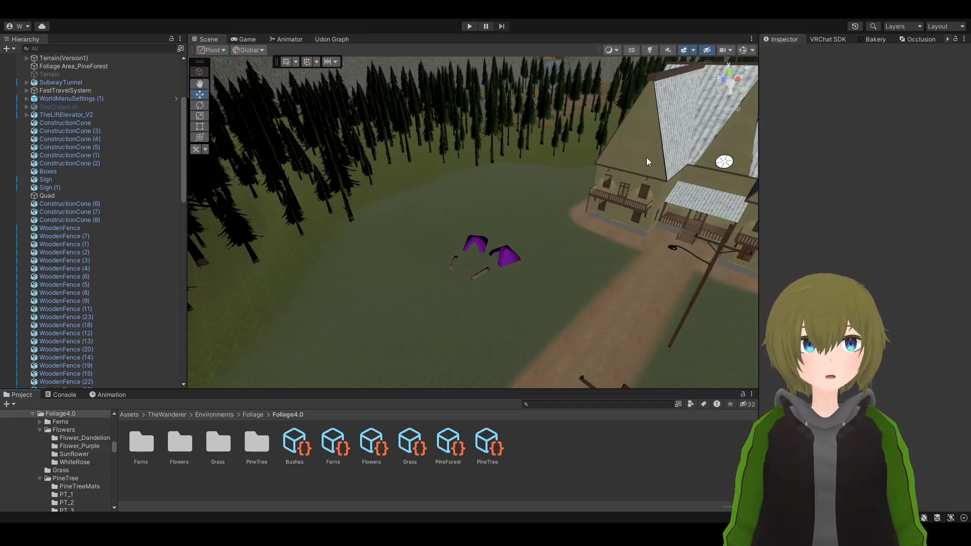
- Raise the Campsite group to a Y position of about 0.53 so the campfire, tents and logs rest on the grass
right_drag(509, 233, 549, 232)
key(w)
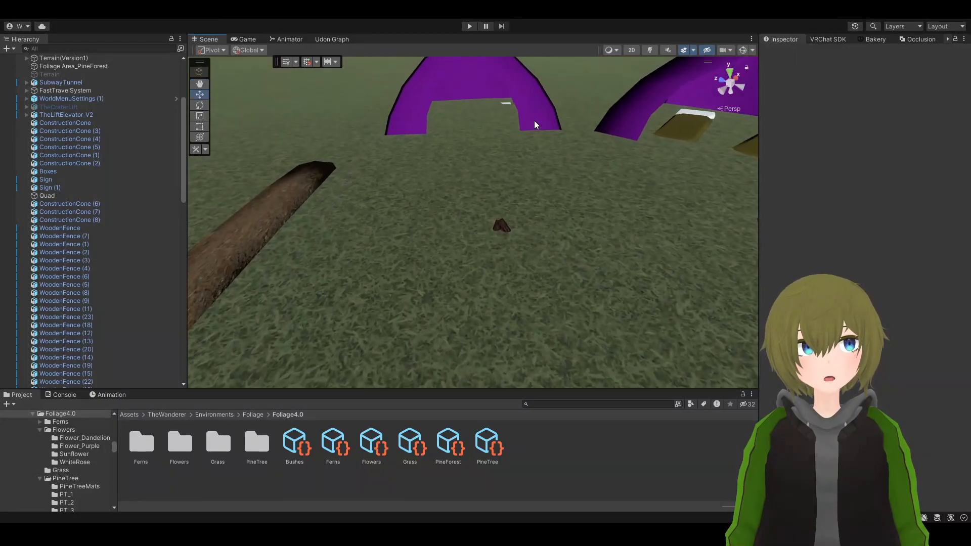
click(535, 120)
double_click(53, 368)
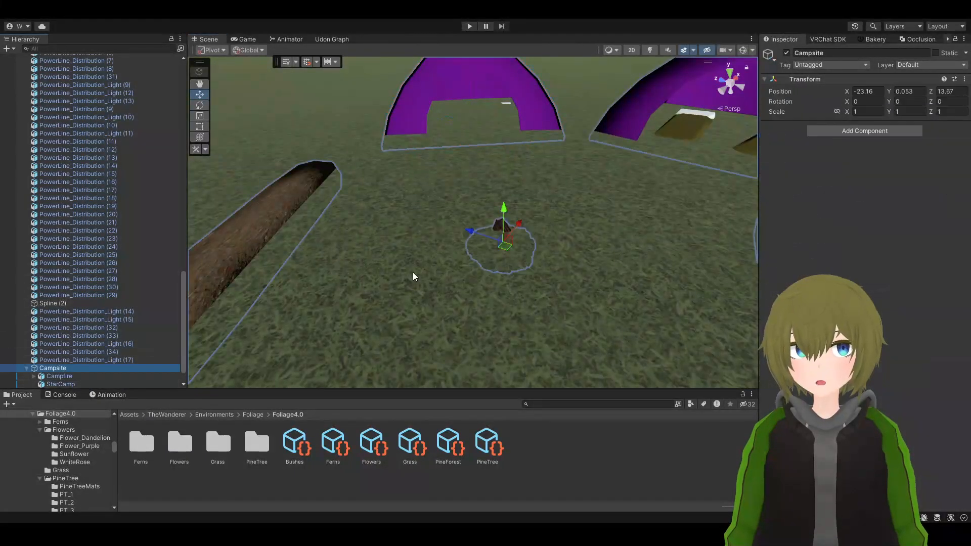
drag(480, 214, 476, 204)
key(a)
right_drag(476, 205, 563, 233)
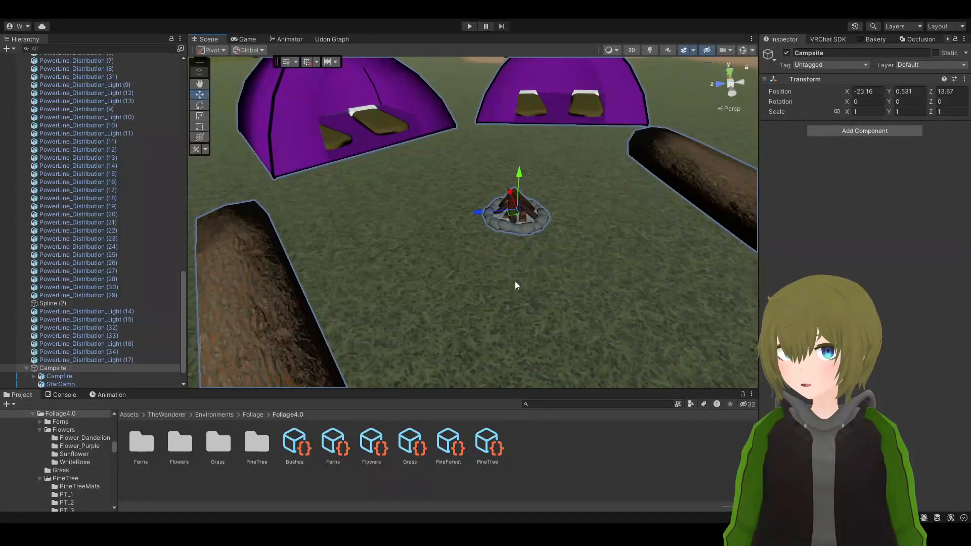
scroll(488, 280, down, 5)
click(601, 456)
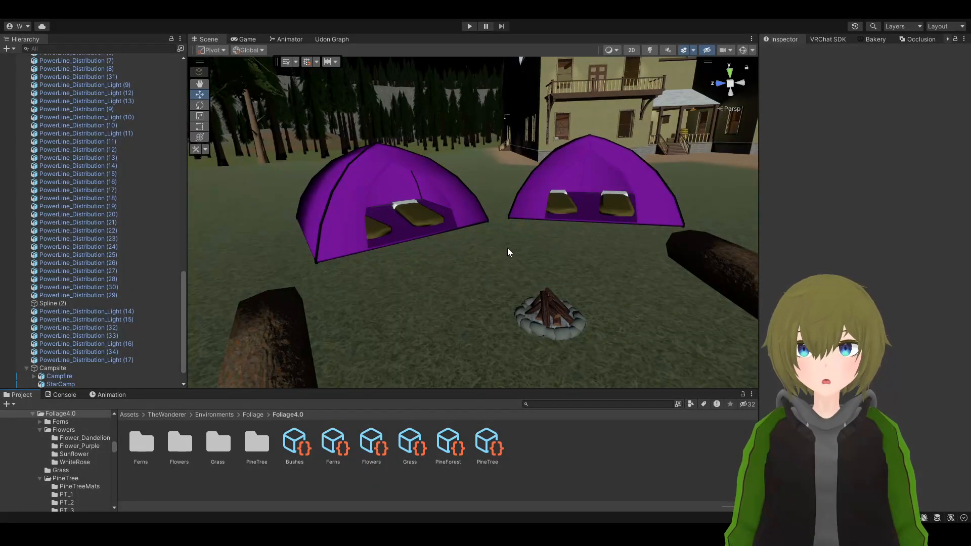
- Examine the campsite's tents, logs and campfire from several angles and against the nearby house
right_drag(508, 252, 349, 211)
right_drag(505, 240, 455, 251)
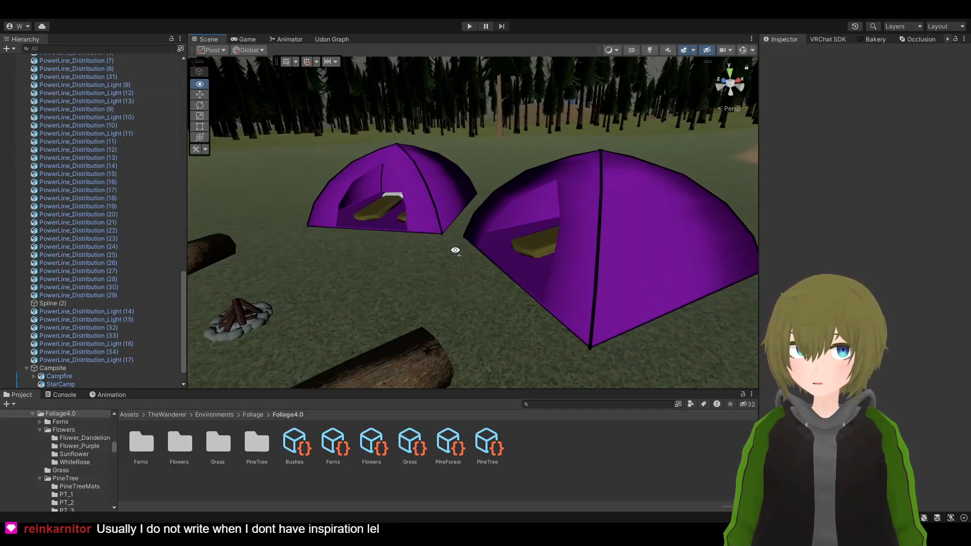
right_drag(455, 250, 602, 264)
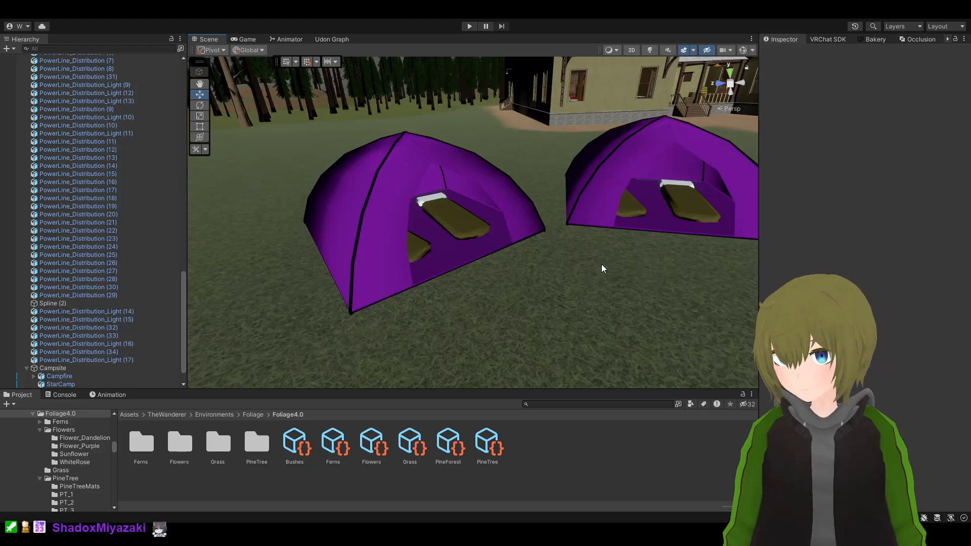
right_drag(593, 252, 493, 230)
key(d)
key(s)
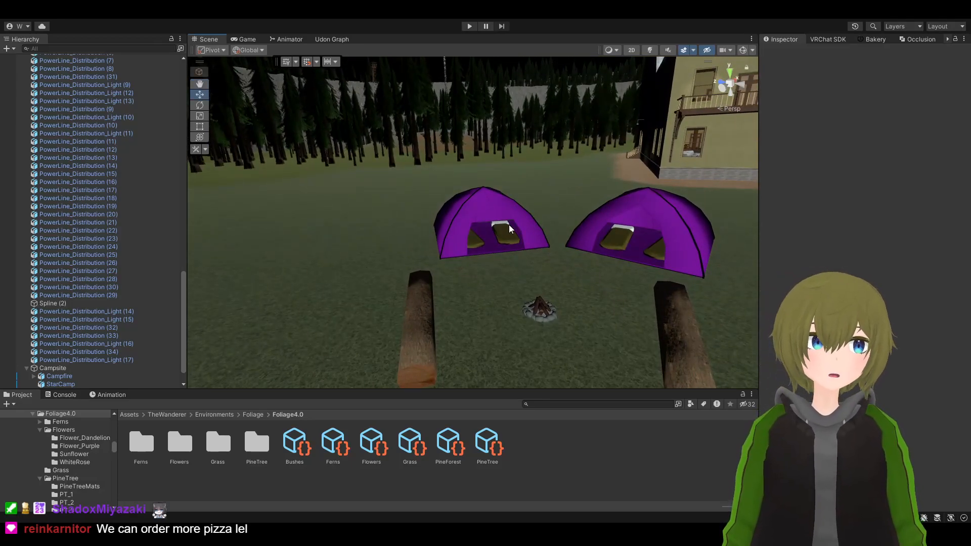
right_drag(589, 270, 637, 277)
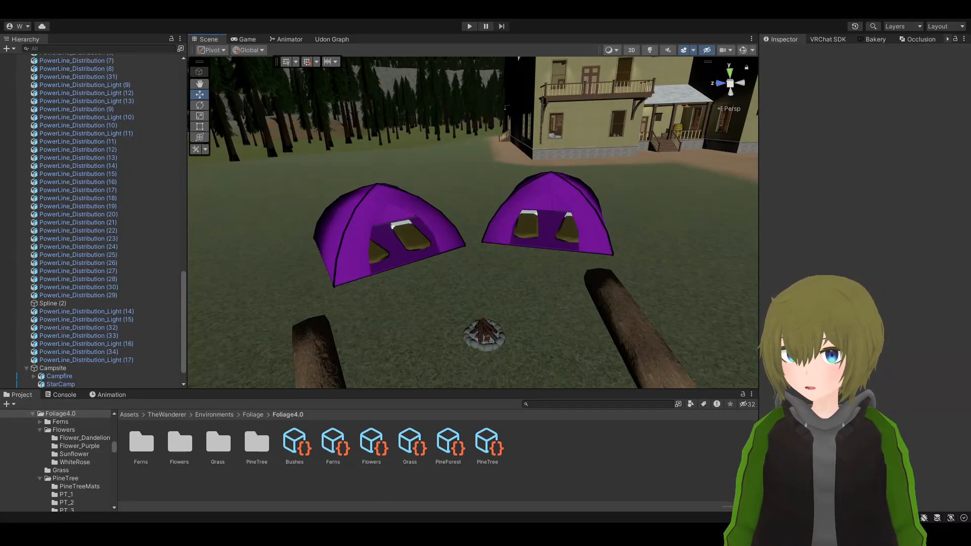
right_drag(572, 265, 542, 235)
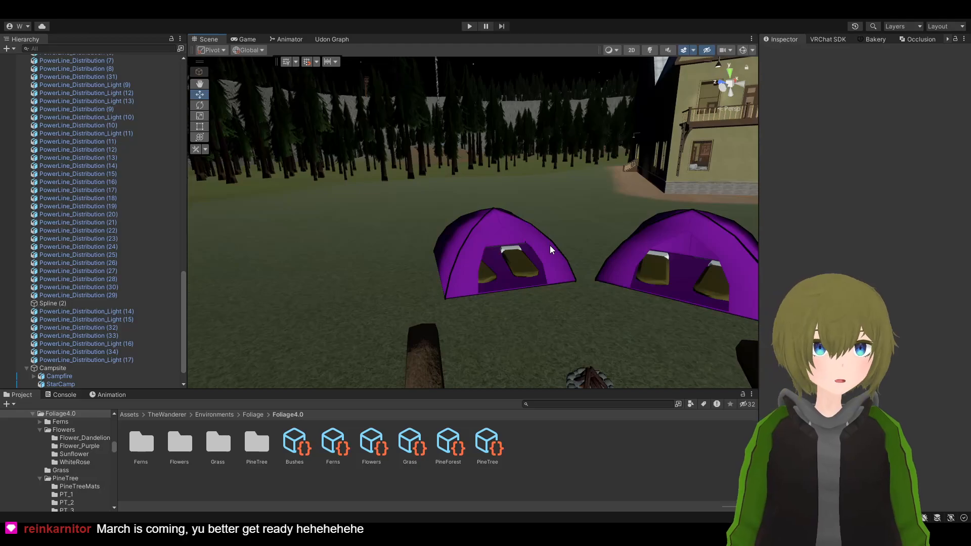
right_drag(552, 308, 557, 334)
- Examine the pine forest and the ground along the dirt path, both from above and close to the tree trunks
right_drag(508, 242, 519, 204)
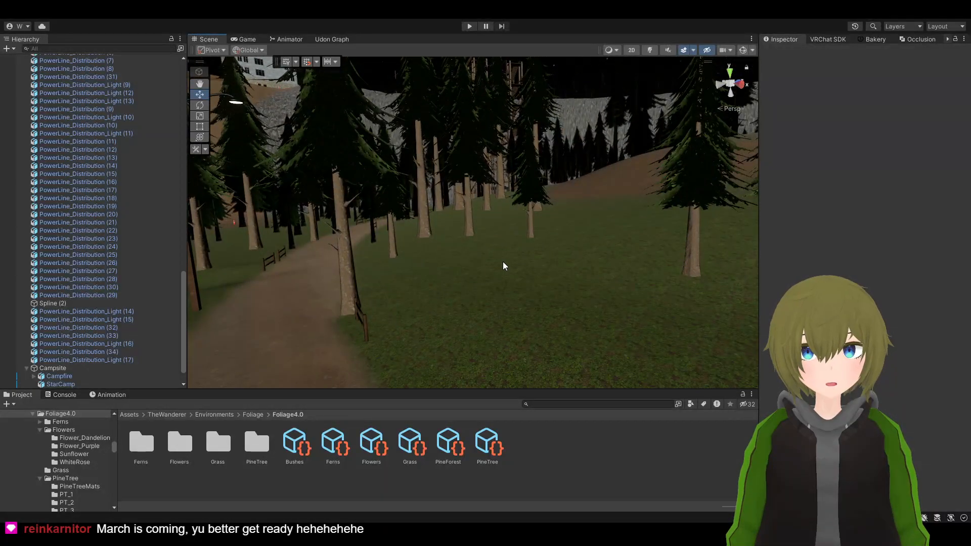
right_drag(621, 221, 500, 188)
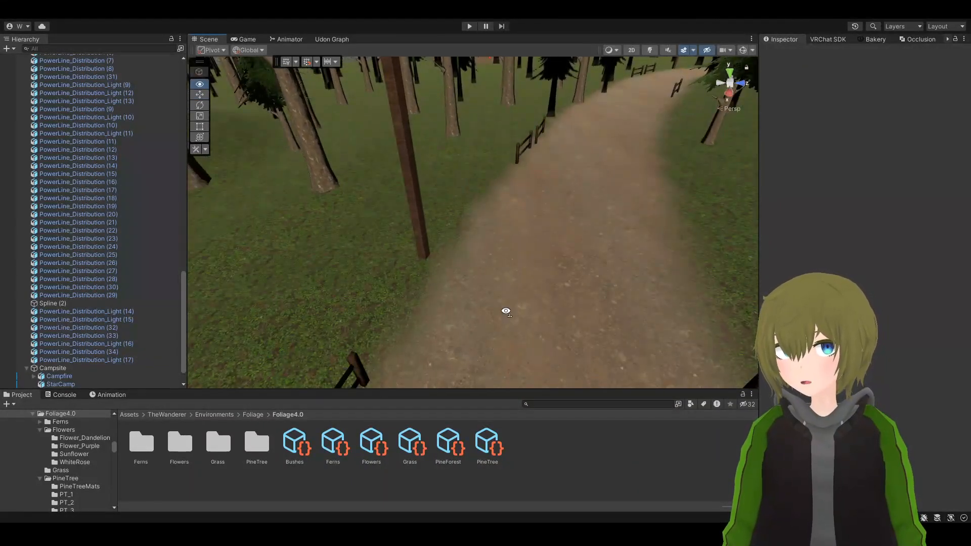
right_drag(506, 311, 529, 260)
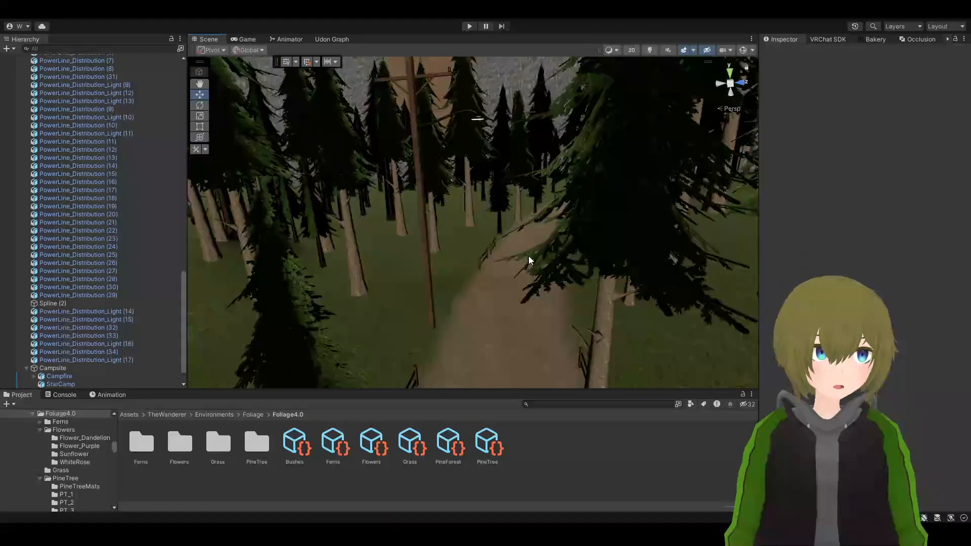
right_drag(519, 240, 440, 256)
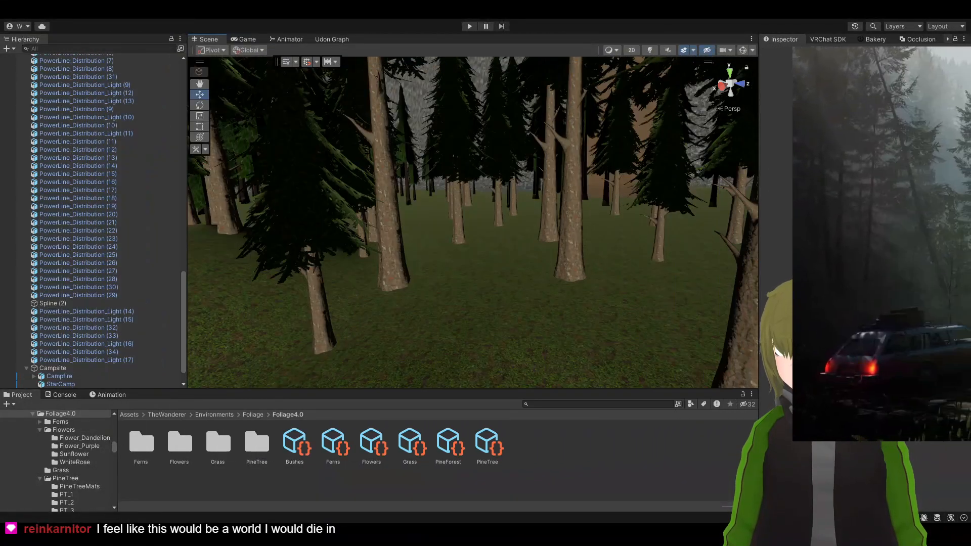
right_drag(377, 233, 351, 223)
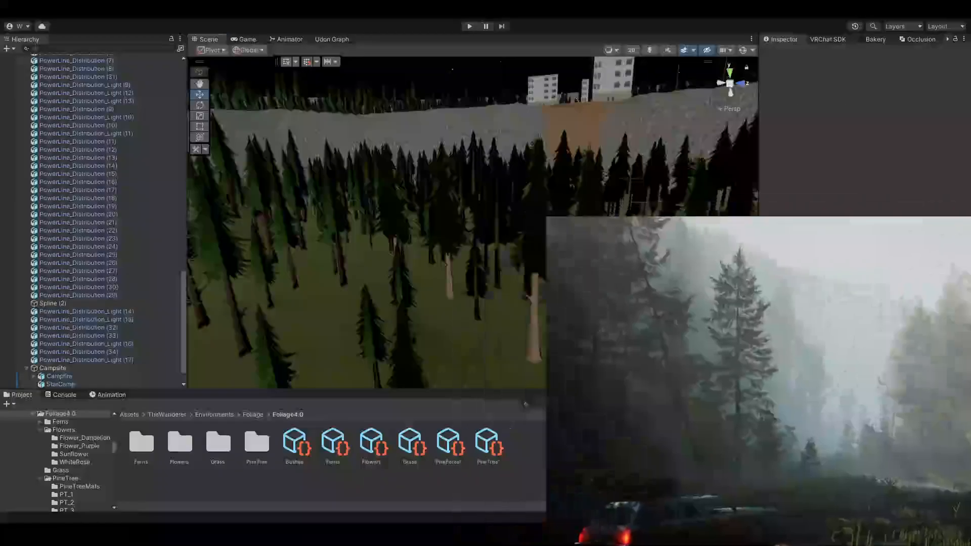
right_drag(435, 202, 496, 236)
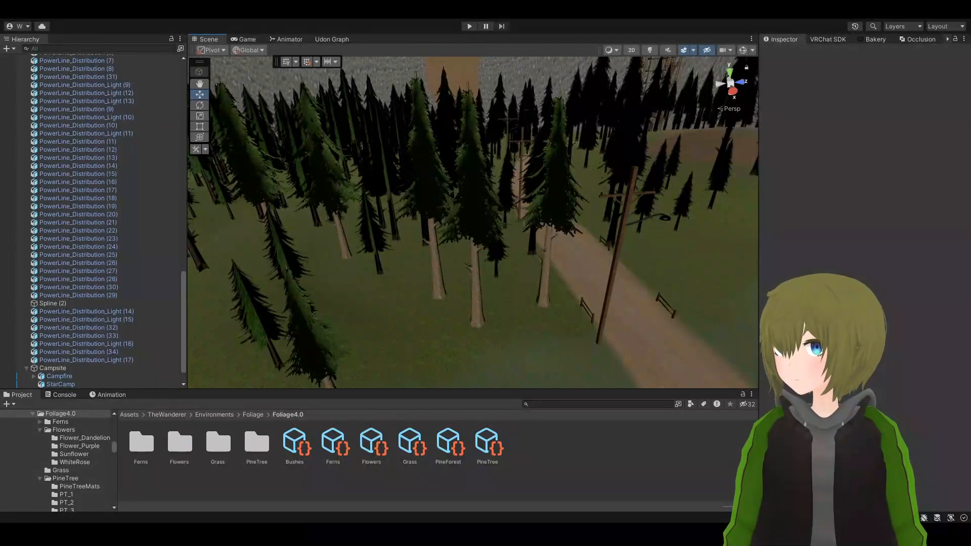
right_drag(447, 237, 424, 273)
key(w)
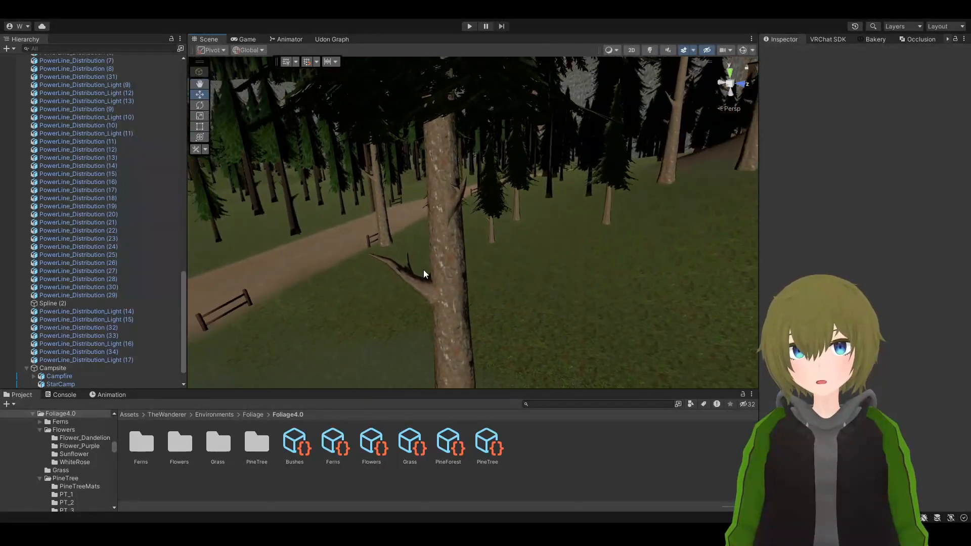
right_drag(508, 301, 483, 260)
right_drag(470, 193, 544, 368)
- Search the Foliage4.0 assets for "pinetree" and show the contents of the PT_4 folder
click(578, 403)
text(pinetree)
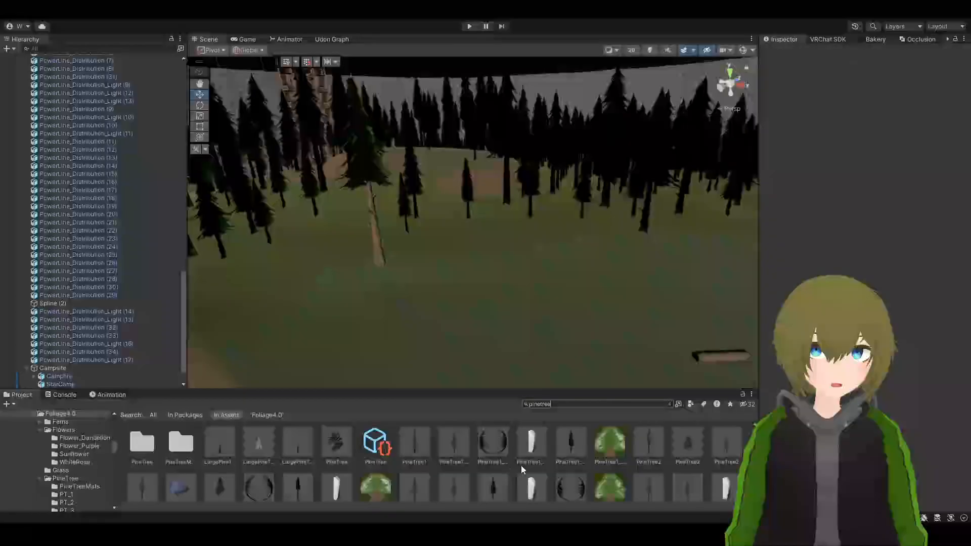
scroll(520, 466, down, 4)
scroll(513, 450, up, 2)
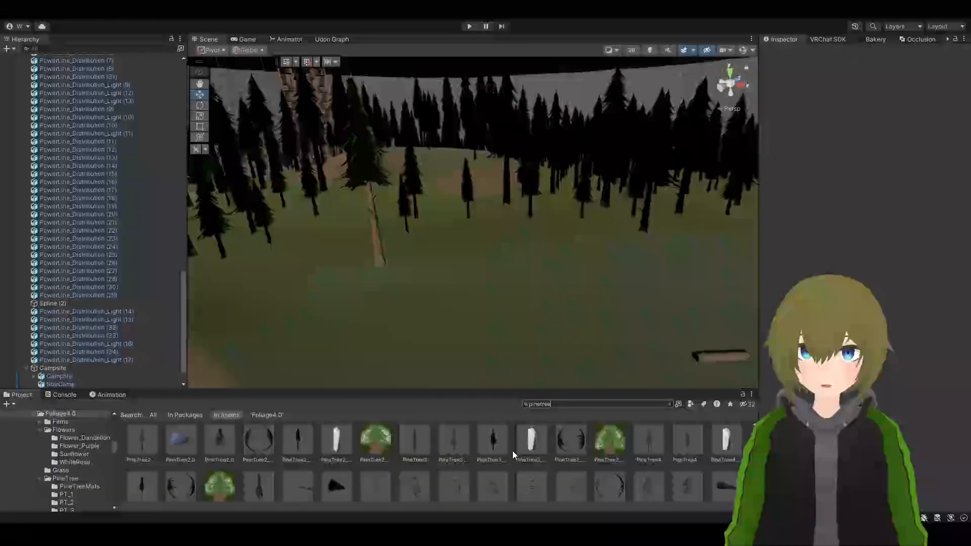
click(660, 441)
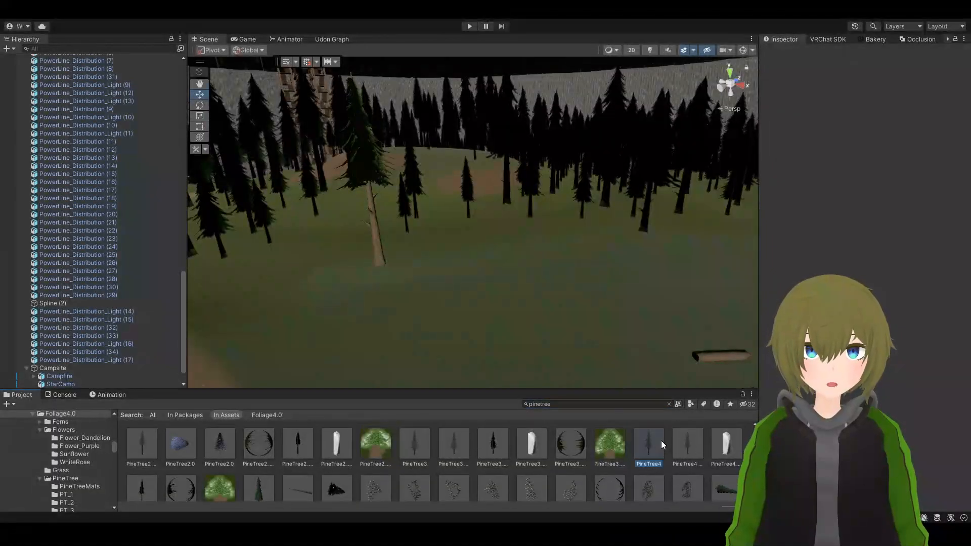
click(668, 404)
click(316, 474)
click(142, 450)
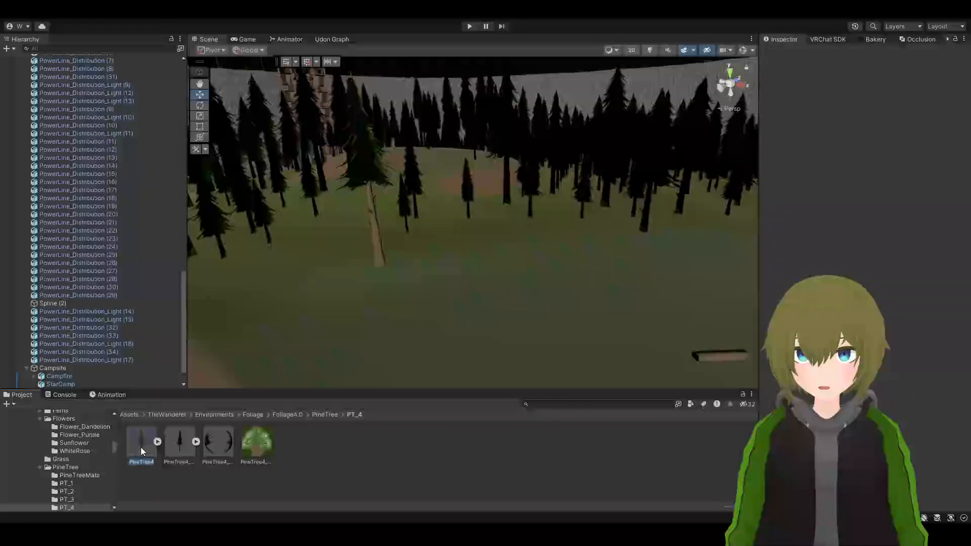
- Try out the PineTree4_Imposter model on the open grass near the campsite and delete it from the scene
click(179, 449)
drag(180, 451, 489, 325)
key(f)
click(535, 457)
right_drag(511, 284, 147, 236)
right_drag(145, 246, 144, 249)
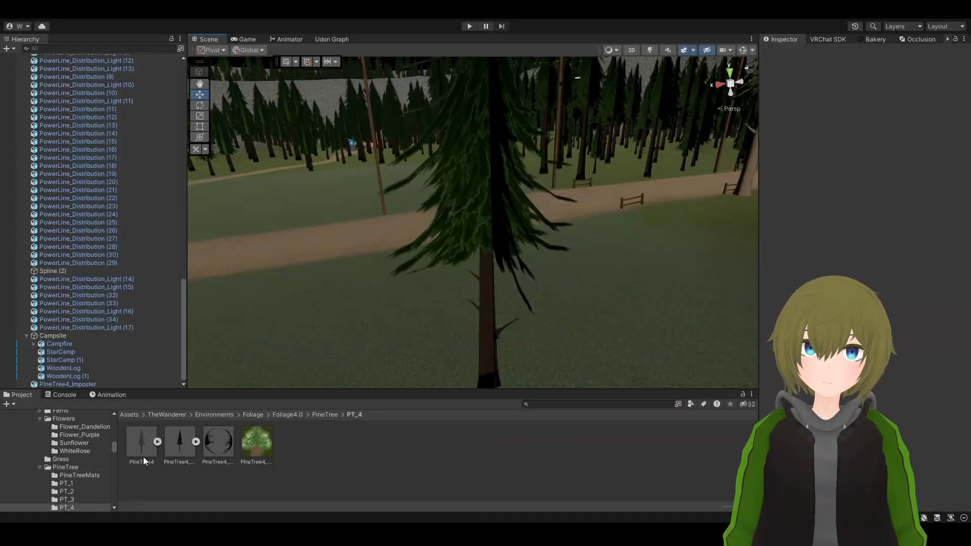
right_drag(528, 283, 454, 245)
click(453, 247)
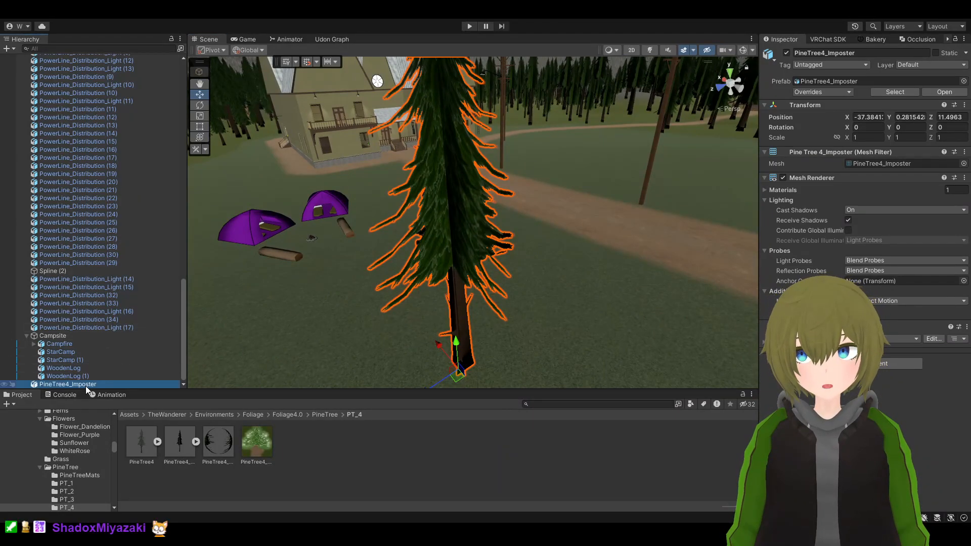
key(Delete)
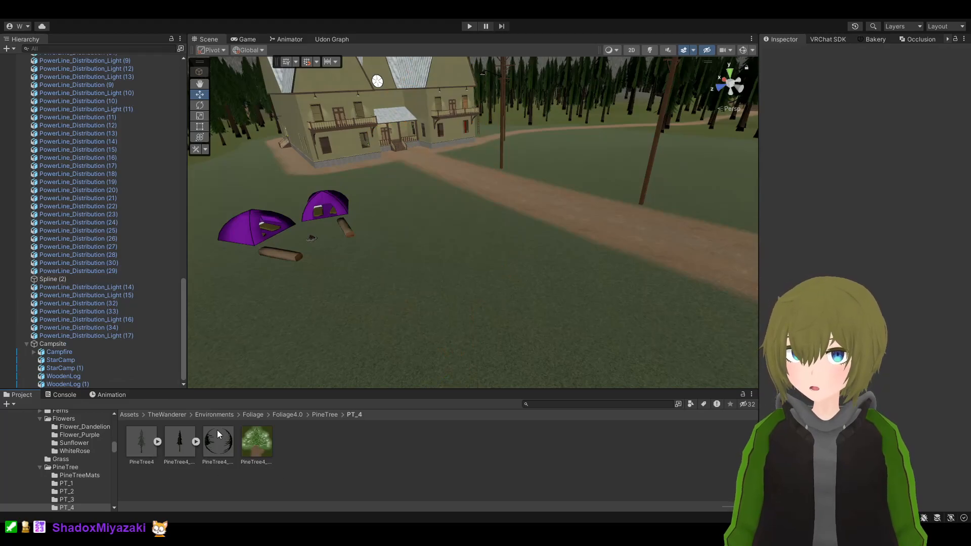
- Try out the PineTree1 Variant prefab from the PineTree folder on the grass near the tents and delete it from the scene
click(325, 415)
drag(334, 442, 477, 247)
right_drag(477, 247, 642, 234)
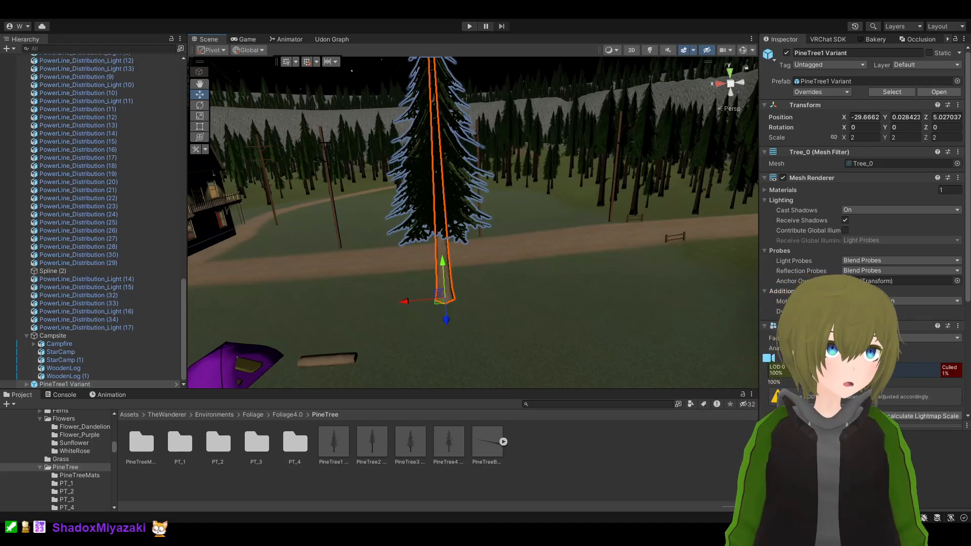
right_drag(411, 254, 409, 255)
click(586, 339)
right_drag(586, 339, 514, 232)
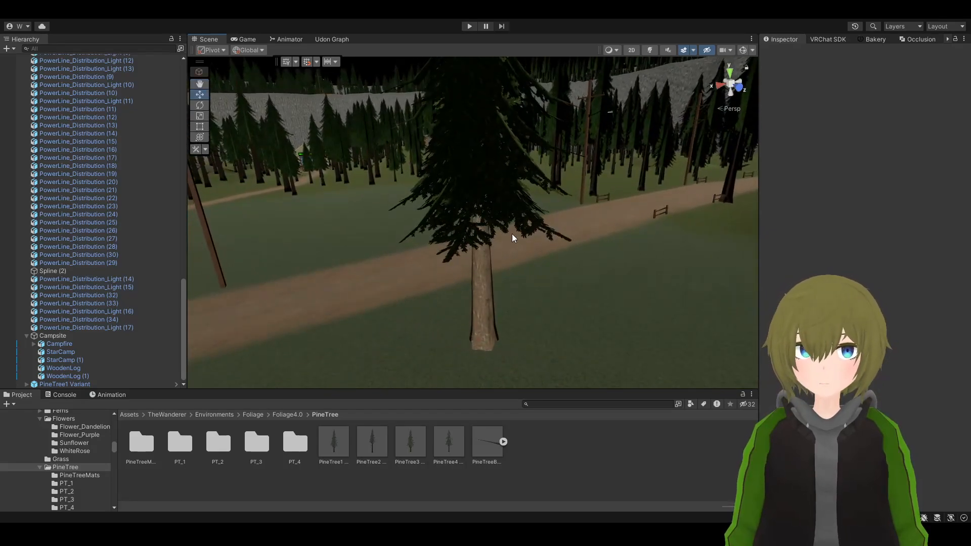
click(476, 265)
right_drag(591, 318, 539, 156)
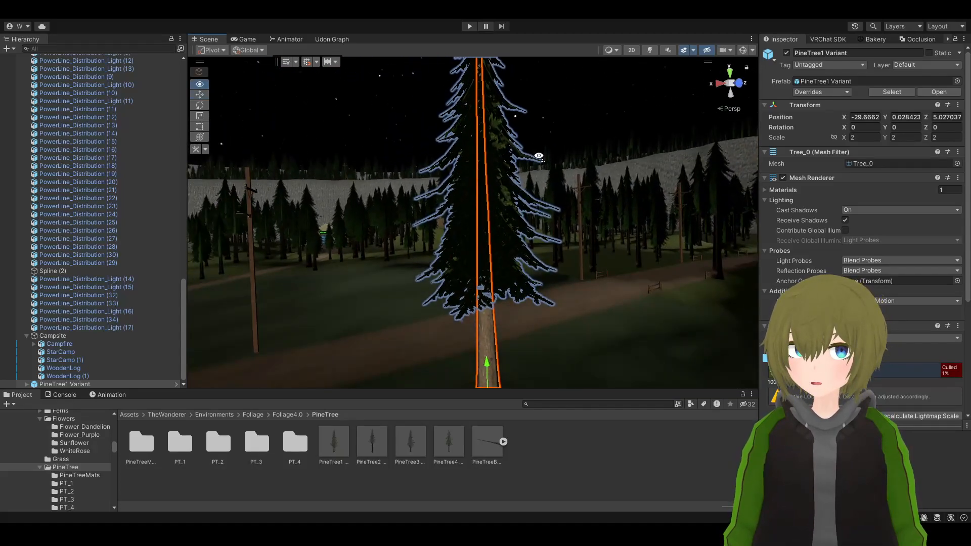
click(92, 384)
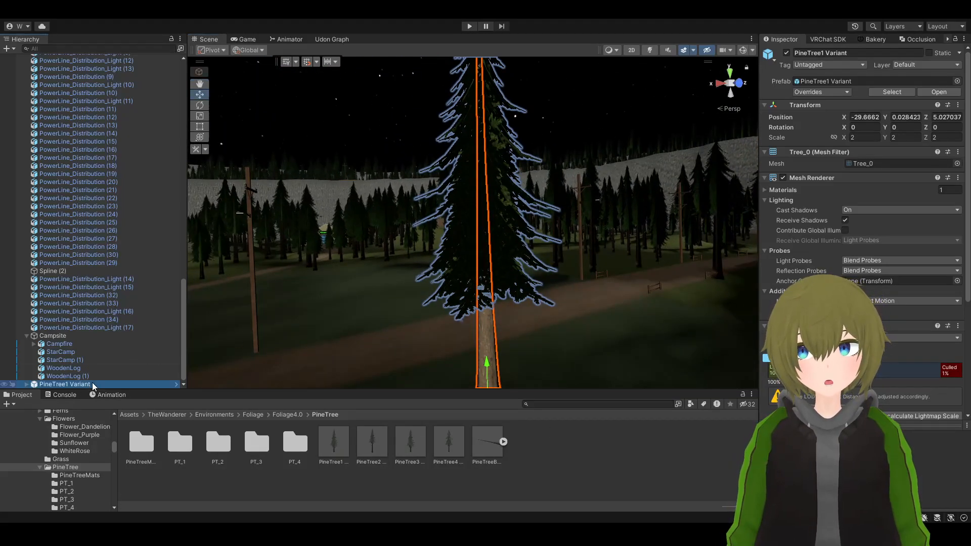
key(Delete)
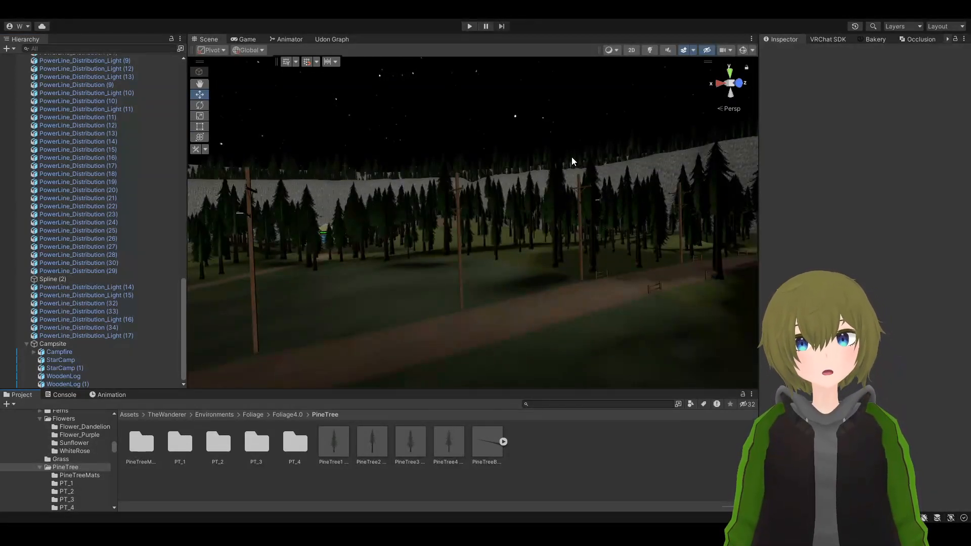
- Examine the tree coverage and open ground along the dirt path and across the surrounding forest
right_drag(423, 262, 697, 276)
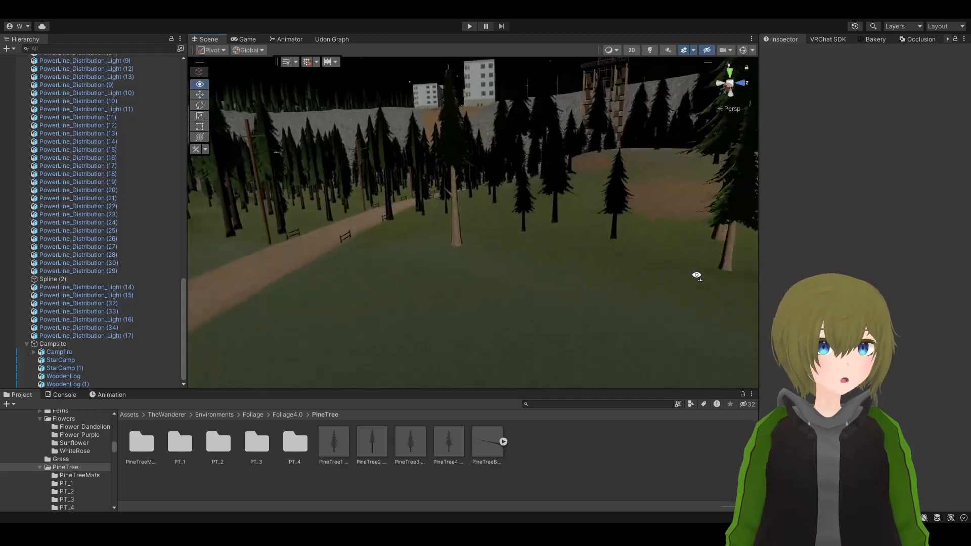
right_drag(488, 250, 537, 244)
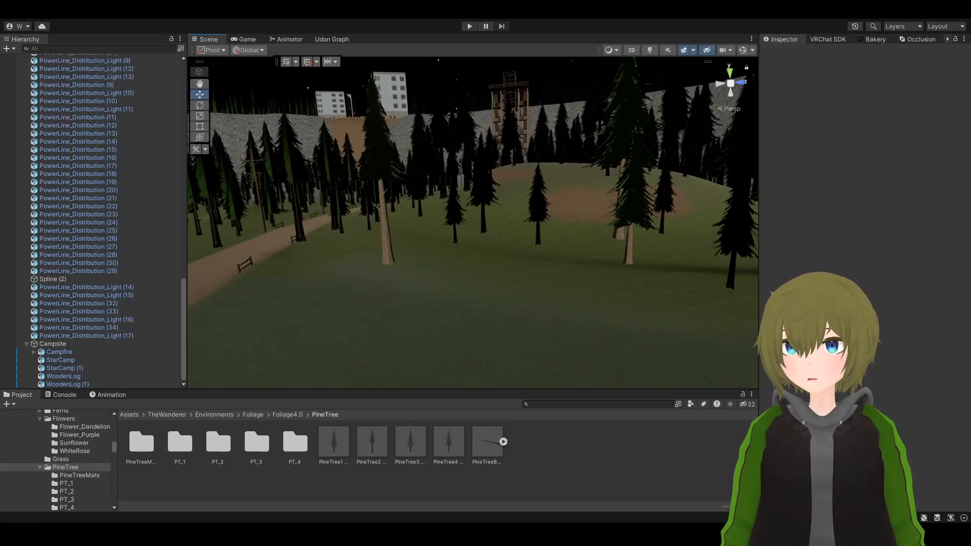
right_drag(597, 329, 551, 271)
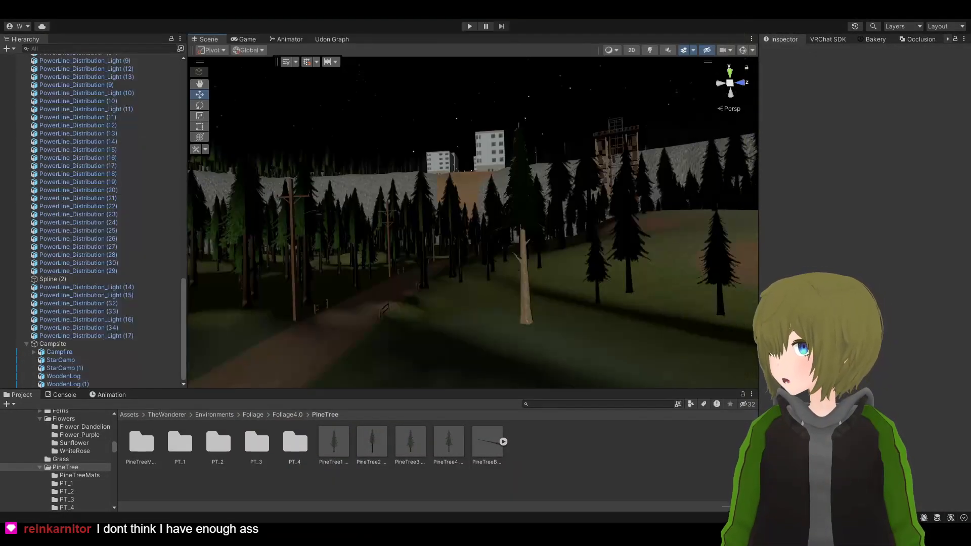
right_drag(439, 295, 629, 319)
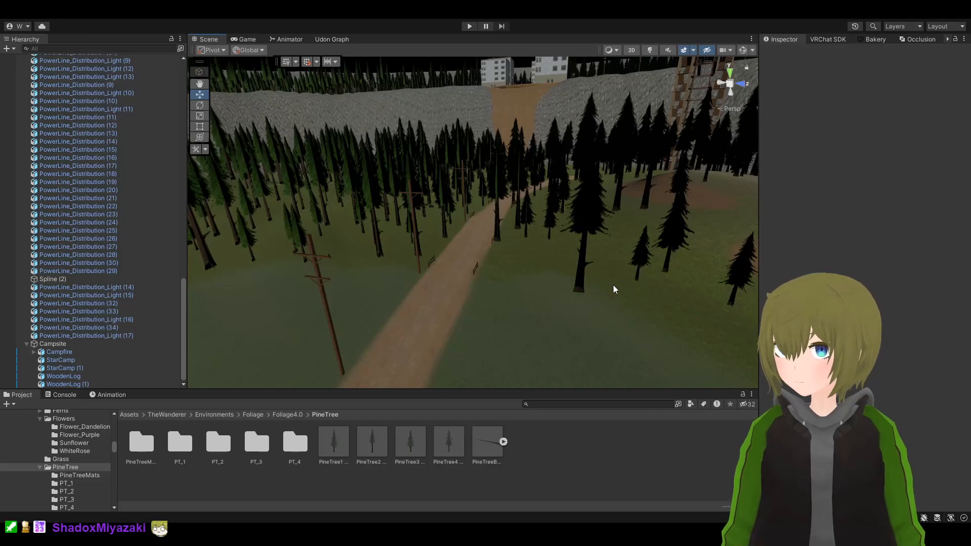
right_drag(714, 289, 524, 297)
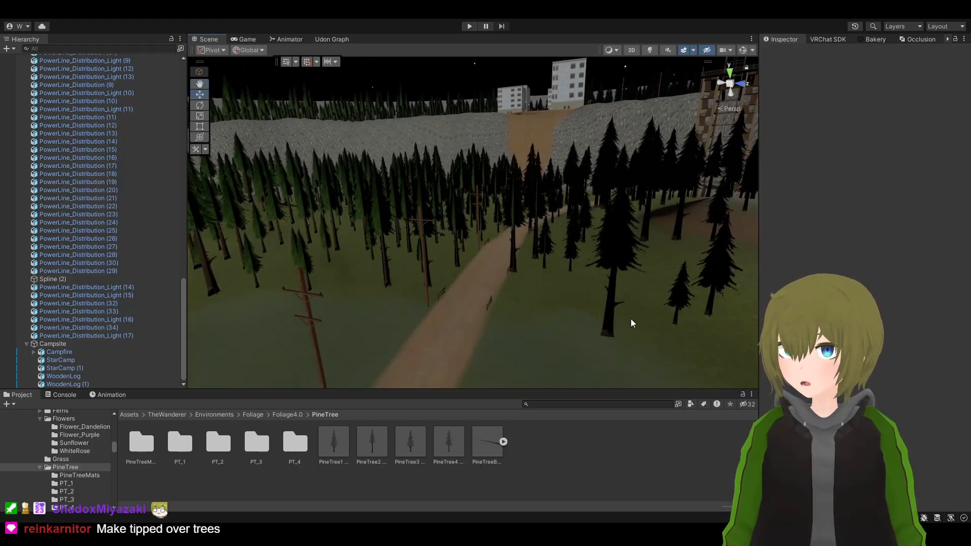
right_drag(627, 318, 466, 300)
click(487, 291)
click(573, 470)
- Erase the pine tree standing on the paved road from the terrain's painted trees
right_drag(551, 284, 573, 323)
click(588, 282)
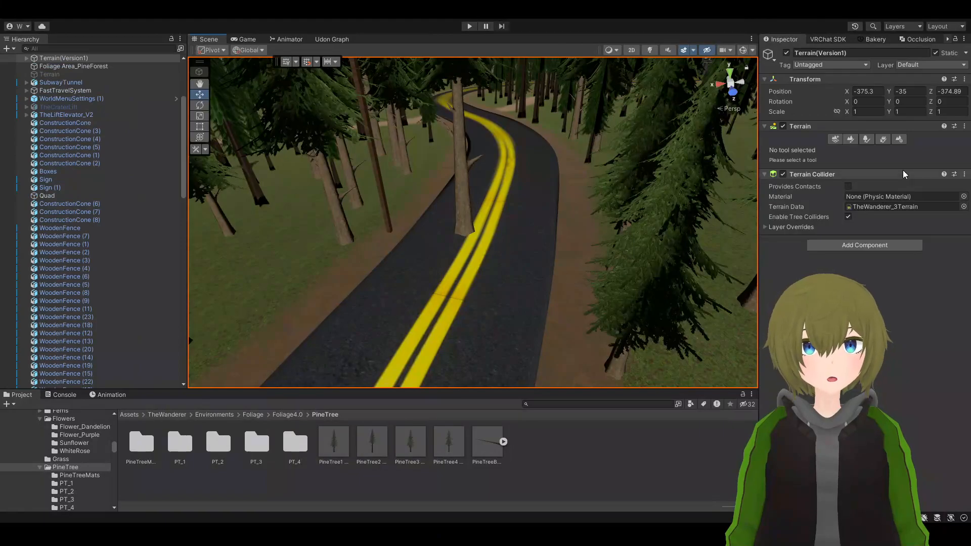
click(866, 139)
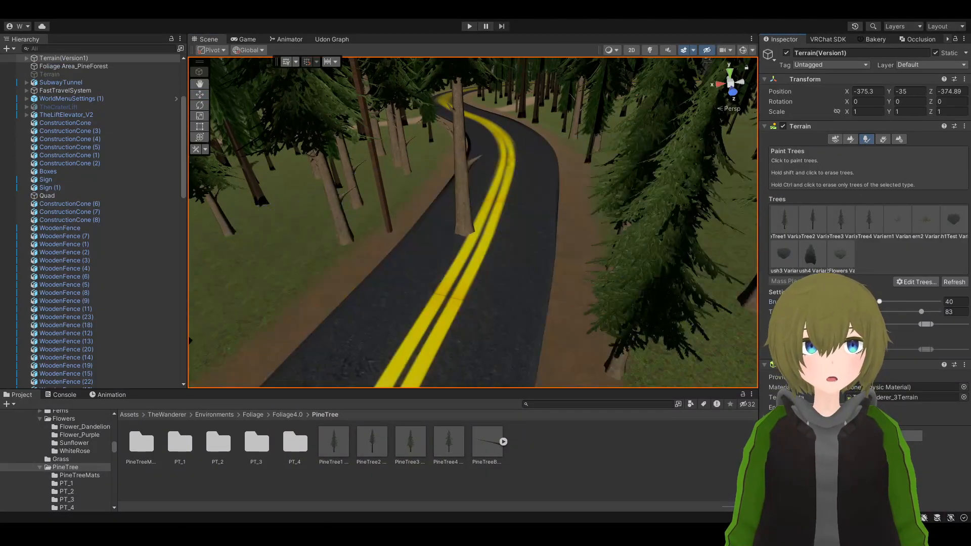
shift+click(465, 229)
- Examine the dirt clearing near the wooden tower and the pine trees surrounding it
key(shift+d)
right_drag(600, 365, 432, 280)
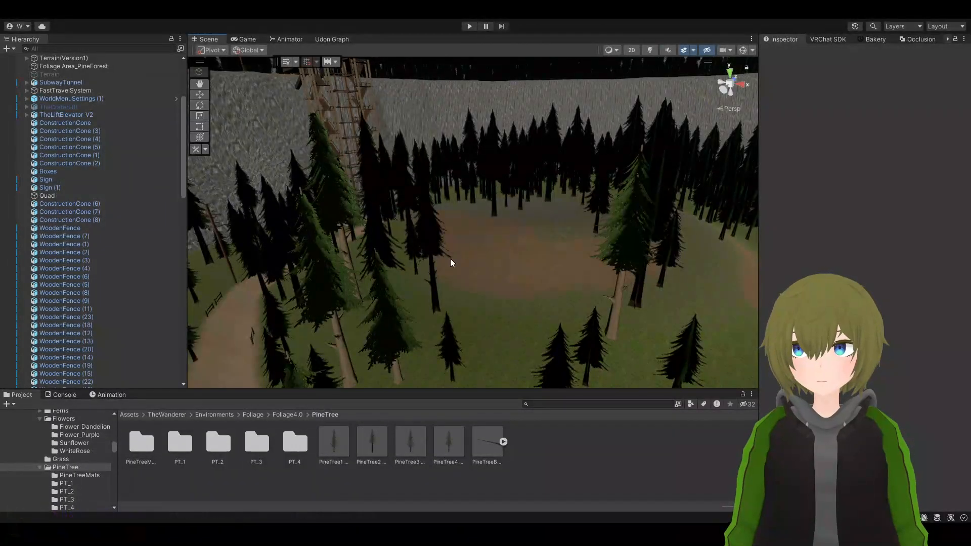
right_drag(482, 214, 419, 360)
right_drag(472, 213, 475, 315)
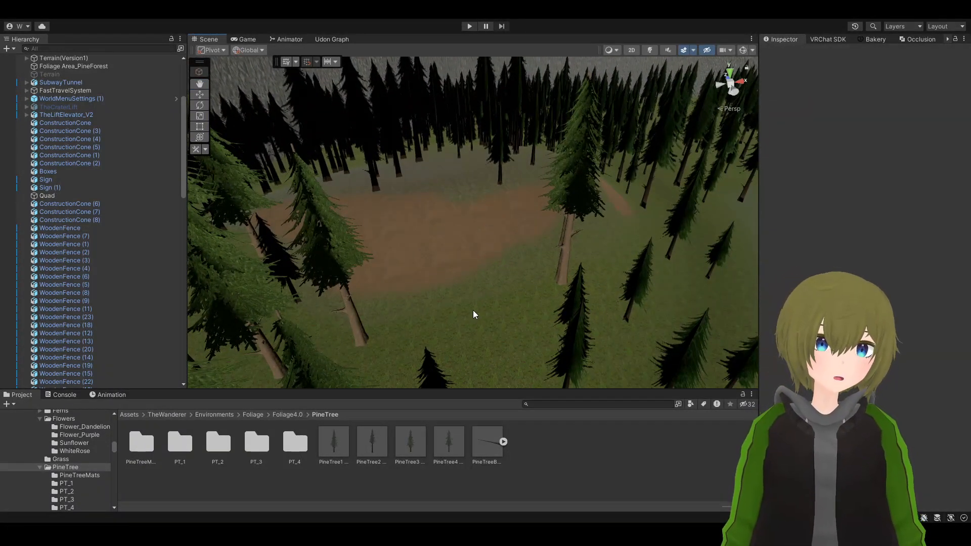
right_drag(390, 332, 433, 278)
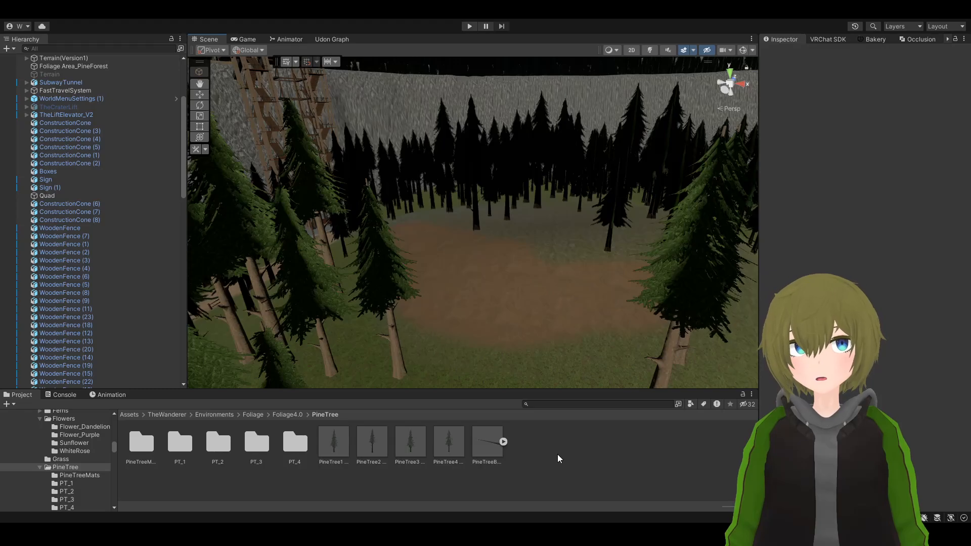
right_drag(563, 261, 531, 253)
- Choose the PineTree1 Variant as the tree type for painting on the terrain
click(632, 280)
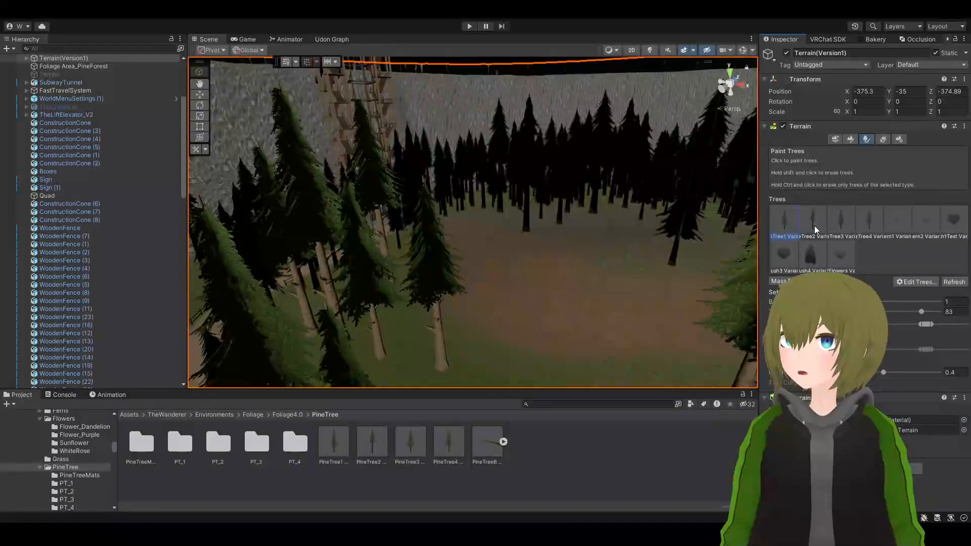
click(941, 231)
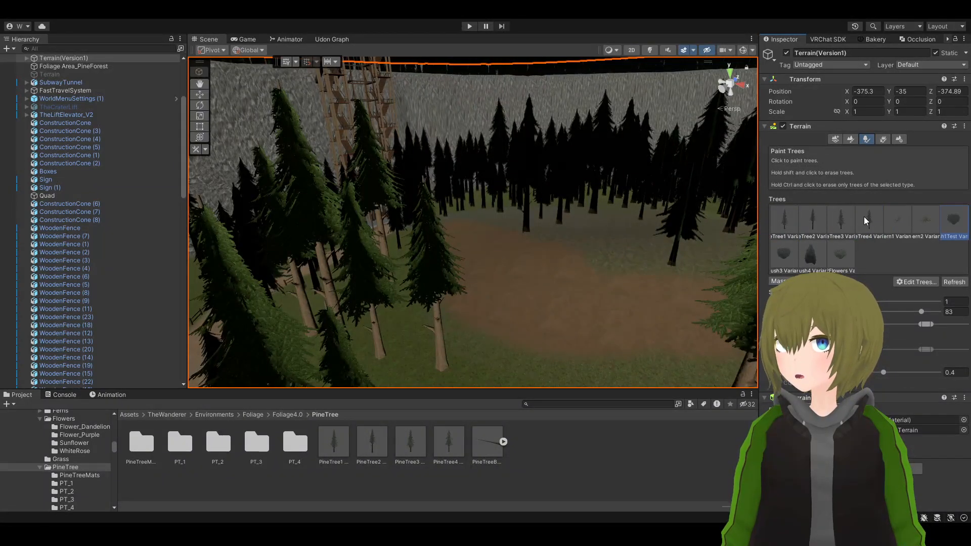
click(786, 226)
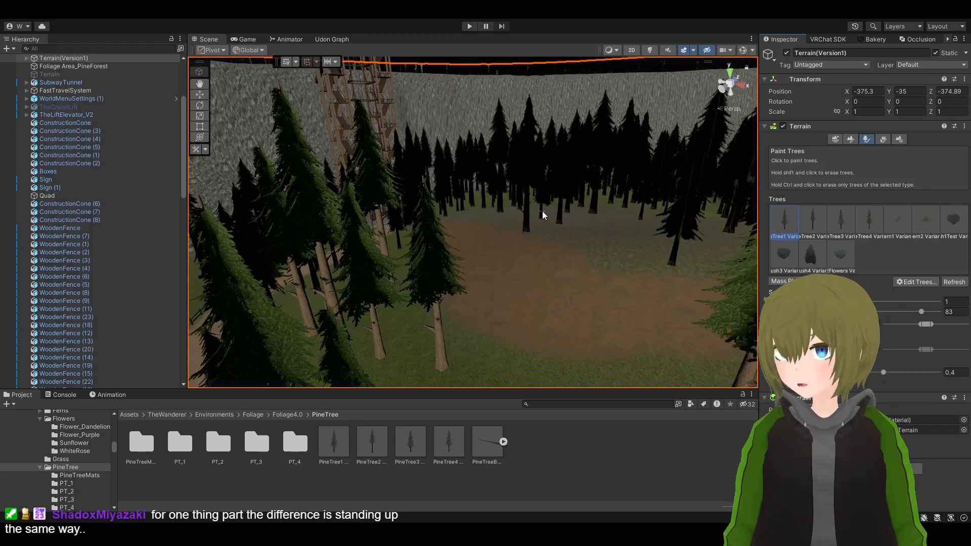
- Examine up close how the pine trunks meet the sloping ground beside the dirt path
right_drag(477, 279, 328, 317)
mouse_move(330, 289)
right_down()
mouse_move(401, 244)
mouse_move(494, 256)
mouse_move(485, 254)
mouse_move(492, 283)
mouse_move(501, 202)
mouse_move(507, 230)
mouse_move(531, 216)
mouse_move(533, 271)
mouse_move(544, 230)
right_up()
key(w)
key(s)
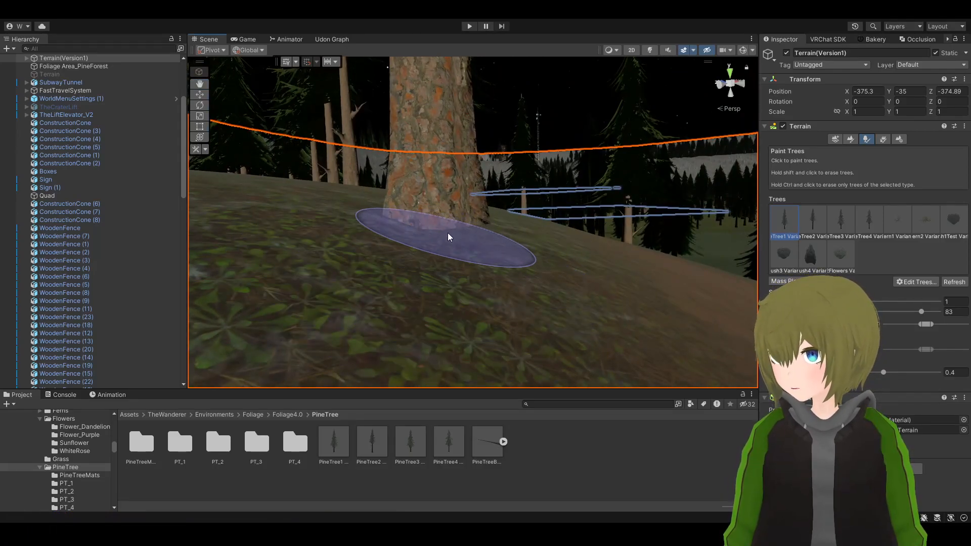
mouse_move(471, 232)
right_down()
mouse_move(331, 231)
mouse_move(354, 192)
mouse_move(385, 263)
mouse_move(455, 243)
mouse_move(478, 259)
mouse_move(505, 195)
mouse_move(525, 202)
mouse_move(505, 205)
right_up()
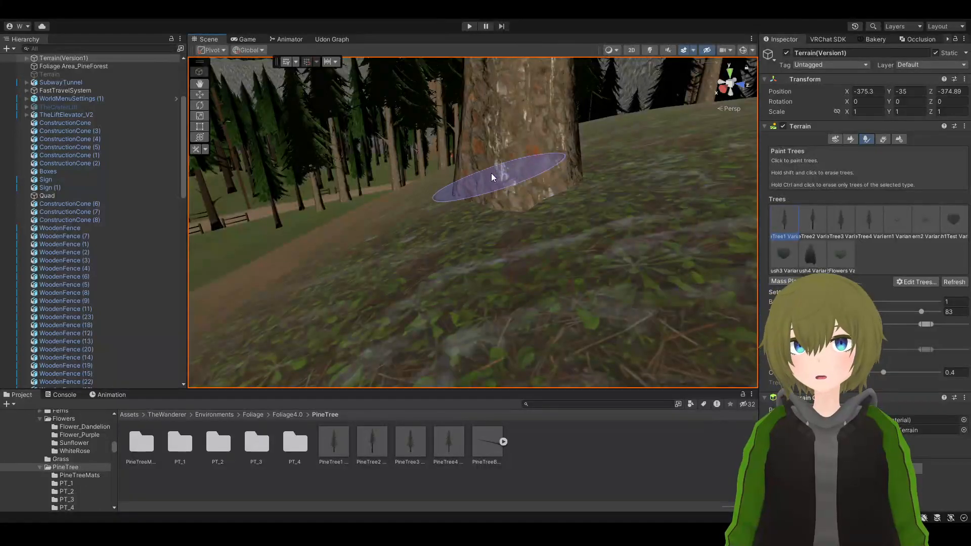
mouse_move(575, 217)
right_down()
mouse_move(557, 234)
mouse_move(601, 207)
mouse_move(638, 94)
mouse_move(620, 262)
mouse_move(435, 201)
mouse_move(347, 191)
mouse_move(399, 199)
mouse_move(462, 156)
mouse_move(141, 170)
mouse_move(56, 193)
mouse_move(92, 189)
right_up()
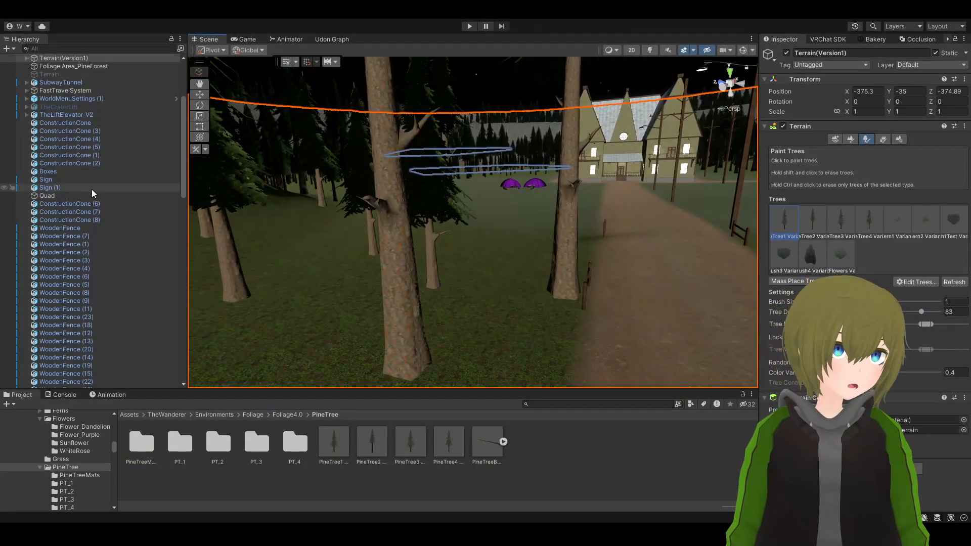
- Clear the terrain selection and examine the campsite's tents, campfire and wooden logs
click(595, 463)
right_drag(531, 268, 477, 190)
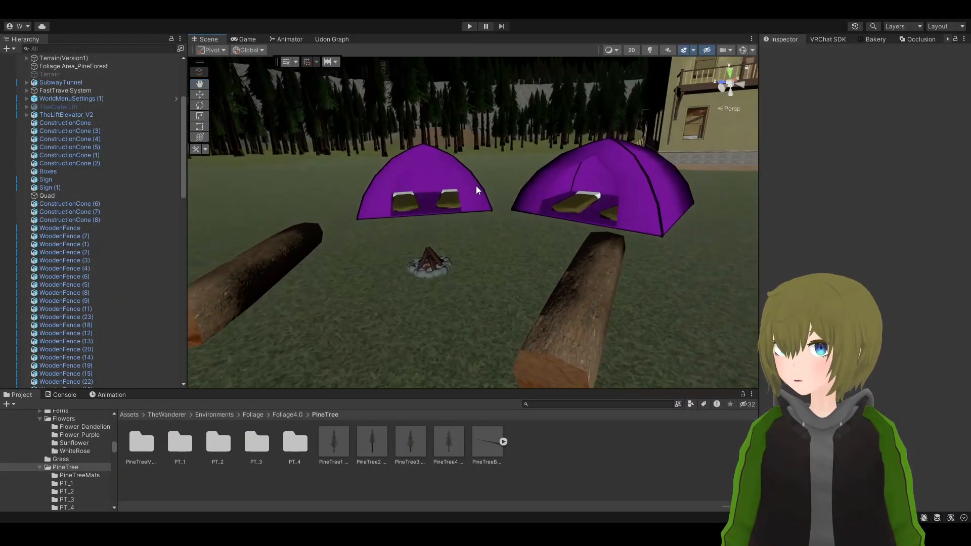
click(418, 174)
click(387, 471)
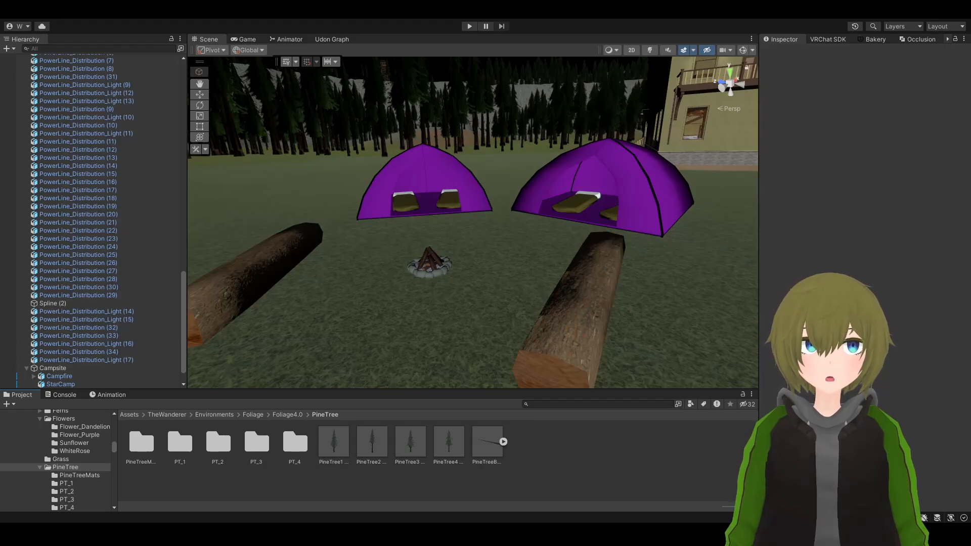
- Examine the large house beyond the campsite, both its interior rooms and its exterior in the surrounding forest
right_drag(420, 261, 368, 172)
key(w)
right_drag(457, 189, 242, 203)
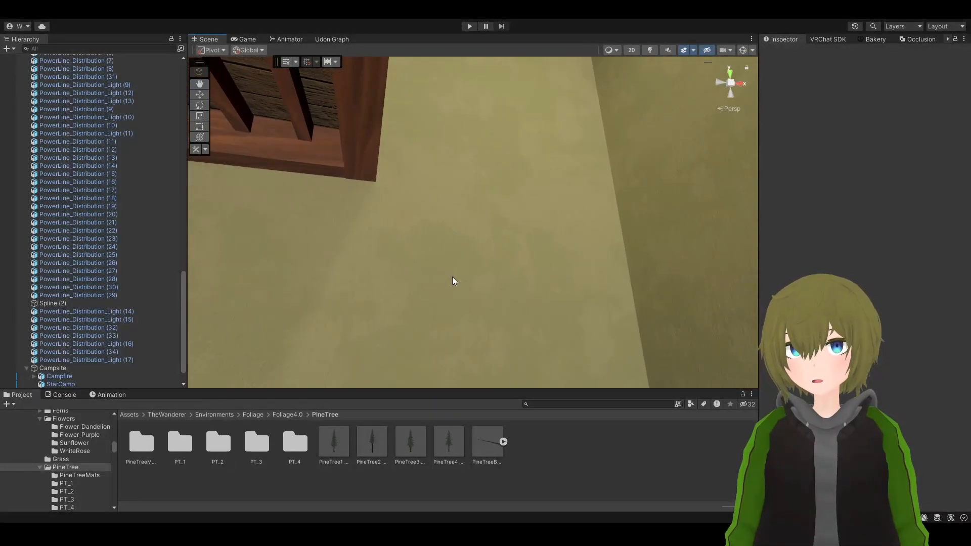
right_drag(470, 144, 451, 312)
right_drag(615, 230, 215, 420)
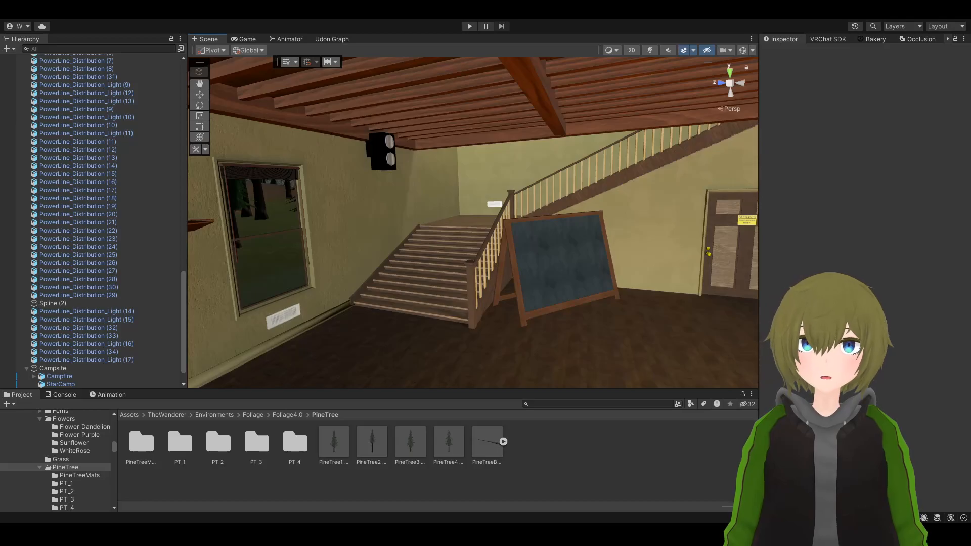
right_drag(582, 238, 673, 300)
key(w)
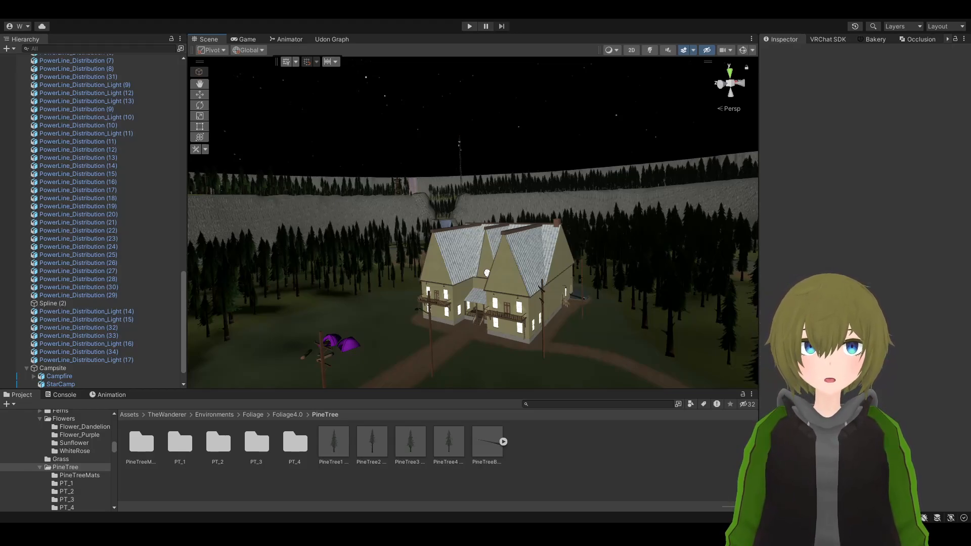
- Examine the power lines from the transmission towers on the cliff down to the fenced substation
right_drag(651, 187, 780, 153)
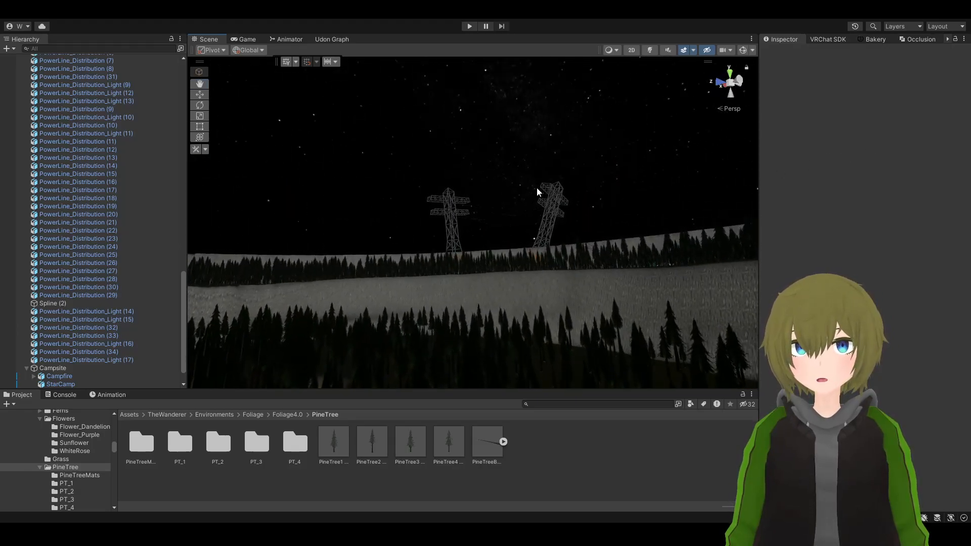
click(518, 212)
click(518, 211)
right_drag(520, 211, 742, 372)
right_drag(425, 261, 575, 291)
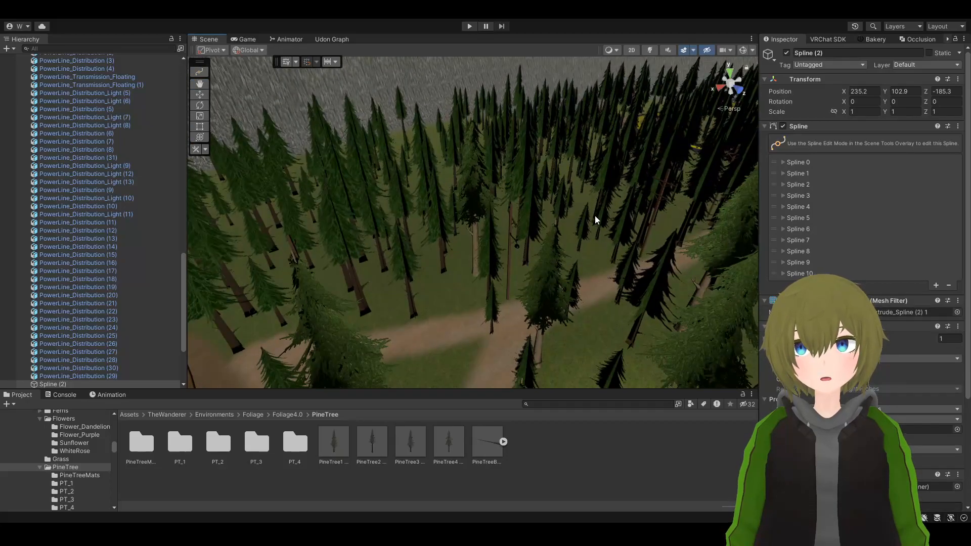
right_drag(595, 219, 542, 232)
right_drag(560, 201, 365, 171)
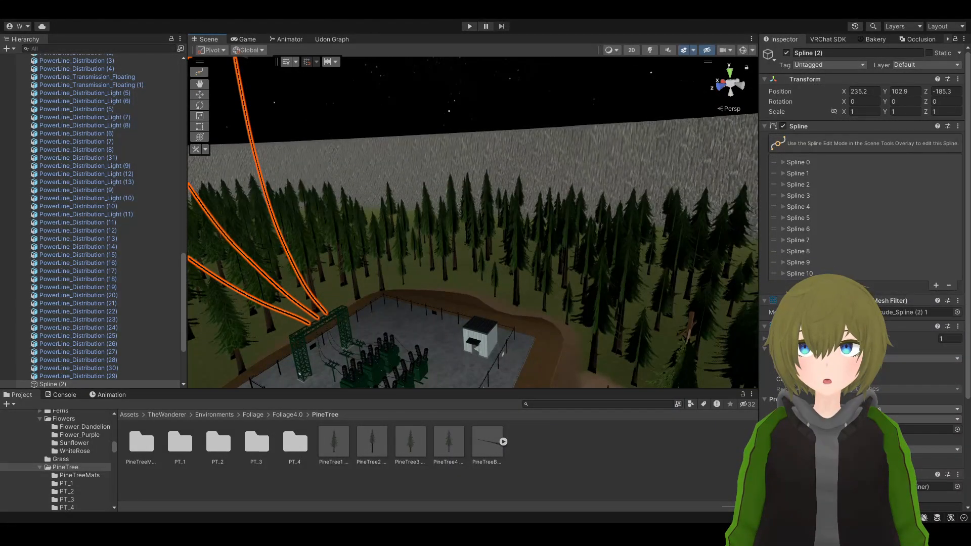
click(561, 494)
right_drag(657, 283, 471, 340)
key(w)
scroll(439, 297, up, 2)
key(w)
click(509, 303)
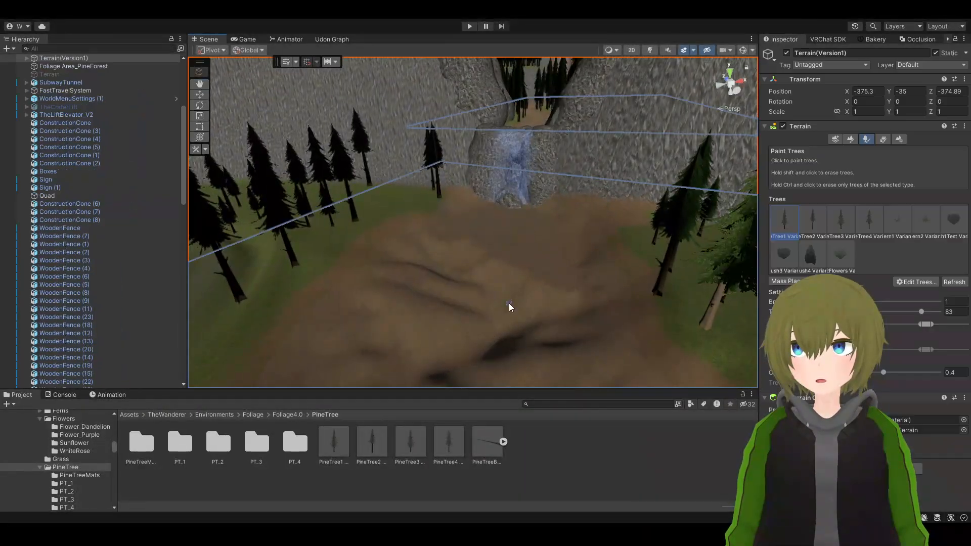
click(500, 269)
key(ctrl+z)
click(592, 467)
click(538, 272)
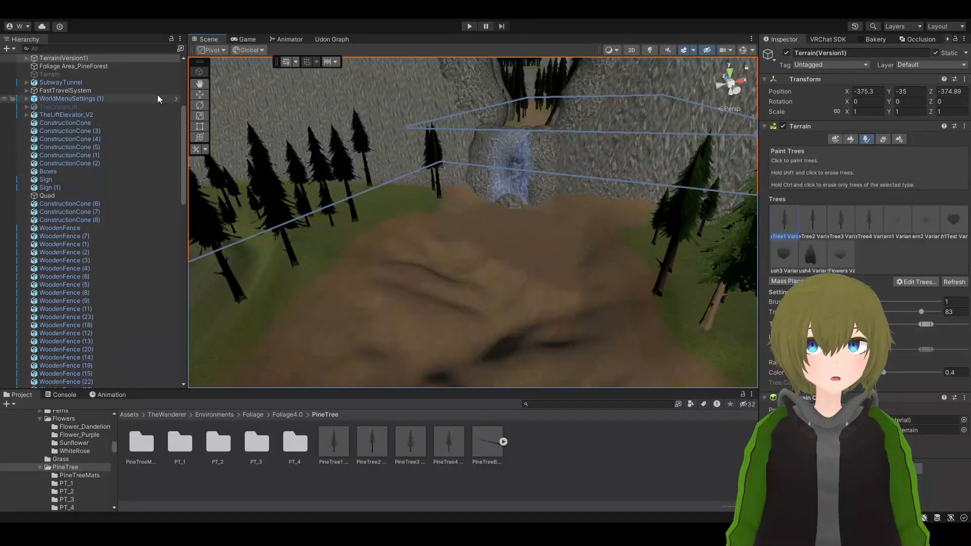
- Select the Waterfall object with the Move tool active and review its renderer and material settings
click(200, 94)
click(547, 210)
mouse_move(548, 210)
right_down()
mouse_move(511, 260)
mouse_move(517, 242)
right_up()
click(529, 231)
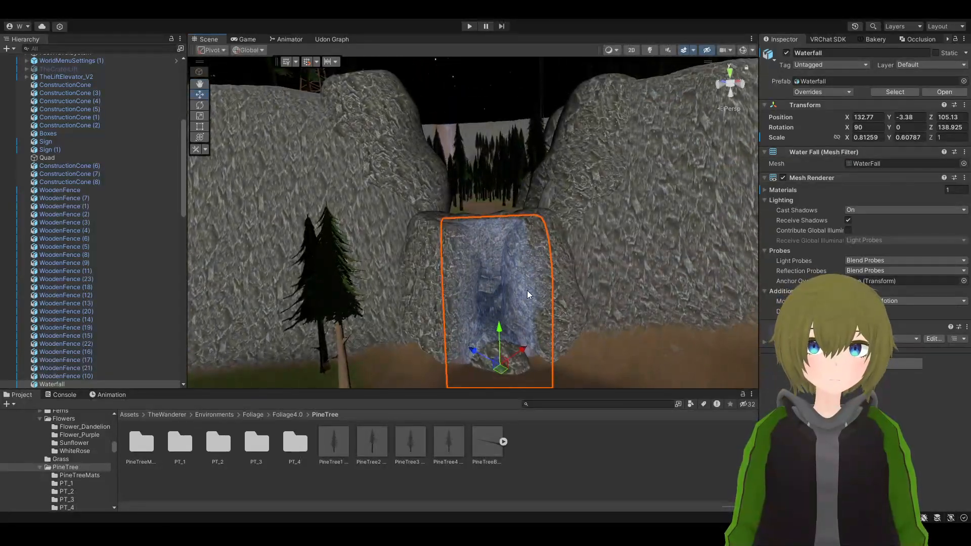
scroll(766, 341, down, 3)
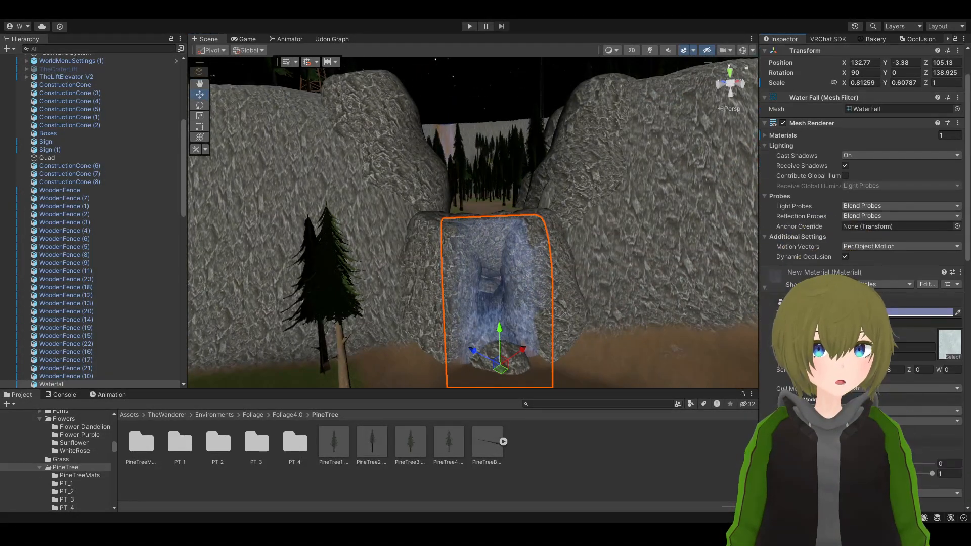
scroll(807, 198, down, 6)
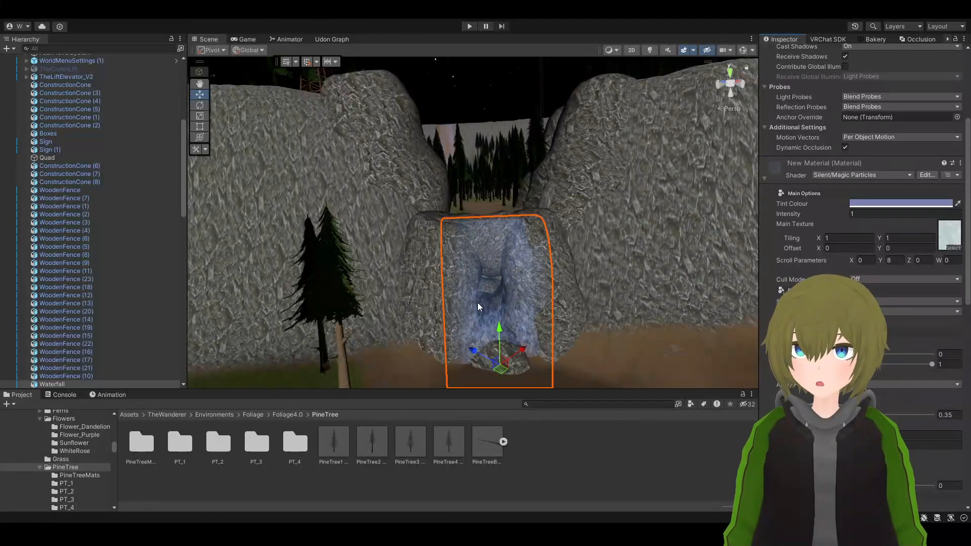
right_drag(523, 291, 523, 280)
click(632, 475)
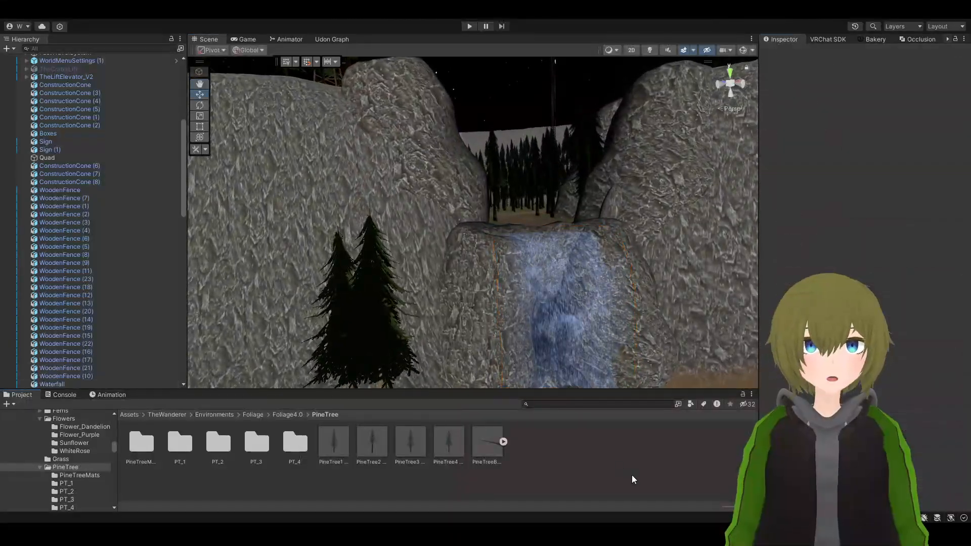
- Inspect the rocks around the top of the waterfall, including the large Rocks_1 boulder
right_drag(517, 322, 653, 357)
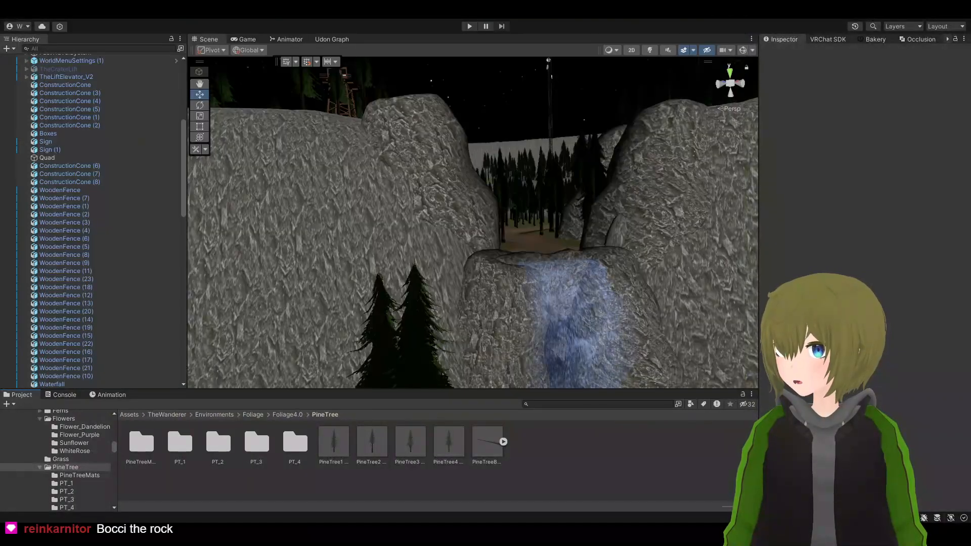
right_drag(542, 265, 517, 248)
key(w)
click(466, 214)
key(w)
right_drag(466, 215, 428, 231)
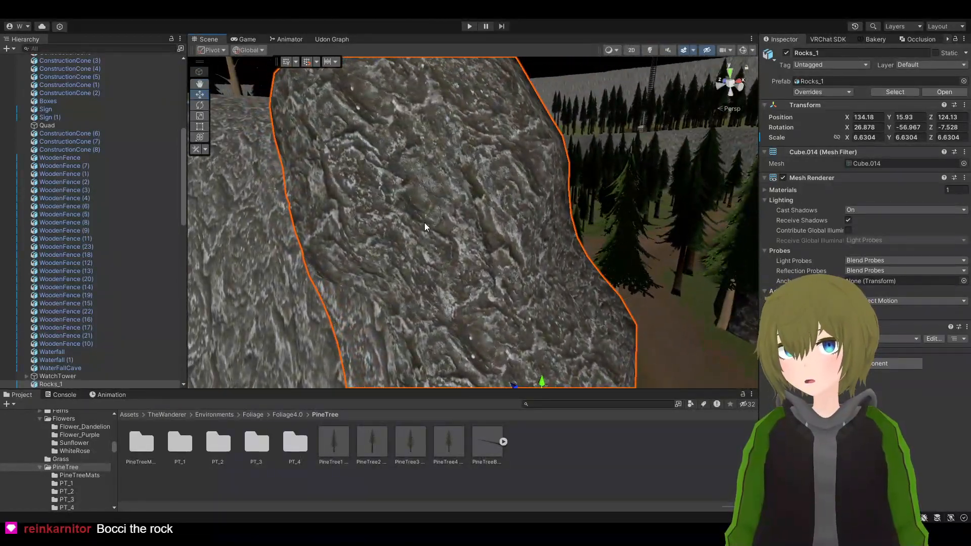
right_drag(475, 304, 562, 256)
click(505, 305)
- Examine the cliff wall along the forest edge and the dirt trail running between the boulders above the waterfall
click(593, 232)
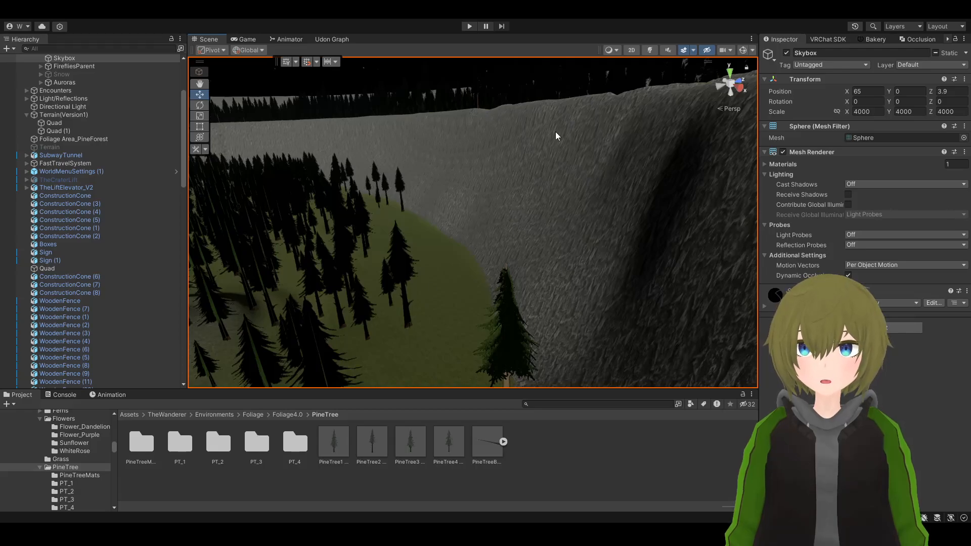
right_drag(530, 260, 489, 290)
click(502, 325)
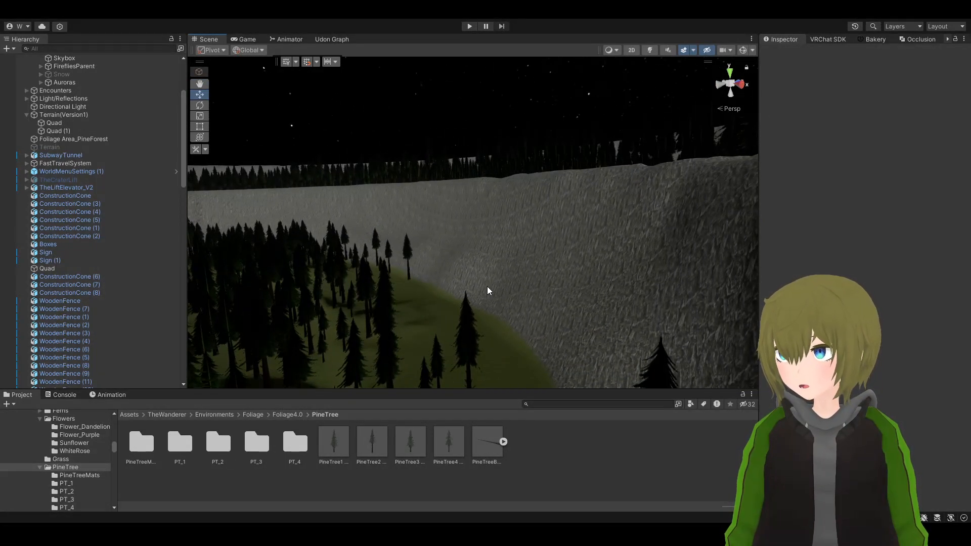
right_drag(521, 357, 498, 196)
key(w)
key(s)
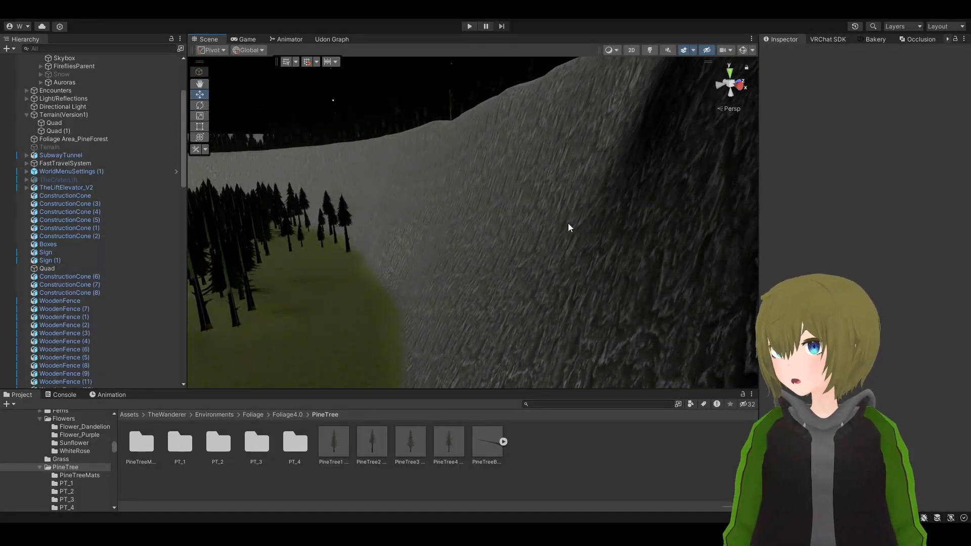
right_drag(456, 239, 782, 287)
key(s)
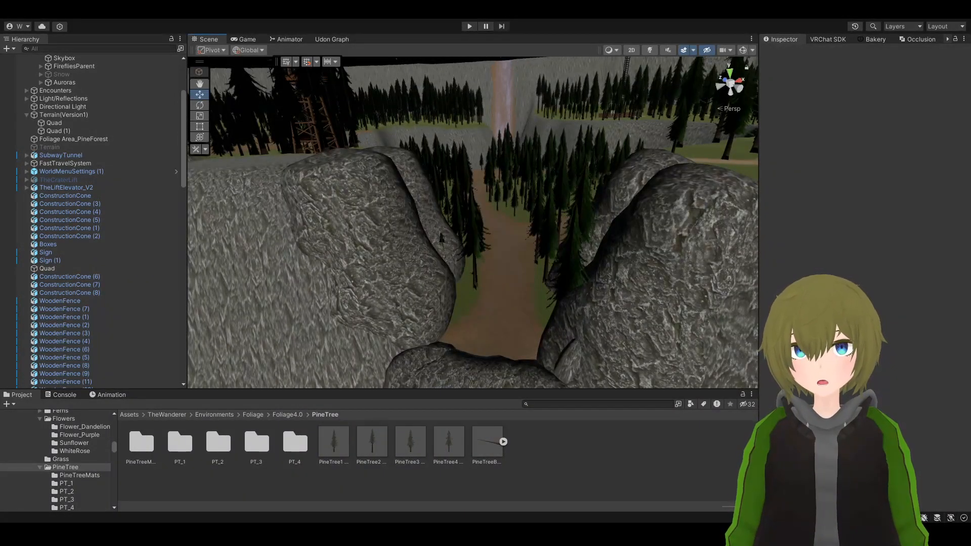
right_drag(536, 375, 244, 406)
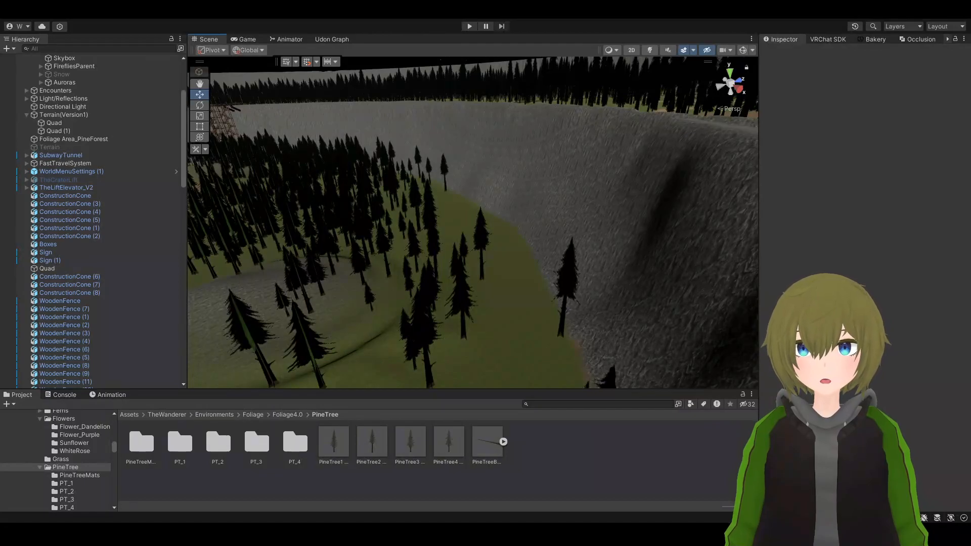
right_drag(405, 273, 641, 305)
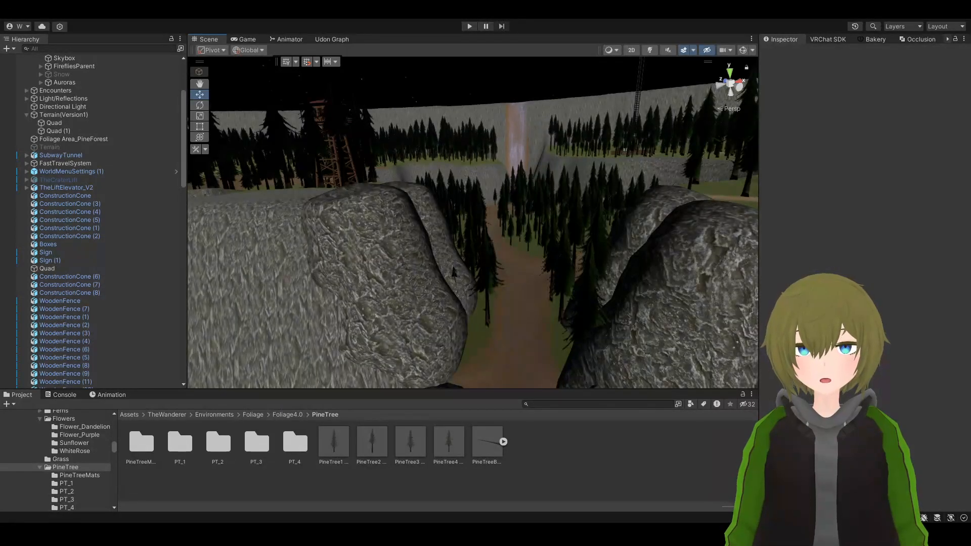
- Inspect the Quad plane covering the uneven dirt basin and clear the selection
mouse_move(454, 271)
right_down()
mouse_move(281, 314)
mouse_move(456, 290)
mouse_move(454, 270)
right_up()
click(454, 270)
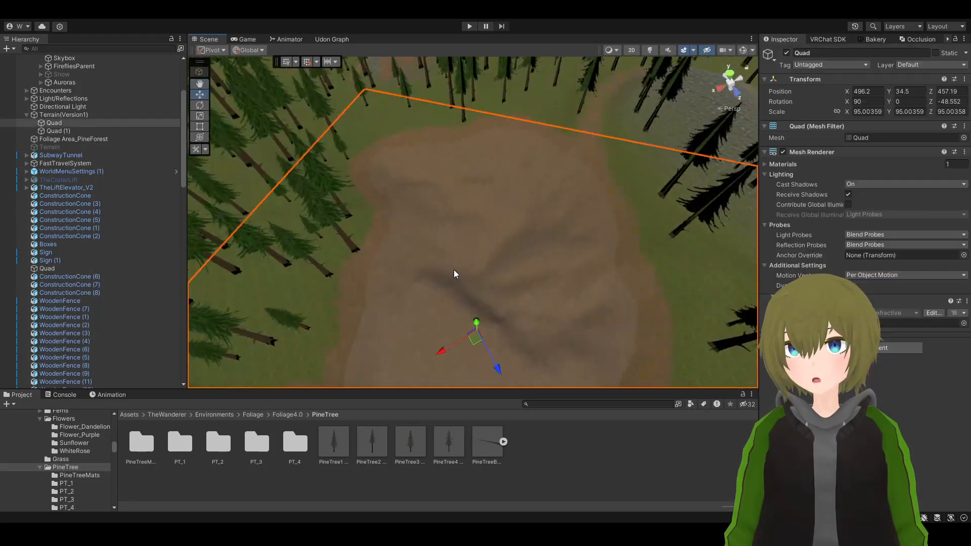
drag(346, 107, 452, 145)
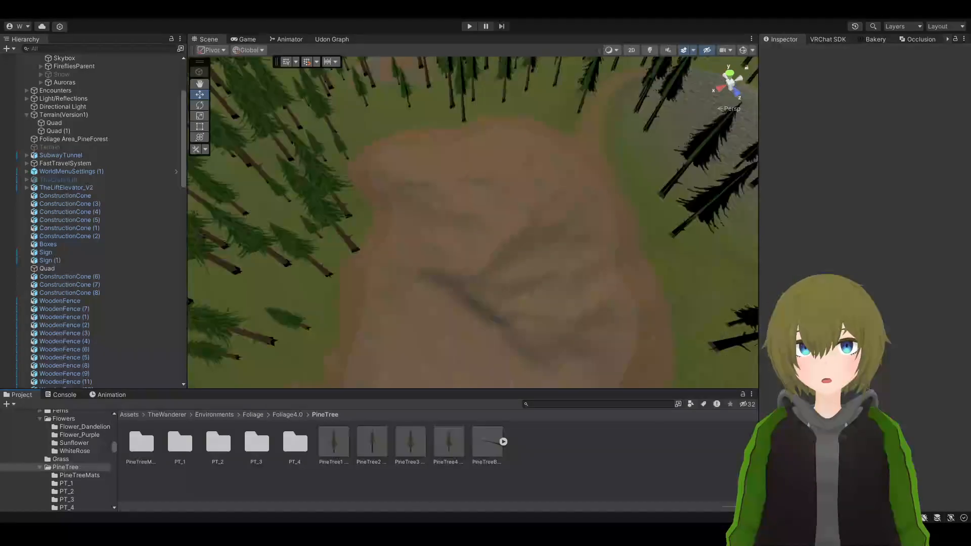
- Survey the dirt clearing, the surrounding pine forest and the house from above
right_drag(487, 245, 555, 177)
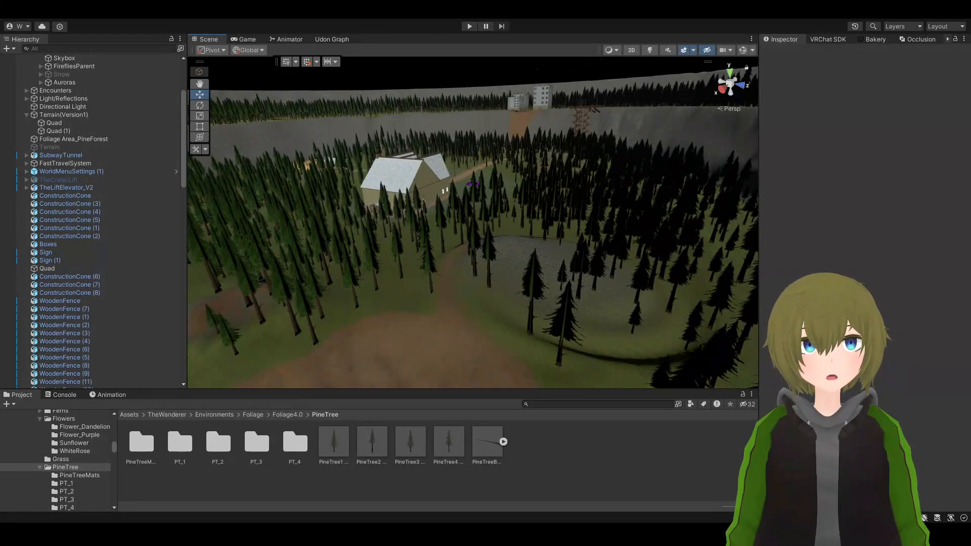
right_drag(637, 259, 446, 189)
click(480, 249)
click(547, 323)
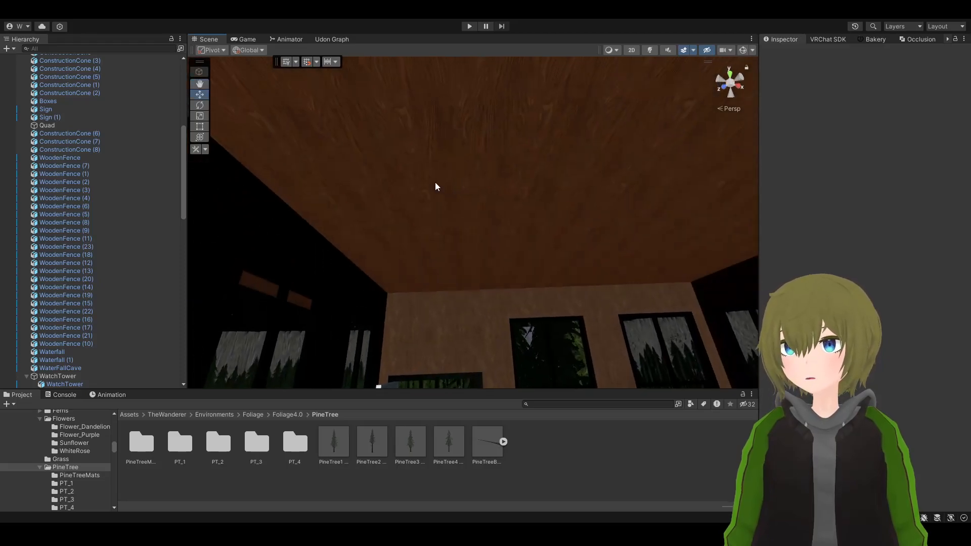
- Inspect the watchtower cabin's wooden ceiling and windows, and the ladder running down through the tower frame
right_drag(507, 288, 629, 293)
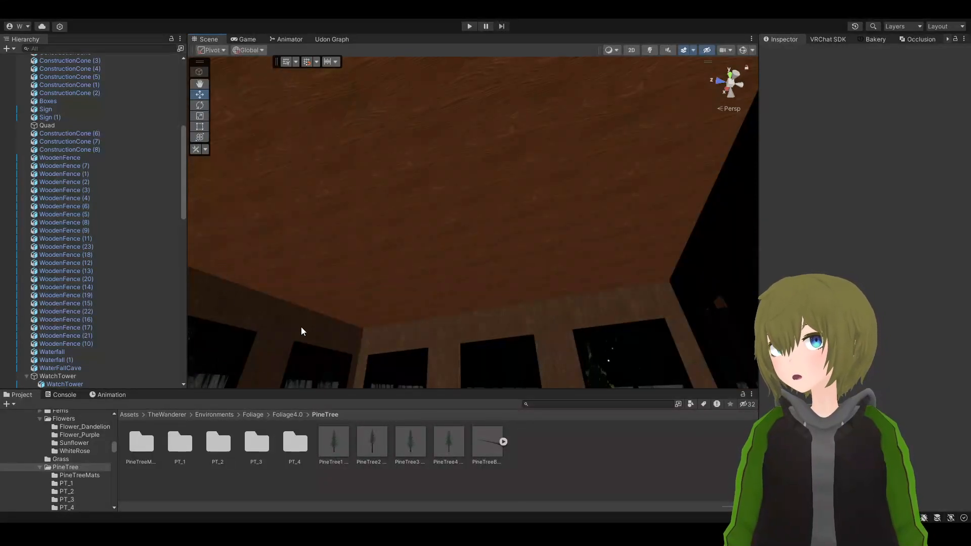
right_drag(460, 262, 390, 225)
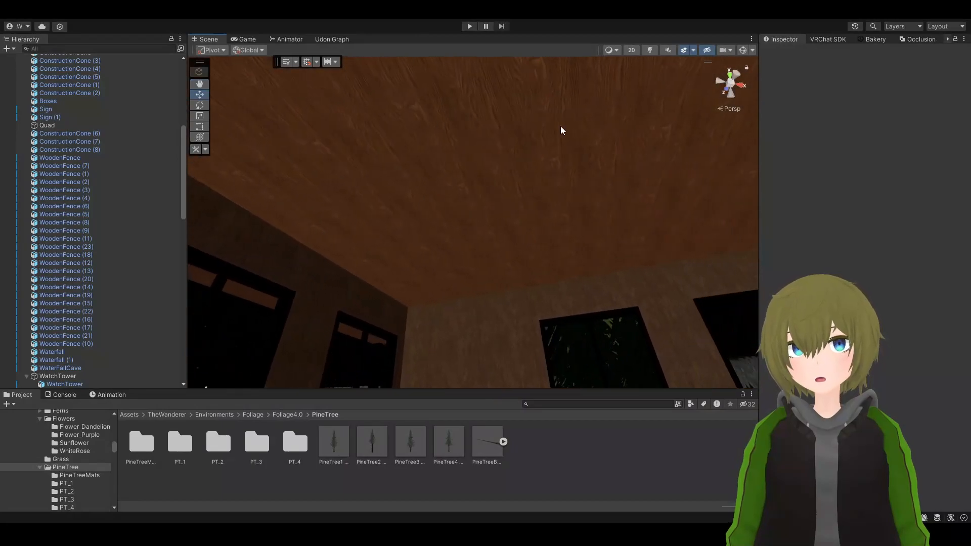
mouse_move(554, 227)
right_down()
mouse_move(427, 354)
mouse_move(268, 321)
mouse_move(286, 340)
mouse_move(385, 357)
mouse_move(473, 403)
mouse_move(449, 417)
mouse_move(512, 444)
mouse_move(505, 509)
mouse_move(490, 336)
right_up()
key(w)
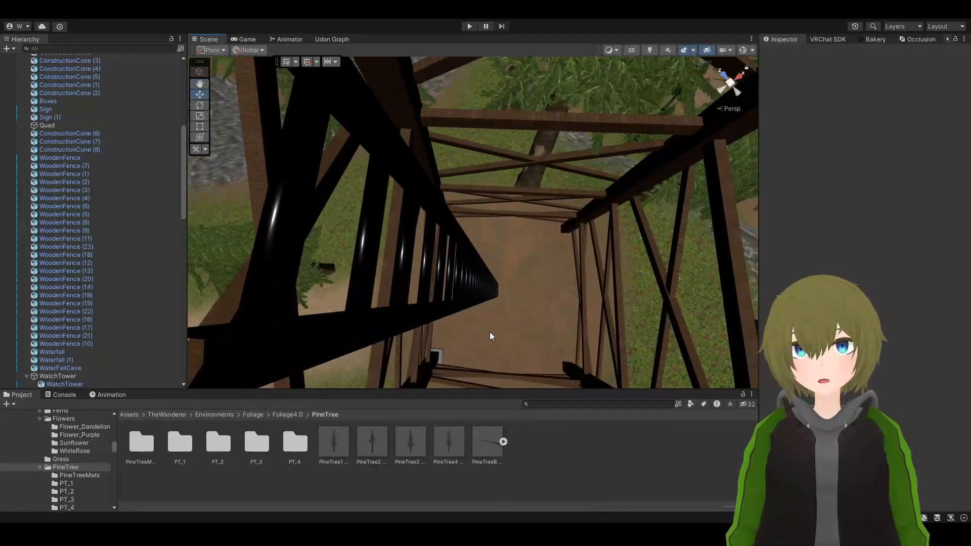
mouse_move(455, 276)
right_down()
mouse_move(477, 222)
mouse_move(403, 199)
mouse_move(486, 107)
right_up()
key(s)
- Select the Campsite object and frame its two purple tents, wooden logs and fire pit
right_drag(630, 219, 1, 198)
key(s)
right_drag(699, 103, 423, 244)
right_drag(450, 191, 683, 234)
key(w)
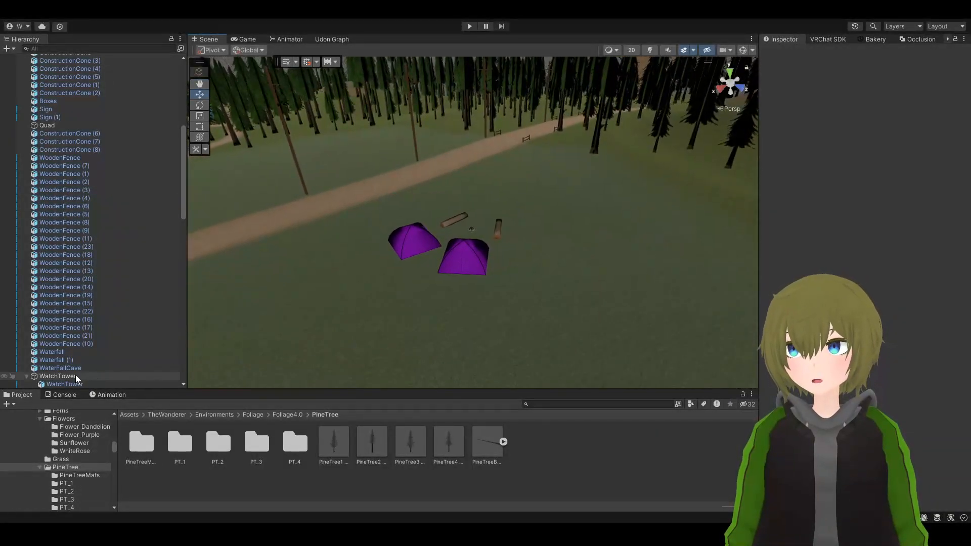
scroll(75, 372, down, 10)
click(60, 346)
right_drag(456, 238, 7, 254)
key(d)
key(w)
key(d)
key(s)
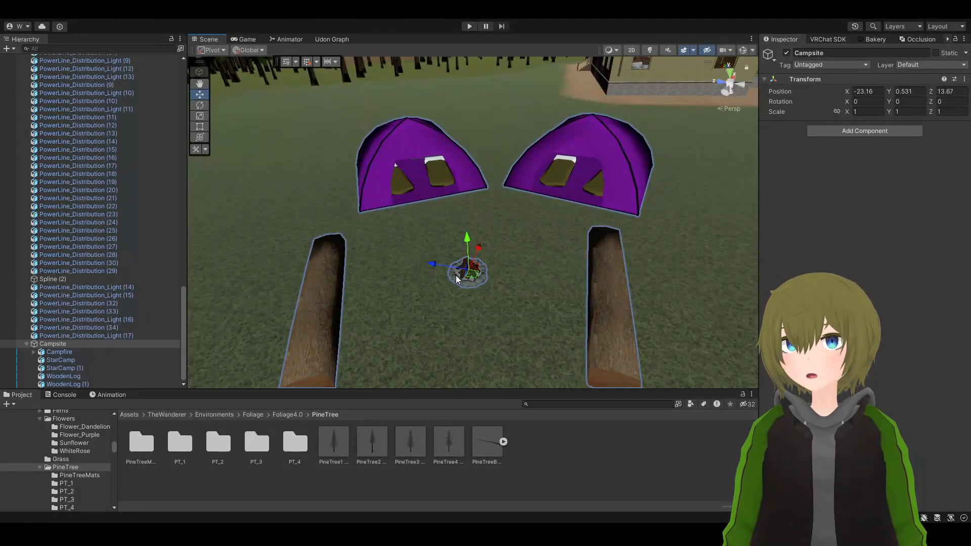
- Examine the campfire's stone ring and stacked logs up close from several angles
right_drag(471, 275, 577, 287)
key(w)
key(s)
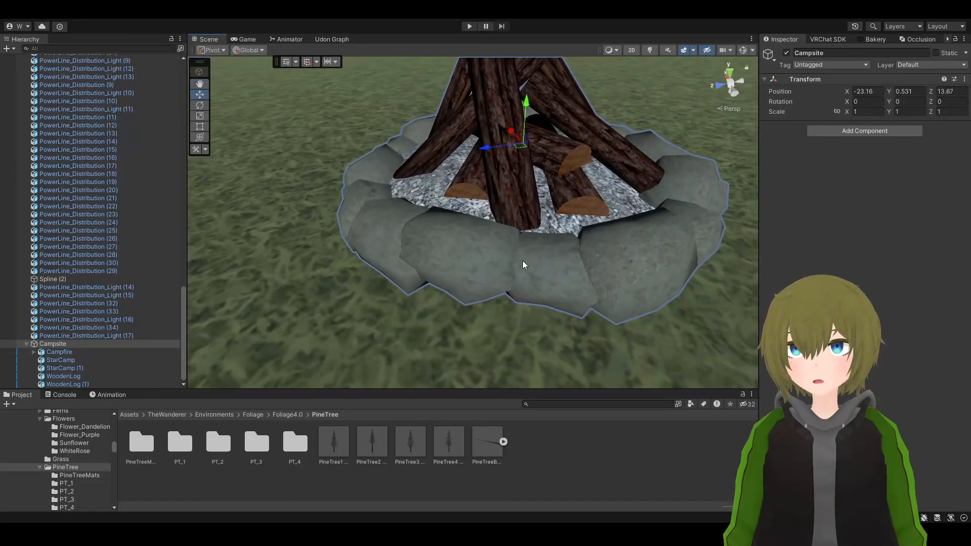
alt+drag(456, 259, 415, 196)
scroll(255, 292, down, 5)
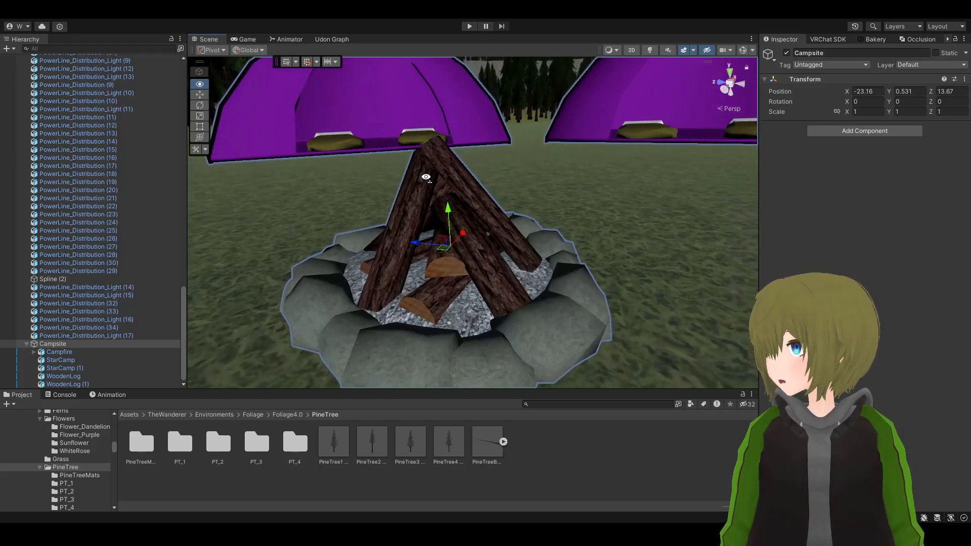
- Preview the campfire's fire effect by selecting the Flames, Smoke and Sparks particle systems of VRCrawl Demo Flame together
click(34, 351)
click(69, 368)
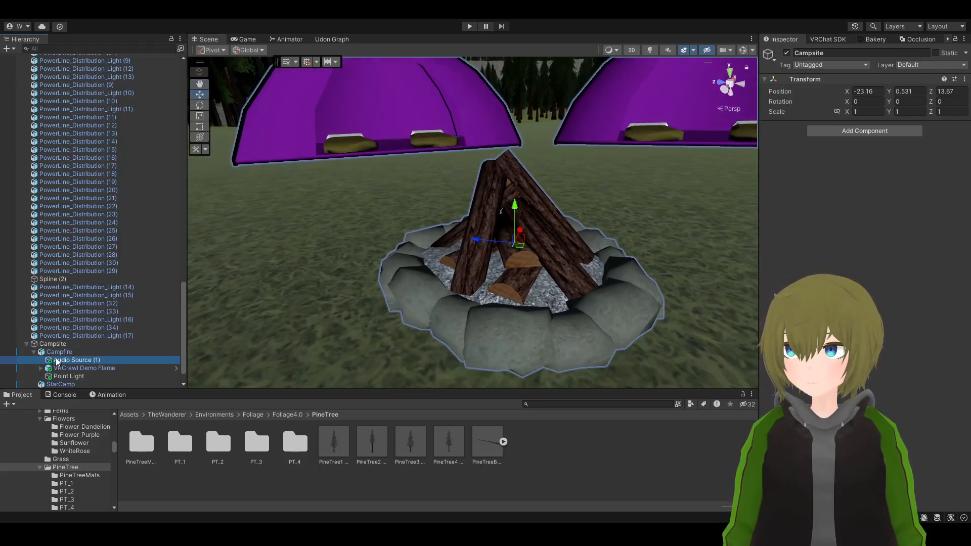
click(40, 367)
click(66, 376)
scroll(76, 360, down, 2)
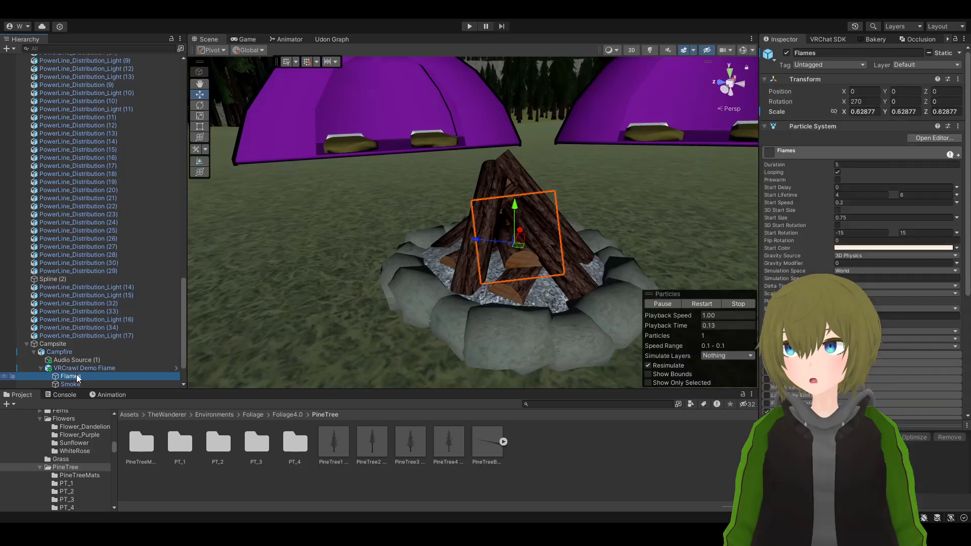
shift+click(75, 345)
scroll(514, 233, down, 5)
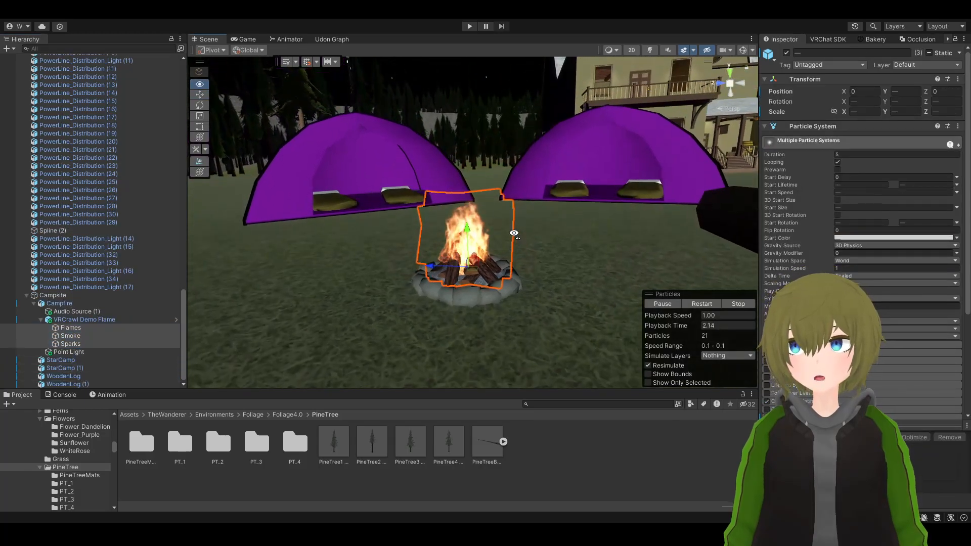
scroll(514, 233, up, 5)
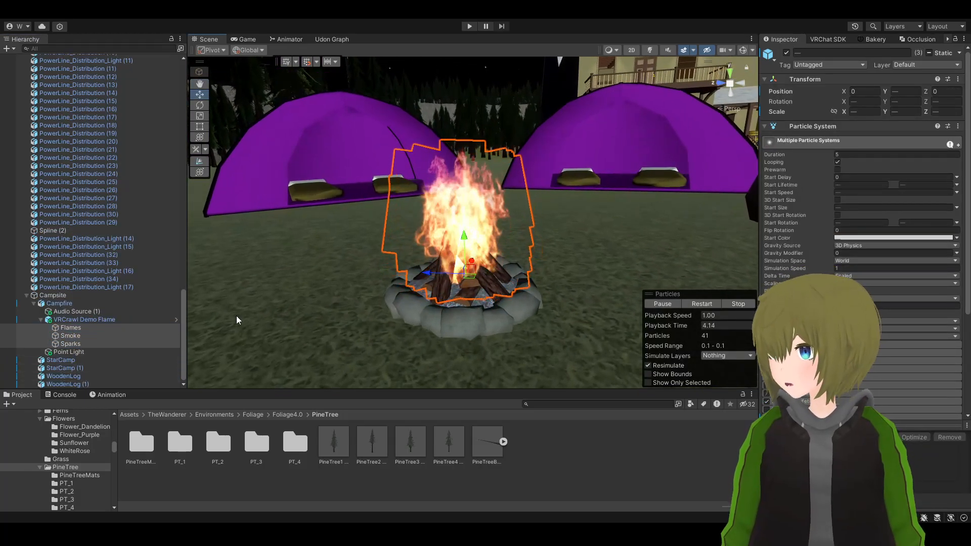
- Temporarily enable the campfire Point Light's Light component and the scene lighting to preview the lit campsite, and turn both off again
click(91, 353)
key(f)
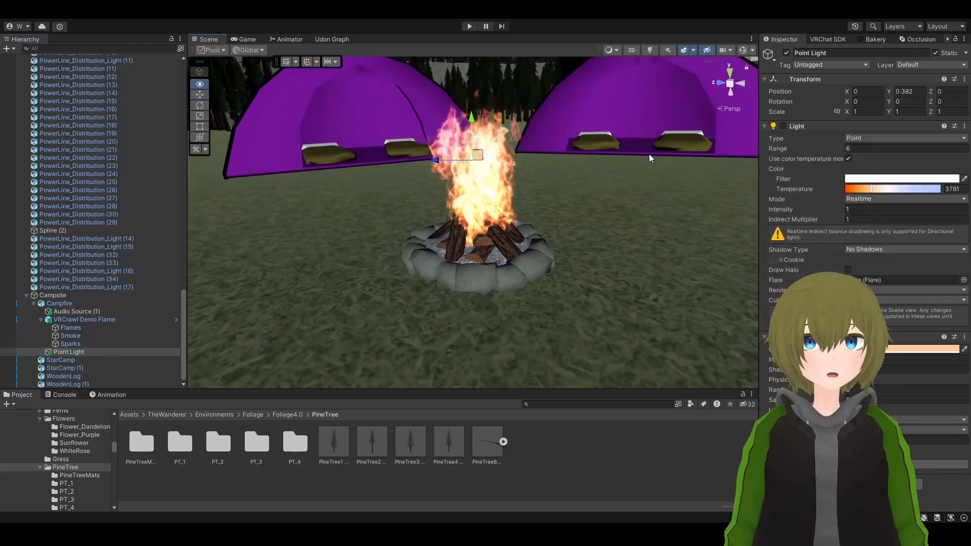
click(650, 49)
click(783, 126)
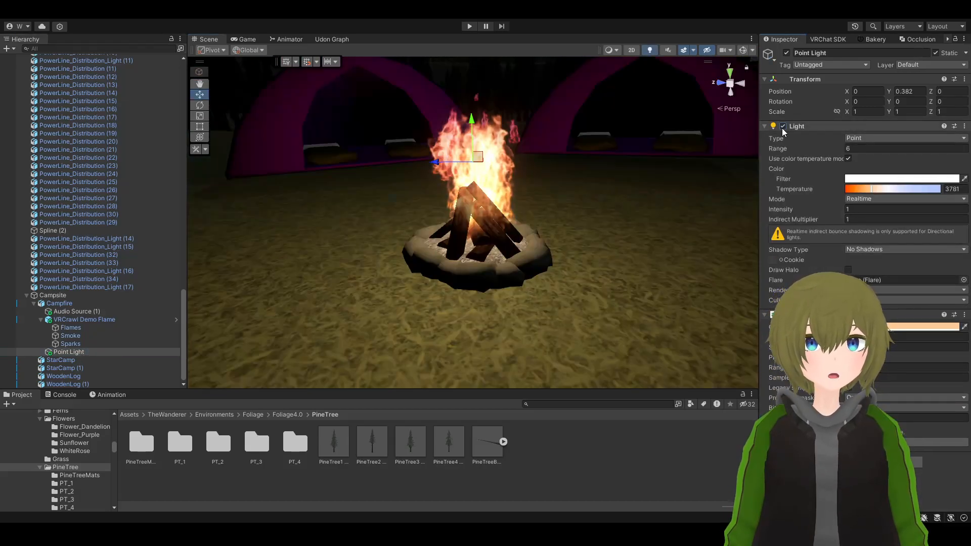
key(s)
right_drag(548, 163, 501, 181)
key(w)
key(s)
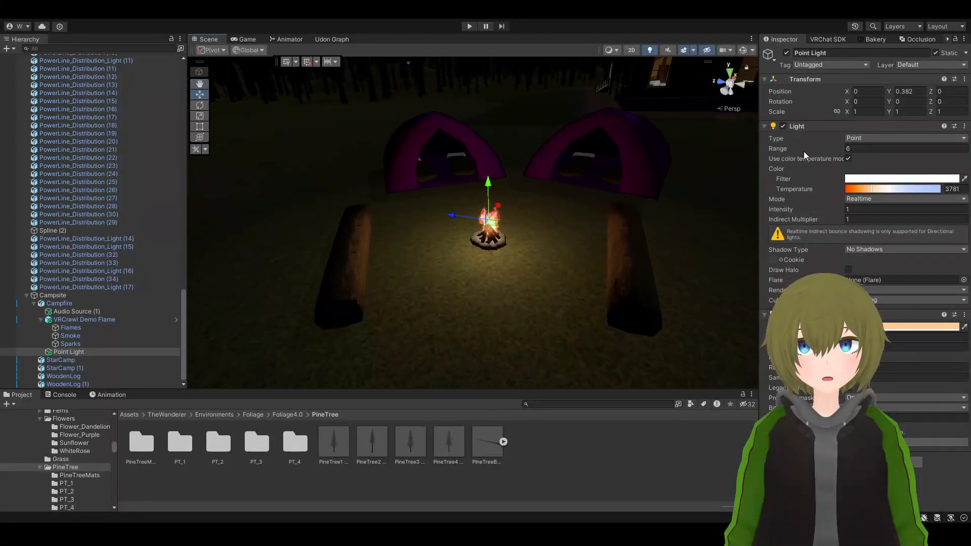
click(783, 126)
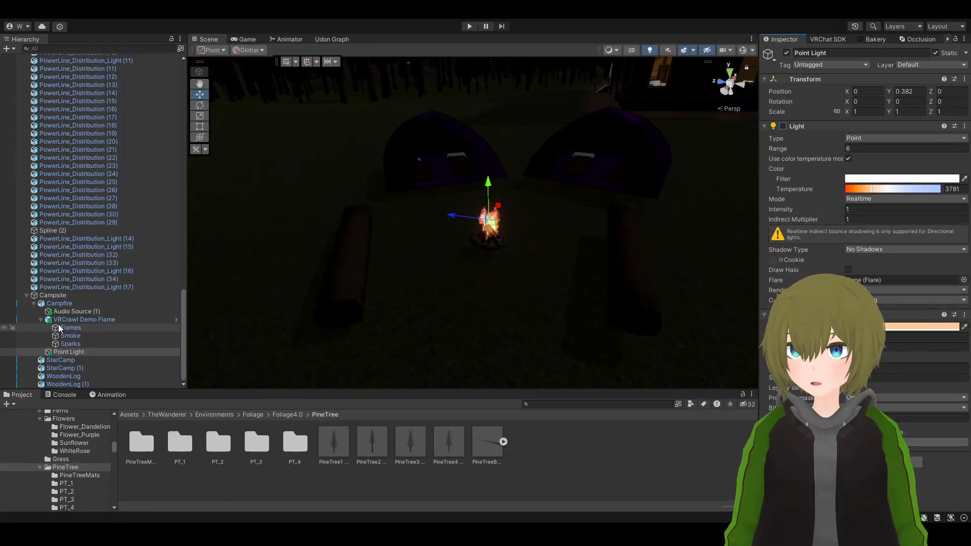
click(650, 49)
- Collapse the VRCrawl Demo Flame object and select the first StarCamp tent
click(37, 317)
click(42, 318)
click(67, 359)
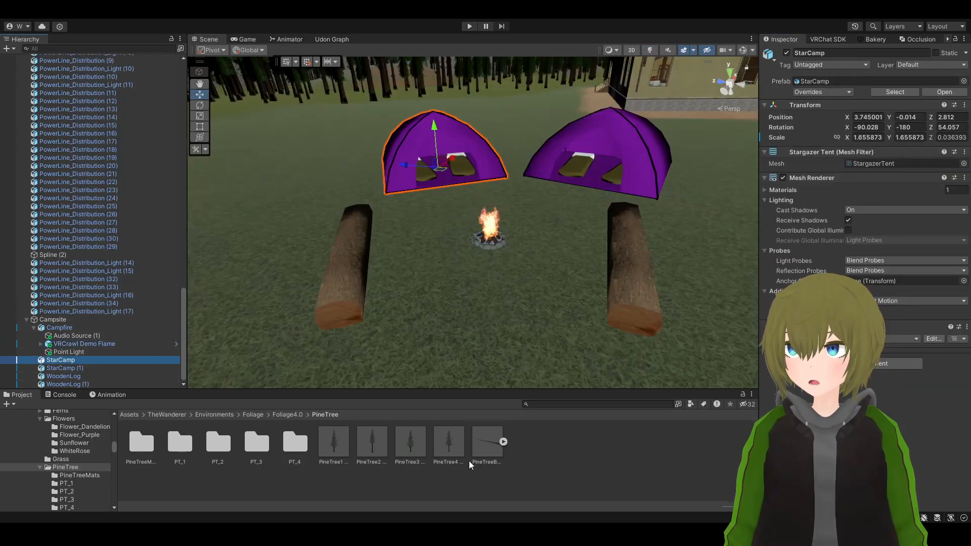
- Switch to Blender, look over the WoodenLog model from several sides and hide it
click(528, 490)
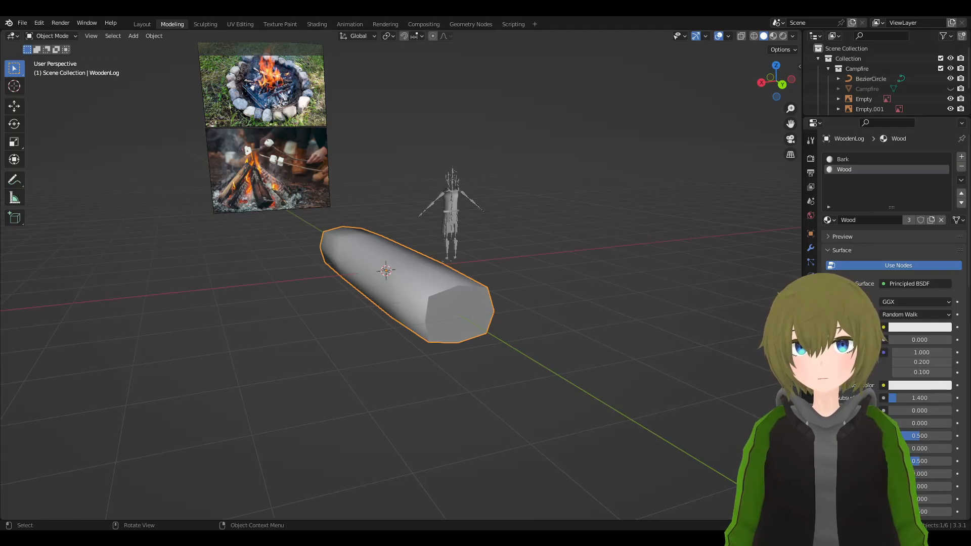
middle_drag(561, 273, 508, 258)
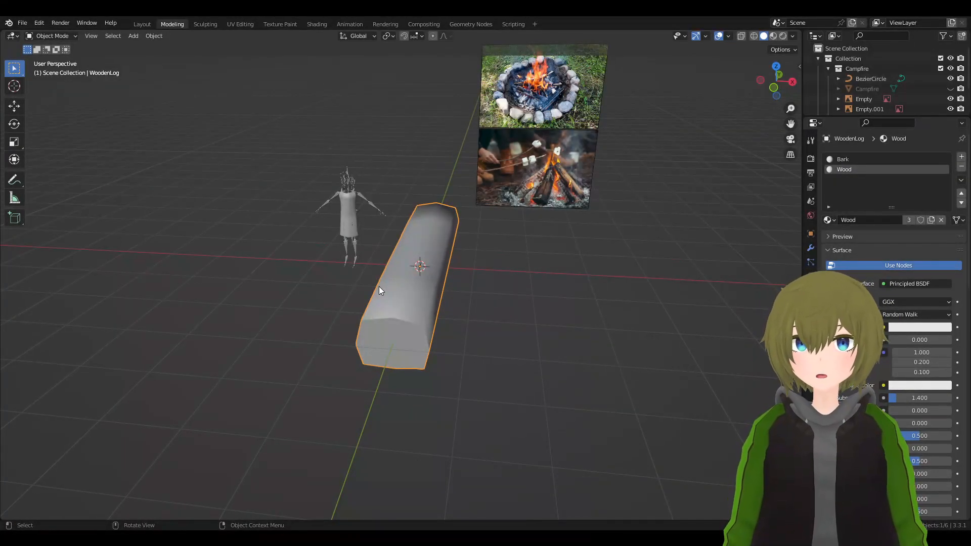
middle_drag(535, 339, 380, 278)
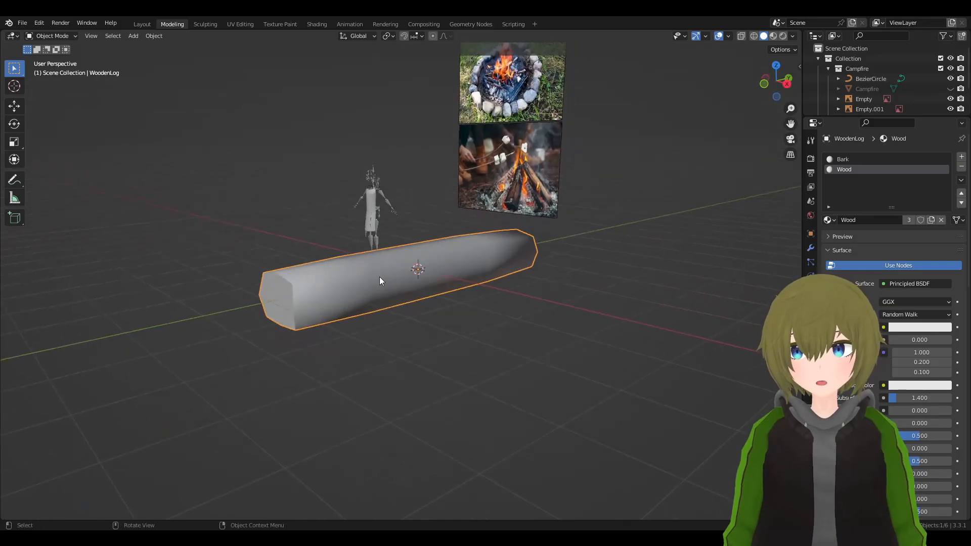
scroll(405, 281, up, 4)
middle_drag(427, 297, 550, 250)
key(h)
scroll(500, 291, down, 2)
- Make the Campfire and Log objects inside the Campfire collection visible
click(573, 177)
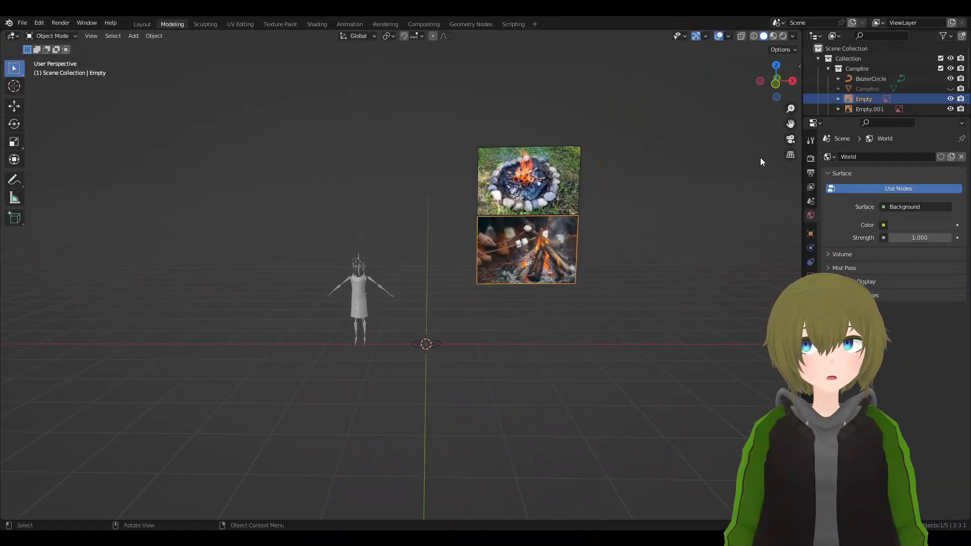
click(828, 69)
click(950, 68)
click(950, 68)
click(951, 69)
click(829, 68)
scroll(867, 76, down, 2)
click(951, 49)
click(951, 68)
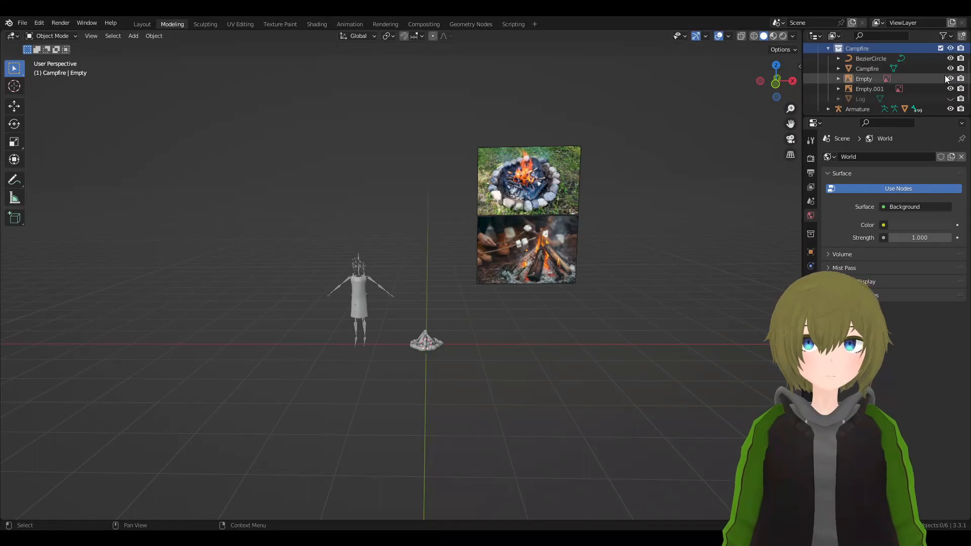
click(951, 98)
scroll(945, 91, up, 1)
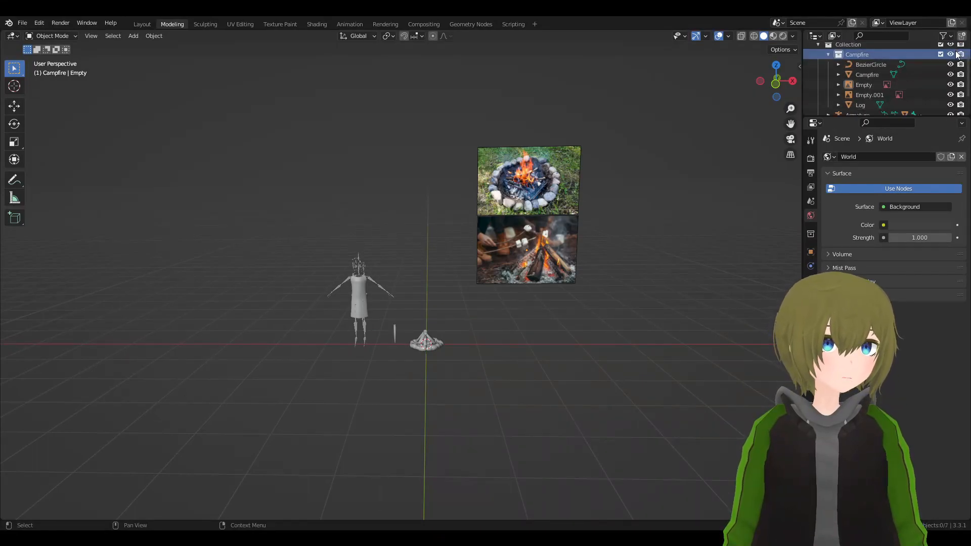
- Hide and collapse the Campfire collection, and move the unhidden WoodenLog object into it
click(951, 54)
click(830, 54)
click(836, 89)
click(951, 89)
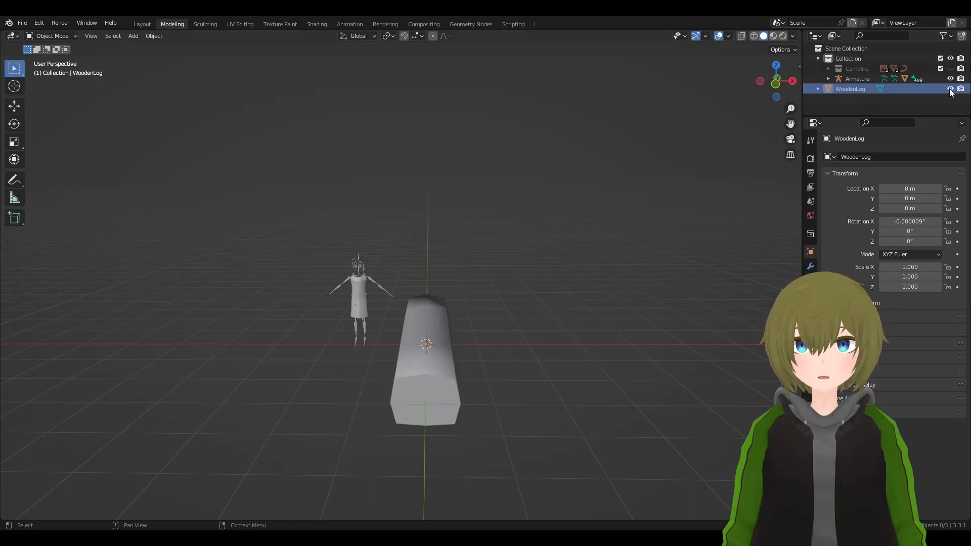
drag(848, 91, 857, 68)
- Create a new collection inside Collection and name it Tents
right_click(848, 57)
click(854, 60)
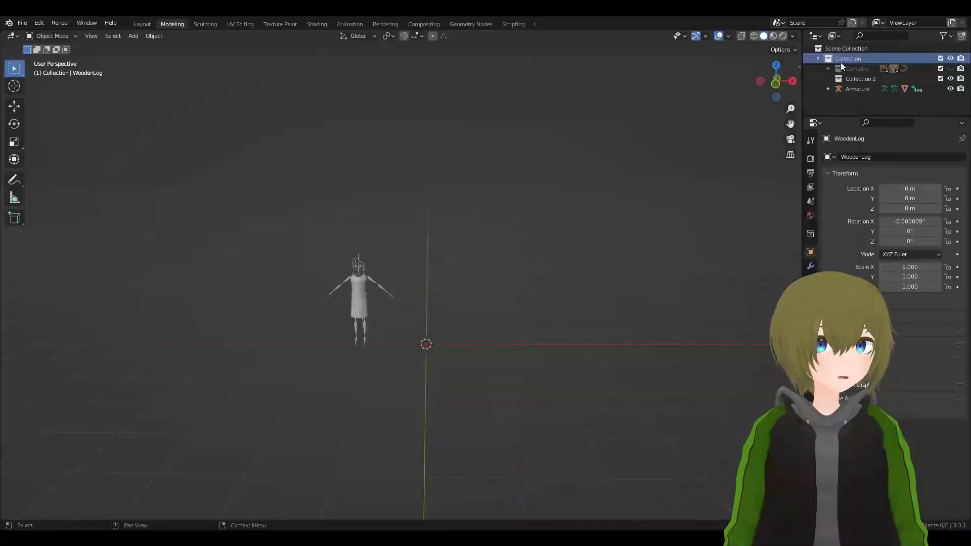
double_click(861, 79)
text(Tents)
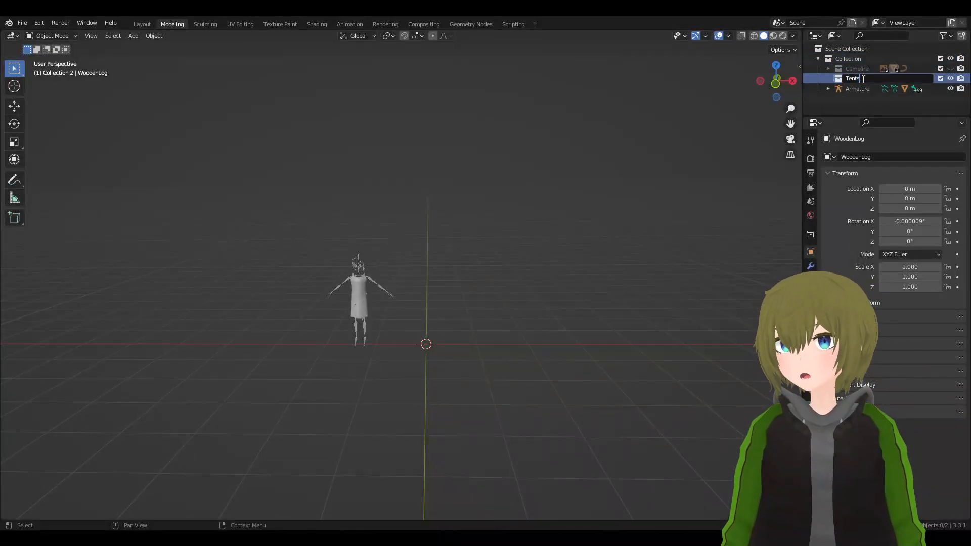
key(Return)
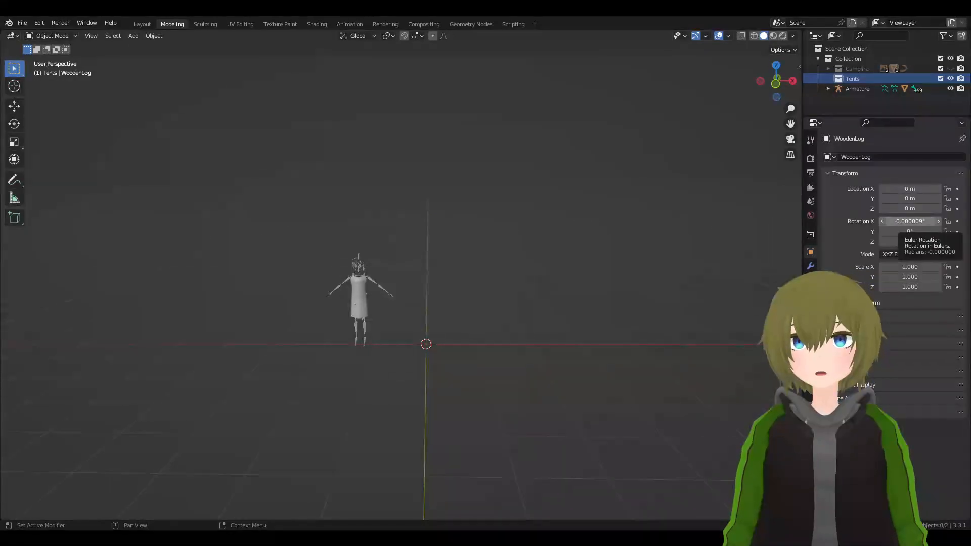
- In front view, place the blue tent reference image at about X 1.57 m, Z 3.09 m with a scale of 0.593
key(KP_1)
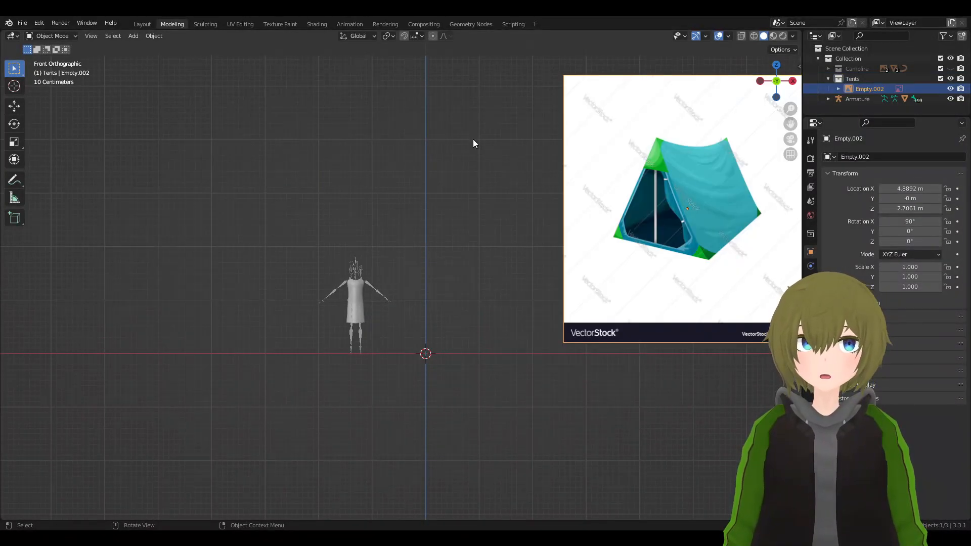
key(g)
click(520, 231)
key(s)
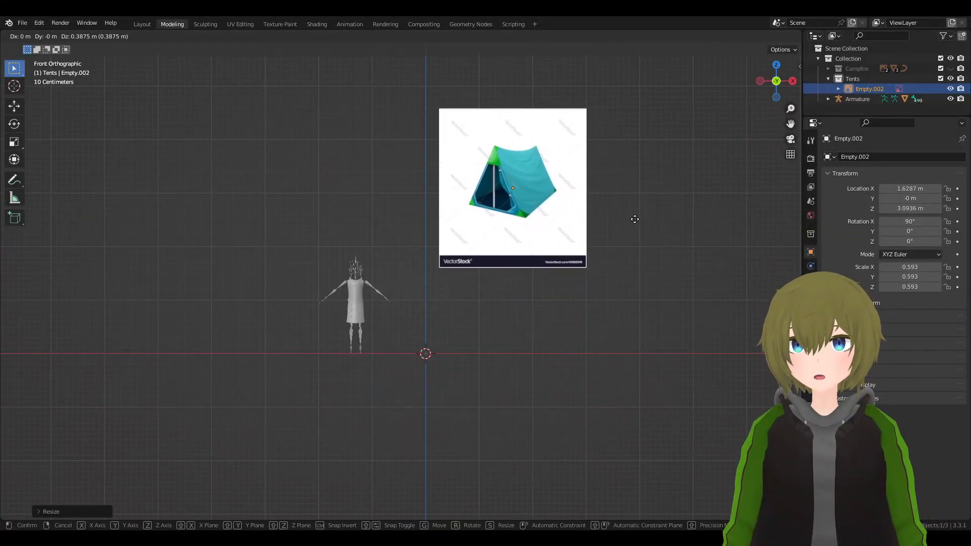
click(636, 217)
scroll(658, 198, up, 6)
shift+middle_drag(588, 267, 493, 293)
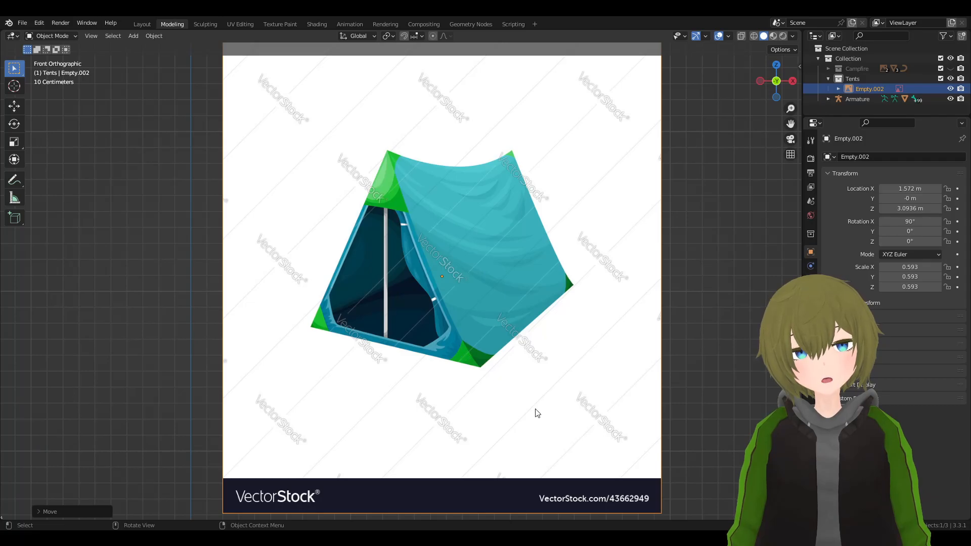
- Add the yellow tent picture as a second reference image and scale it to 0.663
scroll(557, 327, down, 3)
shift+middle_drag(557, 328, 618, 183)
scroll(581, 243, down, 1)
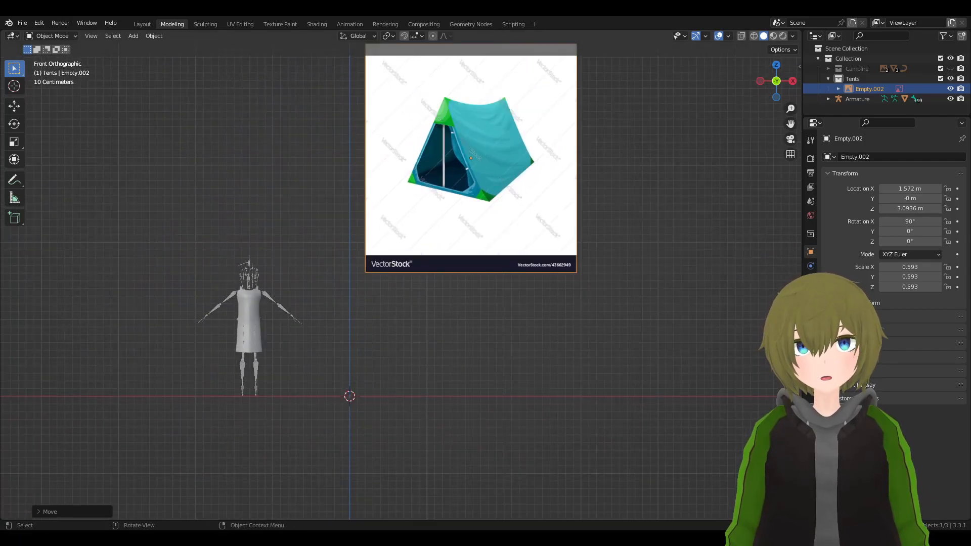
drag(970, 271, 704, 271)
key(s)
right_click(685, 272)
key(s)
click(700, 283)
shift+middle_drag(740, 286, 617, 347)
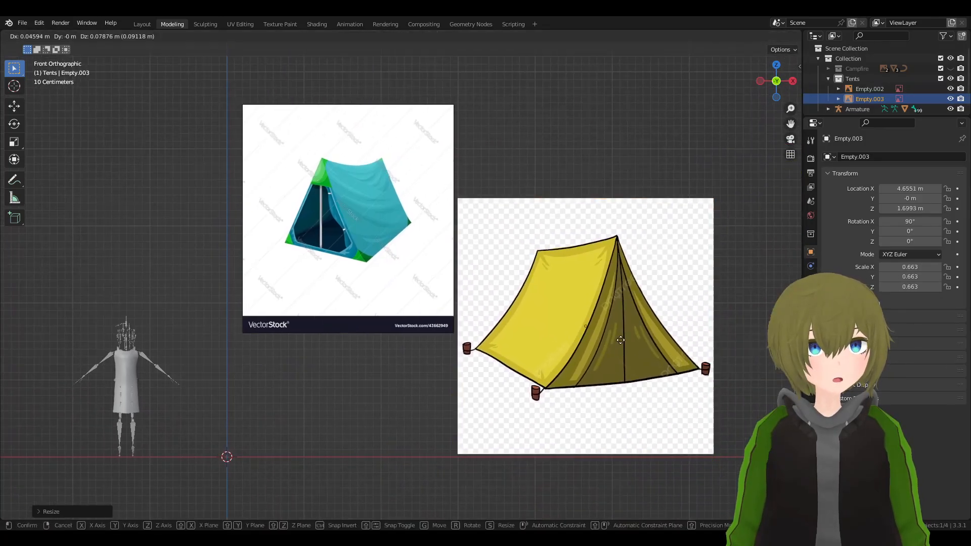
- Place the yellow tent reference beside the blue one at about X 4.49 m, Z 3.13 m with a scale of 0.579
key(g)
click(666, 246)
key(s)
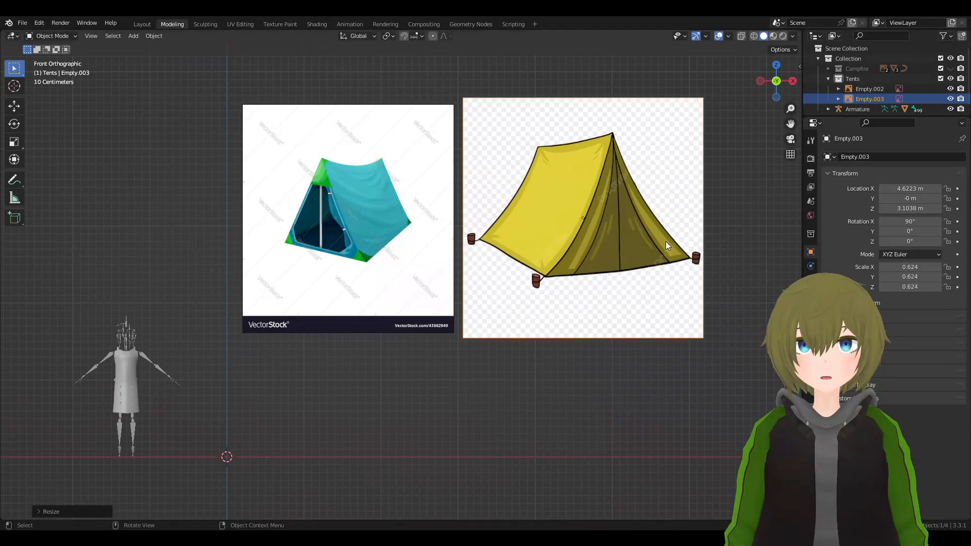
click(652, 239)
key(g)
click(648, 238)
scroll(596, 262, up, 3)
shift+middle_drag(597, 262, 450, 271)
scroll(445, 269, up, 2)
shift+middle_drag(535, 277, 466, 351)
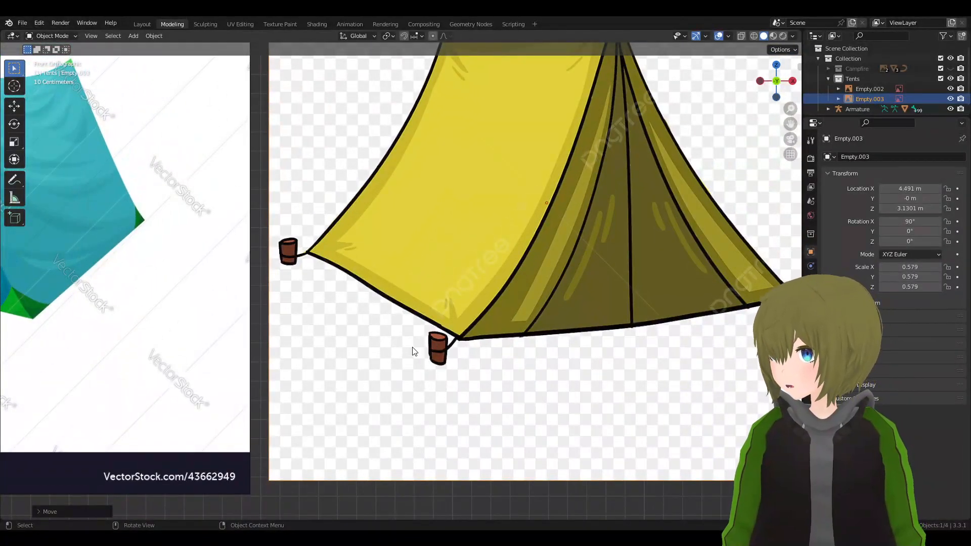
- Select both tent reference images and raise them together along Z, placing the blue one at about Z 4.09 m
scroll(433, 344, down, 1)
shift+middle_drag(674, 279, 783, 286)
scroll(383, 267, down, 1)
shift+middle_drag(604, 226, 563, 250)
drag(419, 127, 678, 342)
shift+middle_drag(140, 231, 315, 260)
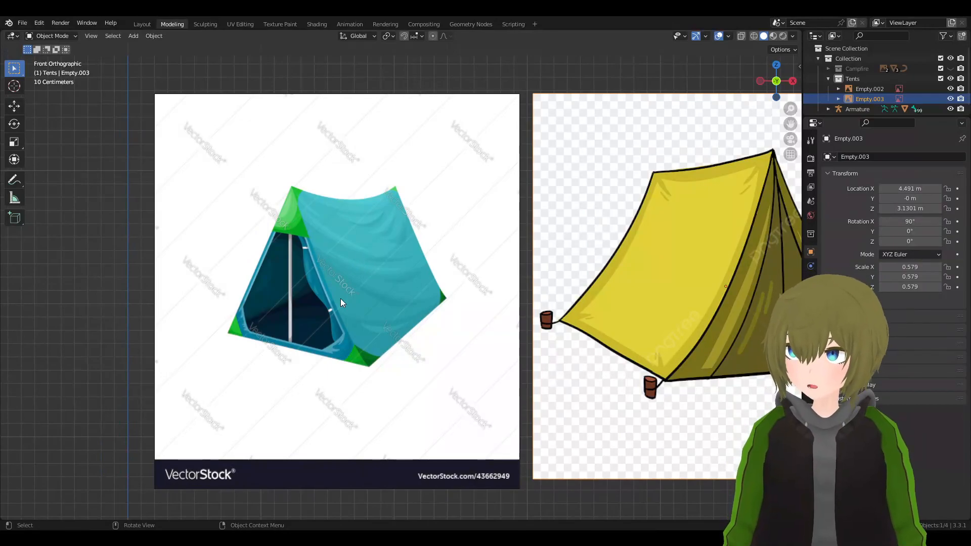
scroll(681, 257, down, 4)
scroll(600, 315, up, 1)
shift+click(342, 266)
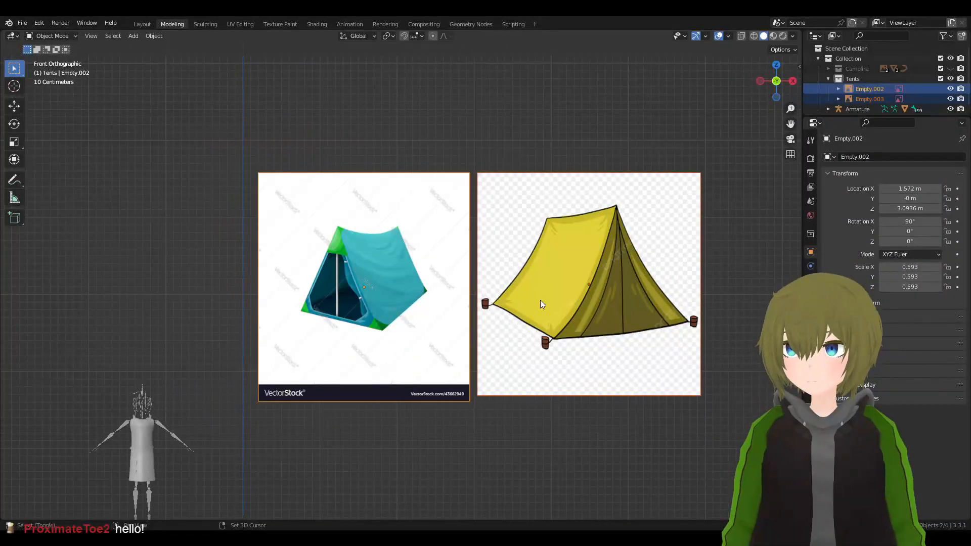
key(g)
key(z)
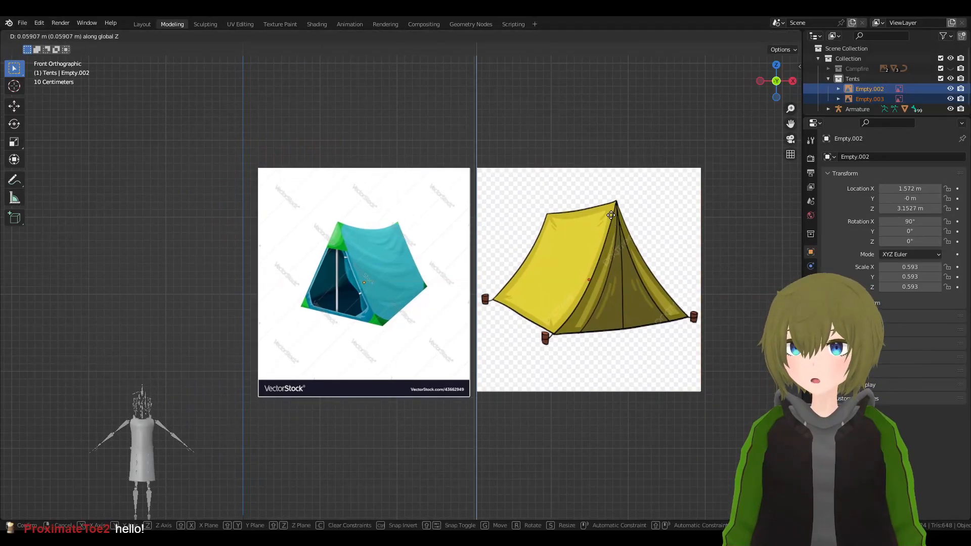
click(608, 156)
- Scale both reference images down together, the blue one to 0.503, and place it at about X 1.81 m, Z 3.98 m
scroll(589, 267, down, 2)
shift+middle_drag(588, 267, 595, 226)
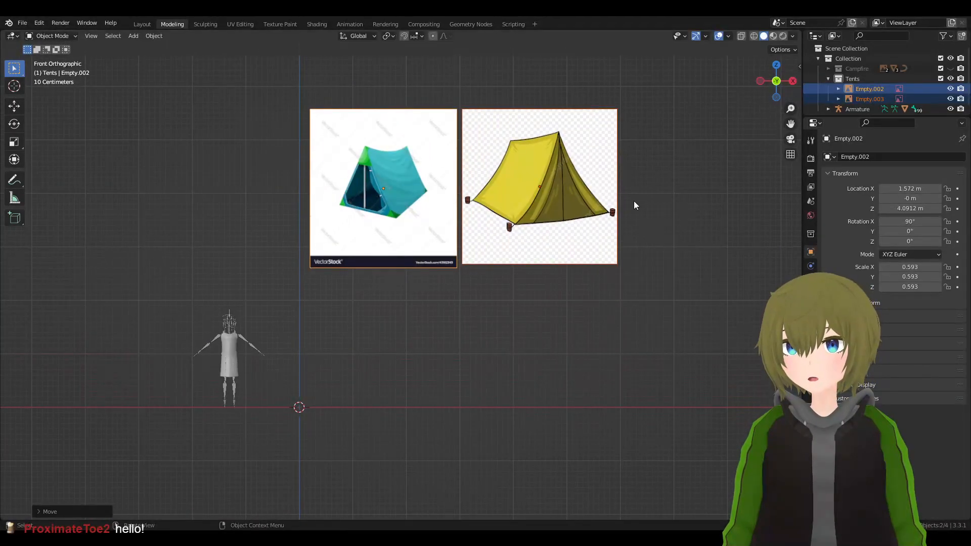
key(s)
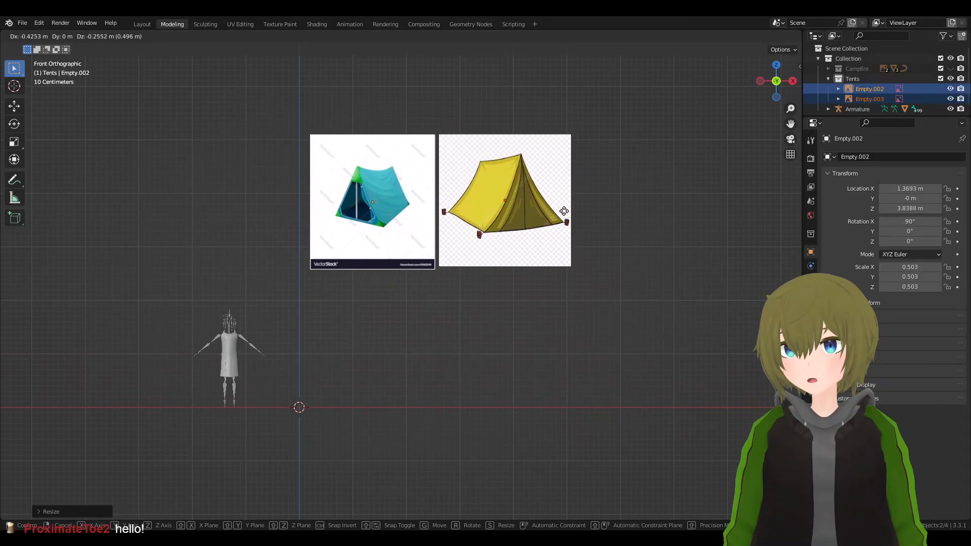
click(589, 207)
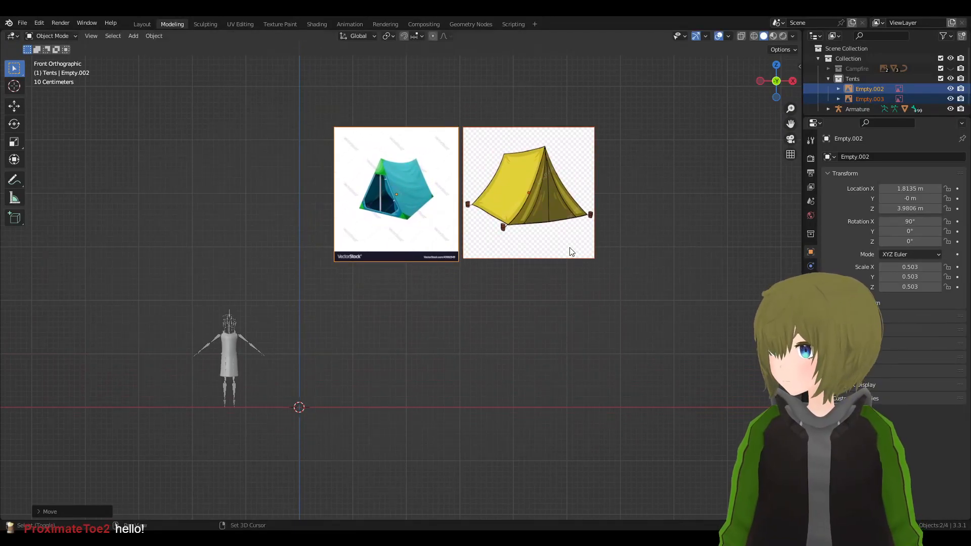
- Move the character armature along the X axis to about X -2.70 m, away from the world origin
shift+middle_drag(572, 249, 602, 242)
click(260, 330)
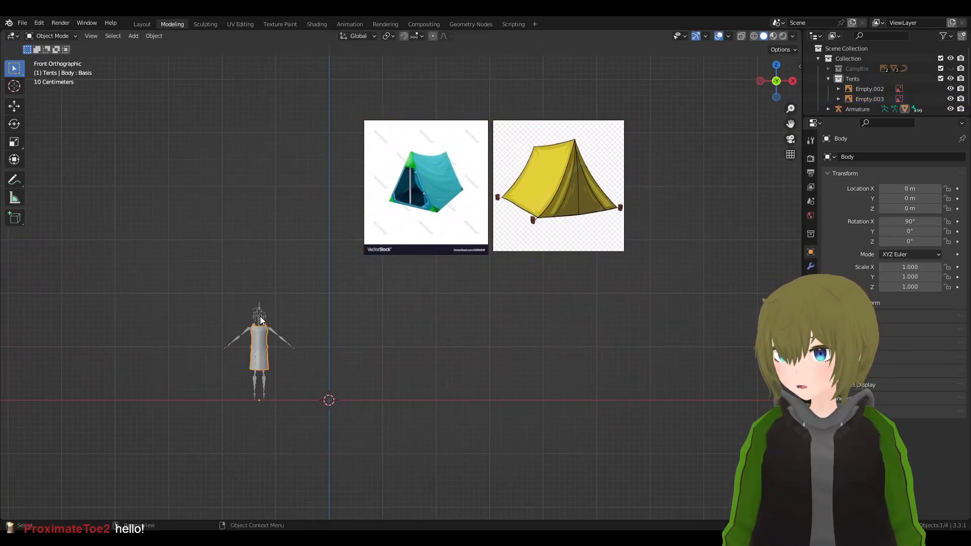
click(260, 317)
key(g)
key(x)
click(293, 334)
shift+middle_drag(437, 351, 455, 356)
click(454, 354)
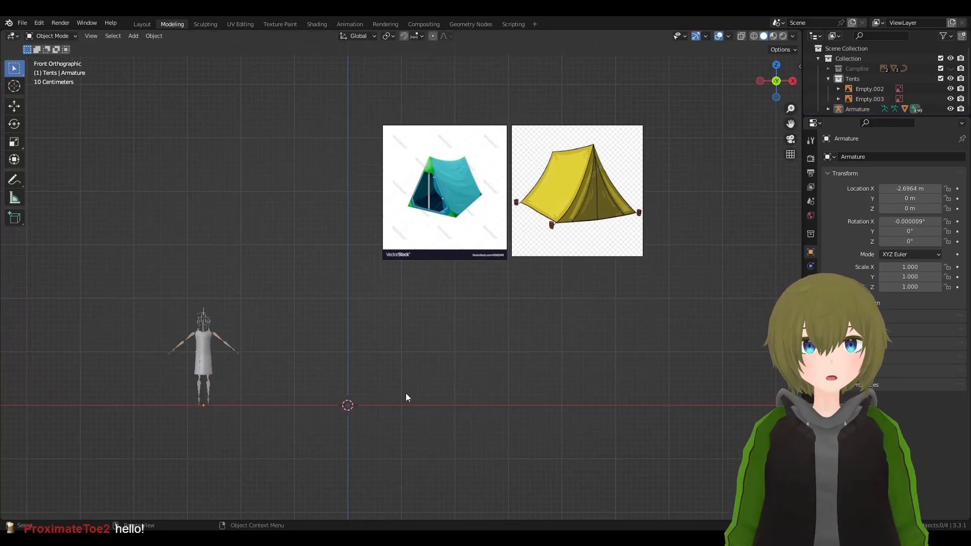
- Add a cube mesh at the world origin as the base for the tent
shift+middle_drag(463, 393, 529, 342)
click(129, 39)
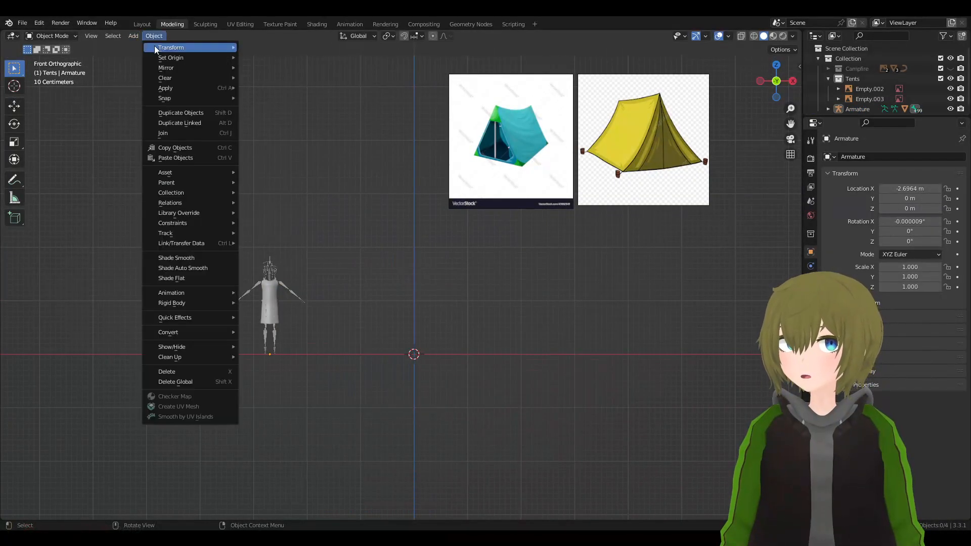
mouse_move(148, 48)
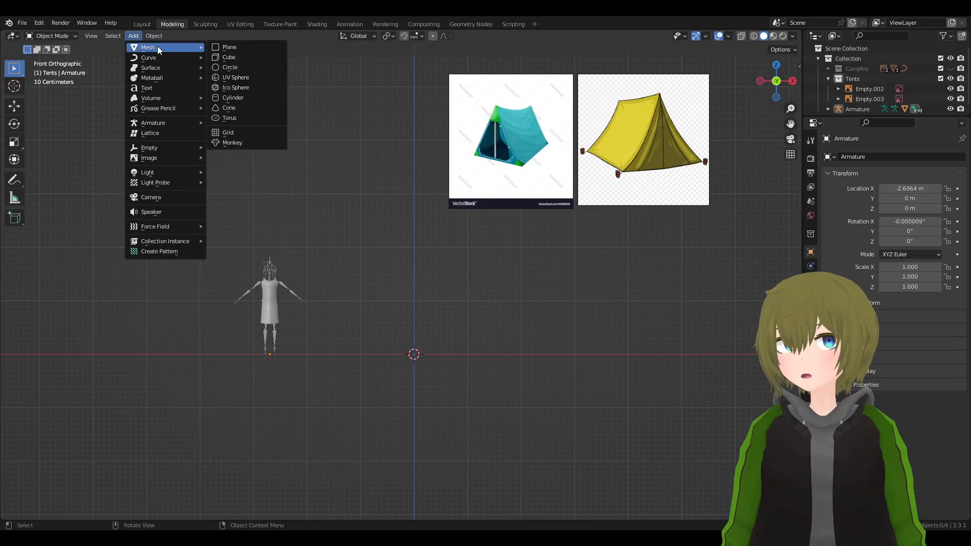
click(222, 55)
- Raise the cube's mesh 1 m along Z in Edit Mode, and scale the object to 1.397 in Object Mode
key(Tab)
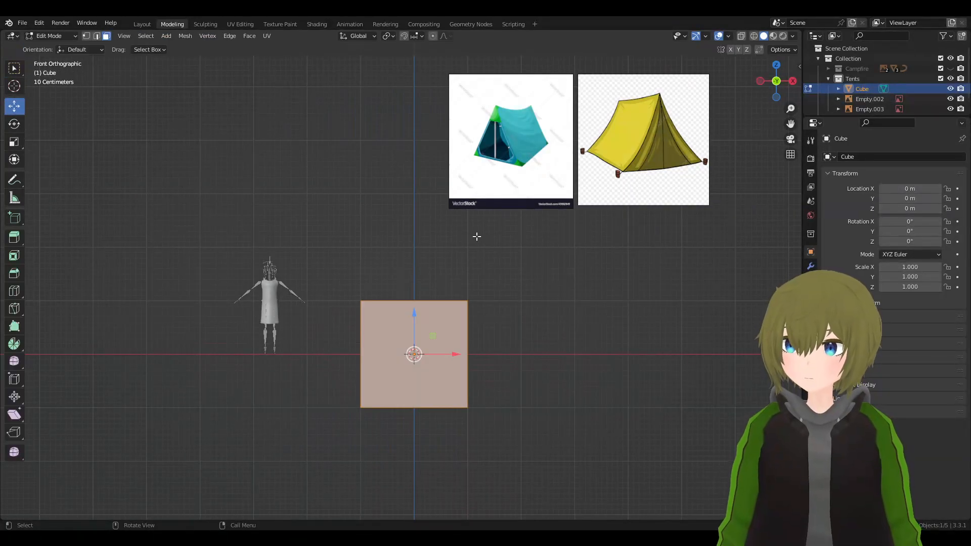
key(g)
key(z)
key(4)
key(Escape)
key(g)
key(z)
key(1)
key(Return)
key(Tab)
key(s)
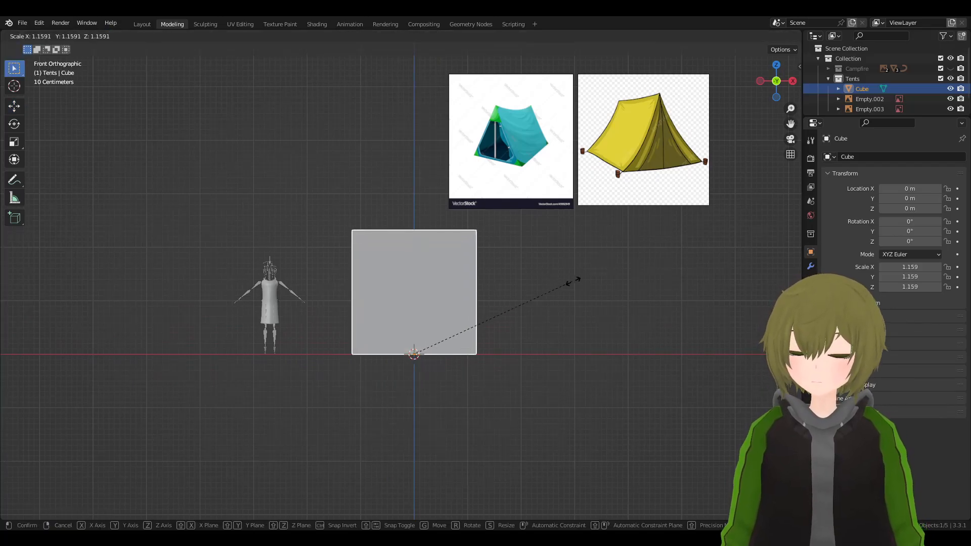
click(602, 278)
- Merge the front and back pairs of top corner vertices at their centres to turn the cube into a triangular prism
middle_drag(585, 277, 521, 289)
key(Tab)
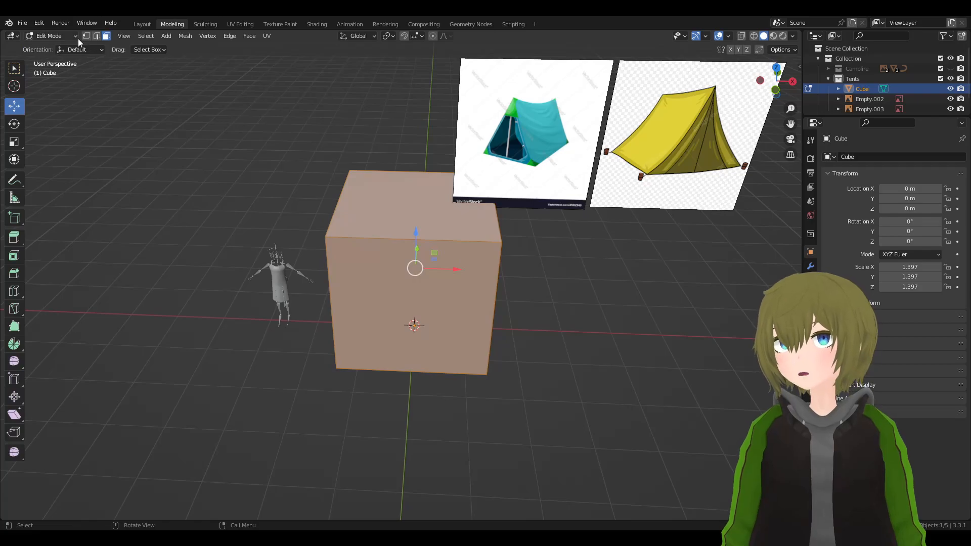
click(334, 207)
middle_drag(333, 208, 350, 211)
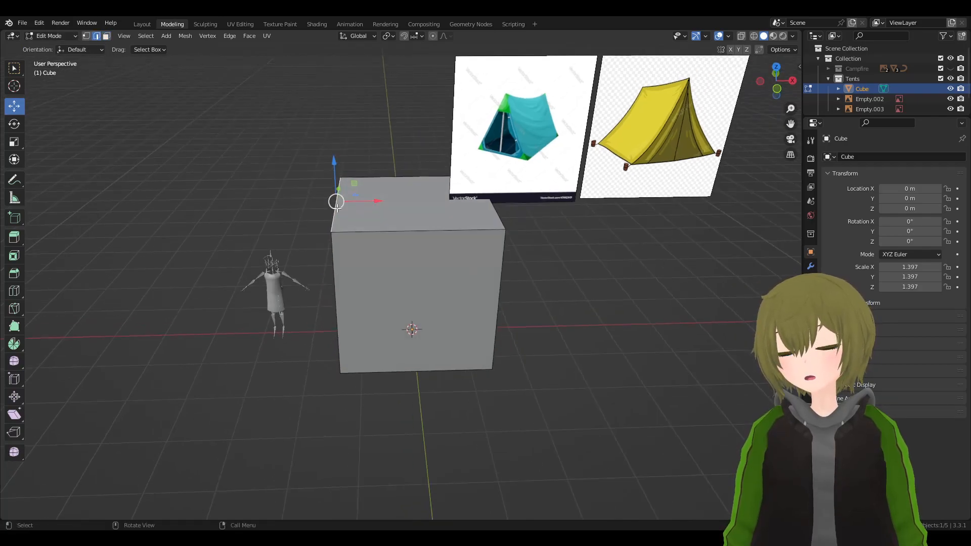
click(86, 37)
click(331, 232)
shift+click(505, 229)
key(m)
click(484, 236)
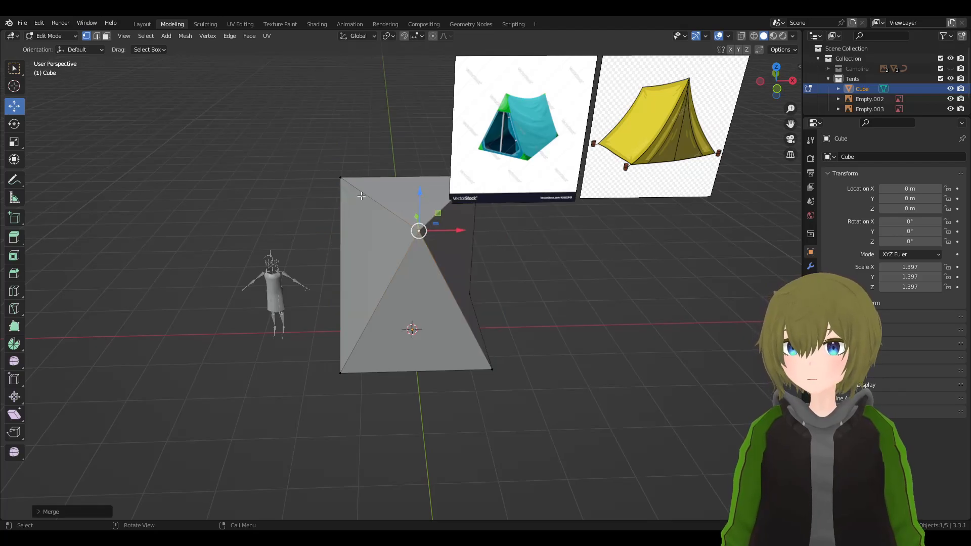
middle_drag(332, 178, 496, 228)
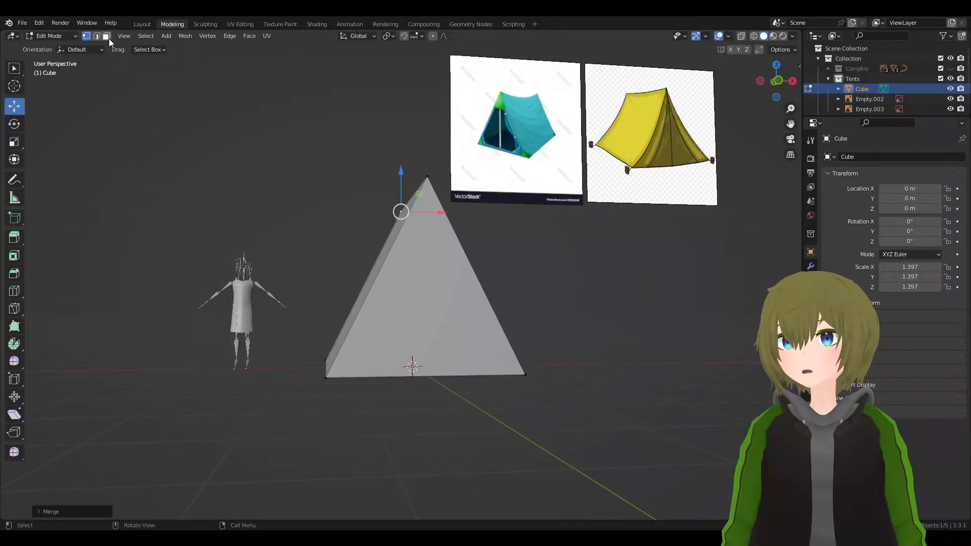
- Duplicate the triangular prism in place as a separate object
key(Tab)
middle_drag(397, 305, 575, 336)
key(shift+d)
right_click(587, 334)
- Adjust the duplicate's whole mesh with Shrink/Fatten and stretch it along Y past both ends of the original prism
key(Tab)
key(a)
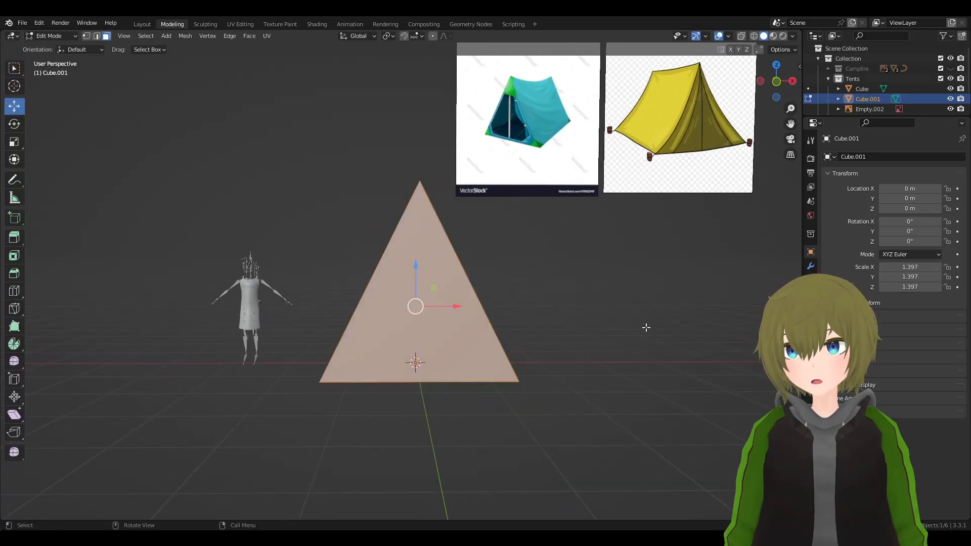
key(alt+s)
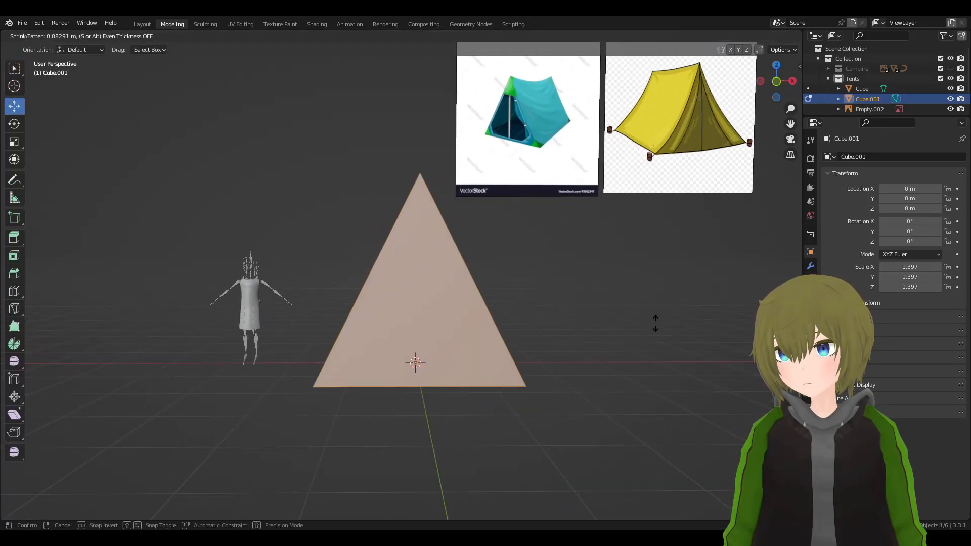
click(631, 334)
middle_drag(547, 318, 633, 376)
key(s)
key(y)
click(11, 429)
- Fine-tune the duplicate with Shrink/Fatten so its triangular cross-section sits slightly inside the original prism
middle_drag(499, 316, 407, 268)
middle_drag(475, 266, 490, 270)
key(alt+s)
right_click(651, 288)
middle_drag(650, 288, 678, 290)
key(alt+s)
click(660, 269)
key(Tab)
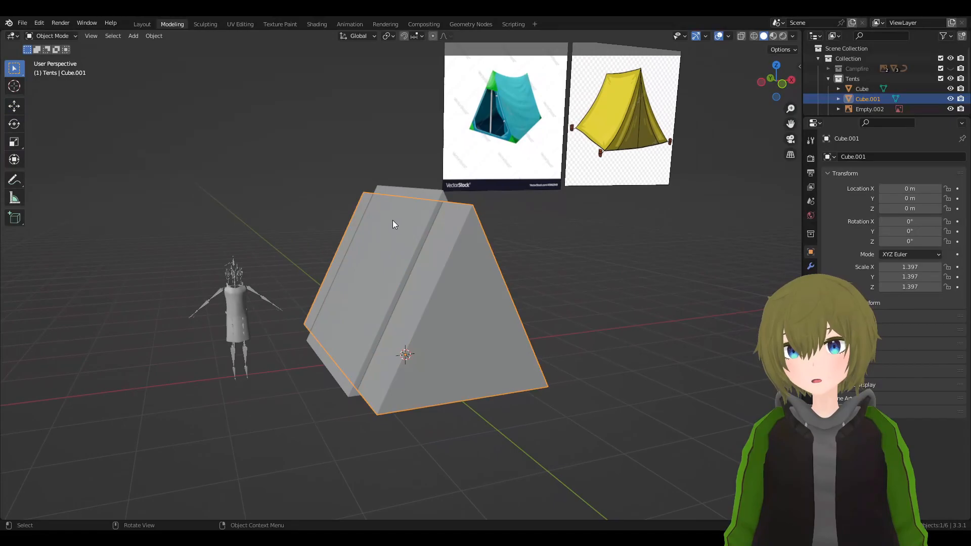
- Add a Boolean Difference modifier to the original prism with Cube.001 as its object, and hide that cutter
click(393, 220)
middle_drag(404, 219, 393, 226)
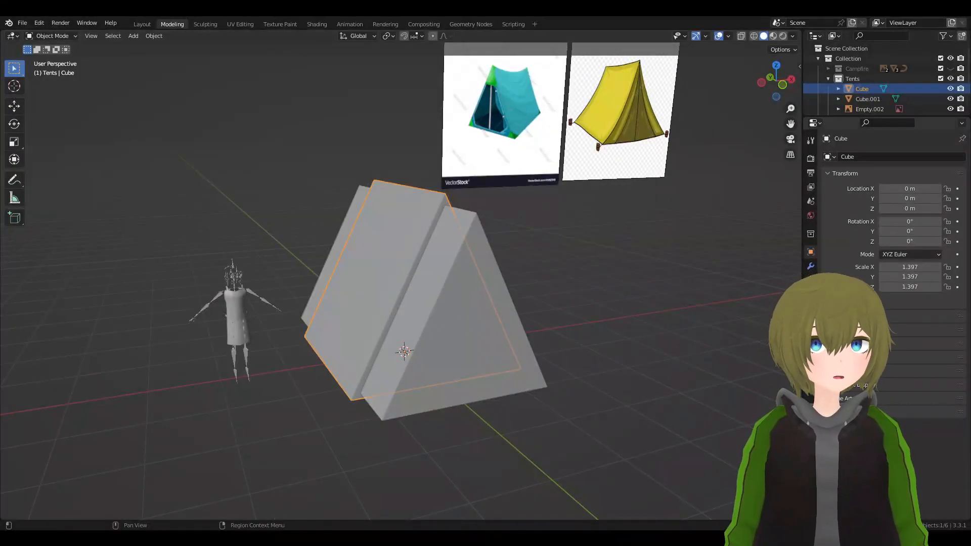
click(811, 266)
click(860, 157)
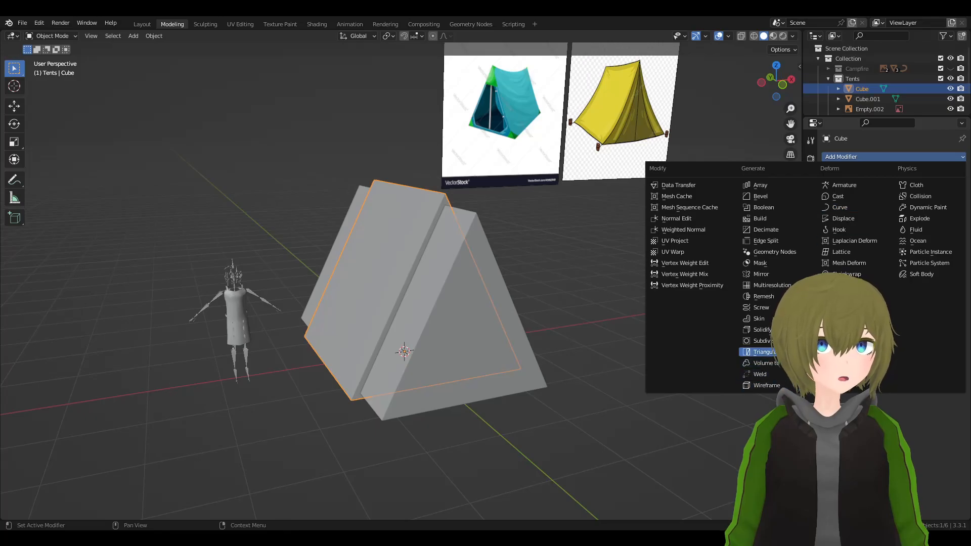
click(763, 207)
click(946, 213)
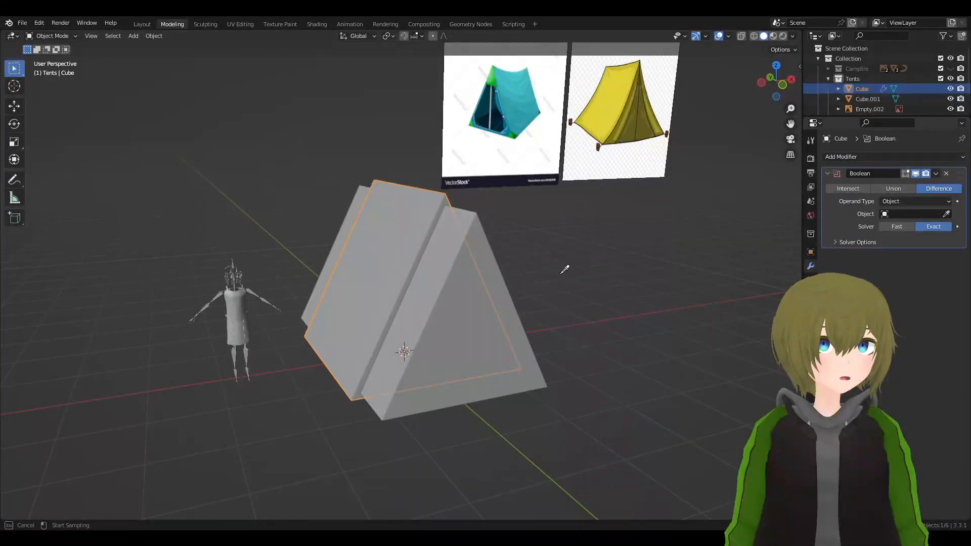
click(475, 245)
click(486, 253)
key(h)
- Adjust the length of the hollow tent shell by scaling it along the Y axis
middle_drag(495, 259, 423, 187)
click(455, 354)
key(s)
key(y)
click(556, 378)
key(s)
key(y)
click(597, 345)
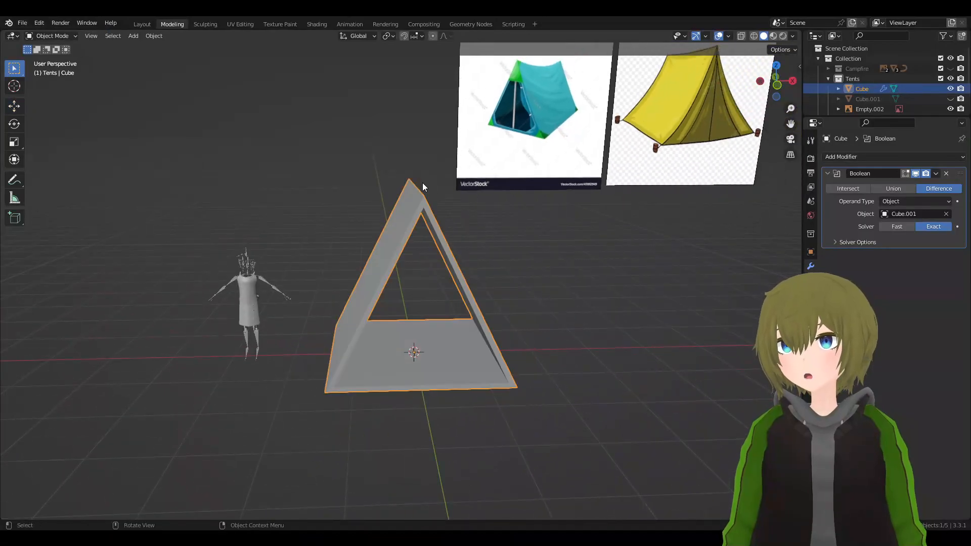
- Apply the Boolean modifier on the tent shell and delete the hidden cutter Cube.001
click(936, 175)
click(902, 187)
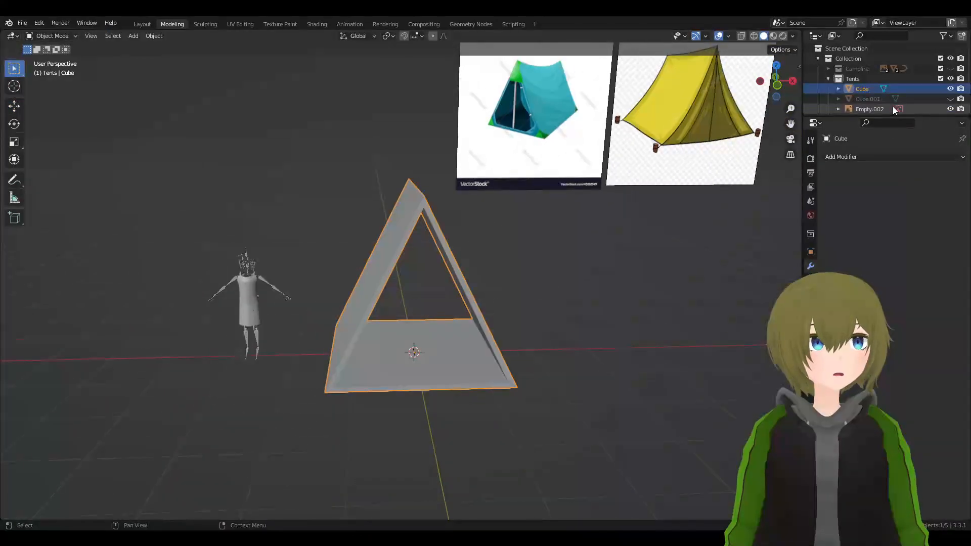
click(869, 99)
right_click(869, 99)
click(848, 136)
- Try lowering the tent shell's ridge by moving all its inner and outer peak vertices along the Z axis
click(404, 226)
key(Tab)
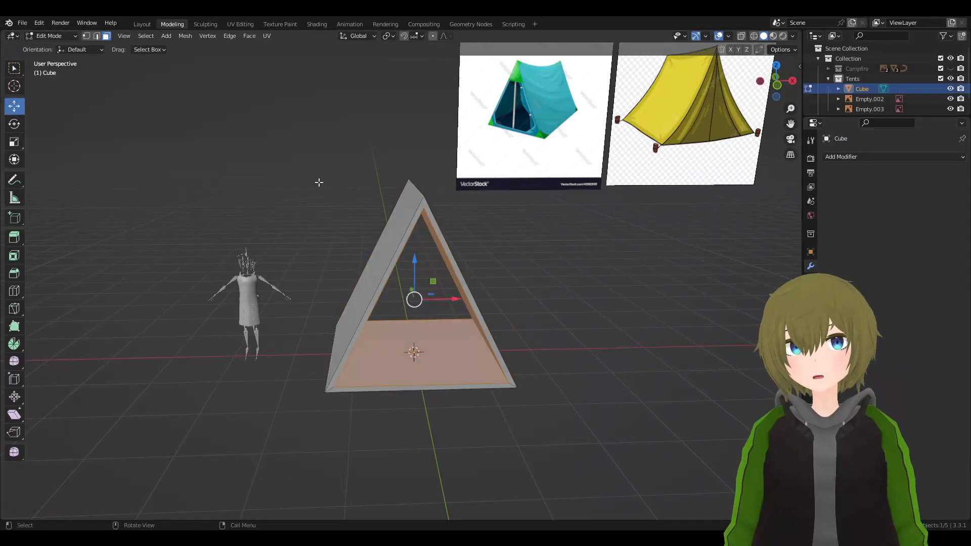
click(86, 36)
key(alt+a)
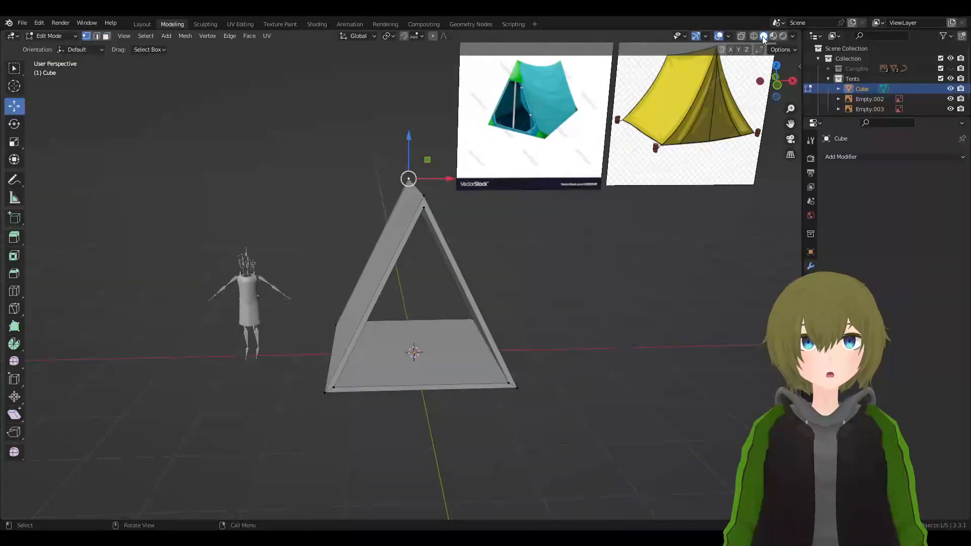
click(742, 37)
drag(440, 210, 392, 163)
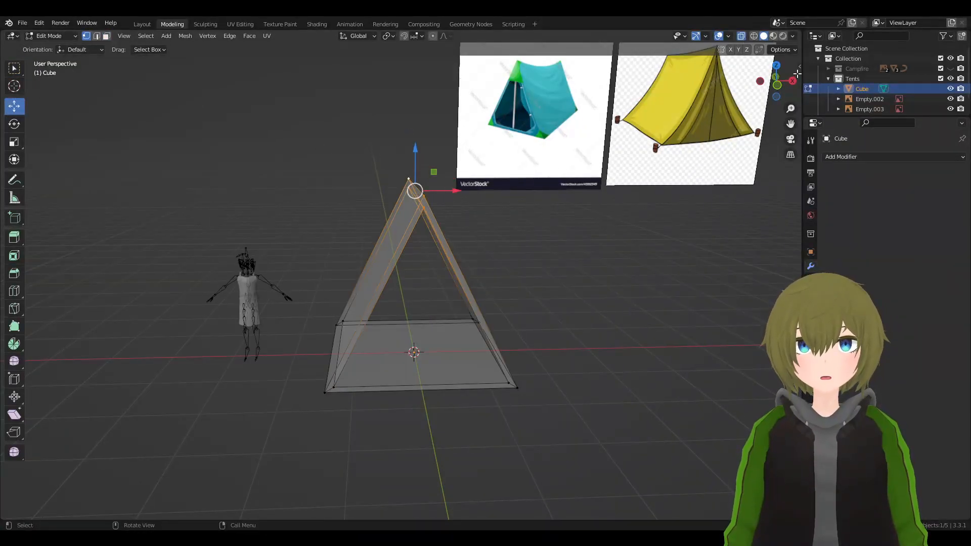
click(741, 37)
scroll(538, 250, down, 2)
mouse_move(538, 249)
middle_down()
mouse_move(529, 230)
mouse_move(530, 242)
middle_up()
key(g)
key(z)
click(525, 243)
scroll(533, 243, up, 4)
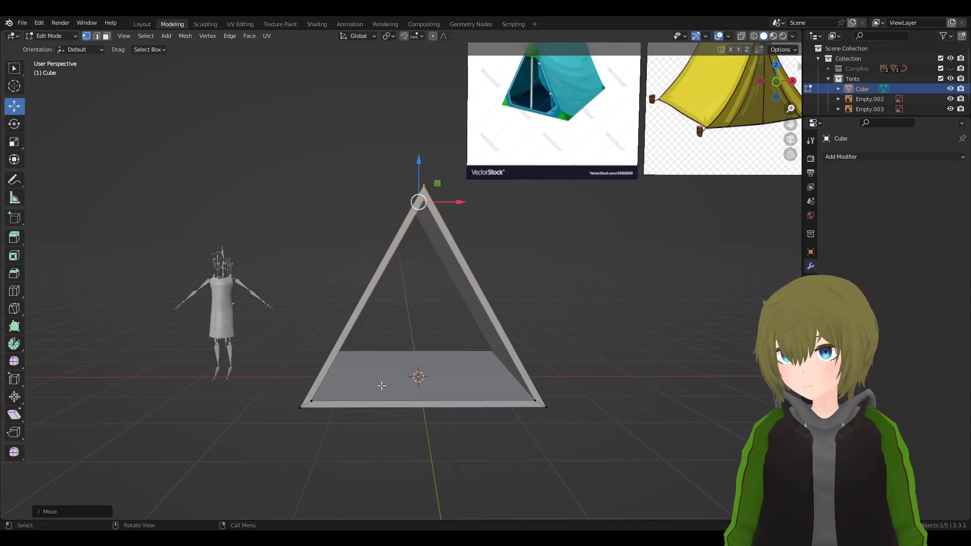
- Try moving the character armature along X into the tent opening to compare their sizes
middle_drag(420, 276, 474, 251)
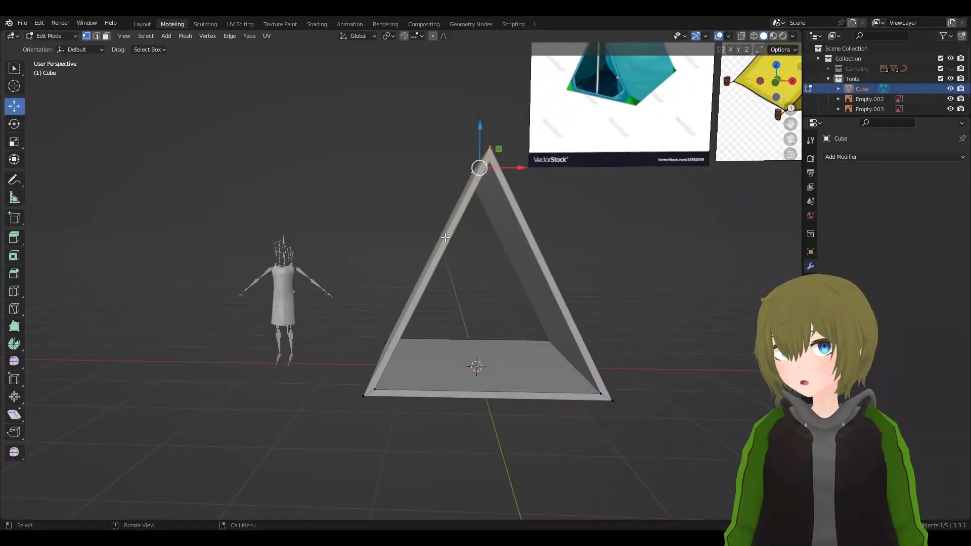
mouse_move(484, 247)
middle_down()
mouse_move(554, 243)
mouse_move(526, 242)
mouse_move(481, 265)
middle_up()
middle_drag(449, 226, 380, 291)
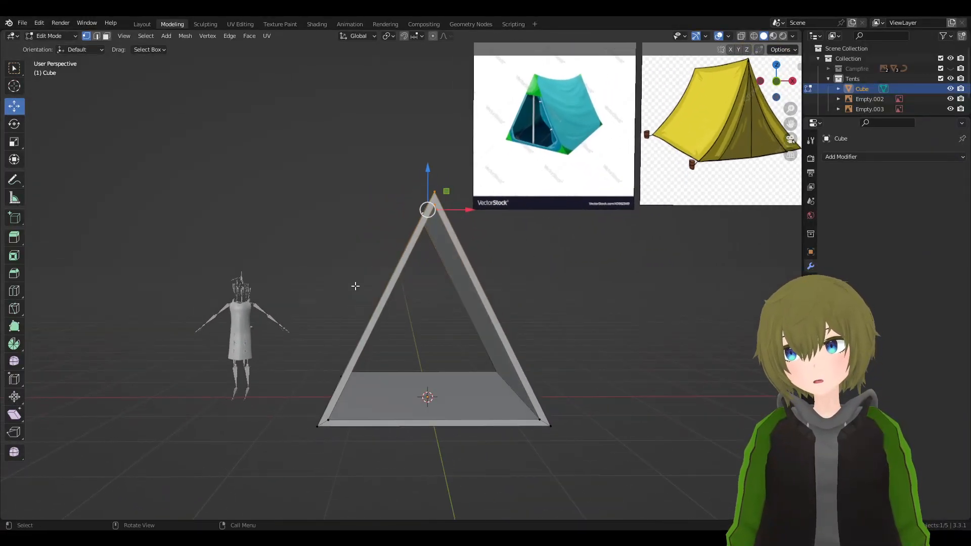
key(Tab)
key(g)
key(x)
right_click(275, 324)
click(274, 324)
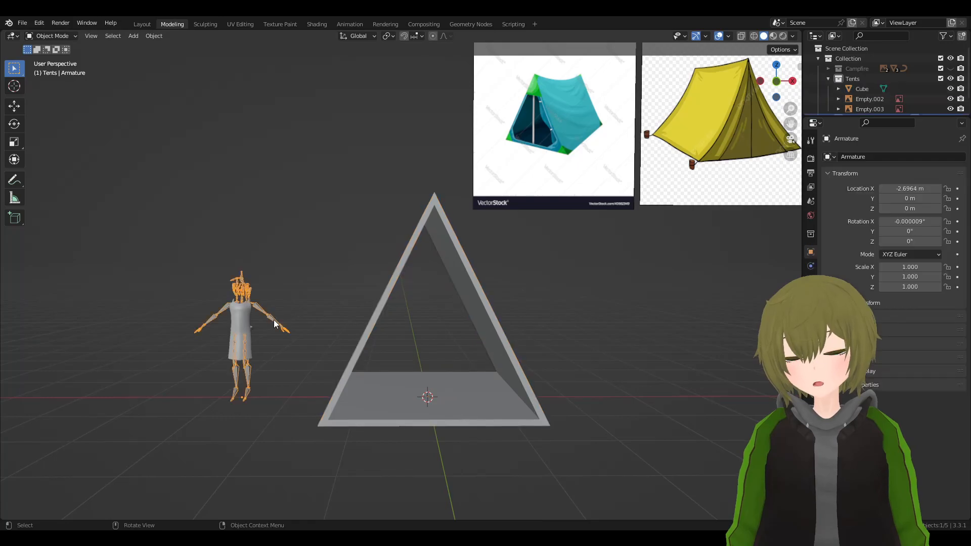
key(g)
key(x)
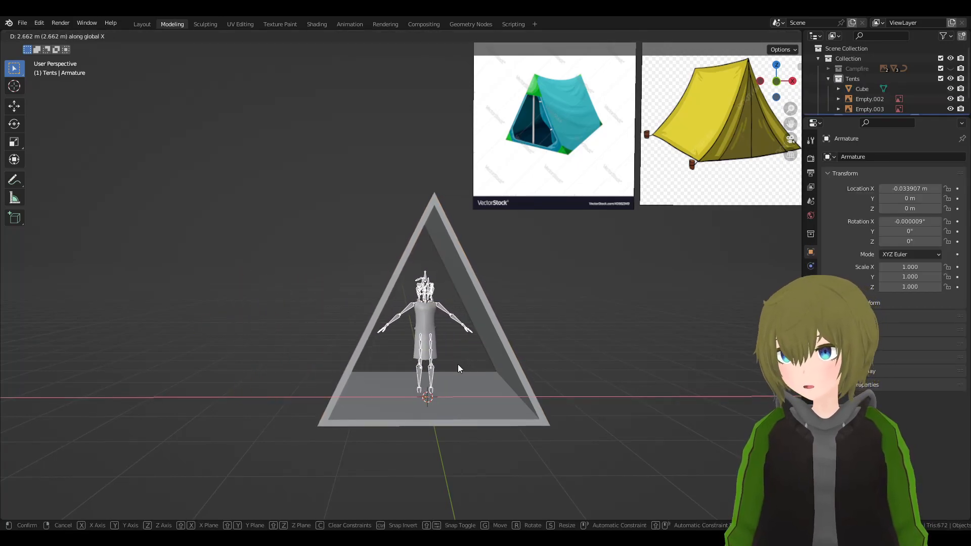
right_click(458, 365)
- Examine the hollow tent shell from several angles and compare it with the blue and yellow tent references
click(384, 314)
middle_drag(383, 314, 470, 287)
scroll(482, 321, up, 3)
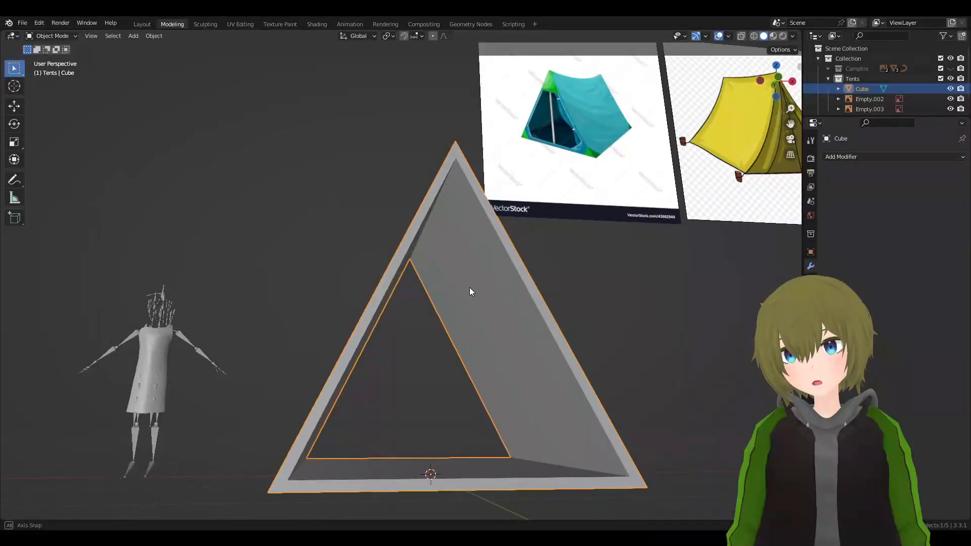
shift+middle_drag(613, 139, 490, 238)
scroll(491, 238, up, 5)
scroll(526, 245, down, 4)
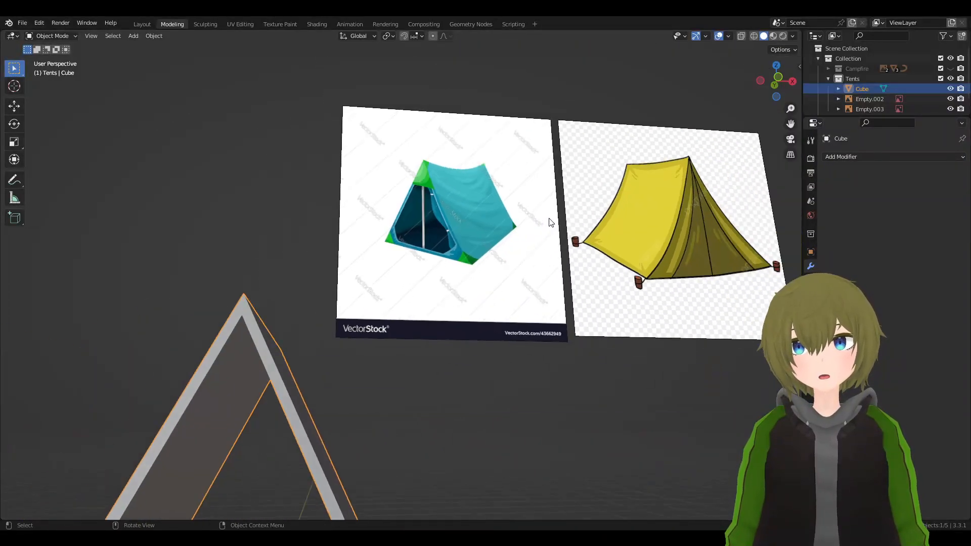
middle_drag(357, 361, 496, 369)
shift+middle_drag(439, 445, 438, 323)
scroll(351, 425, up, 2)
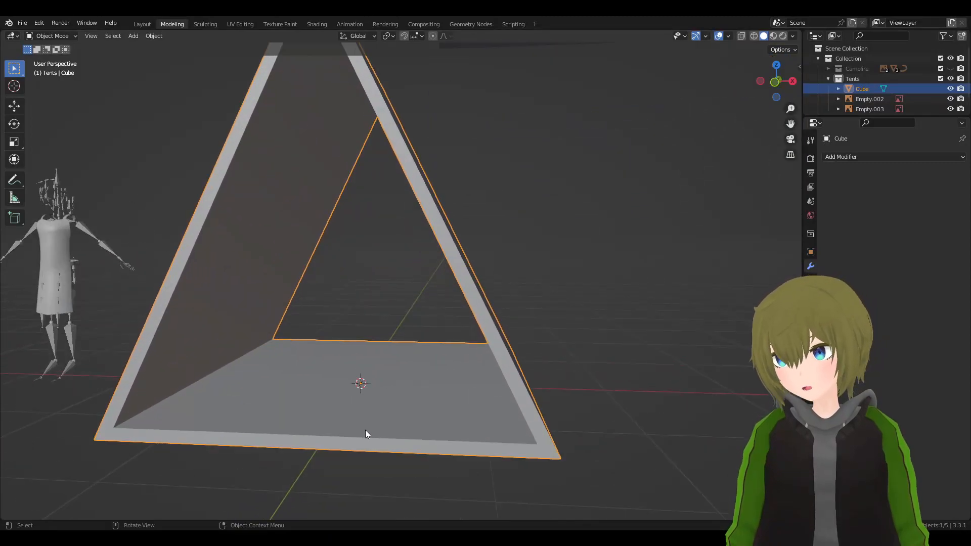
- Offset the tent shell's inner wall and floor faces along their normals with Shrink/Fatten
shift+middle_drag(303, 420, 335, 354)
key(Tab)
shift+middle_drag(496, 104, 283, 189)
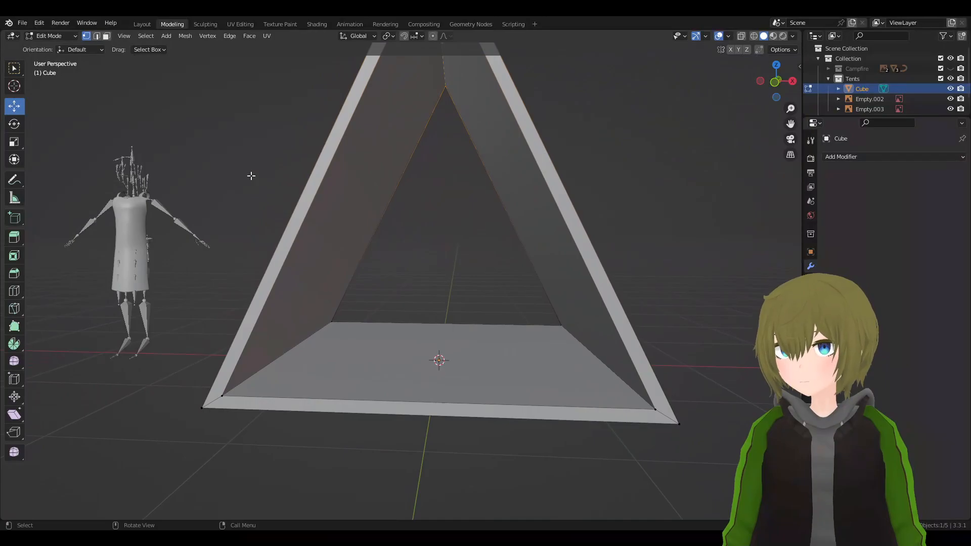
click(402, 369)
shift+click(329, 268)
scroll(551, 224, down, 3)
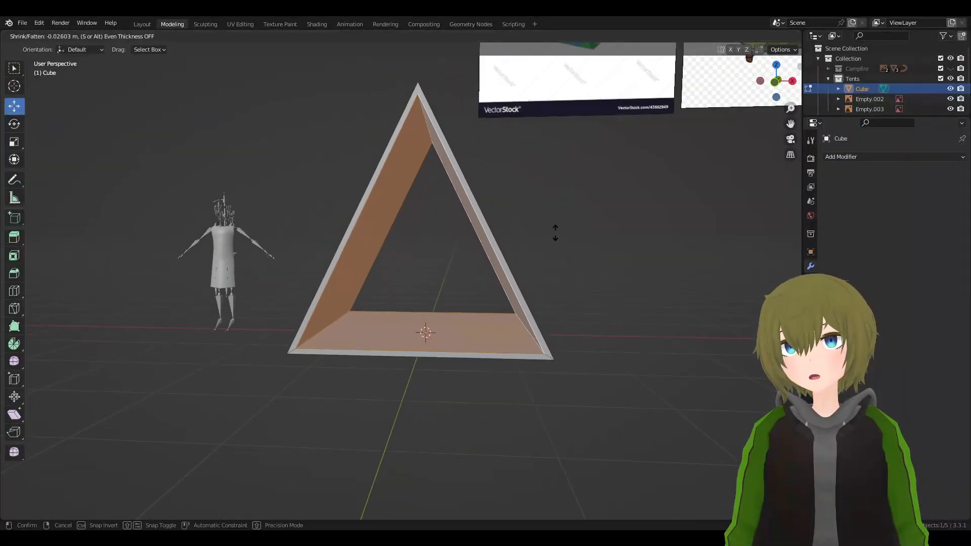
click(566, 230)
- Extrude the tent shell's inner faces in place and try fattening them along their normals
middle_drag(566, 230, 649, 285)
scroll(537, 284, up, 2)
scroll(640, 299, up, 1)
key(e)
right_click(709, 299)
middle_drag(708, 299, 508, 340)
key(alt+s)
right_click(718, 330)
- Scale the extruded inner faces uniformly and along the Y axis to adjust the tent's interior
key(s)
click(718, 332)
key(s)
key(y)
click(707, 330)
key(s)
click(708, 333)
middle_drag(503, 291, 461, 335)
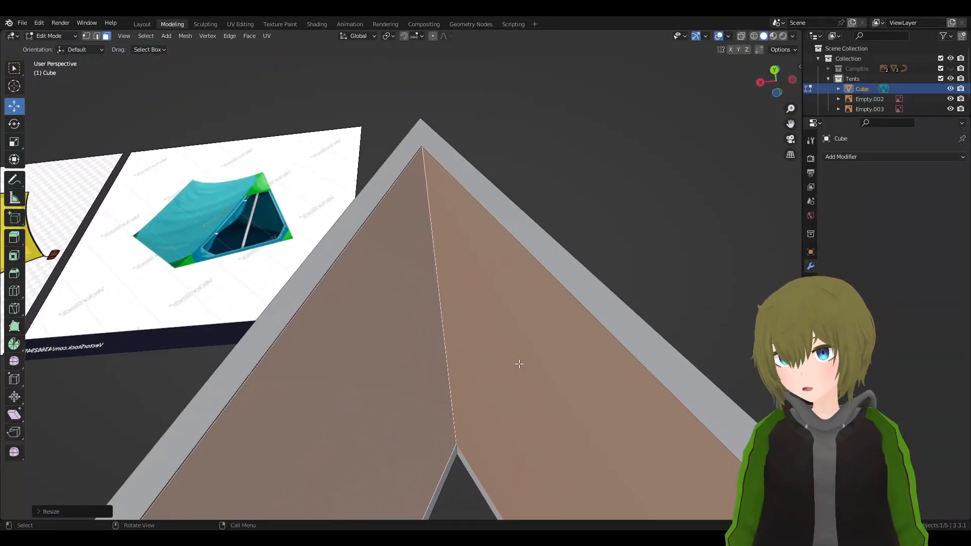
middle_drag(545, 356, 585, 294)
- Scale the extruded inner faces along the Z axis and along the X axis
key(s)
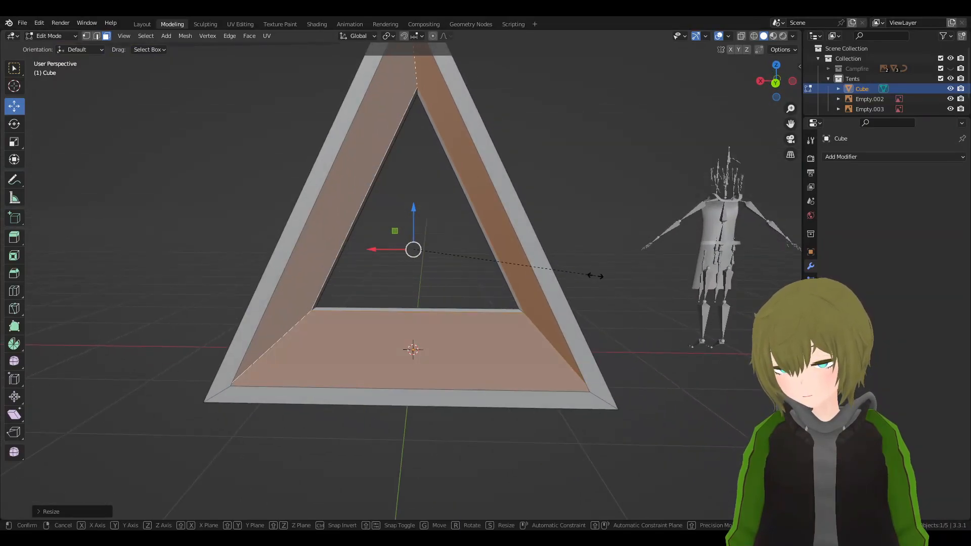
key(z)
click(603, 264)
key(s)
key(x)
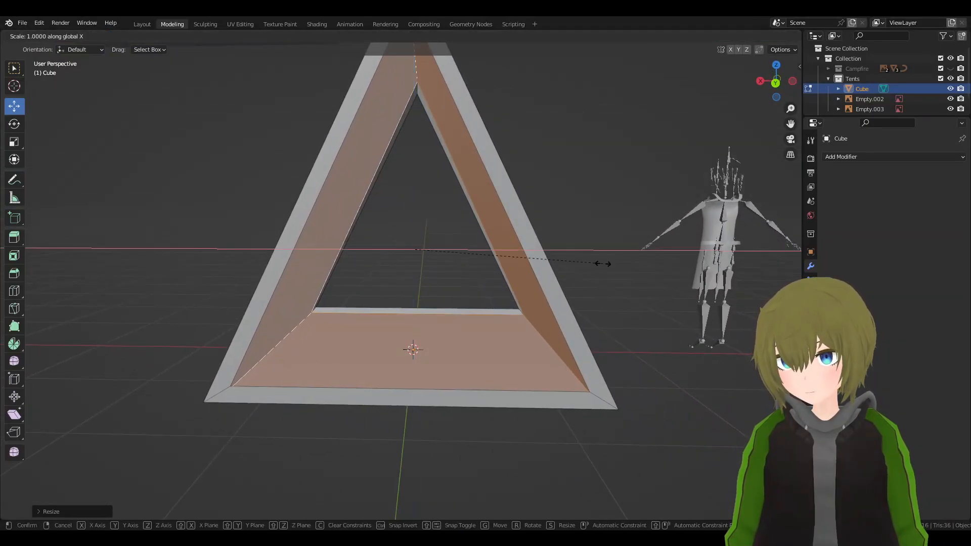
click(615, 269)
- Inspect the reshaped tent interior from several angles, checking the frame edges and the opening
middle_drag(615, 269, 503, 307)
key(Tab)
scroll(541, 338, down, 4)
click(581, 367)
middle_drag(612, 384, 435, 306)
scroll(680, 417, up, 3)
key(Tab)
scroll(431, 273, up, 4)
middle_drag(432, 273, 469, 332)
scroll(431, 245, up, 1)
scroll(432, 245, down, 4)
scroll(454, 325, up, 2)
scroll(467, 330, up, 2)
scroll(466, 329, down, 4)
shift+middle_drag(529, 356, 542, 281)
key(Tab)
key(alt+a)
scroll(546, 354, down, 2)
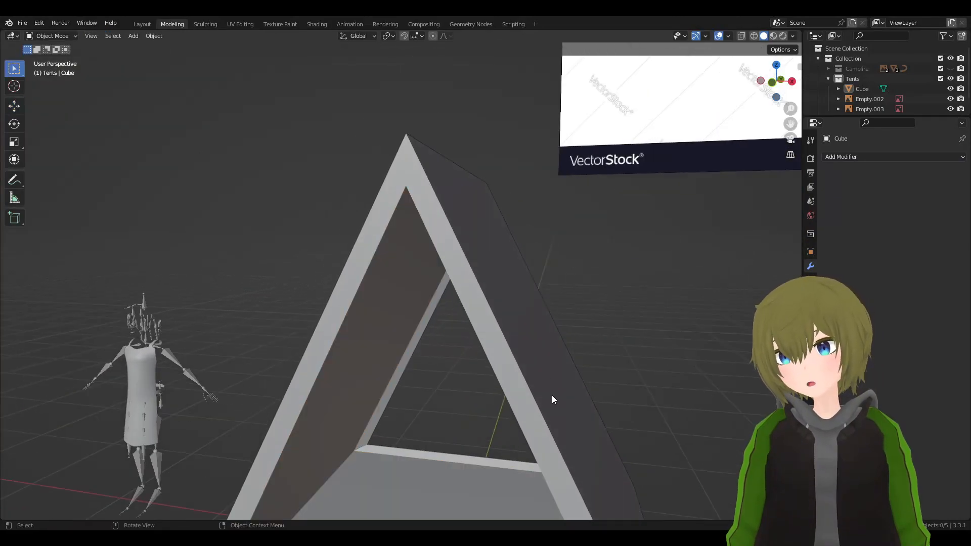
- Compare the tent shell's overall proportions with the blue and yellow tent references
shift+middle_drag(605, 451, 596, 269)
scroll(596, 268, up, 2)
scroll(595, 269, down, 3)
mouse_move(479, 309)
middle_down()
mouse_move(499, 304)
mouse_move(487, 315)
middle_up()
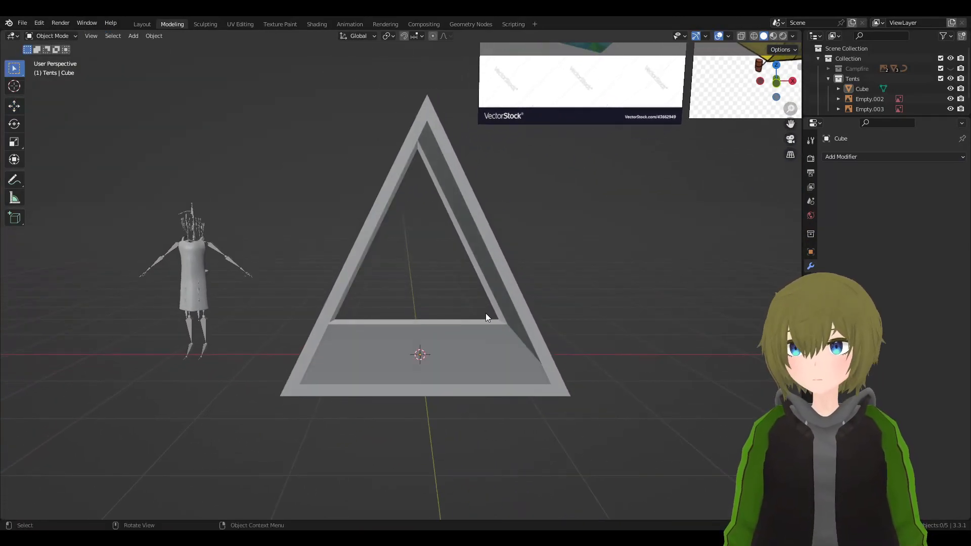
shift+middle_drag(548, 211, 540, 297)
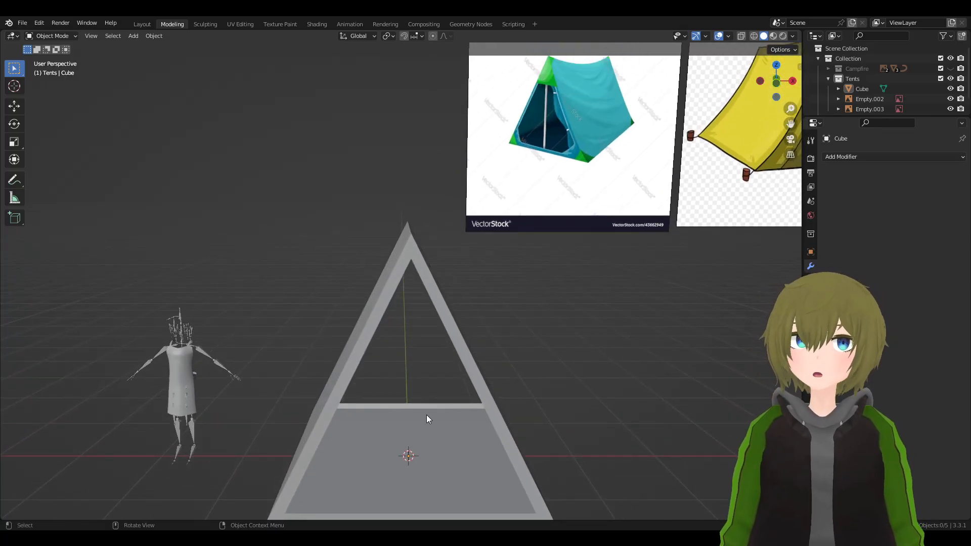
middle_drag(517, 354, 470, 272)
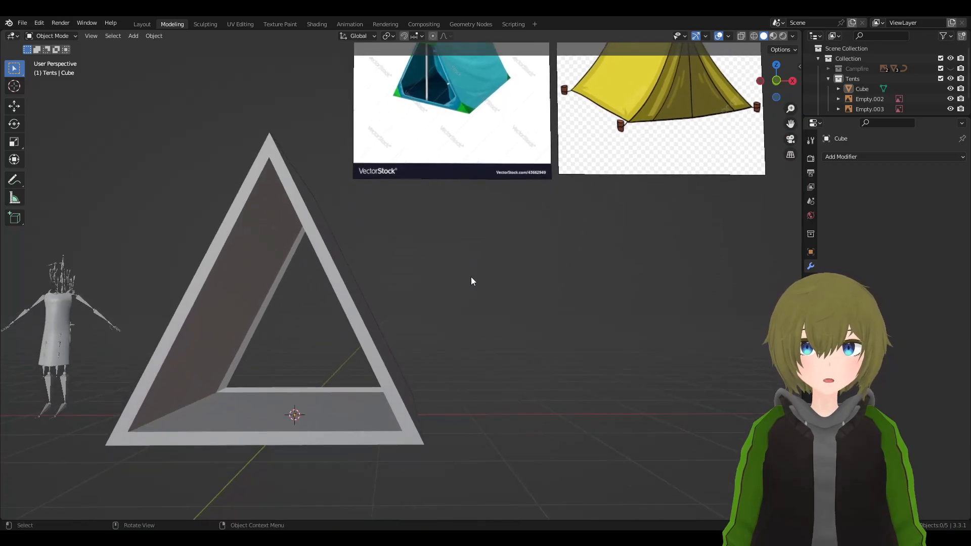
shift+middle_drag(443, 224, 618, 222)
middle_drag(352, 373, 575, 329)
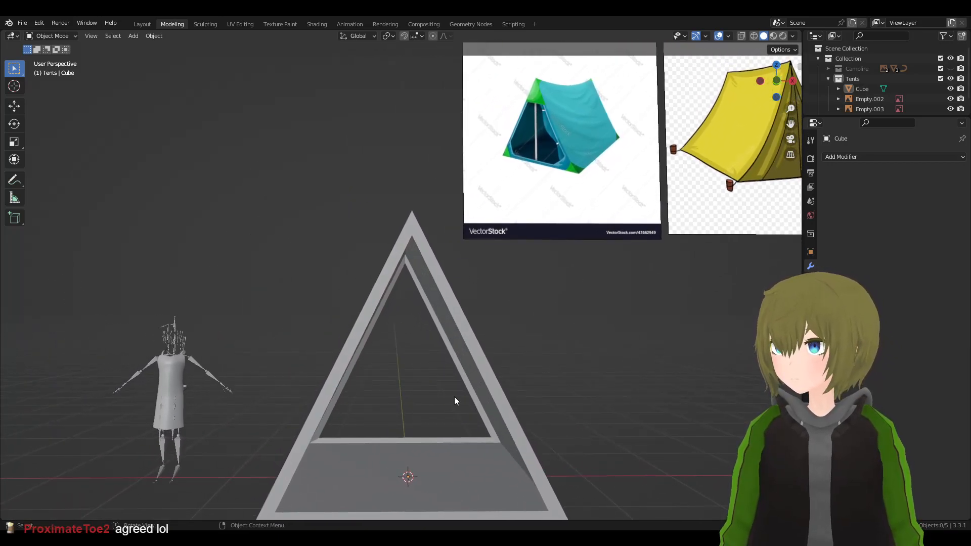
middle_drag(524, 310, 542, 270)
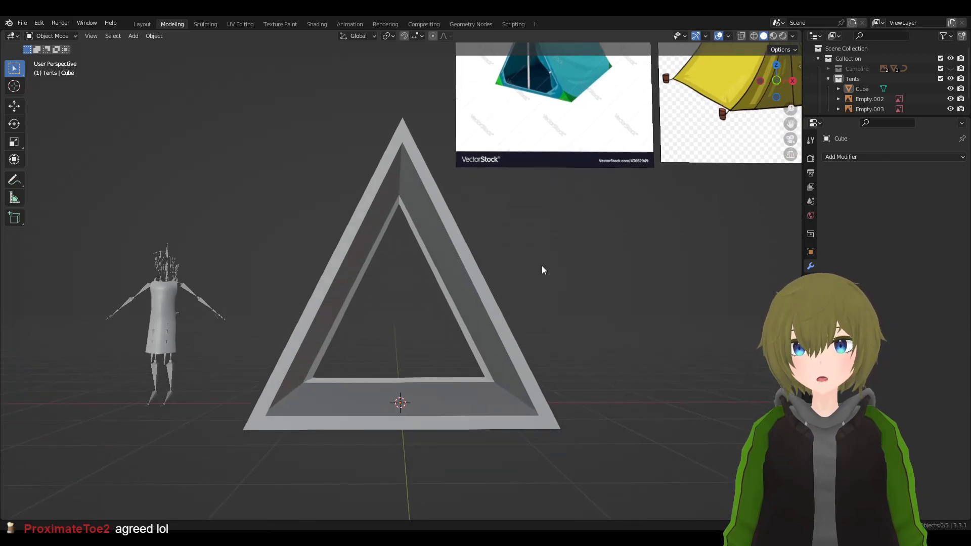
mouse_move(450, 391)
middle_down()
mouse_move(464, 368)
mouse_move(462, 397)
mouse_move(459, 364)
mouse_move(449, 375)
middle_up()
middle_drag(551, 127, 424, 238)
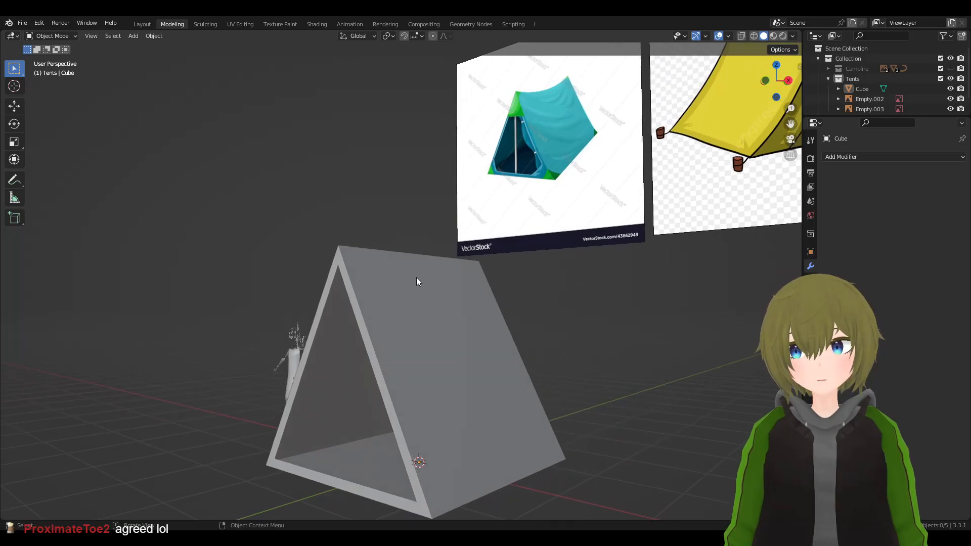
middle_drag(415, 282, 451, 281)
middle_drag(542, 206, 546, 206)
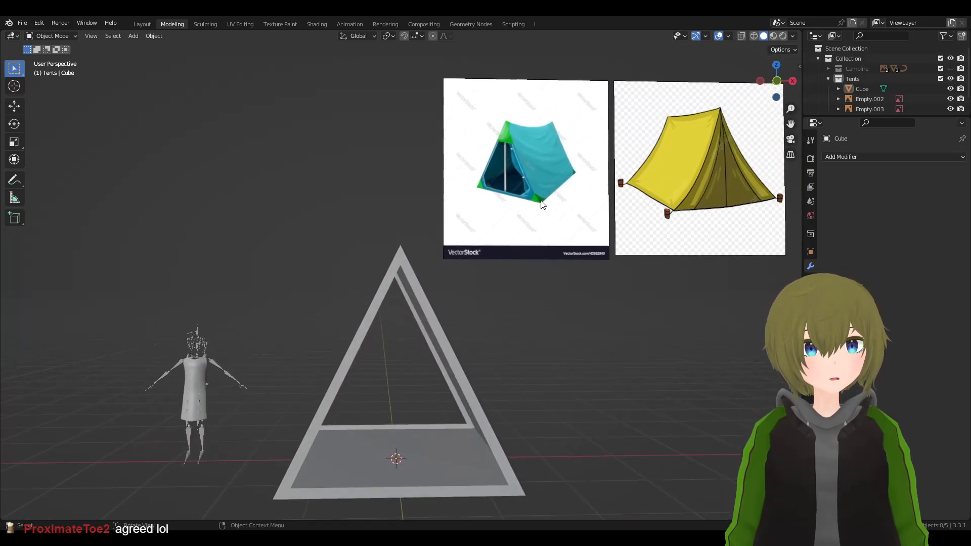
middle_drag(496, 174, 540, 351)
scroll(481, 286, down, 5)
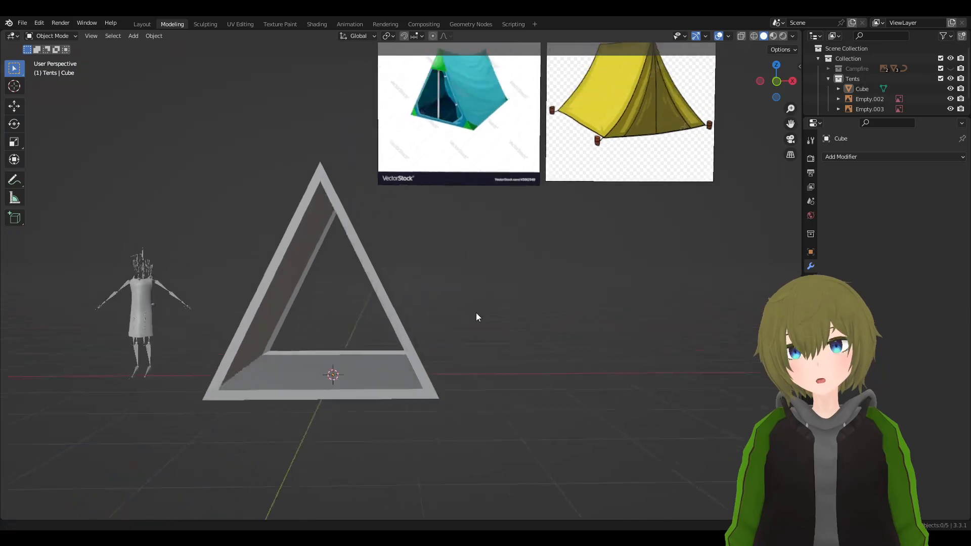
scroll(494, 183, up, 2)
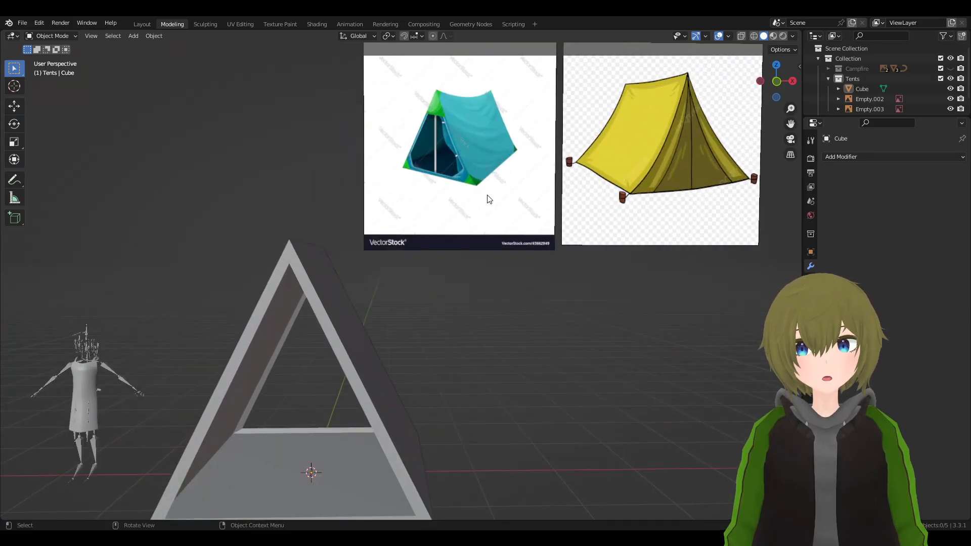
- Study the blue tent reference's entrance frame and corners up close against the modelled shell
middle_drag(454, 253, 438, 287)
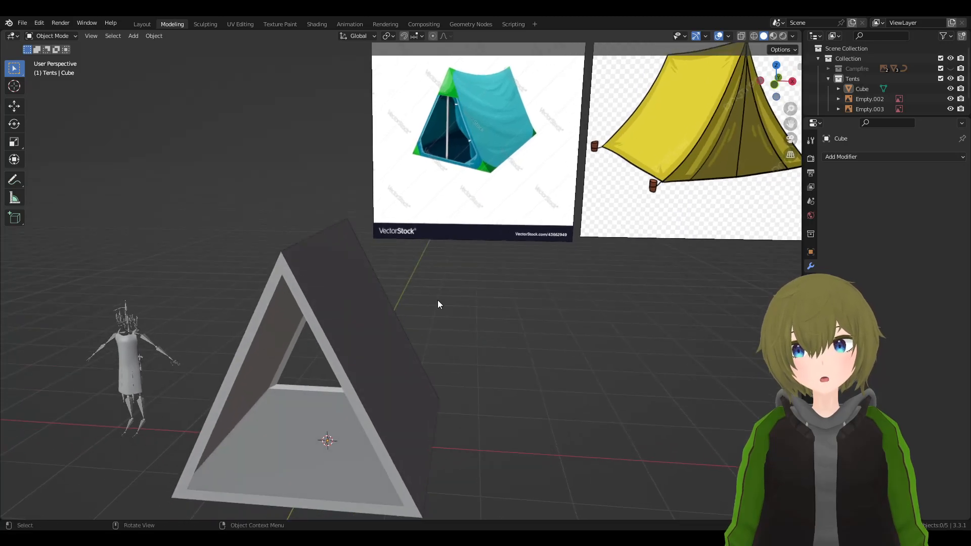
shift+middle_drag(463, 379, 509, 301)
middle_drag(575, 390, 592, 375)
shift+middle_drag(586, 151, 526, 302)
scroll(527, 302, up, 6)
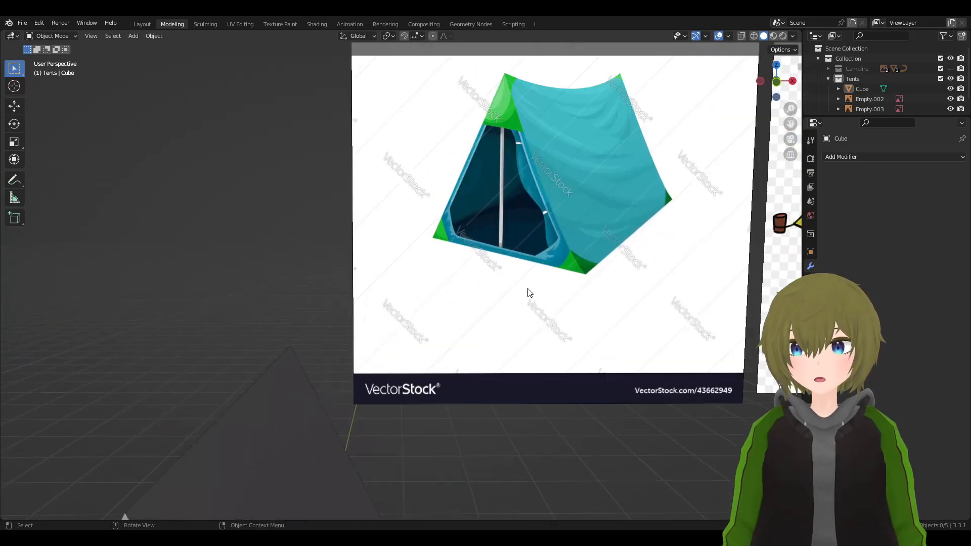
drag(570, 309, 586, 347)
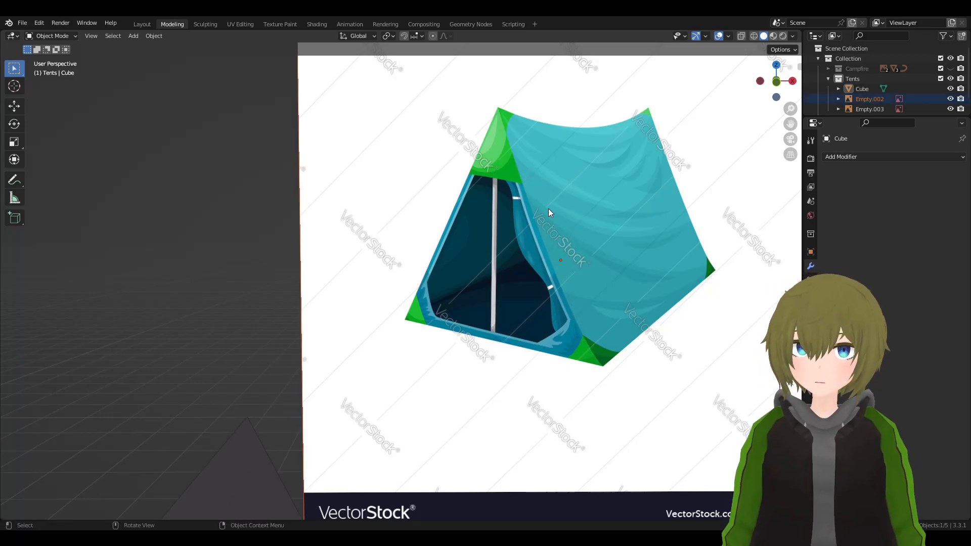
scroll(532, 247, down, 9)
click(512, 394)
shift+middle_drag(513, 394, 530, 250)
scroll(529, 249, up, 1)
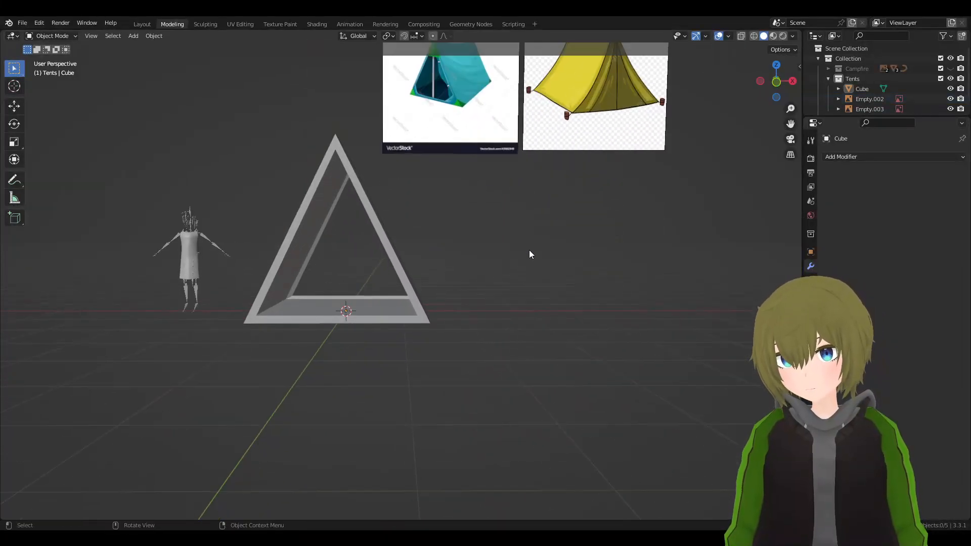
shift+middle_drag(462, 205, 486, 248)
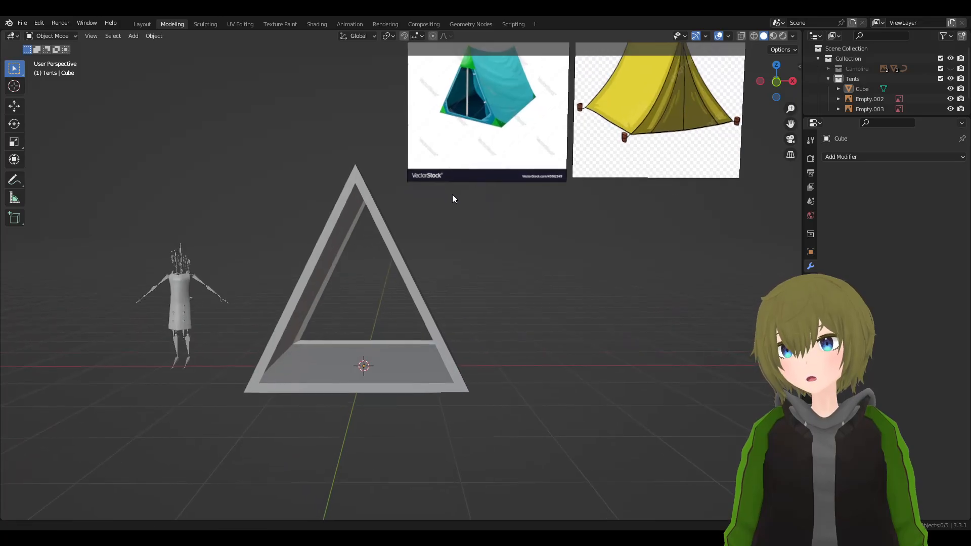
scroll(501, 205, up, 4)
shift+middle_drag(523, 212, 439, 361)
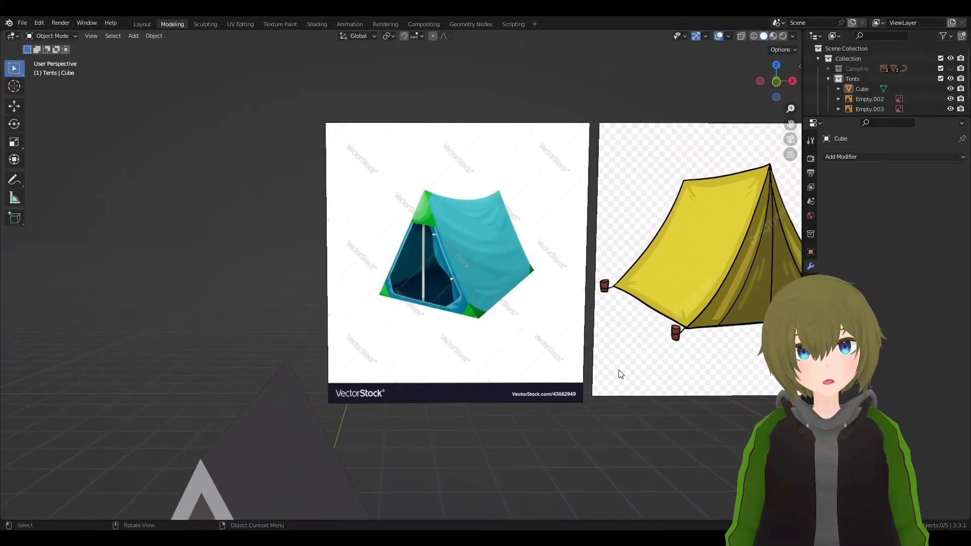
scroll(474, 325, up, 4)
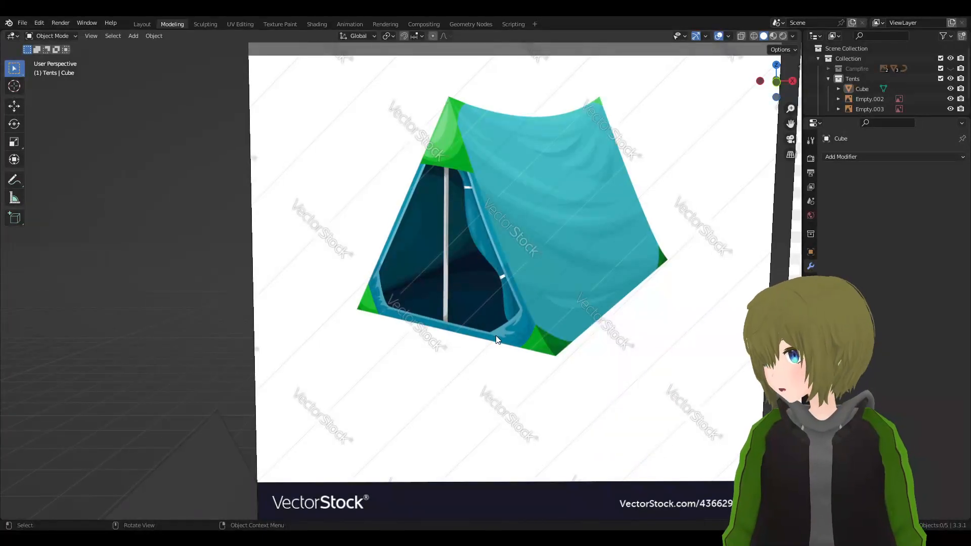
scroll(480, 172, down, 4)
shift+middle_drag(484, 293, 523, 206)
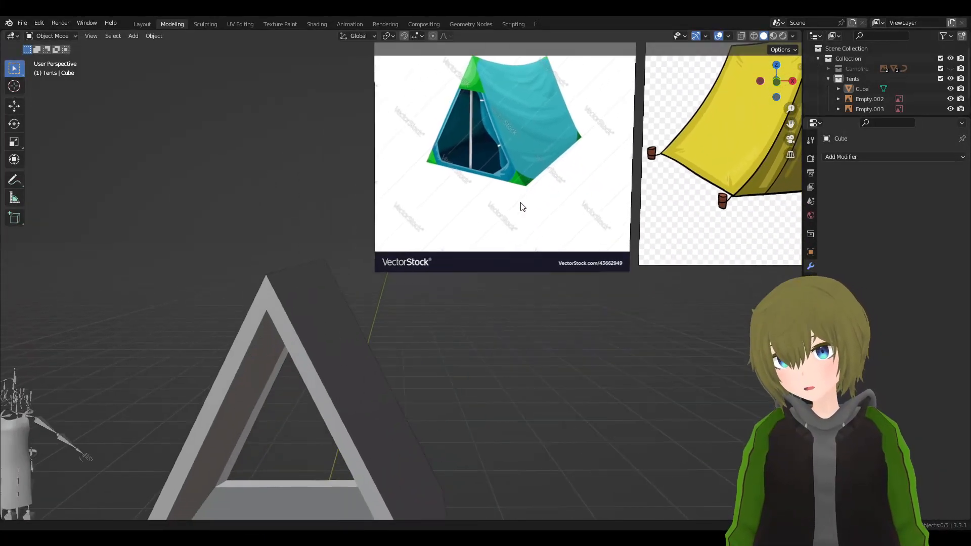
middle_drag(507, 290, 492, 226)
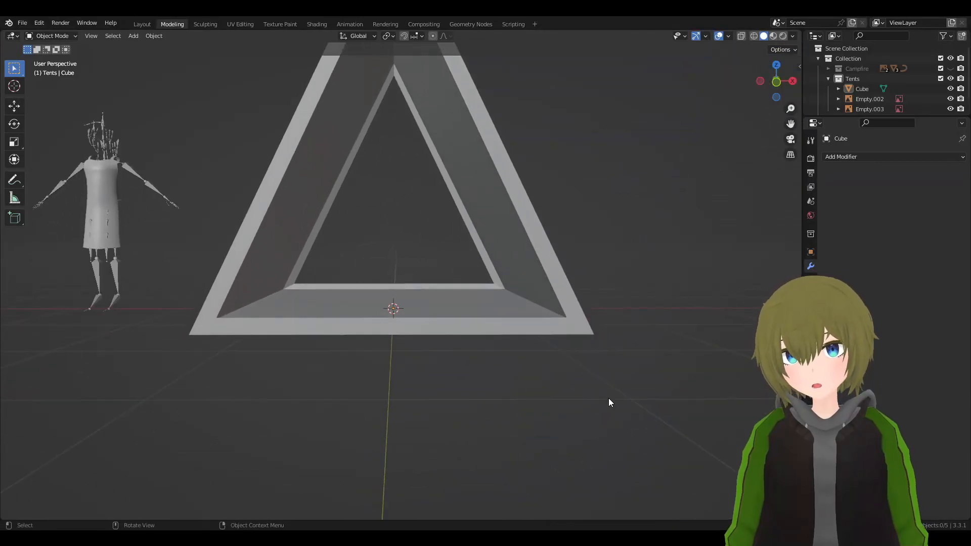
- Cut an edge with the Knife tool from the inner peak to the outer peak on the tent's front frame
middle_drag(326, 295, 499, 217)
middle_drag(428, 297, 393, 200)
key(Tab)
scroll(446, 308, up, 3)
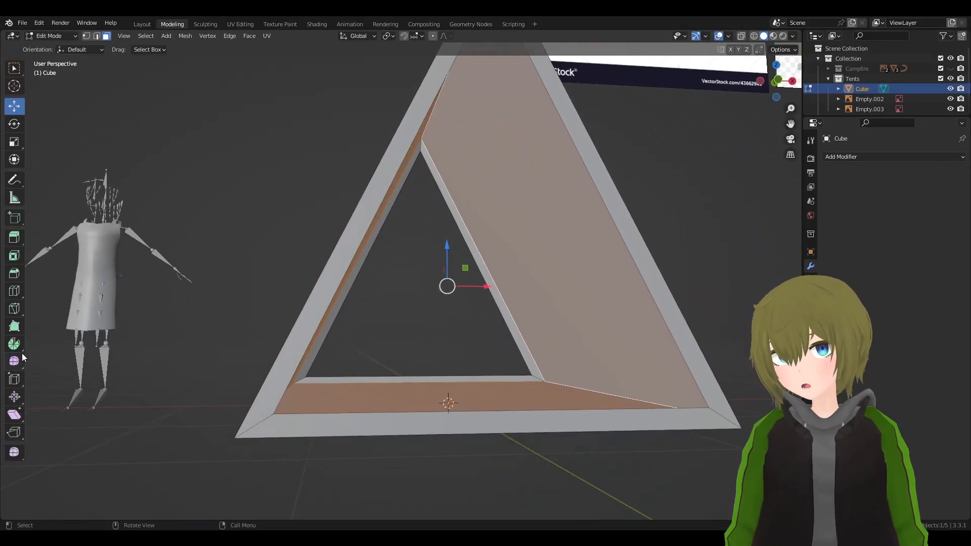
click(18, 310)
middle_drag(256, 384, 276, 338)
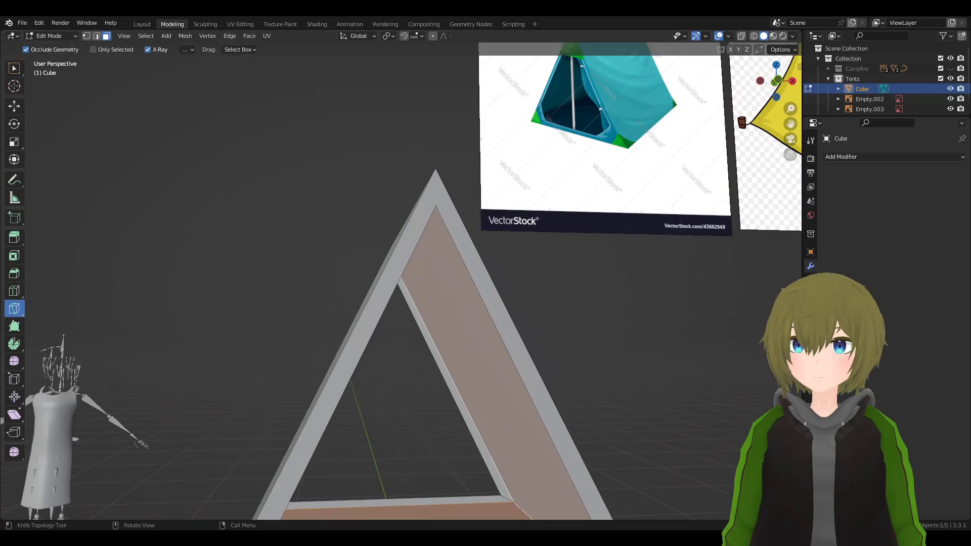
click(88, 39)
scroll(475, 138, up, 4)
middle_drag(475, 139, 415, 158)
click(390, 185)
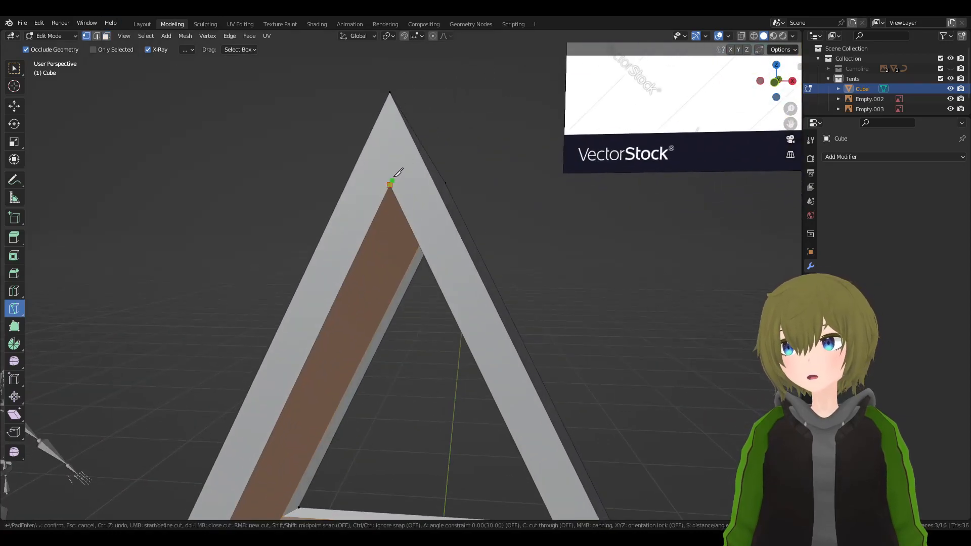
click(397, 87)
key(Return)
- Cut a matching inner-to-outer peak edge on the tent's back frame, return to Object Mode and deselect the tent
middle_drag(397, 87, 438, 219)
click(440, 233)
click(443, 97)
key(Return)
scroll(548, 167, down, 5)
middle_drag(549, 167, 383, 227)
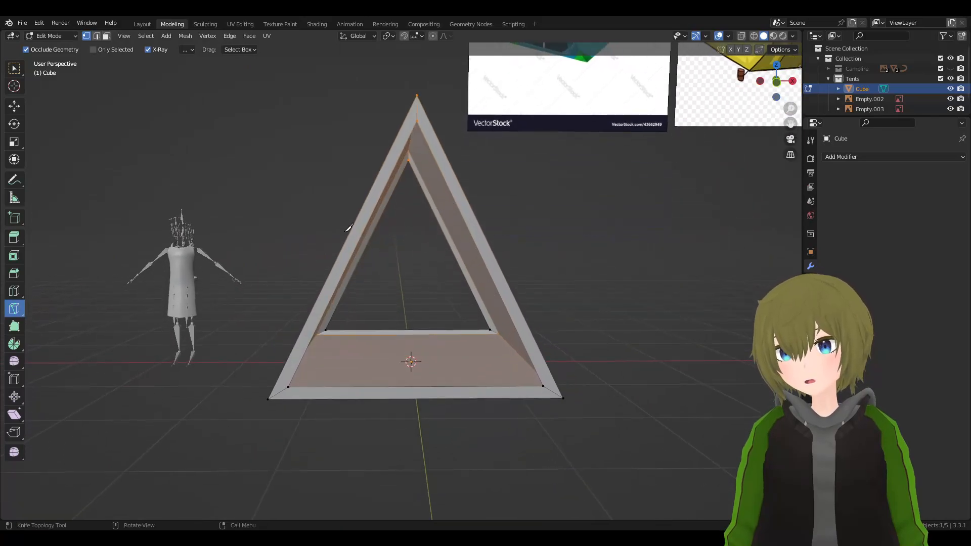
key(Tab)
middle_drag(606, 261, 592, 303)
key(Tab)
key(Tab)
click(612, 365)
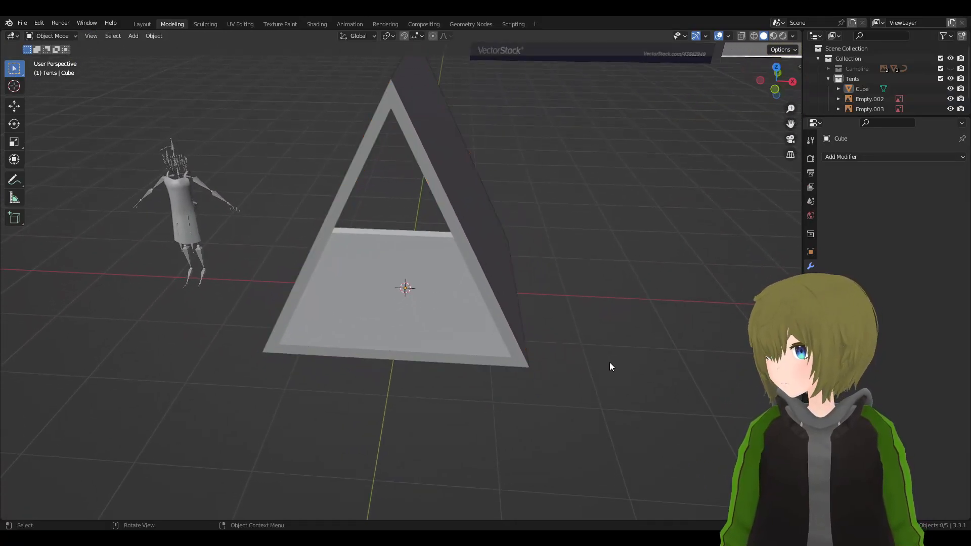
- Examine the lower entrance corners and green corner patches in the blue tent reference
middle_drag(611, 366, 610, 344)
scroll(610, 344, down, 2)
shift+middle_drag(584, 261, 525, 396)
scroll(499, 240, up, 5)
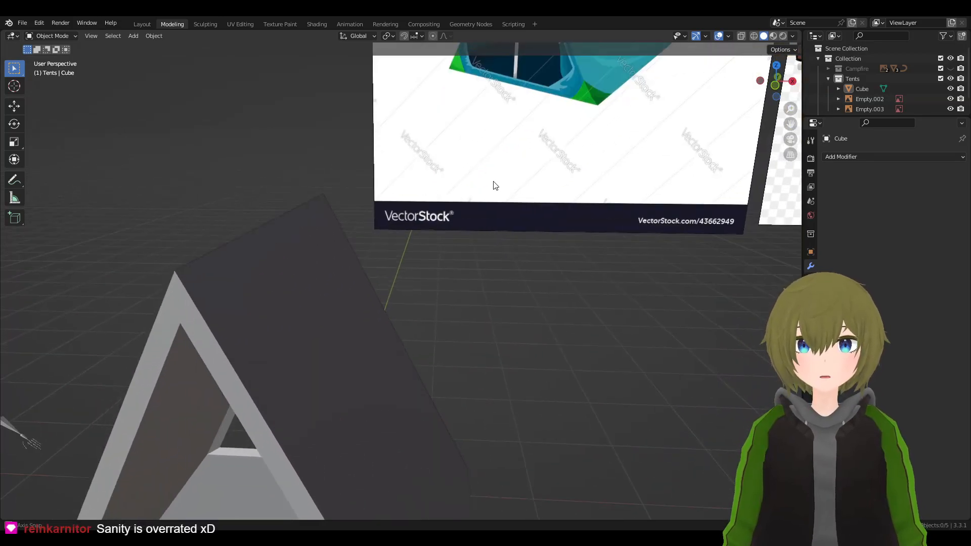
shift+middle_drag(494, 186, 466, 291)
middle_drag(466, 291, 473, 273)
scroll(514, 260, up, 2)
scroll(514, 256, up, 2)
shift+middle_drag(548, 212, 477, 332)
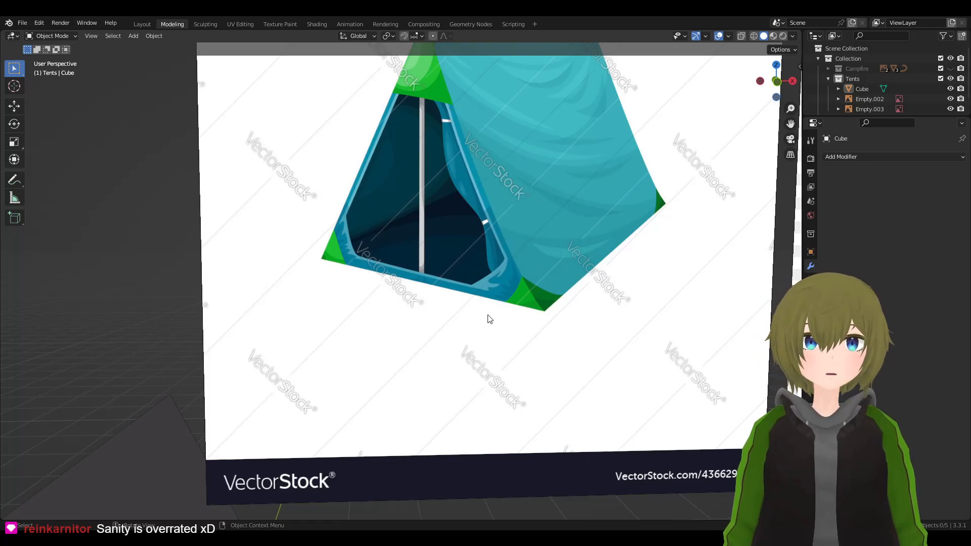
scroll(489, 276, down, 3)
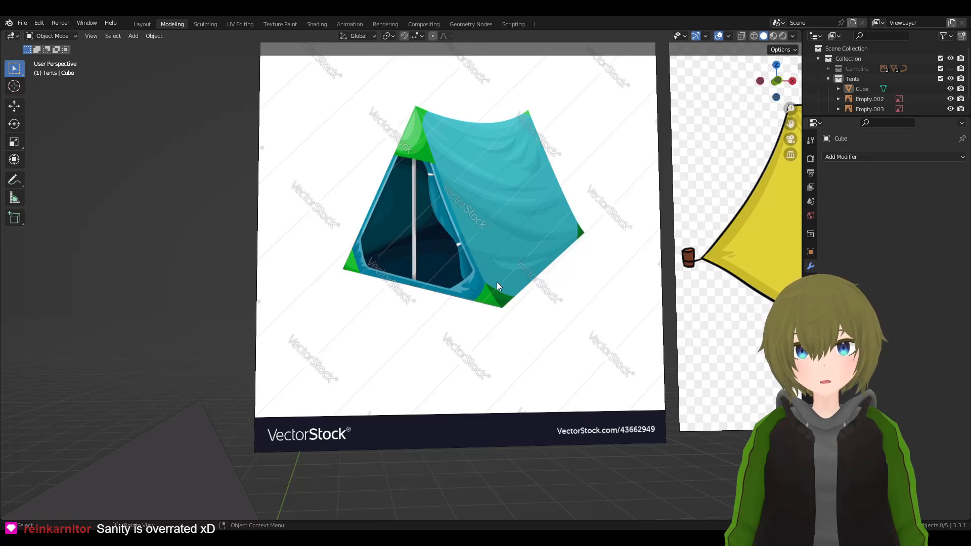
scroll(498, 309, down, 4)
scroll(490, 318, up, 8)
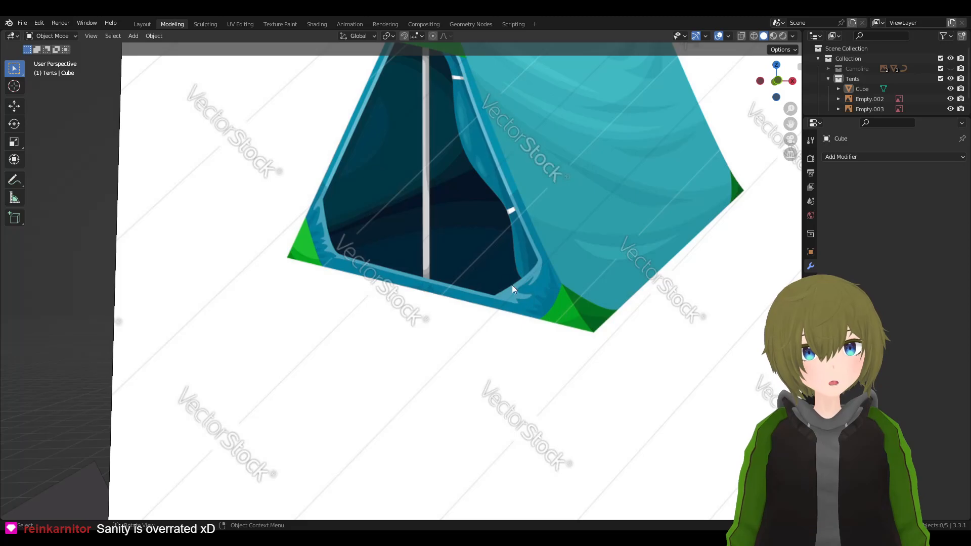
scroll(489, 324, down, 8)
- Select the tent shell and open its mesh for editing at the lower front corner
shift+middle_drag(478, 418, 522, 170)
scroll(502, 202, up, 4)
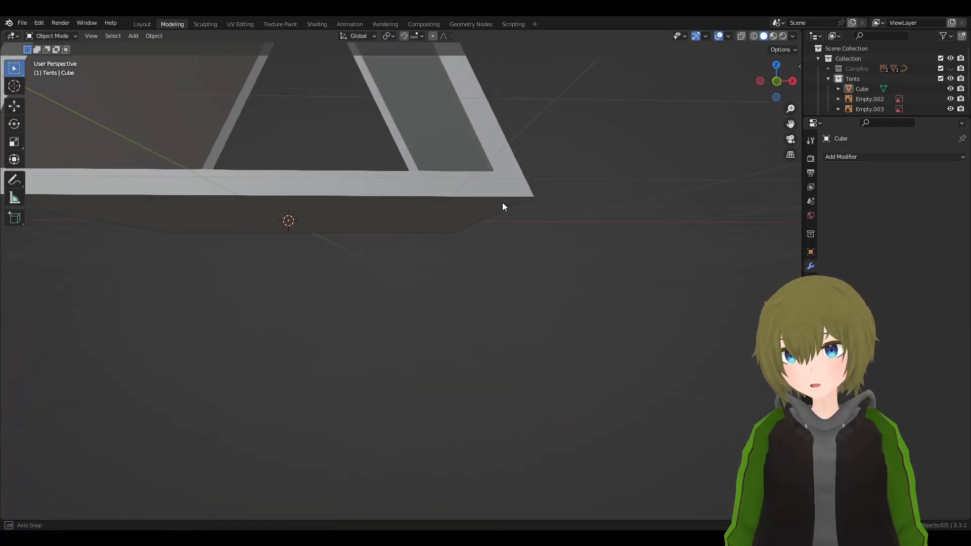
click(494, 189)
key(Tab)
scroll(526, 206, up, 3)
key(ctrl+b)
right_click(682, 257)
key(ctrl+z)
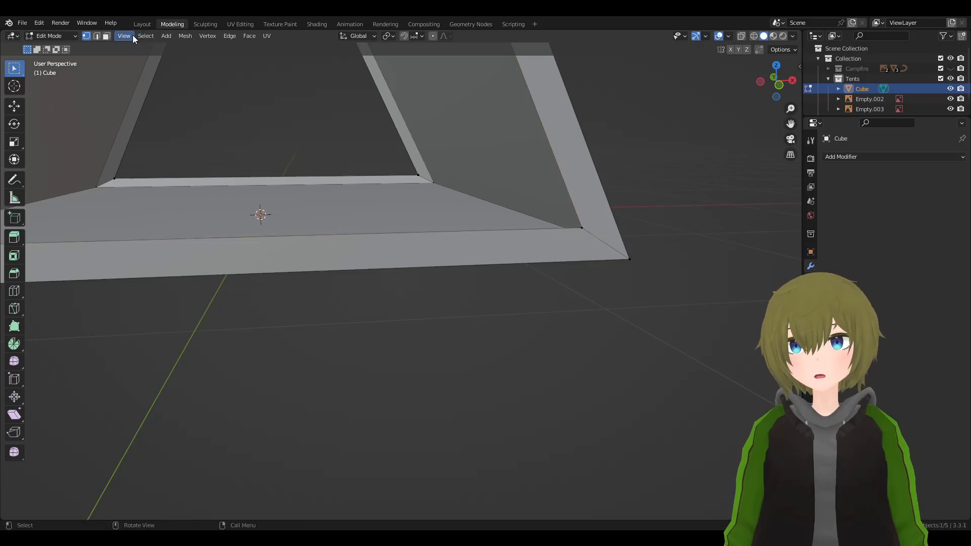
- Add a centred loop cut running front to back along the tent's floor
scroll(146, 165, down, 3)
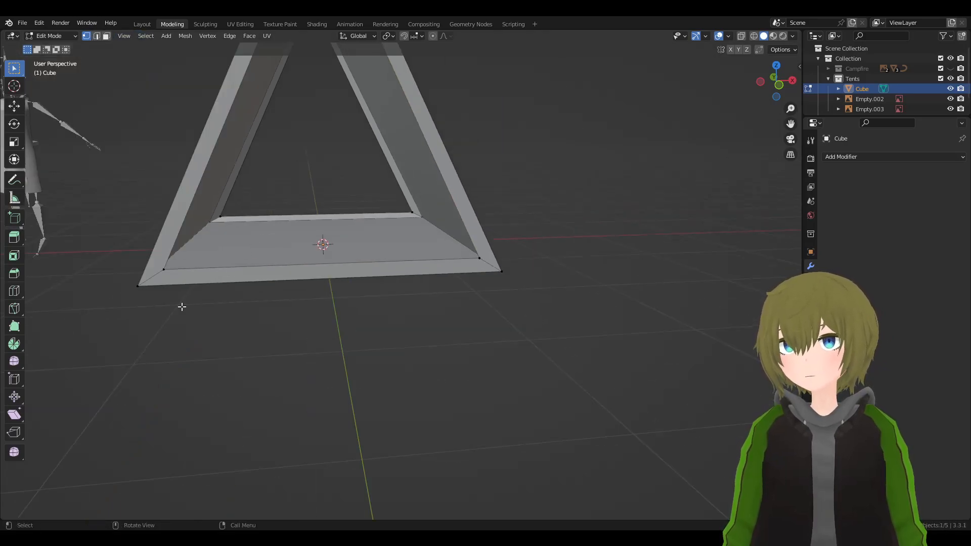
click(14, 292)
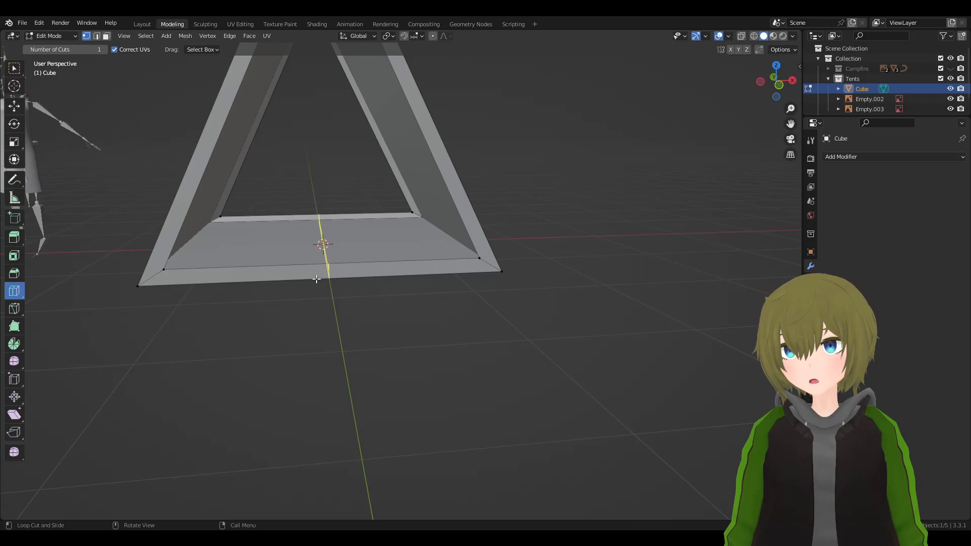
click(357, 274)
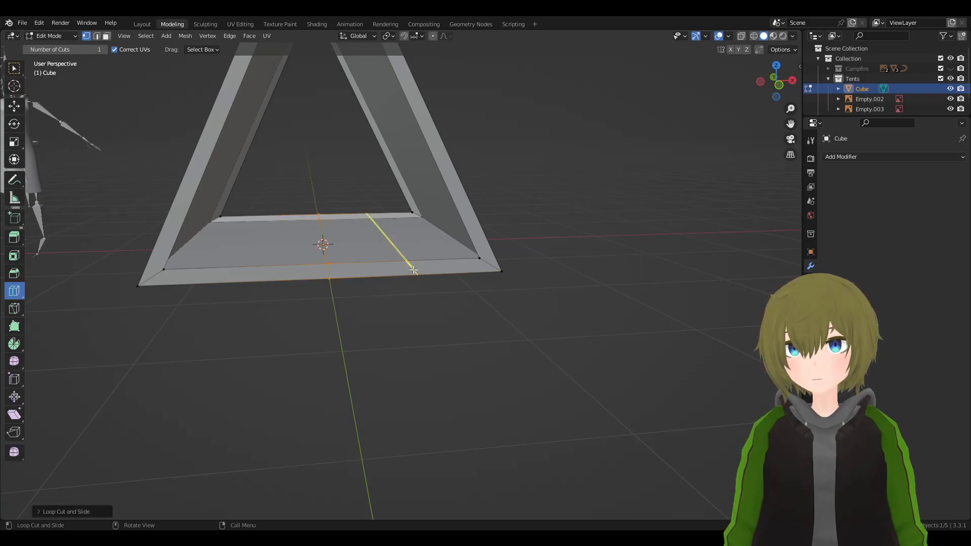
- Try extra loop cuts across the side wall and one half of the floor, bevel the selected edge, and undo them
click(475, 200)
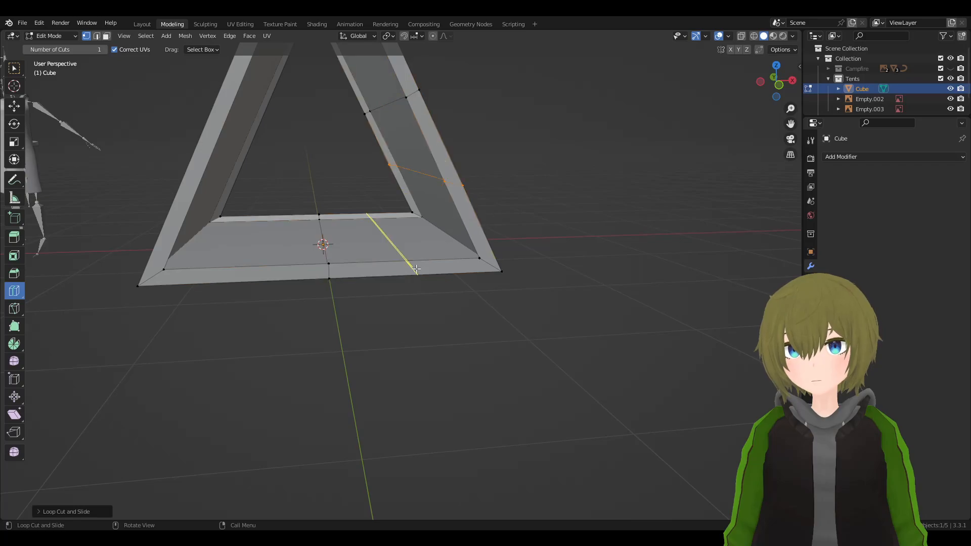
click(15, 68)
key(2)
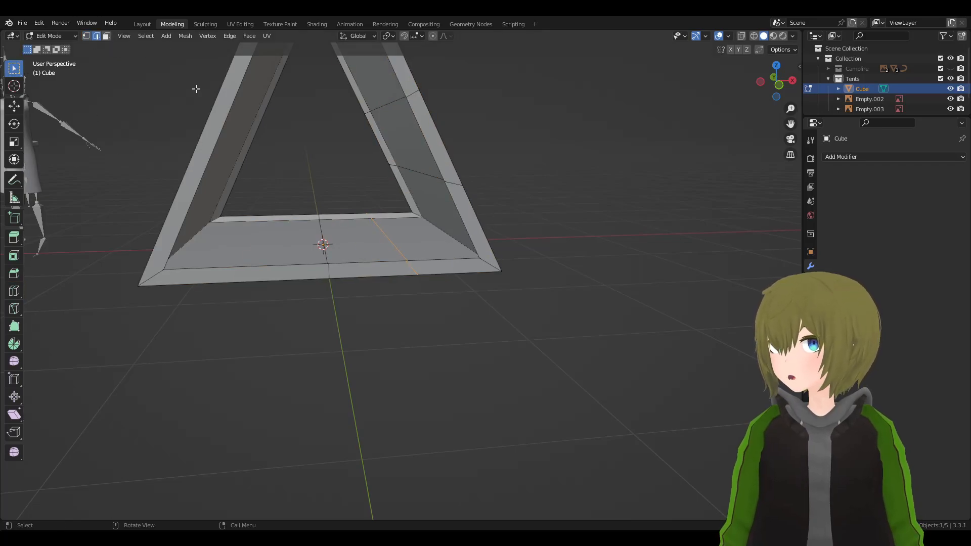
key(ctrl+b)
right_click(559, 241)
key(ctrl+z)
- Add a loop cut around the tent shell halfway along its length, running from the ridge down to the base
middle_drag(593, 252, 567, 342)
key(Tab)
shift+middle_drag(383, 222, 465, 252)
key(Tab)
middle_drag(436, 194, 438, 407)
key(Tab)
key(Tab)
middle_drag(461, 373, 419, 351)
click(15, 293)
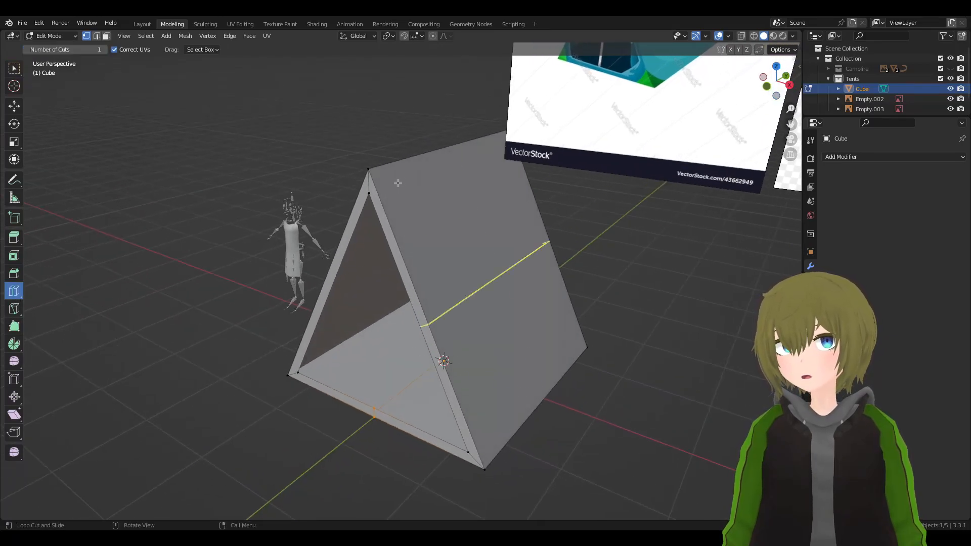
click(425, 156)
middle_drag(697, 356, 685, 329)
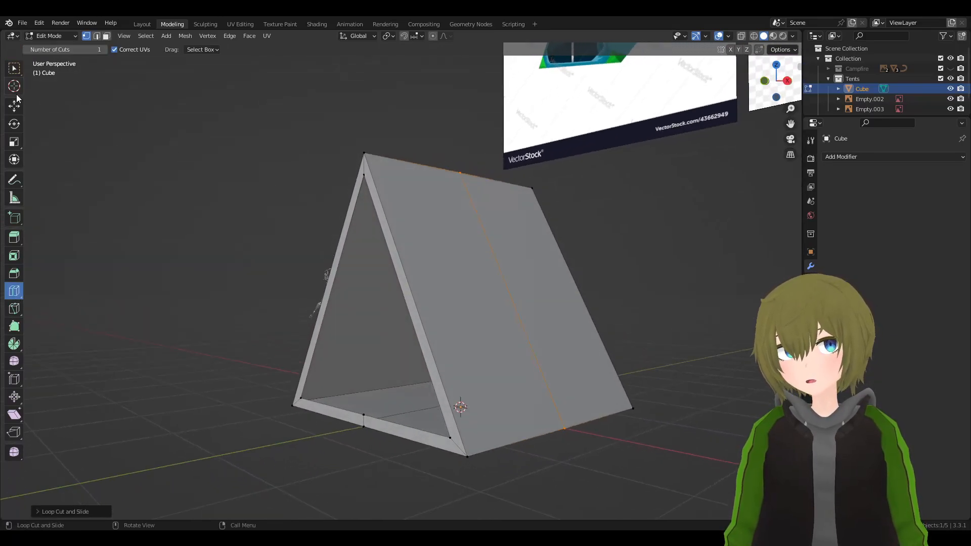
- Lower the middle ridge vertex slightly along Z so the roof line sags, and leave mesh editing to check the shape
click(16, 69)
middle_drag(380, 137, 361, 145)
key(g)
key(z)
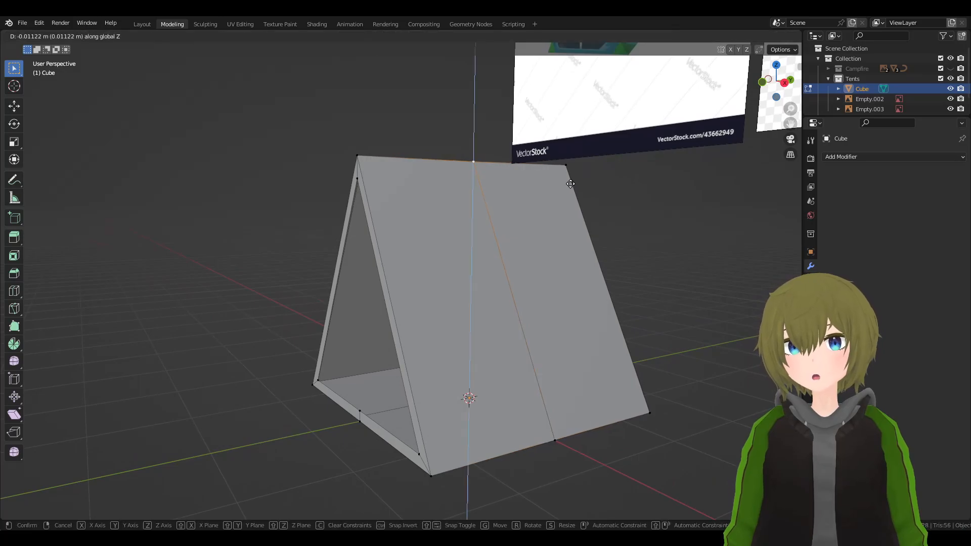
click(571, 189)
key(Tab)
click(683, 250)
scroll(686, 251, down, 2)
middle_drag(577, 273, 534, 205)
- Add one more loop cut around each half of the tent, midway between the centre cut and each end
key(Tab)
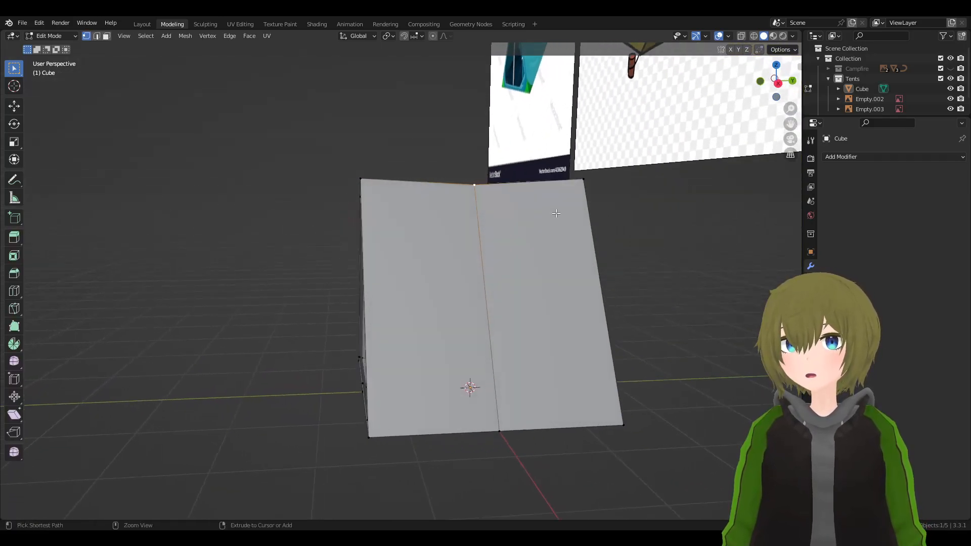
key(Tab)
click(481, 270)
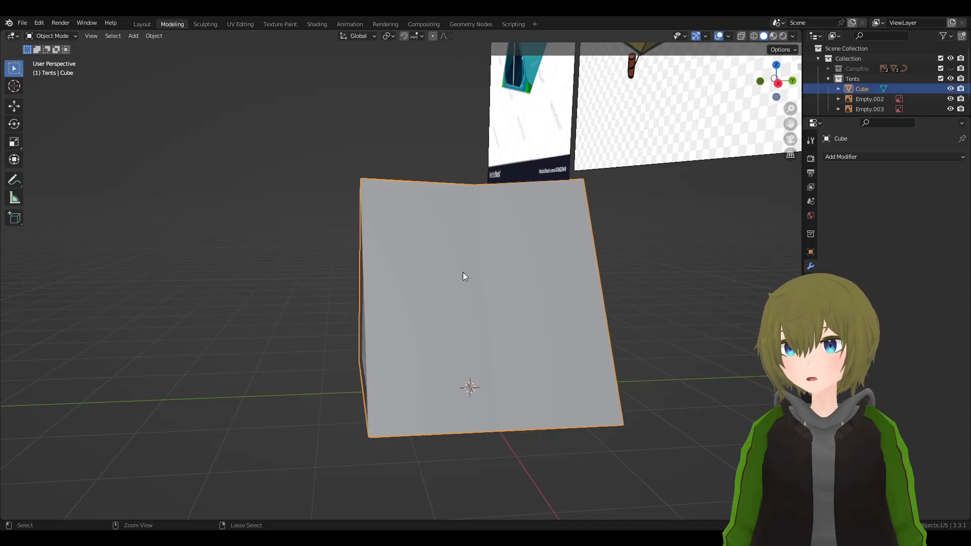
key(Tab)
middle_drag(481, 270, 253, 347)
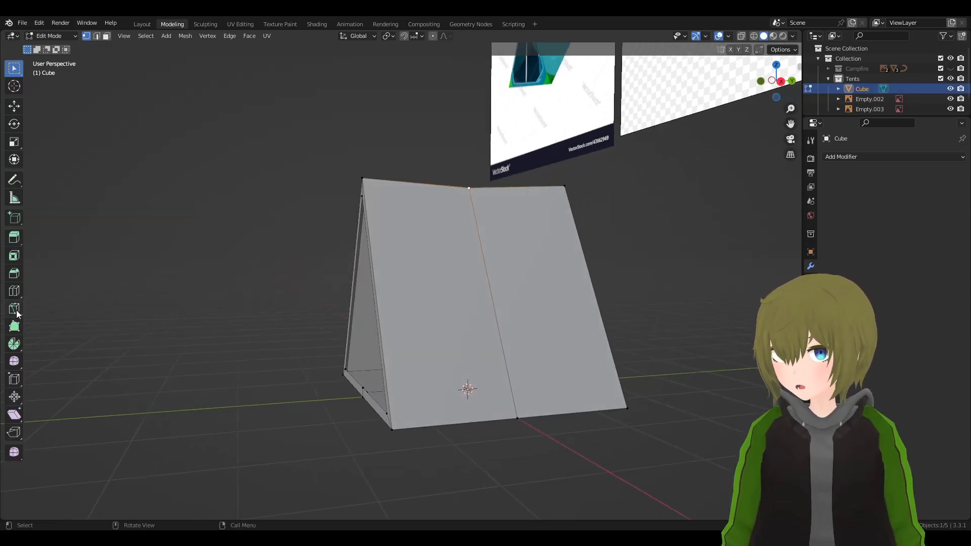
click(14, 292)
click(438, 202)
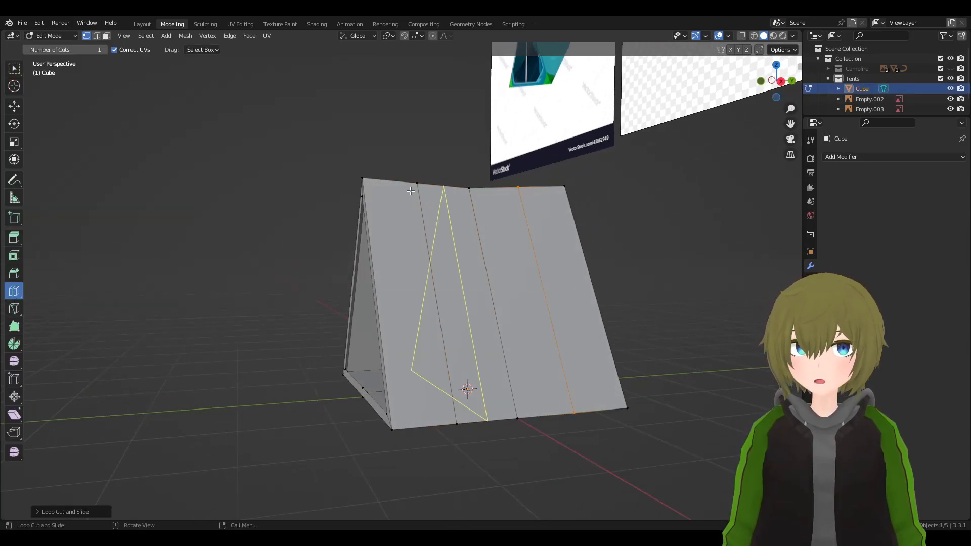
- Select the two new ridge vertices on either side of the centre and lower them about 0.026 m along Z
click(14, 67)
middle_drag(172, 124, 409, 183)
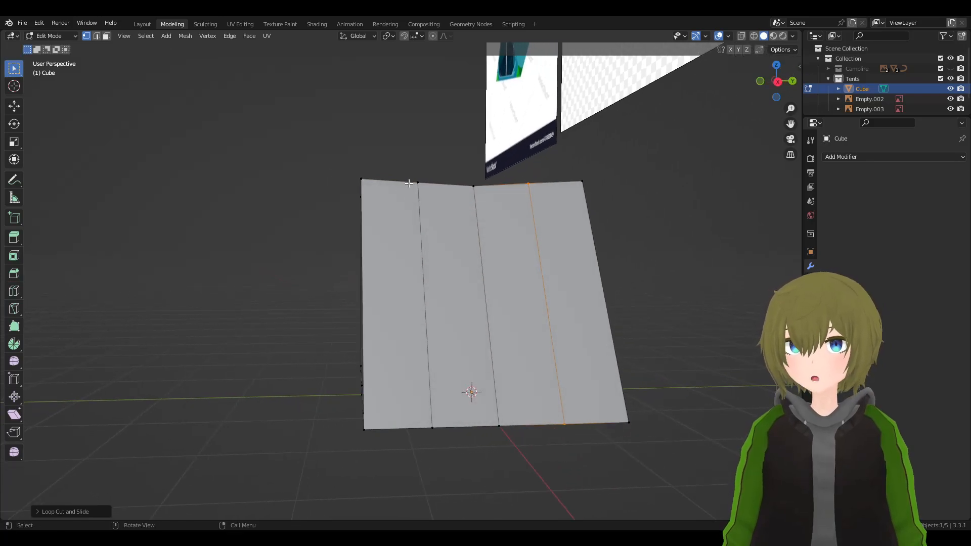
shift+click(529, 183)
middle_drag(542, 198, 566, 219)
key(g)
key(z)
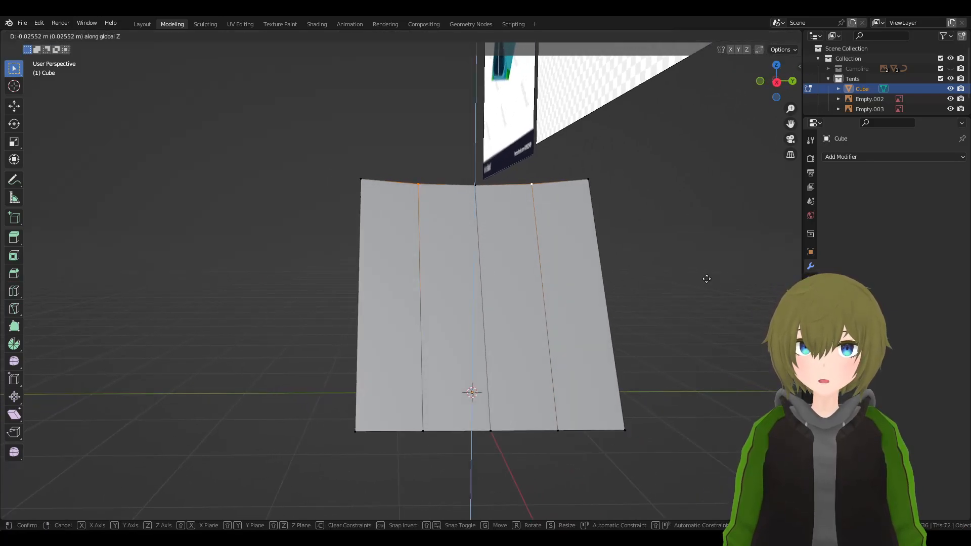
click(707, 278)
click(481, 188)
key(g)
key(z)
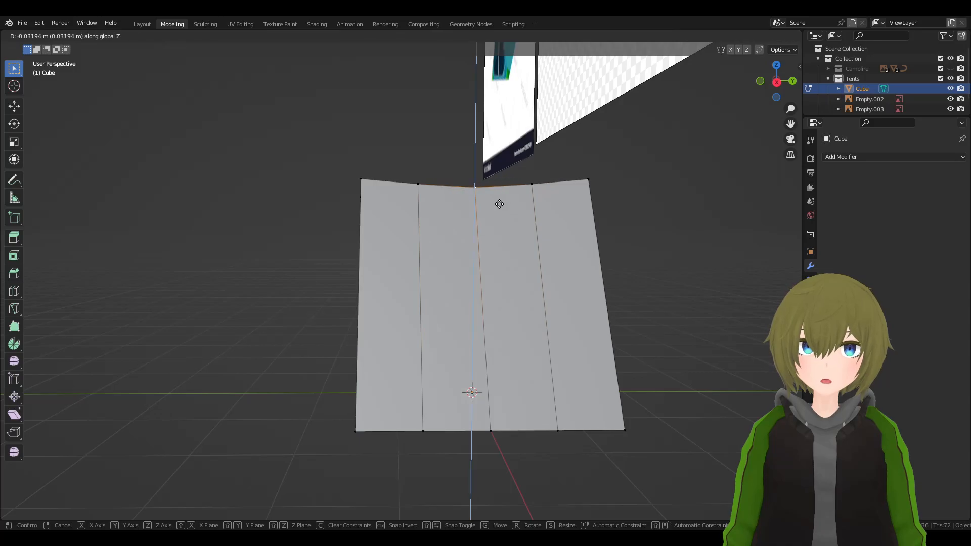
right_click(499, 204)
right_click(499, 204)
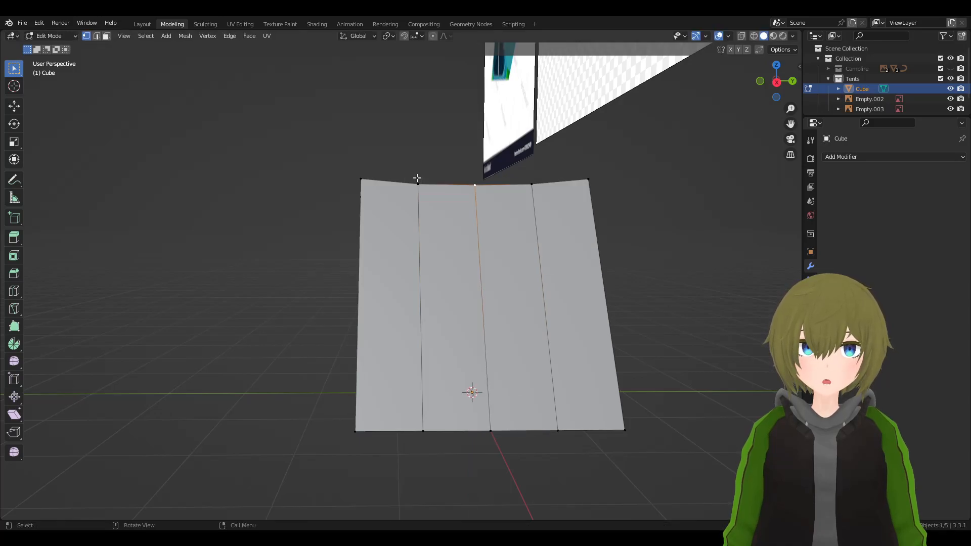
- Readjust the height of the two intermediate ridge vertices along Z to smooth the sagging roof curve, checking it in Object Mode
click(651, 221)
middle_drag(651, 221, 653, 236)
key(g)
key(z)
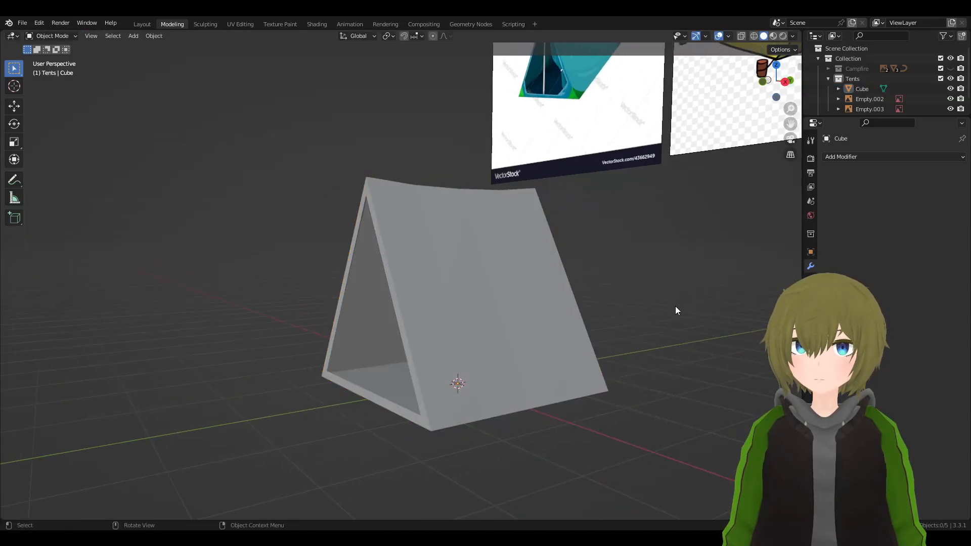
mouse_move(675, 306)
middle_down()
mouse_move(650, 323)
mouse_move(684, 314)
middle_up()
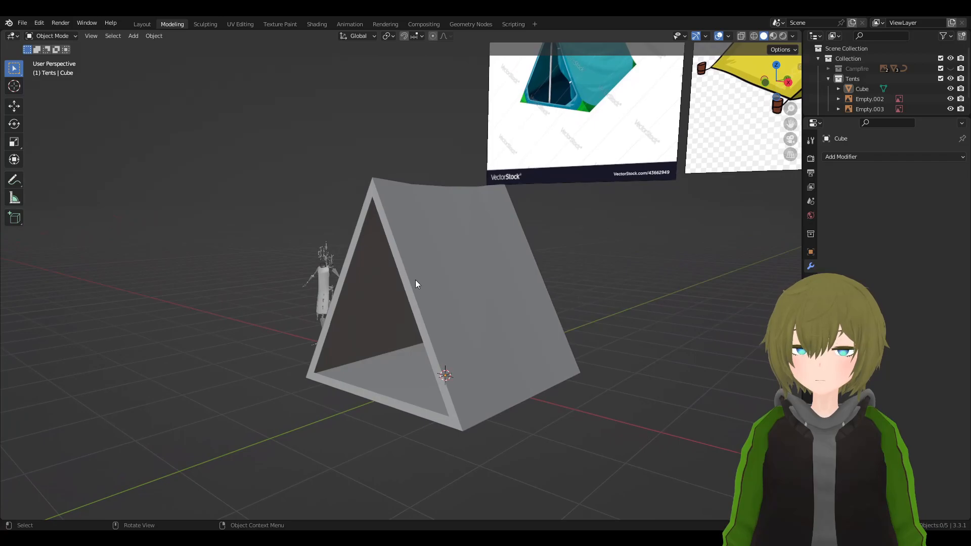
middle_drag(416, 282, 620, 287)
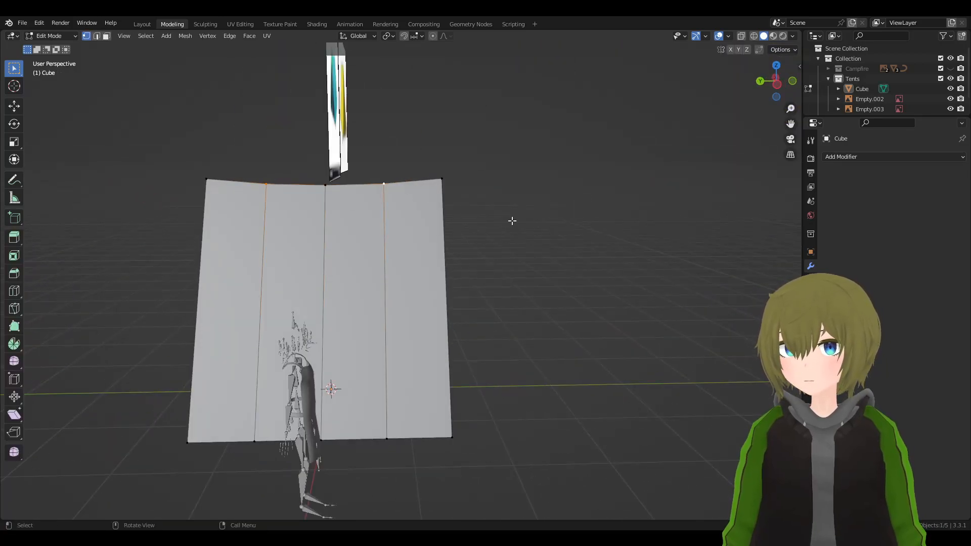
key(g)
key(z)
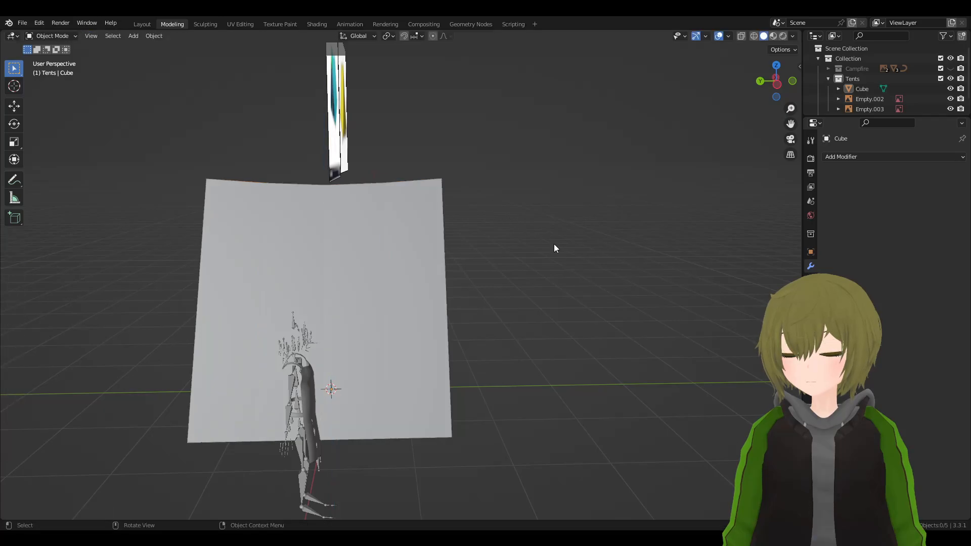
mouse_move(554, 244)
middle_down()
mouse_move(575, 241)
mouse_move(563, 241)
middle_up()
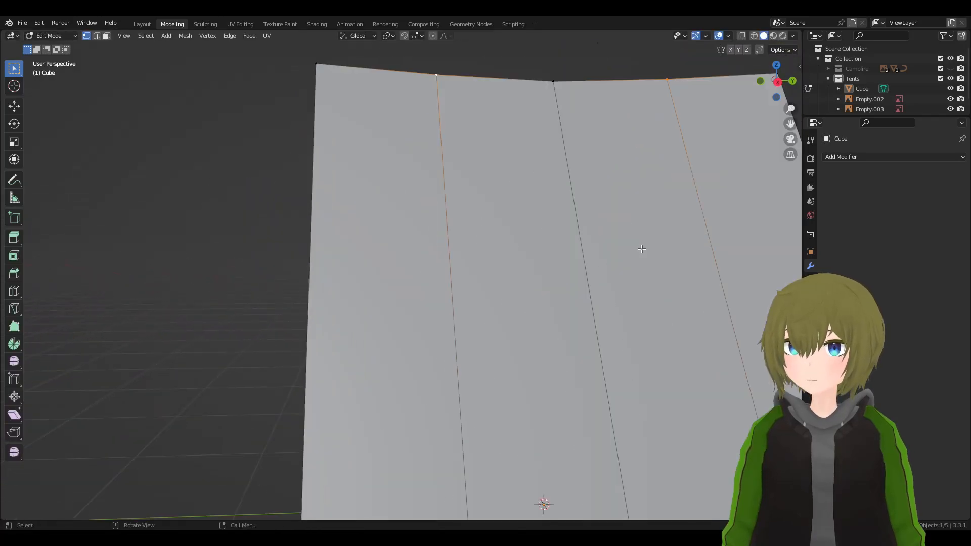
middle_drag(582, 283, 597, 290)
key(Tab)
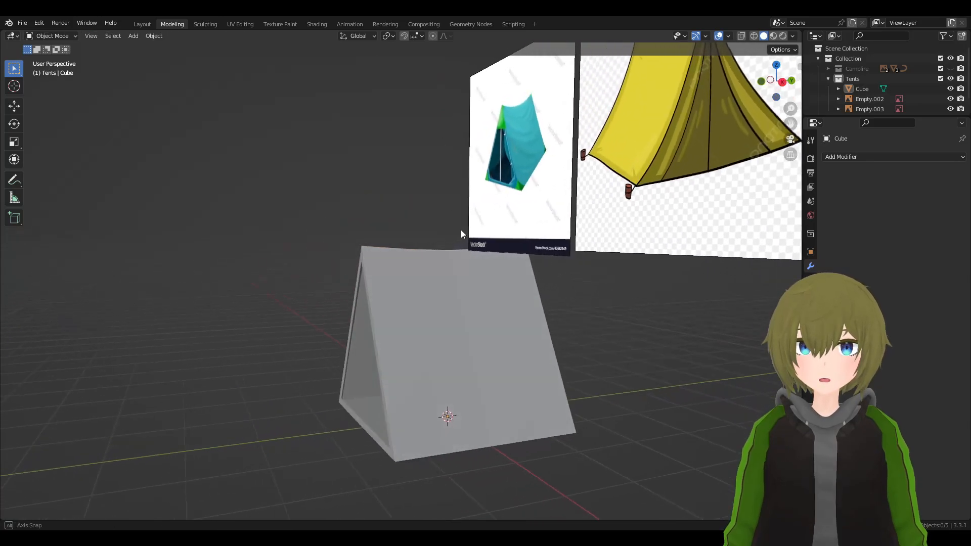
- Turn on X-ray, select the vertices of the tent's back half beyond the centre cut, and delete them
middle_drag(460, 229, 302, 199)
key(Tab)
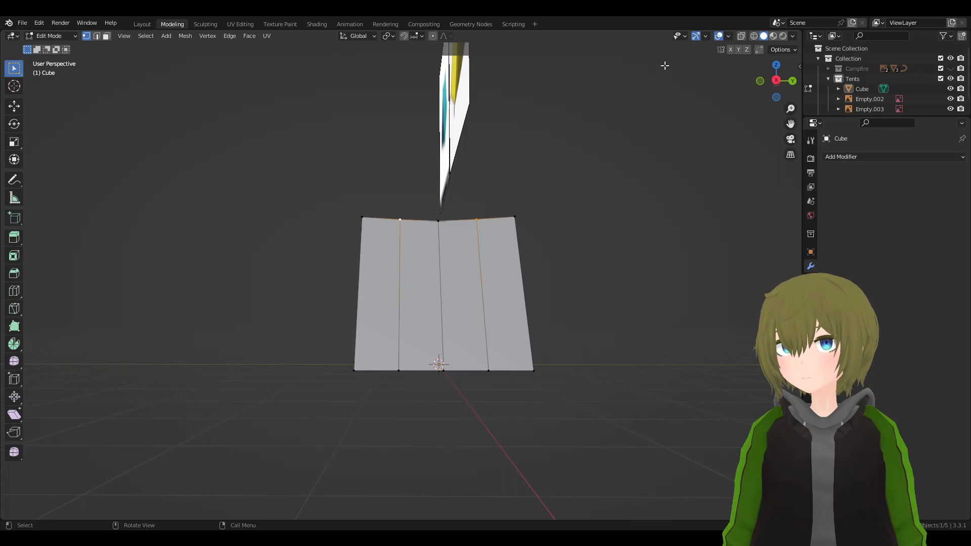
click(742, 36)
middle_drag(609, 217, 590, 234)
scroll(537, 374, down, 4)
drag(545, 369, 555, 263)
key(Escape)
key(x)
click(567, 197)
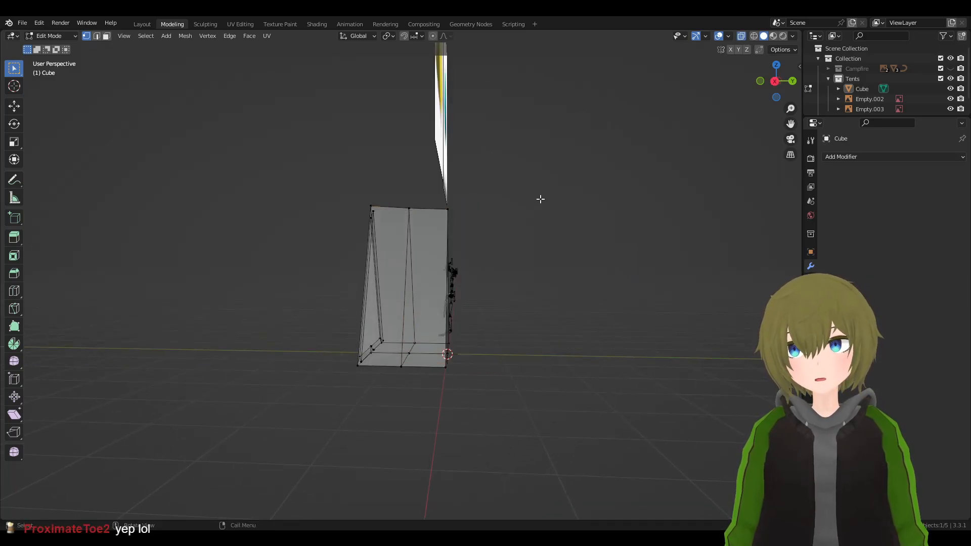
- Return to Object Mode with X-ray off and add a Mirror modifier on the Y axis only to the half tent
middle_drag(557, 197, 505, 240)
key(Tab)
click(742, 37)
middle_drag(582, 178, 383, 275)
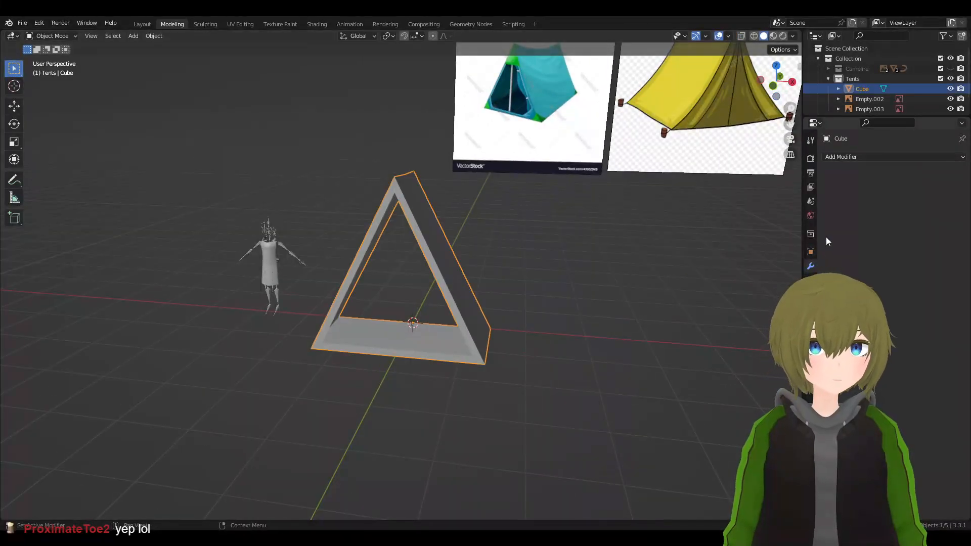
click(852, 157)
click(761, 274)
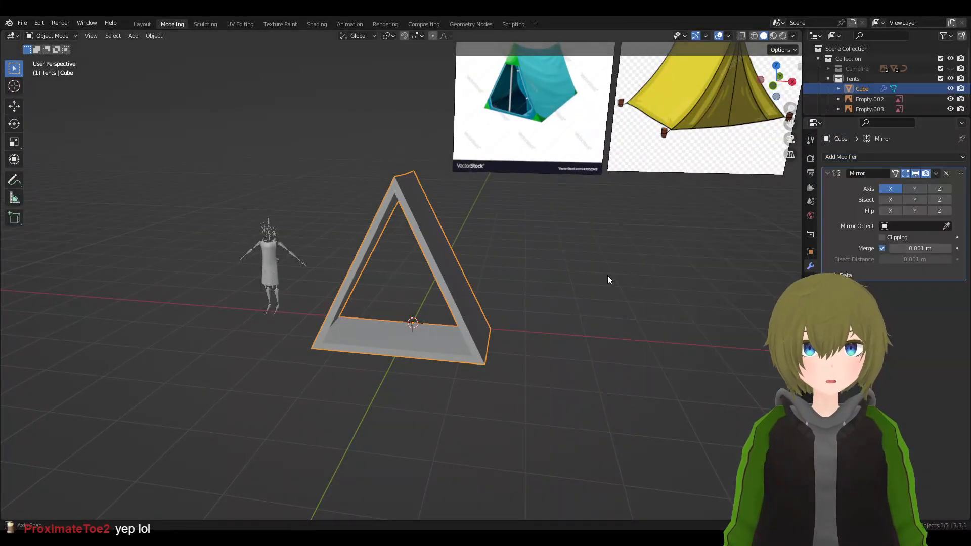
click(914, 189)
- Adjust the ridge vertex midway between the tent's front and centre along Z, and return to Object Mode
scroll(577, 303, up, 4)
middle_drag(524, 308, 426, 259)
scroll(506, 332, up, 2)
key(Tab)
key(Tab)
key(Tab)
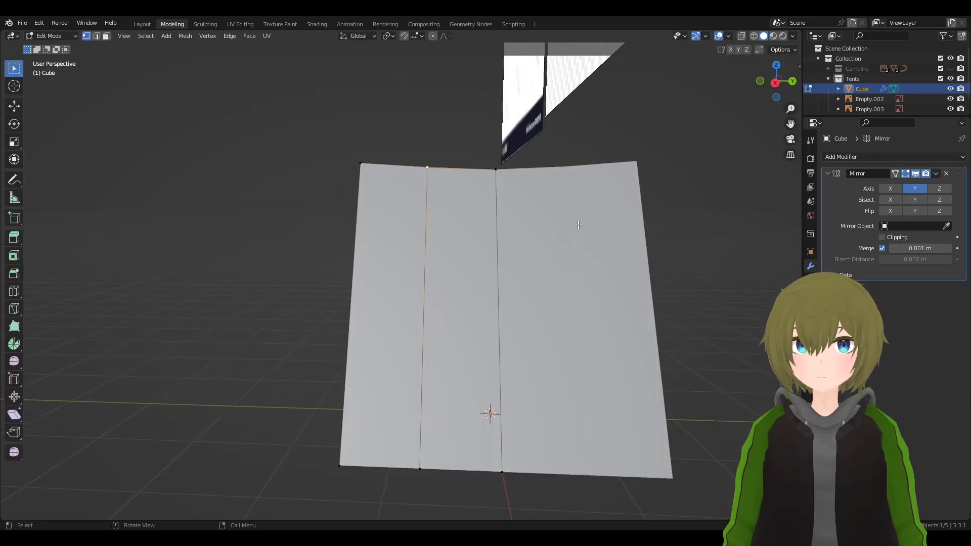
key(g)
key(z)
right_click(579, 225)
key(g)
key(z)
click(490, 182)
key(Tab)
- Examine the entrance opening, vertical pole and green corner patches in the blue tent reference
middle_drag(525, 278, 510, 372)
scroll(511, 368, up, 6)
shift+middle_drag(616, 253, 534, 342)
drag(461, 220, 548, 345)
scroll(417, 161, down, 3)
scroll(403, 205, up, 3)
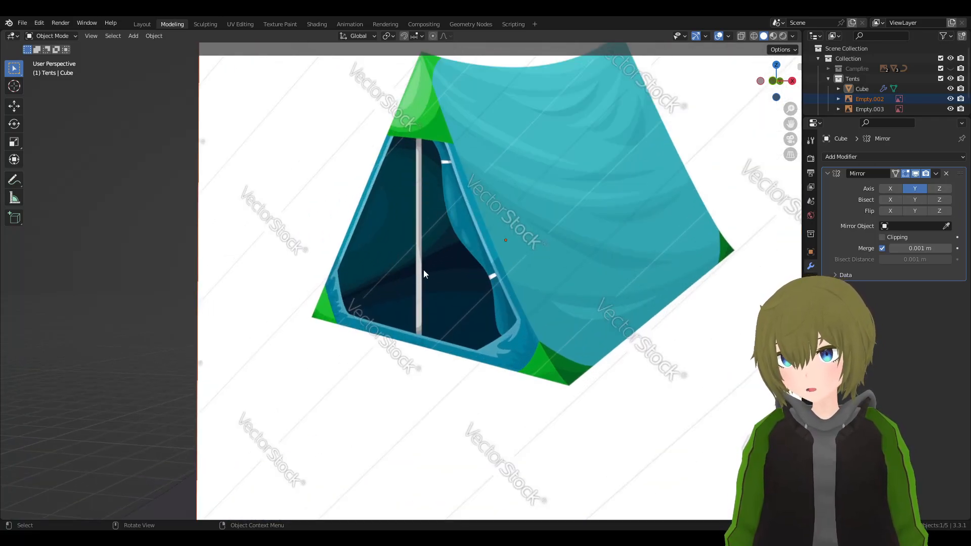
scroll(444, 150, down, 5)
mouse_move(615, 214)
shift+middle_down()
mouse_move(333, 236)
mouse_move(600, 223)
shift+middle_up()
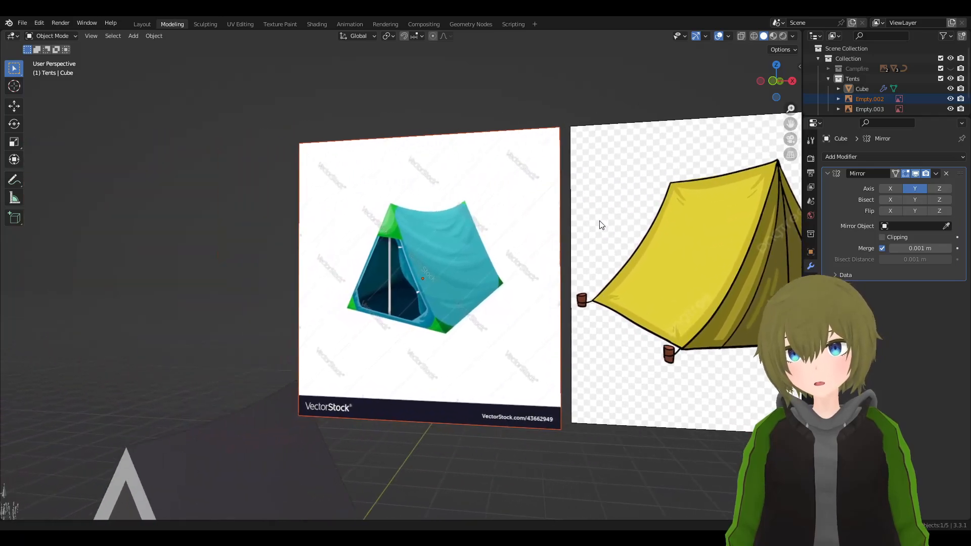
scroll(526, 248, up, 4)
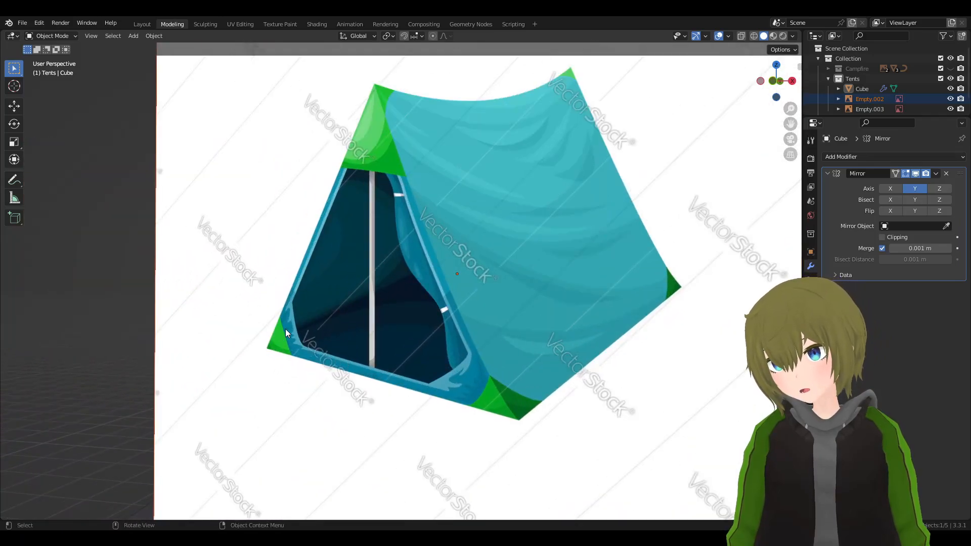
scroll(472, 403, down, 3)
shift+middle_drag(641, 321, 542, 344)
shift+middle_drag(467, 336, 682, 304)
scroll(682, 304, down, 2)
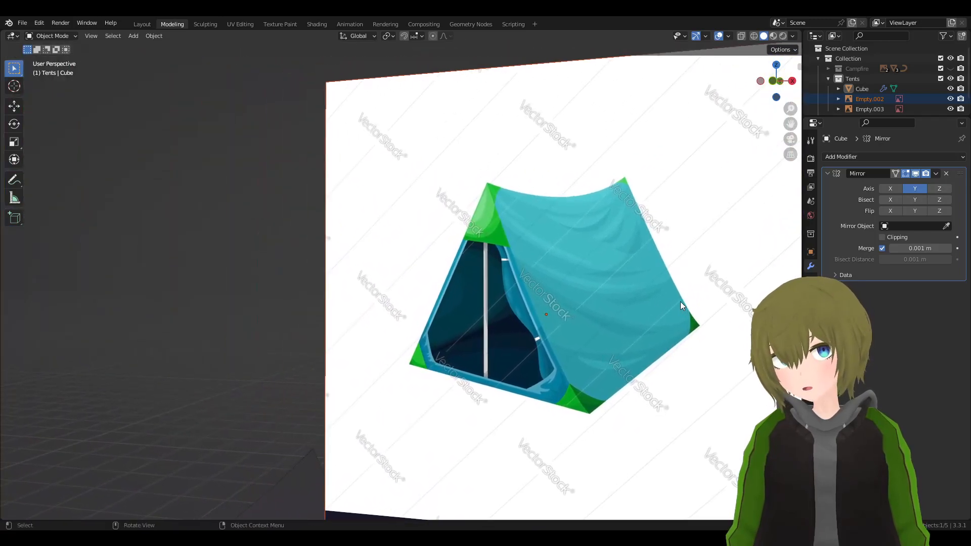
scroll(533, 263, up, 5)
scroll(615, 313, down, 9)
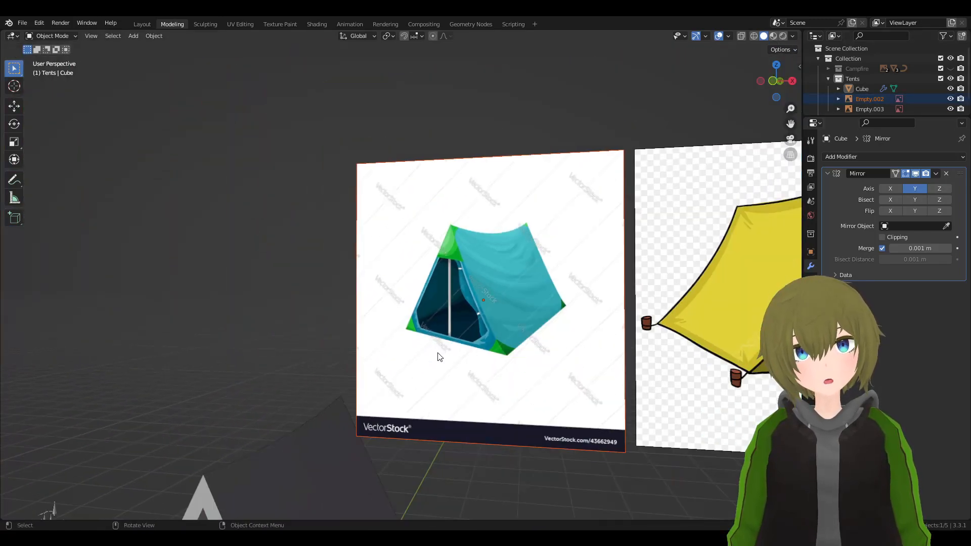
- Add a cylinder mesh at the 3D cursor inside the tent
middle_drag(424, 408, 581, 346)
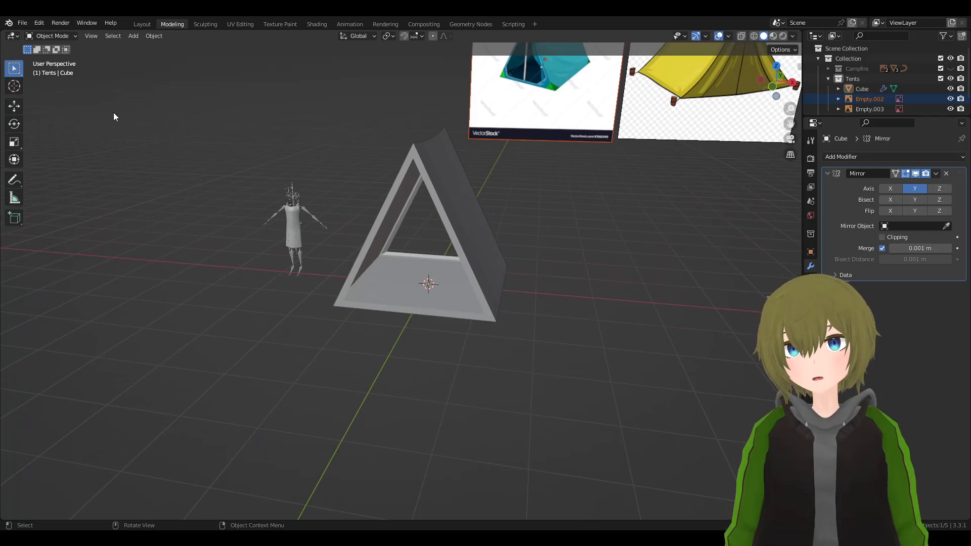
click(130, 36)
mouse_move(148, 48)
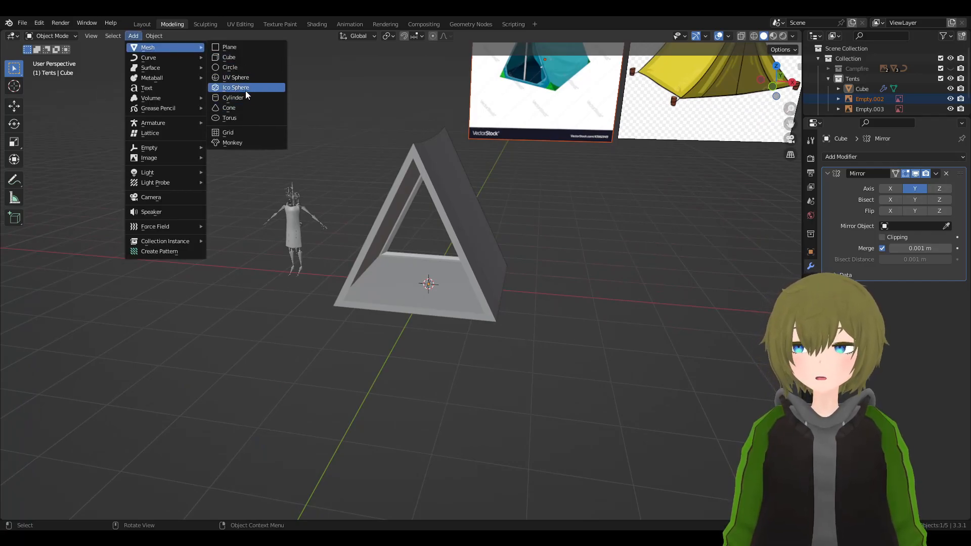
click(245, 97)
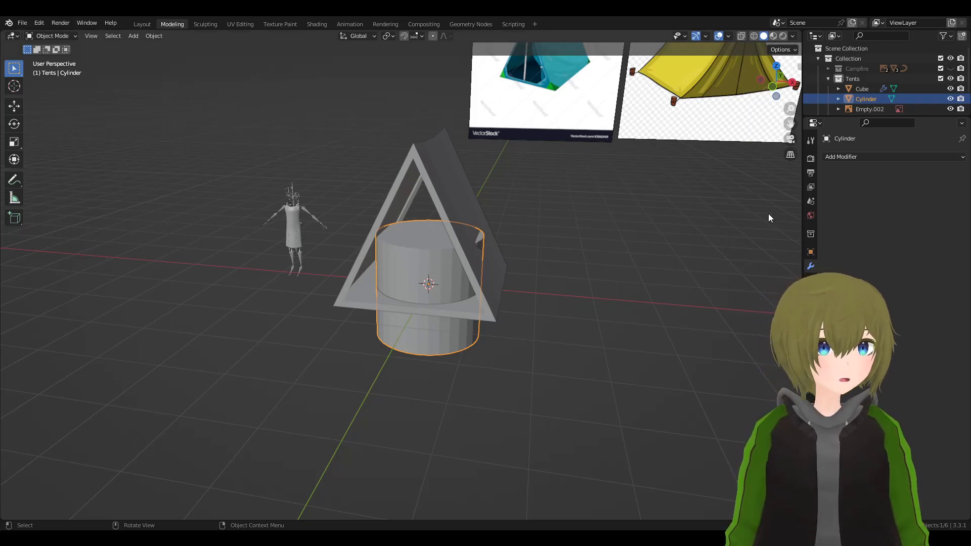
- Scale the cylinder down and move it to the middle of the tent's front opening
middle_drag(665, 213, 588, 208)
key(s)
click(537, 276)
scroll(534, 278, up, 1)
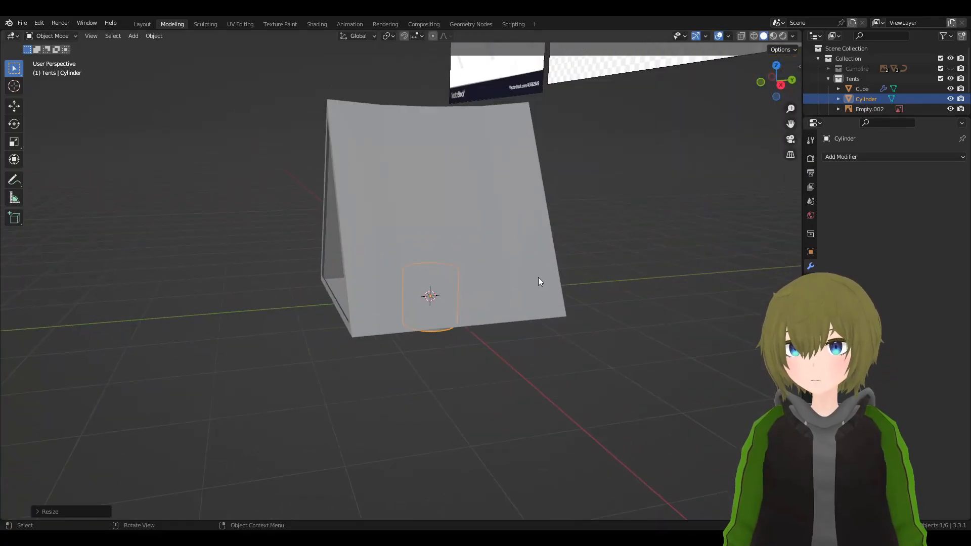
middle_drag(533, 277, 635, 270)
key(g)
right_click(624, 335)
middle_drag(624, 336, 497, 349)
key(g)
click(491, 377)
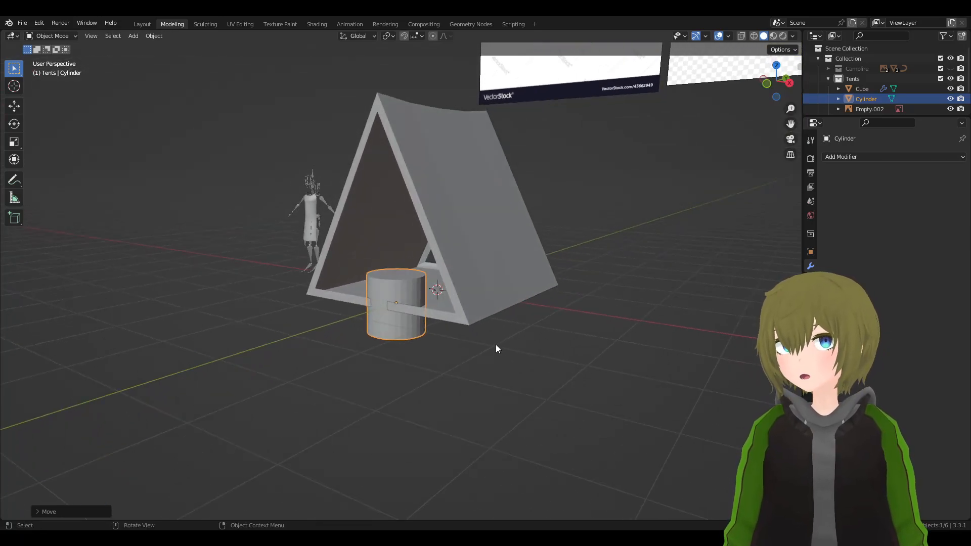
- Scale the cylinder down further to a narrow stub at the centre of the entrance's bottom edge
scroll(479, 323, up, 2)
middle_drag(473, 318, 527, 331)
click(536, 321)
scroll(527, 332, up, 5)
middle_drag(669, 376, 487, 344)
scroll(522, 361, down, 6)
shift+middle_drag(506, 271, 512, 375)
scroll(521, 380, up, 2)
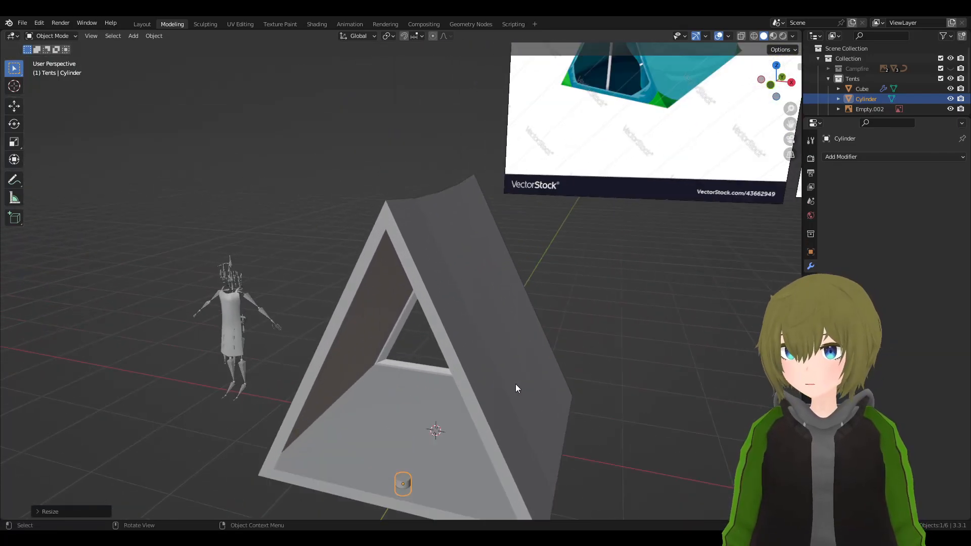
- Move the cylinder along Y to just behind the tent's front frame and scale it by about 0.55
shift+middle_drag(459, 347, 496, 261)
scroll(497, 261, up, 3)
shift+middle_drag(566, 354, 530, 257)
key(g)
key(y)
click(592, 274)
key(s)
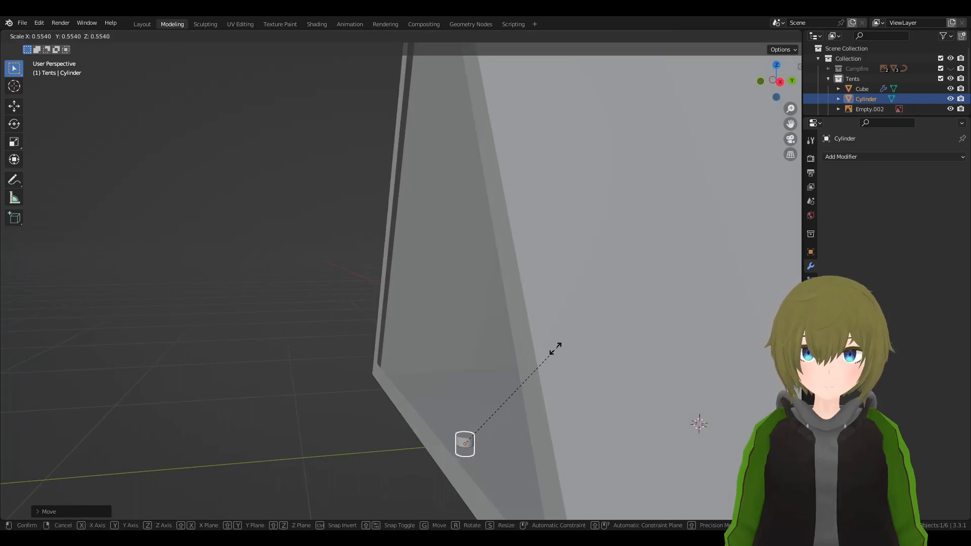
click(548, 352)
shift+middle_drag(607, 352, 510, 291)
scroll(554, 287, up, 4)
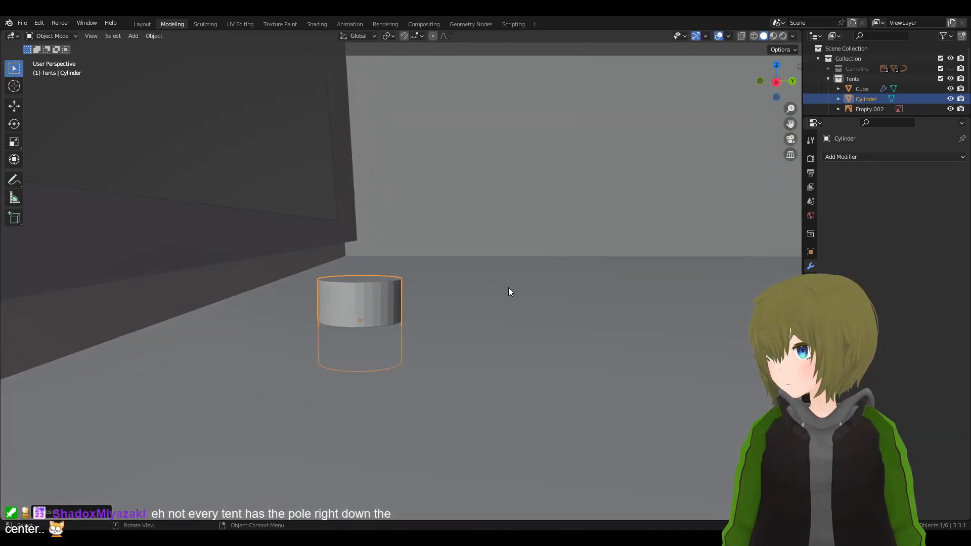
- Examine the entrance pole in the blue tent reference and compare it with the modelled tent's front opening and peak
scroll(508, 287, down, 12)
middle_drag(444, 264, 477, 446)
middle_drag(612, 304, 582, 334)
shift+middle_drag(582, 334, 533, 350)
scroll(529, 396, up, 6)
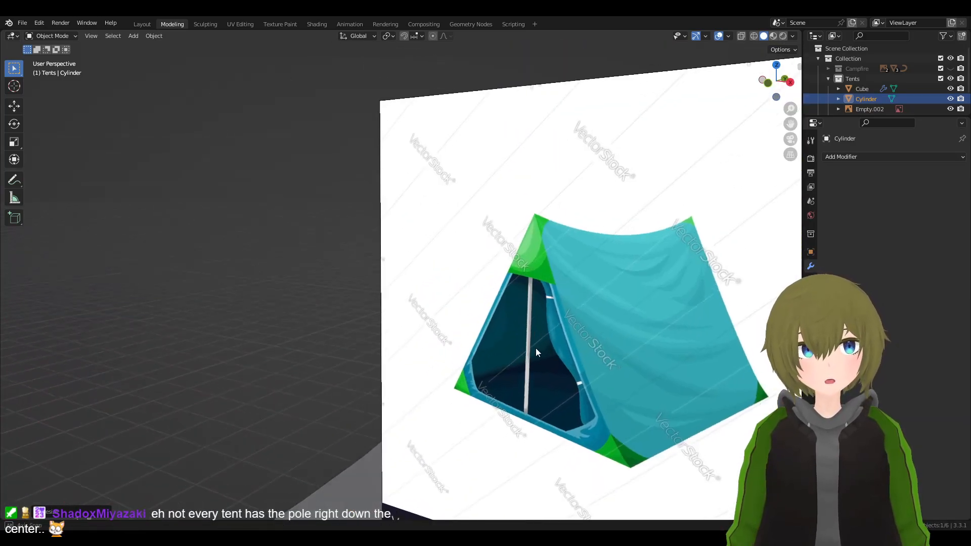
scroll(607, 339, down, 1)
scroll(421, 291, down, 3)
scroll(431, 278, down, 4)
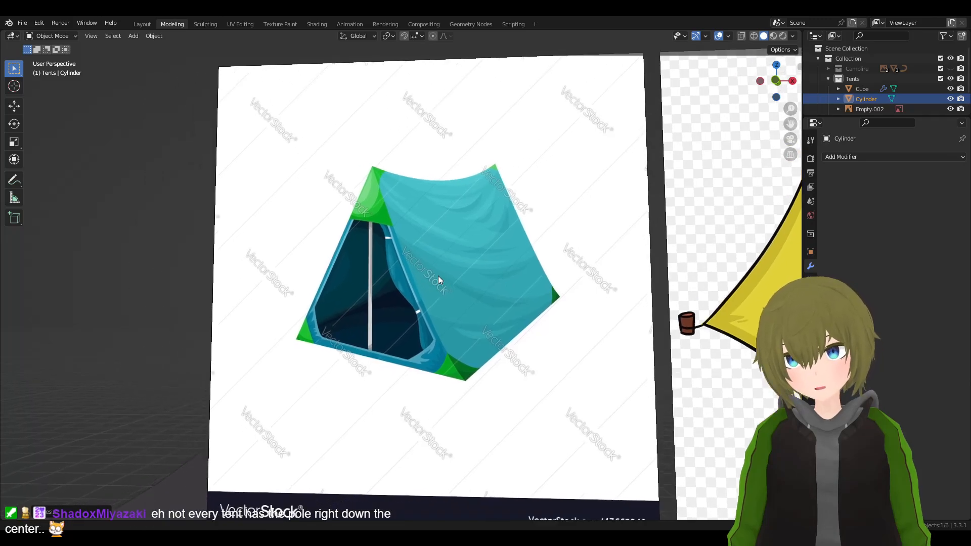
shift+middle_drag(434, 377, 508, 265)
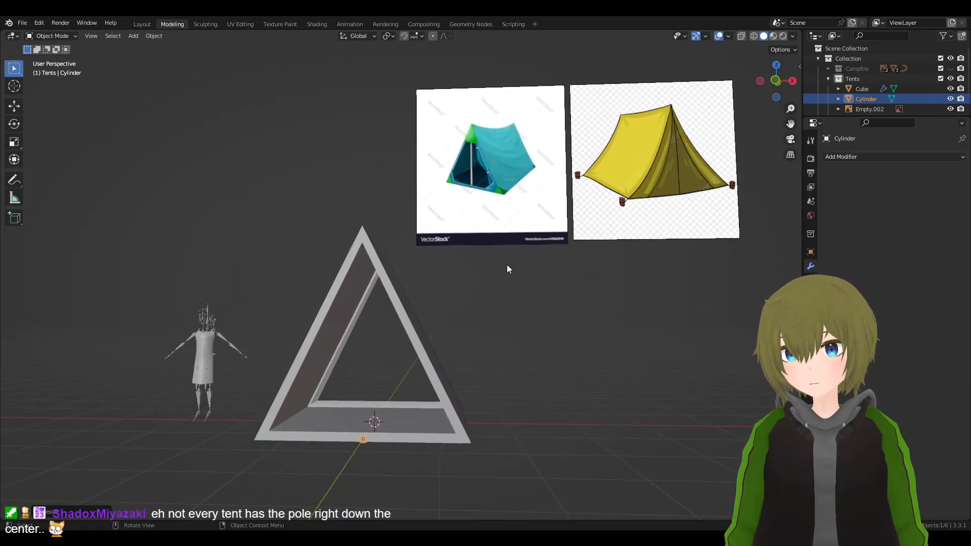
middle_drag(452, 296, 435, 316)
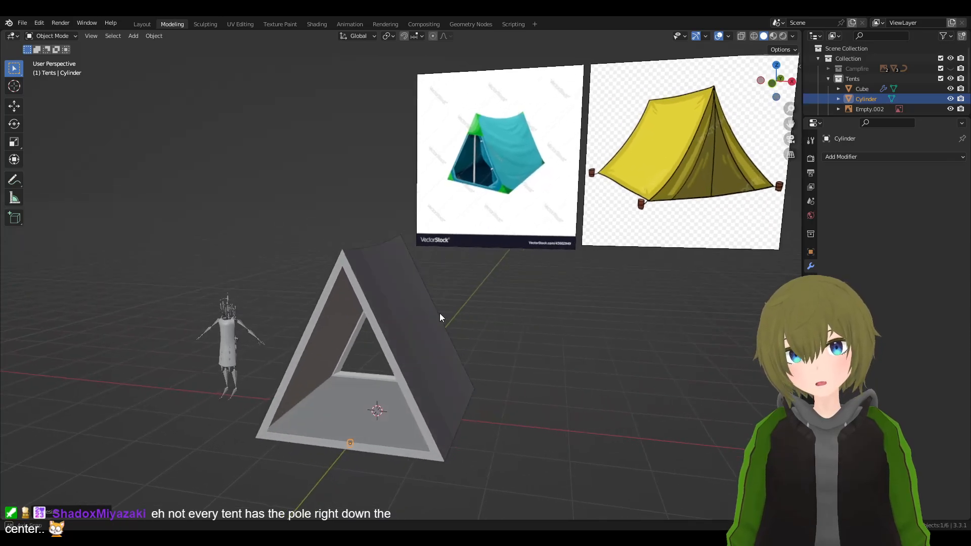
scroll(448, 319, up, 3)
scroll(447, 319, up, 2)
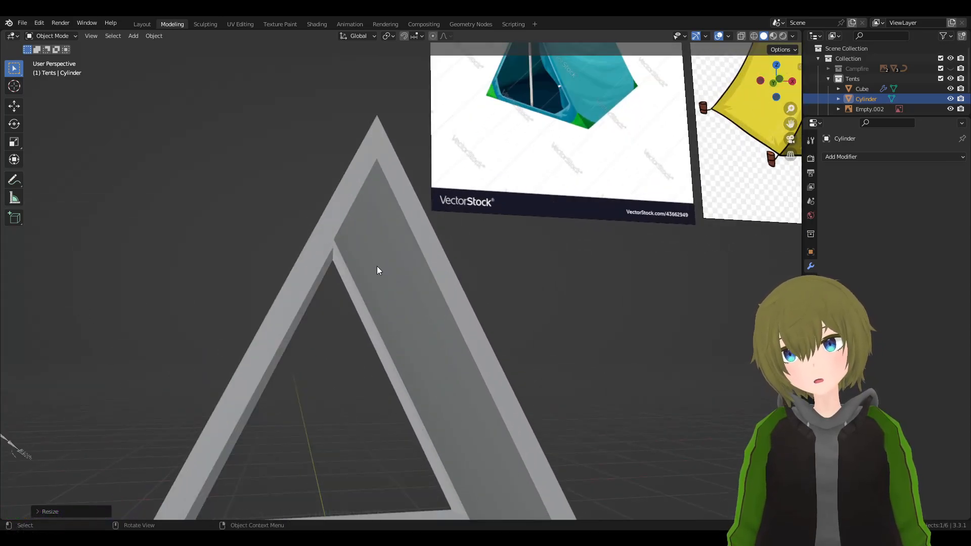
scroll(262, 318, down, 5)
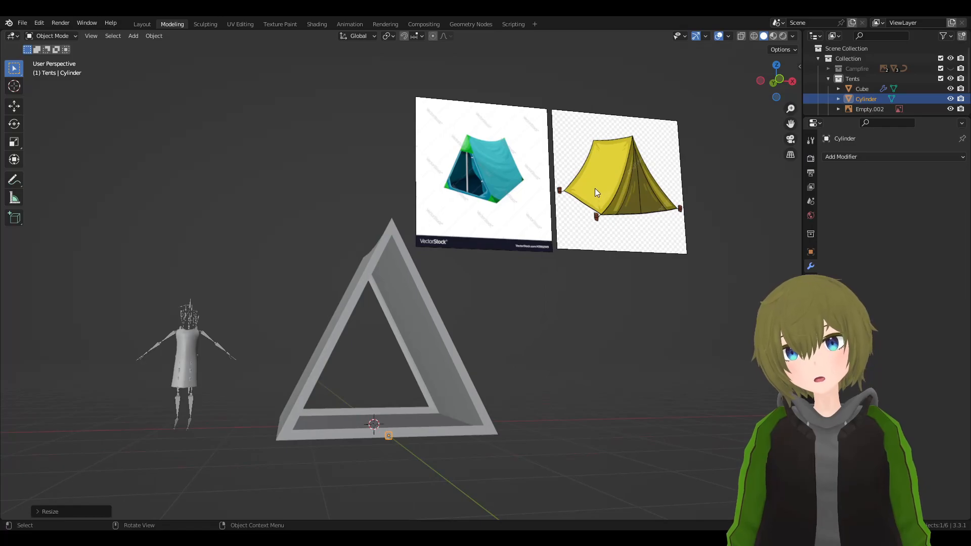
middle_drag(652, 193, 615, 199)
- Raise the cylinder along Z so that its base sits on the tent floor
shift+middle_drag(531, 260, 557, 349)
scroll(583, 183, up, 5)
scroll(584, 188, down, 3)
scroll(613, 208, up, 5)
middle_drag(613, 207, 360, 261)
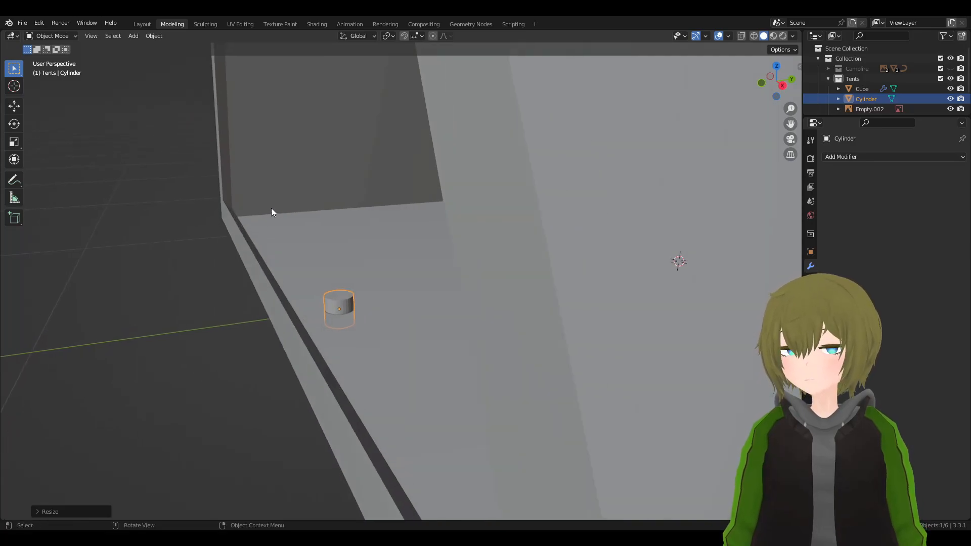
scroll(273, 207, up, 5)
middle_drag(278, 200, 387, 206)
key(g)
key(z)
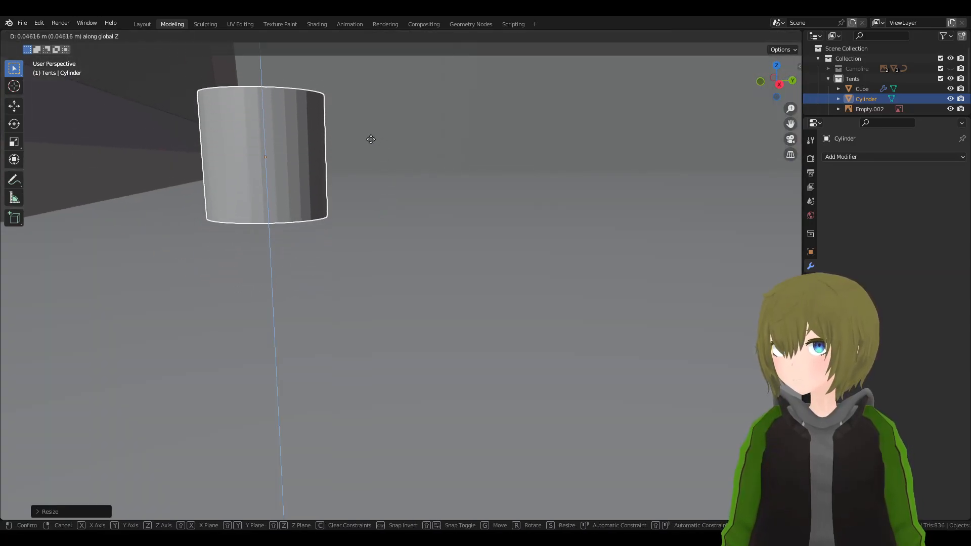
click(369, 149)
- Adjust the cylinder's position along X and Y to place it just behind the front frame
middle_drag(369, 150, 392, 187)
key(g)
key(x)
click(365, 204)
scroll(384, 215, down, 5)
scroll(423, 238, up, 3)
key(g)
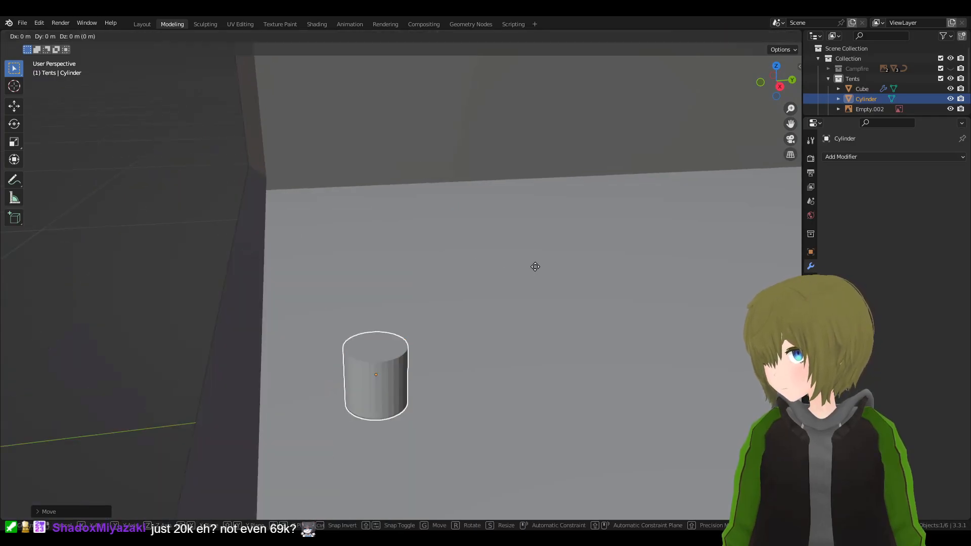
key(y)
click(478, 278)
- In Edit Mode with face selection, move the cylinder's top face up along Z towards the tent's peak to form a pole
middle_drag(475, 285, 459, 271)
key(Tab)
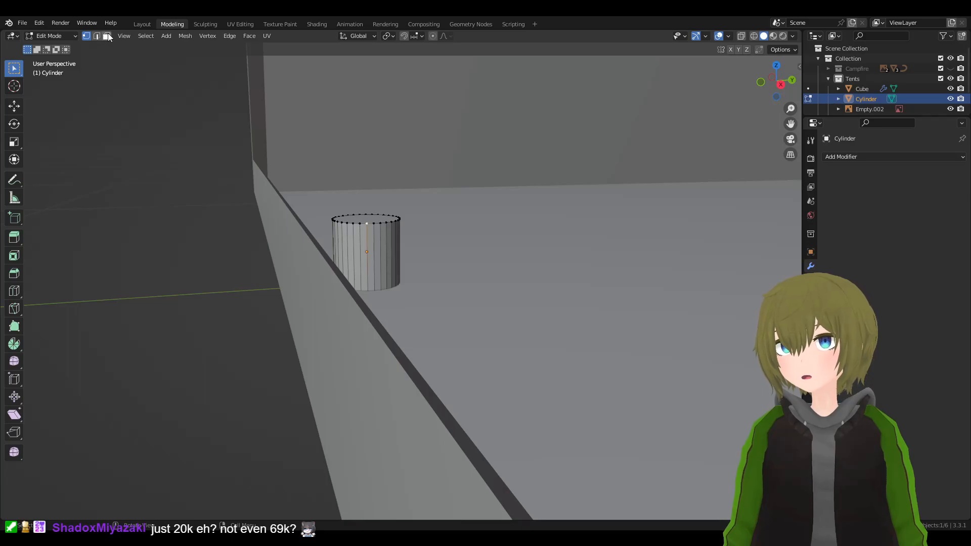
scroll(372, 223, down, 8)
middle_drag(498, 276, 478, 238)
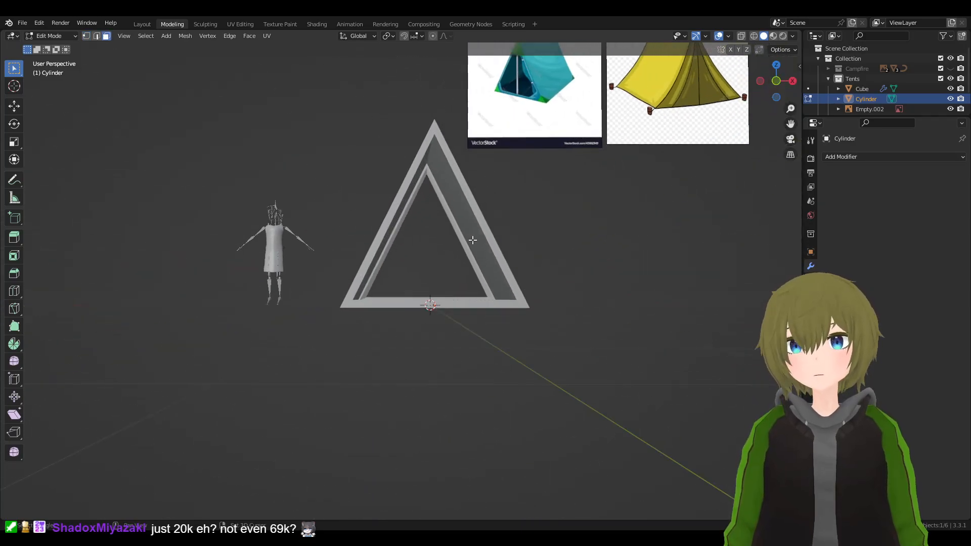
key(g)
key(z)
click(498, 128)
- Fine-tune the pole's top face along Z at the inner peak of the front opening
scroll(497, 127, up, 2)
middle_drag(498, 126, 478, 105)
shift+middle_drag(478, 105, 447, 225)
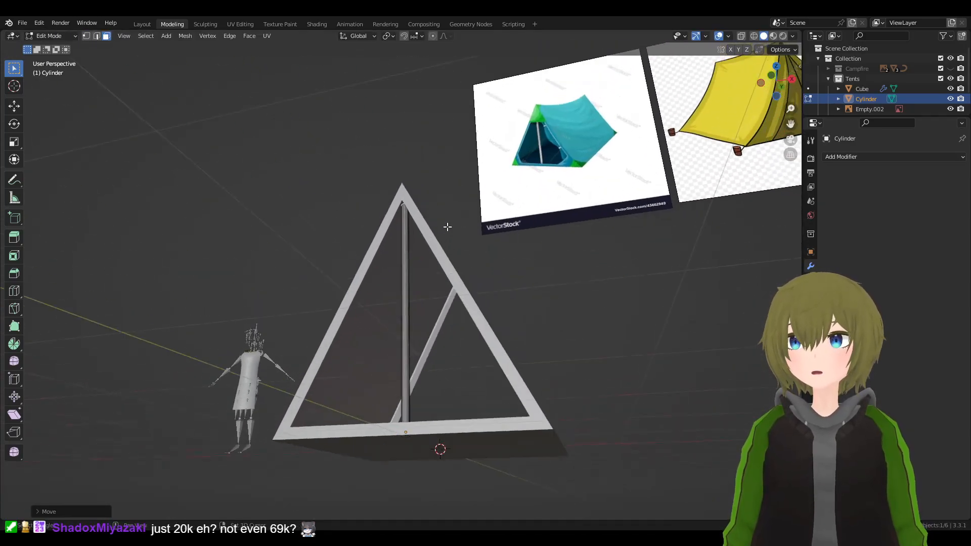
scroll(447, 226, up, 5)
key(g)
key(z)
middle_drag(490, 201, 475, 278)
click(494, 186)
- Try raising the pole's top face further along Z into the roof ridge, and undo that move
scroll(475, 278, up, 4)
middle_drag(501, 328, 579, 234)
scroll(583, 345, up, 3)
scroll(588, 321, down, 3)
scroll(584, 297, down, 3)
key(g)
key(z)
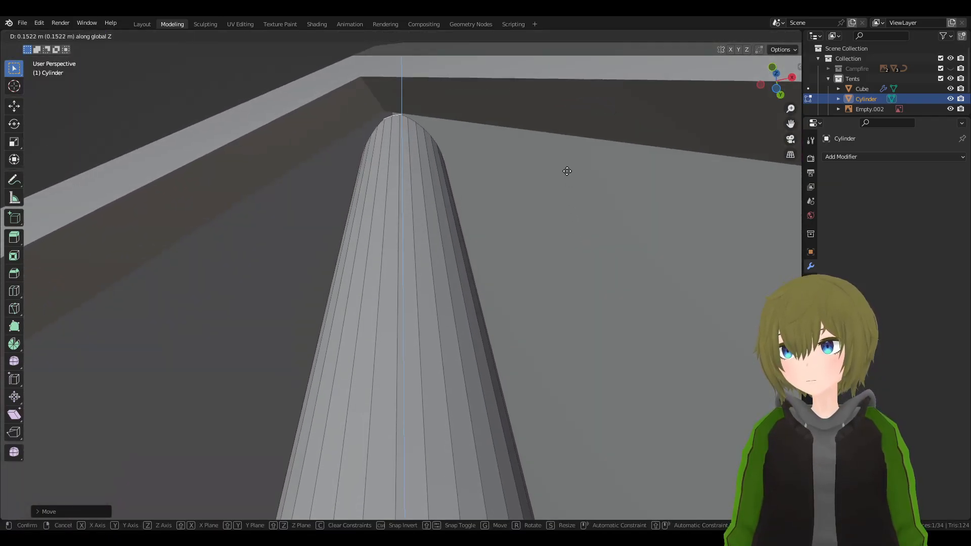
click(563, 161)
middle_drag(562, 162, 542, 304)
key(ctrl+z)
- Return to Object Mode and apply the pole's scale
scroll(542, 303, down, 6)
shift+middle_drag(555, 355, 537, 230)
key(Tab)
key(q)
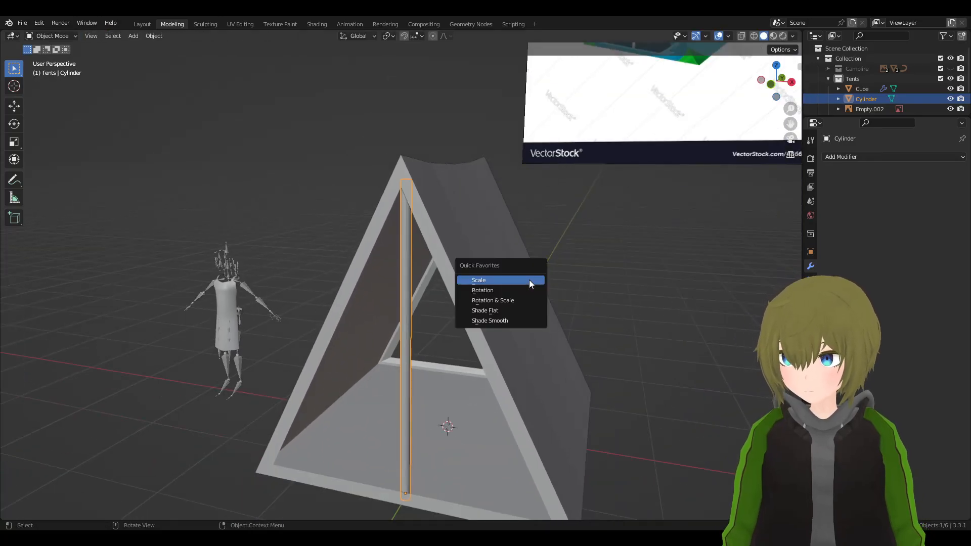
click(529, 280)
- Thin the whole pole mesh with Shrink/Fatten by about -0.04 m
key(Tab)
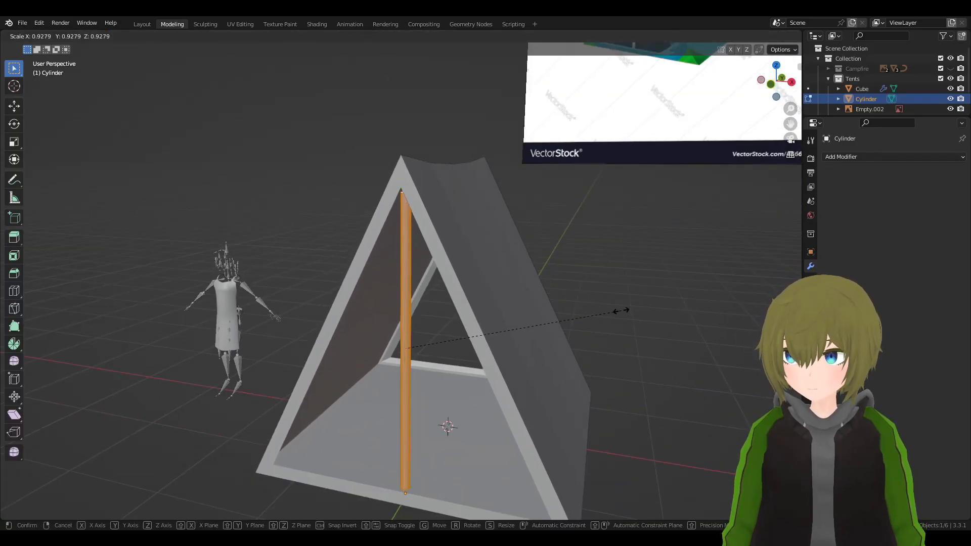
right_click(607, 310)
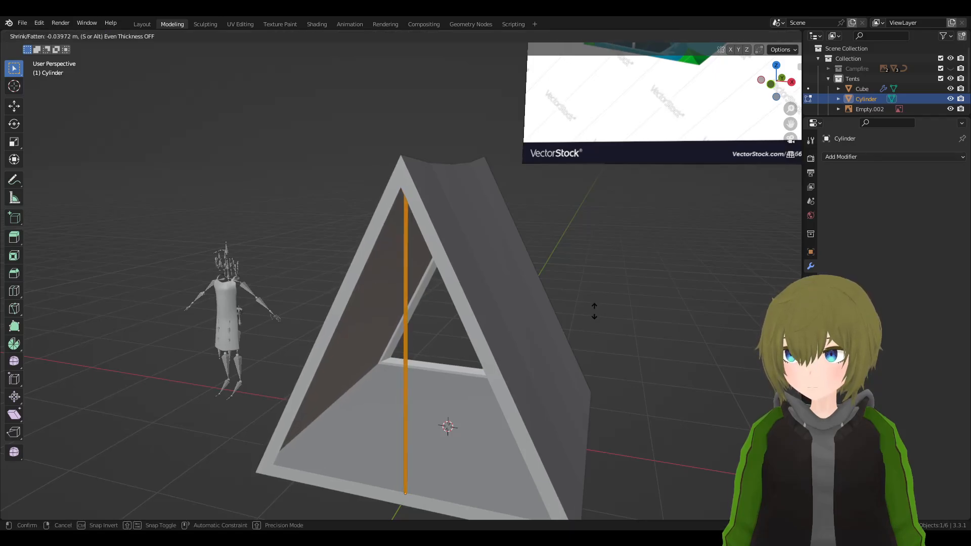
middle_drag(594, 311, 564, 368)
- Raise the thinned pole's top face about 0.20 m along Z towards the roof ridge
middle_drag(525, 227, 481, 233)
middle_drag(519, 137, 451, 234)
key(g)
key(z)
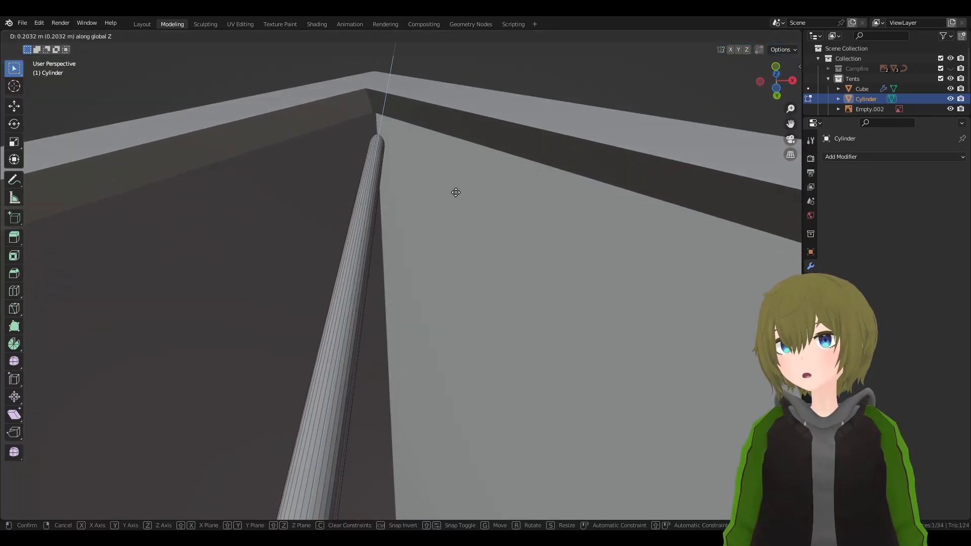
click(456, 192)
right_click(455, 192)
- Refine the height of the pole's top face along Z within the roof peak, and return to Object Mode
middle_drag(495, 153, 614, 287)
shift+middle_drag(620, 194, 623, 281)
key(g)
key(z)
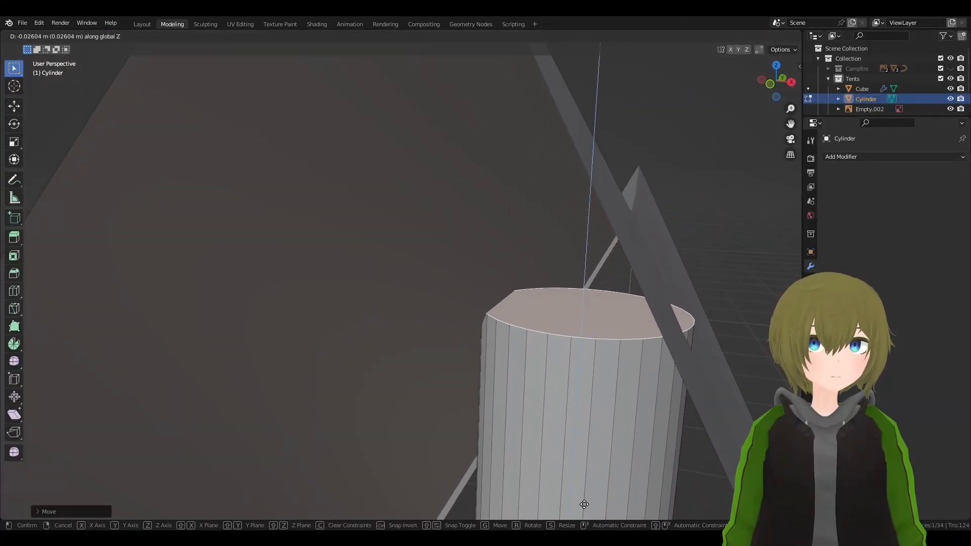
click(577, 67)
middle_drag(677, 122, 677, 117)
key(g)
key(z)
click(677, 144)
scroll(677, 152, down, 8)
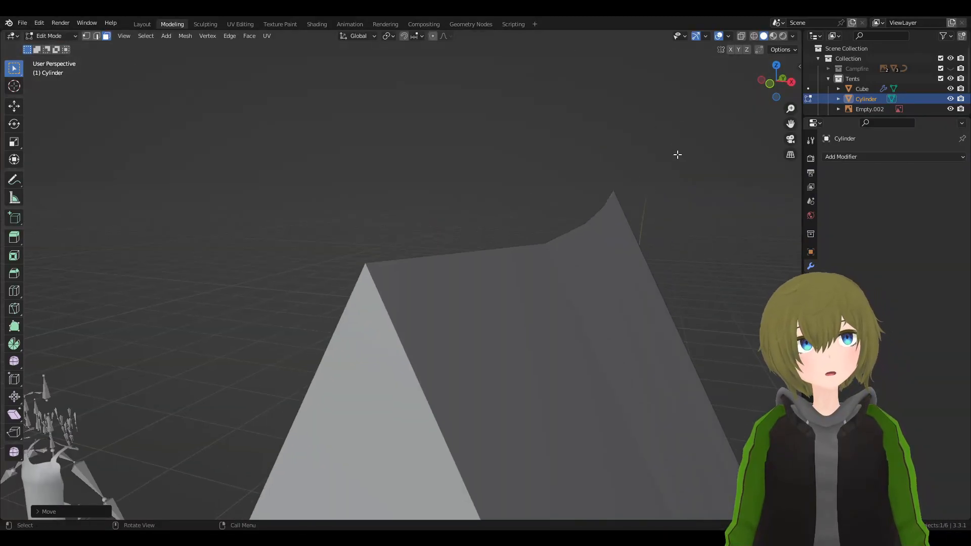
key(Tab)
click(685, 308)
- Thin the whole pole again with Shrink/Fatten by about -0.009 m, then return to Object Mode and deselect it
scroll(657, 334, down, 3)
shift+middle_drag(556, 354, 521, 190)
middle_drag(521, 190, 587, 202)
click(371, 271)
key(Tab)
key(a)
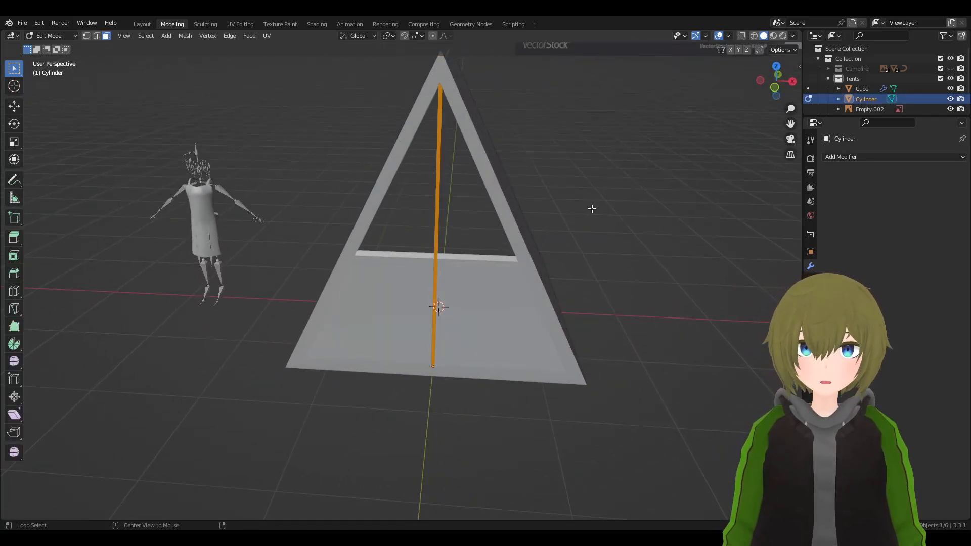
key(alt+s)
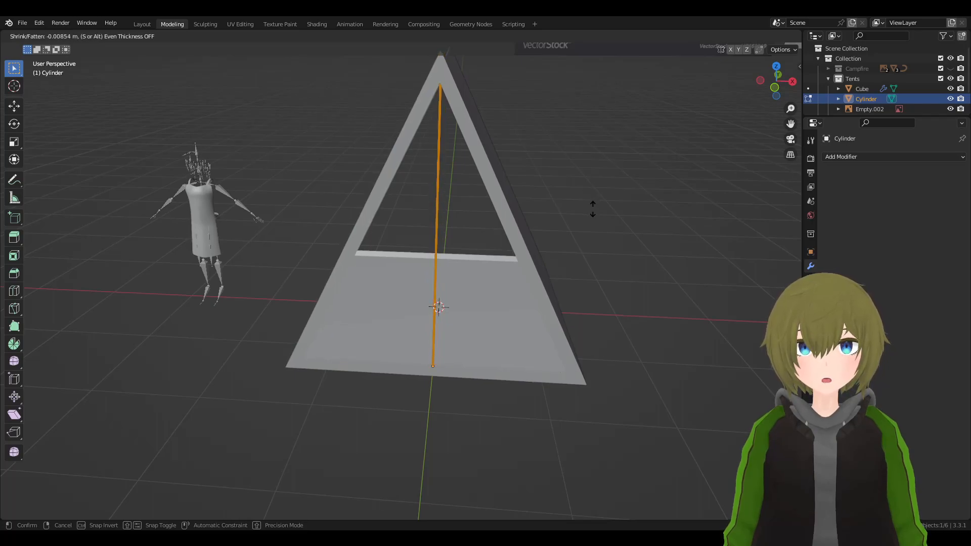
click(593, 208)
key(Tab)
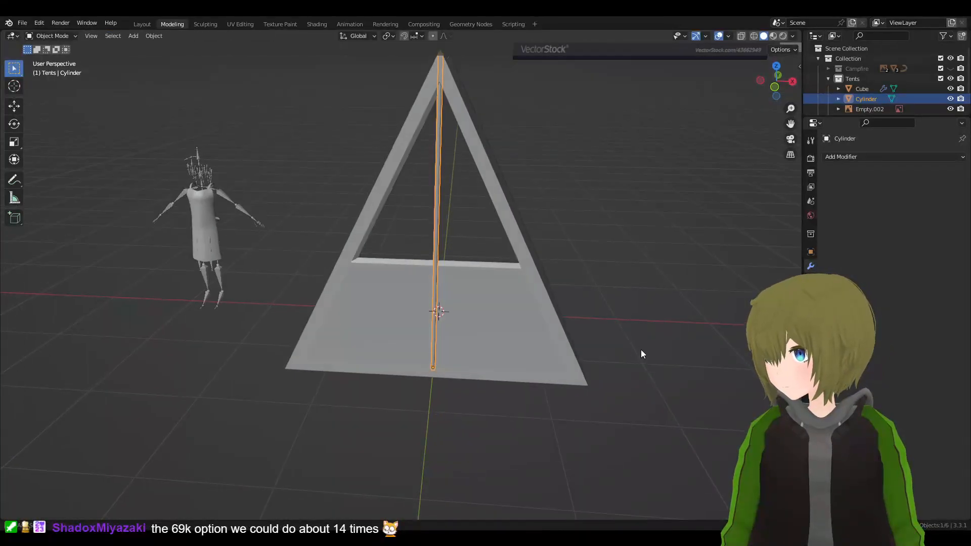
middle_drag(689, 407, 683, 369)
click(682, 365)
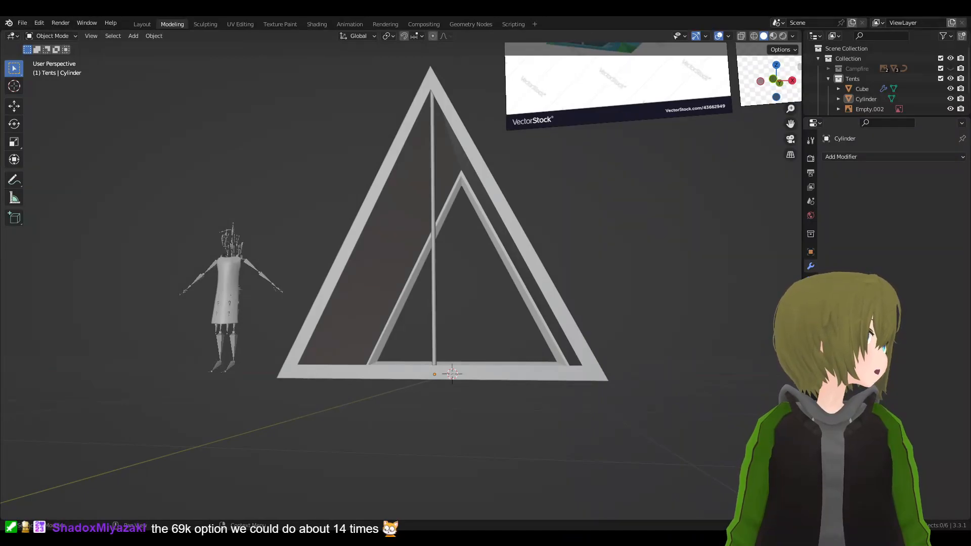
- Lower the pole's top face along Z so that it stays beneath the tent's ridge, and return to Object Mode
middle_drag(536, 273, 498, 274)
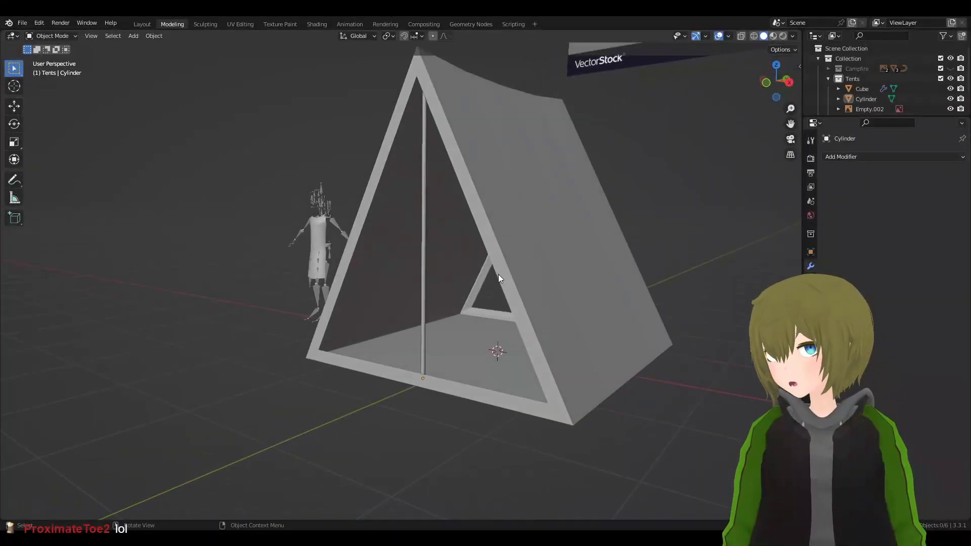
click(423, 260)
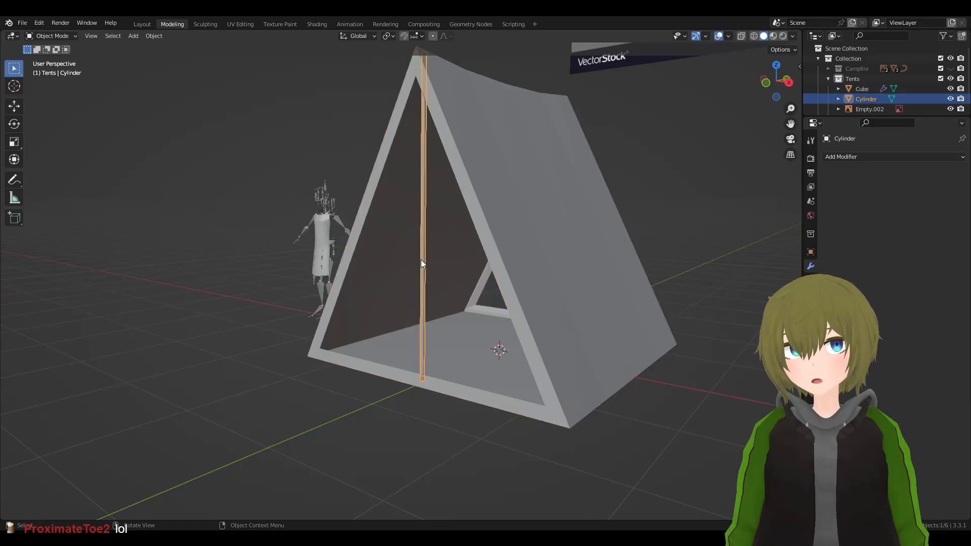
middle_drag(435, 262, 626, 347)
key(alt+a)
click(513, 270)
key(Tab)
key(Tab)
click(515, 268)
key(Tab)
key(g)
key(z)
click(529, 202)
key(g)
key(z)
click(511, 258)
key(Tab)
- Examine the pole's fit in the tent entrance from several angles against the blue tent reference
scroll(548, 150, down, 2)
shift+middle_drag(518, 294, 581, 215)
key(Tab)
scroll(540, 160, up, 2)
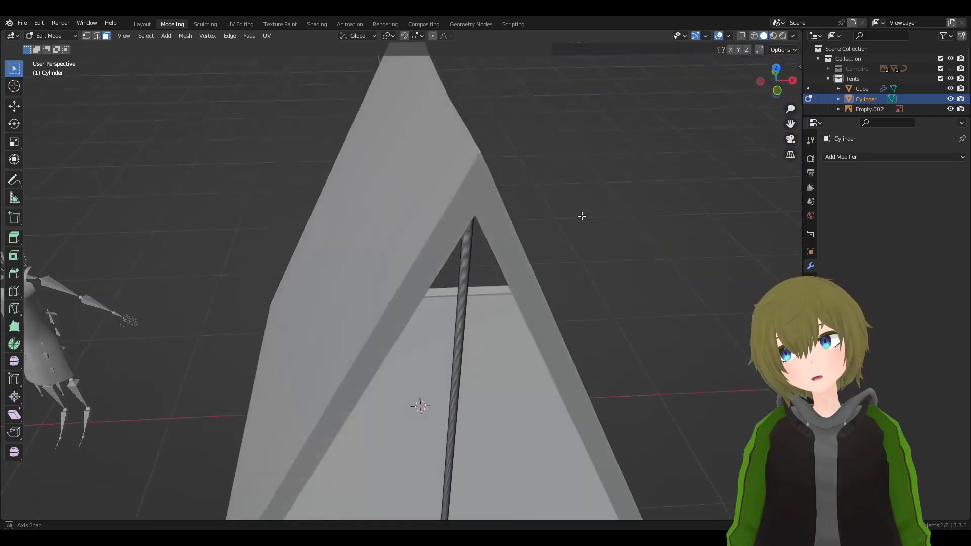
key(Tab)
scroll(617, 286, down, 4)
click(618, 286)
middle_drag(610, 340, 577, 278)
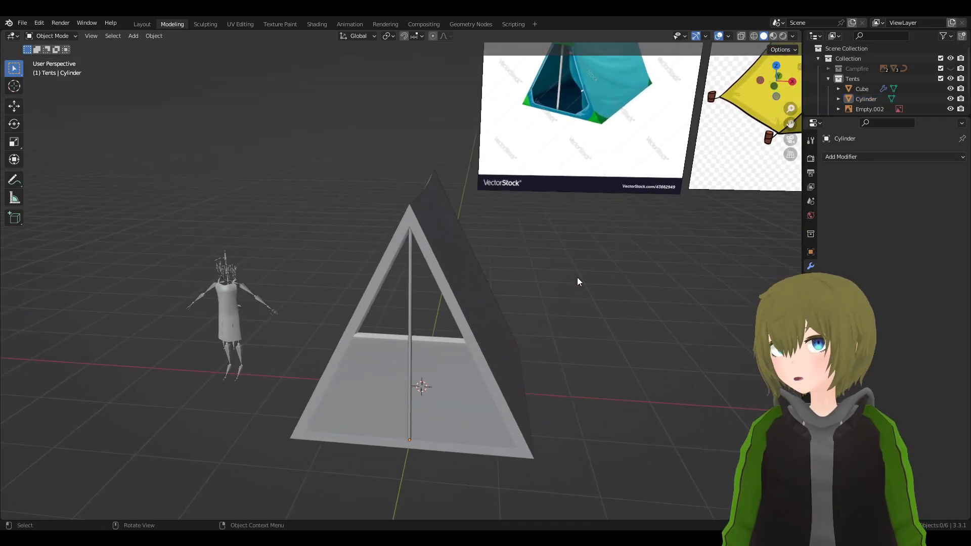
click(411, 326)
middle_drag(427, 325, 391, 338)
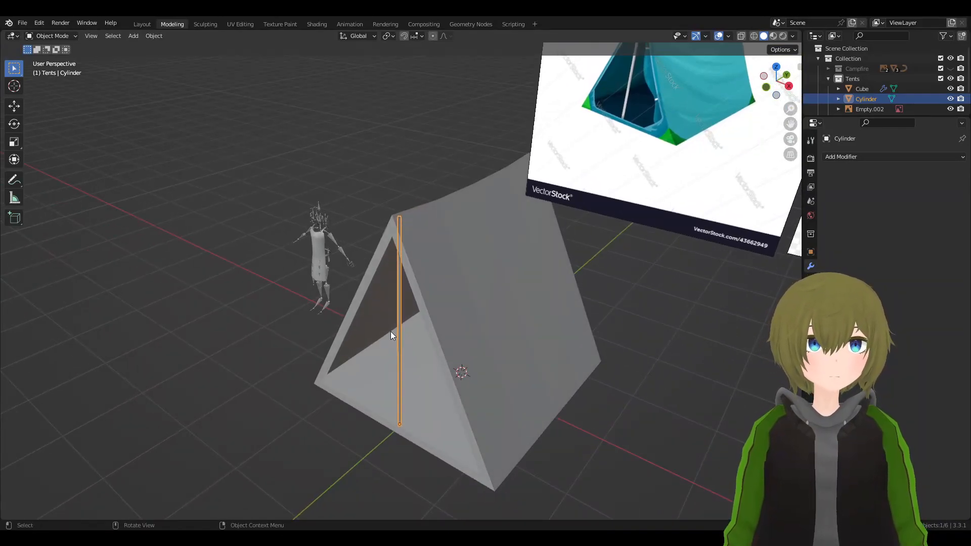
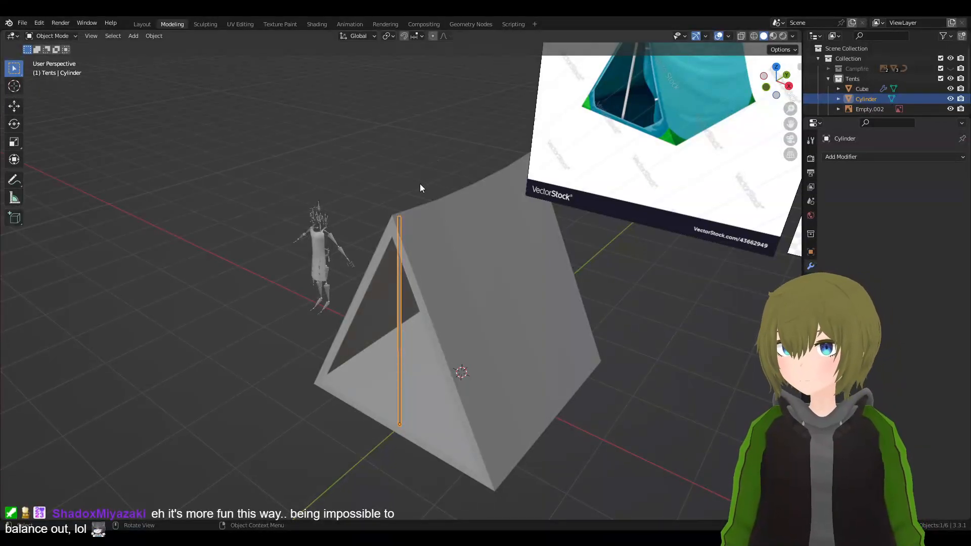
middle_drag(438, 199, 537, 277)
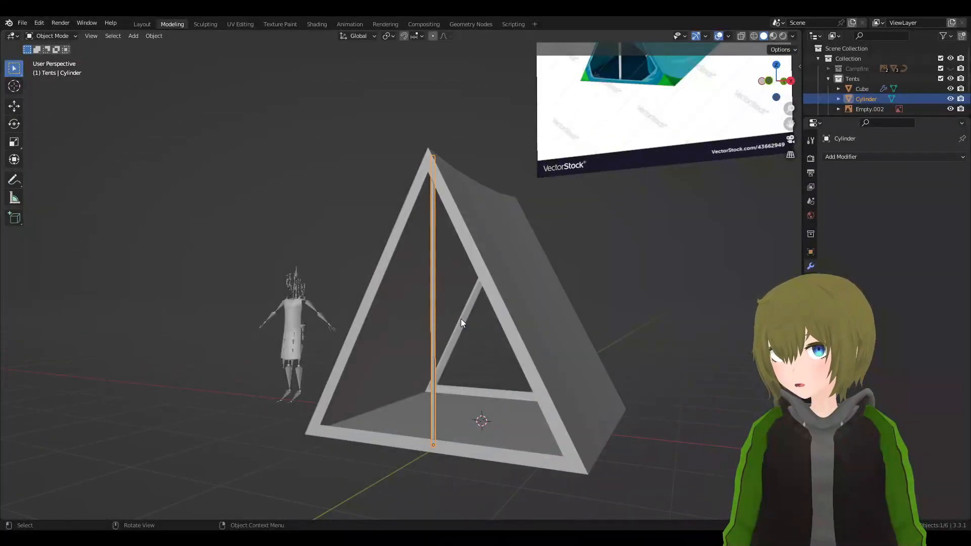
- Duplicate the tent's entrance pole in place
middle_drag(461, 319, 523, 367)
click(439, 273)
key(shift+d)
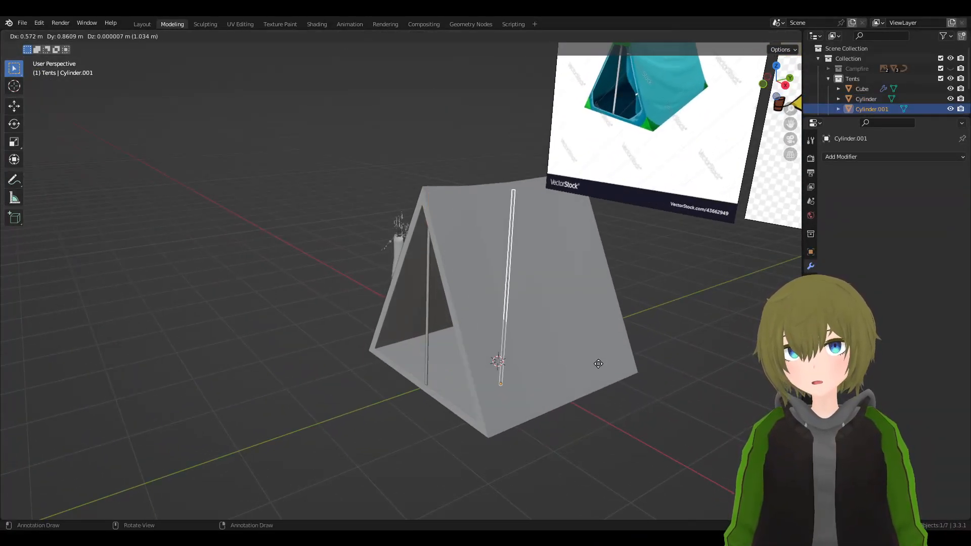
key(Escape)
- Try rotating the duplicated pole 90° about the Y and X axes, undoing each rotation
text(rxy90)
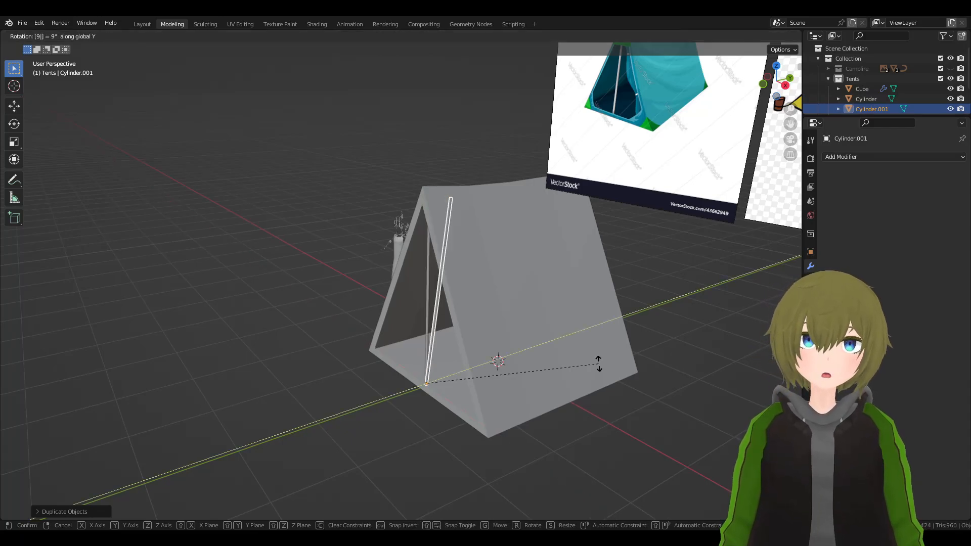
key(Return)
key(ctrl+z)
text(ry)
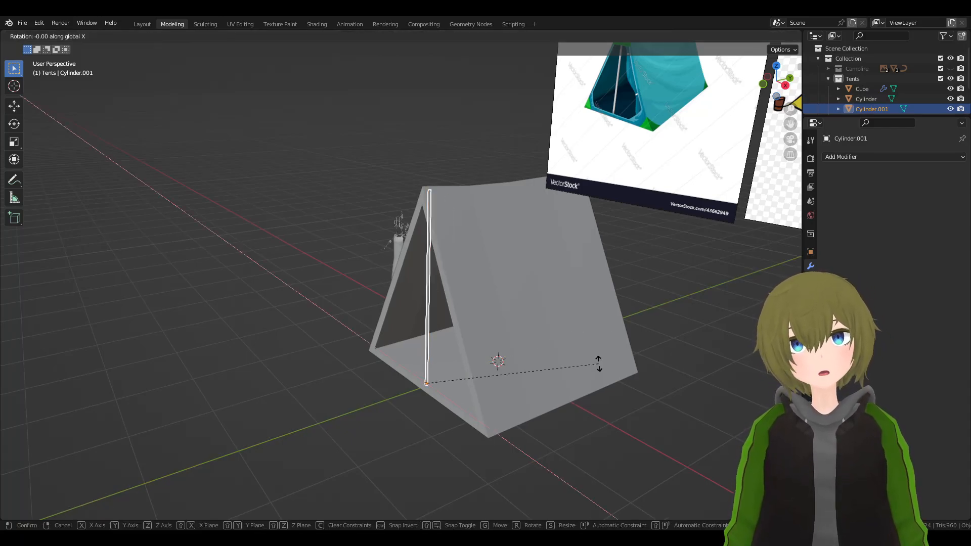
text(90)
key(Return)
key(ctrl+z)
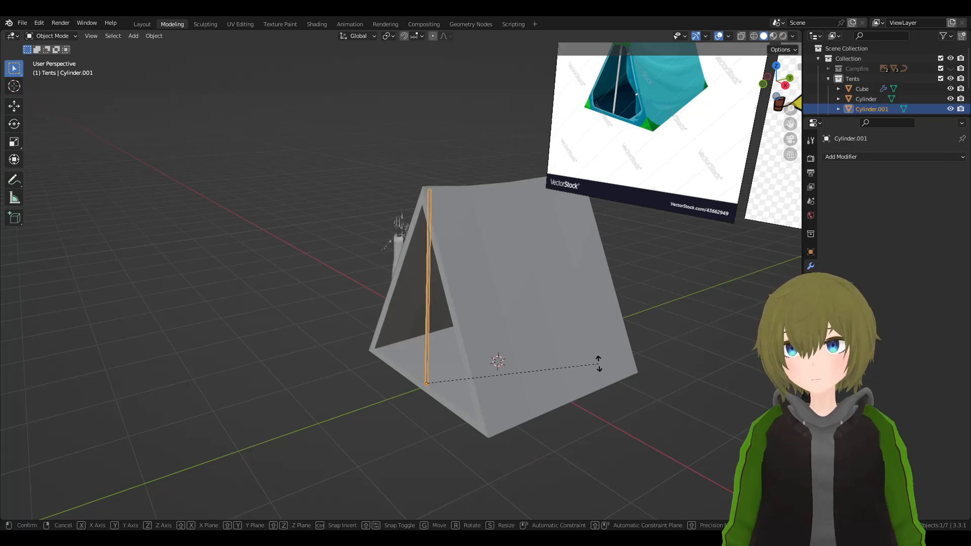
- Rotate the duplicated pole -90° about the global X axis so that it runs along the tent's length
text(rx8)
text(0)
key(BackSpace)
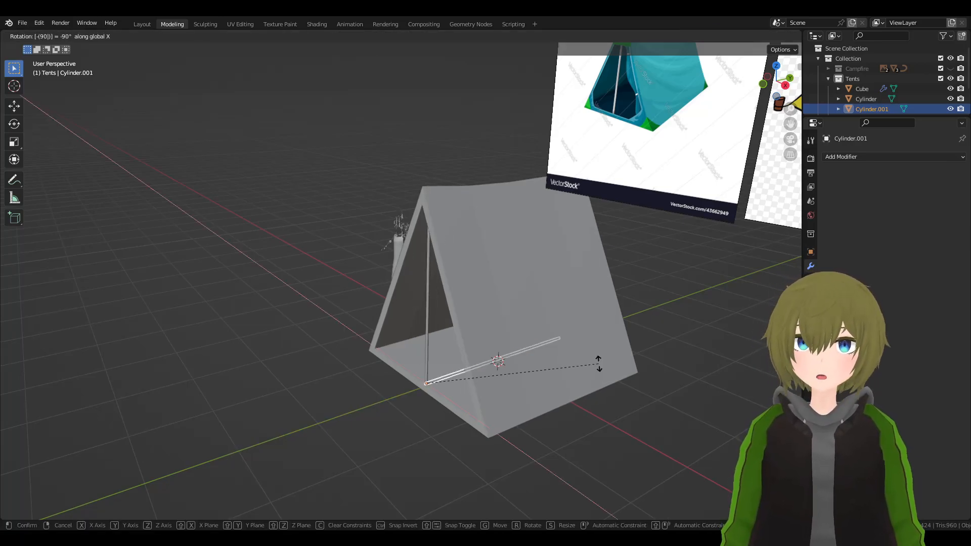
key(Return)
- Raise the horizontal pole along Z into the roof peak, near the top of the entrance pole
scroll(548, 342, up, 5)
middle_drag(547, 342, 466, 444)
key(g)
key(z)
click(527, 412)
- Shift the horizontal pole about -0.089 m along Y beyond the entrance pole, and lower it slightly along Z beneath the ridge
scroll(530, 244, up, 4)
shift+middle_drag(530, 244, 634, 310)
key(g)
key(z)
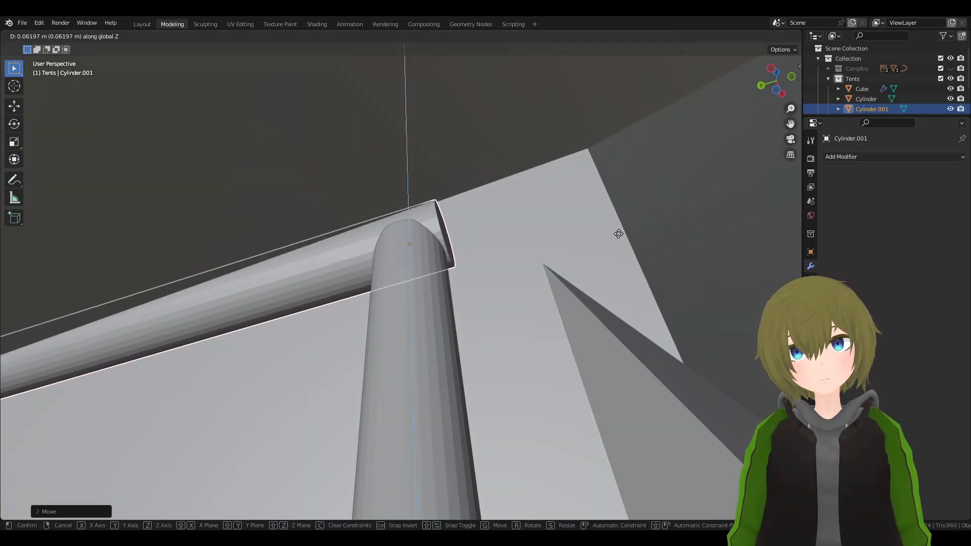
key(x)
key(y)
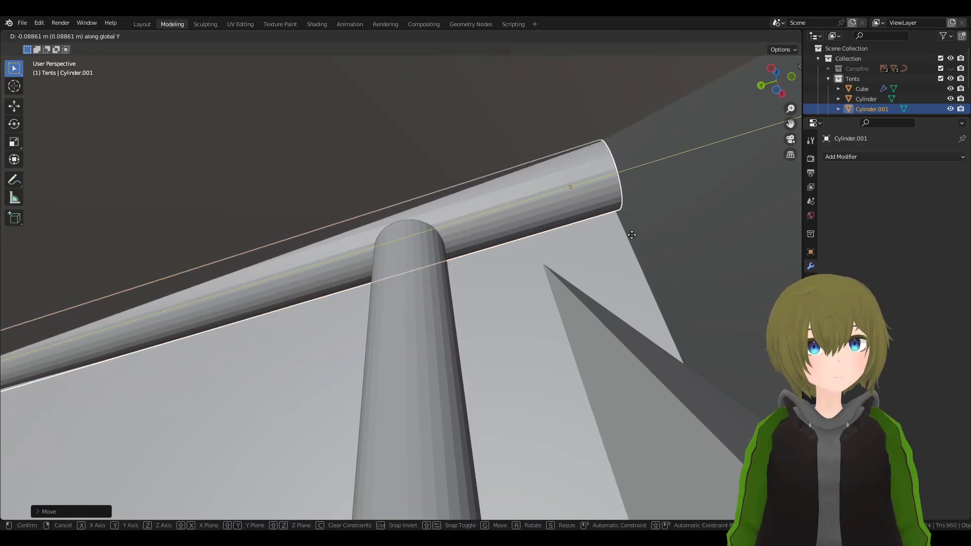
click(632, 235)
middle_drag(631, 235, 613, 242)
key(g)
key(z)
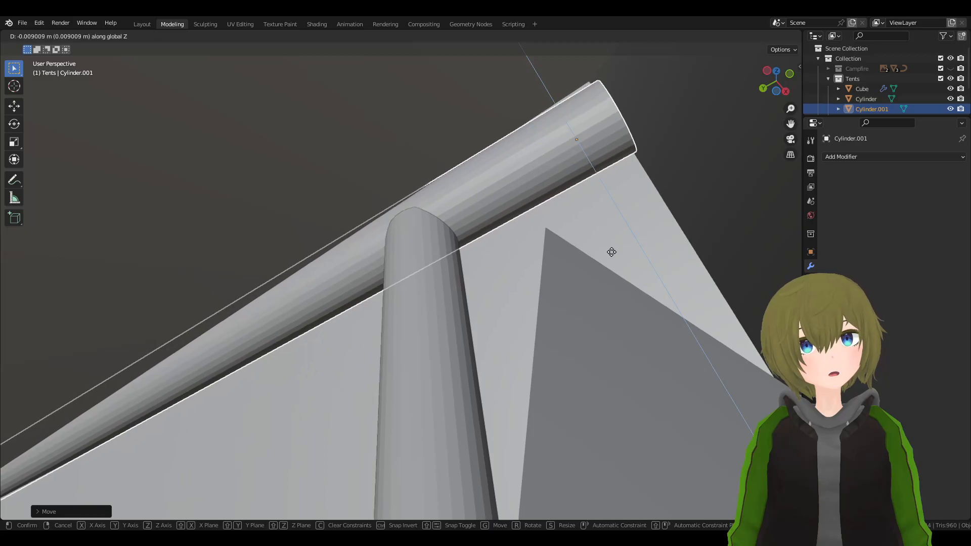
click(609, 274)
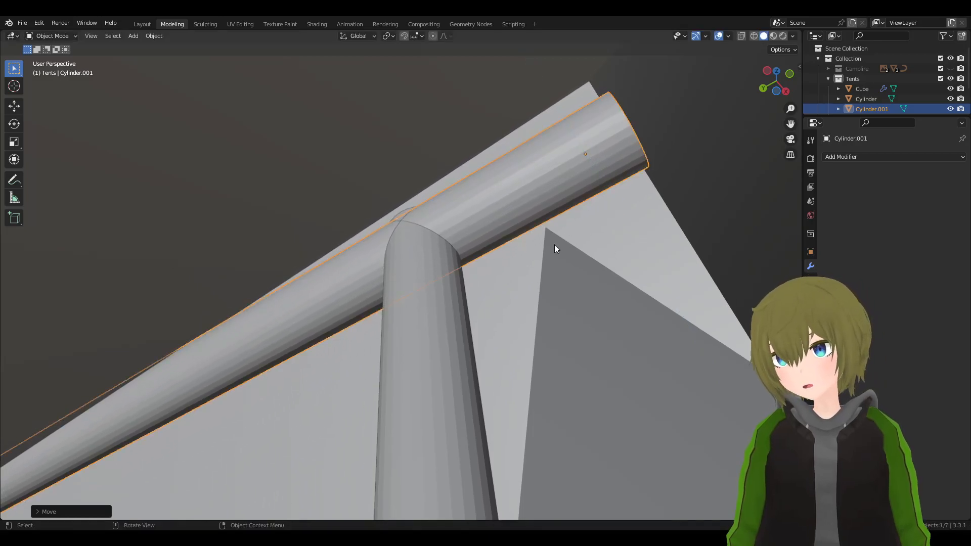
- Thicken the whole ridge pole with Shrink/Fatten by about 0.001 m and return to Object Mode
key(Tab)
key(a)
key(alt+s)
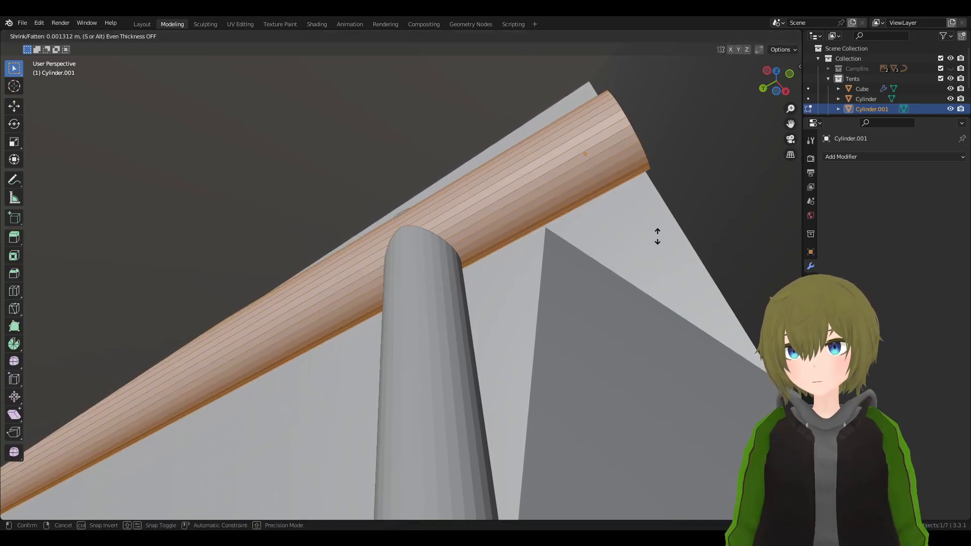
click(658, 237)
key(Tab)
- Move the ridge pole's far end face along Y to the tent's rear opening, fine-tune it by about 0.013 m, and return to Object Mode
middle_drag(601, 276, 603, 325)
key(Tab)
click(574, 145)
key(g)
key(y)
click(427, 303)
scroll(602, 325, up, 3)
middle_drag(527, 229, 521, 229)
key(g)
key(y)
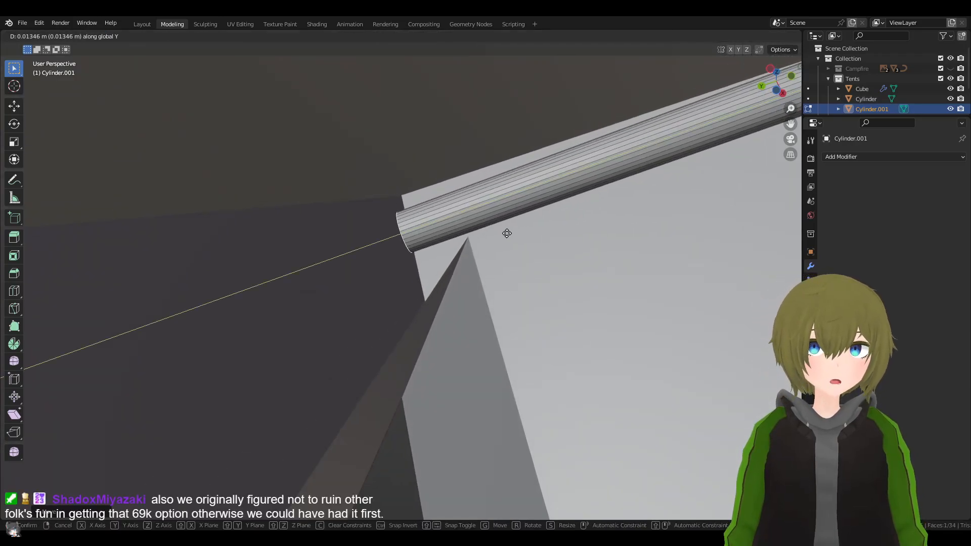
click(506, 234)
scroll(505, 238, down, 8)
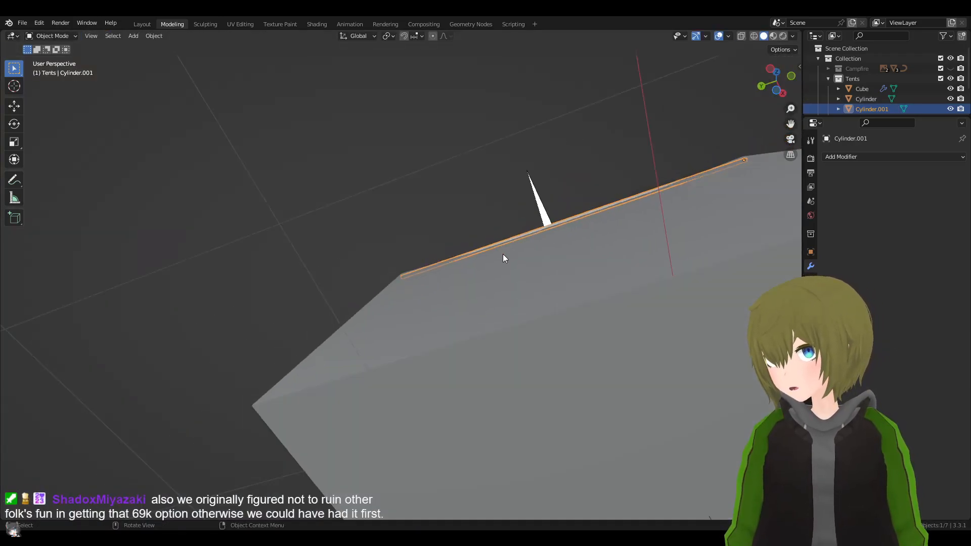
- Select the vertical entrance pole and set its origin to the 3D cursor
middle_drag(615, 307, 524, 352)
shift+middle_drag(524, 353, 574, 264)
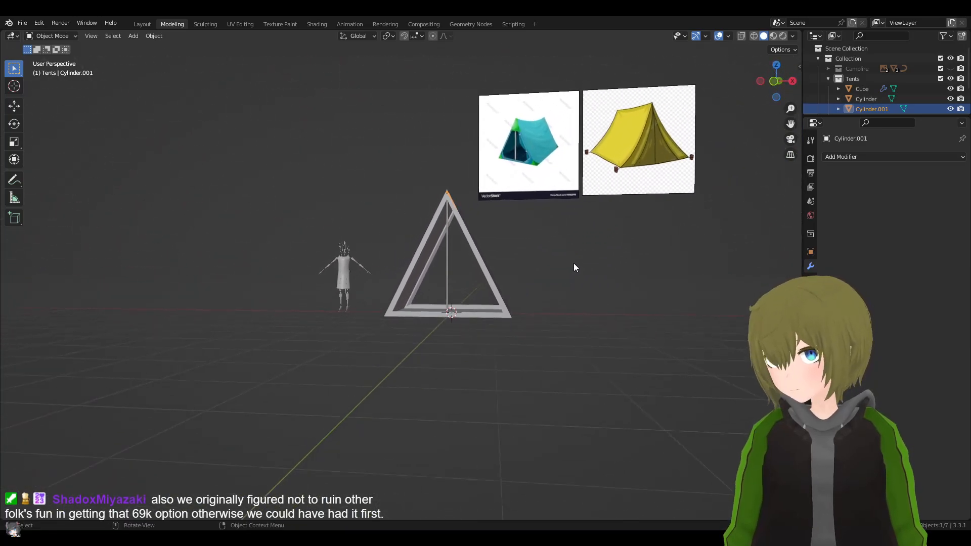
scroll(521, 271, up, 4)
click(494, 250)
middle_drag(494, 251, 479, 258)
scroll(485, 265, up, 2)
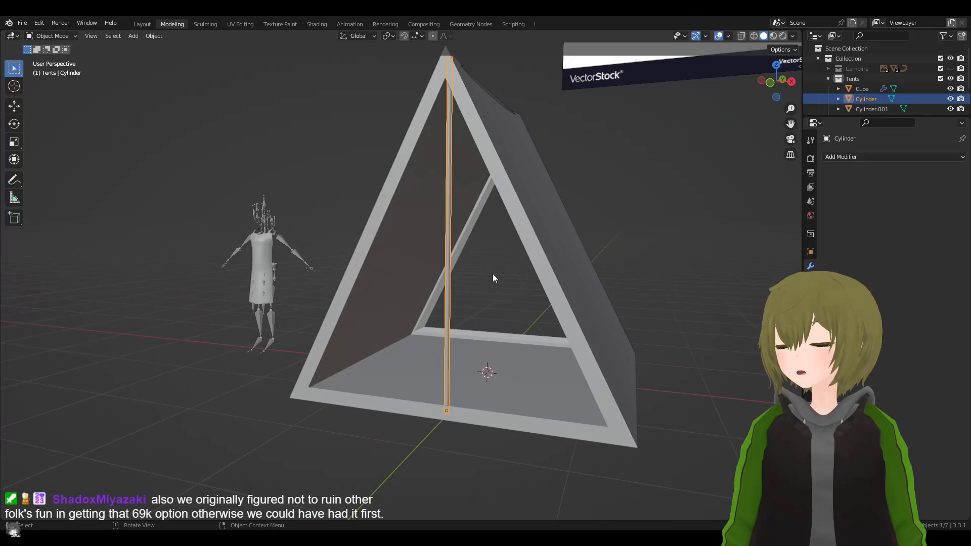
middle_drag(493, 275, 482, 299)
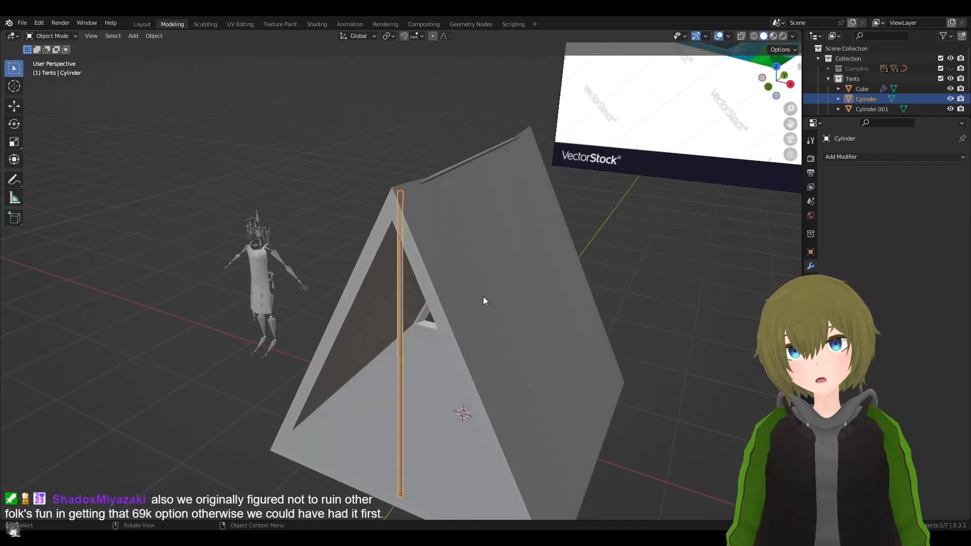
key(F3)
text(origin cu)
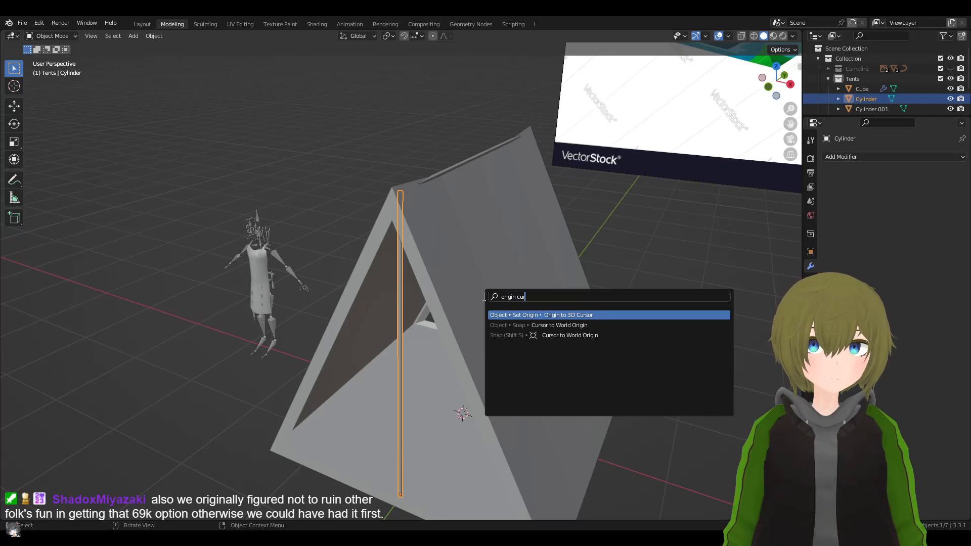
key(Return)
middle_drag(486, 297, 593, 247)
middle_drag(416, 305, 432, 287)
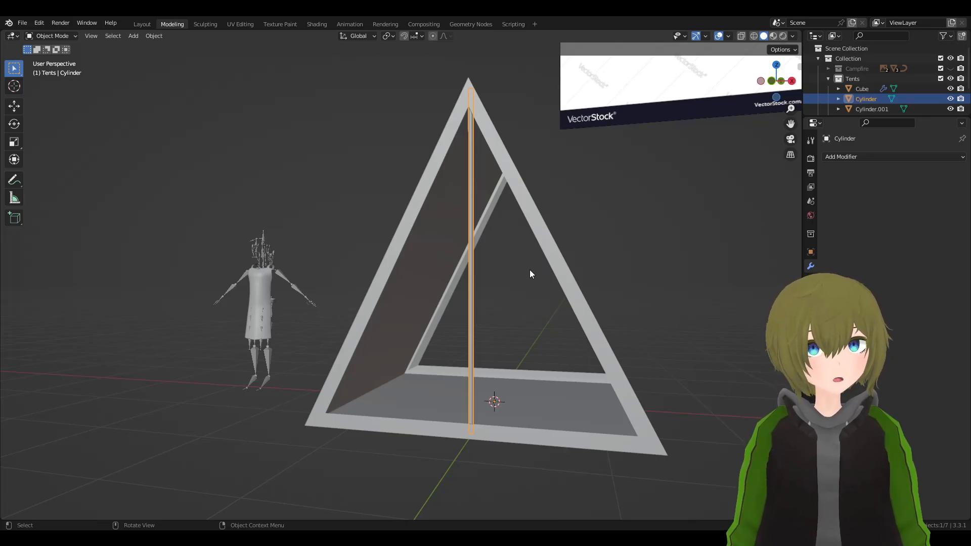
- Add a Mirror modifier to the entrance pole and mirror it across the Y axis only
middle_drag(523, 280, 535, 259)
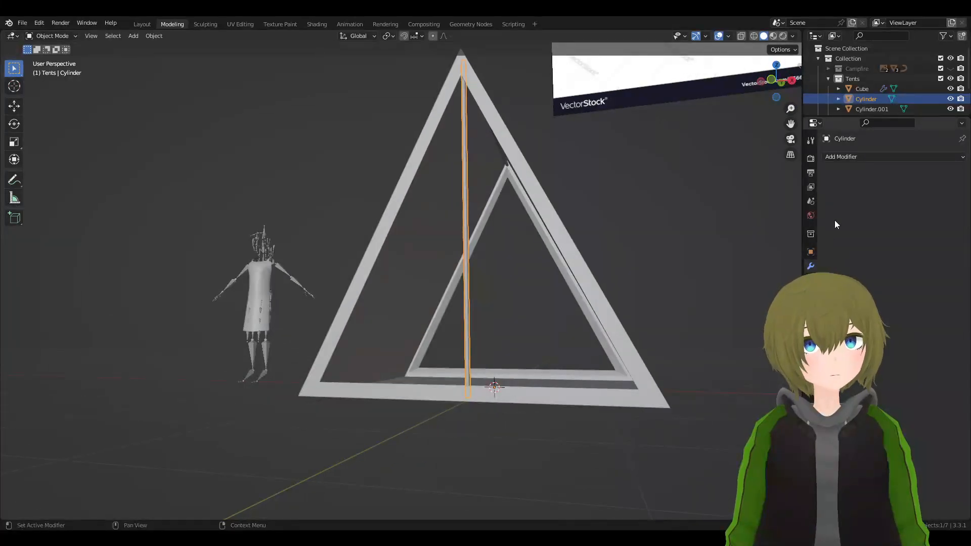
click(847, 158)
click(763, 276)
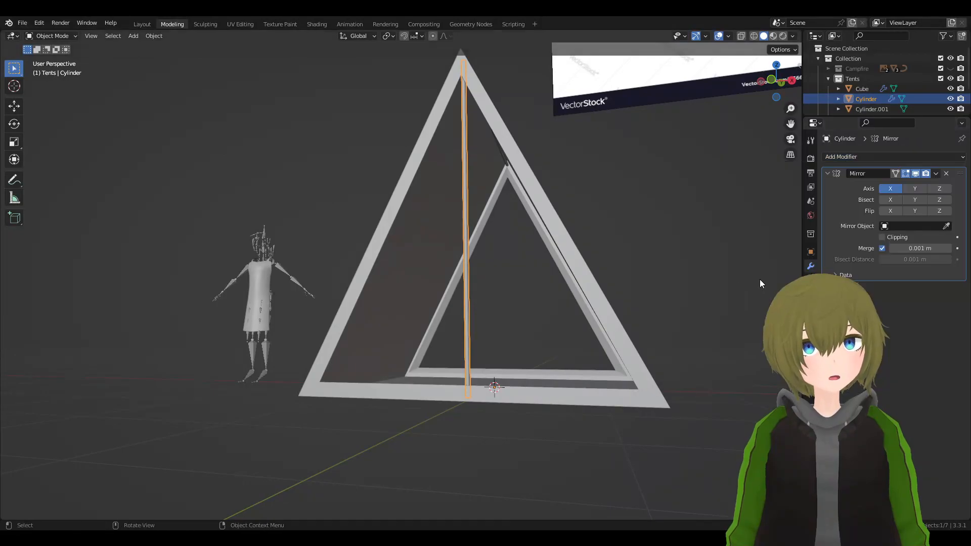
middle_drag(764, 282, 647, 284)
click(915, 188)
- Select the ridge pole, adjust its height along Z beneath the roof ridge, and deselect it
middle_drag(683, 243, 548, 262)
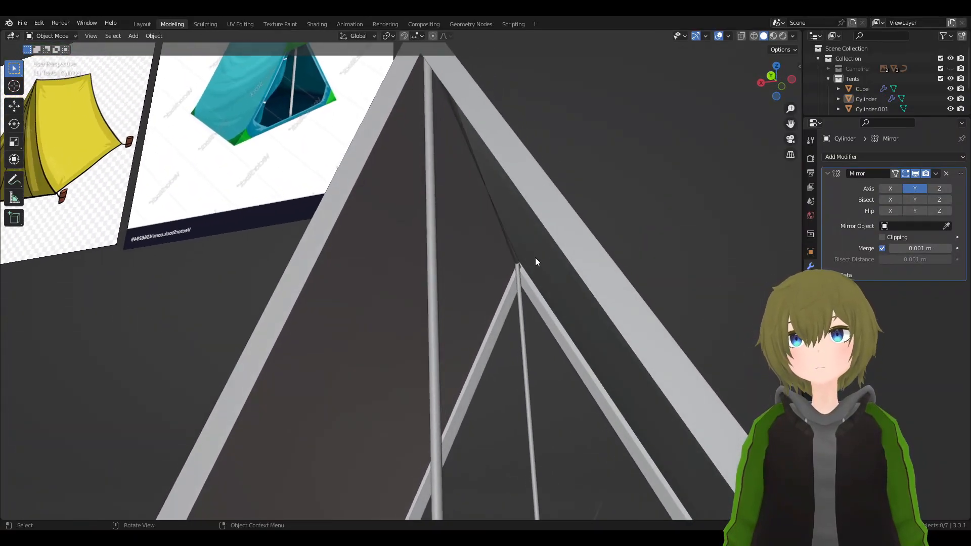
click(502, 233)
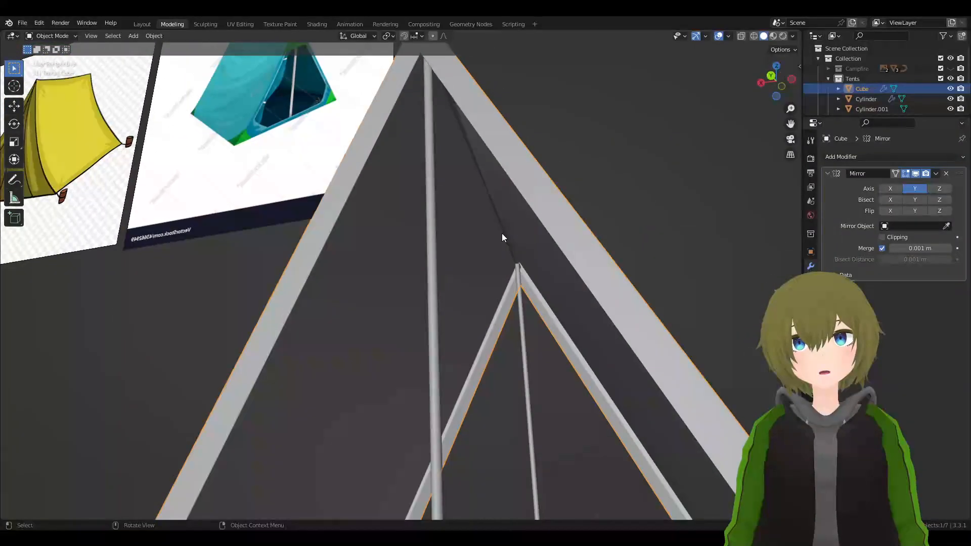
click(520, 259)
key(KP_Decimal)
scroll(619, 273, up, 8)
middle_drag(644, 222, 585, 313)
key(g)
key(z)
click(653, 308)
scroll(577, 308, down, 5)
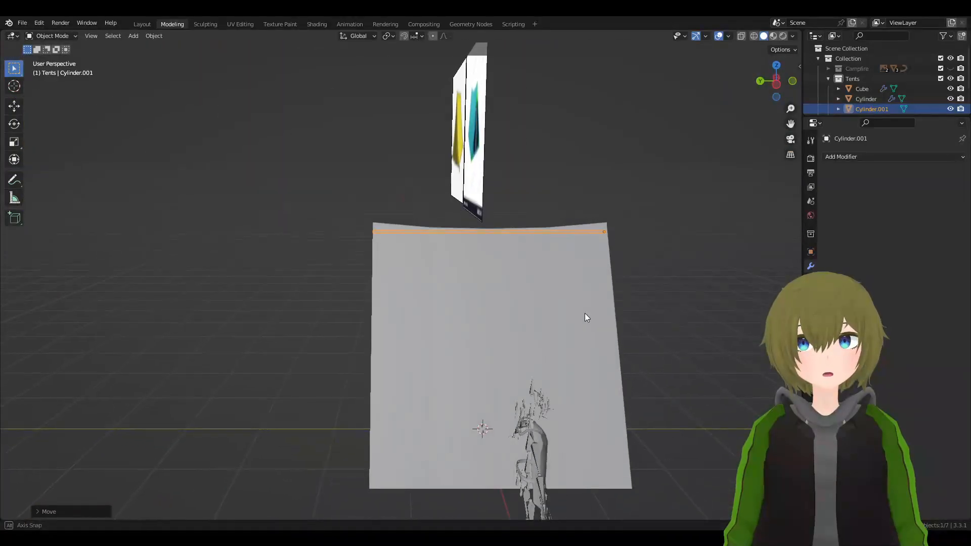
click(690, 300)
- Examine the pole joint at the roof peak and the bases of both vertical poles from each end of the tent
scroll(474, 297, up, 5)
middle_drag(474, 297, 527, 278)
middle_drag(563, 298, 574, 423)
scroll(579, 242, up, 2)
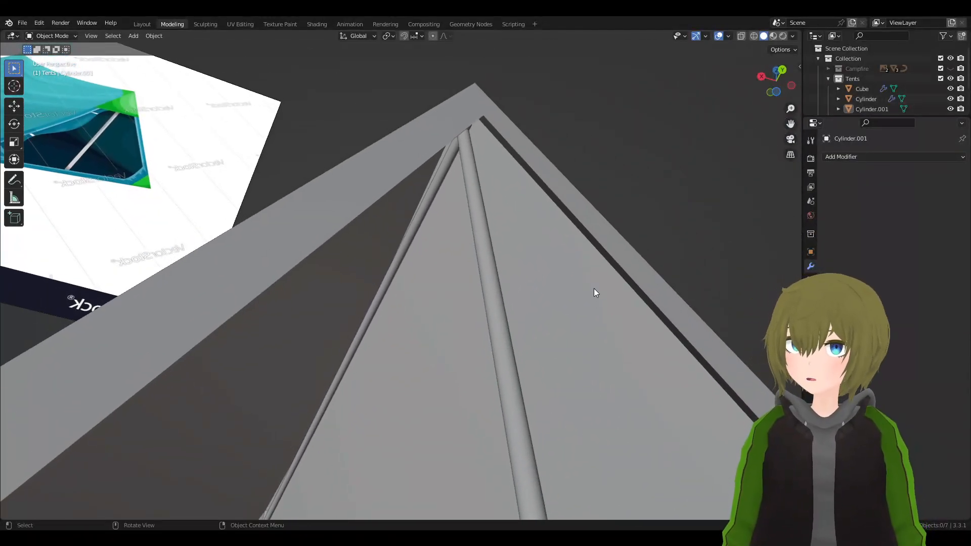
middle_drag(589, 295, 561, 235)
scroll(594, 274, down, 6)
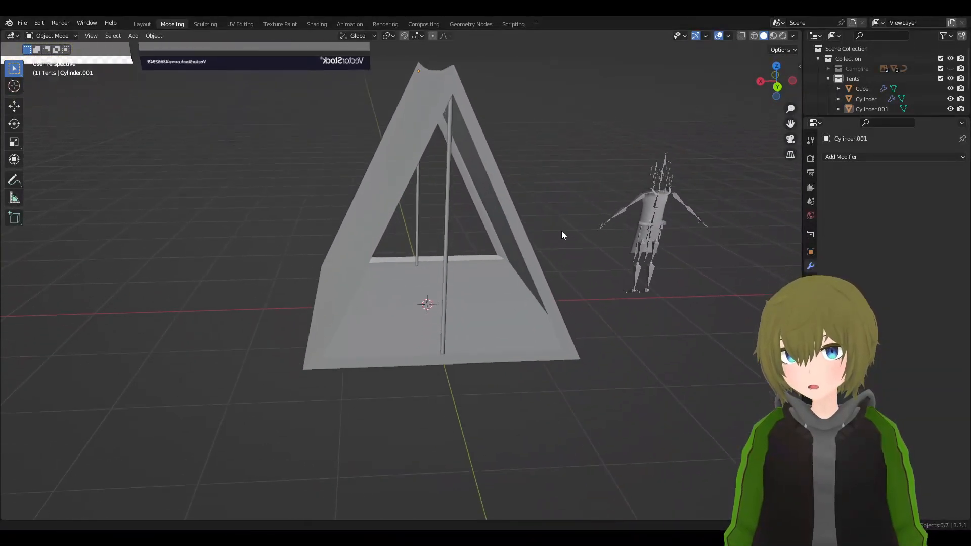
scroll(519, 318, up, 6)
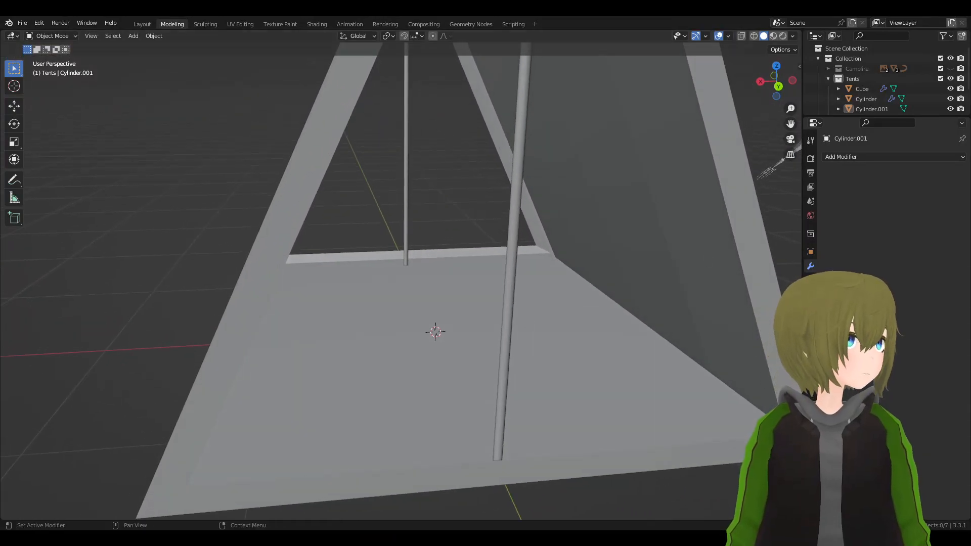
scroll(495, 243, down, 8)
scroll(369, 201, up, 5)
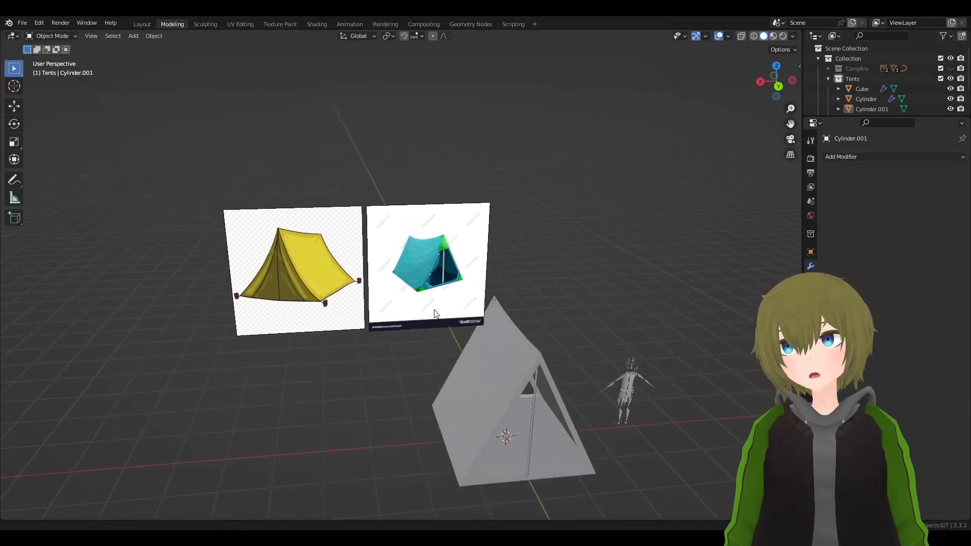
scroll(536, 325, up, 4)
middle_drag(583, 339, 552, 299)
scroll(523, 310, down, 1)
shift+middle_drag(391, 275, 534, 269)
scroll(536, 268, down, 5)
shift+middle_drag(450, 339, 529, 163)
scroll(532, 192, up, 5)
middle_drag(535, 210, 513, 245)
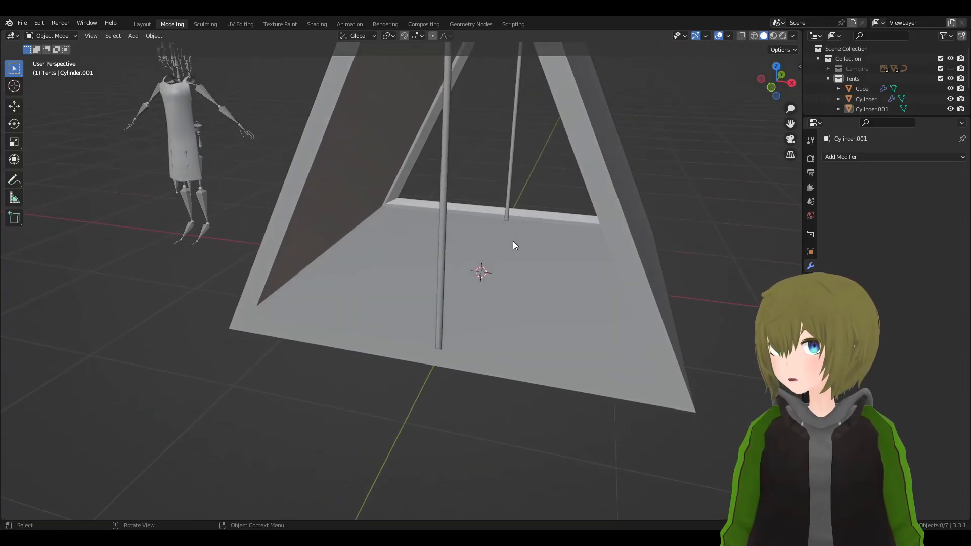
- Compare the tent's mirrored poles and roof shape with the blue tent reference from several angles
click(445, 175)
scroll(445, 175, down, 3)
shift+middle_drag(488, 139, 372, 339)
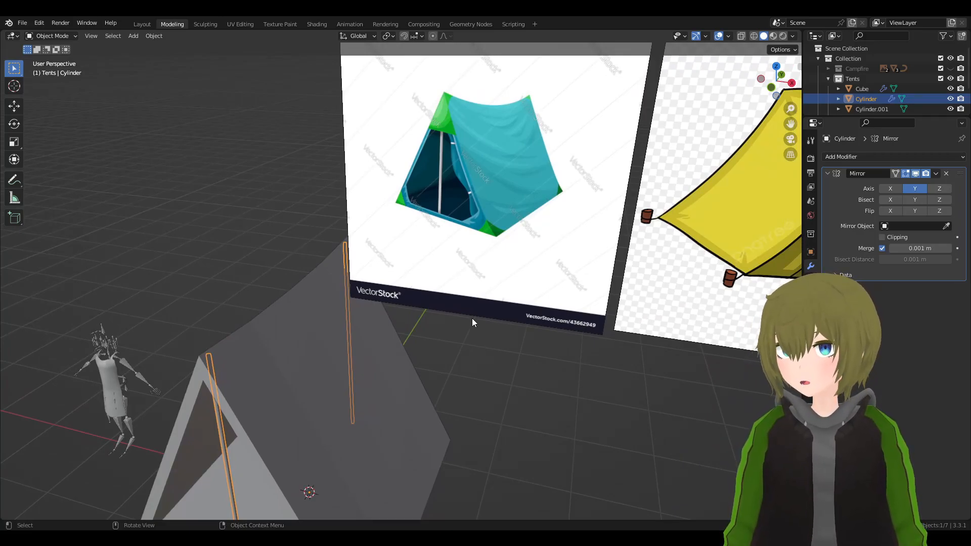
middle_drag(516, 321, 555, 309)
click(565, 326)
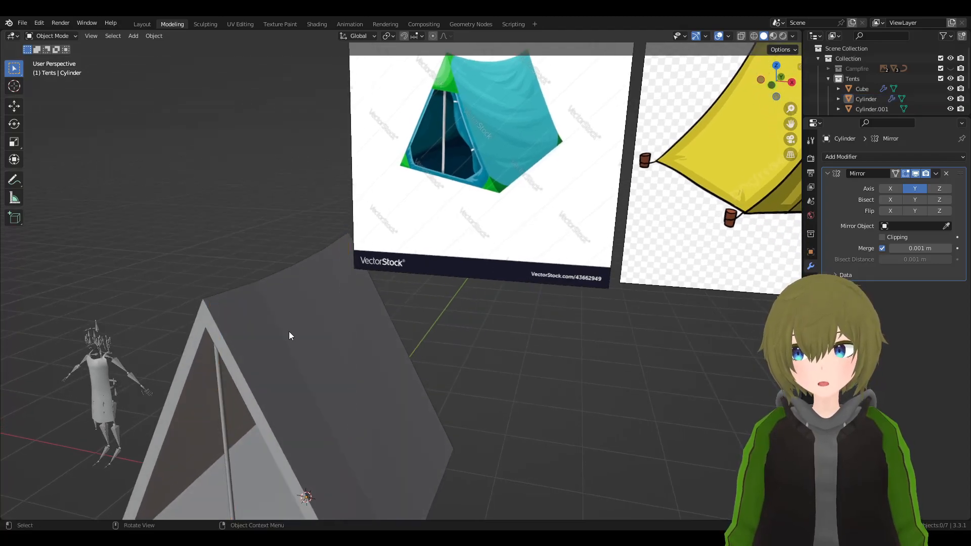
click(218, 366)
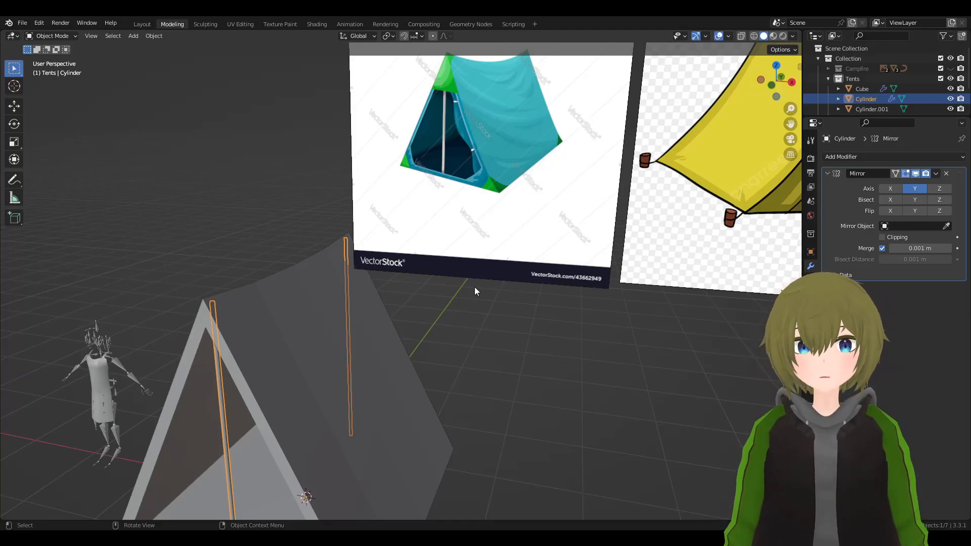
shift+middle_drag(356, 216, 563, 295)
shift+middle_drag(722, 332, 437, 268)
scroll(578, 262, up, 5)
click(441, 172)
shift+middle_drag(441, 172, 502, 280)
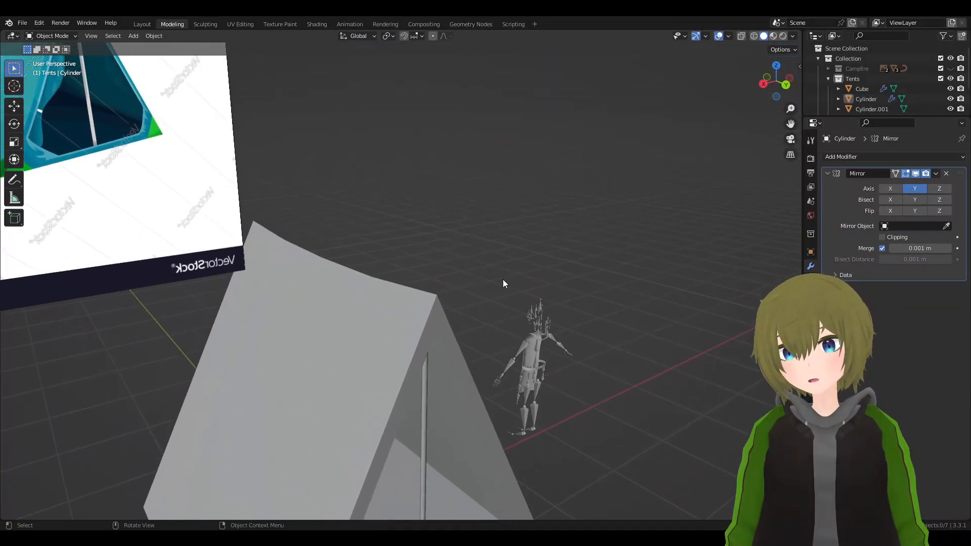
scroll(503, 279, up, 3)
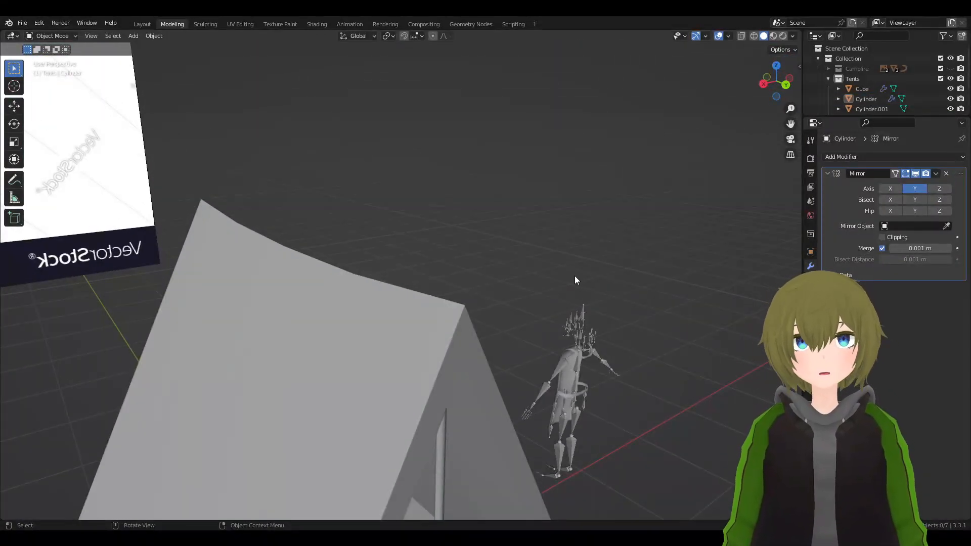
middle_drag(599, 282, 455, 405)
middle_drag(316, 394, 545, 393)
shift+middle_drag(340, 449, 464, 349)
click(463, 338)
click(603, 375)
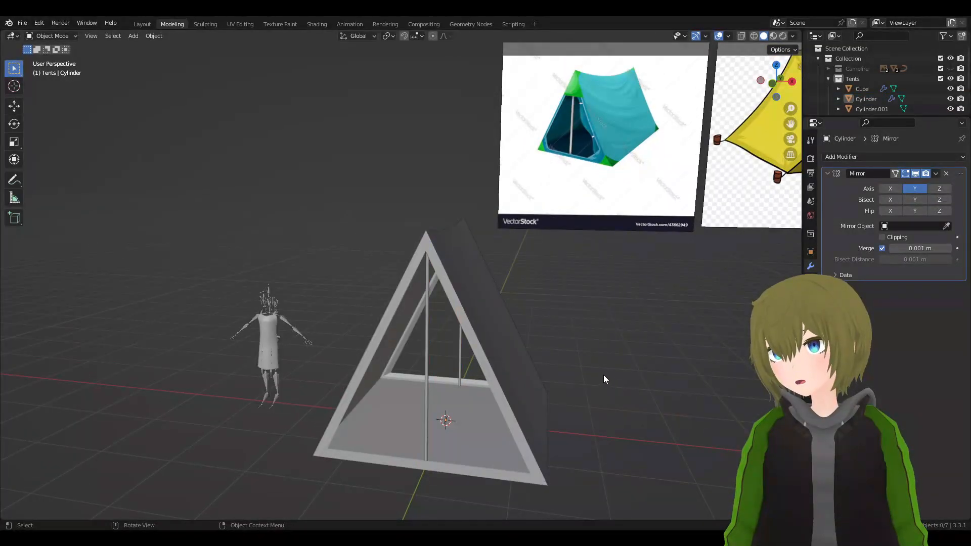
- Study the green peak panel and corner patches on the blue tent reference up close
scroll(578, 289, up, 10)
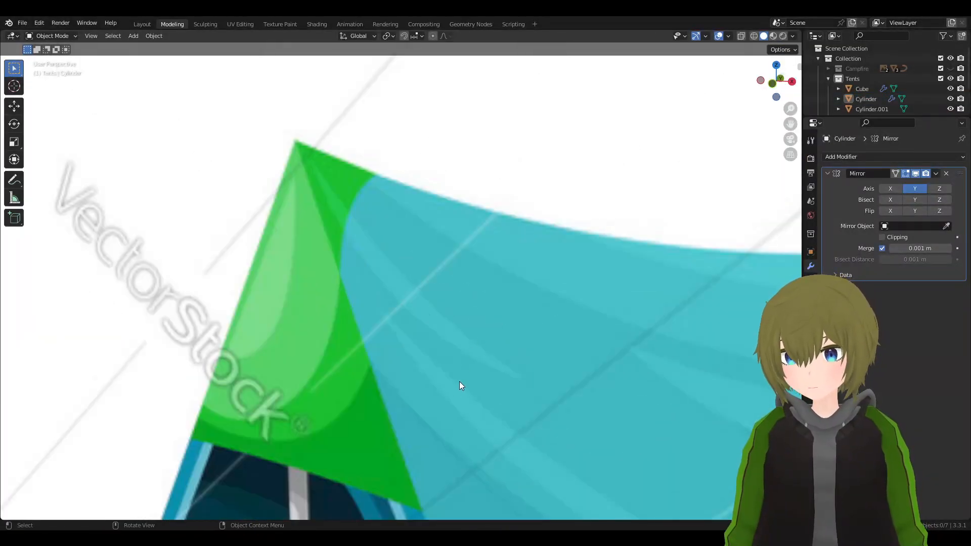
scroll(459, 386, down, 8)
middle_drag(470, 378, 517, 296)
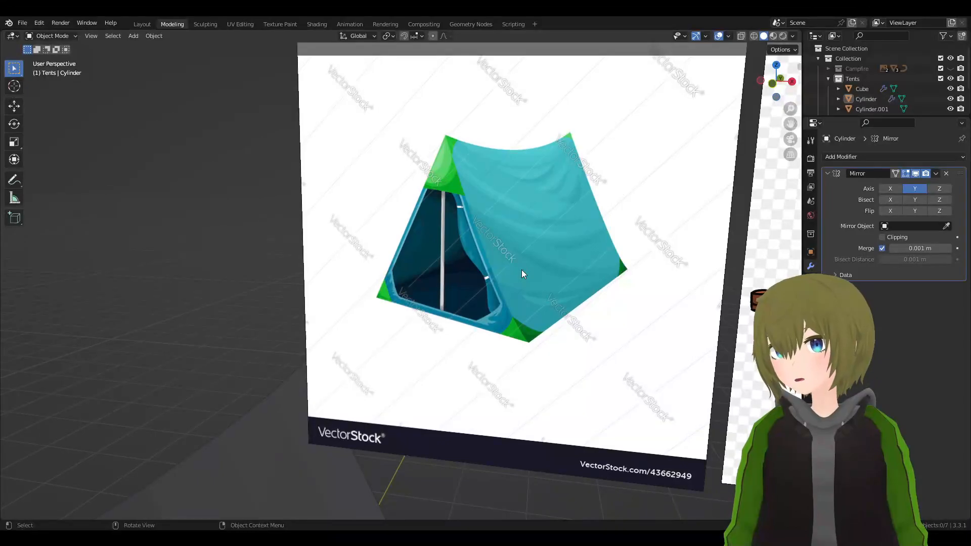
- Compare the modelled tent with the blue and yellow tent references
scroll(525, 262, down, 4)
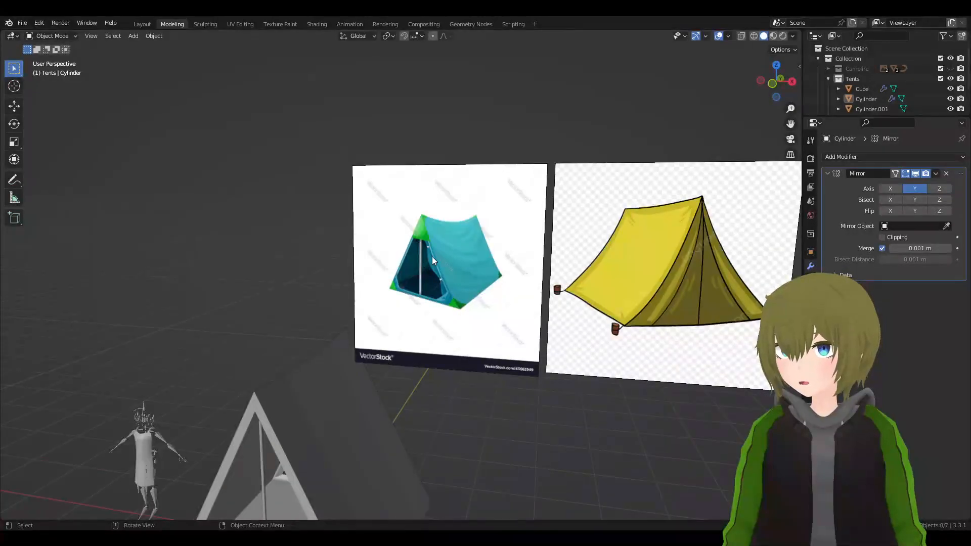
scroll(435, 266, up, 5)
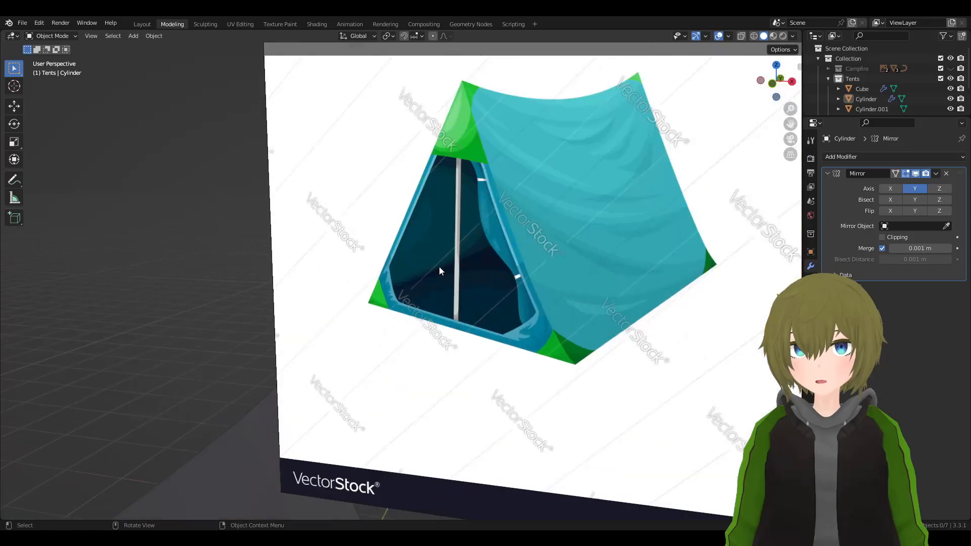
scroll(480, 295, down, 5)
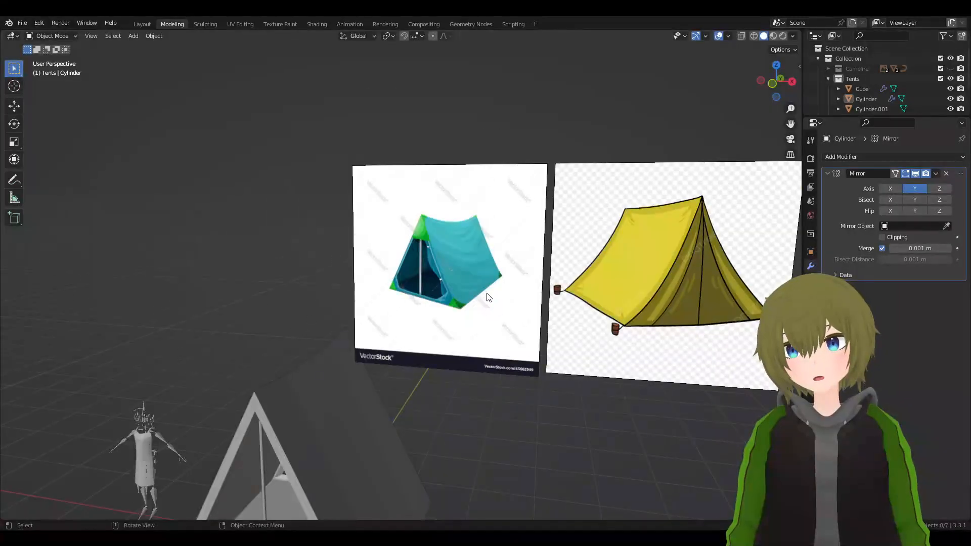
shift+middle_drag(506, 372, 546, 165)
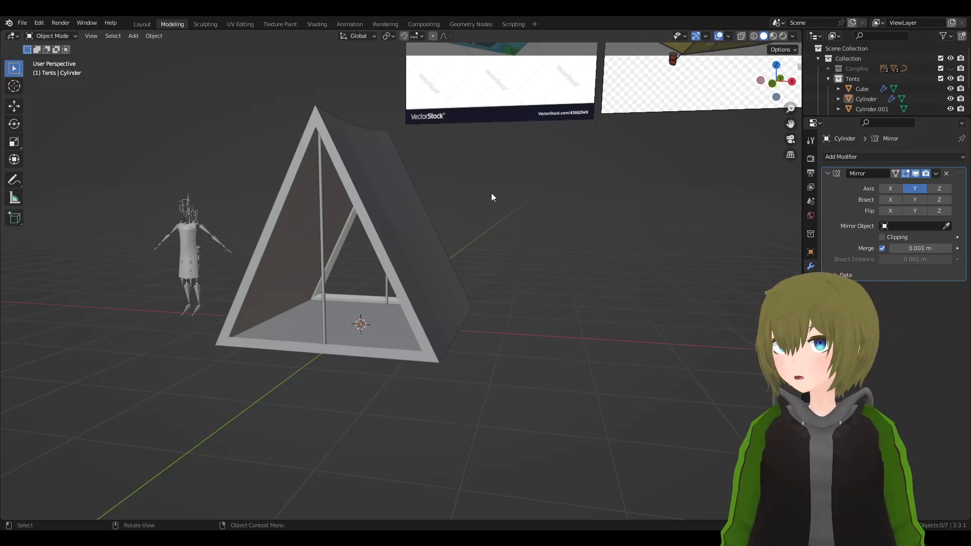
shift+middle_drag(511, 184, 506, 257)
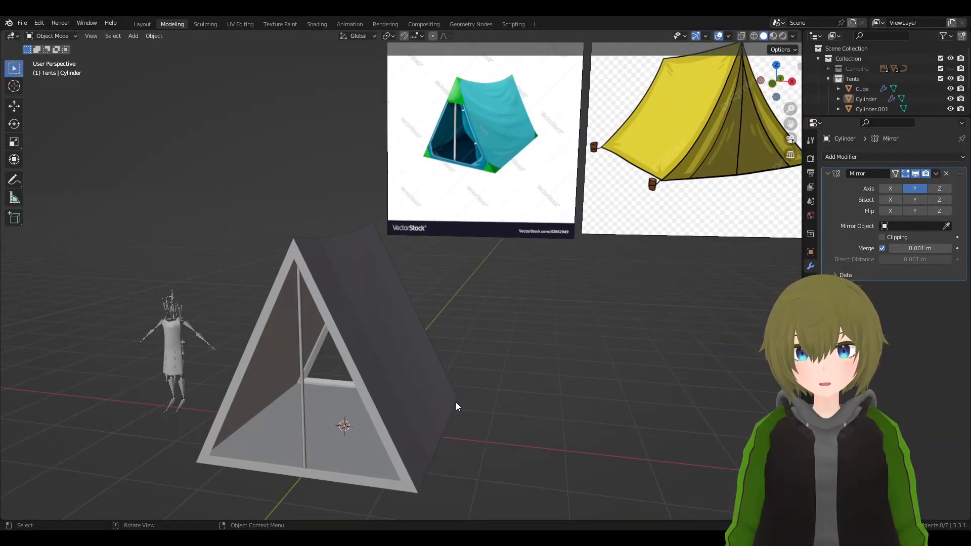
- Add a horizontal loop cut at mid-height across the sloping walls on both sides of the tent body
shift+middle_drag(456, 395, 504, 312)
click(441, 323)
mouse_move(441, 323)
middle_down()
mouse_move(461, 311)
mouse_move(433, 332)
middle_up()
key(Tab)
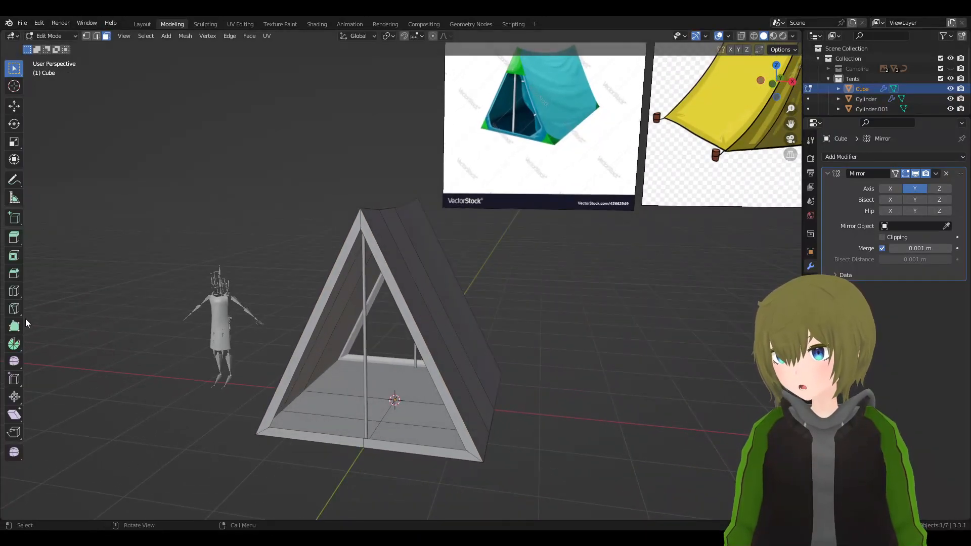
click(15, 291)
click(460, 332)
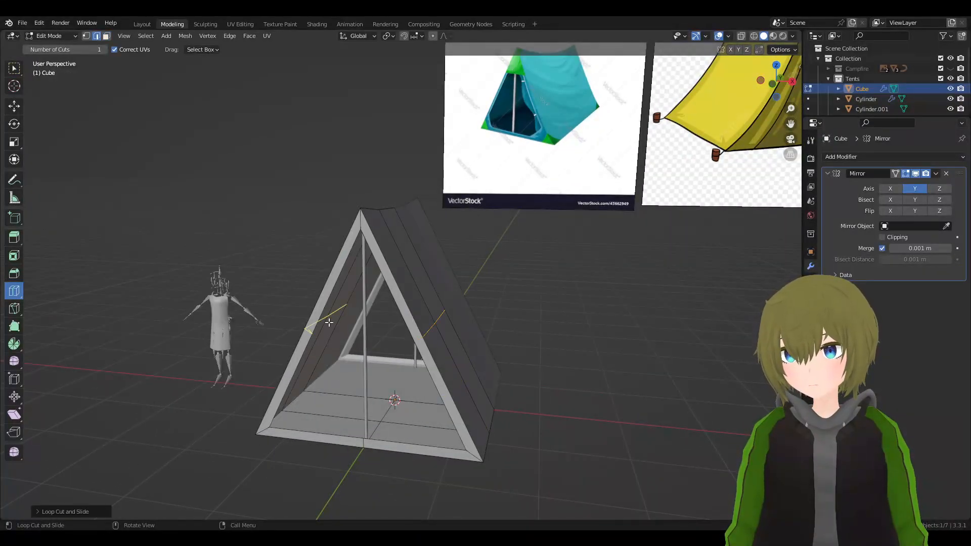
click(12, 71)
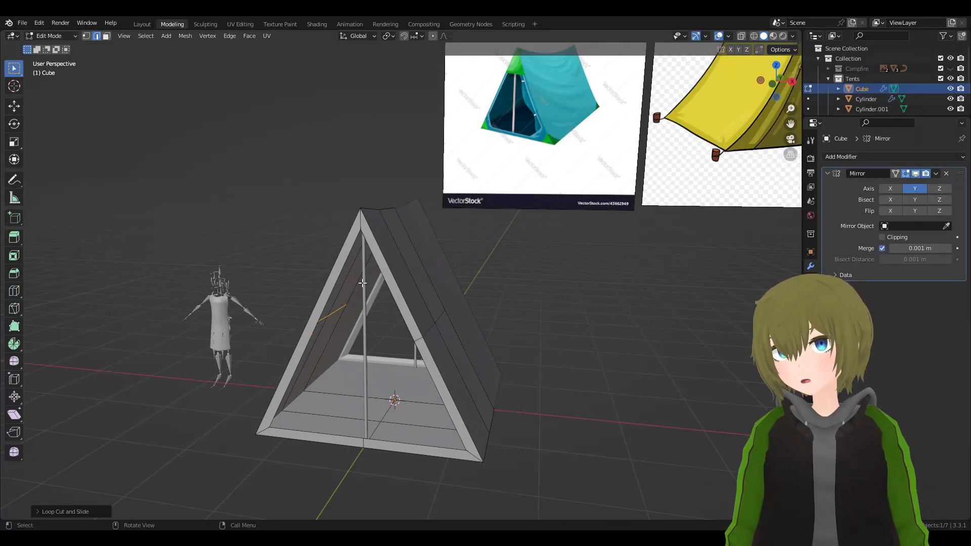
- Try to scale the new mid-height wall edges along X and bevel them about 0.39 m wide, and undo the bevel
middle_drag(427, 329, 515, 333)
key(s)
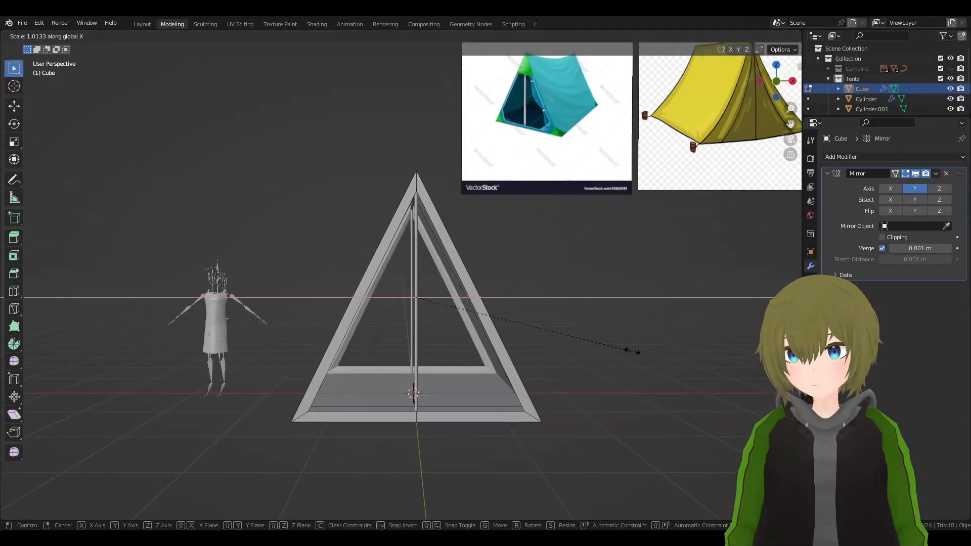
click(626, 349)
middle_drag(626, 349, 629, 356)
key(ctrl+b)
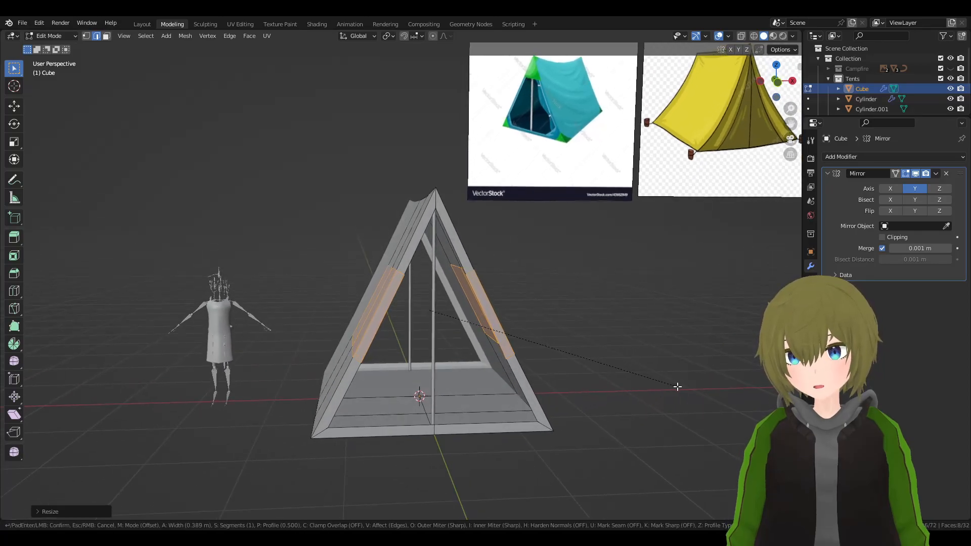
click(678, 388)
middle_drag(679, 388, 627, 364)
key(g)
key(Escape)
key(ctrl+z)
- Try to bevel the mid-height edges of both walls about 0.68 m wide with two segments
key(Tab)
key(q)
click(496, 333)
key(Tab)
mouse_move(562, 334)
middle_down()
mouse_move(544, 342)
mouse_move(563, 338)
middle_up()
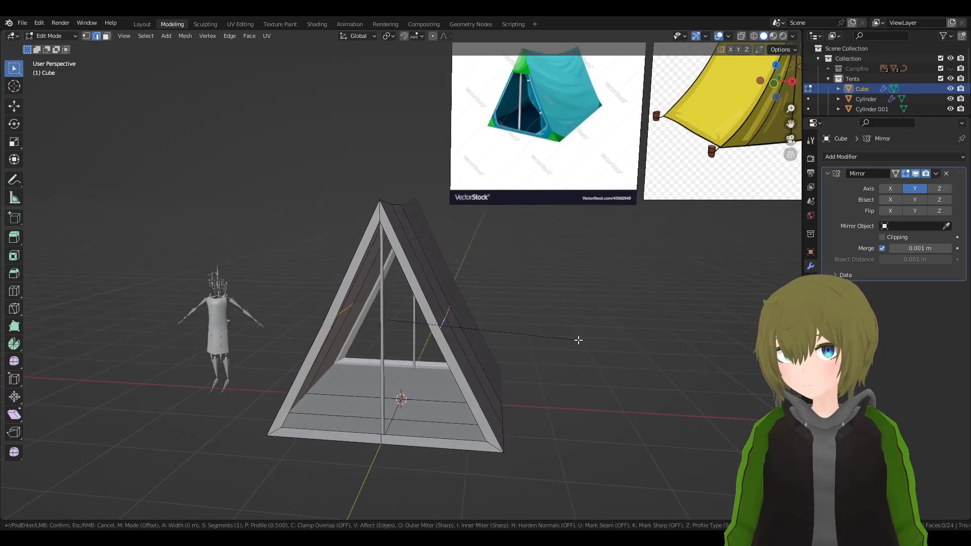
key(ctrl+b)
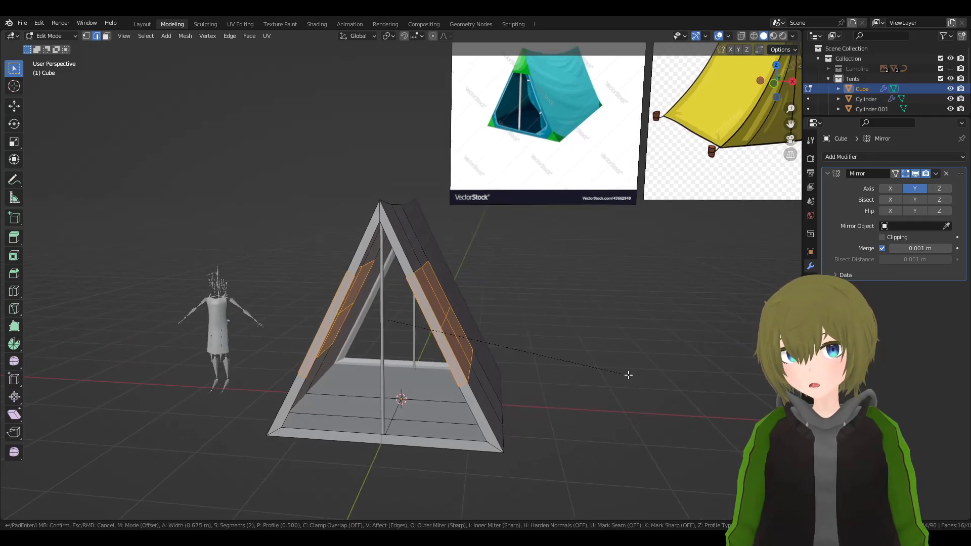
click(627, 373)
- Try to move and scale the bevelled wall faces along the X axis
middle_drag(625, 372, 661, 363)
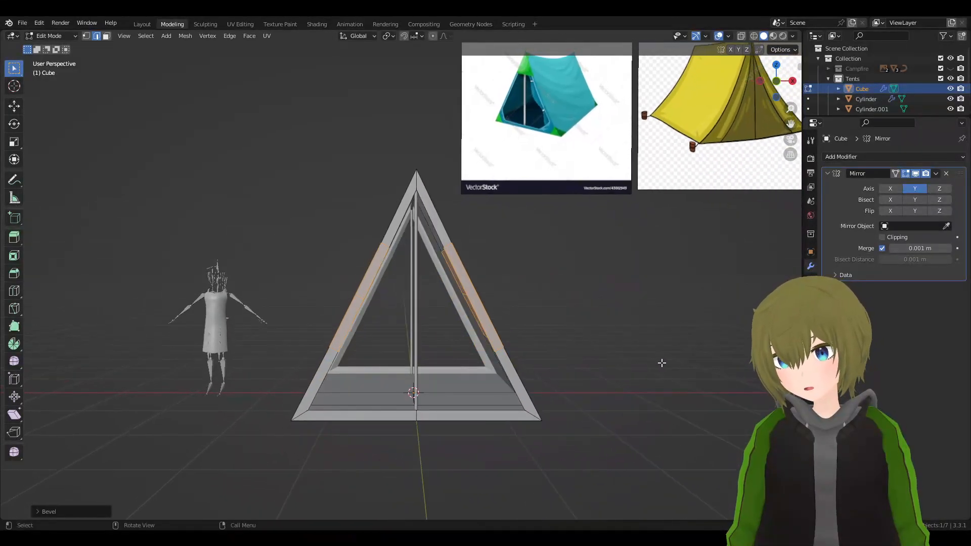
key(g)
key(x)
right_click(700, 380)
key(s)
key(x)
right_click(696, 380)
key(s)
key(x)
right_click(694, 379)
key(s)
key(x)
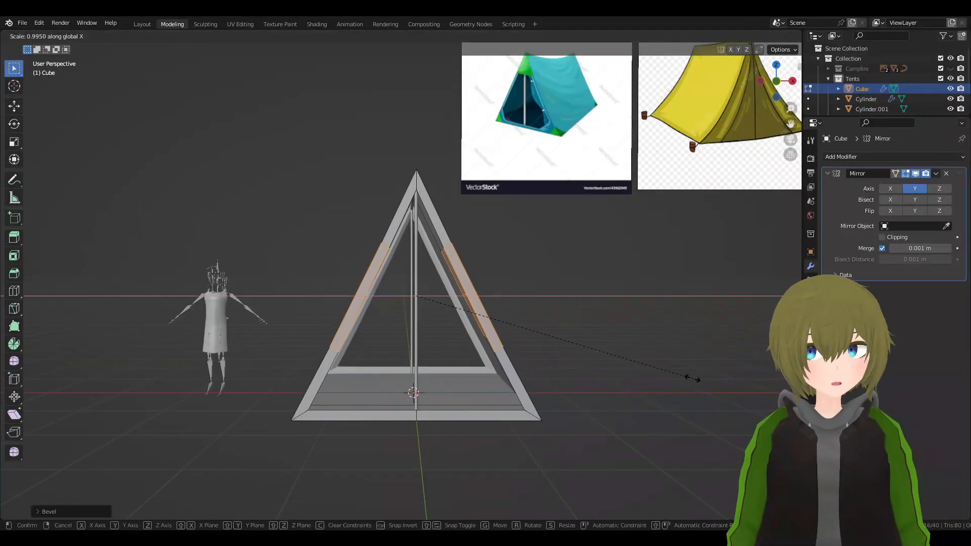
right_click(686, 381)
mouse_move(686, 380)
middle_down()
mouse_move(630, 394)
mouse_move(659, 392)
mouse_move(692, 370)
middle_up()
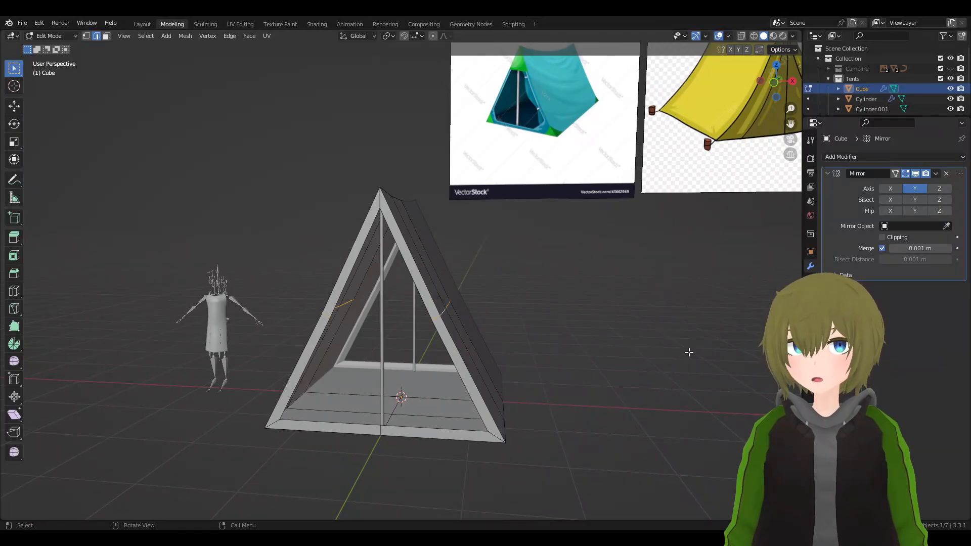
- Examine the tent's side walls and their edge layout from inside and outside
middle_drag(679, 351, 660, 338)
scroll(659, 339, up, 10)
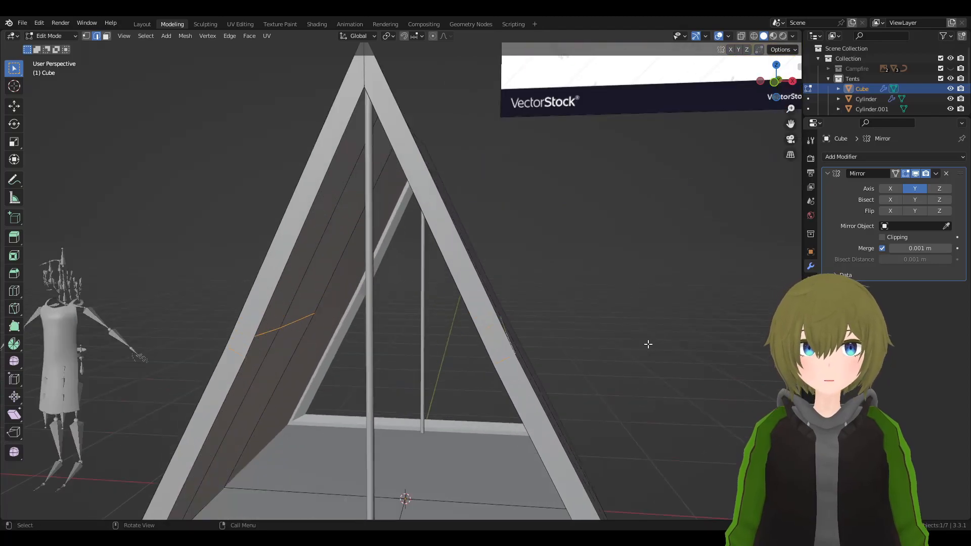
scroll(670, 292, up, 3)
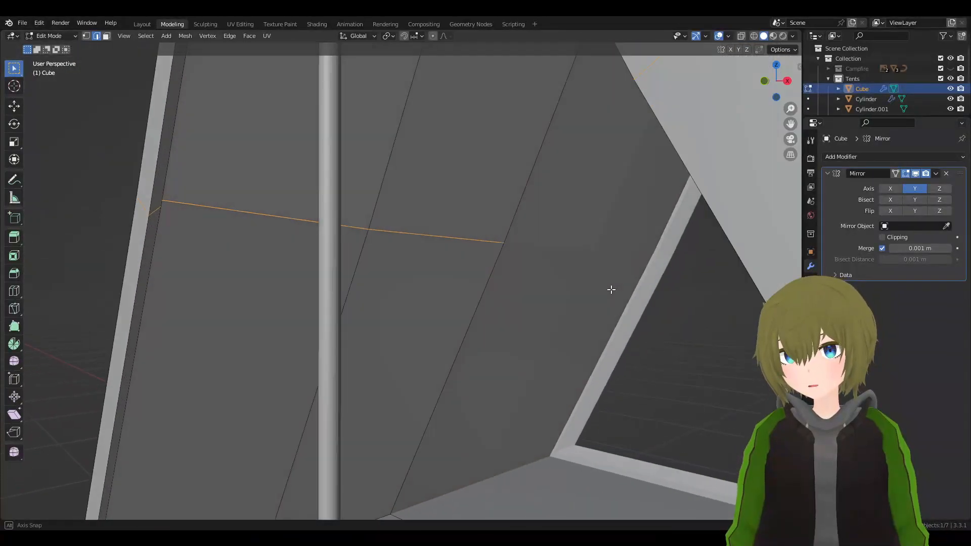
key(Tab)
scroll(529, 278, down, 10)
middle_drag(628, 303, 607, 327)
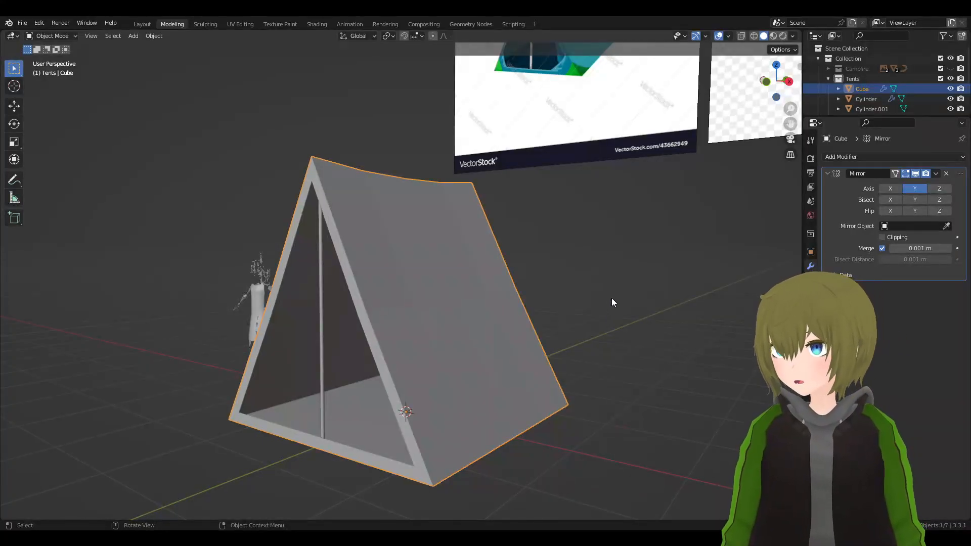
middle_drag(587, 306, 556, 277)
key(Tab)
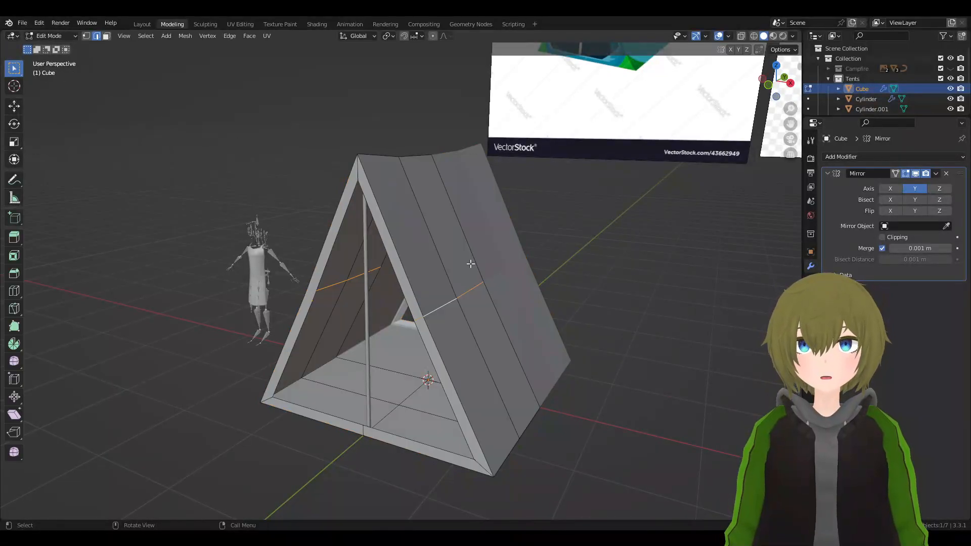
click(106, 36)
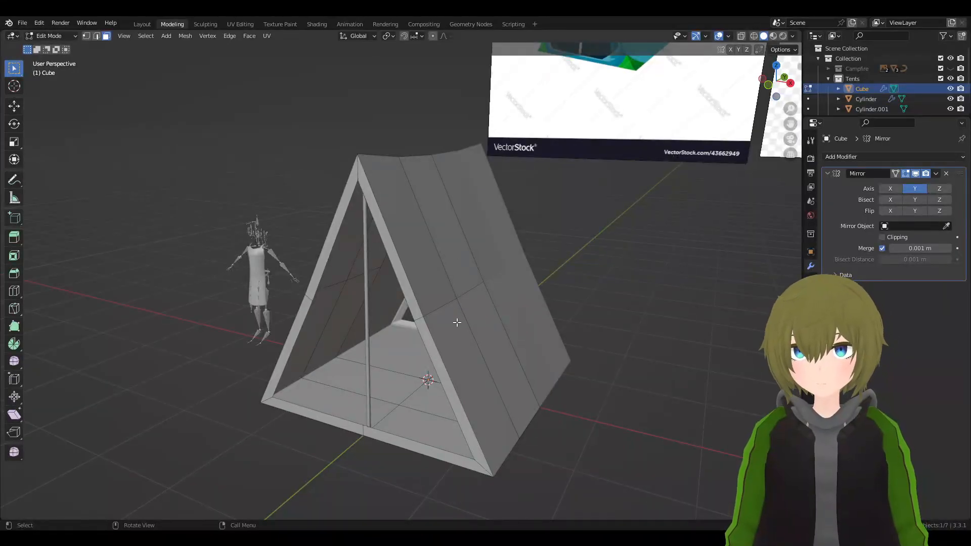
key(Tab)
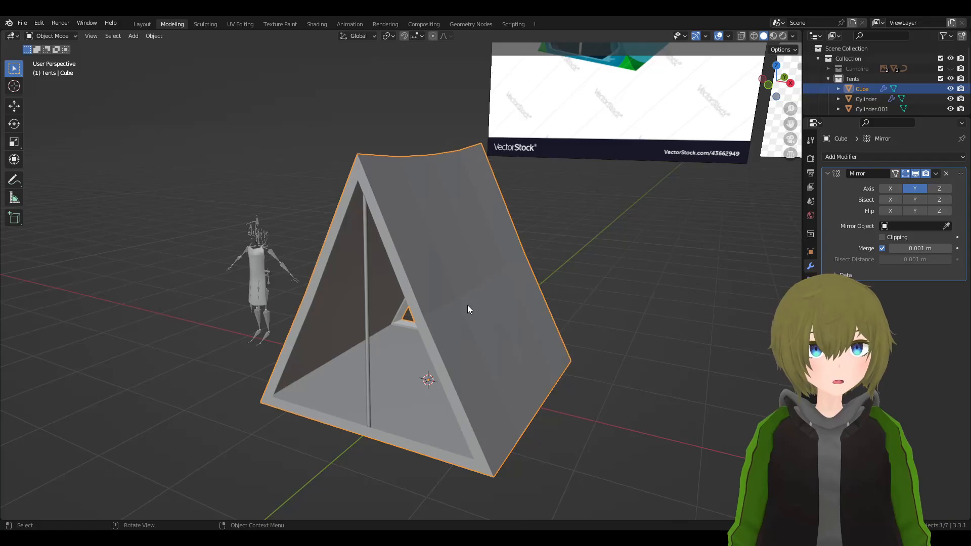
- Select the faces on the front half of the tent's outer side wall with circle selection
middle_drag(497, 331, 332, 345)
key(Tab)
click(347, 270)
key(c)
drag(379, 283, 373, 287)
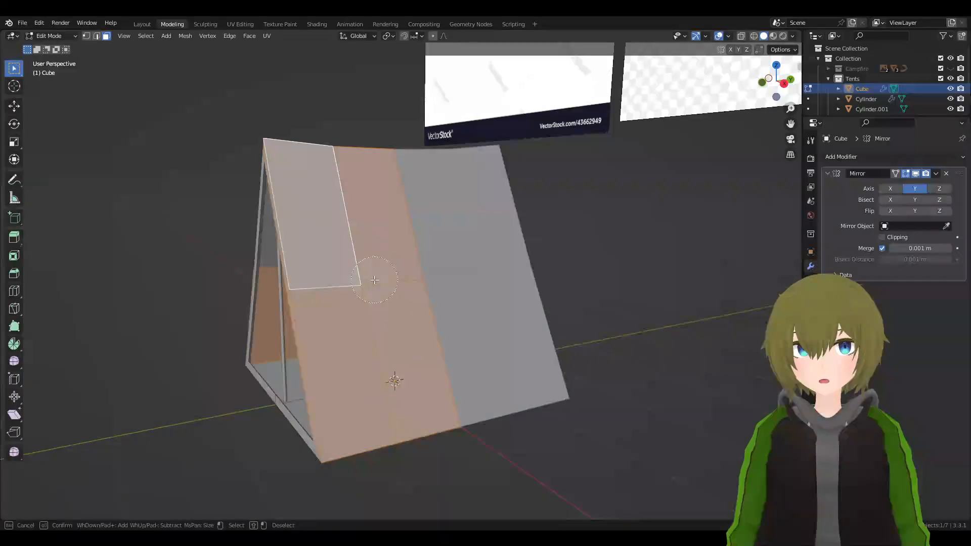
right_click(374, 280)
- Enable the face orientation overlay to check the normals inside the tent
middle_drag(376, 281, 519, 297)
middle_drag(619, 294, 559, 336)
scroll(359, 329, up, 8)
click(334, 324)
middle_drag(334, 327, 392, 314)
key(Tab)
click(728, 36)
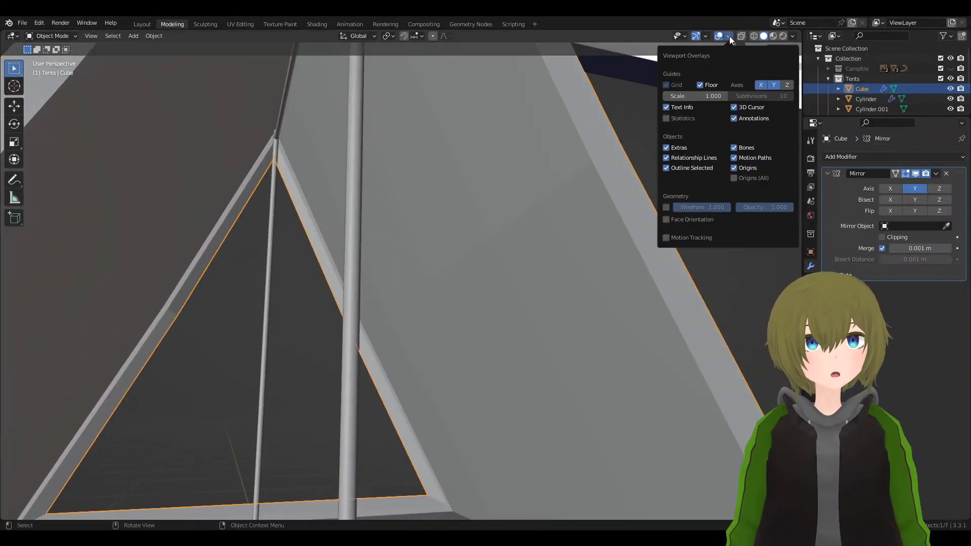
click(677, 221)
- Select an inner side-wall face and examine how it meets the frame and floor at the corner
middle_drag(677, 222, 536, 223)
key(Tab)
click(530, 267)
middle_drag(530, 267, 524, 147)
scroll(568, 226, up, 4)
middle_drag(565, 188, 587, 200)
shift+middle_drag(717, 260, 651, 250)
middle_drag(585, 230, 570, 270)
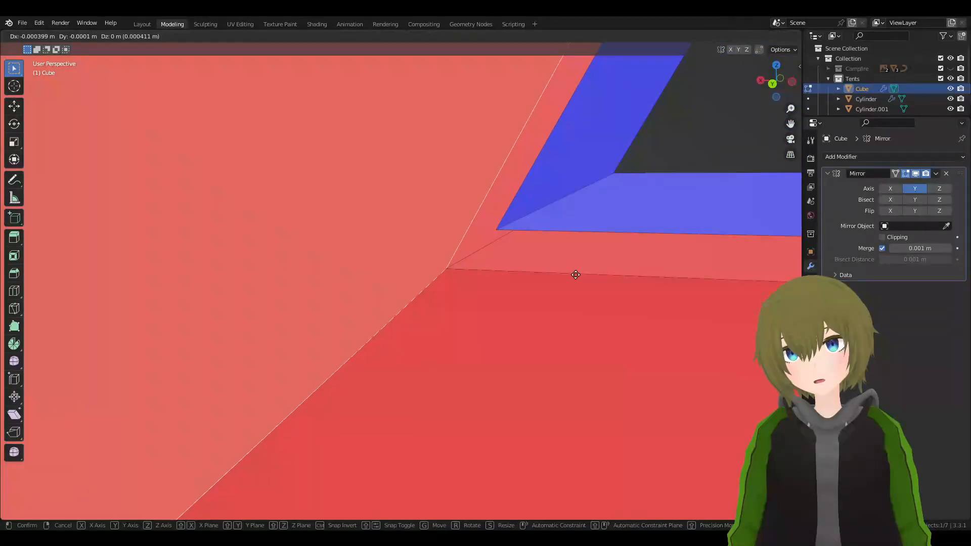
- Try to pull the selected side-wall face away from the tent body
scroll(601, 271, down, 6)
key(g)
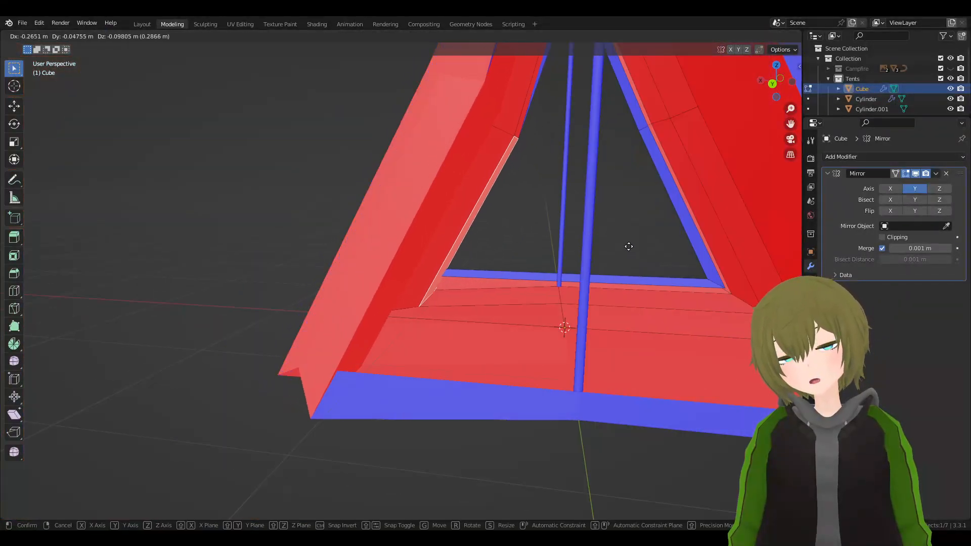
right_click(646, 241)
middle_drag(646, 241, 626, 237)
key(g)
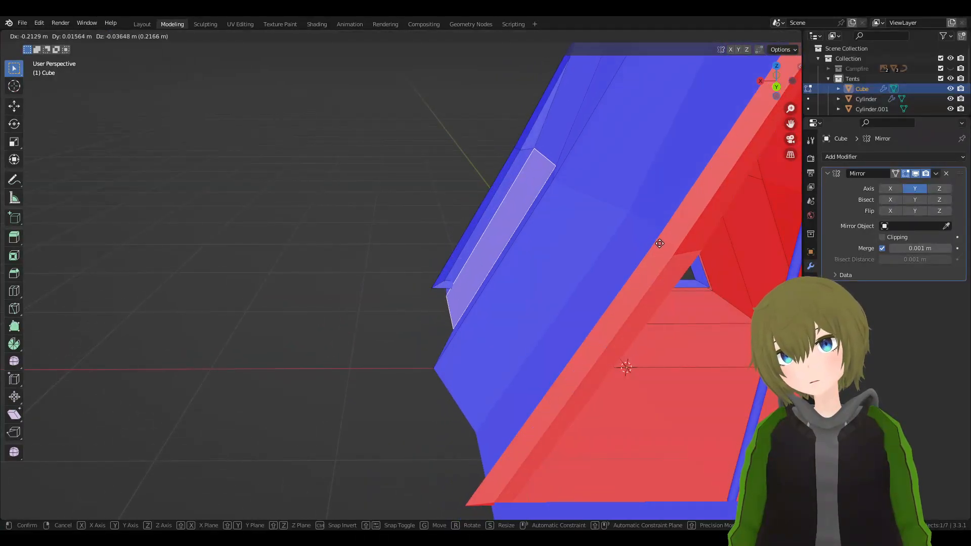
right_click(618, 235)
middle_drag(618, 234, 593, 227)
scroll(533, 226, up, 9)
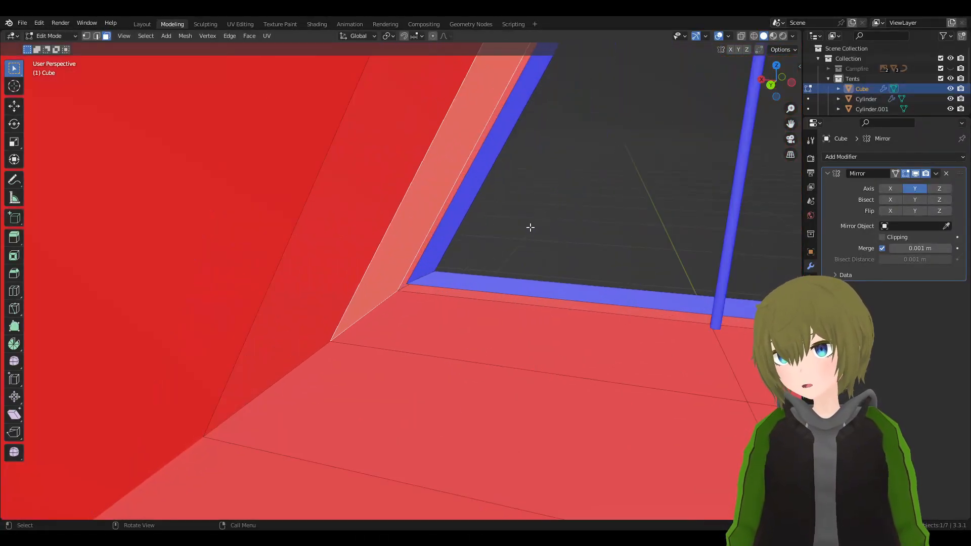
- Switch the tent mesh to vertex selection and examine the inner corners where frame, walls and floor meet
key(Tab)
middle_drag(637, 273, 337, 233)
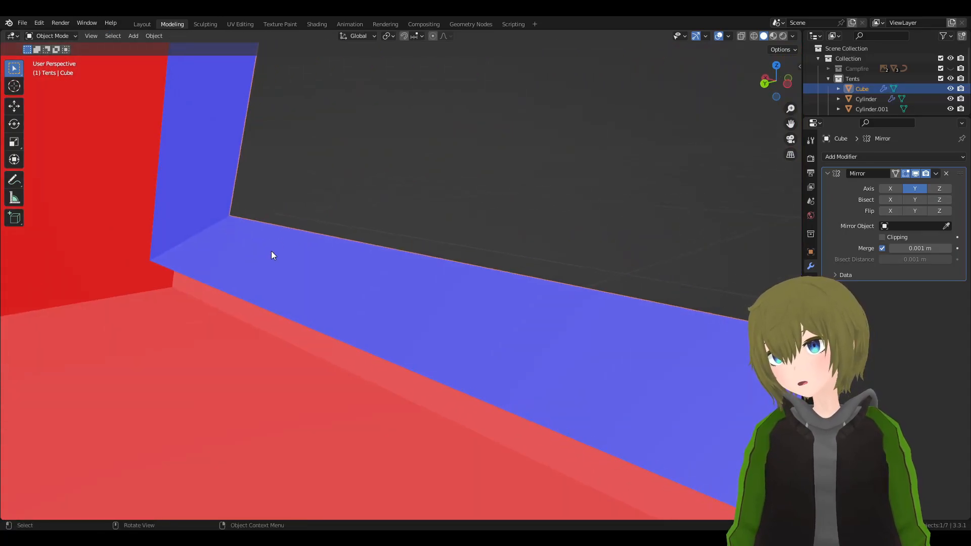
key(Tab)
middle_drag(278, 258, 513, 257)
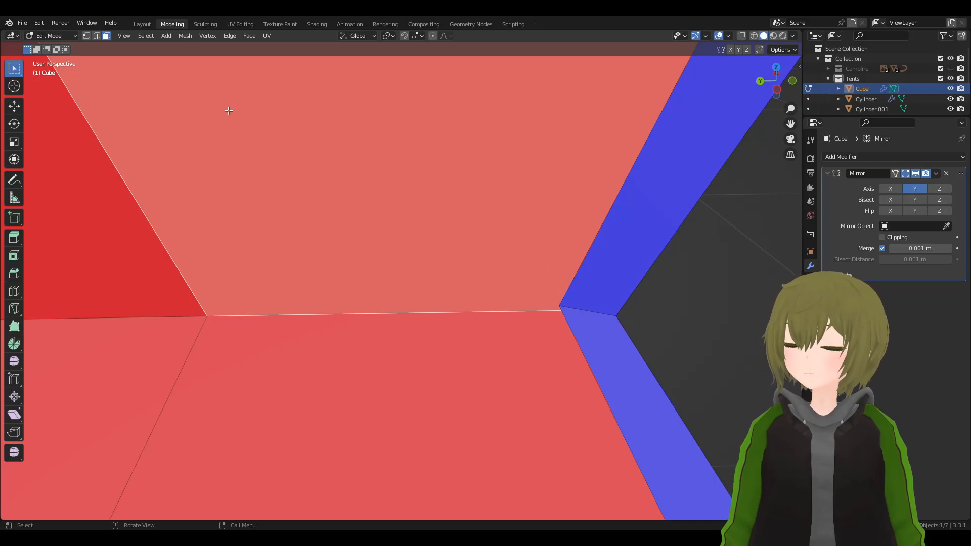
click(87, 35)
middle_drag(559, 308, 508, 329)
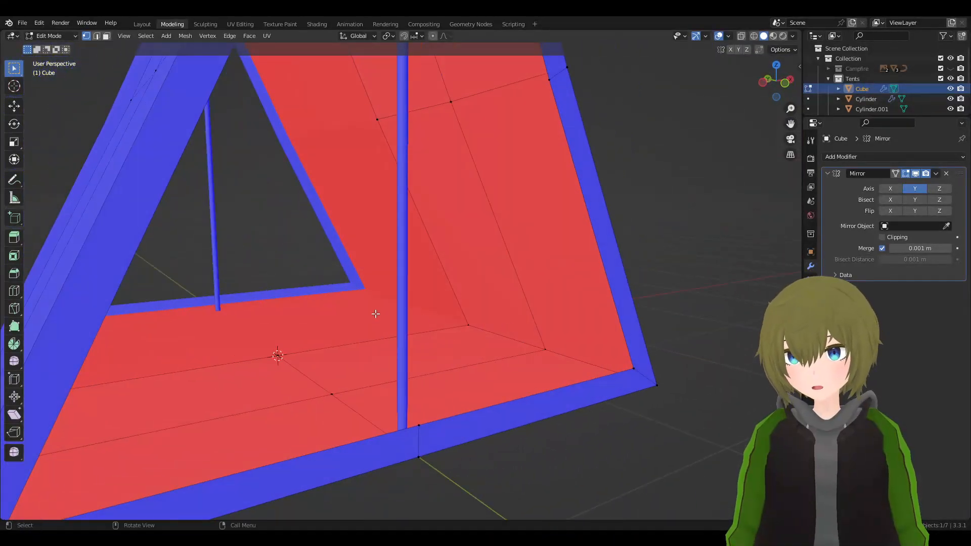
middle_drag(371, 288, 494, 325)
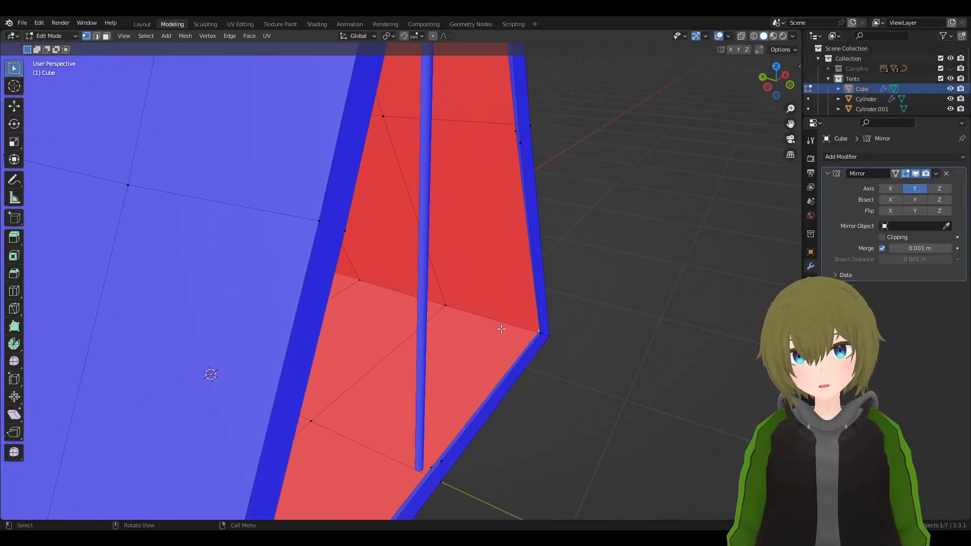
- Extrude the inner corner vertex of the front frame and shift it along the Y axis
middle_drag(595, 376, 568, 378)
key(e)
text(x)
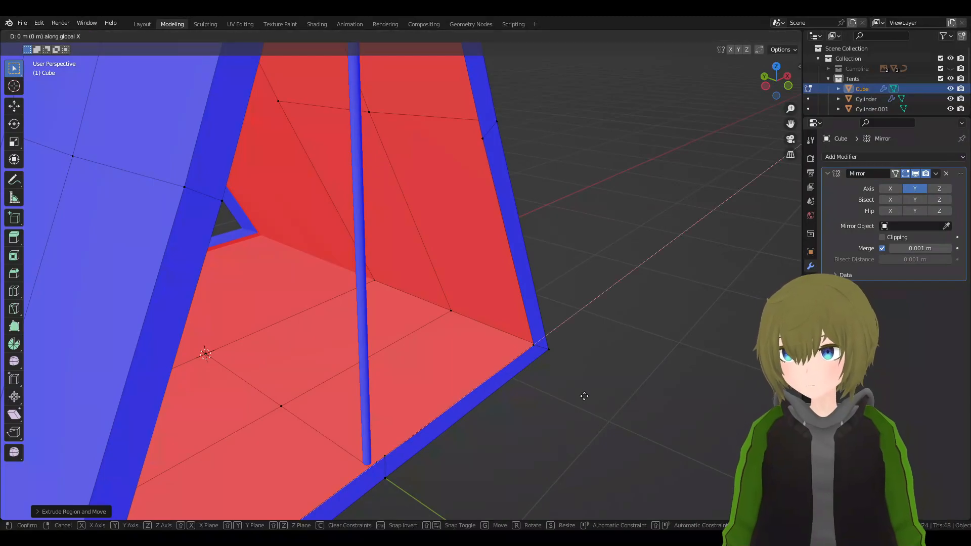
text(y0)
key(Return)
key(g)
key(y)
click(427, 344)
middle_drag(448, 342, 403, 331)
key(g)
key(y)
click(424, 335)
- Select the inner corner vertex beside the frame and extrude it in place
scroll(456, 331, up, 5)
click(382, 439)
scroll(382, 439, down, 4)
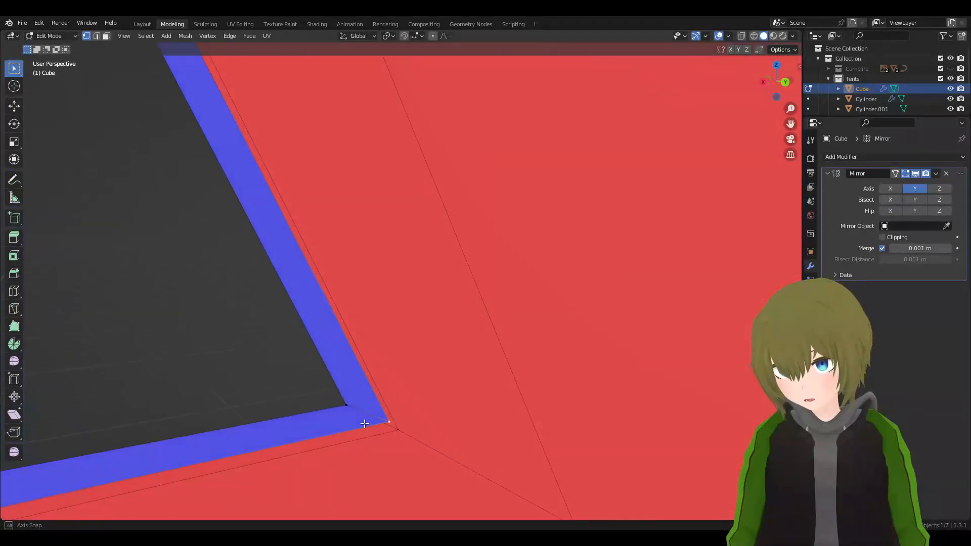
middle_drag(354, 407, 682, 395)
key(e)
right_click(659, 420)
- Enable vertex snapping and adjust the height of the extruded vertex at the base of the side wall along the Z axis
scroll(616, 185, up, 2)
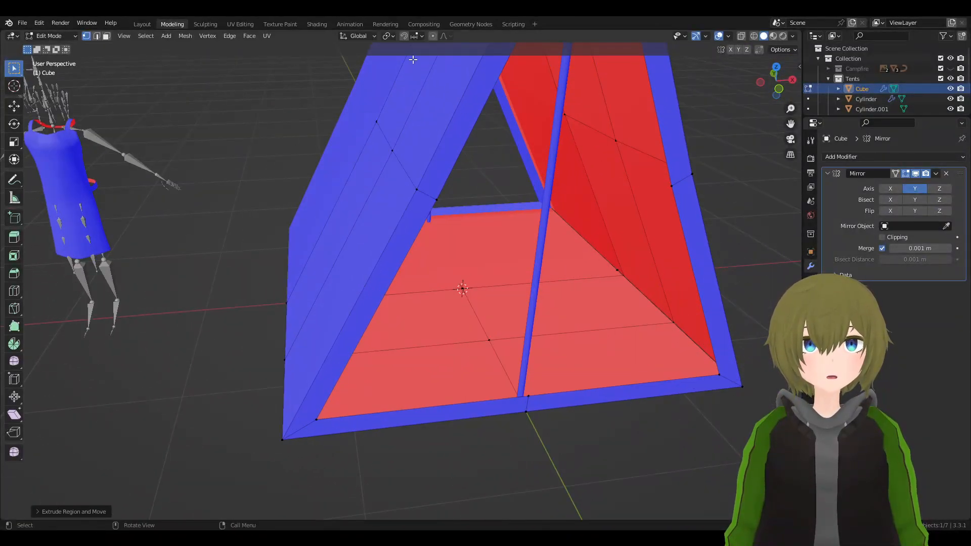
click(415, 37)
click(415, 76)
click(404, 37)
middle_drag(622, 252, 648, 303)
key(g)
key(z)
click(623, 267)
- Extrude the raised wall-base vertices across the floor, scale them along the X axis and merge them on the tent's centre line
shift+click(617, 310)
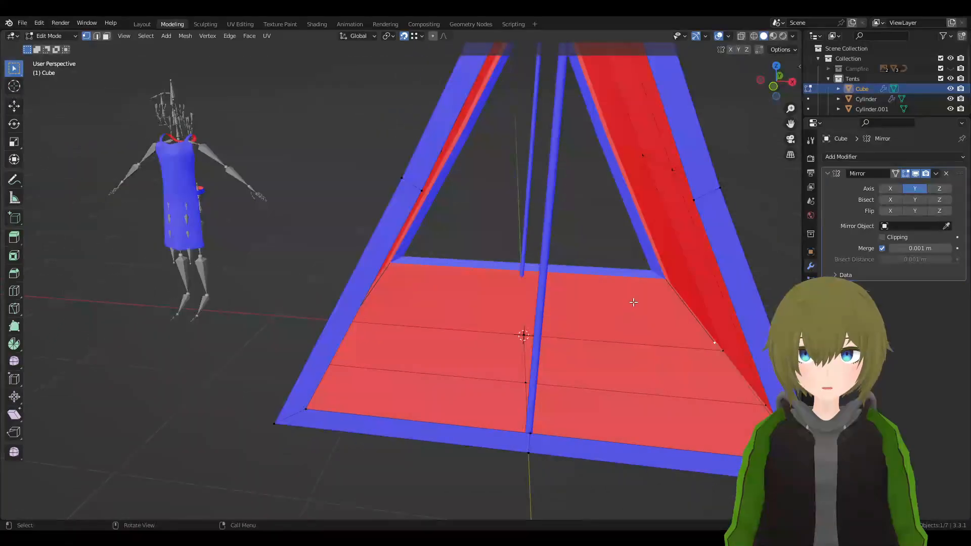
key(e)
key(s)
key(x)
click(581, 319)
key(s)
key(x)
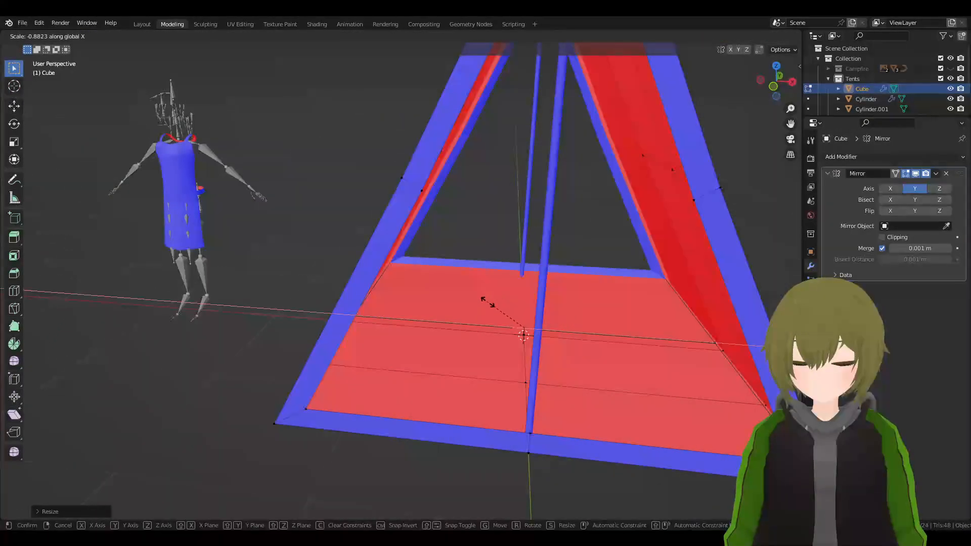
click(513, 308)
key(m)
click(541, 311)
middle_drag(542, 311, 554, 320)
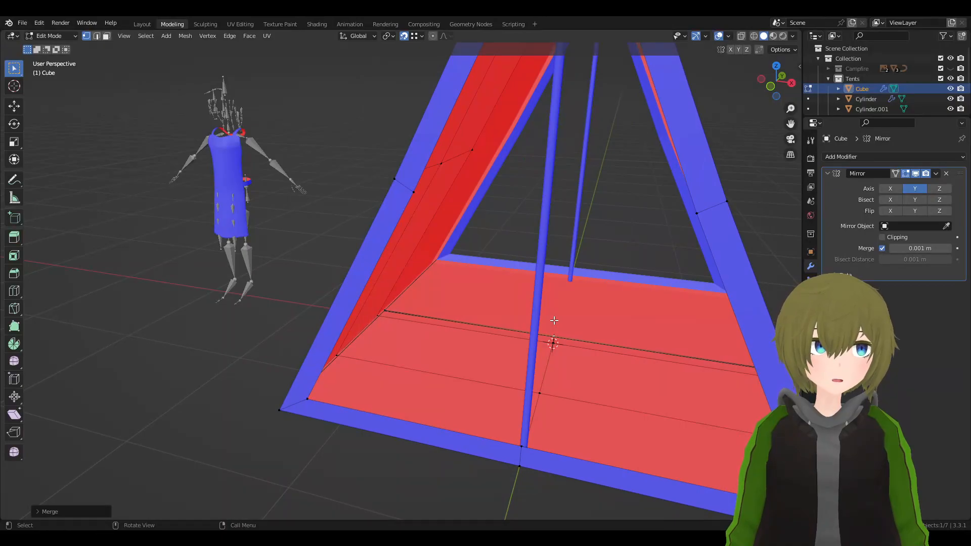
- Set the merge distance of the tent body's Mirror modifier to 0.1 m
middle_drag(556, 322, 453, 320)
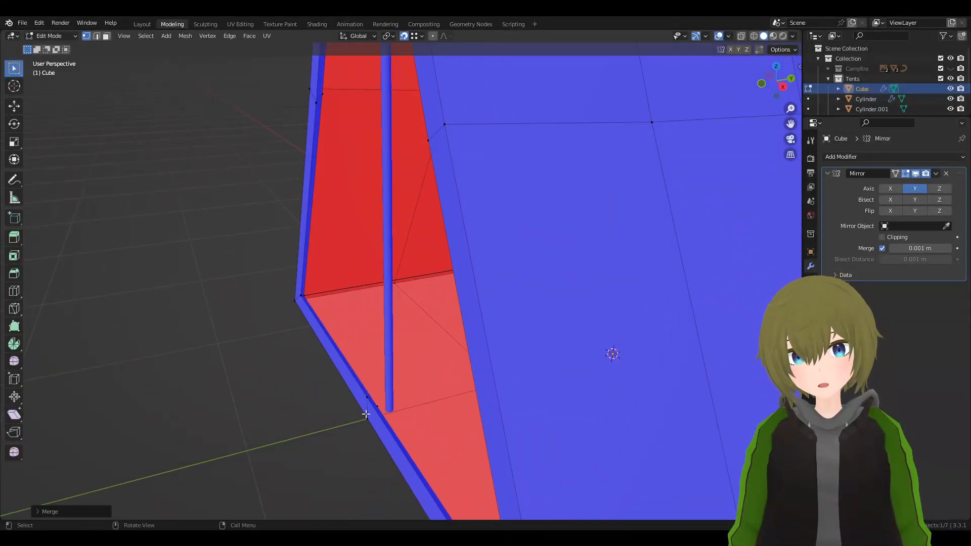
middle_drag(377, 411, 429, 408)
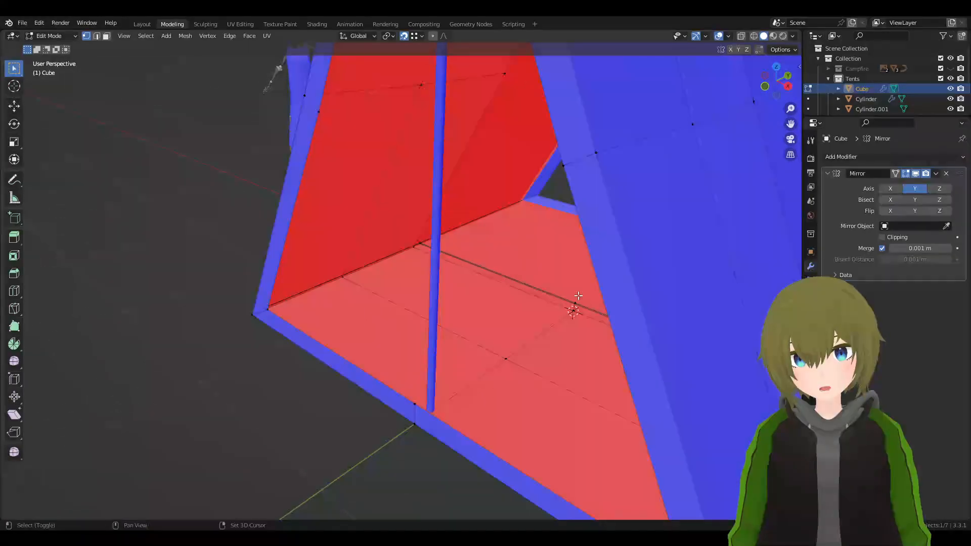
middle_drag(604, 314, 315, 263)
click(917, 248)
text(0.1)
key(Return)
- Extrude the raised centre-line vertices between the tent's middle and the pole, scale them along the Y axis and merge them
middle_drag(556, 273, 581, 229)
key(e)
right_click(533, 269)
key(s)
key(x)
key(y)
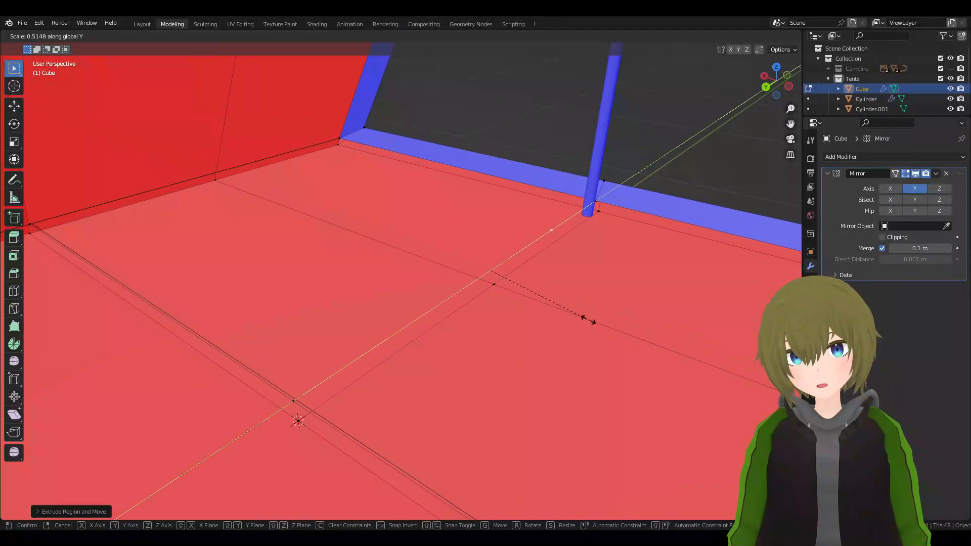
click(469, 307)
key(m)
click(509, 304)
middle_drag(509, 303, 553, 287)
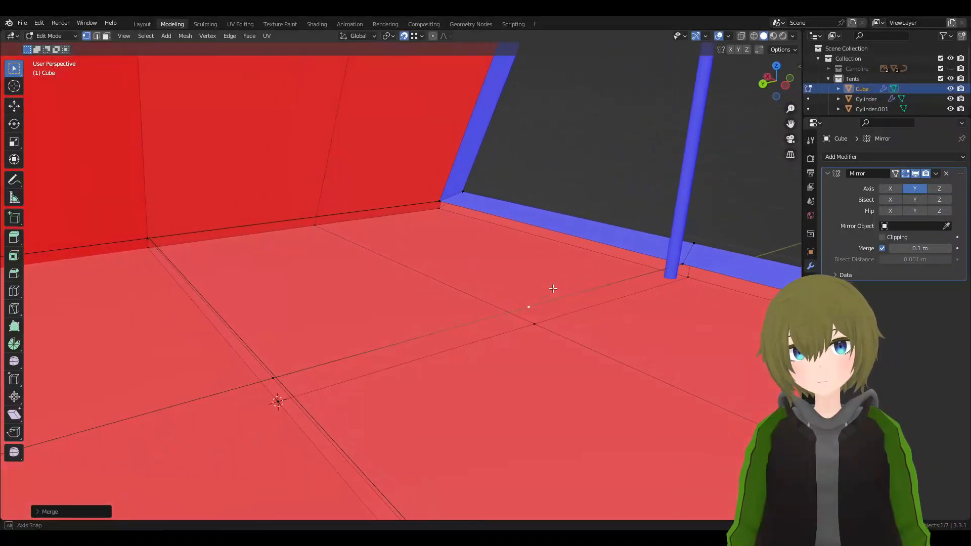
- Subdivide the raised edge along the side wall's base between the frame's inner corner and the tent's middle
middle_drag(365, 246, 377, 247)
click(402, 199)
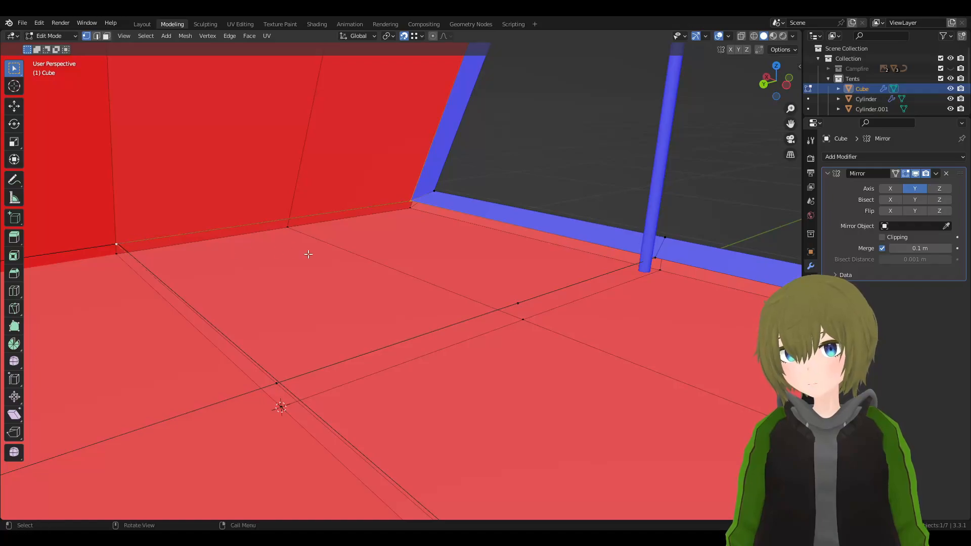
key(F3)
key(Escape)
key(F3)
text(sy)
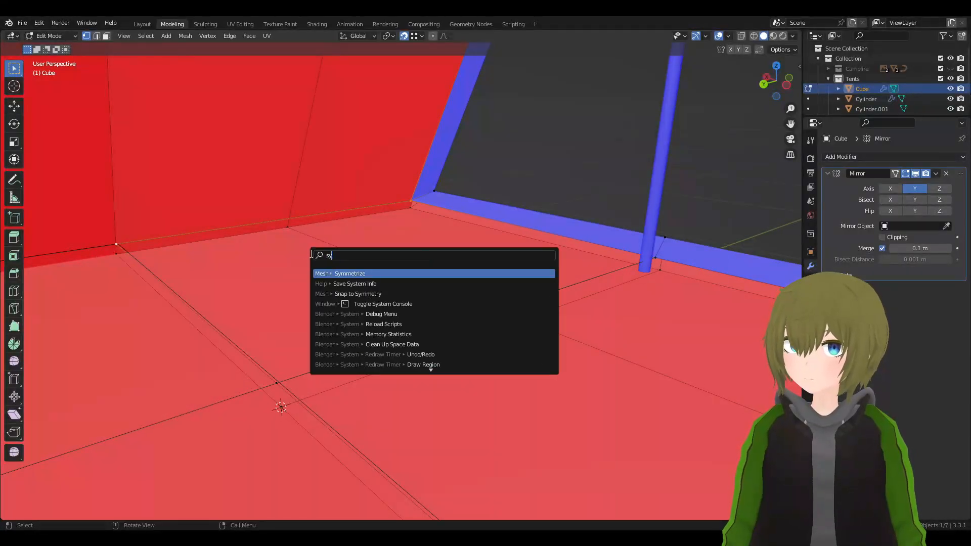
key(BackSpace)
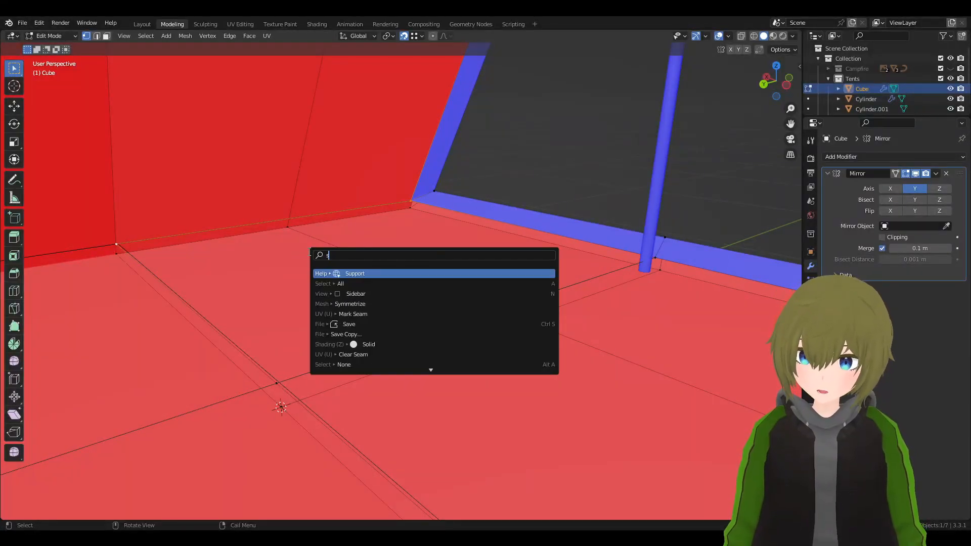
text(ubd)
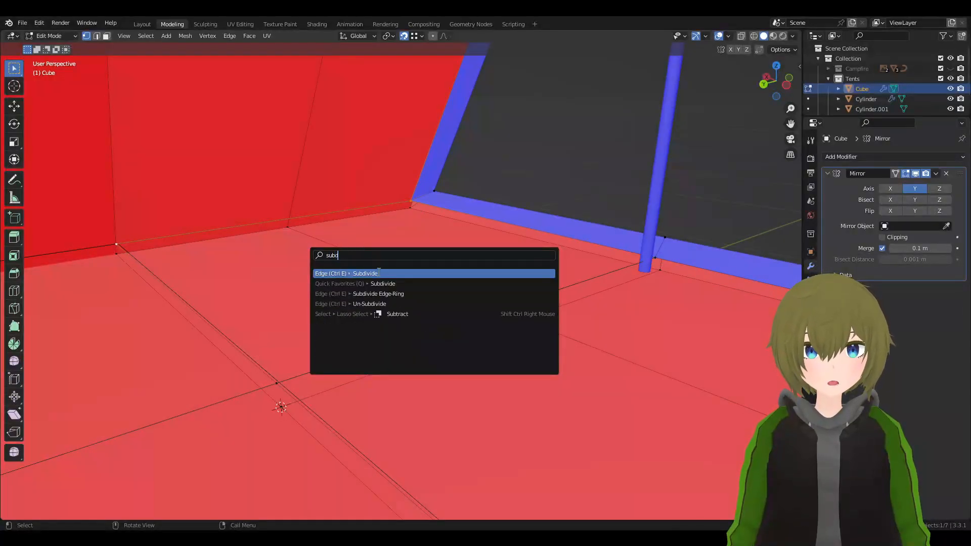
click(379, 273)
middle_drag(361, 262, 487, 244)
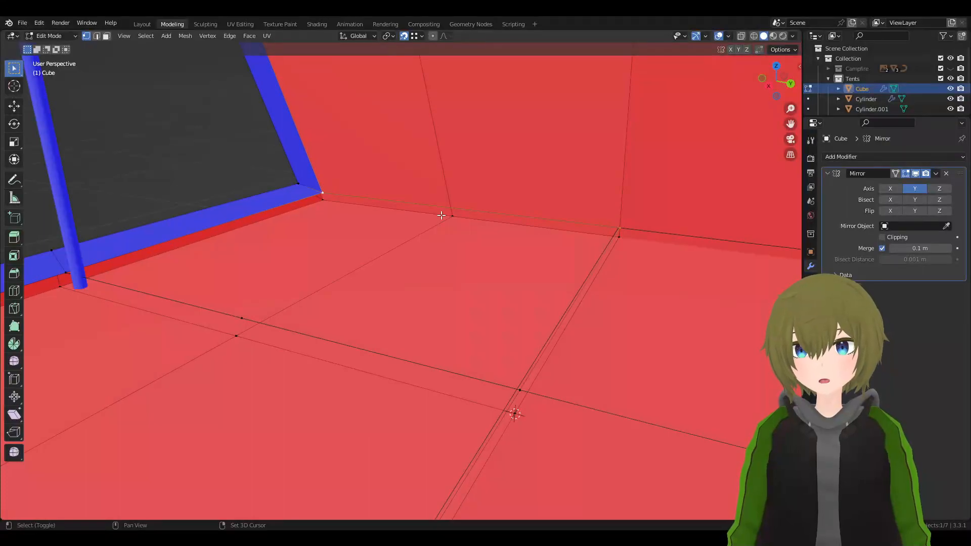
key(F3)
key(Return)
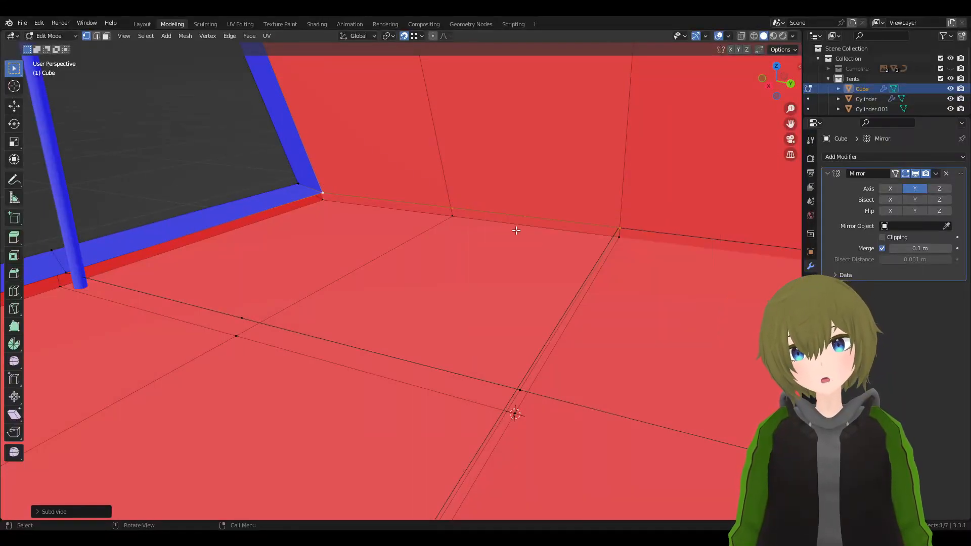
- Fill a raised floor face between the centre-line vertices and the subdivided side-wall edge near the tent's middle
middle_drag(468, 212, 416, 229)
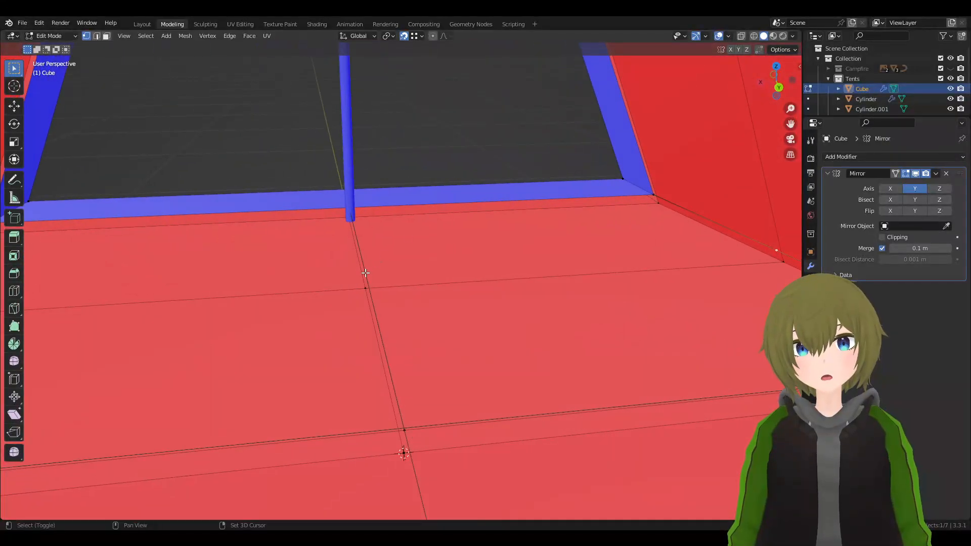
middle_drag(366, 273, 426, 285)
middle_drag(419, 372, 685, 317)
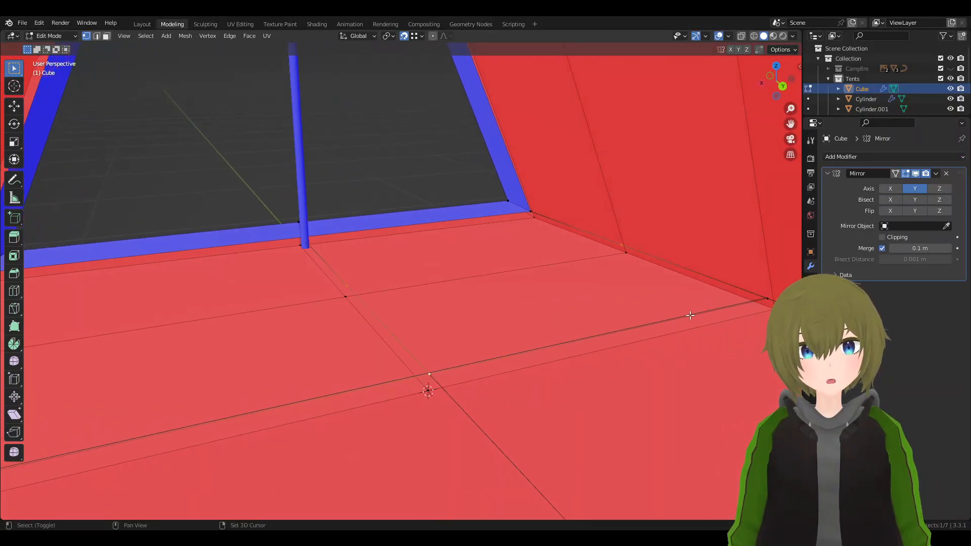
key(f)
click(350, 285)
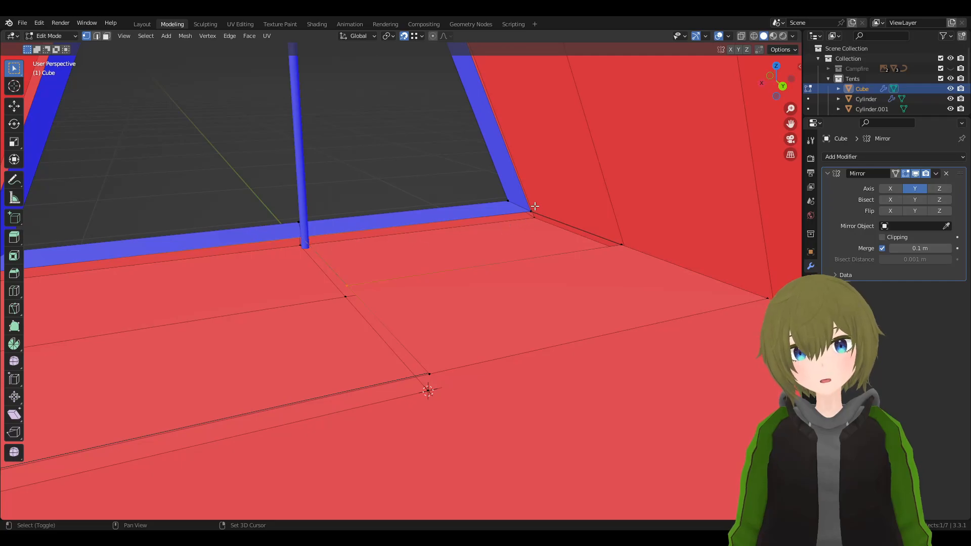
- Fill the rear strip of the tent's inner floor with a face on each side of the centre line
key(f)
middle_drag(572, 267, 499, 256)
click(220, 211)
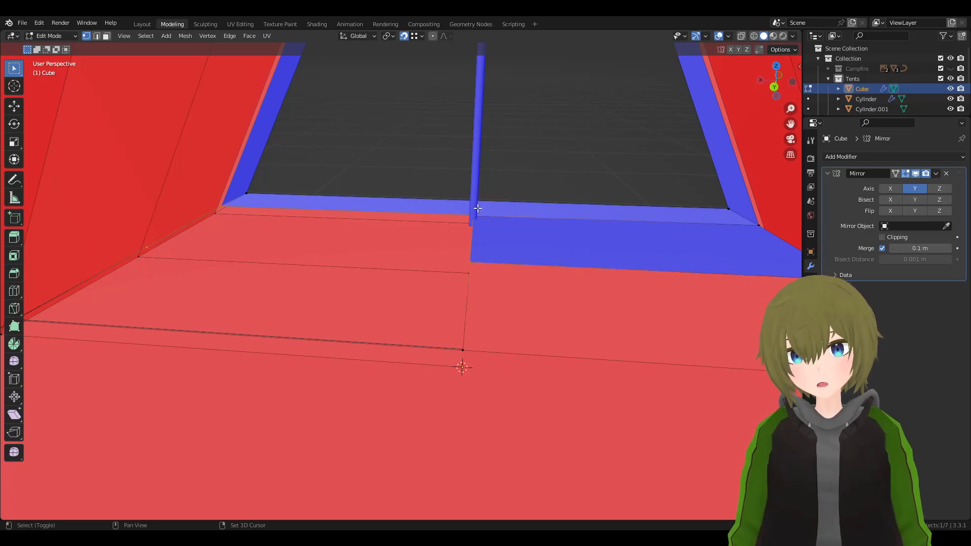
middle_drag(496, 217, 407, 224)
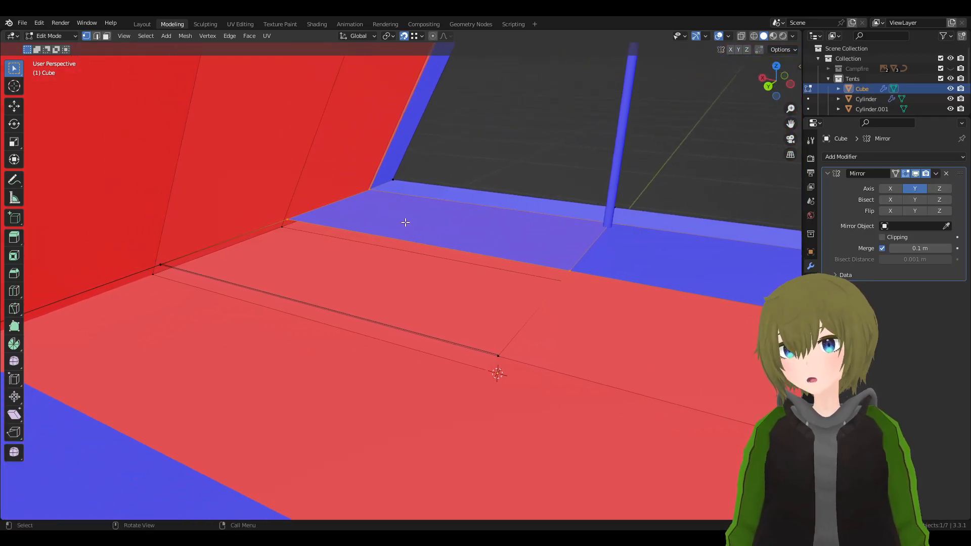
- Fill the floor strip between the rear faces and the tent's middle with faces on both sides of the centre line
click(290, 216)
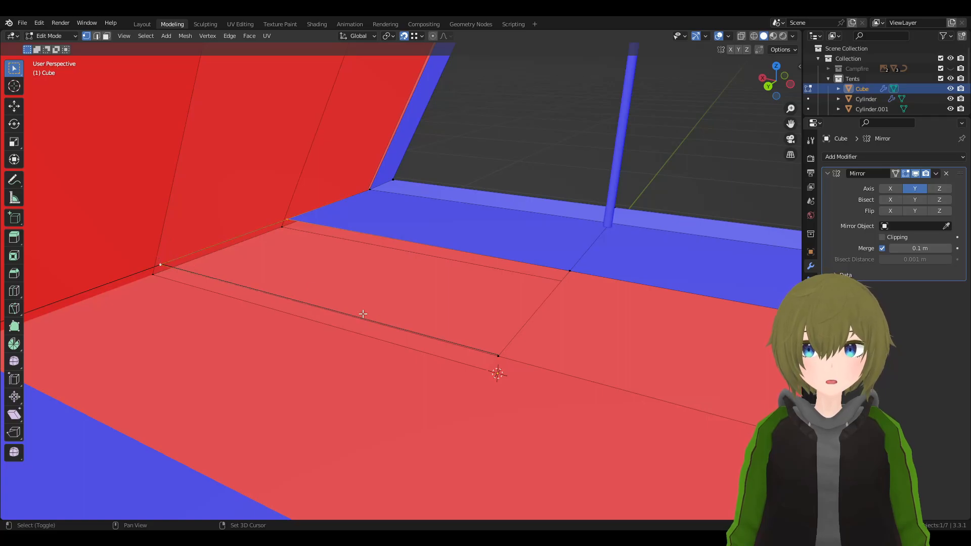
shift+click(496, 339)
shift+click(569, 269)
middle_drag(534, 268, 365, 220)
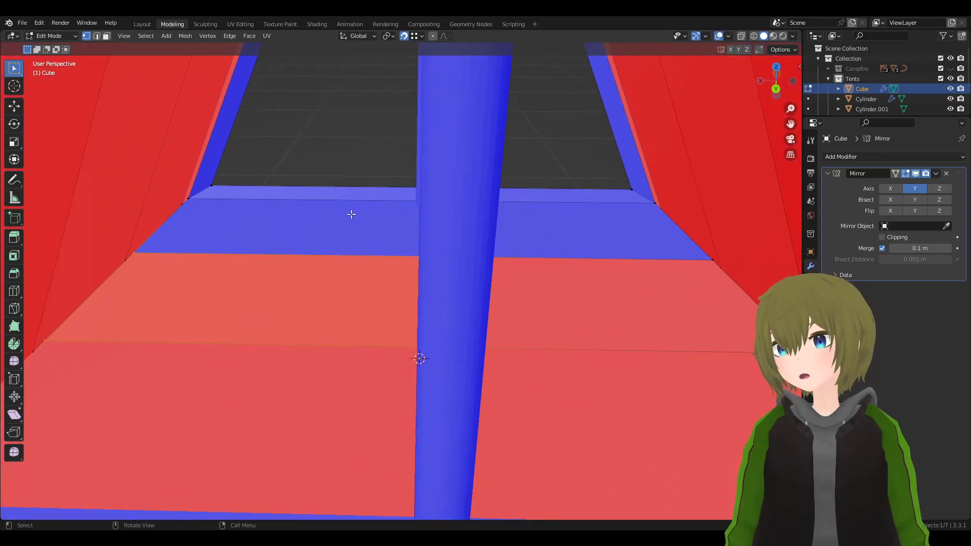
- Flip the normals of the two middle inner floor faces
click(107, 35)
click(288, 280)
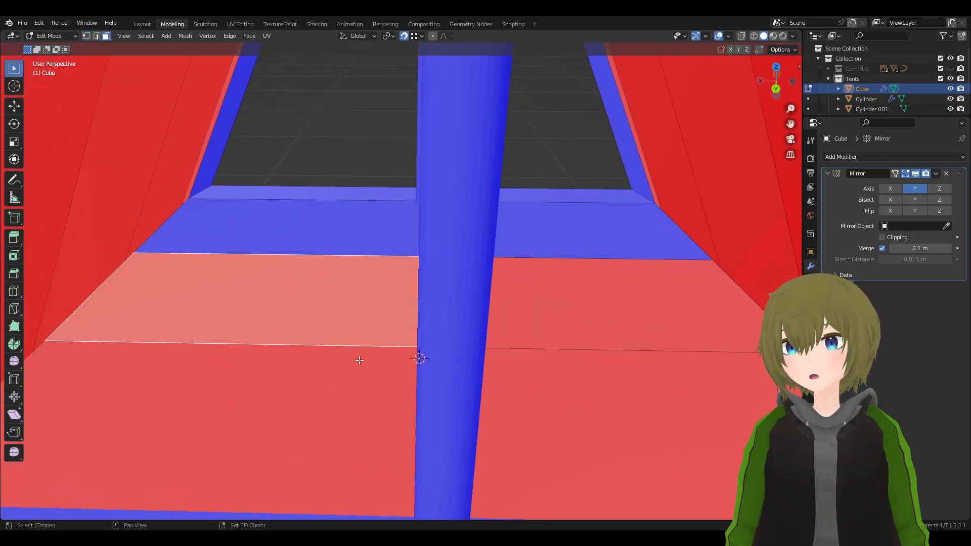
shift+click(544, 360)
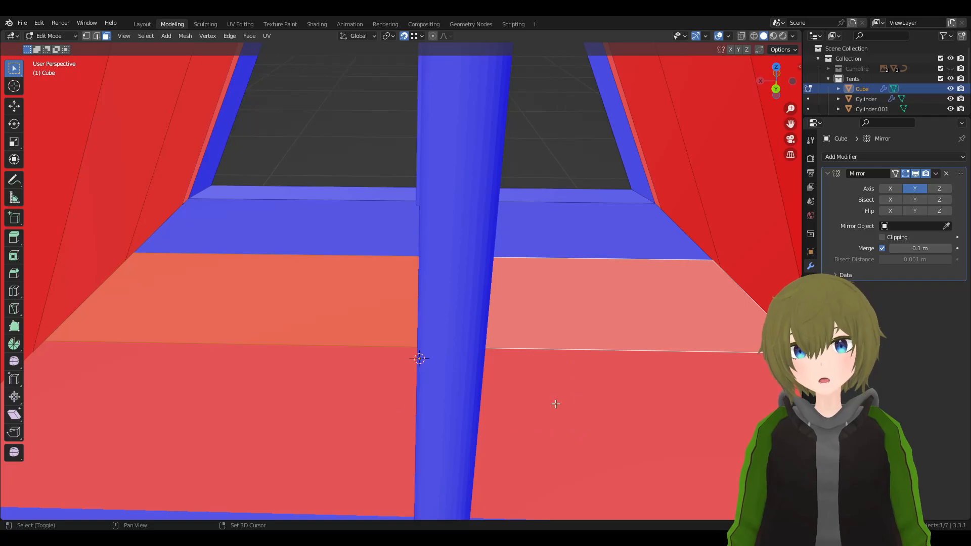
scroll(600, 400, down, 2)
right_click(566, 373)
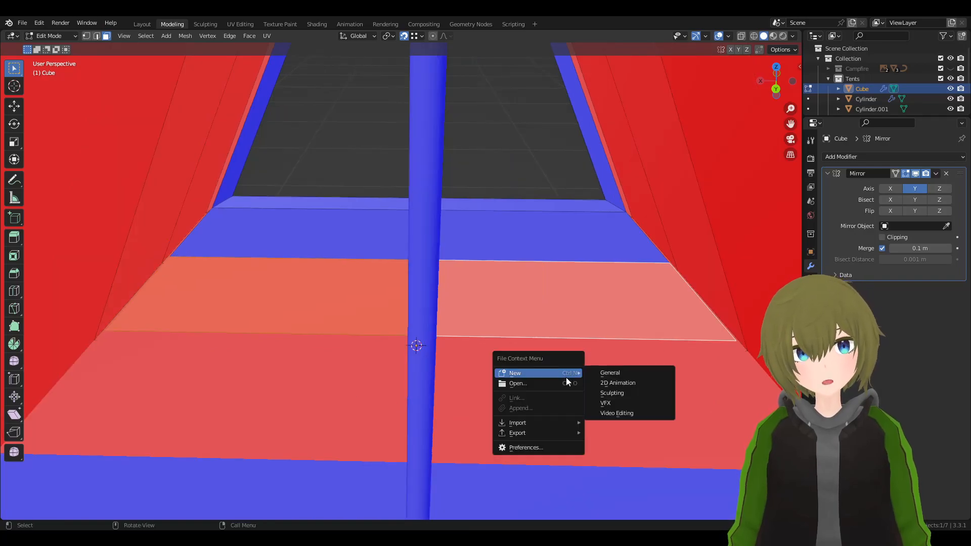
key(Escape)
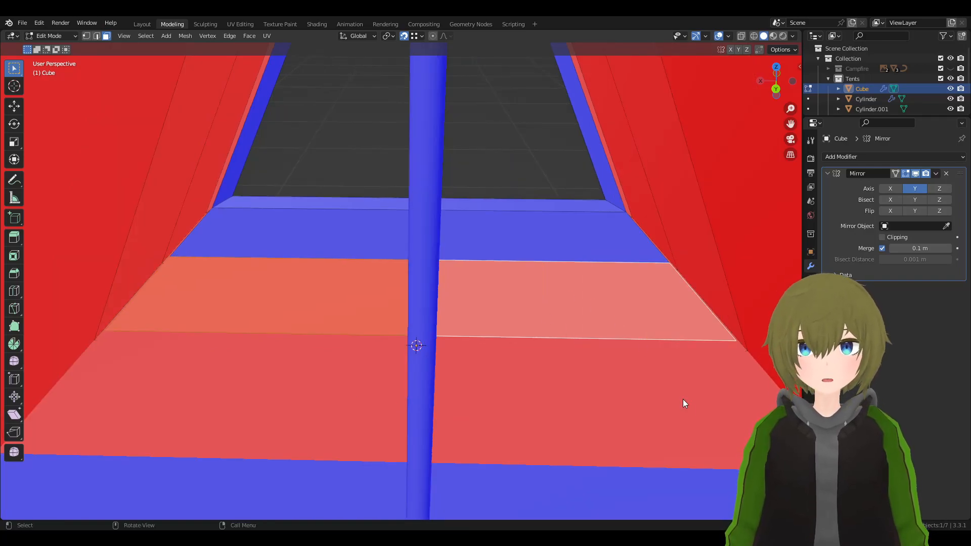
key(F3)
text(f)
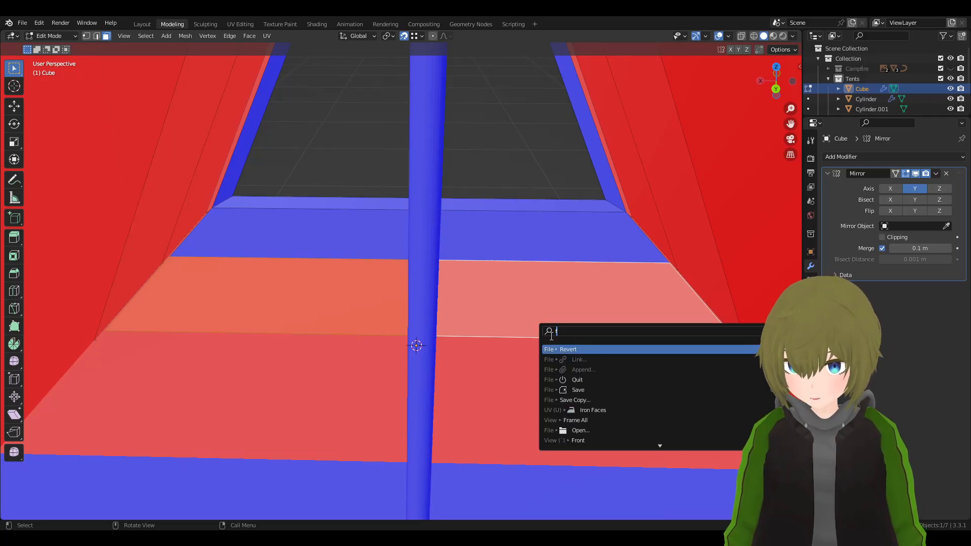
text(lip)
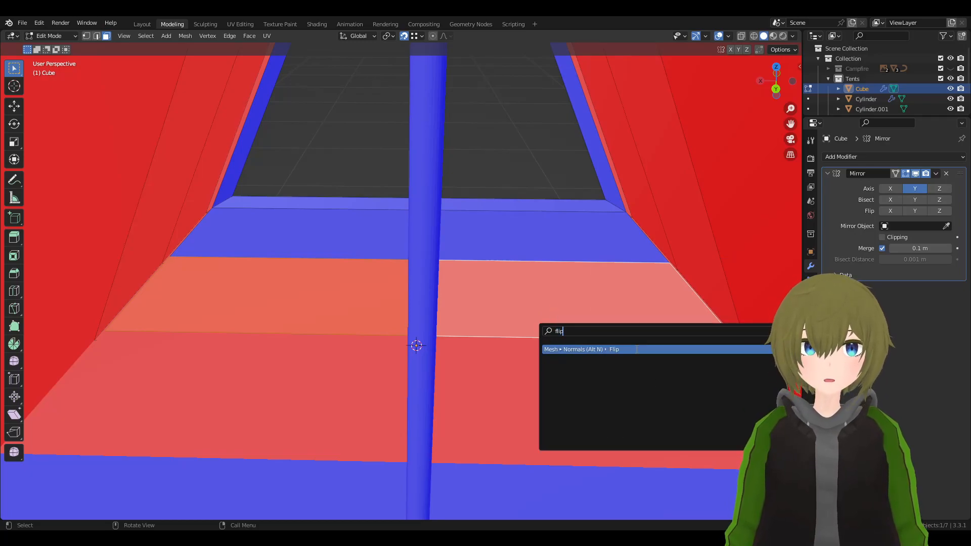
click(636, 353)
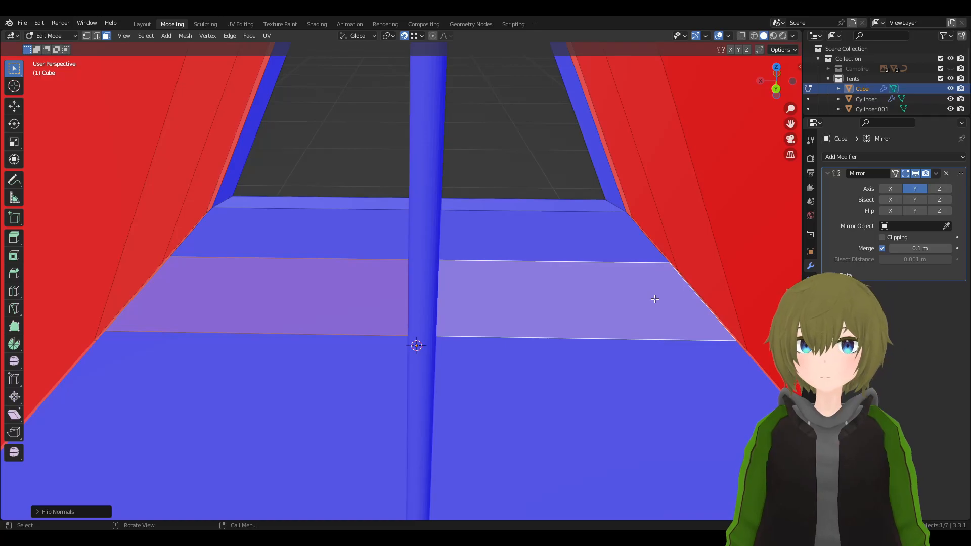
- Inspect the inner floor faces and the underside of the tent's ridge from several angles
middle_drag(655, 299, 450, 296)
scroll(382, 281, down, 1)
scroll(450, 296, up, 2)
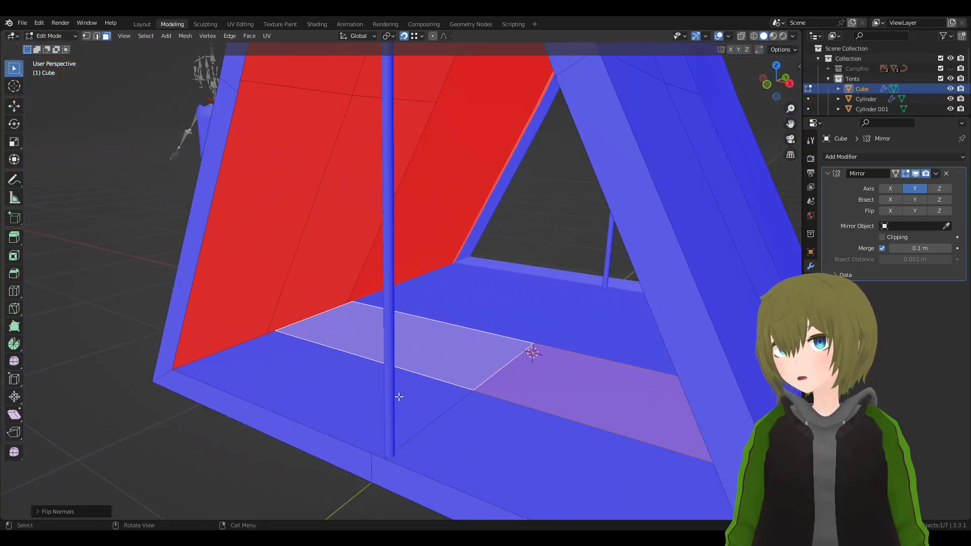
click(415, 398)
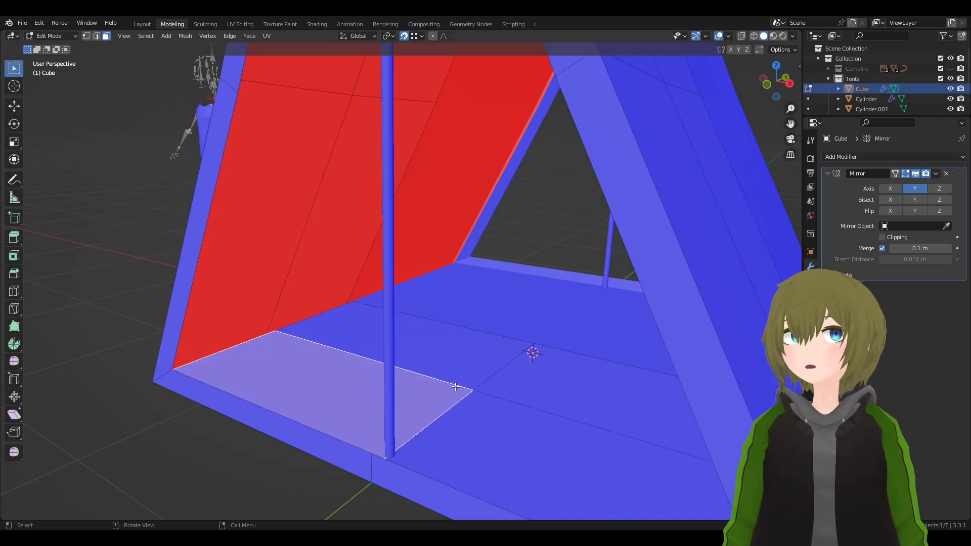
middle_drag(494, 365, 481, 334)
click(411, 349)
middle_drag(481, 334, 464, 299)
click(89, 36)
middle_drag(622, 231, 517, 373)
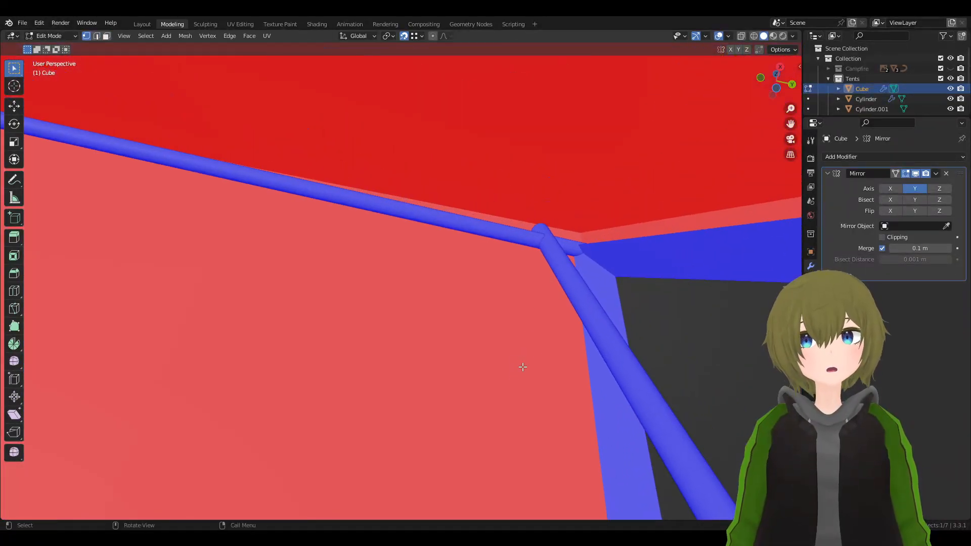
- Check the ridge area in X-ray view and select the inner corner vertex at the ridge's end
click(739, 35)
scroll(603, 257, down, 10)
click(742, 36)
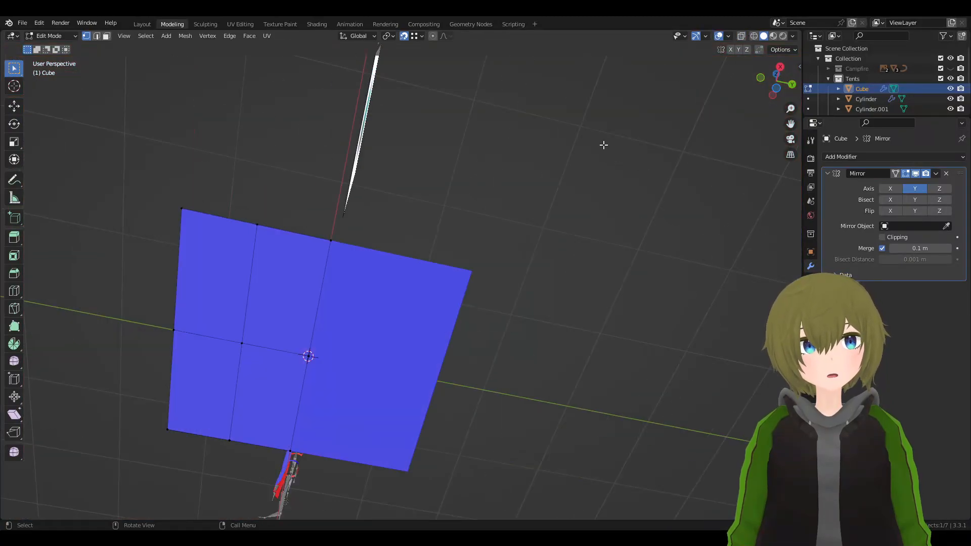
middle_drag(652, 112, 540, 211)
scroll(536, 208, up, 5)
mouse_move(526, 254)
middle_down()
mouse_move(462, 265)
mouse_move(449, 288)
mouse_move(551, 208)
mouse_move(519, 224)
mouse_move(531, 218)
middle_up()
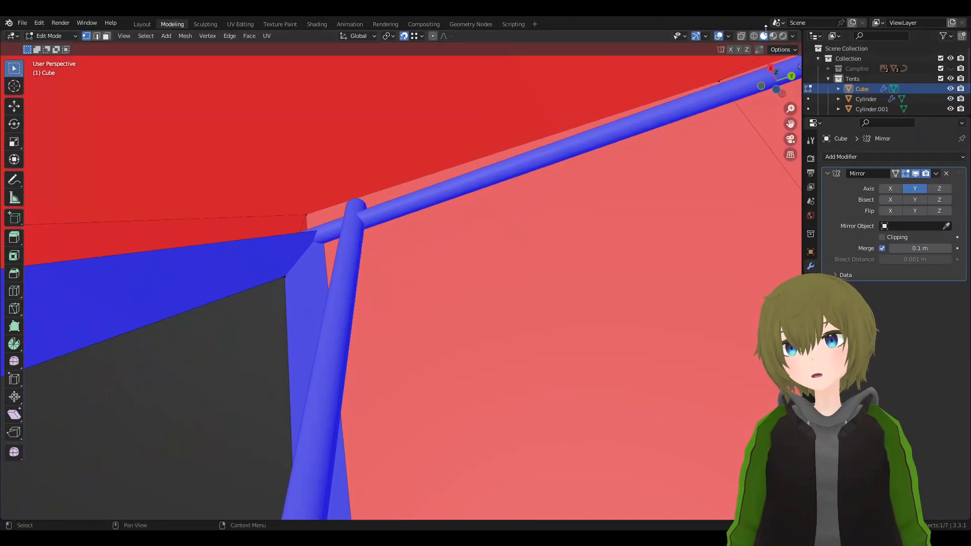
click(741, 37)
click(322, 230)
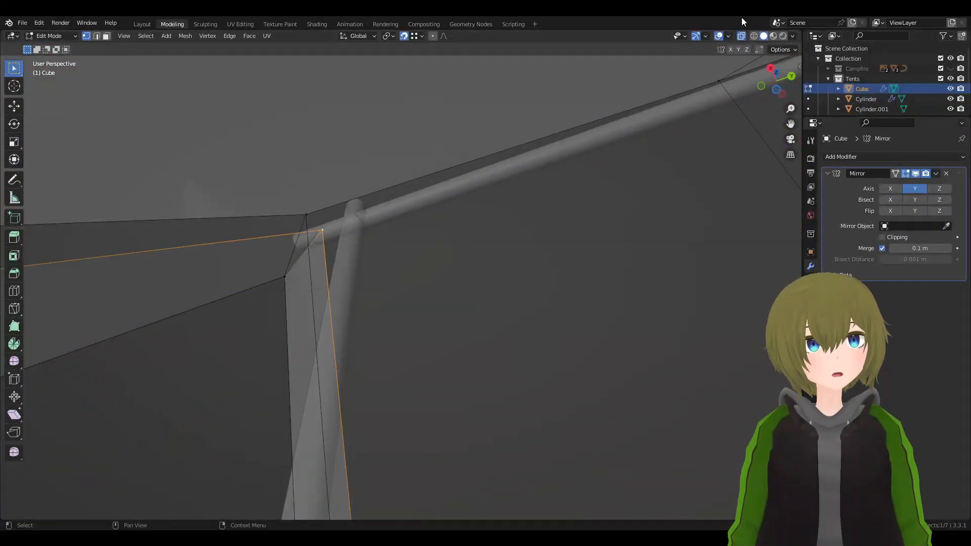
click(741, 37)
middle_drag(365, 238, 342, 259)
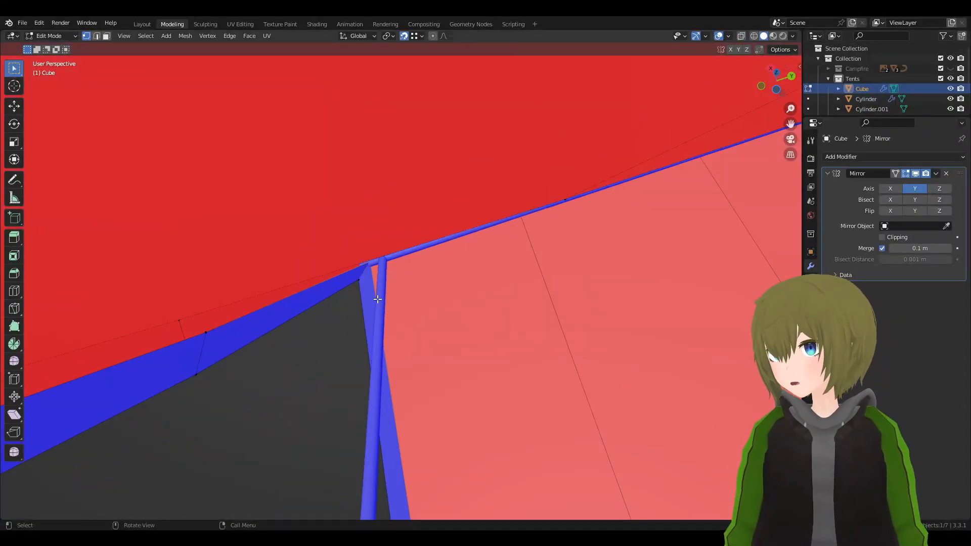
- Extrude a new vertex from the inner ridge corner and move it along Y under the ridge pole
scroll(330, 341, down, 5)
middle_drag(330, 341, 494, 264)
scroll(625, 284, up, 2)
scroll(540, 347, up, 3)
scroll(544, 318, up, 3)
key(e)
right_click(537, 238)
key(g)
key(x)
right_click(633, 212)
key(g)
key(y)
click(636, 156)
- Move the extruded vertex further along Y and snap it to the middle vertex of the ridge
middle_drag(632, 154, 497, 255)
click(742, 35)
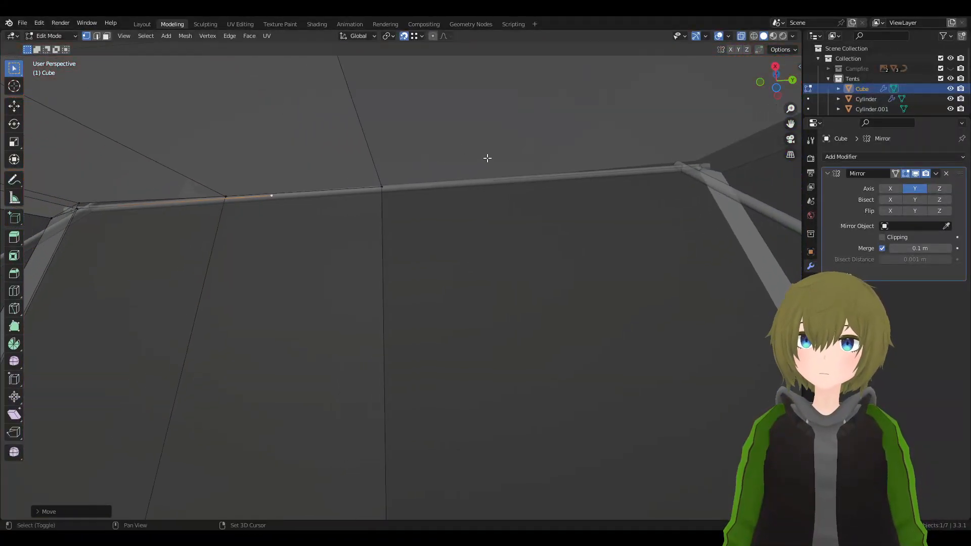
key(g)
key(y)
click(475, 217)
middle_drag(475, 217, 440, 217)
key(g)
click(417, 140)
middle_drag(417, 140, 673, 19)
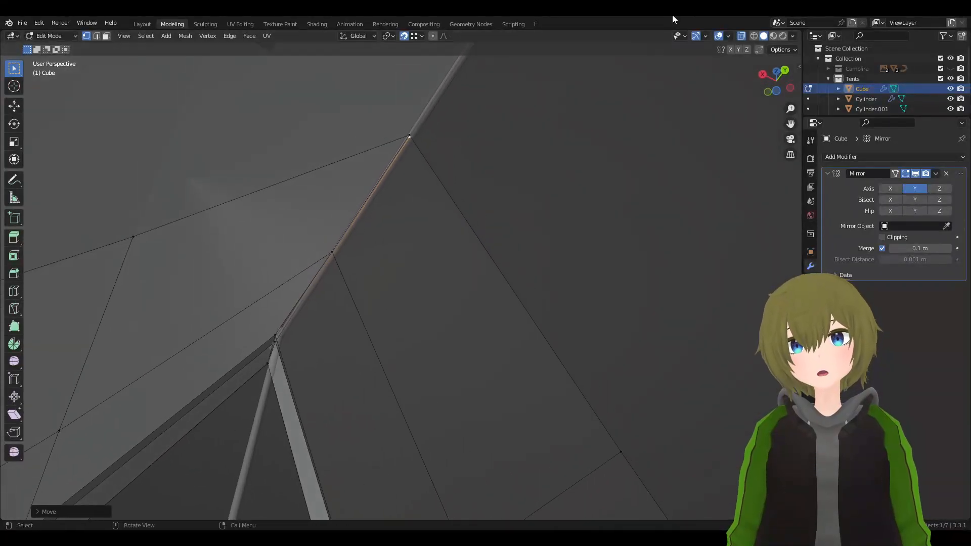
click(741, 36)
- Join the snapped ridge vertex to the inner floor-edge vertices on both sides of the tent with edges
middle_drag(560, 170, 451, 233)
scroll(526, 194, down, 4)
middle_drag(356, 290, 366, 286)
shift+click(318, 313)
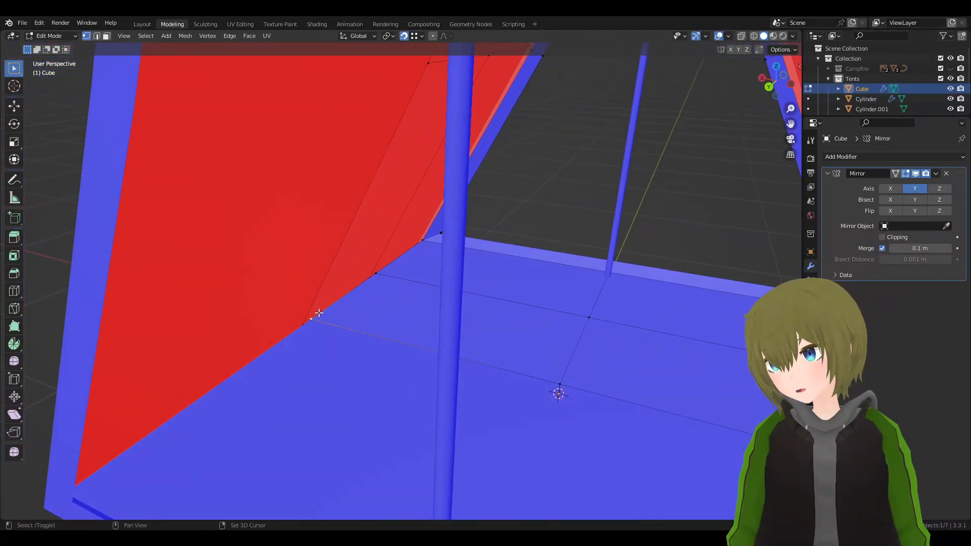
middle_drag(391, 346, 449, 113)
click(742, 36)
click(423, 93)
click(742, 36)
middle_drag(514, 109, 522, 178)
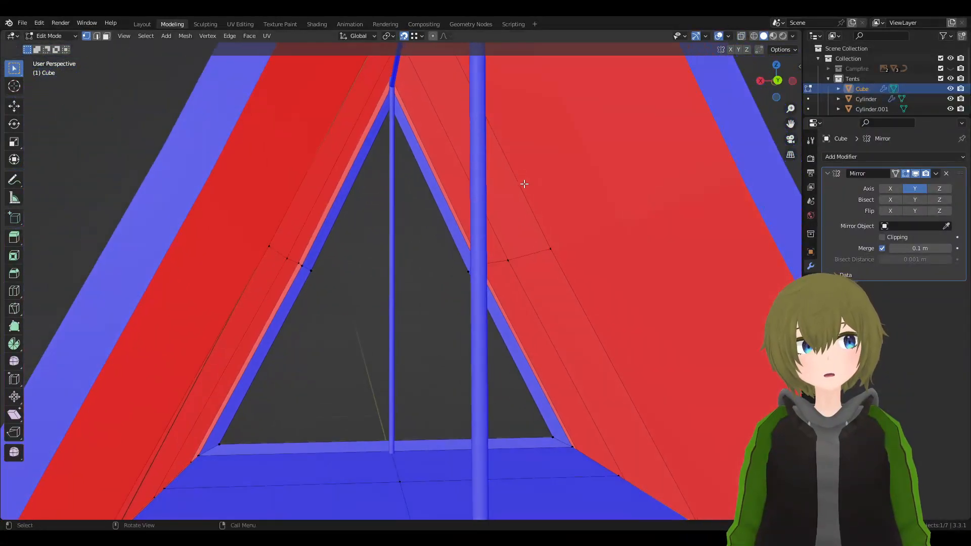
middle_drag(593, 357, 447, 283)
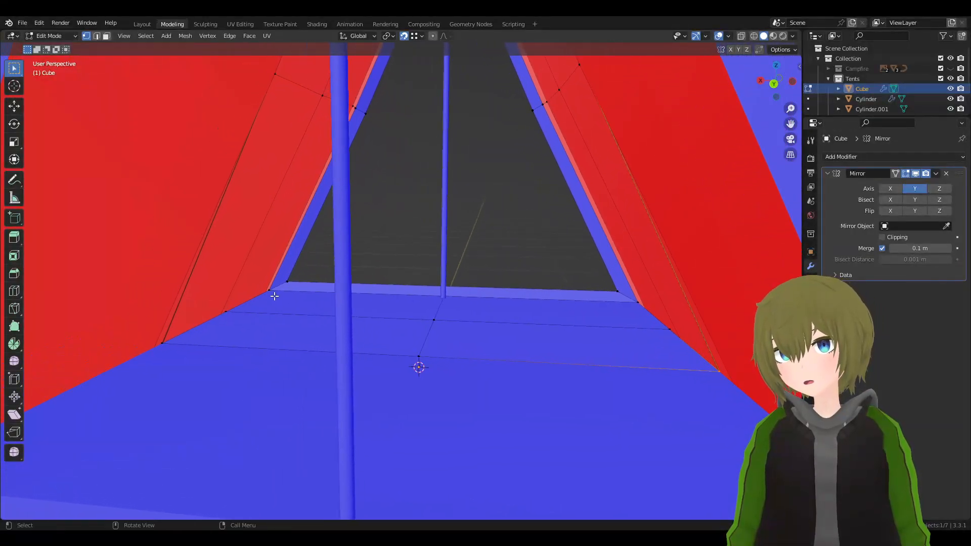
middle_drag(280, 293, 412, 287)
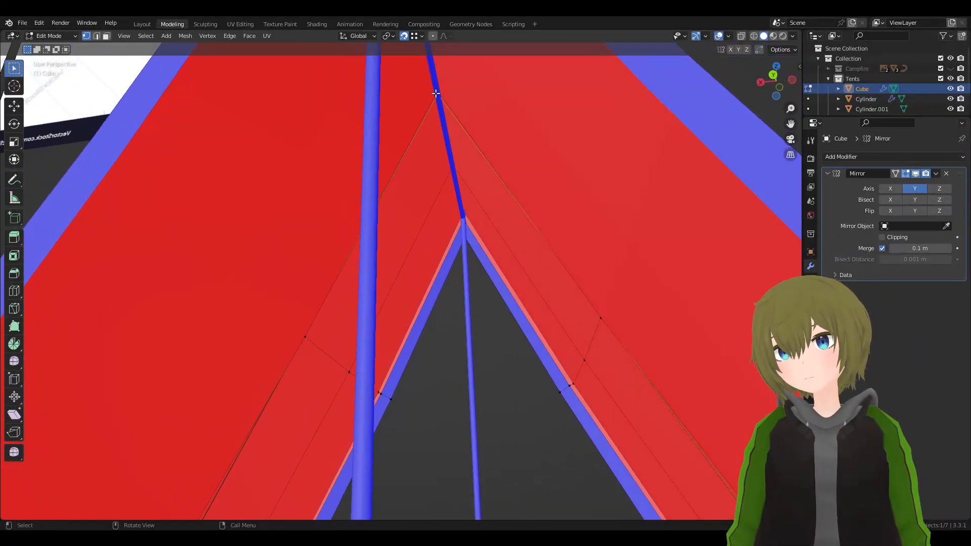
- Subdivide the new slanted edge between ridge and floor on one inner tent wall
click(743, 36)
middle_drag(464, 169, 503, 275)
middle_drag(359, 417, 464, 372)
shift+click(489, 359)
middle_drag(384, 364, 508, 346)
scroll(508, 352, down, 2)
scroll(508, 347, down, 2)
key(F3)
key(Escape)
scroll(465, 310, down, 3)
middle_drag(466, 310, 568, 340)
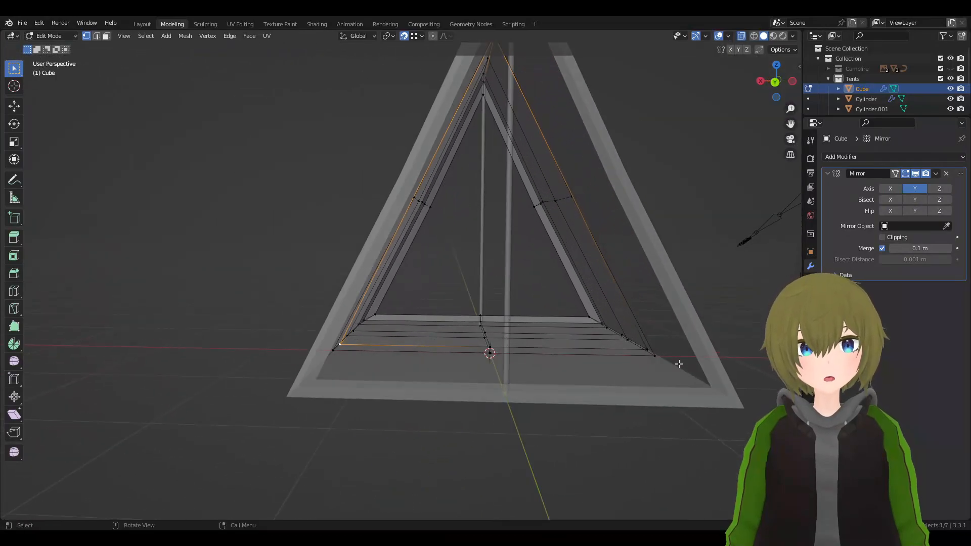
scroll(679, 364, up, 2)
key(F3)
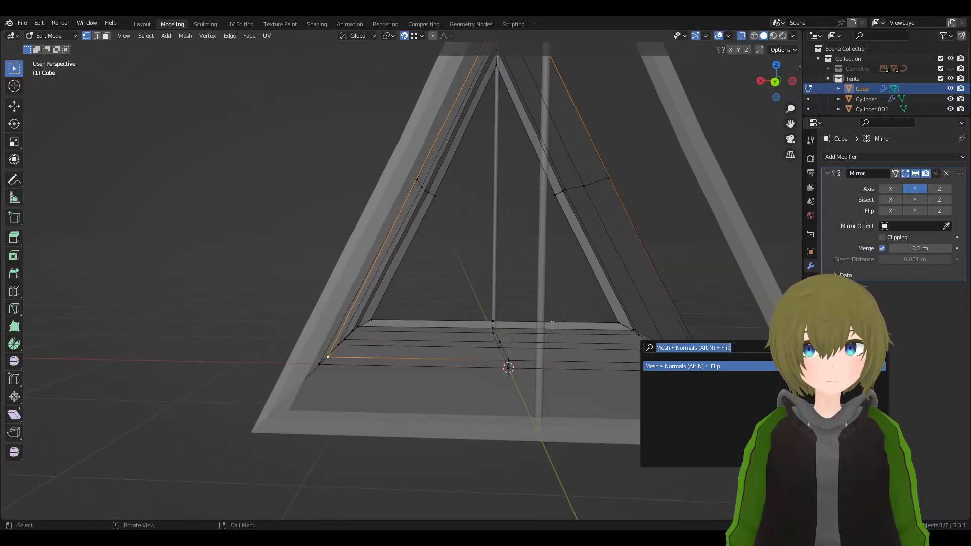
key(Escape)
key(F3)
text(sub)
key(Return)
- Subdivide the matching slanted edge on the opposite inner tent wall
middle_drag(602, 305, 644, 377)
click(642, 395)
middle_drag(607, 250, 551, 327)
alt+click(446, 146)
key(F3)
key(Return)
scroll(553, 370, up, 1)
middle_drag(554, 371, 507, 303)
scroll(575, 296, up, 2)
key(g)
right_click(582, 215)
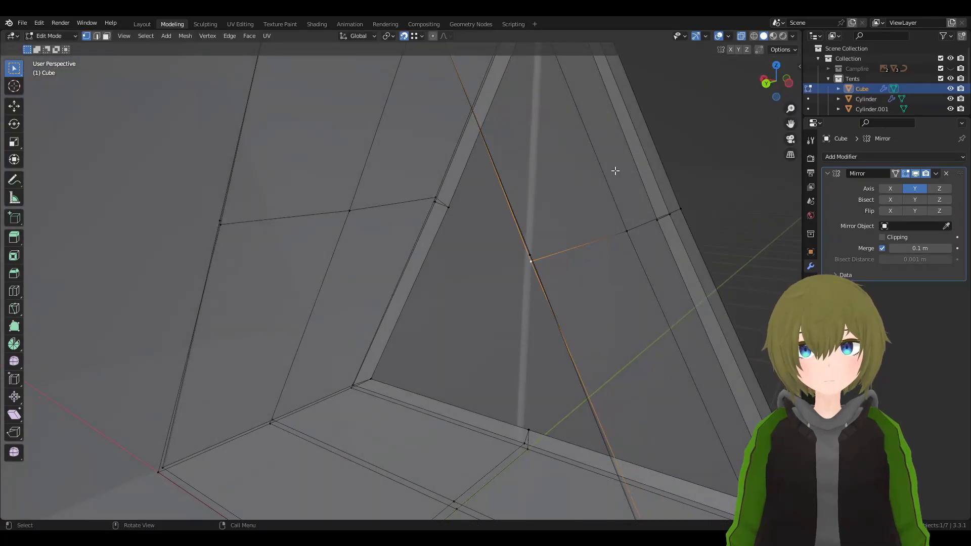
click(742, 36)
key(g)
mouse_move(563, 251)
middle_down()
mouse_move(626, 232)
mouse_move(616, 226)
mouse_move(588, 240)
mouse_move(598, 257)
mouse_move(399, 248)
middle_up()
right_click(596, 236)
- Scale the midpoint vertices of the two slanted inner edges along X to bring them closer to the walls
click(606, 216)
middle_drag(452, 264, 646, 235)
key(s)
key(x)
click(663, 228)
scroll(663, 230, down, 2)
key(s)
key(x)
click(656, 243)
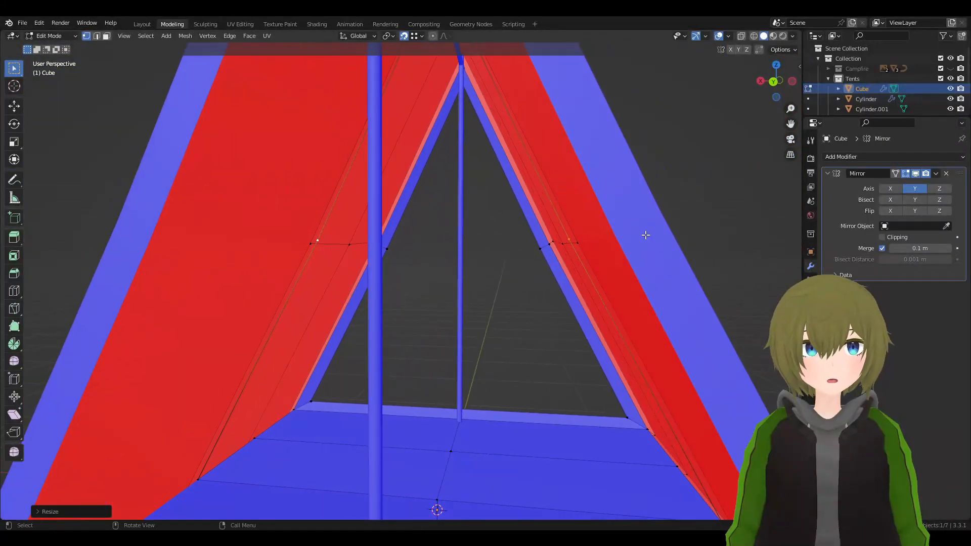
- Move each midpoint vertex of the slanted inner edges separately along X to line it up with its wall
click(566, 239)
middle_drag(578, 248, 391, 258)
key(g)
key(x)
click(553, 237)
click(328, 246)
middle_drag(340, 232, 482, 259)
key(g)
key(x)
click(349, 224)
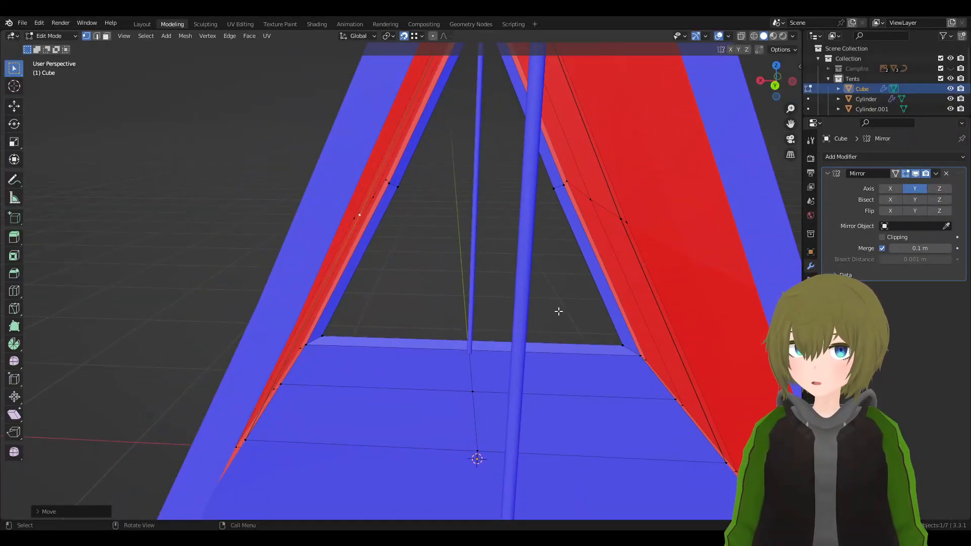
- Join the midpoint vertices to the rear frame's side vertices with cross edges on both inner walls
middle_drag(558, 311, 405, 262)
click(411, 261)
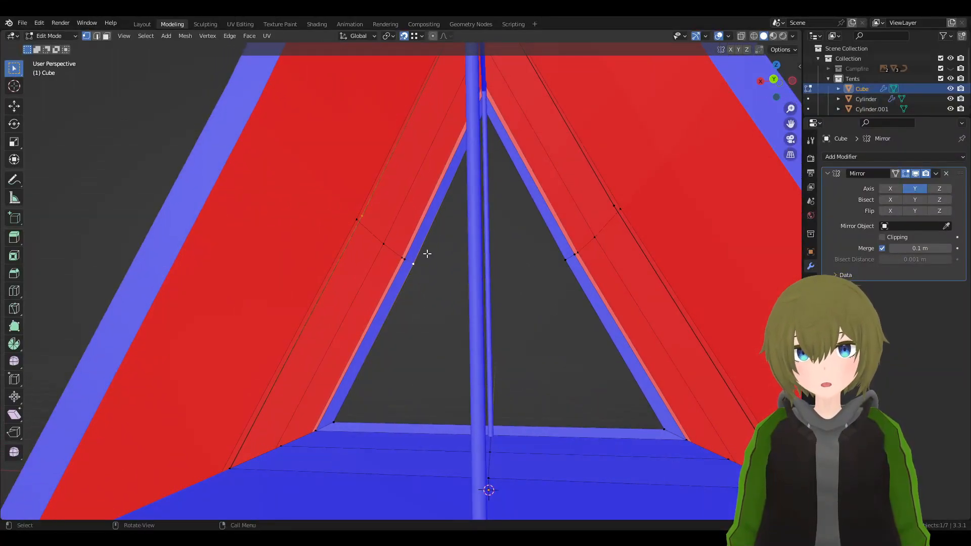
middle_drag(365, 216, 590, 304)
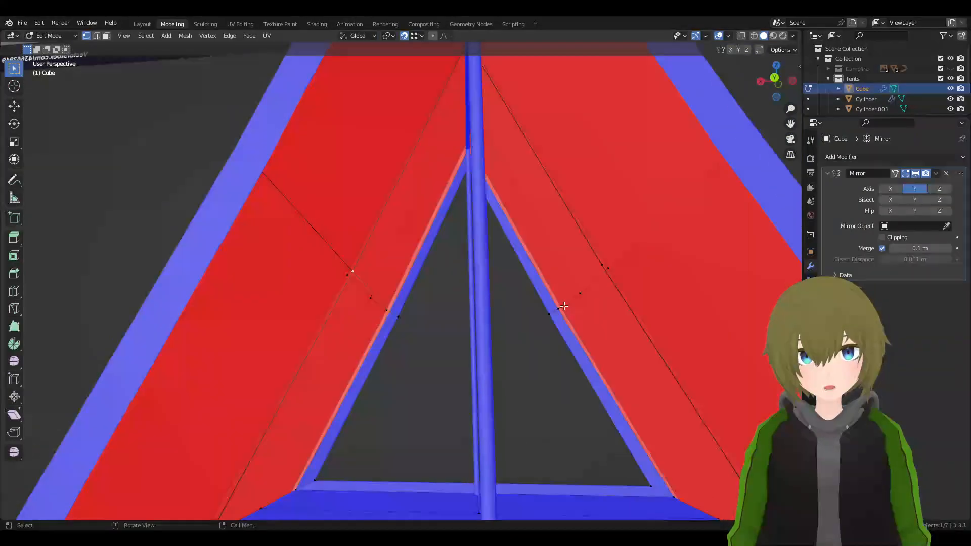
click(557, 310)
middle_drag(598, 264, 599, 309)
click(577, 295)
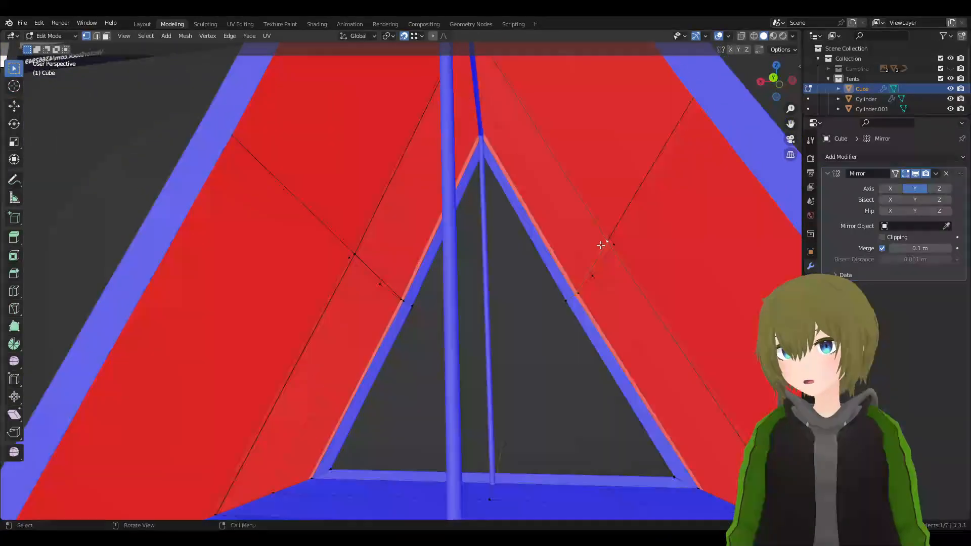
- Subdivide the cross edges between the midpoint vertices and the rear frame on both inner walls
key(F3)
key(Return)
middle_drag(601, 263, 567, 266)
click(415, 268)
middle_drag(415, 268, 294, 341)
shift+click(357, 252)
key(F3)
key(Return)
- Join the rear floor strip's edge vertex to the cross edge's new midpoint on one inner wall with an edge
click(324, 351)
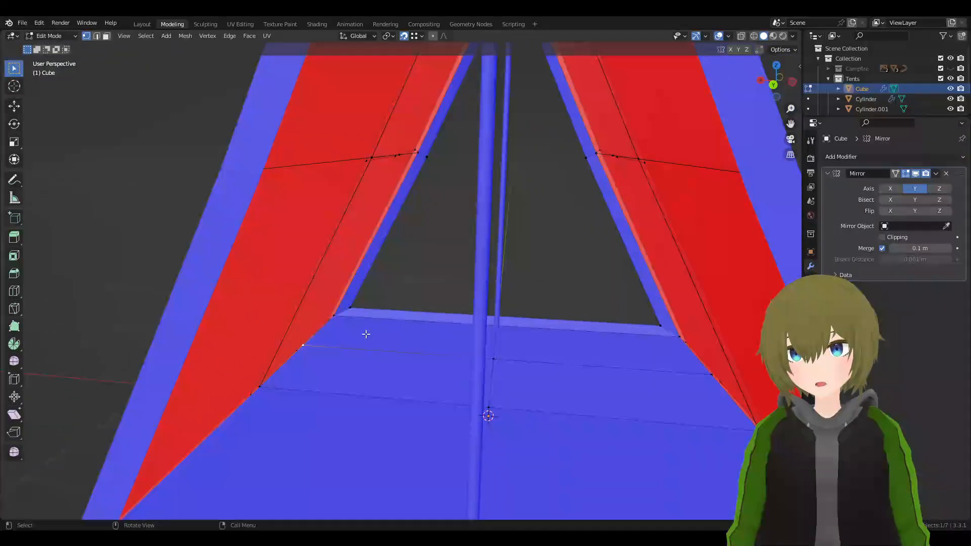
middle_drag(360, 335, 380, 299)
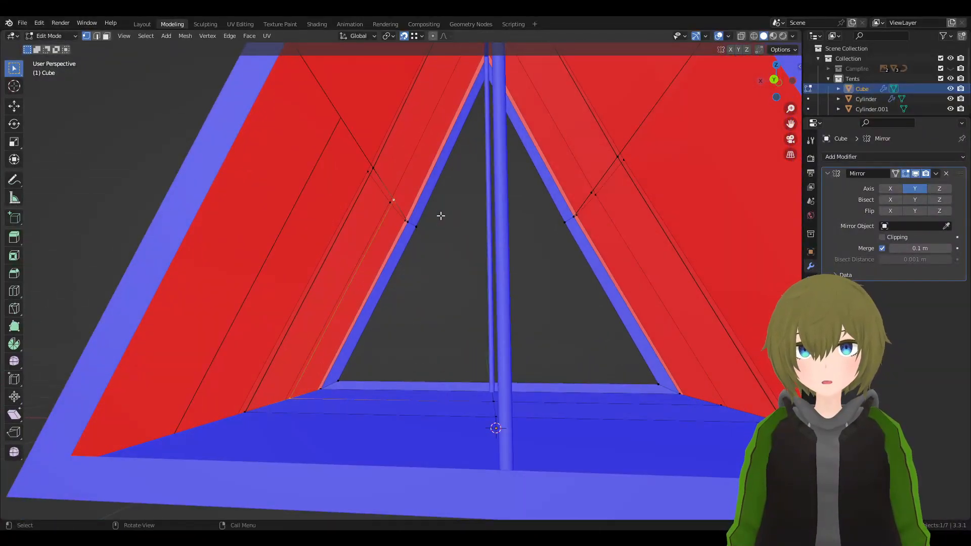
middle_drag(434, 212, 455, 238)
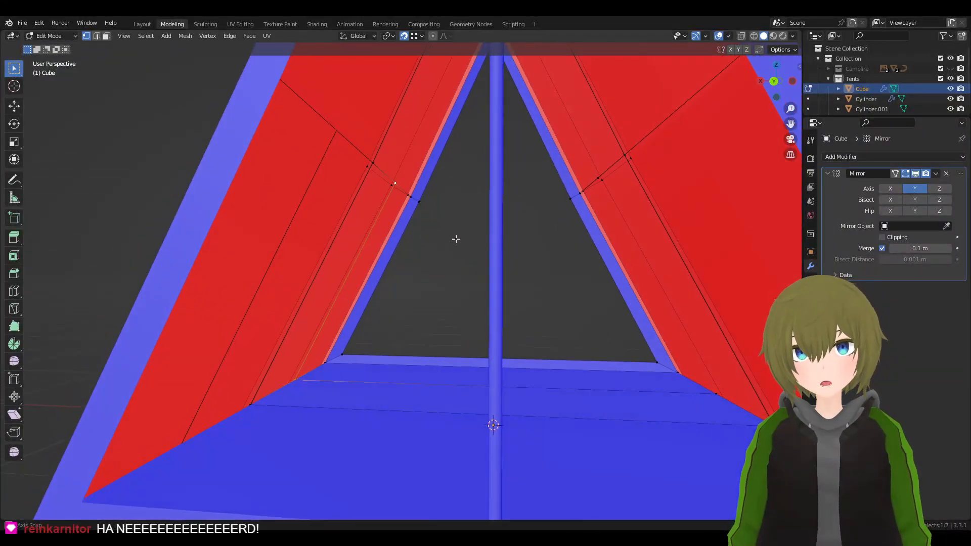
- Join the rear floor strip's edge vertex to the cross edge's midpoint on the opposite inner wall with an edge
click(710, 394)
middle_drag(585, 238, 593, 231)
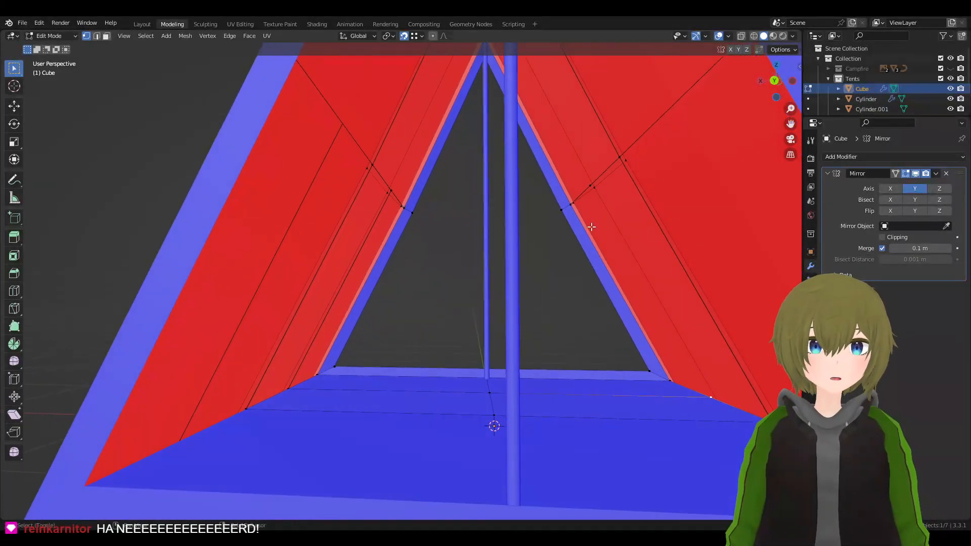
middle_drag(594, 189, 613, 307)
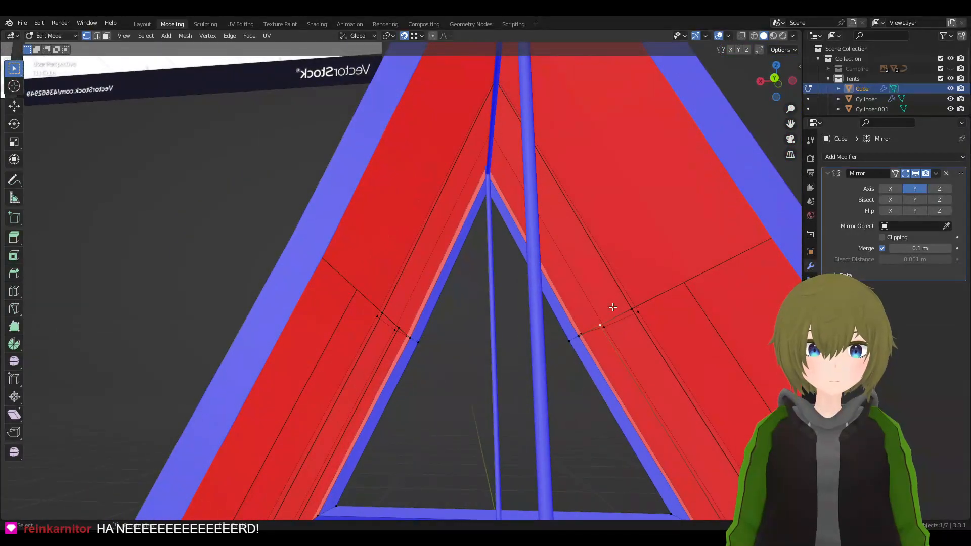
- Subdivide the inner ridge edge between the centre vertex and the rear frame's apex
click(741, 35)
middle_drag(602, 190, 486, 256)
alt+click(420, 217)
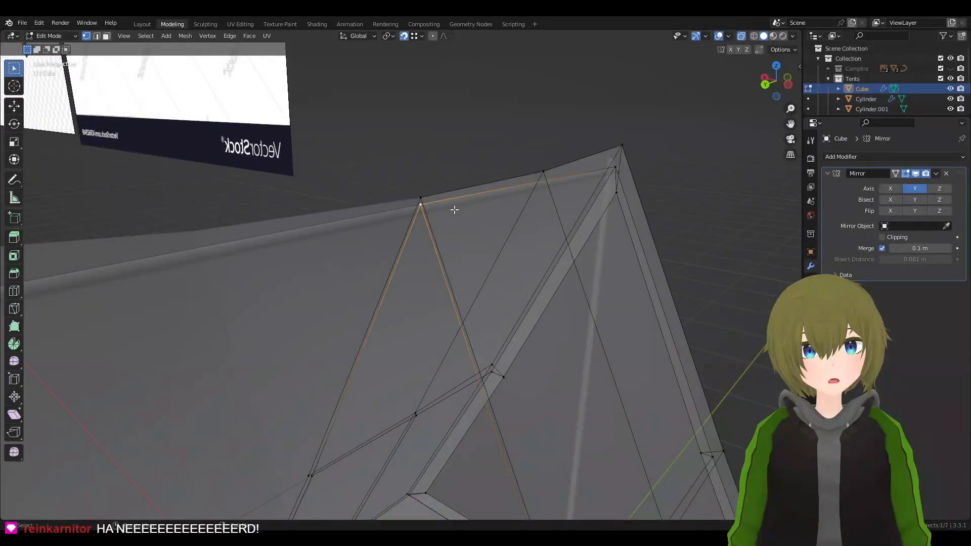
alt+shift+click(617, 166)
key(F3)
key(Return)
- Join the inner ridge edge's midpoint to the cross edges' midpoints on both inner walls with edges
middle_drag(562, 193, 586, 259)
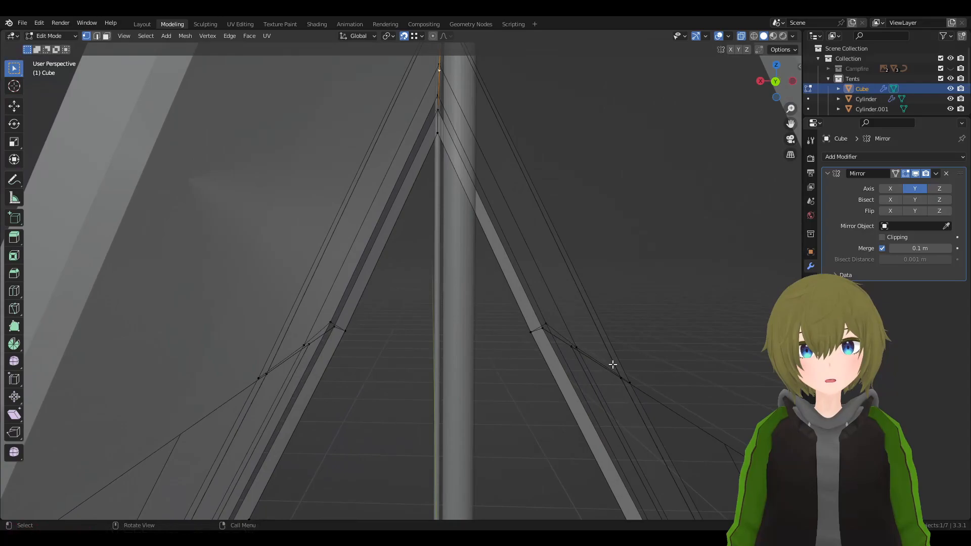
click(743, 37)
middle_drag(614, 372, 472, 282)
middle_drag(371, 291, 460, 260)
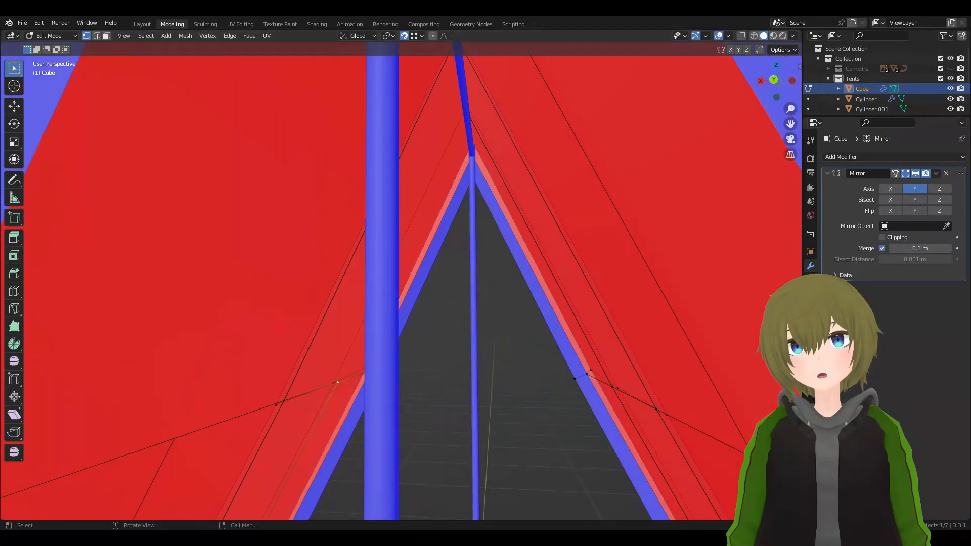
click(741, 35)
middle_drag(503, 125, 484, 213)
shift+click(453, 193)
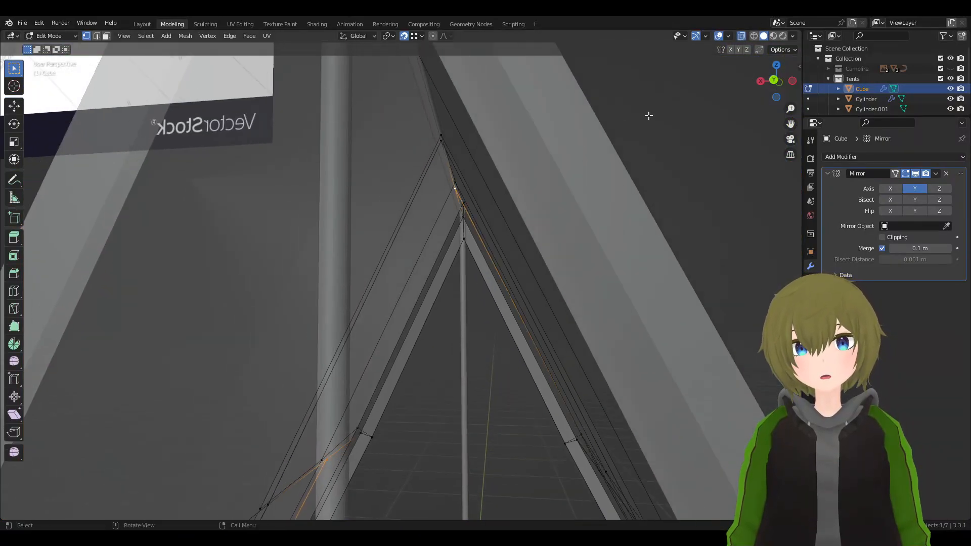
click(741, 36)
- Fill the lower central and lower rear strips of the +X side's inner wall with faces
middle_drag(592, 253, 509, 281)
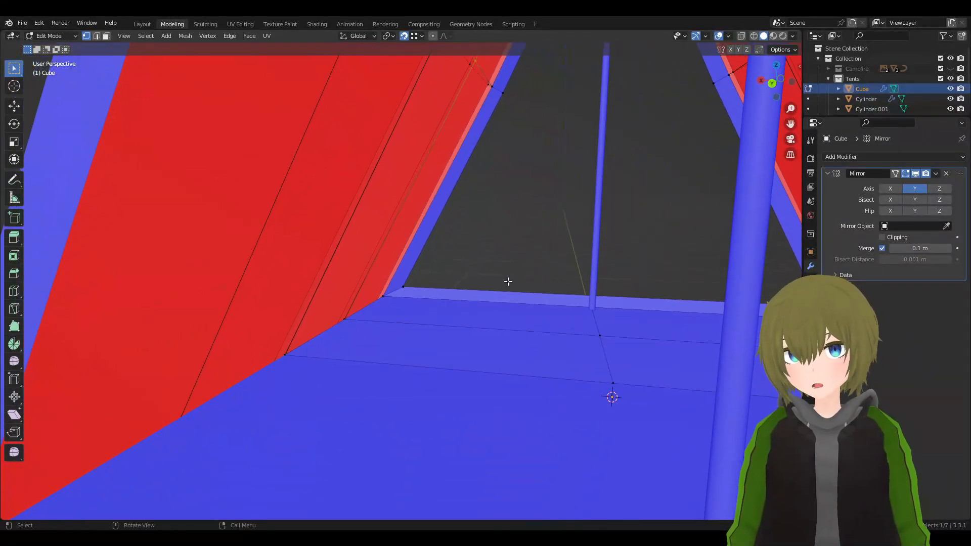
click(300, 348)
shift+middle_drag(481, 164, 451, 214)
key(f)
shift+middle_drag(499, 181, 477, 198)
click(314, 410)
middle_drag(363, 366, 509, 197)
shift+click(531, 159)
key(f)
- Fill the upper rear strip of the +X side's inner wall, between the cross edge and the ridge, with a face
click(481, 156)
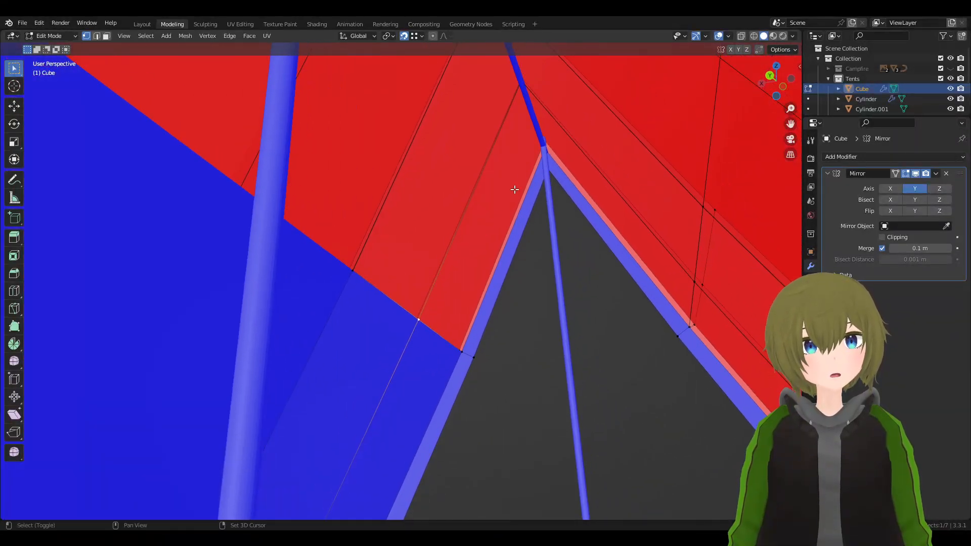
click(741, 35)
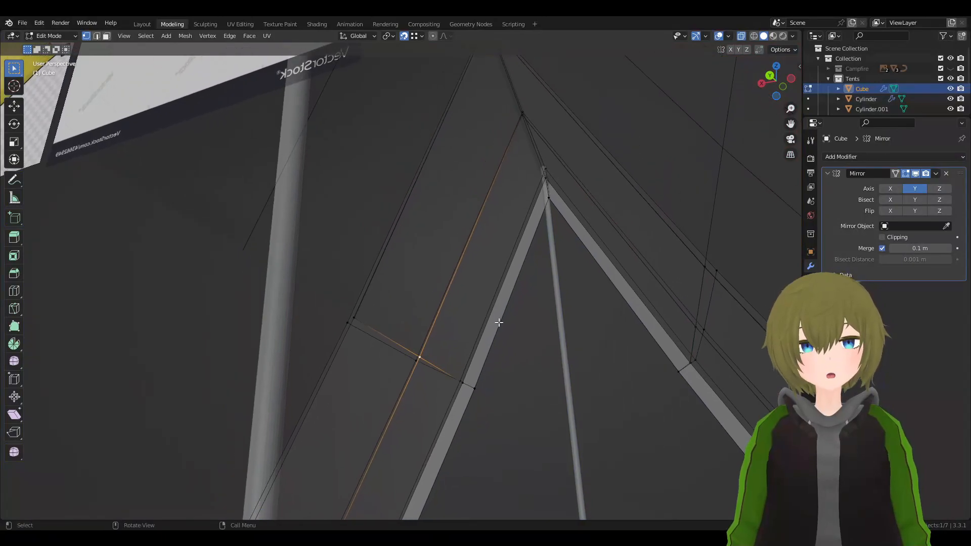
shift+click(463, 383)
middle_drag(572, 195, 555, 235)
shift+middle_drag(597, 133, 579, 210)
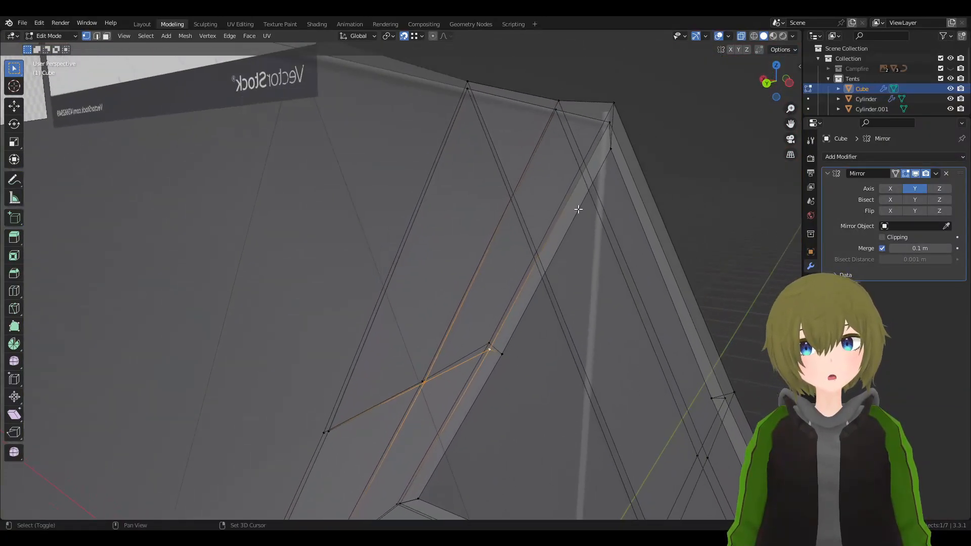
shift+middle_drag(575, 164, 566, 189)
shift+click(543, 149)
shift+click(599, 155)
middle_drag(453, 336, 535, 285)
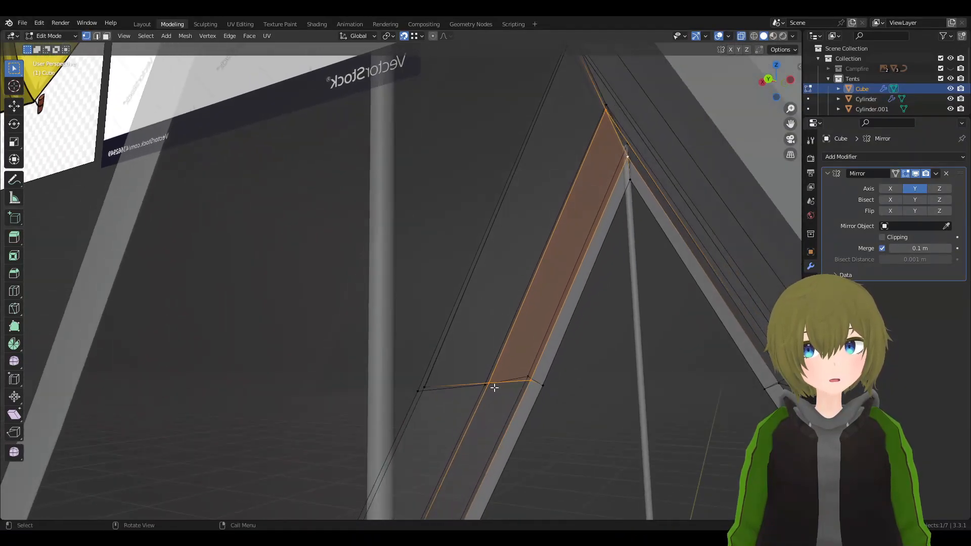
- Fill the upper central strip of the +X side's inner wall with a face
click(492, 389)
shift+click(425, 387)
middle_drag(569, 211, 558, 289)
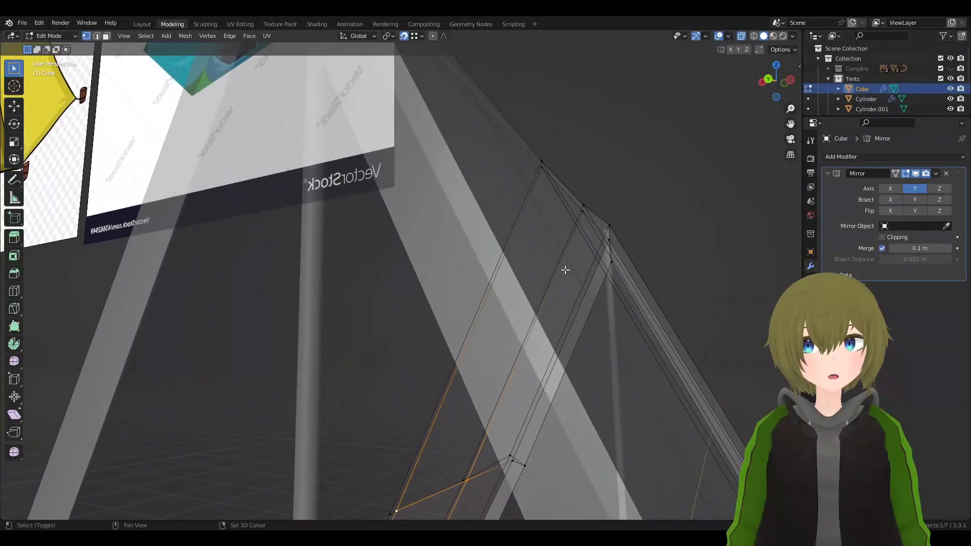
shift+click(545, 176)
shift+click(584, 218)
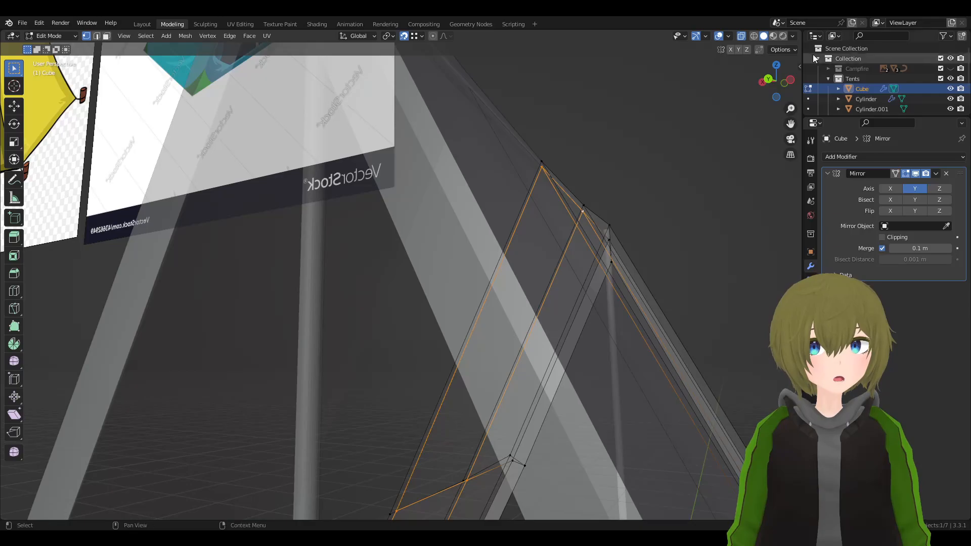
click(742, 36)
middle_drag(589, 278, 552, 231)
scroll(528, 296, down, 4)
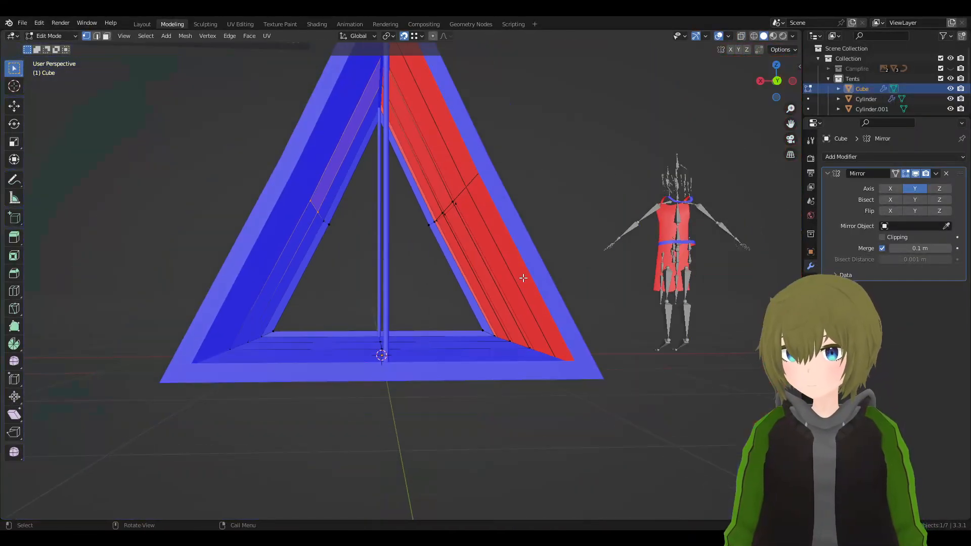
- Fill the lower central and lower rear strips of the -X side's inner wall with faces
mouse_move(483, 207)
middle_down()
mouse_move(474, 264)
mouse_move(475, 230)
mouse_move(497, 213)
middle_up()
scroll(585, 336, up, 4)
key(alt+a)
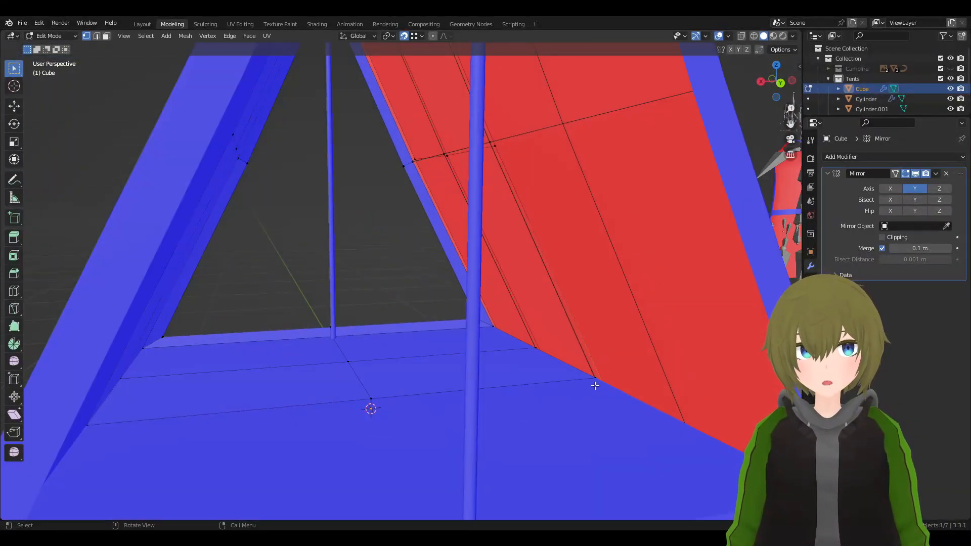
click(741, 35)
shift+click(541, 356)
click(534, 348)
shift+click(594, 381)
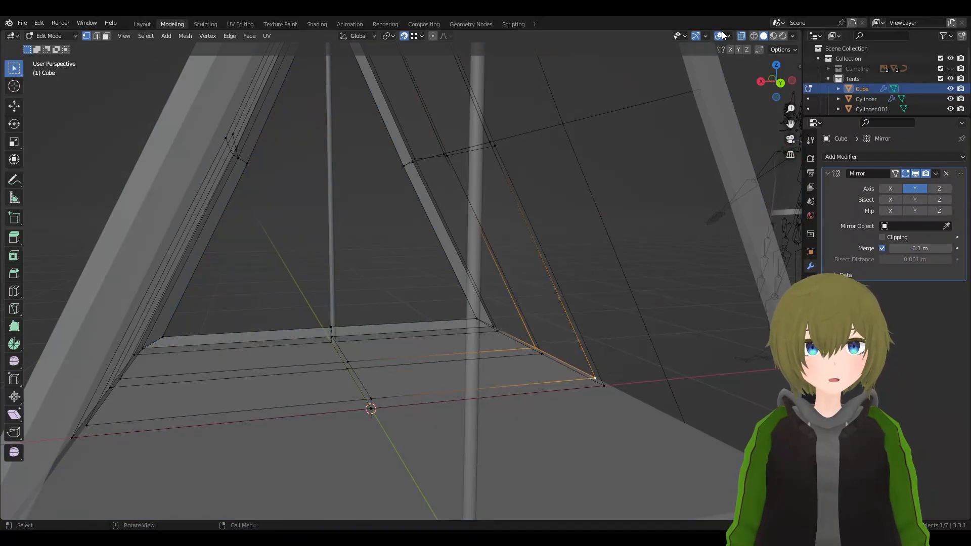
click(741, 36)
middle_drag(694, 123, 618, 167)
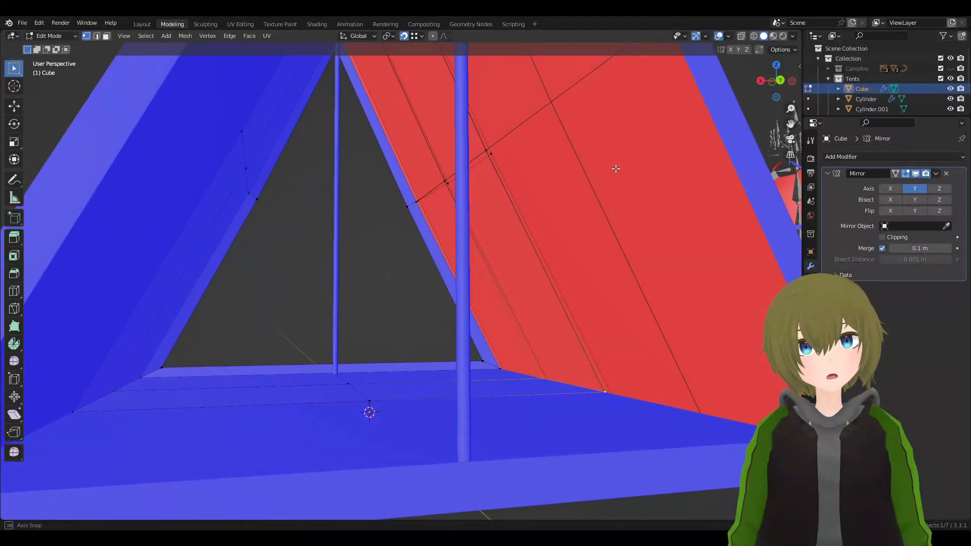
key(f)
middle_drag(516, 203, 527, 303)
key(alt+a)
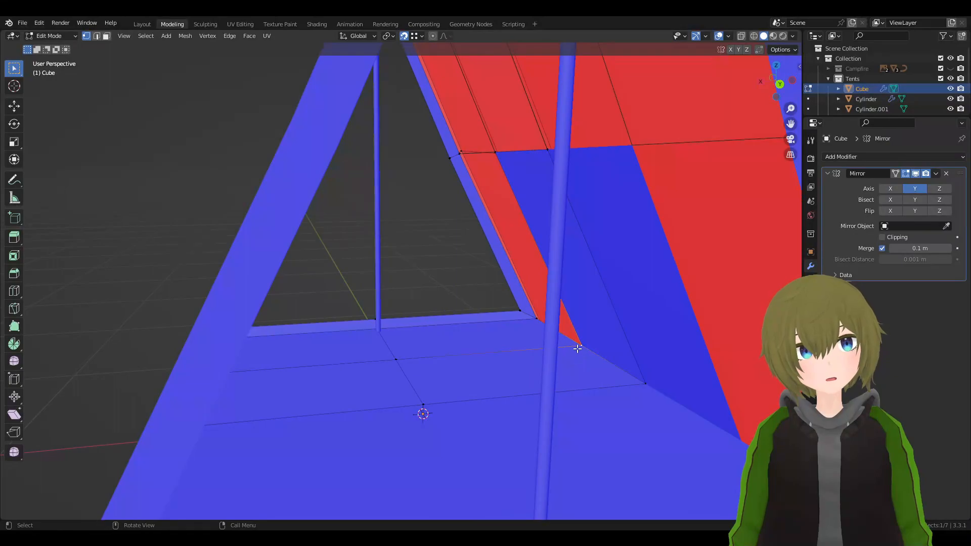
middle_drag(496, 155, 528, 209)
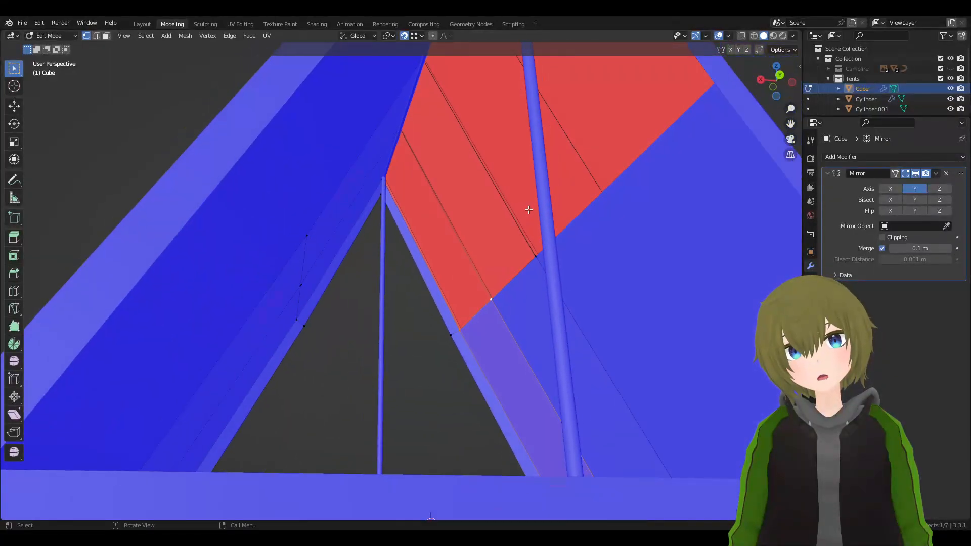
- Fill the upper central strip of the -X side's inner wall, between the cross edge and the ridge, with a face
click(493, 310)
click(532, 260)
shift+click(491, 300)
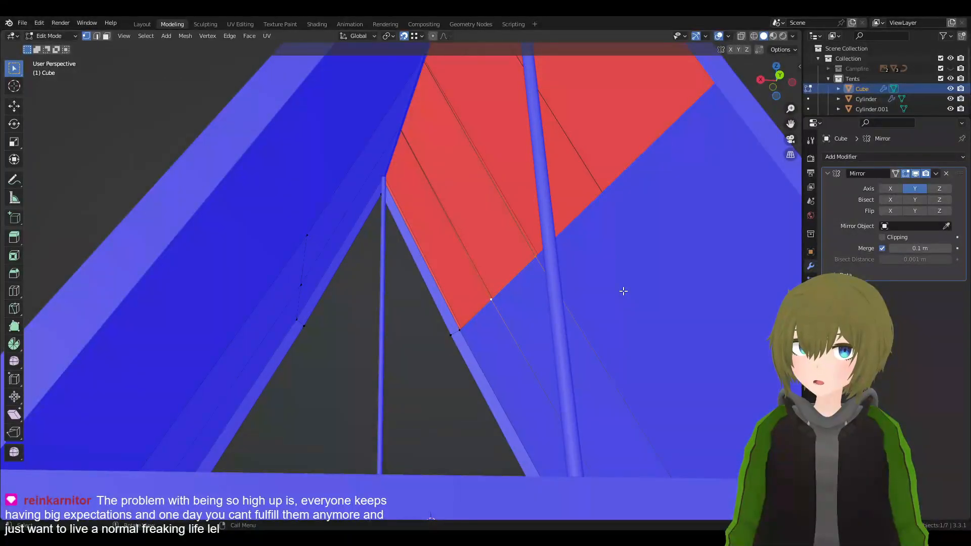
click(742, 36)
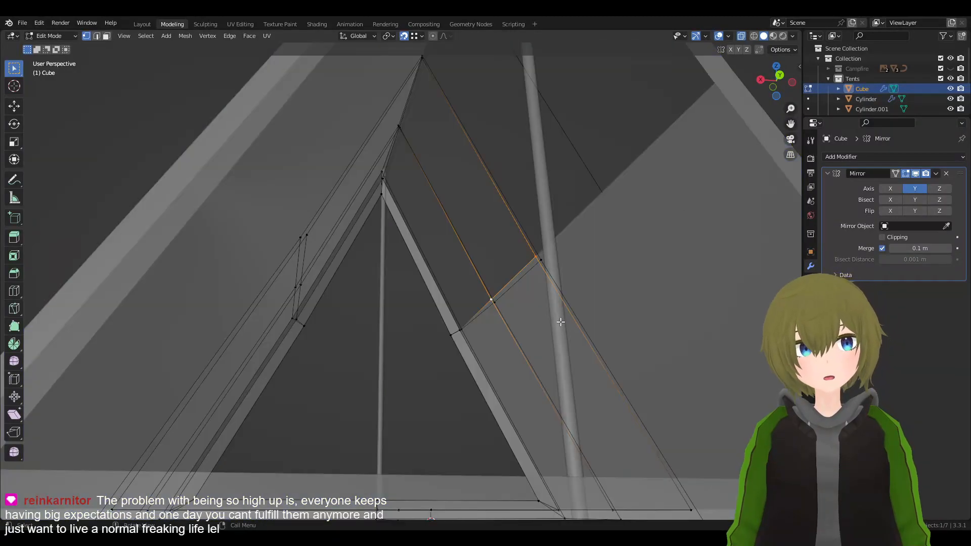
shift+click(528, 263)
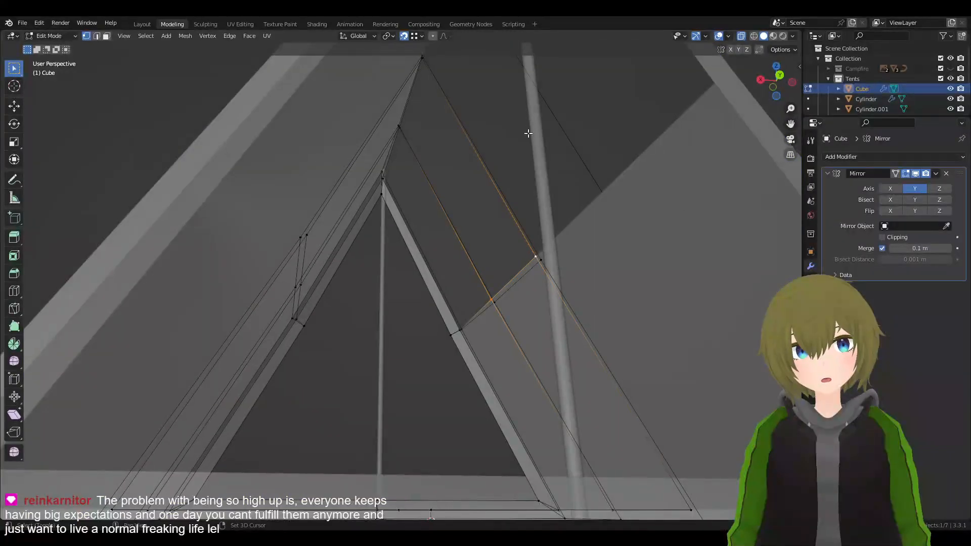
middle_drag(389, 121, 457, 202)
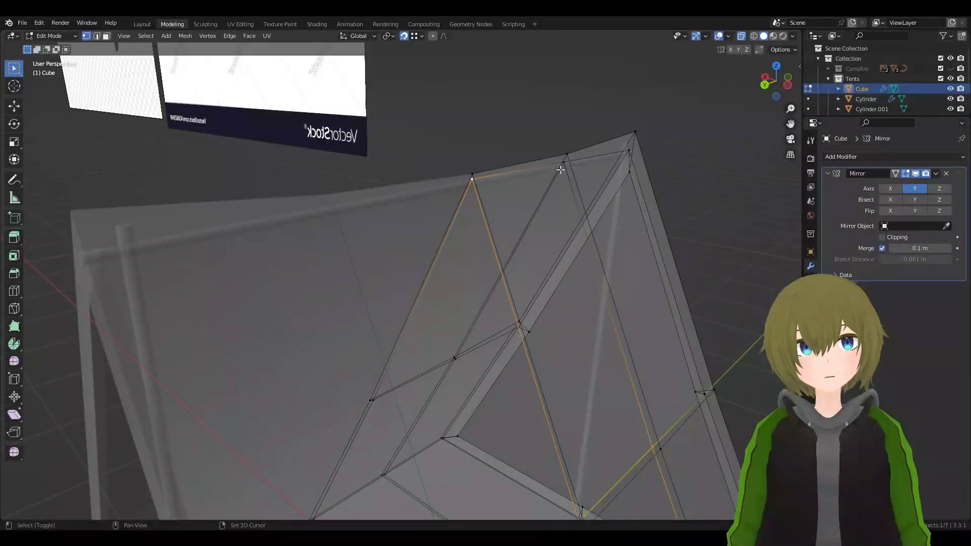
click(743, 37)
middle_drag(460, 265, 601, 295)
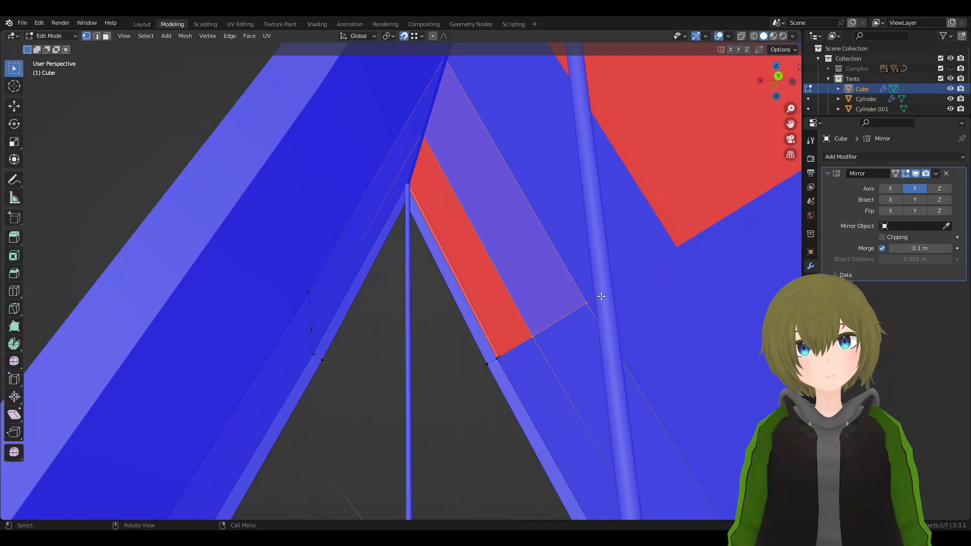
- Fill the upper rear strip of the -X side's inner wall with a face and return to Object Mode
click(496, 363)
shift+click(533, 336)
shift+middle_drag(558, 196, 546, 388)
middle_drag(546, 388, 480, 441)
click(740, 37)
middle_drag(700, 176, 657, 255)
shift+middle_drag(657, 256, 508, 222)
shift+click(437, 175)
shift+click(578, 150)
key(alt+z)
click(744, 35)
scroll(674, 260, down, 4)
middle_drag(675, 260, 549, 202)
shift+middle_drag(548, 203, 550, 104)
key(Tab)
- Examine the tent's inner and outer walls from several angles for missing or wrongly oriented faces
middle_drag(549, 291, 668, 401)
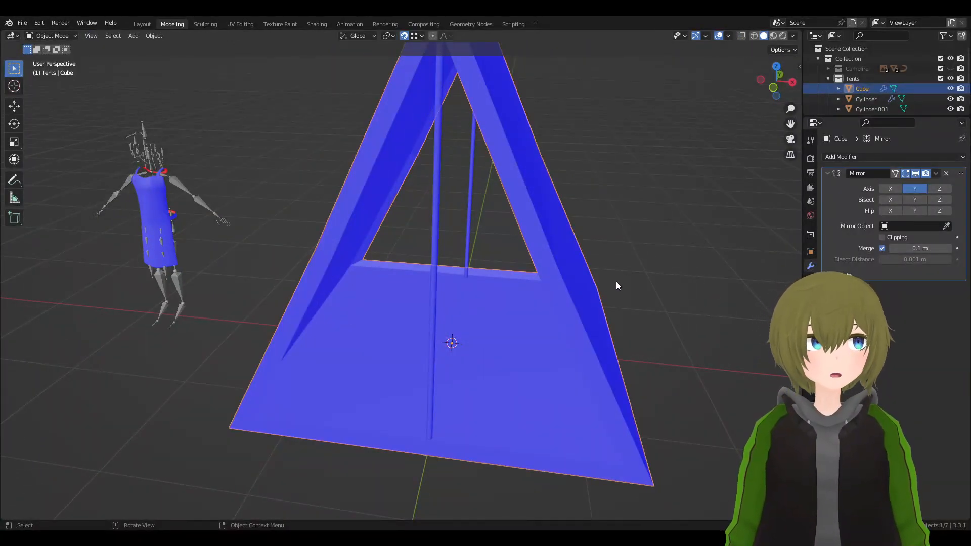
middle_drag(563, 280, 336, 259)
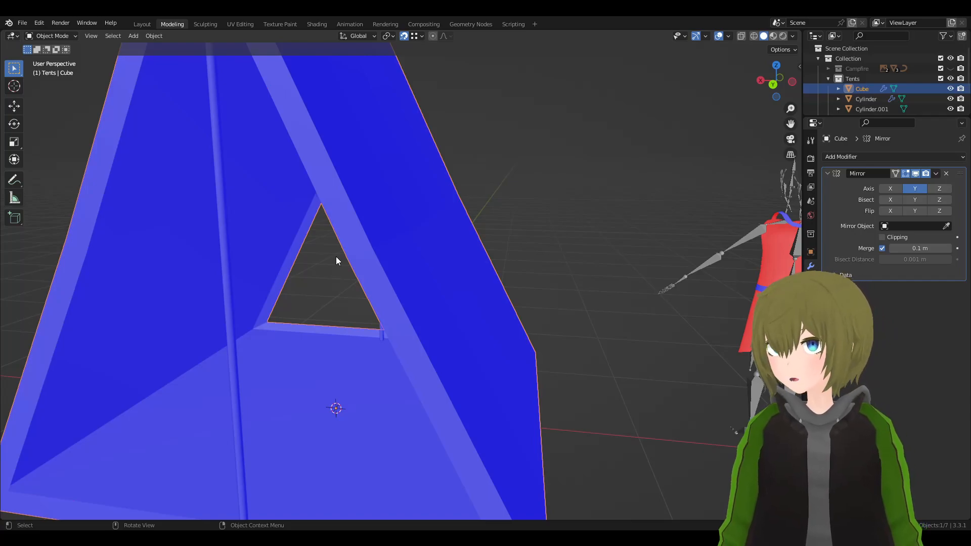
middle_drag(271, 346, 343, 296)
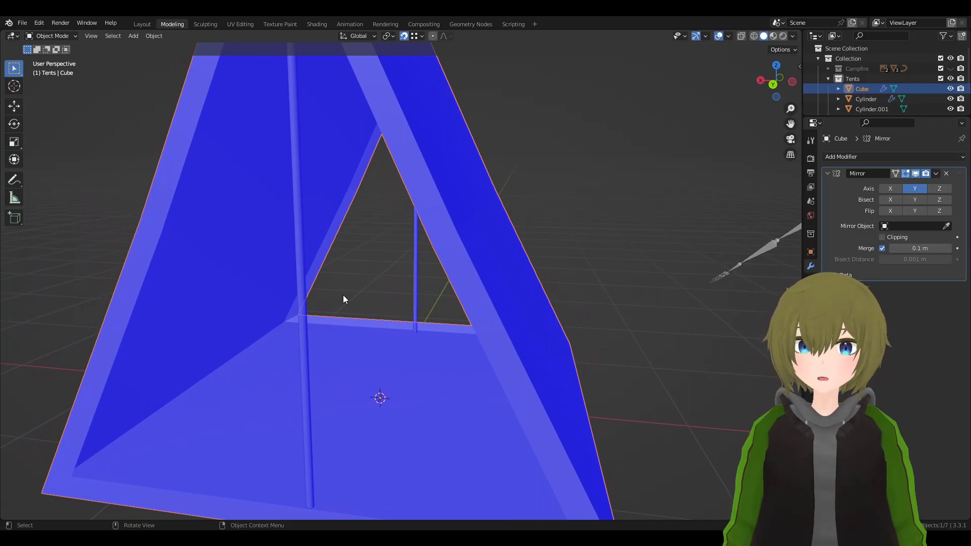
middle_drag(410, 334, 438, 354)
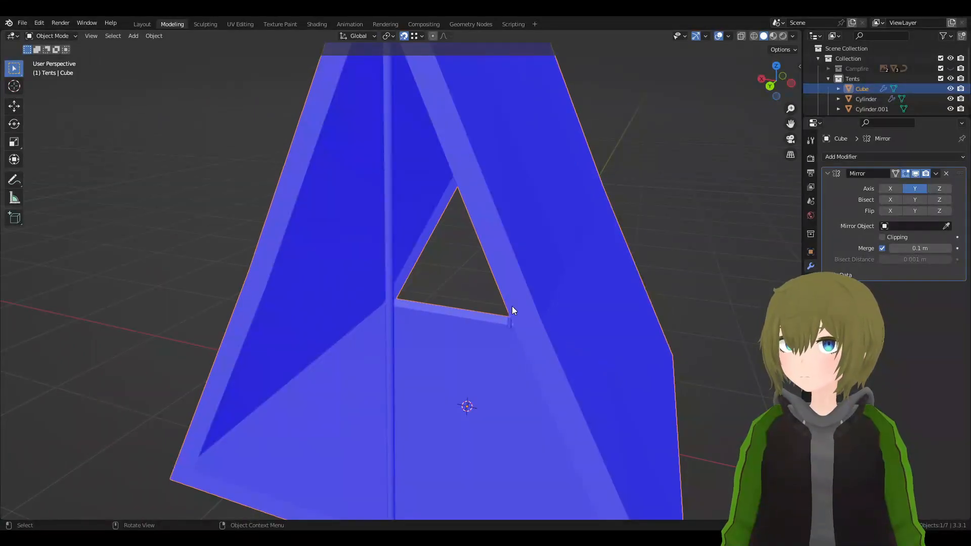
middle_drag(671, 293, 494, 293)
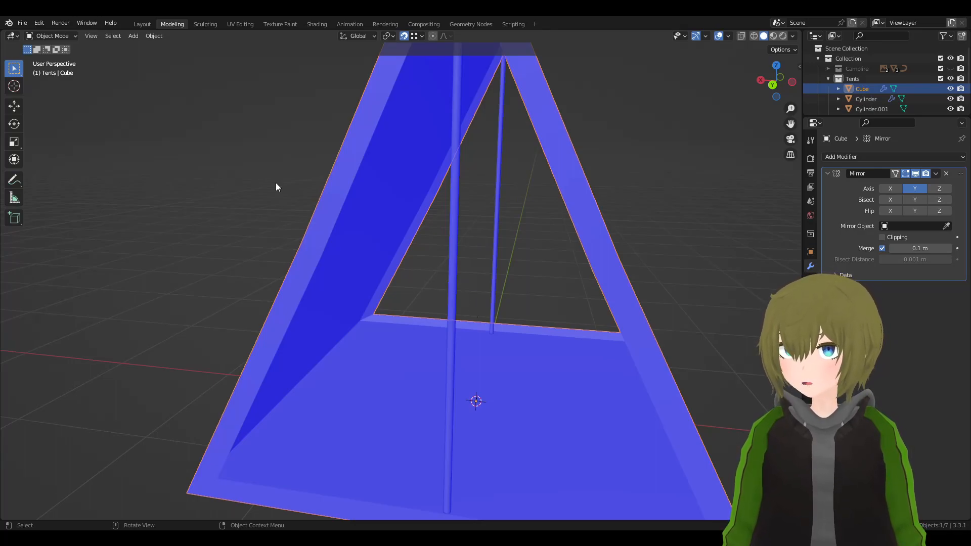
key(Tab)
key(Tab)
middle_drag(569, 250, 338, 244)
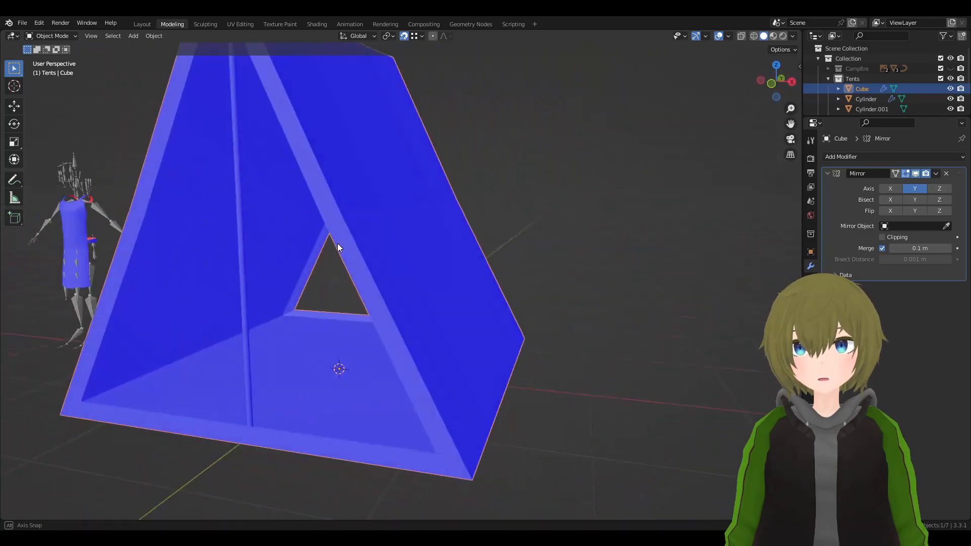
middle_drag(461, 272, 427, 230)
key(Tab)
key(Tab)
middle_drag(350, 198, 584, 86)
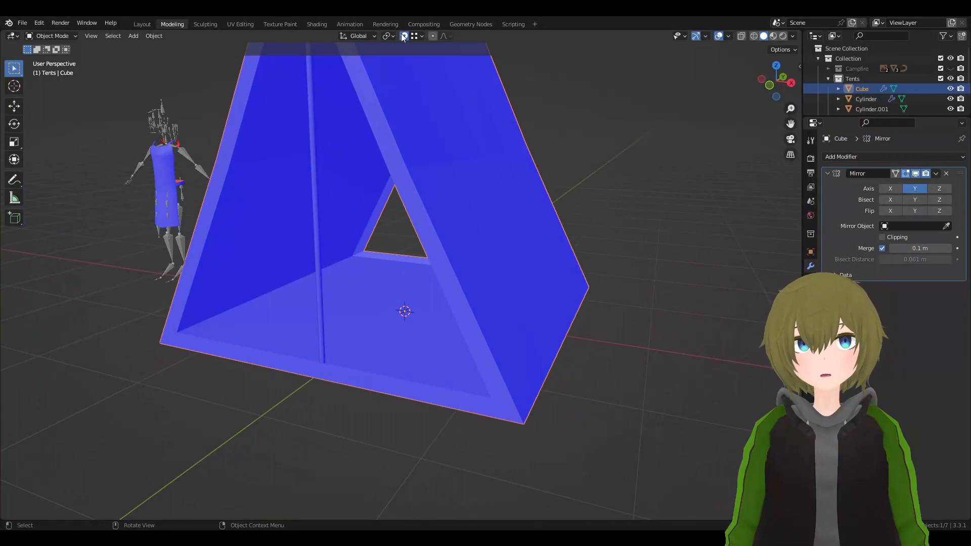
middle_drag(459, 156, 514, 238)
middle_drag(413, 202, 559, 134)
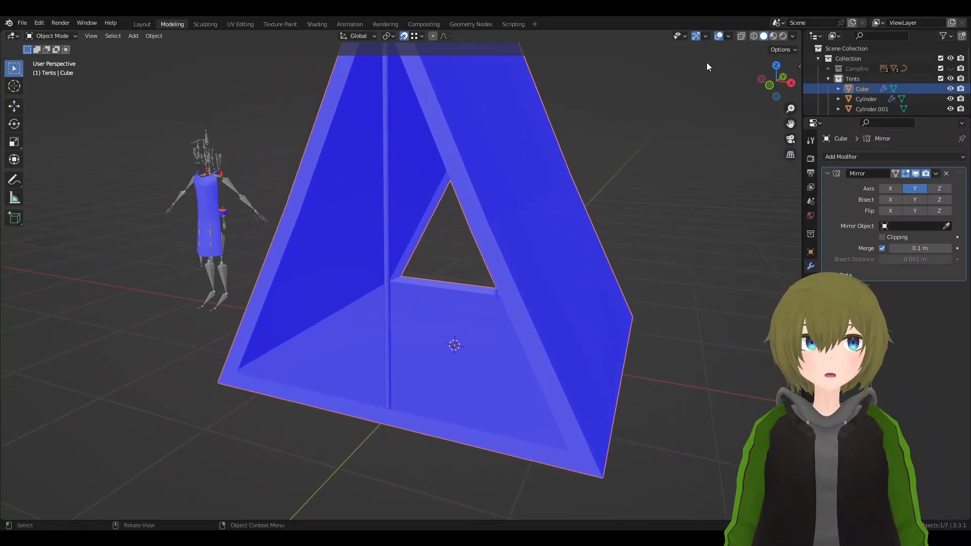
- Turn off the Face Orientation overlay in the viewport
click(721, 37)
click(720, 36)
click(729, 36)
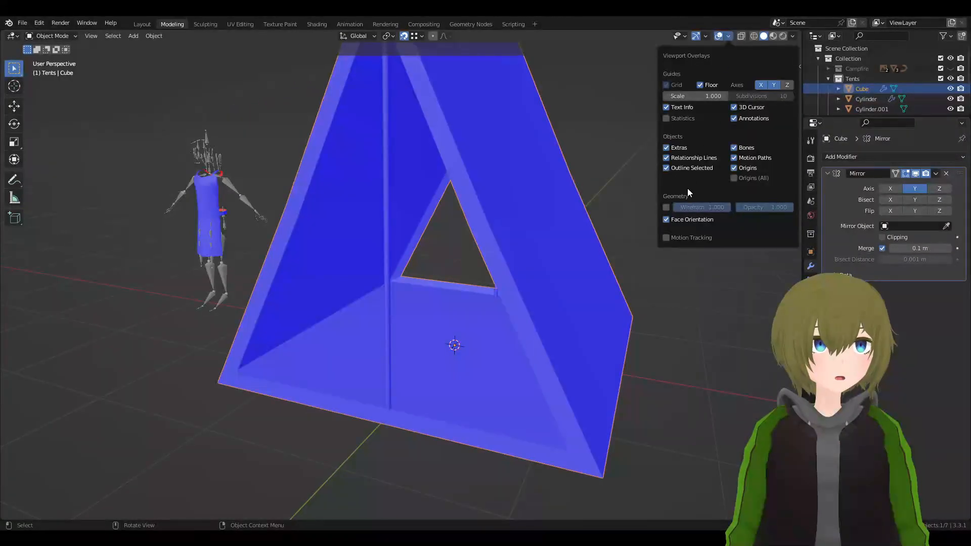
click(675, 221)
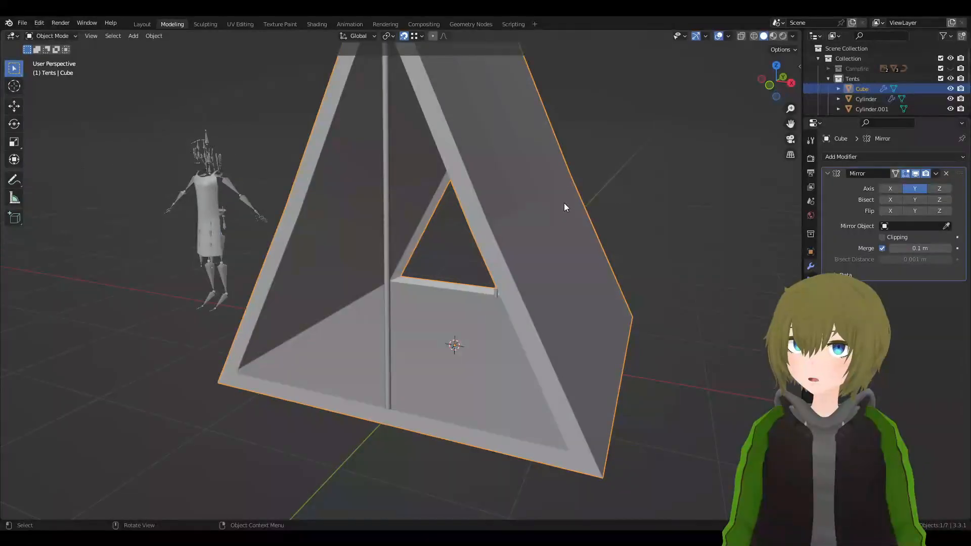
middle_drag(527, 222, 550, 222)
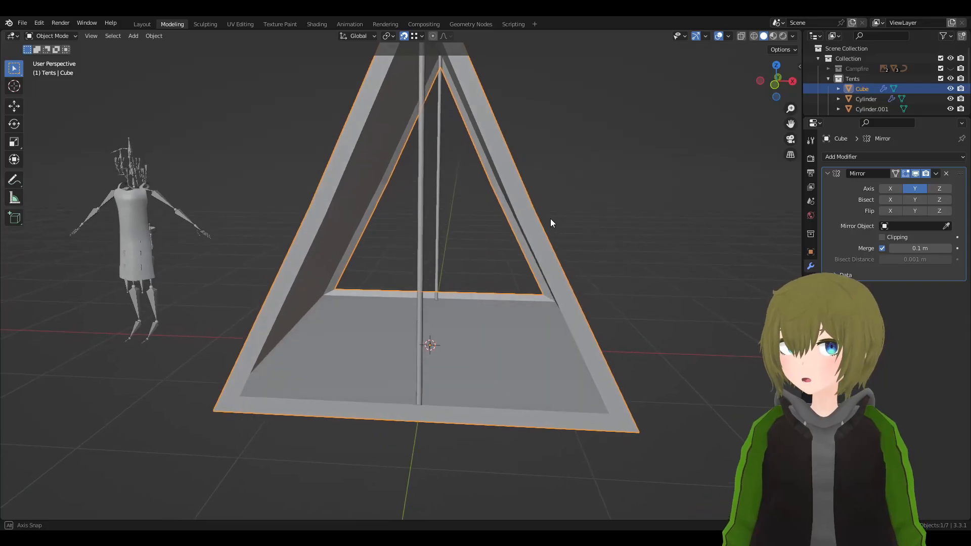
- Lower the yellow tent reference image along the global Z axis to a Z location of about 3.95 m
scroll(547, 221, down, 1)
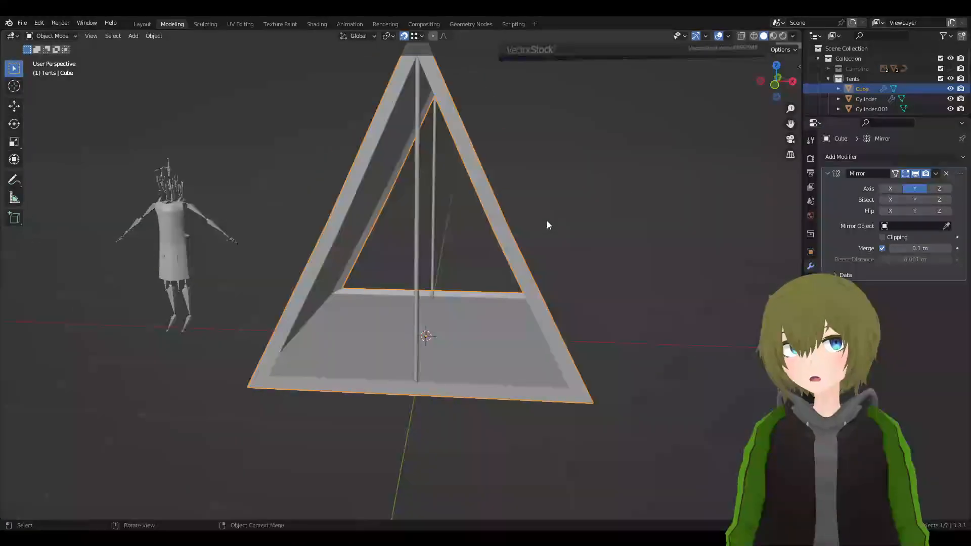
scroll(547, 221, down, 3)
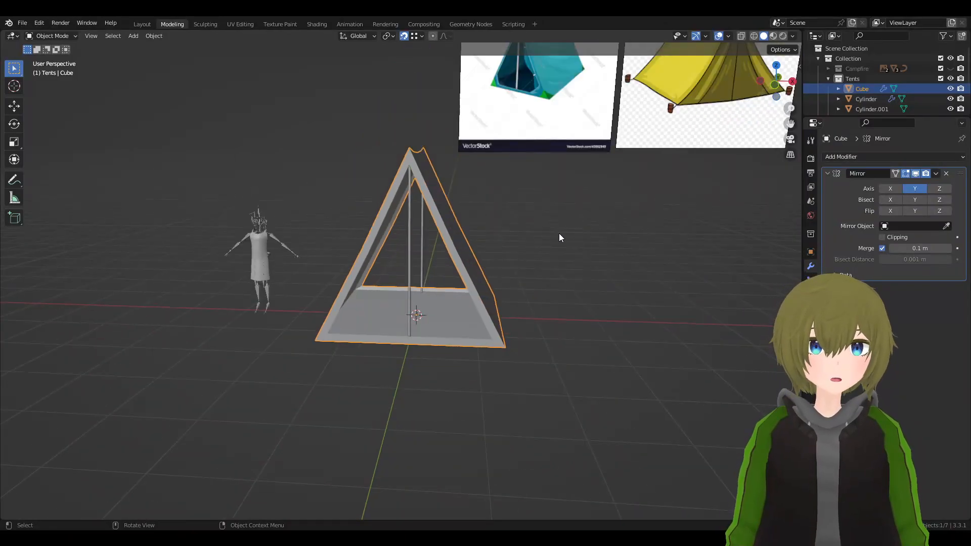
click(681, 136)
key(g)
key(z)
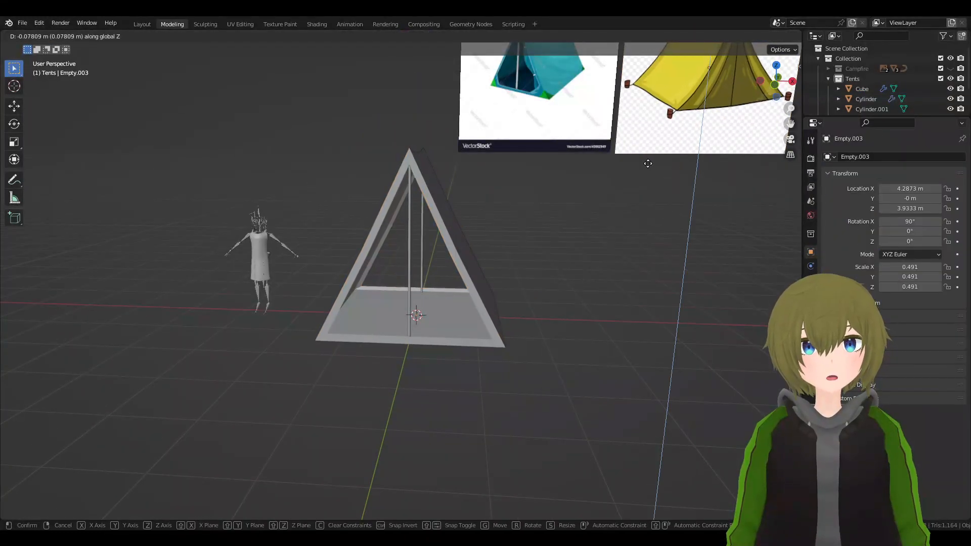
click(650, 163)
click(648, 225)
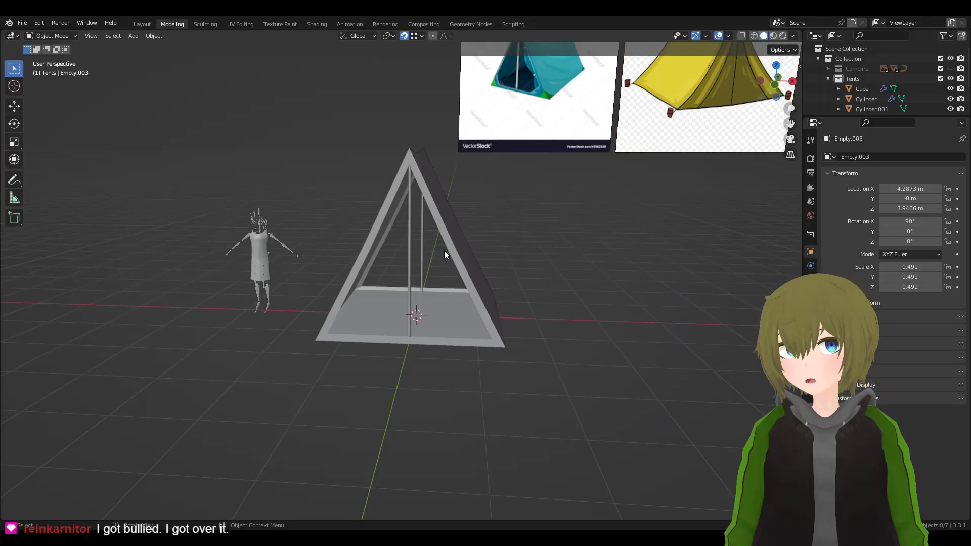
- Select the tent and examine its inner walls, floor and outer sides from both open ends
click(467, 256)
scroll(467, 256, up, 3)
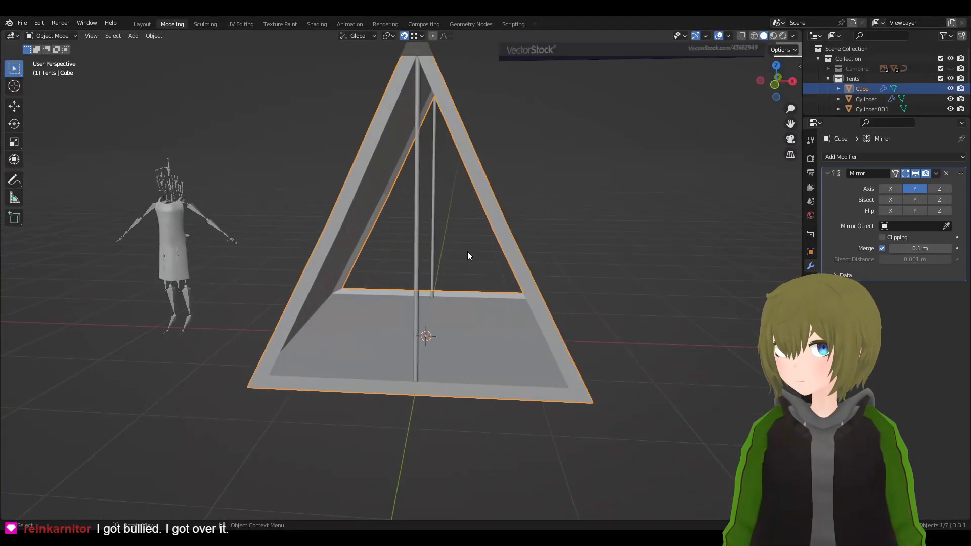
middle_drag(469, 298, 466, 293)
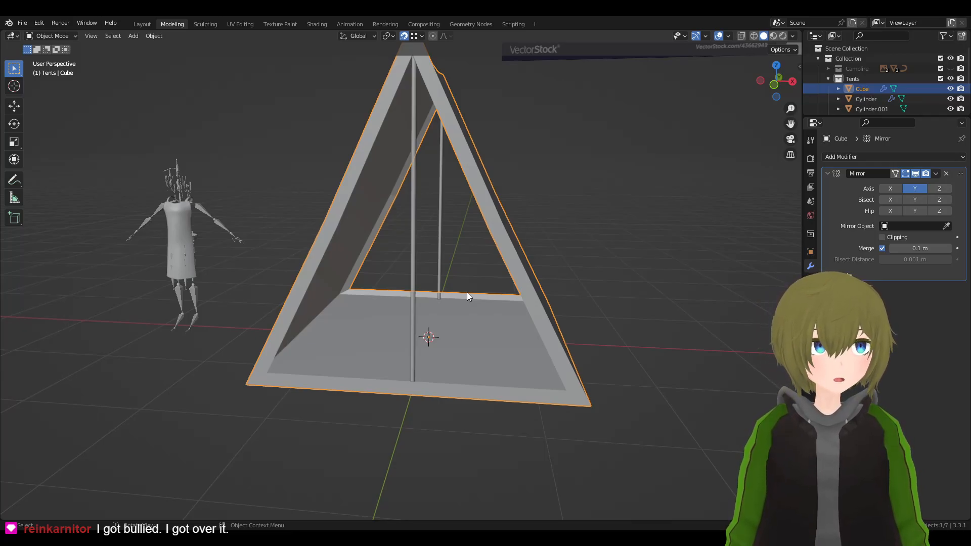
click(483, 265)
click(498, 241)
key(Tab)
middle_drag(446, 298, 482, 296)
scroll(512, 282, up, 4)
key(Tab)
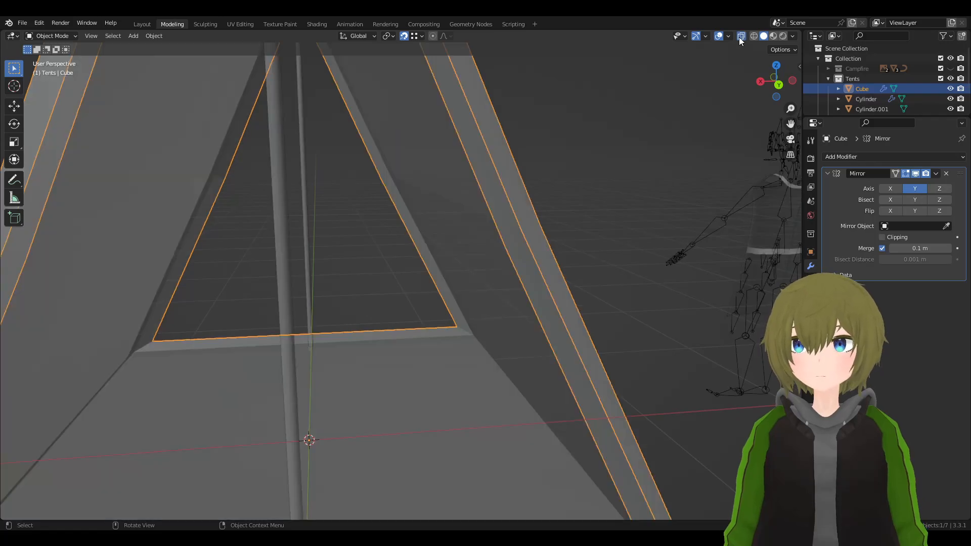
middle_drag(740, 45, 520, 196)
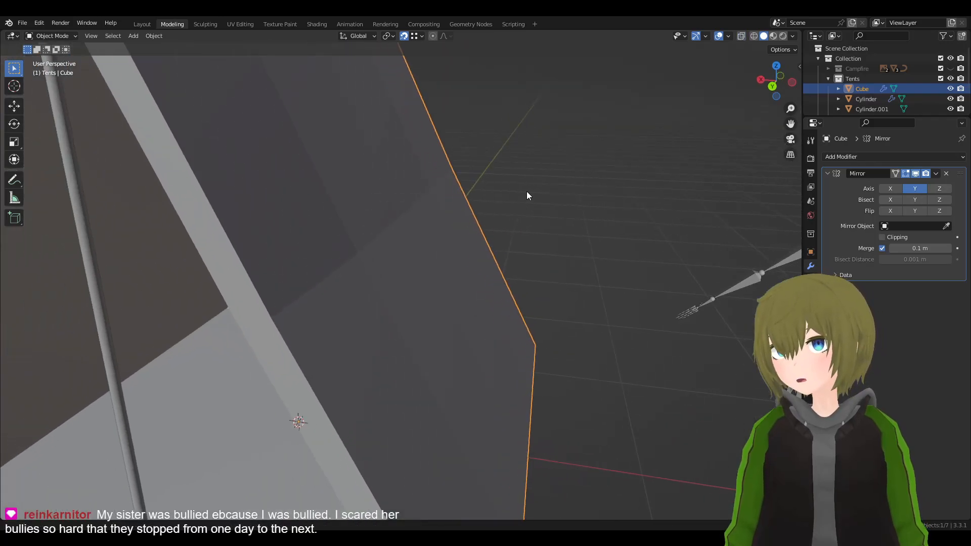
scroll(572, 202, down, 5)
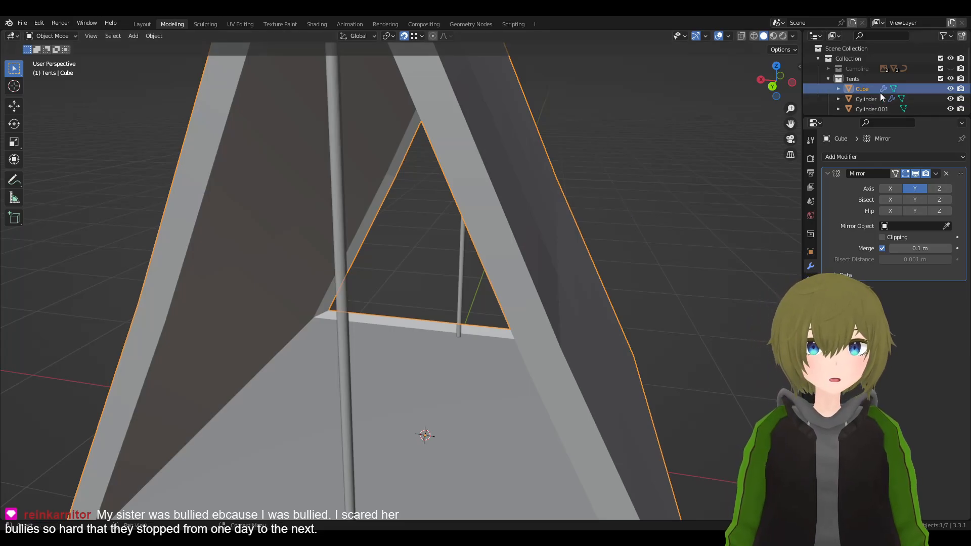
scroll(635, 159, down, 6)
middle_drag(635, 159, 565, 176)
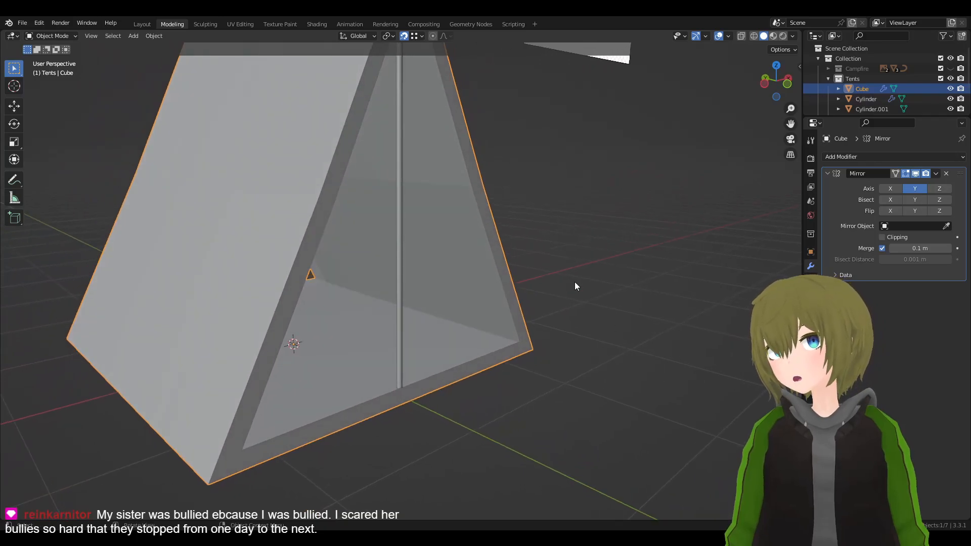
scroll(554, 302, up, 3)
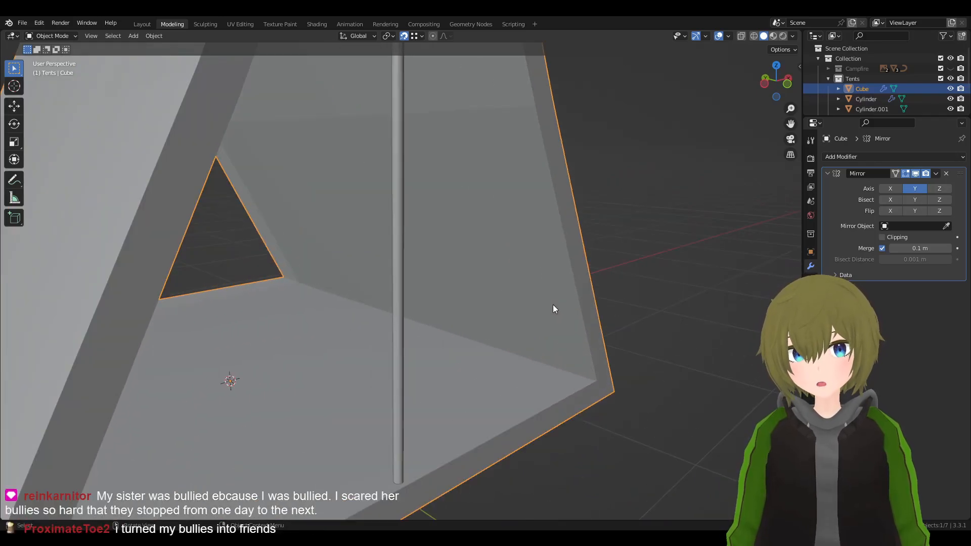
scroll(621, 324, down, 6)
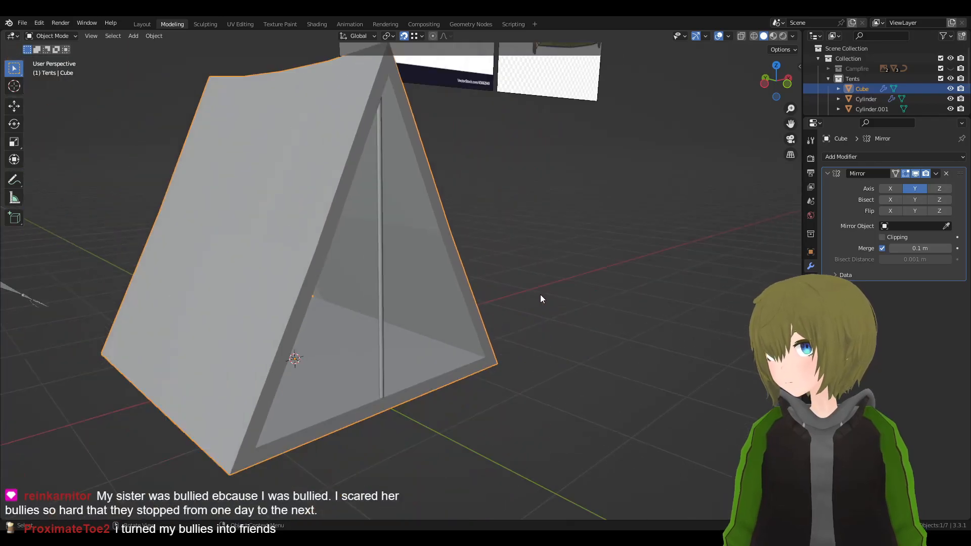
middle_drag(540, 294, 515, 297)
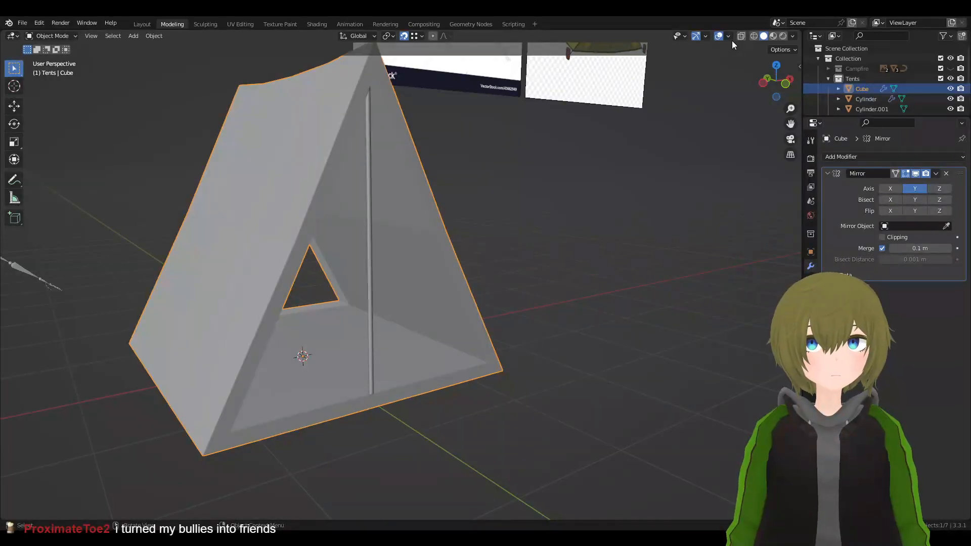
middle_drag(397, 126, 572, 148)
shift+middle_drag(605, 215, 634, 174)
scroll(446, 293, up, 1)
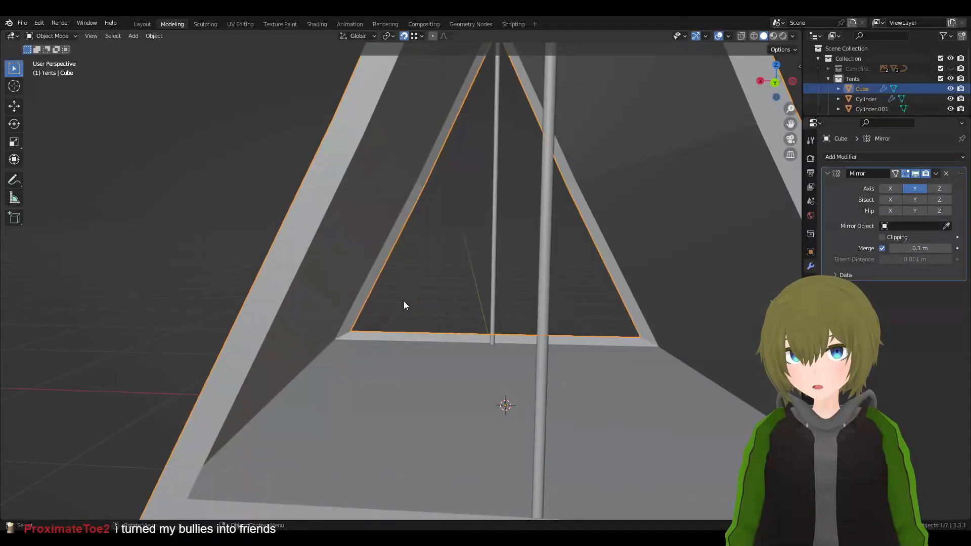
middle_drag(470, 307, 415, 311)
scroll(481, 251, down, 4)
middle_drag(703, 250, 393, 246)
- In face select mode, select the outer wall faces of the tent's +X side and shade them smooth
key(Tab)
click(108, 36)
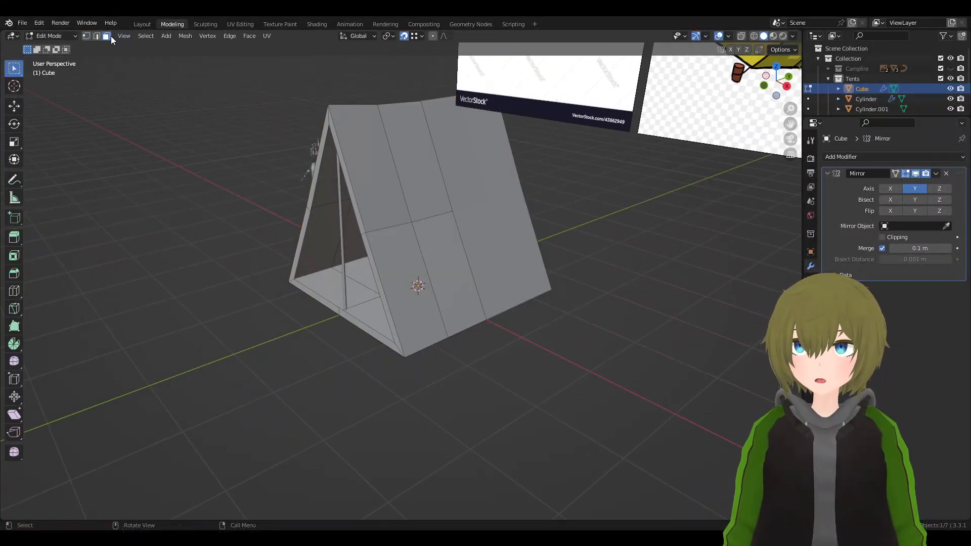
click(407, 228)
key(c)
click(414, 223)
right_click(414, 223)
middle_drag(349, 204, 510, 226)
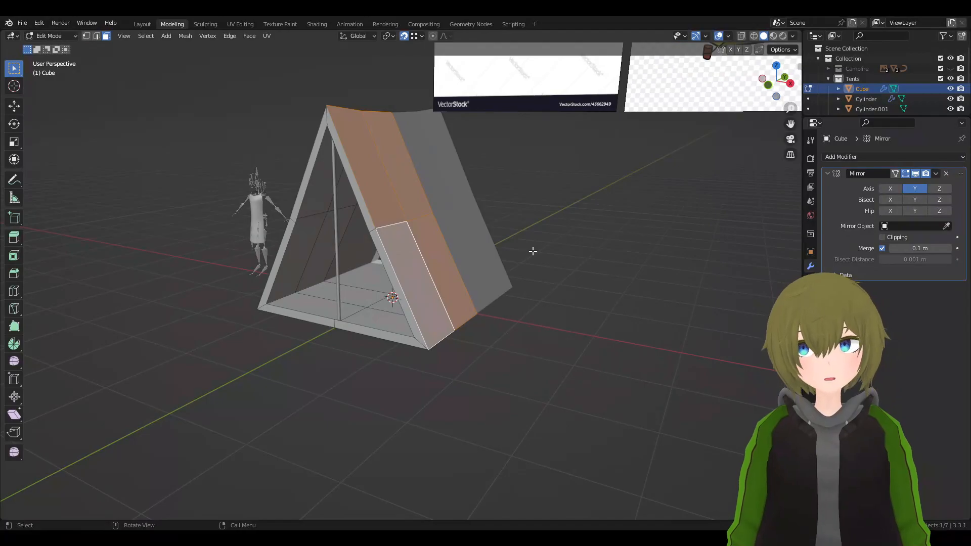
key(F3)
key(Escape)
key(q)
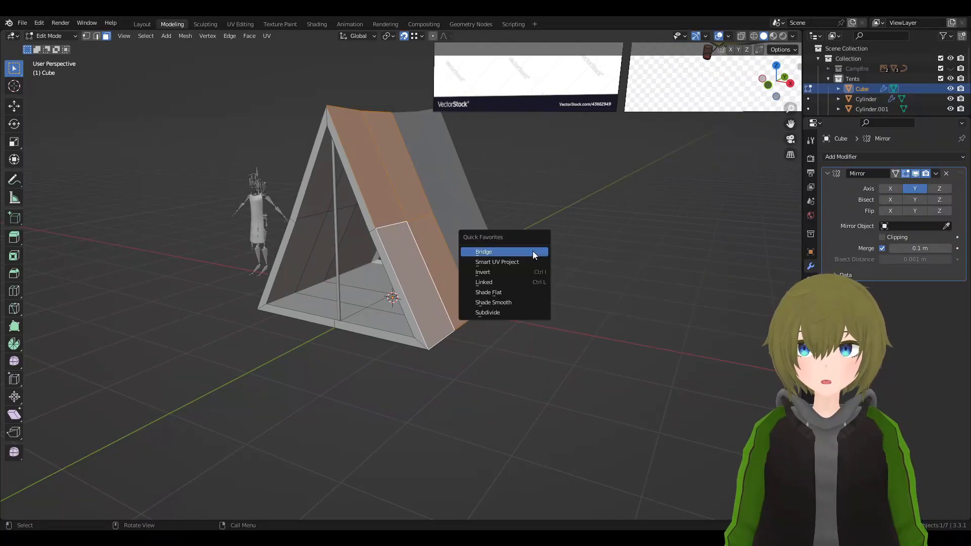
click(510, 305)
key(Tab)
mouse_move(475, 296)
middle_down()
mouse_move(438, 310)
mouse_move(504, 301)
mouse_move(493, 295)
middle_up()
- Select the outer wall faces of the tent's -X side and shade them smooth
key(Tab)
click(276, 283)
key(ctrl+KP_Add)
key(q)
click(302, 230)
key(Tab)
middle_drag(565, 261, 490, 258)
- Select a face on the -X side's inner wall, grow the selection and shade it smooth
key(Tab)
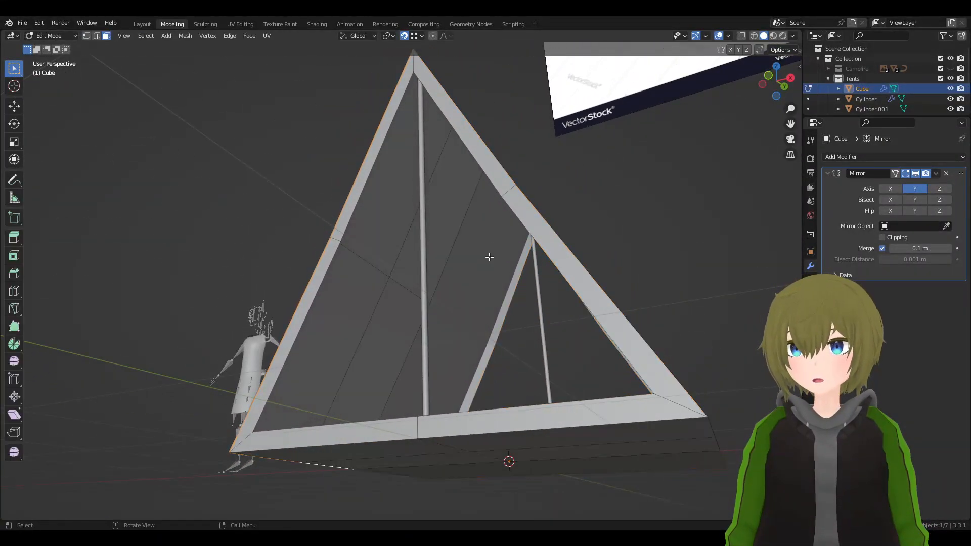
click(390, 269)
key(ctrl+KP_Add)
key(q)
click(390, 269)
key(Tab)
middle_drag(470, 243, 457, 350)
key(Tab)
key(Tab)
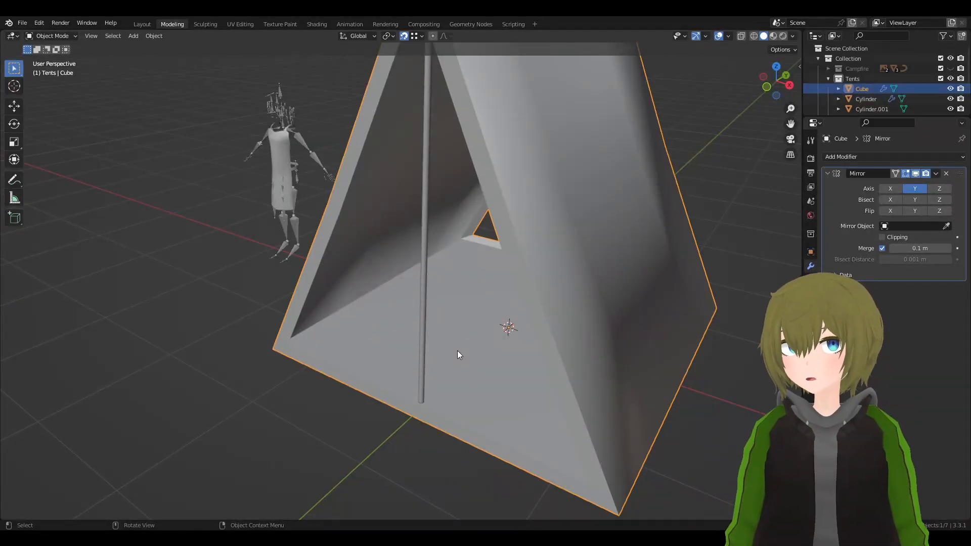
- Select both bottom rim faces inside the -Y opening and shade them smooth
middle_drag(458, 350, 404, 325)
key(Tab)
middle_drag(572, 323, 373, 352)
key(Tab)
key(Tab)
click(413, 326)
shift+click(446, 329)
middle_drag(482, 356, 501, 330)
key(F3)
key(Escape)
key(q)
click(497, 330)
key(Tab)
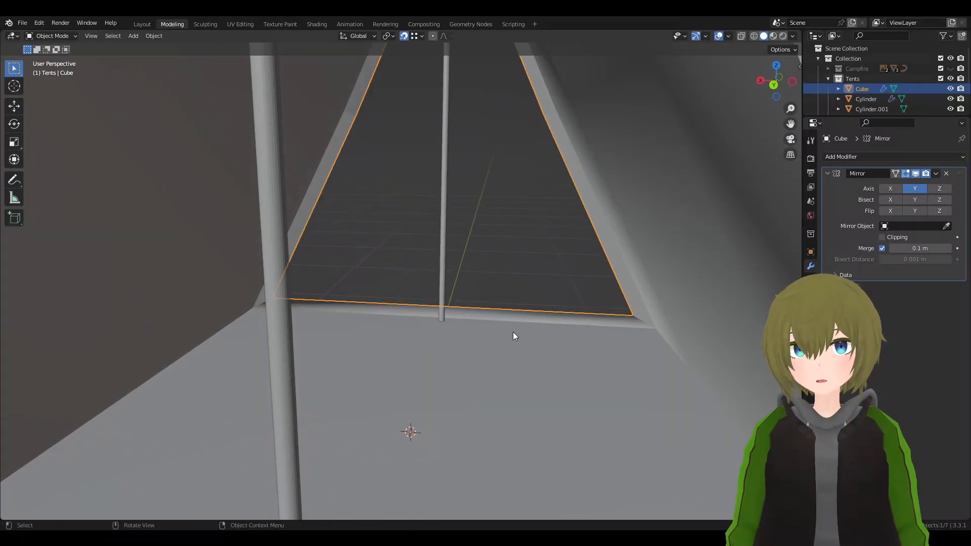
- Select the +X side's two slanted rim faces inside the -Y opening and shade them smooth
middle_drag(468, 325, 426, 306)
key(Tab)
click(321, 156)
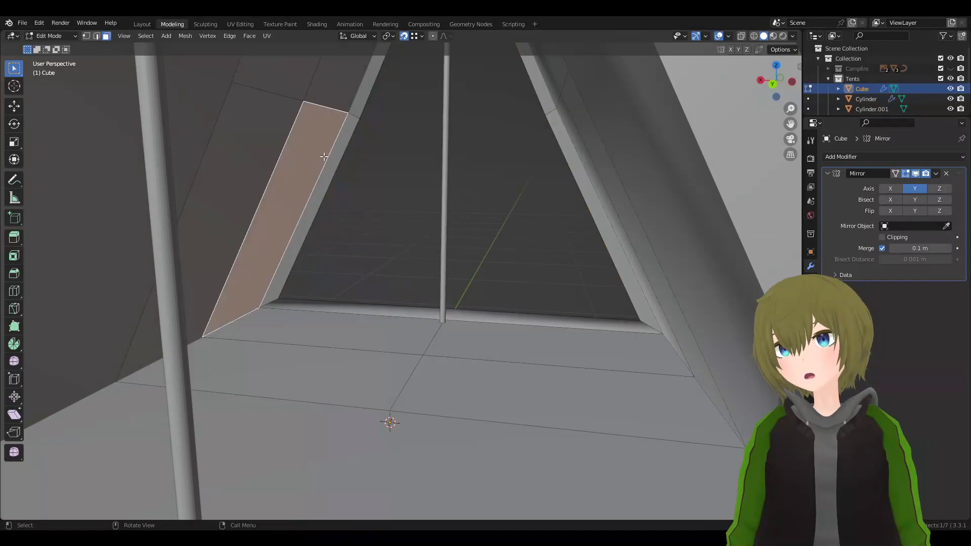
click(346, 139)
shift+click(356, 108)
key(q)
click(356, 109)
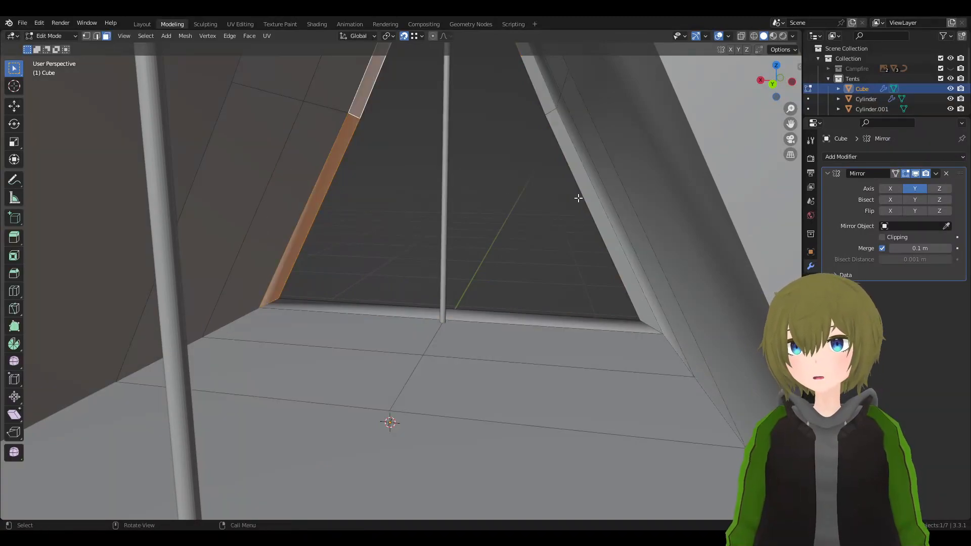
- Shade the -X side's slanted rim inside the -Y opening smooth and return to Object Mode
click(555, 118)
key(q)
click(550, 99)
middle_drag(549, 99, 439, 413)
key(Tab)
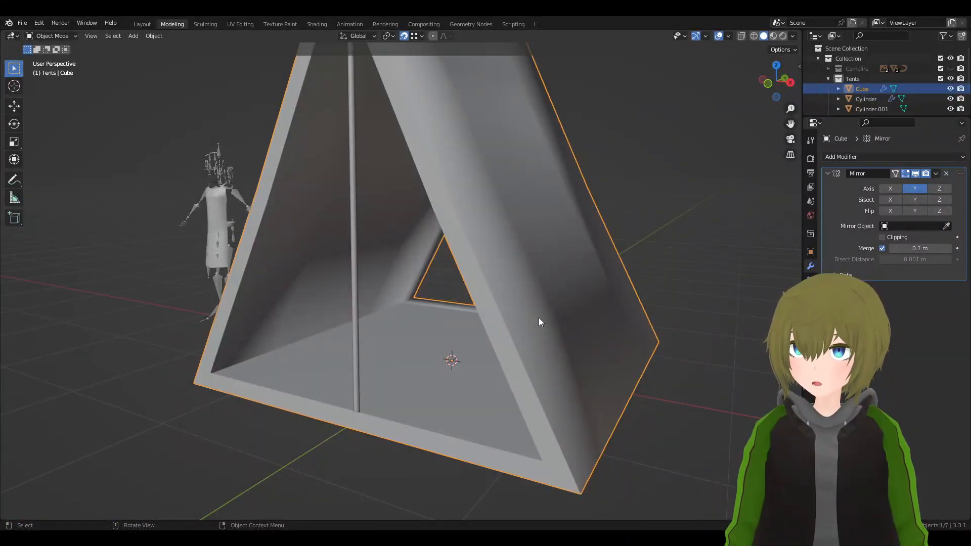
- Select both bottom rim faces of the -Y opening together with the two adjoining floor faces and shade them smooth
middle_drag(564, 328, 541, 350)
key(Tab)
click(503, 366)
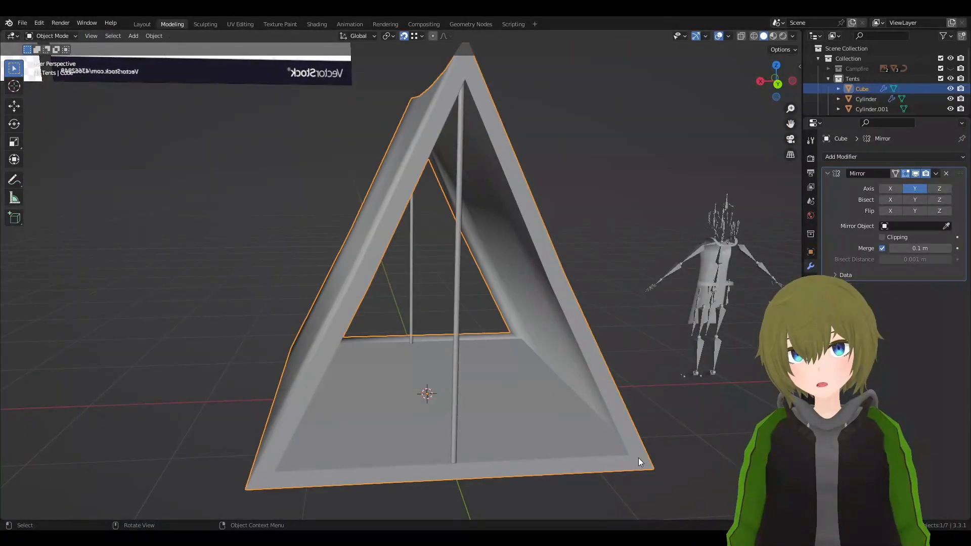
scroll(551, 333, up, 8)
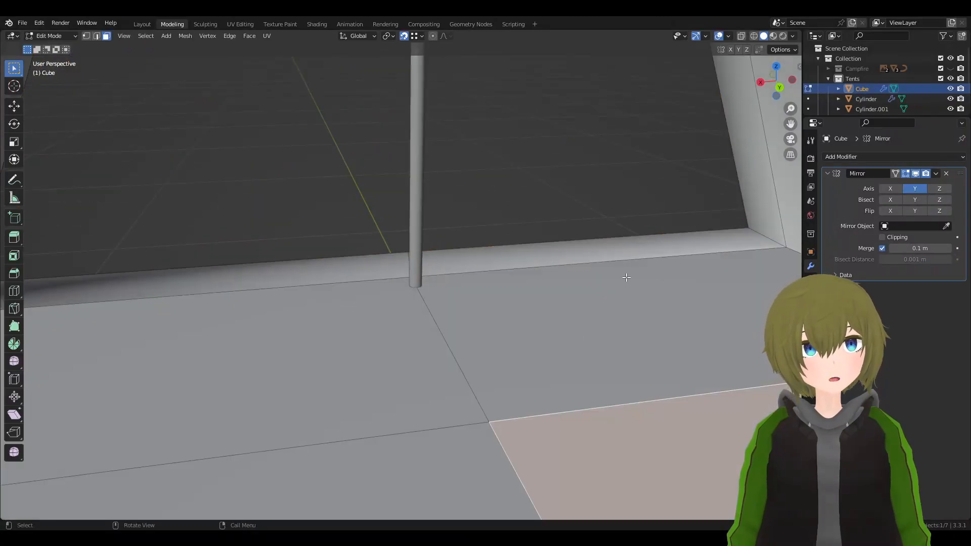
click(627, 278)
click(561, 247)
middle_drag(561, 247, 457, 238)
scroll(445, 253, down, 7)
middle_drag(432, 271, 384, 303)
shift+middle_drag(385, 303, 340, 283)
scroll(444, 293, up, 6)
shift+click(372, 322)
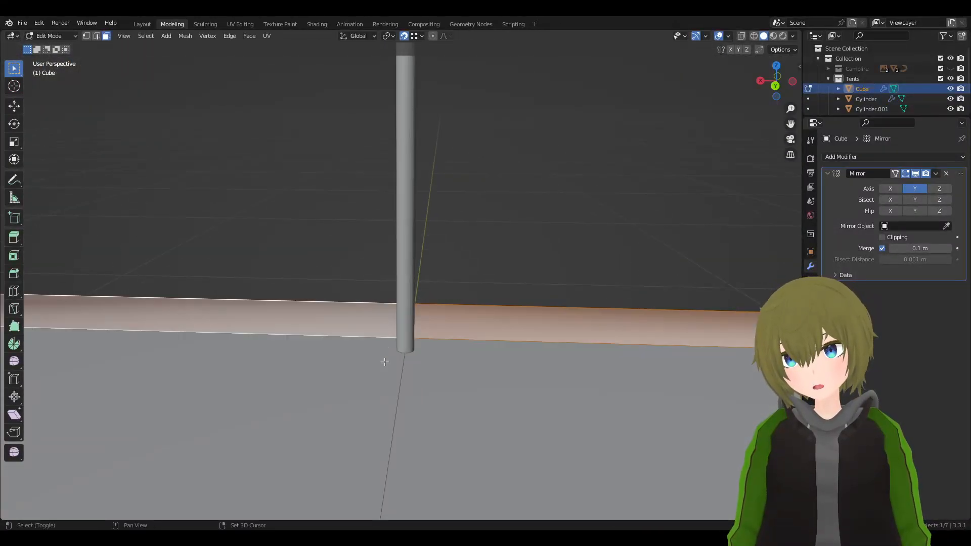
shift+click(384, 362)
shift+click(472, 358)
shift+click(480, 331)
shift+click(479, 367)
shift+click(462, 329)
shift+click(472, 368)
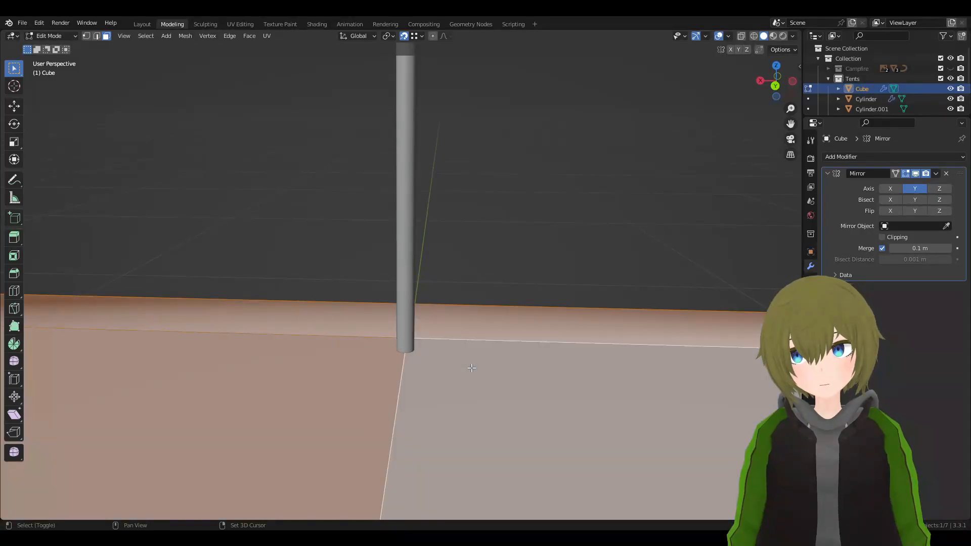
shift+click(472, 368)
shift+click(472, 366)
key(x)
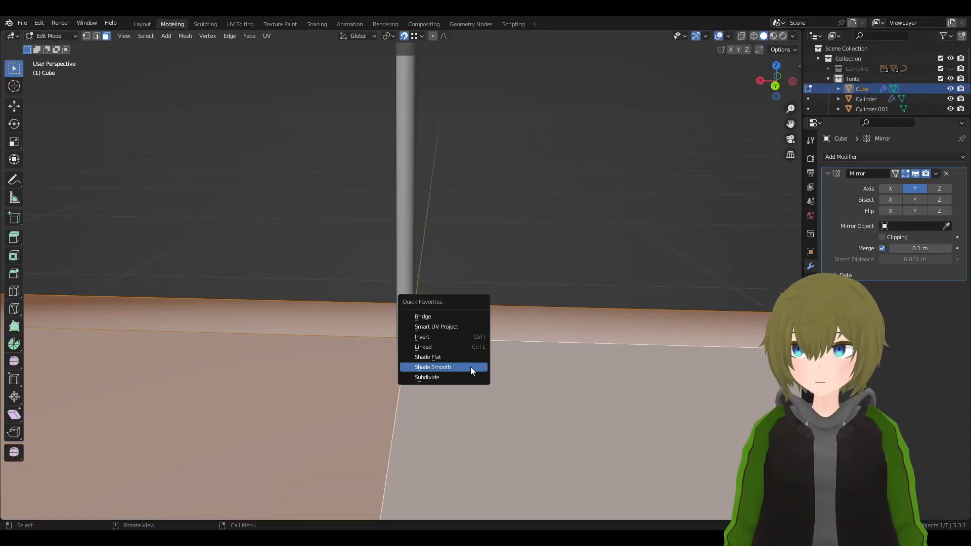
click(471, 367)
- Add the next row of inner floor faces to the selection and shade the floor smooth
key(Tab)
middle_drag(479, 359, 573, 243)
key(Tab)
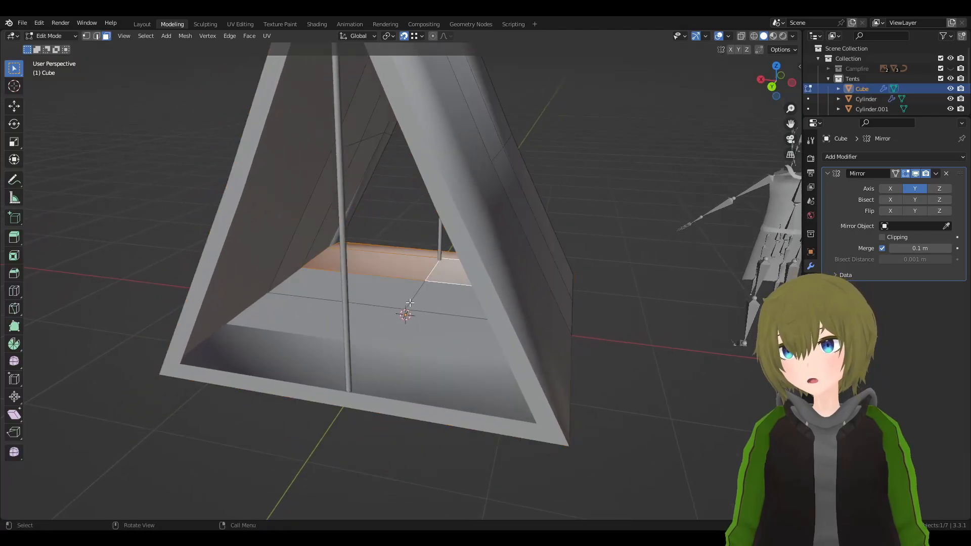
shift+click(443, 298)
shift+click(405, 293)
key(Tab)
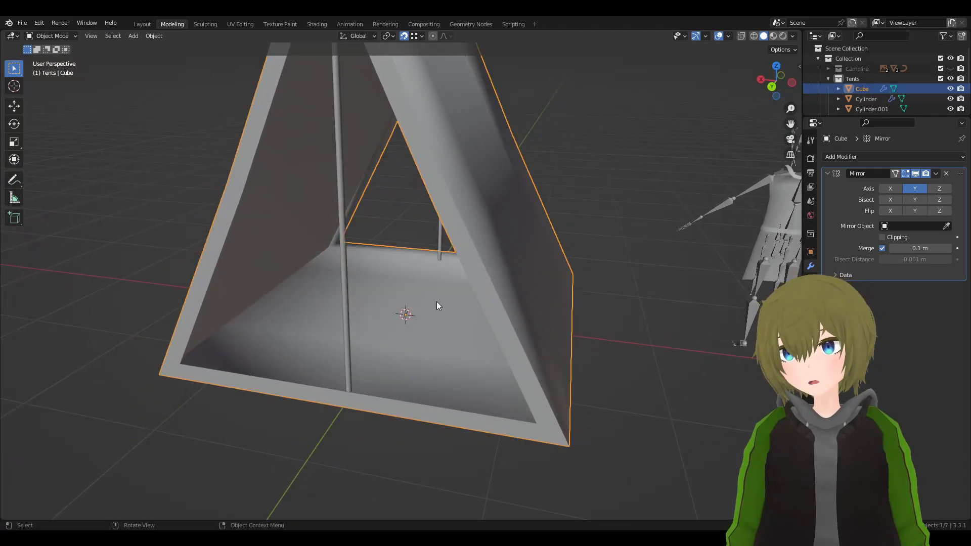
middle_drag(428, 299, 534, 400)
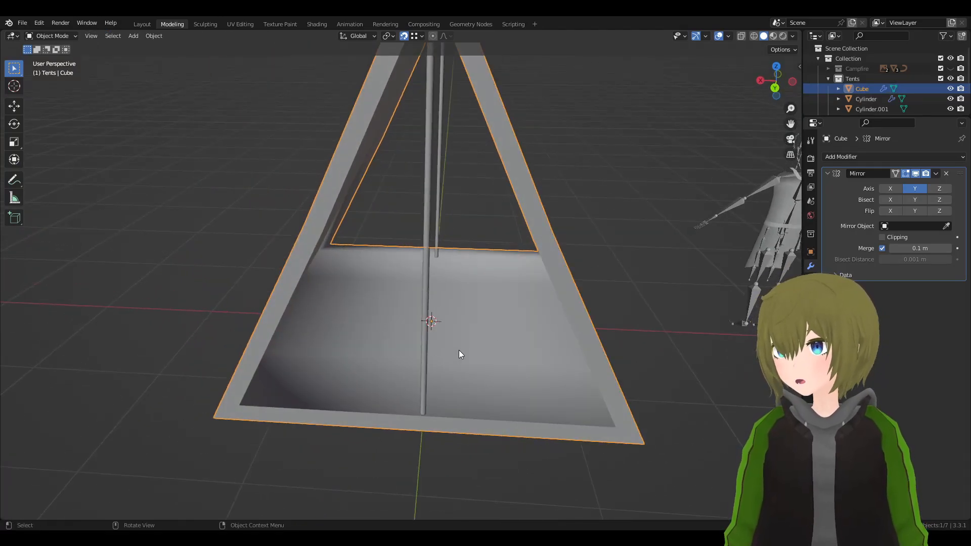
middle_drag(402, 264, 473, 289)
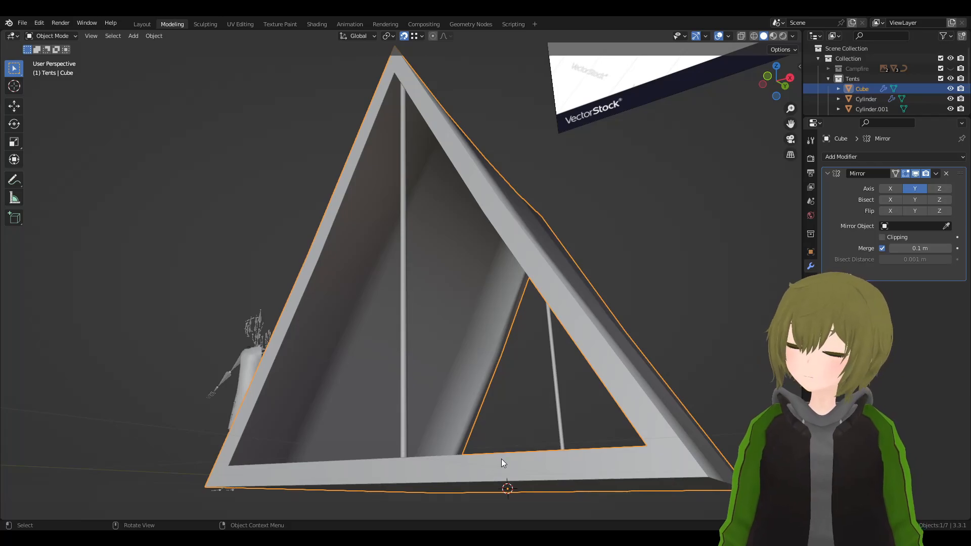
- Circle-select more faces of the -X side's inner wall, shade them smooth and check the interior shading in Object Mode
middle_drag(558, 334, 544, 309)
key(Tab)
key(c)
drag(493, 308, 455, 306)
right_click(456, 307)
key(q)
click(465, 306)
key(Tab)
middle_drag(562, 309, 512, 359)
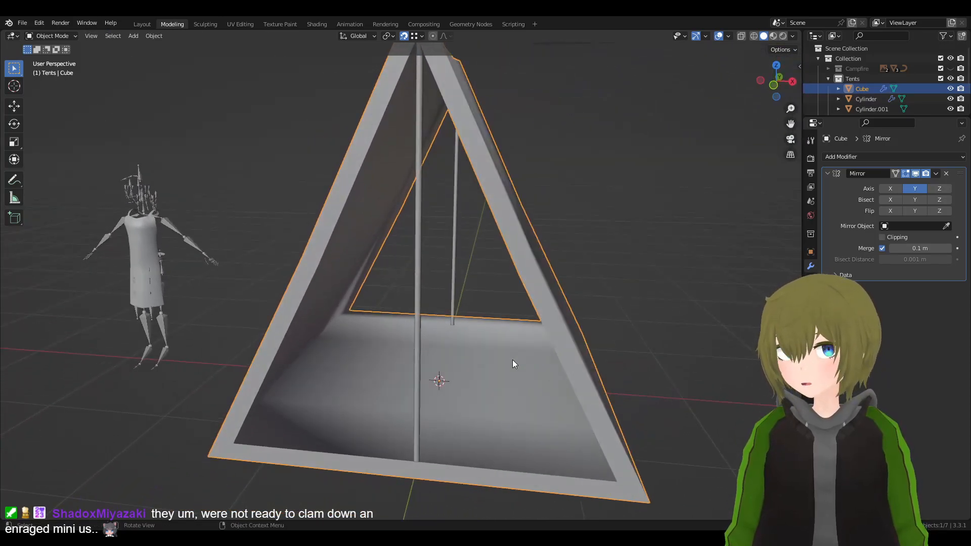
middle_drag(533, 329, 554, 309)
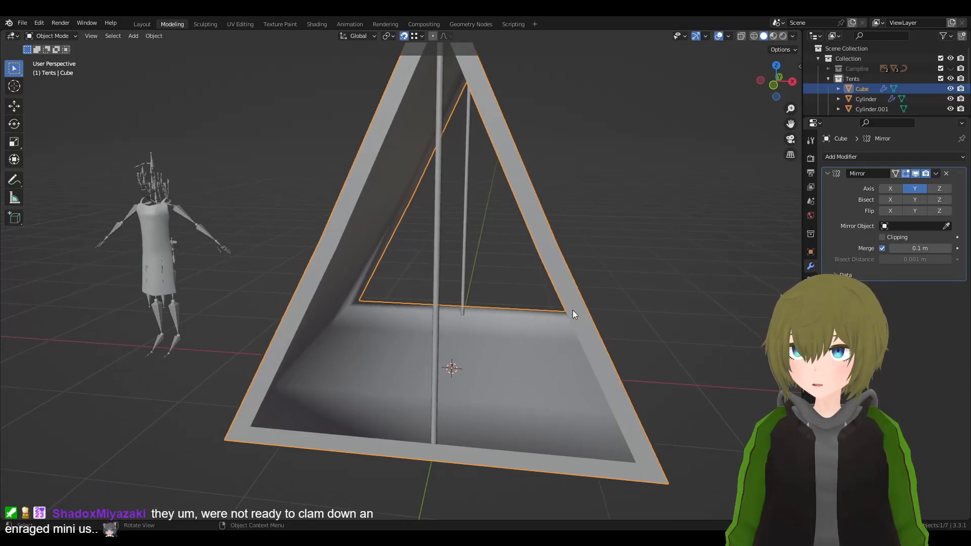
middle_drag(572, 314, 529, 307)
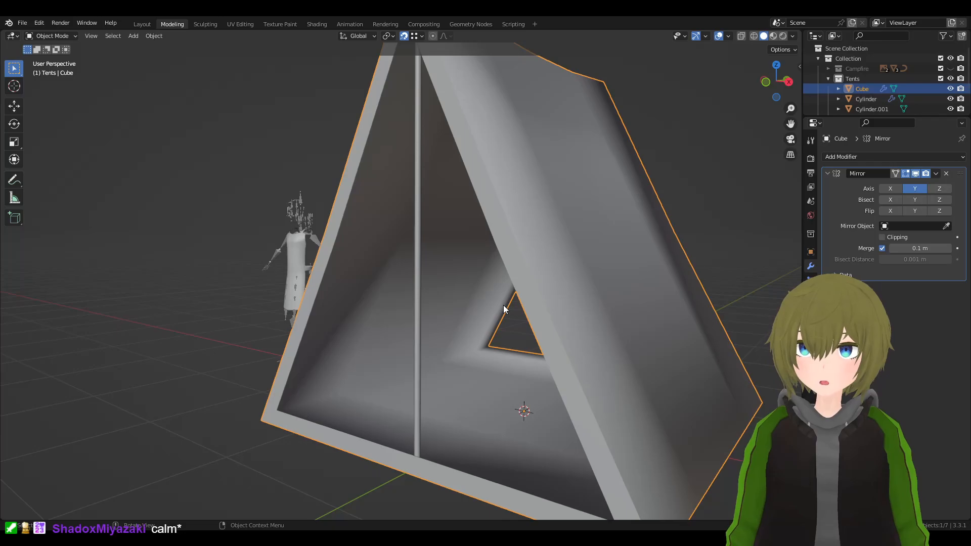
- Examine the smooth shading of the tent's inner walls and floor through both openings, in Object Mode and Edit Mode
middle_drag(530, 276, 398, 284)
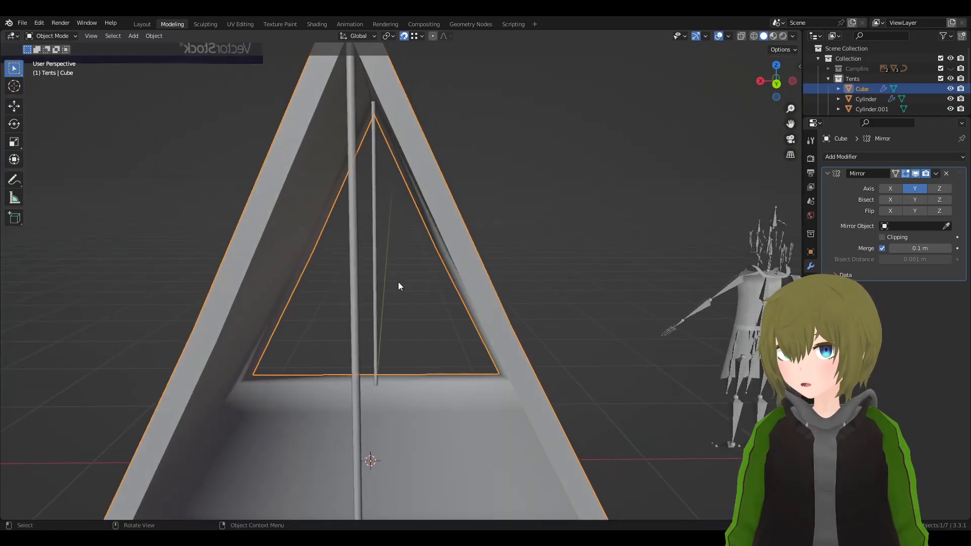
middle_drag(512, 358, 515, 278)
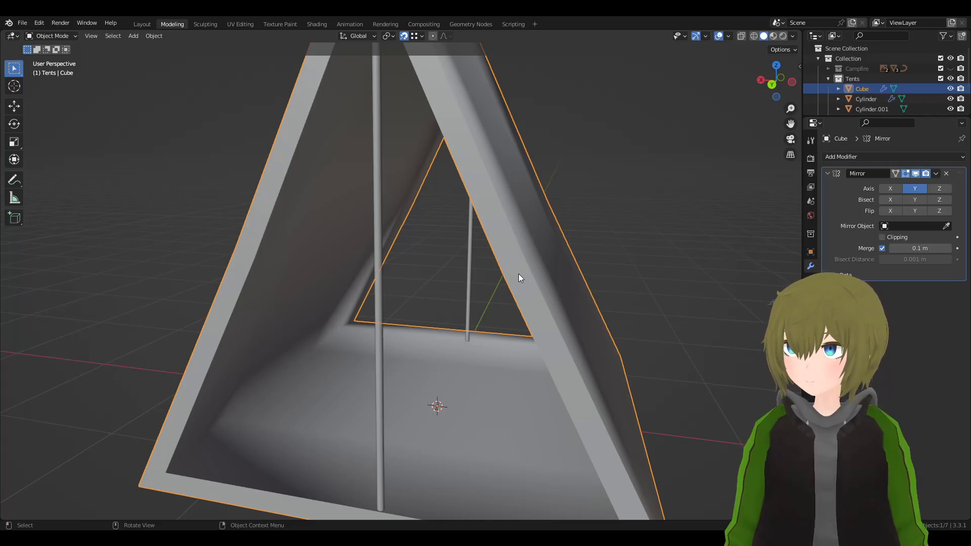
middle_drag(481, 309, 498, 330)
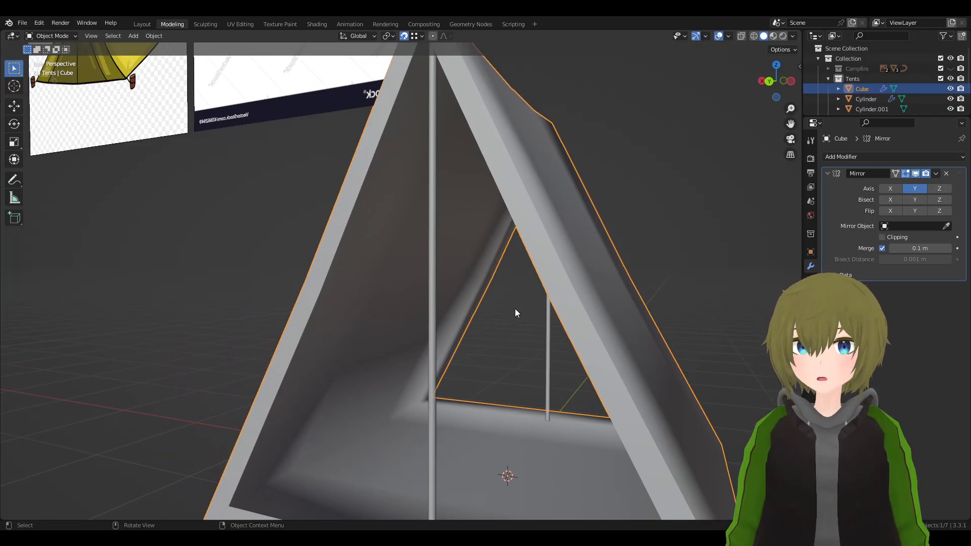
middle_drag(554, 328, 557, 323)
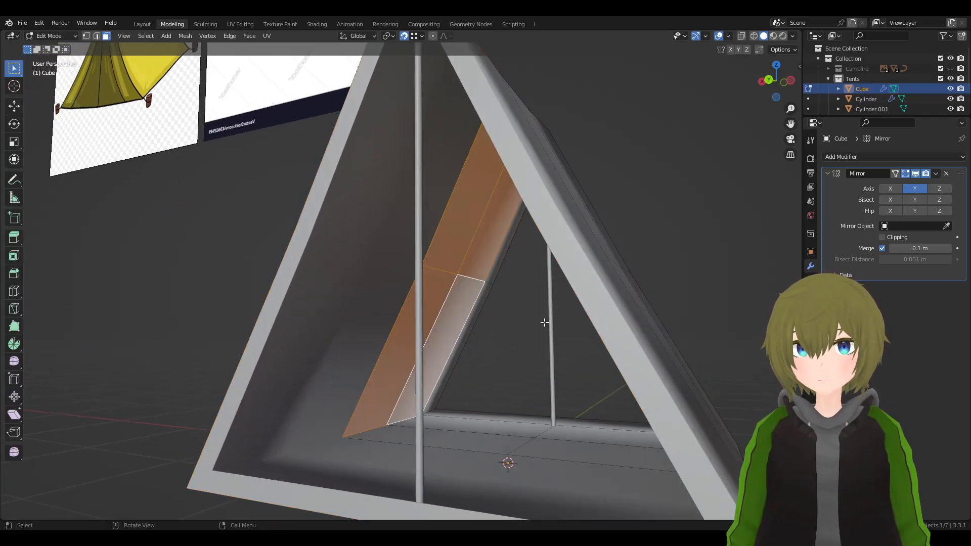
middle_drag(682, 332, 503, 355)
shift+middle_drag(471, 266, 543, 257)
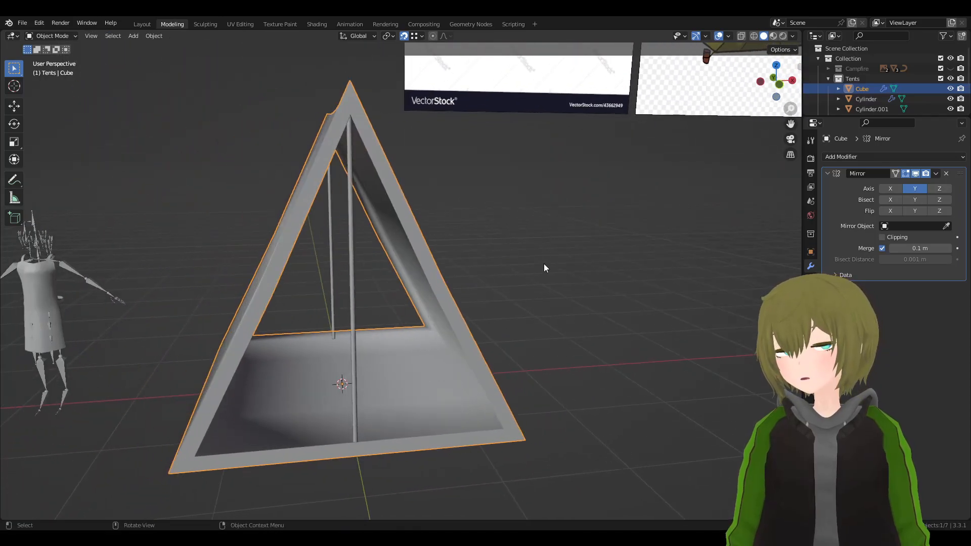
scroll(538, 291, up, 1)
middle_drag(538, 291, 525, 347)
key(Tab)
shift+middle_drag(514, 391, 568, 382)
key(Tab)
- In Edit Mode's edge selection, select the corner edges where the floor meets the +X side's inner wall
key(Tab)
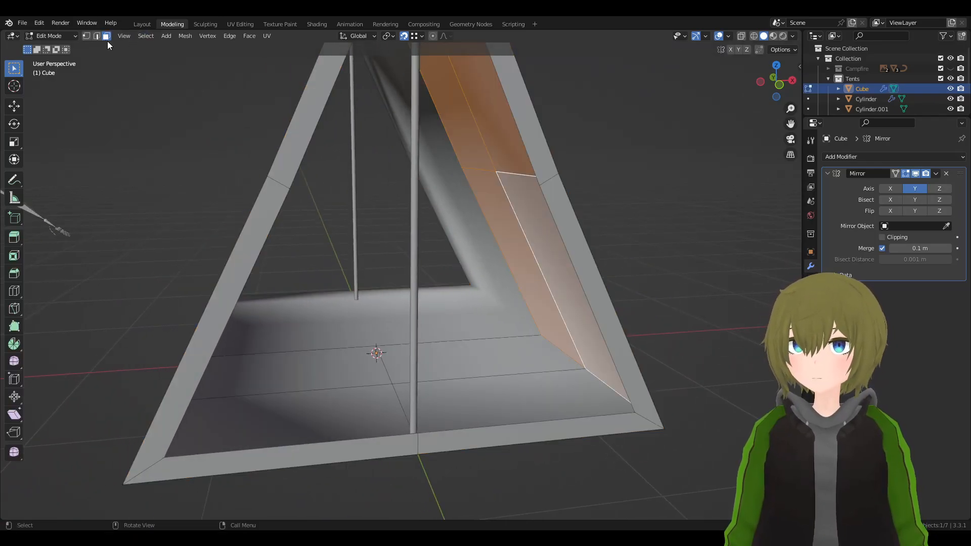
key(2)
middle_drag(183, 81, 556, 354)
click(589, 370)
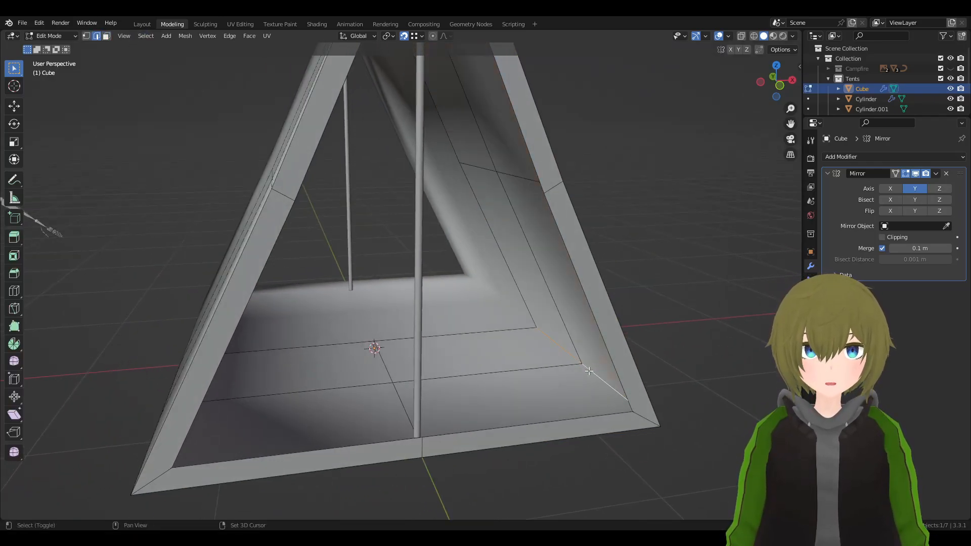
right_click(605, 371)
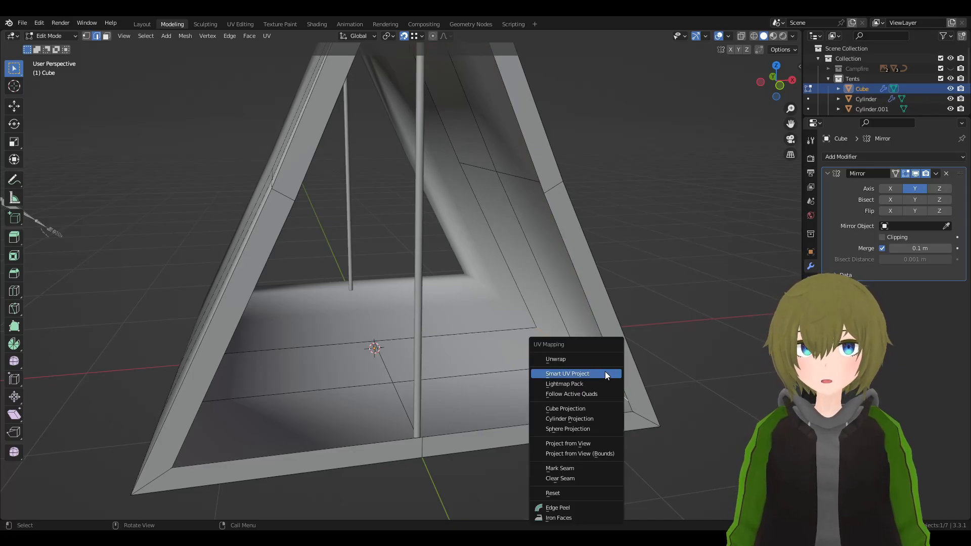
click(598, 472)
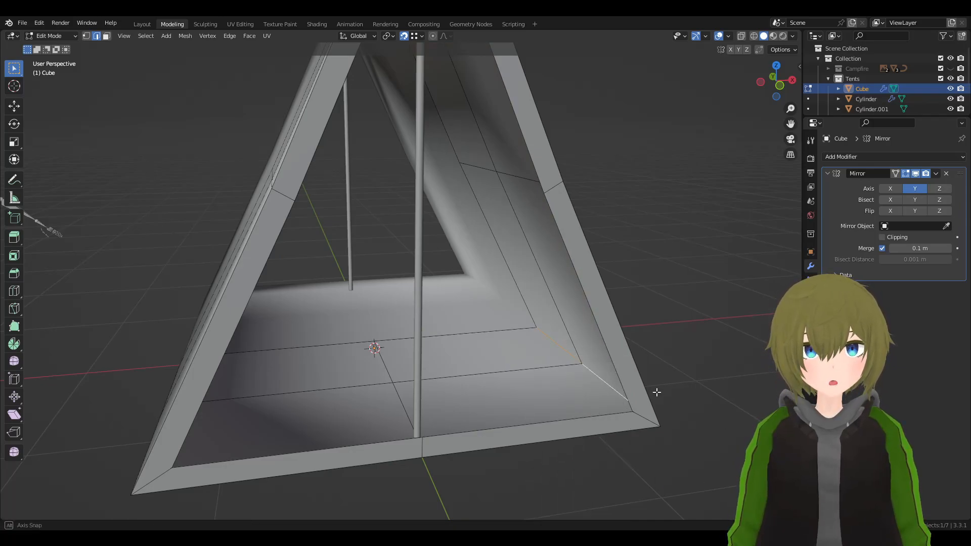
middle_drag(658, 393, 662, 389)
key(u)
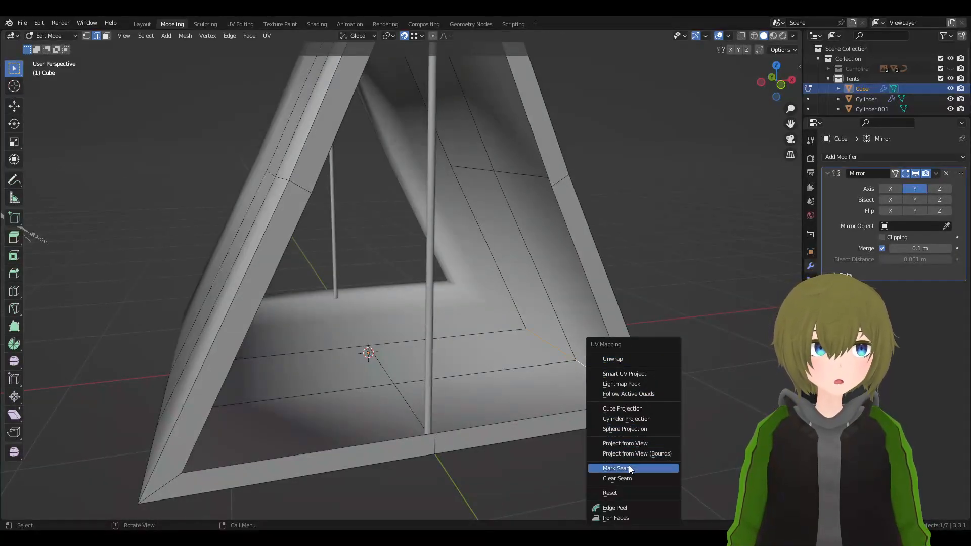
key(u)
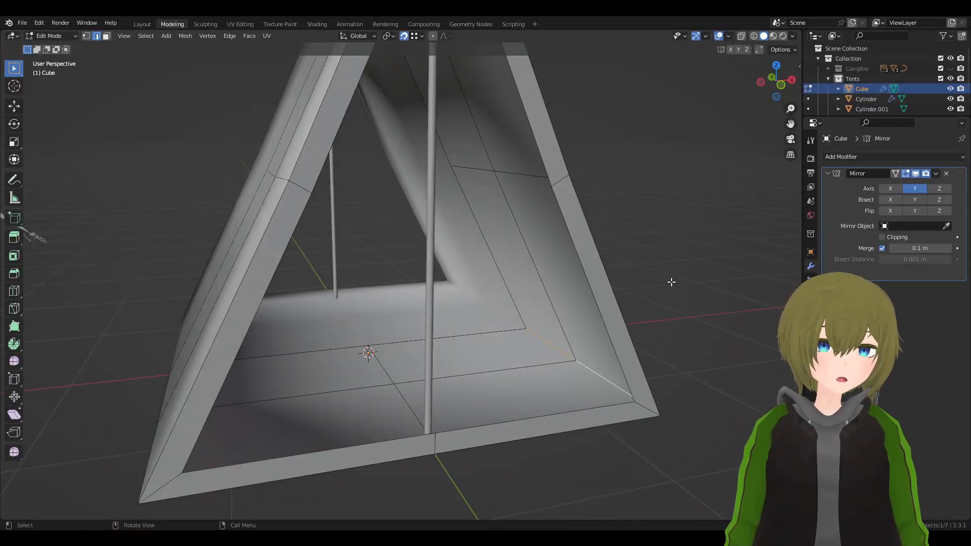
- Mark the floor corner edges along the +X inner wall as sharp and check the shading in Object Mode
key(alt+e)
key(ctrl+e)
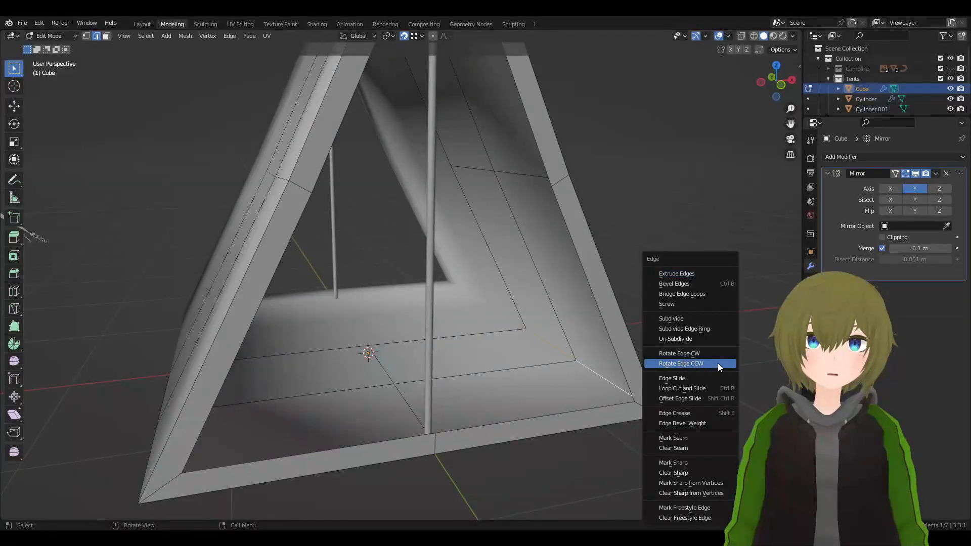
click(679, 464)
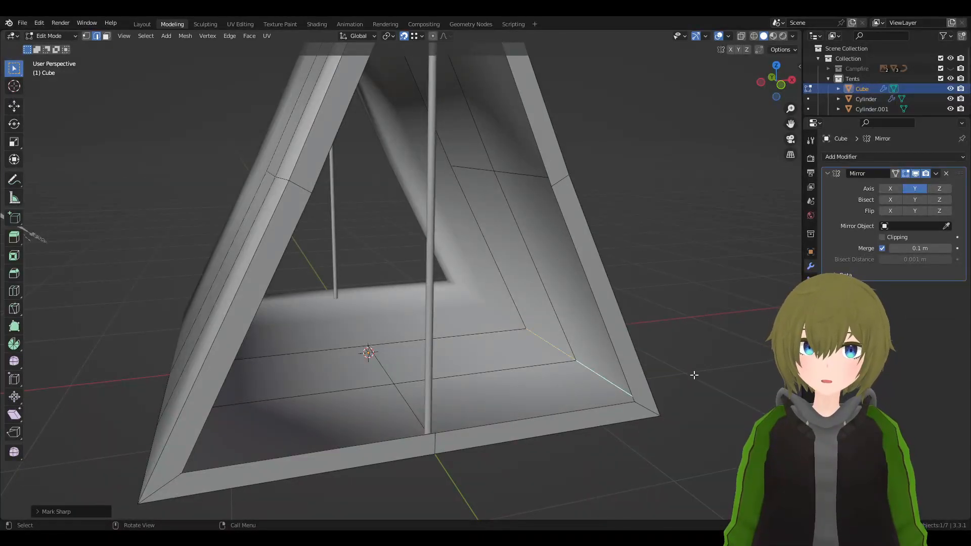
key(Tab)
middle_drag(728, 335, 674, 332)
- Mark the corner edges where the floor meets the -X side's inner wall as sharp and return to Object Mode
key(Tab)
middle_drag(256, 329, 329, 314)
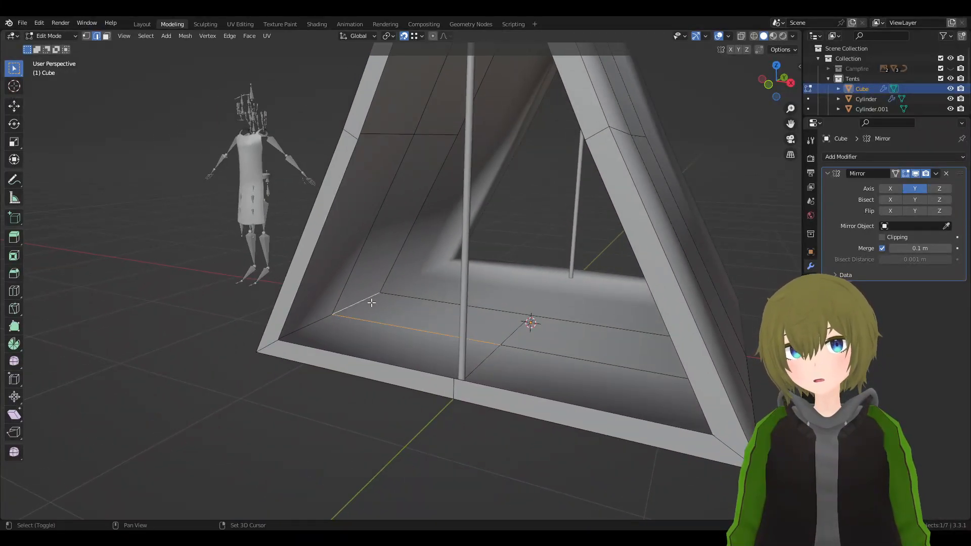
alt+click(314, 322)
right_click(313, 314)
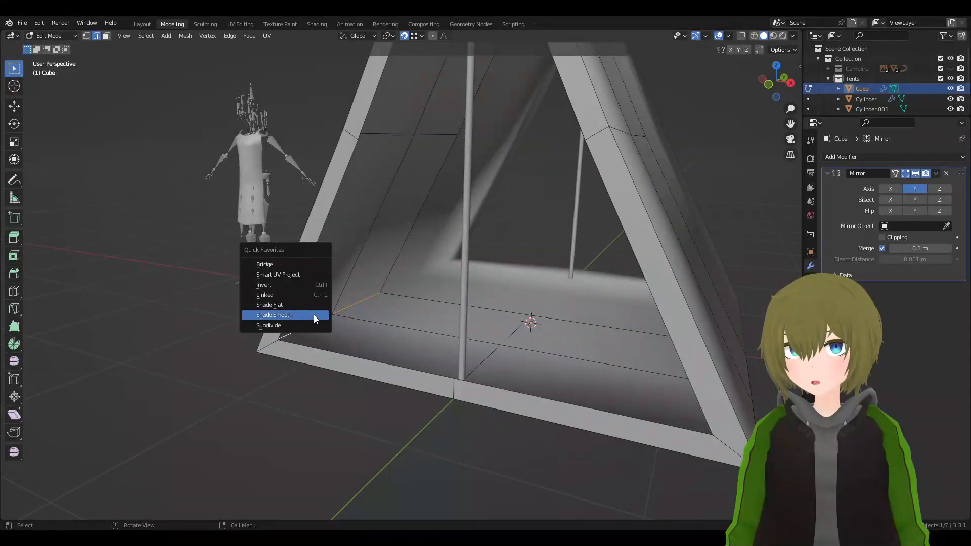
key(ctrl+e)
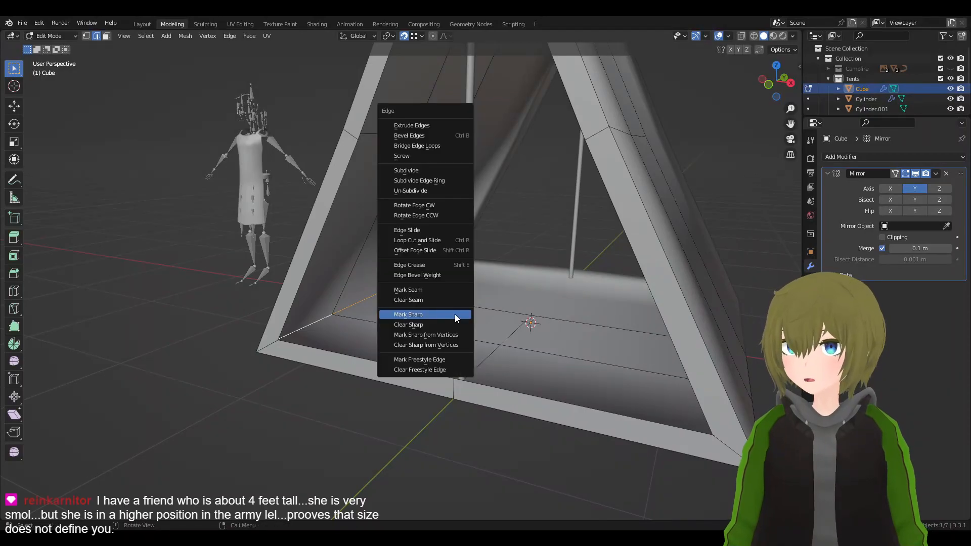
click(454, 314)
key(Tab)
- Inspect the interior shading along the floor corners from both ends of the tent
middle_drag(602, 327, 412, 329)
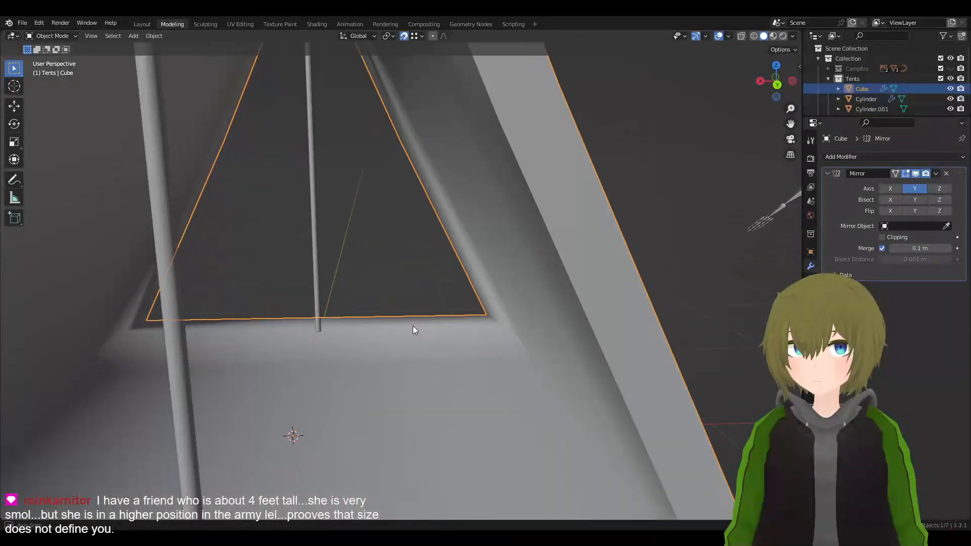
key(Tab)
key(Tab)
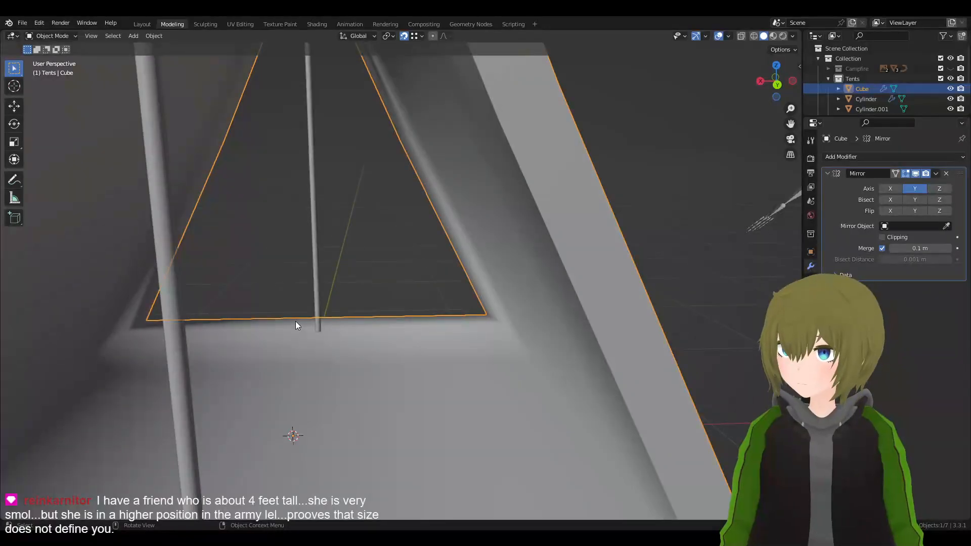
middle_drag(295, 321, 260, 278)
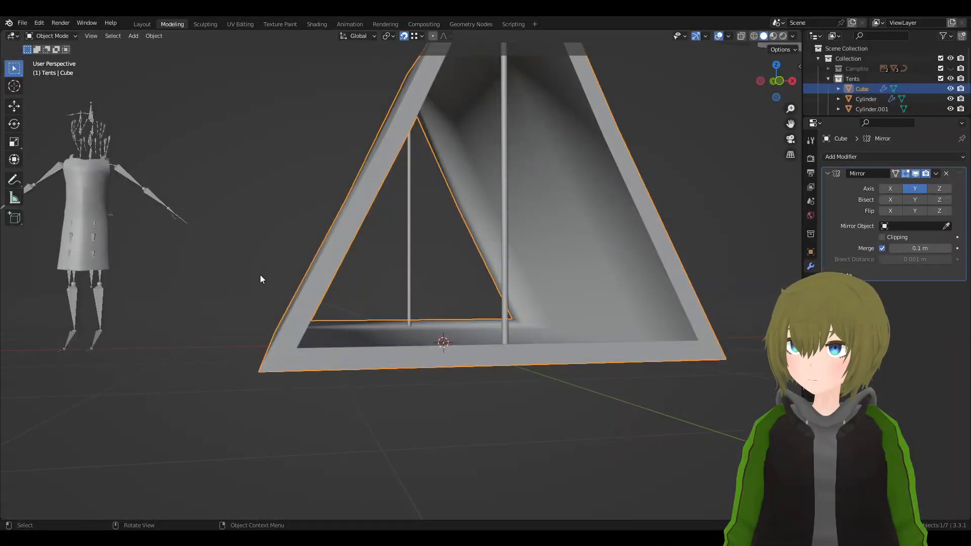
middle_drag(484, 317, 428, 339)
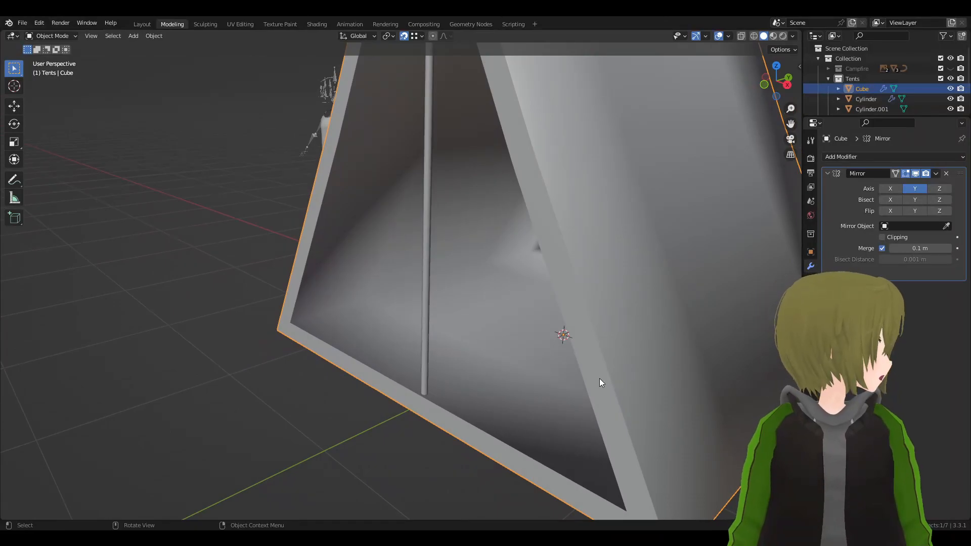
scroll(601, 374, down, 10)
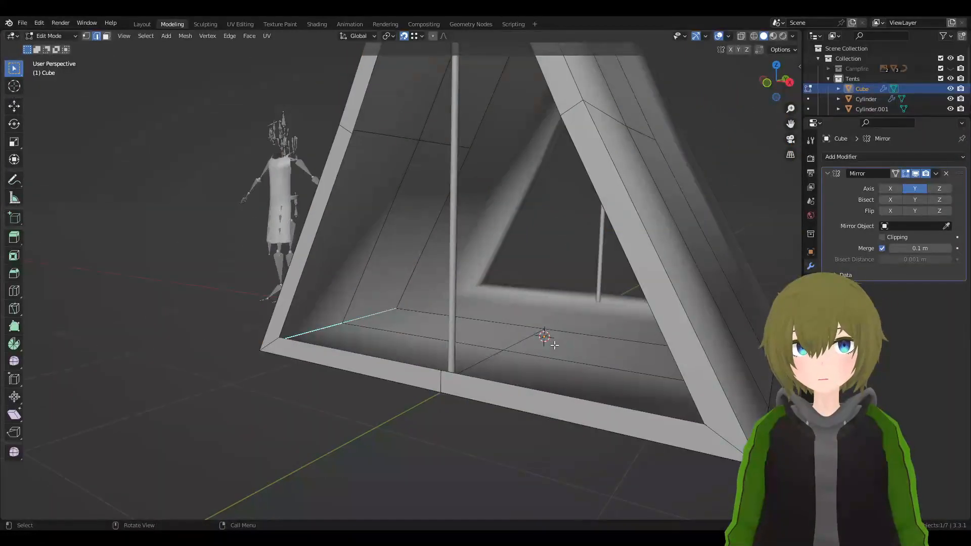
- Compare the floor corners in Edit Mode and Object Mode, looking at the -Y opening from below and from the side
click(481, 403)
middle_drag(481, 403, 520, 320)
scroll(438, 278, up, 5)
click(307, 309)
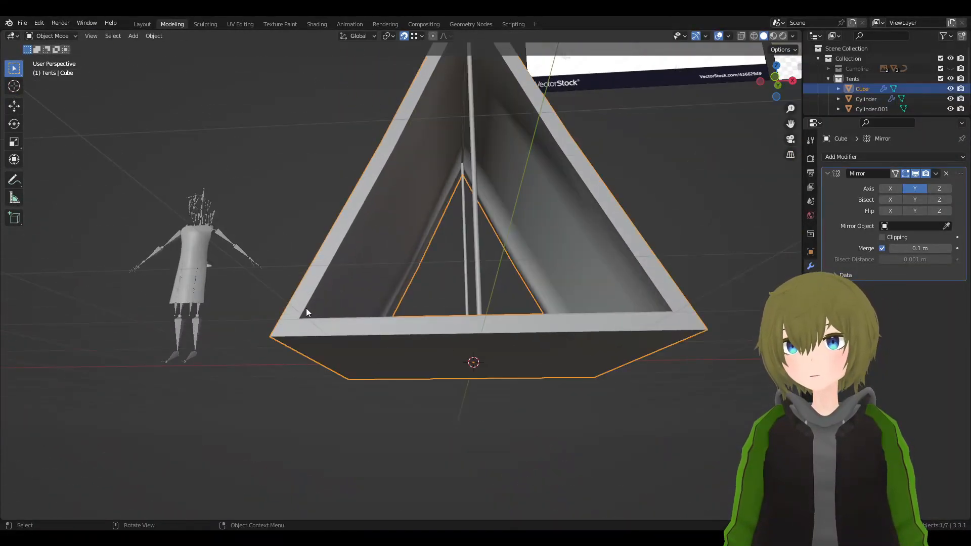
key(Tab)
middle_drag(307, 308, 326, 347)
key(Tab)
scroll(508, 442, up, 5)
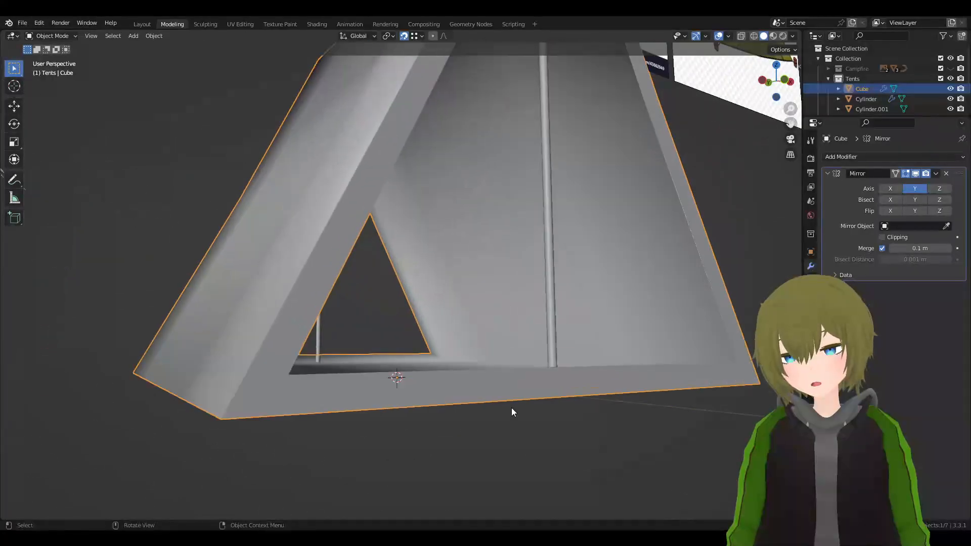
- Preview the tent in Material Preview shading and return the viewport to Solid shading
click(773, 38)
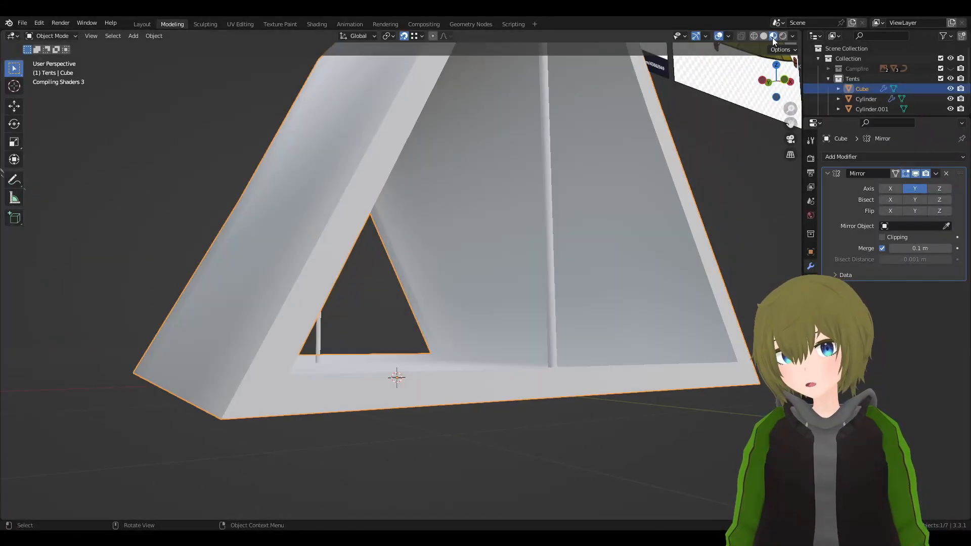
middle_drag(632, 192, 571, 261)
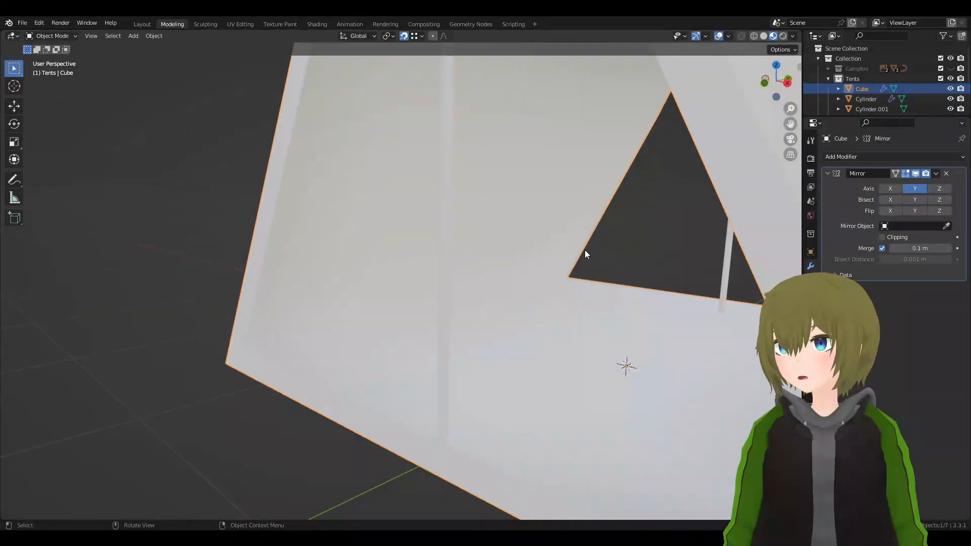
click(764, 37)
- Deselect the tent and compare its outer walls and ridge with the reference images
mouse_move(526, 236)
middle_down()
mouse_move(551, 250)
mouse_move(499, 283)
mouse_move(418, 264)
middle_up()
click(515, 147)
middle_drag(515, 146, 309, 167)
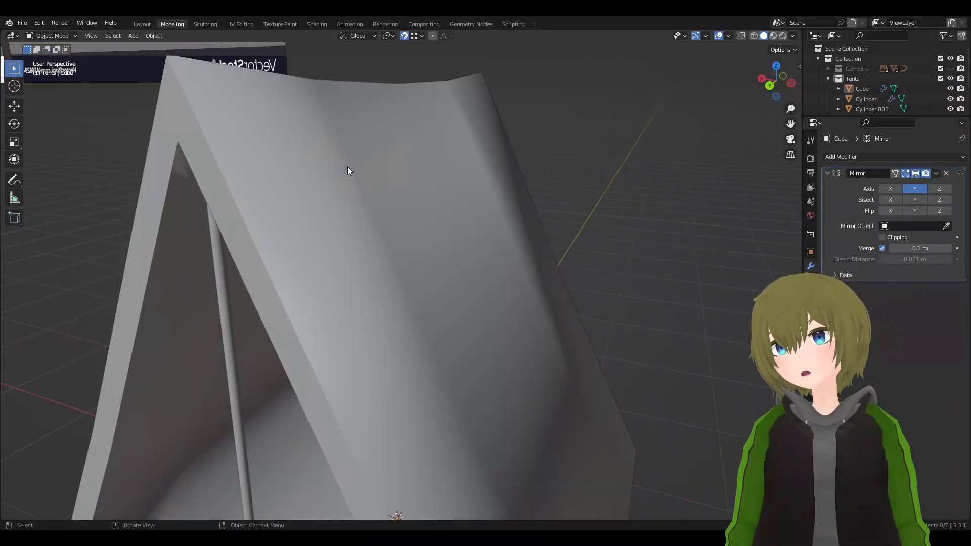
scroll(588, 221, down, 8)
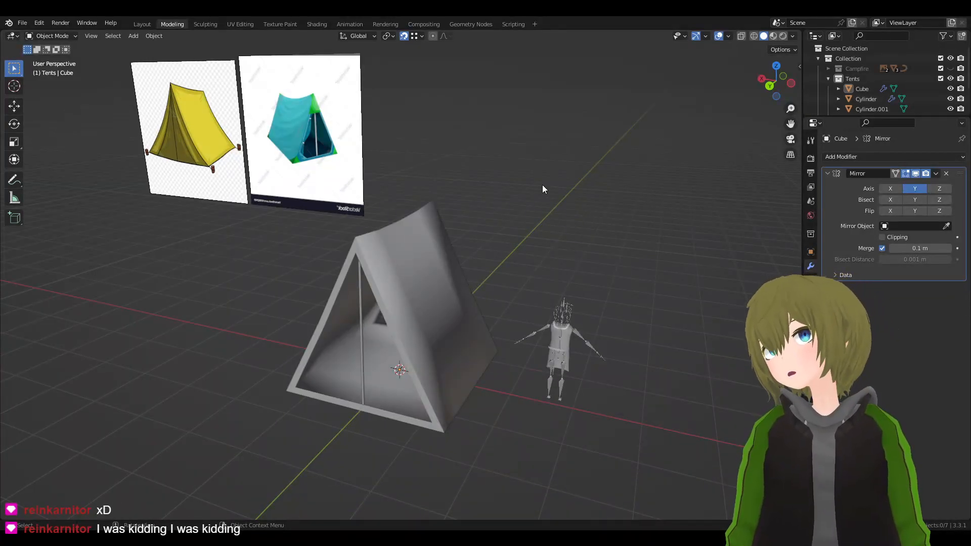
middle_drag(455, 174, 511, 197)
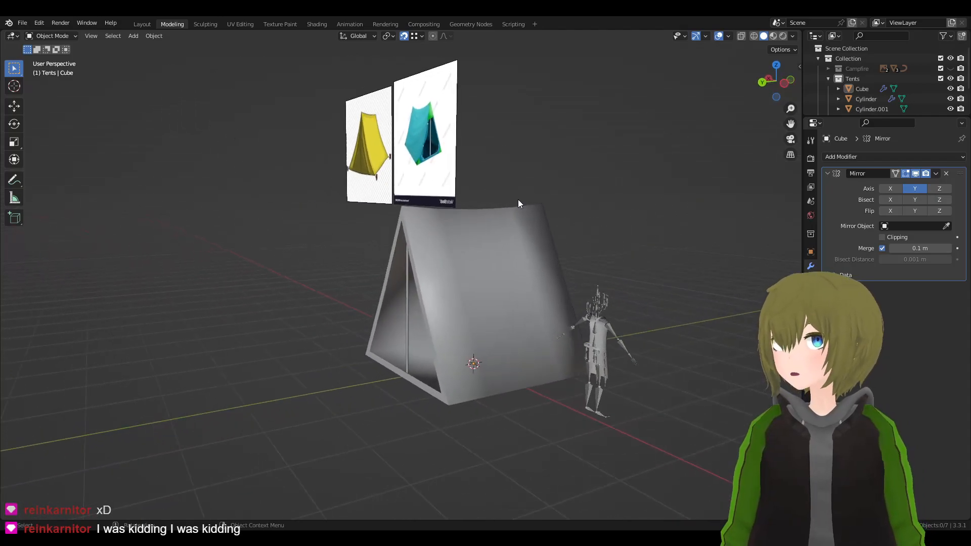
- Inspect the inner walls and floor up close through the -Y opening, with the shell selected and deselected
click(509, 277)
middle_drag(500, 279, 350, 277)
scroll(466, 240, up, 6)
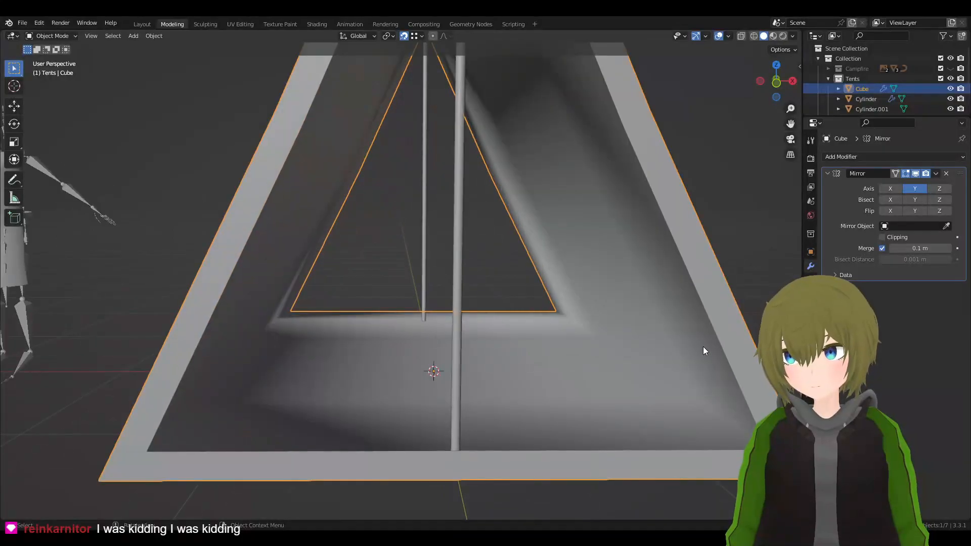
click(469, 276)
middle_drag(488, 279, 435, 283)
shift+middle_drag(311, 287, 478, 266)
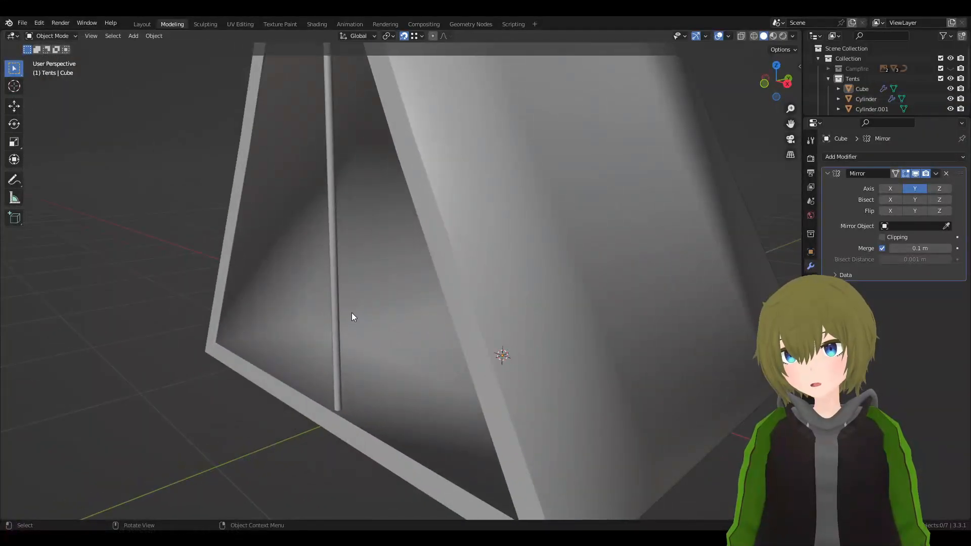
- Select the mirrored vertical poles and the separate ridge pole in turn to inspect their placement in the tent
click(335, 310)
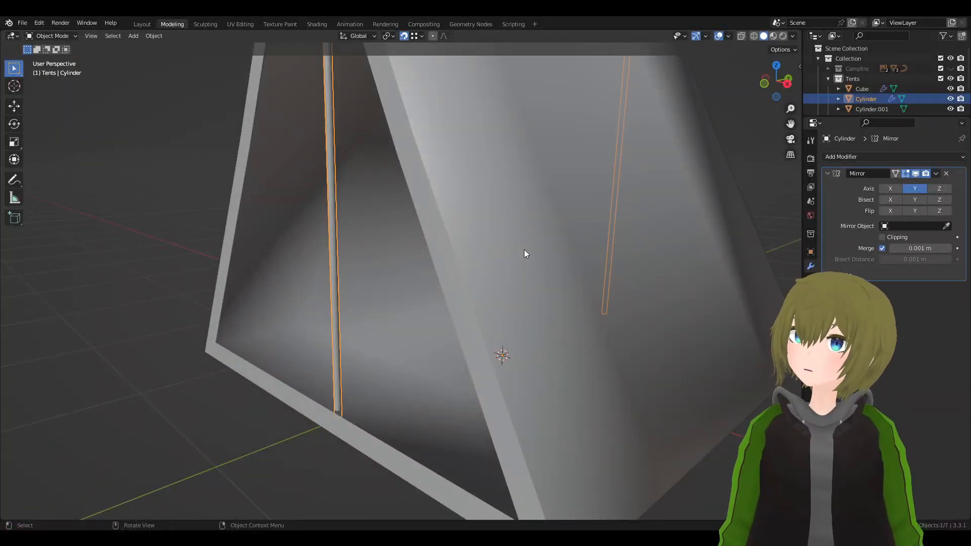
scroll(530, 250, down, 8)
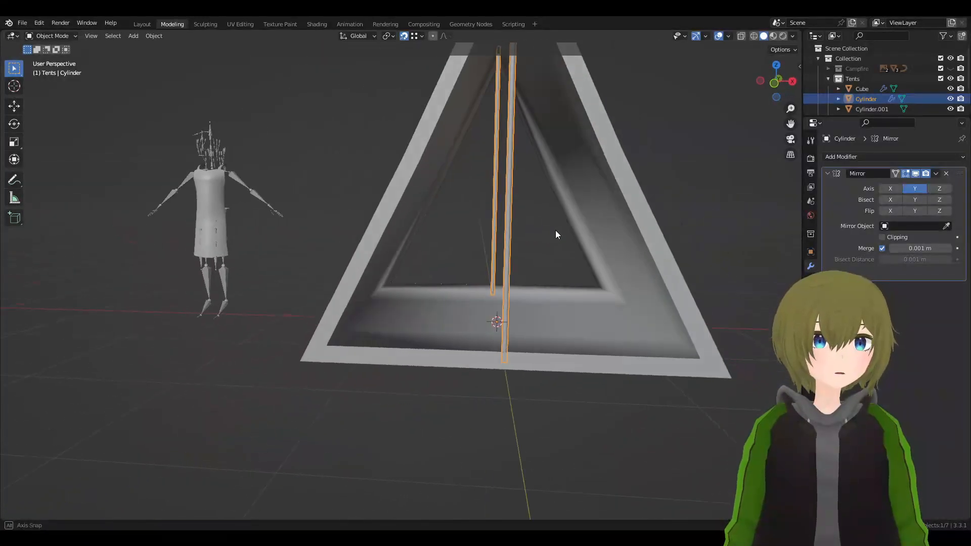
click(616, 220)
middle_drag(590, 234, 548, 252)
scroll(562, 176, up, 4)
click(536, 208)
click(536, 209)
scroll(636, 223, down, 5)
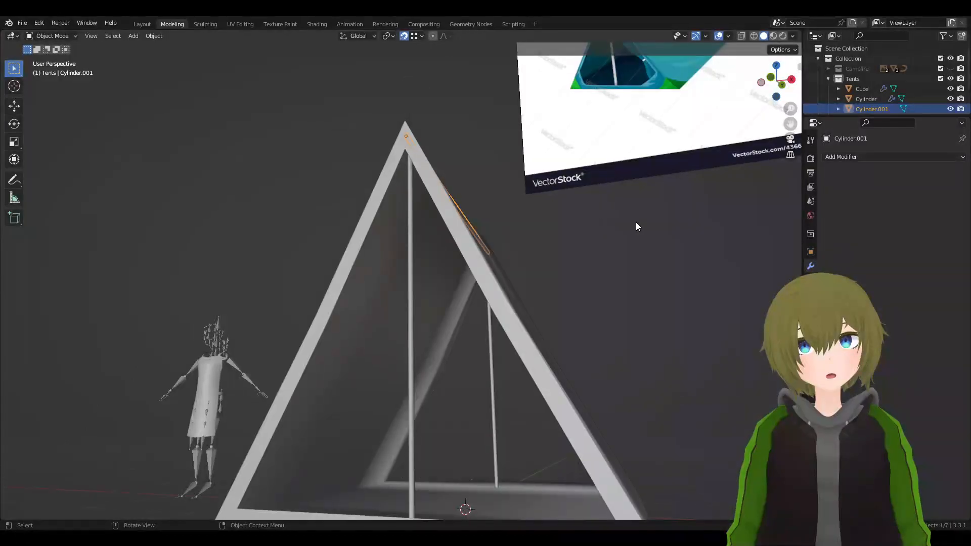
- Clear the selection and look over the whole tent from the front and above
scroll(636, 238, down, 2)
middle_drag(636, 238, 600, 248)
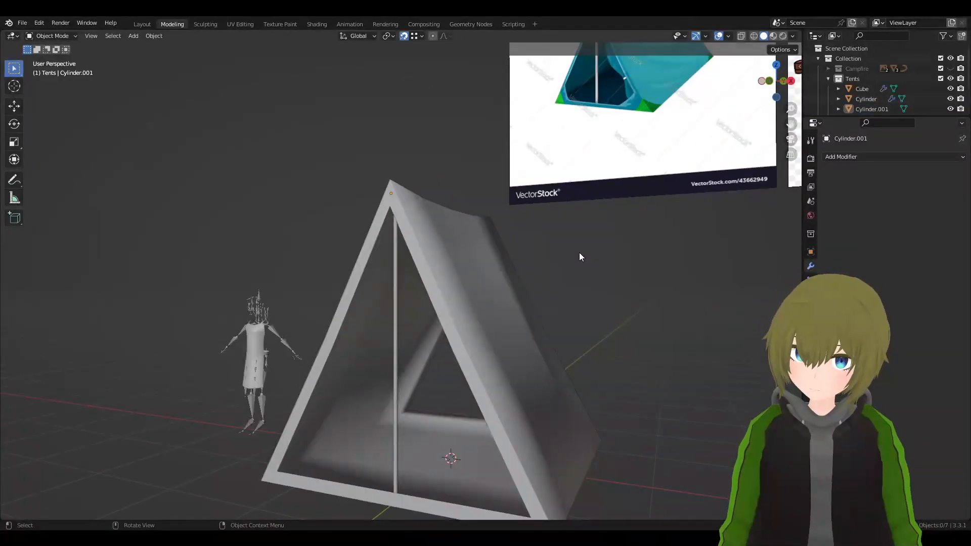
middle_drag(574, 260, 525, 353)
middle_drag(584, 330, 521, 350)
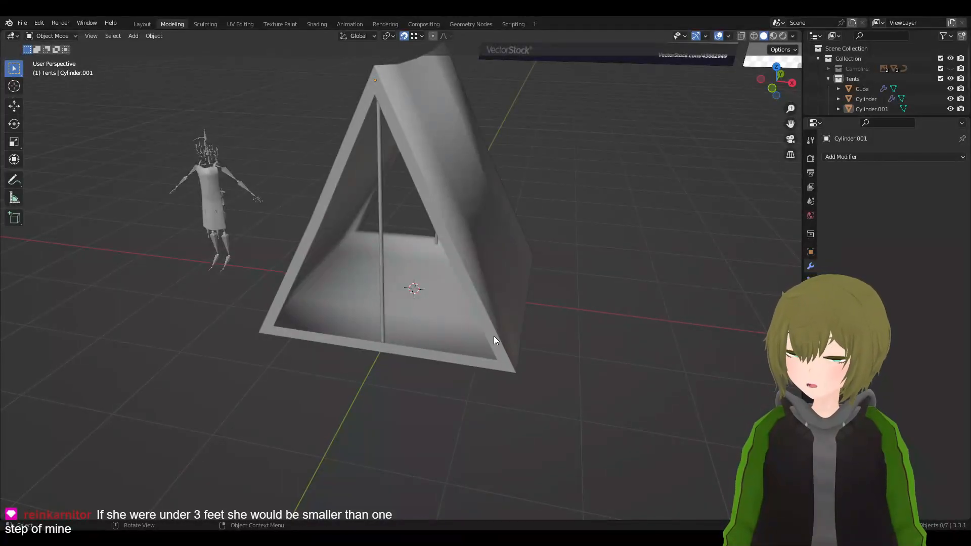
- Select the tent shell and inspect its smooth-shaded floor and inner walls up close through the front opening
click(532, 381)
click(581, 390)
click(511, 360)
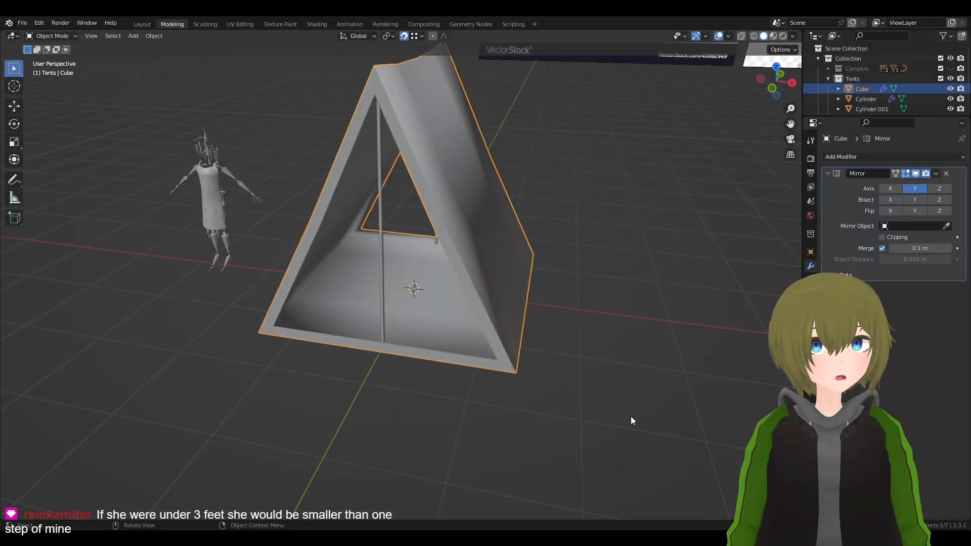
click(630, 417)
middle_drag(768, 318, 115, 82)
shift+middle_drag(495, 255, 505, 290)
click(508, 315)
key(Tab)
key(Tab)
scroll(557, 324, up, 6)
scroll(587, 347, down, 3)
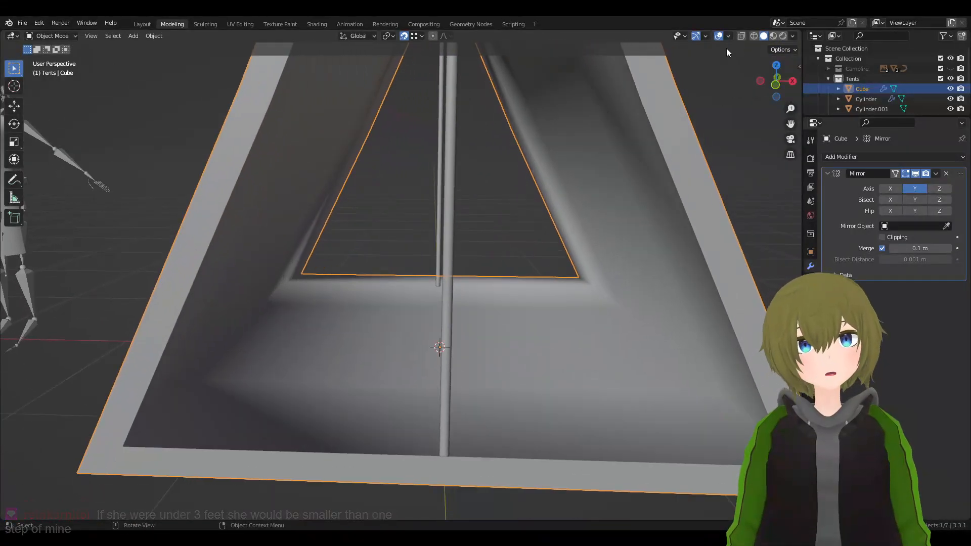
- Check the tent's normals by briefly showing the Face Orientation overlay
click(728, 36)
click(666, 220)
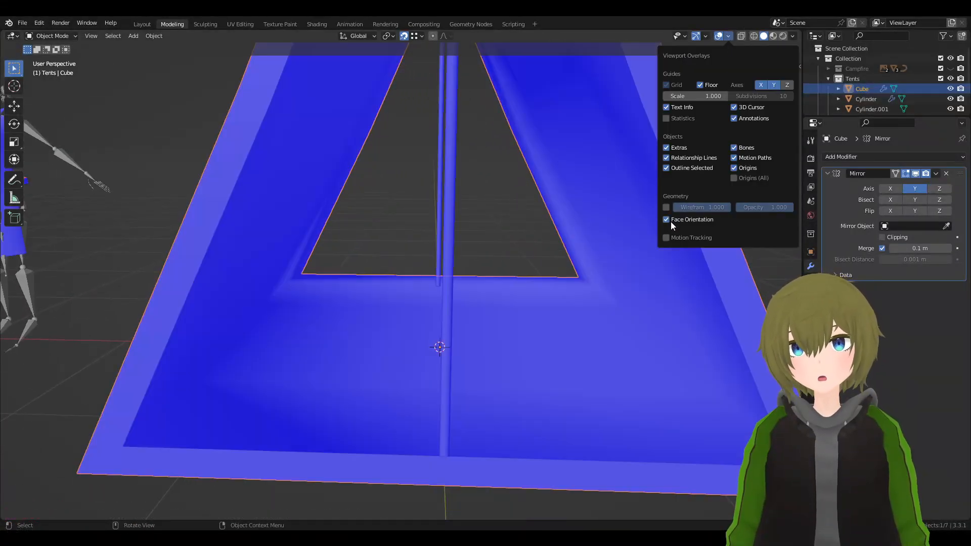
click(667, 219)
scroll(524, 214, down, 4)
middle_drag(587, 312, 586, 335)
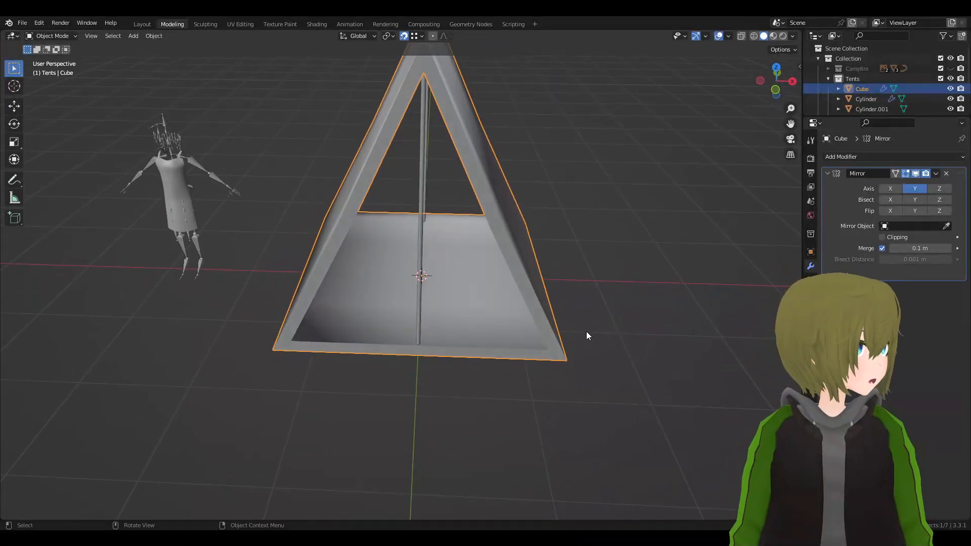
- Compare the tent's open gable and ridge with the blue and yellow reference tents
middle_drag(409, 277, 421, 395)
scroll(484, 219, up, 5)
drag(450, 181, 523, 378)
scroll(420, 144, down, 8)
shift+middle_drag(454, 313, 511, 217)
middle_drag(303, 291, 303, 247)
scroll(460, 214, up, 4)
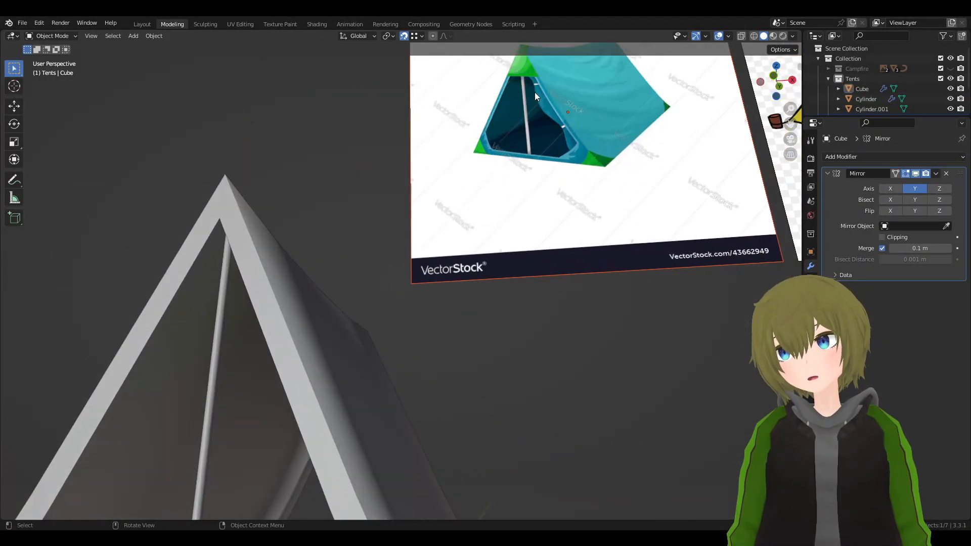
scroll(402, 336, down, 5)
middle_drag(430, 310, 574, 349)
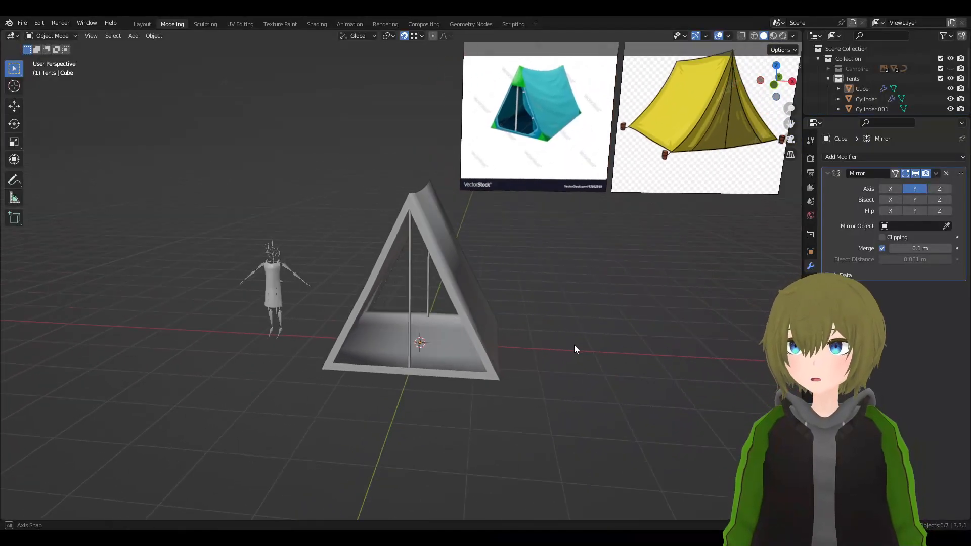
- Duplicate the upper faces on both sides of the shell's front rim and offset the copy forward along Y
click(415, 211)
key(Tab)
scroll(459, 228, up, 3)
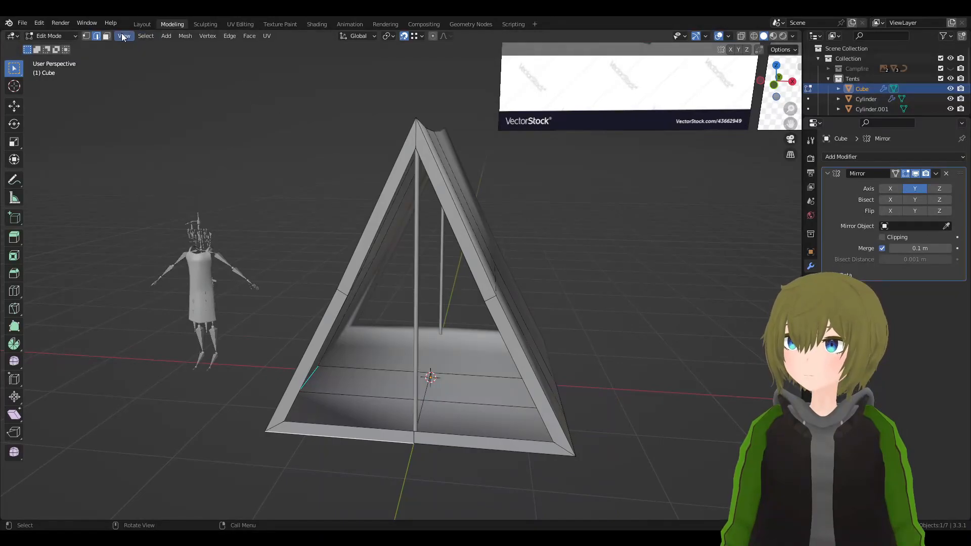
middle_drag(563, 196, 546, 184)
shift+click(384, 162)
key(shift+d)
key(x)
right_click(510, 195)
key(g)
key(y)
click(545, 199)
- Move the inner bottom vertices of both duplicated strips along Z to level them with the outer ones
scroll(531, 177, up, 3)
middle_drag(383, 194, 400, 199)
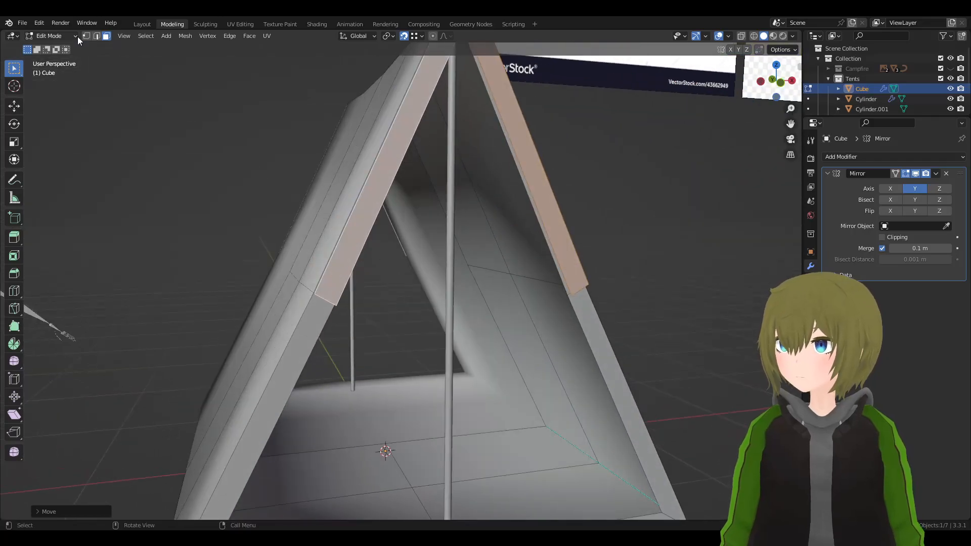
shift+middle_drag(708, 163, 681, 201)
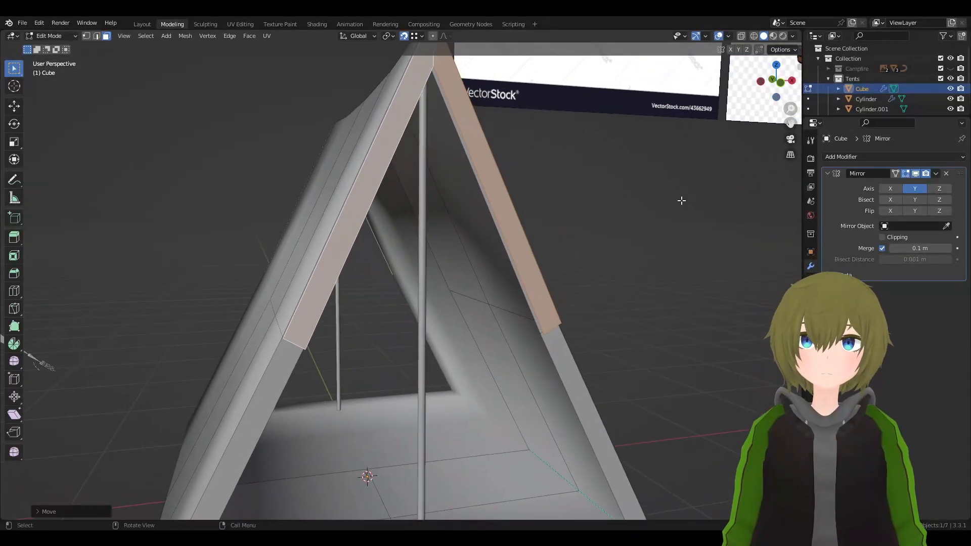
click(87, 37)
middle_drag(321, 340, 528, 213)
key(g)
key(z)
click(333, 284)
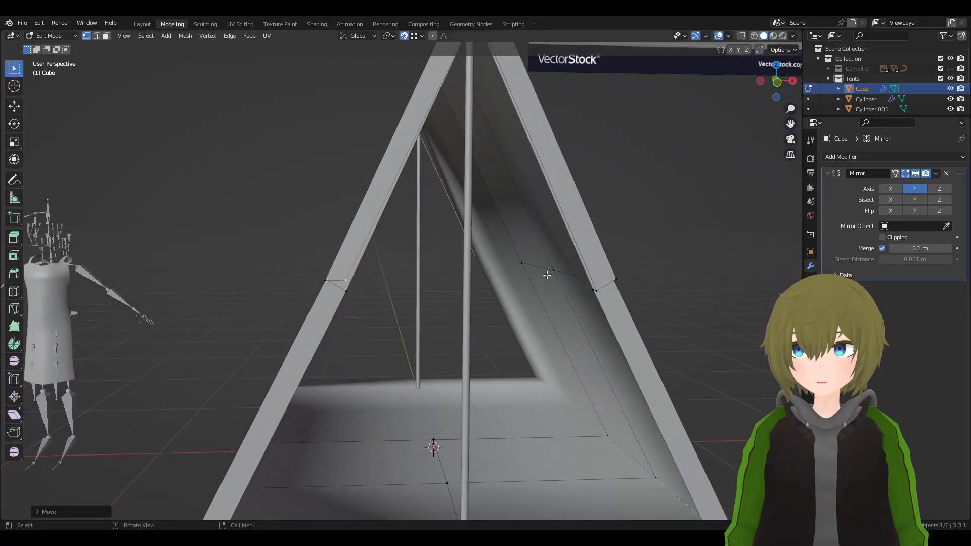
middle_drag(547, 275, 478, 285)
middle_drag(538, 291, 624, 280)
key(g)
key(z)
click(613, 269)
- Fill the triangular gap between the two duplicated strips with a face
shift+middle_drag(592, 167, 500, 226)
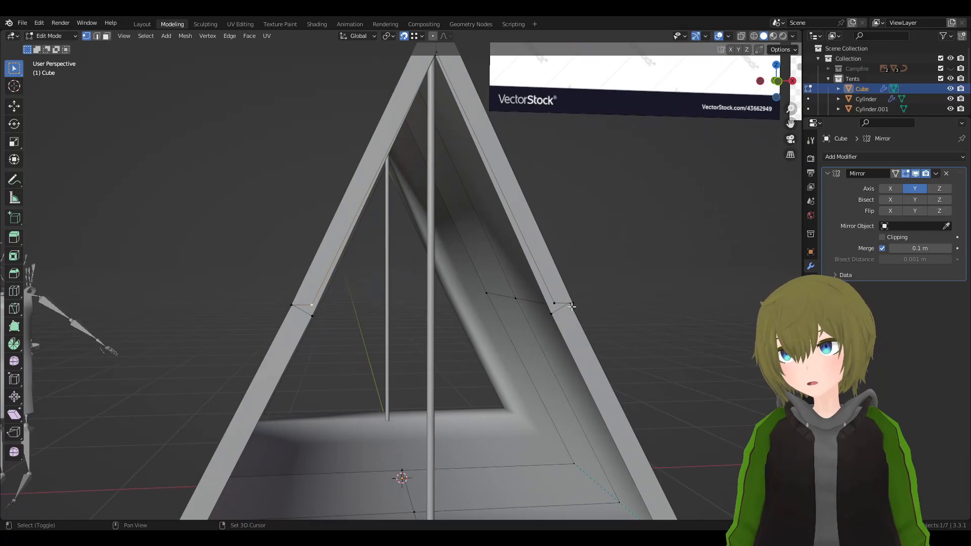
middle_drag(445, 186, 578, 266)
shift+click(448, 143)
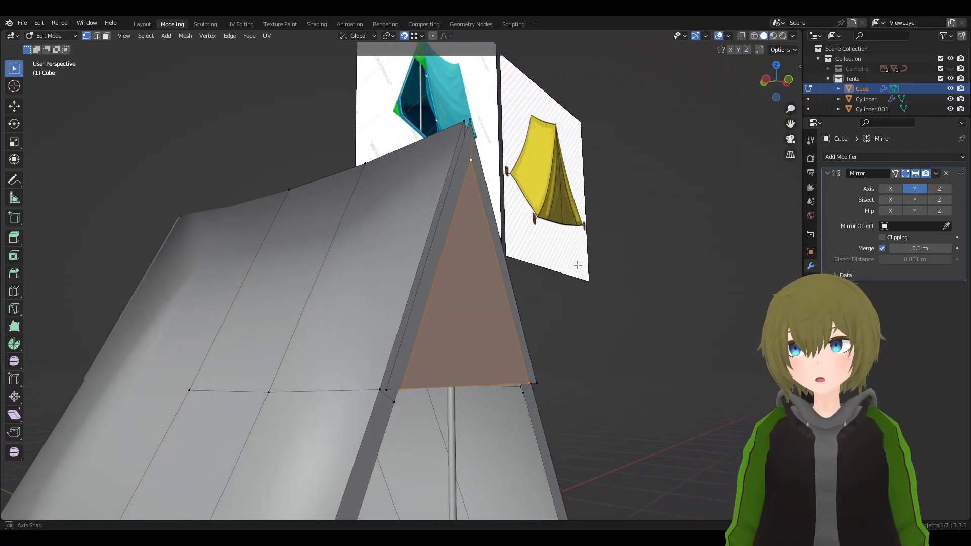
- Adjust the gable panel's two lower outer corner vertices to line up with the tent rim's outer edge
click(386, 390)
key(g)
click(381, 389)
middle_drag(604, 371, 490, 401)
click(490, 400)
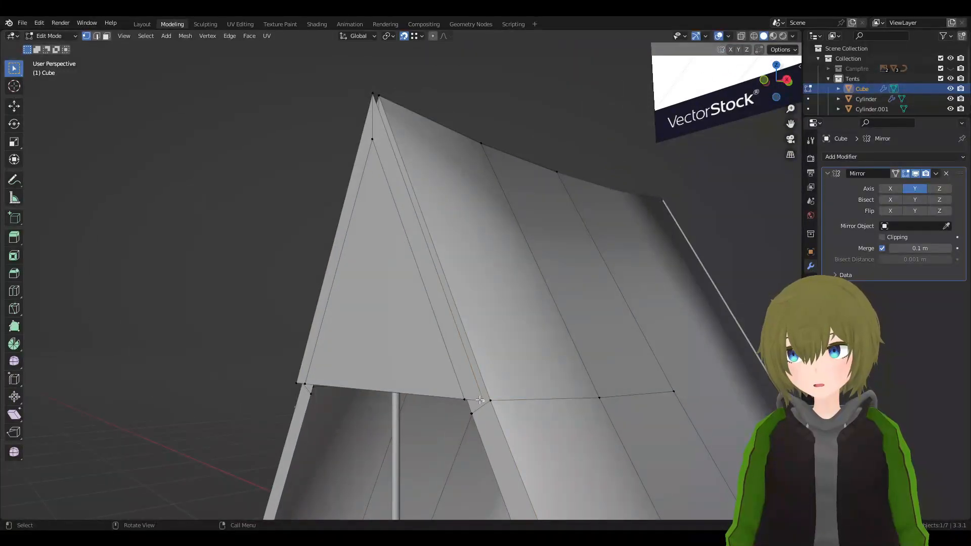
key(g)
click(466, 399)
- Extrude the gable panel's faces about 0.014 m to give the panel thickness
middle_drag(434, 267, 462, 299)
middle_drag(426, 227, 364, 212)
click(106, 36)
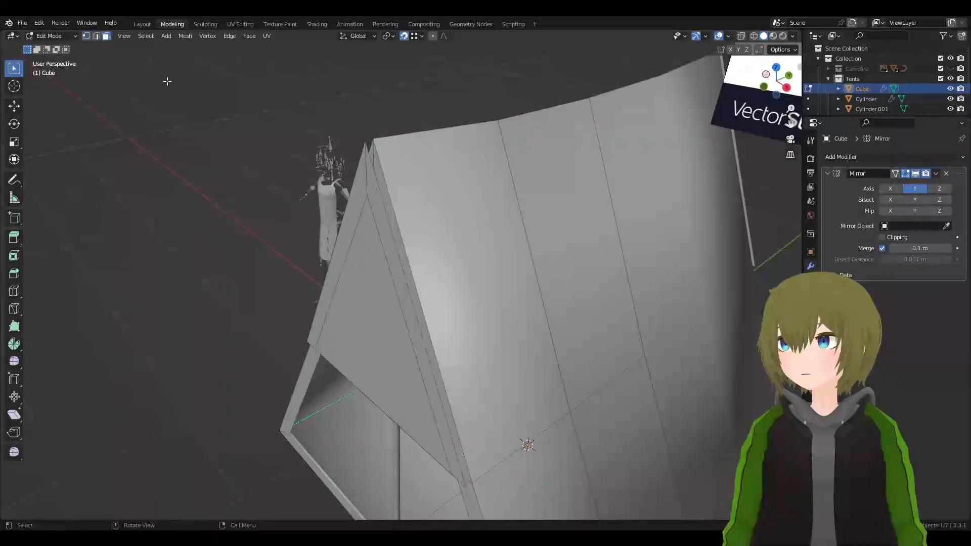
click(372, 218)
middle_drag(372, 218, 452, 253)
key(e)
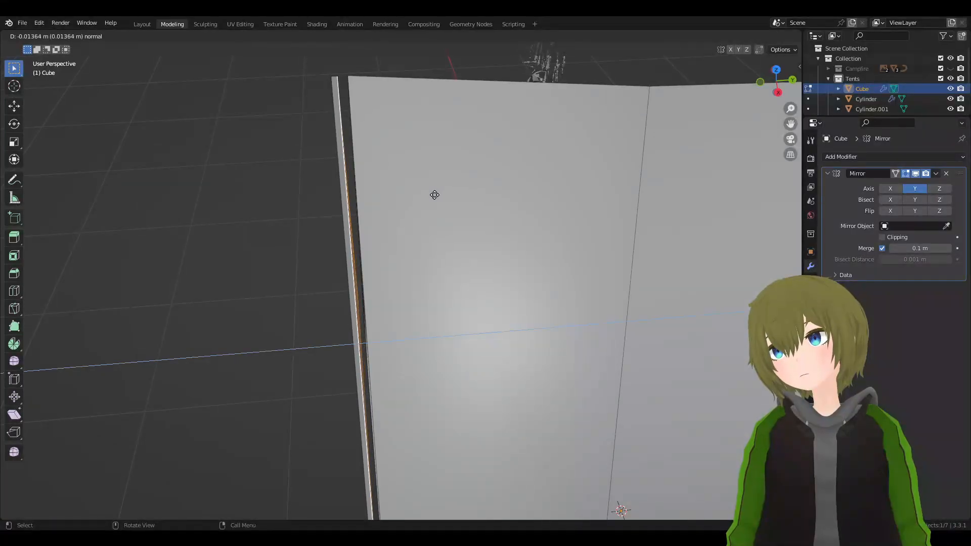
click(435, 195)
- Select the whole linked gable panel and move it about 0.024 m along Y toward the shell
middle_drag(435, 194, 435, 160)
key(q)
click(445, 170)
key(g)
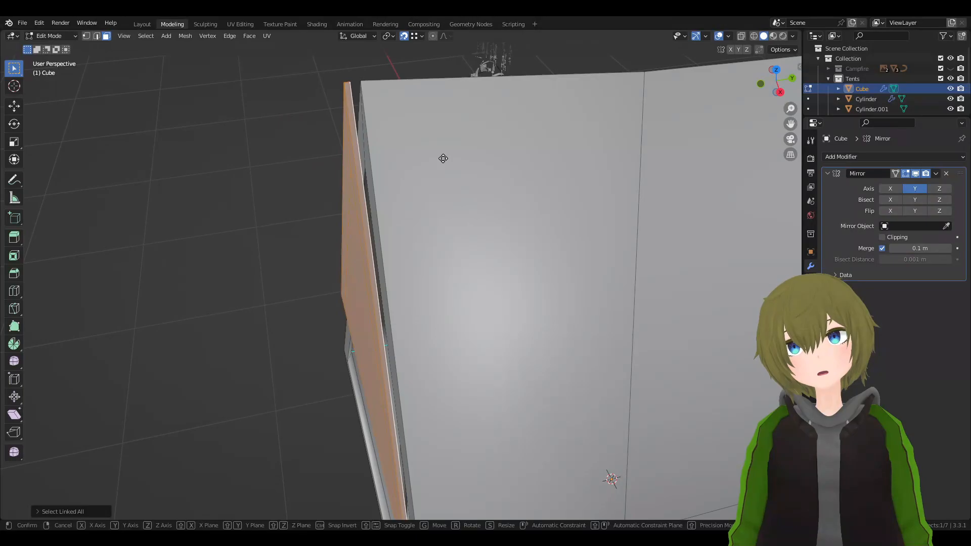
key(y)
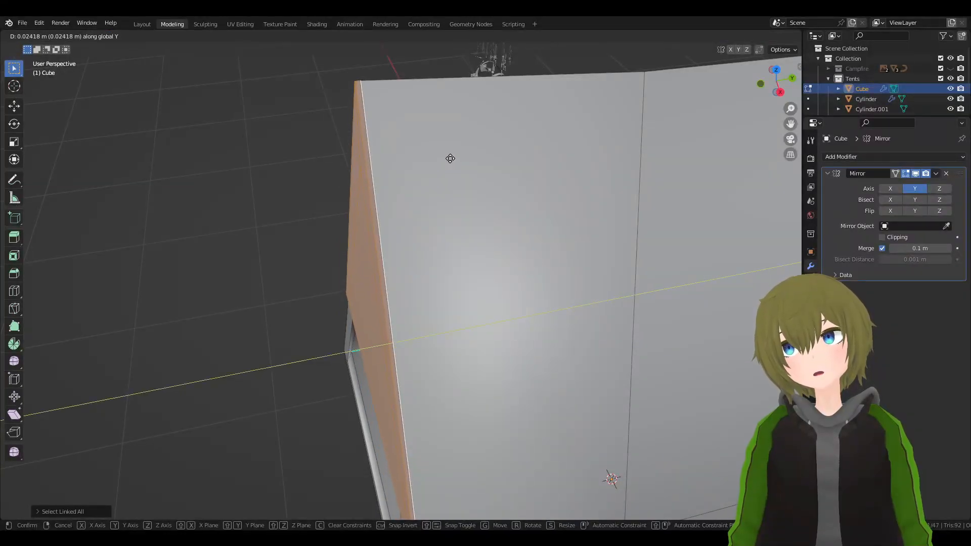
click(450, 158)
middle_drag(450, 159, 581, 108)
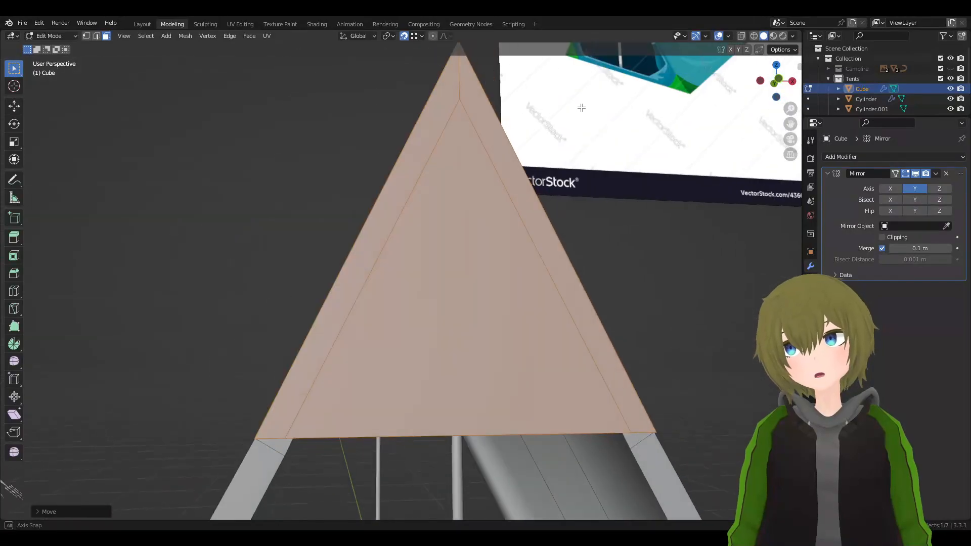
key(alt+s)
right_click(655, 216)
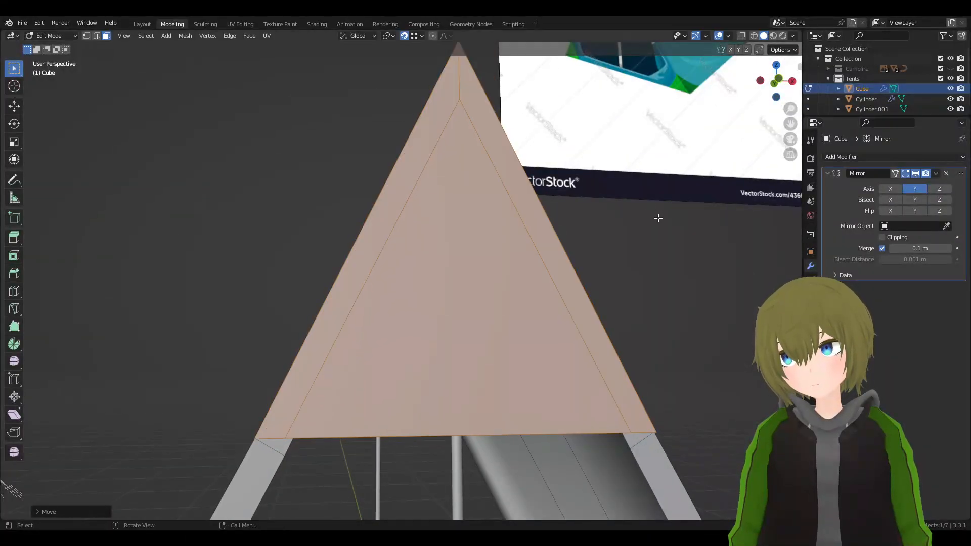
middle_drag(655, 215, 708, 243)
key(s)
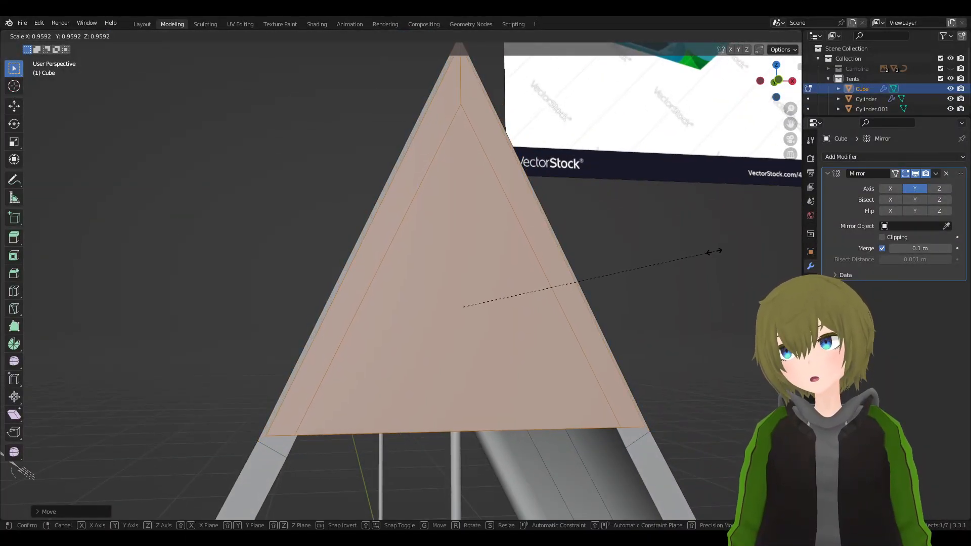
right_click(794, 244)
- Fine-tune the gable panel's position along Y so it sits against the front of the shell
scroll(712, 135, down, 2)
shift+middle_drag(690, 102, 459, 93)
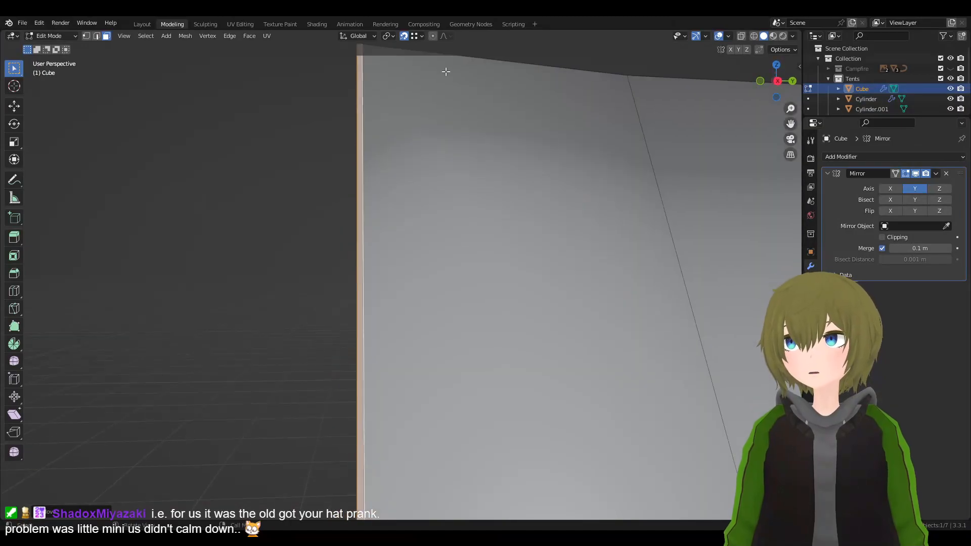
key(g)
key(y)
click(363, 53)
scroll(410, 150, down, 3)
middle_drag(423, 196, 597, 228)
- View the whole tent with its new gable panel outside mesh editing and compare it with the references
key(Tab)
click(662, 330)
scroll(662, 330, down, 4)
middle_drag(596, 320, 526, 300)
key(Tab)
scroll(509, 299, down, 2)
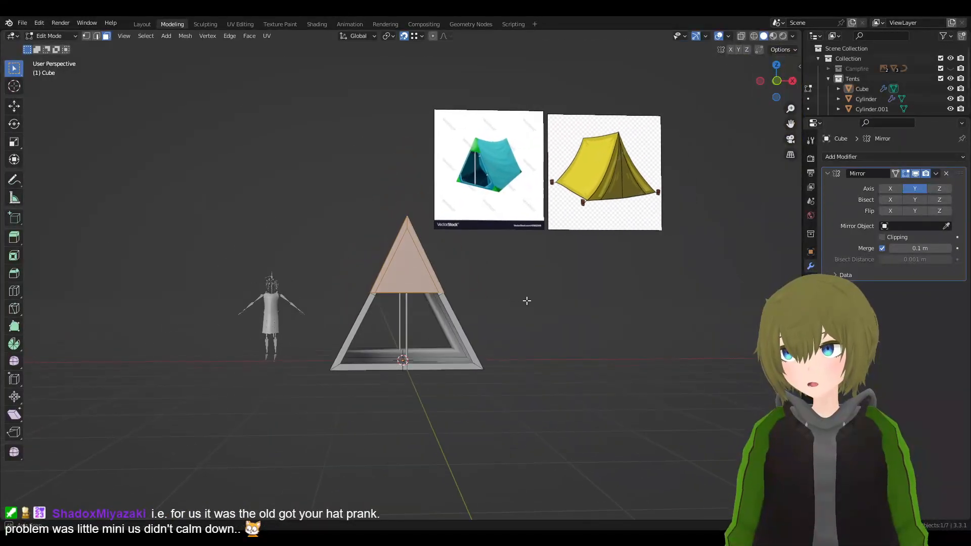
- Turn on X-ray display and select the gable panel's lower corner vertices on one side
scroll(521, 301, up, 6)
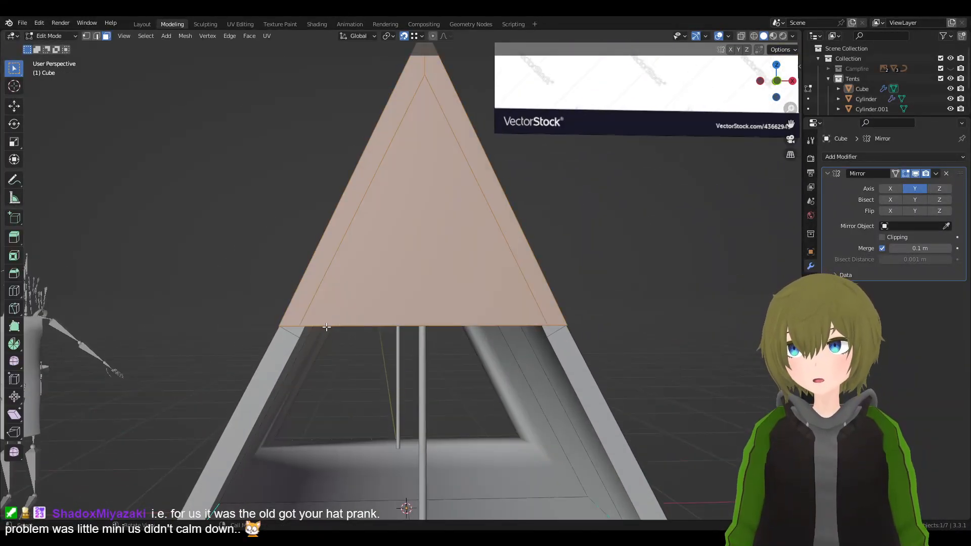
click(280, 321)
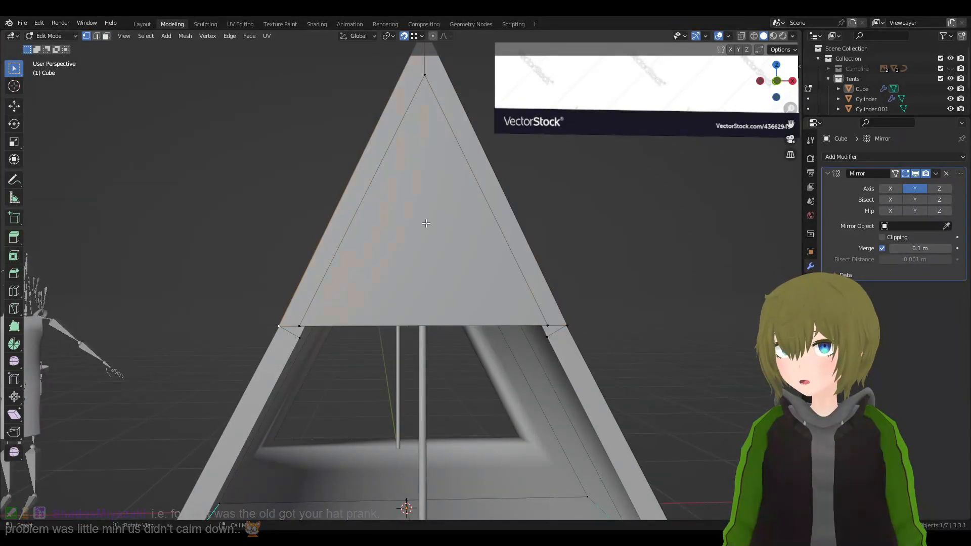
click(741, 36)
key(c)
key(Escape)
middle_drag(312, 335, 427, 344)
scroll(436, 381, up, 2)
shift+click(405, 421)
click(385, 436)
shift+click(393, 439)
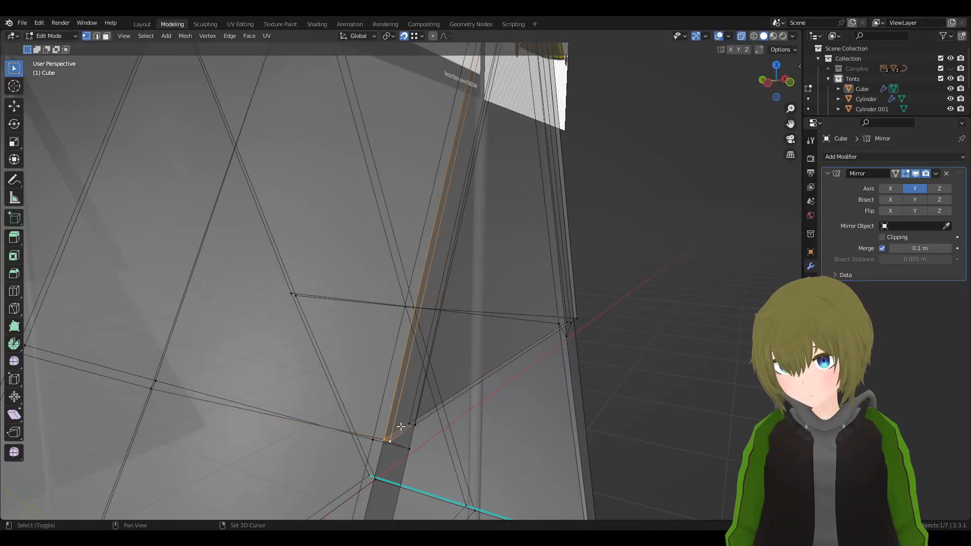
shift+click(419, 424)
key(g)
right_click(470, 413)
middle_drag(594, 341, 665, 345)
key(F3)
key(Escape)
key(q)
click(529, 363)
scroll(526, 359, down, 3)
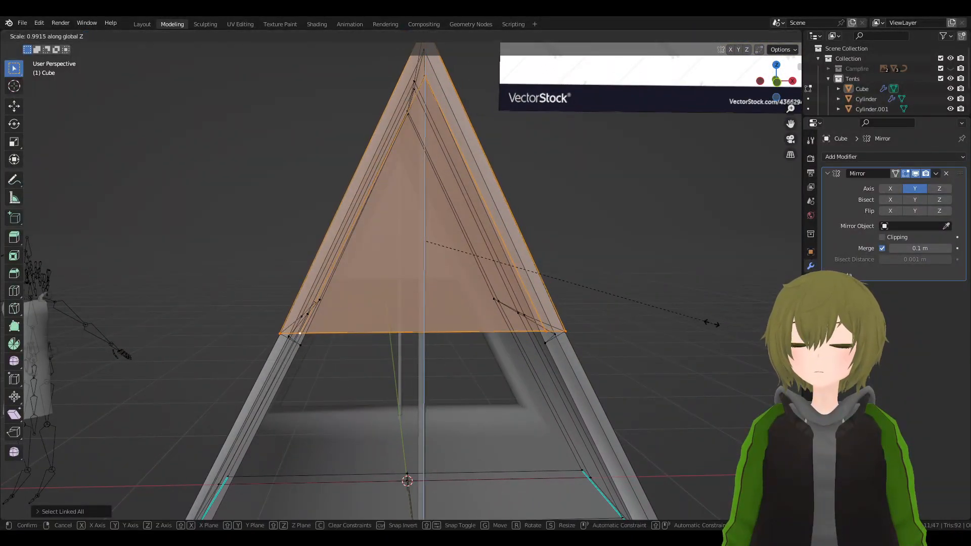
scroll(703, 321, down, 3)
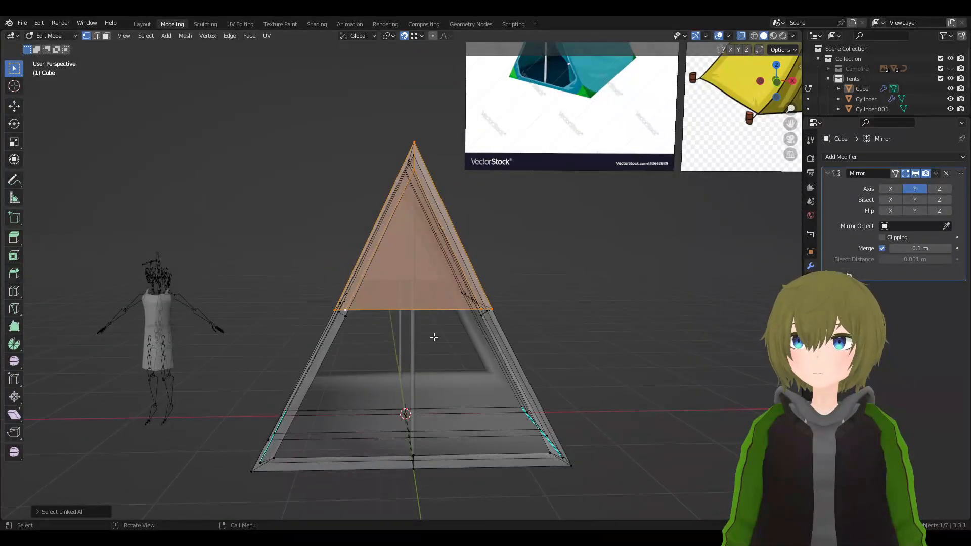
- Raise the gable panel's bottom edge vertices along Z to shorten the panel
scroll(434, 337, up, 2)
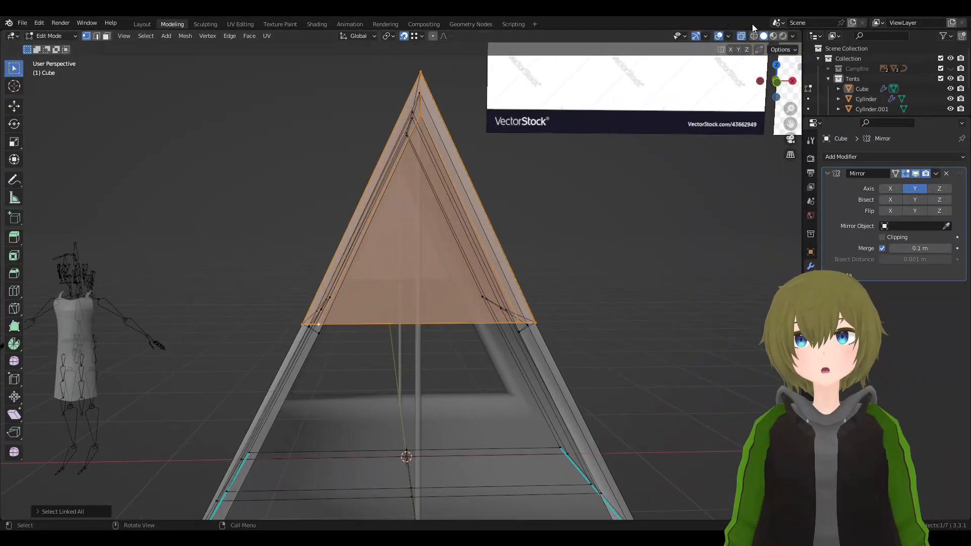
key(g)
key(z)
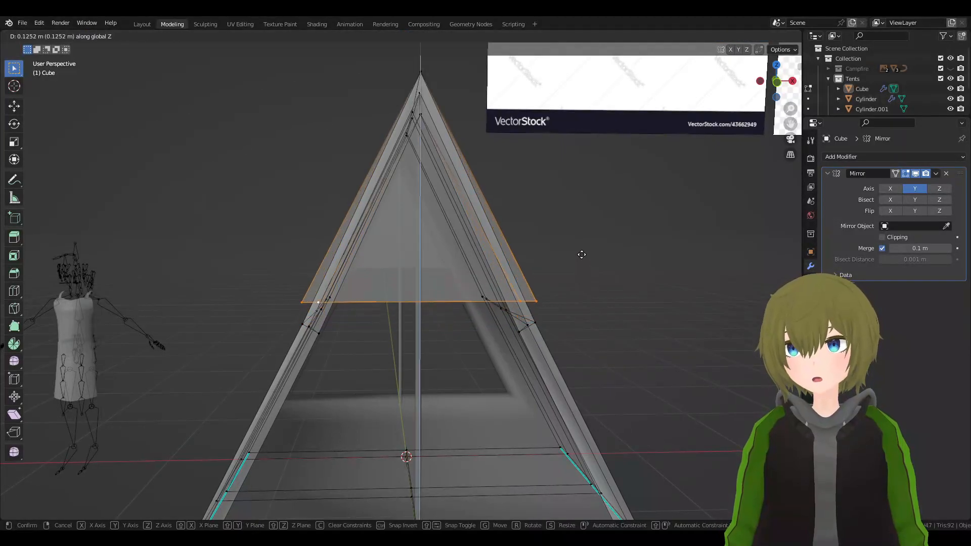
click(581, 217)
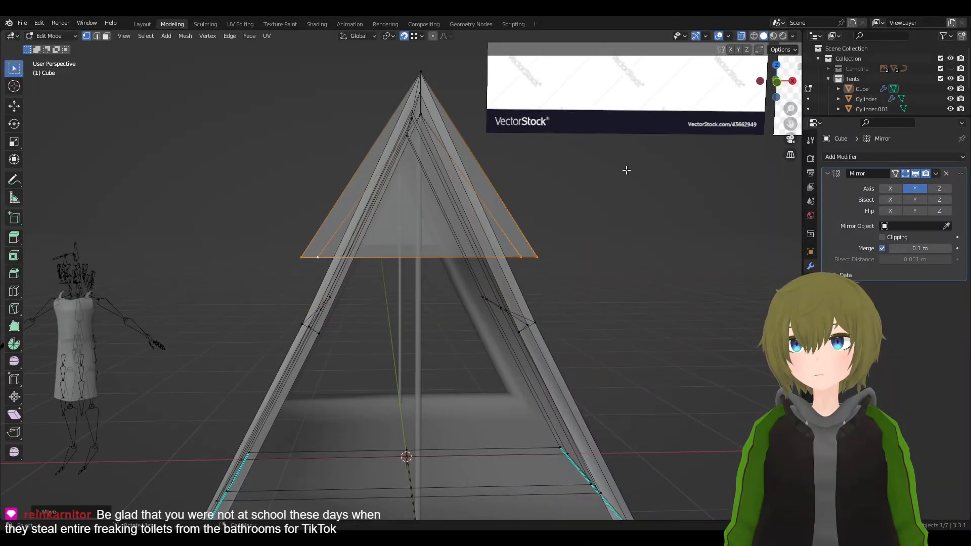
- Turn off X-ray display and narrow the panel's bottom edge along X to follow the sloping rim
click(742, 36)
key(s)
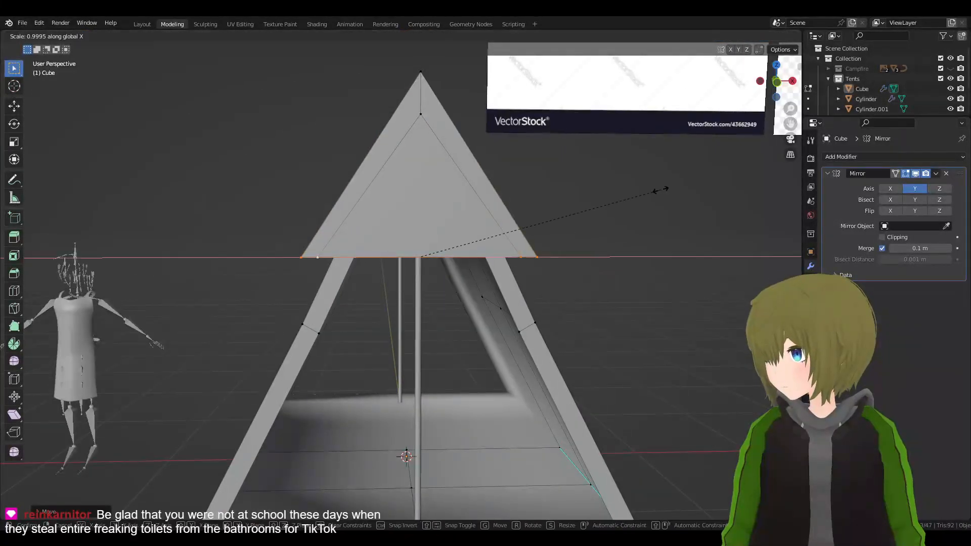
key(x)
click(580, 210)
- Scale the panel's bottom edge along X by about 1.083 to meet the rim's outer edges
scroll(579, 210, up, 2)
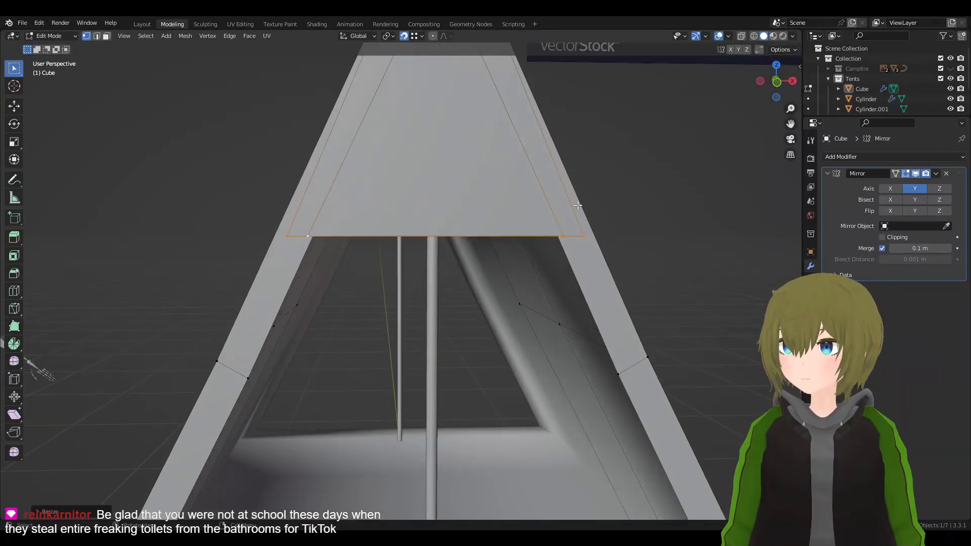
middle_drag(571, 210, 607, 203)
key(s)
key(x)
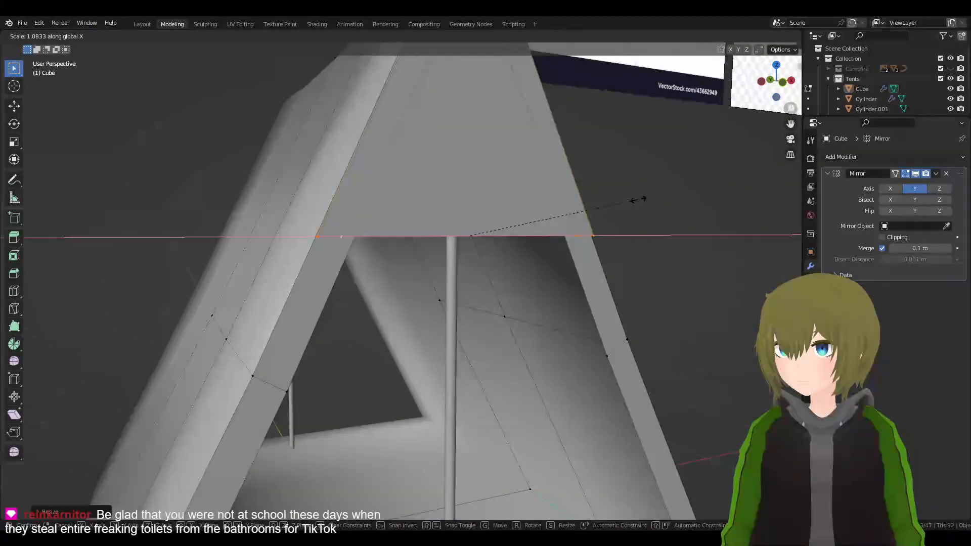
click(638, 199)
- Leave mesh editing, deselect the tent and look over the shortened gable panel from the front
key(Tab)
click(697, 271)
scroll(697, 271, down, 5)
middle_drag(697, 271, 641, 262)
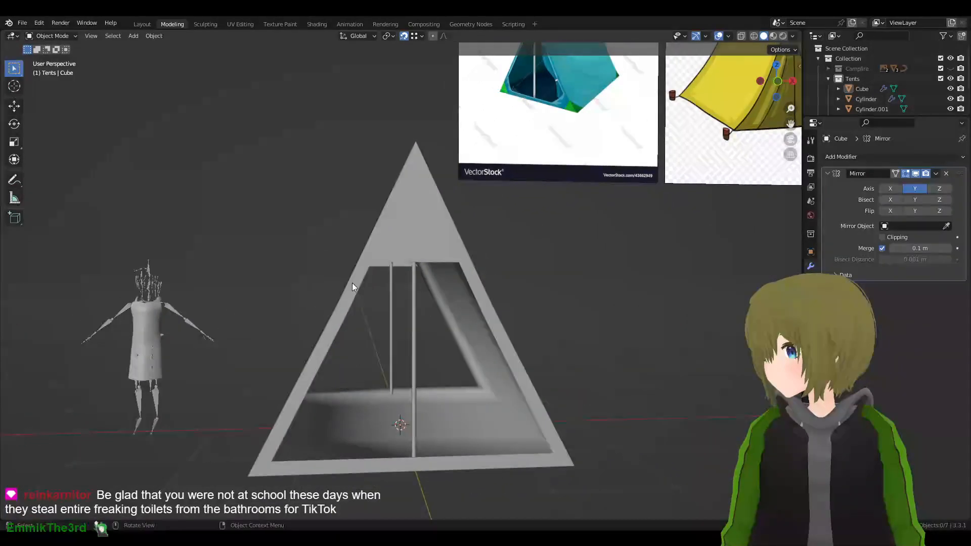
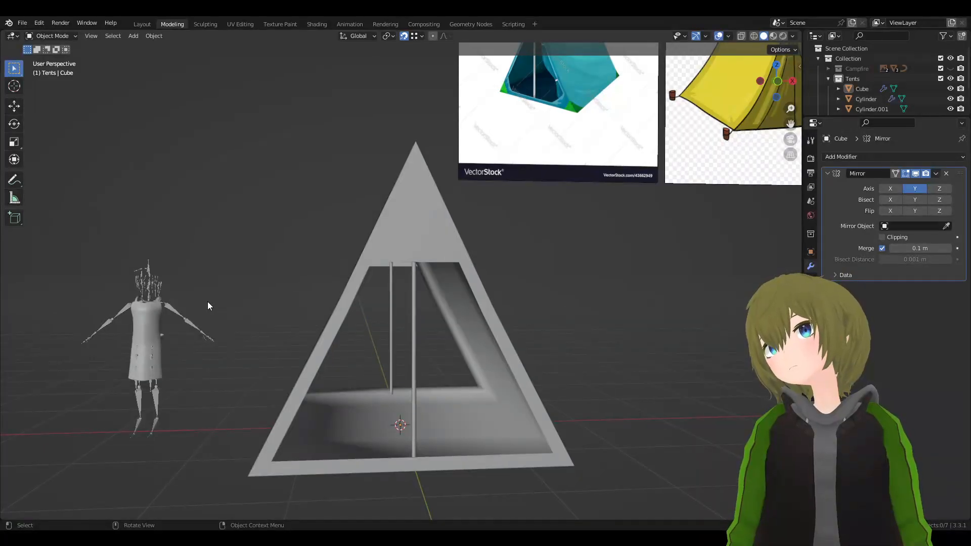
- Inspect how the gable panel meets the tent's front rim from several angles, with edge selection enabled for mesh editing
middle_drag(442, 306, 453, 278)
click(389, 236)
scroll(350, 253, up, 5)
key(Tab)
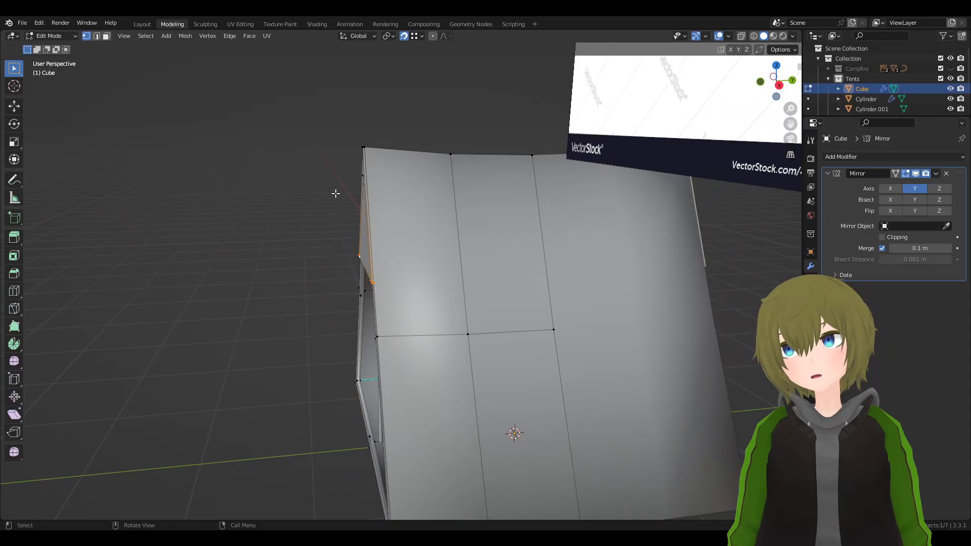
shift+middle_drag(371, 137, 449, 182)
scroll(477, 202, up, 5)
middle_drag(542, 156, 537, 119)
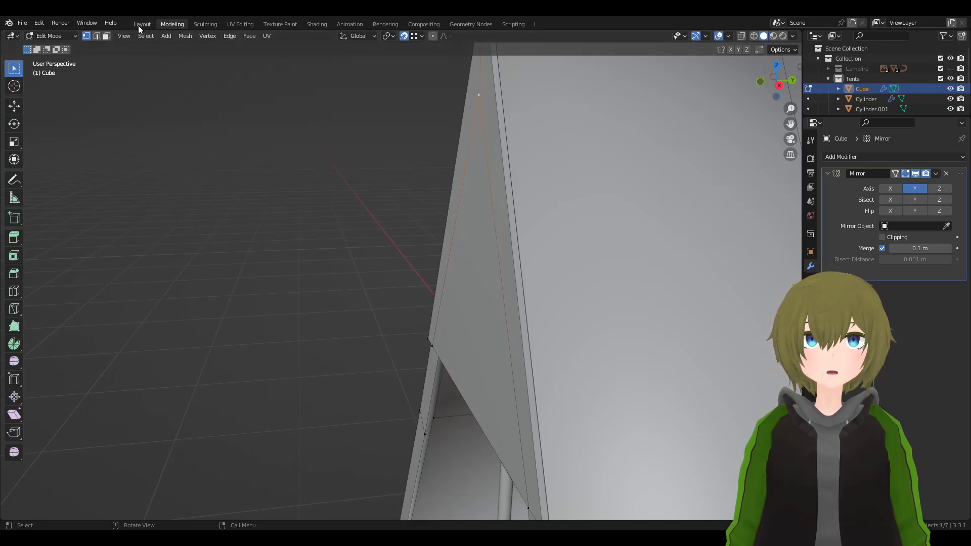
click(96, 36)
key(Tab)
middle_drag(465, 310, 606, 287)
key(q)
click(606, 287)
key(Tab)
middle_drag(458, 268, 513, 258)
scroll(469, 251, up, 1)
shift+middle_drag(394, 301, 483, 158)
key(Tab)
middle_drag(539, 215, 505, 356)
- Bevel the outer front edges of both roof slopes into narrow strips along the tent's rim
key(Tab)
shift+click(468, 290)
shift+click(478, 341)
scroll(537, 223, up, 2)
shift+middle_drag(574, 334, 520, 143)
key(ctrl+b)
key(Escape)
middle_drag(529, 201, 519, 232)
- Shade the bevelled rim strips smooth and check them beside the gable panel at the front apex
key(q)
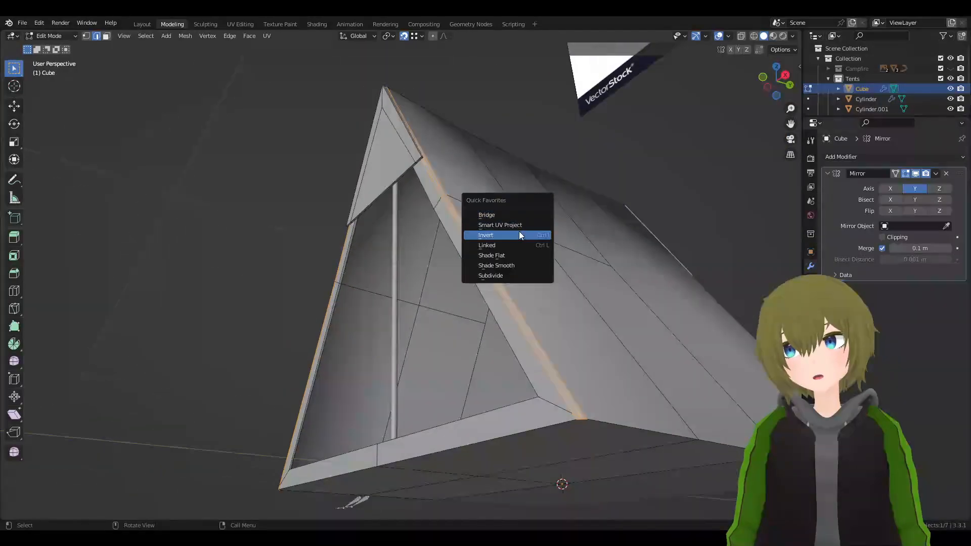
click(509, 266)
key(Tab)
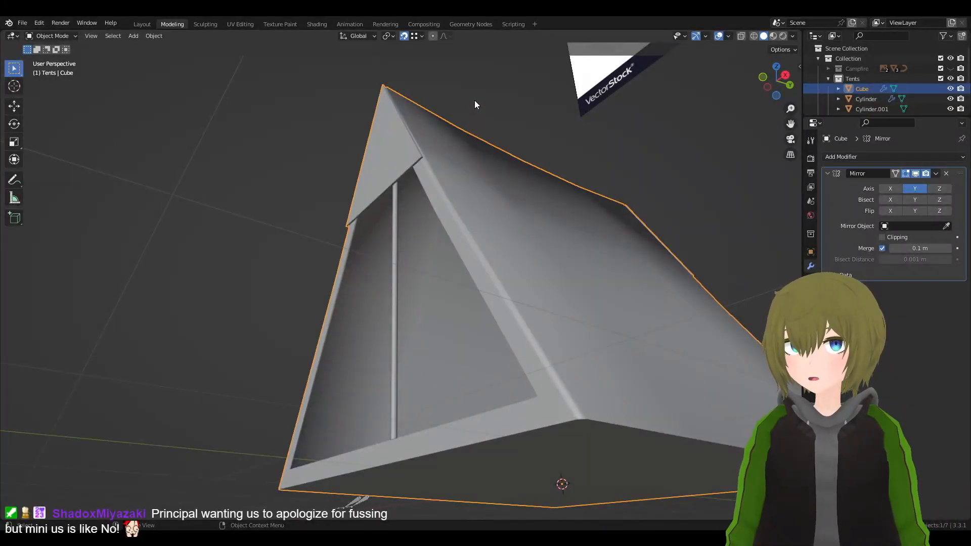
middle_drag(524, 155, 499, 236)
key(Tab)
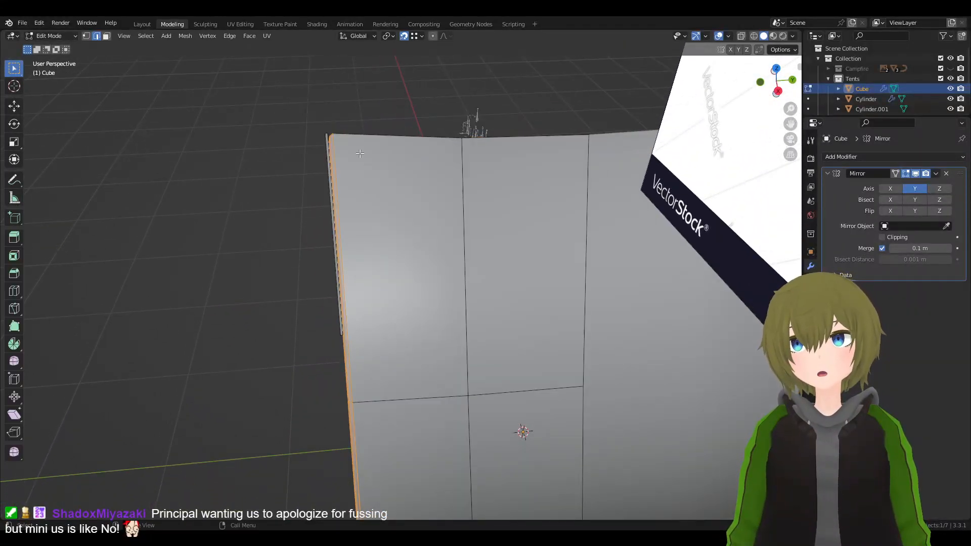
shift+middle_drag(364, 95, 401, 157)
scroll(414, 154, up, 4)
key(Tab)
key(Tab)
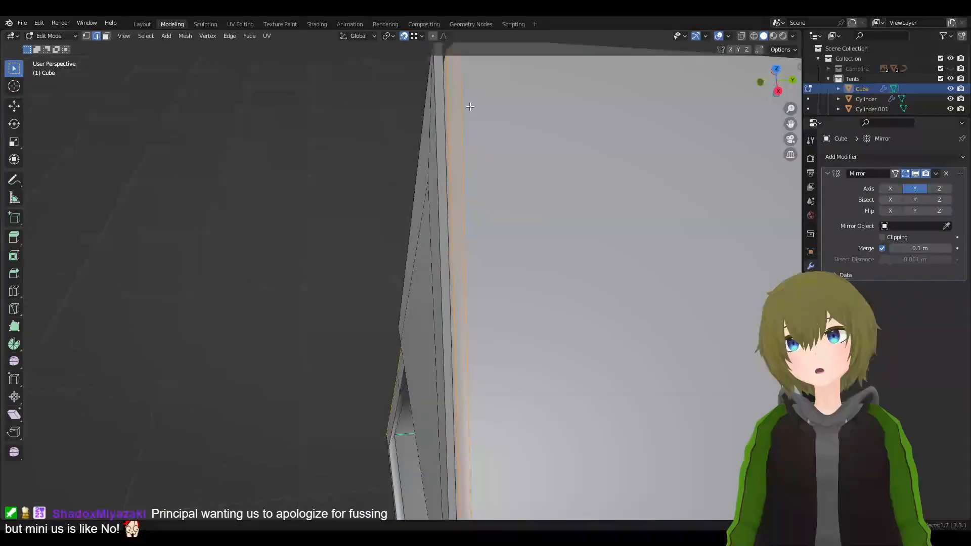
shift+middle_drag(468, 101, 433, 166)
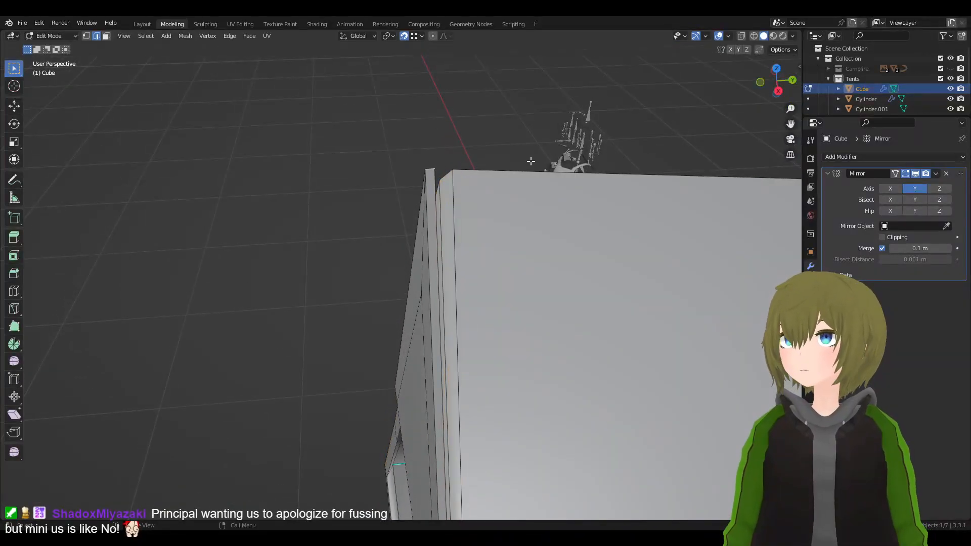
- Move the selected geometry at the tent's front apex along Z
middle_drag(531, 161, 526, 152)
key(g)
key(z)
click(419, 88)
middle_drag(420, 88, 516, 262)
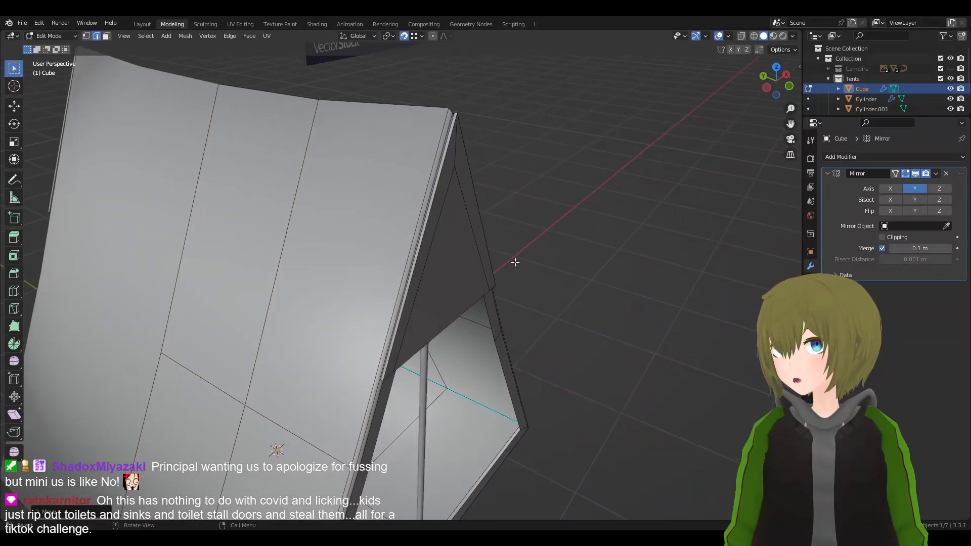
- Select the whole gable panel as linked geometry and delete it from the tent's open end
scroll(539, 236, up, 1)
middle_drag(490, 154, 523, 130)
scroll(512, 219, up, 1)
middle_drag(511, 219, 568, 221)
key(F3)
key(Escape)
key(q)
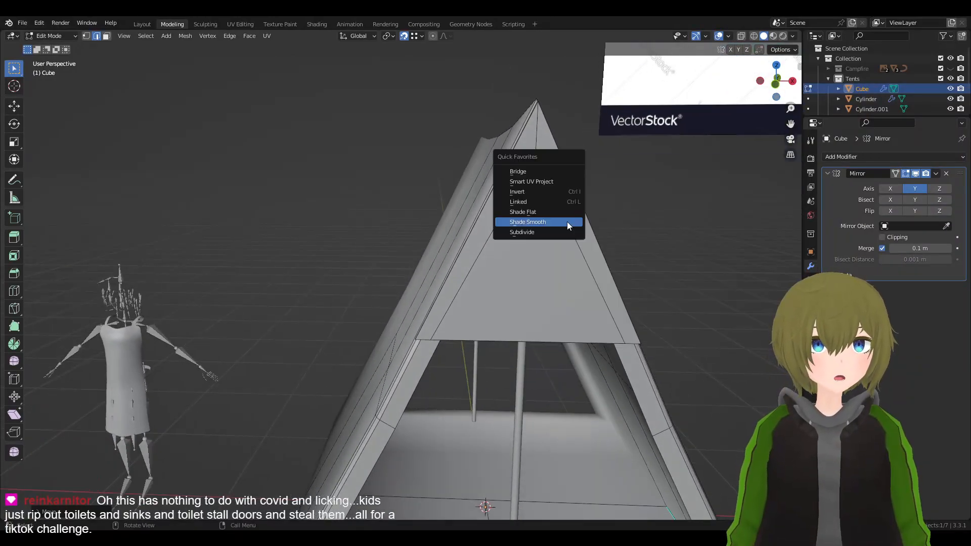
click(542, 202)
key(x)
click(497, 202)
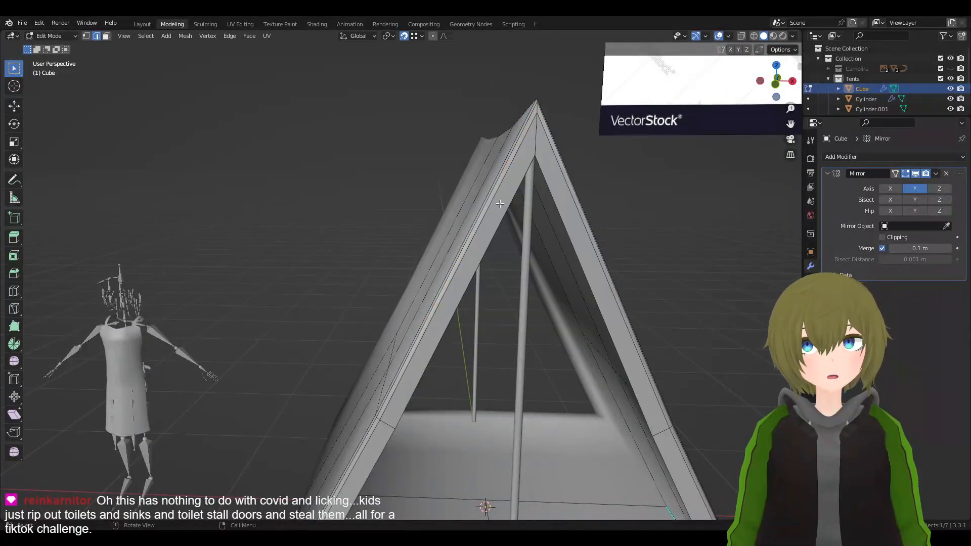
- Look over the deselected tent without its gable panel, and examine the mesh at the rim's bottom front corner
middle_drag(634, 257, 615, 258)
key(Tab)
click(684, 249)
middle_drag(684, 249, 660, 256)
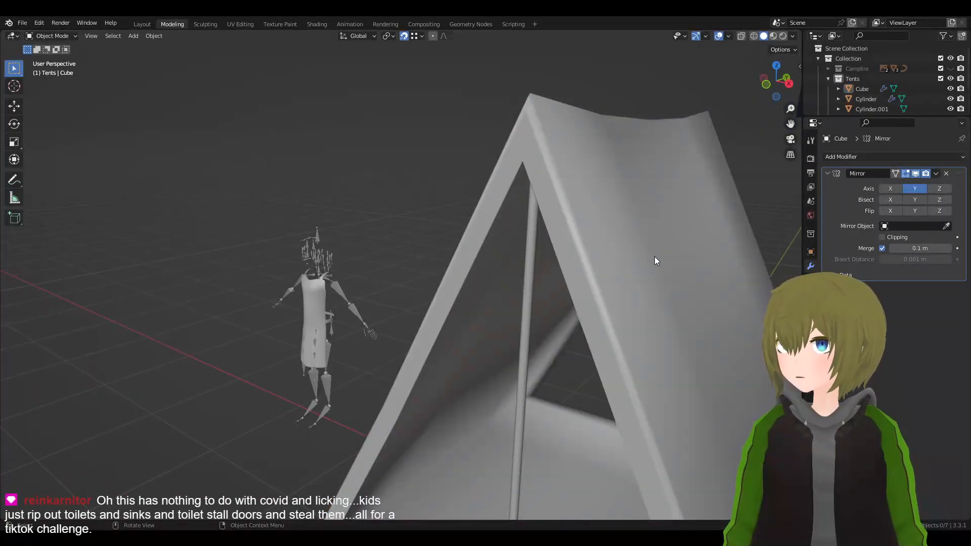
scroll(562, 251, up, 8)
middle_drag(563, 250, 569, 255)
key(Tab)
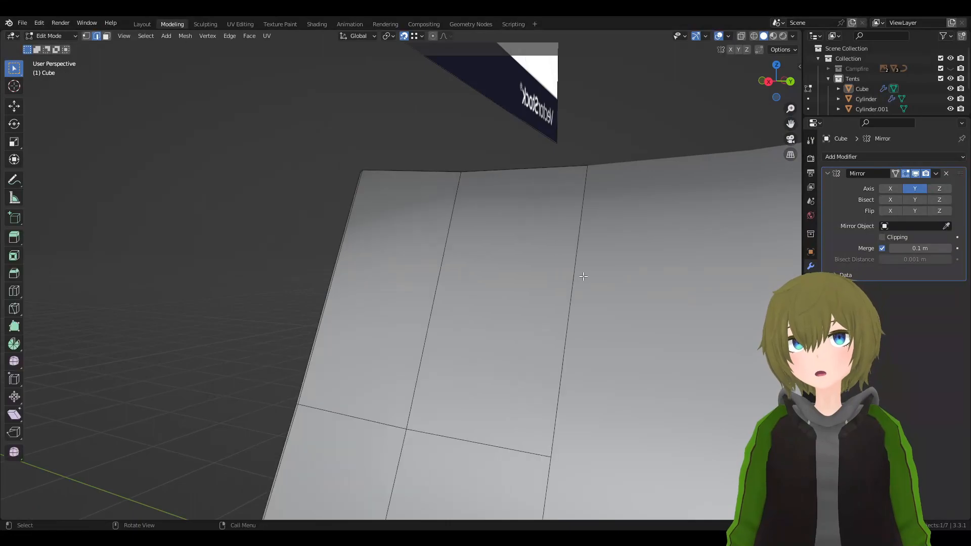
scroll(584, 277, down, 4)
scroll(620, 286, up, 1)
middle_drag(475, 261, 560, 237)
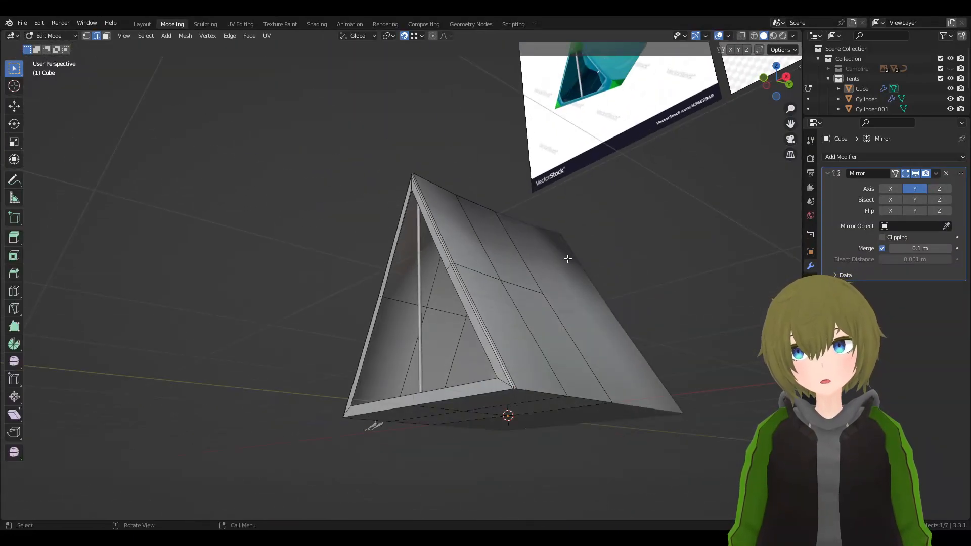
scroll(567, 257, up, 2)
middle_drag(621, 344, 615, 286)
scroll(698, 401, up, 2)
shift+middle_drag(759, 309, 572, 274)
shift+middle_drag(633, 302, 543, 263)
scroll(565, 271, up, 2)
shift+middle_drag(354, 180, 413, 211)
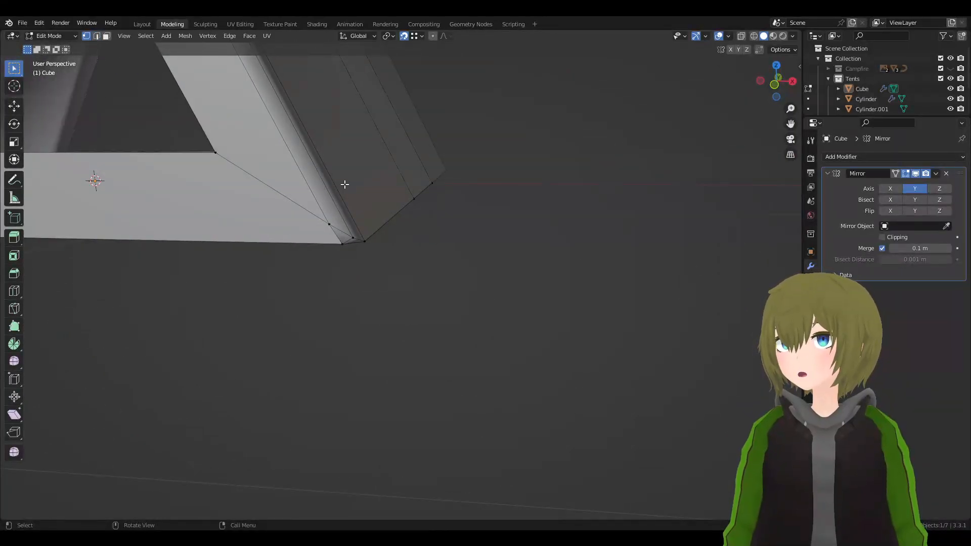
click(345, 250)
key(g)
right_click(354, 245)
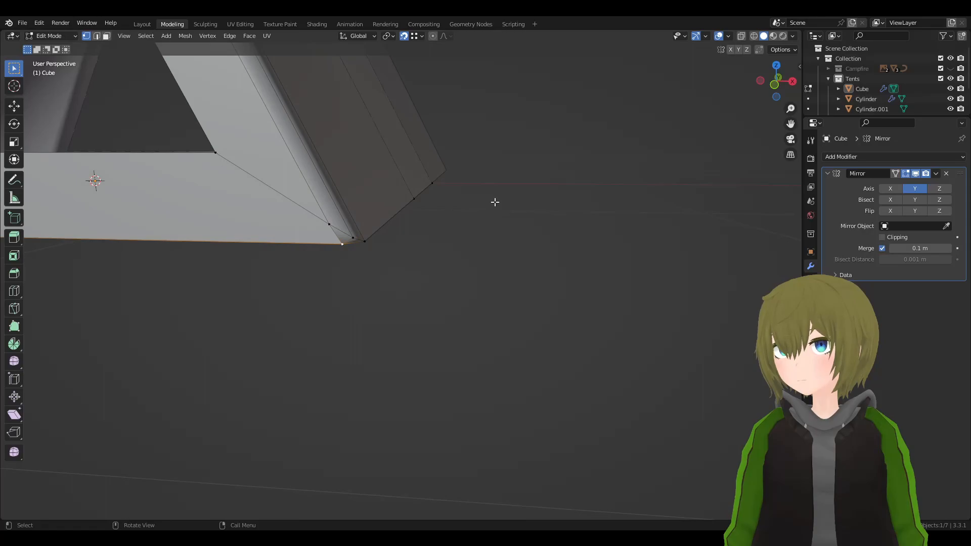
key(g)
right_click(487, 205)
middle_drag(486, 206, 508, 204)
key(ctrl+z)
key(ctrl+z)
key(ctrl+z)
key(Tab)
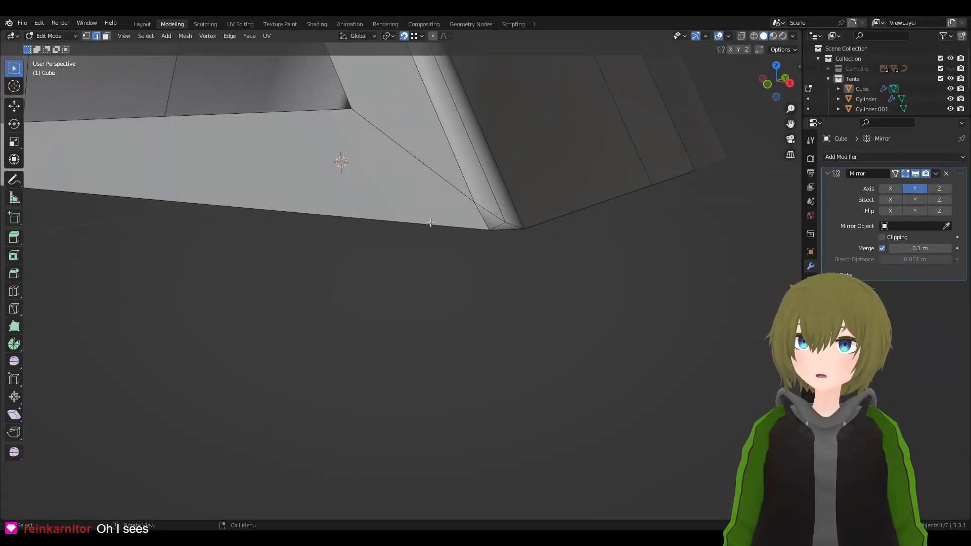
- Lower the bevel's middle vertex at the bottom front corner along Z to the level of the tent's base
click(86, 36)
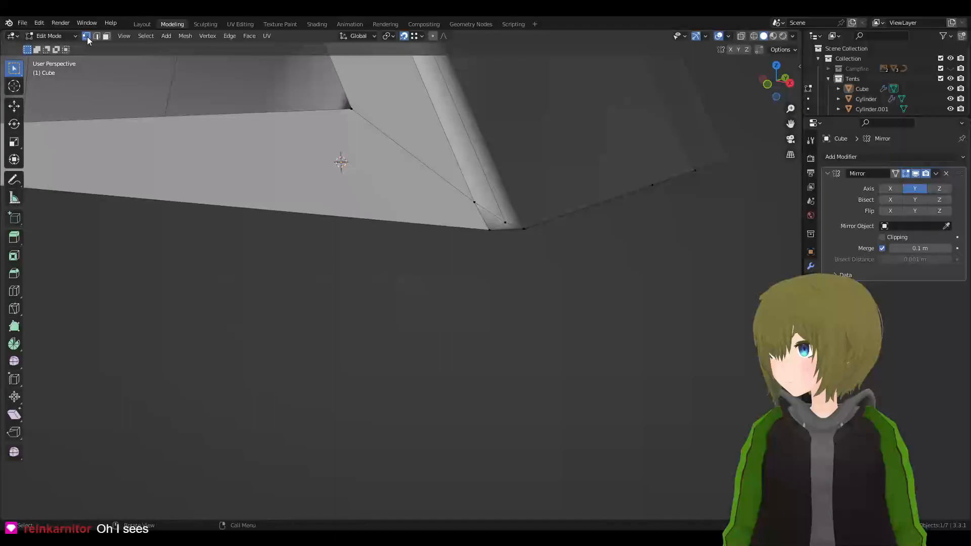
key(g)
key(z)
click(493, 237)
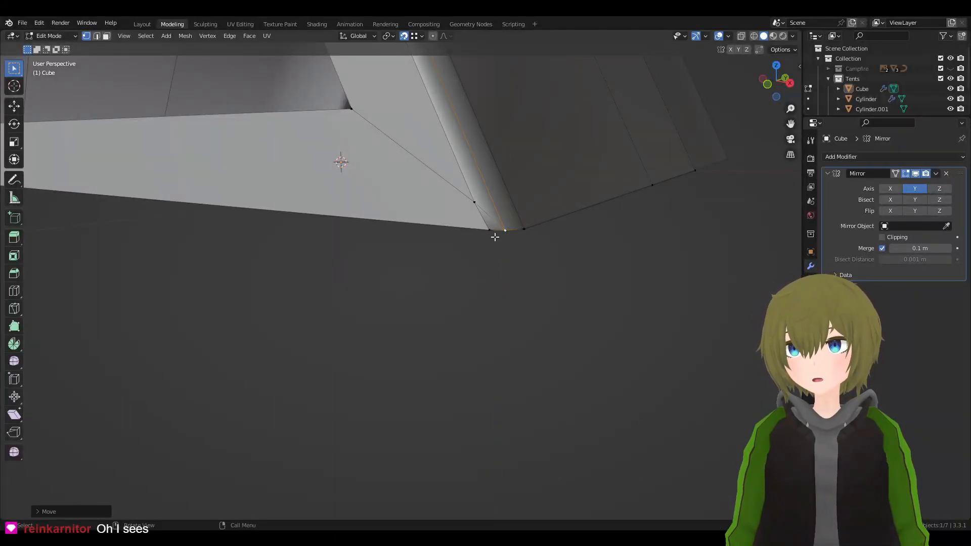
- Try to merge the rim's bottom corner vertex into the neighbouring middle bevel vertex with Merge At Last
click(490, 236)
shift+click(506, 235)
key(comma)
key(Escape)
key(m)
click(475, 269)
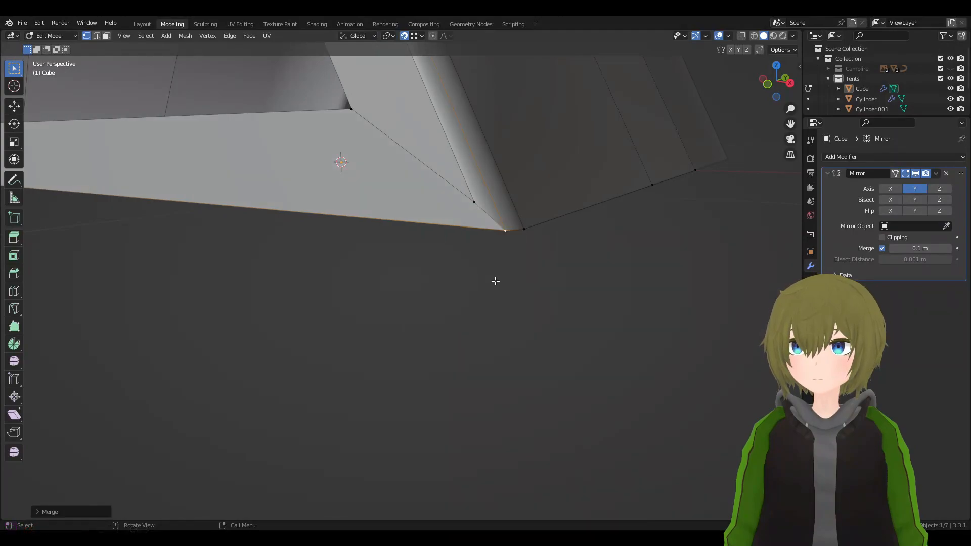
- Inspect the merged bottom corner from the front and side, and undo the merge
key(Tab)
middle_drag(573, 280, 593, 272)
key(Tab)
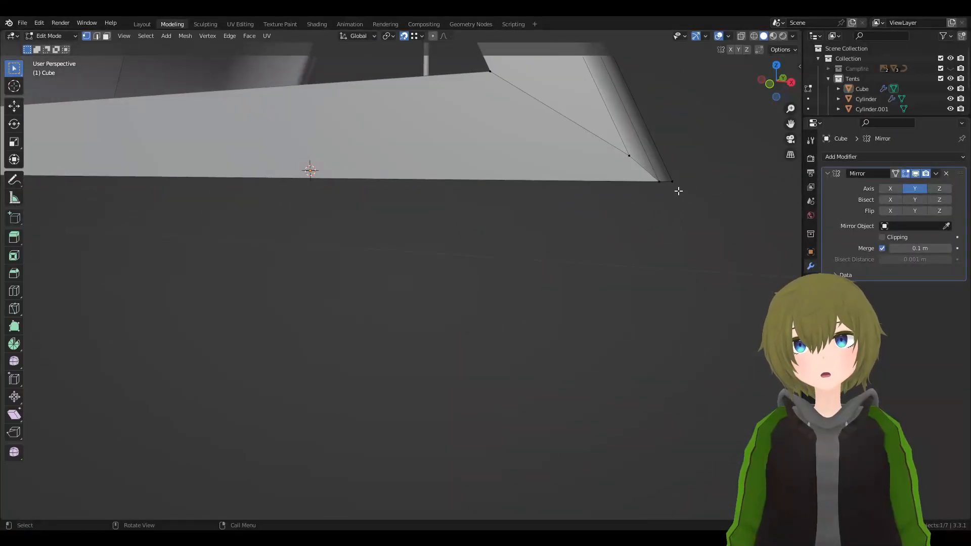
scroll(718, 206, down, 1)
middle_drag(704, 208, 665, 214)
shift+middle_drag(435, 130, 539, 202)
mouse_move(539, 201)
middle_down()
mouse_move(486, 134)
mouse_move(550, 219)
mouse_move(552, 211)
middle_up()
key(Tab)
key(Tab)
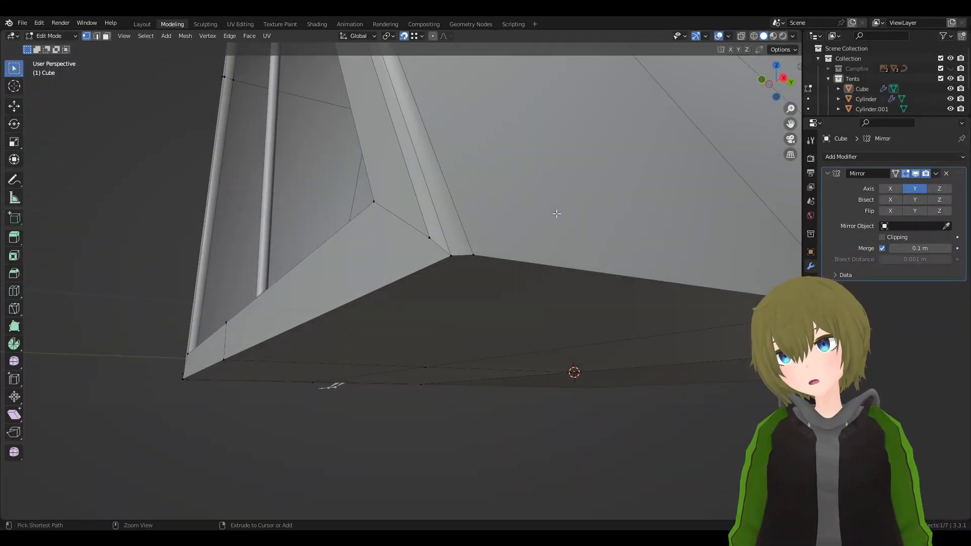
- Merge the inner bevel vertex into the bottom corner vertex of the front rim with Merge At Last
click(463, 259)
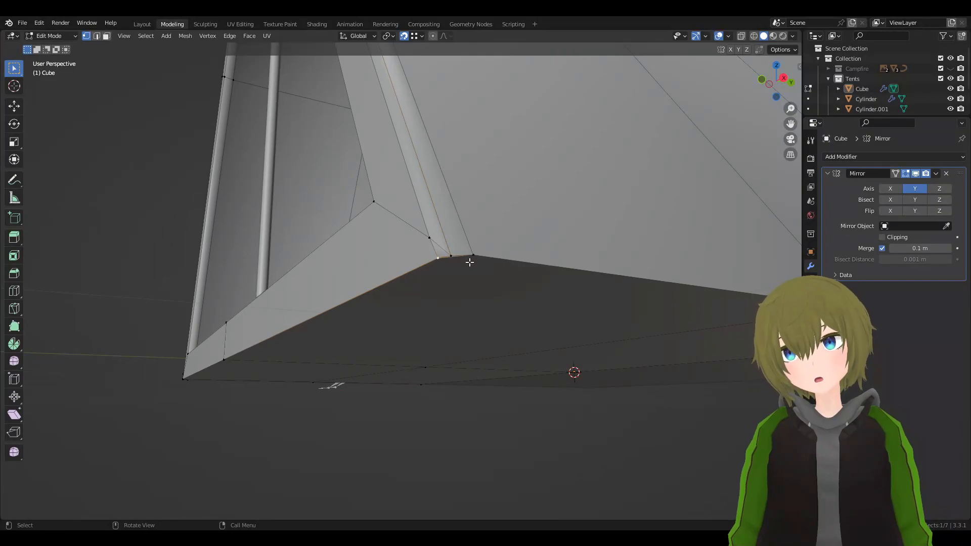
click(106, 36)
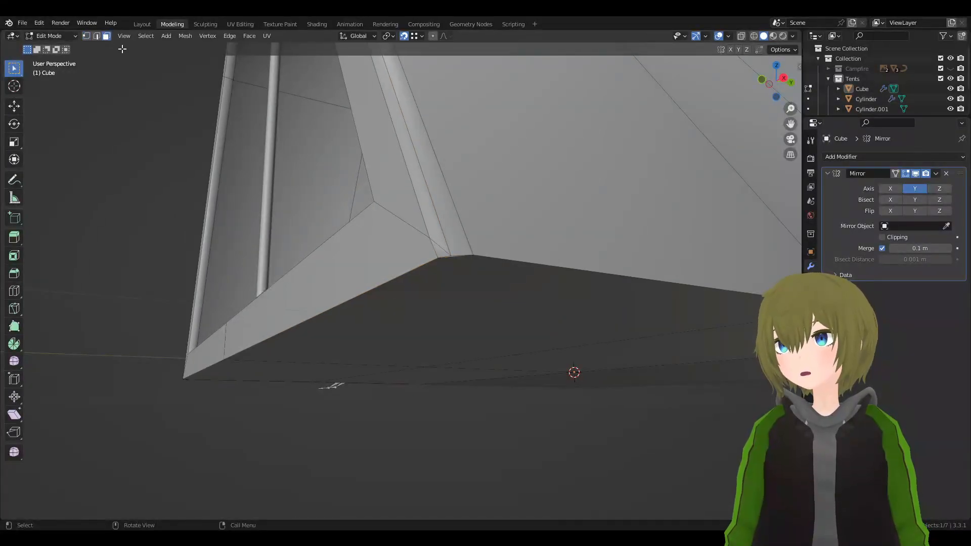
click(438, 246)
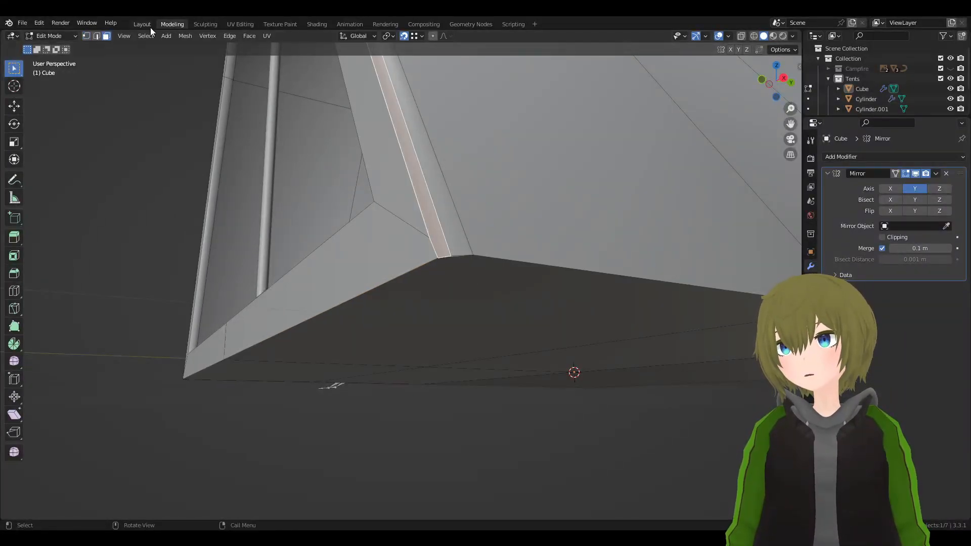
click(88, 37)
middle_drag(596, 248, 554, 283)
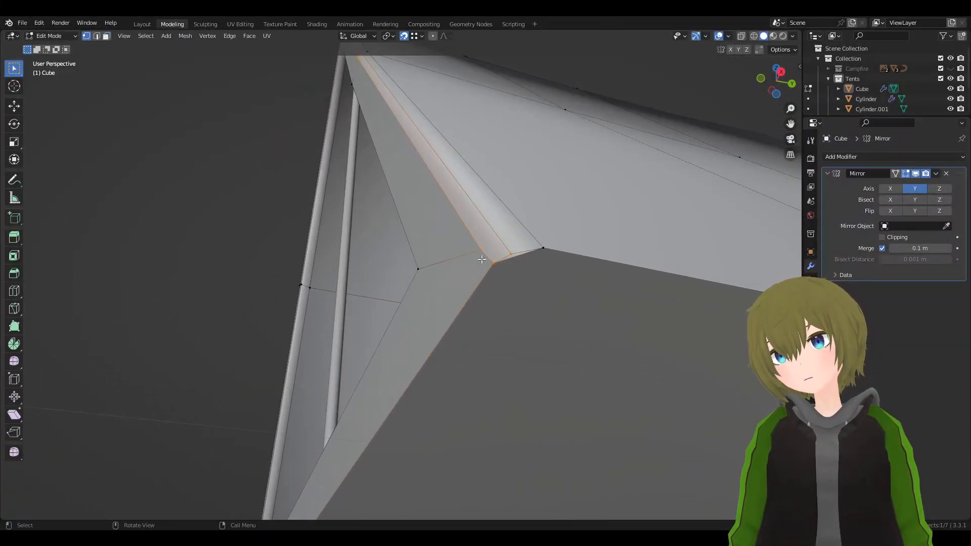
key(m)
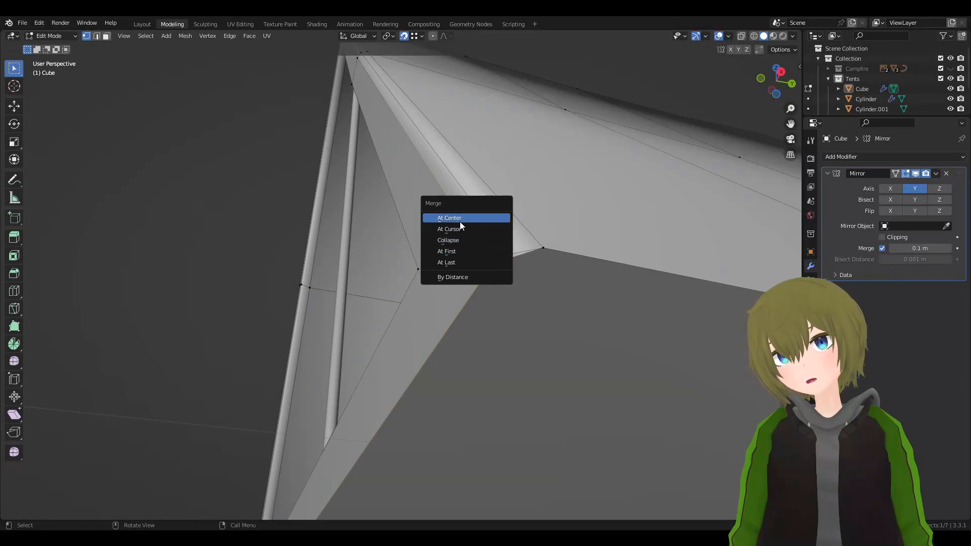
click(463, 264)
- Join the small triangle under the bevel's end with the tent's underside into one face
middle_drag(520, 262, 494, 247)
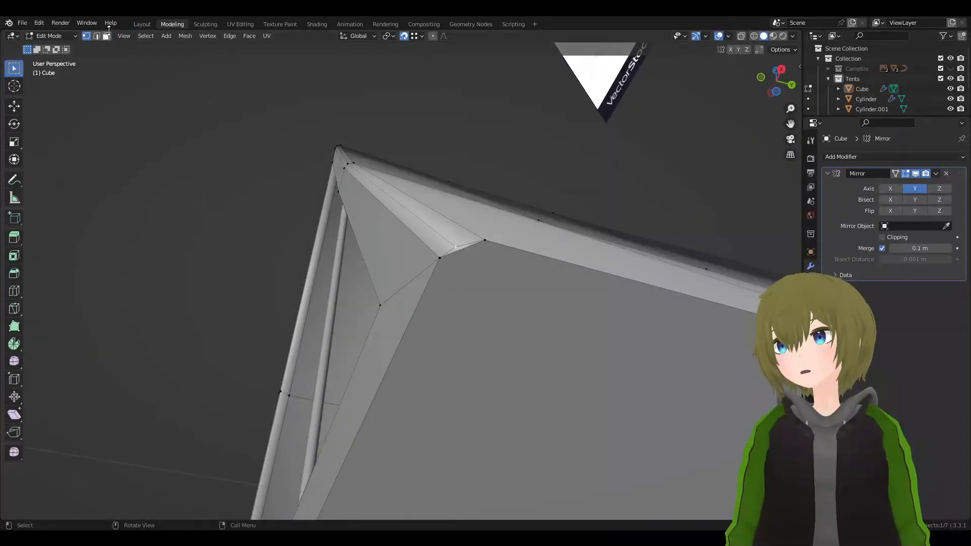
click(470, 246)
shift+click(479, 264)
shift+click(479, 264)
key(f)
click(512, 167)
- Lower the middle bevel vertex at the opposite bottom front corner along Z to the level of the tent's base
middle_drag(525, 184, 554, 191)
middle_drag(538, 279, 564, 234)
middle_drag(531, 313, 489, 223)
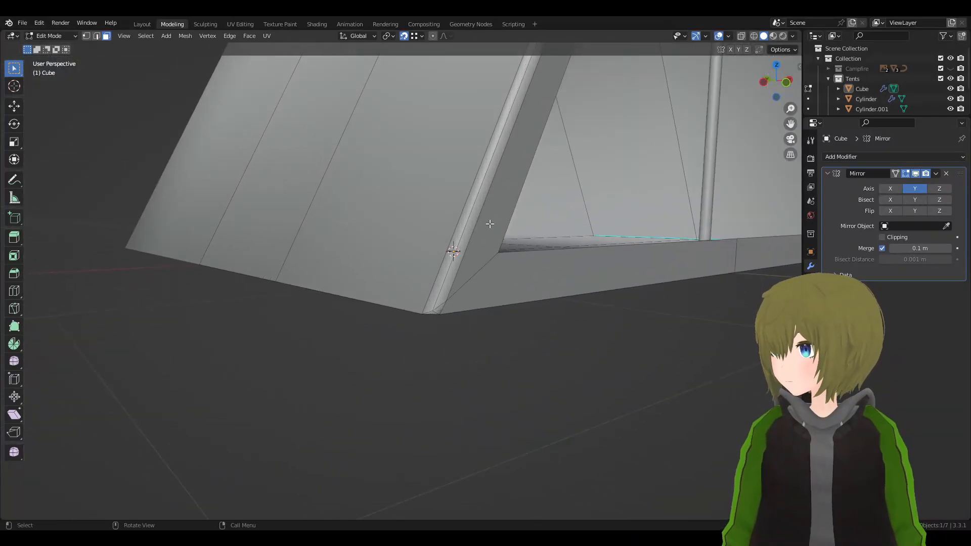
scroll(426, 300, up, 2)
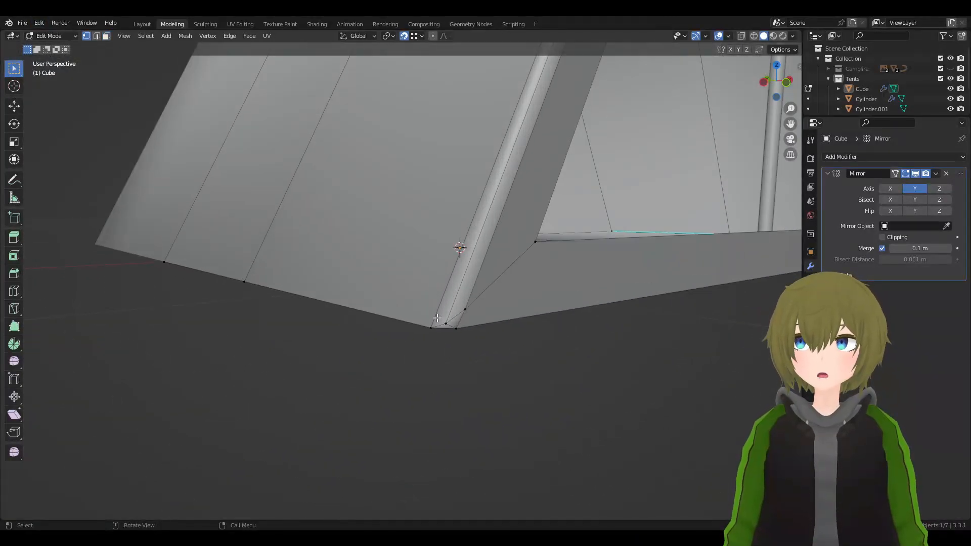
scroll(493, 328, up, 1)
middle_drag(496, 321, 496, 298)
shift+middle_drag(473, 183, 469, 275)
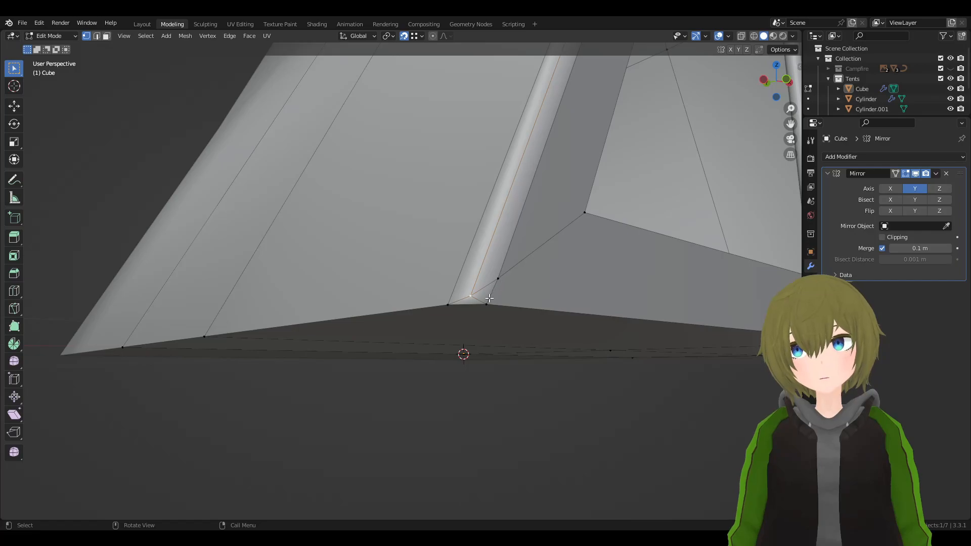
middle_drag(493, 312, 475, 318)
scroll(475, 319, down, 3)
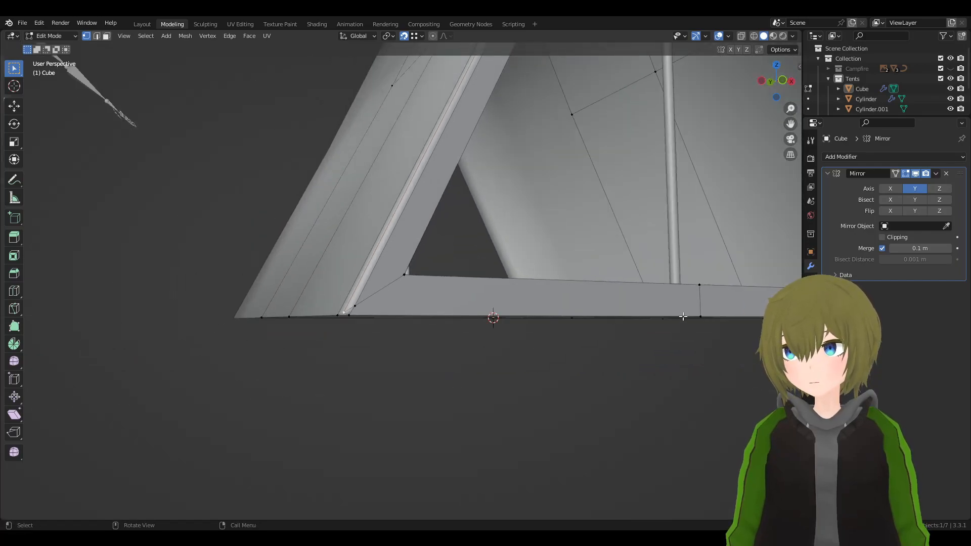
key(g)
key(z)
click(348, 318)
- Merge the raised inner bevel vertex at this bottom front corner into the rim's base vertex with Merge At Last
shift+middle_drag(581, 298, 401, 308)
middle_drag(638, 318, 441, 327)
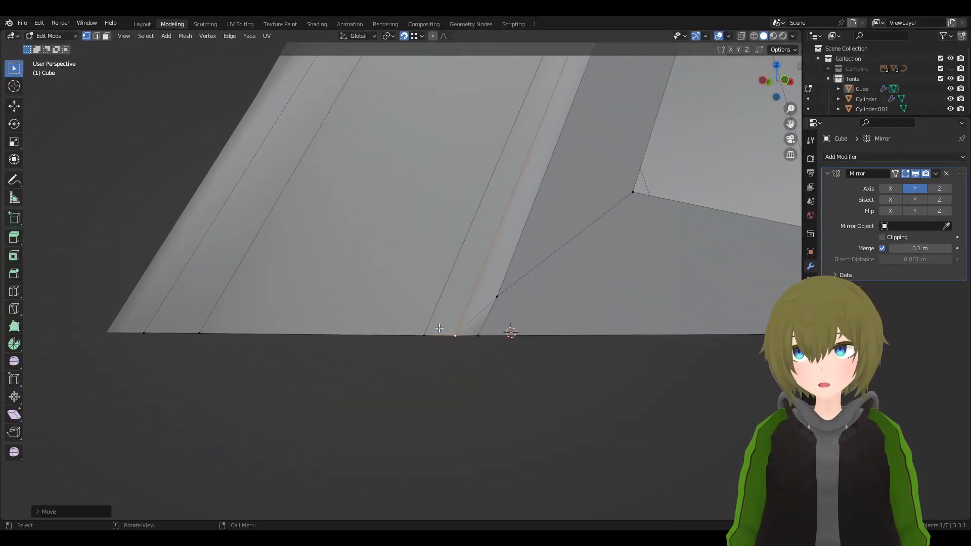
click(106, 36)
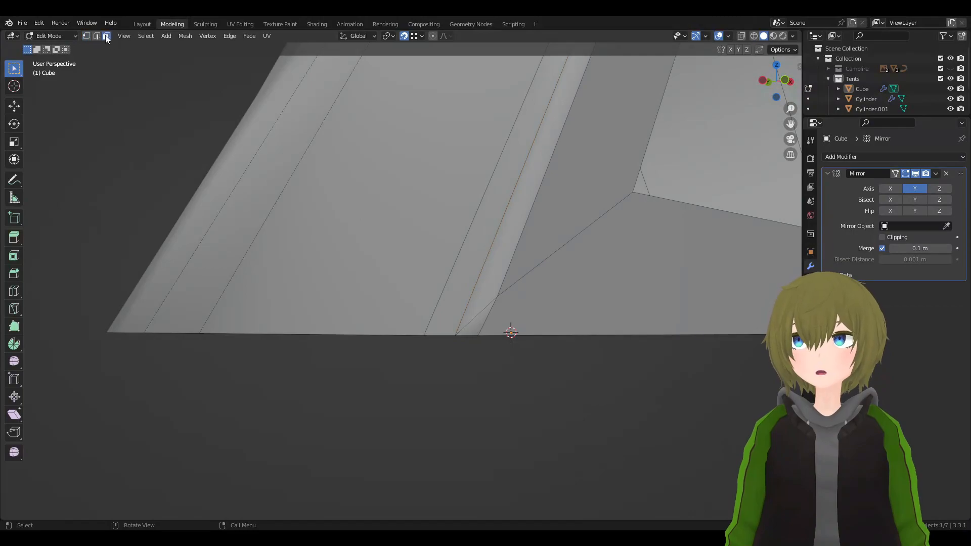
click(477, 323)
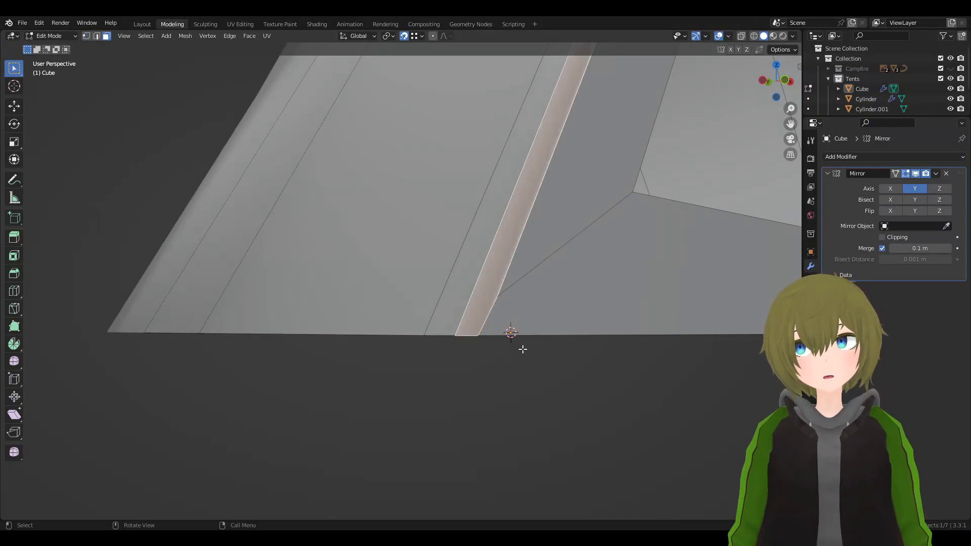
click(86, 36)
middle_drag(455, 304, 396, 261)
shift+click(396, 261)
key(m)
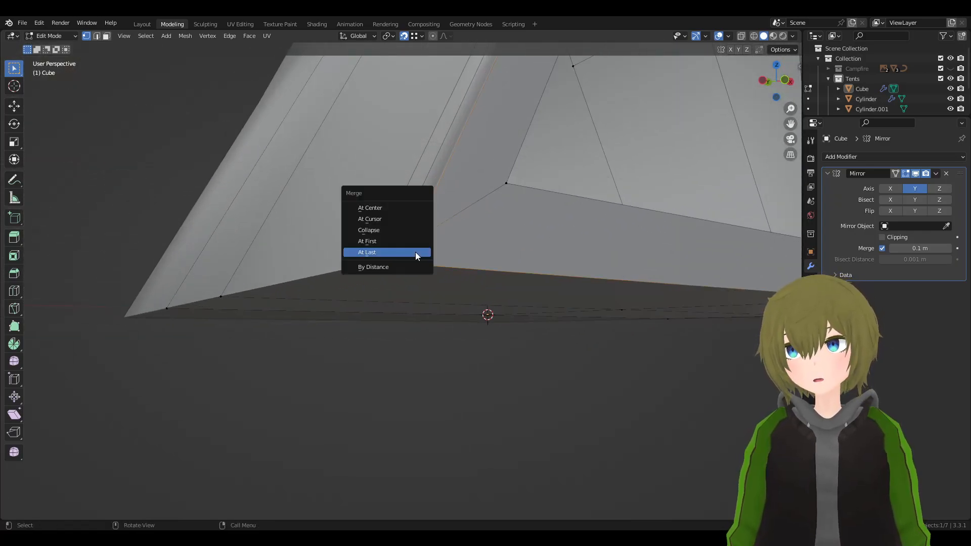
click(416, 255)
- Join the small triangle beneath this corner's bevel end with the adjoining underside face
middle_drag(477, 278, 472, 246)
middle_drag(421, 138, 485, 210)
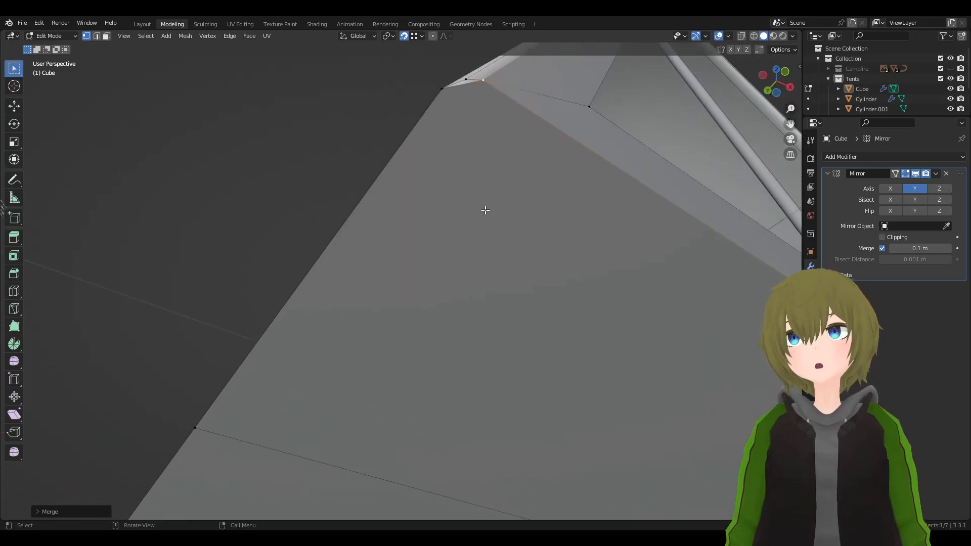
click(107, 36)
click(465, 101)
click(465, 84)
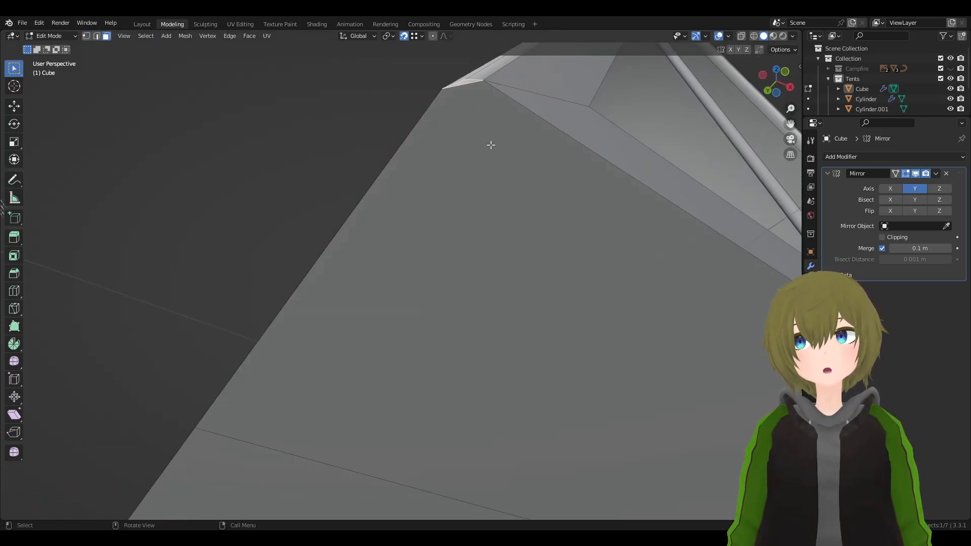
click(481, 123)
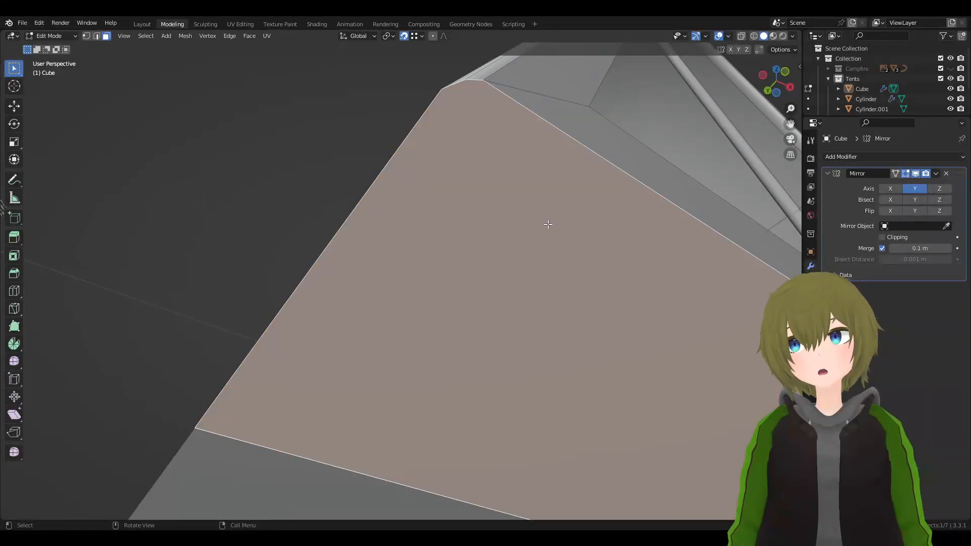
- Inspect the cleaned-up rim corners, roof, interior and underside of the tent, alternating between Edit Mode and Object Mode
key(Tab)
scroll(523, 244, down, 2)
key(Tab)
scroll(622, 251, down, 2)
middle_drag(627, 253, 649, 260)
key(Tab)
key(Tab)
click(566, 328)
middle_drag(516, 332, 454, 408)
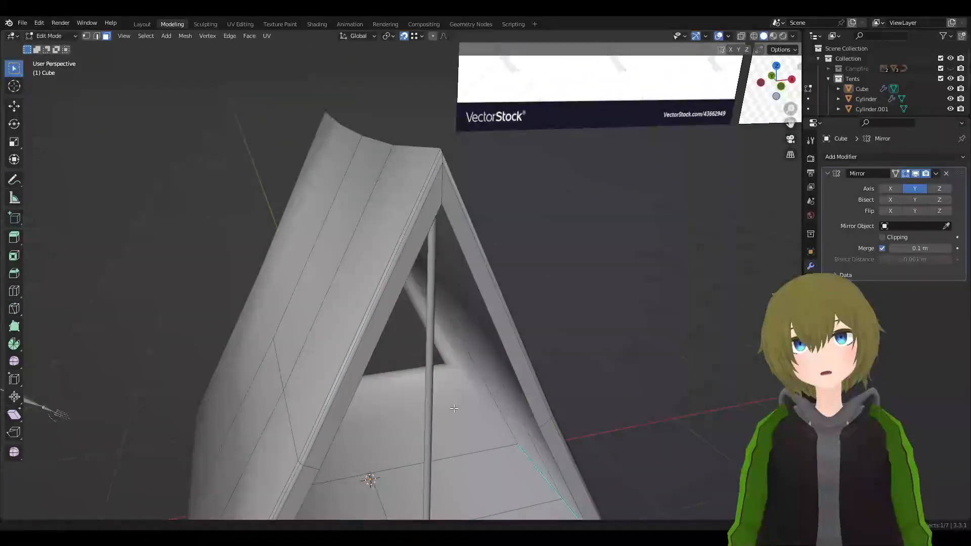
middle_drag(522, 304, 456, 300)
key(Tab)
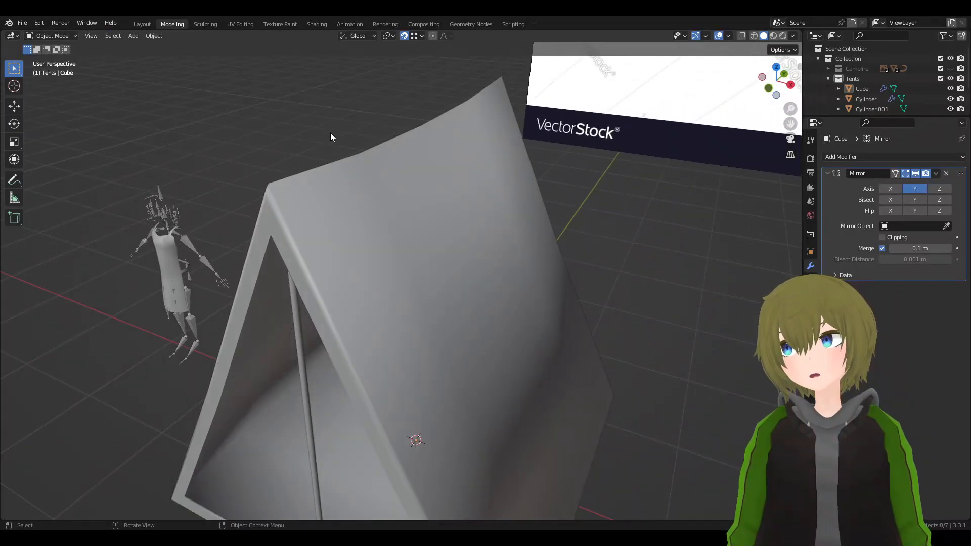
scroll(331, 134, down, 5)
middle_drag(403, 341, 511, 229)
scroll(573, 342, up, 4)
mouse_move(573, 341)
middle_down()
mouse_move(505, 302)
mouse_move(514, 293)
mouse_move(502, 276)
mouse_move(540, 354)
mouse_move(588, 338)
middle_up()
scroll(504, 302, down, 1)
key(Tab)
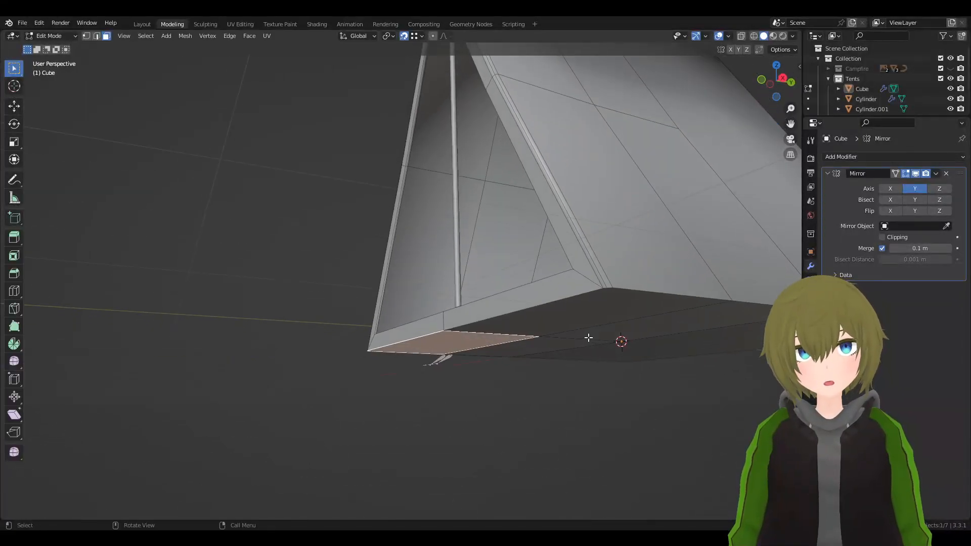
shift+click(606, 296)
middle_drag(606, 296, 638, 302)
key(Tab)
middle_drag(551, 264, 471, 377)
- Deselect the tent in Object Mode and save the file
key(Tab)
key(Tab)
click(567, 399)
click(22, 23)
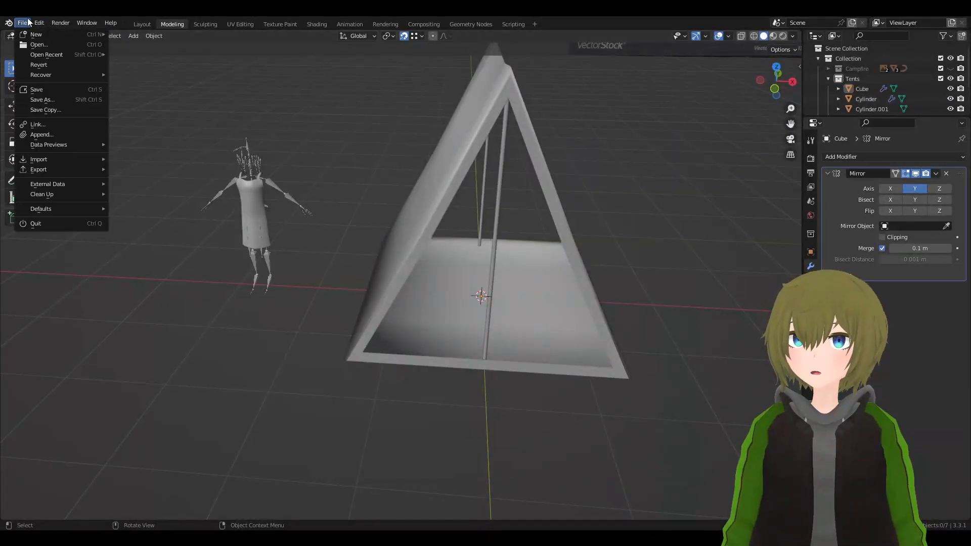
click(45, 92)
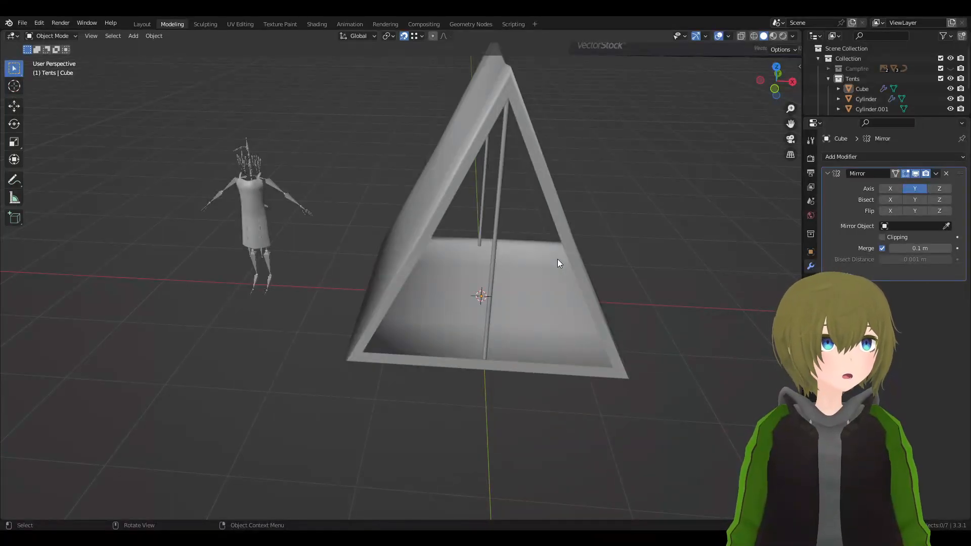
- Examine the support poles inside the tent and compare the overall shape with the reference images
middle_drag(586, 276, 505, 333)
click(442, 343)
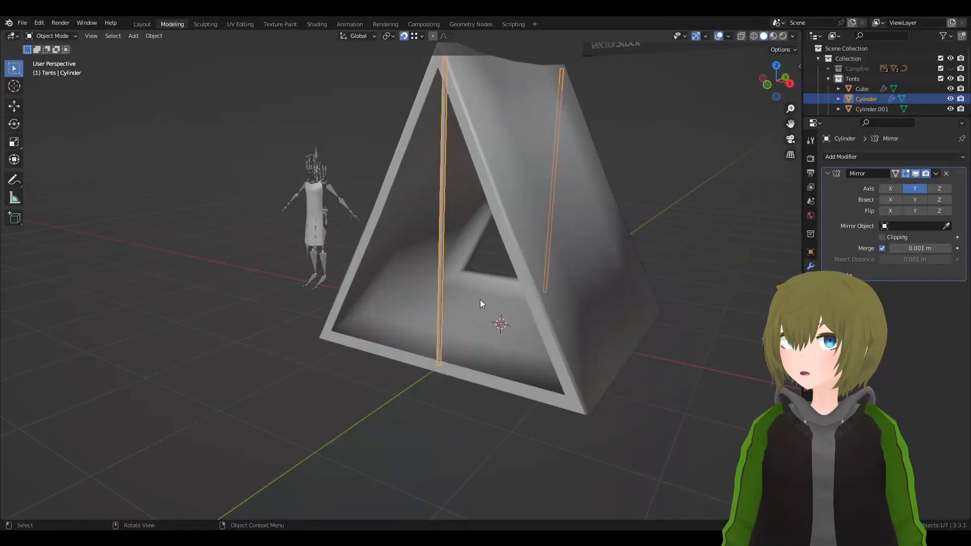
middle_drag(471, 384, 505, 391)
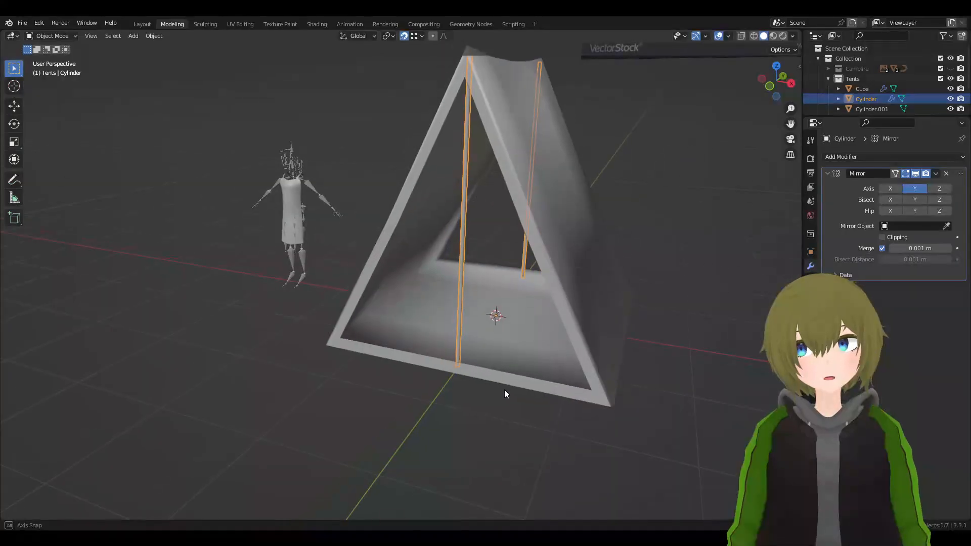
click(524, 449)
middle_drag(482, 239, 472, 186)
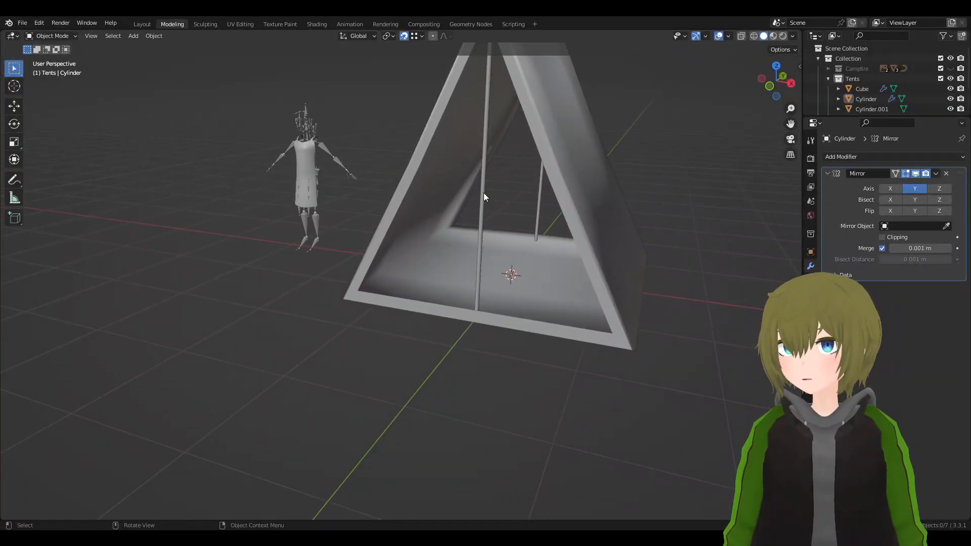
click(484, 194)
scroll(642, 238, down, 3)
click(660, 278)
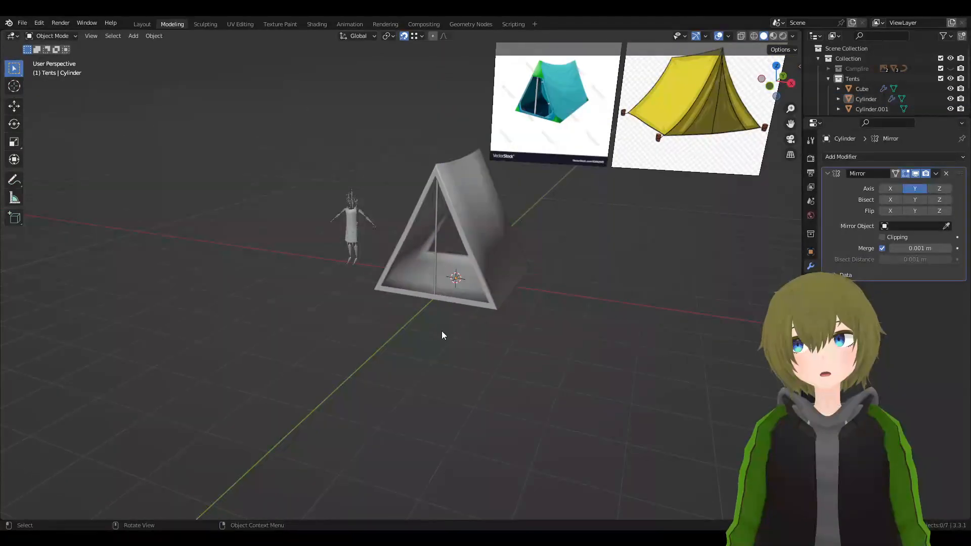
scroll(445, 331, up, 1)
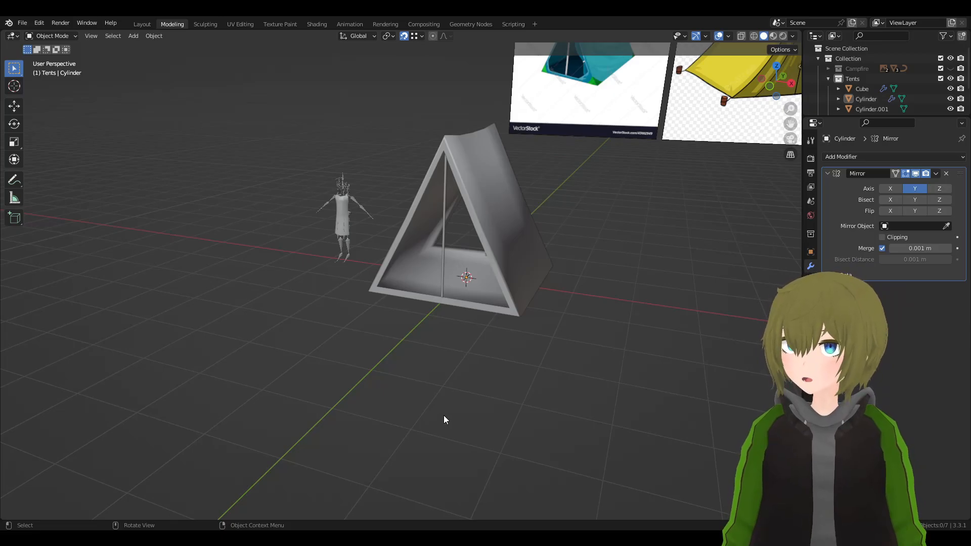
- Examine the tent's front rim and floor topology up close in vertex select mode
scroll(398, 276, up, 2)
click(362, 274)
scroll(413, 295, up, 3)
middle_drag(416, 289, 372, 280)
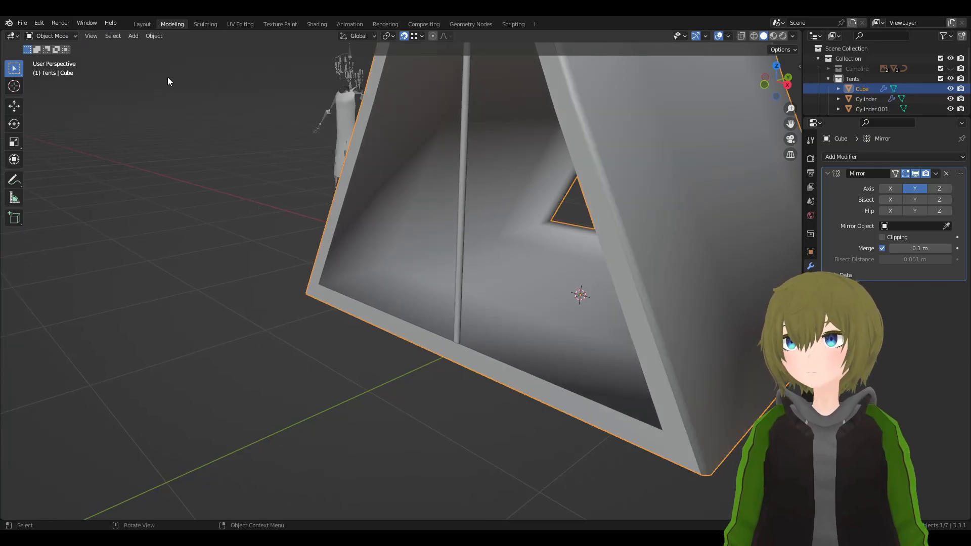
key(Tab)
click(86, 36)
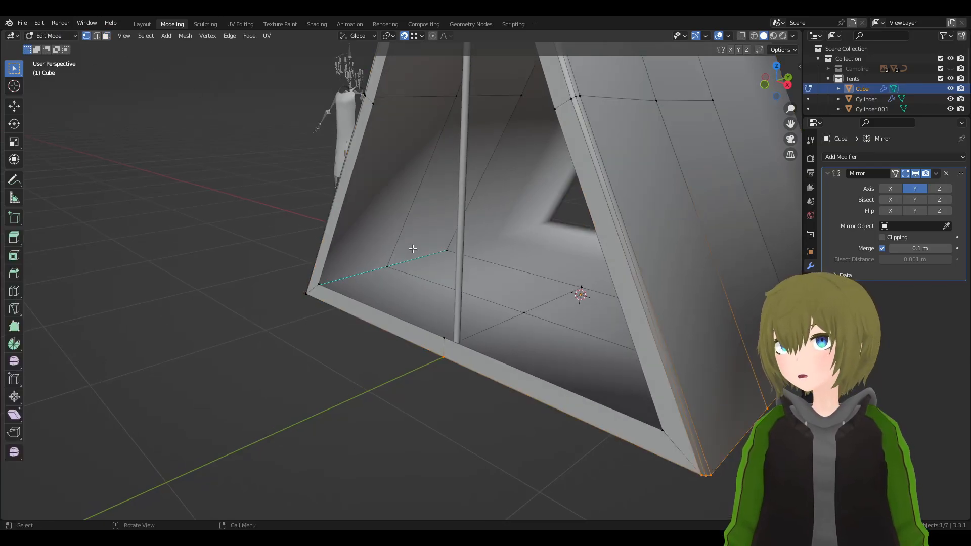
scroll(354, 233, up, 3)
middle_drag(354, 233, 566, 256)
key(Tab)
- Examine the tent's opening, interior shading and roof from several sides in Object Mode
scroll(566, 257, down, 4)
middle_drag(501, 244, 538, 247)
shift+middle_drag(539, 248, 483, 274)
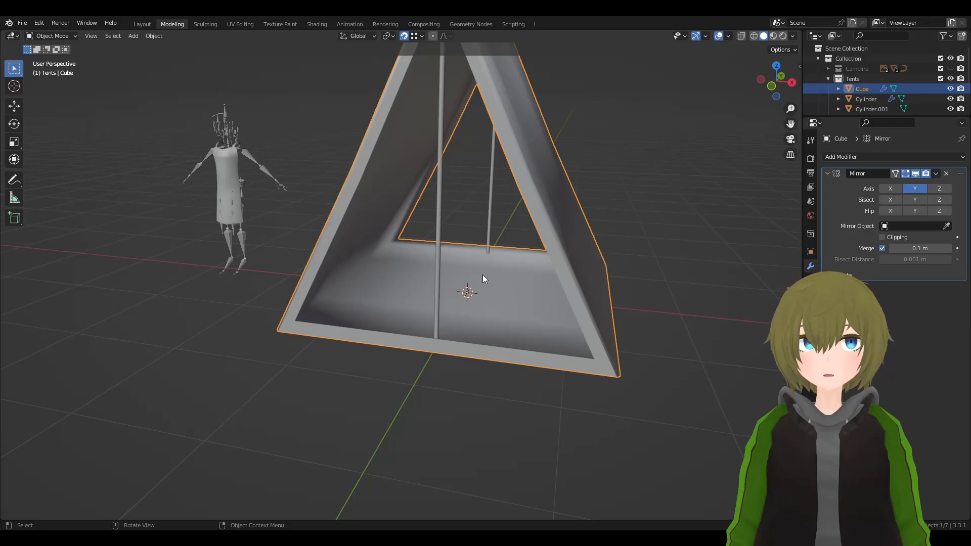
middle_drag(526, 316, 330, 308)
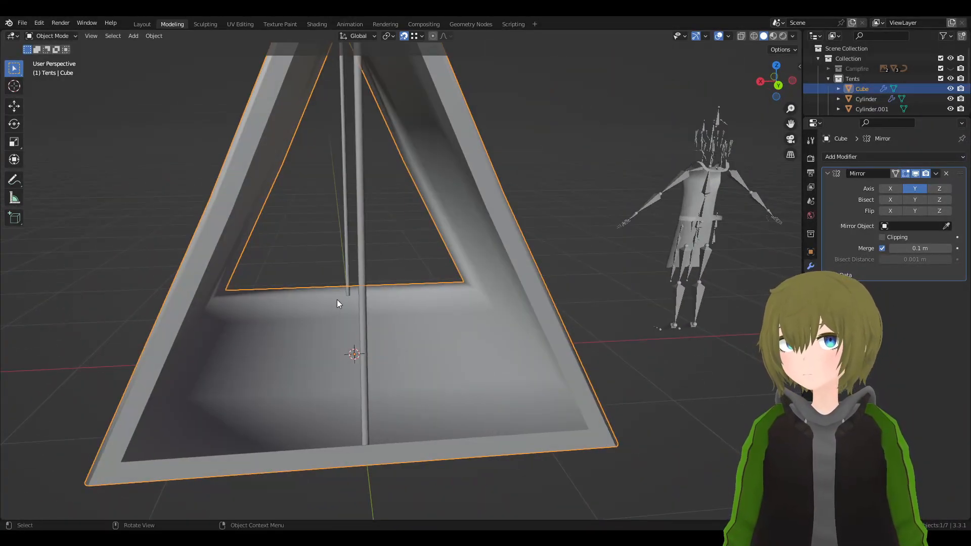
middle_drag(338, 296, 425, 290)
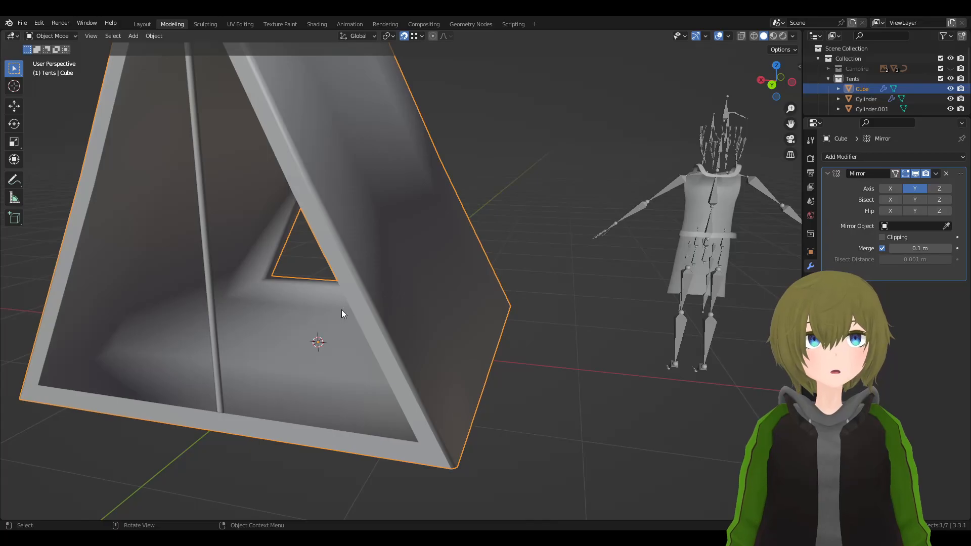
middle_drag(269, 280, 302, 274)
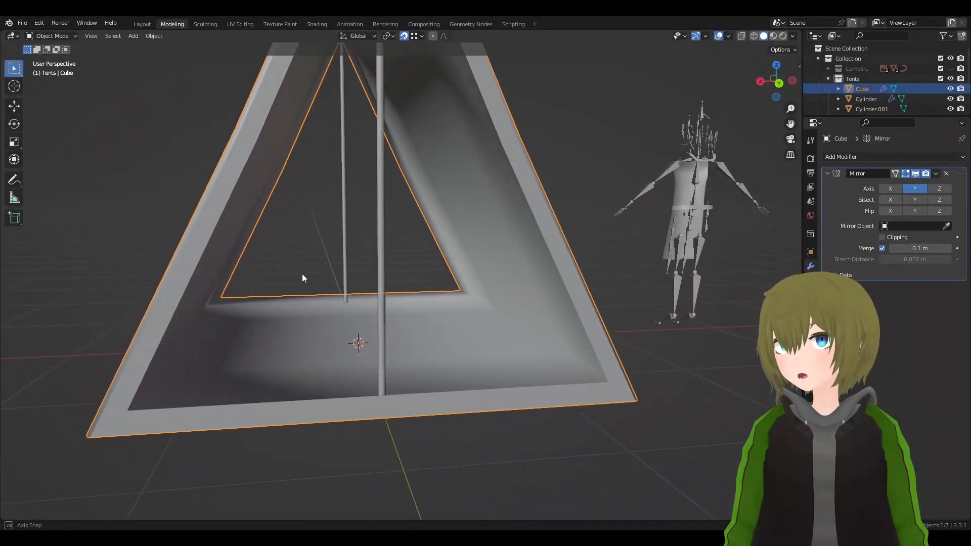
middle_drag(461, 292, 500, 312)
scroll(499, 312, up, 3)
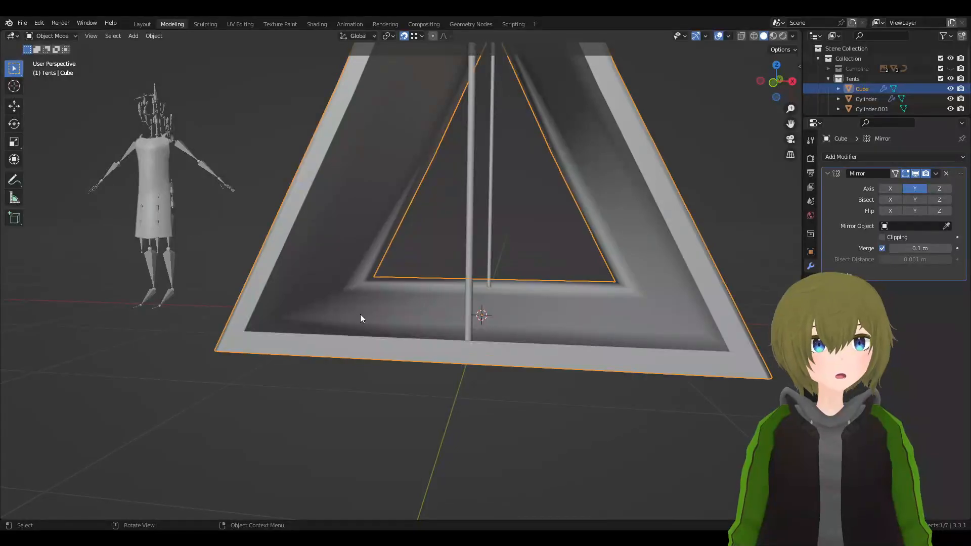
middle_drag(363, 313, 518, 292)
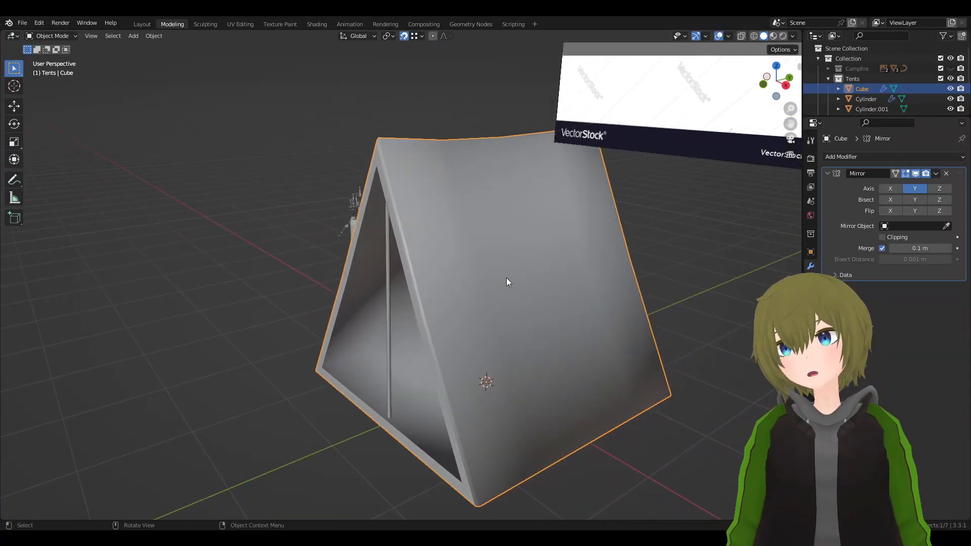
key(Tab)
click(443, 139)
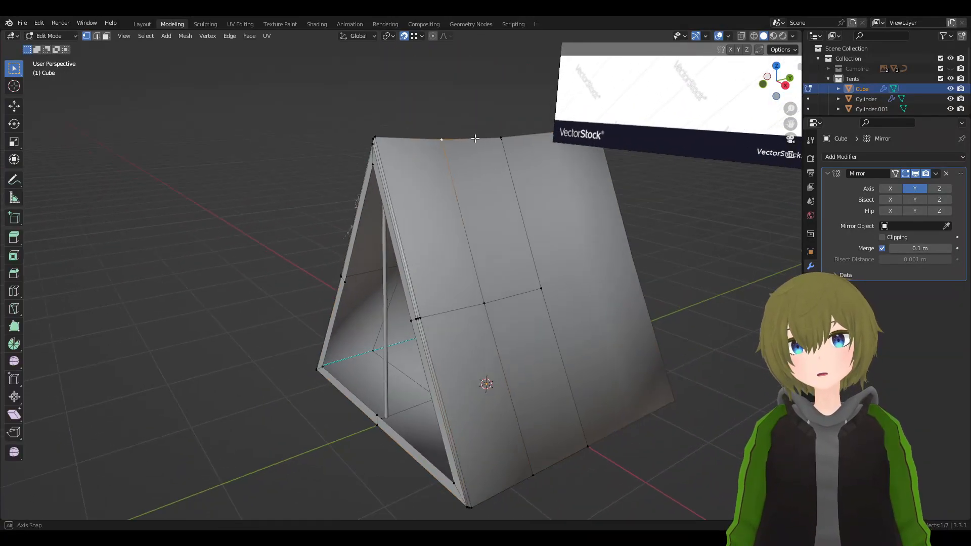
middle_drag(481, 147, 451, 132)
key(g)
key(z)
right_click(583, 216)
middle_drag(583, 215, 668, 252)
key(Tab)
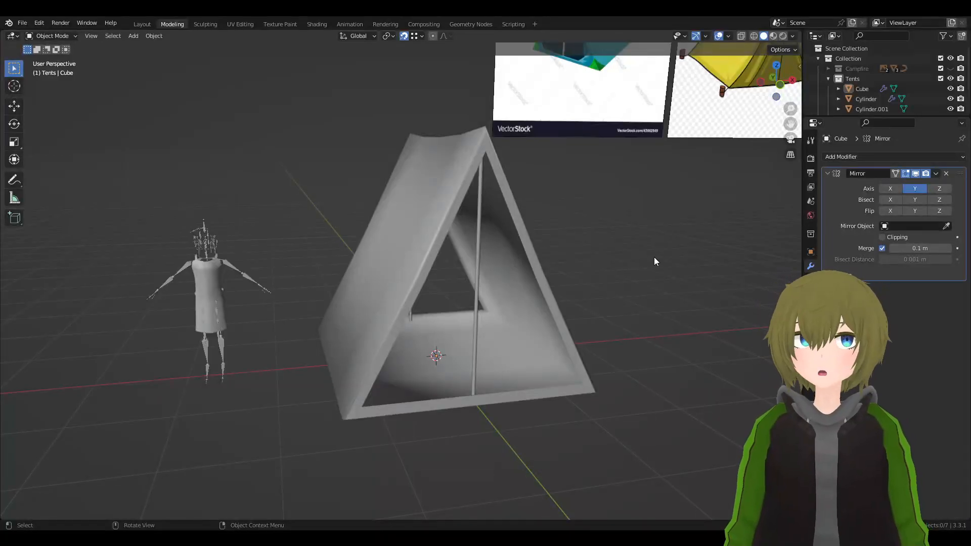
- Adjust the height of the tent's middle ridge vertex slightly along Z and return to Object Mode
middle_drag(654, 257, 536, 266)
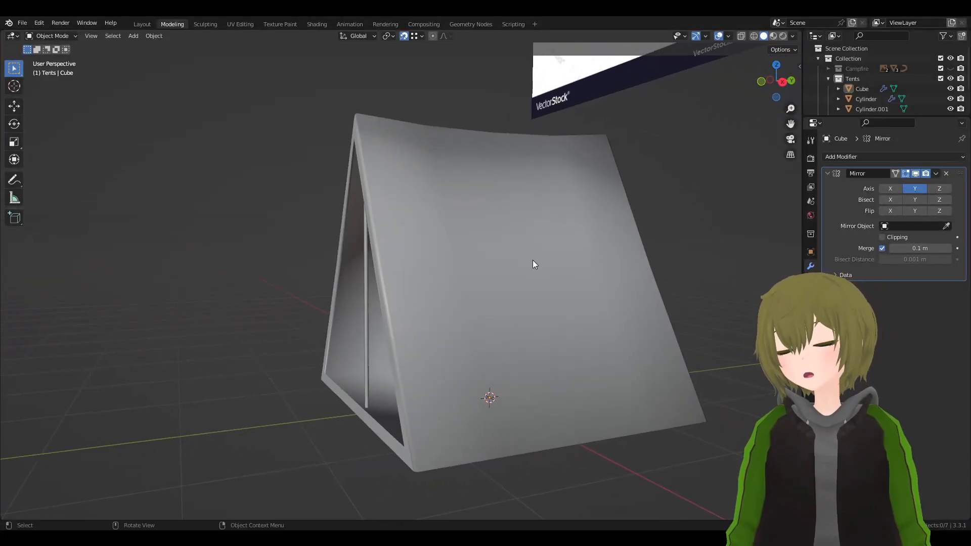
click(531, 260)
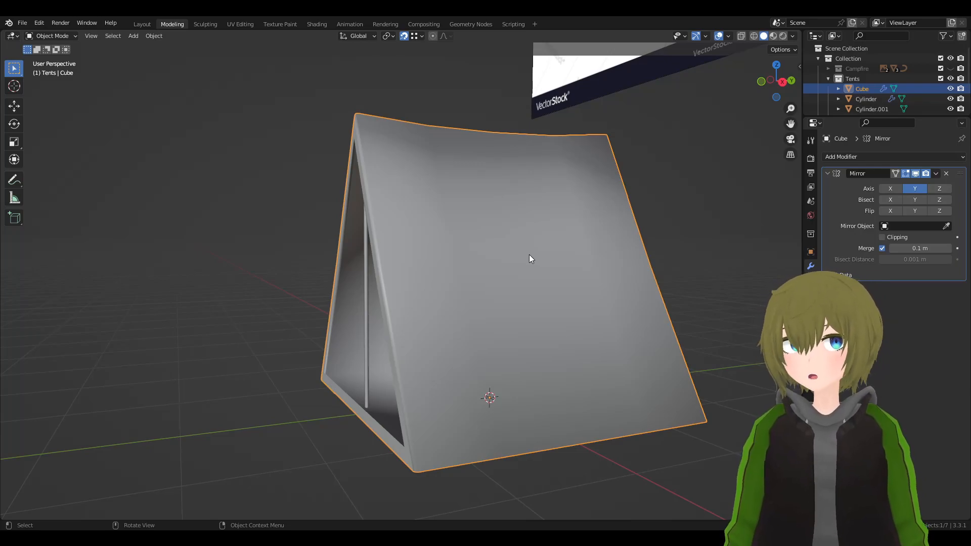
middle_drag(514, 263, 436, 180)
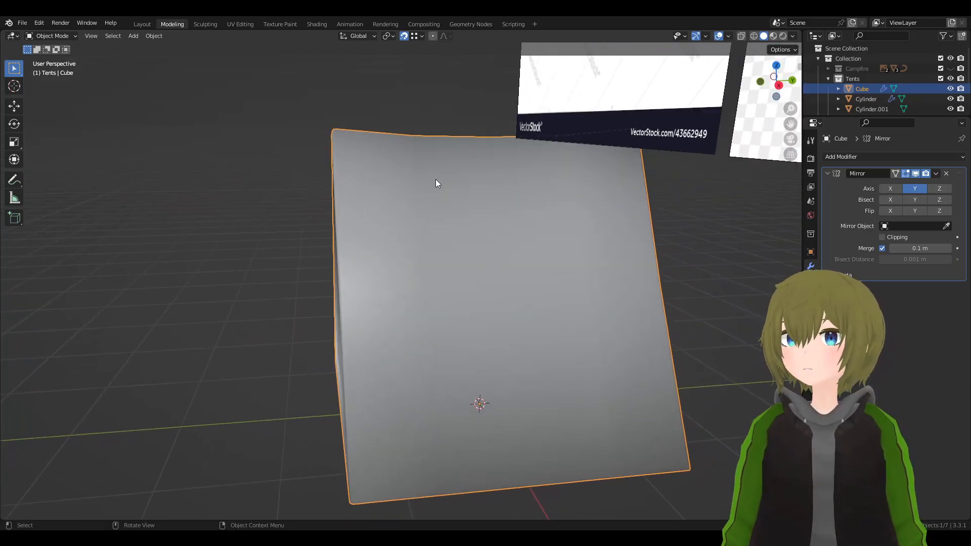
key(Tab)
middle_drag(442, 145, 483, 166)
key(g)
click(440, 104)
key(Tab)
middle_drag(450, 112, 510, 143)
key(Tab)
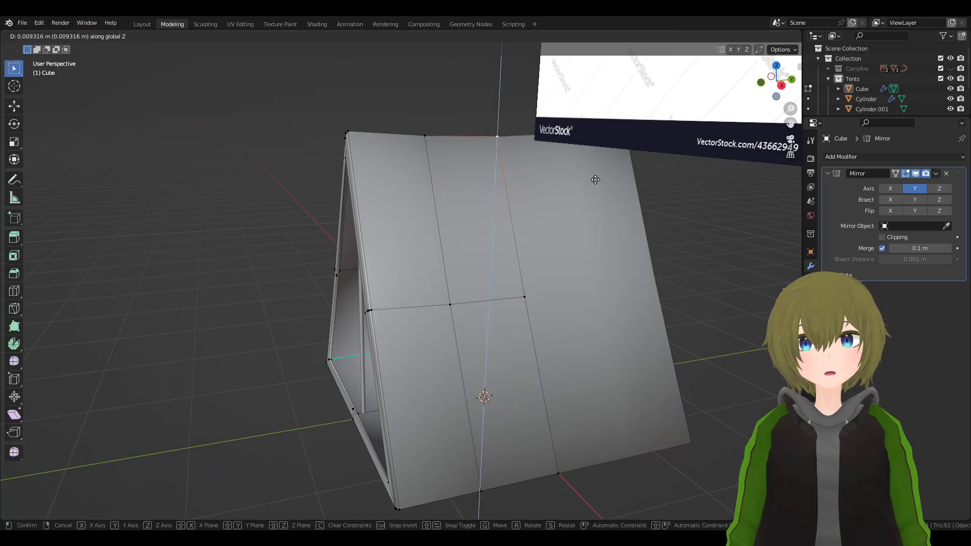
key(Tab)
- Compare the tent's opening, poles and roof with the teal and yellow reference tents
middle_drag(734, 275, 633, 204)
scroll(607, 234, down, 5)
middle_drag(674, 254, 472, 277)
click(443, 277)
middle_drag(511, 315, 520, 333)
click(628, 420)
shift+middle_drag(635, 349, 581, 286)
scroll(586, 322, up, 2)
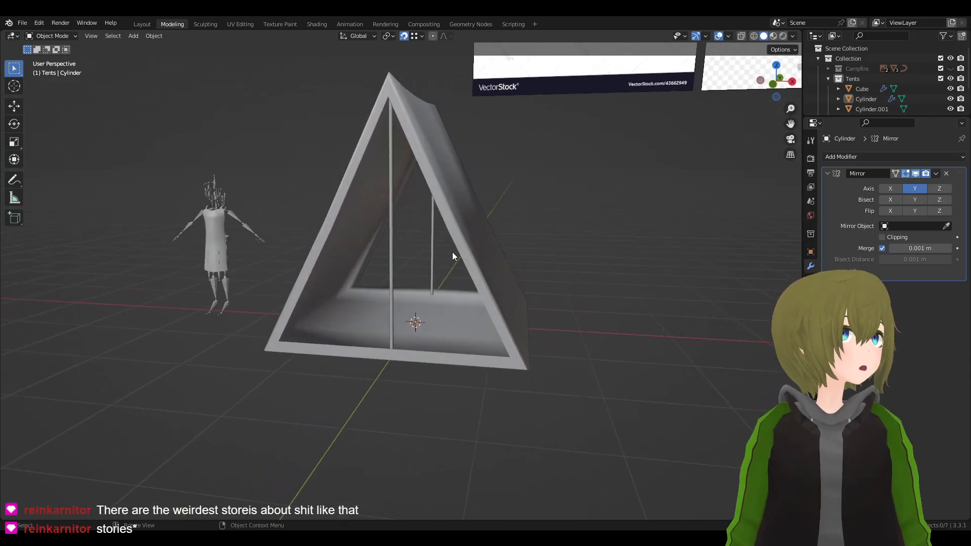
shift+middle_drag(510, 187, 496, 339)
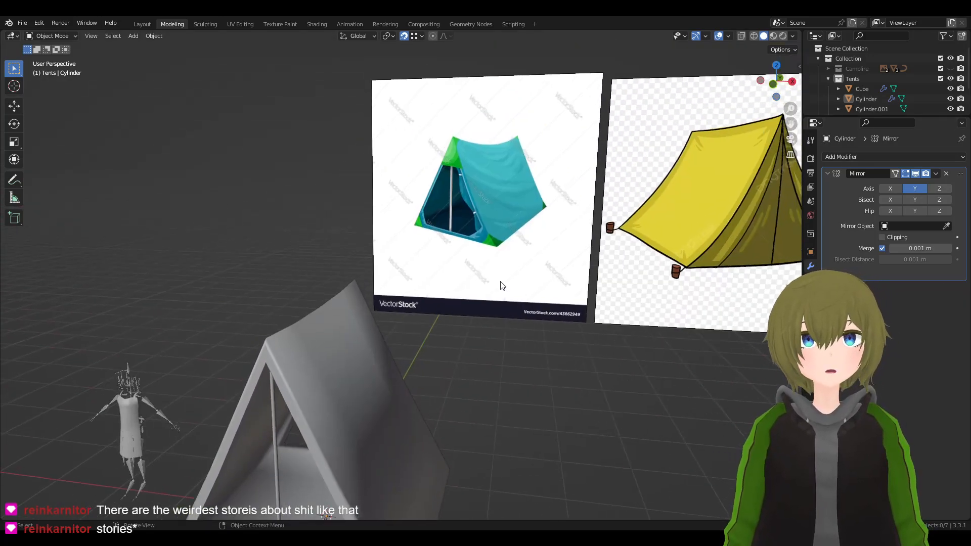
scroll(500, 283, up, 3)
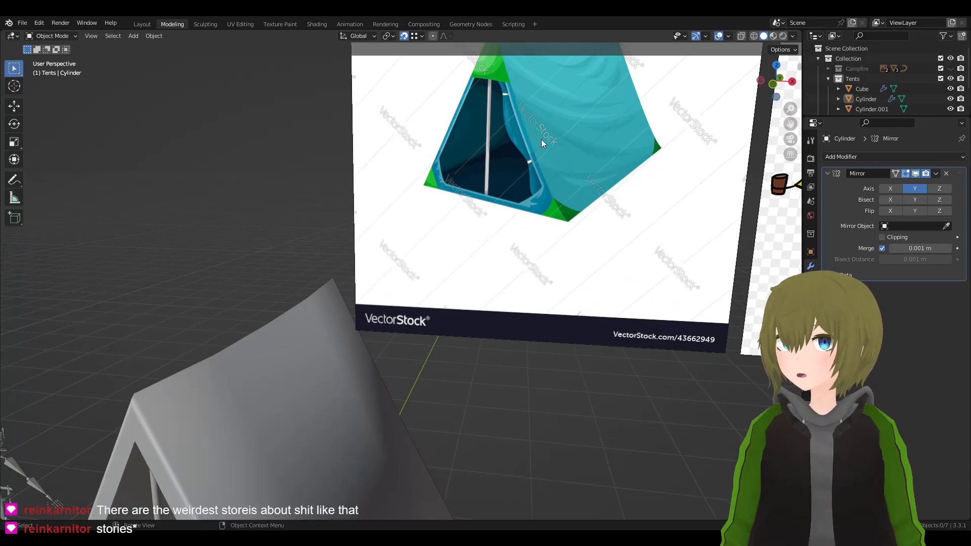
scroll(533, 146, down, 4)
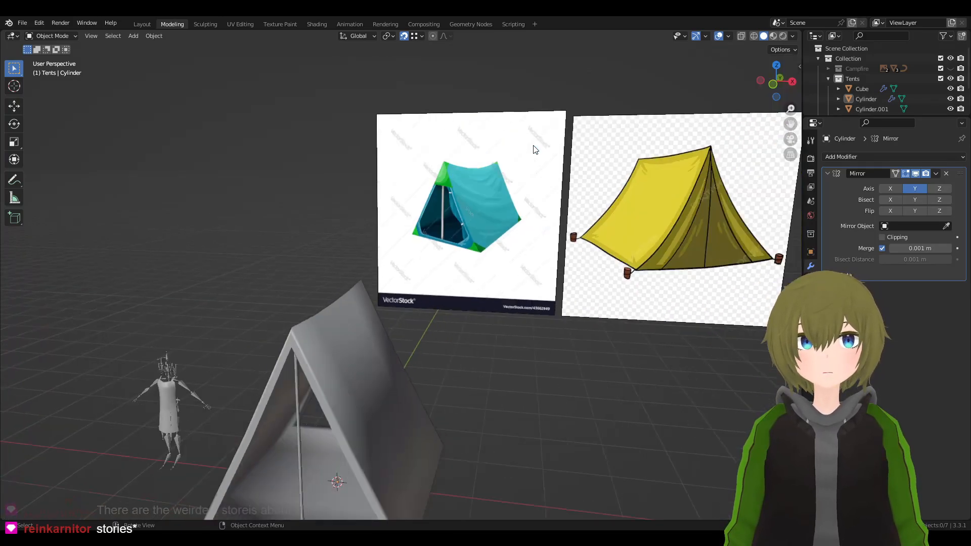
- Add a cylinder mesh at the tent's centre and give it 16 vertices
scroll(488, 210, up, 2)
middle_drag(469, 362, 479, 279)
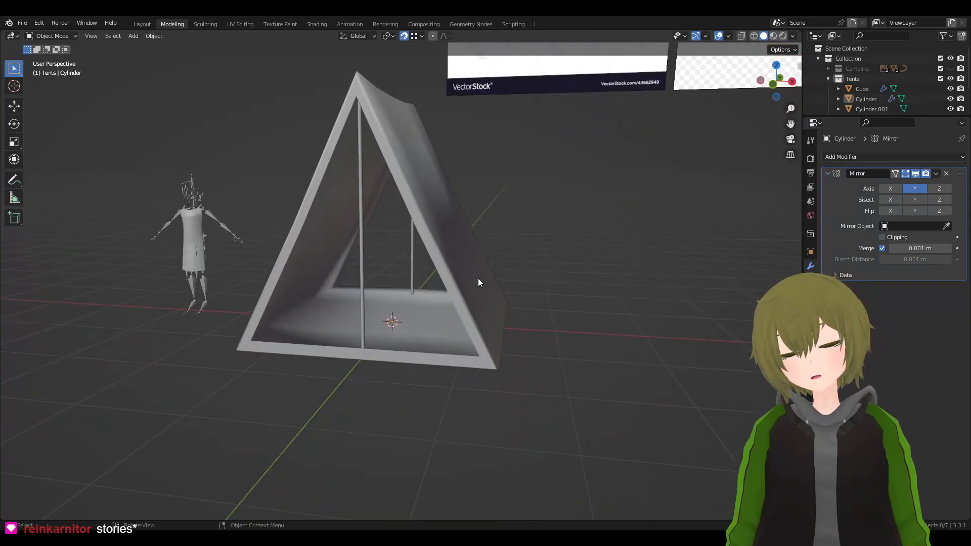
click(133, 36)
mouse_move(154, 46)
click(253, 97)
middle_drag(412, 216, 545, 293)
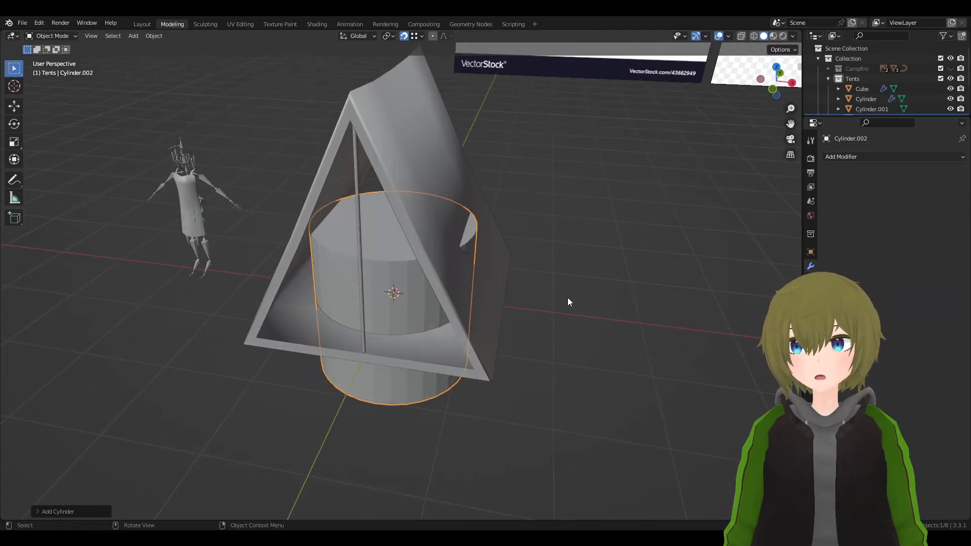
click(70, 511)
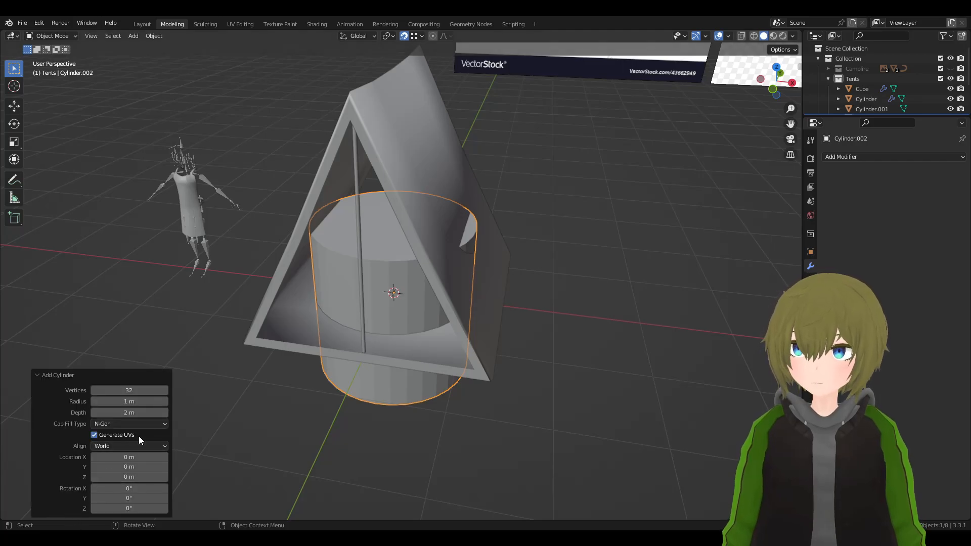
click(136, 391)
text(16)
key(Return)
- Shrink the new cylinder to tent-peg size, scaling it uniformly by about 0.109 and then by 0.386
middle_drag(599, 271, 595, 212)
key(s)
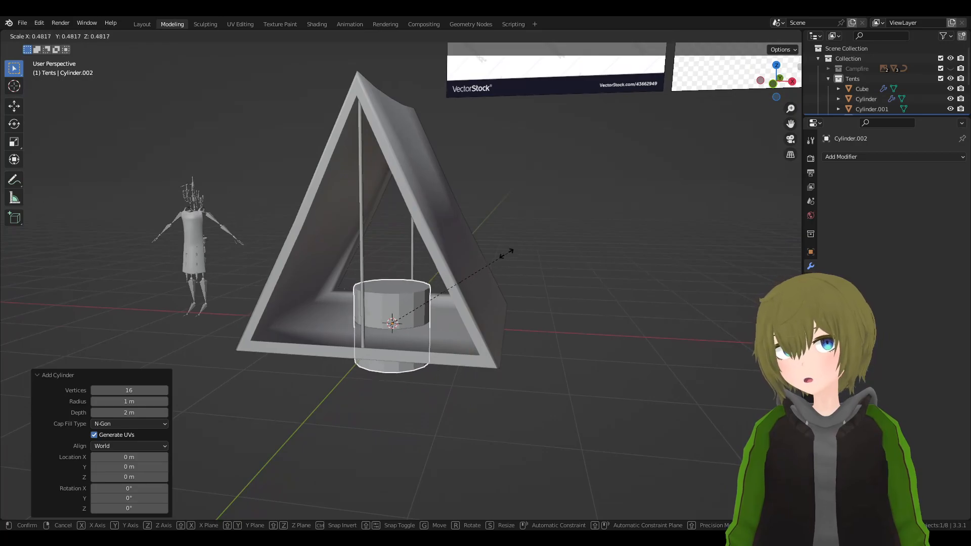
click(393, 322)
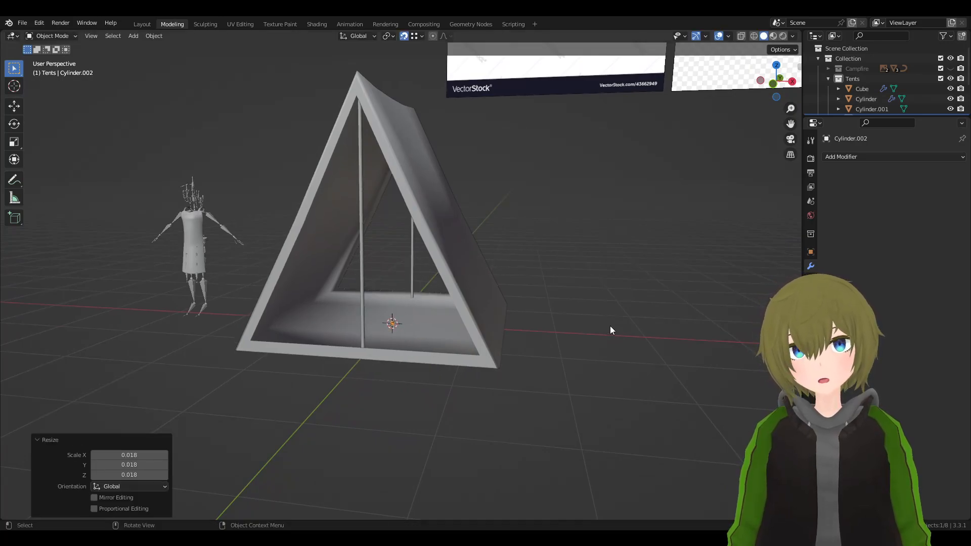
key(ctrl+z)
key(s)
click(419, 319)
scroll(556, 326, up, 2)
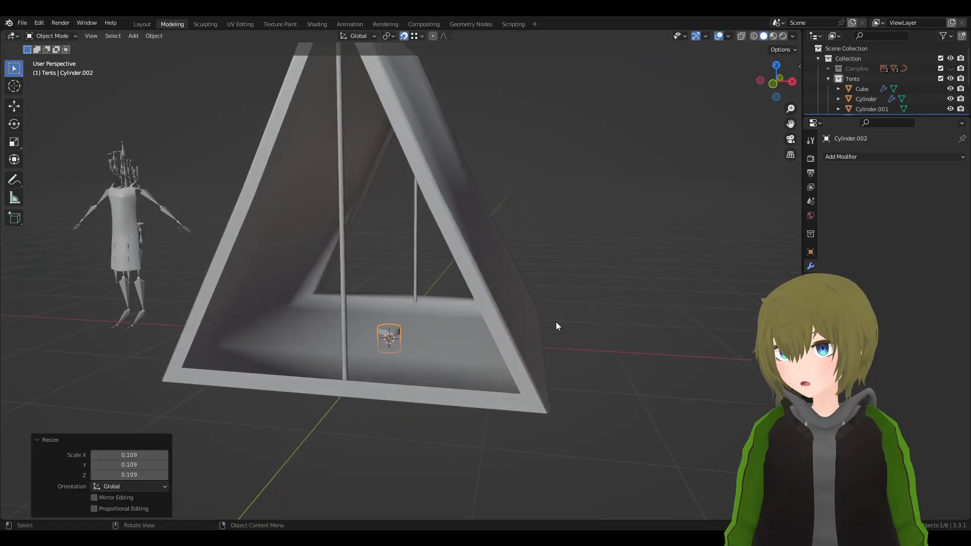
scroll(556, 326, up, 1)
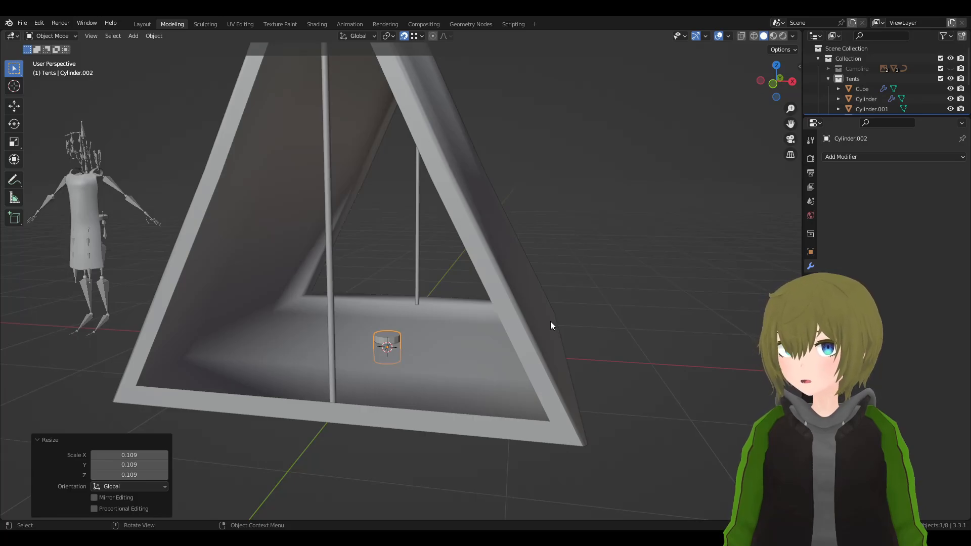
key(s)
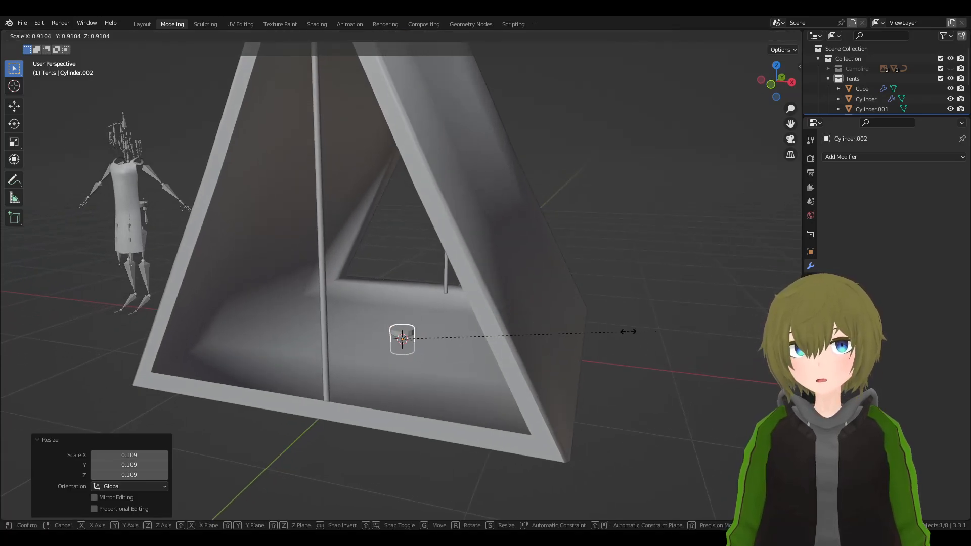
click(499, 333)
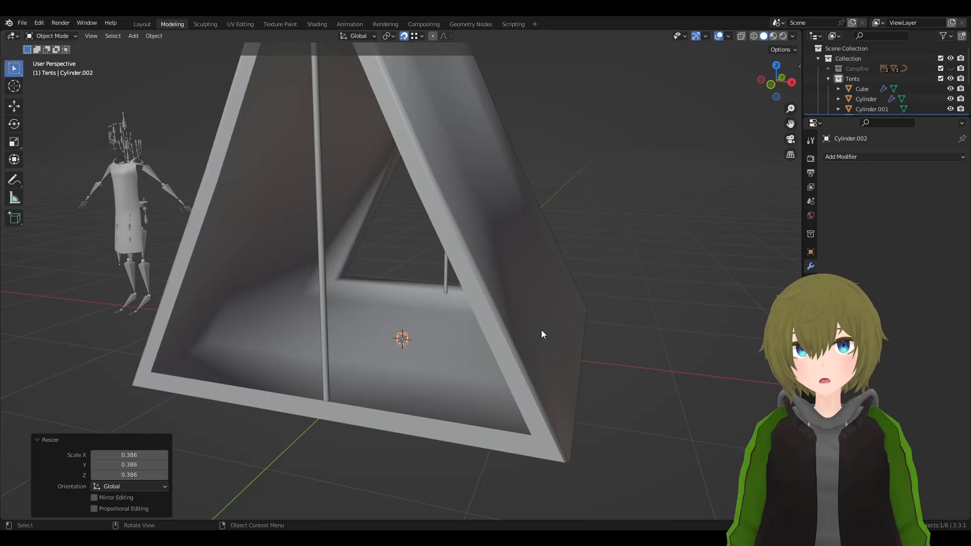
- In Edit Mode, move the peg's mesh along Y out in front of the tent and about 1.31 m along X
key(Tab)
key(g)
key(y)
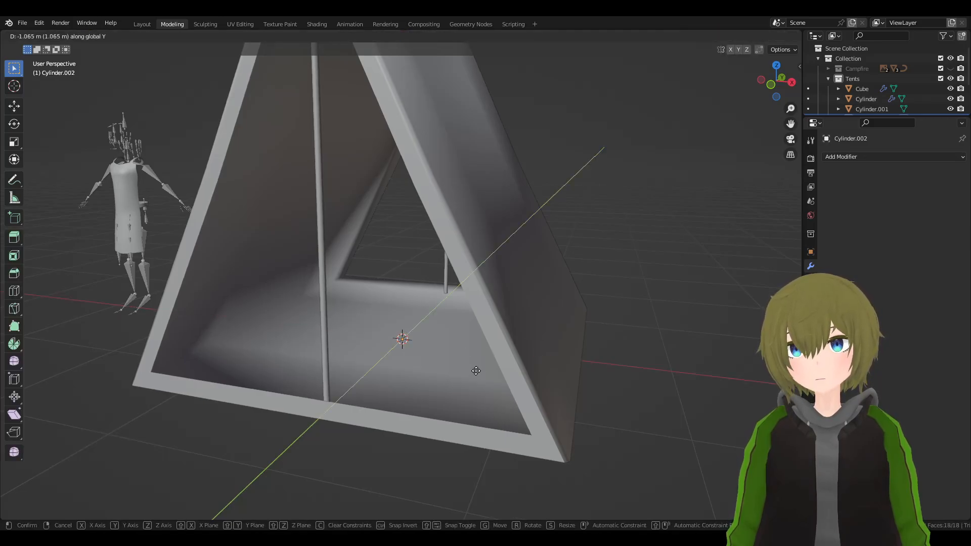
click(411, 422)
key(g)
key(x)
click(682, 457)
- Shift the peg's mesh about 0.23 m along Y and 0.126 m along X to sit by the tent's front corner
middle_drag(682, 458, 490, 354)
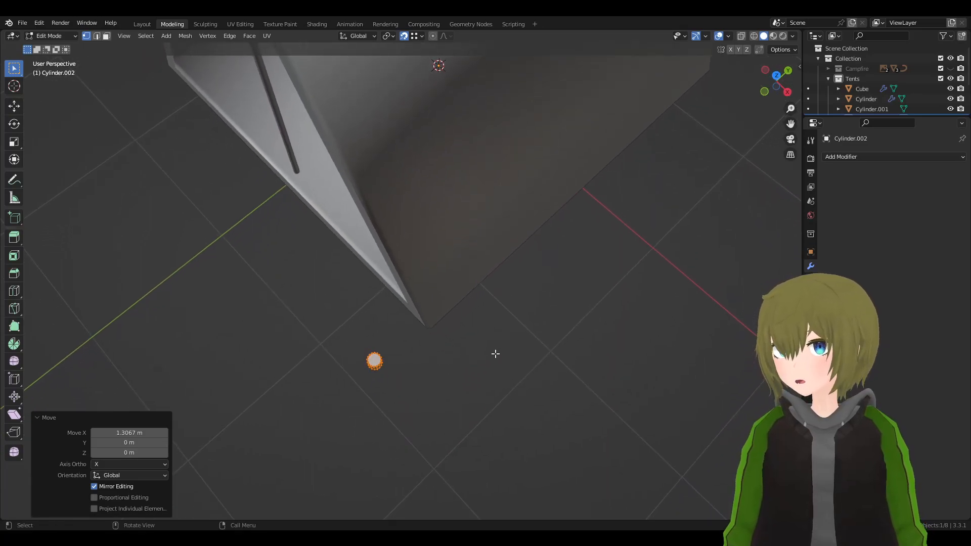
key(g)
key(y)
key(x)
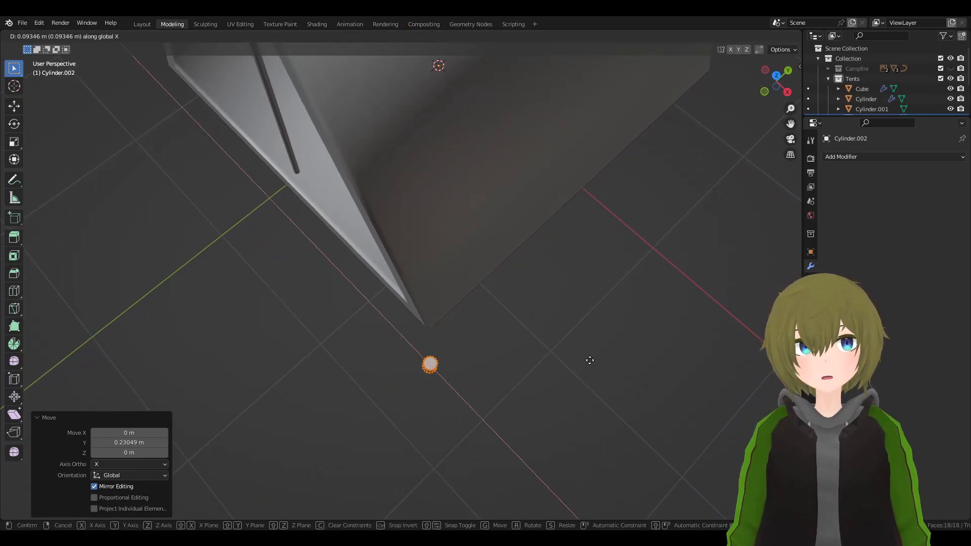
click(590, 362)
- Return to Object Mode and shade the small peg cylinder smooth
middle_drag(592, 364, 507, 266)
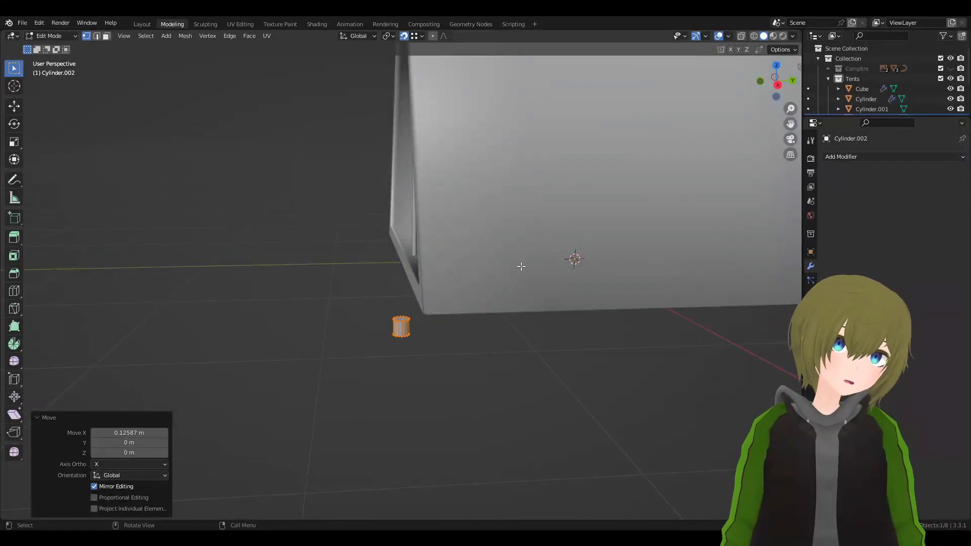
scroll(478, 280, up, 4)
middle_drag(475, 279, 477, 266)
scroll(475, 267, up, 2)
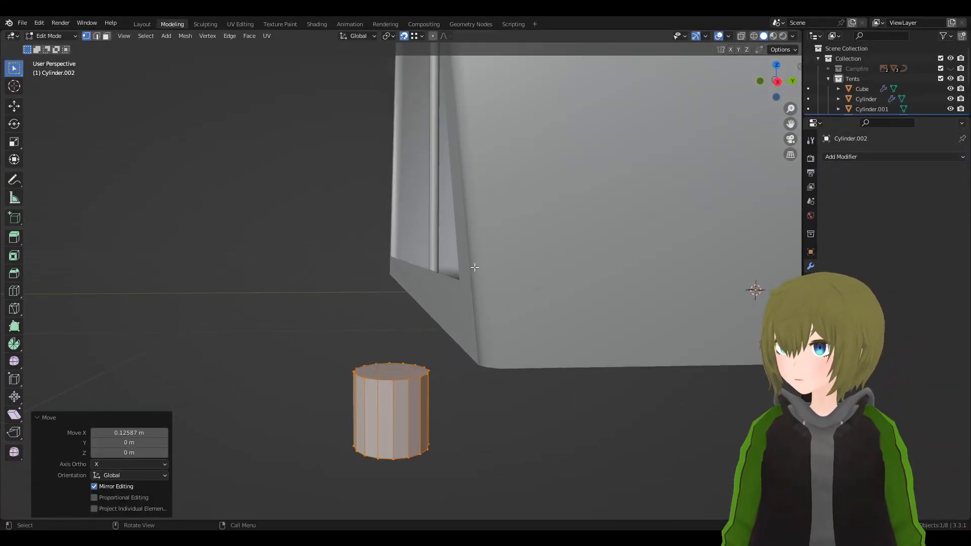
shift+middle_drag(511, 345, 428, 315)
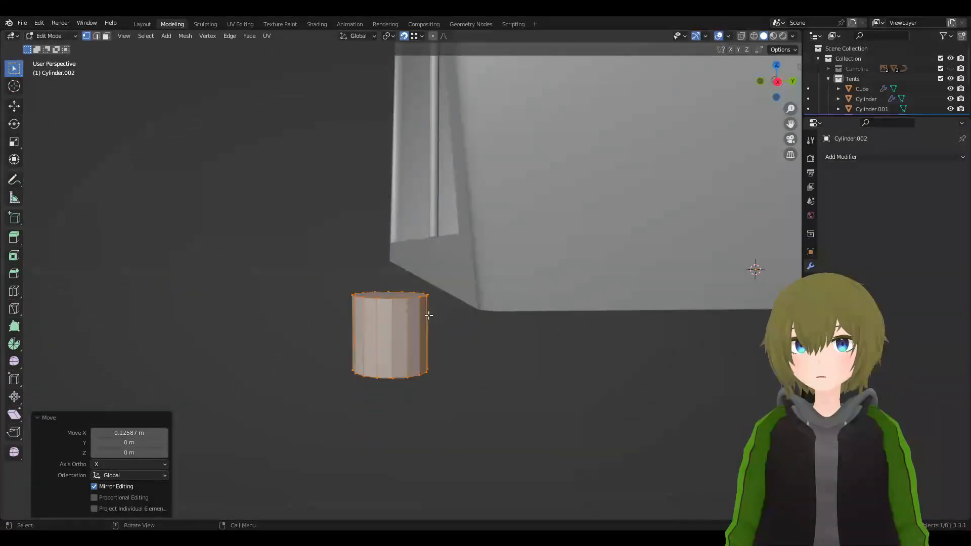
click(97, 36)
click(419, 344)
click(408, 332)
middle_drag(406, 328, 497, 354)
key(Tab)
key(q)
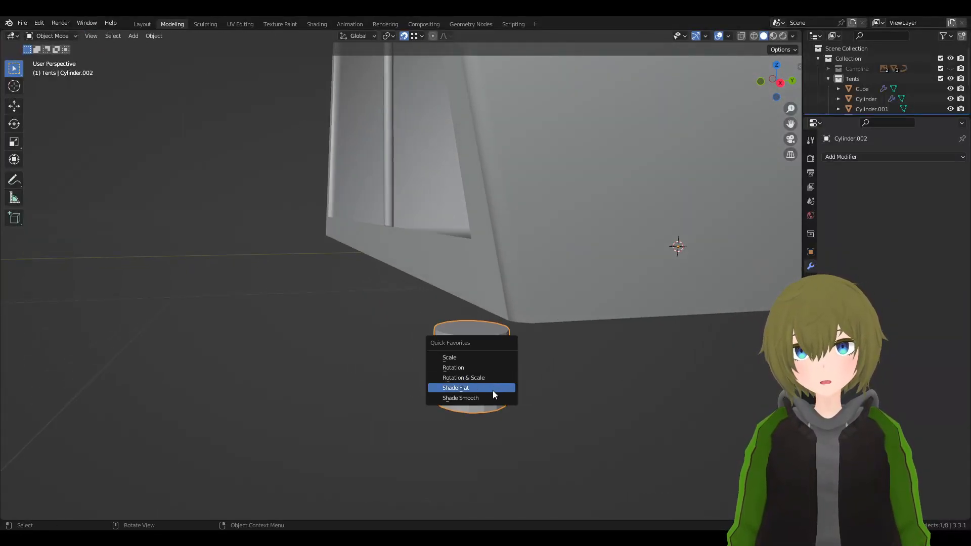
click(478, 397)
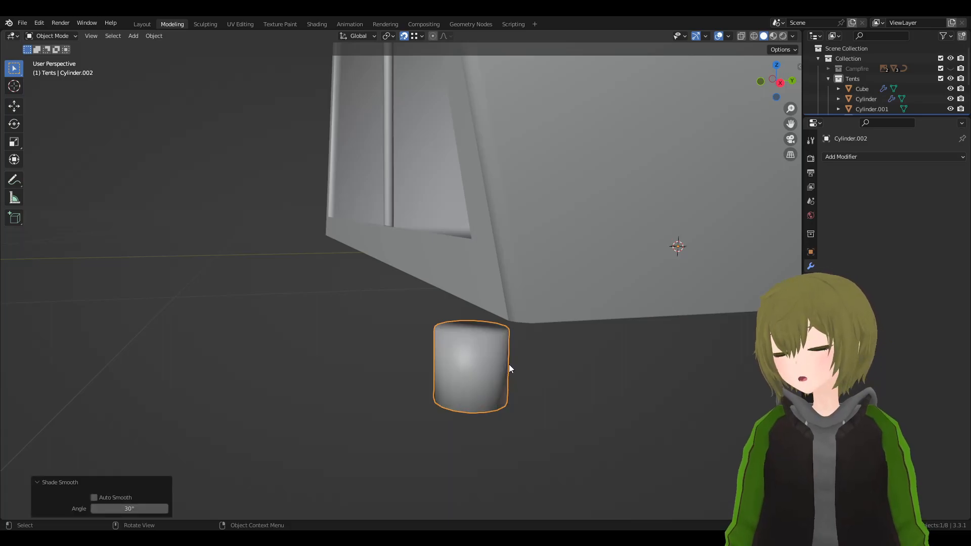
- Shade the peg's top and bottom cap faces flat in face select mode, and leave Edit Mode
middle_drag(509, 364, 496, 386)
key(ctrl+z)
key(ctrl+z)
middle_drag(476, 445, 456, 341)
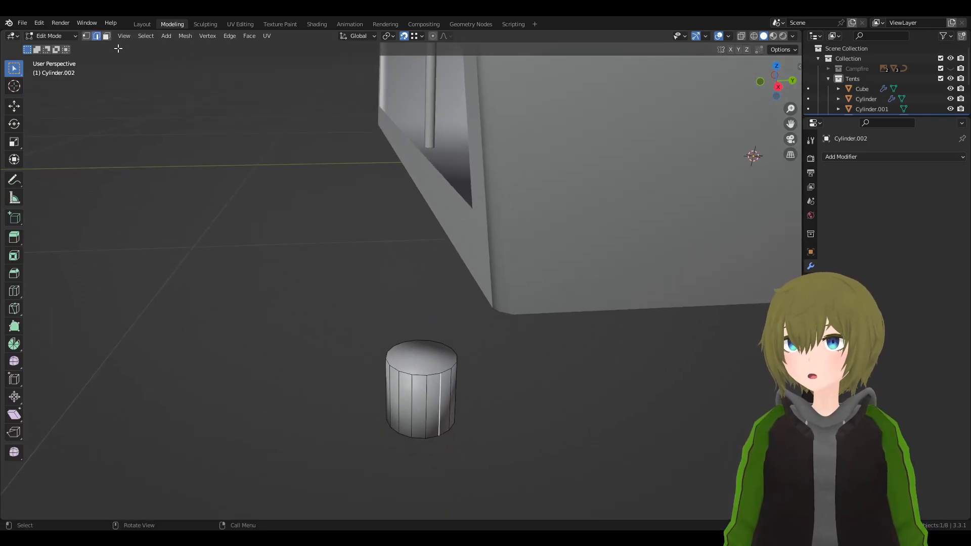
click(106, 36)
click(417, 368)
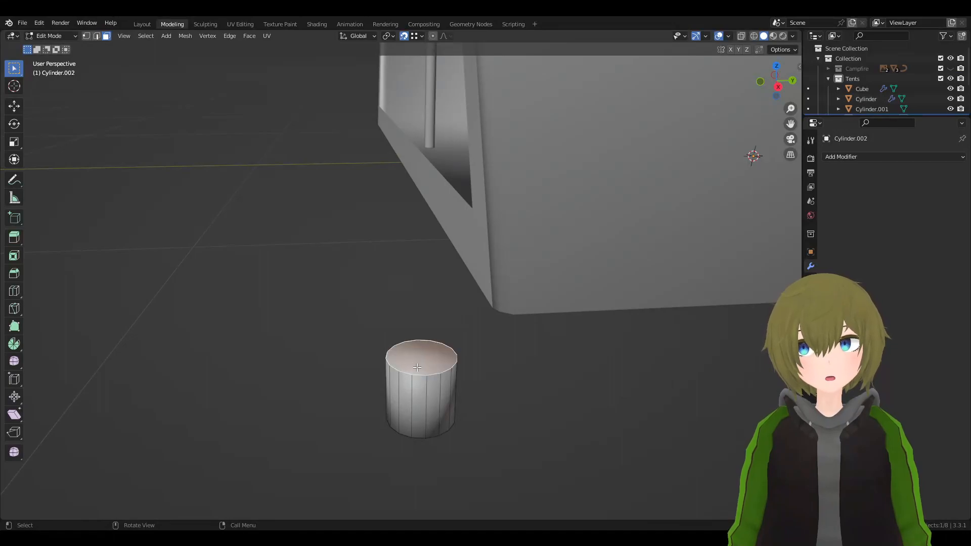
key(q)
click(397, 358)
middle_drag(473, 393, 475, 330)
click(451, 158)
key(q)
click(453, 159)
key(Tab)
- Select all linked faces of the peg and reposition the mesh along X and Y near the tent's front corner
middle_drag(611, 238, 486, 331)
key(Tab)
key(q)
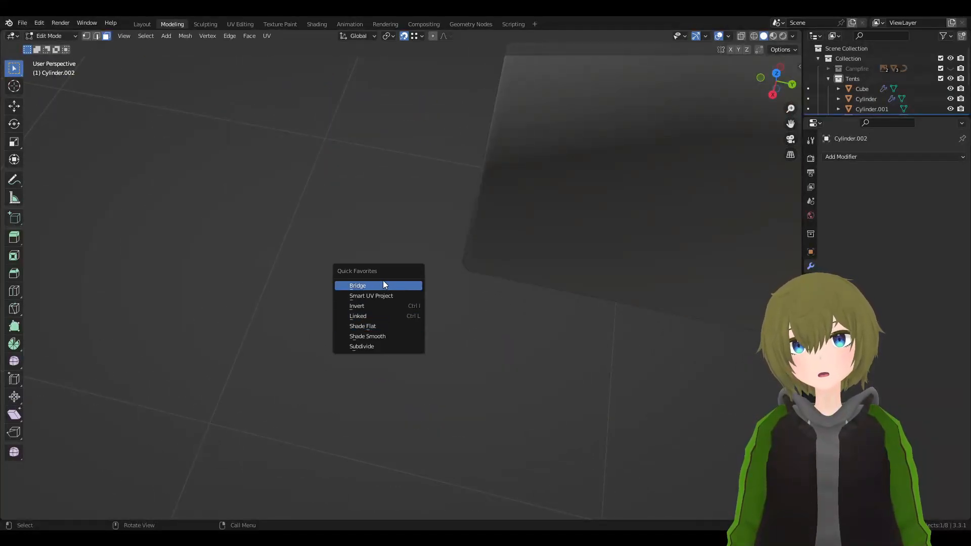
click(384, 316)
middle_drag(384, 316, 531, 260)
scroll(588, 274, up, 5)
middle_drag(587, 274, 423, 362)
key(g)
key(x)
click(432, 293)
key(g)
key(y)
click(438, 293)
- Fine-tune the peg's position beside the corner by about -0.008 m along Y and 0.015 m along X
key(g)
key(y)
click(529, 293)
key(g)
key(x)
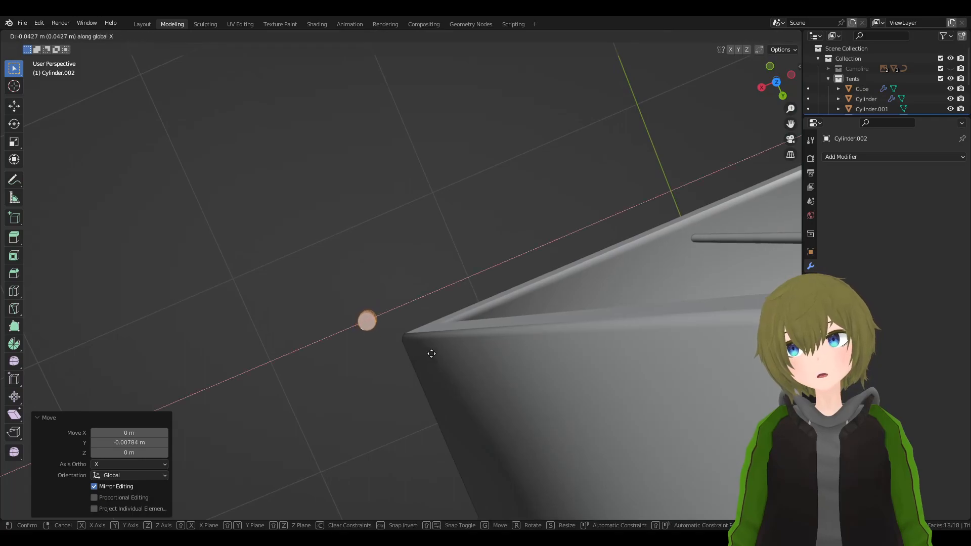
click(424, 349)
- Bevel the rim of the peg's top face with two segments to round it off
middle_drag(425, 349, 395, 251)
scroll(410, 242, up, 3)
shift+middle_drag(364, 174, 506, 237)
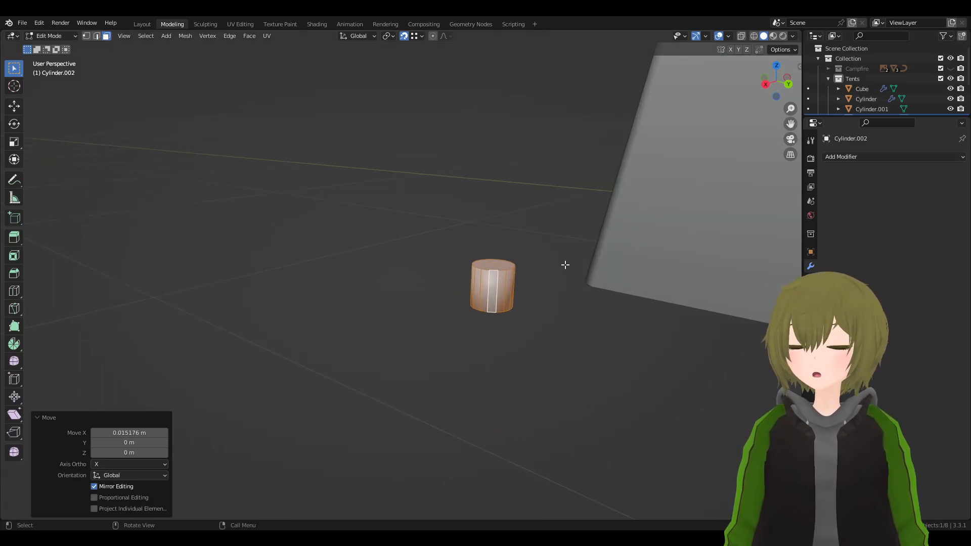
key(alt+a)
shift+middle_drag(591, 243, 485, 223)
scroll(531, 256, up, 2)
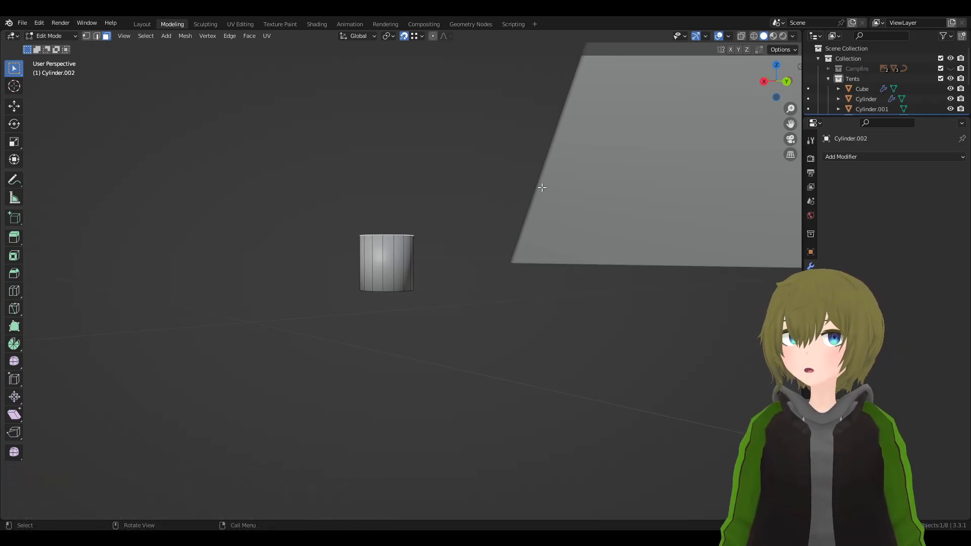
middle_drag(517, 152, 498, 223)
key(ctrl+b)
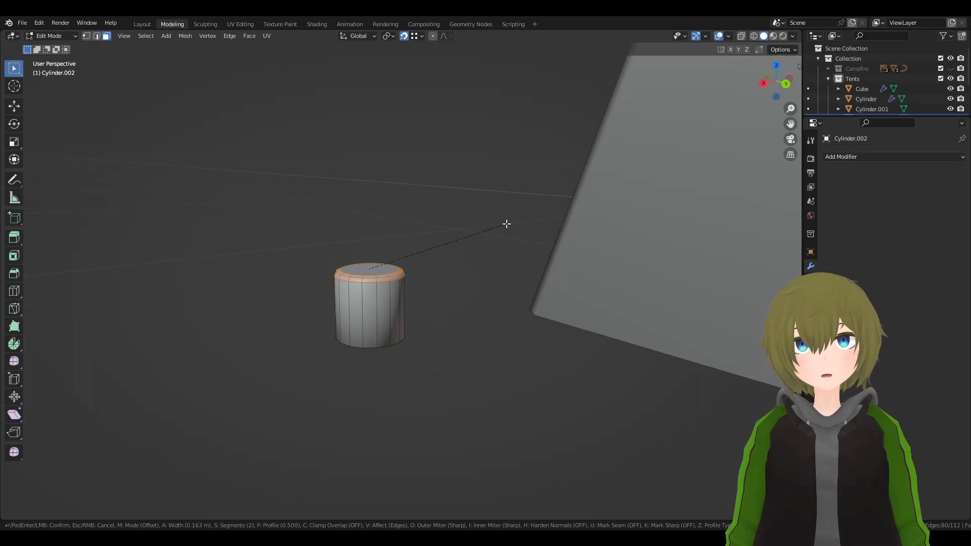
key(Escape)
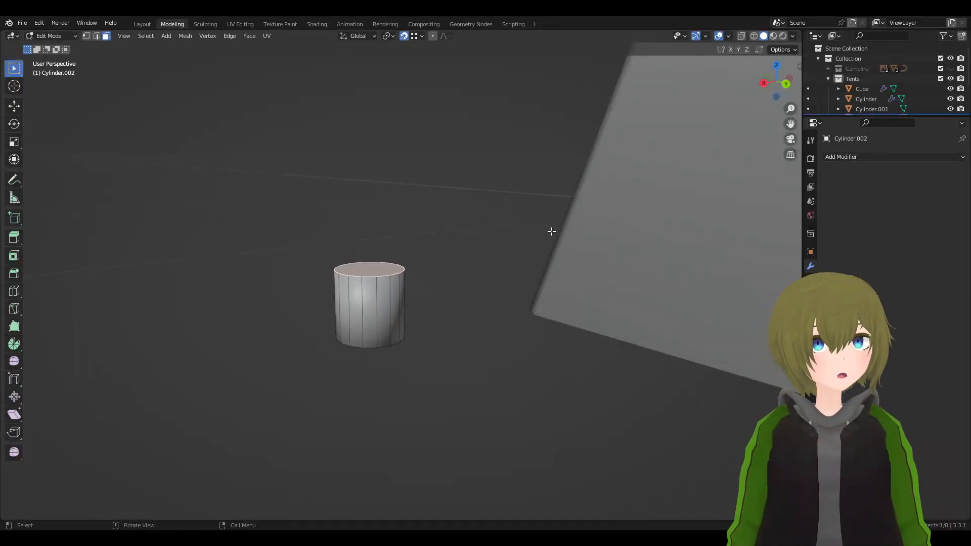
key(ctrl+b)
click(569, 242)
- Shade the bevelled peg smooth in Object Mode and reopen its mesh for editing
key(Tab)
right_click(399, 299)
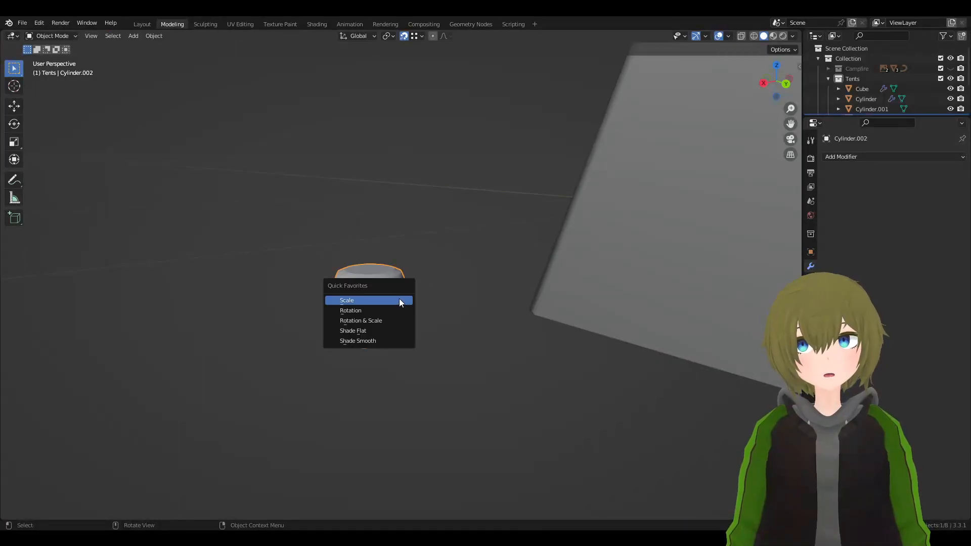
click(372, 338)
key(Tab)
middle_drag(371, 341, 401, 325)
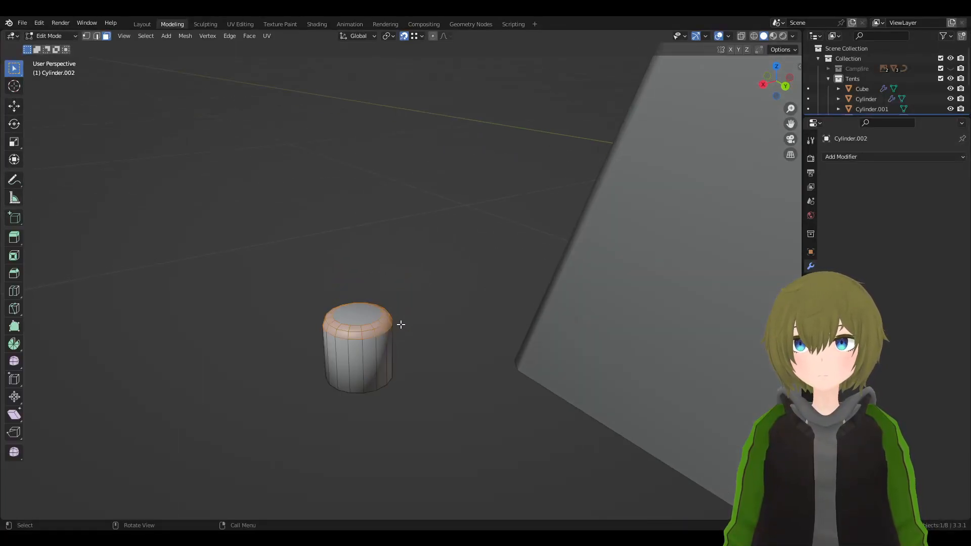
- Examine the rounded peg's shading from several sides, switching between Edit Mode and Object Mode
key(alt+a)
key(q)
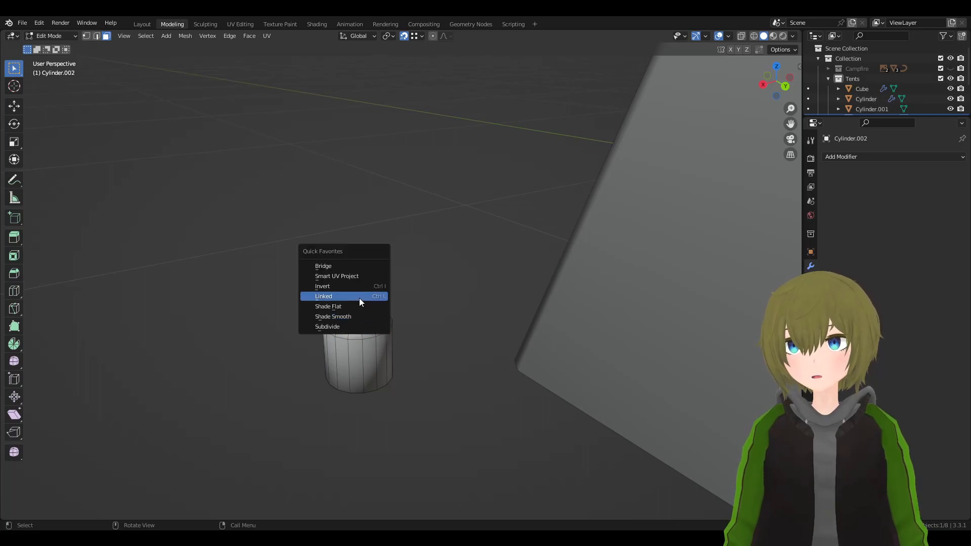
click(359, 298)
key(Tab)
middle_drag(457, 280, 423, 251)
key(Tab)
key(Tab)
middle_drag(426, 311, 490, 263)
key(Tab)
click(360, 185)
key(Tab)
- Add a Mirror modifier to the peg across the X and Y axes to place pegs at all four tent corners
click(492, 265)
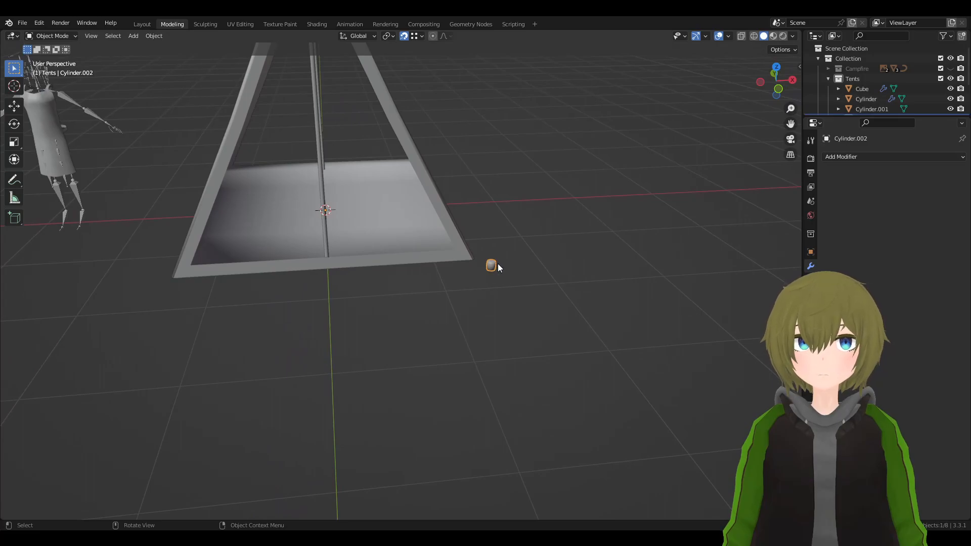
click(861, 156)
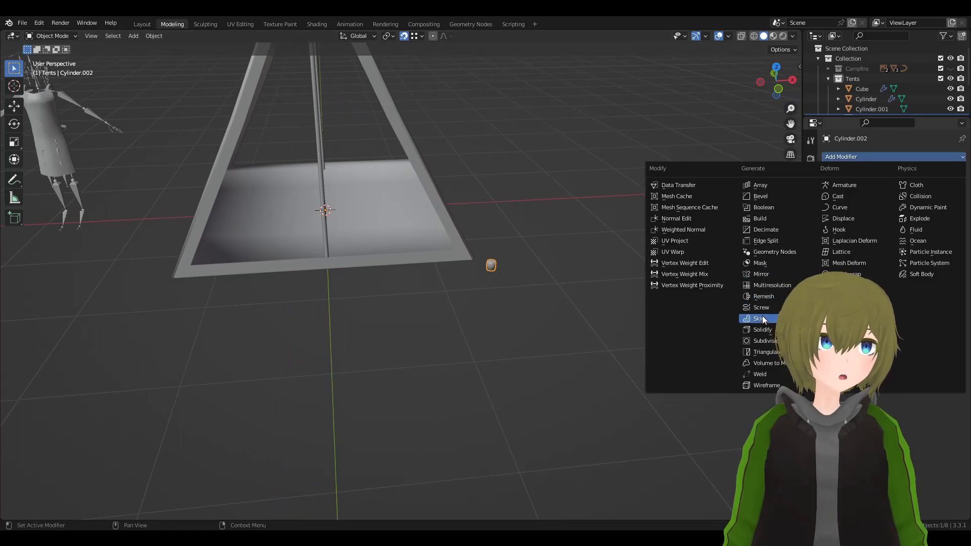
click(768, 274)
middle_drag(631, 225, 571, 223)
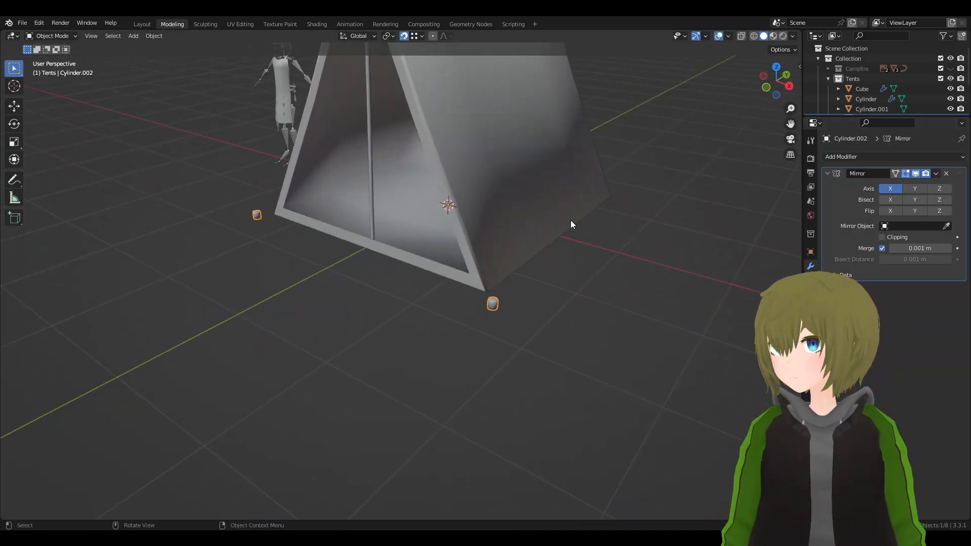
click(916, 188)
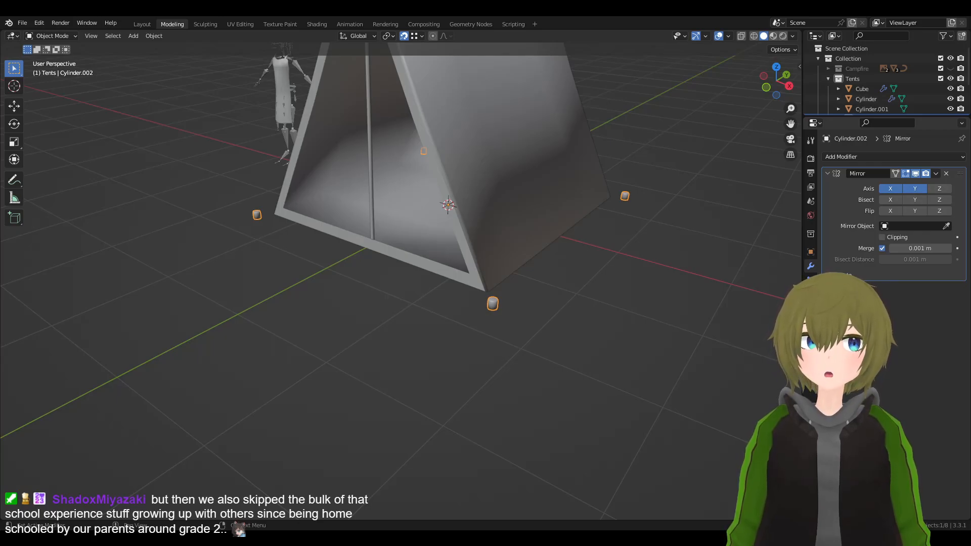
- Examine the mirrored pegs up close and compare the whole tent with the reference images
middle_drag(648, 272, 515, 250)
shift+middle_drag(337, 240, 403, 223)
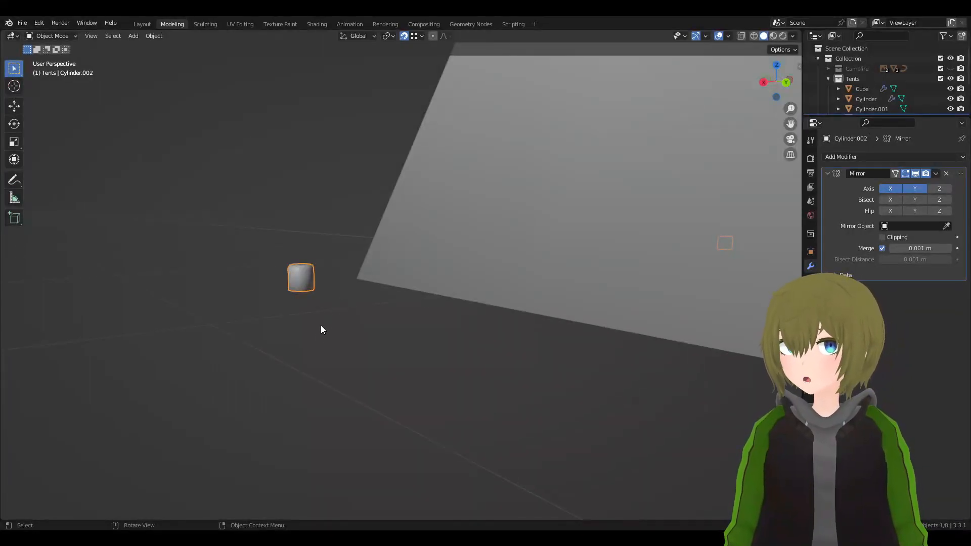
middle_drag(425, 310, 597, 334)
middle_drag(445, 275, 536, 283)
scroll(580, 294, down, 9)
click(579, 293)
middle_drag(399, 251, 362, 250)
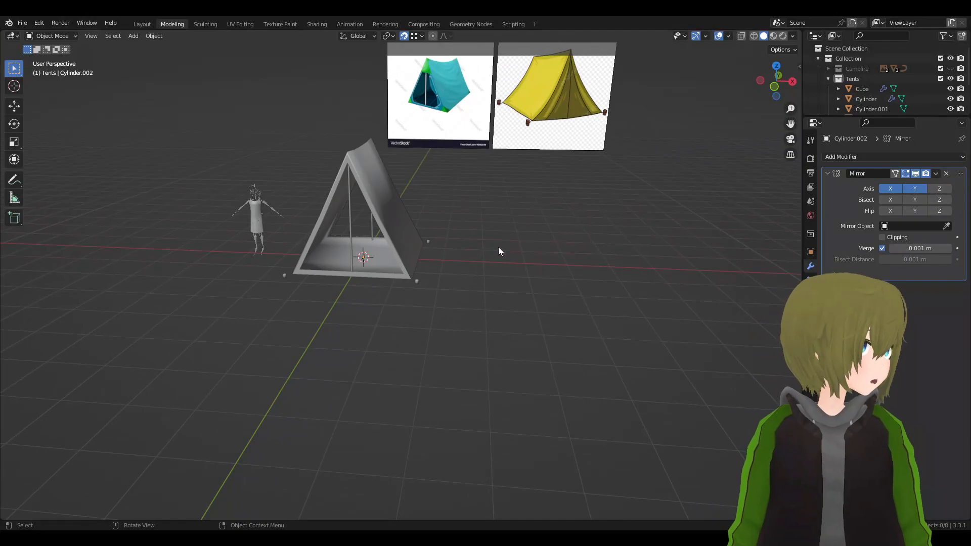
scroll(499, 248, up, 10)
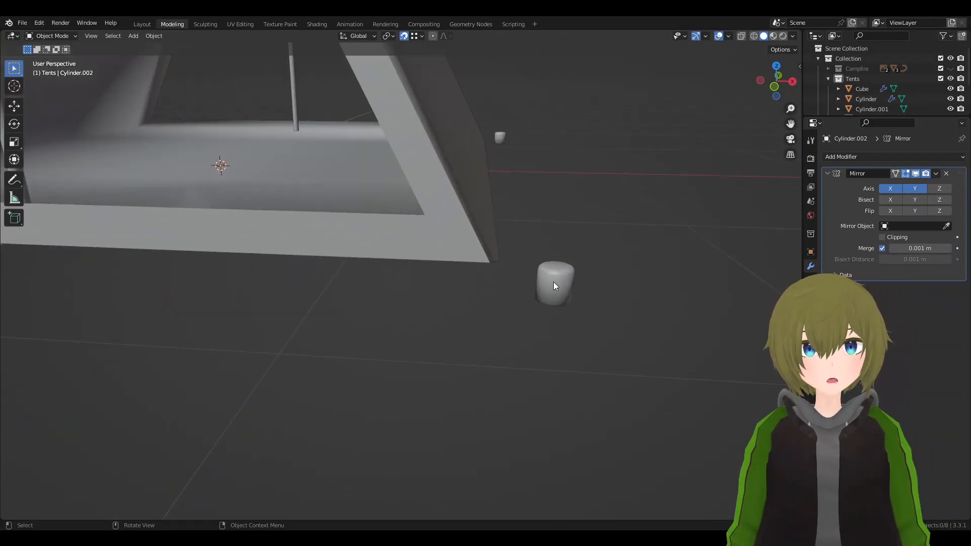
key(Tab)
shift+middle_drag(567, 264, 469, 276)
scroll(471, 274, up, 3)
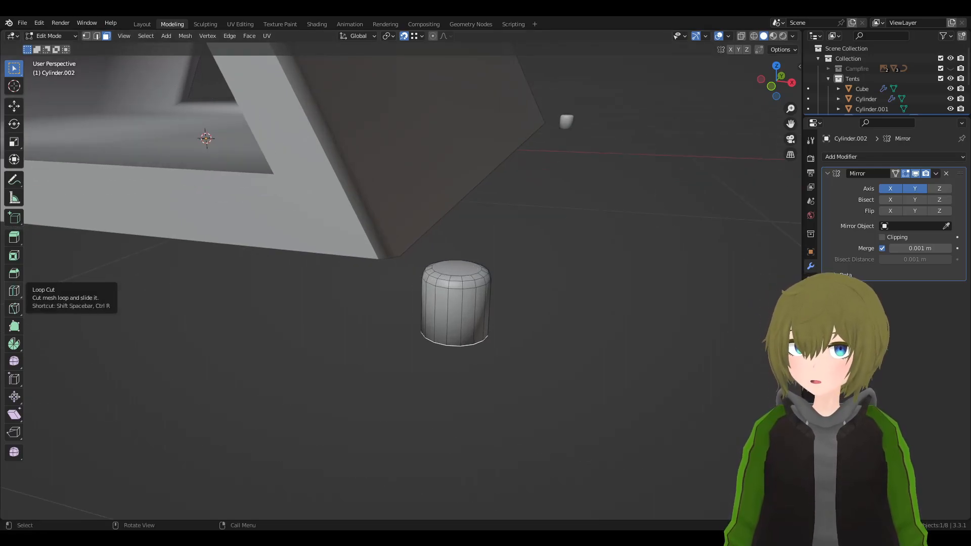
key(KP_1)
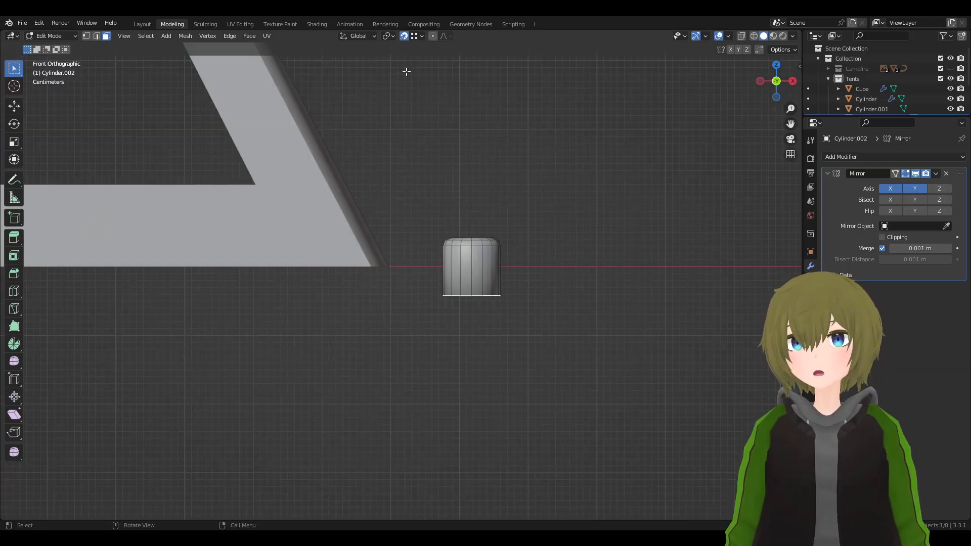
key(g)
key(z)
right_click(402, 280)
key(Tab)
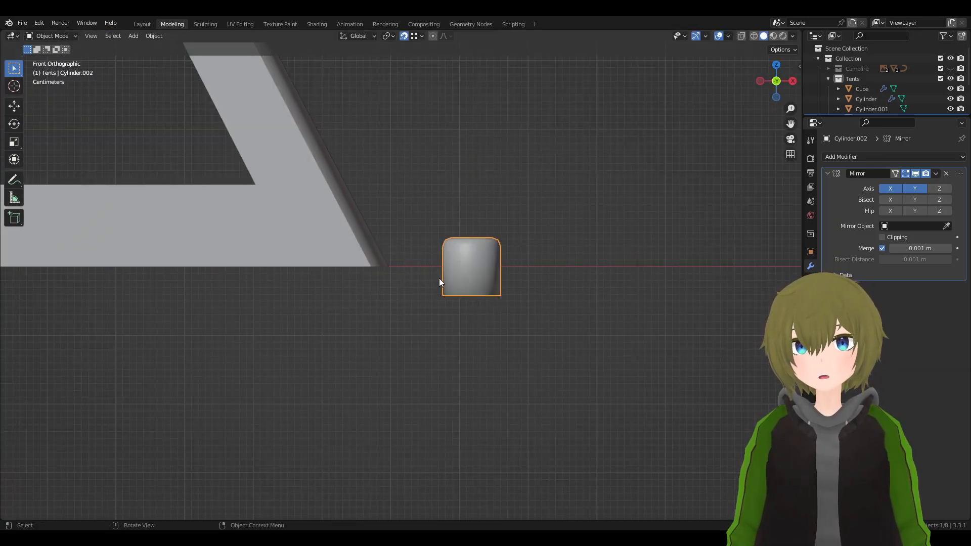
- Move the whole peg along the Z axis in front view to adjust its height at the tent's corner
key(g)
key(z)
click(411, 225)
key(g)
key(z)
click(390, 266)
middle_drag(497, 266, 337, 245)
click(468, 312)
middle_drag(423, 260, 511, 255)
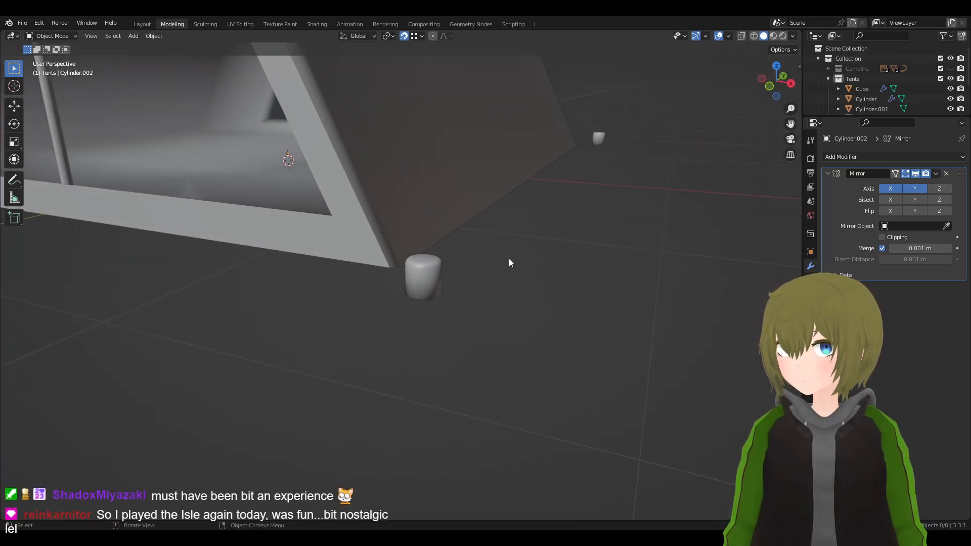
- Select the peg's top face and bevelled rim and lower them along Z to shorten the peg
key(Tab)
scroll(447, 256, up, 1)
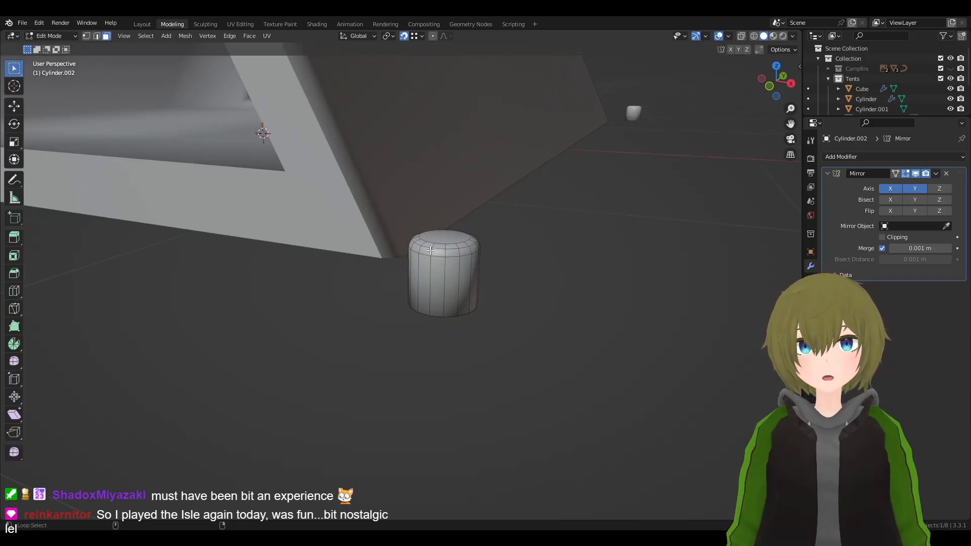
alt+shift+click(433, 244)
shift+click(434, 233)
middle_drag(492, 260, 533, 245)
key(g)
key(z)
click(535, 252)
key(Tab)
scroll(583, 282, down, 1)
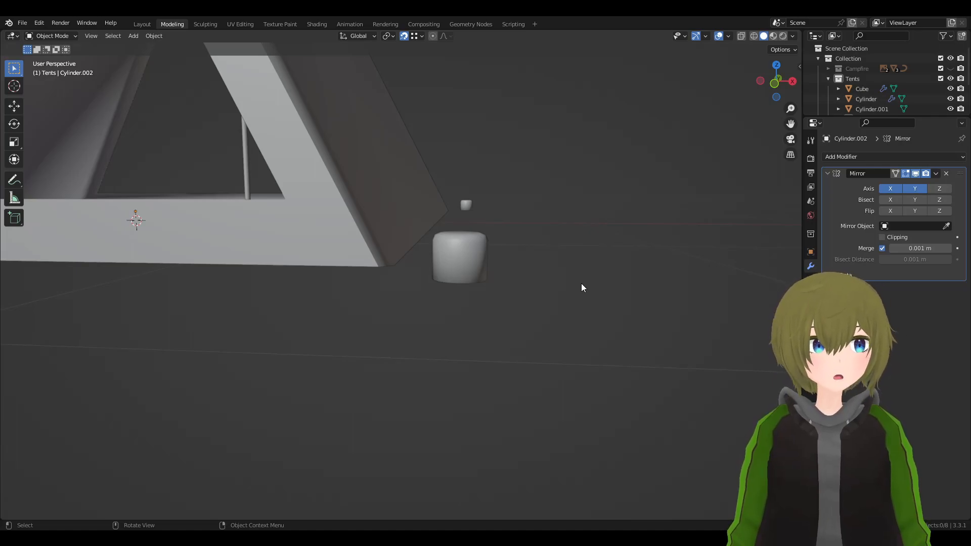
- Add two loop cuts around the lower half of the peg's side
middle_drag(582, 284, 438, 284)
click(633, 357)
scroll(439, 284, up, 6)
middle_drag(504, 320, 472, 309)
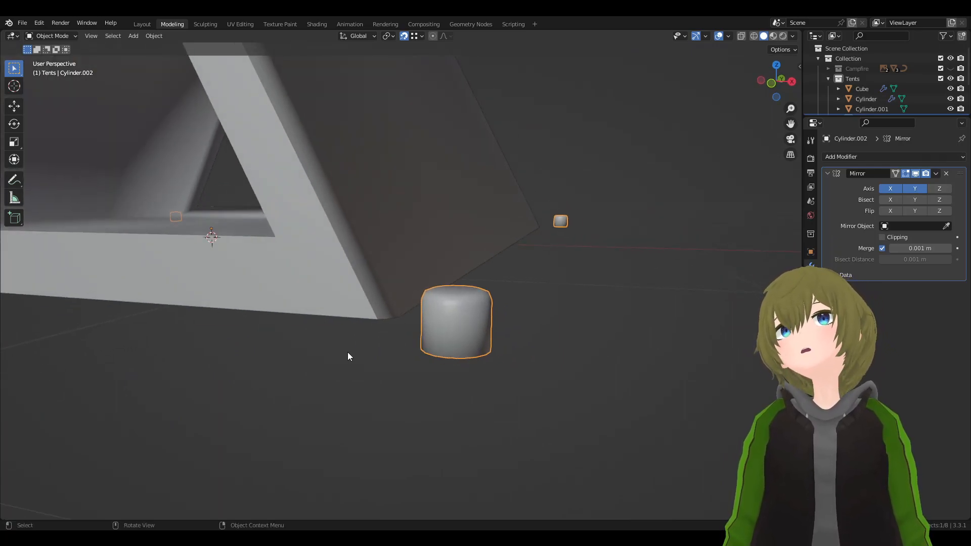
key(Tab)
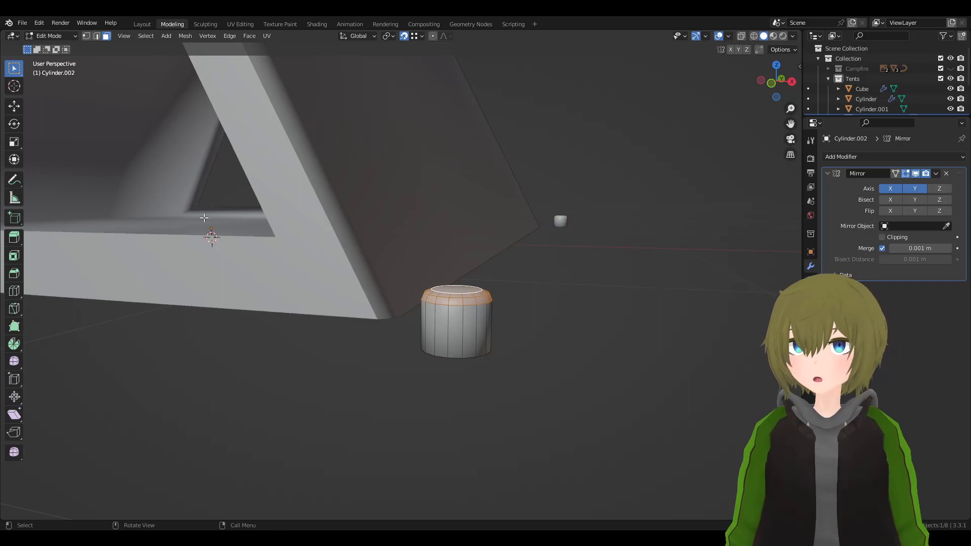
click(14, 291)
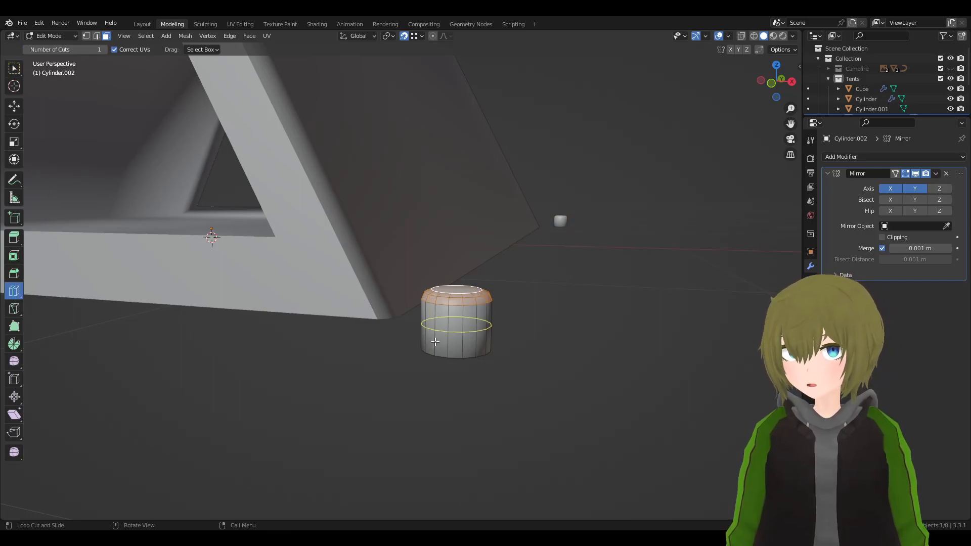
drag(432, 344, 432, 347)
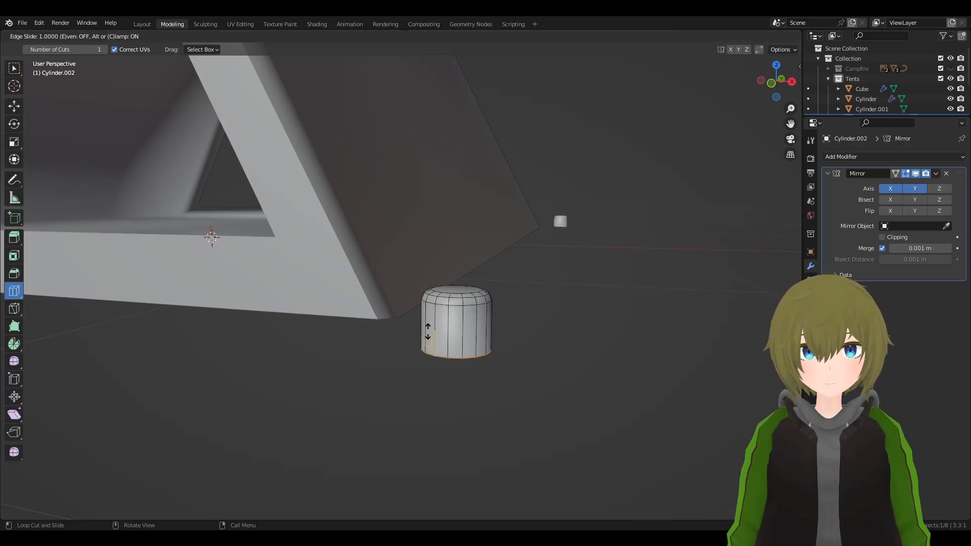
key(ctrl+z)
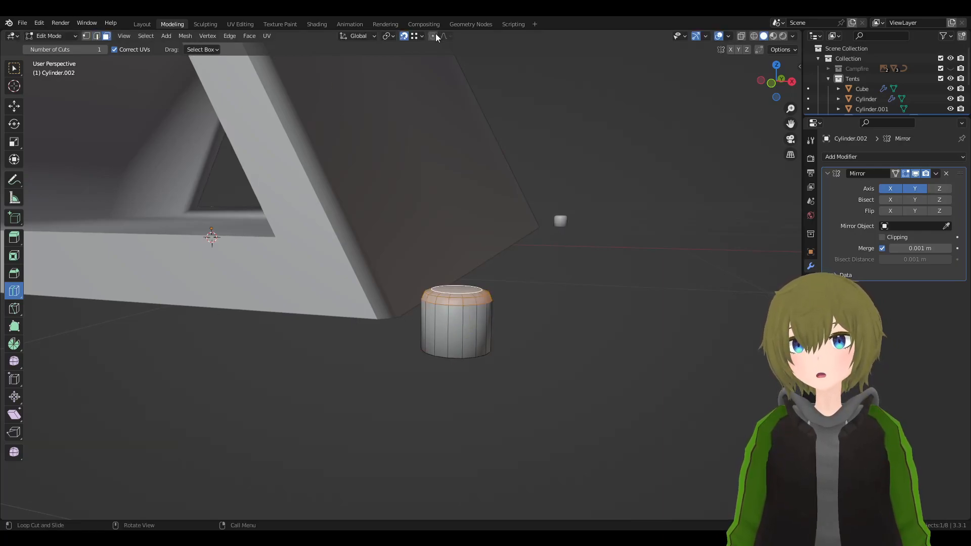
drag(440, 324, 432, 334)
click(15, 68)
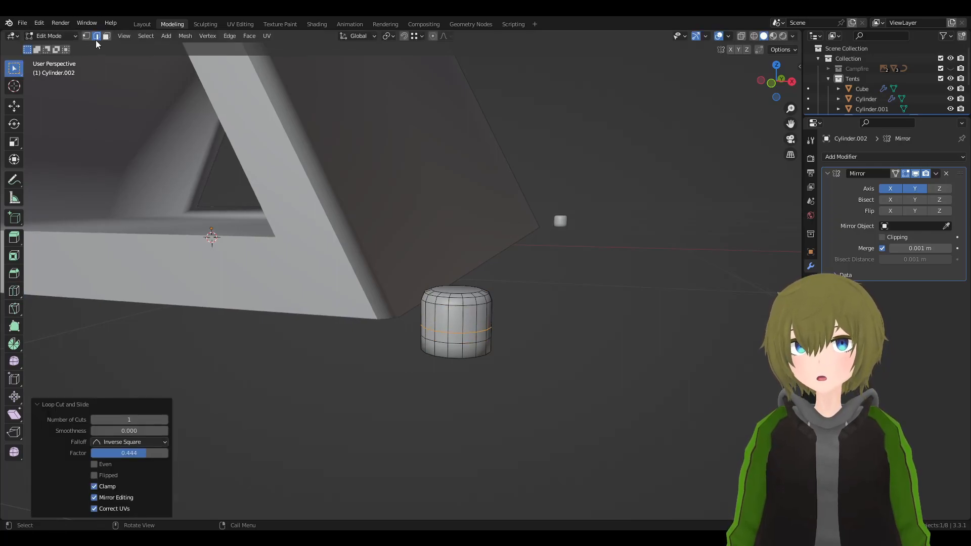
- Extrude the face ring between the two loop cuts and scale it outward into a raised band around the peg
click(106, 36)
click(451, 343)
alt+click(450, 339)
key(e)
right_click(632, 360)
key(s)
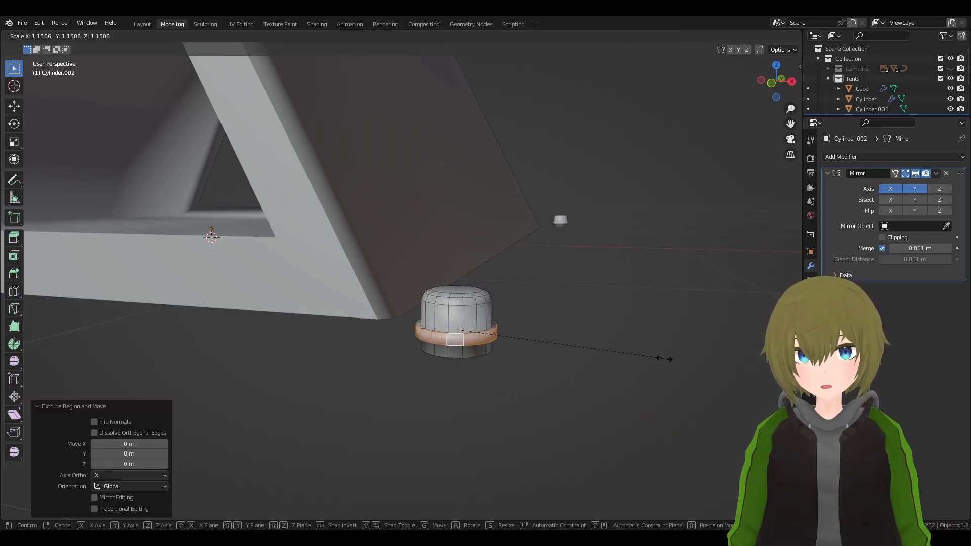
click(667, 359)
key(s)
key(z)
right_click(569, 347)
key(s)
click(624, 357)
key(Tab)
scroll(668, 381, down, 2)
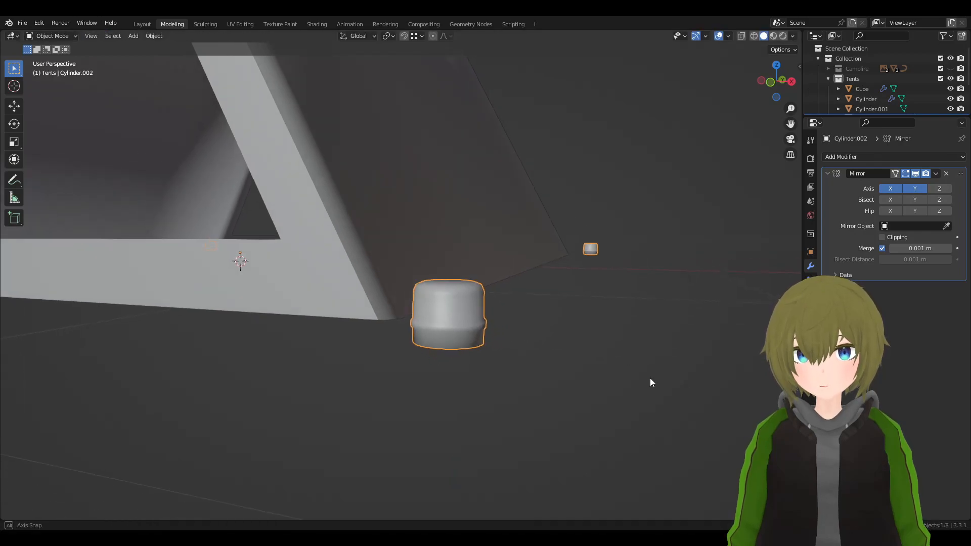
- Examine the banded peg next to the tent's corner from several sides
middle_drag(589, 363, 608, 341)
key(Tab)
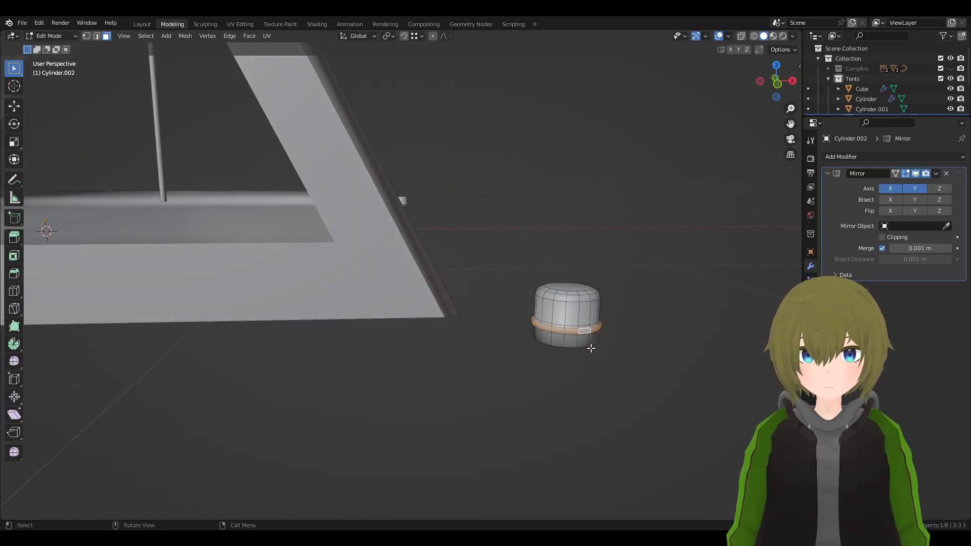
key(Tab)
click(635, 380)
scroll(611, 395, down, 4)
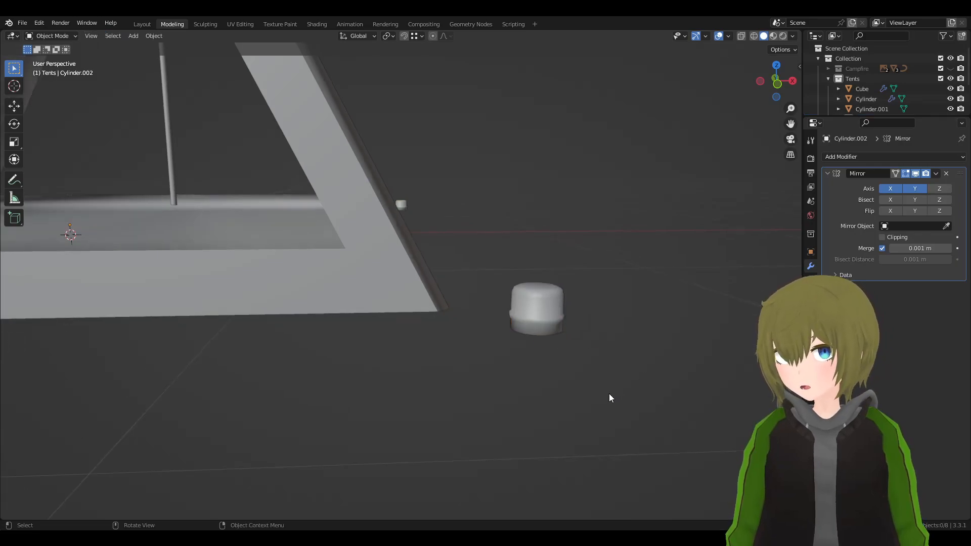
scroll(522, 332, down, 2)
shift+middle_drag(400, 295, 624, 298)
scroll(691, 284, up, 3)
shift+middle_drag(691, 283, 456, 270)
scroll(456, 261, up, 2)
shift+middle_drag(592, 299, 527, 287)
- Undo the raised band and the loop cuts on the peg
key(Tab)
key(Tab)
key(Tab)
key(ctrl+z)
key(ctrl+z)
key(ctrl+z)
key(ctrl+z)
key(Tab)
click(628, 383)
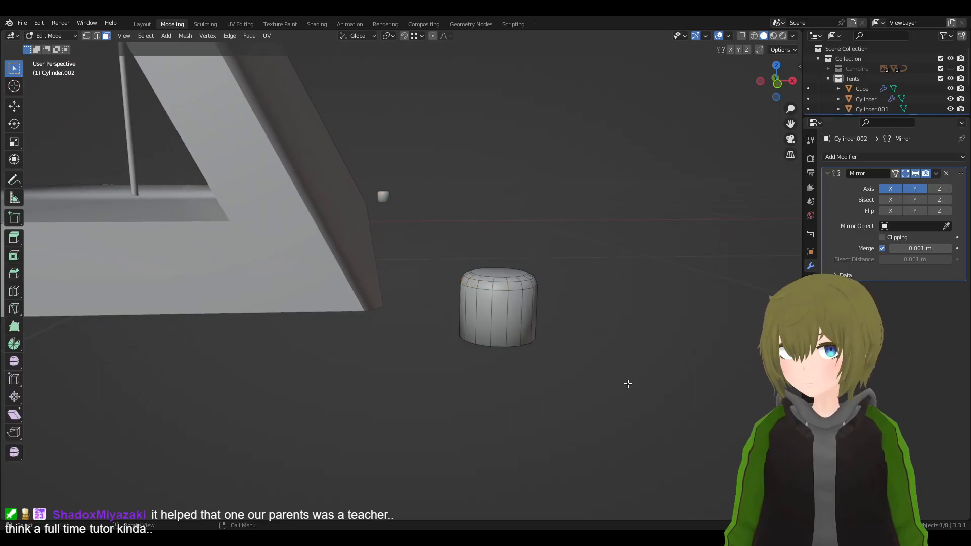
- Add a Bezier circle curve to the scene in Object Mode
key(Tab)
scroll(626, 384, down, 3)
shift+middle_drag(435, 284, 492, 328)
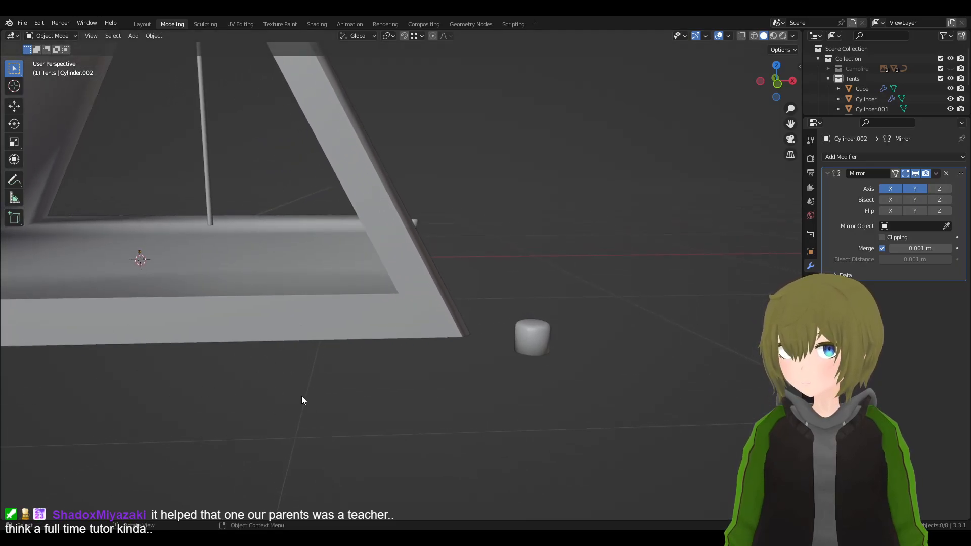
click(135, 37)
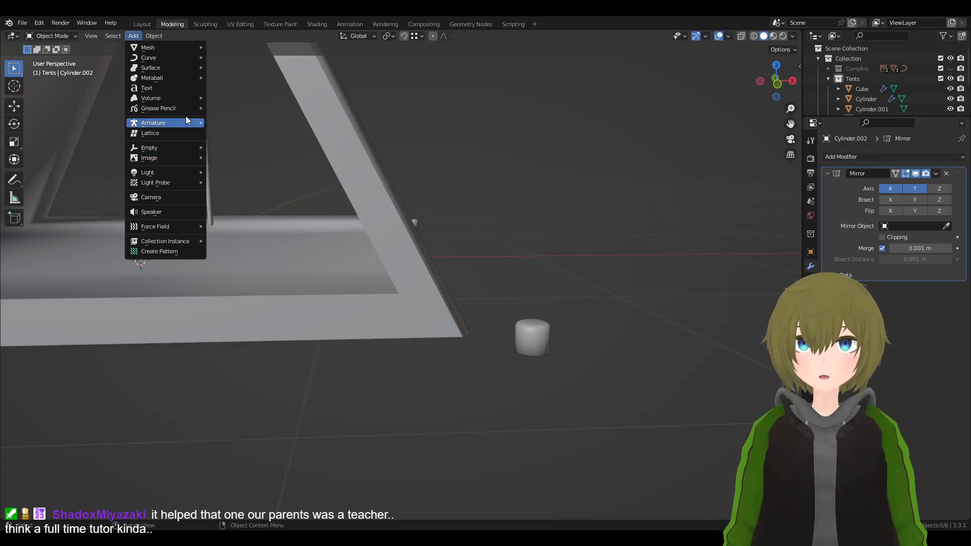
mouse_move(162, 59)
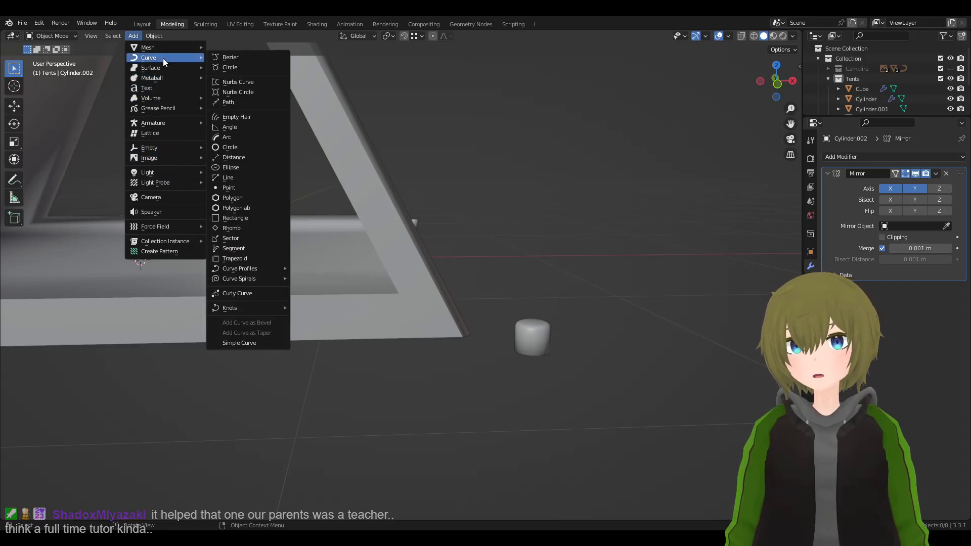
click(236, 66)
middle_drag(247, 77, 478, 206)
- Move the Bezier circle along the X and Y axes to the peg at the tent's front corner
key(g)
key(x)
right_click(531, 265)
key(g)
key(y)
click(512, 427)
key(g)
key(x)
click(645, 140)
key(g)
key(x)
click(633, 256)
- Centre the circle on the corner peg along X and Y and raise it slightly along Z
middle_drag(634, 256, 557, 324)
key(g)
key(y)
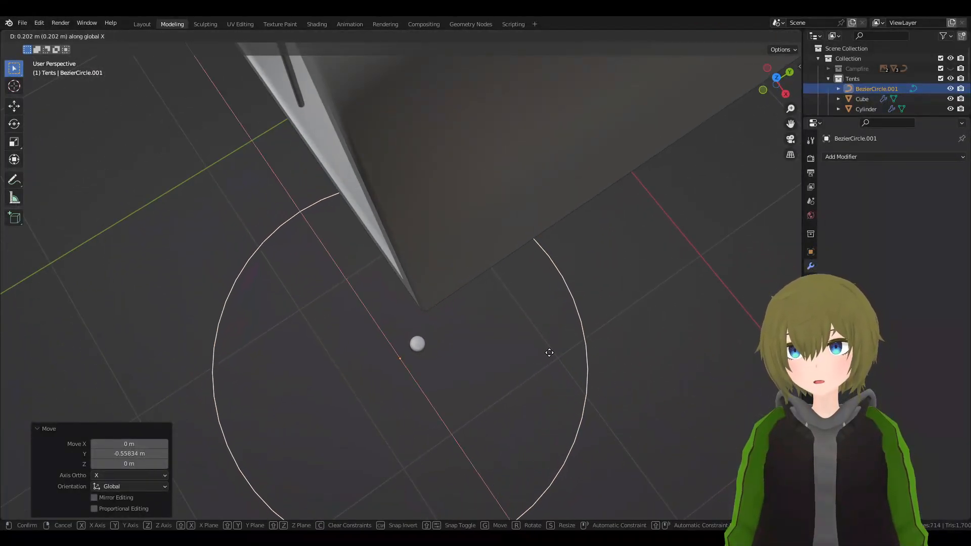
click(571, 342)
key(g)
key(x)
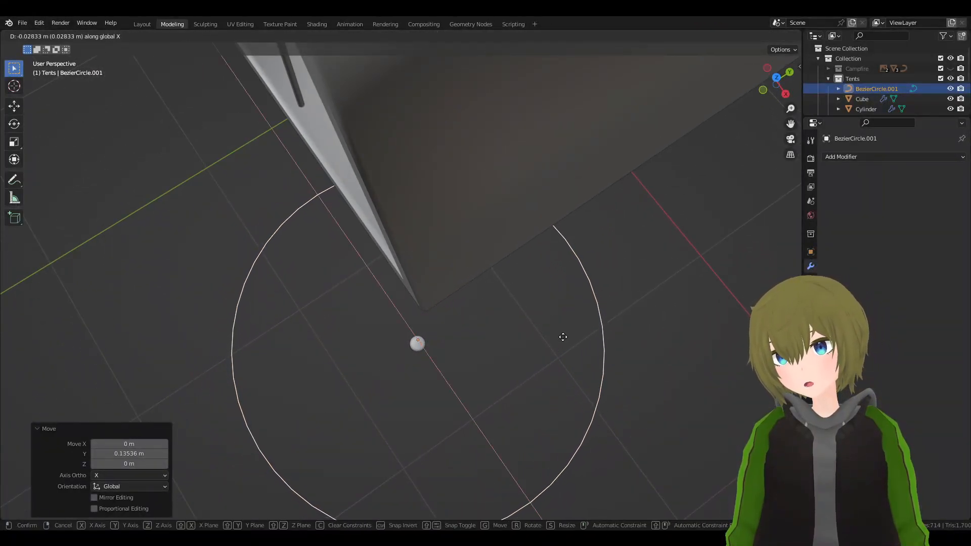
click(564, 346)
key(g)
key(y)
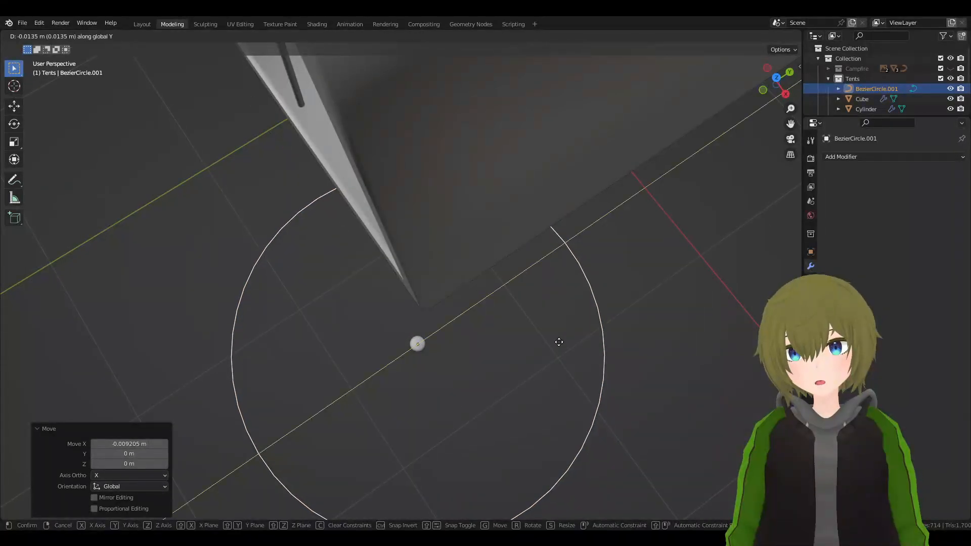
click(558, 347)
middle_drag(558, 347, 621, 248)
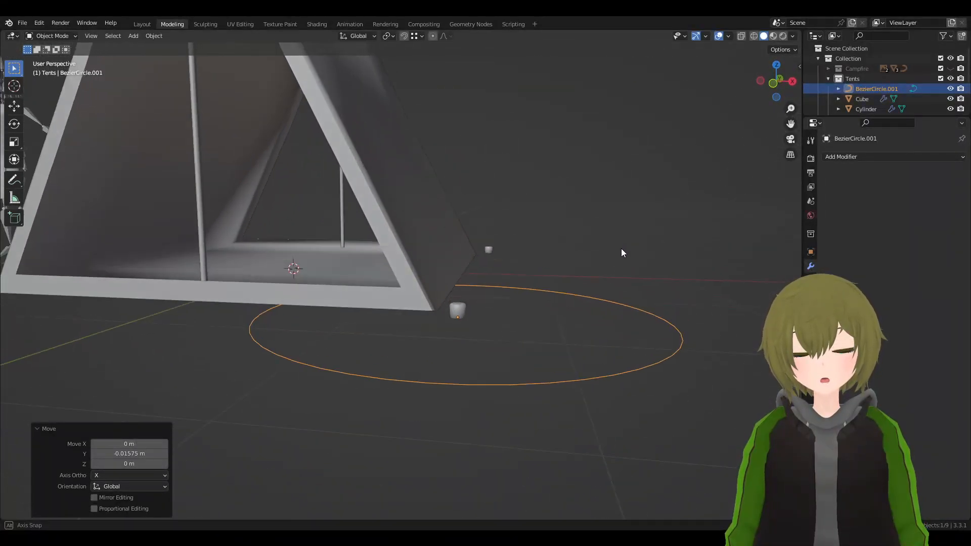
key(g)
key(z)
click(658, 218)
- Give the circle curve a round bevel with a depth of 0.01 m
key(Tab)
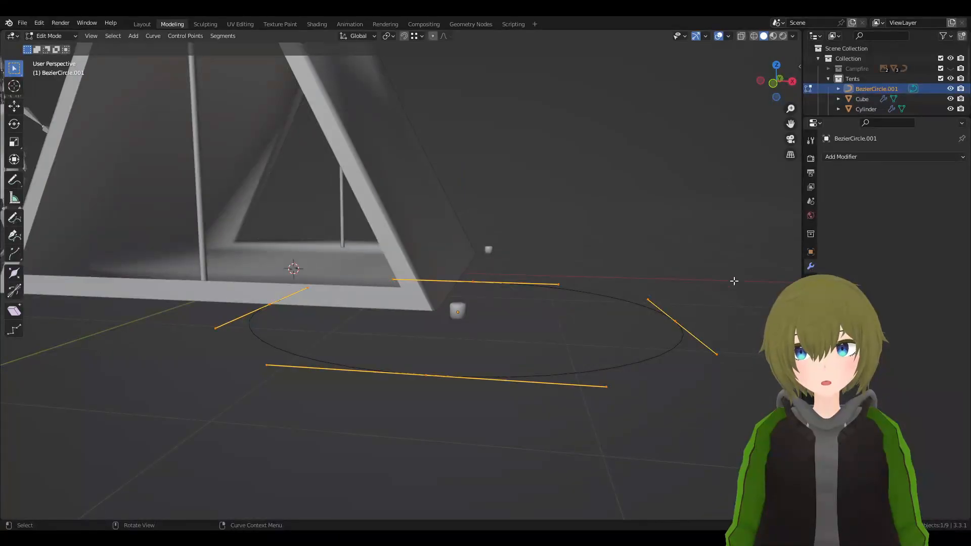
key(Tab)
click(811, 308)
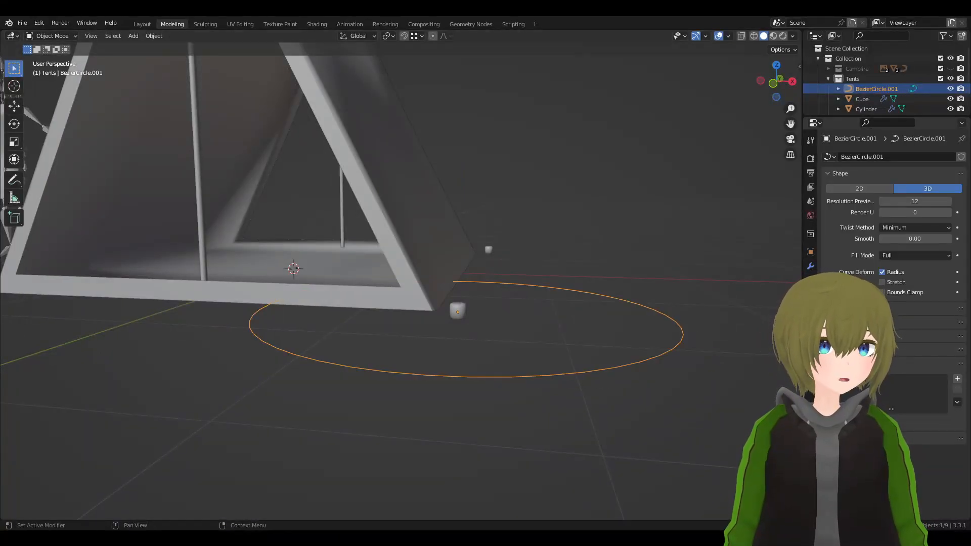
click(900, 308)
click(860, 309)
click(859, 323)
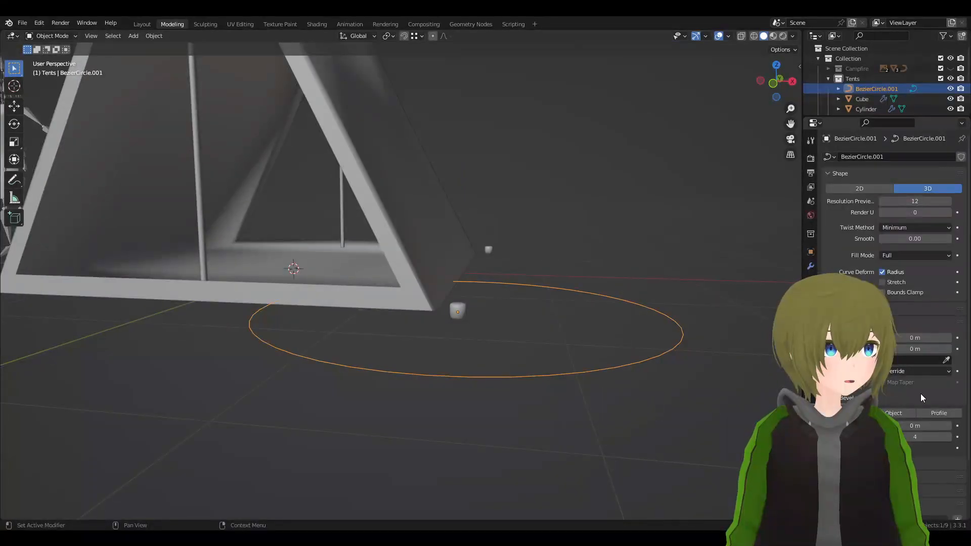
click(917, 428)
text(0.01)
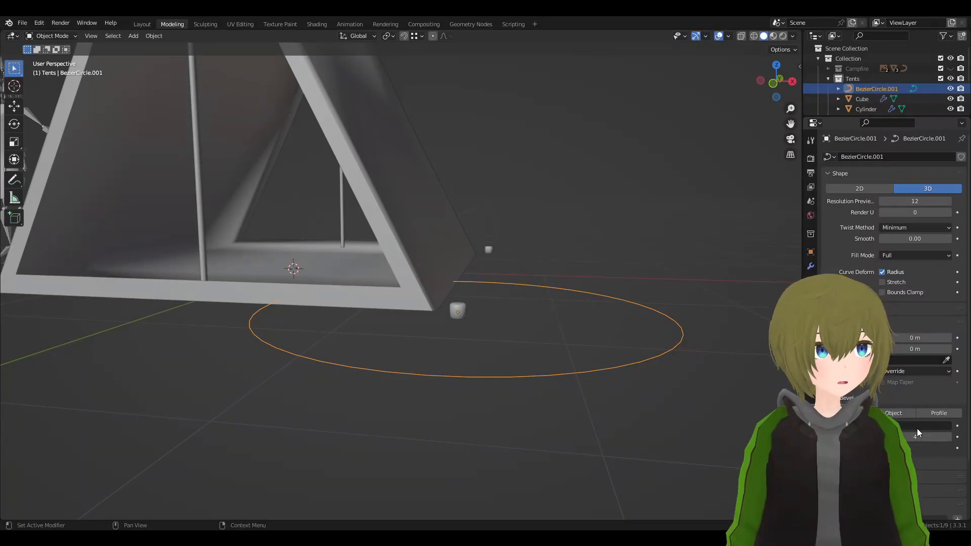
key(Return)
- Scale the bevelled circle down until it fits closely around the corner peg
key(s)
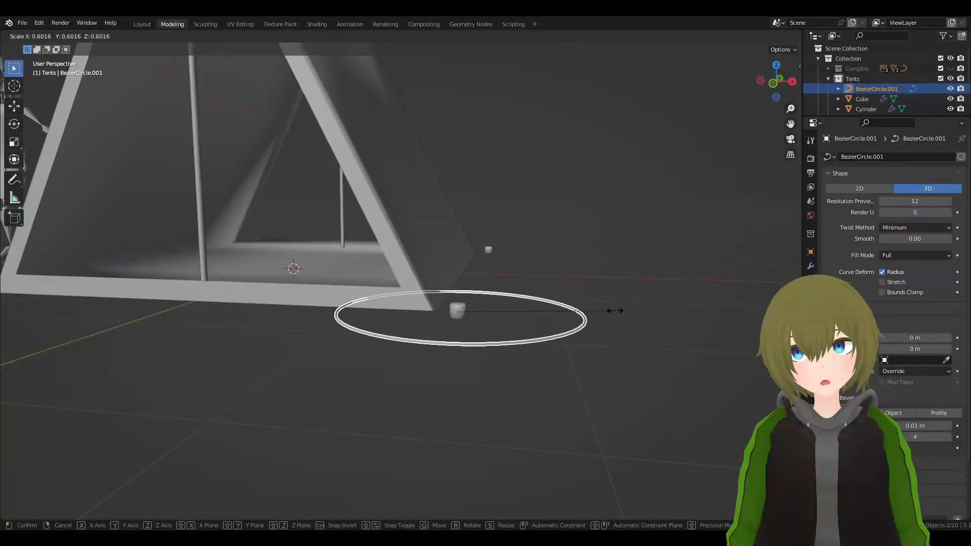
click(529, 308)
scroll(608, 332, up, 2)
scroll(632, 337, up, 2)
key(KP_Decimal)
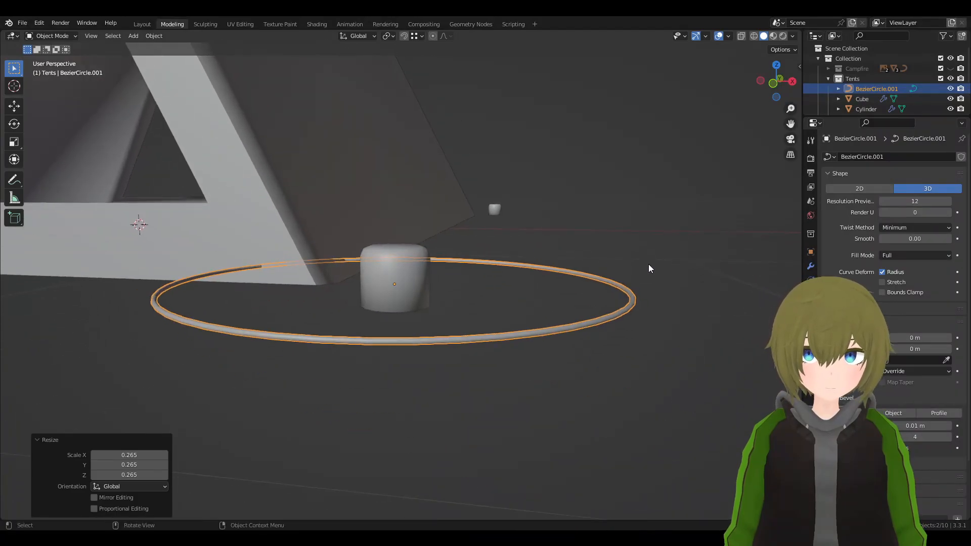
key(s)
click(426, 251)
scroll(515, 266, up, 5)
shift+middle_drag(554, 283, 601, 240)
key(s)
click(697, 324)
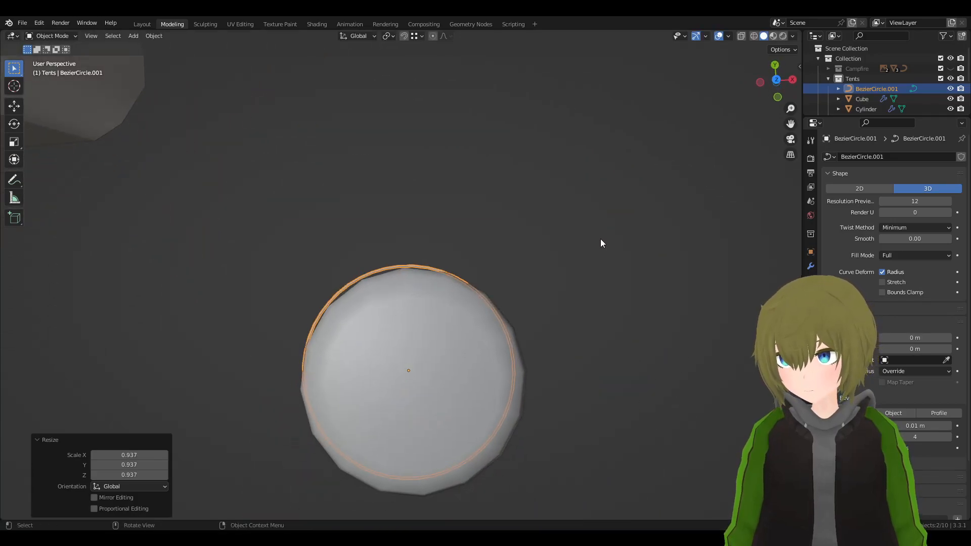
- Realign the ring with the peg's centre by small moves along Y and X
scroll(598, 258, down, 3)
key(g)
key(y)
click(600, 258)
key(g)
key(x)
click(603, 258)
middle_drag(603, 258, 618, 148)
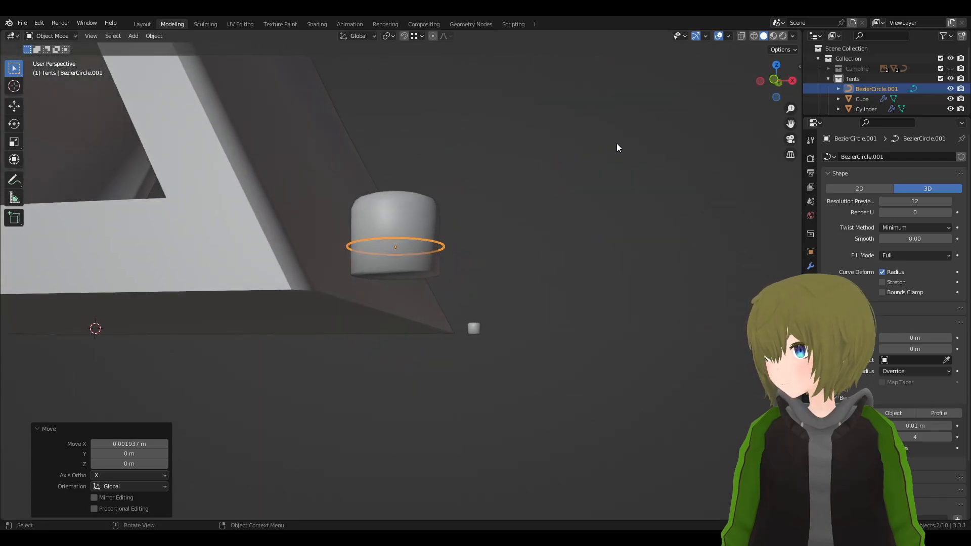
- Thicken the ring to a bevel depth of 0.1 m and adjust its height on the peg along Z
key(Return)
click(906, 425)
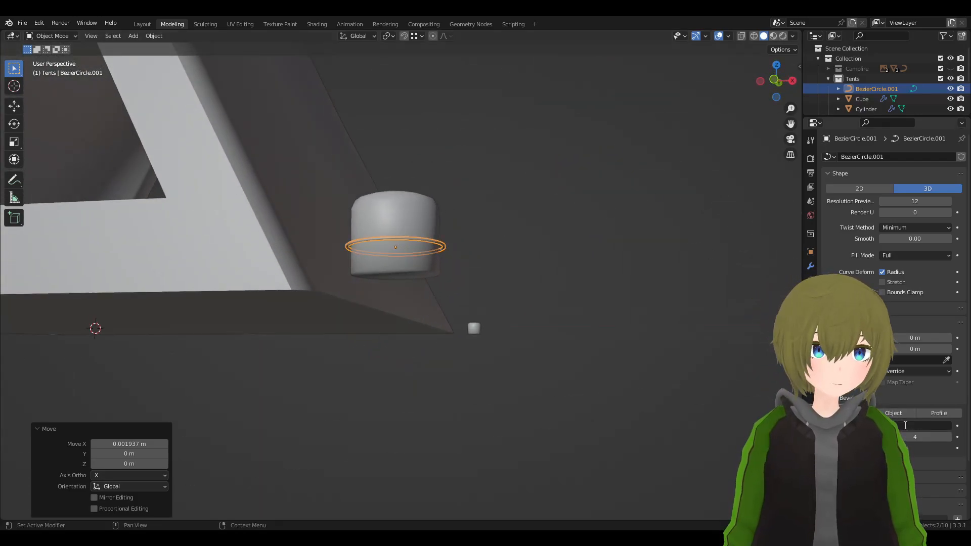
key(Return)
middle_drag(454, 187, 560, 256)
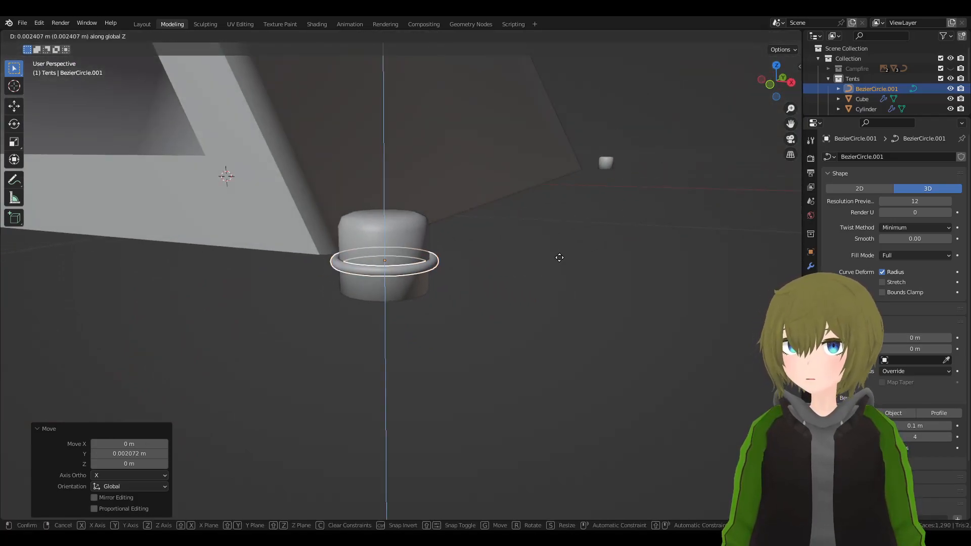
click(484, 239)
middle_drag(484, 239, 607, 249)
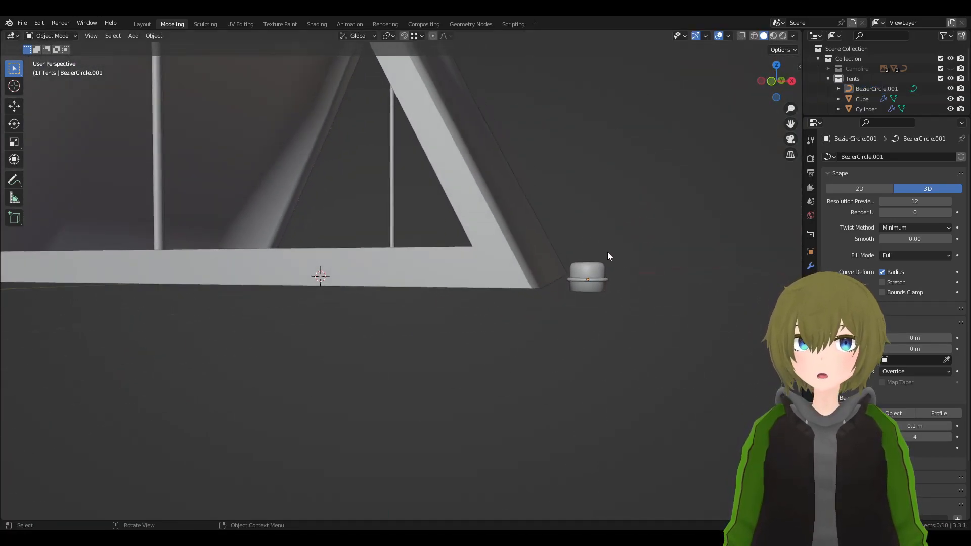
- Reduce the bevel resolution of the ring around the corner peg to 1
middle_drag(596, 282, 533, 287)
click(530, 286)
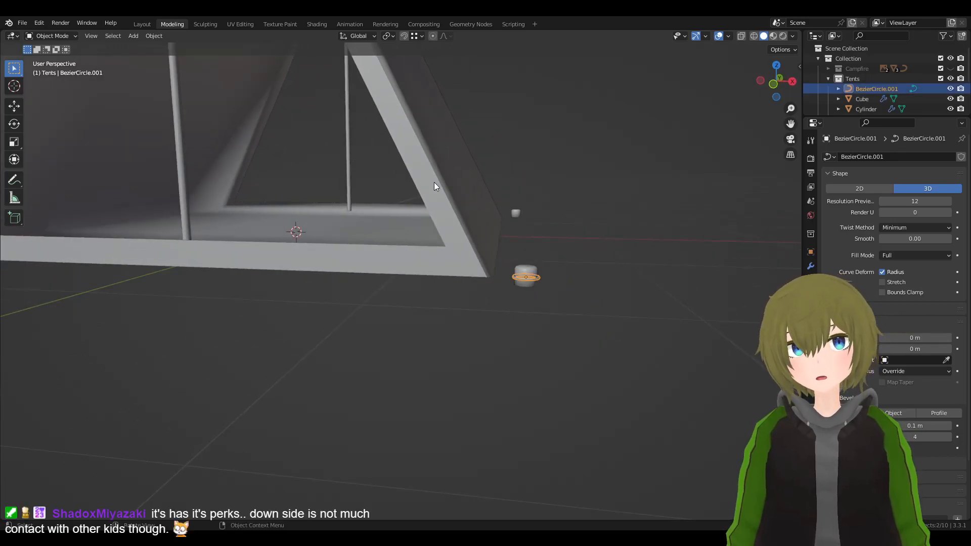
scroll(399, 171, up, 5)
shift+middle_drag(712, 211, 475, 222)
scroll(564, 240, up, 2)
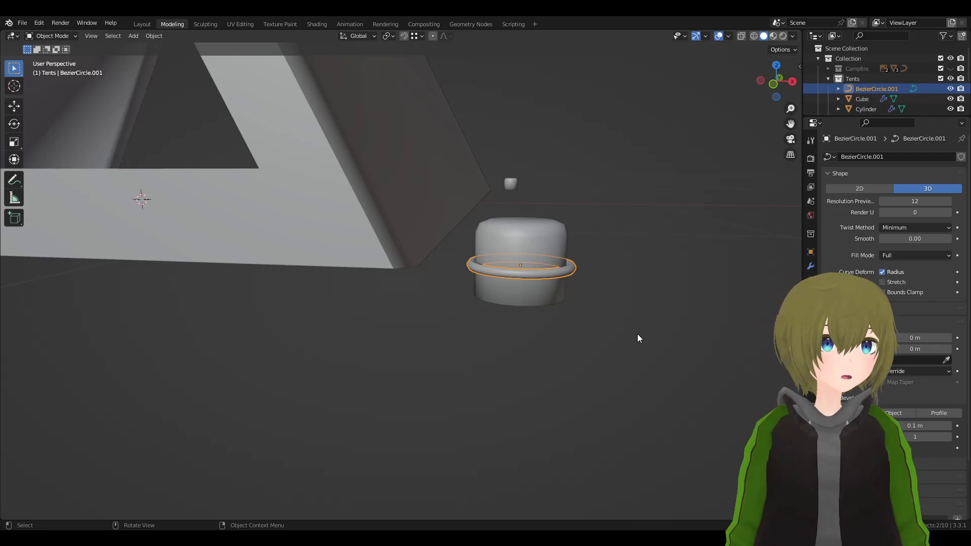
click(574, 289)
click(562, 284)
click(561, 272)
click(577, 284)
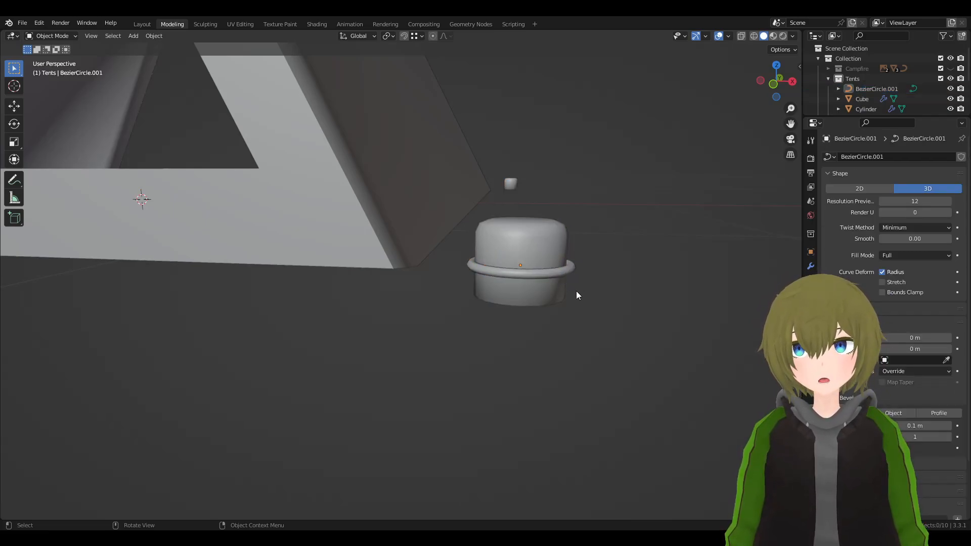
- Check the ring's modifier list and examine how closely the ring sits around the corner peg
middle_drag(609, 275, 600, 299)
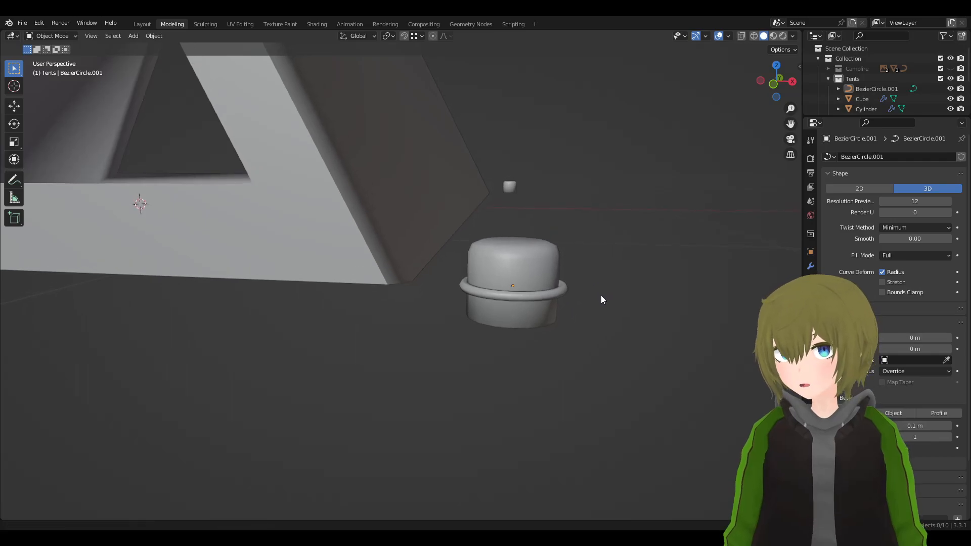
click(541, 298)
click(810, 266)
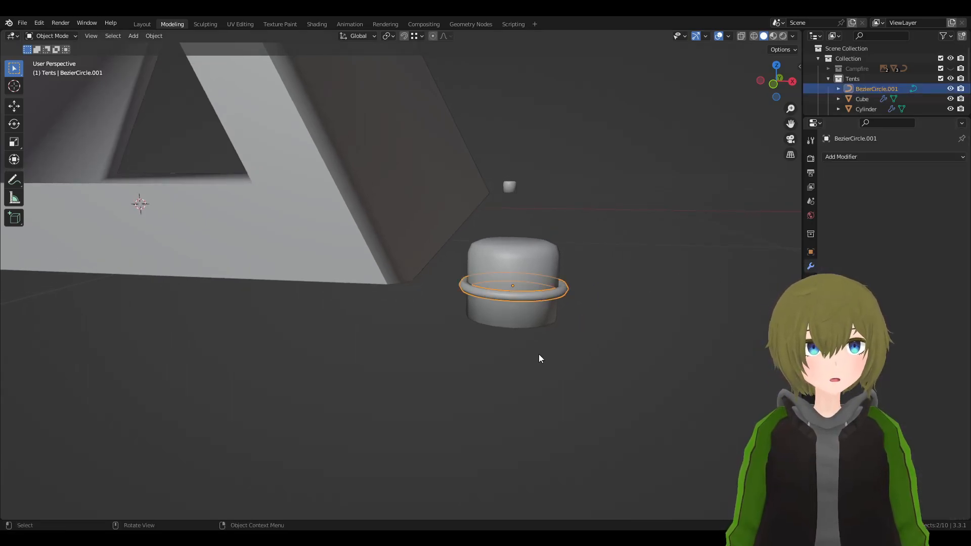
click(590, 309)
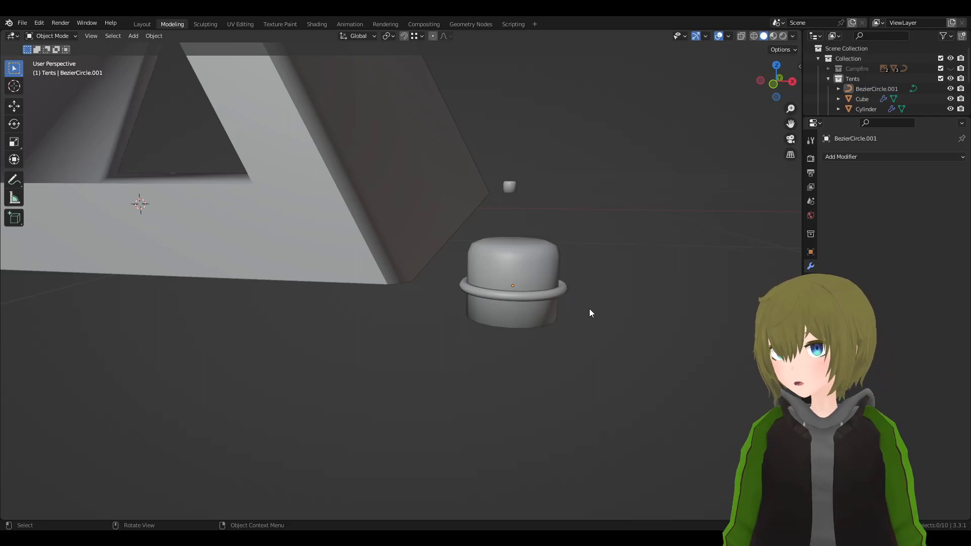
click(556, 297)
scroll(419, 233, down, 3)
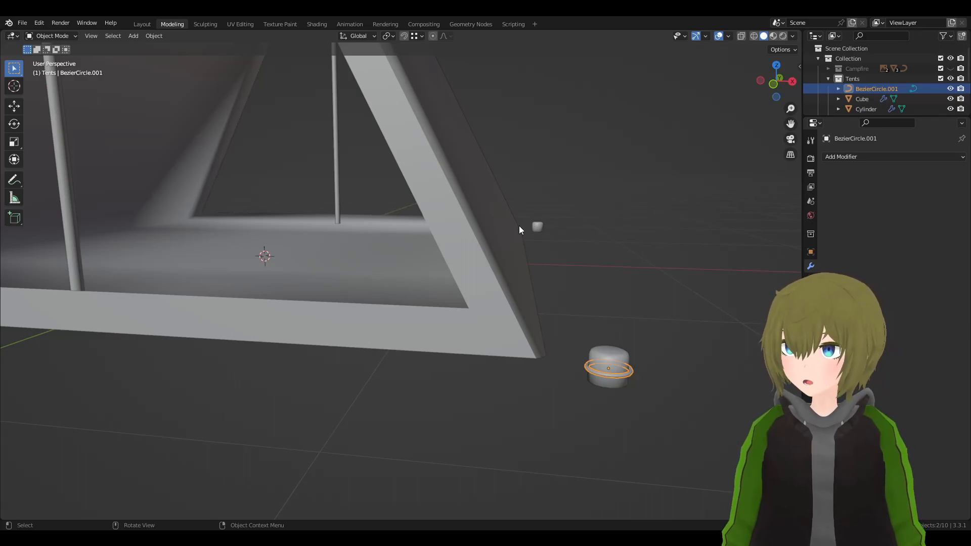
shift+middle_drag(622, 375, 532, 304)
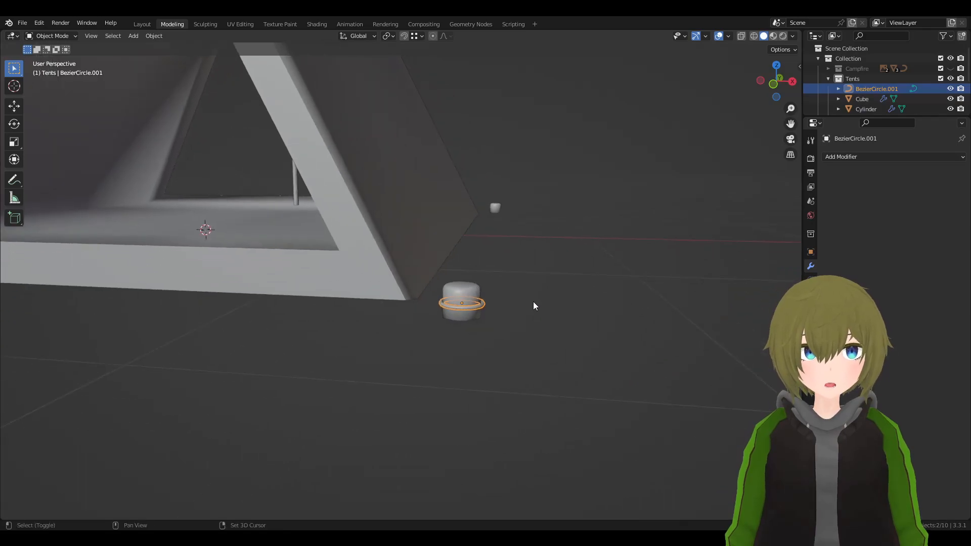
scroll(544, 320, up, 2)
click(630, 377)
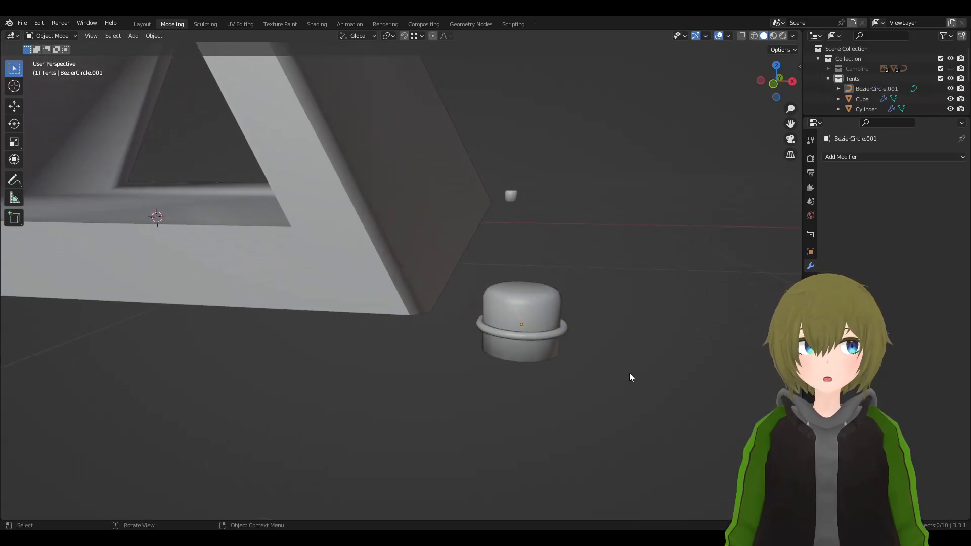
- Examine the ring and peg from the front and side of the tent to judge their position beside the corner
click(550, 331)
mouse_move(589, 334)
middle_down()
mouse_move(508, 328)
mouse_move(578, 321)
middle_up()
scroll(511, 326, down, 3)
click(501, 324)
click(509, 317)
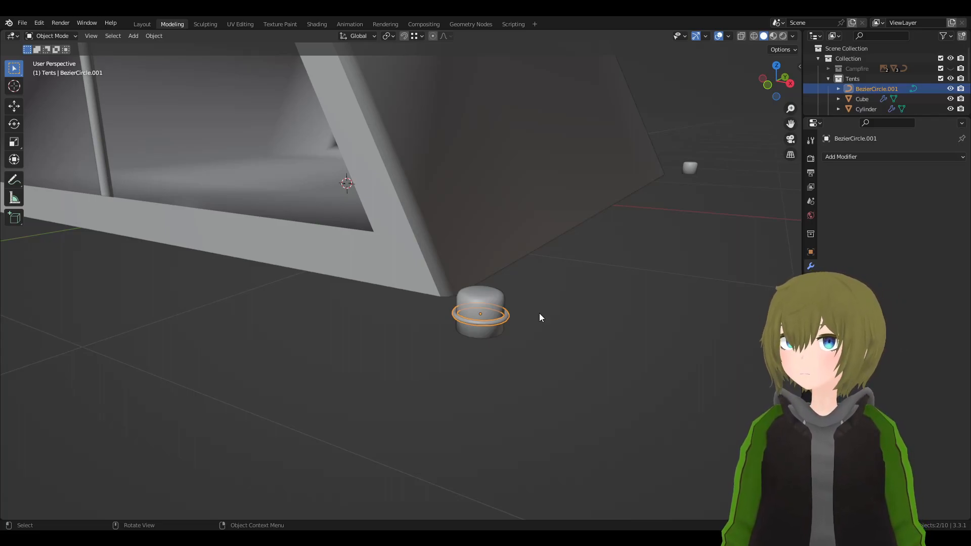
middle_drag(517, 312, 583, 286)
key(ctrl+p)
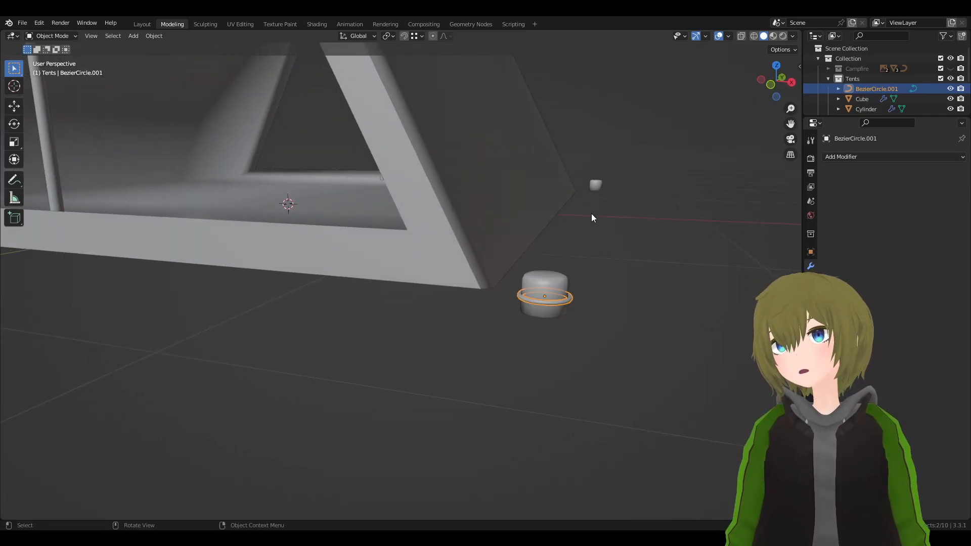
click(582, 325)
click(571, 299)
middle_drag(571, 299, 491, 294)
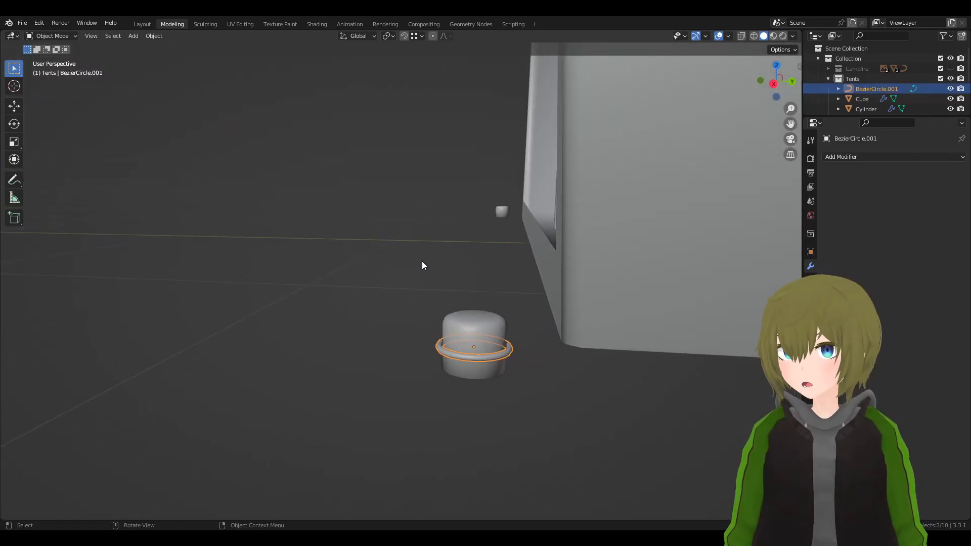
middle_drag(554, 327, 650, 332)
click(569, 299)
click(585, 303)
click(568, 299)
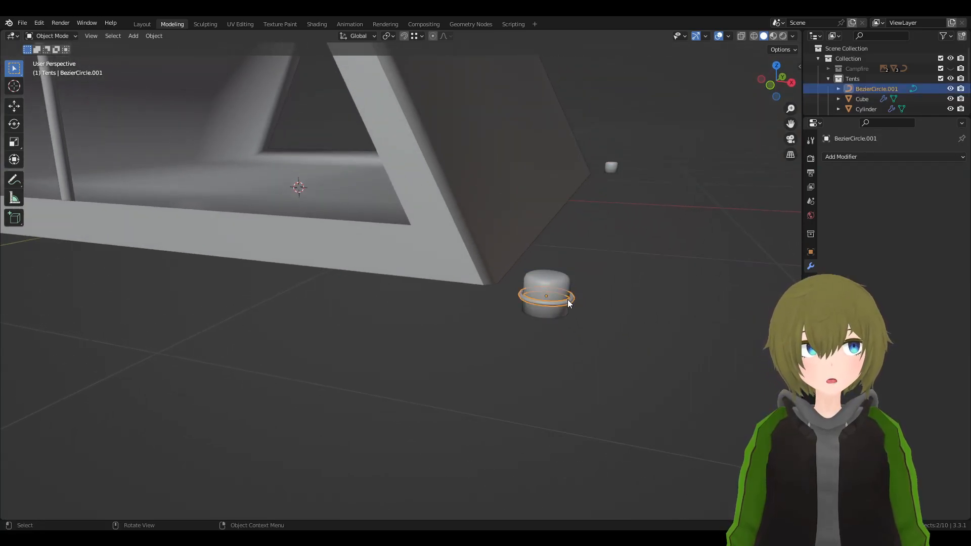
middle_drag(568, 300, 568, 303)
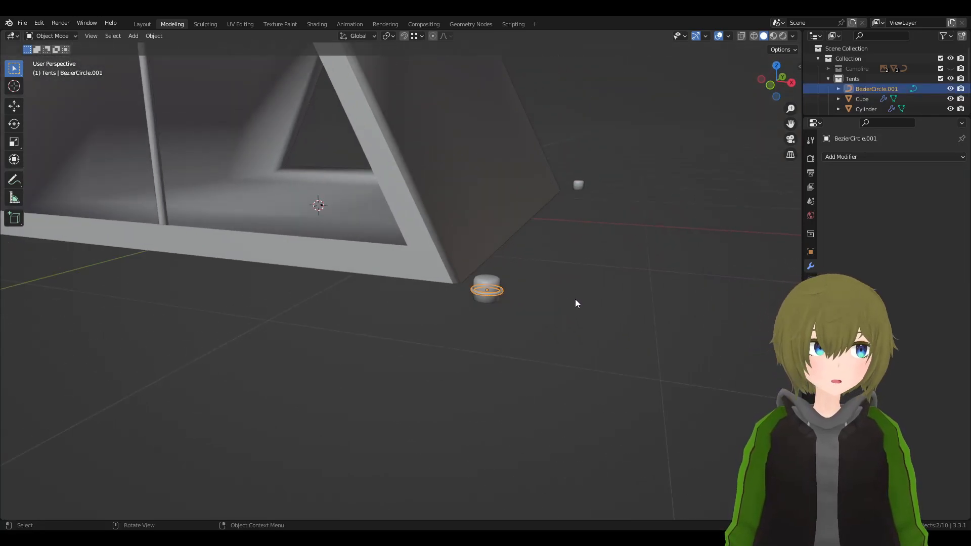
shift+middle_drag(498, 245, 528, 302)
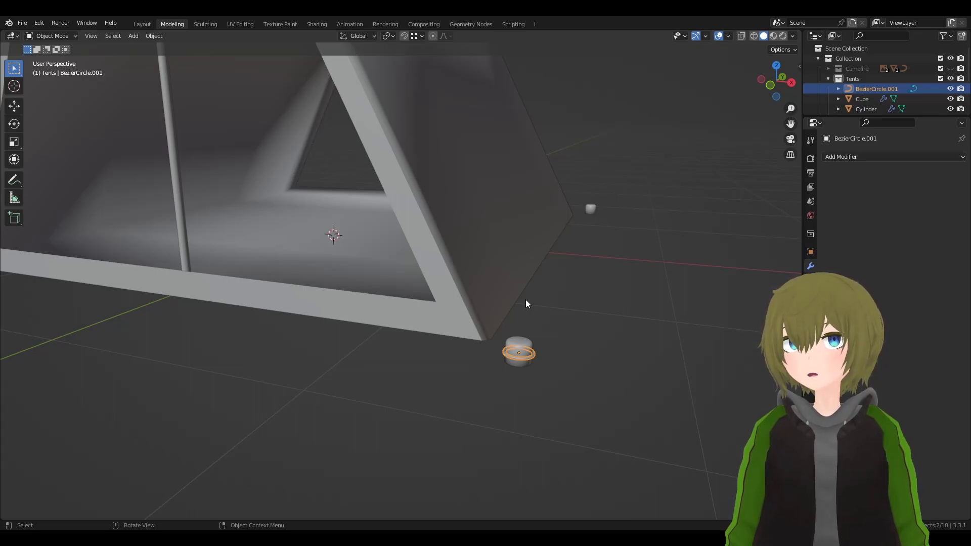
- Check the ring's material slots and return to its curve shape and bevel settings
click(810, 323)
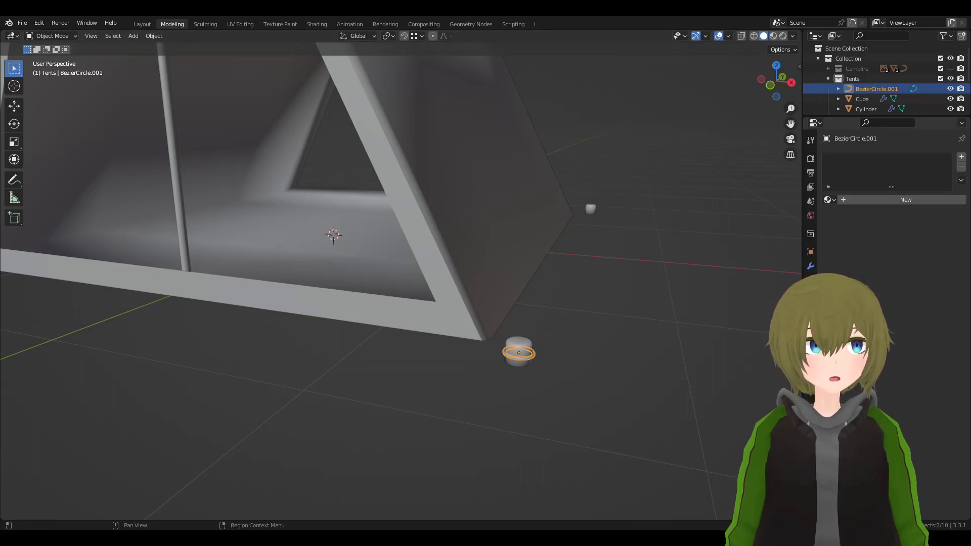
click(810, 308)
middle_drag(526, 275, 552, 267)
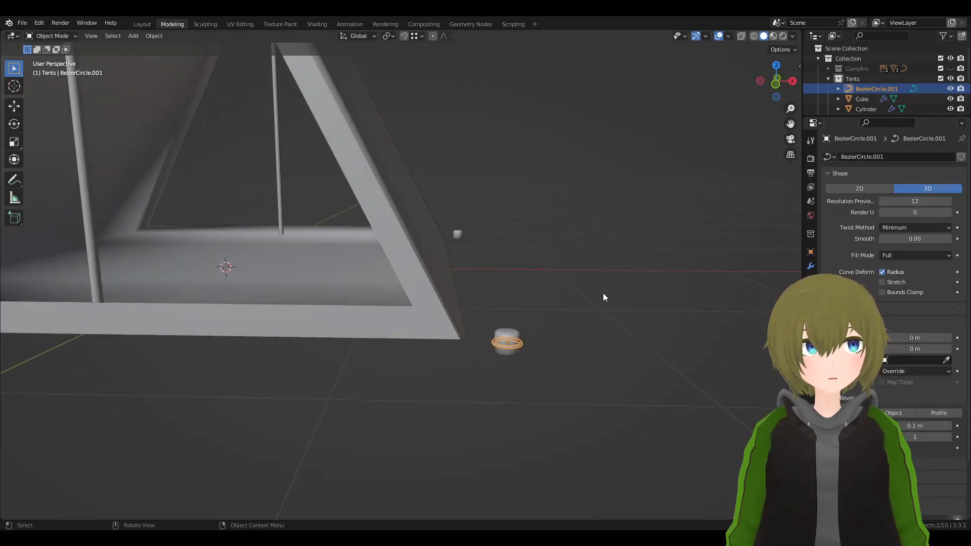
- Convert the ring curve around the tent peg to a mesh and check its faces in Edit Mode
click(153, 36)
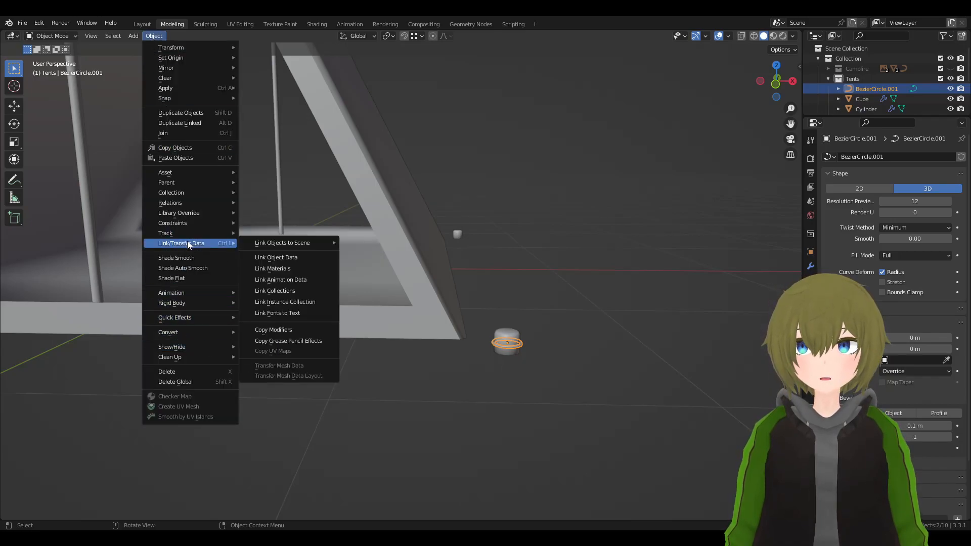
mouse_move(239, 332)
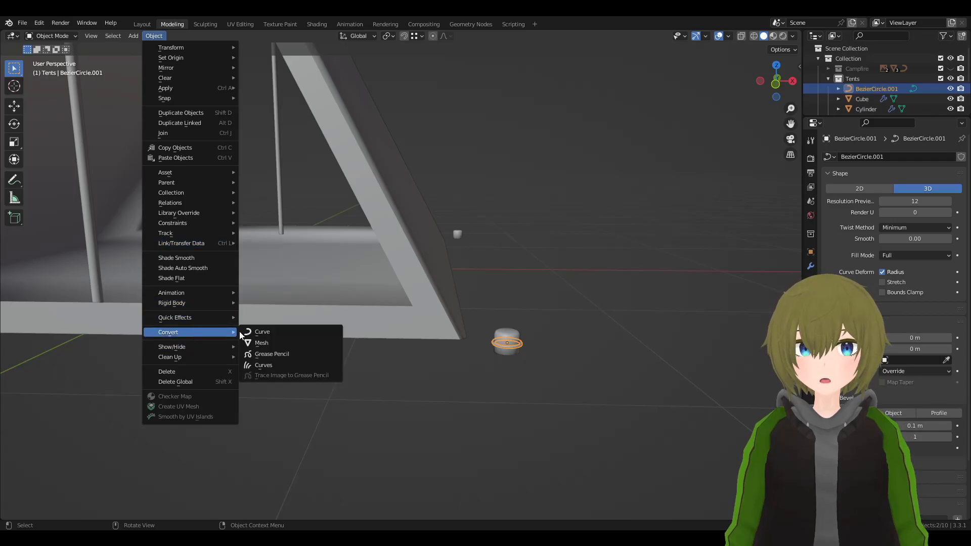
click(274, 340)
scroll(494, 357, up, 4)
key(Tab)
middle_drag(703, 417, 462, 233)
scroll(436, 227, up, 6)
click(425, 310)
middle_drag(443, 313, 449, 326)
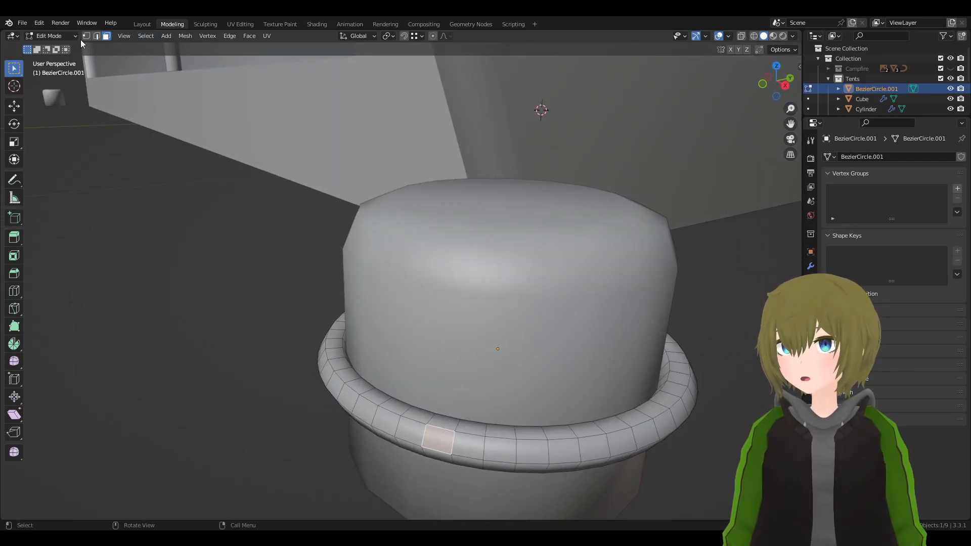
key(Tab)
scroll(387, 395, down, 8)
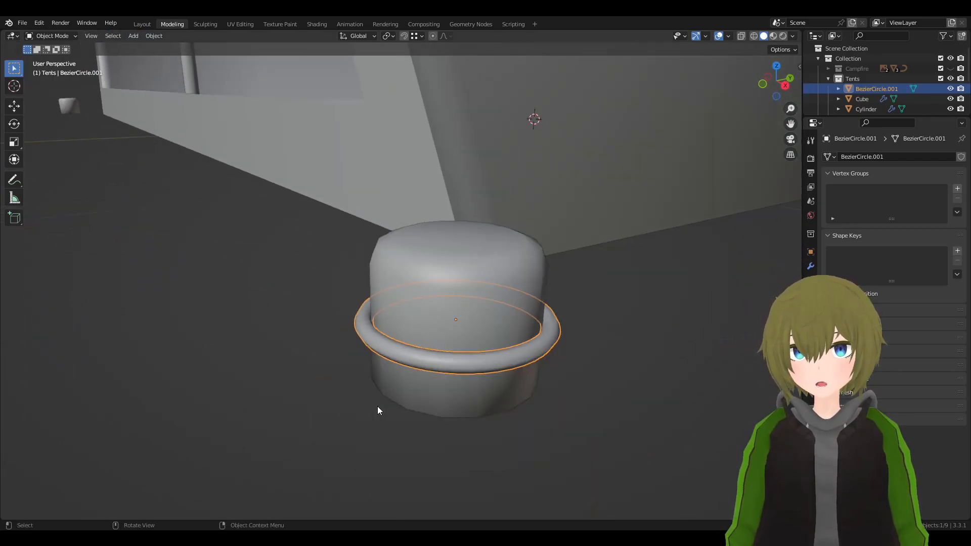
- Set the peg ring's origin to the 3D cursor
middle_drag(433, 312, 414, 184)
key(q)
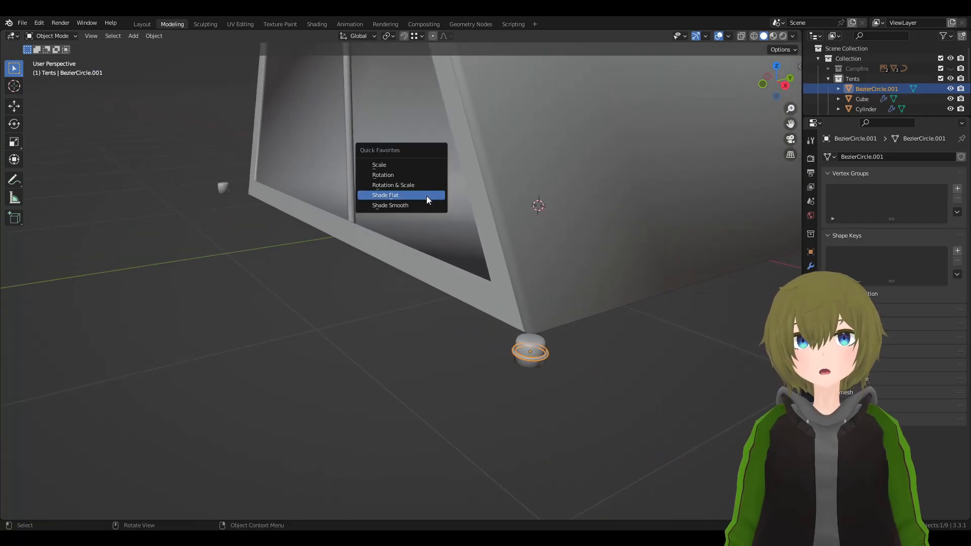
right_click(588, 291)
key(F3)
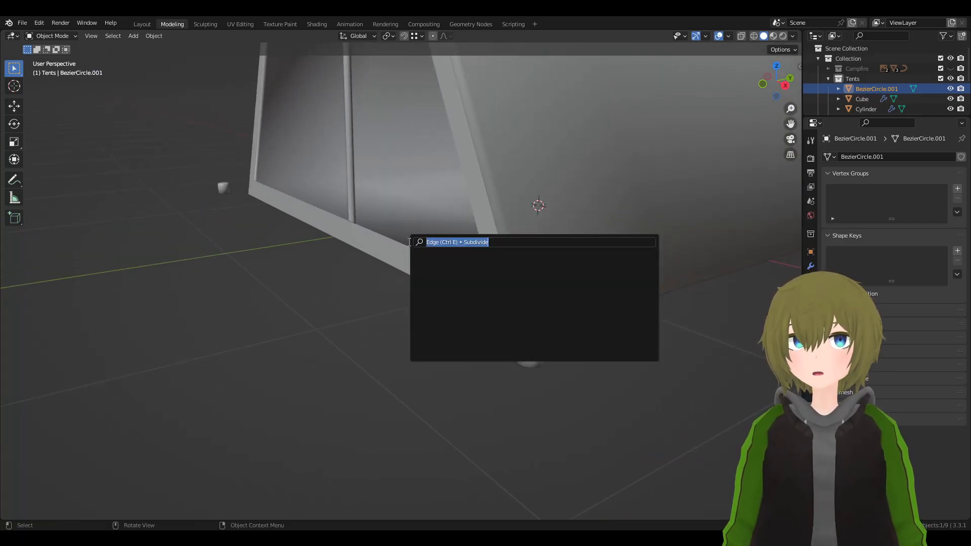
text(curso)
key(BackSpace)
key(BackSpace)
key(BackSpace)
key(BackSpace)
key(BackSpace)
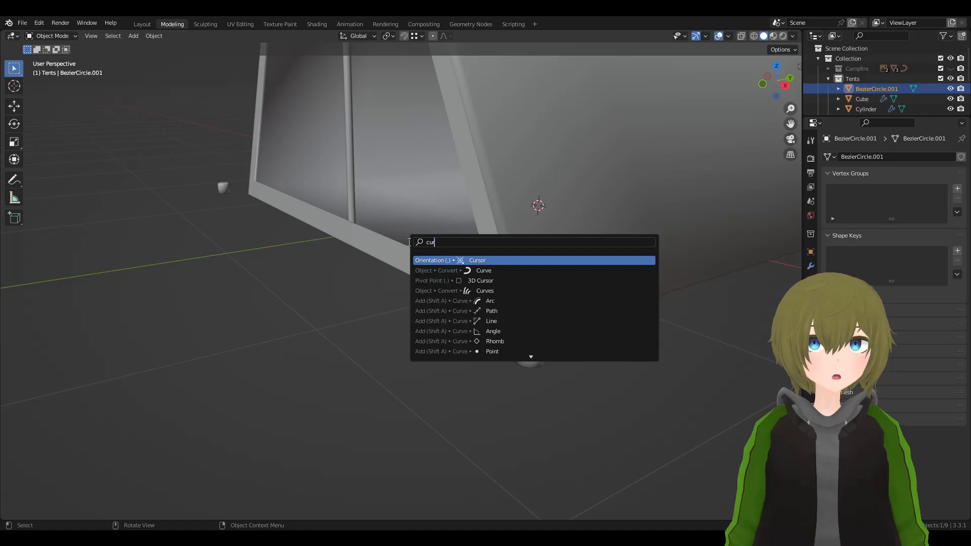
text(origin)
key(Return)
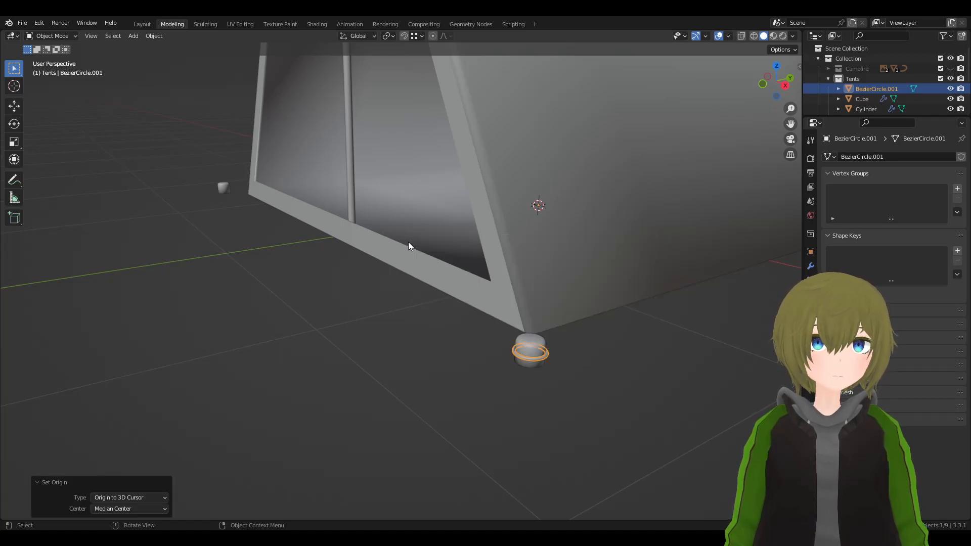
- Add a Mirror modifier to the peg ring on the X and Y axes
middle_drag(408, 242, 460, 324)
click(588, 354)
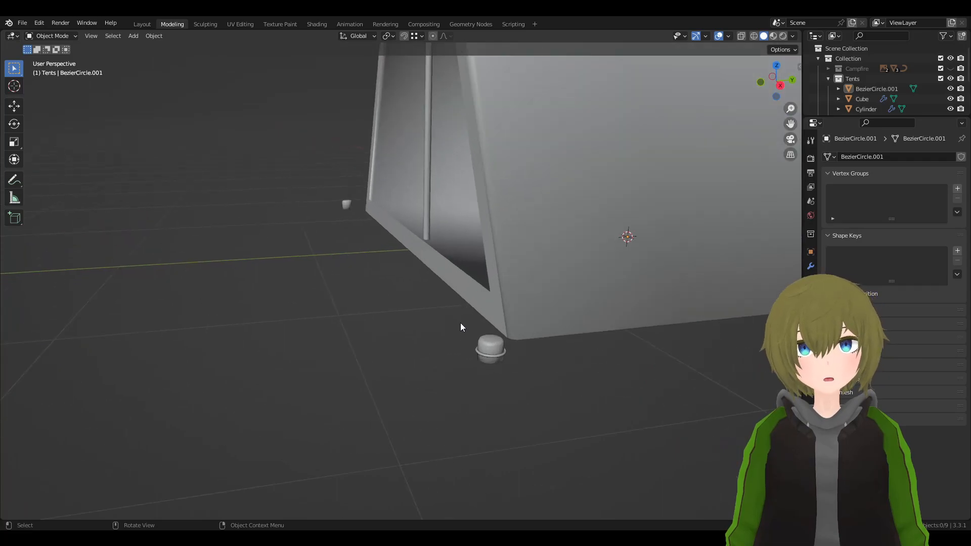
click(494, 351)
click(811, 266)
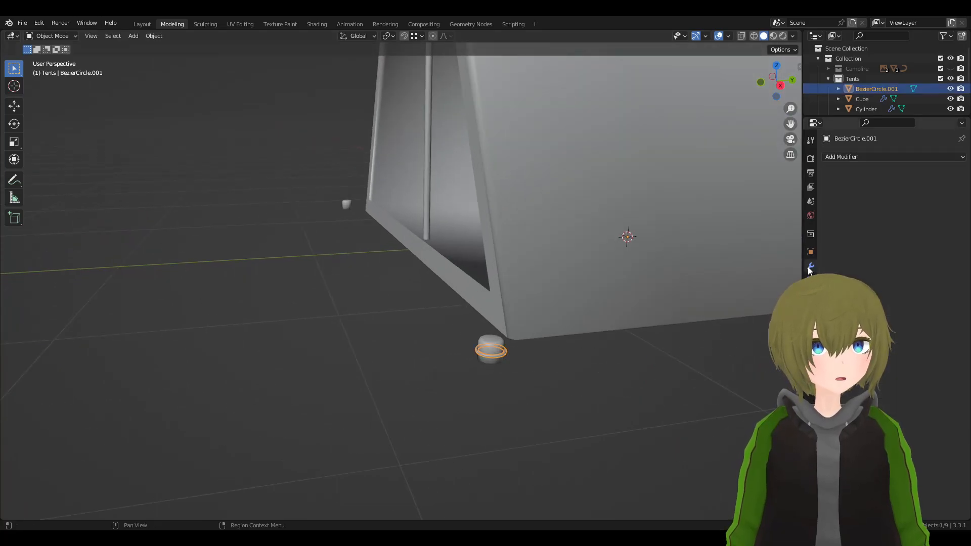
click(842, 155)
click(765, 274)
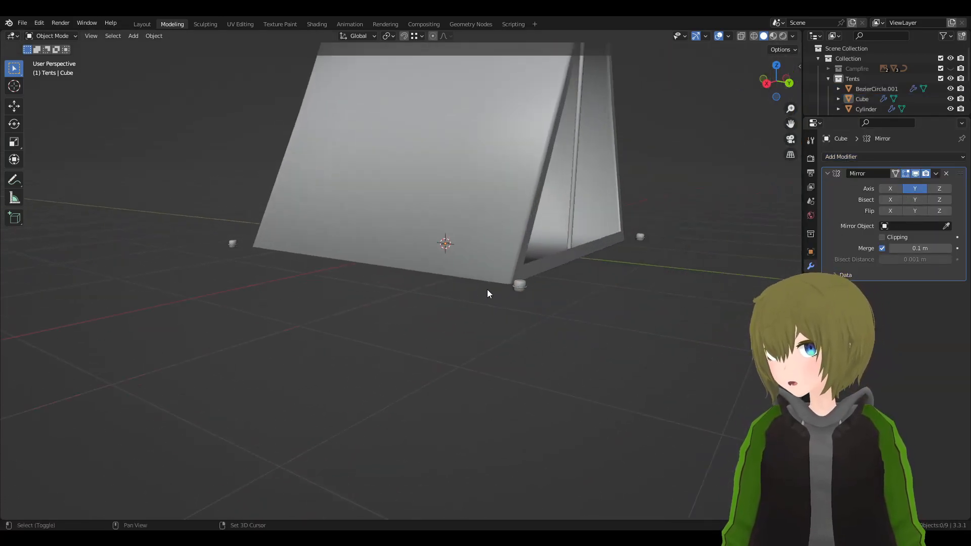
- Examine the pegs and their mirrored rings around the tent's corners
scroll(487, 289, up, 4)
shift+middle_drag(714, 323, 444, 310)
scroll(531, 317, down, 6)
middle_drag(578, 284, 530, 241)
scroll(556, 268, up, 3)
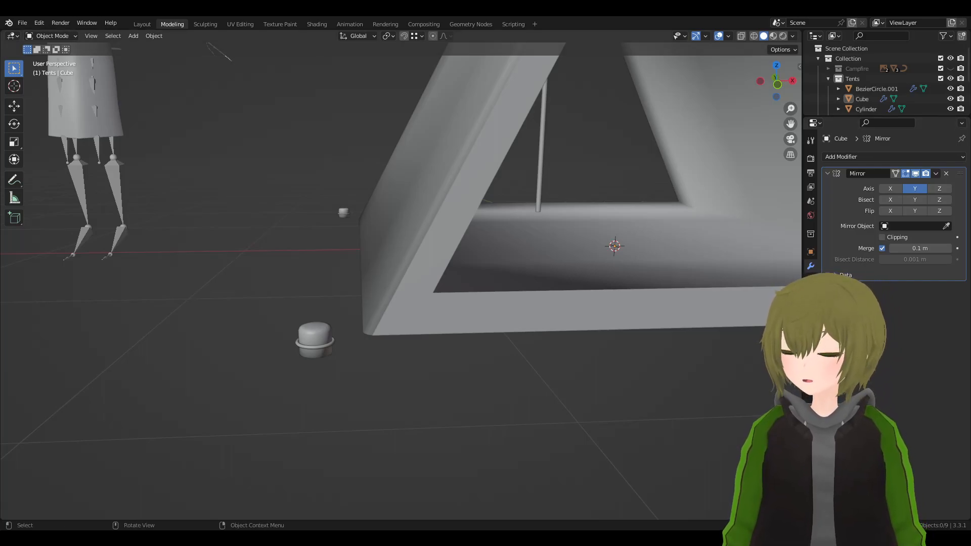
middle_drag(458, 255, 533, 262)
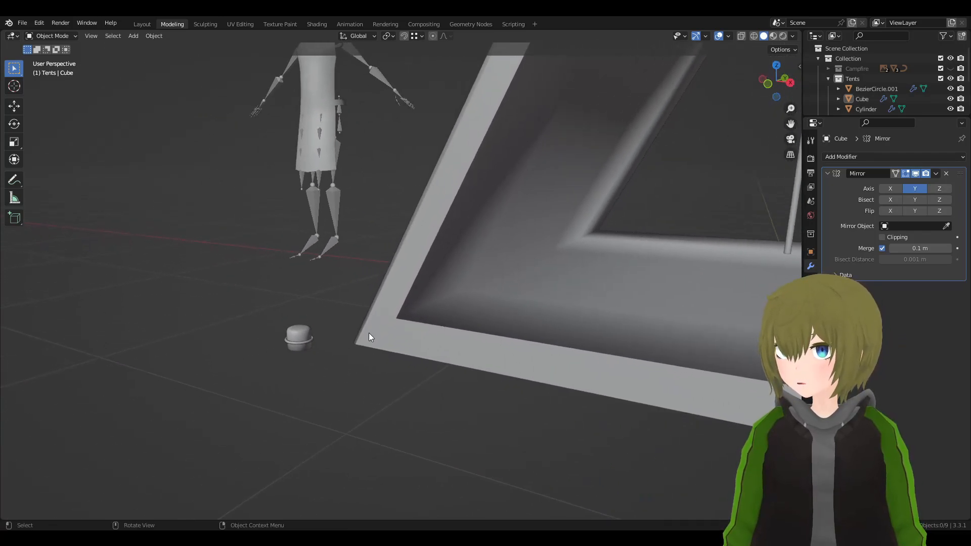
click(313, 338)
scroll(368, 388, down, 6)
middle_drag(368, 387, 552, 320)
scroll(404, 276, up, 4)
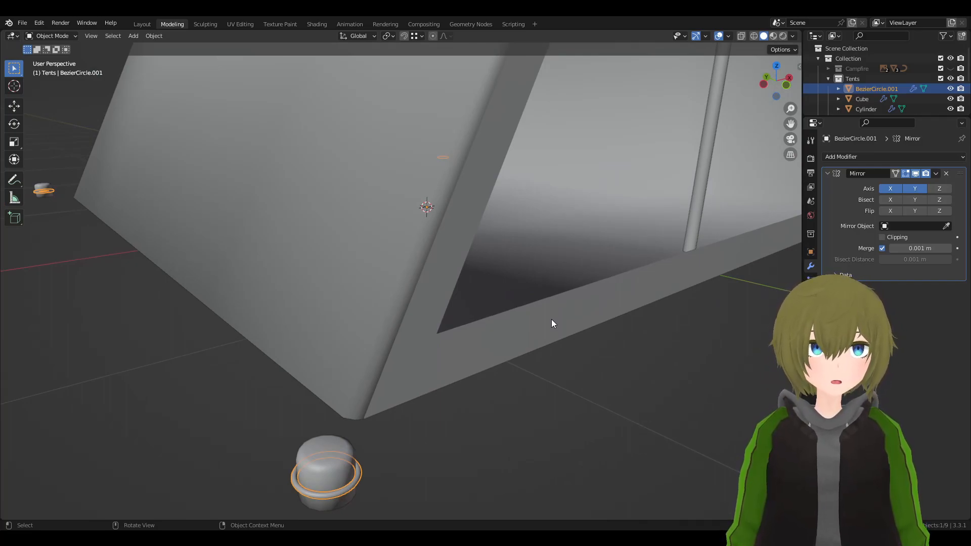
middle_drag(552, 320, 445, 314)
shift+middle_drag(211, 265, 434, 263)
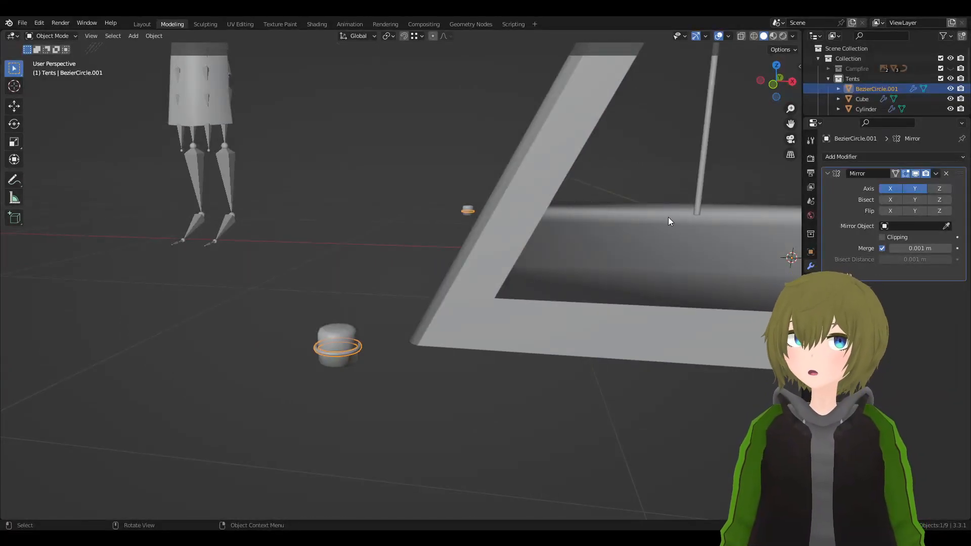
- Examine how the pegs attach to the tent in the yellow reference image and compare with the modelled peg
scroll(415, 384, down, 4)
click(537, 416)
shift+middle_drag(599, 303, 353, 324)
scroll(353, 202, down, 4)
shift+middle_drag(483, 215, 443, 315)
scroll(523, 304, up, 4)
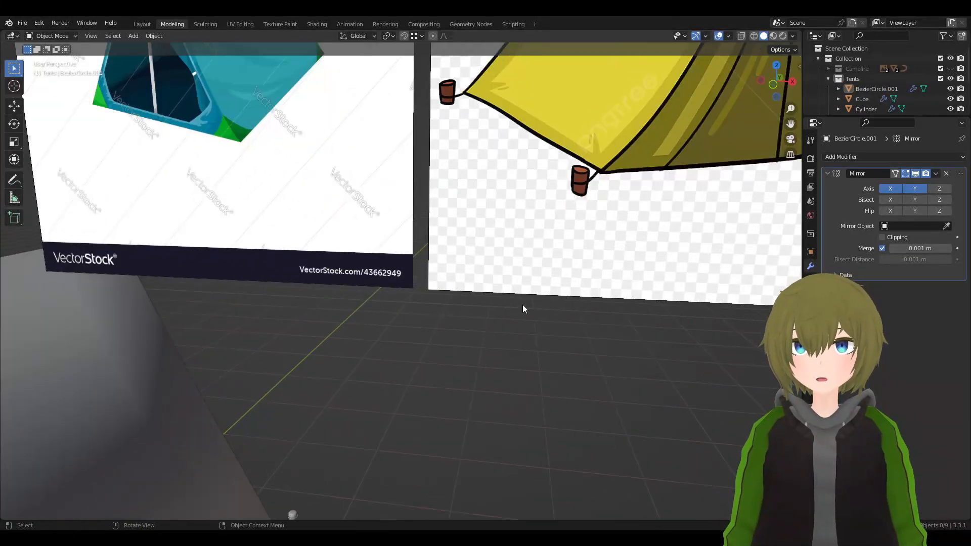
shift+middle_drag(309, 344, 534, 257)
scroll(534, 258, down, 1)
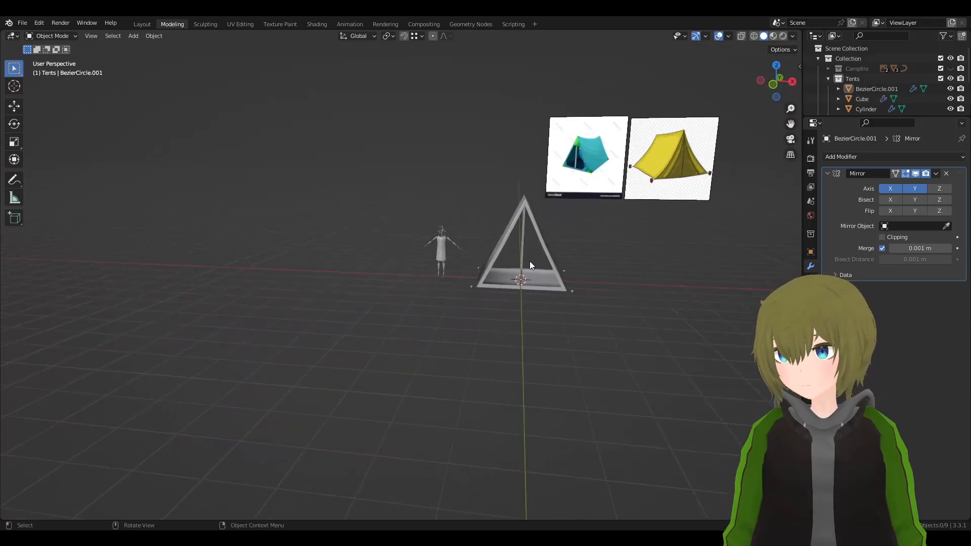
scroll(541, 283, up, 4)
shift+middle_drag(545, 296, 418, 278)
scroll(460, 282, up, 5)
shift+middle_drag(582, 281, 485, 294)
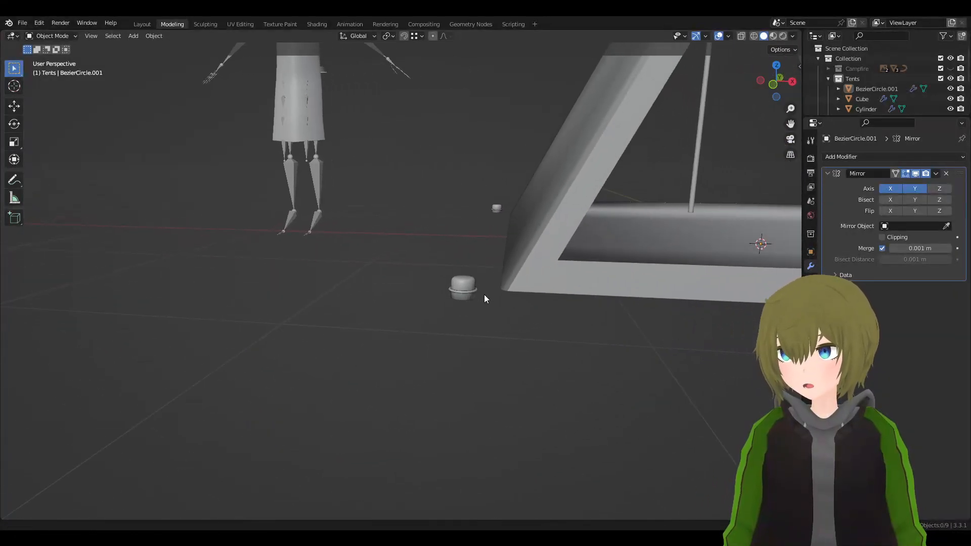
scroll(535, 287, up, 1)
shift+middle_drag(522, 246, 472, 256)
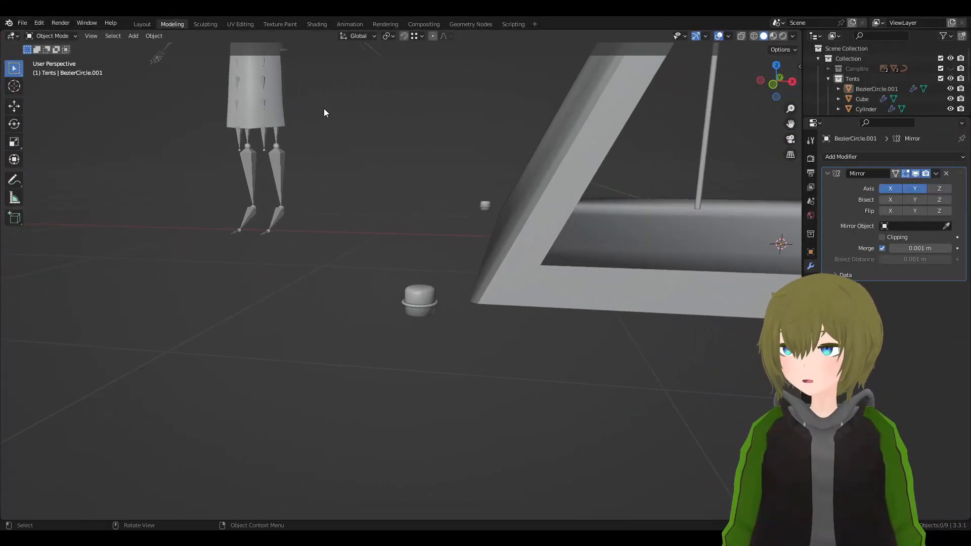
- Add a Bezier curve to the scene for the rope between the peg and the tent
click(154, 37)
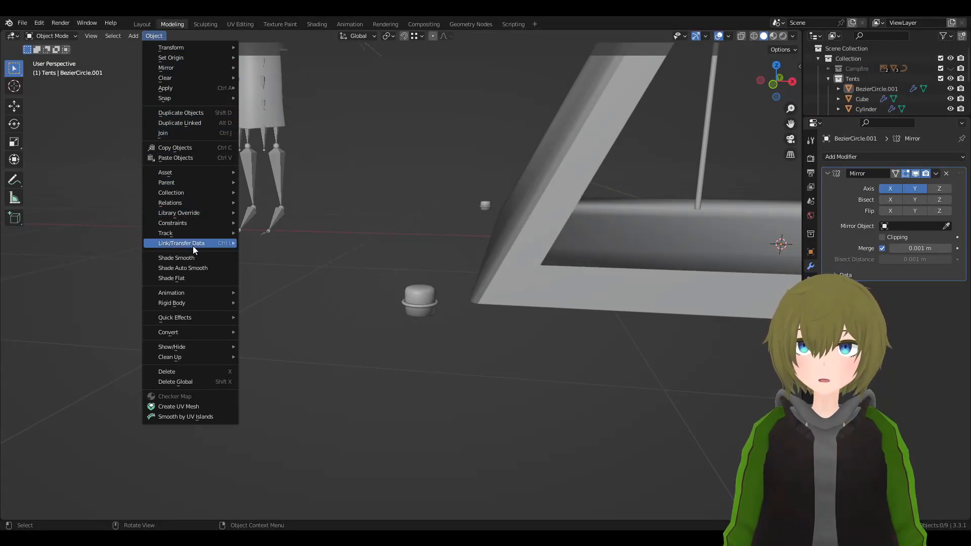
mouse_move(167, 47)
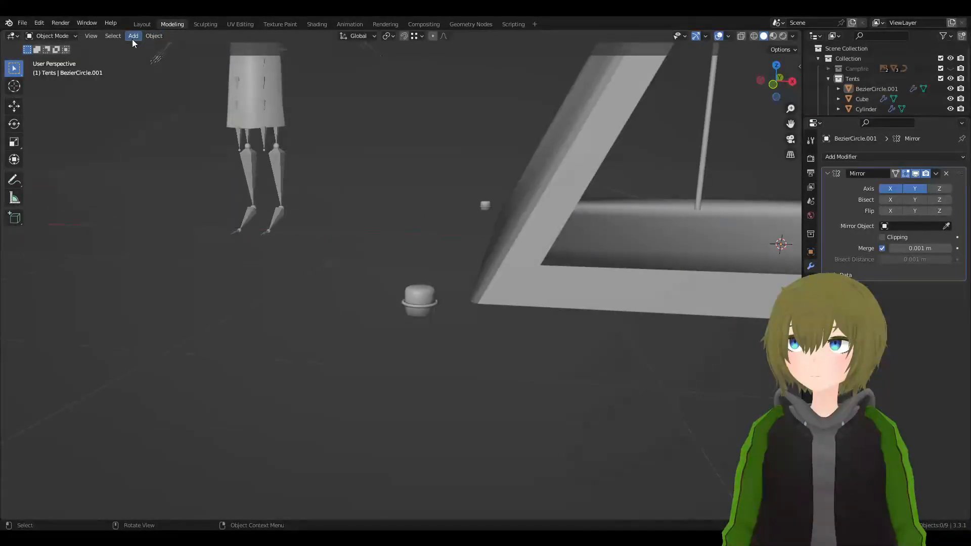
click(132, 38)
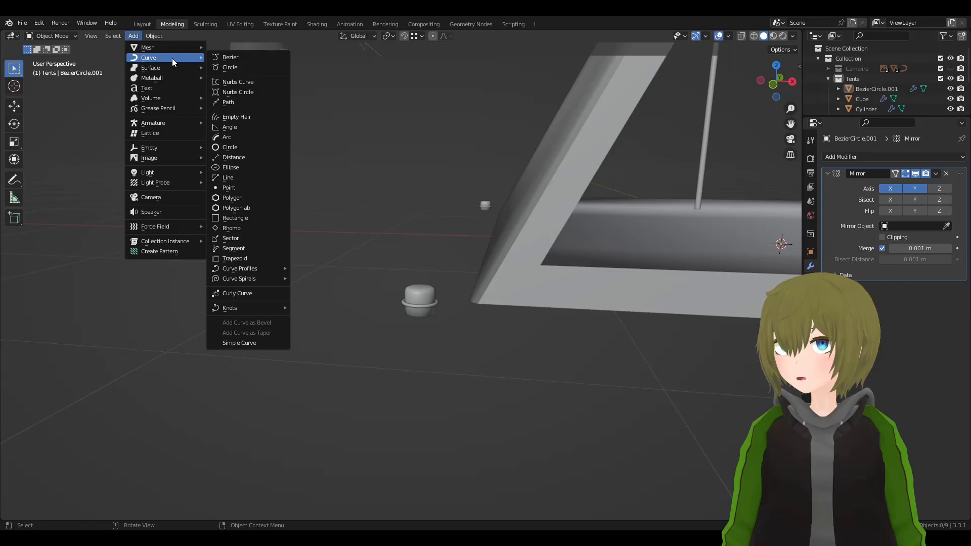
click(247, 59)
middle_drag(247, 59, 598, 232)
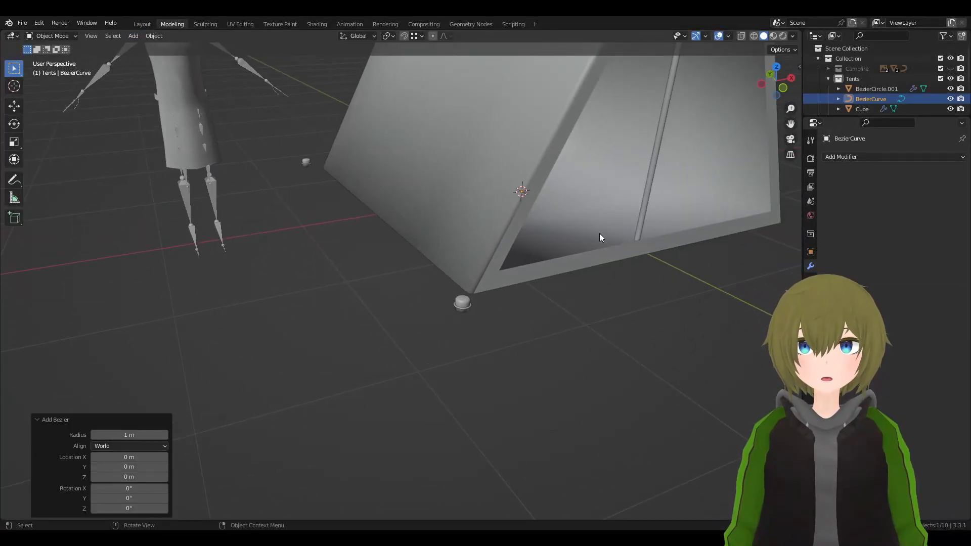
key(Tab)
key(g)
key(x)
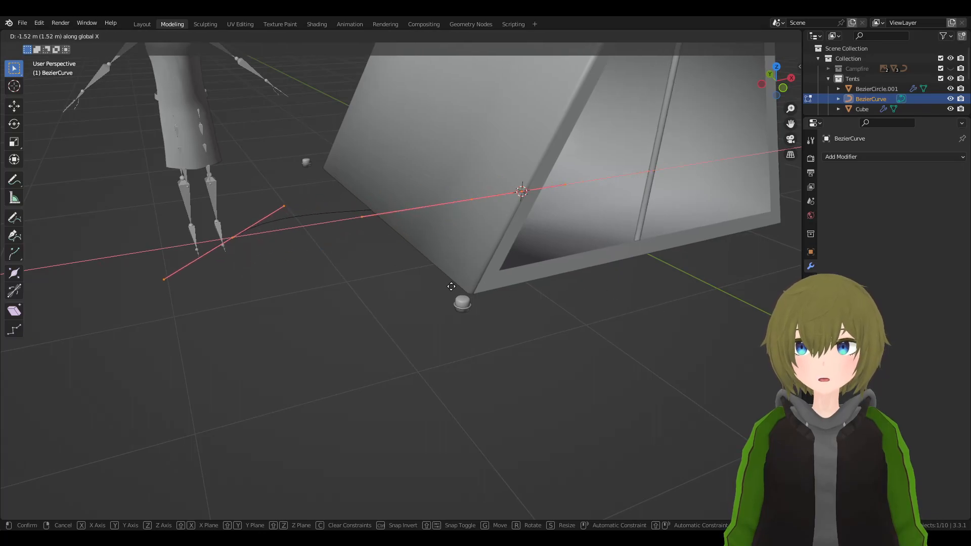
right_click(499, 278)
key(Tab)
key(g)
key(y)
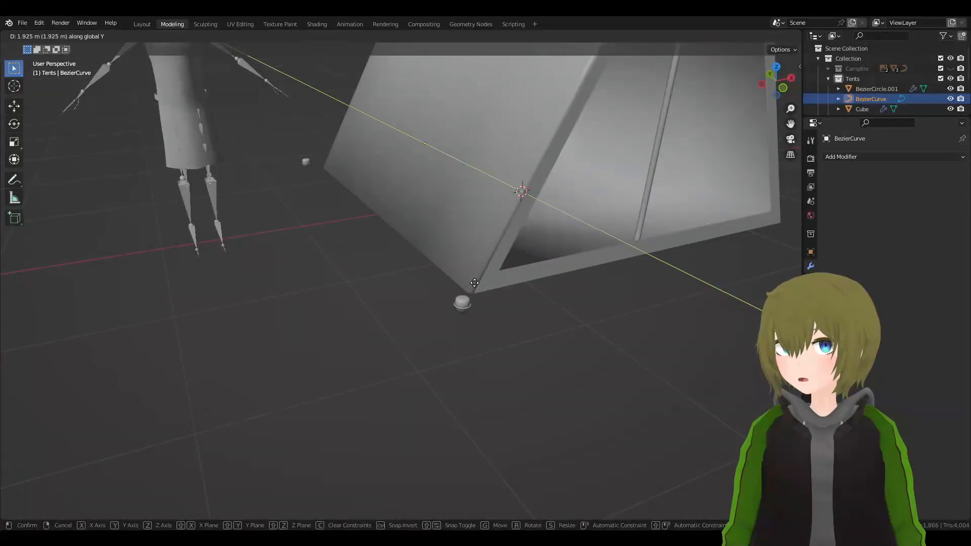
right_click(526, 256)
- Move the Bezier curve about -1.44 m along X and -1.61 m along Y to the front corner peg
key(g)
key(x)
click(490, 263)
key(g)
key(y)
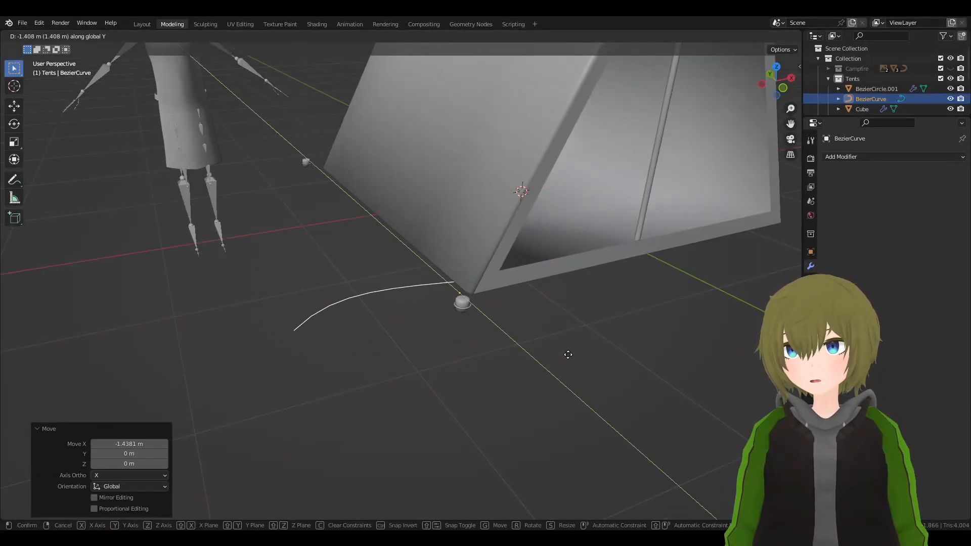
click(587, 360)
- Move the Bezier curve about 0.1 m along Y toward the tent corner and enter Edit Mode
middle_drag(587, 360, 527, 343)
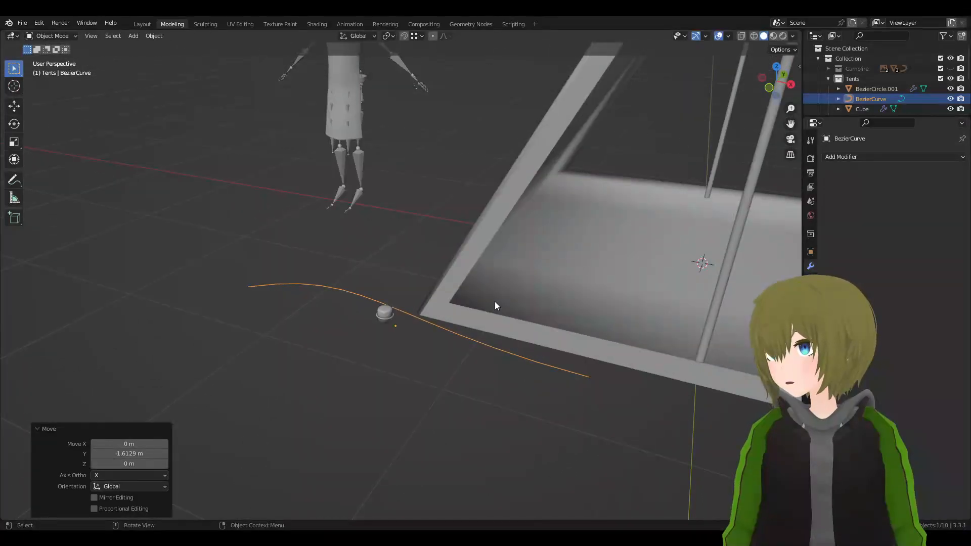
scroll(494, 302, up, 3)
middle_drag(494, 303, 393, 237)
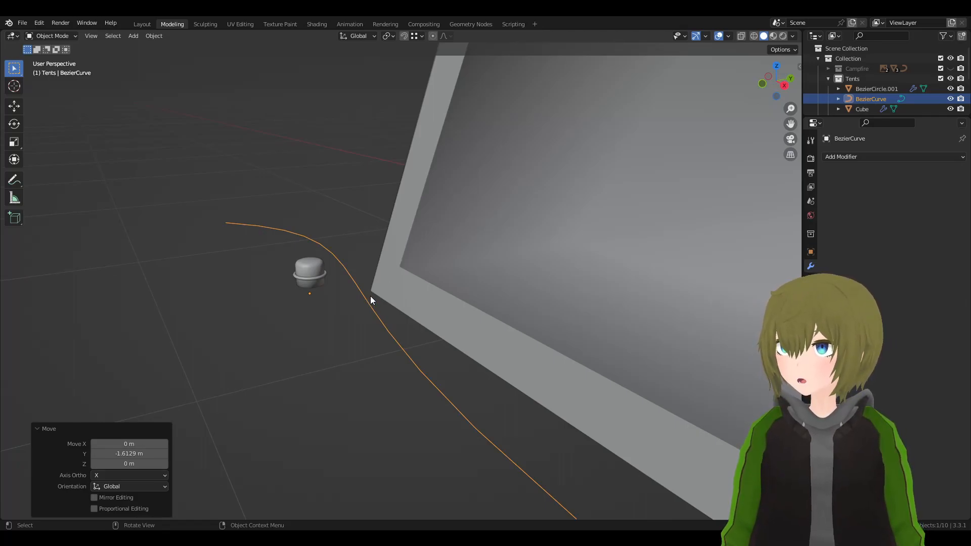
middle_drag(344, 230, 333, 263)
key(g)
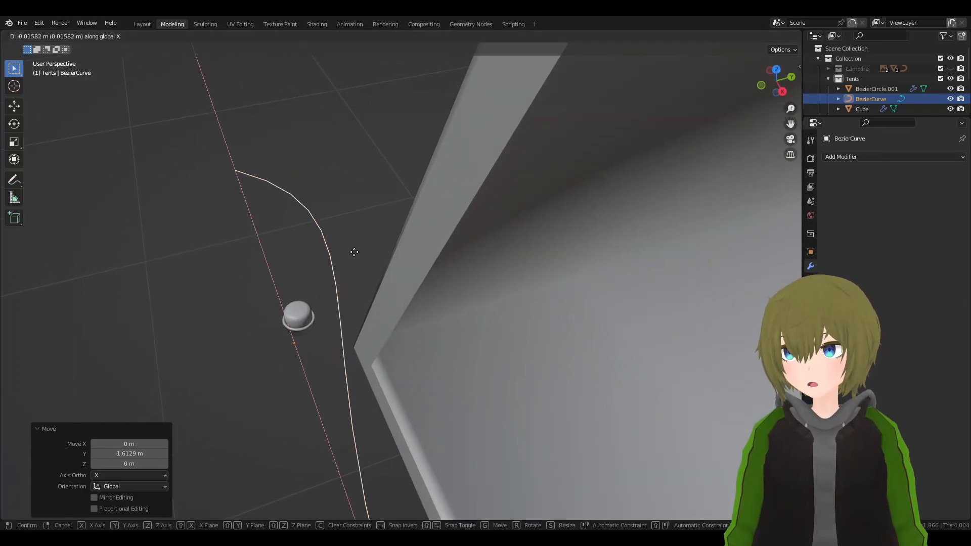
key(y)
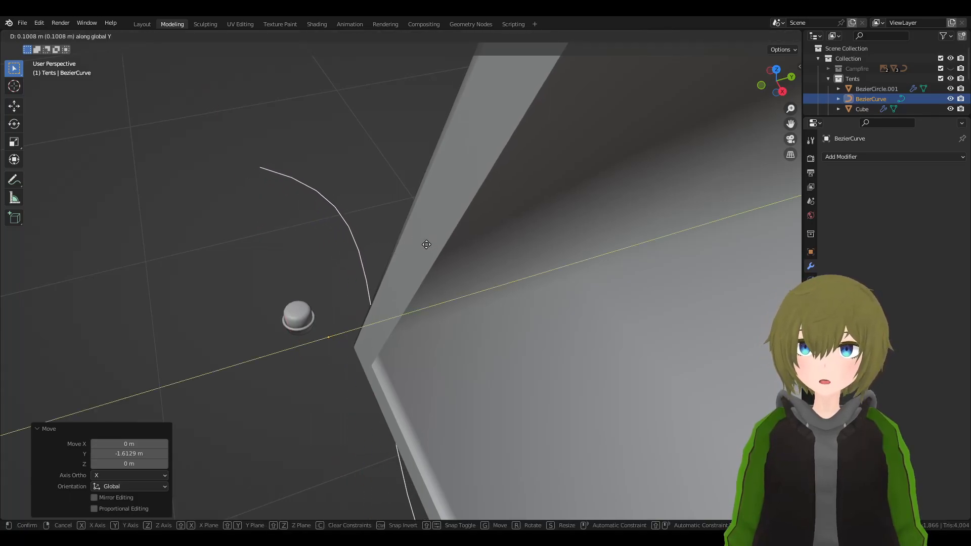
click(425, 243)
middle_drag(397, 284, 447, 261)
key(Tab)
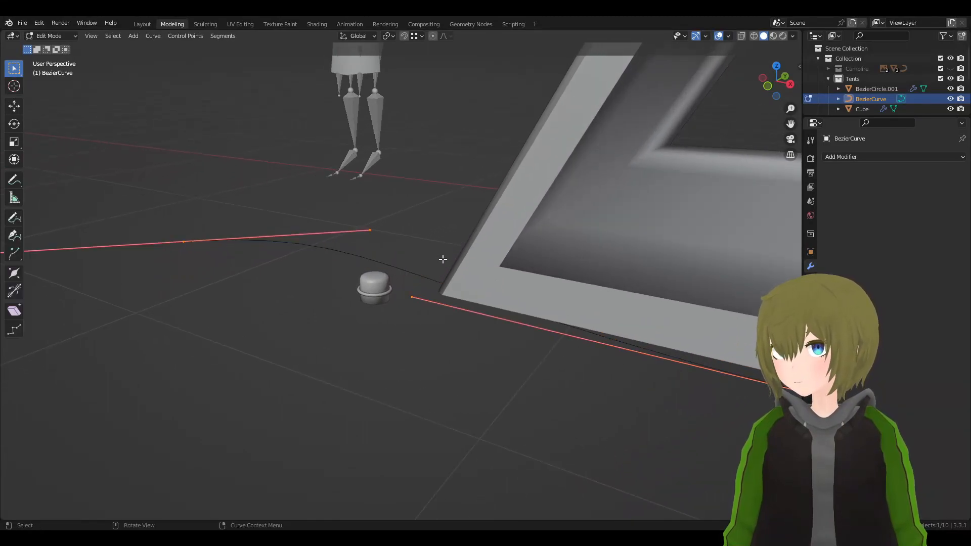
key(r)
key(x)
right_click(541, 212)
middle_drag(542, 213, 528, 269)
key(r)
key(z)
click(402, 218)
middle_drag(503, 305, 658, 300)
key(r)
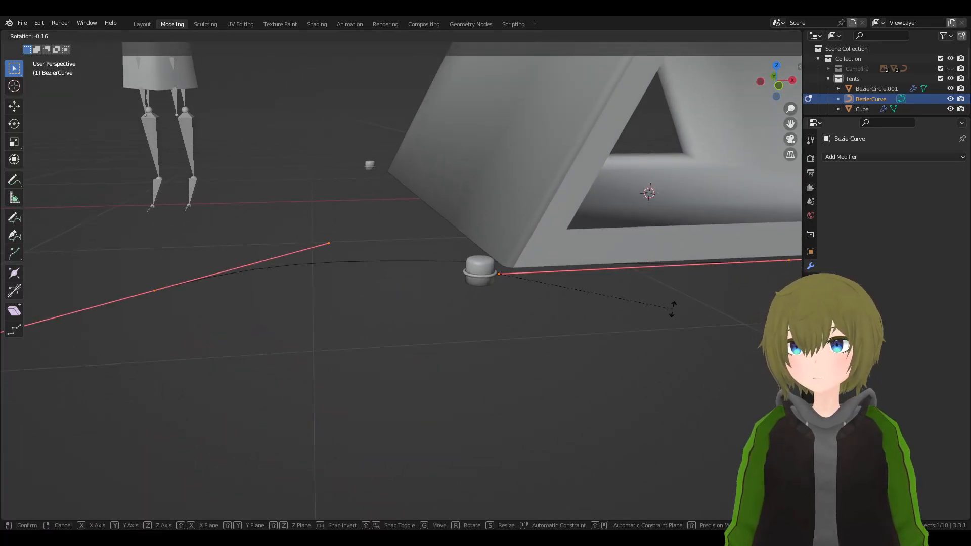
click(580, 145)
- Rotate the Bezier curve's control points -90° about the X axis
middle_drag(581, 146, 635, 177)
key(r)
key(x)
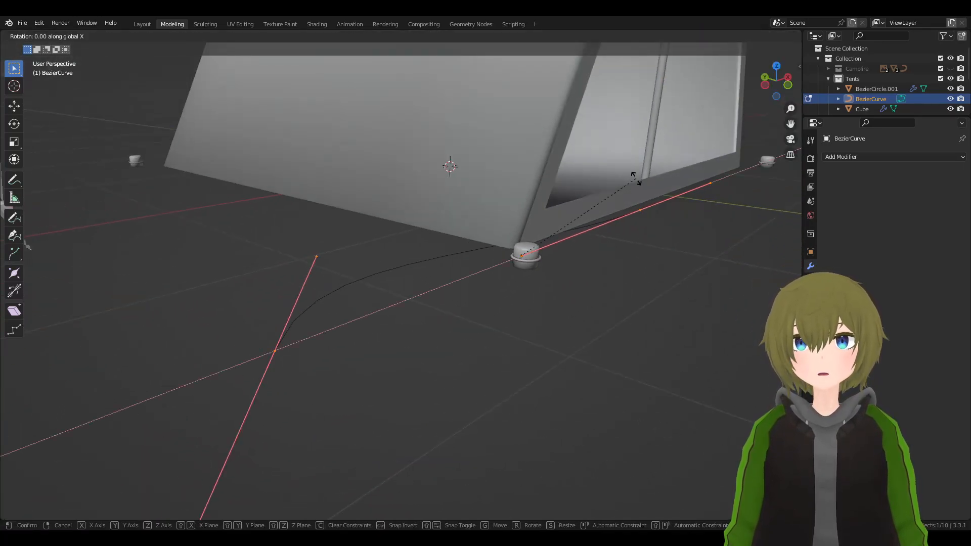
text(-9)
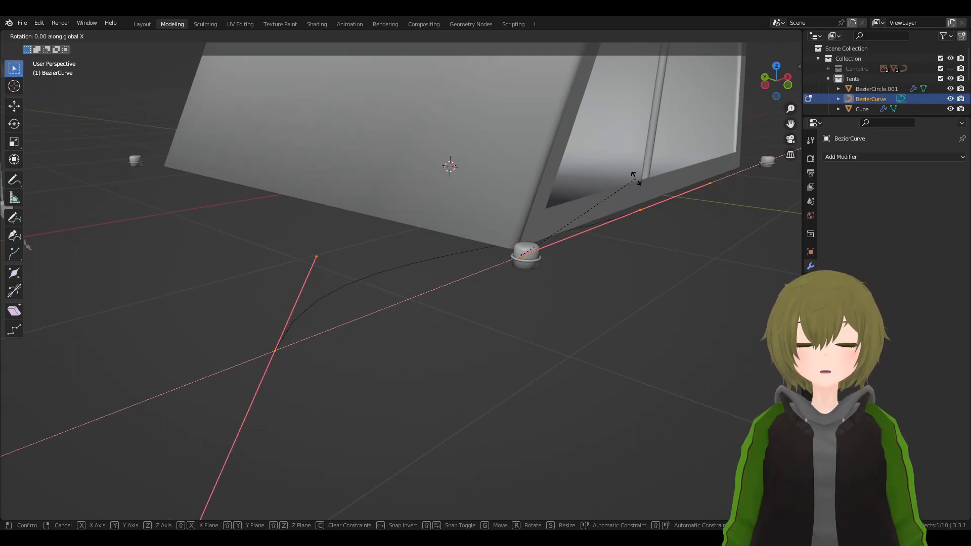
text(0)
key(Return)
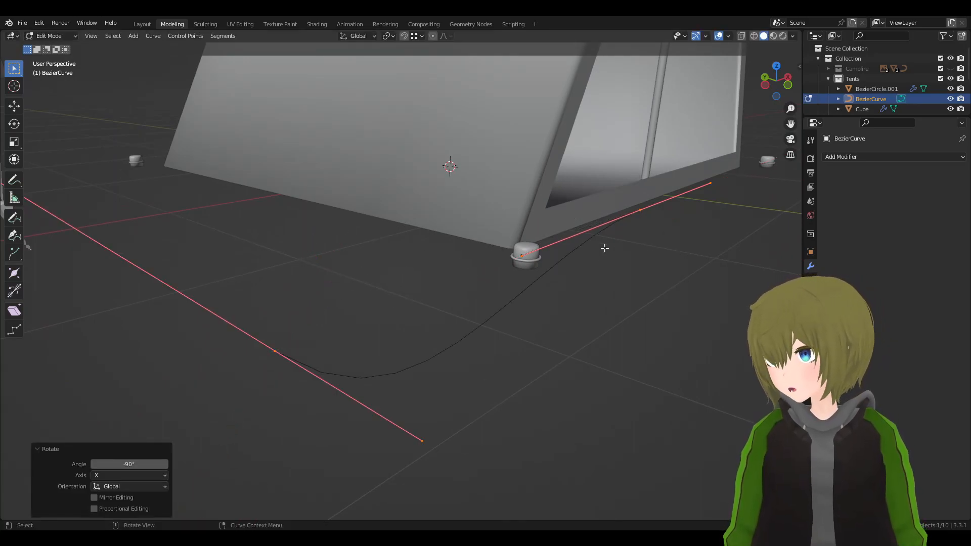
- Rotate the curve's control points 38.9° about the Z axis and scale them down to span the gap between peg and tent
middle_drag(608, 245, 585, 299)
key(r)
key(z)
click(614, 216)
middle_drag(614, 216, 687, 251)
key(s)
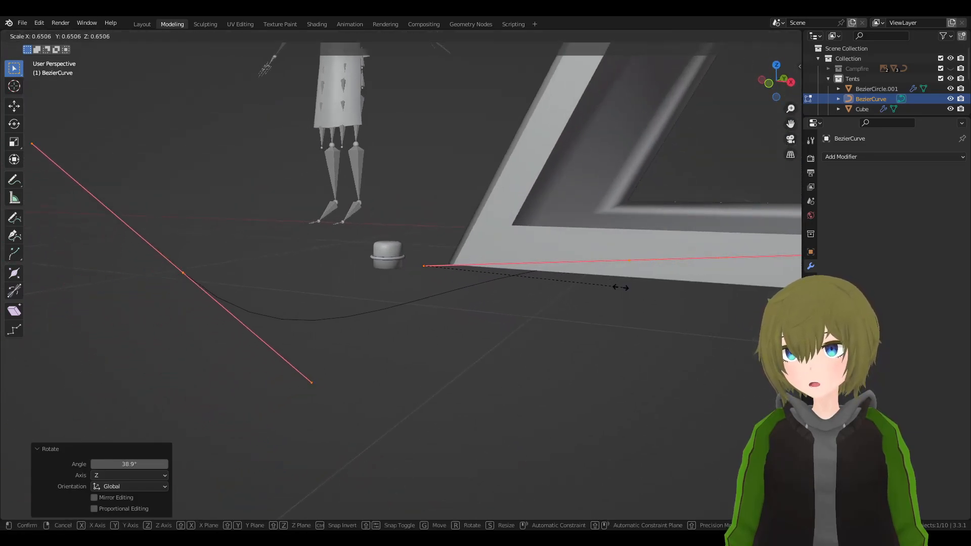
click(468, 274)
- Raise the whole rope curve along Z to about the height of the peg's ring
key(g)
right_click(479, 267)
key(g)
key(z)
right_click(490, 259)
key(g)
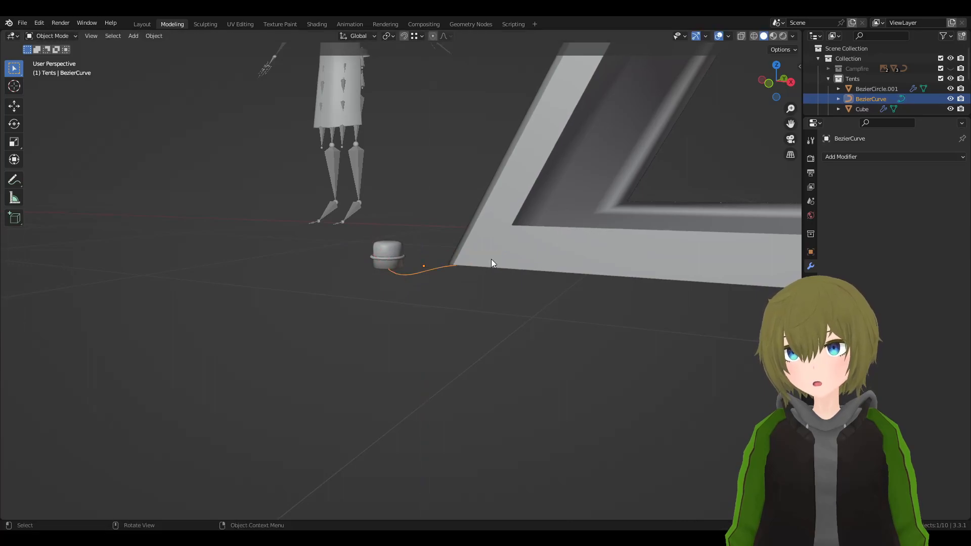
key(z)
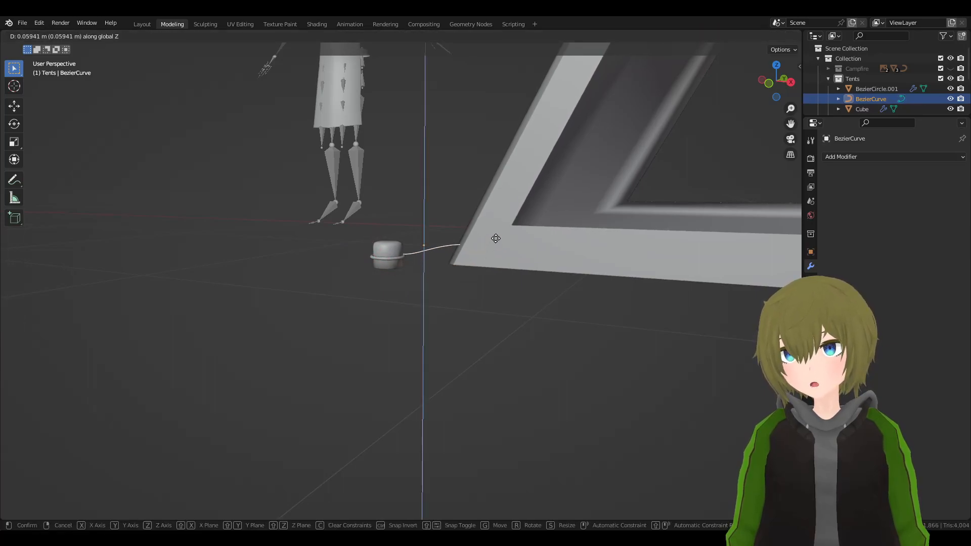
right_click(487, 247)
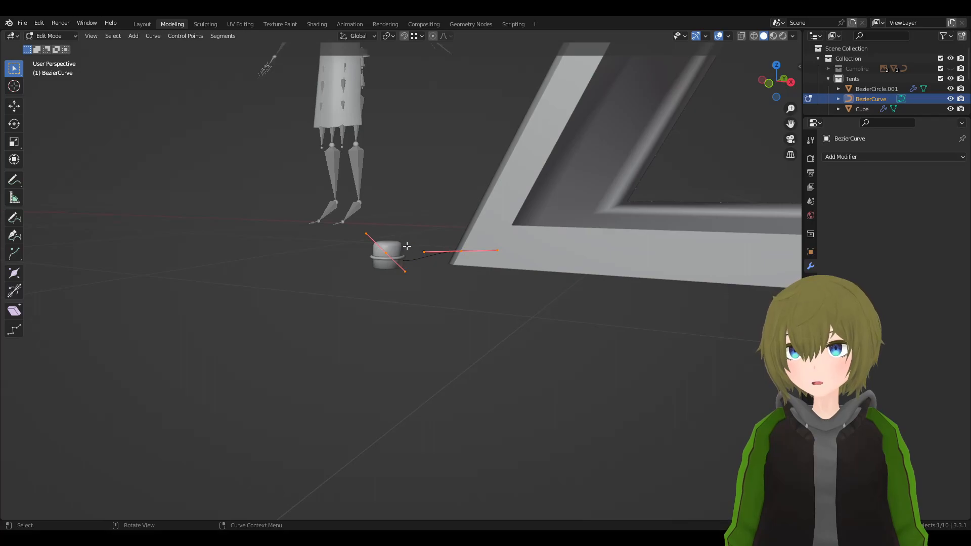
- Move the rope curve's peg-end control point about 0.066 m along X toward the edge of the peg's ring
key(alt+a)
scroll(473, 231, up, 3)
scroll(474, 232, up, 1)
key(x)
right_click(388, 212)
middle_drag(426, 220, 424, 237)
click(366, 257)
key(g)
key(x)
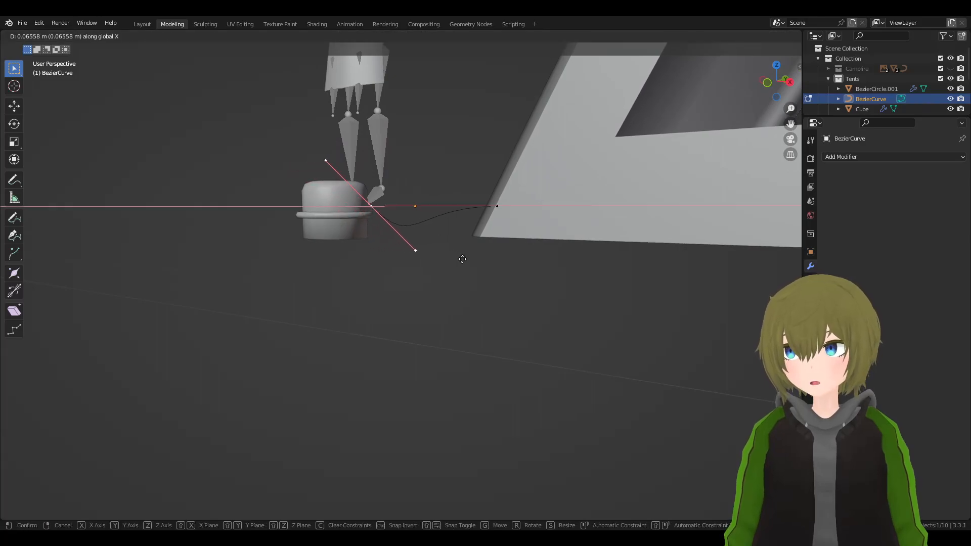
click(461, 260)
- Shift the peg-end control point along Z and Y to bring it closer to the peg's ring
key(g)
key(z)
click(460, 271)
key(g)
key(y)
click(454, 267)
- Rotate the peg-end control point 42.3° about the X axis
middle_drag(454, 266, 474, 211)
key(r)
key(x)
click(445, 245)
scroll(456, 222, up, 3)
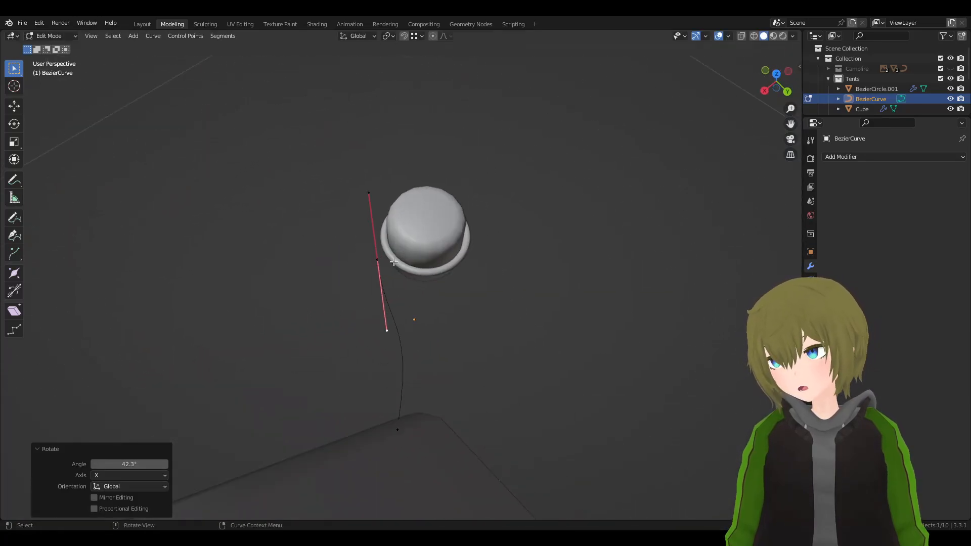
- Move the peg-end control point about -0.038 m in X and 0.029 m in Y onto the ring and rotate it about Z
click(382, 264)
key(g)
click(458, 249)
key(r)
key(z)
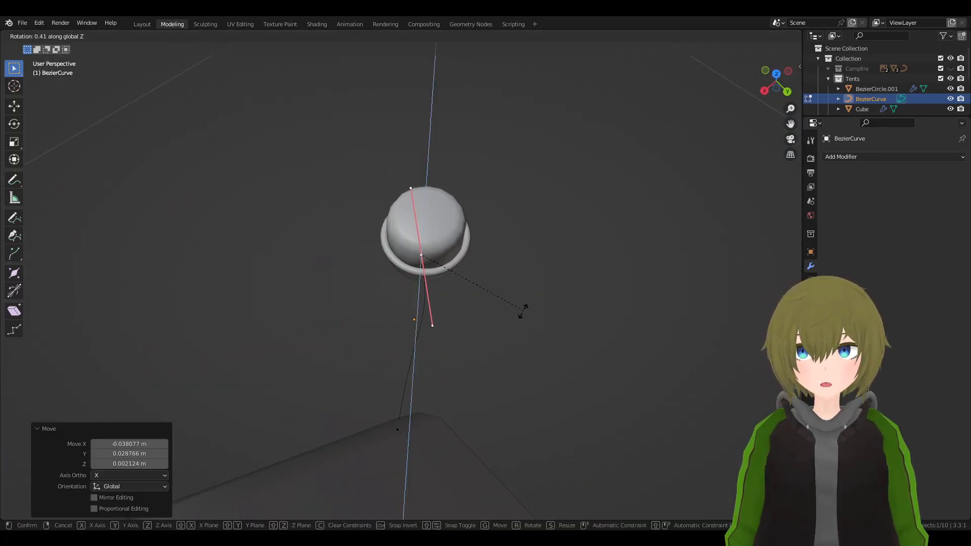
click(489, 320)
- Adjust the peg-end control point's height and X position to meet the ring
middle_drag(489, 320, 504, 297)
scroll(503, 297, down, 4)
middle_drag(593, 232, 617, 167)
key(g)
key(z)
click(589, 244)
key(g)
key(x)
click(592, 249)
- Fine-tune the peg-end control point's position, rotation and height so the rope starts at the ring's tent-facing edge
key(g)
click(532, 275)
key(r)
click(624, 79)
key(g)
key(z)
click(630, 92)
- Raise the tent-end control point along Z on the tent's edge and rotate it 49.2° about the X axis
middle_drag(629, 93, 646, 117)
click(652, 148)
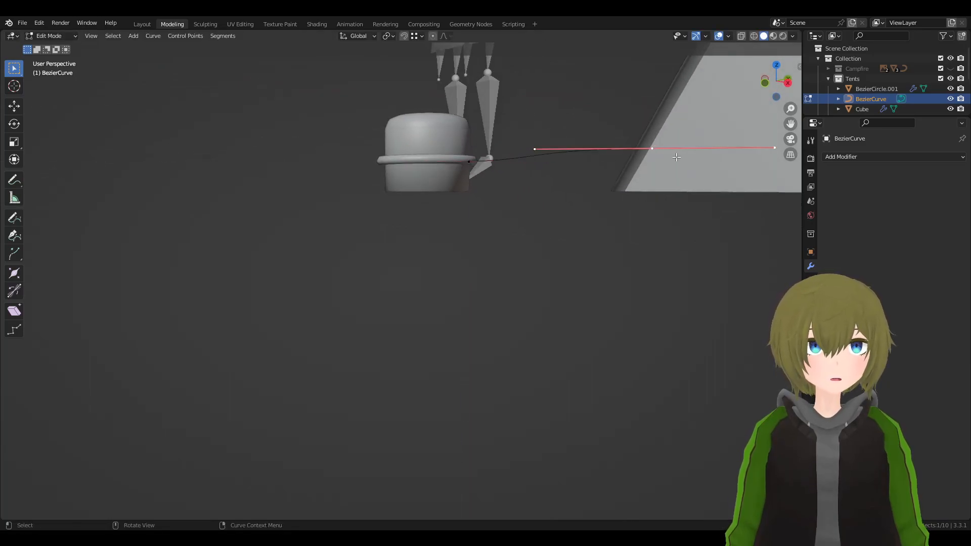
key(g)
key(z)
click(678, 137)
key(r)
key(x)
click(701, 94)
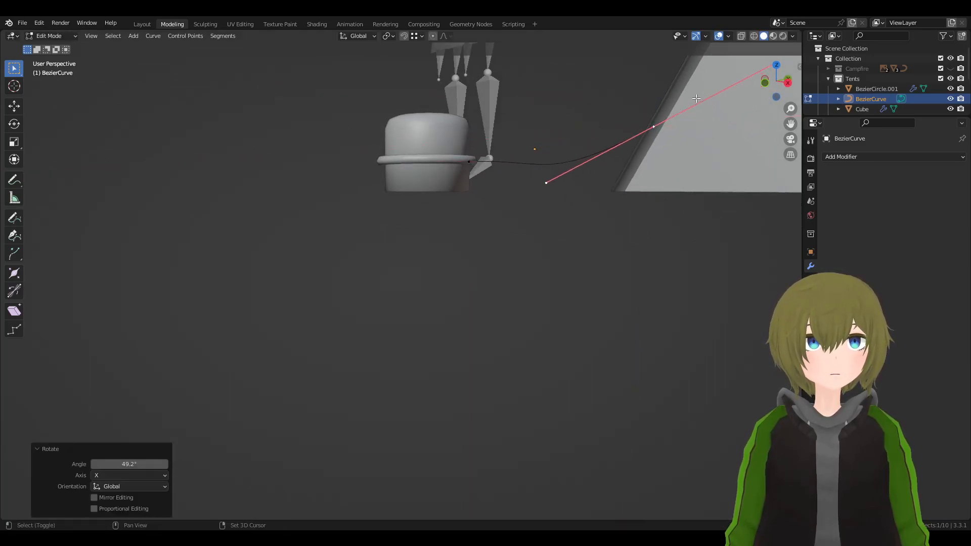
- Lower the peg-end control point's tent-side handle about 0.022 m along Z to make the rope sag
middle_drag(701, 94, 603, 160)
click(399, 210)
click(461, 204)
key(r)
key(z)
right_click(470, 221)
key(g)
key(z)
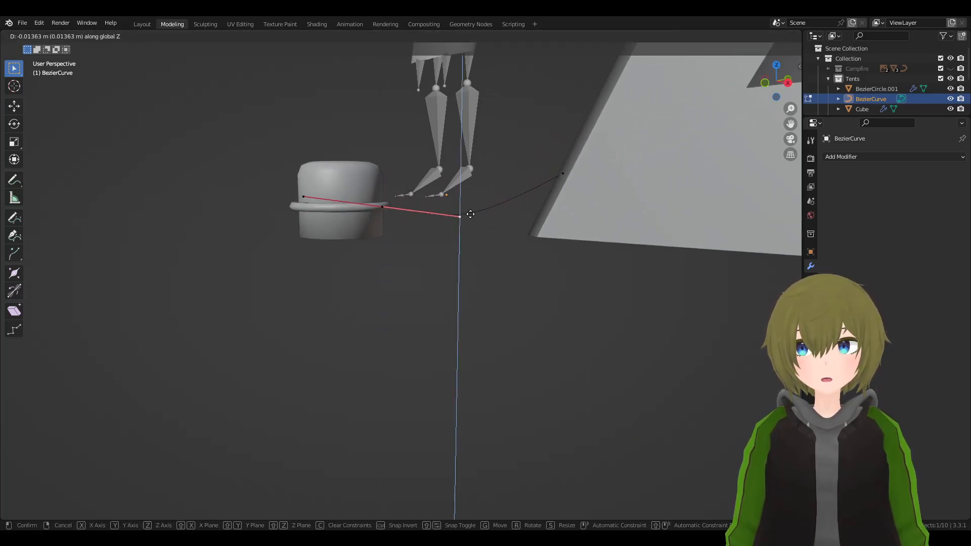
click(472, 220)
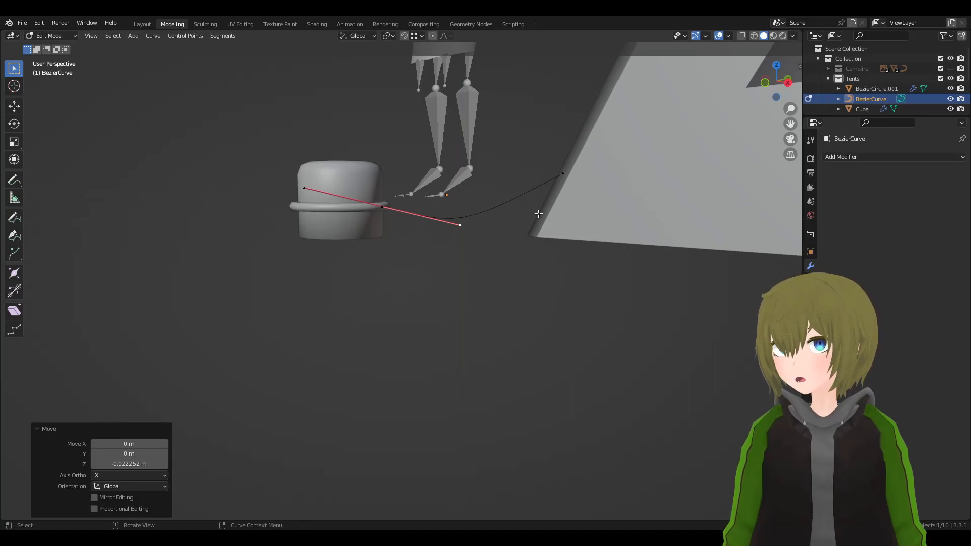
- Move the tent-end control point's peg-side handle slightly sideways to straighten the rope seen from above, and return to Object Mode
click(563, 176)
middle_drag(563, 176, 424, 284)
click(424, 284)
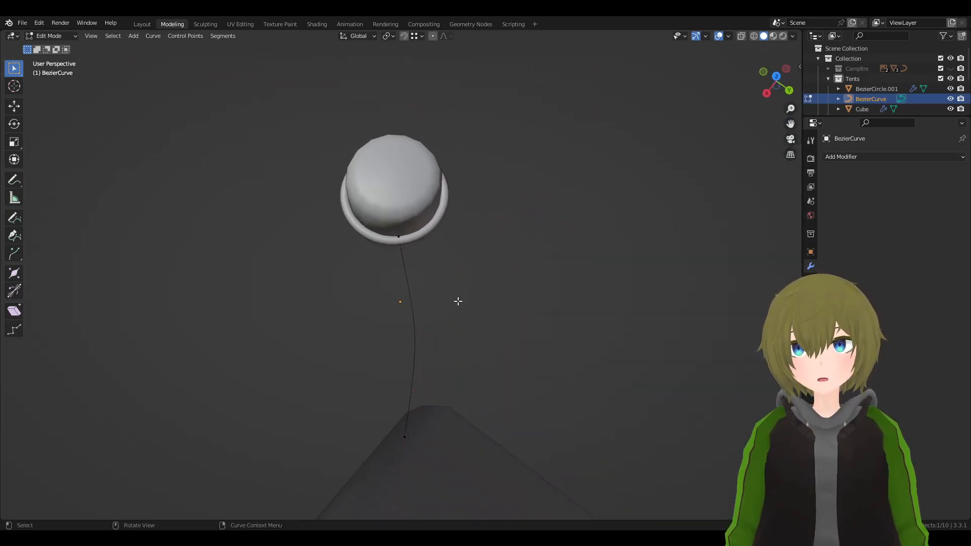
click(404, 436)
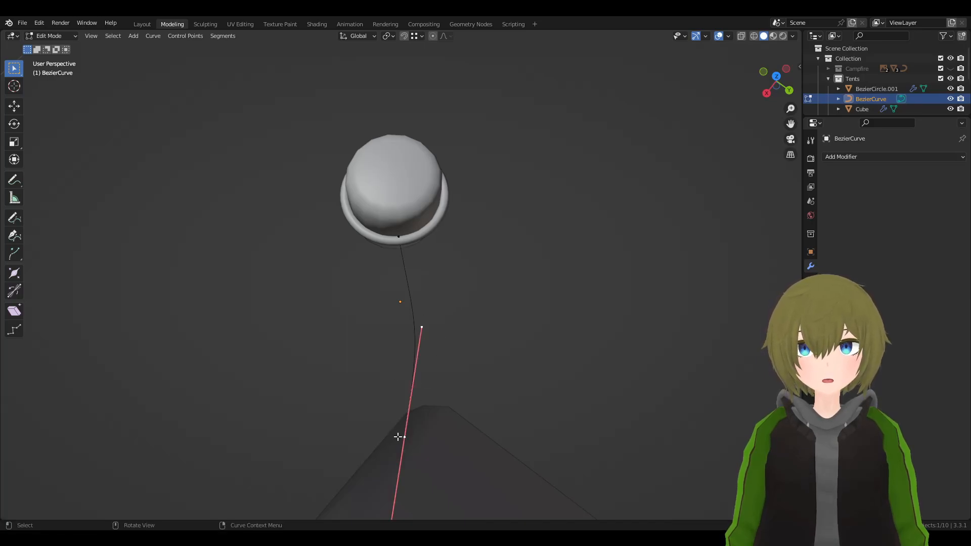
key(g)
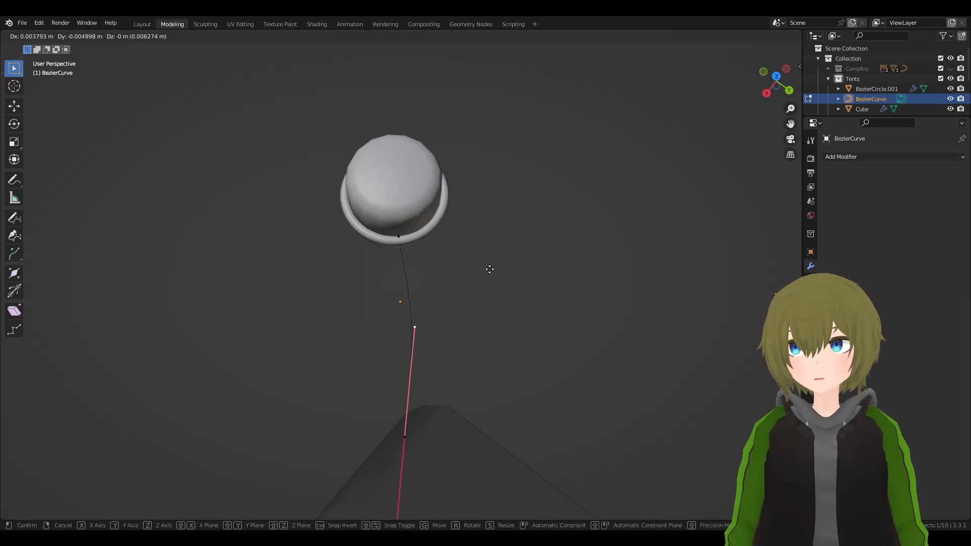
click(490, 269)
middle_drag(460, 282, 602, 223)
key(Tab)
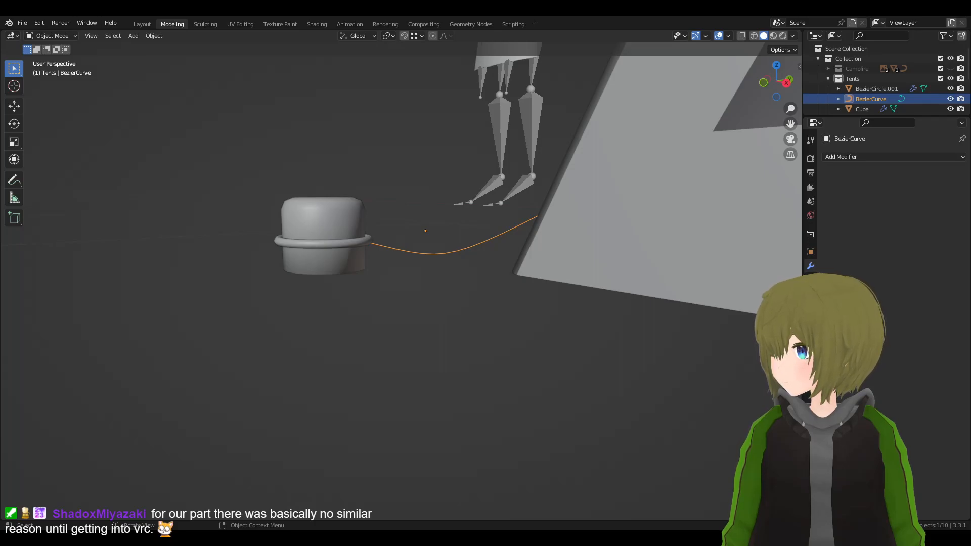
- Switch to the browser, close the small Firefall JPEG image, and review the other open game screenshots and image results
key(alt+Tab)
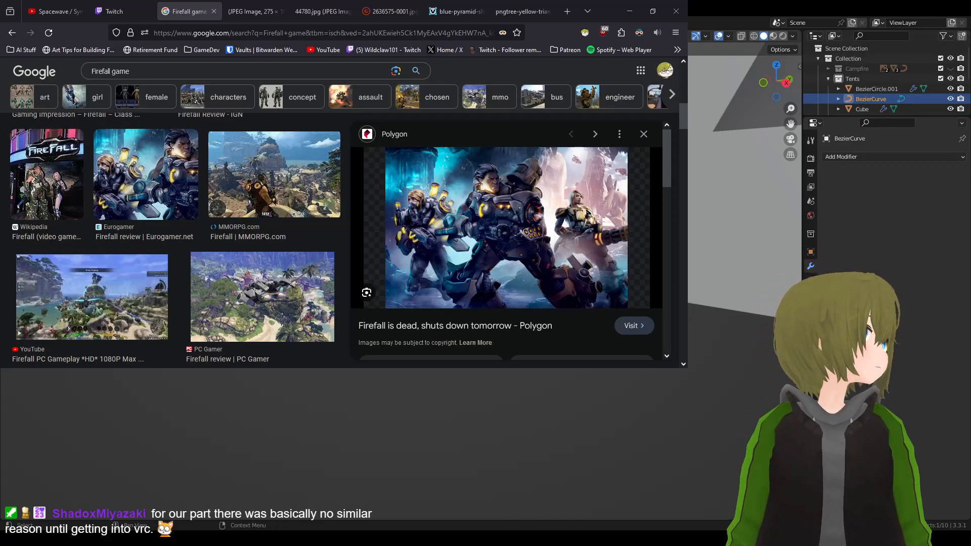
click(250, 11)
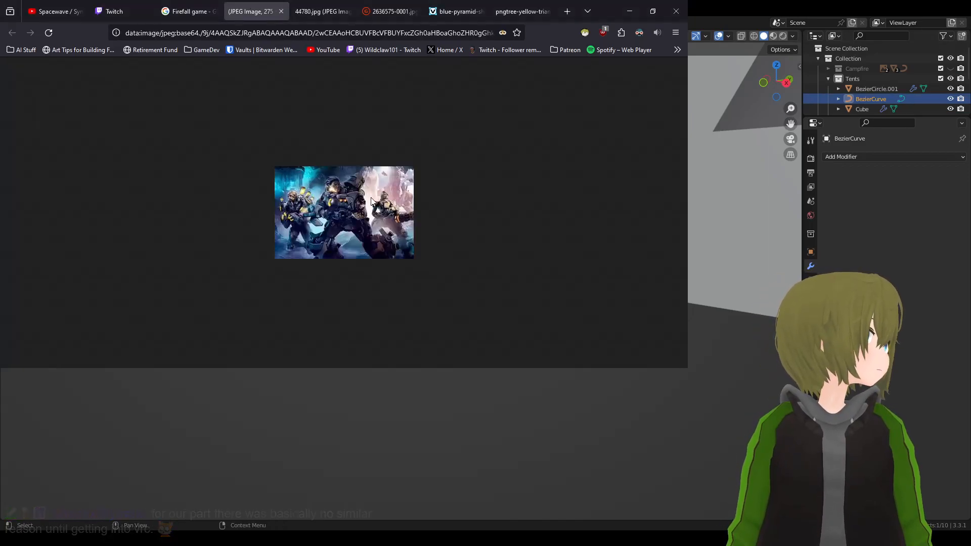
click(281, 11)
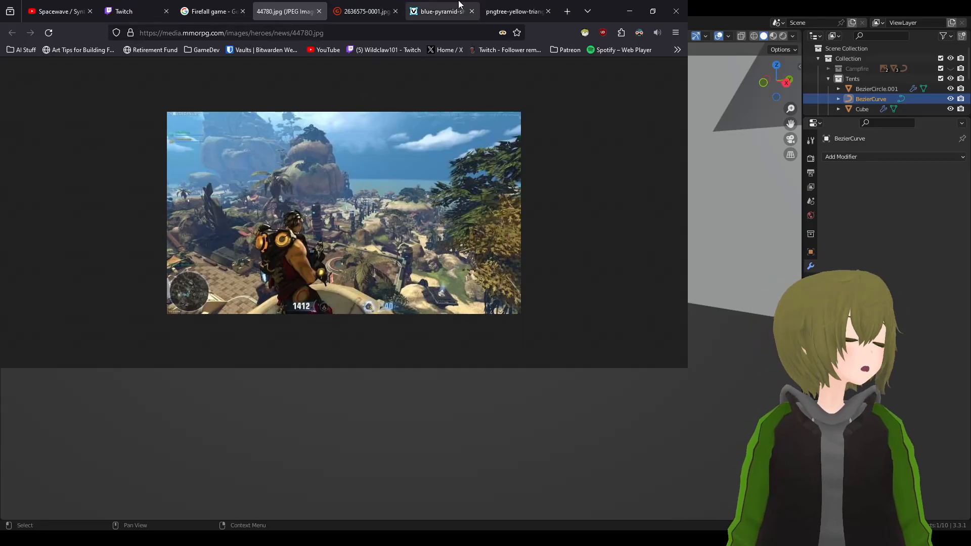
click(363, 12)
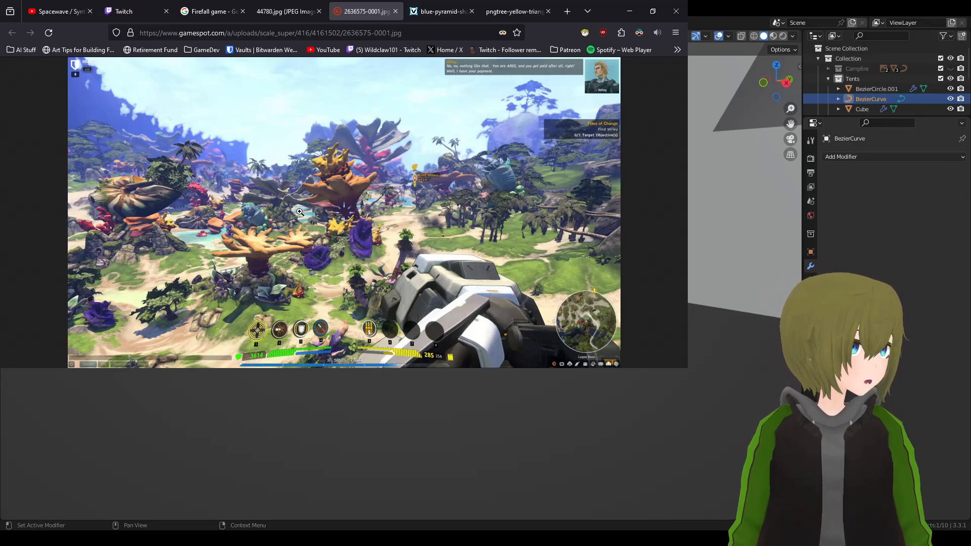
click(261, 10)
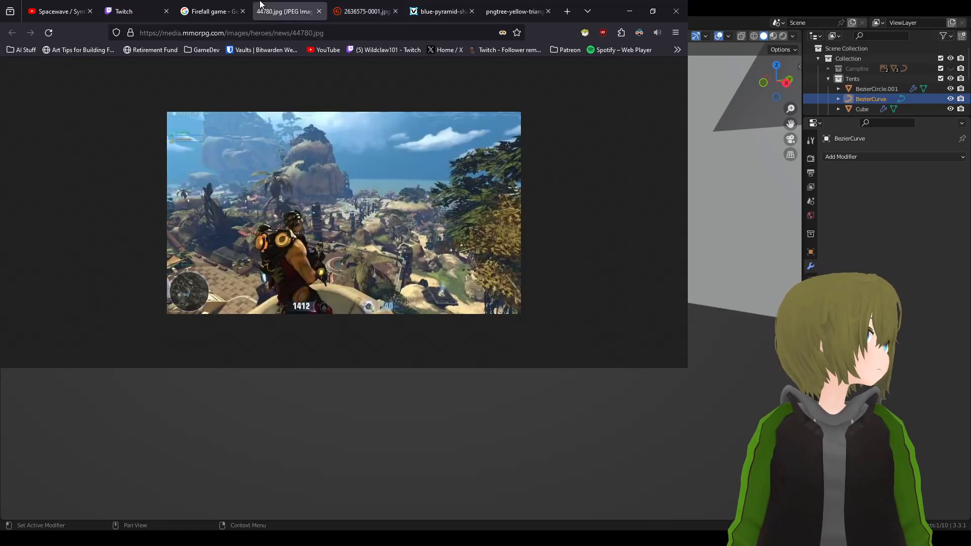
click(237, 11)
scroll(193, 195, up, 3)
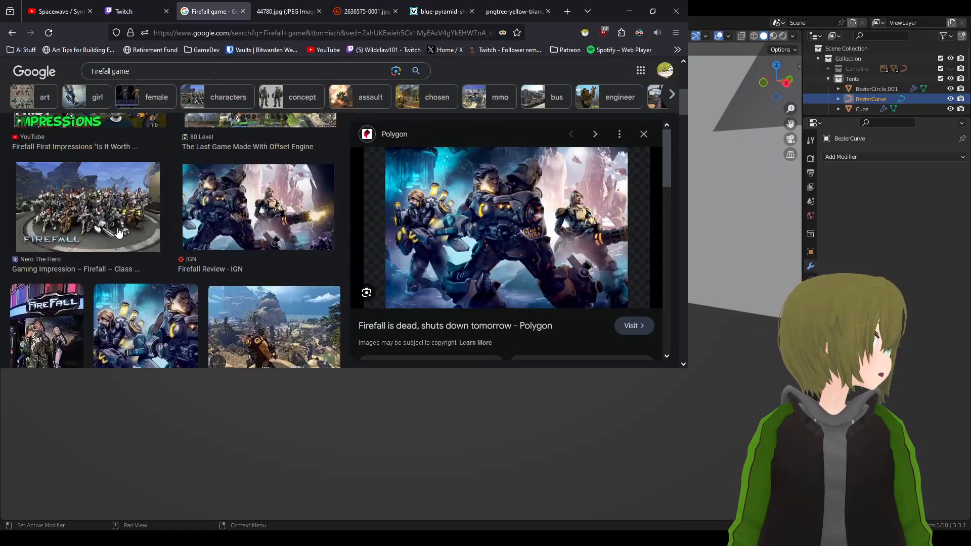
scroll(116, 233, up, 4)
- Preview Firefall image results from IGN, Nero The Hero, PC Gamer and the Firefall Wiki
click(143, 258)
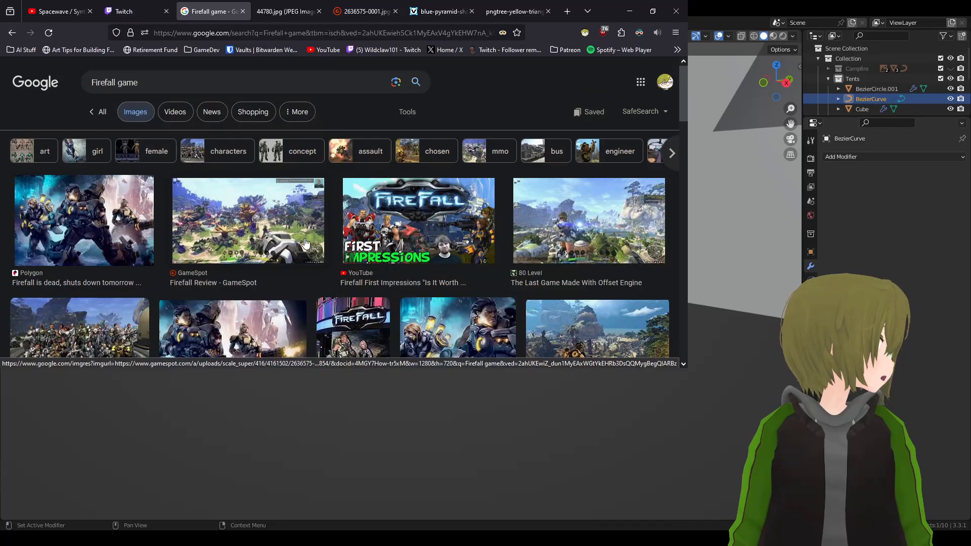
scroll(305, 243, down, 3)
click(252, 192)
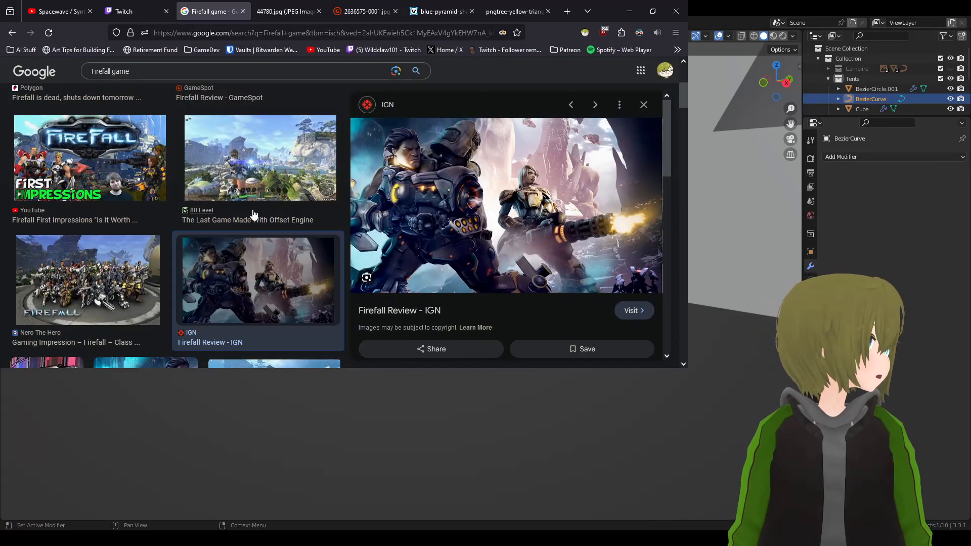
click(109, 289)
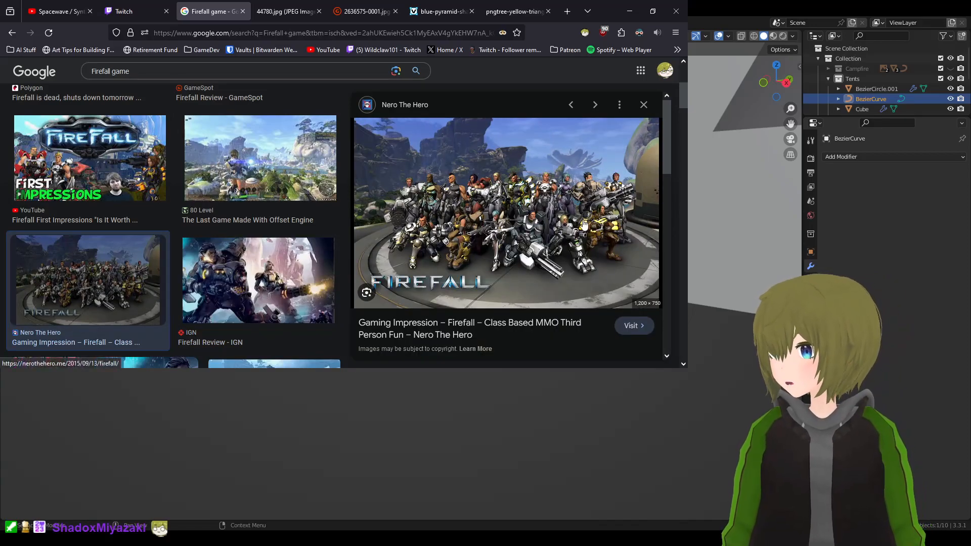
scroll(298, 151, down, 6)
click(297, 147)
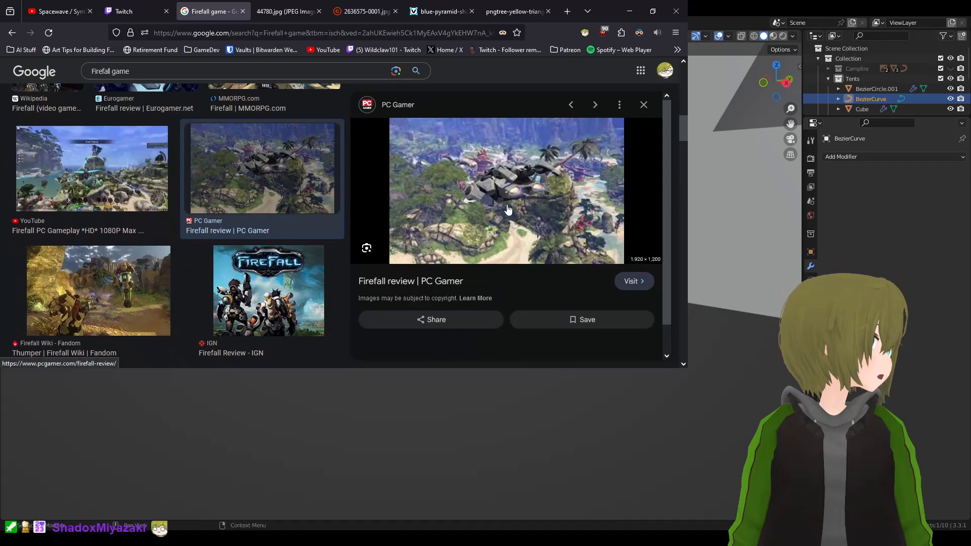
scroll(174, 233, down, 3)
click(84, 192)
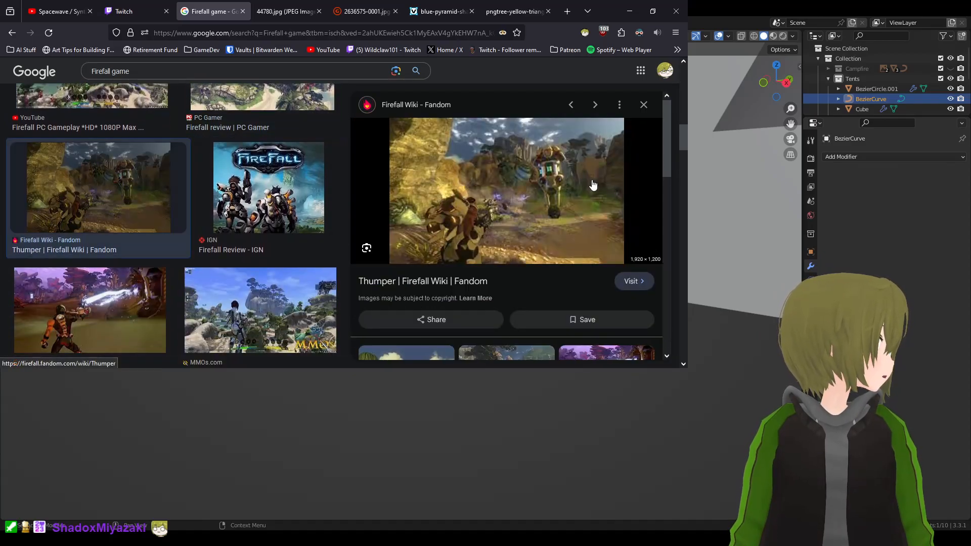
- Open the Firefall Wiki Thumper screenshot at full size in a separate tab
click(590, 244)
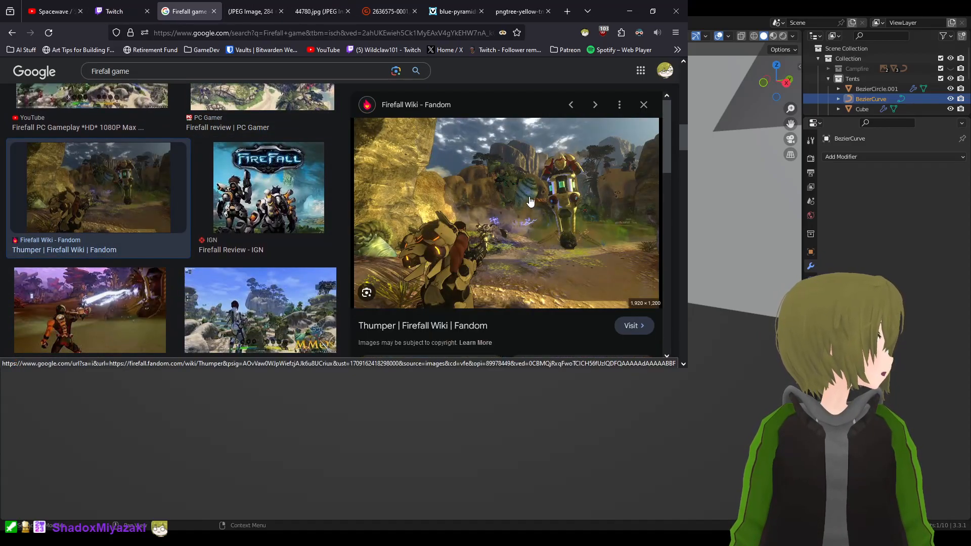
click(299, 9)
click(263, 5)
click(281, 11)
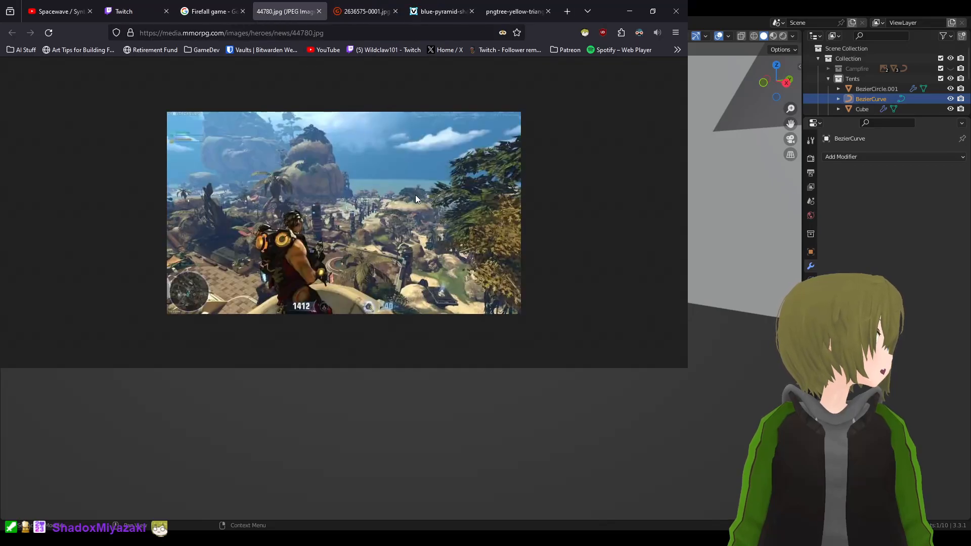
click(220, 8)
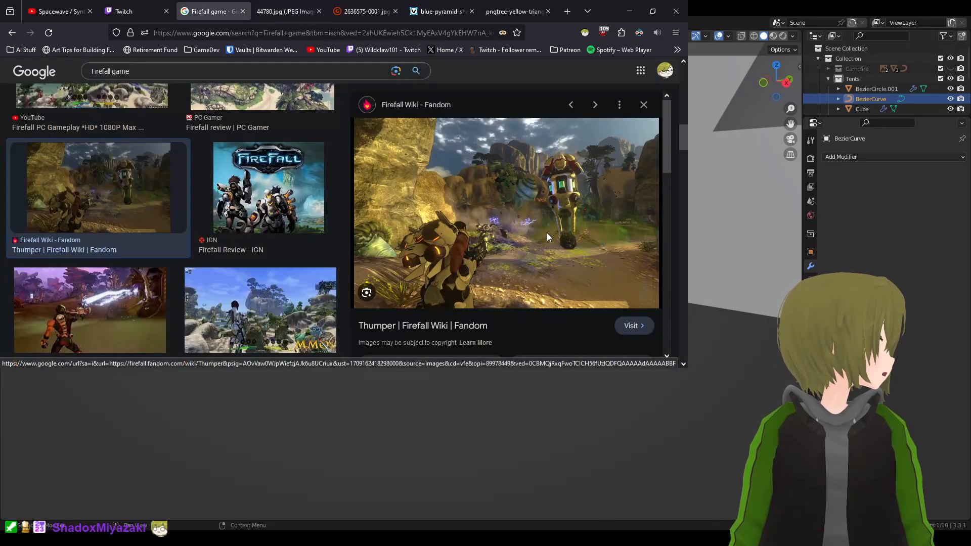
click(547, 236)
click(388, 207)
click(389, 208)
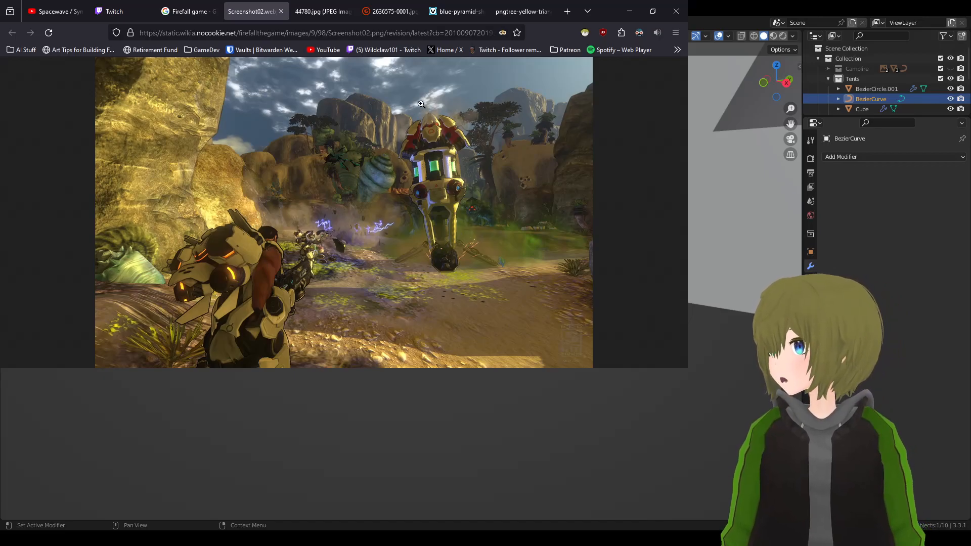
- Look through further Firefall results, previewing the MMOs.com review and 'Firefall' Gameplay Video #1, and return to the full-size Thumper screenshot
key(ctrl+shift+Tab)
scroll(175, 227, down, 5)
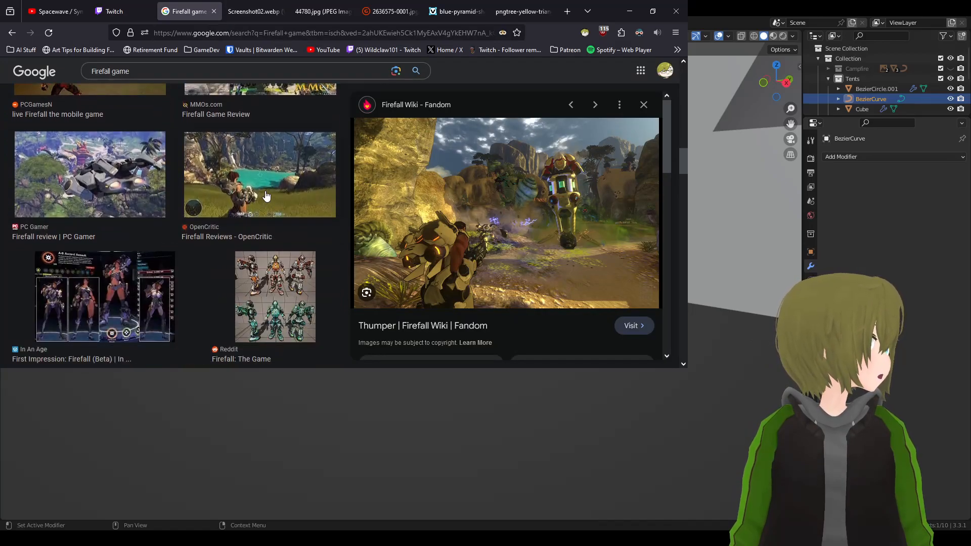
scroll(272, 260, down, 4)
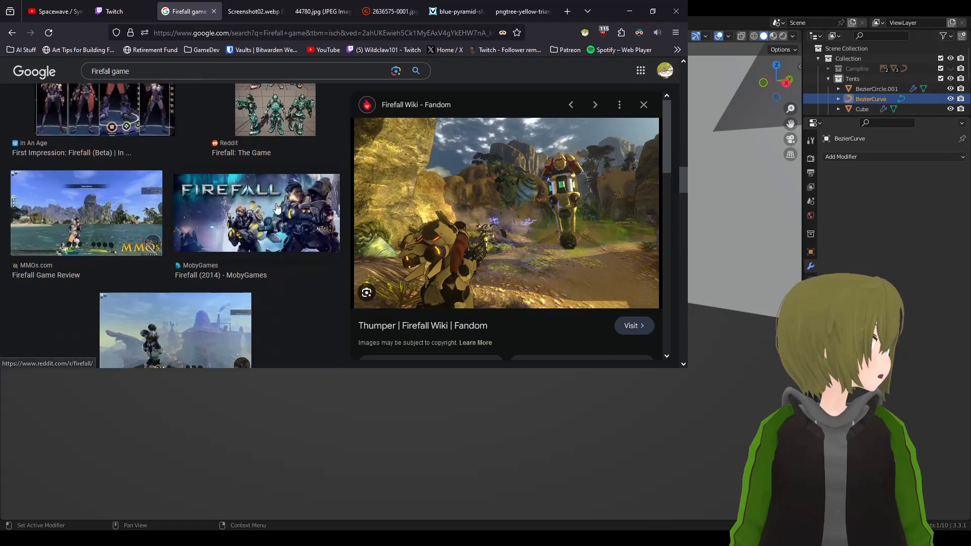
click(121, 219)
scroll(152, 228, down, 3)
scroll(184, 197, down, 3)
scroll(193, 207, down, 4)
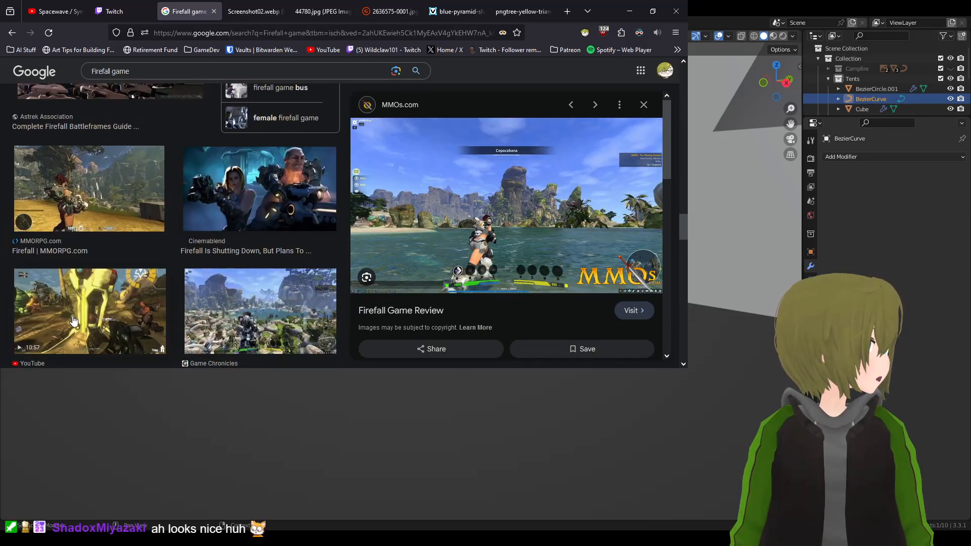
click(141, 324)
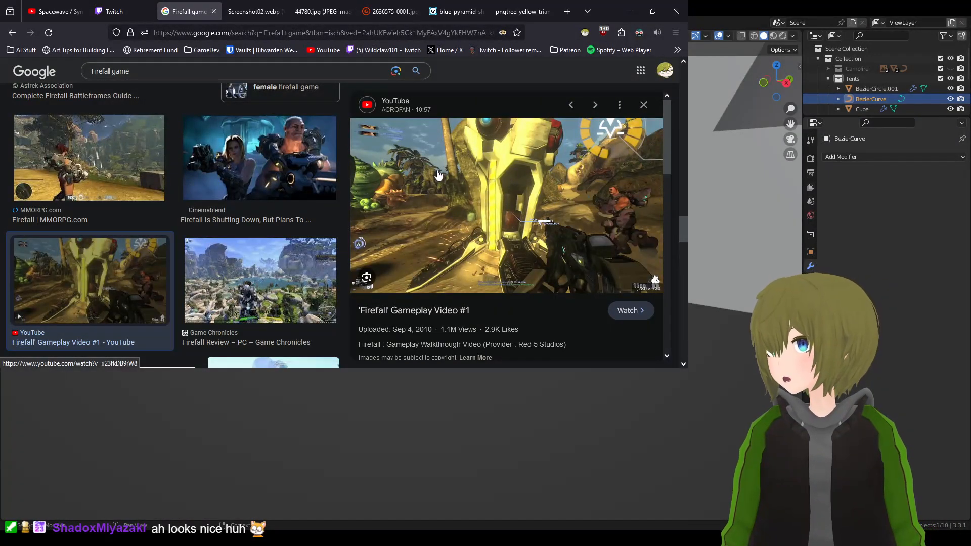
click(242, 11)
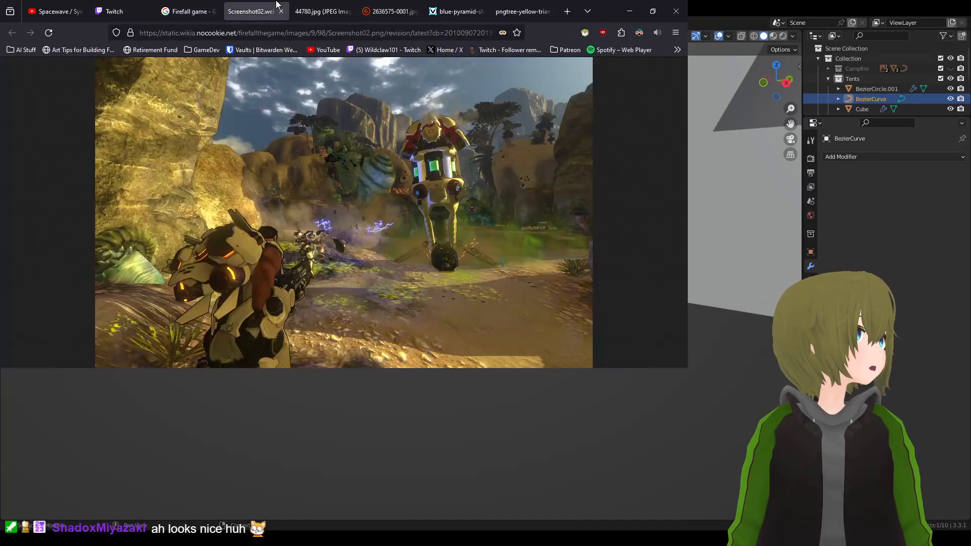
- Close the Firefall search results tab and examine the Thumper machine in the full-size screenshot up close
click(214, 14)
click(216, 11)
click(467, 244)
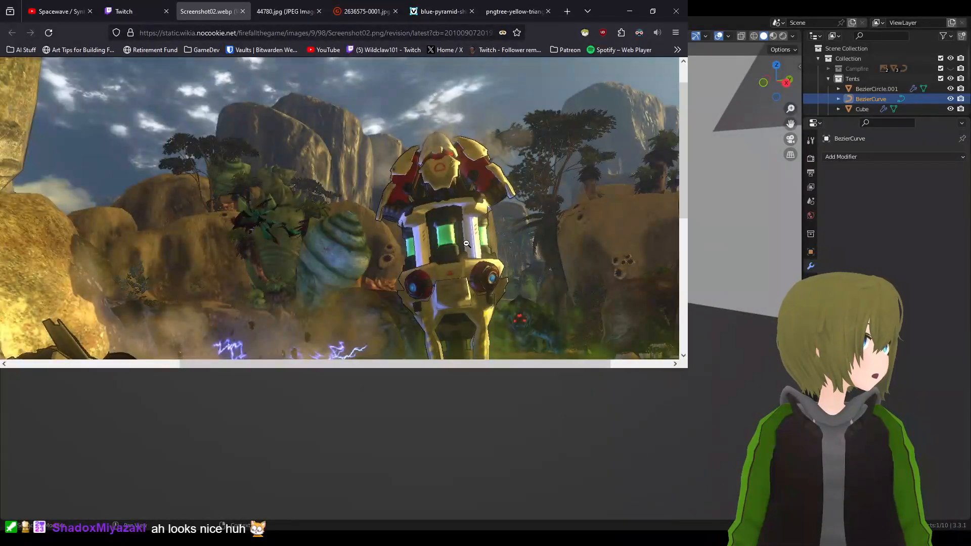
scroll(449, 229, down, 3)
click(416, 189)
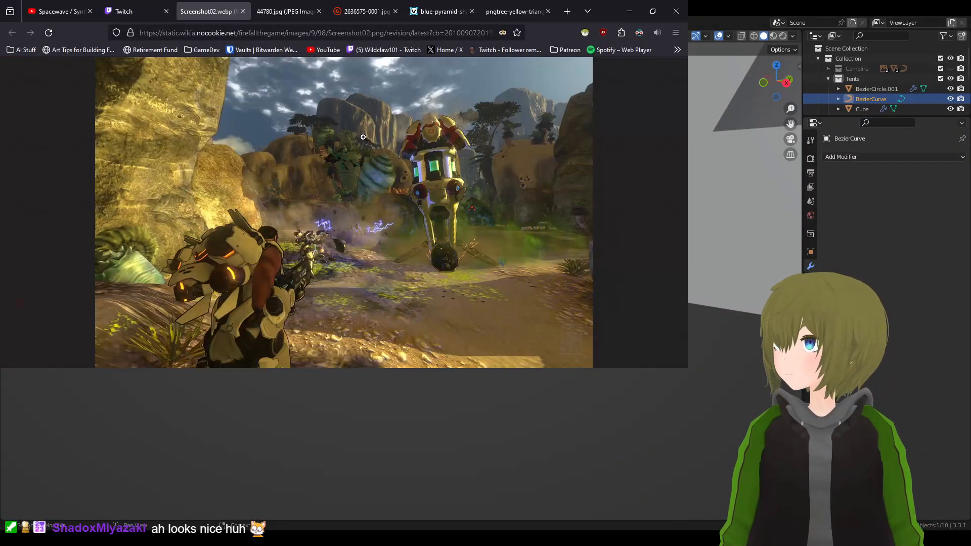
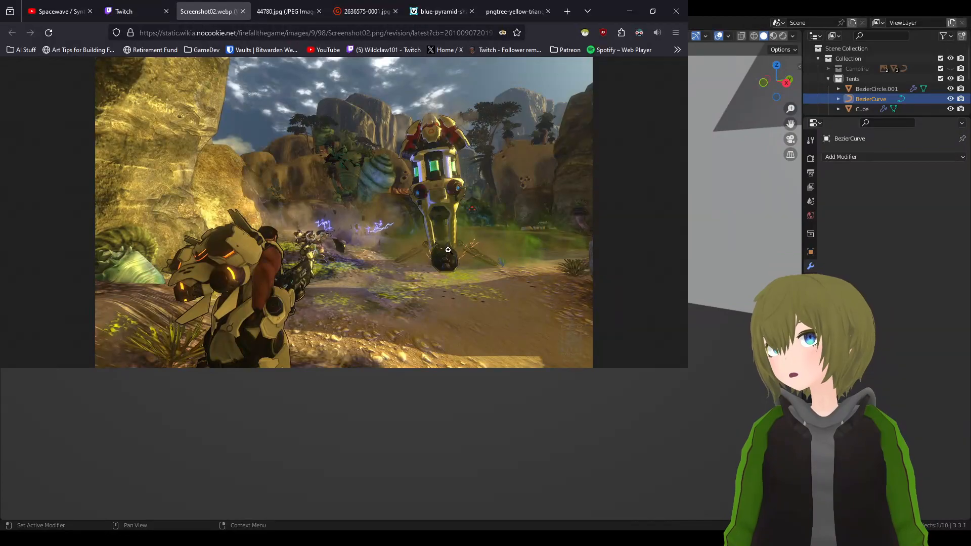
- Search Google Images for "firefall dragonfly suit" in the Thumper screenshot's tab
click(260, 11)
click(124, 12)
click(207, 11)
click(214, 33)
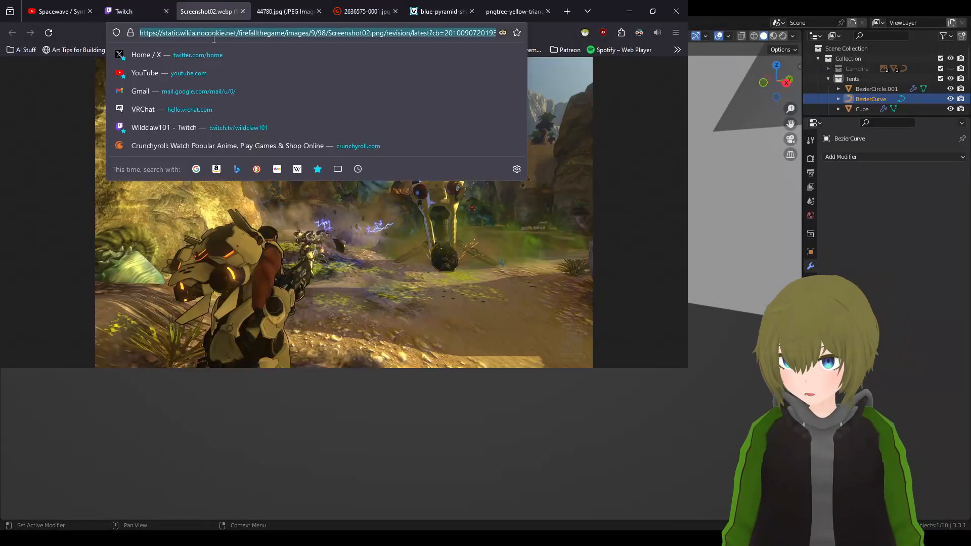
text(google.com)
key(Return)
text(firefall )
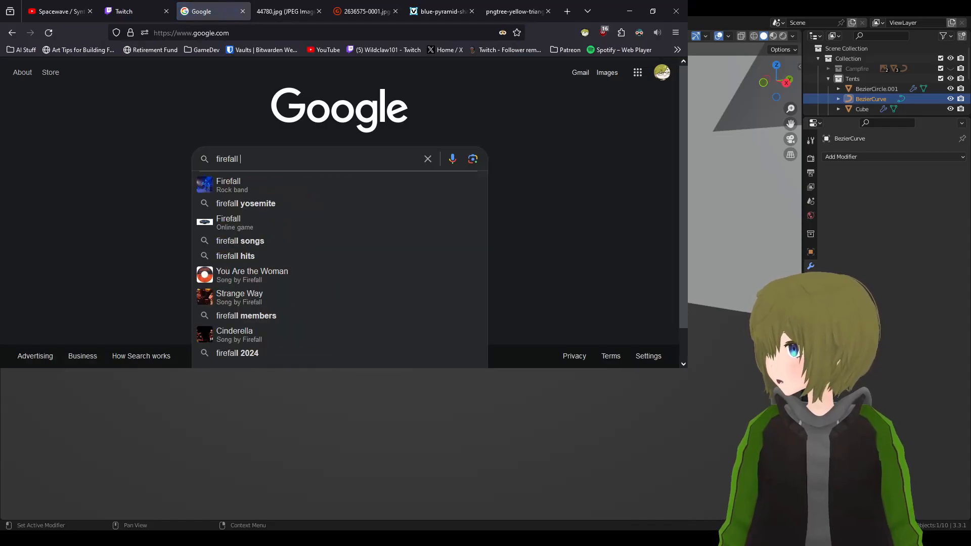
text(dragonfly)
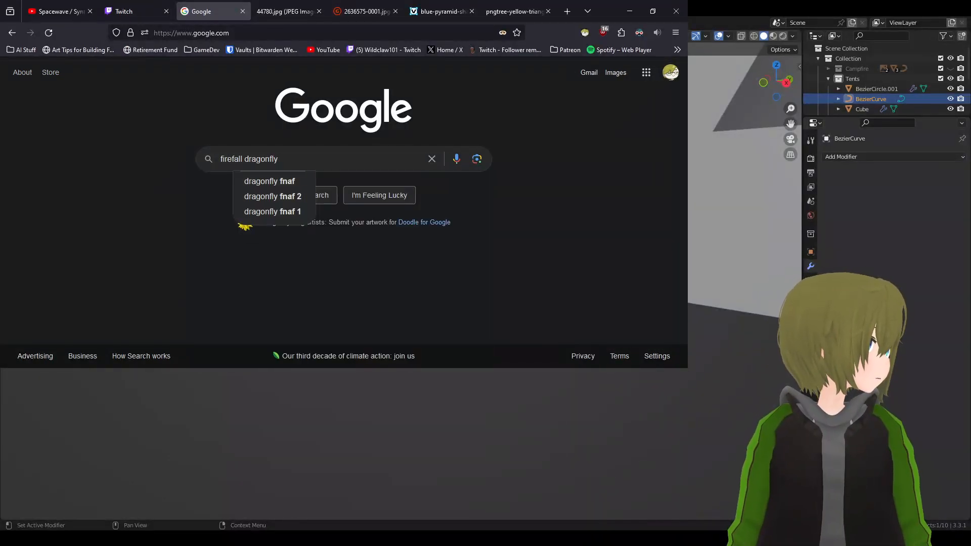
text( suit)
key(Return)
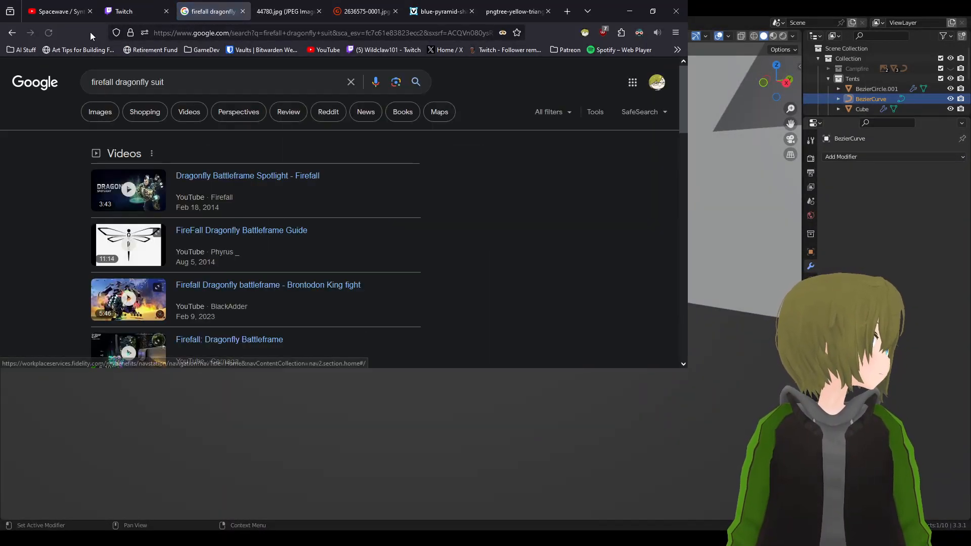
click(101, 108)
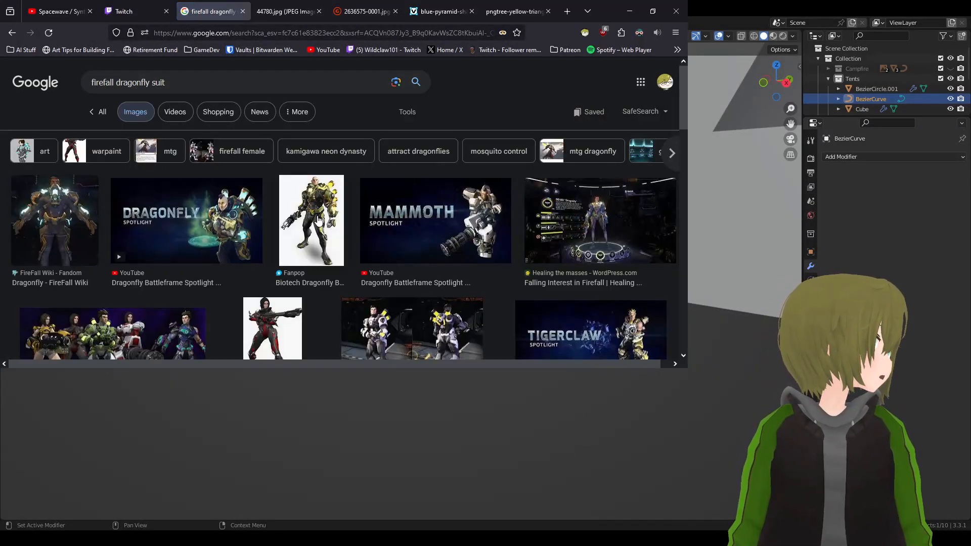
- Open the Fanpop Biotech Dragonfly Battleframe image in a separate tab and enlarge it for a closer look
click(319, 221)
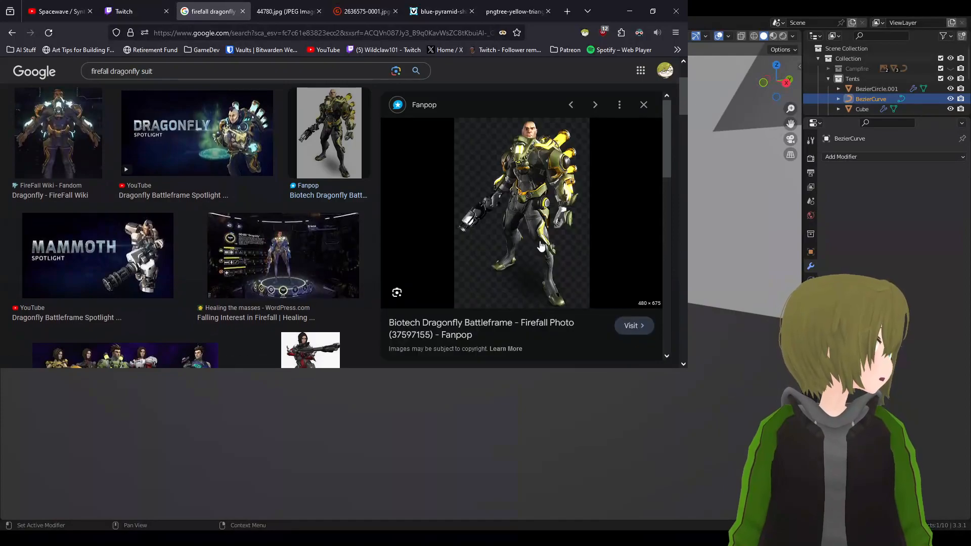
scroll(414, 215, down, 2)
scroll(414, 216, up, 2)
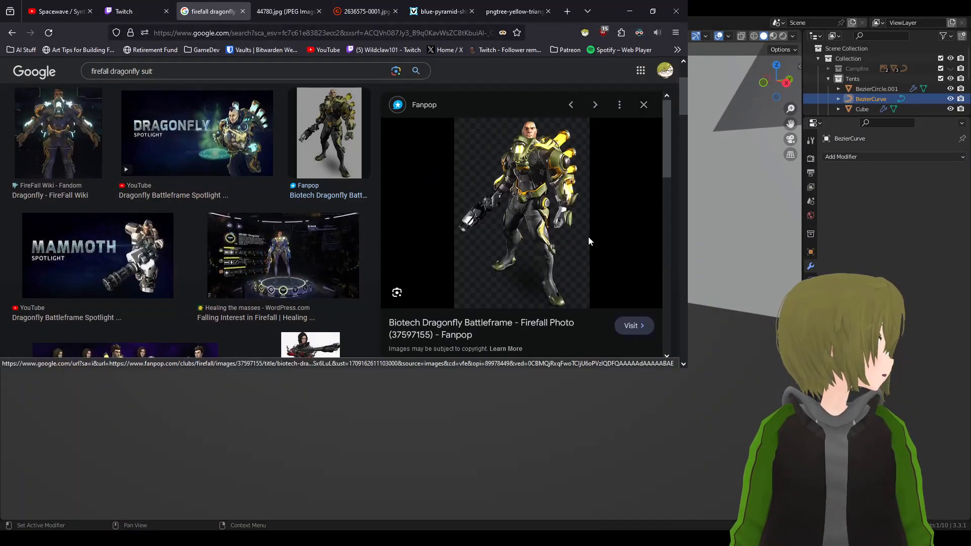
drag(588, 242, 256, 11)
click(295, 7)
click(268, 11)
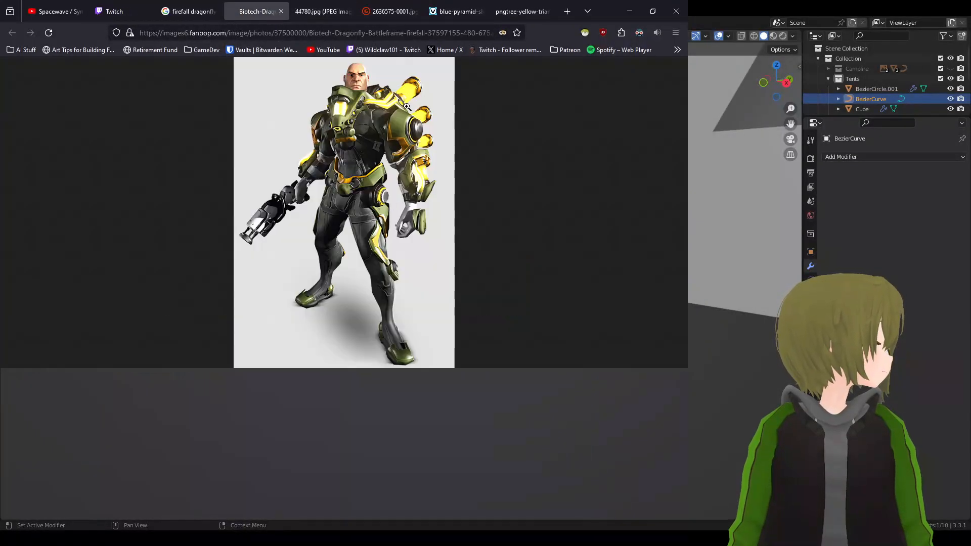
click(366, 98)
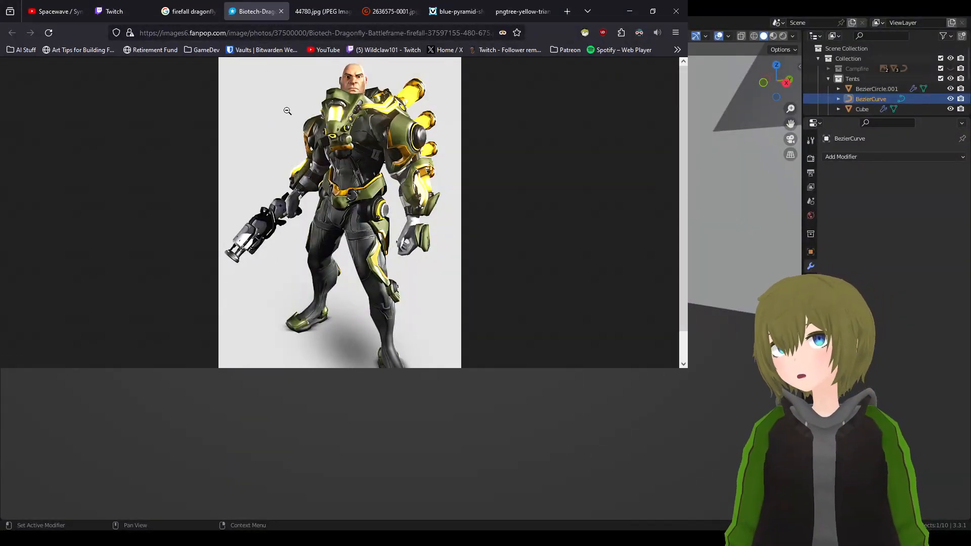
- Return to the image results and preview the Dragonfly Battleframe Spotlight and the Firefall Wiki Battleframes picture
click(163, 5)
click(235, 175)
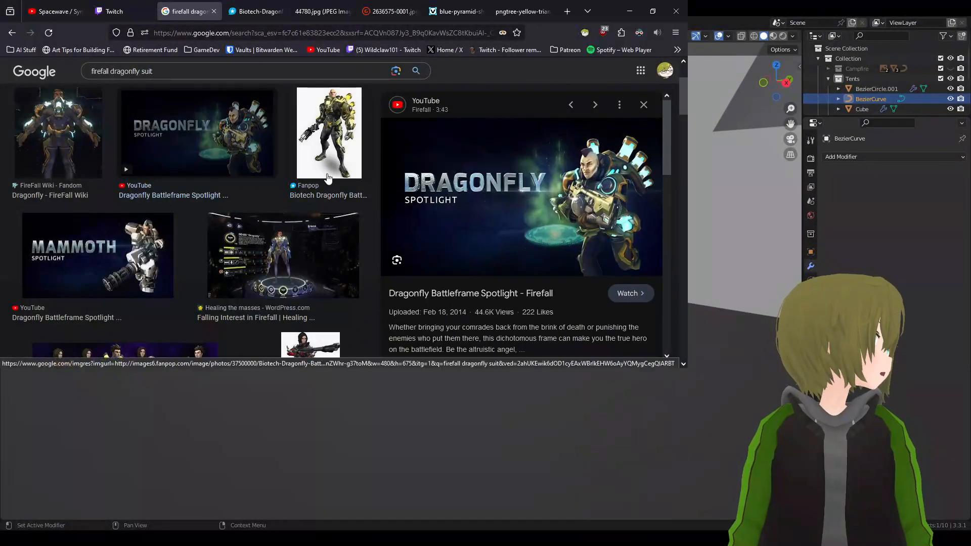
scroll(301, 262, down, 10)
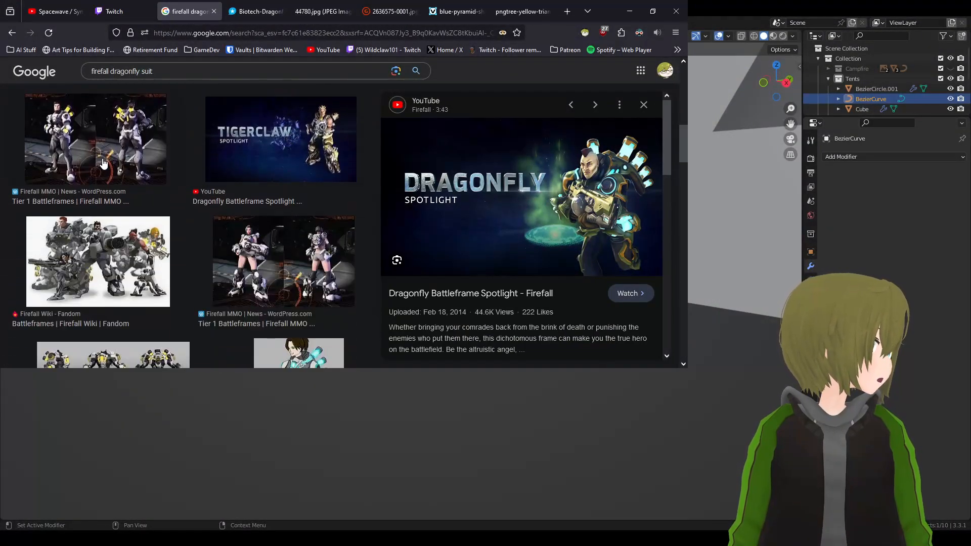
click(84, 257)
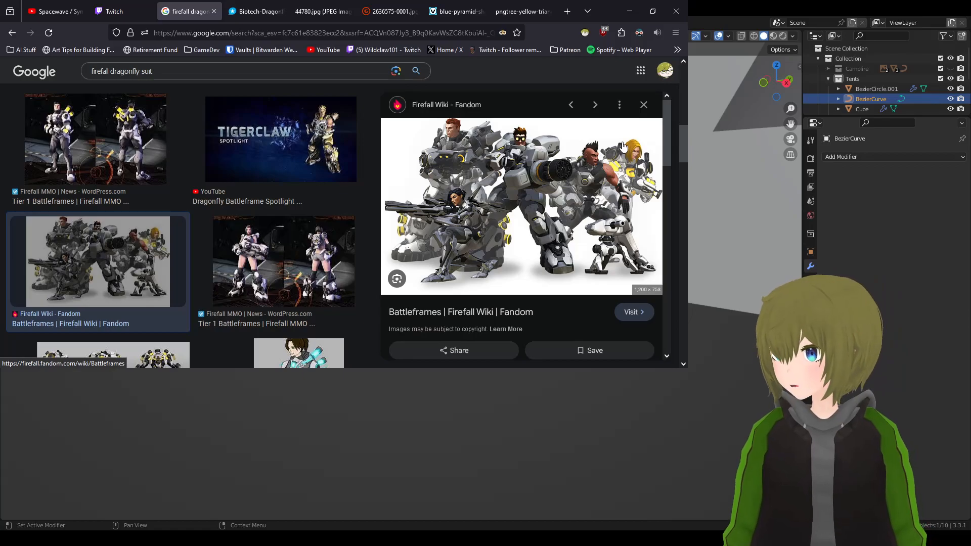
scroll(303, 213, down, 2)
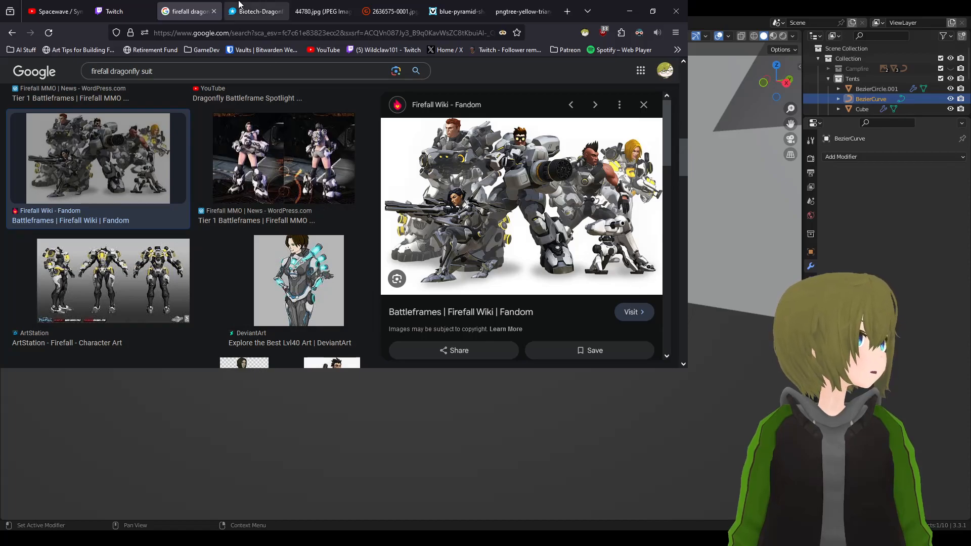
- Skip the Spacewave playlist video to the Neon Breeze track and view the 44780.jpg game screenshot
click(53, 11)
click(63, 304)
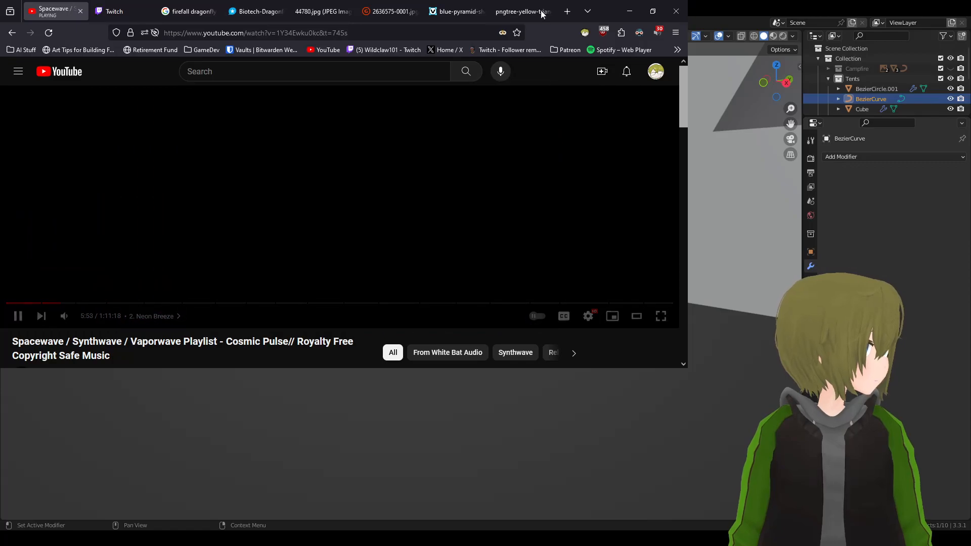
click(295, 5)
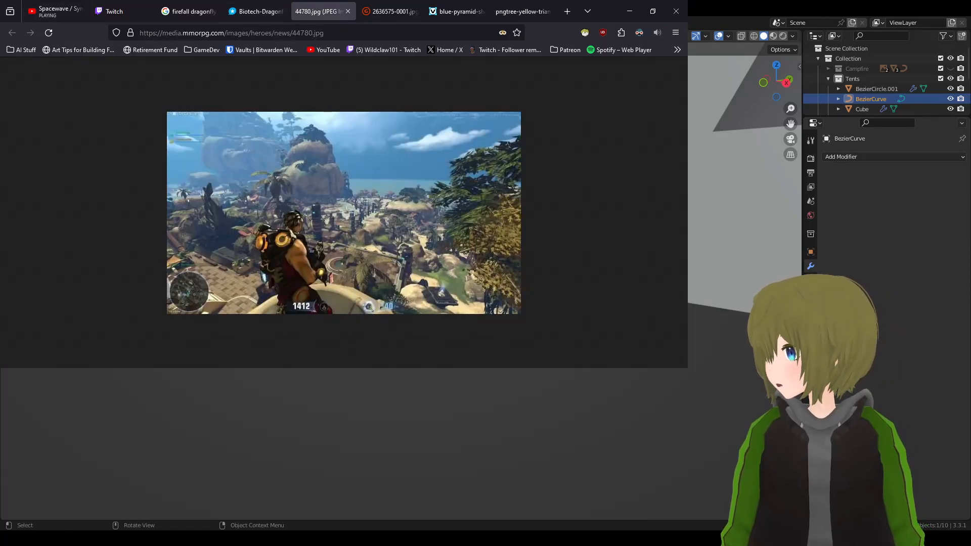
- Switch to Blender and bring up the curve data settings of the rope between the peg and the tent corner
key(alt+Tab)
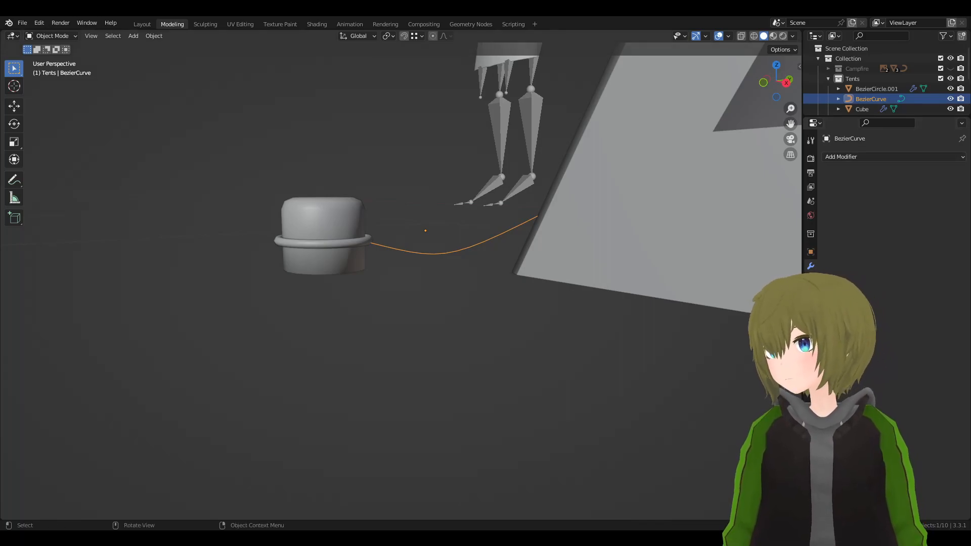
middle_drag(459, 250, 715, 289)
click(810, 279)
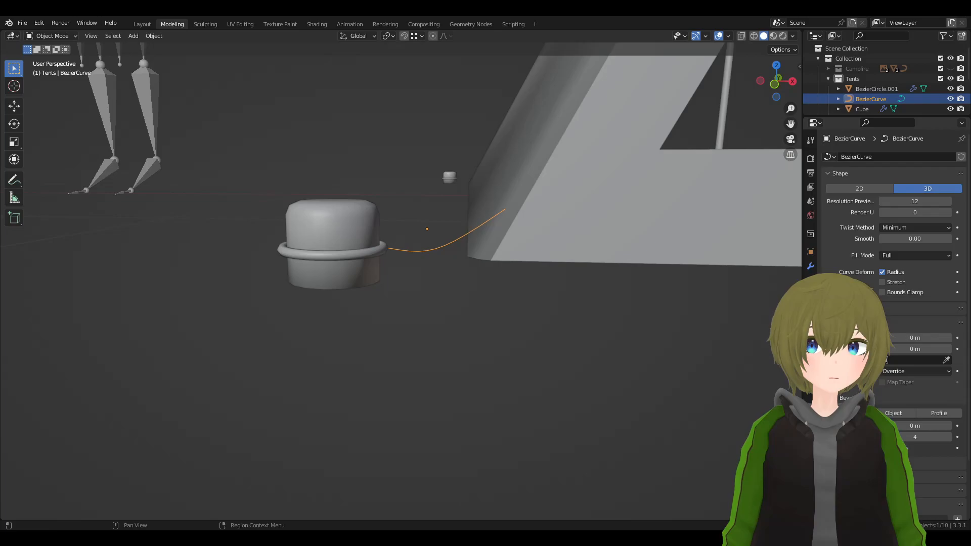
- Try extruding the rope curve by 0.1 m
click(925, 349)
text(0.1)
key(Return)
click(925, 348)
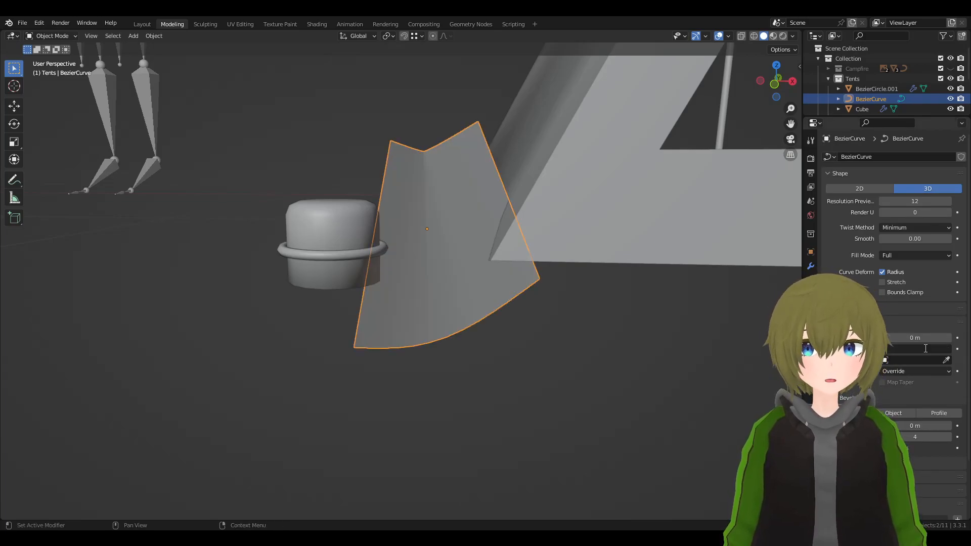
- Try bevel depths of 0.02 m and 0.005 m on the rope curve and inspect its thickness
click(909, 429)
text(0.02)
key(Return)
click(912, 430)
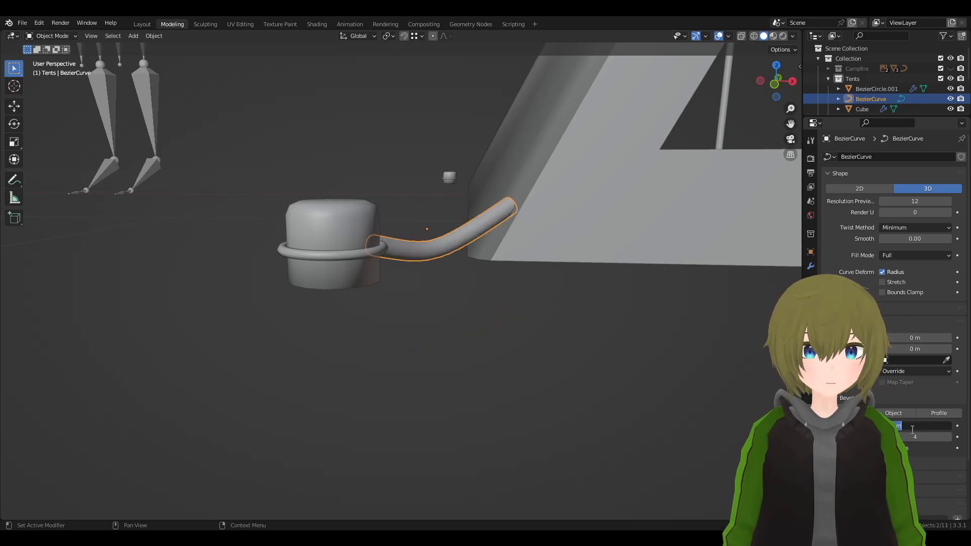
text(0.005)
key(Return)
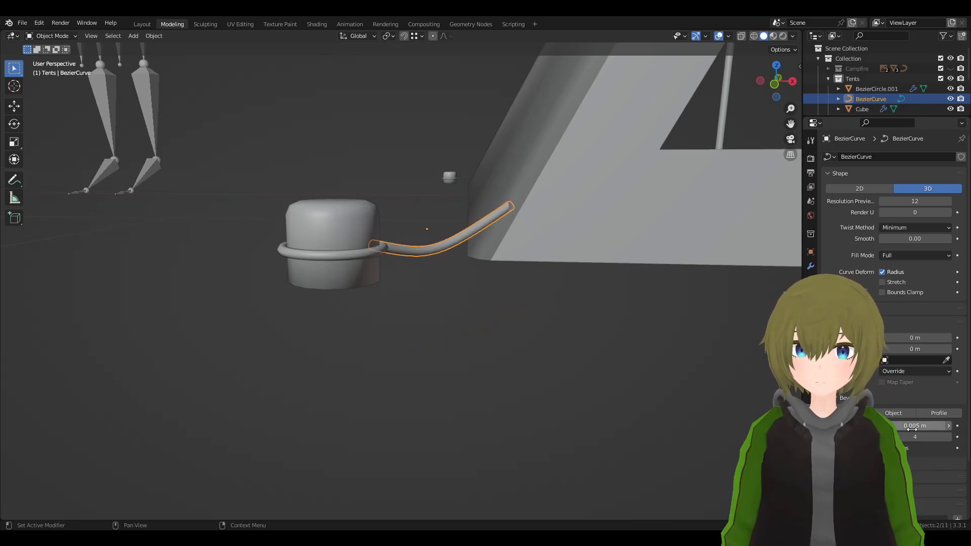
middle_drag(651, 341, 632, 354)
click(554, 342)
- Thin the rope curve to a bevel depth of 0.003 m
click(914, 429)
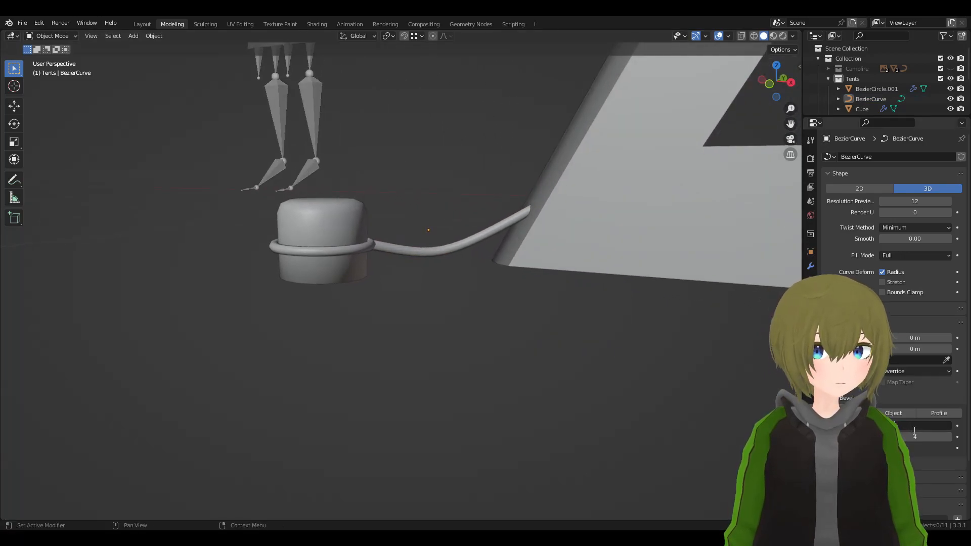
text(0.0003)
key(Return)
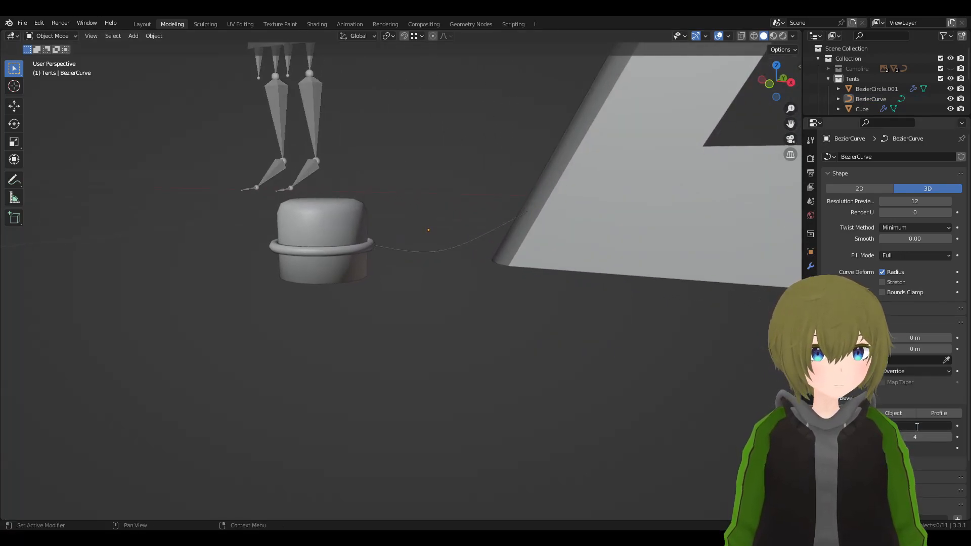
text(0.003)
key(Return)
middle_drag(556, 354, 471, 316)
scroll(465, 320, up, 8)
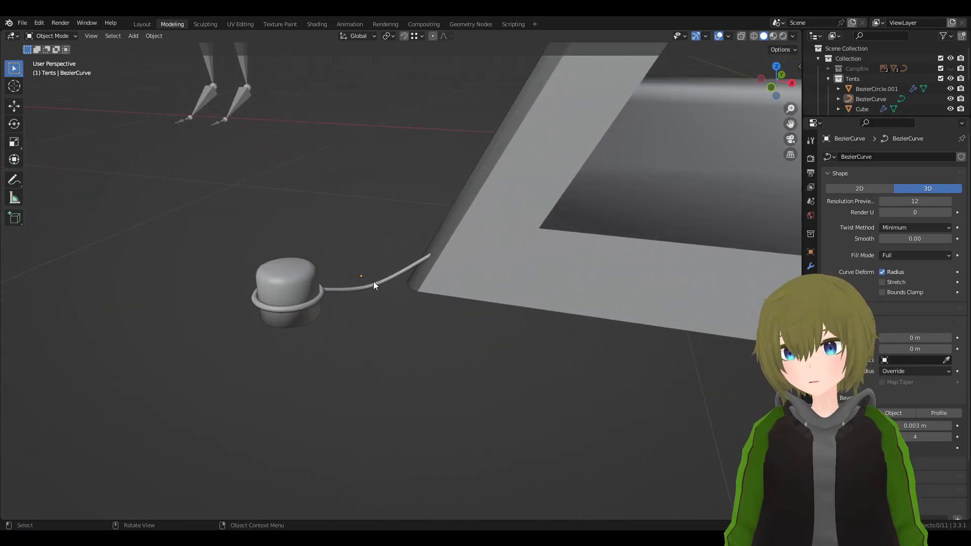
- Reduce the rope curve's bevel resolution to 2 and inspect the rope with nothing selected
click(373, 281)
middle_drag(585, 327, 635, 351)
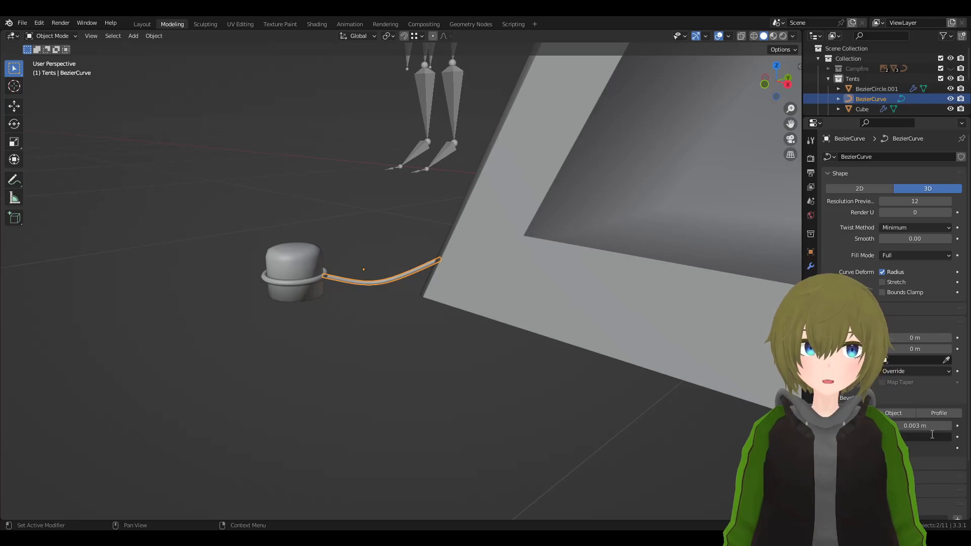
scroll(550, 379, up, 5)
middle_drag(426, 338, 519, 339)
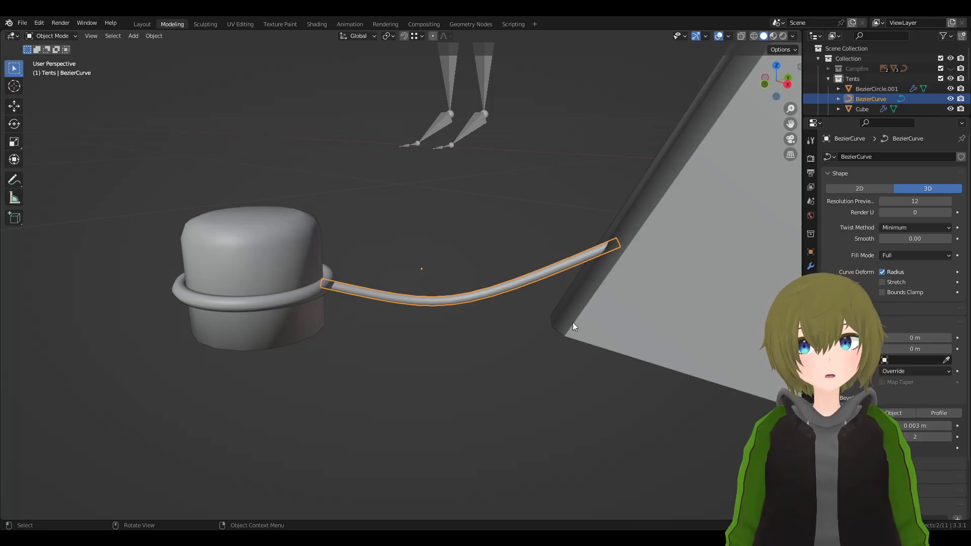
key(alt+a)
middle_drag(525, 376, 443, 357)
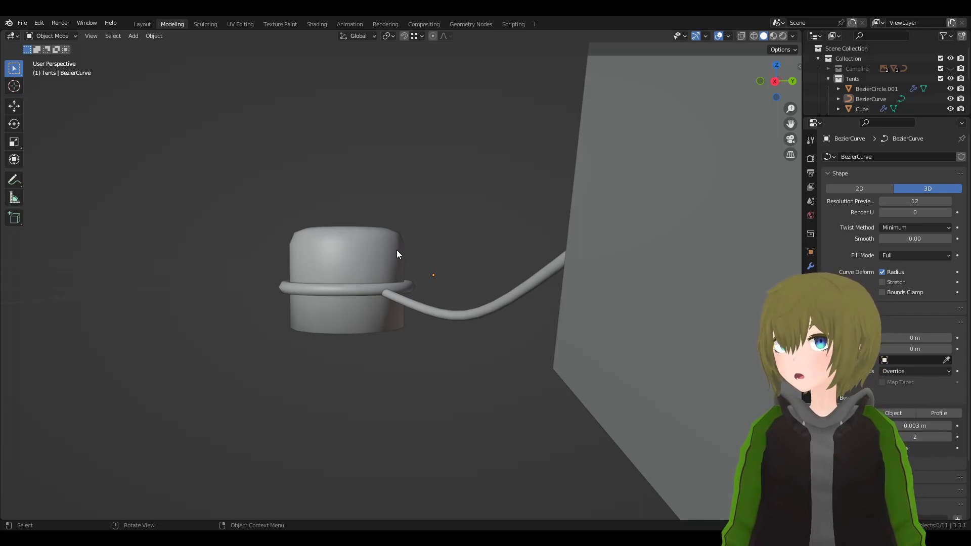
- Convert the rope curve between the peg ring and the tent corner into a mesh
click(487, 305)
middle_drag(488, 308, 523, 320)
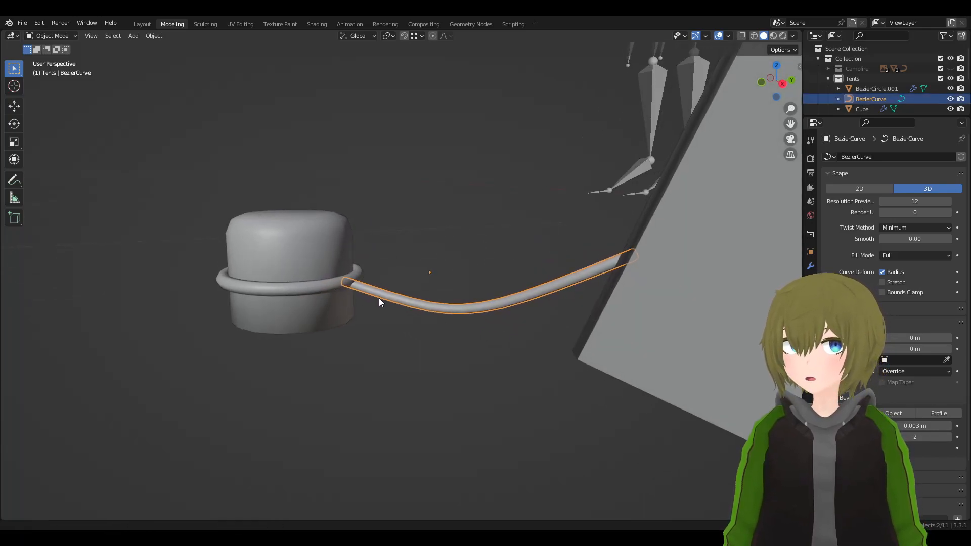
shift+middle_drag(377, 298, 516, 315)
middle_drag(502, 242, 561, 242)
click(564, 330)
click(551, 304)
middle_drag(551, 305, 587, 308)
click(154, 36)
click(157, 38)
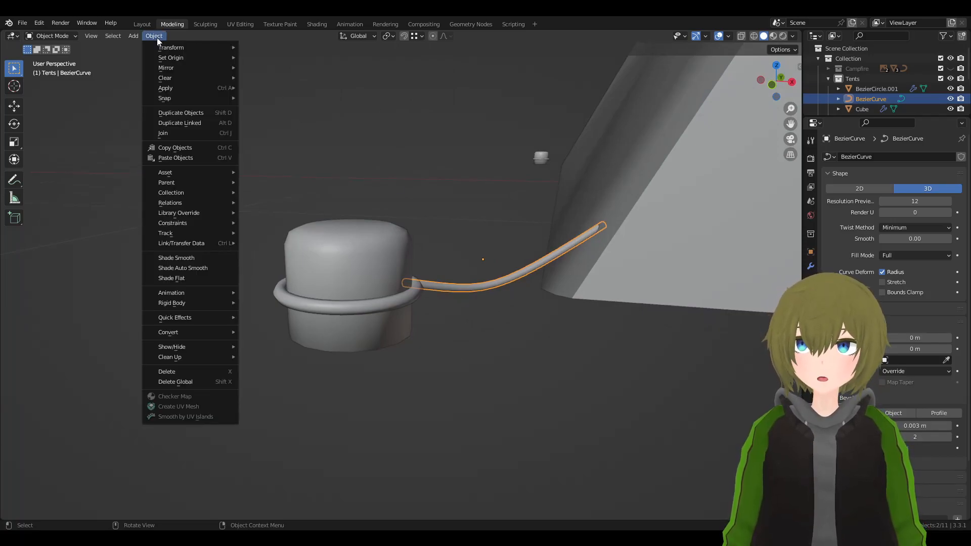
mouse_move(199, 335)
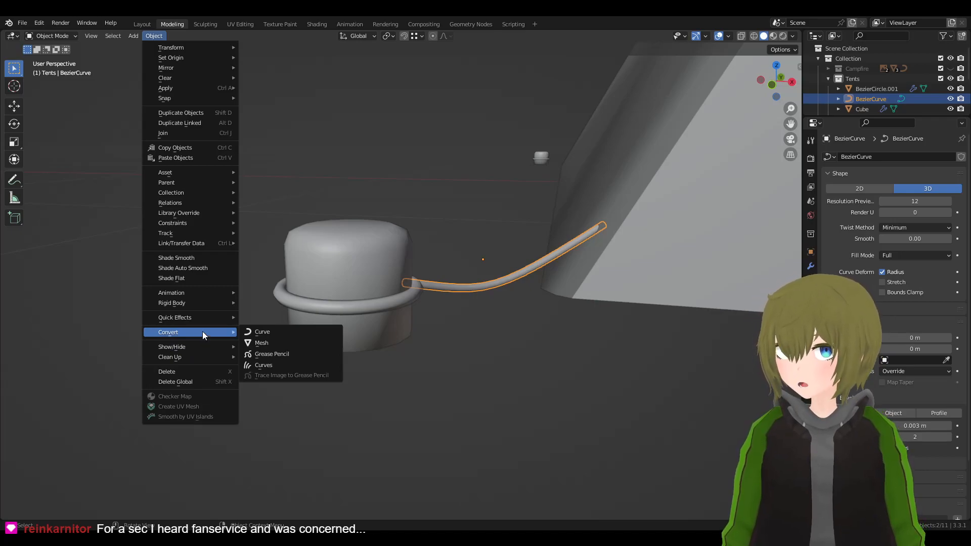
click(262, 340)
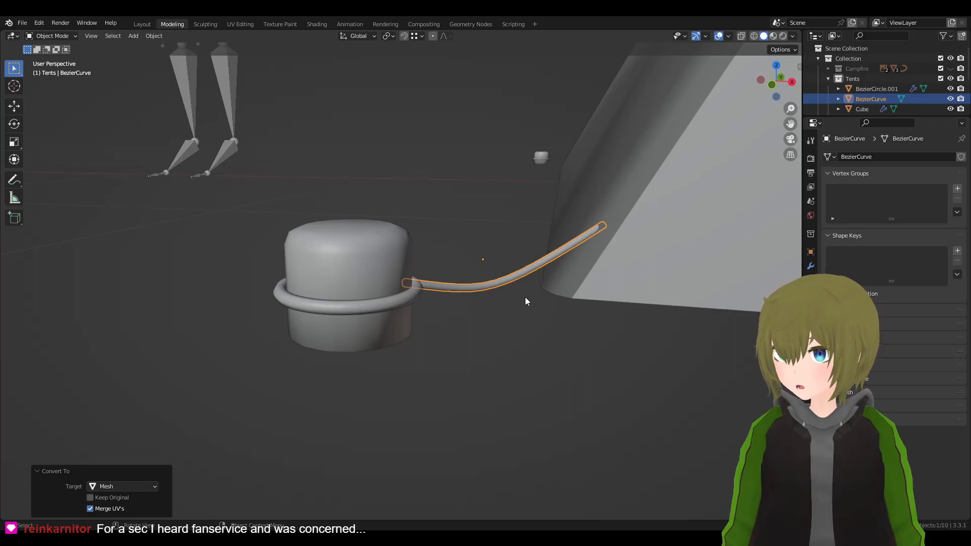
- Inspect the converted rope's geometry in Edit Mode and where it meets the peg, and select the peg's ring
middle_drag(526, 297, 454, 275)
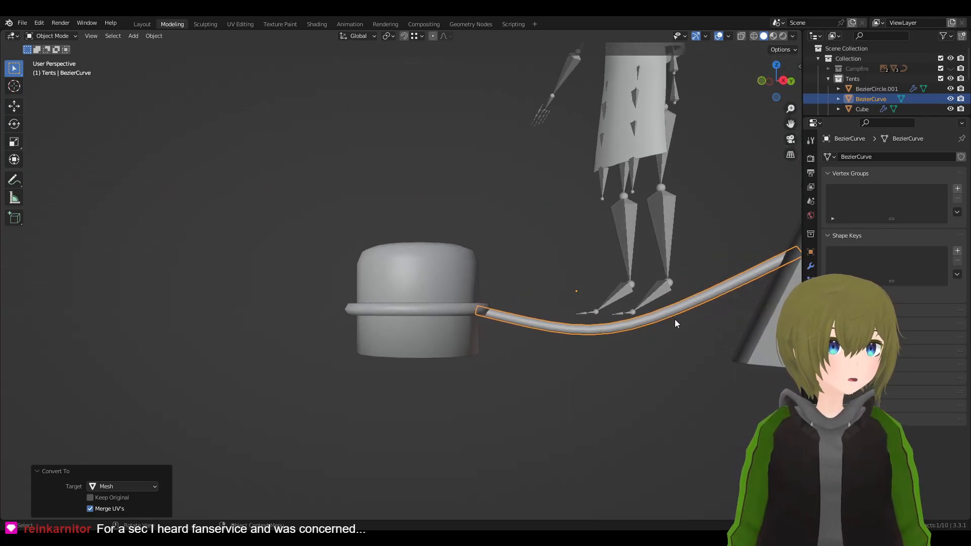
key(Tab)
middle_drag(675, 320, 527, 306)
key(Tab)
click(441, 284)
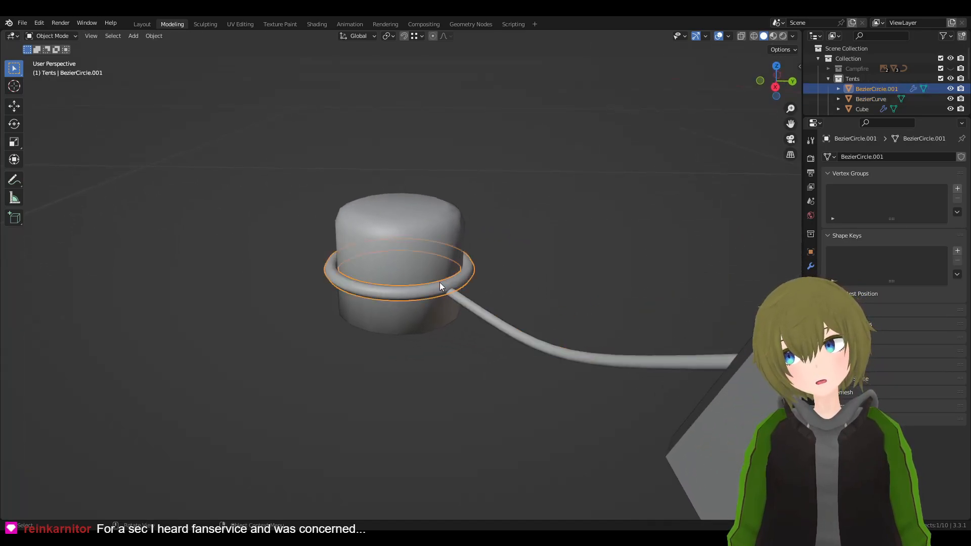
- Select the converted rope mesh between the peg and the tent corner and set its origin to the 3D cursor
key(Tab)
key(Tab)
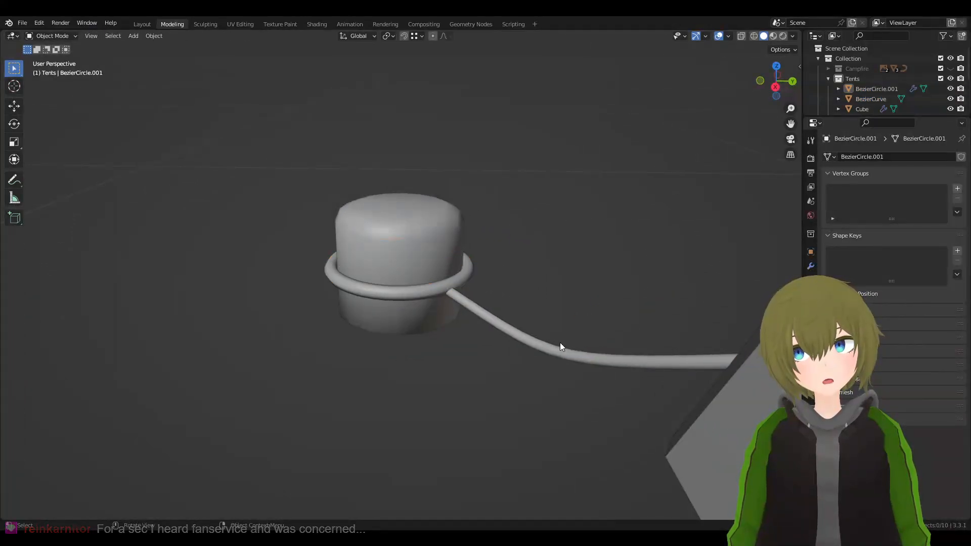
click(560, 338)
scroll(429, 323, down, 5)
middle_drag(429, 323, 565, 326)
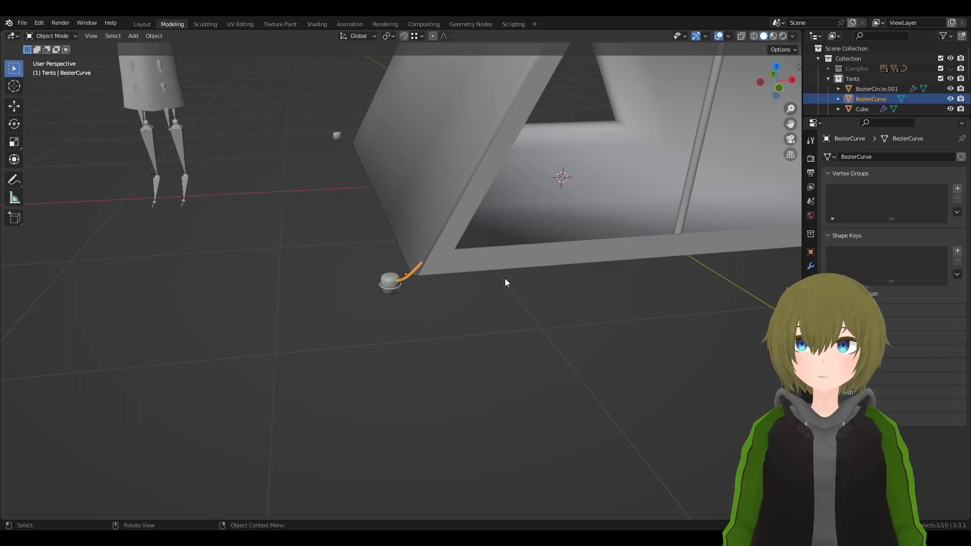
key(F3)
key(Return)
- Add a Mirror modifier to the rope on the X and Y axes so that every tent corner gets one
middle_drag(505, 282, 708, 293)
click(811, 267)
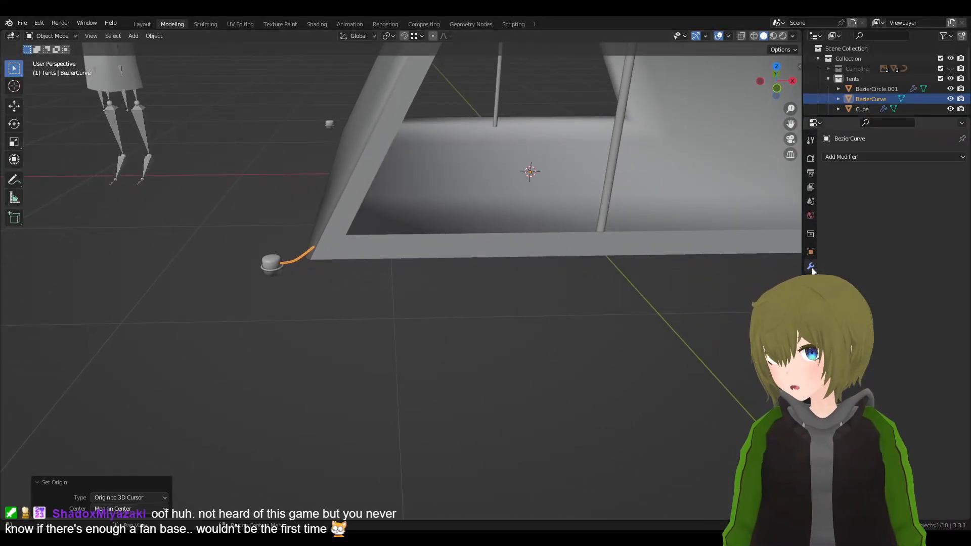
click(864, 158)
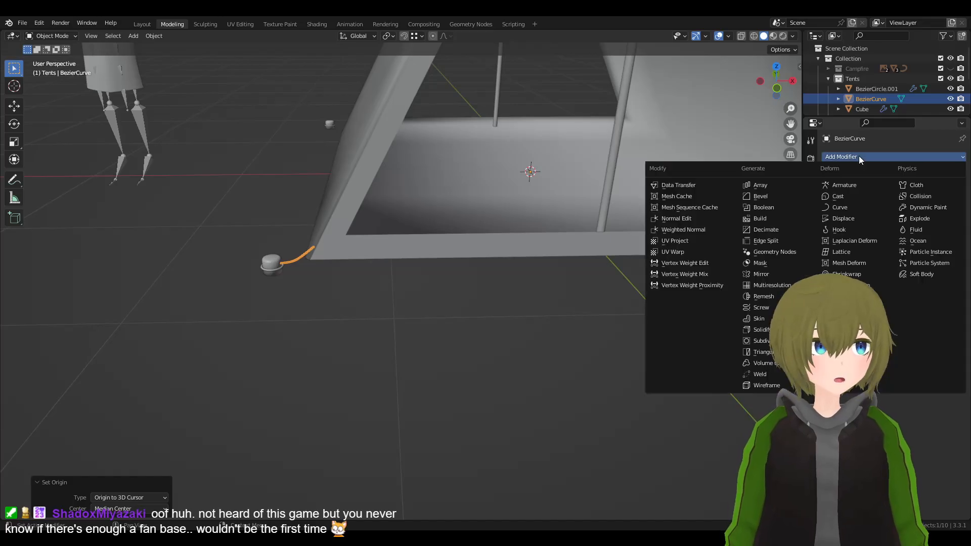
click(772, 275)
middle_drag(739, 281, 893, 191)
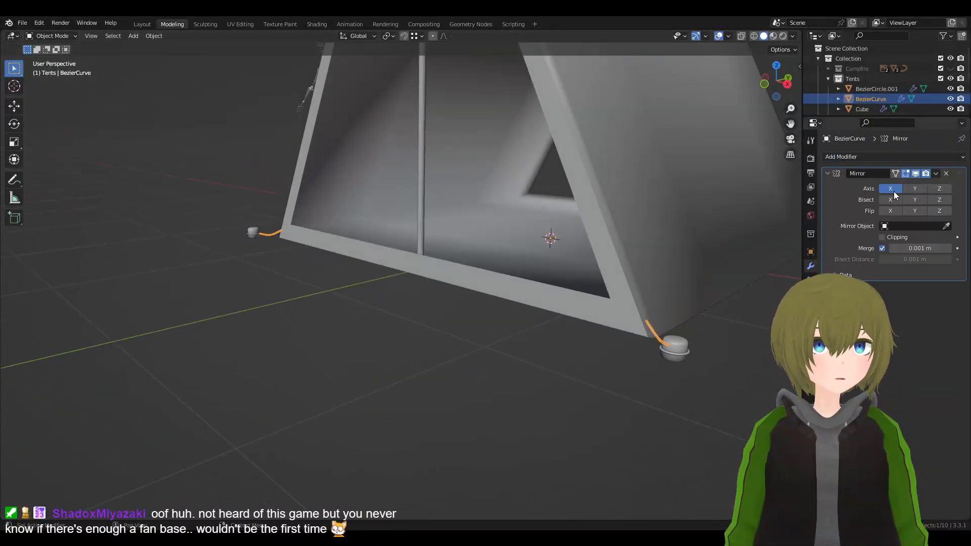
scroll(772, 230, down, 5)
click(726, 295)
scroll(659, 289, up, 6)
shift+middle_drag(658, 289, 560, 298)
middle_drag(561, 298, 444, 276)
scroll(587, 299, up, 2)
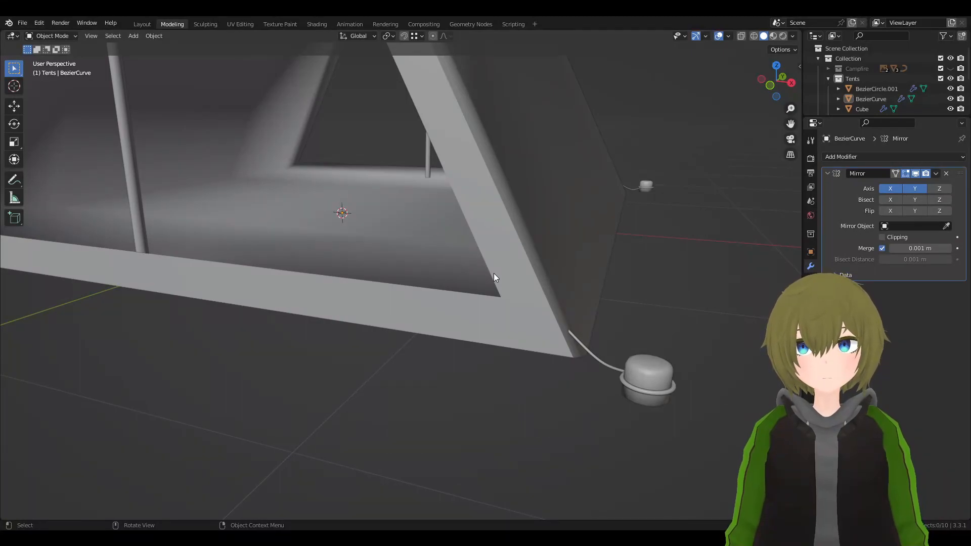
- Select all faces of the tent's front frame in face select mode and shade them smooth
click(499, 291)
key(Tab)
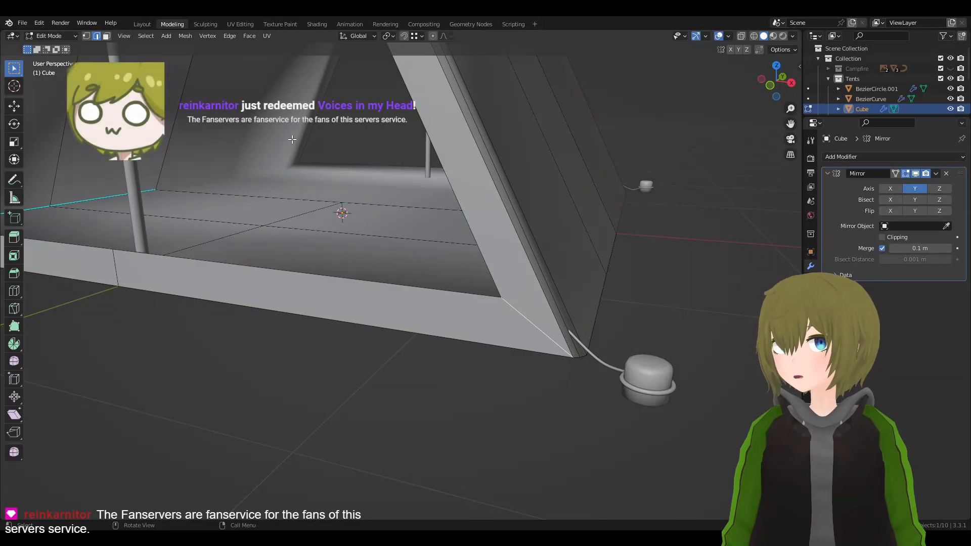
click(106, 36)
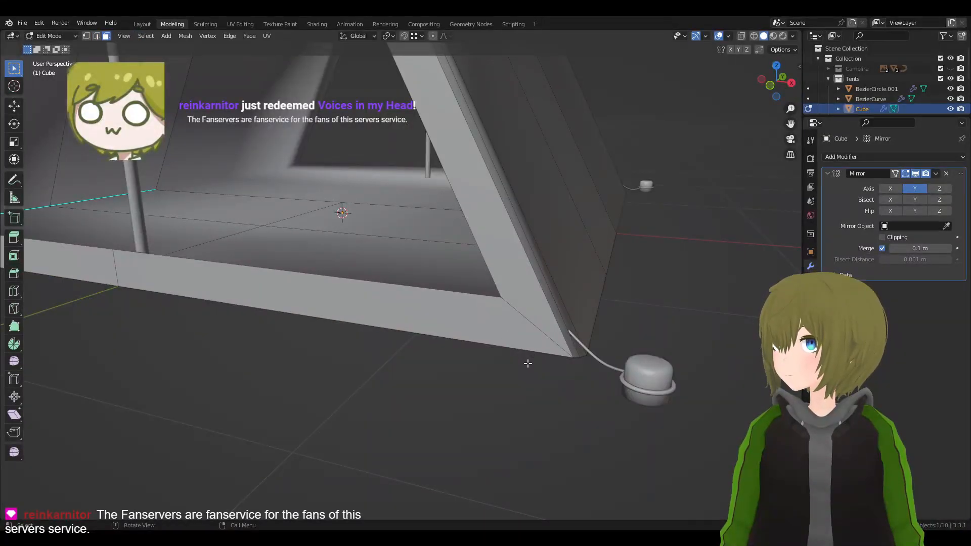
click(516, 344)
middle_drag(516, 344, 250, 271)
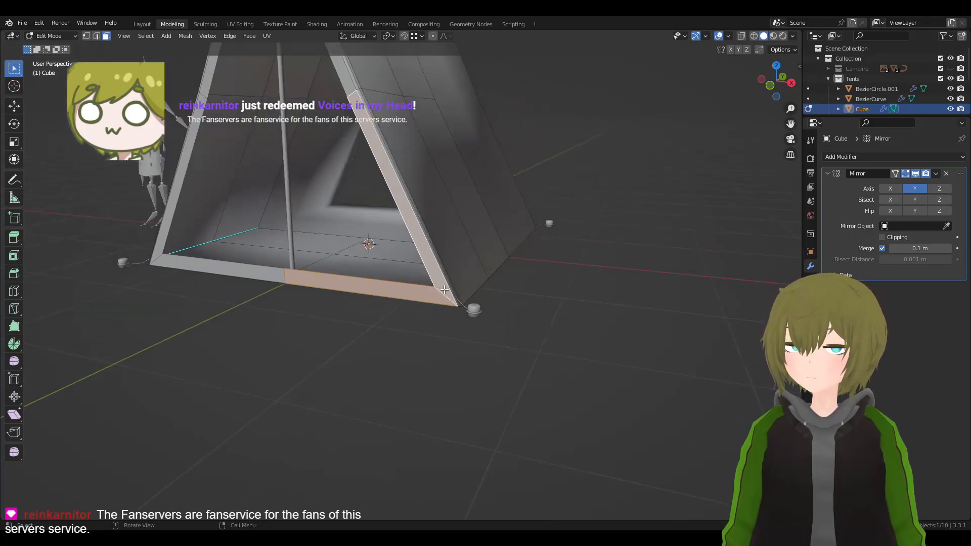
shift+click(249, 271)
shift+click(167, 219)
shift+middle_drag(306, 139, 347, 300)
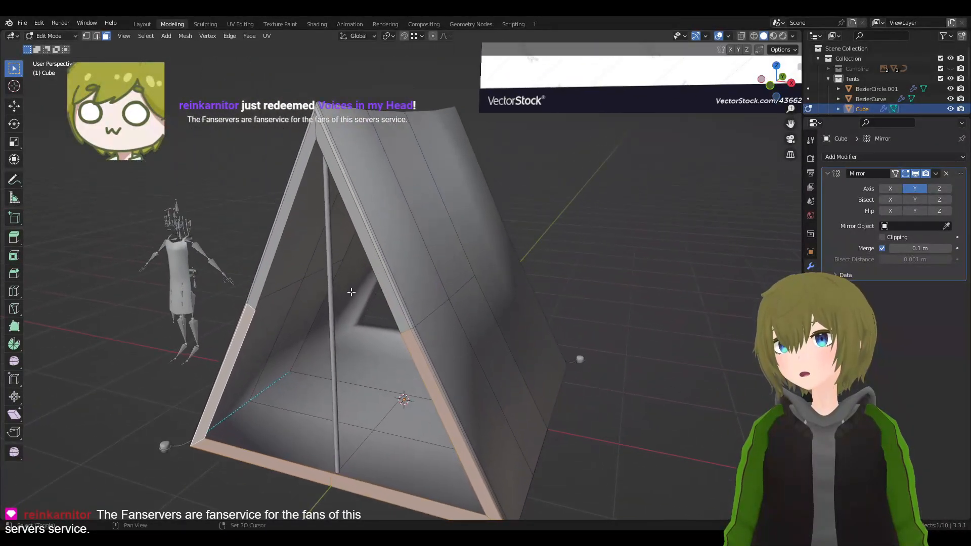
shift+click(361, 230)
shift+click(294, 191)
key(q)
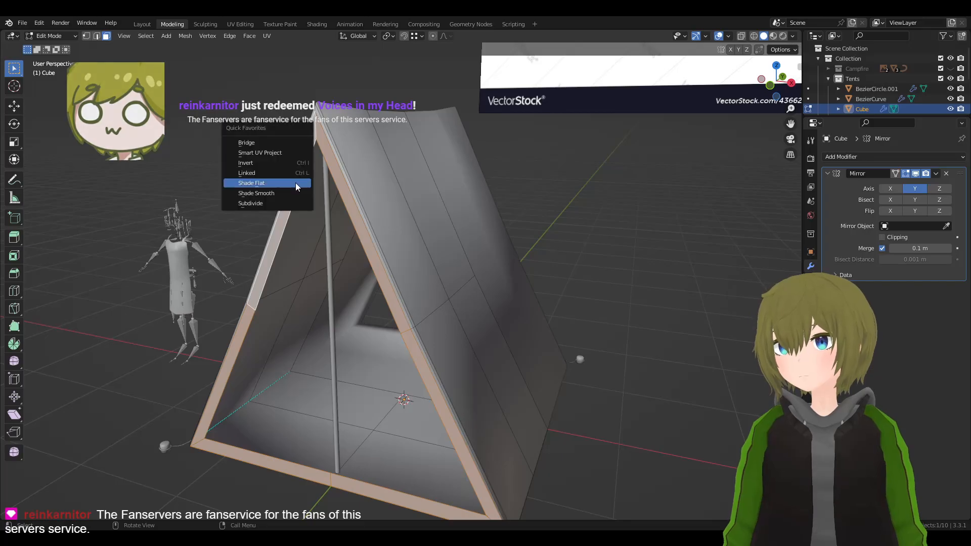
click(296, 185)
key(Tab)
- Examine the shading of the tent's front frame from several angles beside the teal tent reference
middle_drag(712, 374, 539, 300)
scroll(526, 273, up, 5)
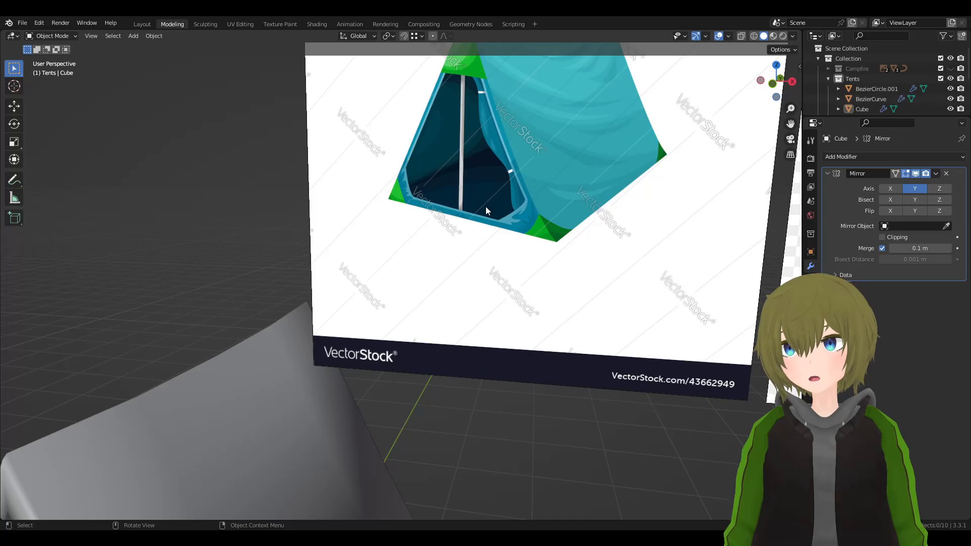
scroll(486, 207, down, 5)
middle_drag(463, 361, 413, 303)
click(354, 283)
click(690, 362)
scroll(534, 342, up, 6)
middle_drag(535, 342, 573, 314)
scroll(573, 313, down, 5)
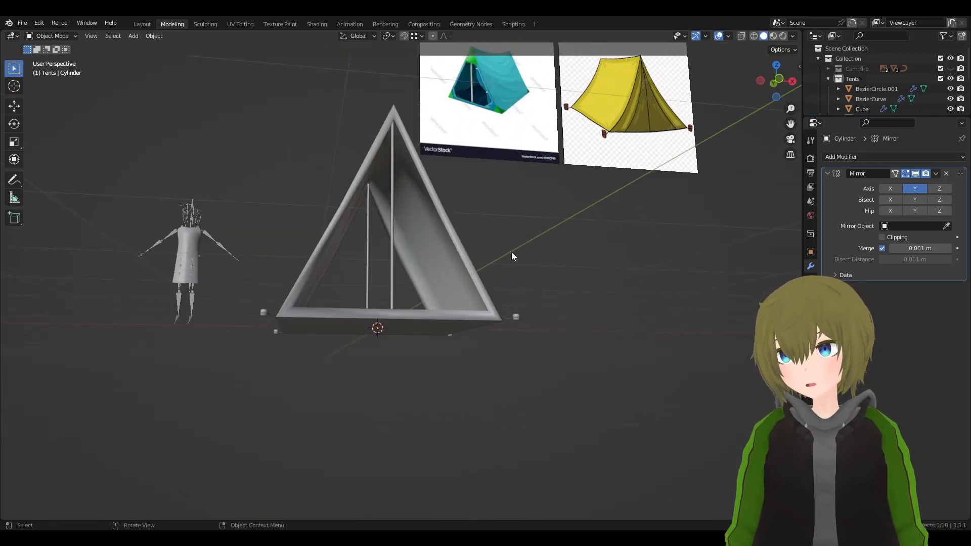
middle_drag(517, 256, 484, 298)
scroll(371, 271, up, 6)
middle_drag(370, 271, 327, 253)
scroll(328, 252, down, 4)
shift+middle_drag(407, 218, 446, 317)
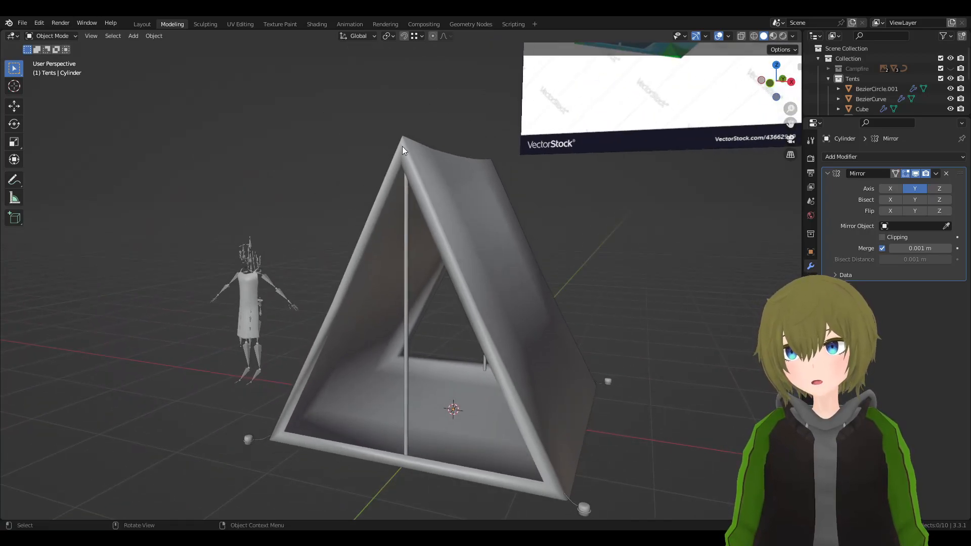
- Study the teal tent reference up close, including its corner patches and door opening
shift+middle_drag(712, 240, 572, 338)
scroll(499, 271, down, 3)
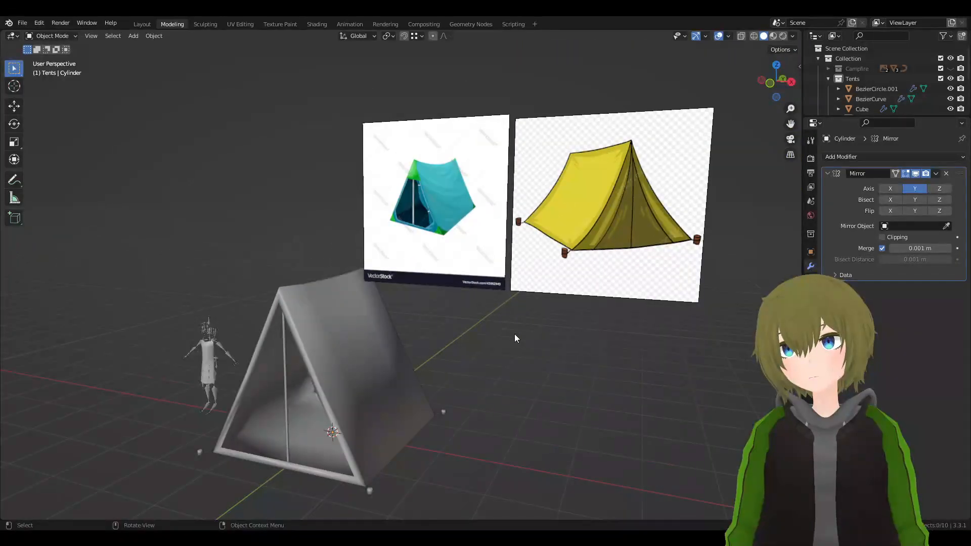
scroll(512, 335, up, 3)
middle_drag(414, 225, 481, 220)
middle_drag(581, 311, 501, 223)
scroll(465, 296, up, 4)
shift+middle_drag(502, 223, 483, 373)
scroll(481, 304, up, 2)
scroll(480, 249, down, 1)
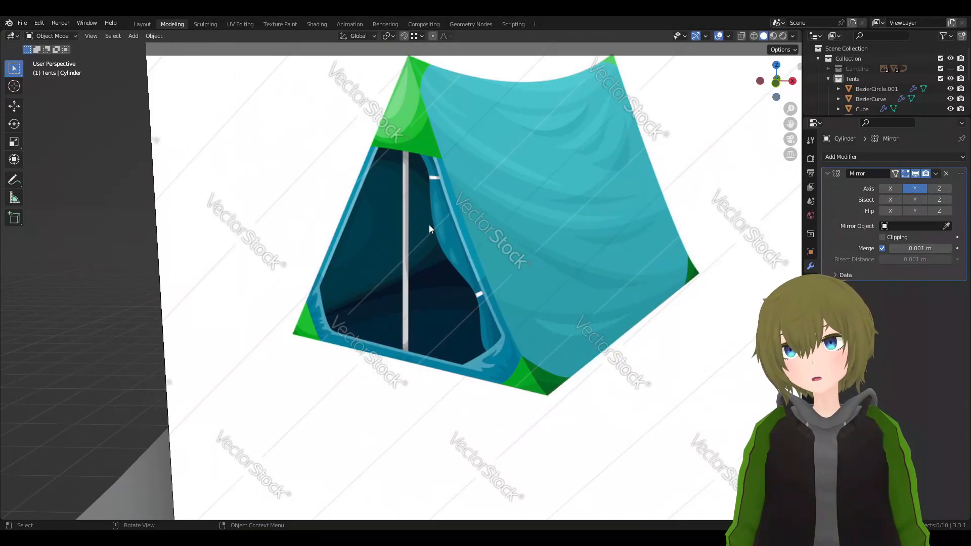
- Inspect the tent body from the front and sides and check its mesh in Edit Mode
scroll(477, 303, down, 6)
middle_drag(454, 417, 242, 405)
shift+middle_drag(521, 410, 412, 272)
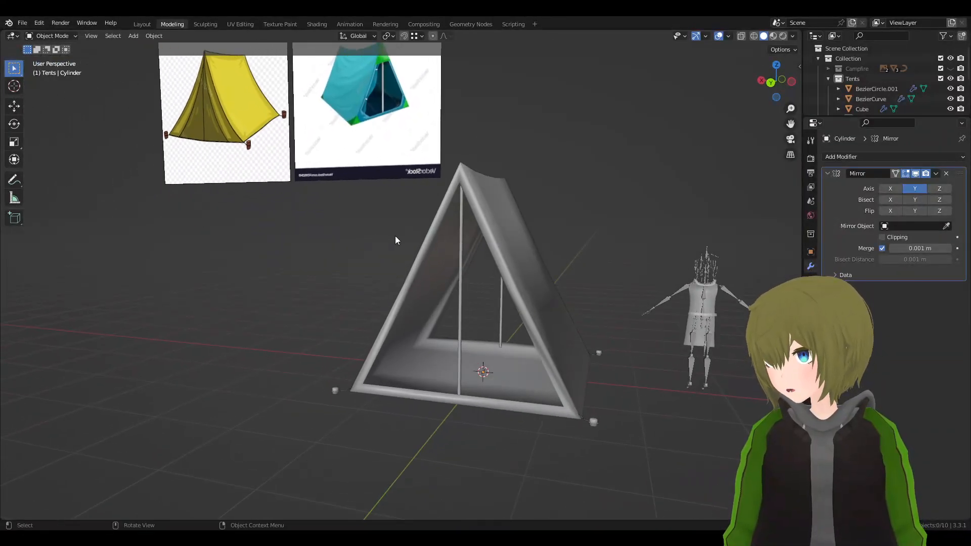
middle_drag(422, 312, 486, 382)
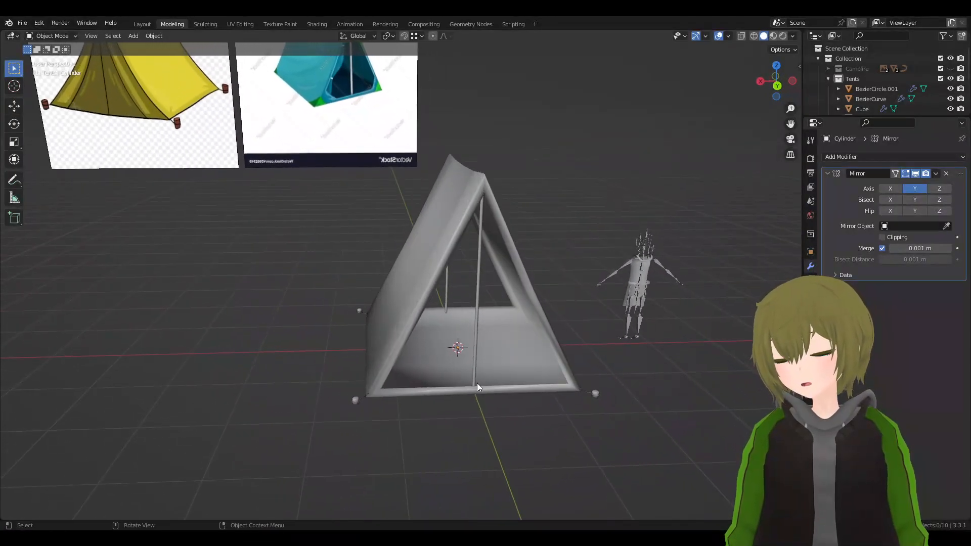
middle_drag(511, 345, 468, 341)
scroll(385, 327, up, 6)
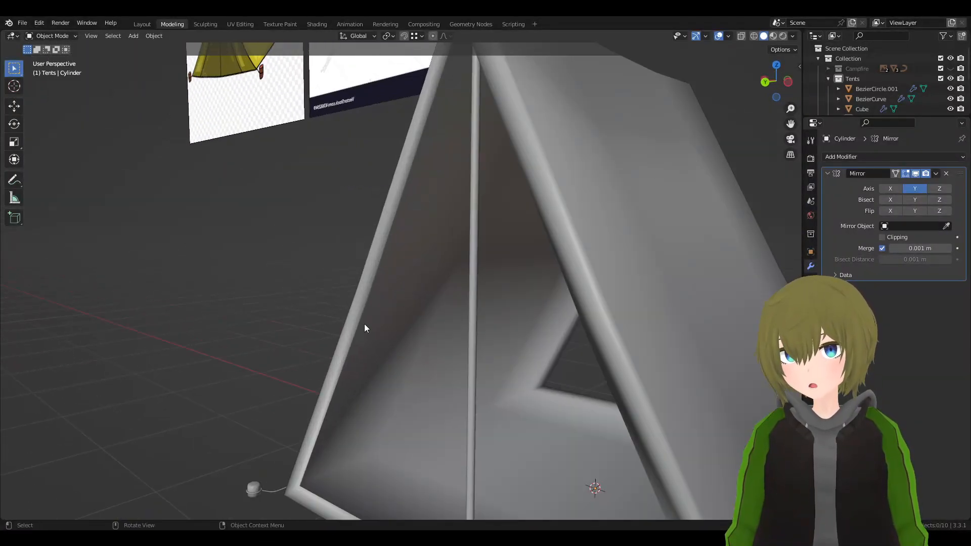
click(367, 330)
key(Tab)
middle_drag(434, 403, 554, 395)
shift+middle_drag(554, 395, 530, 253)
key(Tab)
scroll(640, 264, down, 8)
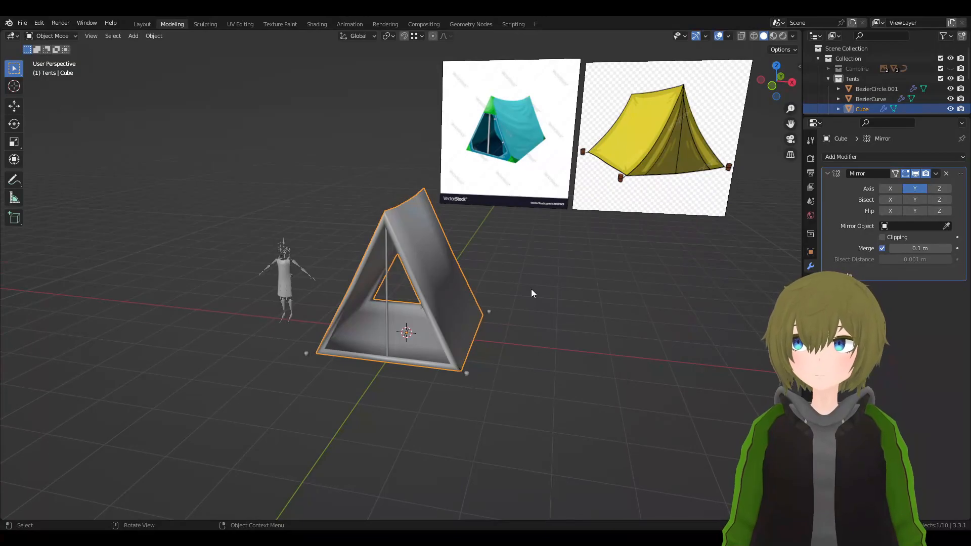
middle_drag(504, 312, 473, 287)
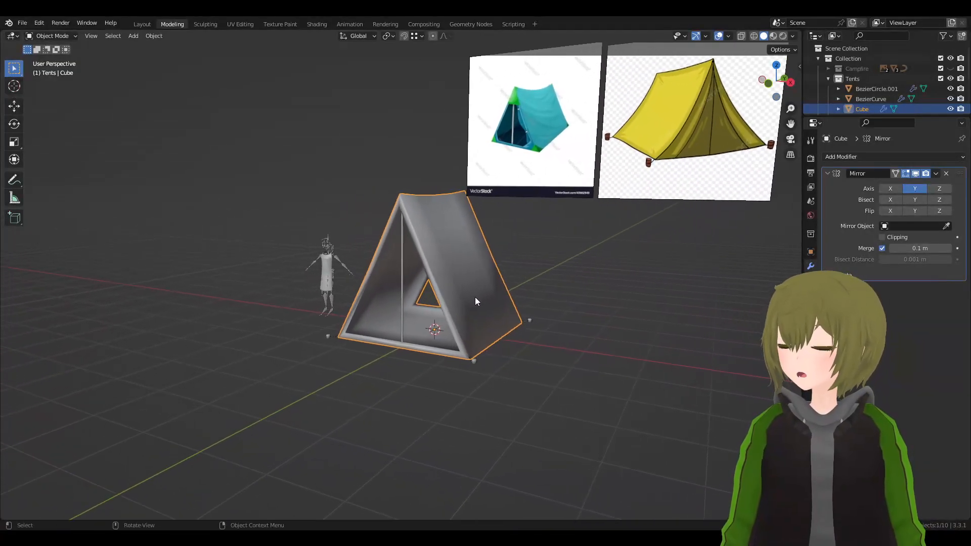
scroll(475, 297, up, 5)
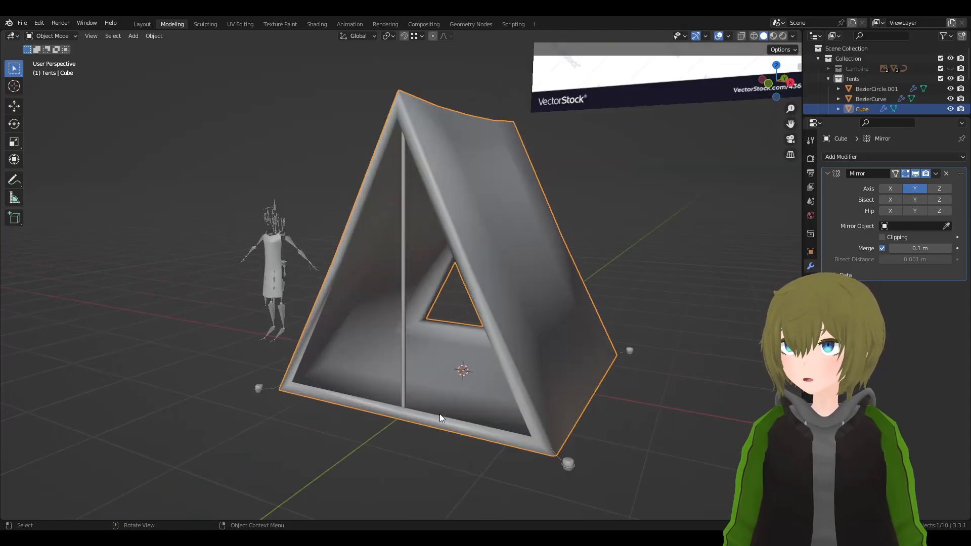
middle_drag(390, 465, 436, 354)
- Activate the Move tool and select the tent's vertical pole
click(449, 310)
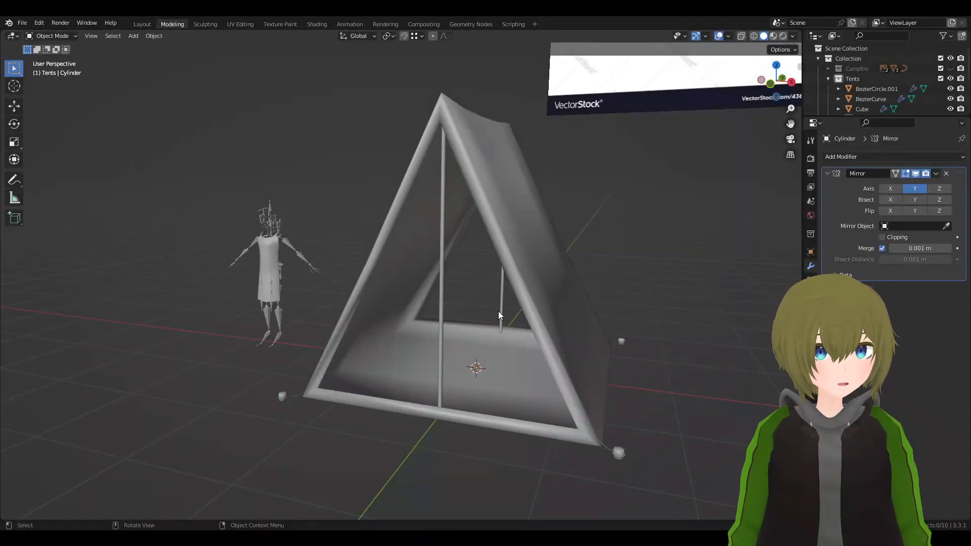
key(w)
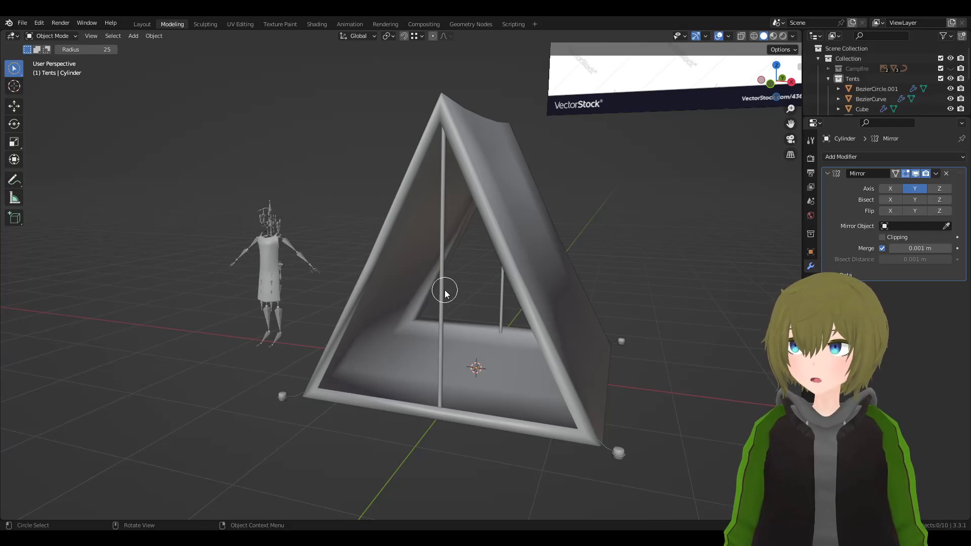
right_click(447, 295)
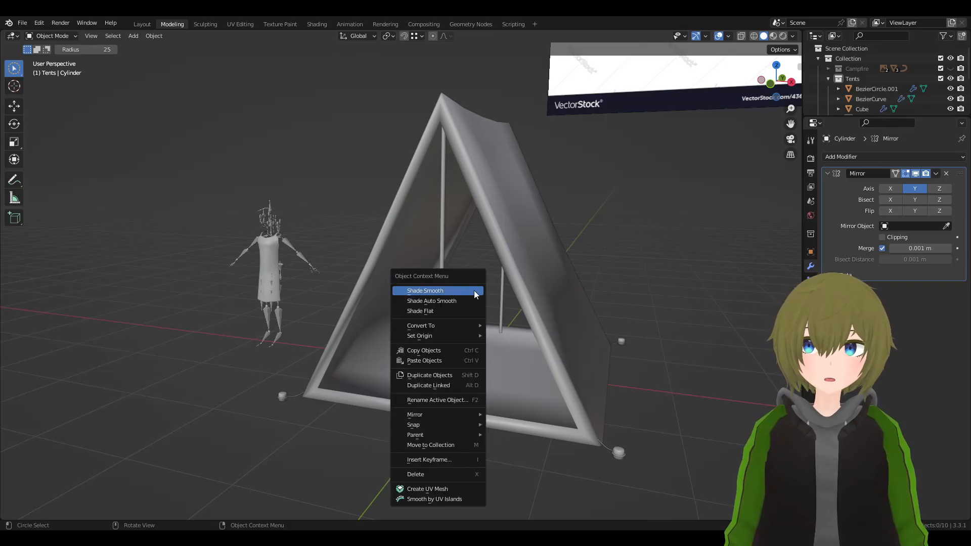
click(13, 107)
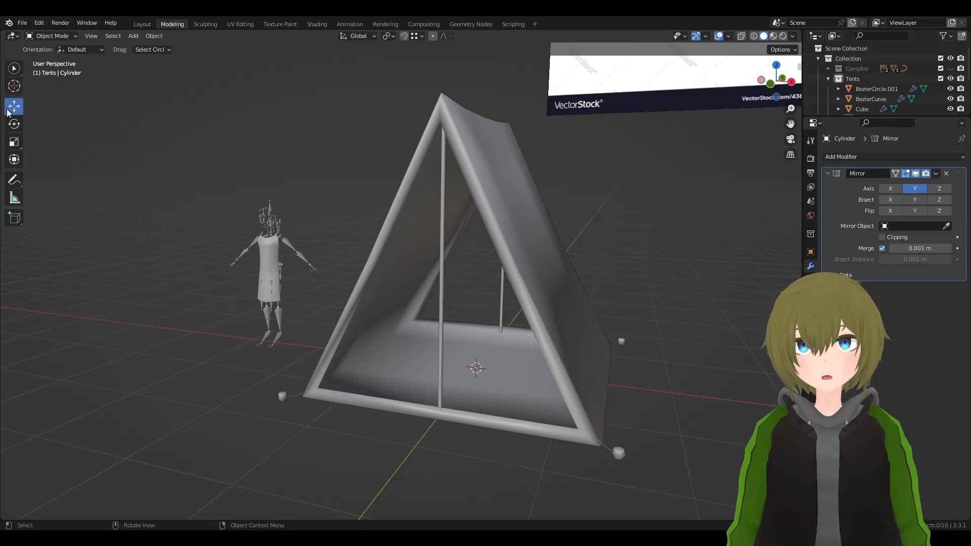
click(443, 273)
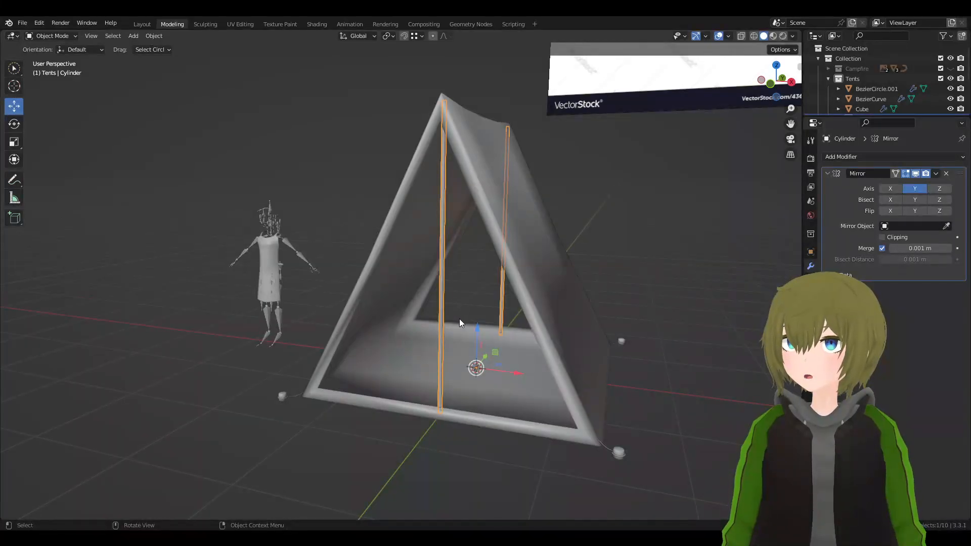
- Inspect the mirrored pegs and rings around the tent, selecting the ring at the front corner and clearing the selection
middle_drag(459, 318, 473, 329)
middle_drag(411, 411, 557, 367)
click(393, 313)
click(557, 367)
click(265, 340)
click(299, 390)
middle_drag(298, 390, 563, 354)
click(556, 368)
click(559, 372)
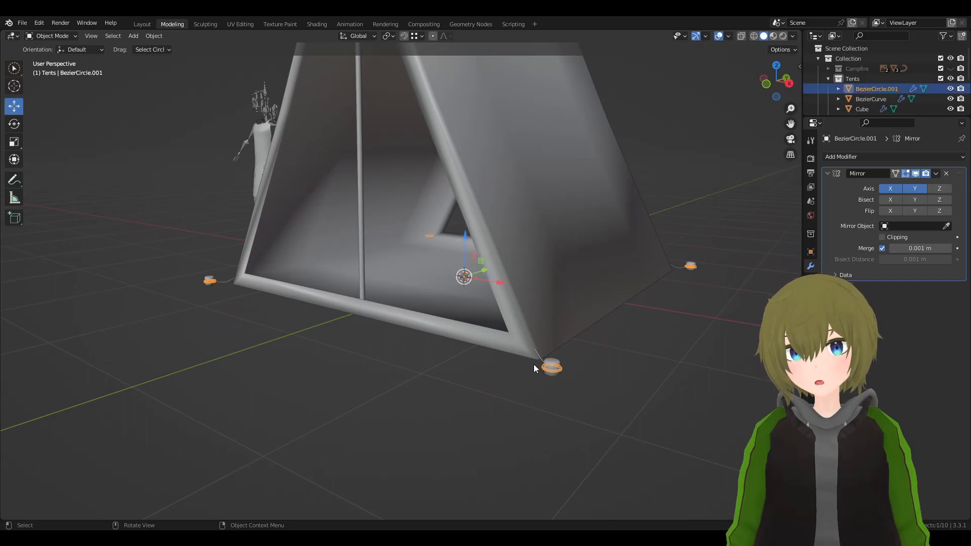
click(328, 377)
middle_drag(329, 376, 381, 385)
middle_drag(424, 261, 466, 277)
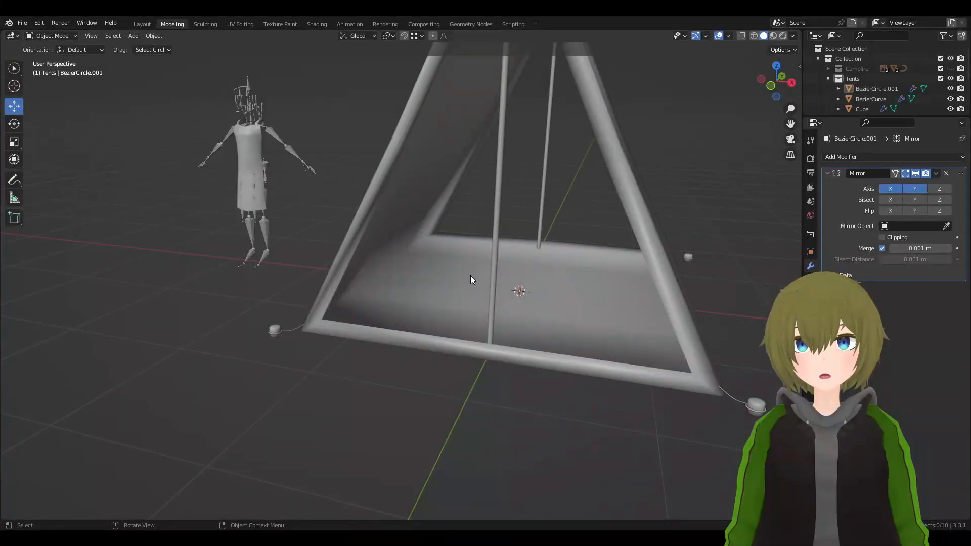
- Select the mirrored rope at the front tent corner, inspect it, and clear the selection
scroll(471, 276, down, 3)
middle_drag(501, 276, 485, 273)
shift+middle_drag(549, 273, 488, 266)
scroll(488, 266, up, 4)
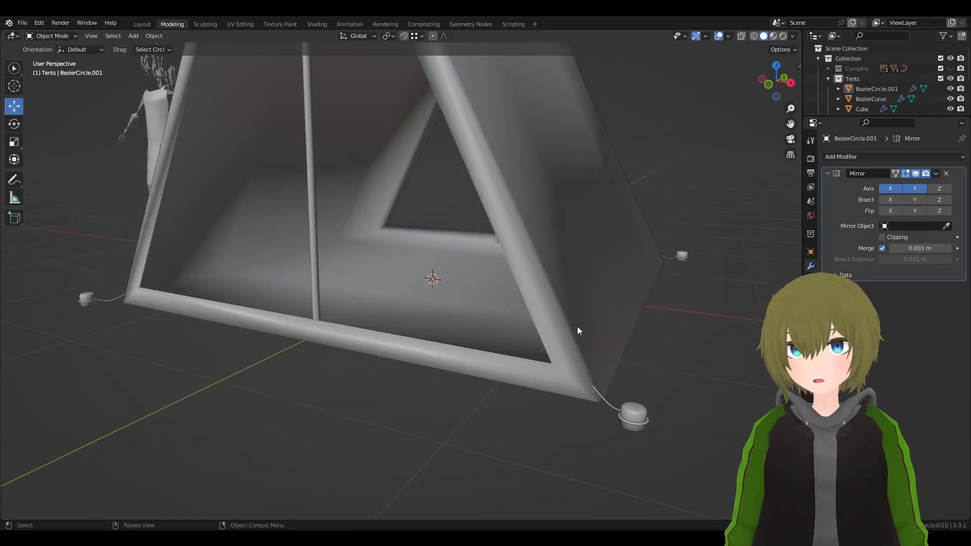
click(617, 408)
middle_drag(708, 289, 663, 396)
click(663, 396)
middle_drag(115, 347, 433, 313)
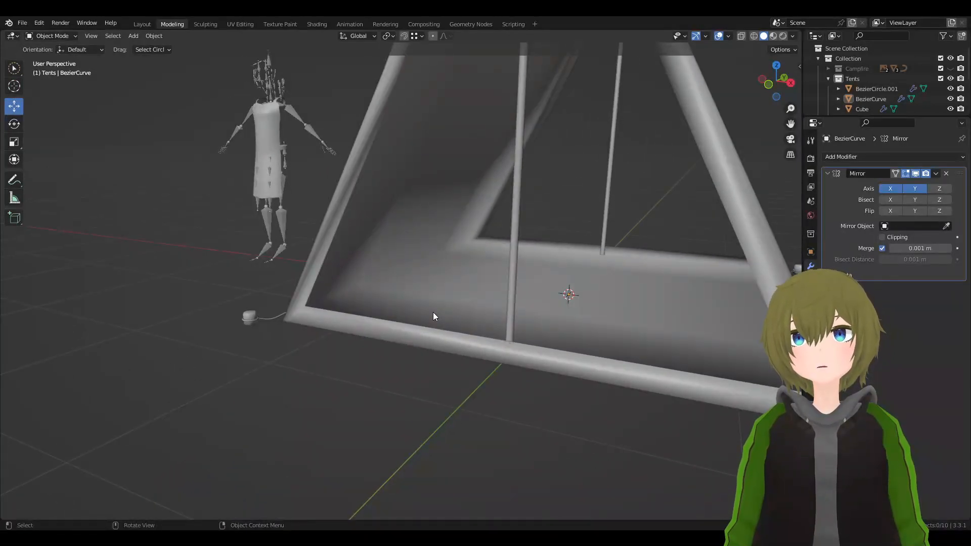
- Examine up close where the rope meets the peg's ring, check its mesh in Edit Mode, and review the whole tent
middle_drag(470, 327, 408, 300)
click(405, 298)
click(544, 356)
scroll(544, 356, up, 4)
middle_drag(544, 356, 628, 347)
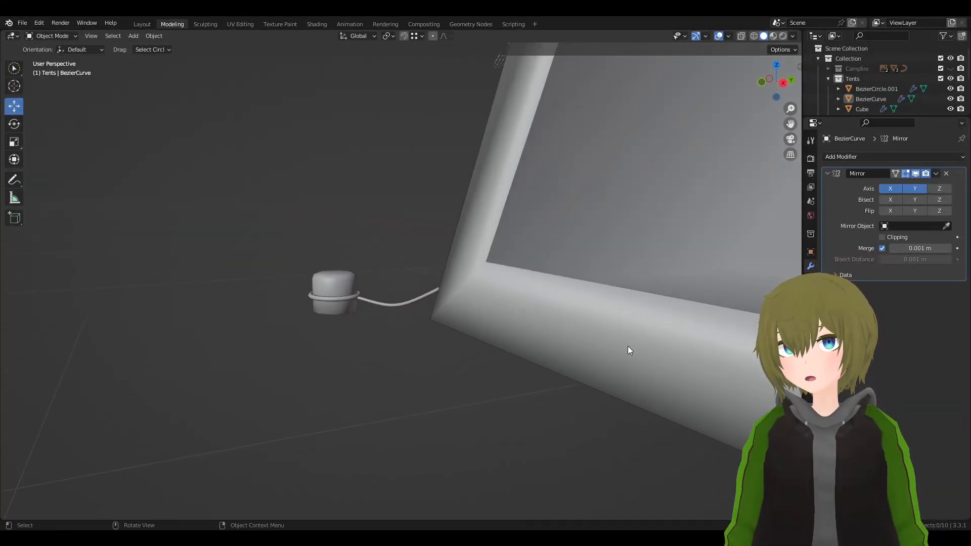
scroll(387, 288, up, 5)
middle_drag(297, 319, 370, 274)
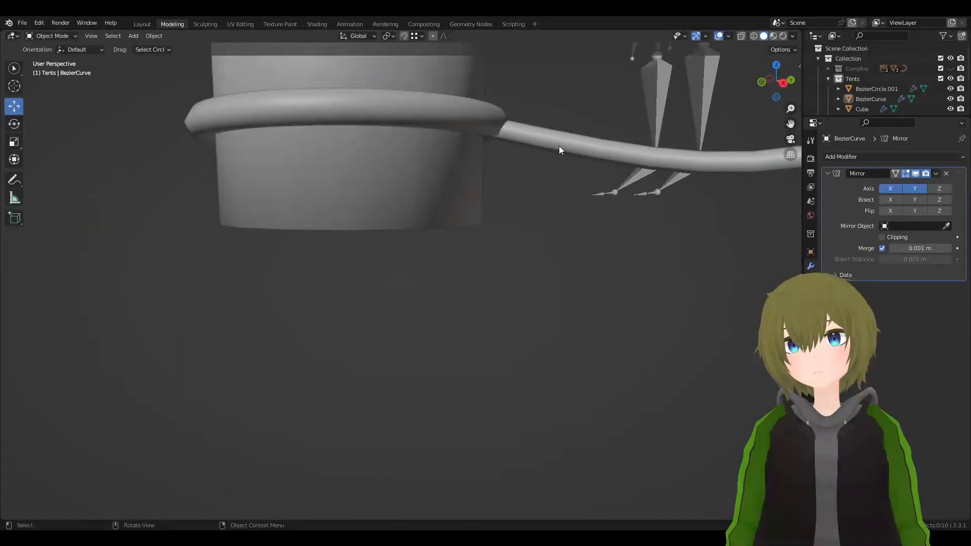
click(521, 145)
key(Tab)
key(Tab)
scroll(480, 220, down, 15)
middle_drag(490, 235, 599, 247)
scroll(599, 247, up, 5)
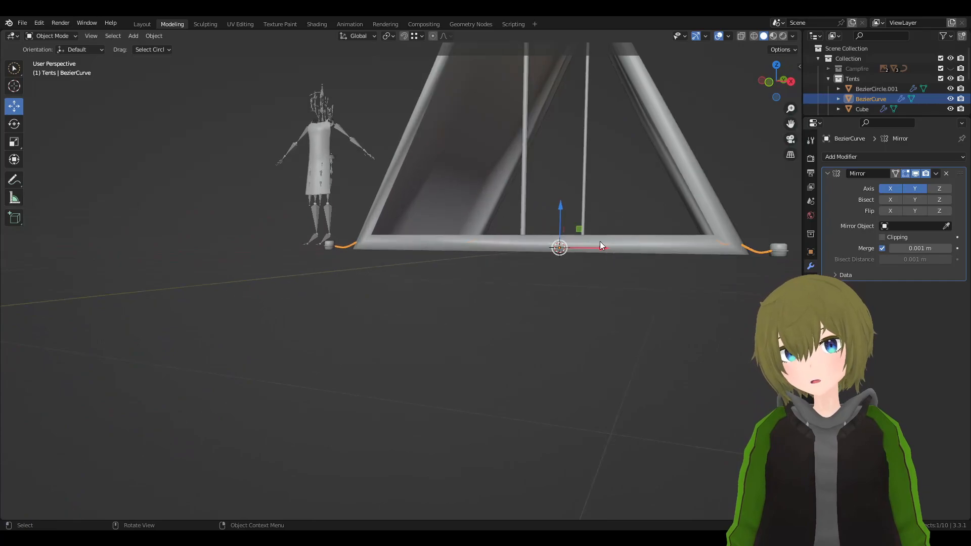
click(590, 341)
middle_drag(557, 286, 410, 322)
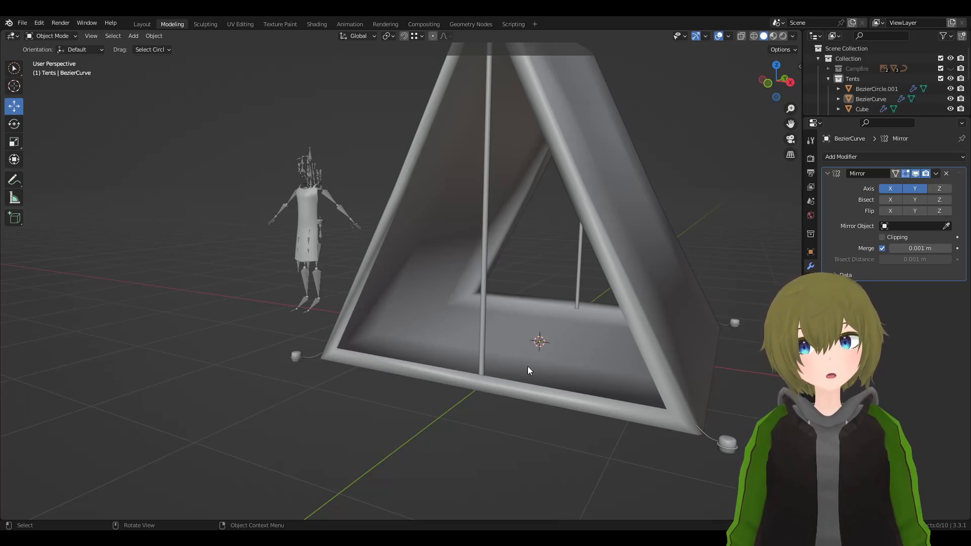
- Inspect the tent's front frame and the peg rope at its front corner, clearing any selection and comparing with the reference images
middle_drag(557, 397, 571, 405)
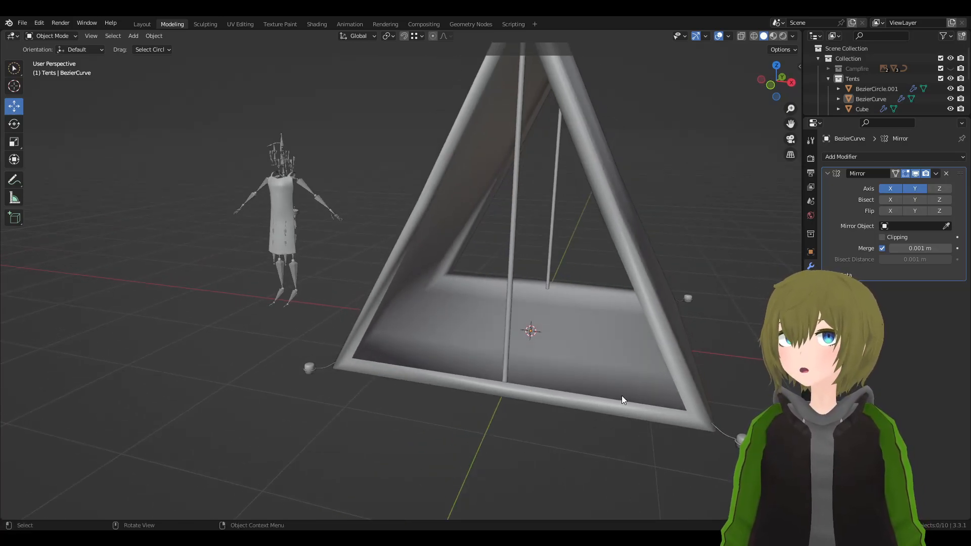
shift+middle_drag(639, 397, 529, 341)
scroll(506, 342, up, 3)
shift+middle_drag(192, 360, 428, 339)
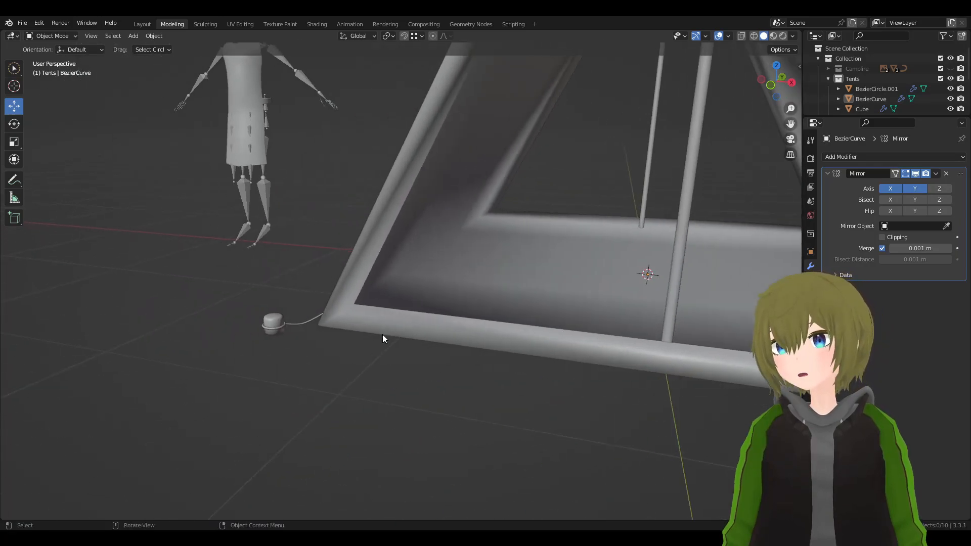
click(302, 323)
click(409, 417)
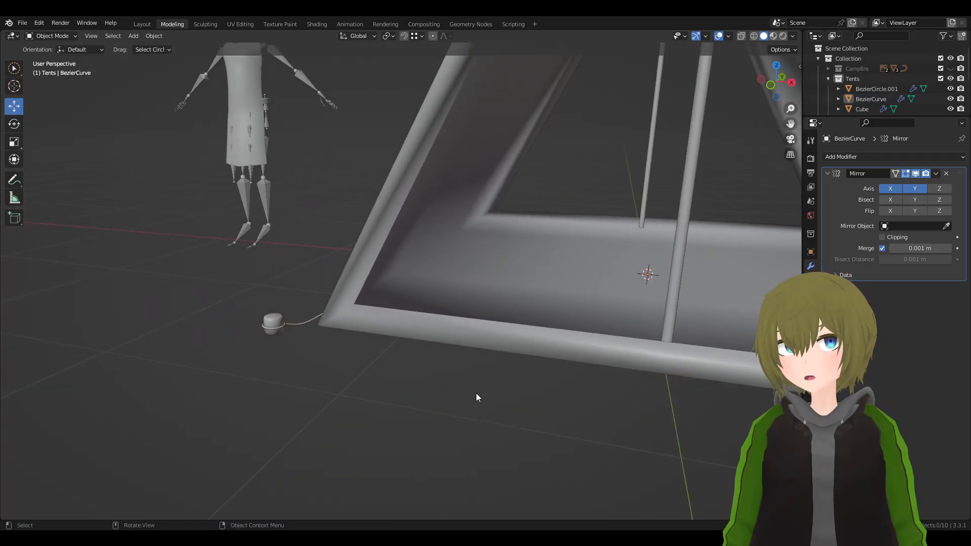
scroll(478, 393, down, 6)
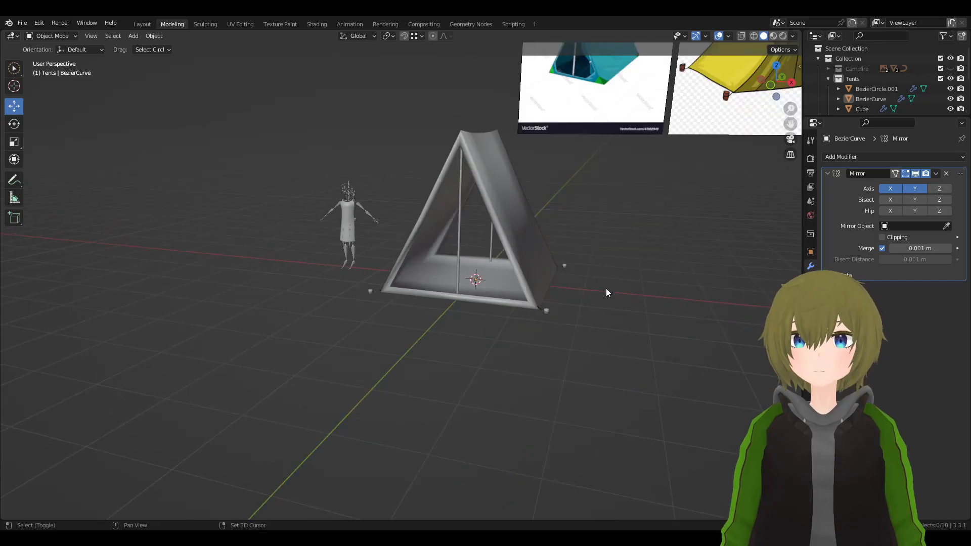
shift+middle_drag(606, 289, 578, 324)
scroll(578, 348, up, 6)
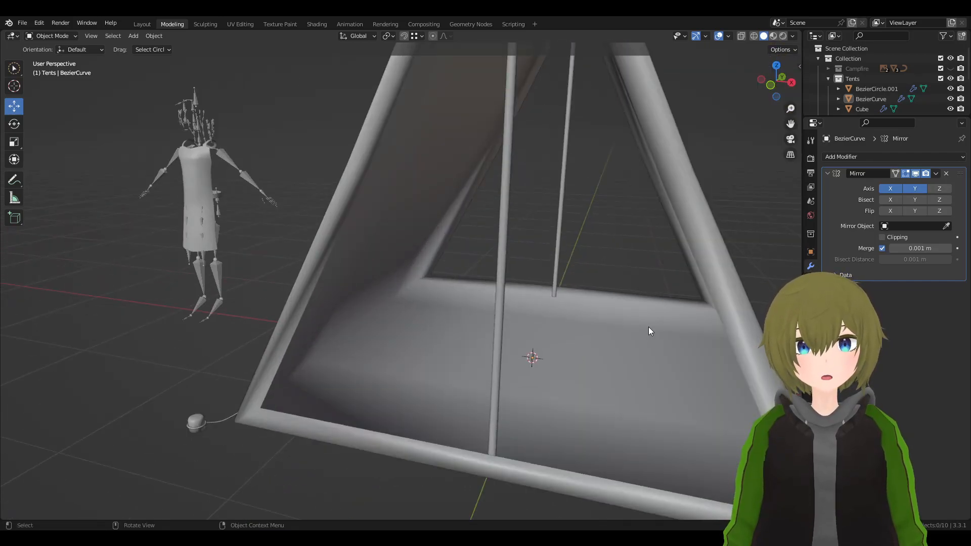
- In Edit Mode on the tent mesh, mark the two edges along the rear of the floor as sharp
click(600, 331)
key(Tab)
middle_drag(588, 321, 411, 356)
click(392, 341)
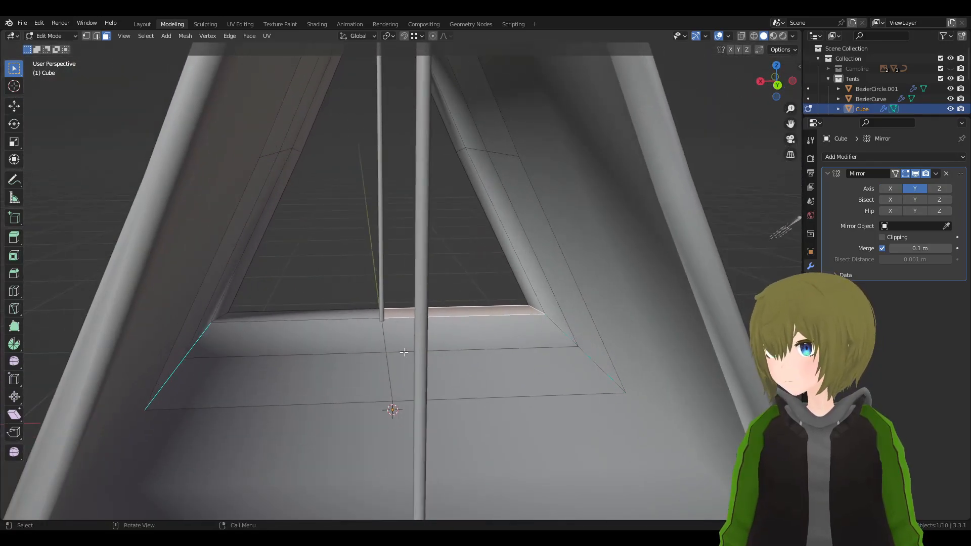
click(97, 36)
click(289, 319)
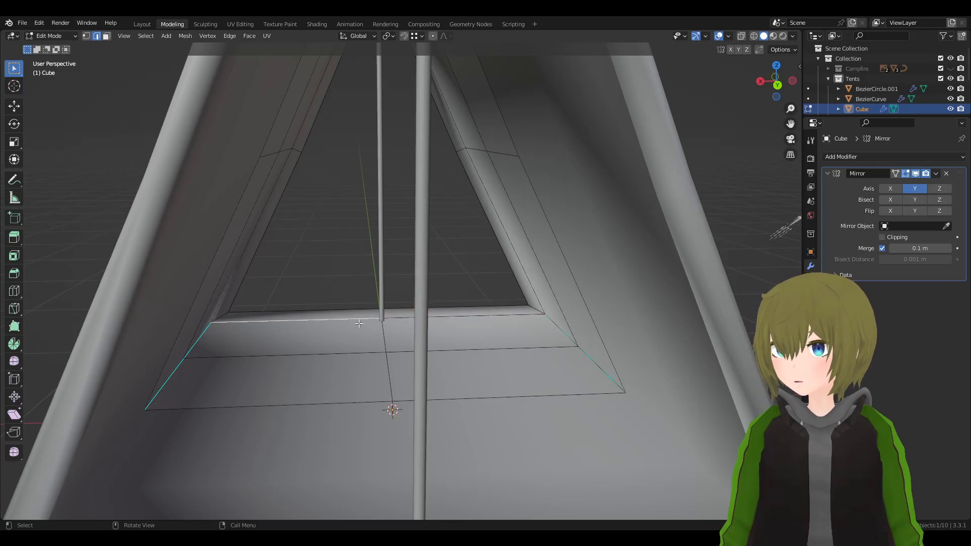
shift+click(431, 317)
key(ctrl+e)
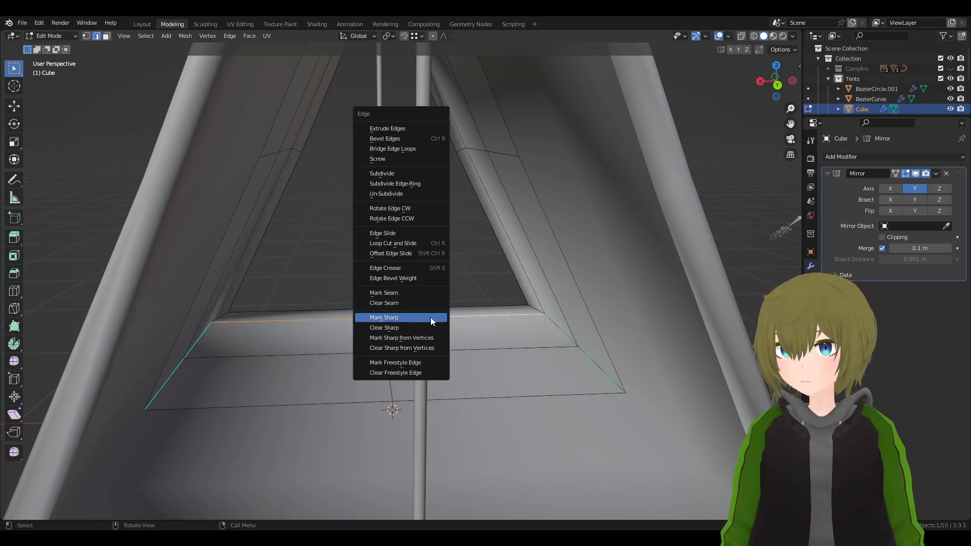
click(394, 316)
click(616, 411)
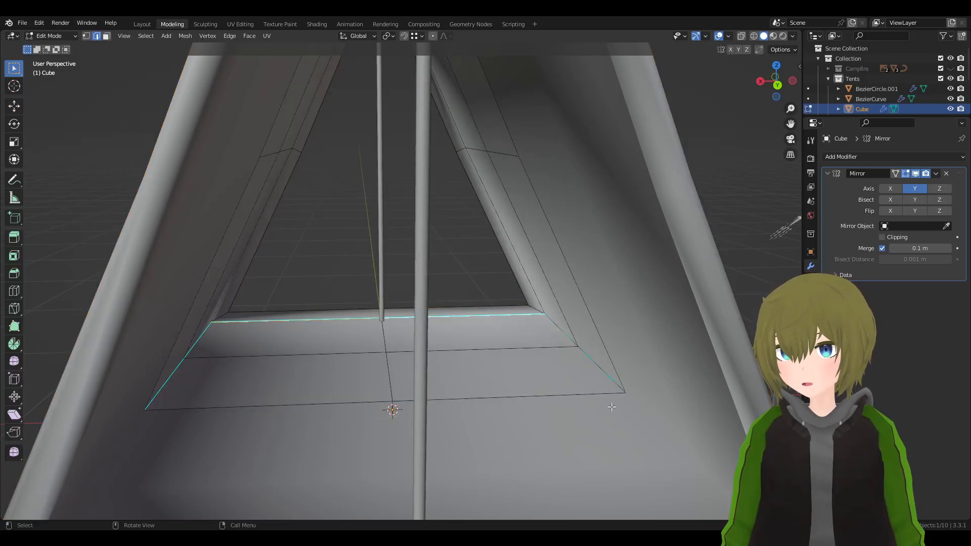
- Mark the two short floor edges beside the rear corner as sharp and return to Object Mode
click(566, 341)
shift+click(581, 357)
key(ctrl+e)
click(582, 359)
middle_drag(582, 359, 546, 349)
key(Tab)
- Review the tent's shading from several sides and study the poles and fabric in the blue reference tent
click(379, 245)
click(293, 292)
middle_drag(293, 293, 566, 278)
scroll(523, 274, down, 6)
click(629, 412)
scroll(497, 324, down, 5)
middle_drag(497, 324, 472, 280)
scroll(472, 280, up, 5)
middle_drag(480, 195, 605, 278)
scroll(499, 302, up, 4)
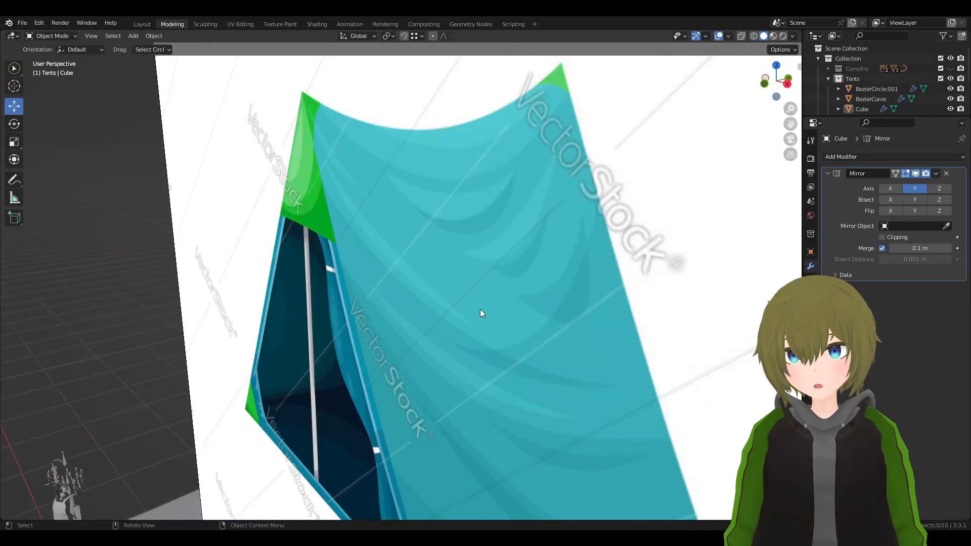
scroll(417, 363, down, 5)
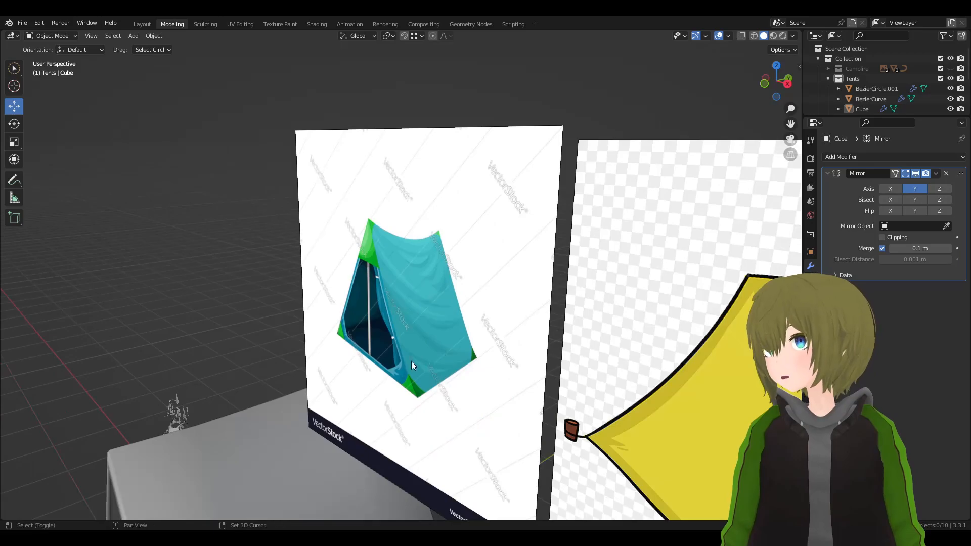
shift+middle_drag(417, 362, 552, 233)
scroll(553, 233, up, 2)
middle_drag(505, 364, 130, 160)
- Add a 16-vertex cylinder at the world origin and scale it uniformly by about 0.114
click(141, 40)
mouse_move(154, 48)
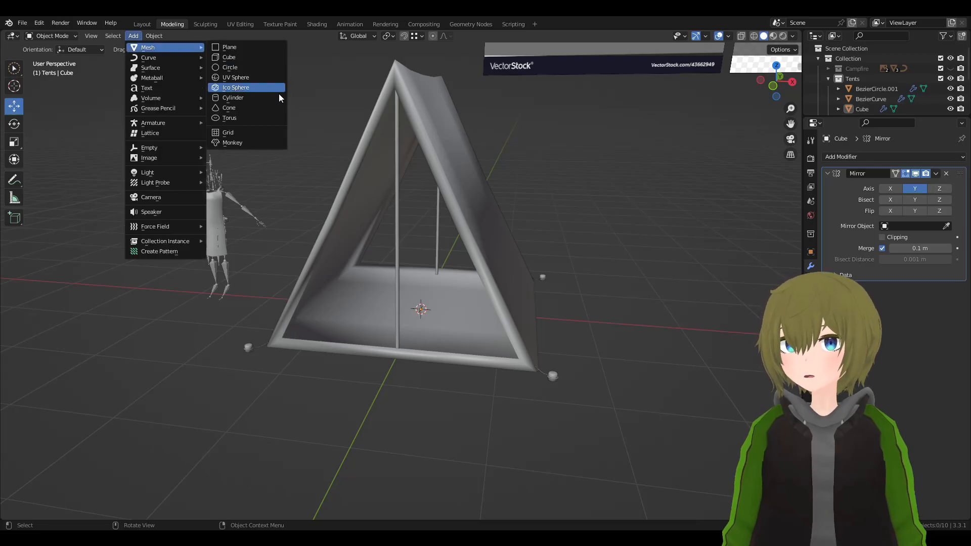
click(250, 99)
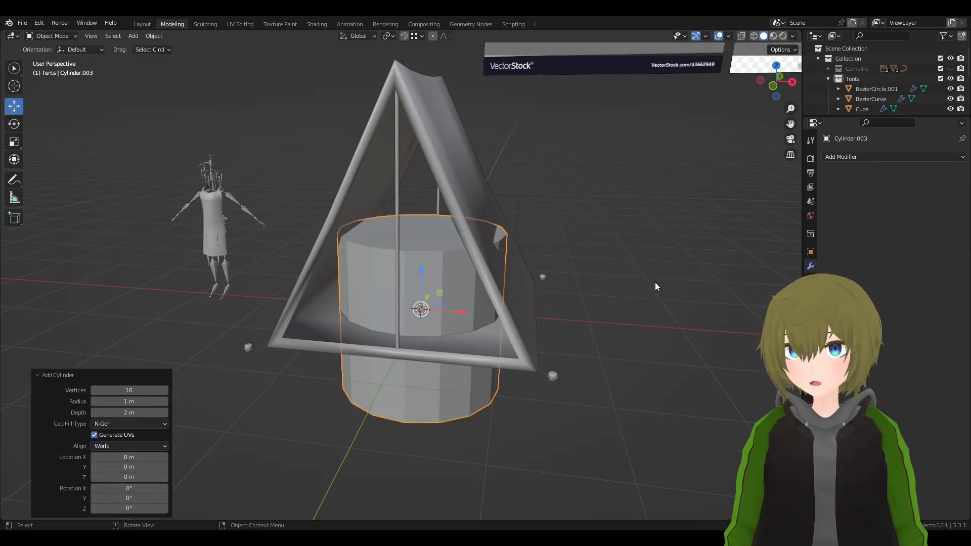
key(s)
click(450, 308)
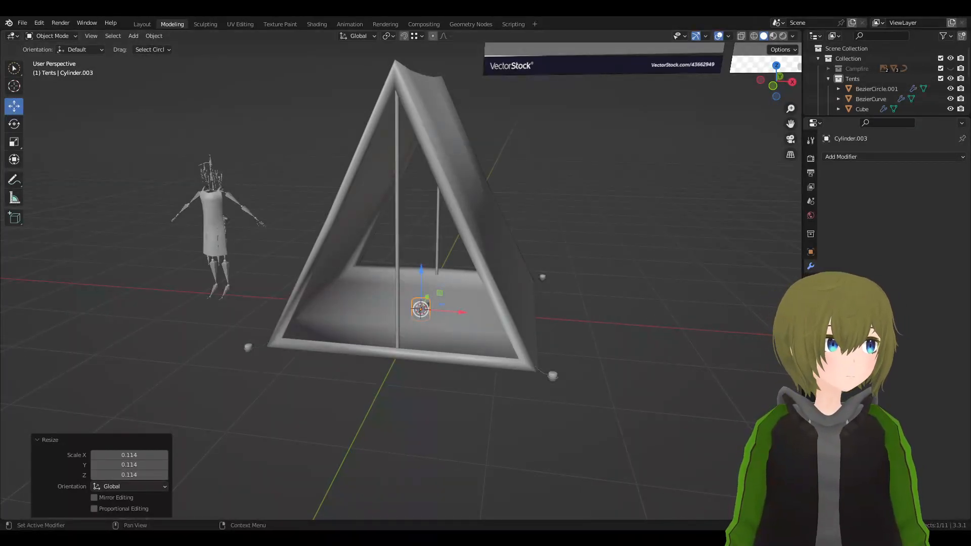
- Move the cylinder about -1.53 m along Y to the tent's front opening
middle_drag(518, 272, 560, 272)
key(g)
key(x)
key(Escape)
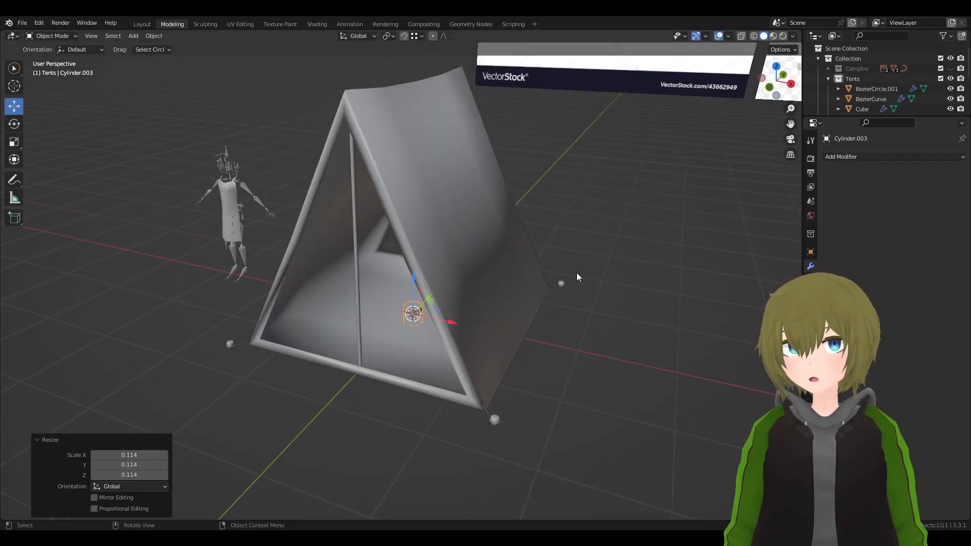
key(z)
middle_drag(603, 268, 559, 291)
key(g)
key(y)
click(567, 332)
- Rotate the cylinder about -20.1° around the global Y axis to lean with the frame's slope
scroll(568, 331, down, 4)
scroll(560, 291, up, 3)
middle_drag(645, 325, 668, 321)
key(r)
key(z)
key(y)
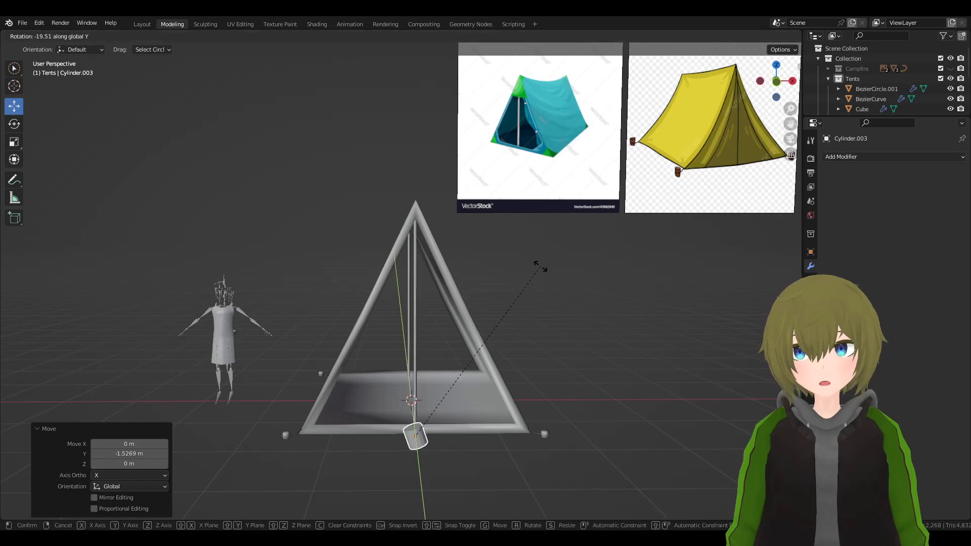
click(575, 284)
- Move the cylinder about 1.04 m along Z and 0.64 m along X, up to the sloping front edge
middle_drag(575, 284, 545, 387)
key(g)
key(z)
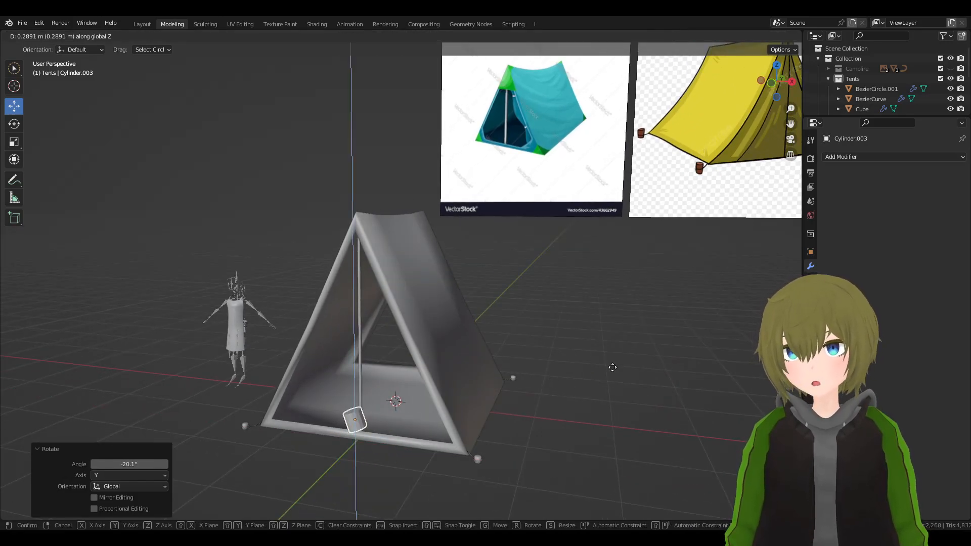
click(629, 320)
middle_drag(629, 319, 519, 349)
key(g)
key(x)
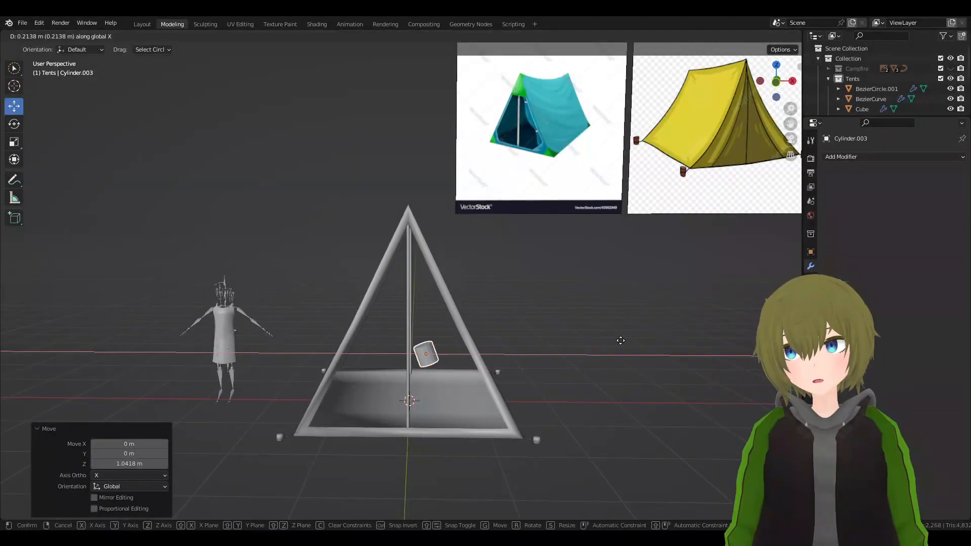
click(641, 338)
- Move the cylinder about 0.117 m along Y to bring it just inside the tent's front frame
middle_drag(641, 338, 609, 290)
scroll(652, 290, up, 2)
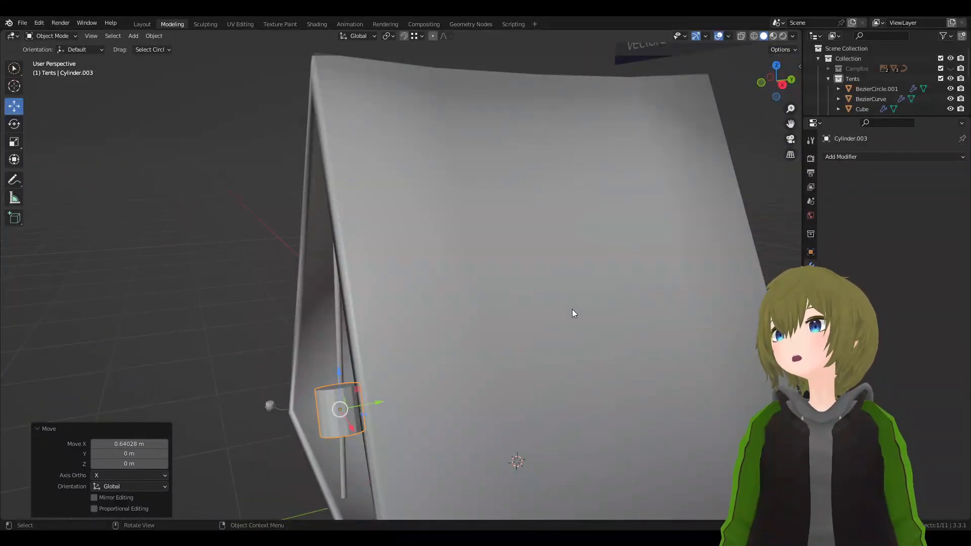
key(g)
key(x)
right_click(591, 292)
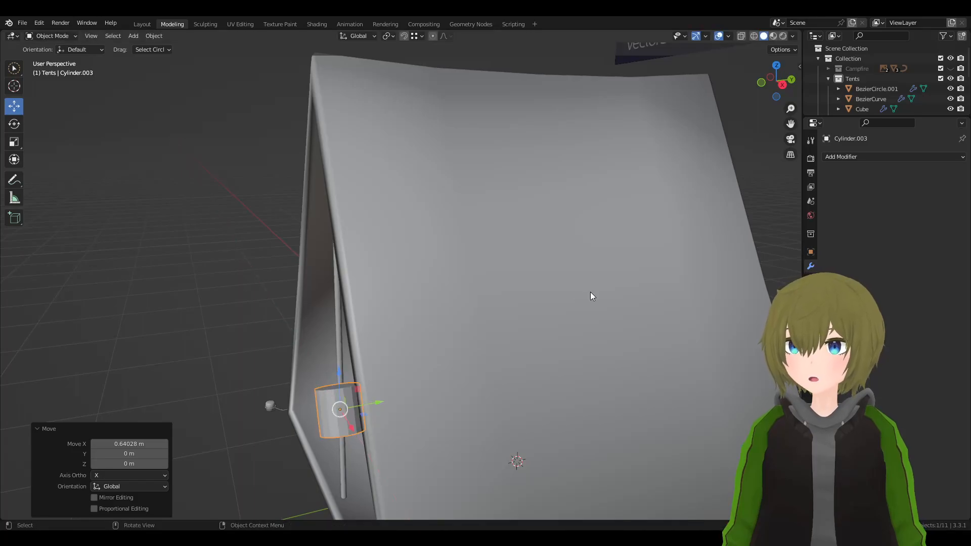
key(g)
key(y)
click(611, 282)
key(Home)
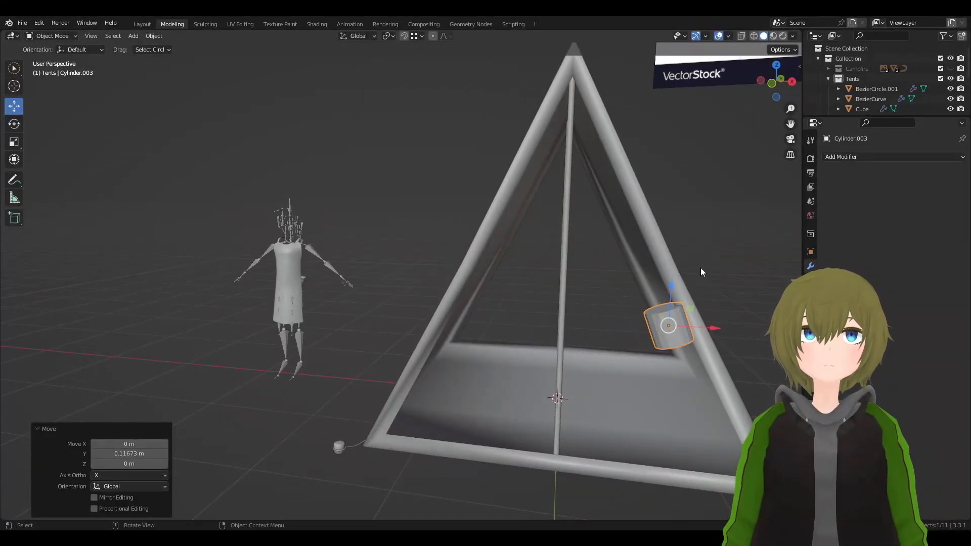
- Scale the cylinder down uniformly and adjust its position along X against the sloping frame
middle_drag(726, 268, 684, 277)
key(s)
click(638, 291)
key(g)
key(x)
click(647, 289)
key(g)
key(y)
right_click(630, 250)
- Reposition the small cylinder along Z and X so it sits against the sloping front edge
key(g)
key(z)
click(628, 218)
key(g)
key(x)
click(613, 217)
- Rotate the cylinder another -5.8° or so around Y to align it with the frame's slope
key(r)
key(x)
key(y)
click(728, 215)
middle_drag(726, 213, 569, 256)
- Compare the cylinder's placement on the tent's front frame with the blue and yellow reference tents
scroll(618, 263, down, 3)
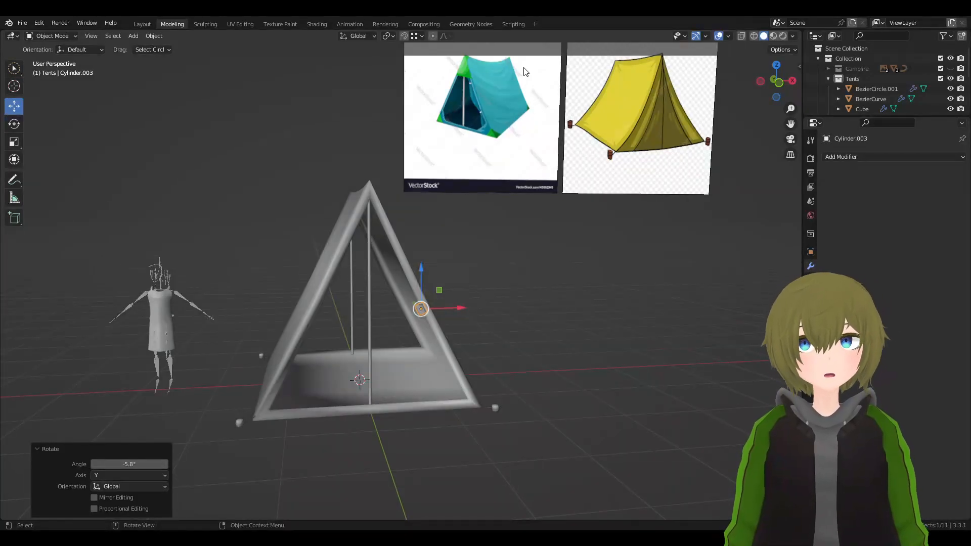
middle_drag(546, 149, 525, 178)
scroll(524, 176, up, 10)
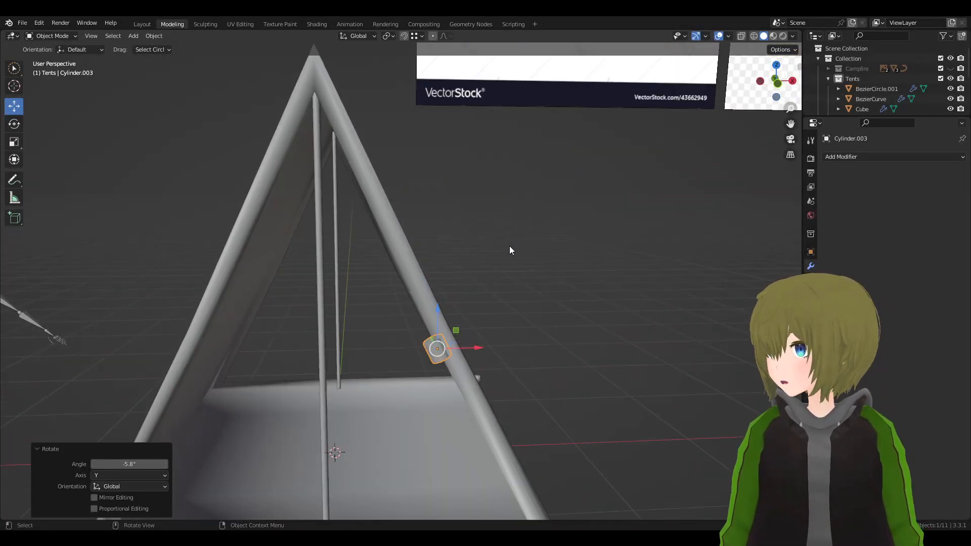
scroll(521, 223, down, 10)
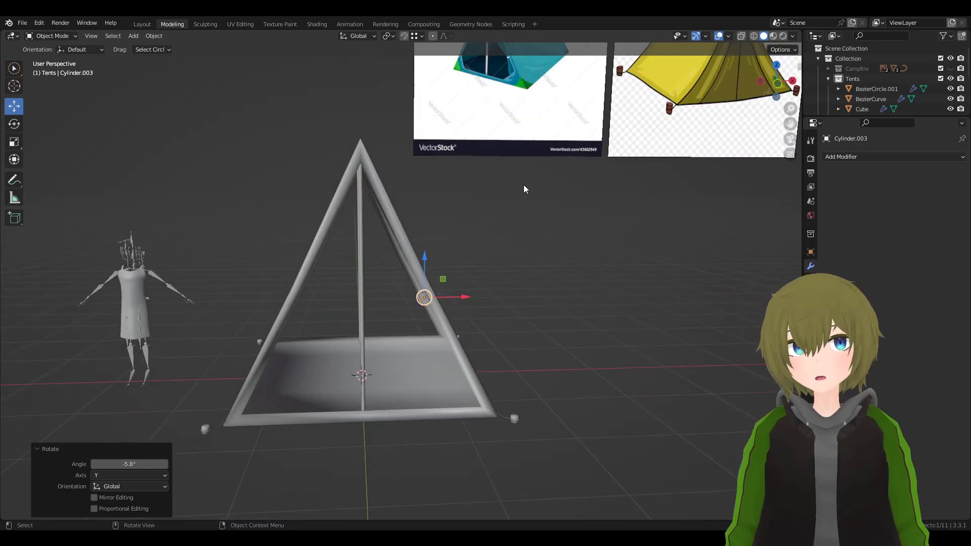
middle_drag(537, 181, 525, 253)
scroll(588, 202, up, 5)
scroll(590, 199, down, 8)
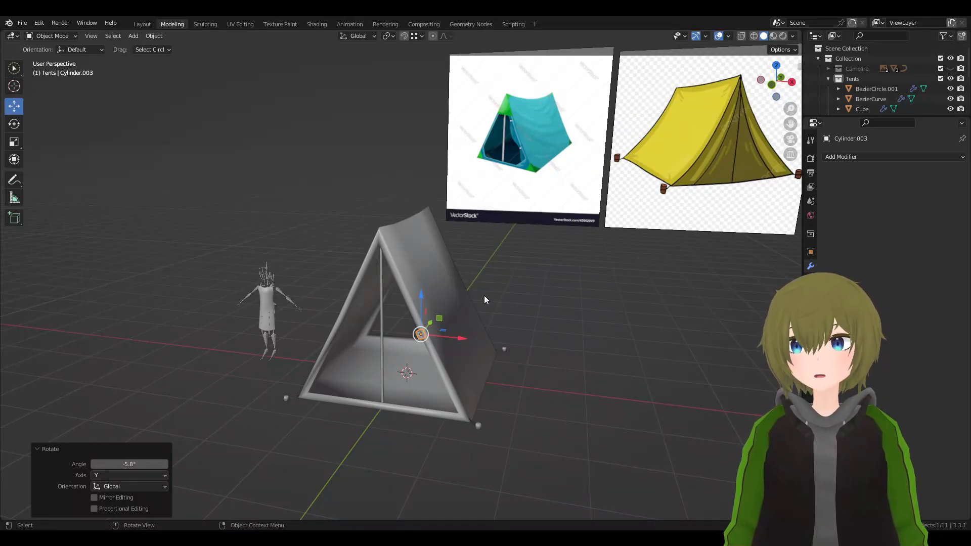
middle_drag(481, 288, 503, 261)
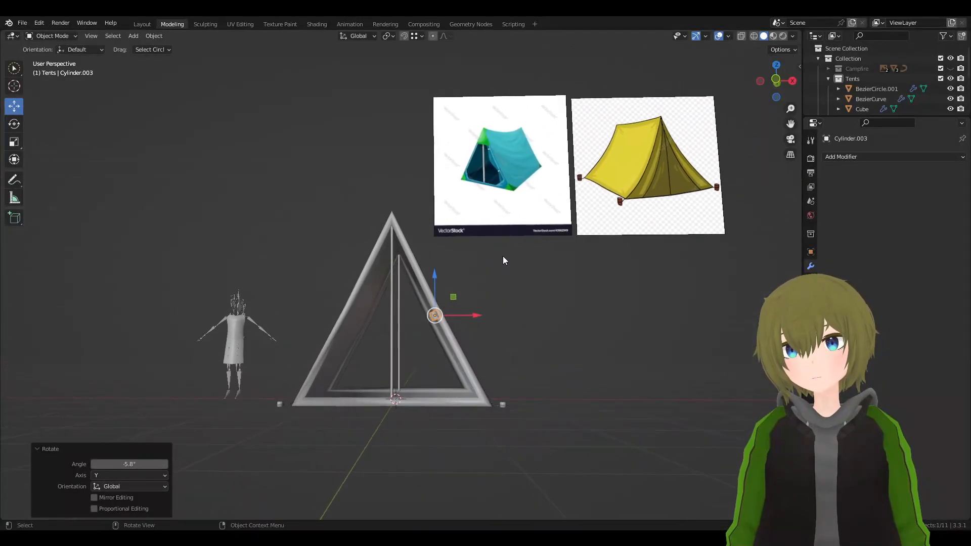
scroll(521, 263, up, 3)
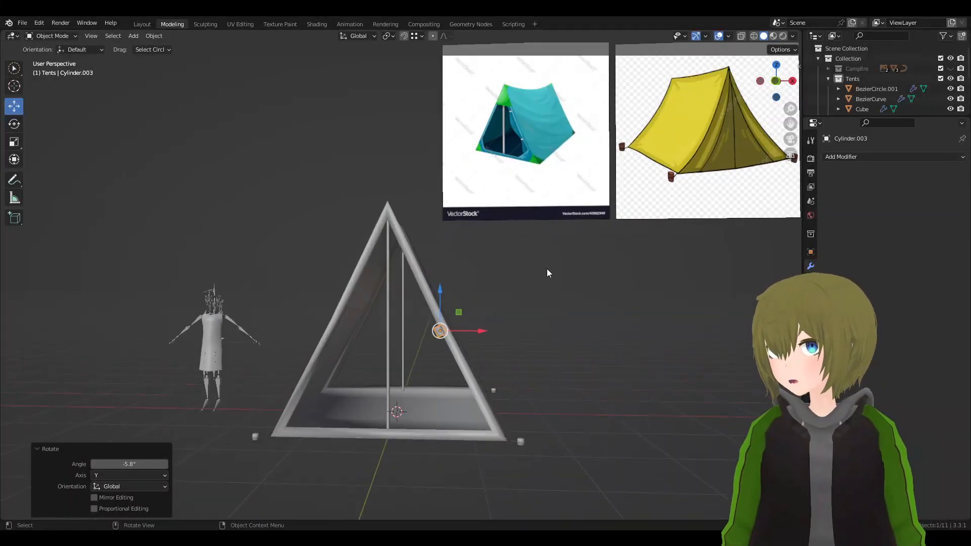
scroll(547, 274, up, 5)
middle_drag(607, 199, 597, 268)
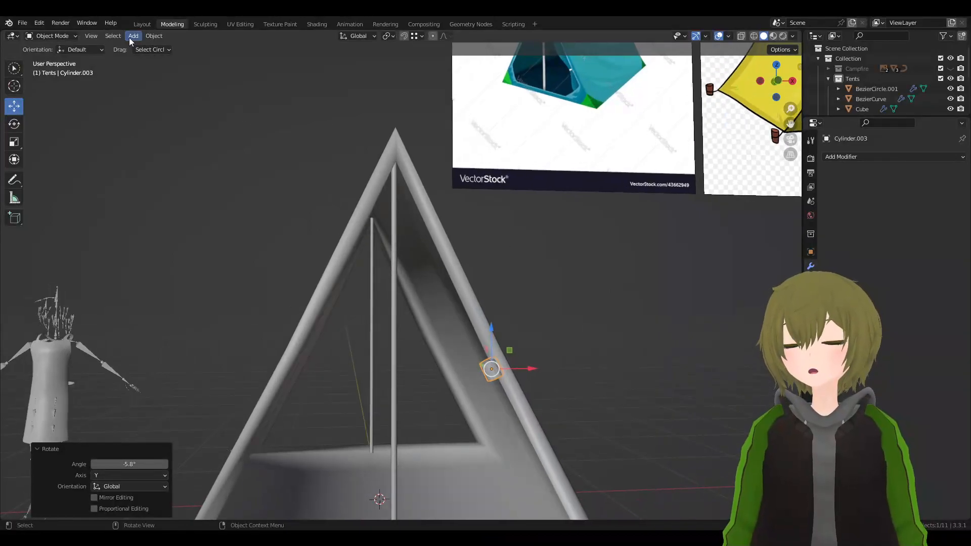
- Set the transform orientation to Local and stretch the cylinder by about 12.53 along its local Z axis
click(85, 49)
click(364, 37)
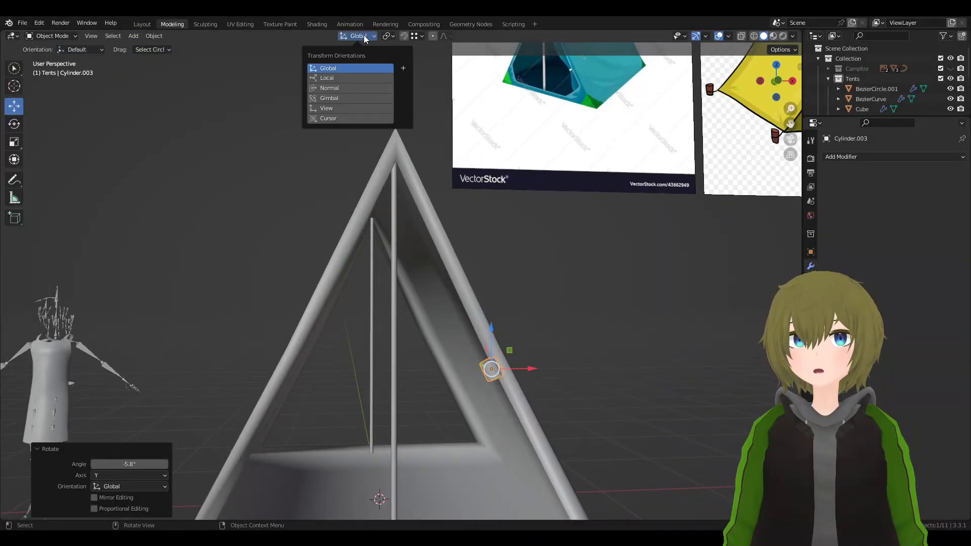
click(333, 78)
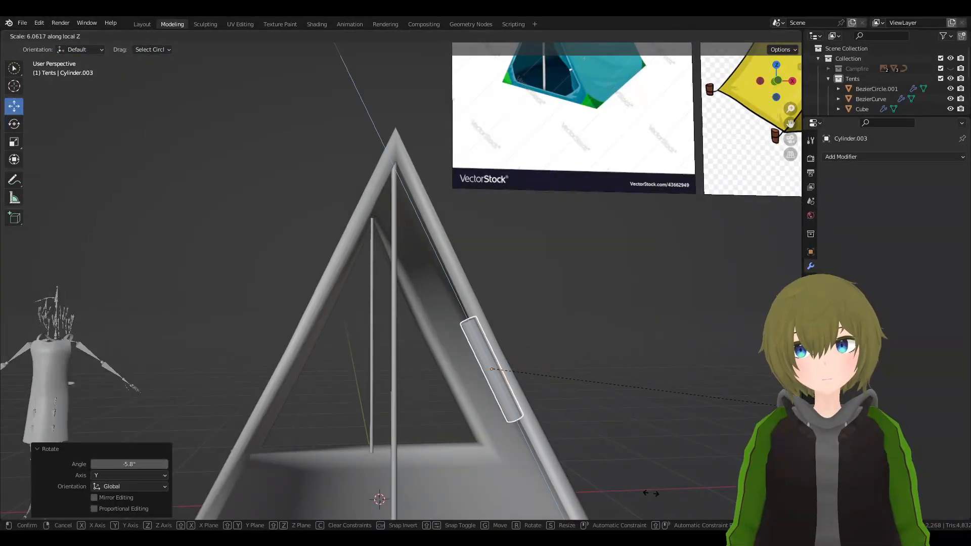
click(271, 126)
scroll(24, 306, down, 5)
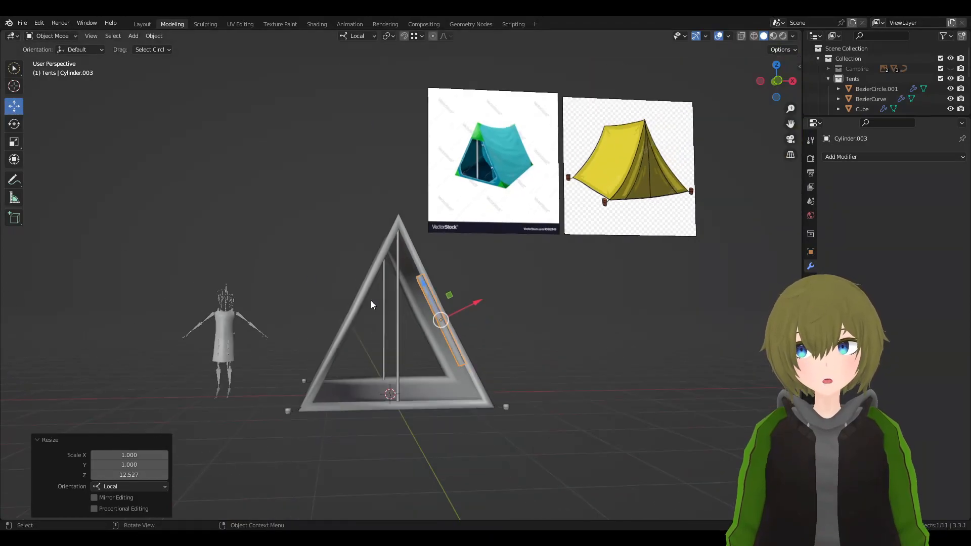
- Lengthen the sloping pole along its local Z axis by a further factor of about 1.744
scroll(472, 305, up, 3)
key(s)
key(z)
key(z)
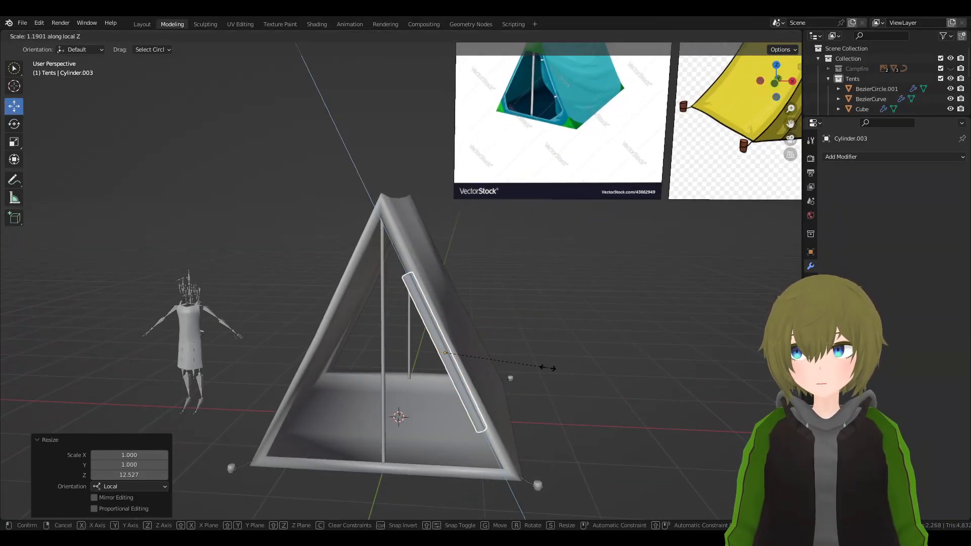
click(575, 424)
- Slide the sloping pole along its Z axis to fit between the frame's apex and base corner
middle_drag(575, 424, 519, 440)
middle_drag(455, 387, 601, 371)
scroll(537, 299, up, 5)
middle_drag(538, 260, 546, 273)
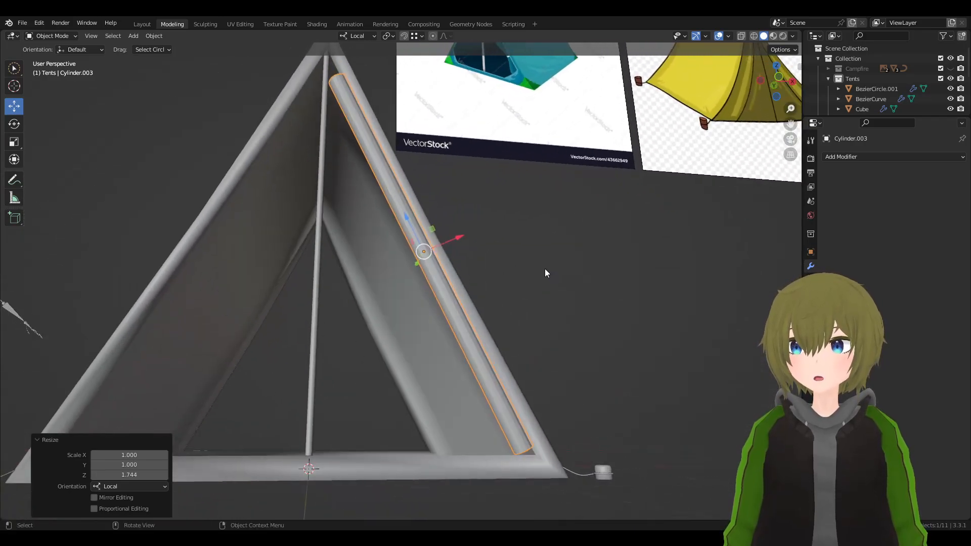
scroll(527, 364, up, 4)
key(g)
key(z)
click(519, 350)
- Rescale the sloping pole along Z and move it about 0.036 m along its local Y axis
middle_drag(519, 350, 582, 354)
key(s)
key(z)
click(557, 383)
key(g)
key(y)
click(583, 387)
- Scale the sloping pole by about 0.973 along local Z and move it about 0.013 m along that axis
scroll(518, 292, up, 2)
scroll(551, 274, up, 3)
key(s)
key(z)
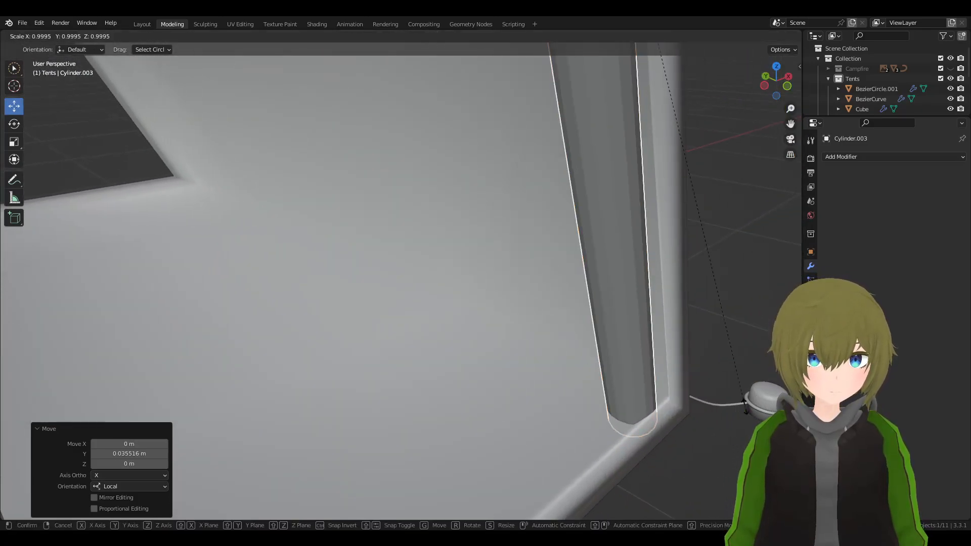
click(736, 386)
key(g)
key(z)
key(z)
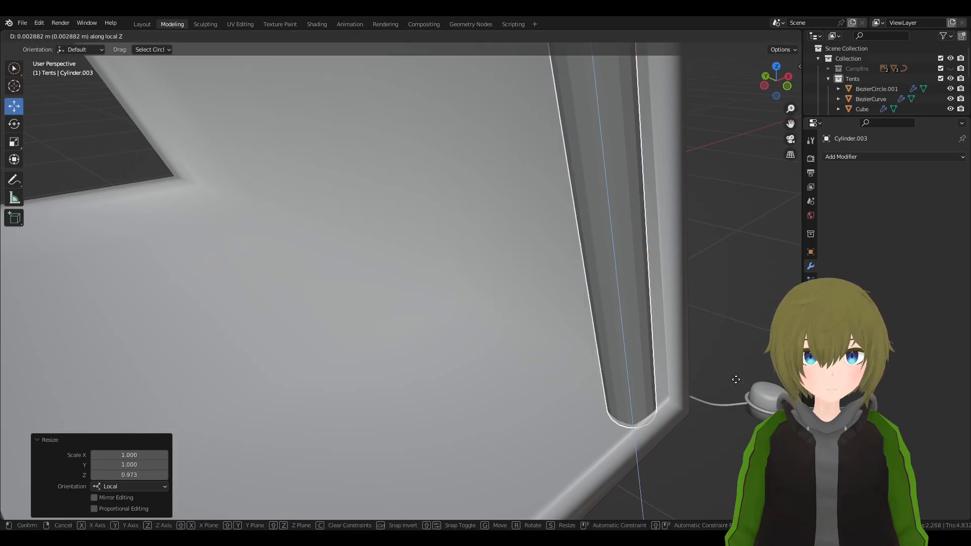
click(731, 367)
- Move the sloping pole about -0.009 m along its local Y axis
scroll(636, 324, down, 8)
middle_drag(607, 308, 570, 210)
scroll(554, 278, up, 5)
scroll(585, 227, up, 4)
key(g)
key(y)
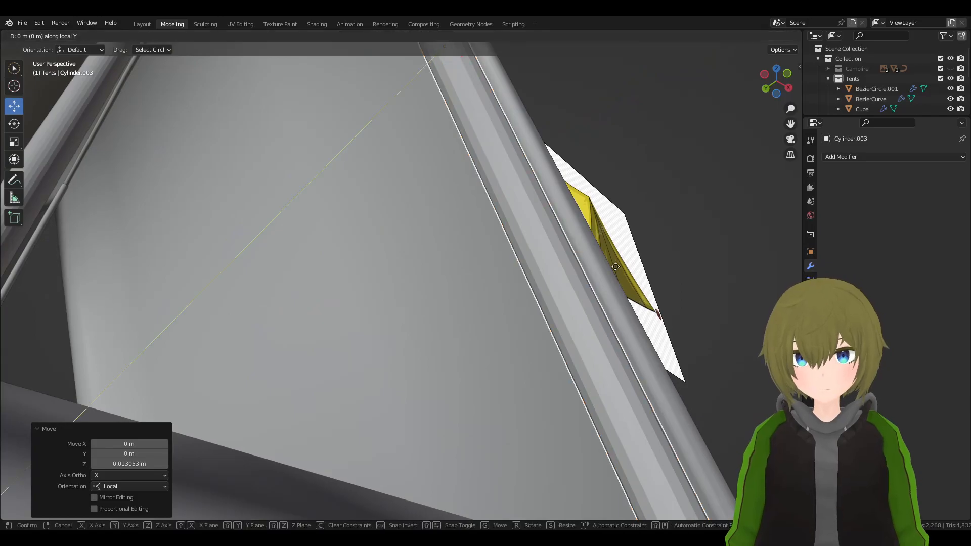
click(619, 266)
- Nudge the sloping pole along its local X axis beside the frame's front edge and deselect it
middle_drag(619, 265, 459, 260)
scroll(600, 350, down, 5)
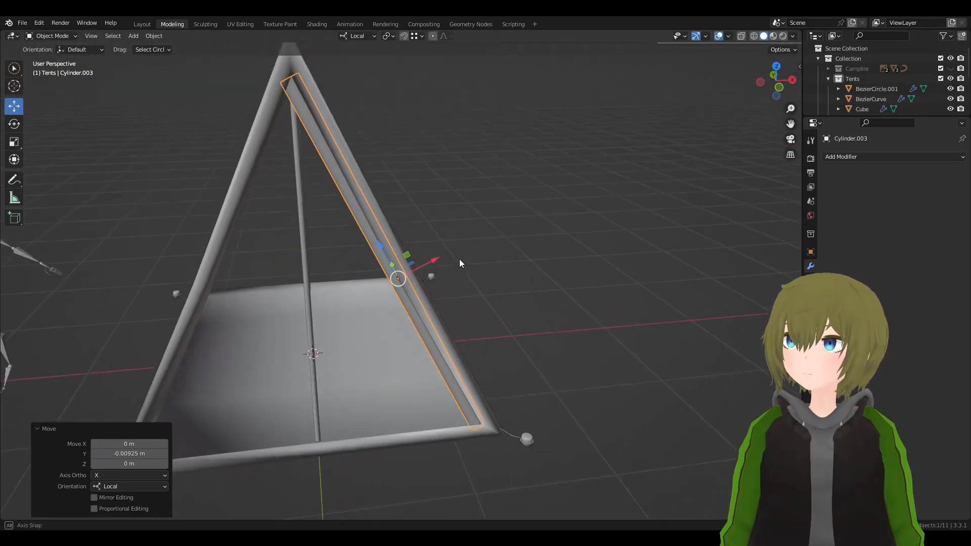
key(g)
key(x)
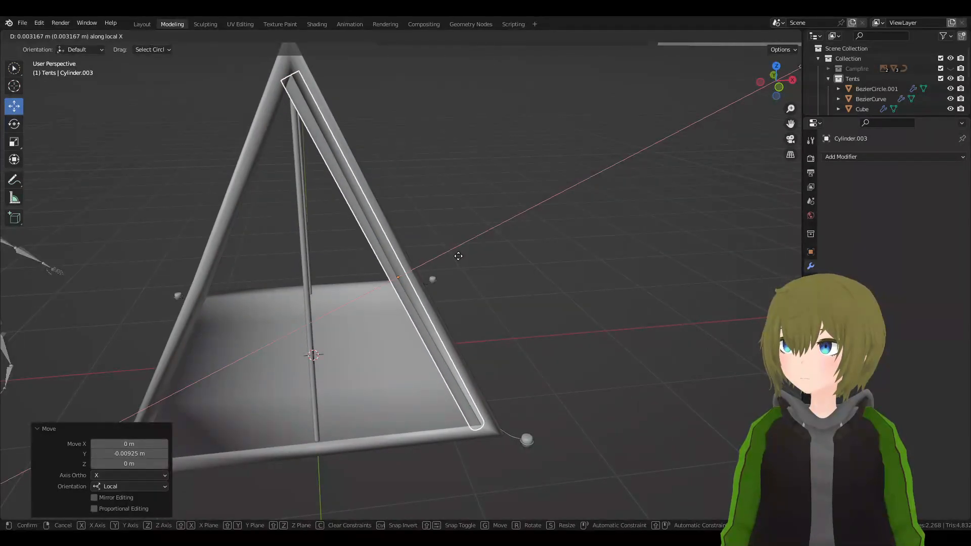
click(457, 256)
click(572, 265)
- Shrink the sloping pole's whole mesh along its normals by about 0.011 m to make it thinner
middle_drag(572, 266, 496, 302)
scroll(637, 210, down, 3)
click(399, 239)
middle_drag(399, 239, 582, 273)
scroll(593, 279, up, 3)
shift+middle_drag(533, 92, 482, 449)
middle_drag(602, 136, 602, 167)
key(Tab)
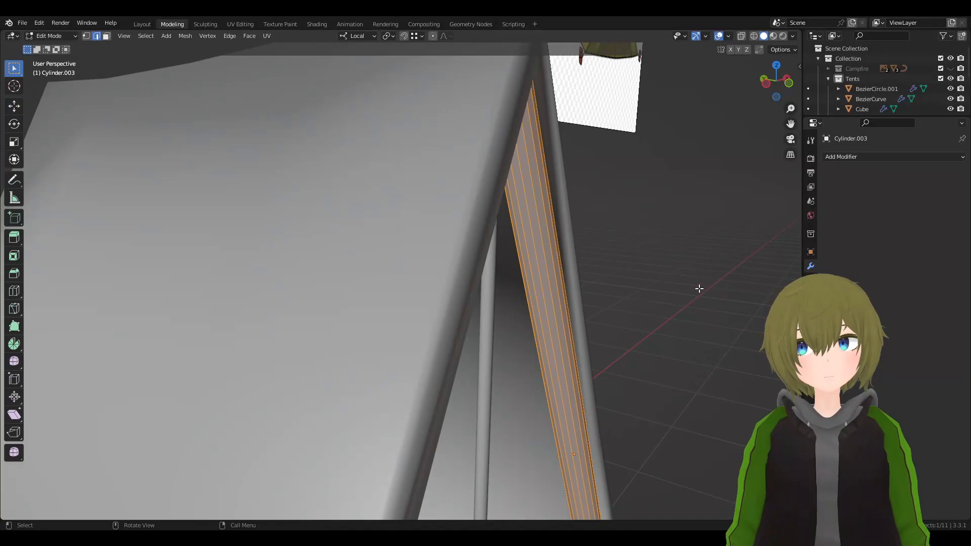
key(Tab)
key(q)
click(659, 242)
key(Tab)
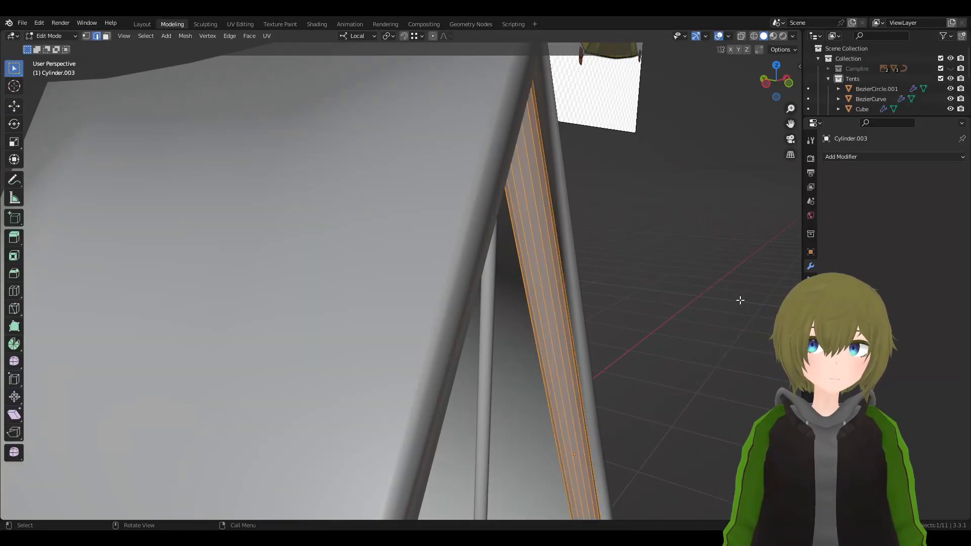
key(alt+s)
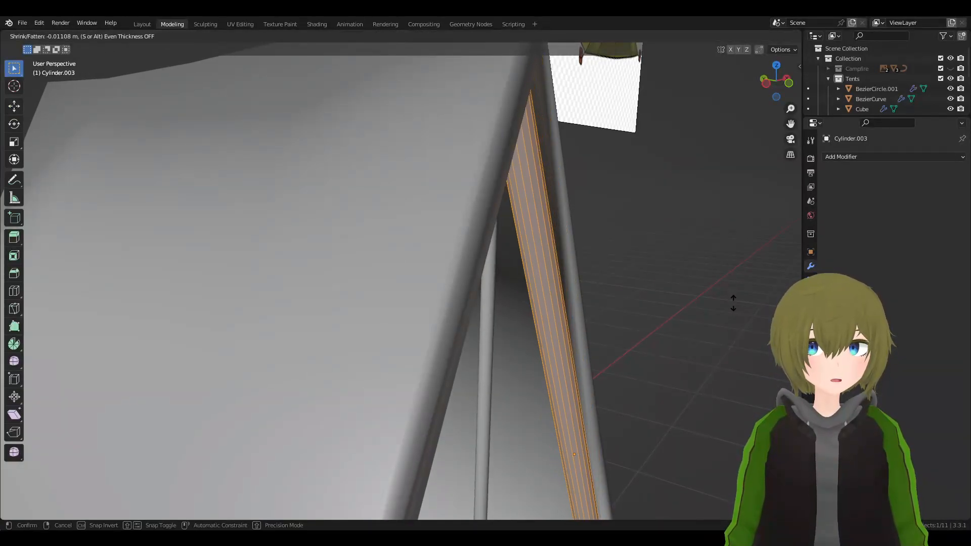
click(732, 302)
middle_drag(730, 302, 648, 242)
key(Tab)
- Reposition the thinned sloping pole along its local X and Y axes against the frame's front edge
key(g)
key(x)
click(586, 247)
middle_drag(587, 247, 596, 303)
key(g)
key(y)
click(665, 263)
- Shift the sloping pole slightly along its local X axis and deselect it
key(g)
key(z)
key(x)
click(512, 272)
click(632, 326)
- Move the sloping pole about -0.0096 m along its local Y axis near the frame's base corner
scroll(631, 326, down, 2)
shift+middle_drag(561, 409, 523, 310)
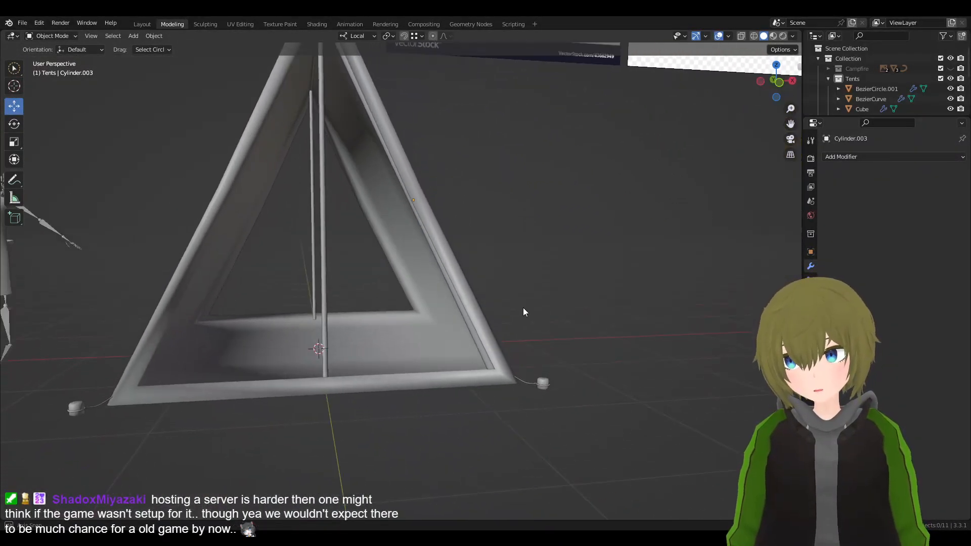
scroll(545, 362, up, 5)
click(523, 359)
middle_drag(523, 356, 551, 345)
click(518, 357)
key(g)
key(y)
click(569, 354)
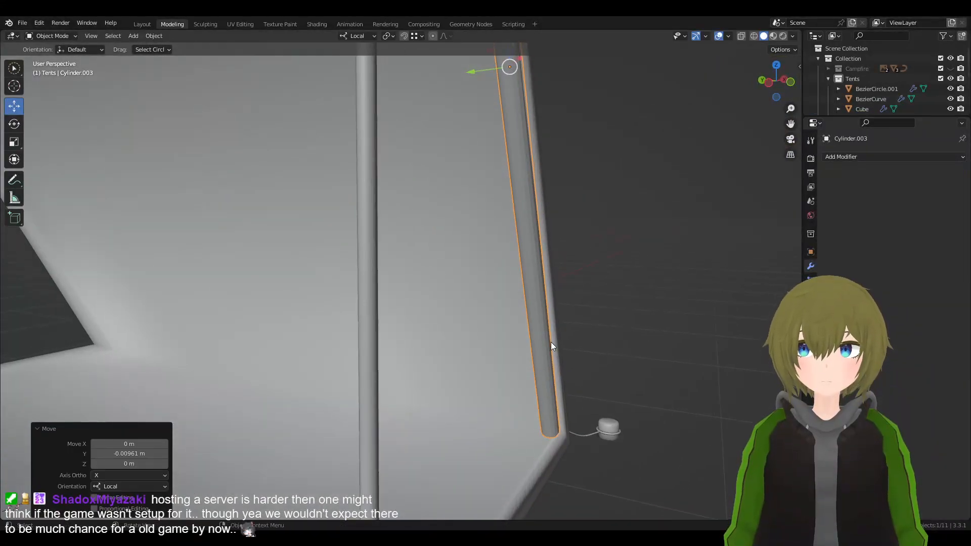
- Slide the sloping pole along Z to fit its upper end under the frame's apex
scroll(553, 345, down, 3)
click(591, 253)
shift+middle_drag(579, 167, 424, 320)
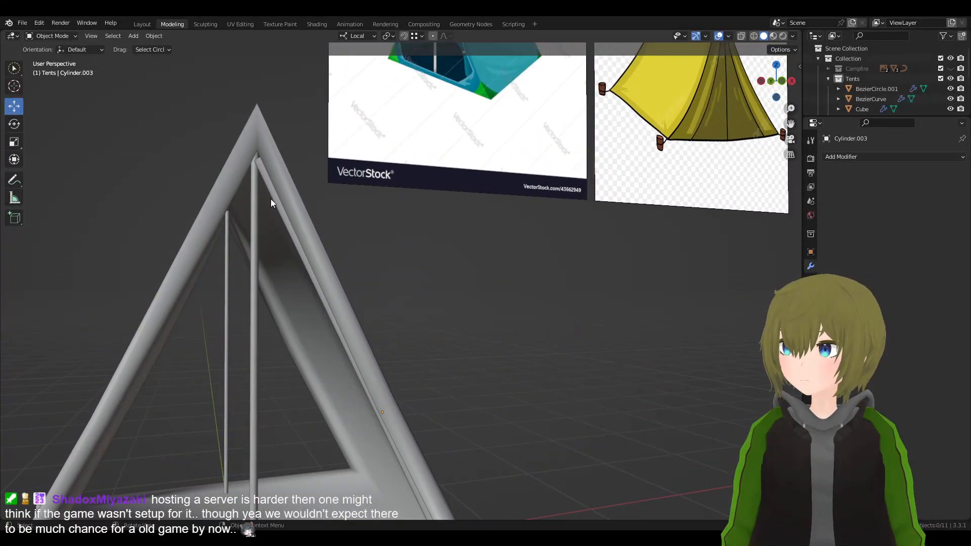
click(271, 202)
key(g)
key(z)
key(z)
click(379, 229)
click(485, 253)
- Adjust the sloping pole along its local Y and X axes so it lies along the frame's inner front edge
middle_drag(486, 253, 532, 257)
click(387, 292)
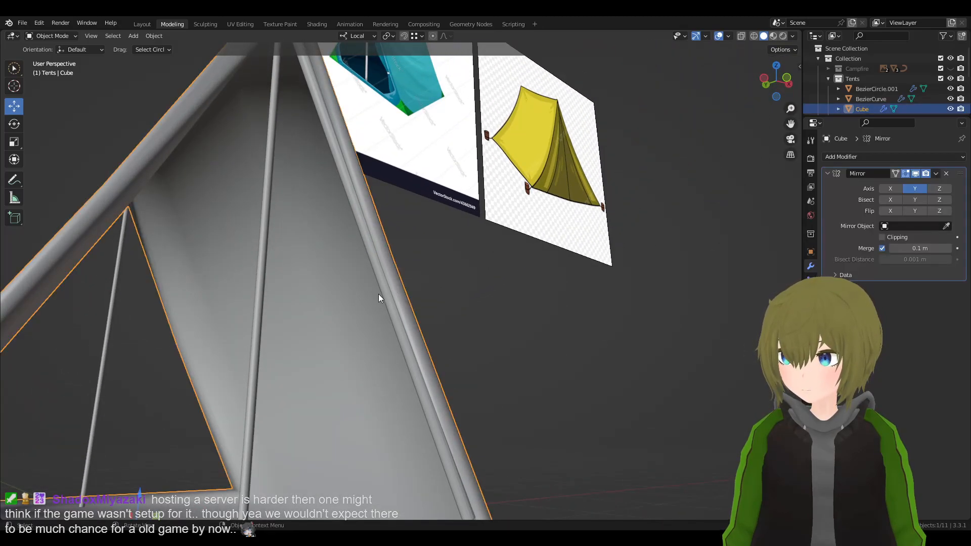
click(379, 288)
middle_drag(379, 289, 539, 305)
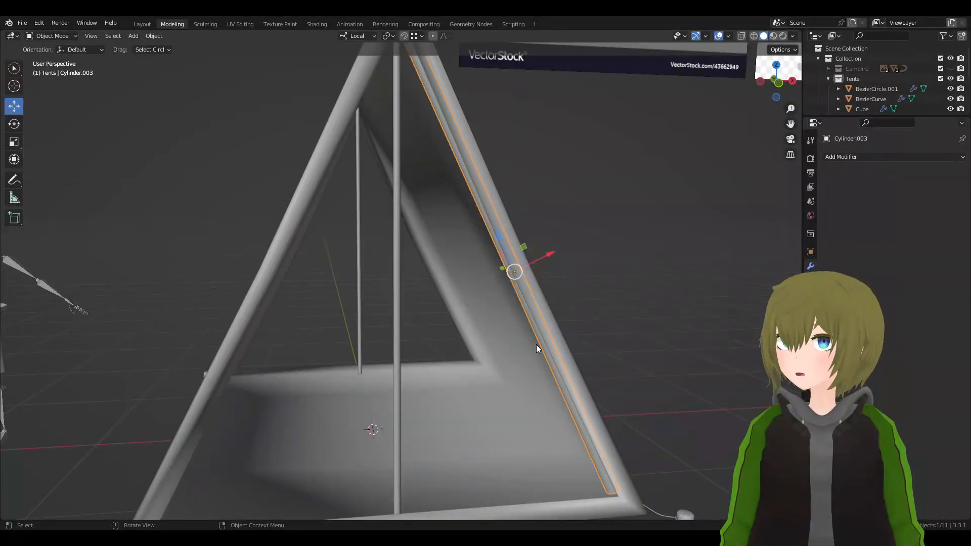
scroll(609, 348, down, 3)
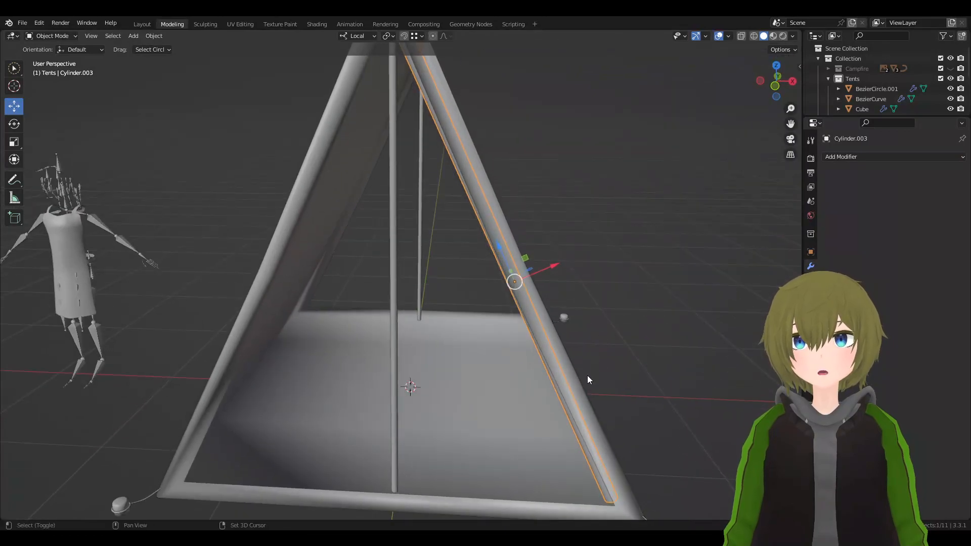
scroll(587, 376, up, 2)
middle_drag(541, 299, 697, 284)
scroll(607, 315, up, 1)
key(g)
right_click(586, 304)
key(g)
key(y)
click(587, 303)
key(g)
key(x)
click(676, 304)
- Slide the sloping pole along its local Z axis between the apex and base, then deselect it
scroll(671, 278, down, 3)
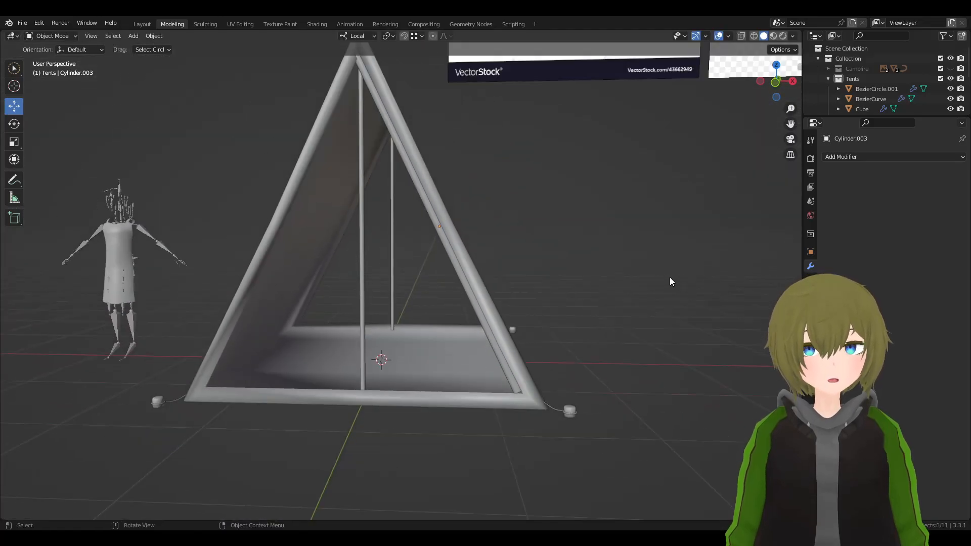
middle_drag(462, 239, 470, 231)
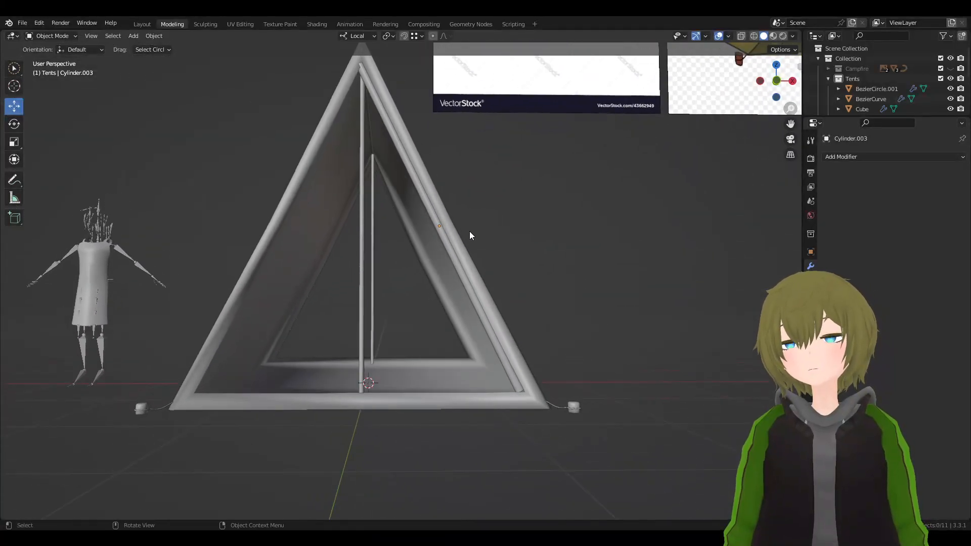
key(g)
key(z)
click(448, 236)
click(557, 221)
- Move the sloping pole about 0.015 m along its local Y axis
middle_drag(557, 220, 576, 222)
click(462, 277)
scroll(464, 276, up, 1)
middle_drag(464, 275, 557, 242)
key(g)
key(y)
click(516, 303)
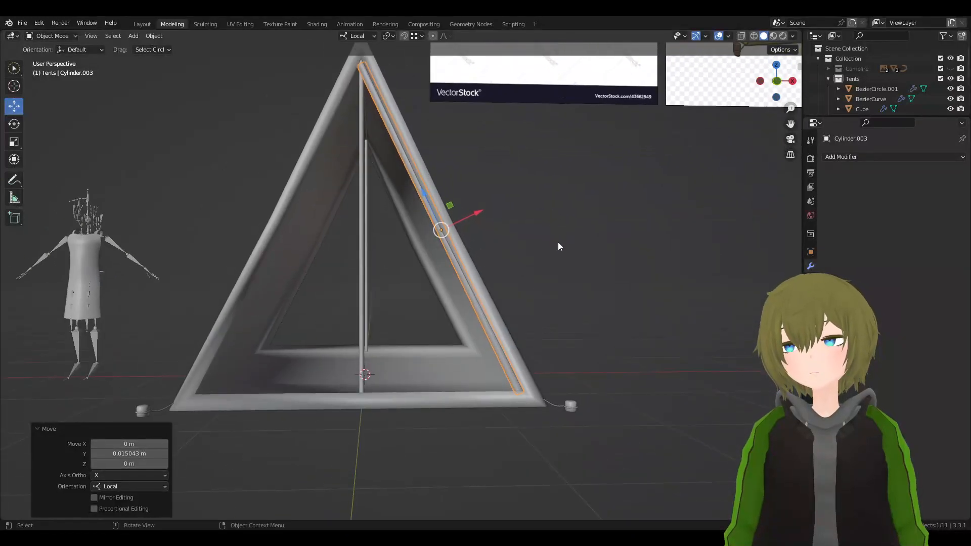
- Clear the sloping pole's scale and try rescaling it uniformly
key(alt+s)
key(s)
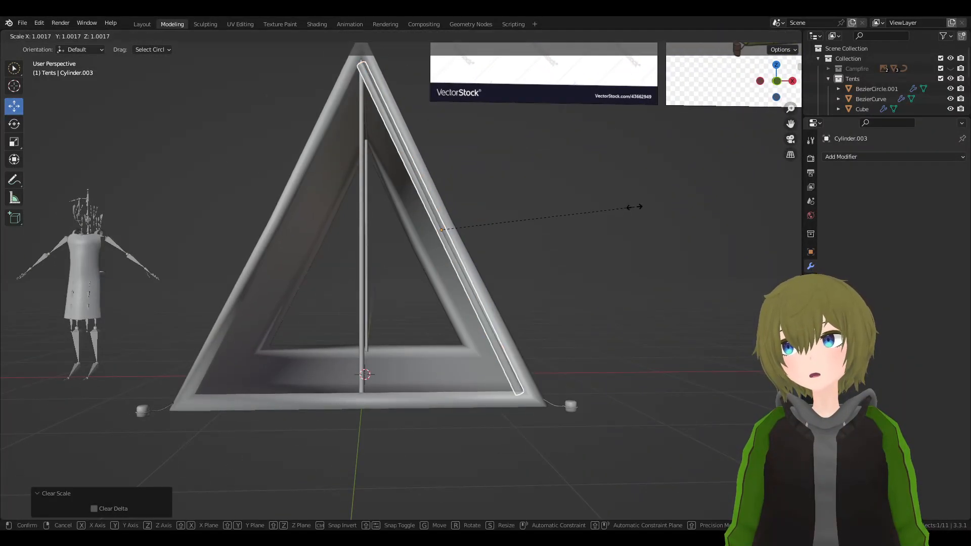
click(638, 204)
- Add three loop cuts across the sloping pole in Edit Mode, dividing its length into four equal sections
middle_drag(636, 288, 661, 293)
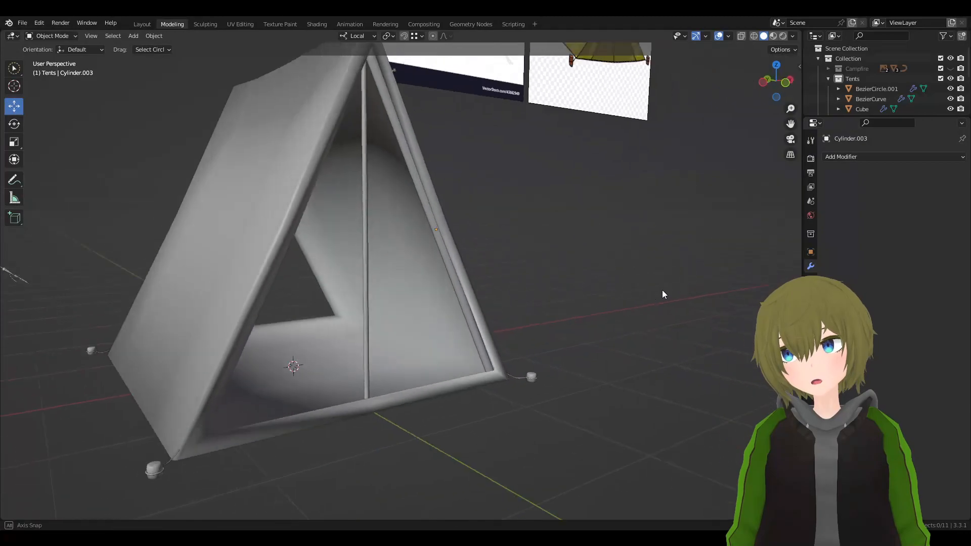
scroll(538, 310, up, 5)
scroll(484, 276, down, 3)
key(Tab)
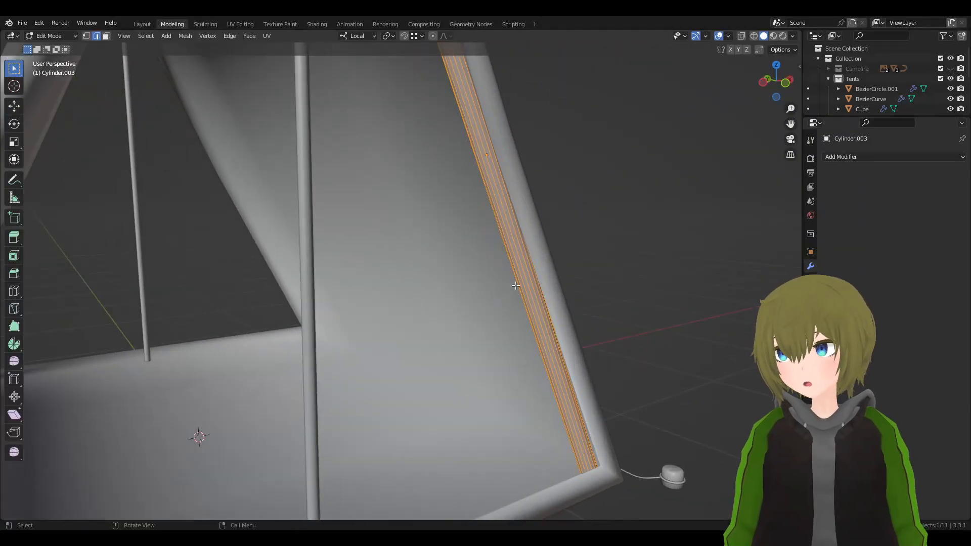
scroll(521, 264, down, 3)
middle_drag(521, 264, 525, 263)
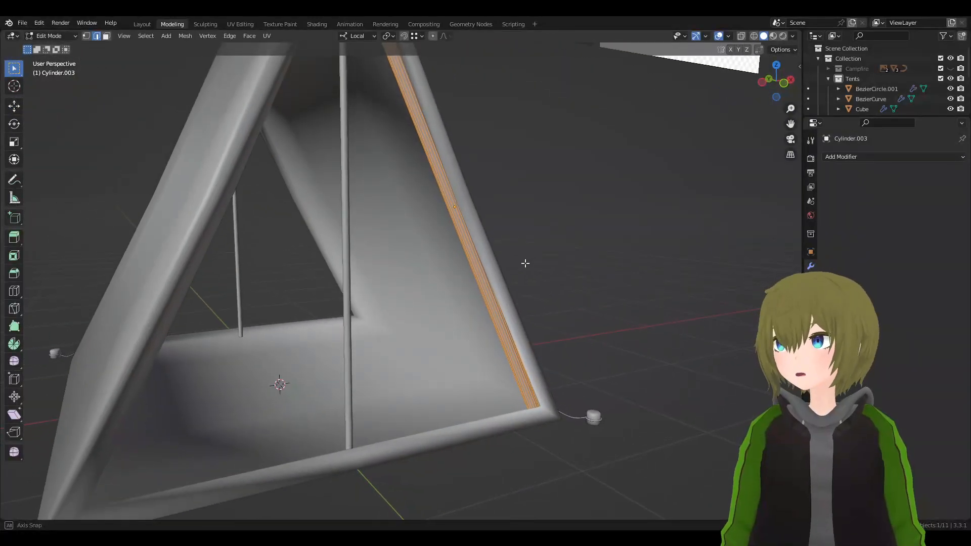
scroll(514, 248, down, 5)
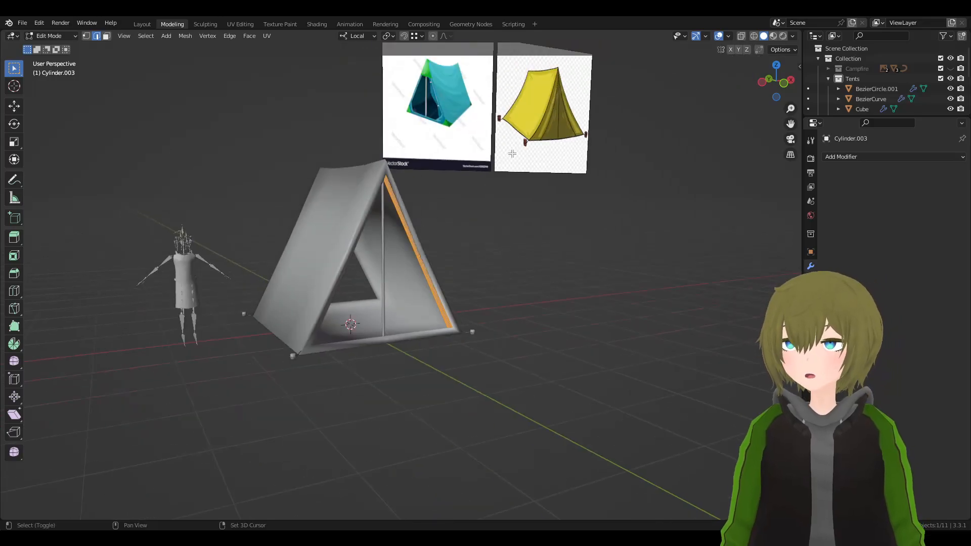
shift+middle_drag(512, 156, 497, 325)
scroll(496, 325, up, 5)
shift+middle_drag(477, 362, 467, 129)
scroll(501, 223, down, 3)
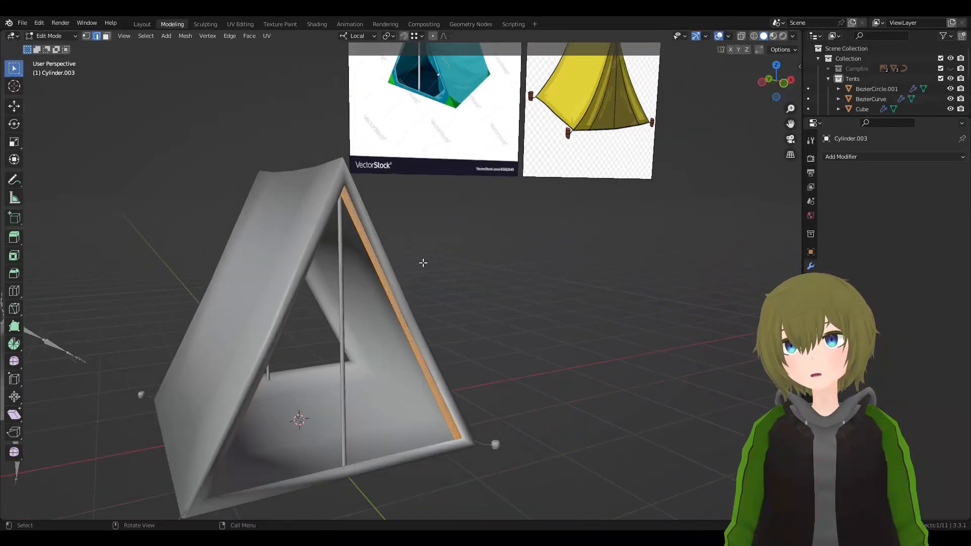
shift+middle_drag(432, 247, 433, 151)
middle_drag(203, 298, 432, 282)
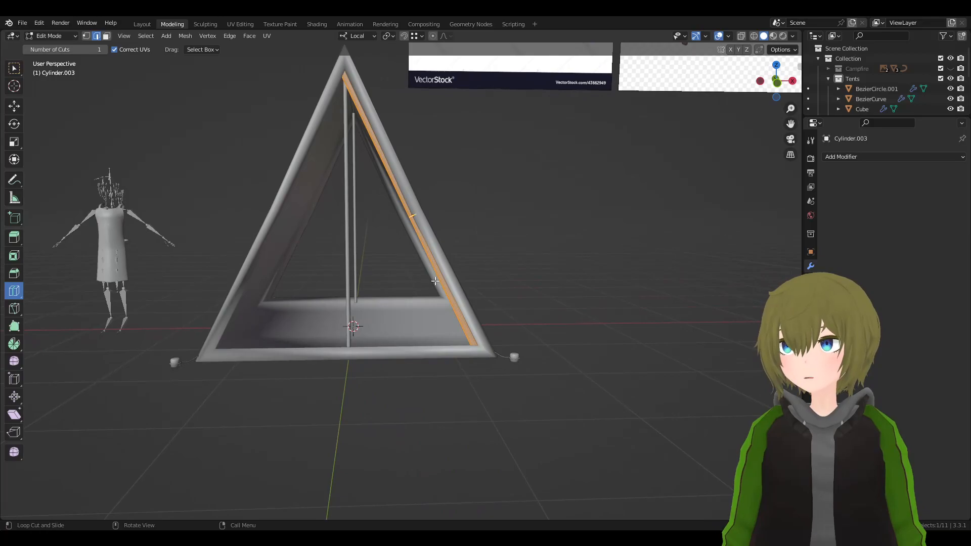
drag(438, 271, 457, 295)
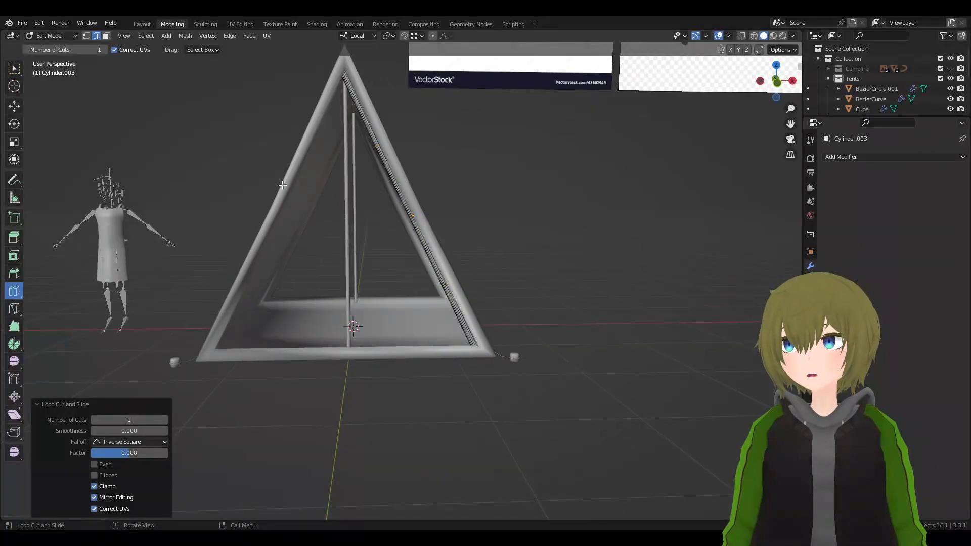
- Select the pole's middle edge loop in edge mode and move it about -0.051 m along local X
key(w)
click(106, 36)
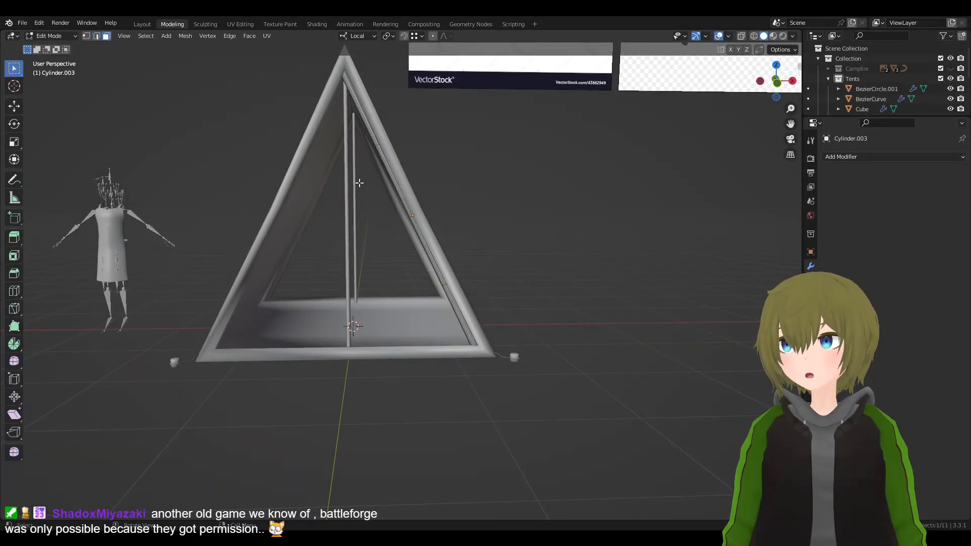
scroll(67, 63, up, 5)
click(96, 36)
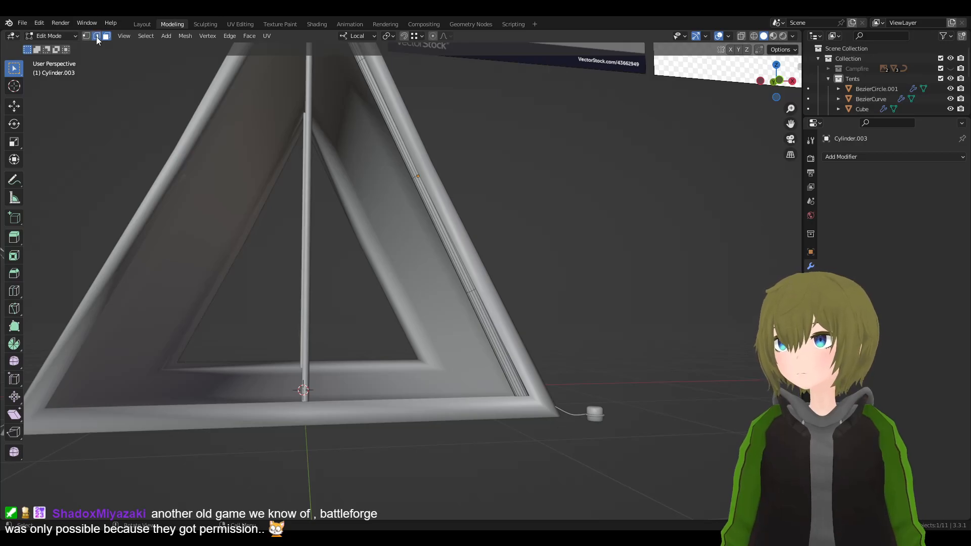
scroll(399, 160, up, 3)
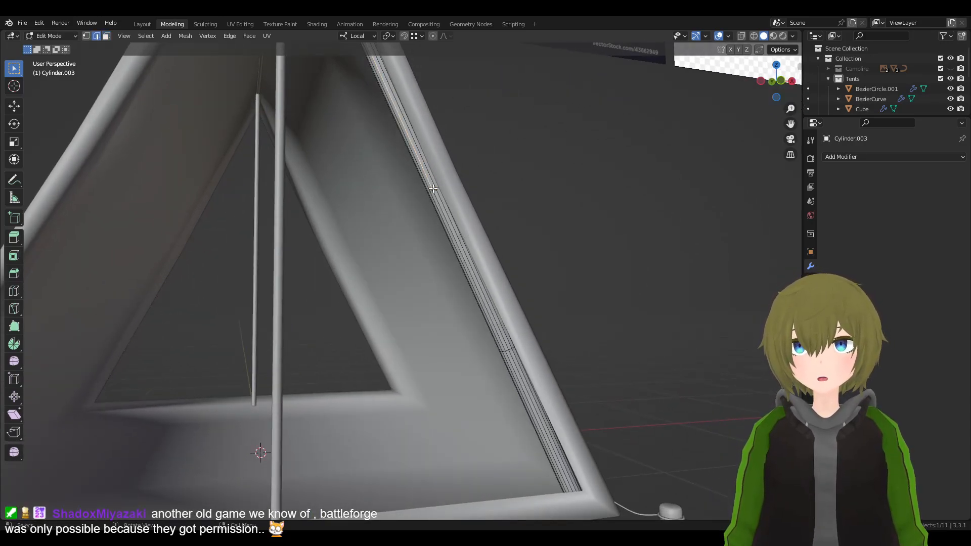
click(434, 188)
scroll(556, 231, down, 6)
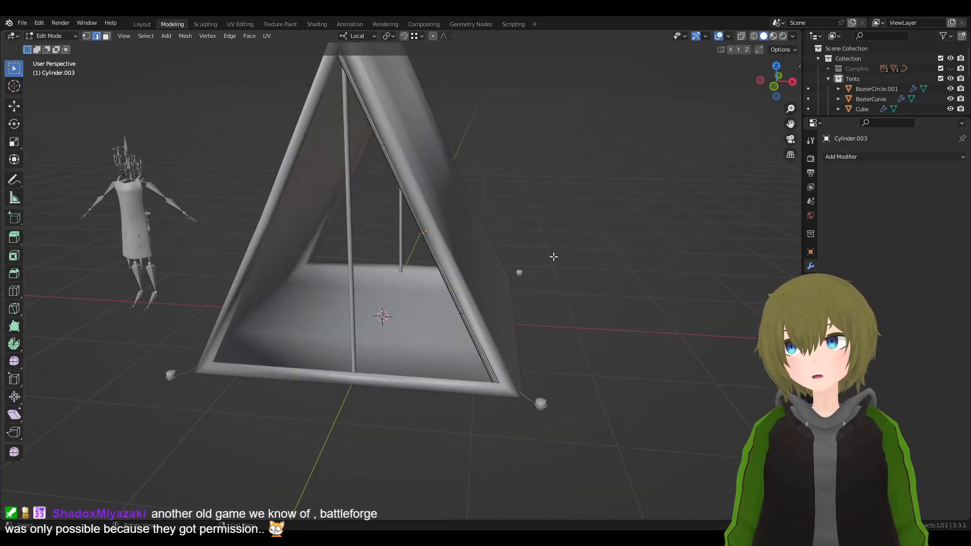
key(g)
key(x)
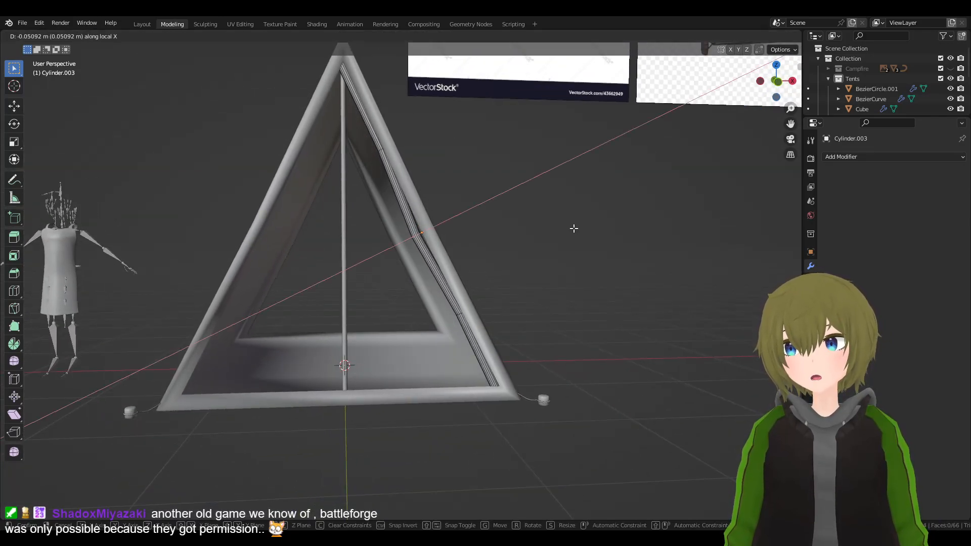
click(574, 228)
- Enlarge the pole's middle edge loop to about 2.3 times and move it about 0.007 m along local X
key(s)
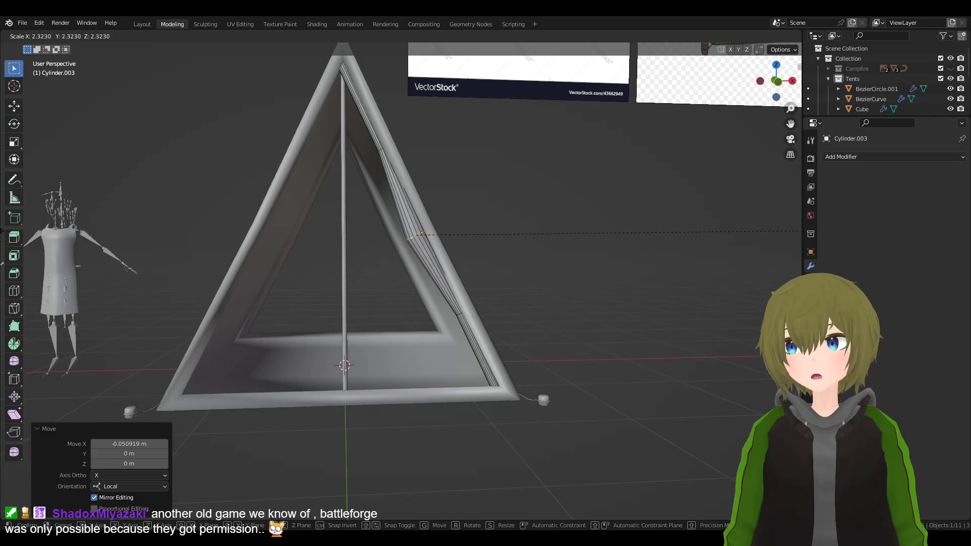
click(797, 231)
middle_drag(754, 228, 703, 234)
key(g)
key(x)
click(698, 236)
middle_drag(556, 261, 566, 263)
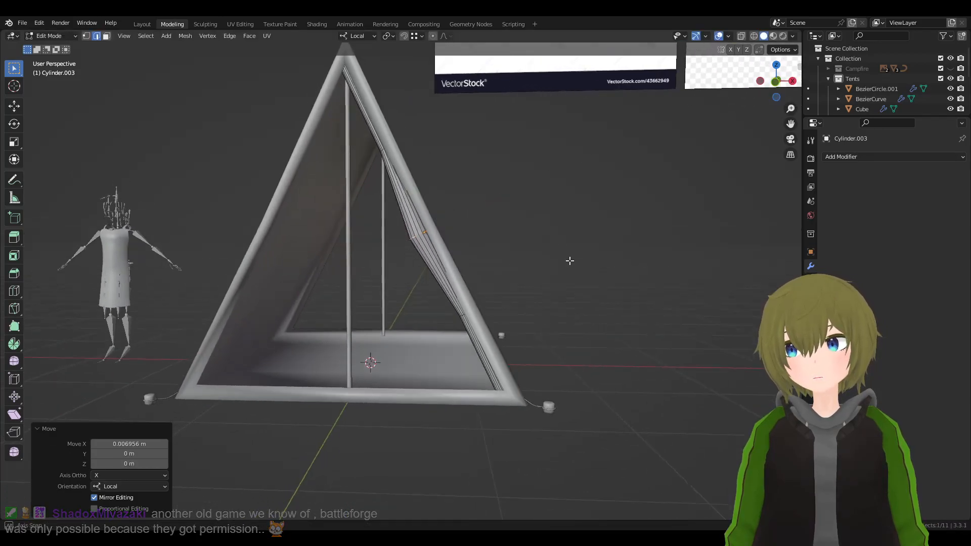
- Move the sloping pole's quarter-point edge loops about -0.006 m along local X
scroll(565, 263, up, 4)
alt+click(503, 339)
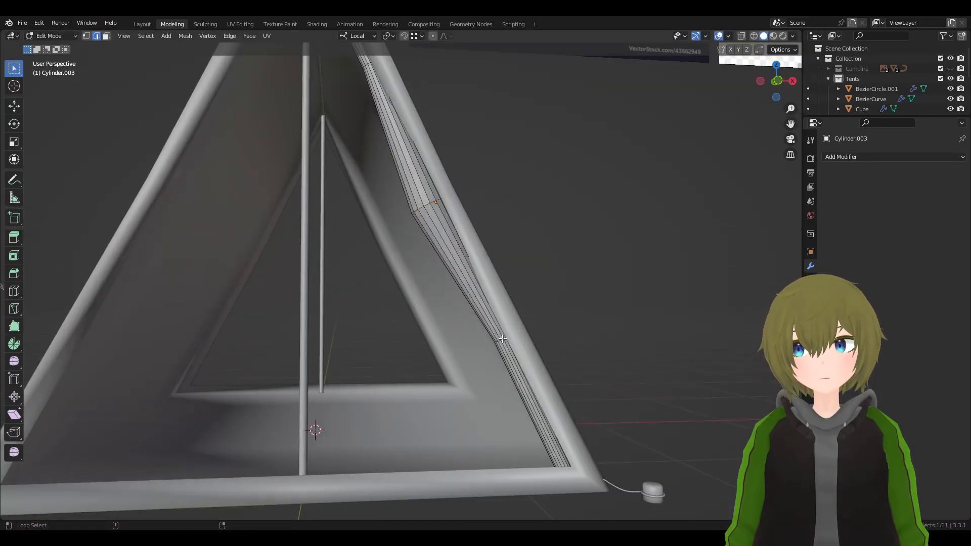
middle_drag(501, 332, 422, 218)
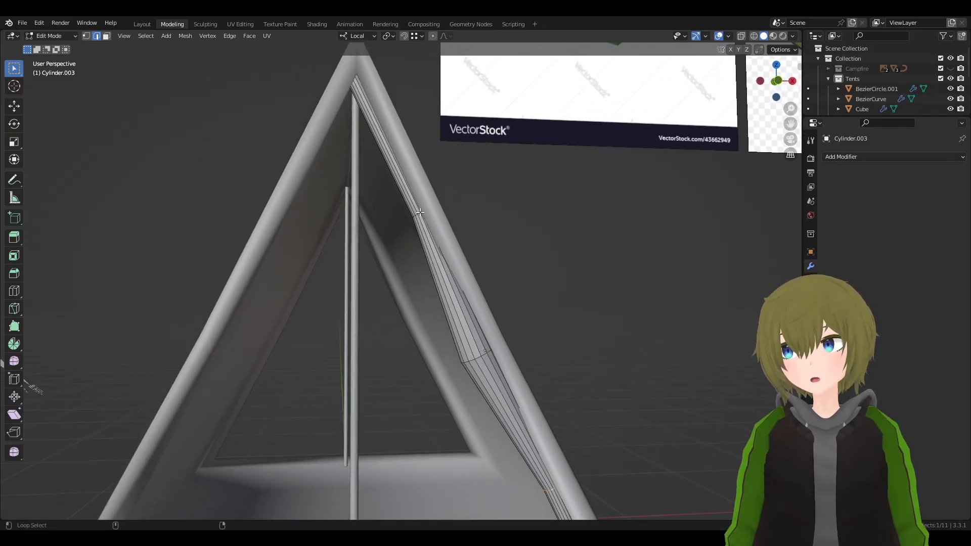
scroll(484, 238, down, 5)
key(g)
key(x)
key(x)
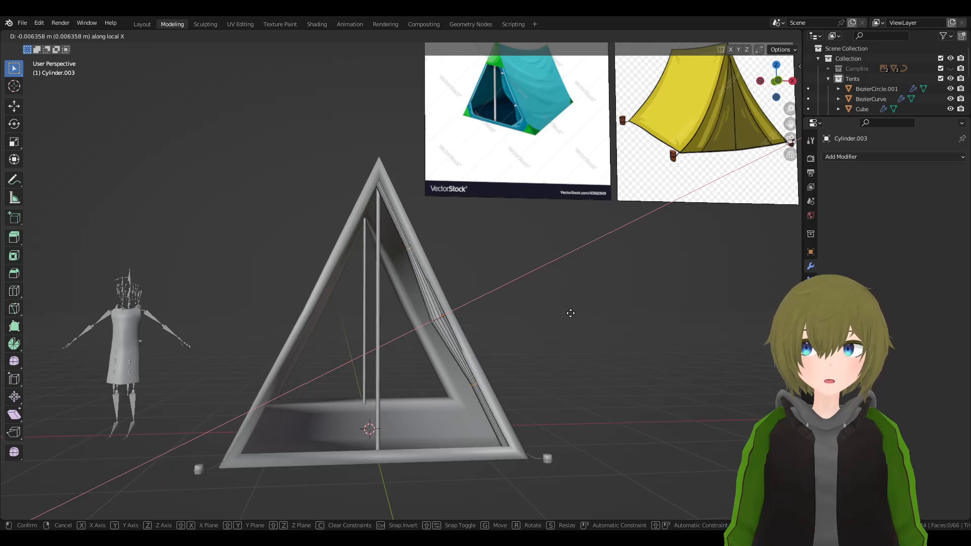
click(571, 313)
- Return to Object Mode, change the sloping pole's surface shading and clear the selection
key(Tab)
middle_drag(576, 323, 538, 332)
click(447, 324)
key(q)
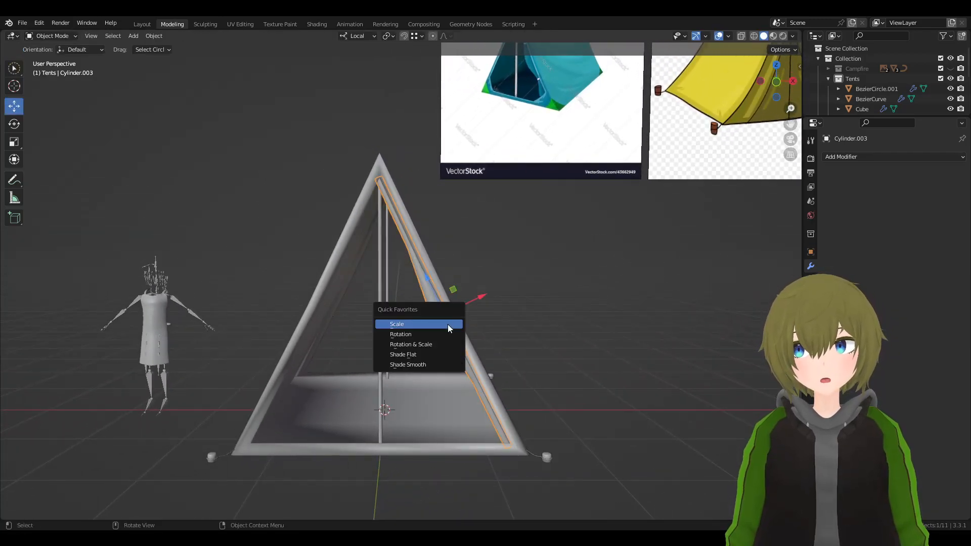
click(432, 354)
click(582, 321)
- Enlarge the pole's upper edge loop to about 1.6 times and move it about -0.052 m along local X
shift+middle_drag(581, 321, 559, 262)
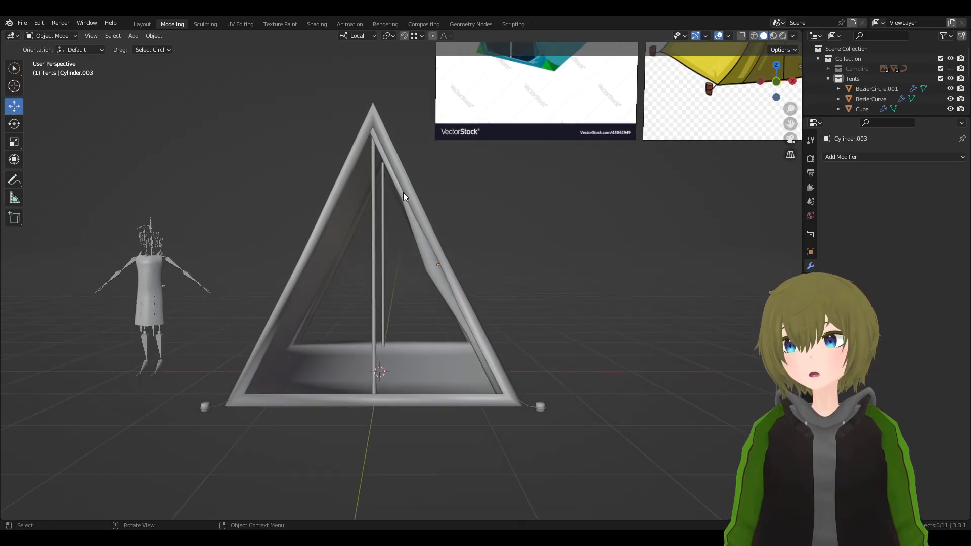
shift+middle_drag(538, 132, 473, 294)
scroll(473, 295, up, 4)
shift+middle_drag(485, 261, 448, 347)
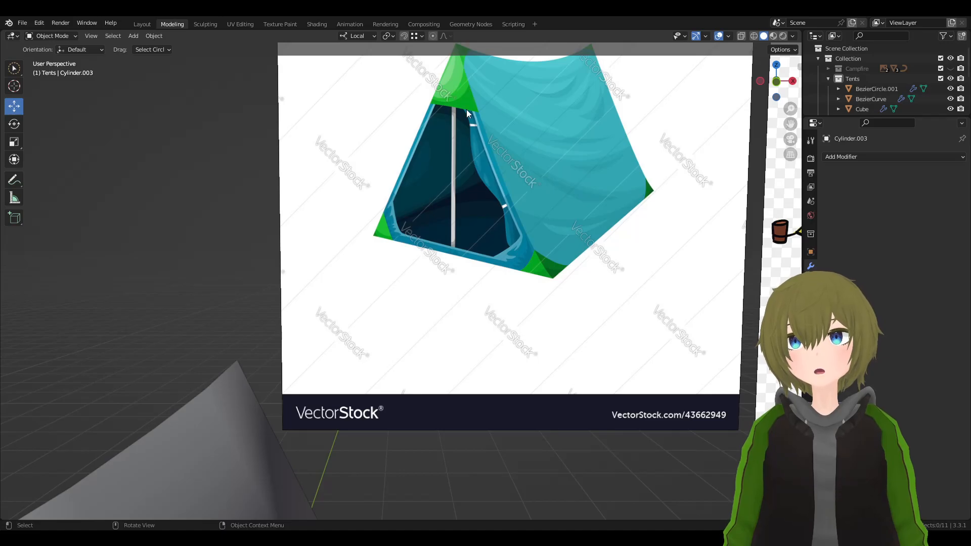
scroll(505, 211, down, 3)
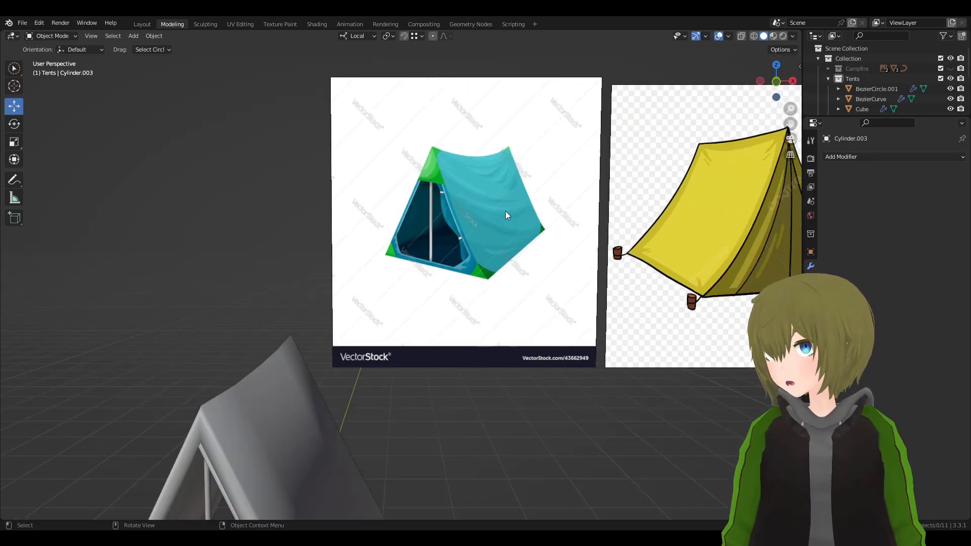
shift+middle_drag(437, 252, 559, 145)
click(401, 142)
key(Tab)
shift+middle_drag(385, 106, 430, 182)
scroll(451, 171, up, 2)
scroll(452, 164, down, 1)
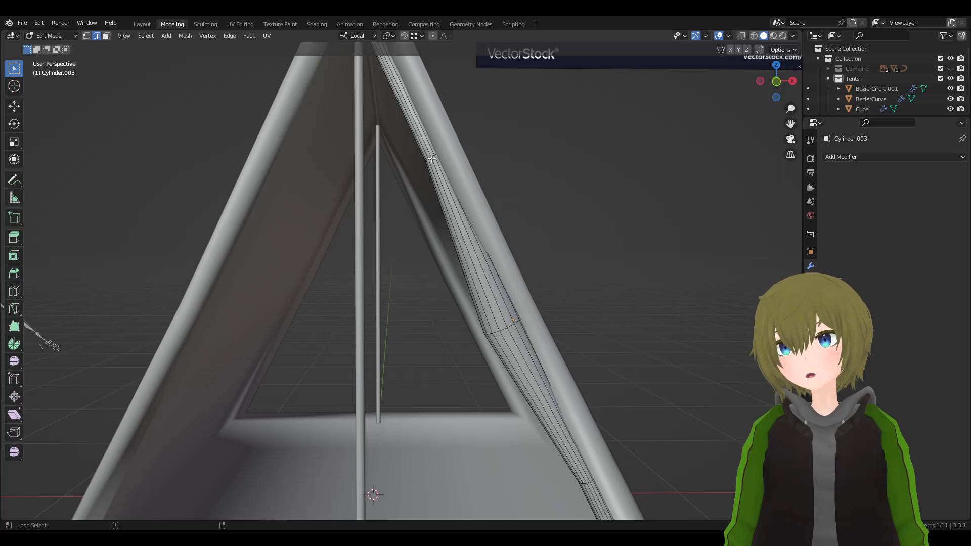
key(s)
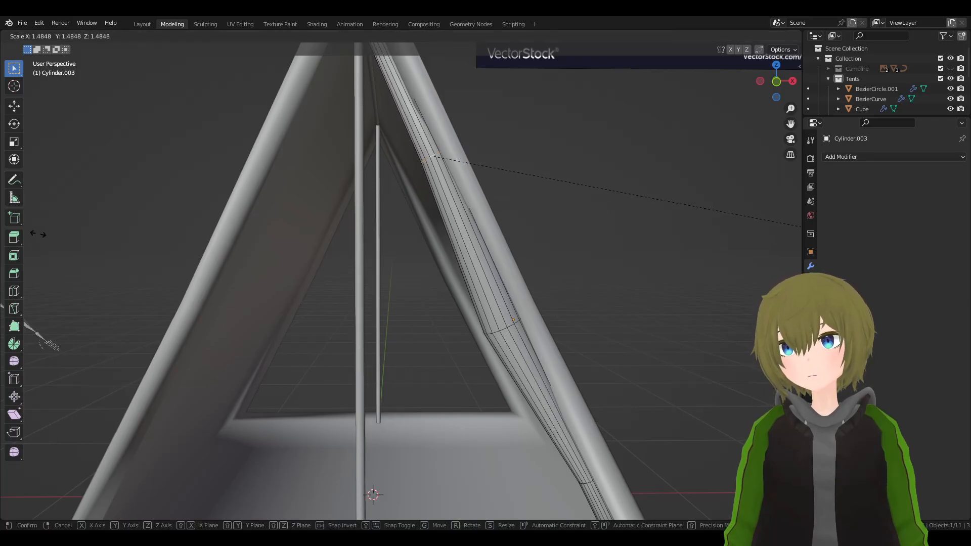
click(73, 235)
key(g)
key(x)
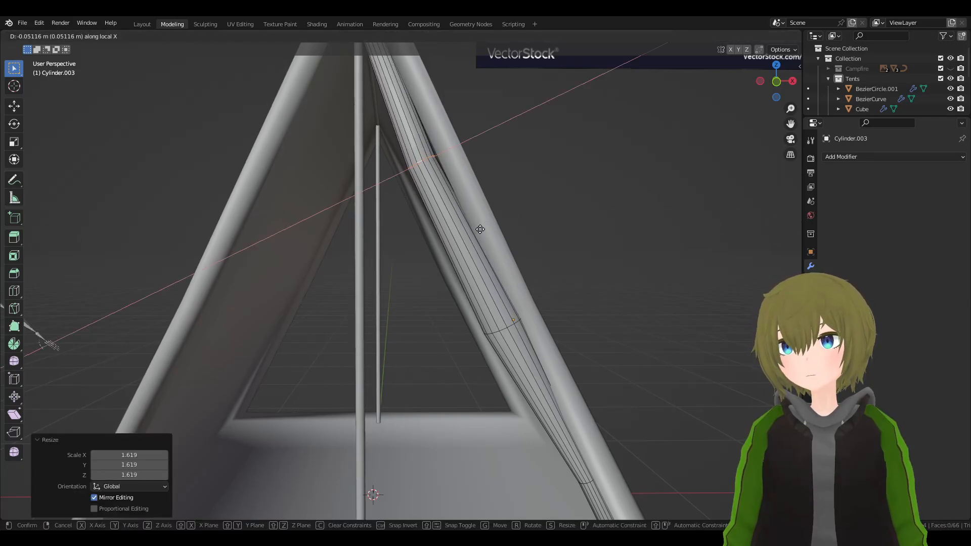
click(470, 228)
- Select the pole's lower edge loop and move it about -0.038 m along local X
scroll(471, 228, down, 3)
shift+middle_drag(596, 373, 540, 209)
scroll(541, 209, up, 3)
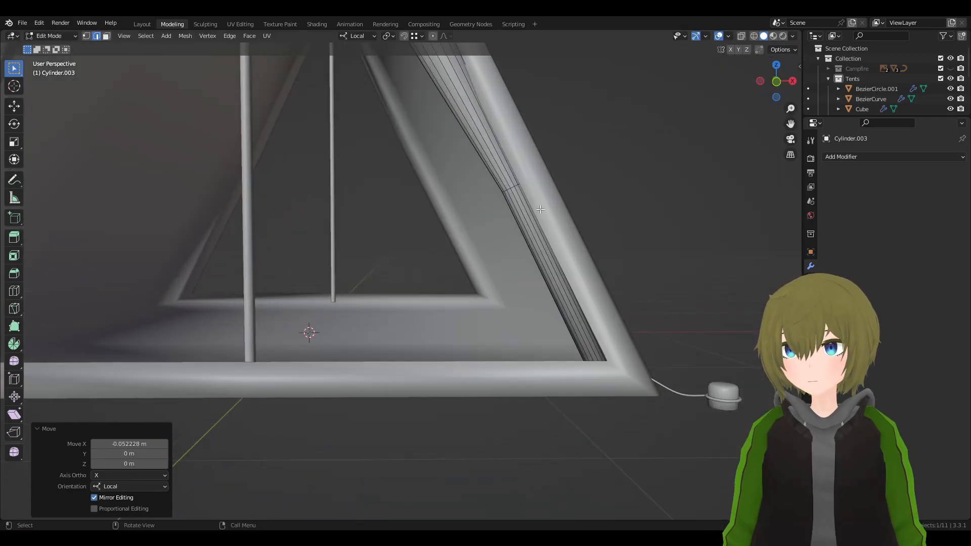
click(515, 185)
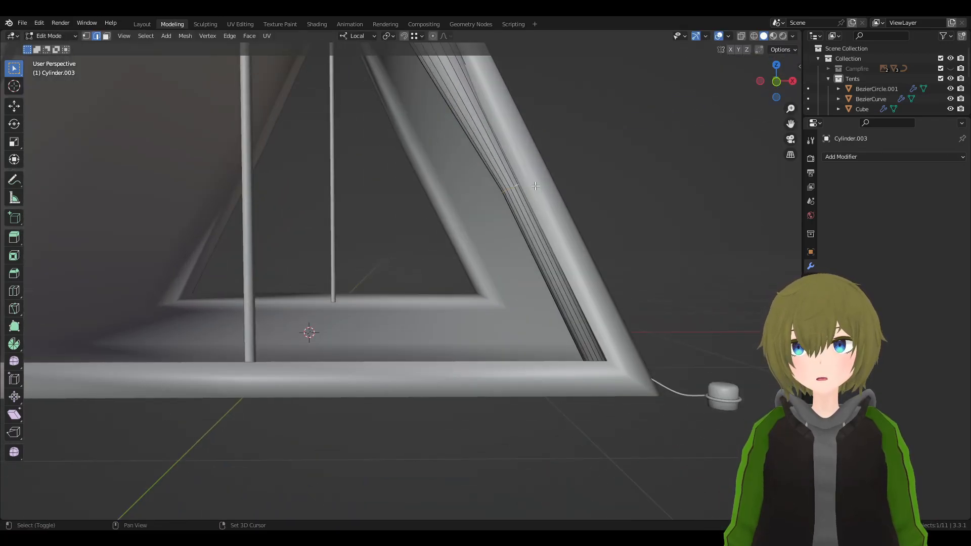
key(g)
key(x)
click(585, 193)
- Try bevelling the pole's lower edge loop and apply the pole's scale in Object Mode
key(ctrl+b)
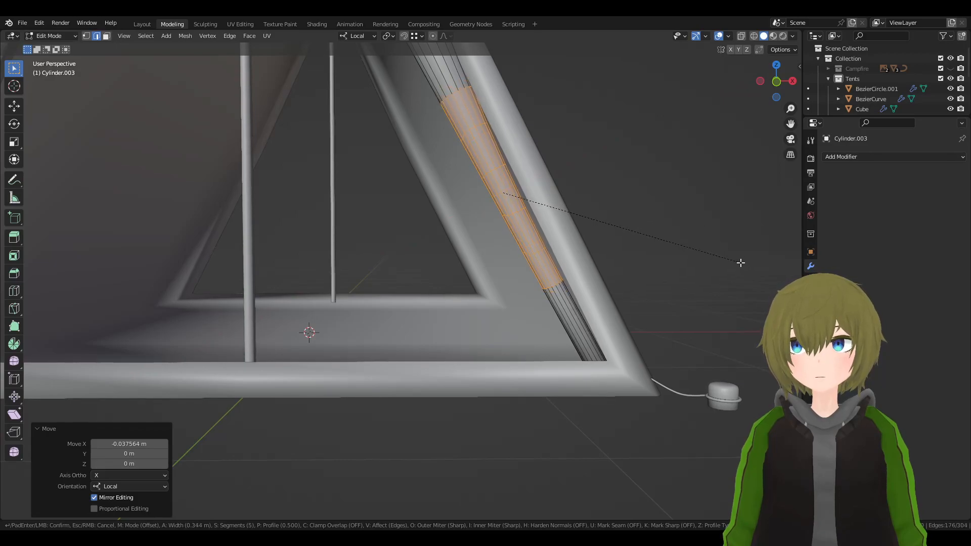
key(Escape)
key(Tab)
key(q)
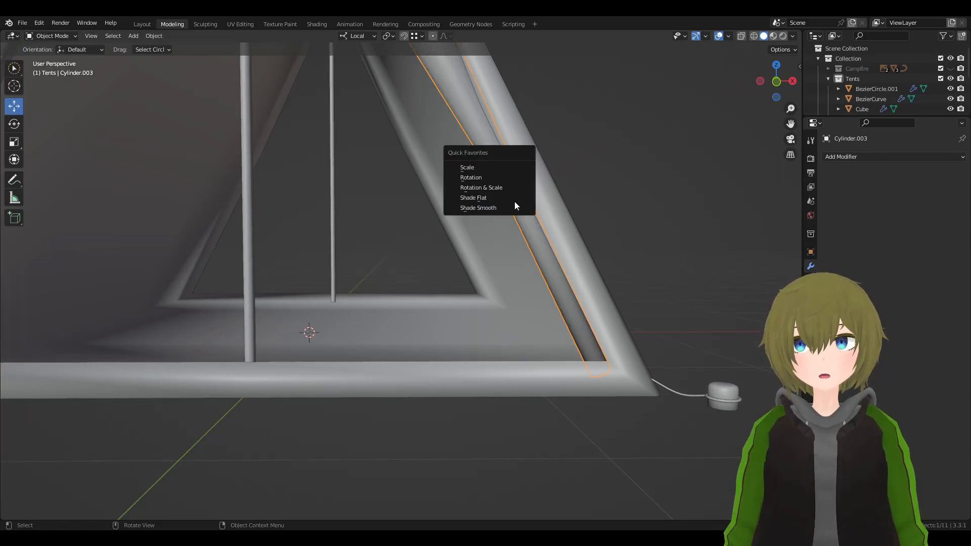
click(490, 168)
key(Tab)
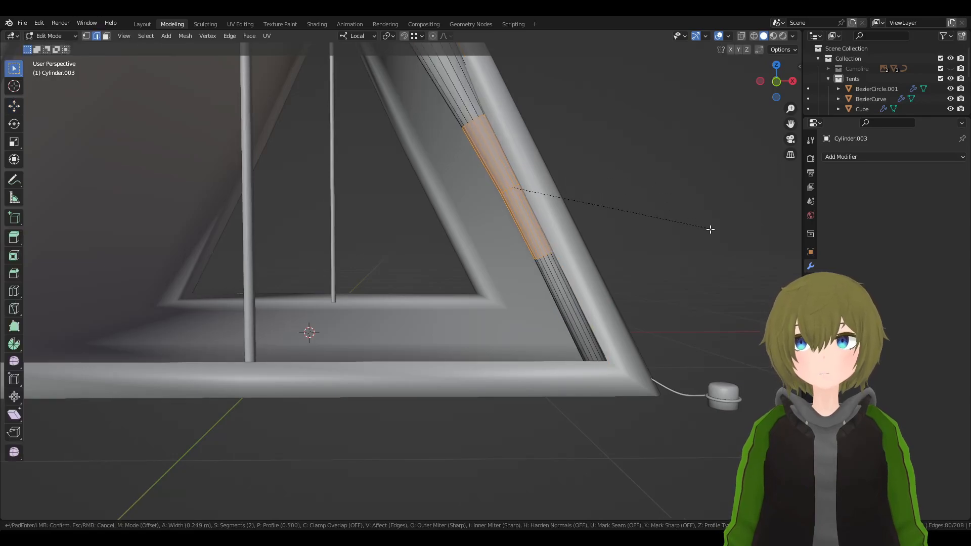
- Try bevelling the pole's lower edge loop with two segments and moving the bevelled section along local X
click(724, 241)
key(g)
key(x)
click(700, 242)
key(ctrl+z)
key(ctrl+z)
- Move the pole's lower edge loop about -0.075 m along local X and bevel it about 0.51 m wide with three segments
key(g)
key(x)
click(677, 247)
key(ctrl+b)
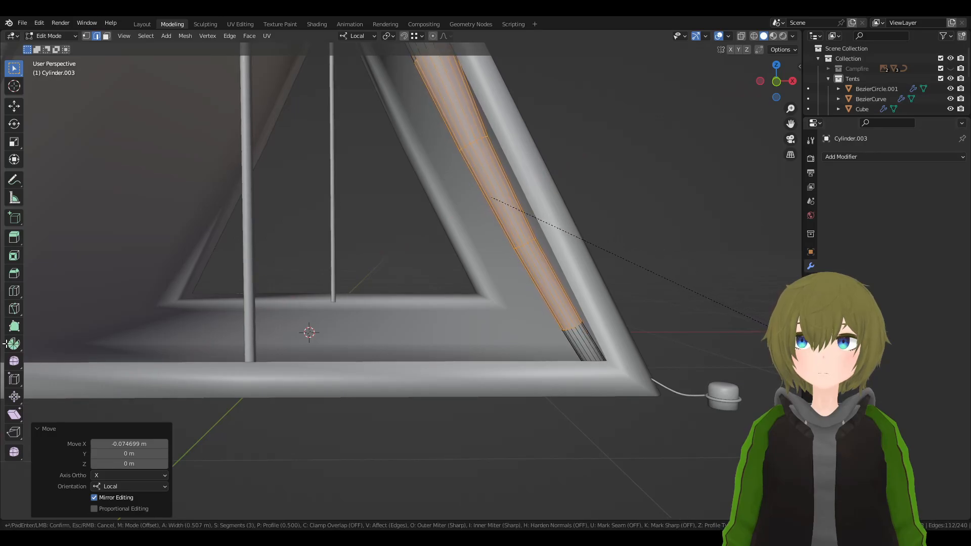
key(Return)
key(ctrl+z)
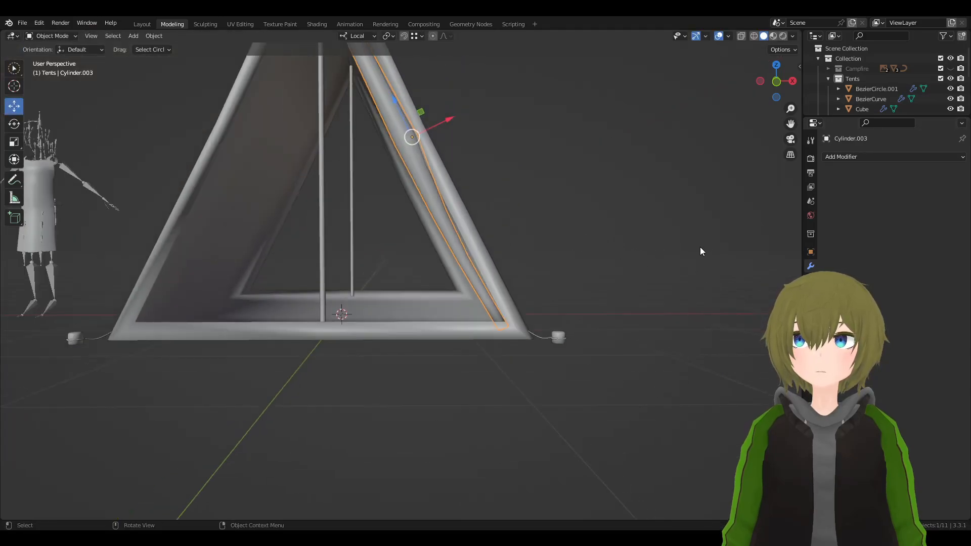
- Select the pole's middle edge loop in Edit Mode and move it along the X axis
shift+middle_drag(536, 160, 587, 283)
scroll(512, 266, up, 2)
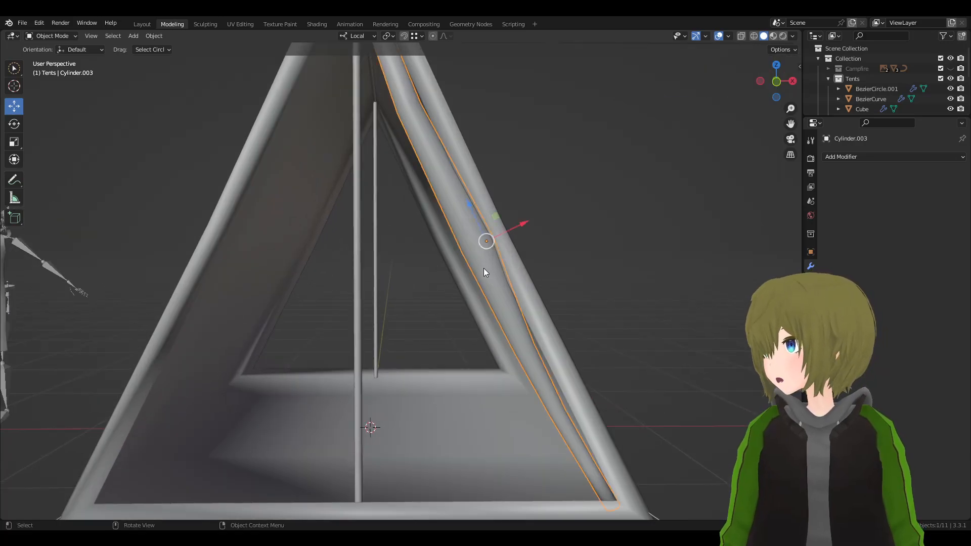
key(Tab)
key(alt+a)
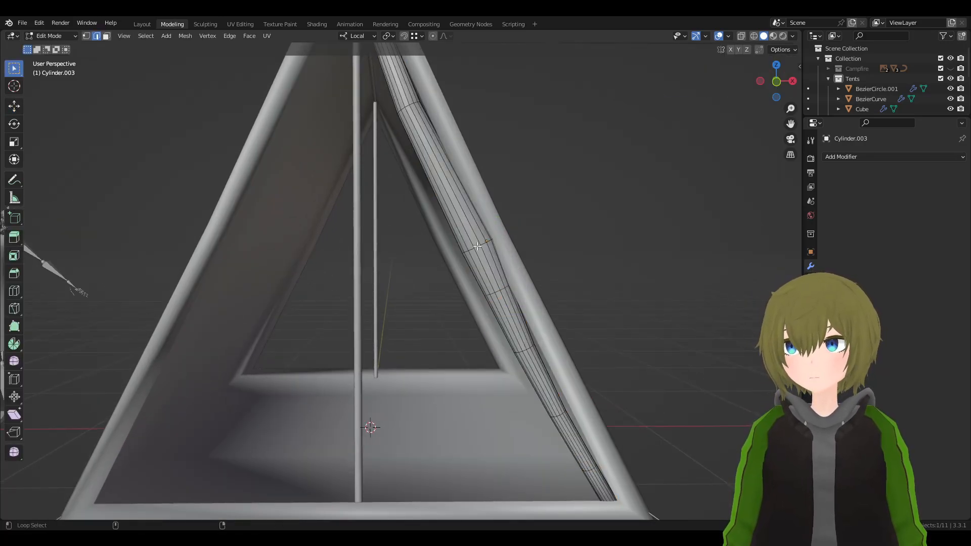
key(g)
key(x)
key(x)
click(525, 248)
key(Tab)
- Bevel the pole's upper edge loop with three segments
shift+middle_drag(535, 168, 609, 283)
key(alt+a)
scroll(495, 205, up, 1)
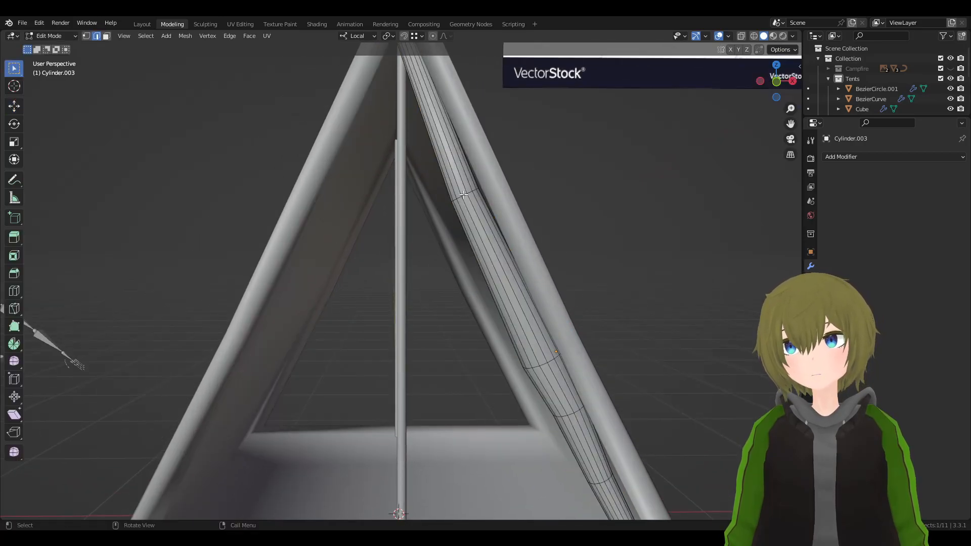
alt+click(463, 194)
key(ctrl+b)
click(677, 254)
key(Tab)
- Shrink the pole's middle edge loop to 0.81 and move it about 0.009 m along local X
scroll(700, 255, down, 6)
middle_drag(609, 262, 663, 400)
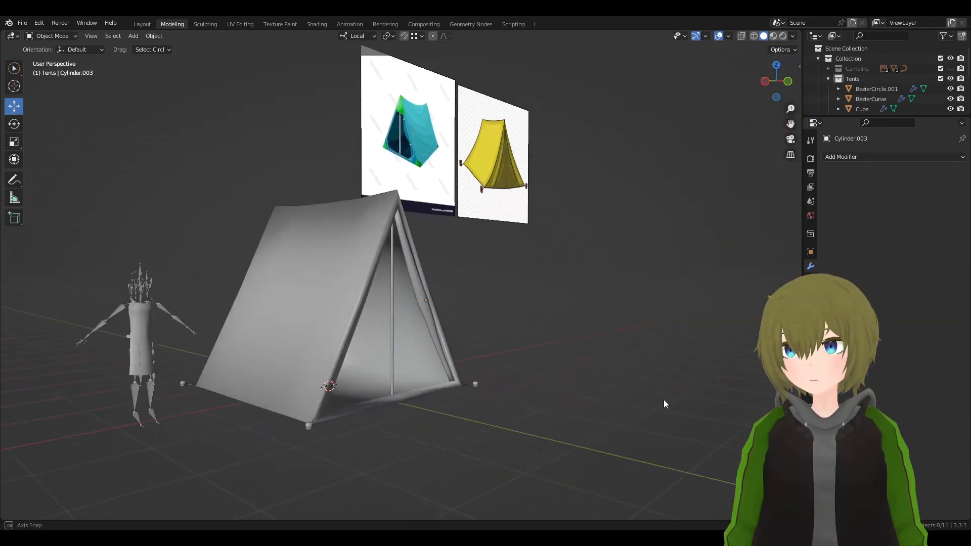
shift+middle_drag(609, 371, 601, 347)
scroll(508, 337, up, 4)
click(433, 312)
click(445, 315)
key(Tab)
middle_drag(446, 315, 500, 329)
key(alt+a)
key(s)
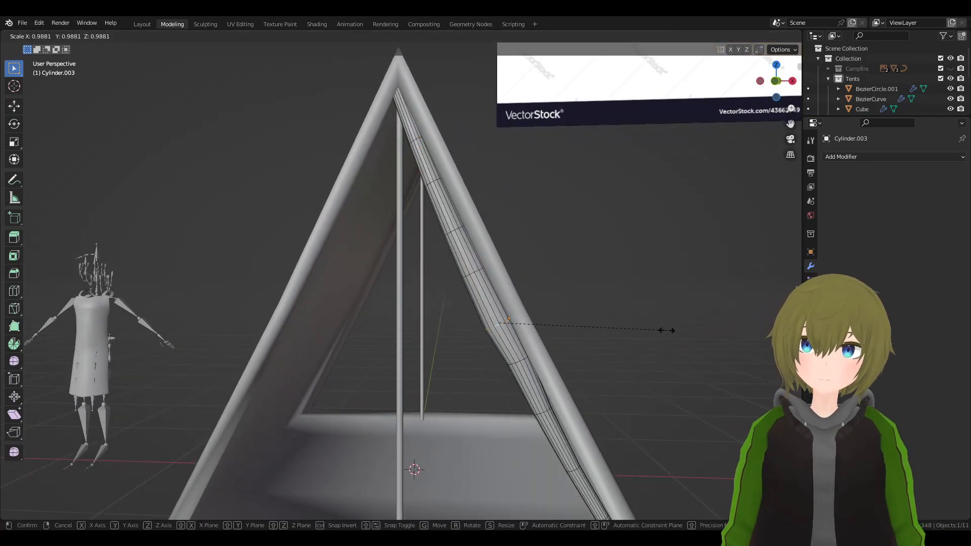
click(636, 329)
key(g)
key(x)
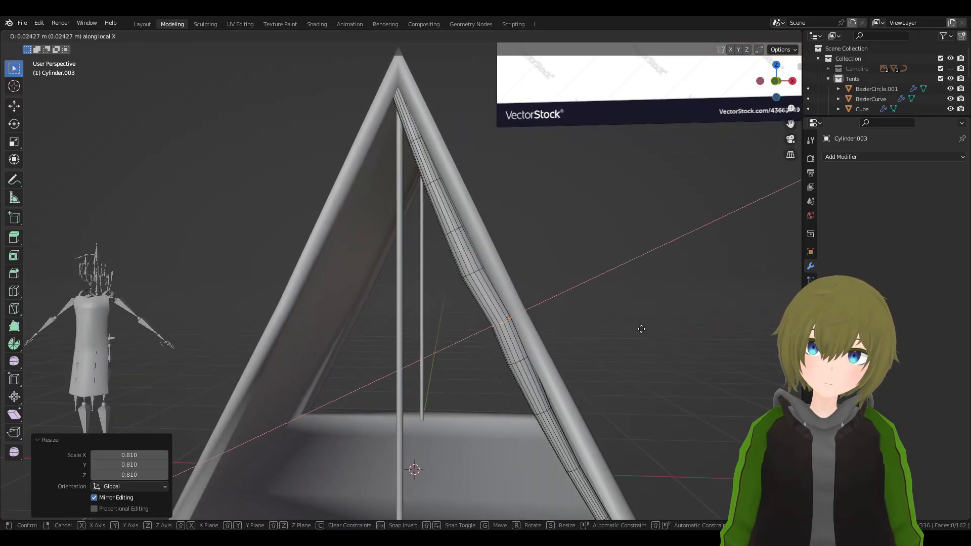
click(638, 329)
- Bevel the pole's middle edge loop about 0.15 m wide with one segment and return to Object Mode with nothing selected
key(ctrl+b)
scroll(651, 333, down, 2)
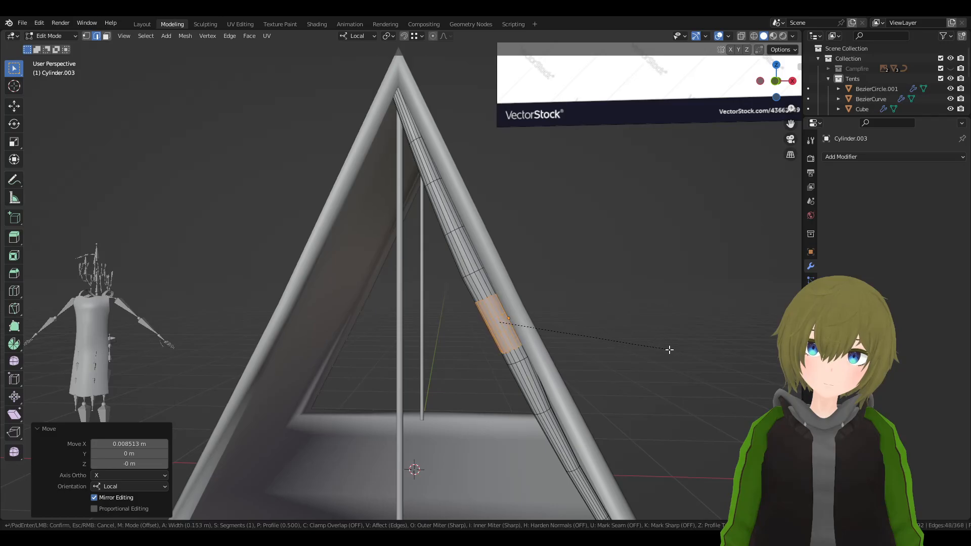
click(665, 344)
key(Tab)
scroll(691, 341, down, 4)
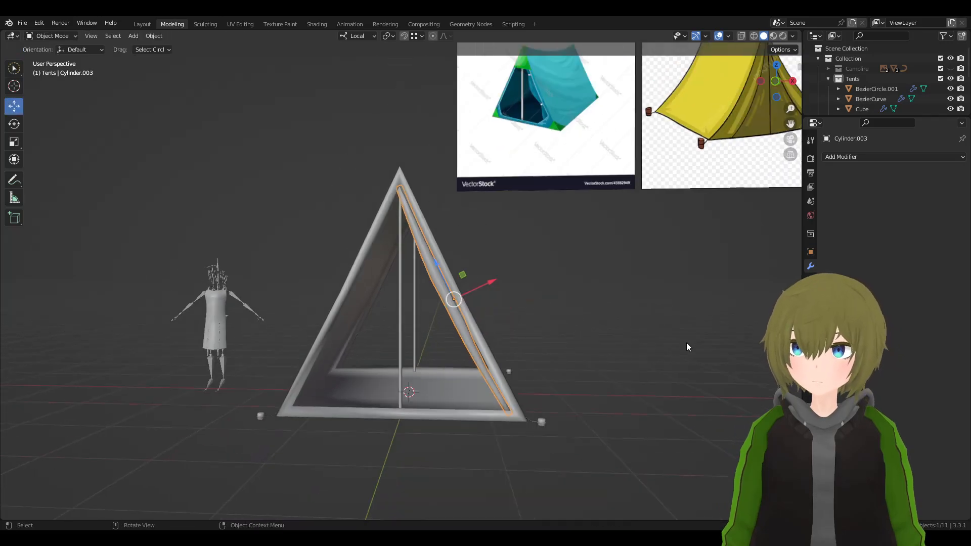
click(581, 348)
- Delete the sloping pole inside the tent's front frame
middle_drag(581, 348, 599, 363)
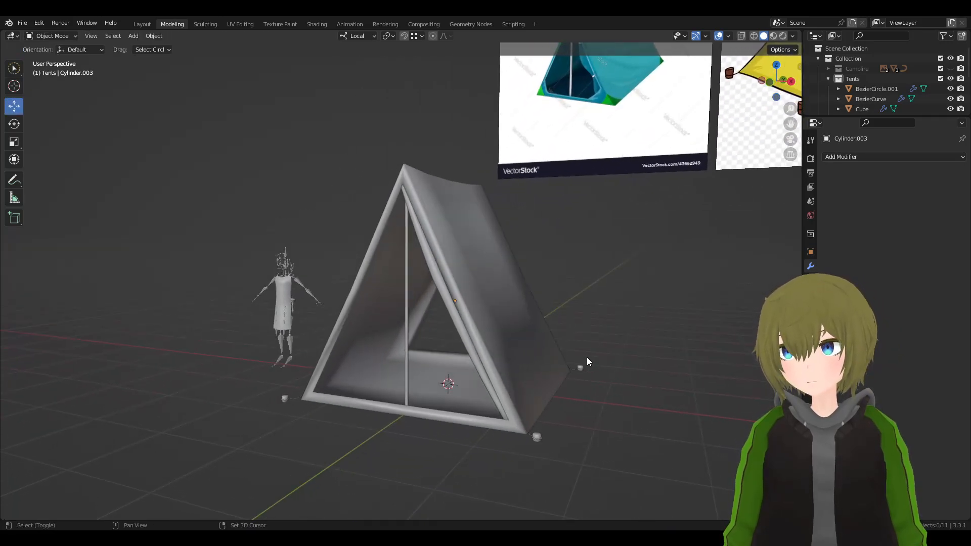
middle_drag(522, 287, 549, 246)
scroll(549, 245, up, 5)
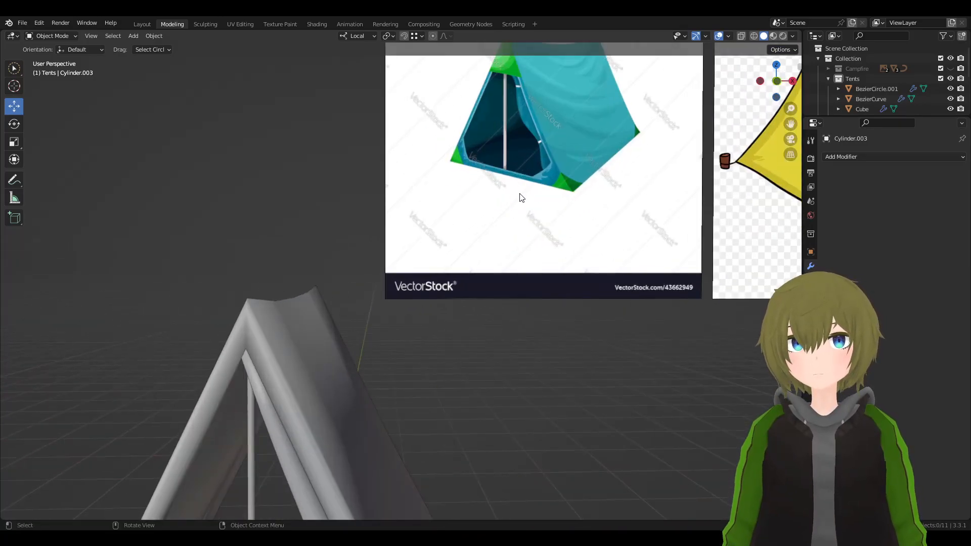
scroll(482, 265, down, 8)
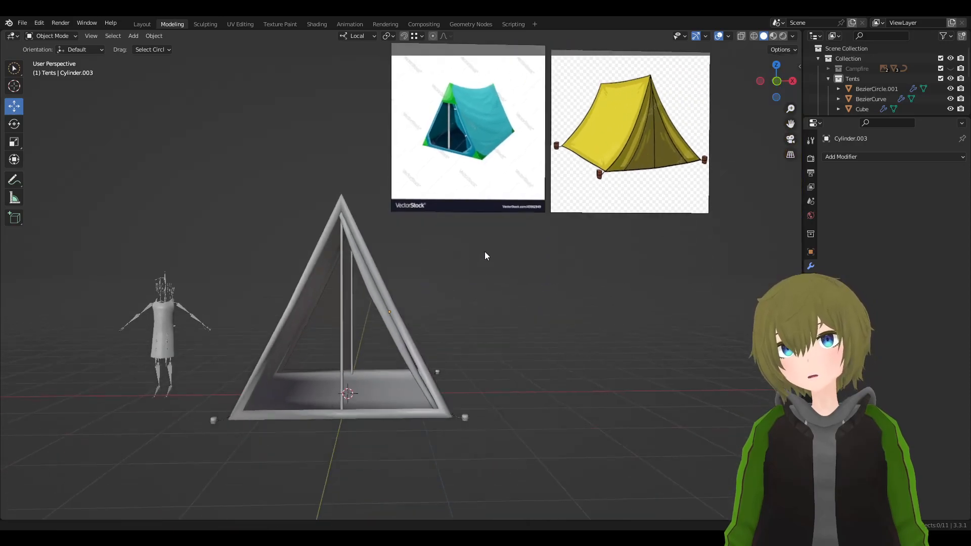
key(Delete)
- Add a 2 m cube and move it up above the tent
middle_drag(476, 251, 535, 262)
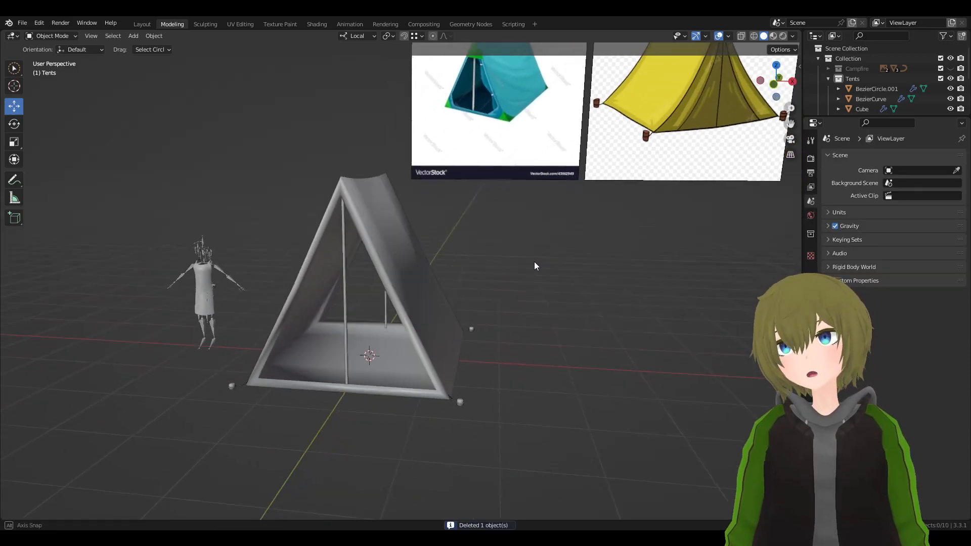
scroll(556, 192, up, 2)
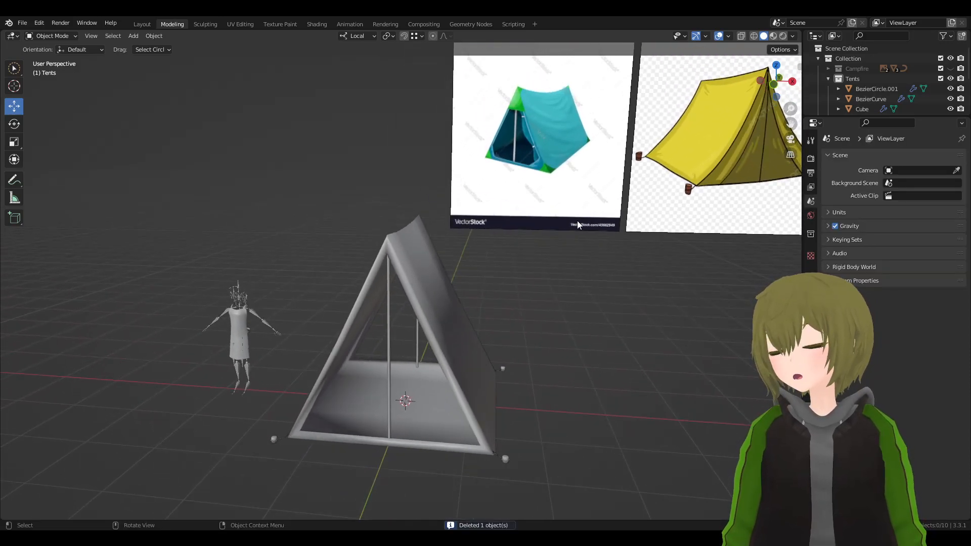
click(133, 35)
mouse_move(172, 45)
click(229, 56)
key(g)
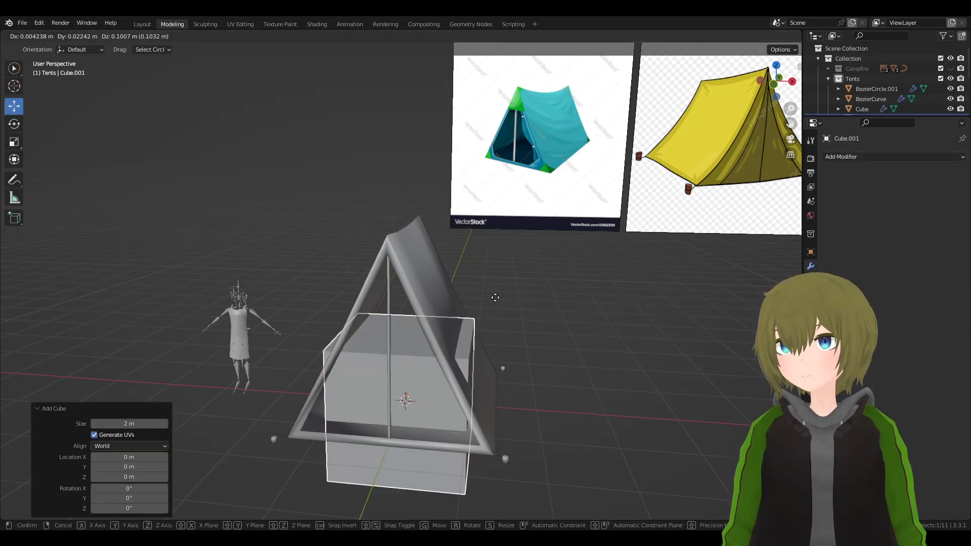
click(496, 81)
- Shrink the cube to about 0.18 and stretch it along local X into a long bar
key(s)
click(442, 169)
key(s)
key(x)
right_click(64, 266)
key(s)
key(x)
key(x)
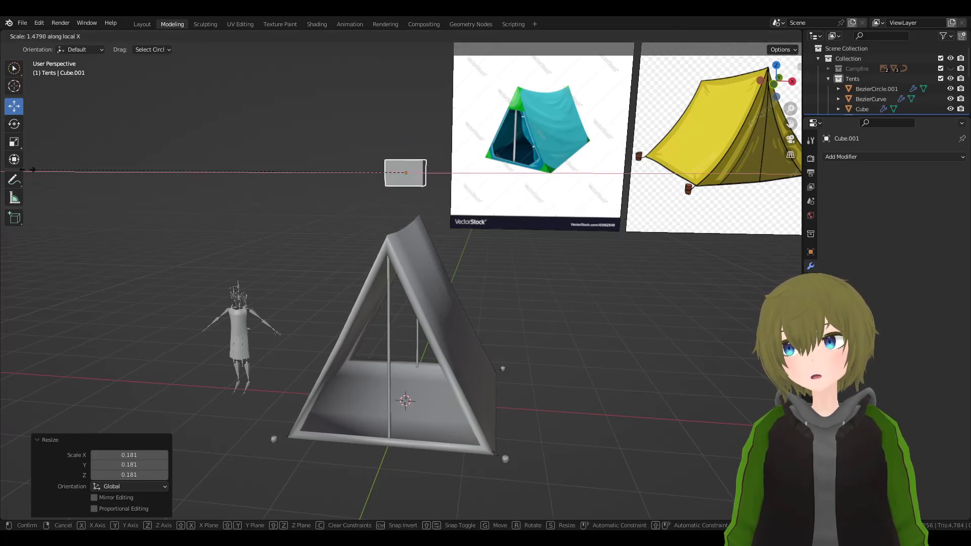
click(234, 334)
- Add three loop cuts across the bar in Edit Mode, dividing its length into four equal sections, and switch to the Move tool
shift+middle_drag(527, 187, 560, 241)
key(Tab)
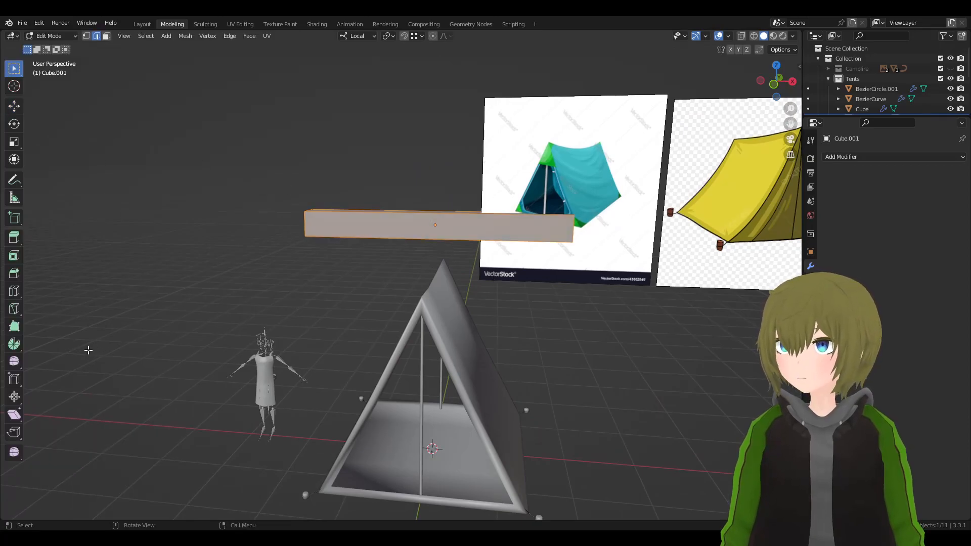
click(15, 292)
click(389, 226)
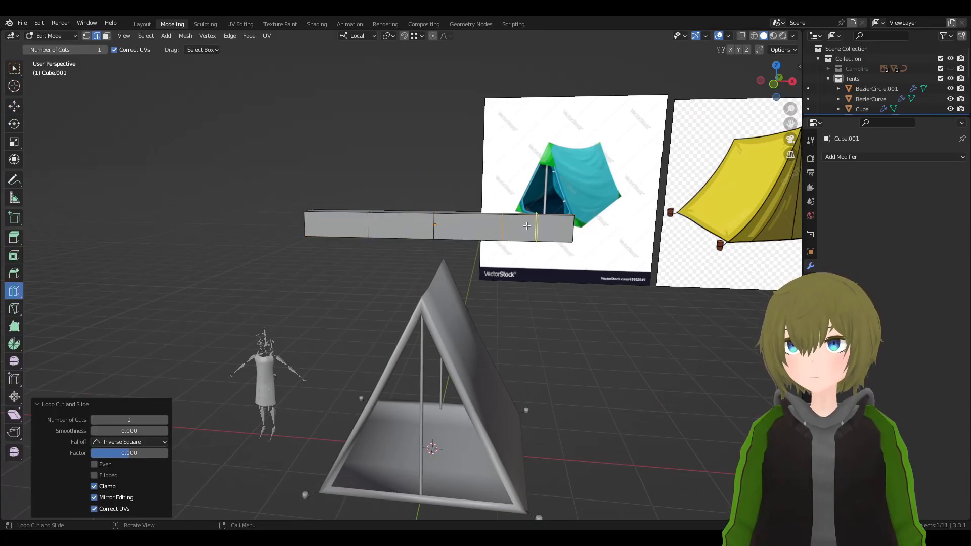
click(14, 105)
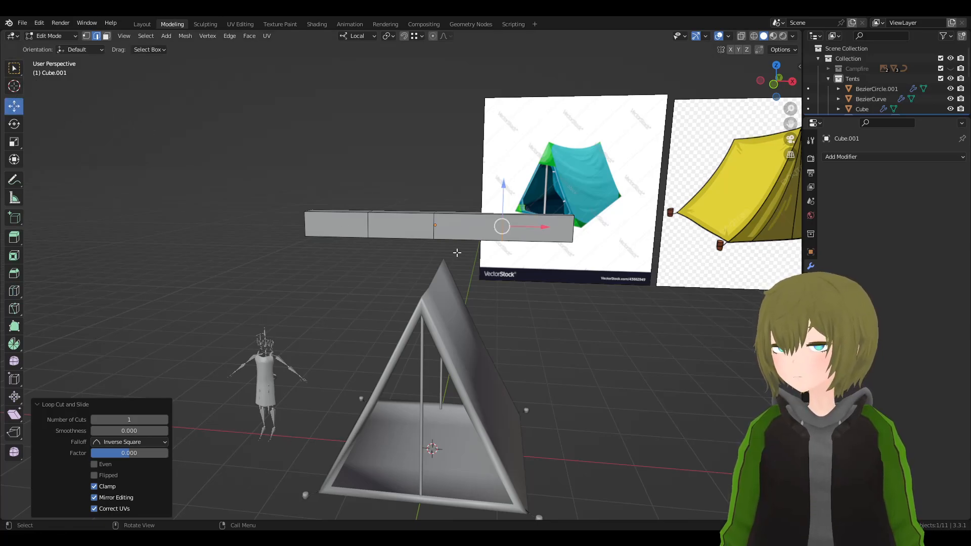
- Lower the middle bottom edge of the bar by about 0.301 m along Z
middle_drag(455, 252, 451, 253)
click(440, 275)
click(436, 272)
middle_drag(487, 290, 360, 274)
key(g)
key(z)
click(500, 363)
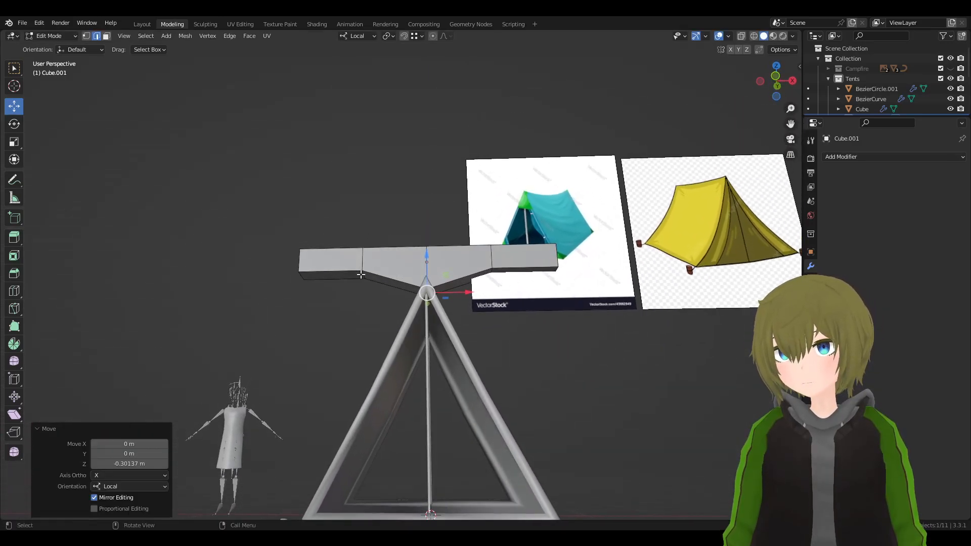
- Raise the bottom edges at the two cuts beside the bar's middle by about 0.089 m along Z
click(360, 274)
middle_drag(507, 273, 525, 326)
key(g)
key(z)
click(519, 304)
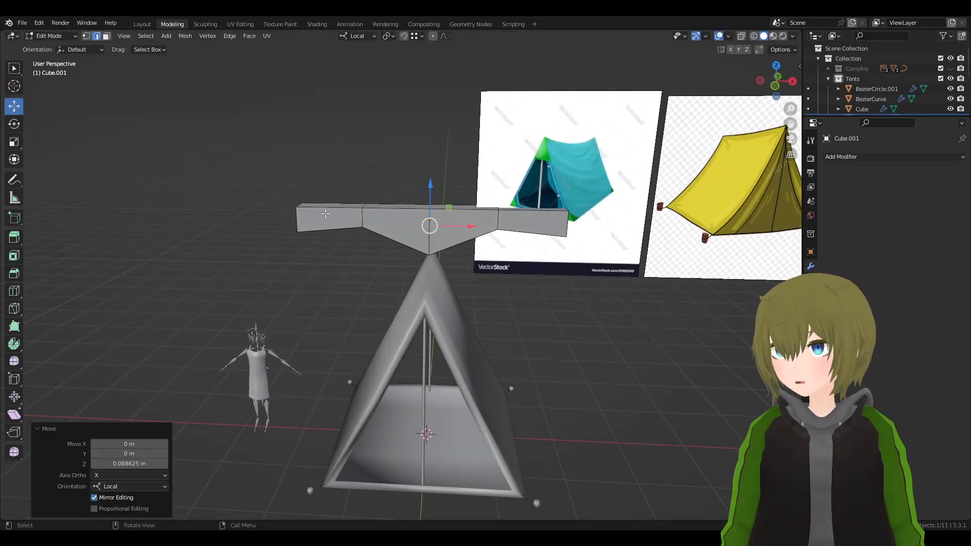
- Add a loop cut through the middle of each of the bar's two outer sections
click(15, 292)
click(331, 201)
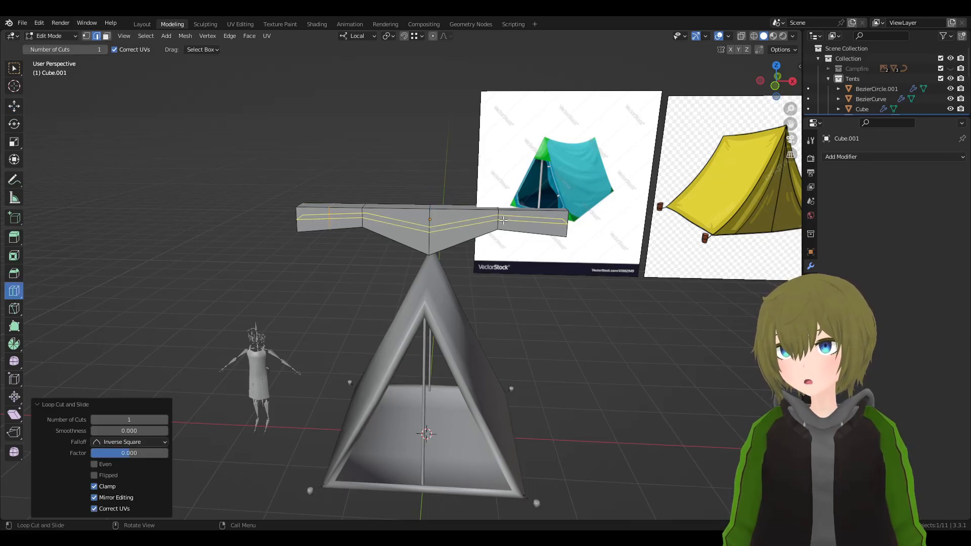
click(15, 105)
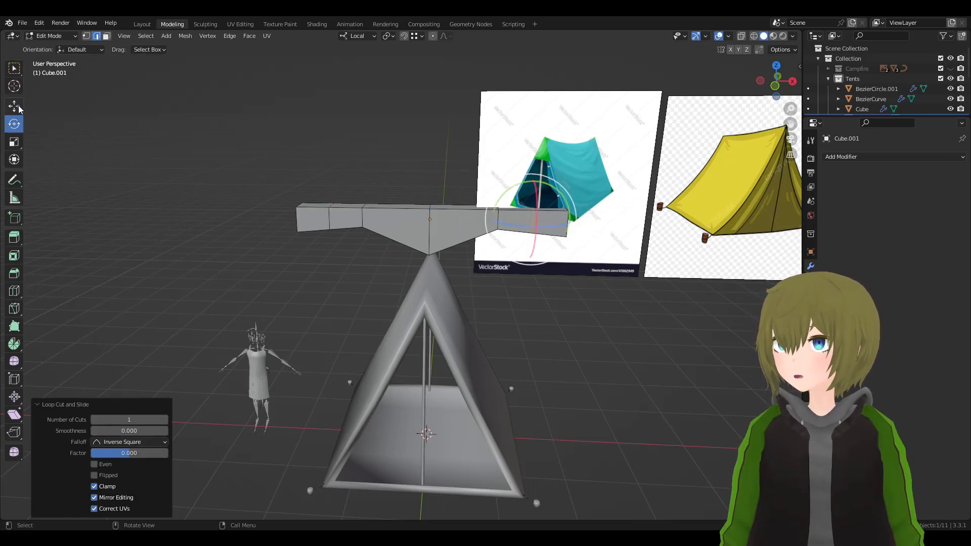
- Raise the bottom edges of the new cuts in the two outer sections along Z
middle_drag(367, 296, 343, 287)
alt+click(342, 287)
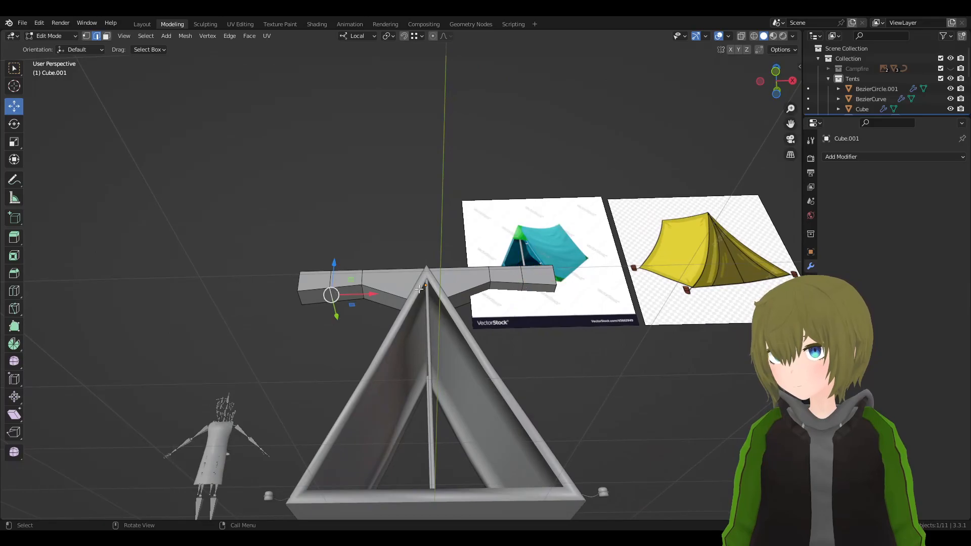
middle_drag(522, 286, 631, 329)
key(g)
key(z)
click(579, 341)
- Try to bevel the bar's lowest central edge with four segments
key(ctrl+b)
scroll(720, 367, up, 1)
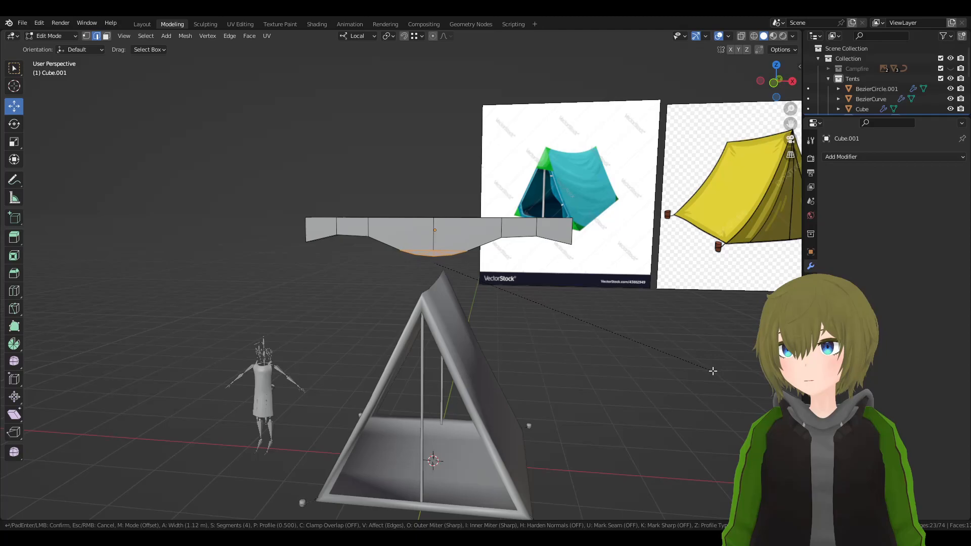
click(721, 374)
middle_drag(639, 328, 684, 281)
key(a)
key(ctrl+b)
right_click(628, 303)
key(ctrl+z)
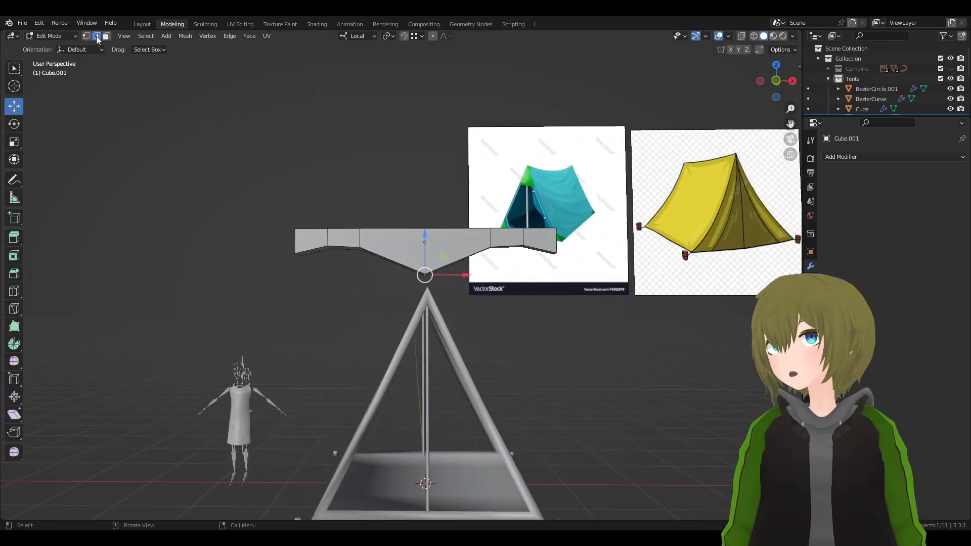
- Bevel the bar's long edges along its top and underside with four segments
middle_drag(357, 238, 354, 273)
alt+click(355, 274)
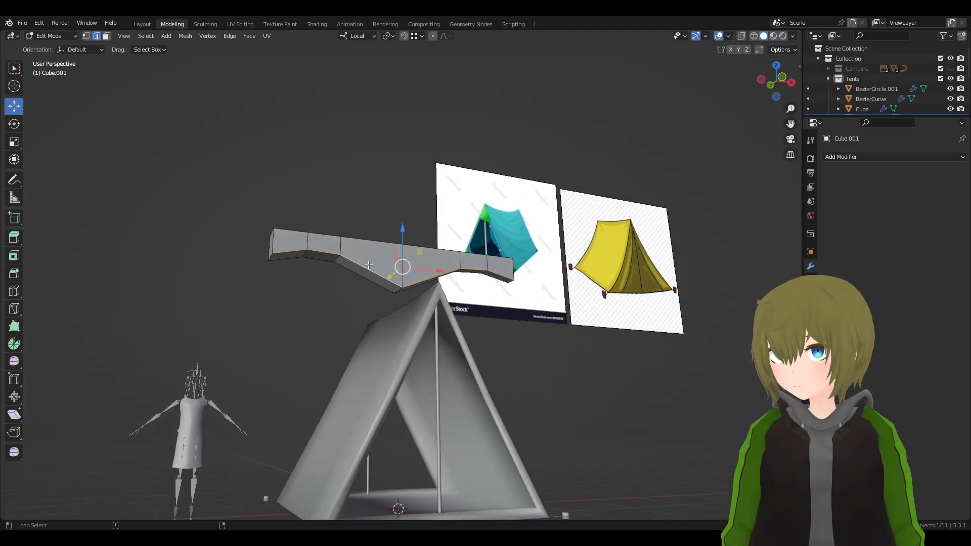
alt+shift+click(324, 232)
middle_drag(336, 232, 389, 243)
key(ctrl+b)
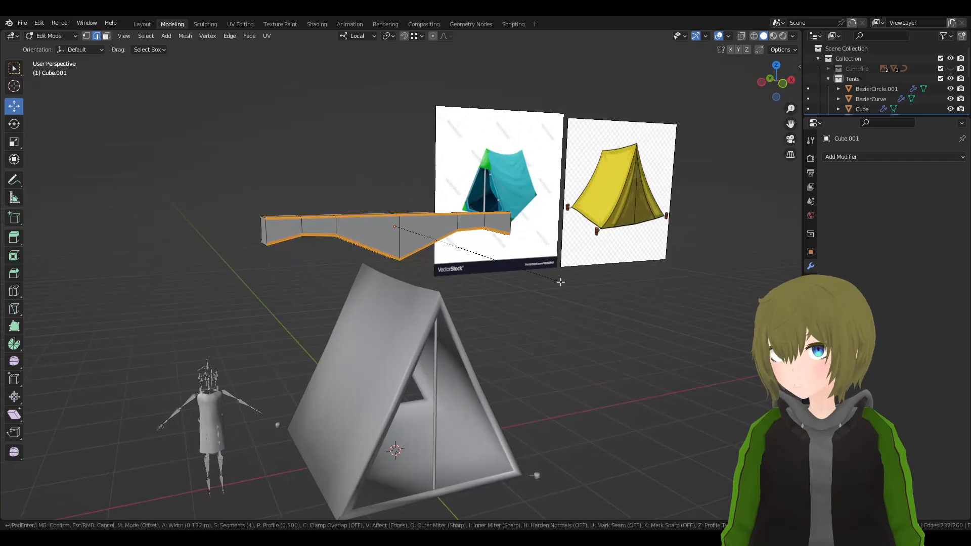
click(584, 288)
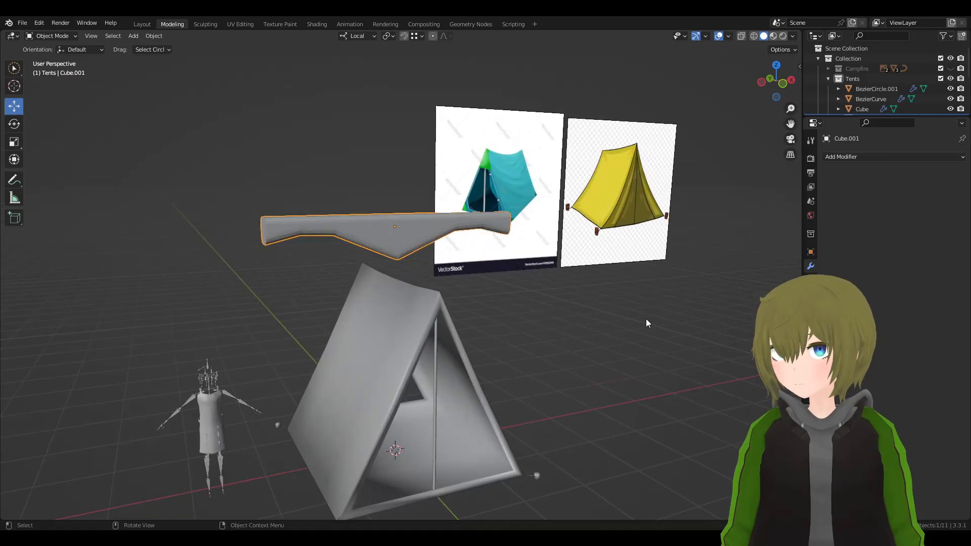
- Bevel the edge loop around the bar's center with four segments to round the bulge
middle_drag(644, 320, 609, 317)
scroll(499, 290, up, 3)
key(alt+a)
alt+click(455, 243)
key(ctrl+b)
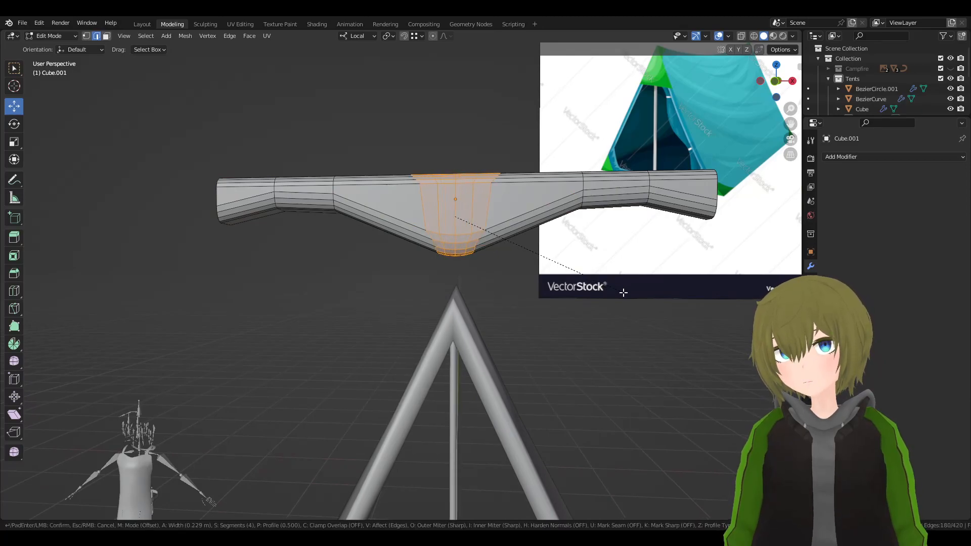
click(650, 296)
key(Tab)
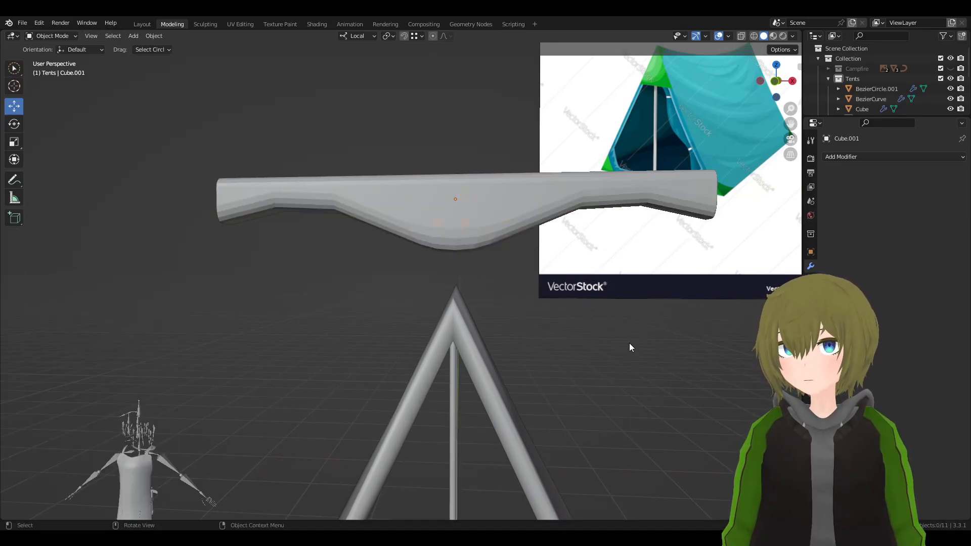
- Bevel the edge loops around both end faces of the bar with four segments
scroll(484, 275, down, 3)
middle_drag(484, 275, 434, 298)
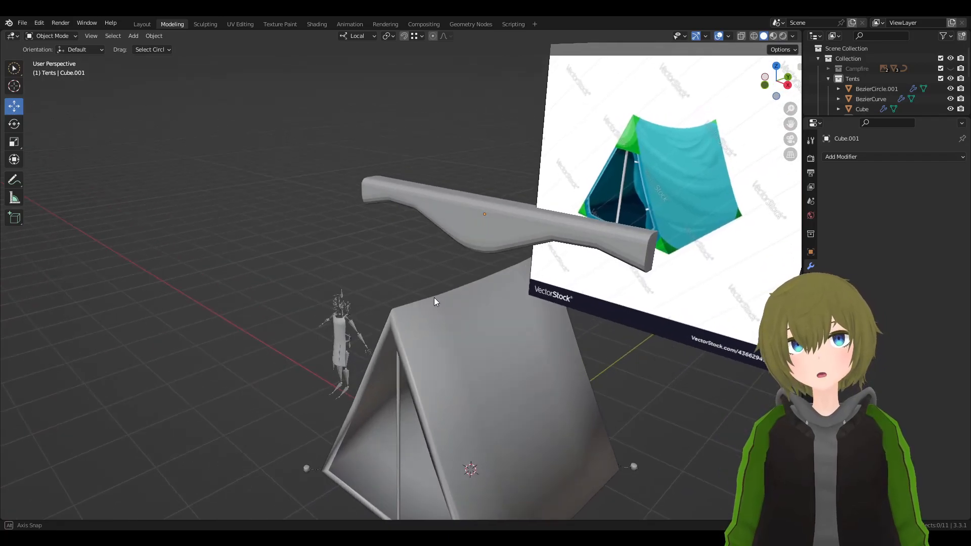
click(562, 242)
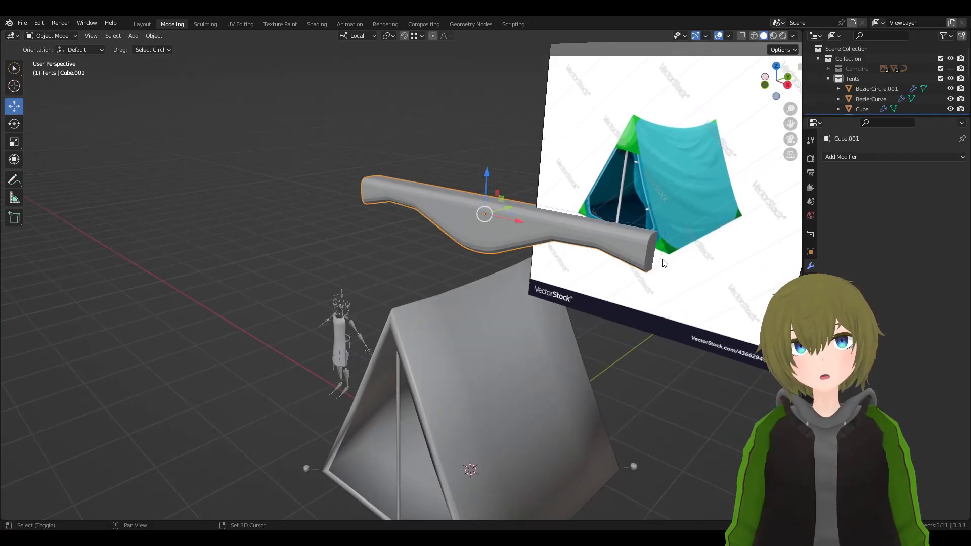
middle_drag(660, 266, 574, 289)
key(Tab)
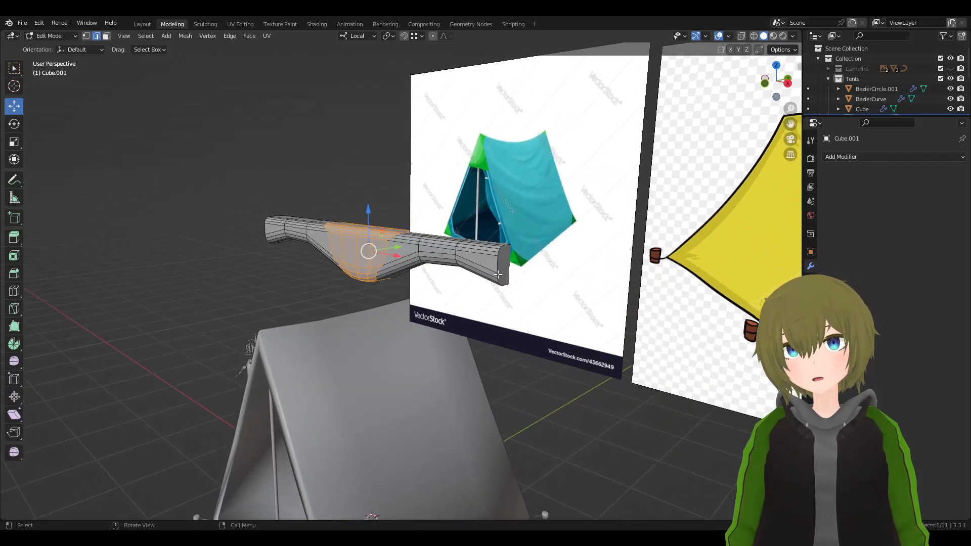
alt+click(497, 263)
middle_drag(498, 264, 501, 319)
key(ctrl+b)
scroll(548, 320, up, 3)
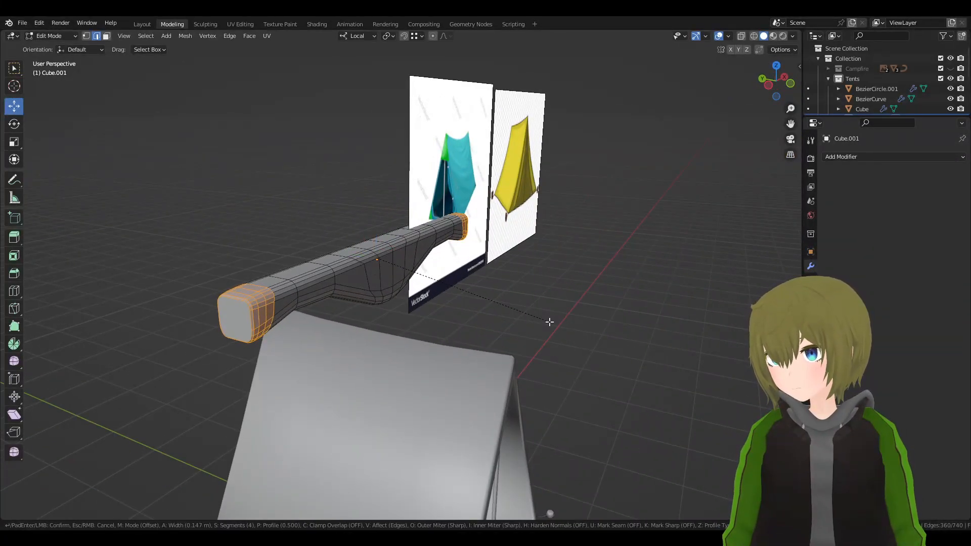
click(558, 322)
- Select the surplus lengthwise edge loops within the bar's beveled corners and dissolve those edges
middle_drag(558, 321, 473, 223)
scroll(516, 296, up, 3)
click(496, 255)
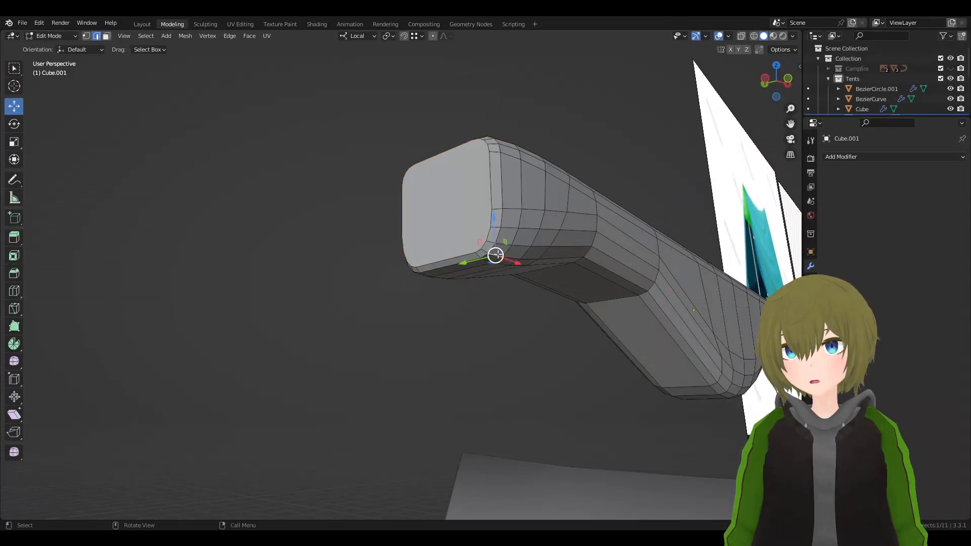
alt+click(496, 255)
middle_drag(495, 256, 538, 255)
alt+shift+click(467, 269)
alt+shift+click(455, 250)
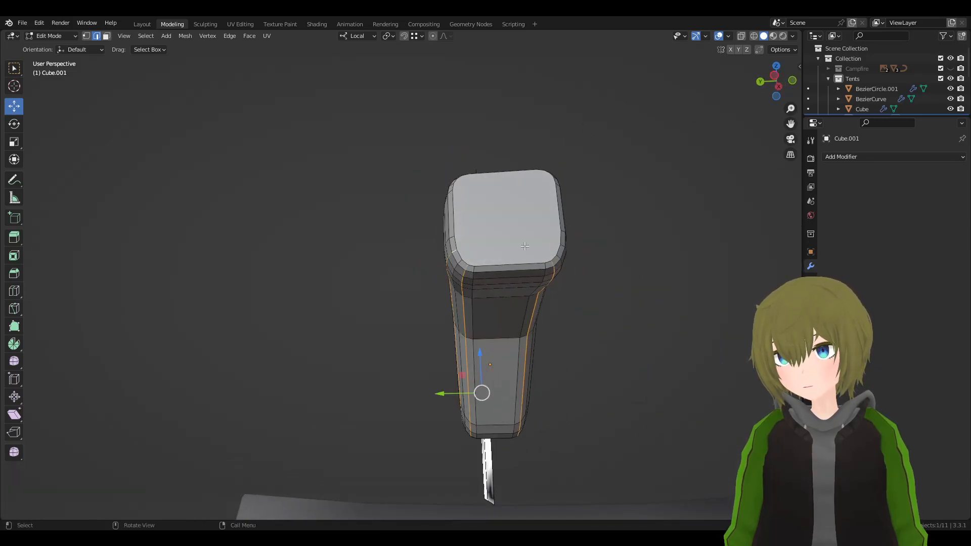
alt+shift+click(562, 246)
middle_drag(562, 246, 478, 213)
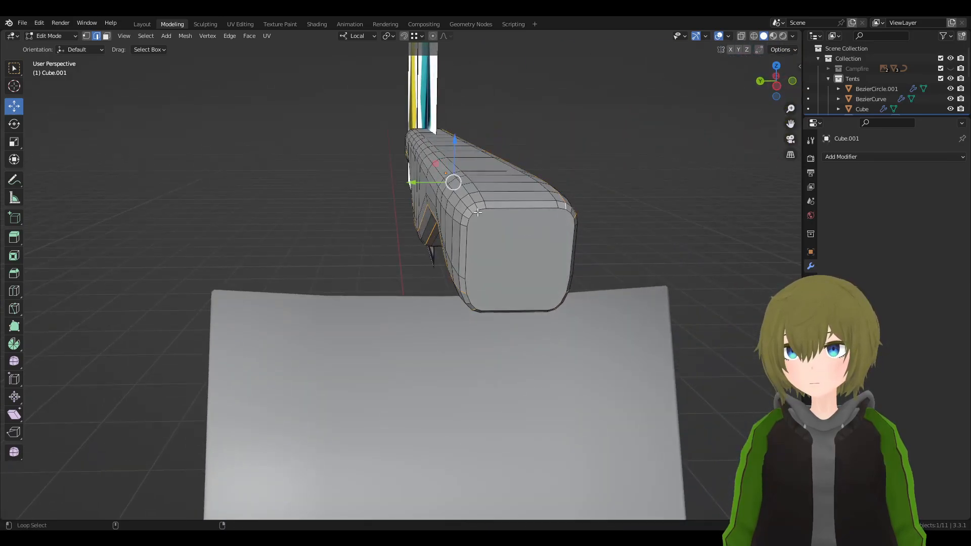
alt+shift+click(466, 217)
right_click(651, 276)
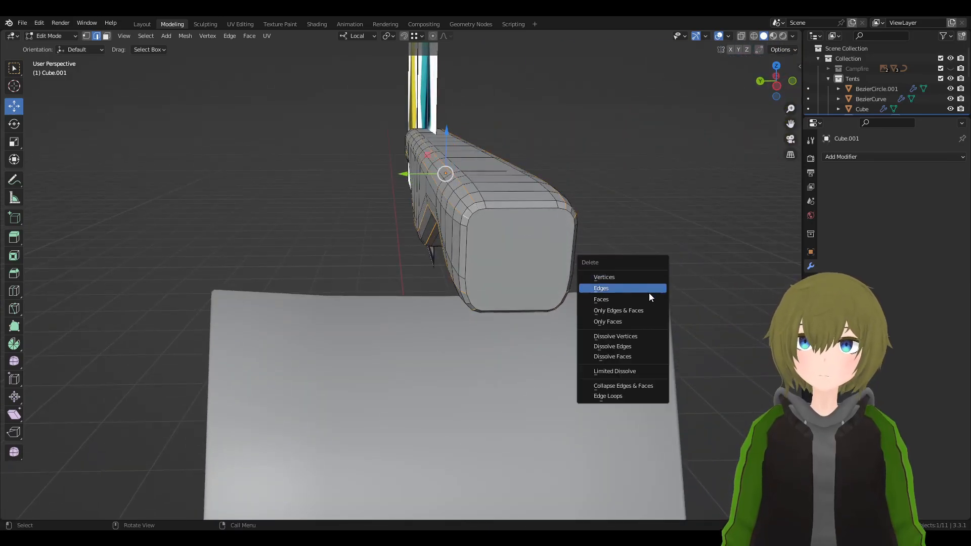
click(633, 348)
- Select the surplus crosswise edge loops near the bar's two ends and dissolve those edges
key(Tab)
middle_drag(704, 304, 534, 261)
key(Tab)
click(399, 258)
alt+click(400, 257)
scroll(644, 277, down, 4)
middle_drag(648, 277, 737, 309)
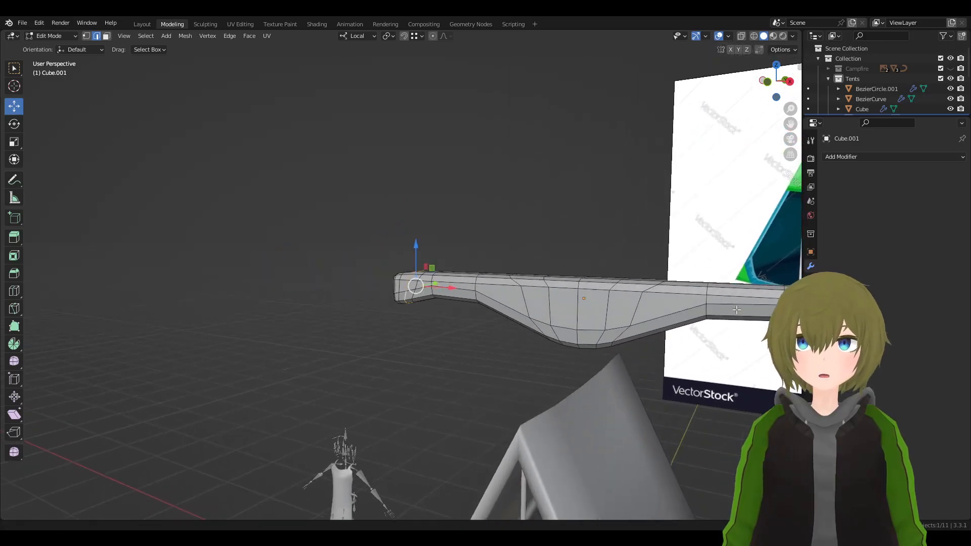
middle_drag(402, 284, 531, 296)
alt+shift+click(475, 278)
shift+middle_drag(476, 278, 398, 282)
key(x)
click(536, 278)
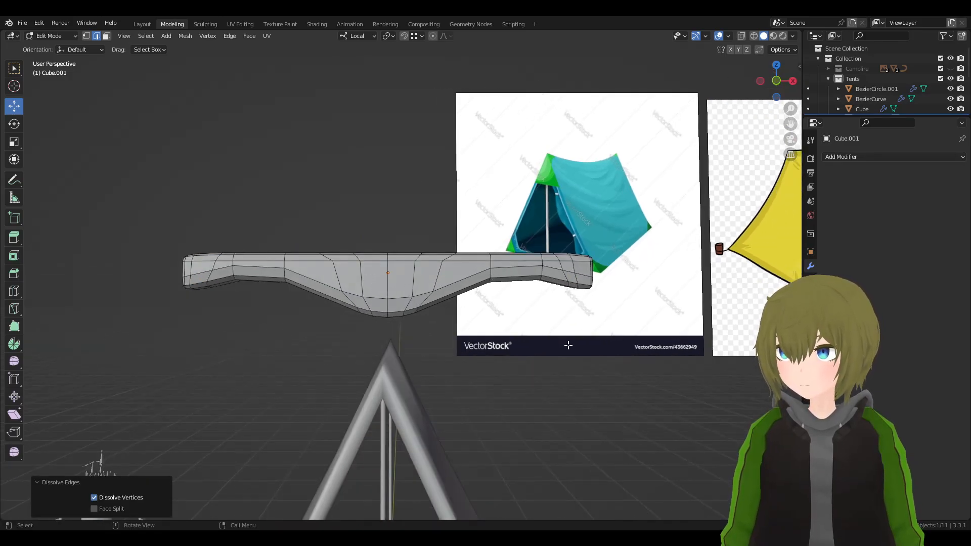
- Return to Object Mode and shade the bar smooth
middle_drag(568, 345, 527, 365)
key(Tab)
key(q)
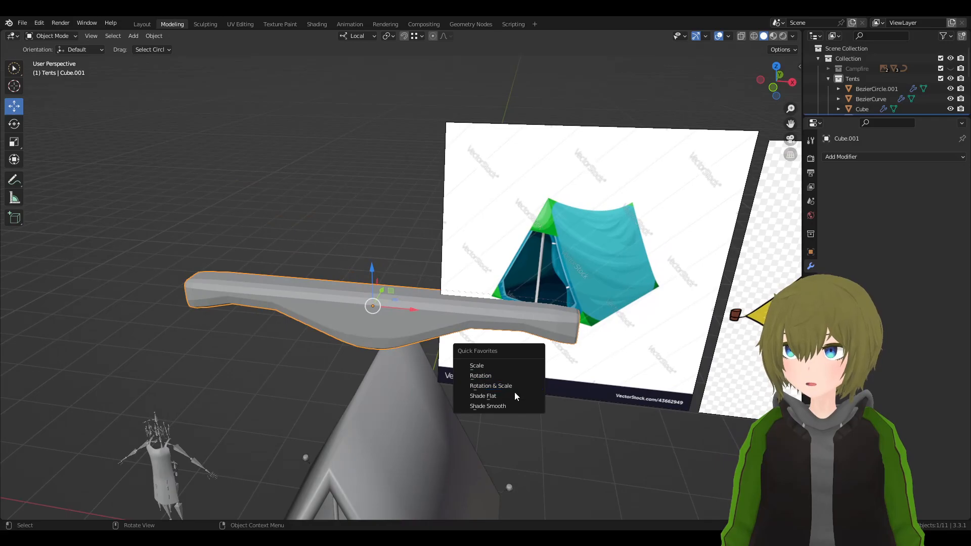
click(493, 406)
click(619, 456)
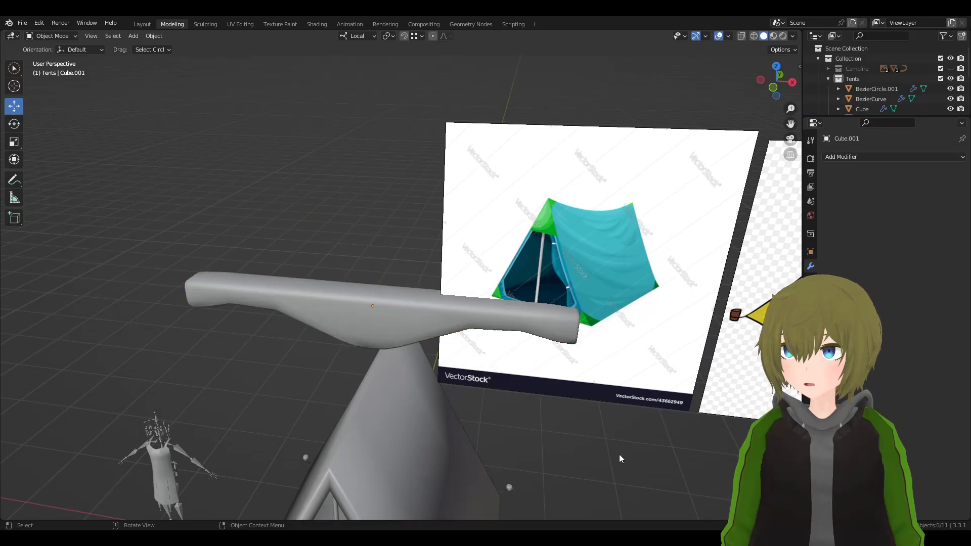
middle_drag(620, 455, 597, 430)
- Try to scale the whole bar down uniformly to 0.647
click(408, 281)
scroll(445, 293, down, 2)
middle_drag(486, 305, 618, 299)
scroll(618, 298, down, 2)
key(s)
click(548, 304)
middle_drag(549, 304, 457, 301)
scroll(578, 269, up, 4)
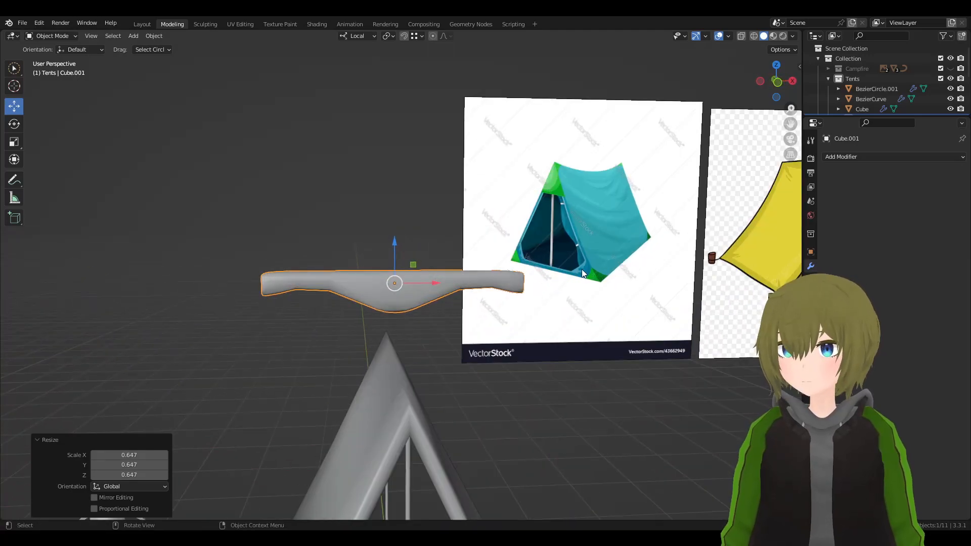
scroll(578, 269, up, 2)
key(ctrl+z)
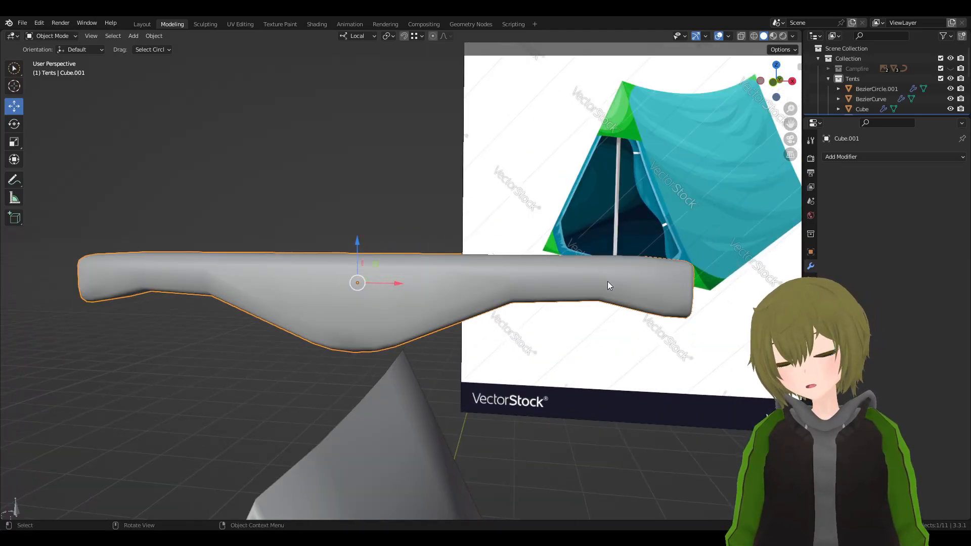
- Add a loop cut midway through the narrow straight section on each side of the bar's bulge
key(Tab)
middle_drag(548, 304, 548, 294)
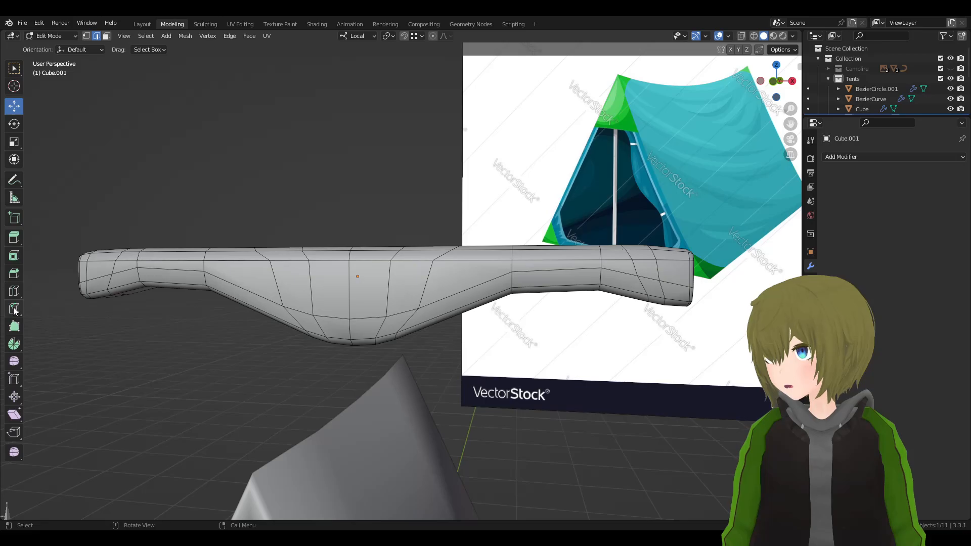
click(14, 291)
drag(554, 292, 556, 292)
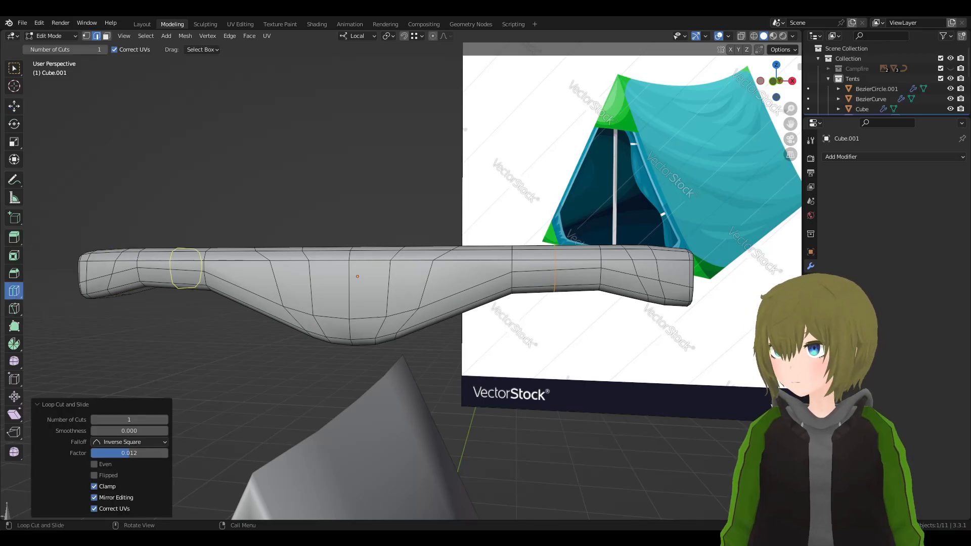
click(15, 70)
- Raise the bottom edges of the new side cuts slightly along local Z using proportional editing with a radius of about 0.24 m
middle_drag(126, 116, 183, 135)
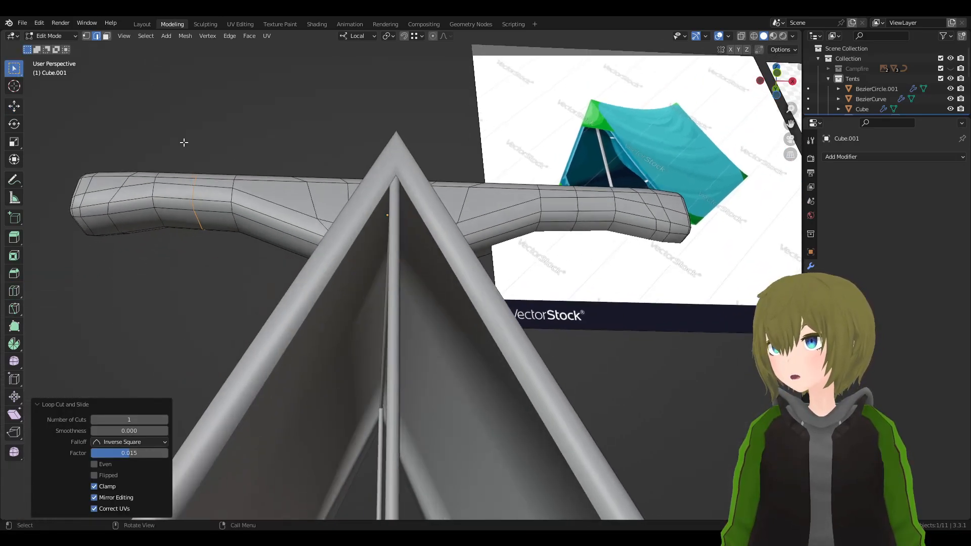
click(192, 221)
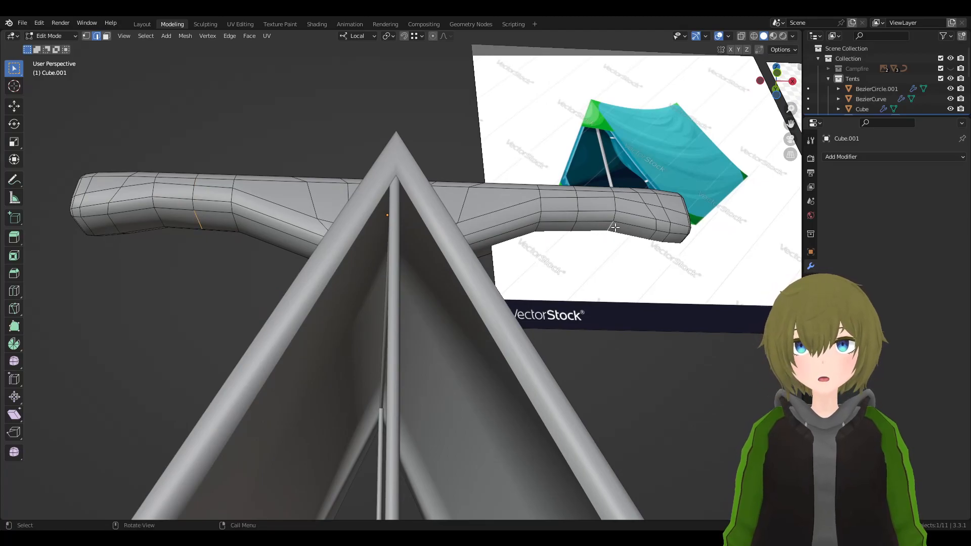
middle_drag(614, 227, 611, 249)
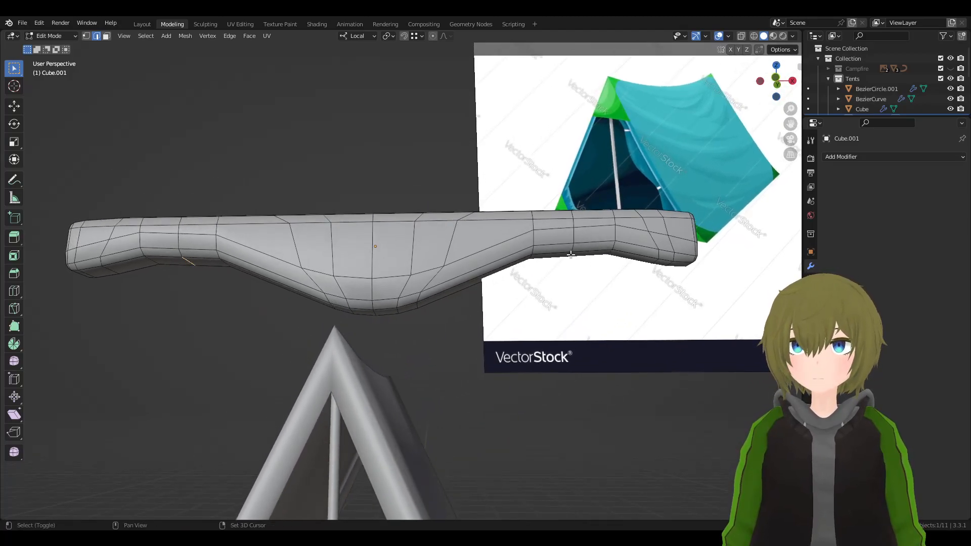
click(433, 36)
key(g)
key(z)
key(z)
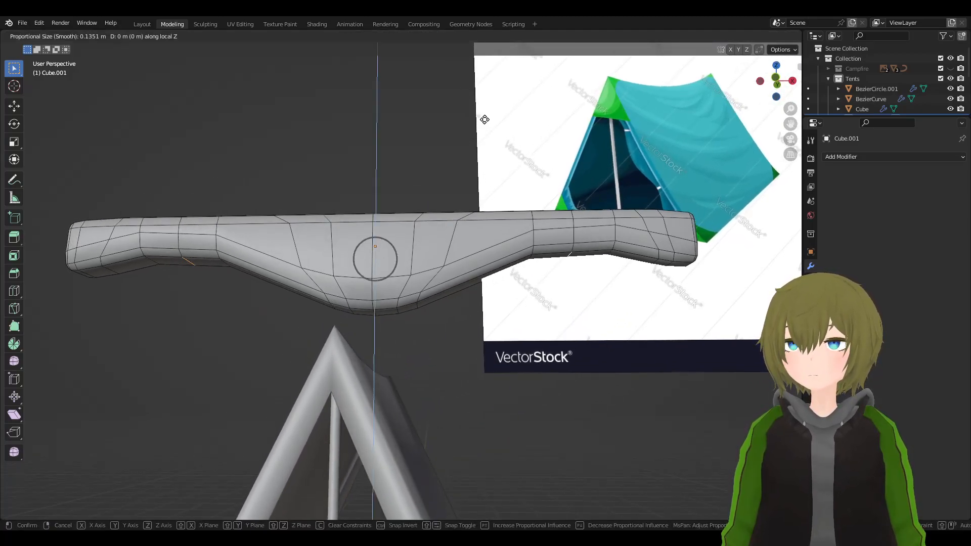
scroll(484, 112, down, 3)
scroll(484, 114, down, 1)
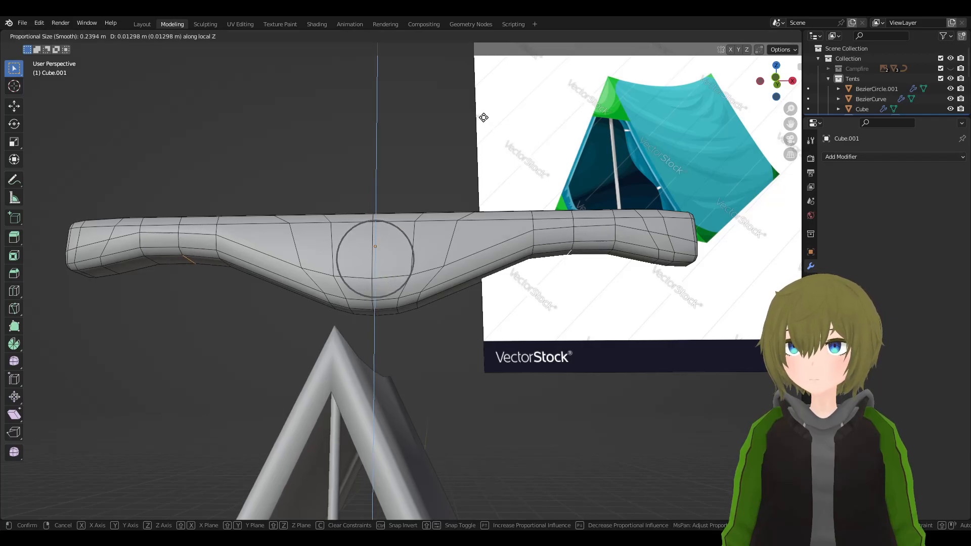
click(483, 113)
key(g)
key(z)
click(483, 112)
key(Tab)
middle_drag(384, 144, 490, 251)
middle_drag(429, 277, 241, 136)
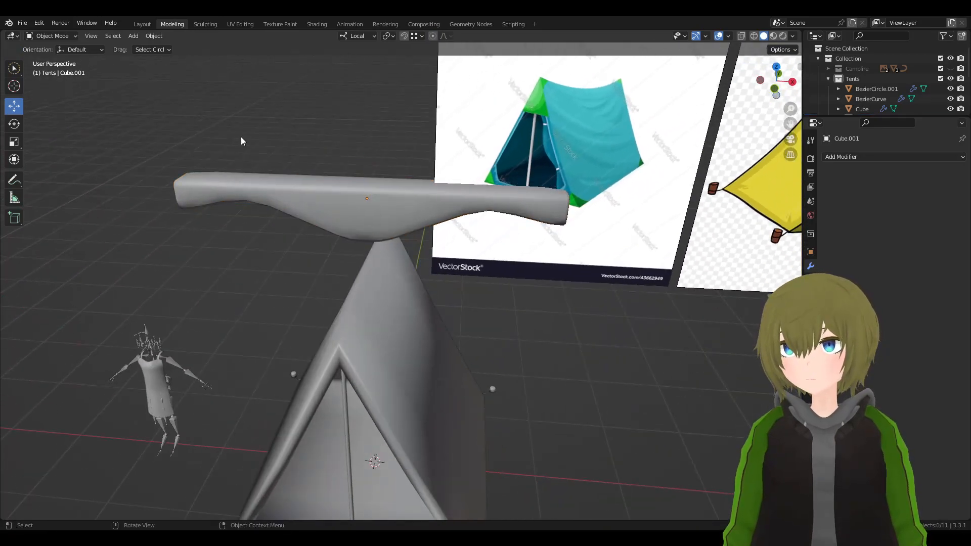
- Move both tent reference images back along global Y by about 1.92 m
click(135, 37)
click(528, 201)
click(663, 220)
click(663, 221)
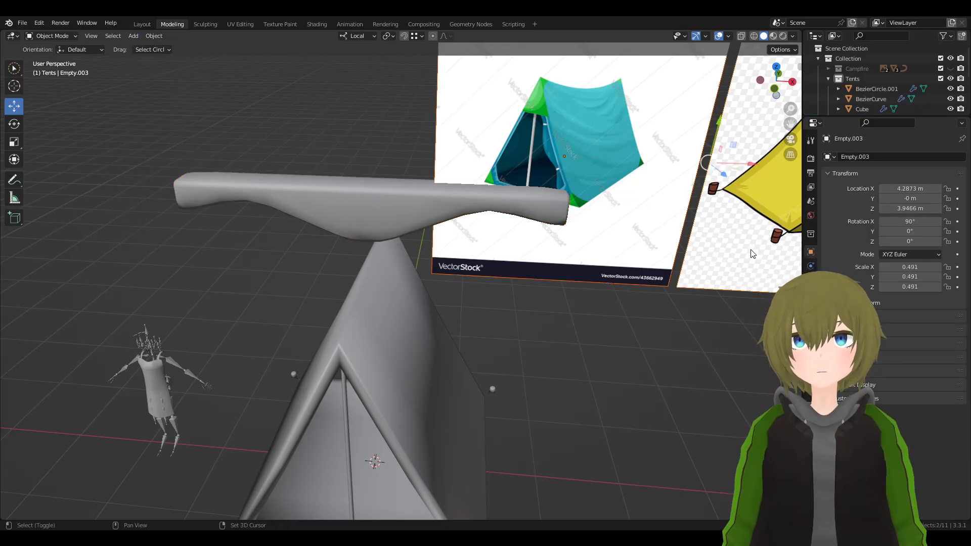
key(g)
key(x)
key(x)
key(Escape)
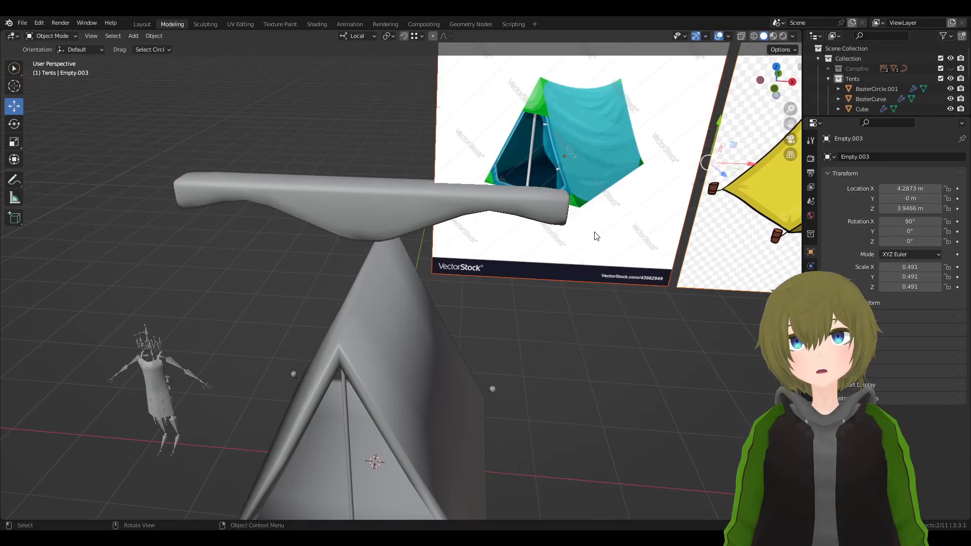
middle_drag(607, 222, 672, 270)
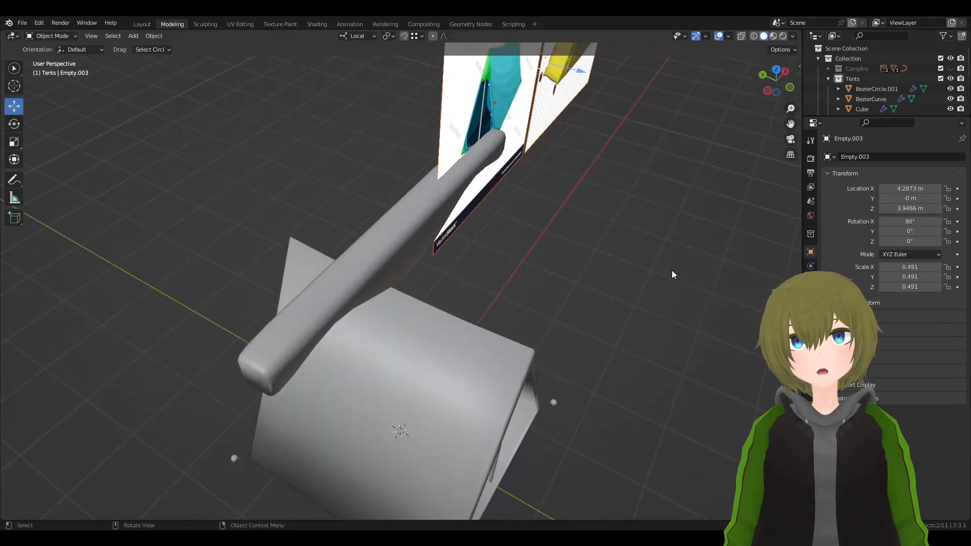
click(364, 35)
click(344, 69)
key(g)
key(y)
click(658, 210)
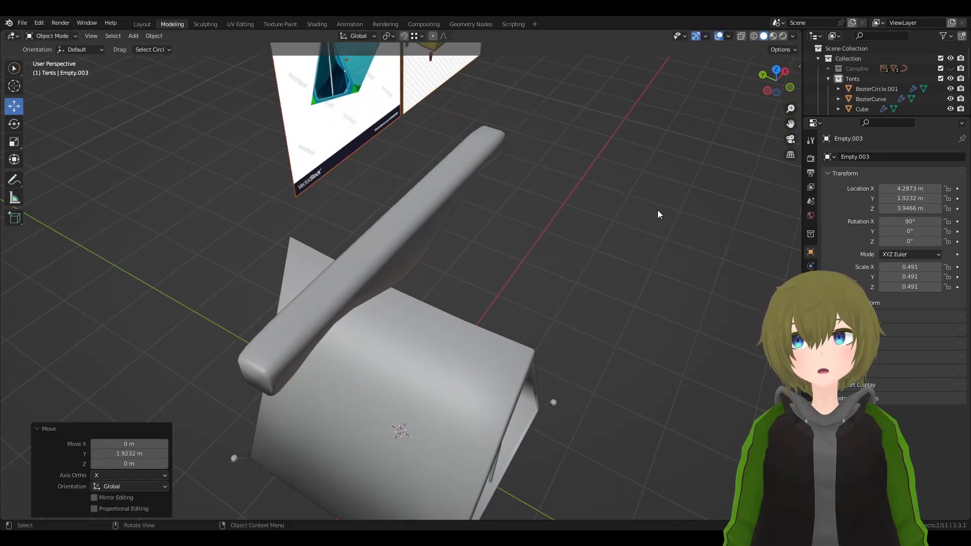
click(658, 210)
middle_drag(658, 211, 567, 192)
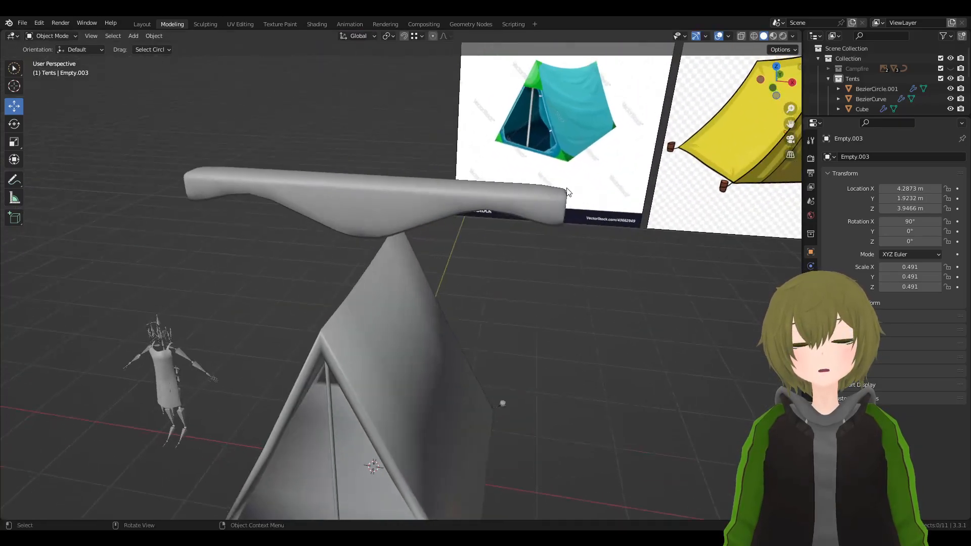
- Add a 16-vertex cylinder and raise it about 4.25 m along Z to just above the bar
click(130, 37)
mouse_move(152, 47)
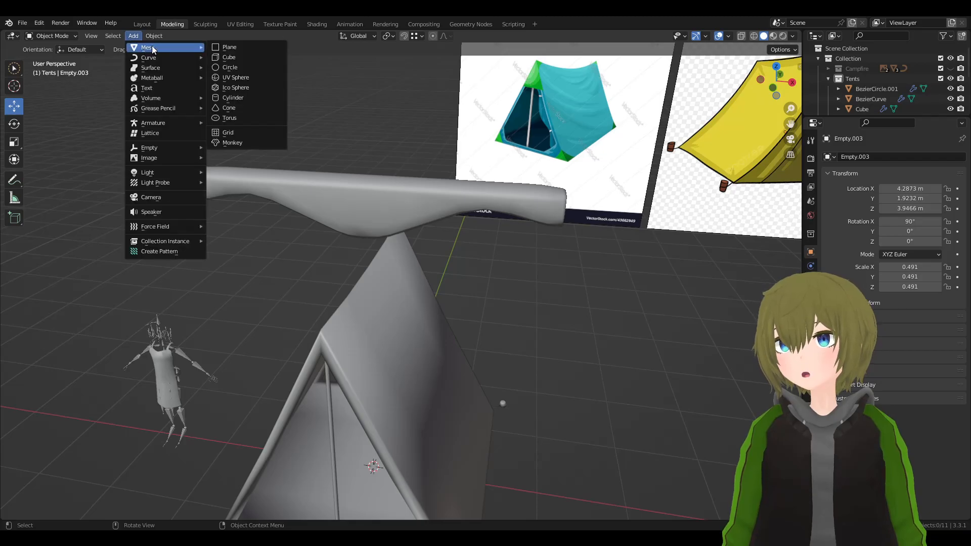
click(241, 99)
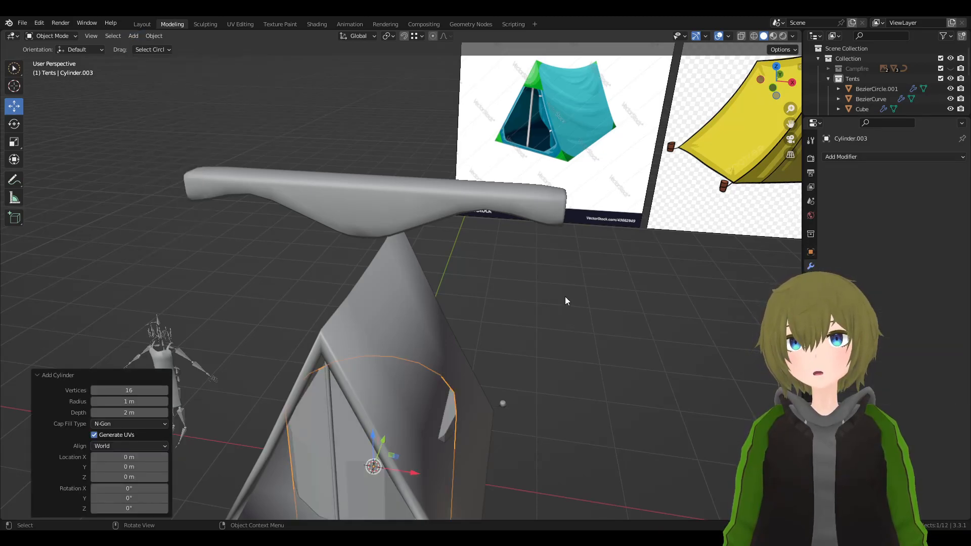
key(g)
key(z)
key(Escape)
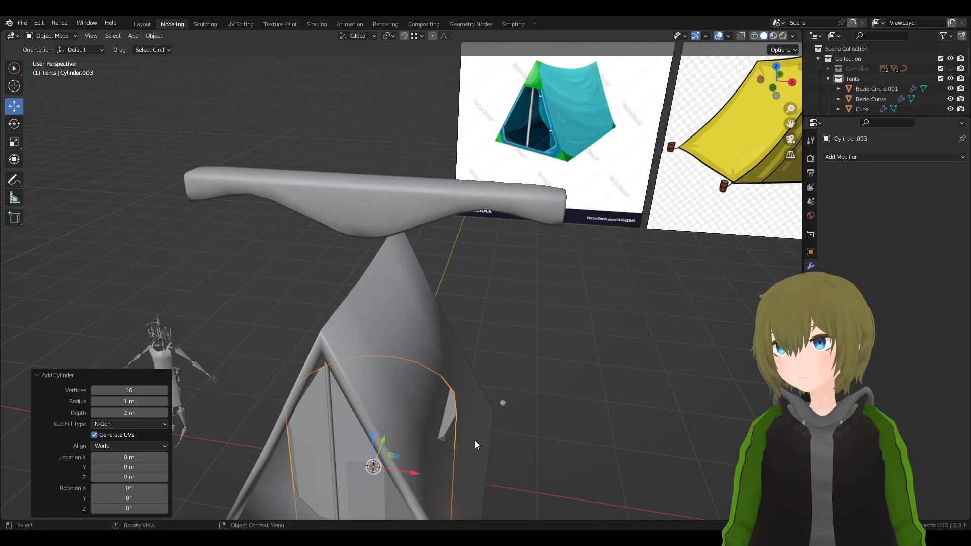
key(g)
key(z)
key(Return)
- Flatten the cylinder to 0.087 along global Z and rotate it 90° about the Y axis
key(KP_Decimal)
key(s)
key(z)
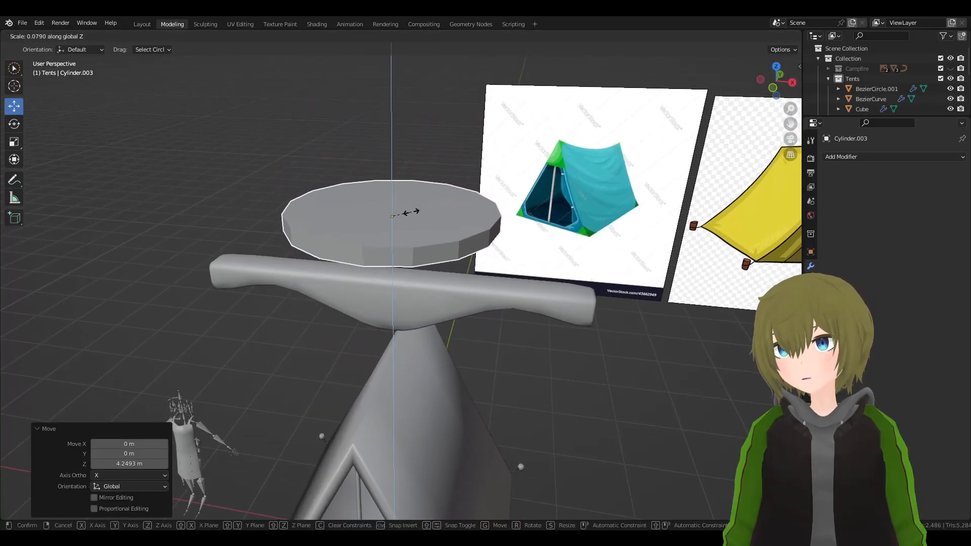
click(414, 212)
key(r)
key(y)
key(9)
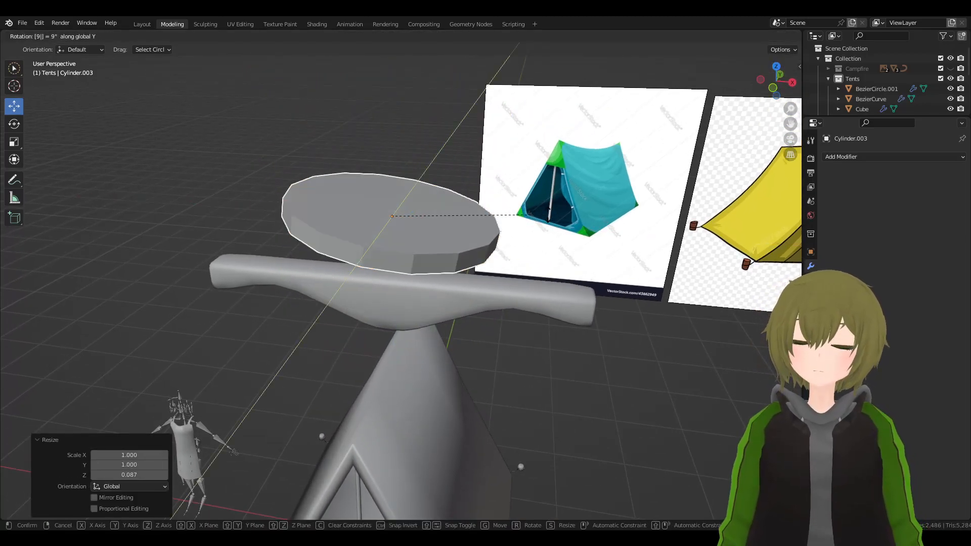
key(0)
key(Return)
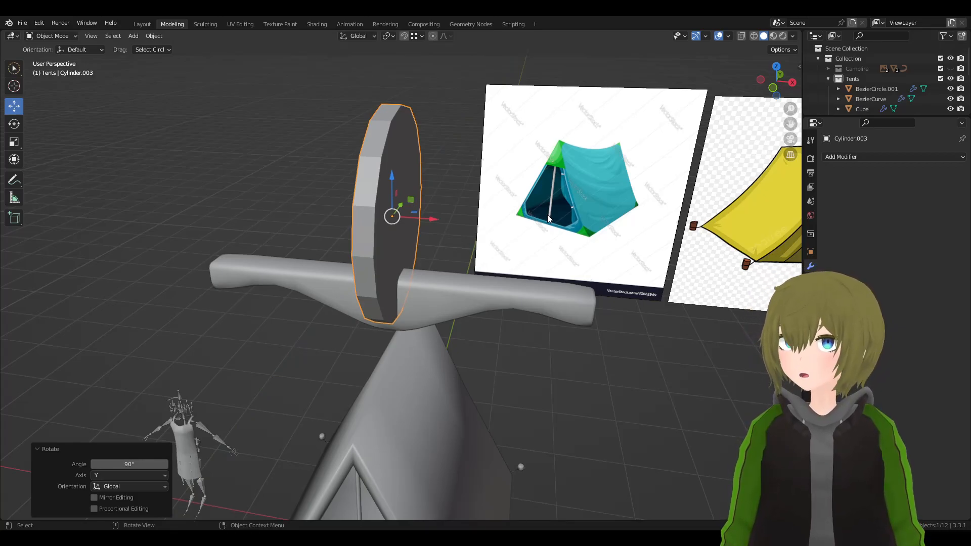
- Shift the upright disc along negative global X and scale it down uniformly
middle_drag(559, 204, 587, 201)
key(x)
key(g)
key(y)
key(x)
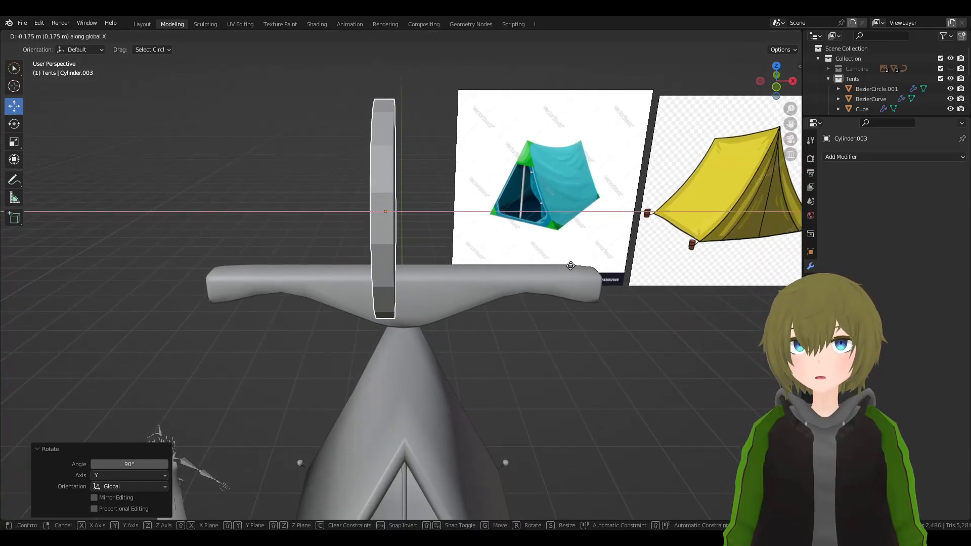
click(495, 263)
key(s)
click(441, 227)
- Lower the disc onto the bar and slide it along global X to the narrow section beside the bulge
key(g)
key(z)
click(445, 284)
middle_drag(470, 278, 404, 252)
key(g)
key(x)
click(445, 270)
key(g)
key(x)
right_click(573, 260)
- Scale the disc uniformly so it fits around the bar, finishing with a factor of 1.161
key(s)
click(455, 247)
scroll(356, 242, up, 4)
key(s)
click(436, 251)
key(g)
key(x)
right_click(431, 251)
- Try to squash the disc along global Z
middle_drag(354, 234, 405, 232)
key(s)
key(z)
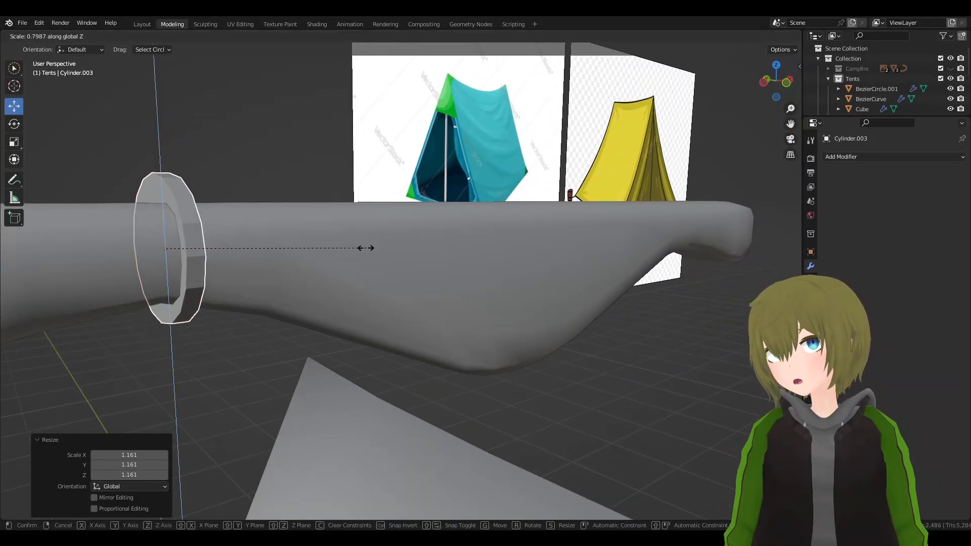
click(322, 251)
middle_drag(339, 264, 393, 271)
key(s)
key(x)
right_click(729, 312)
scroll(728, 314, down, 4)
key(ctrl+z)
- Narrow the bar slightly along global Y
click(490, 308)
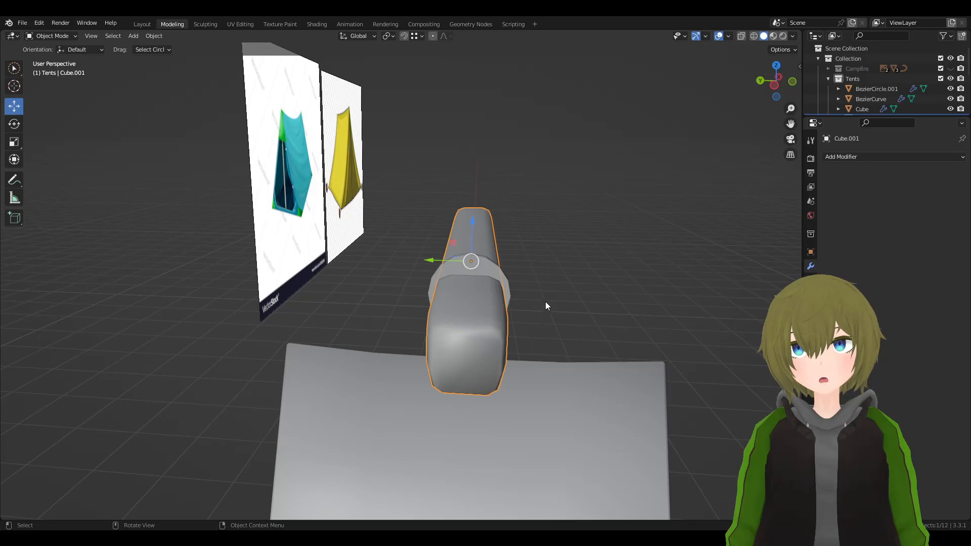
middle_drag(544, 302, 551, 289)
key(s)
key(y)
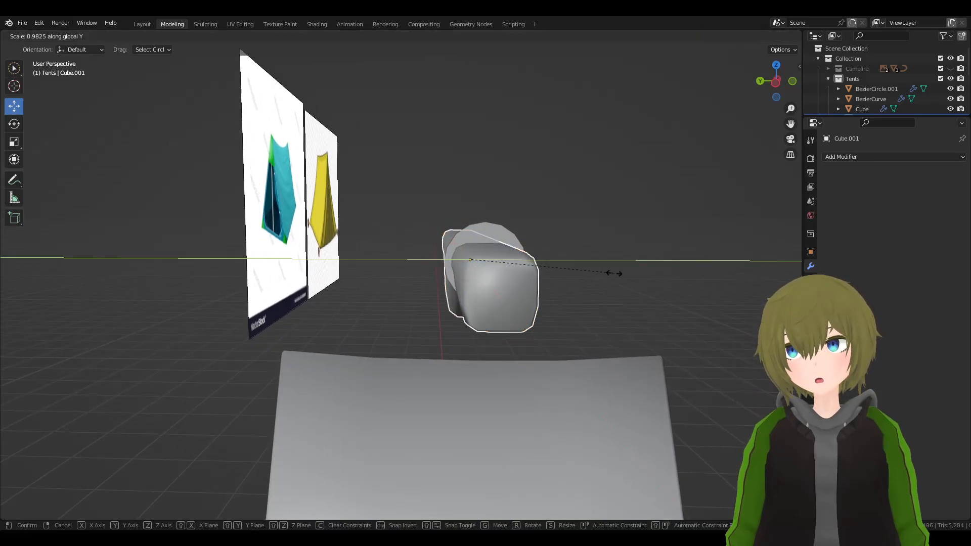
click(561, 268)
- Resize the disc uniformly to fit the narrowed bar and nudge it down about 0.001 m along Z
middle_drag(559, 271, 526, 252)
click(395, 253)
key(s)
click(518, 244)
scroll(586, 275, up, 5)
key(s)
click(519, 271)
key(g)
key(z)
click(562, 261)
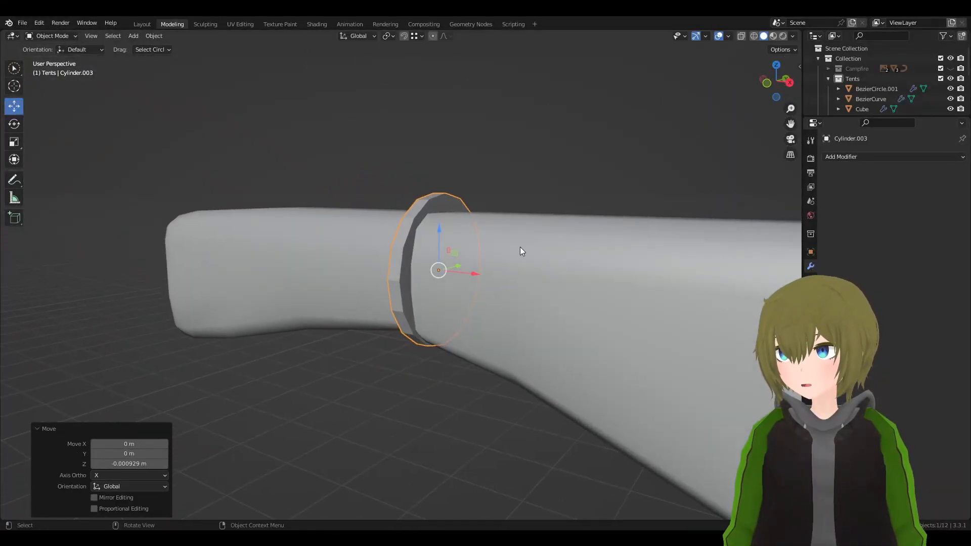
- Shade the disc smooth and open its mesh in Edit Mode
key(q)
click(445, 258)
key(q)
click(446, 245)
key(Tab)
key(Tab)
click(508, 180)
click(455, 233)
key(Tab)
key(Tab)
click(408, 235)
key(Tab)
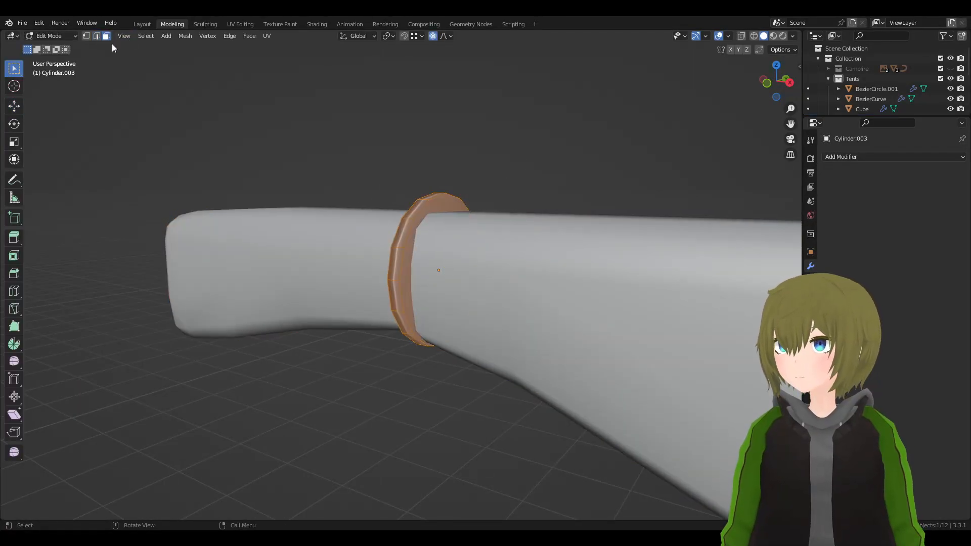
- Select both cap faces of the disc and adjust their shading
click(418, 229)
middle_drag(418, 229, 496, 227)
shift+click(496, 228)
key(q)
click(477, 220)
key(Tab)
click(405, 148)
middle_drag(405, 148, 356, 166)
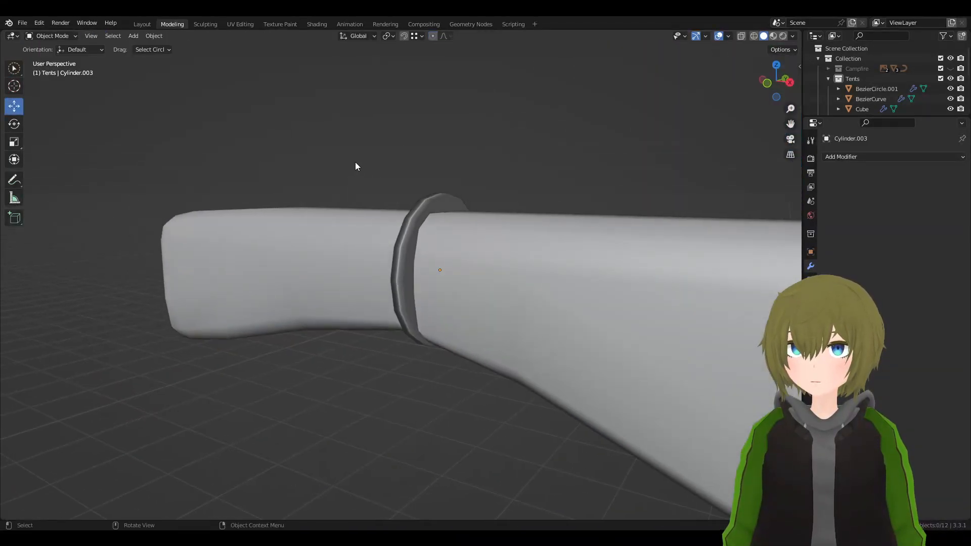
key(Tab)
key(q)
click(422, 232)
key(Tab)
click(542, 185)
- Examine the shading of the disc around the bar from several distances and angles
middle_drag(422, 240, 599, 211)
click(477, 198)
scroll(470, 220, down, 5)
click(442, 248)
scroll(457, 219, down, 5)
scroll(537, 278, up, 5)
click(466, 270)
middle_drag(465, 270, 385, 293)
scroll(502, 292, up, 1)
scroll(501, 292, up, 5)
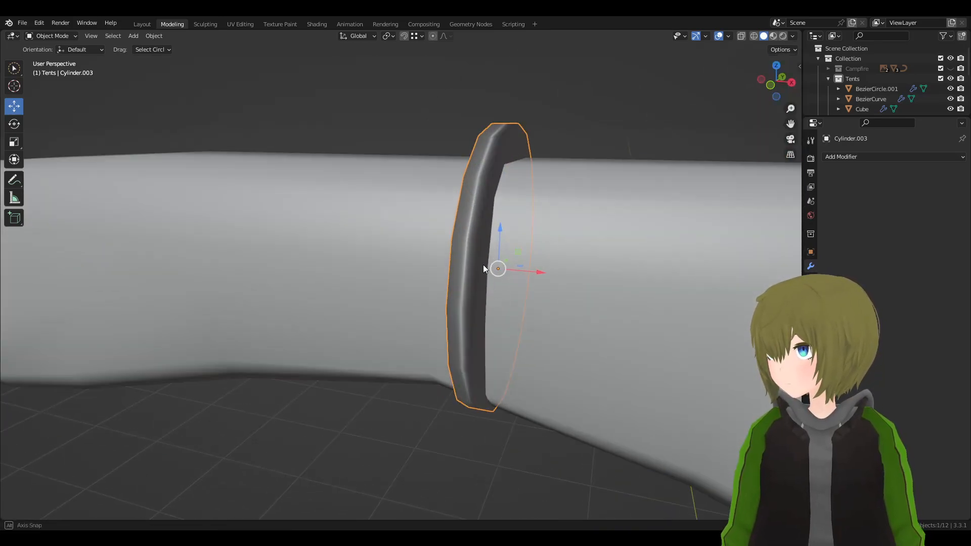
- Try to bevel the outer edge loops of both disc caps by about 0.067 m
middle_drag(484, 265, 468, 227)
key(Tab)
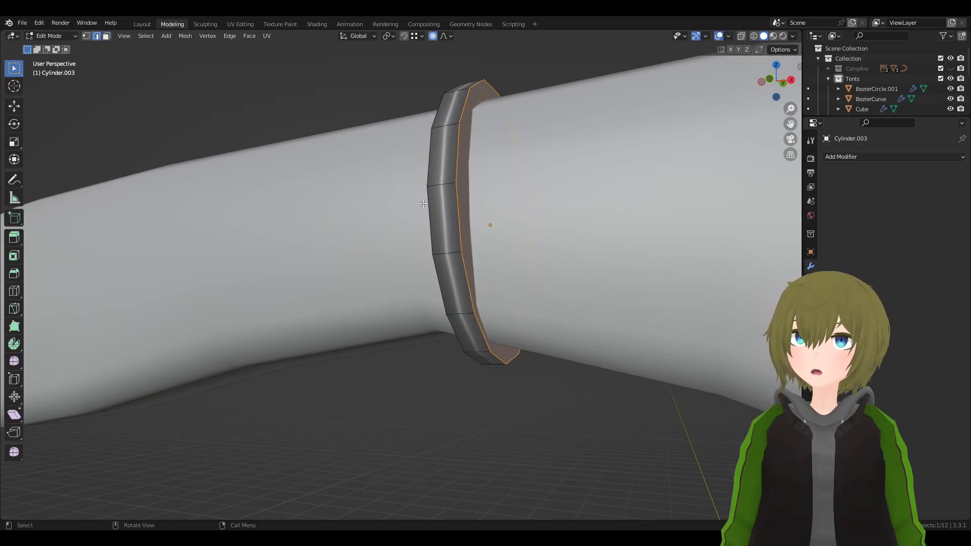
click(459, 203)
middle_drag(561, 219, 569, 244)
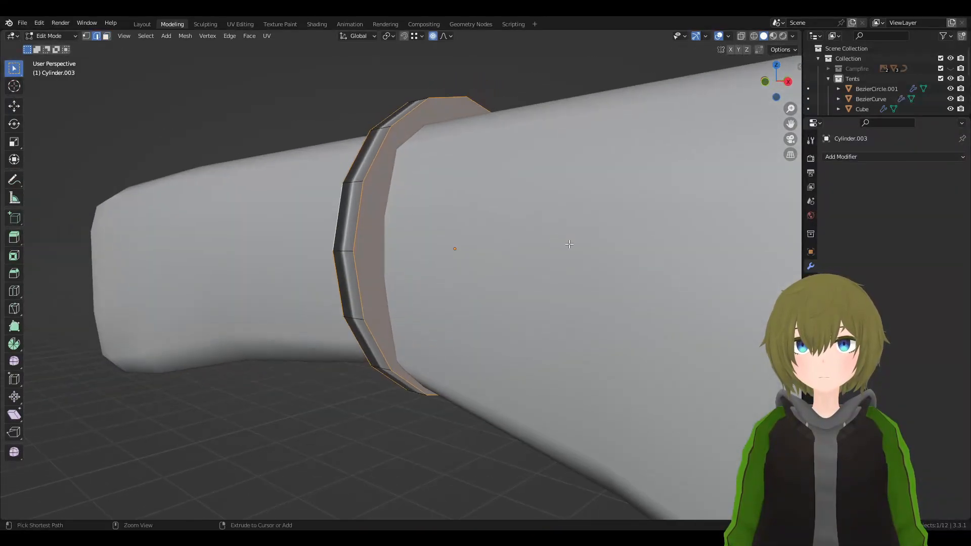
key(ctrl+b)
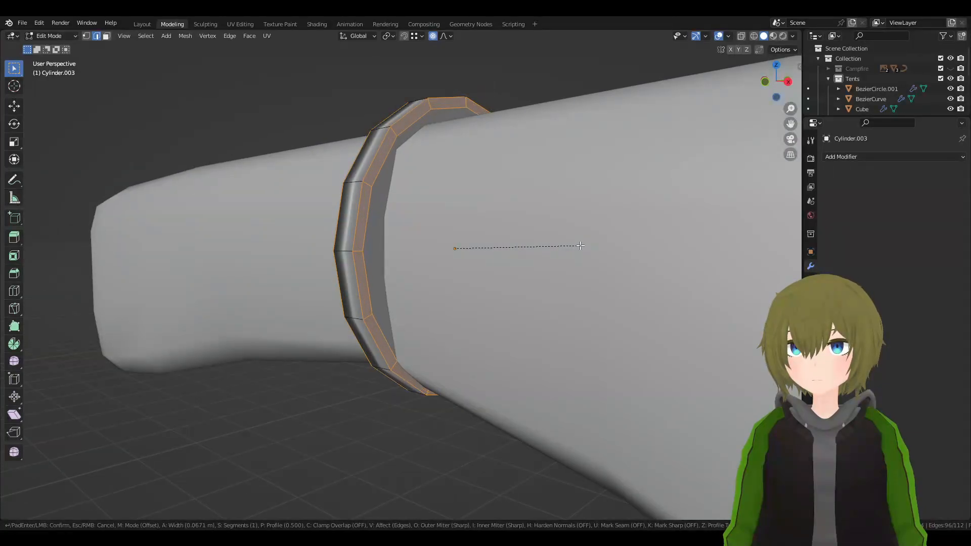
click(580, 246)
right_click(428, 259)
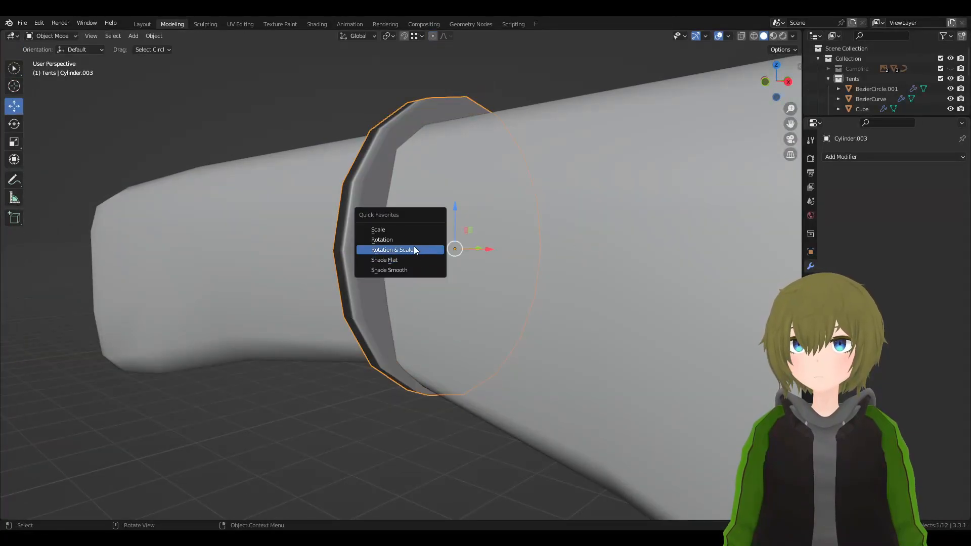
- Apply rotation and scale to the disc and correct its face shading in Edit Mode
click(419, 250)
key(Tab)
key(q)
click(392, 229)
key(Tab)
key(Tab)
middle_drag(394, 231, 408, 174)
key(Tab)
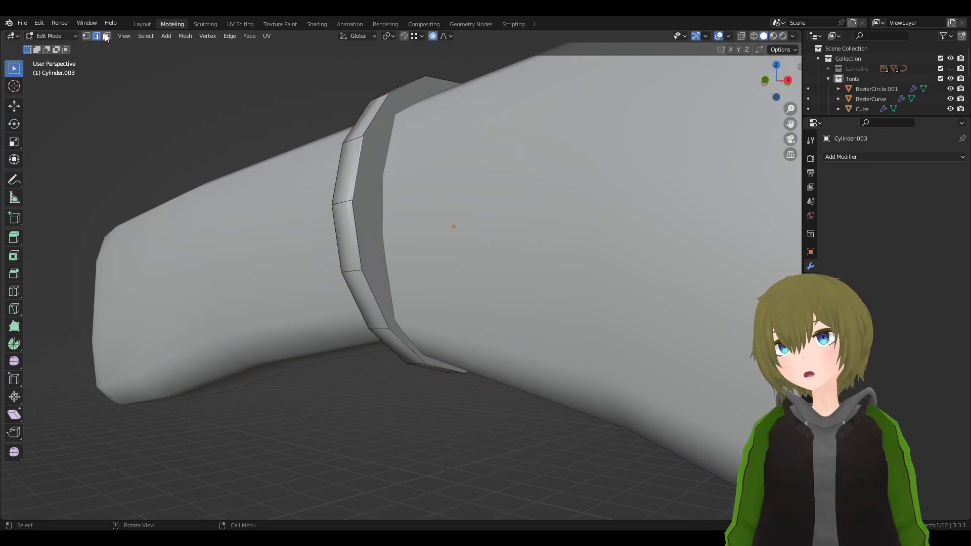
- Extrude the disc's cap faces in place and scale them inward with proportional editing off
middle_drag(387, 147, 670, 241)
key(e)
right_click(670, 240)
key(alt+s)
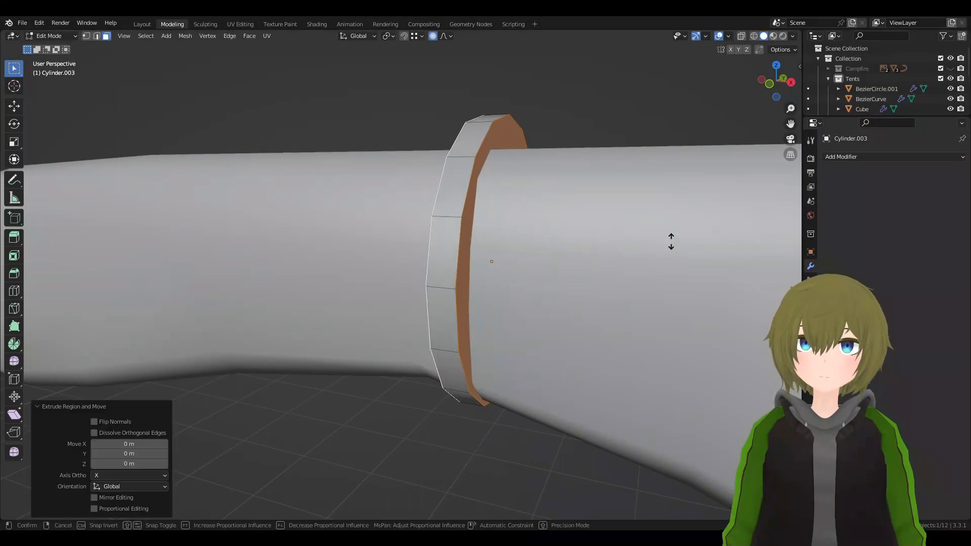
right_click(667, 245)
click(434, 37)
middle_drag(660, 141, 645, 142)
key(s)
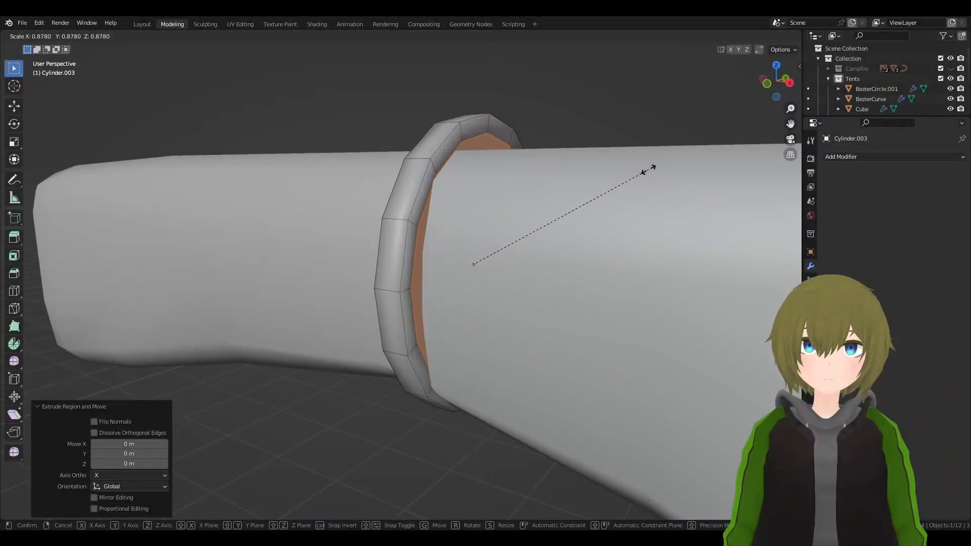
click(651, 168)
- Scale the inset cap faces by 1.046 and delete them to leave an open ring
middle_drag(669, 206, 624, 187)
key(s)
key(x)
key(x)
click(686, 182)
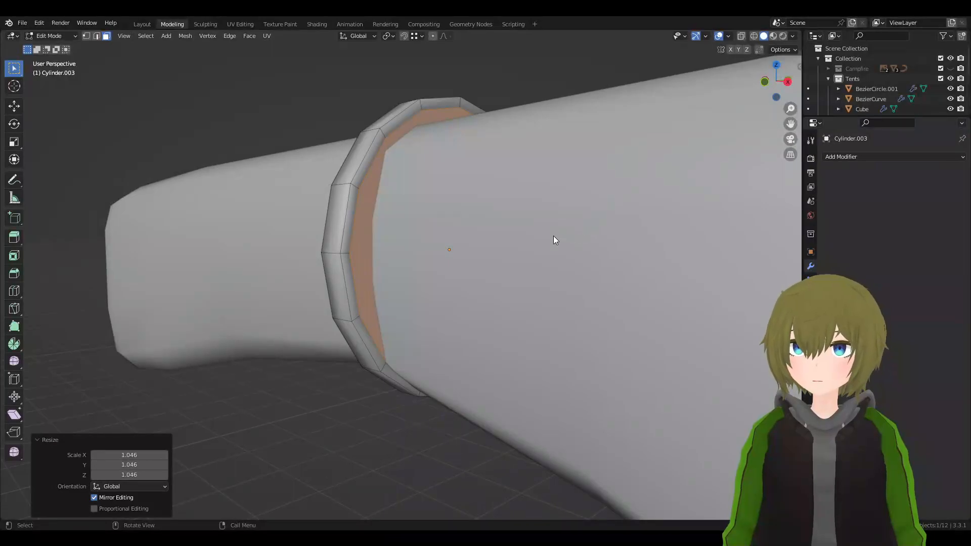
key(x)
click(522, 197)
mouse_move(522, 197)
middle_down()
mouse_move(545, 186)
mouse_move(531, 188)
middle_up()
- Select the ring's open inner edge loops in edge mode and return to Object Mode
click(96, 36)
middle_drag(455, 172, 484, 169)
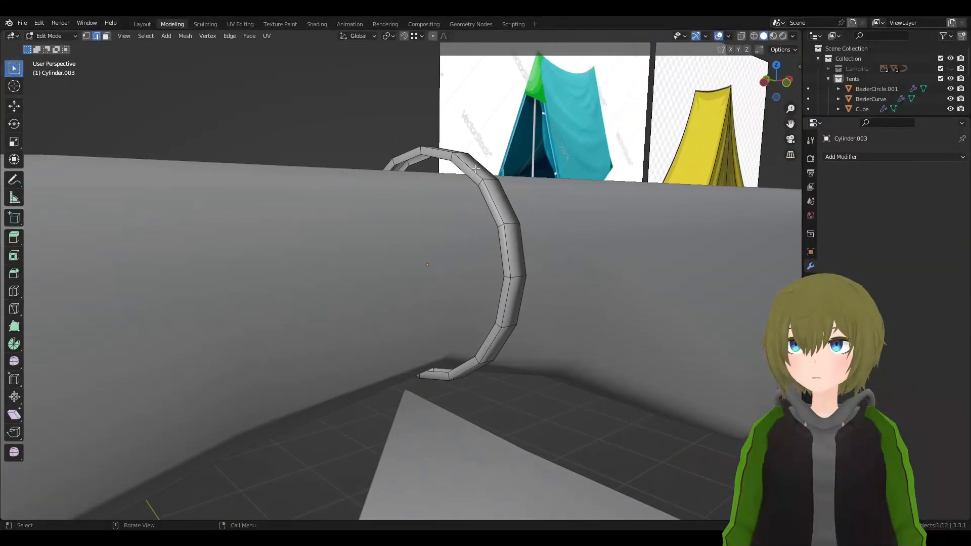
key(F4)
key(Escape)
key(b)
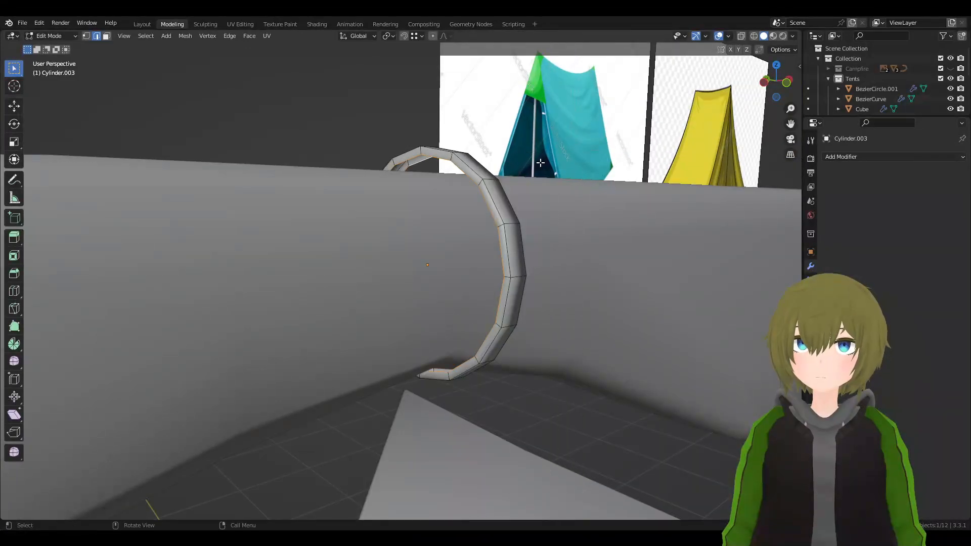
right_click(478, 187)
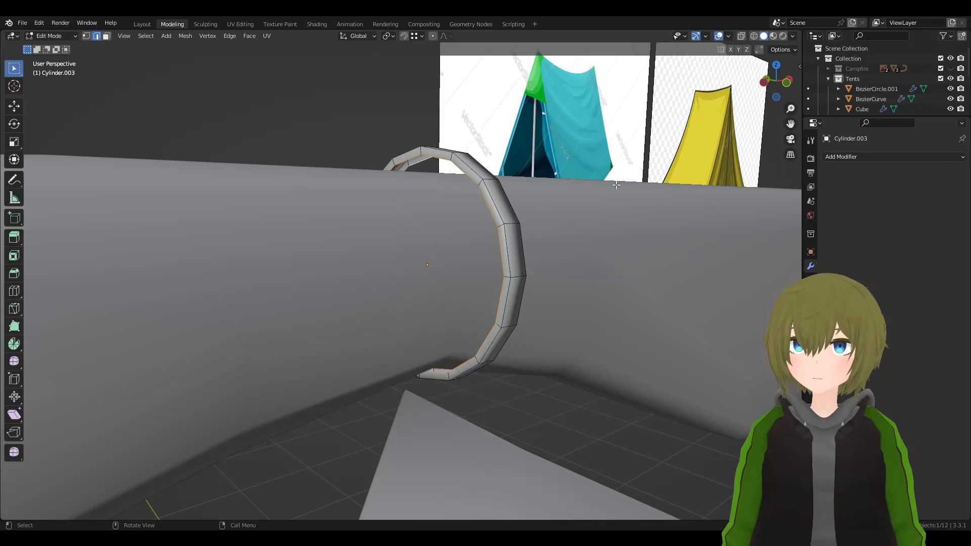
key(q)
click(547, 211)
key(Tab)
- Adjust the ring's height along Z so it wraps around the bulged bar's narrow section
middle_drag(600, 211, 417, 104)
key(g)
key(z)
click(521, 174)
middle_drag(521, 175, 537, 233)
key(g)
key(z)
click(639, 202)
middle_drag(639, 202, 529, 278)
click(521, 276)
middle_drag(620, 317, 515, 320)
- Reselect the ring and scale it uniformly to fit around the bar
click(432, 287)
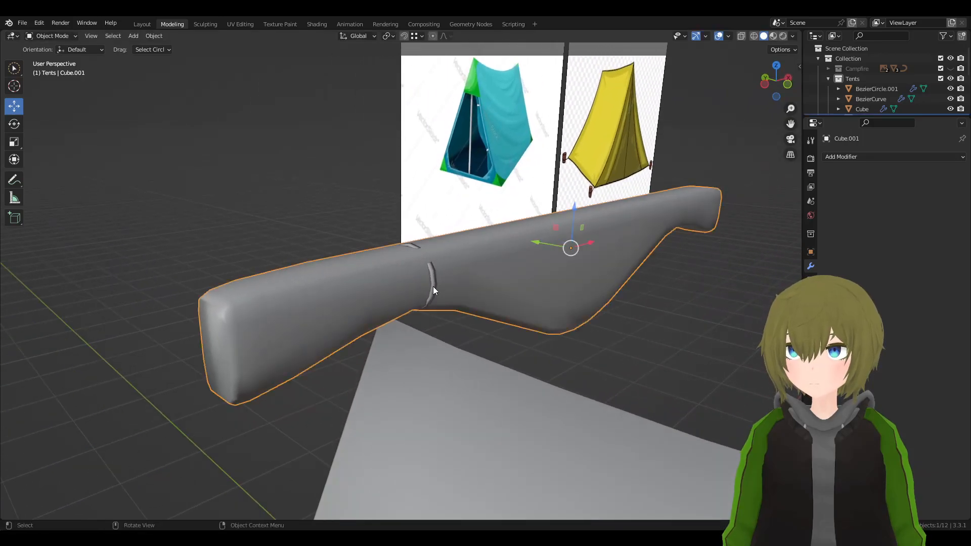
click(433, 281)
key(s)
click(623, 285)
click(741, 324)
middle_drag(518, 316, 456, 315)
click(409, 277)
- Set the ring's origin to the 3D cursor
middle_drag(408, 277, 463, 256)
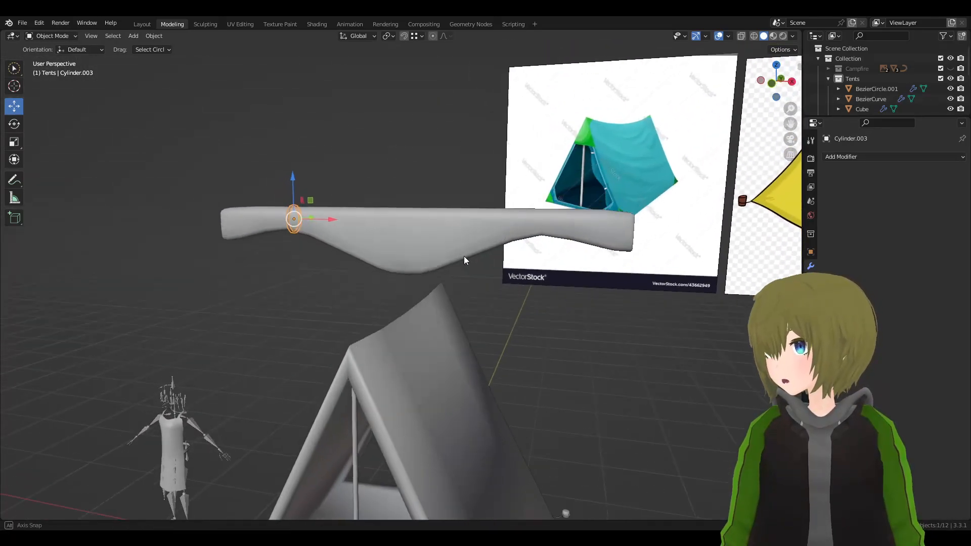
key(q)
key(F3)
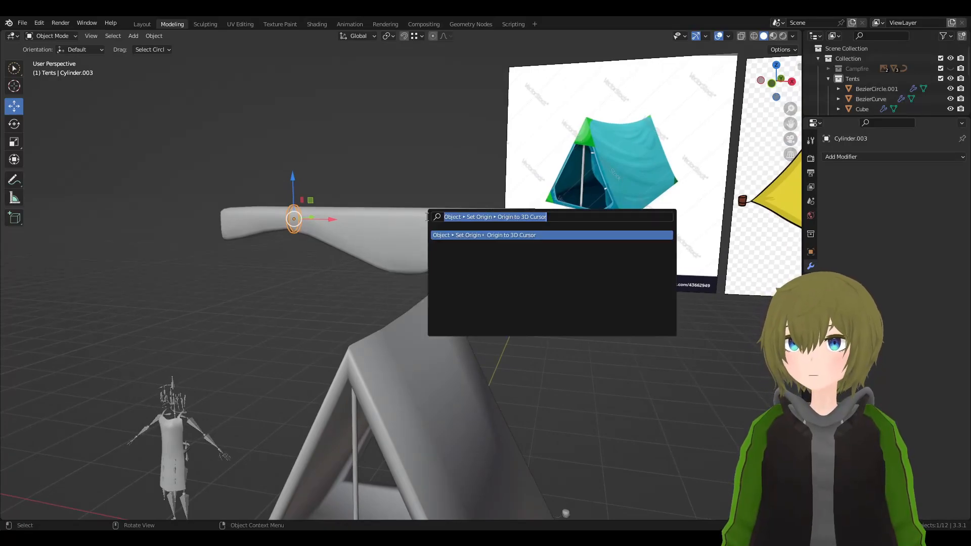
key(Return)
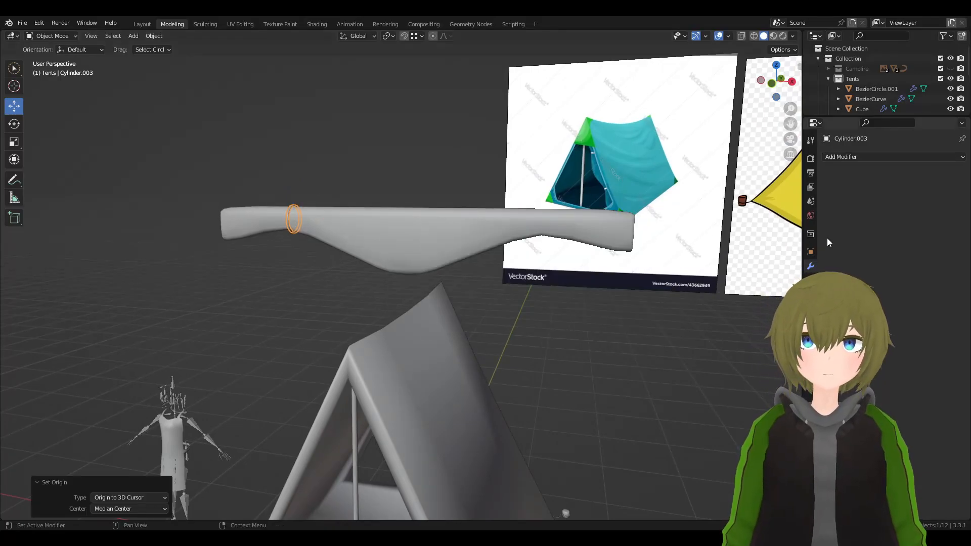
- Add a Mirror modifier to the ring using only the Z axis
click(843, 158)
click(785, 274)
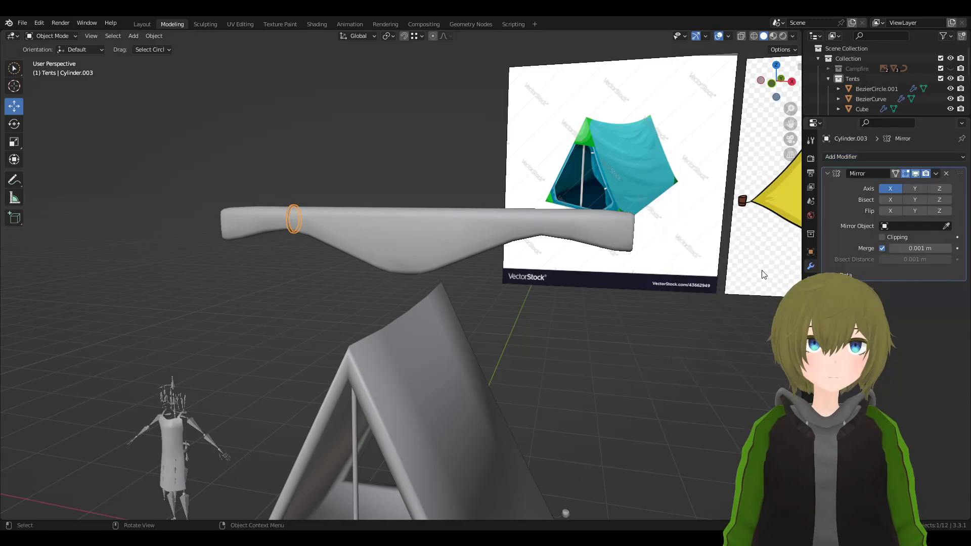
click(891, 189)
click(940, 189)
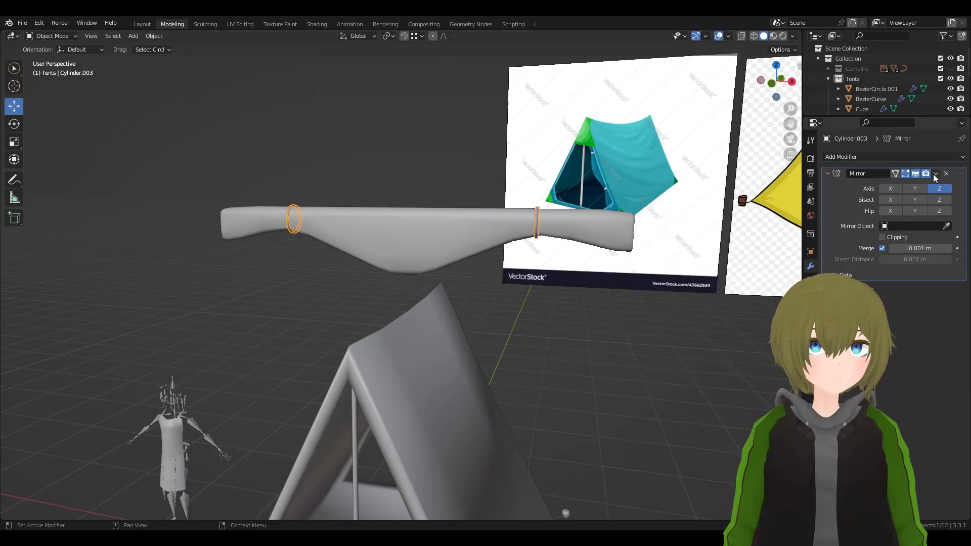
- Apply the ring's Mirror modifier and join both rings to the bulged bar
click(935, 174)
click(914, 189)
key(ctrl+j)
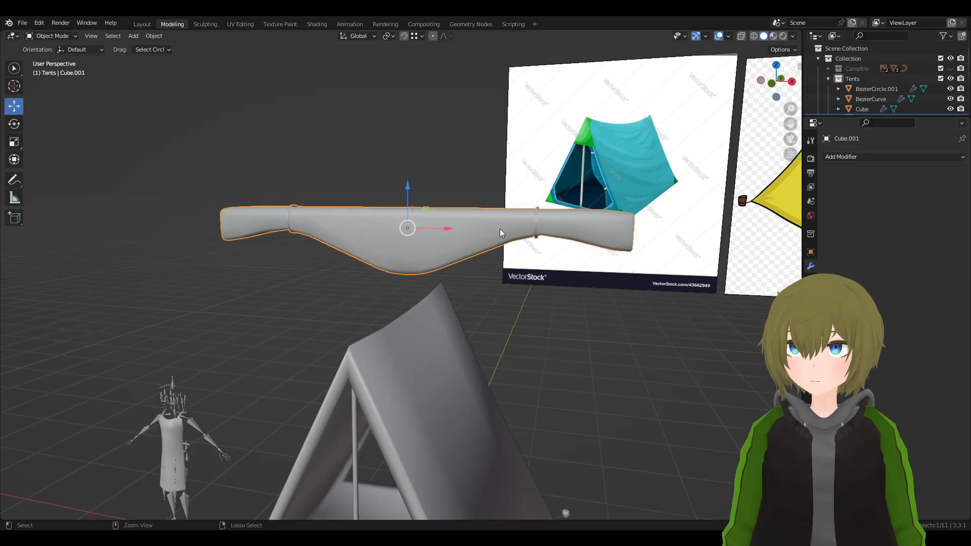
click(490, 220)
- Lower the bulged bar 2.0252 m along Z and rotate it 45° about the global Y axis
scroll(490, 227, down, 3)
middle_drag(490, 232, 587, 270)
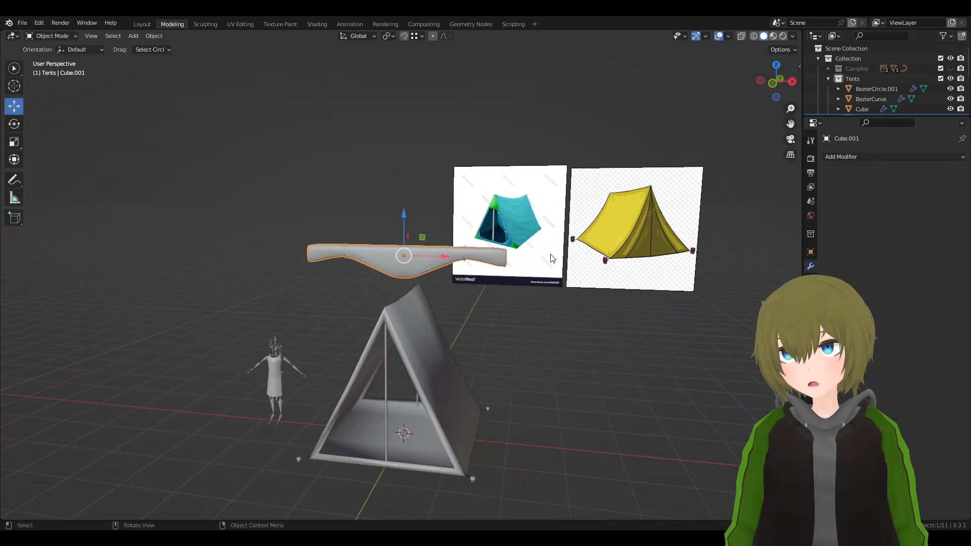
key(g)
key(z)
click(521, 435)
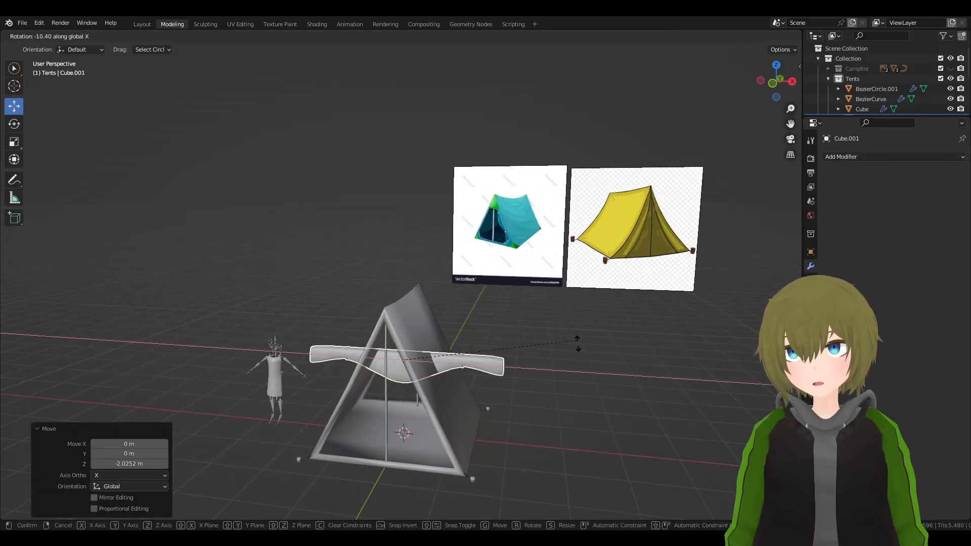
key(r)
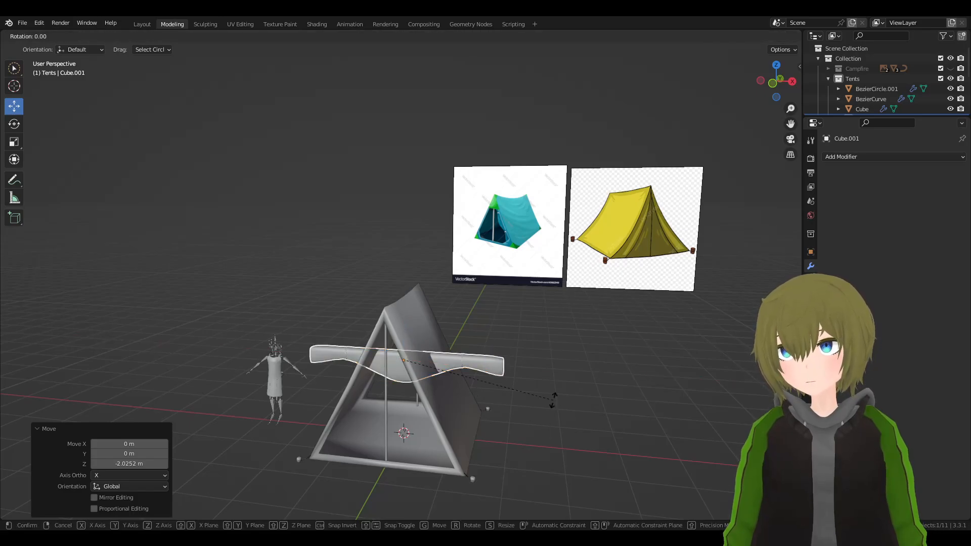
key(5)
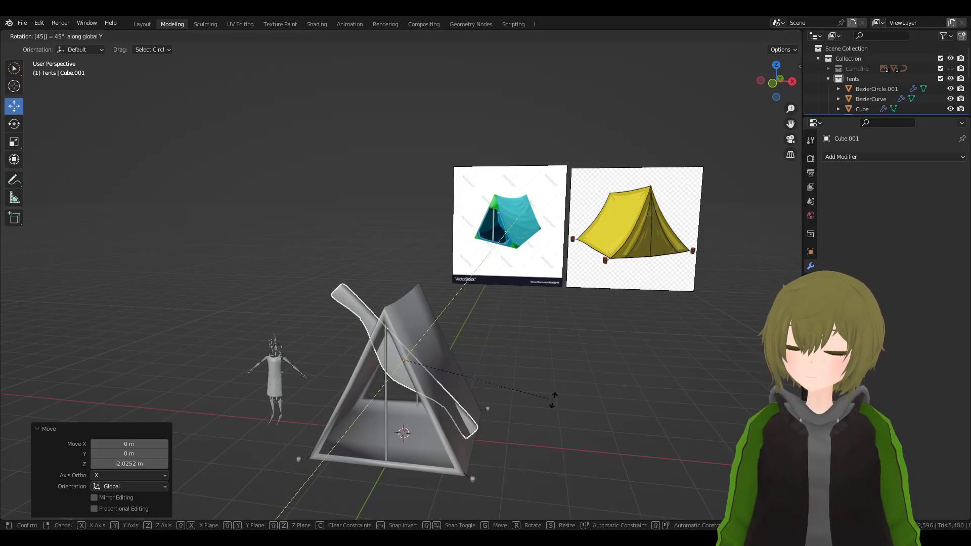
key(Return)
middle_drag(603, 223, 620, 234)
key(g)
key(x)
right_click(596, 343)
- In front view, rotate the bar about 15° more around Y and scale it by 0.677
middle_drag(595, 341, 586, 261)
key(KP_1)
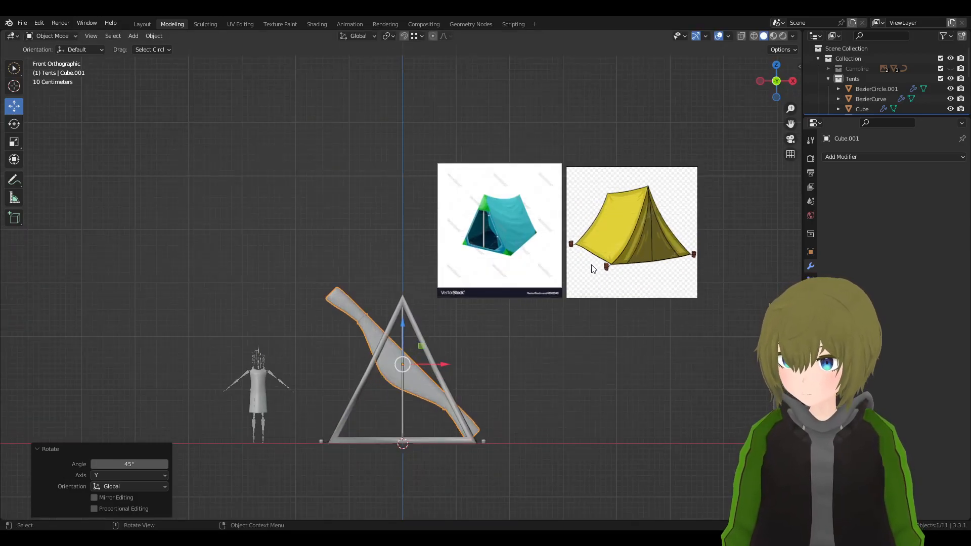
key(r)
key(y)
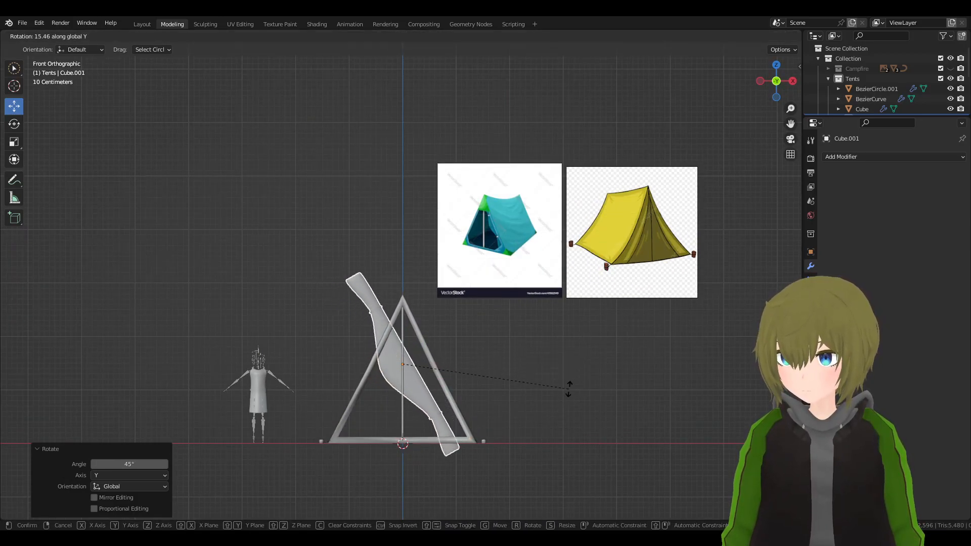
click(575, 390)
key(s)
click(533, 385)
- Move the bar about 0.38 m along X and 0.24572 m down inside the tent's triangular frame
key(g)
key(x)
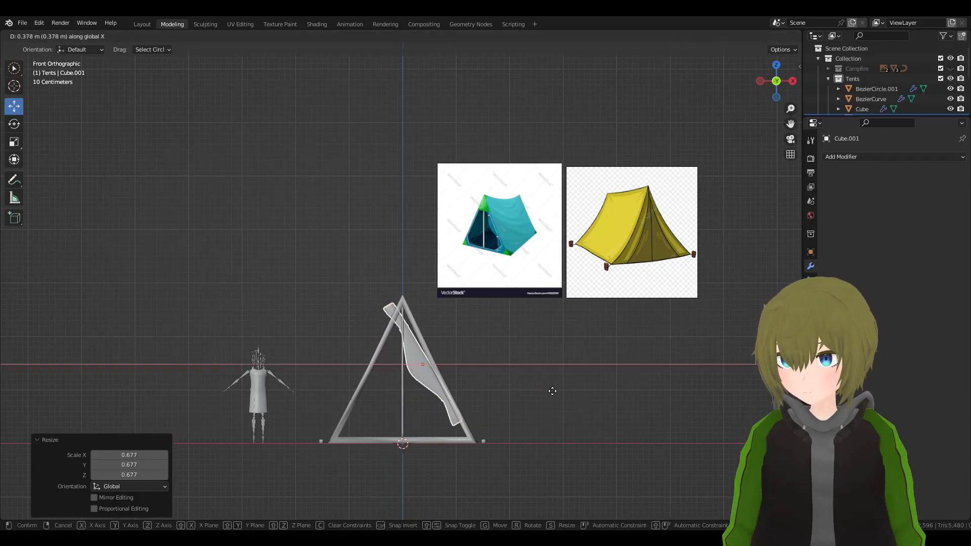
click(552, 391)
key(g)
key(z)
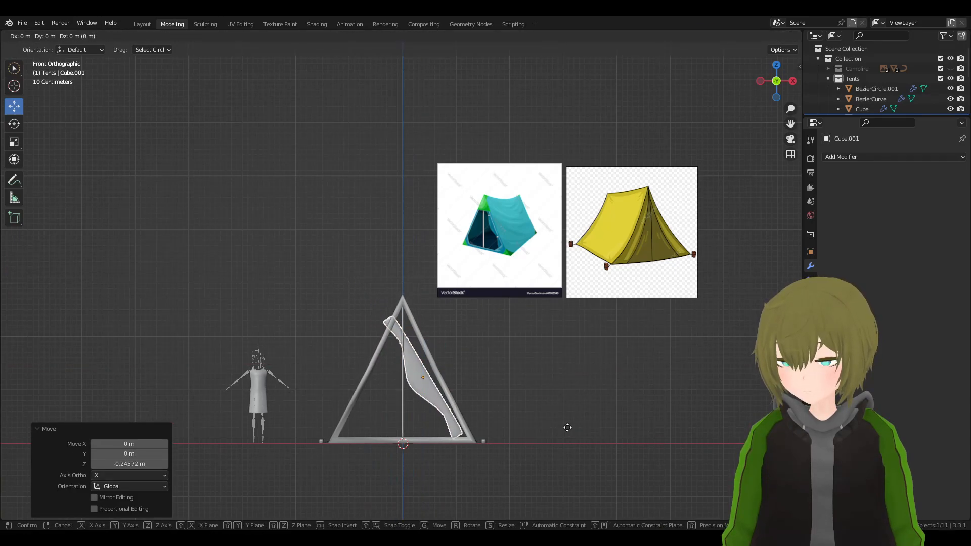
right_click(579, 427)
key(g)
key(y)
right_click(598, 387)
- Shift the bar 0.15121 m along X and rotate it about 3.5° around Y to follow the sloped frame pole
key(g)
key(x)
click(606, 383)
key(r)
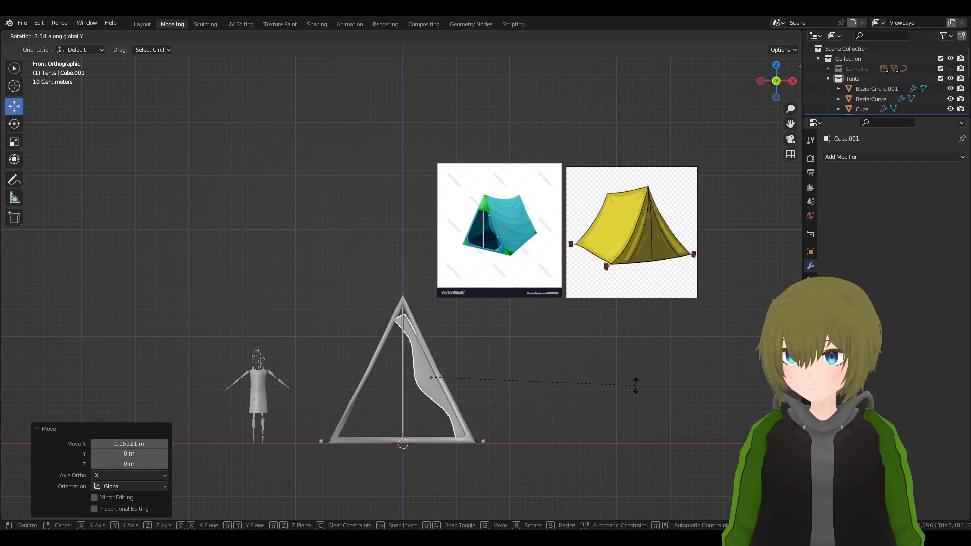
click(635, 389)
- Move the bar -1.3439 m along Y to the tent's front opening
middle_drag(635, 390, 663, 415)
scroll(662, 415, up, 4)
key(g)
key(x)
key(y)
key(Return)
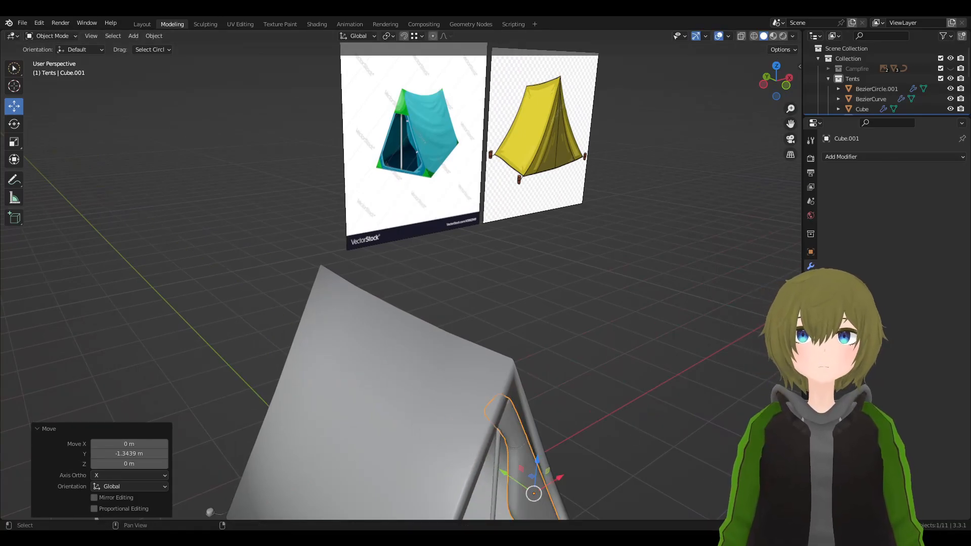
- Fine-tune the bar's rotation about Y and its overall scale to fit beside the sloped front pole
middle_drag(553, 229, 559, 202)
scroll(559, 202, up, 2)
middle_drag(562, 253, 634, 327)
key(r)
key(y)
click(641, 264)
key(s)
click(642, 327)
- Move the bar 0.038999 m along X and -0.06767 m along Y against the front pole
key(g)
key(x)
click(640, 330)
key(g)
key(y)
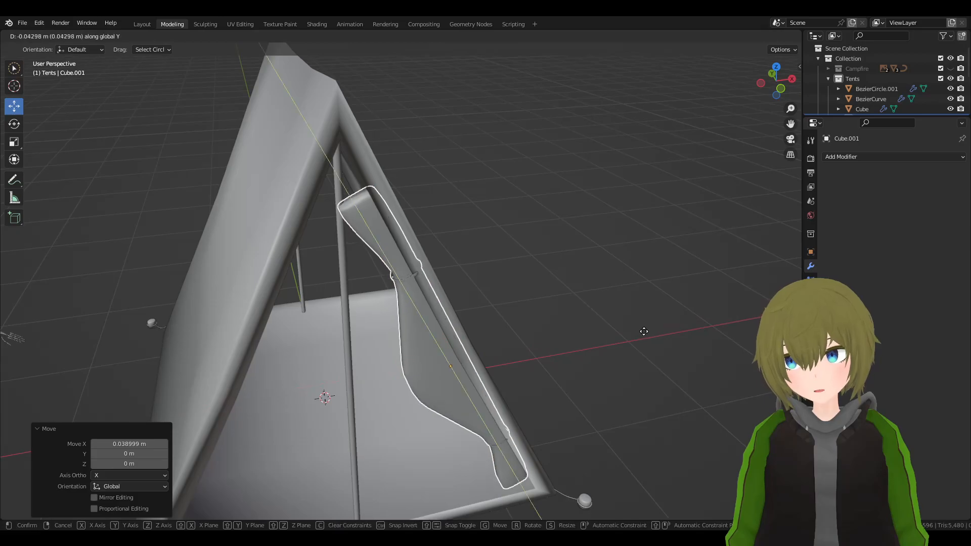
click(644, 334)
middle_drag(644, 335, 637, 303)
key(s)
right_click(681, 310)
- Using Local transform orientation, lengthen the bar slightly along its X axis and scale it to 0.759 along its Z axis
scroll(677, 314, down, 4)
scroll(564, 266, up, 2)
click(99, 49)
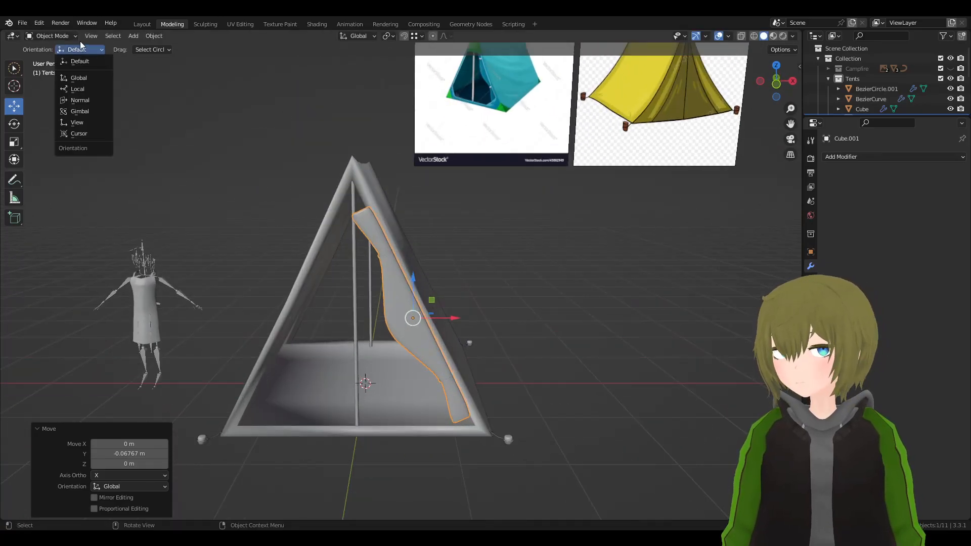
click(354, 36)
click(340, 77)
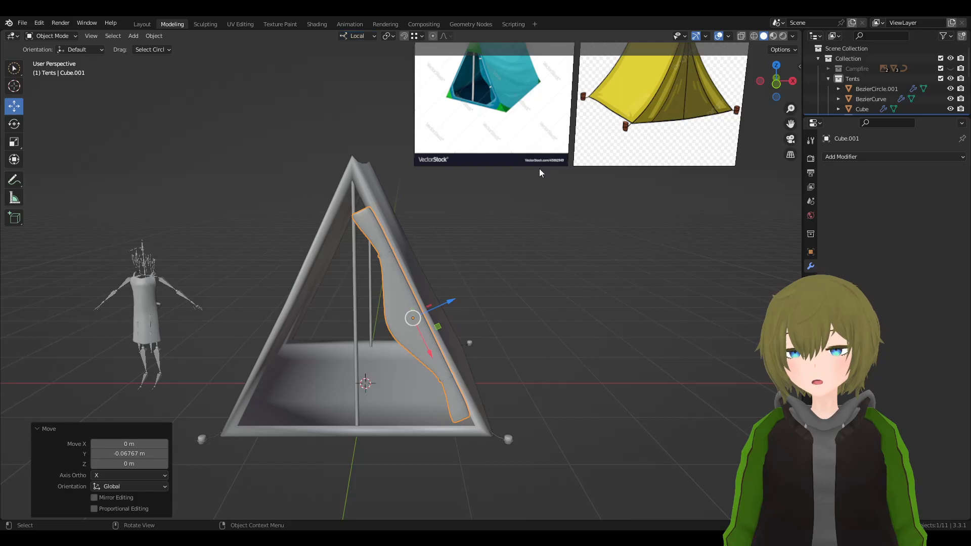
key(s)
key(x)
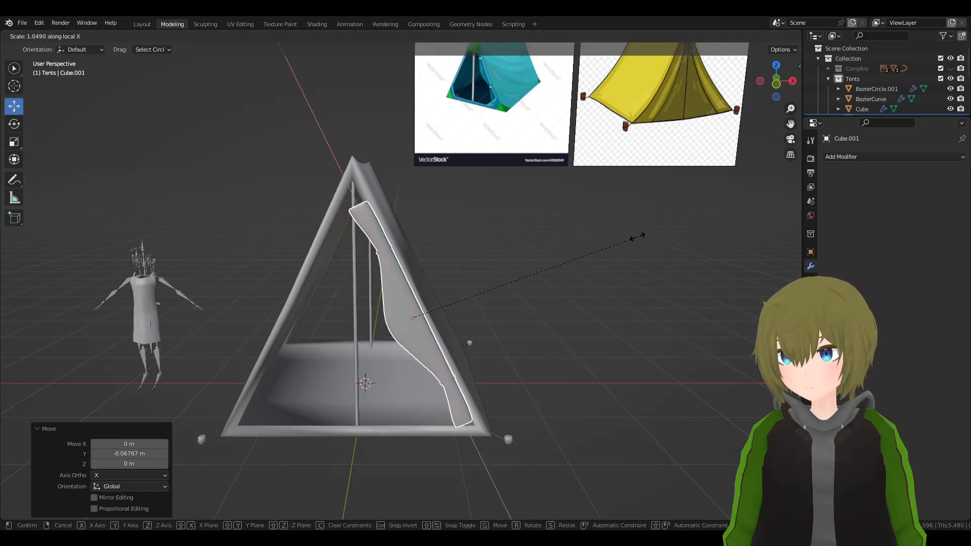
click(652, 250)
key(s)
key(z)
click(595, 264)
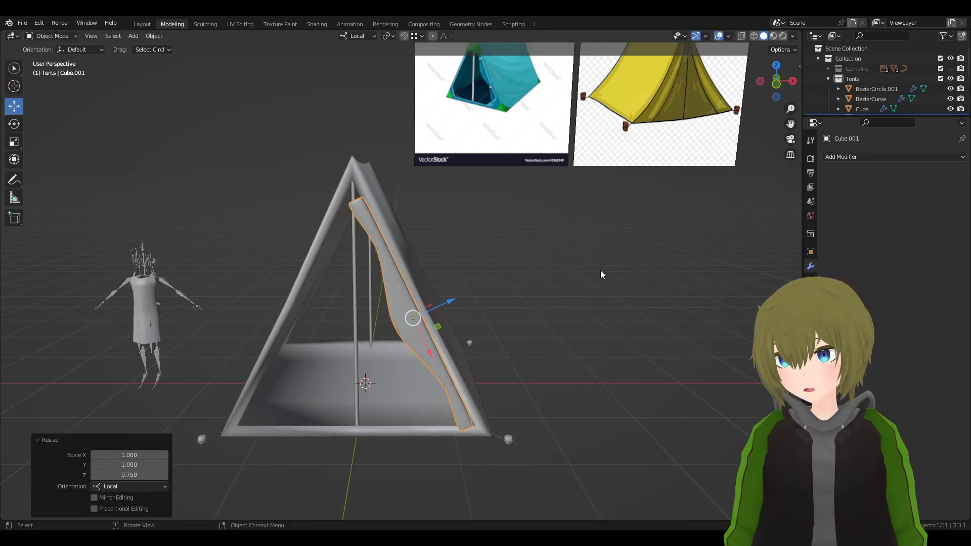
scroll(602, 273, up, 4)
middle_drag(608, 279, 632, 287)
key(g)
key(y)
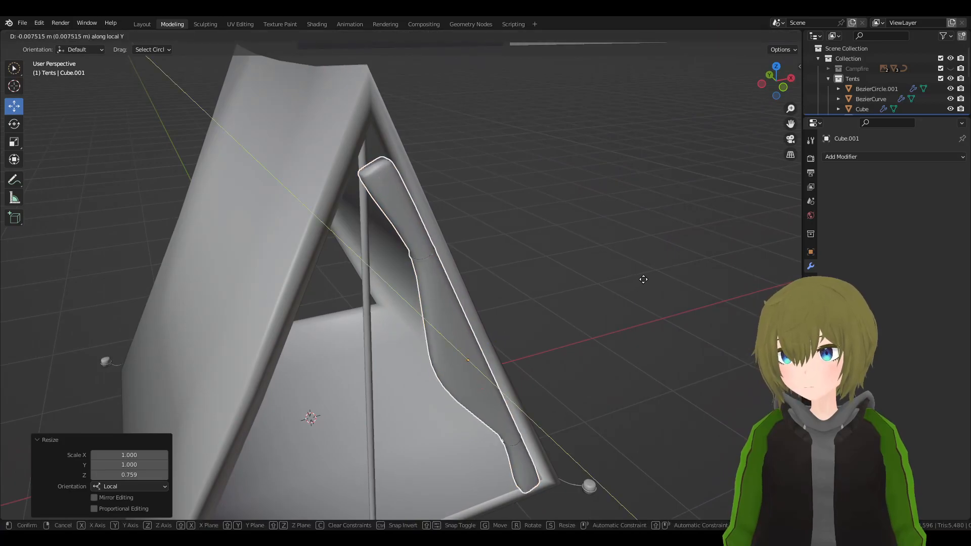
key(Escape)
- Switch the transform orientation back to Global and adjust the bar's position along X and Z
click(369, 36)
click(351, 69)
middle_drag(351, 69, 629, 336)
key(g)
key(x)
click(537, 153)
middle_drag(452, 270, 581, 220)
key(g)
key(z)
click(602, 135)
- Move the bar -0.058962 m along X to align it with the front pole
middle_drag(635, 207, 652, 134)
key(g)
key(x)
click(631, 213)
middle_drag(641, 162, 663, 271)
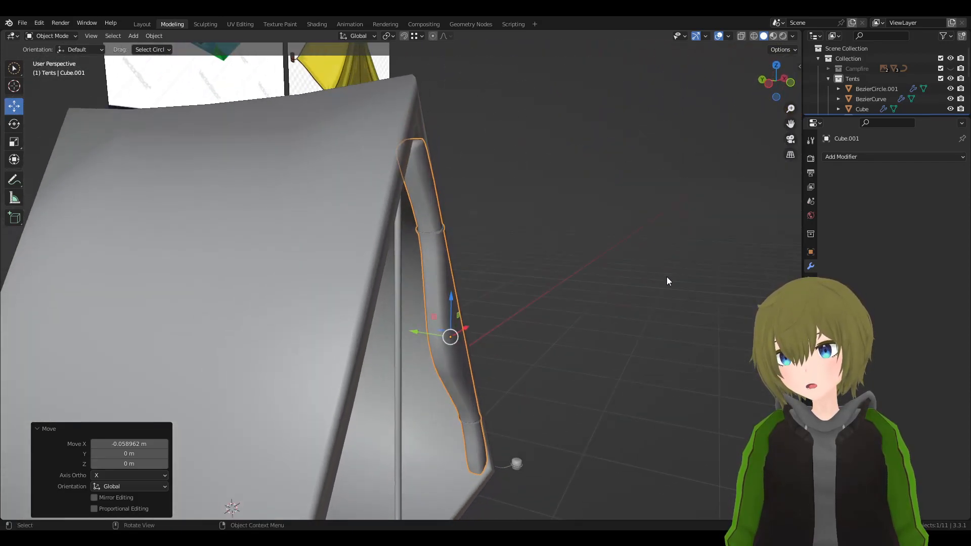
- Scale the rolled door flap to 0.854 along Y and shift it along X against the tent frame
key(s)
key(y)
click(644, 323)
middle_drag(644, 326, 433, 284)
key(g)
key(x)
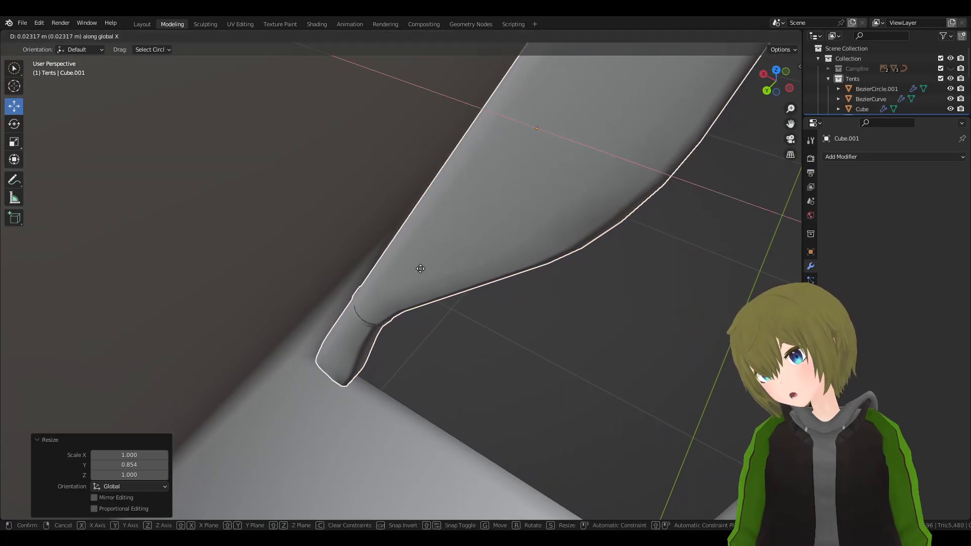
click(399, 253)
- Rotate the door flap by -2.66° around the global Y axis
key(r)
key(Escape)
key(r)
key(y)
click(651, 262)
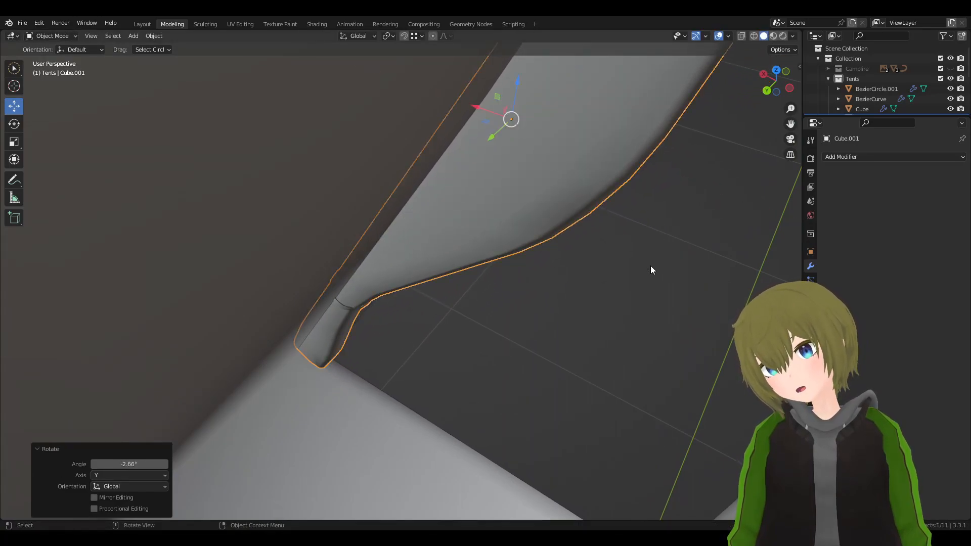
middle_drag(651, 262, 459, 258)
scroll(458, 258, down, 5)
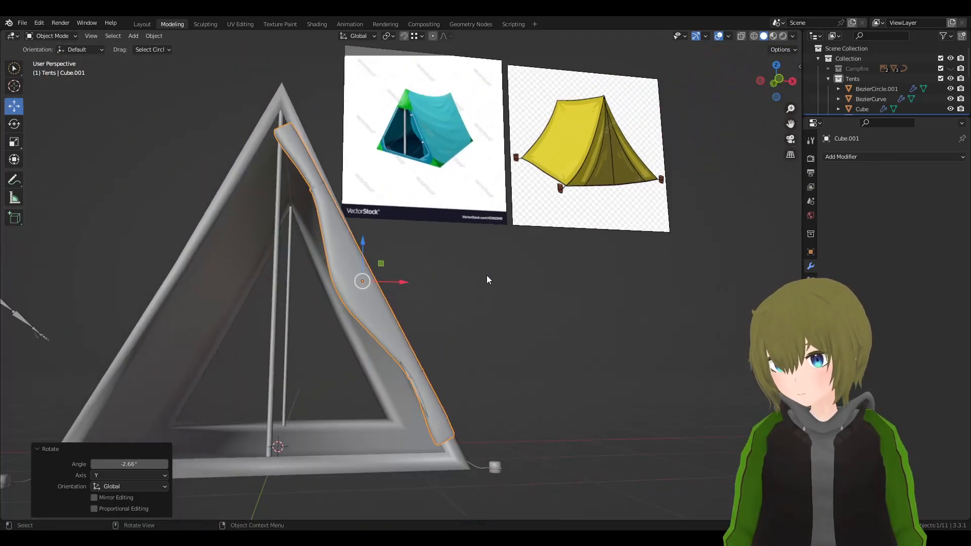
- Rotate the door flap about 2.7° around Y and shift it slightly along X to follow the sloping frame
key(r)
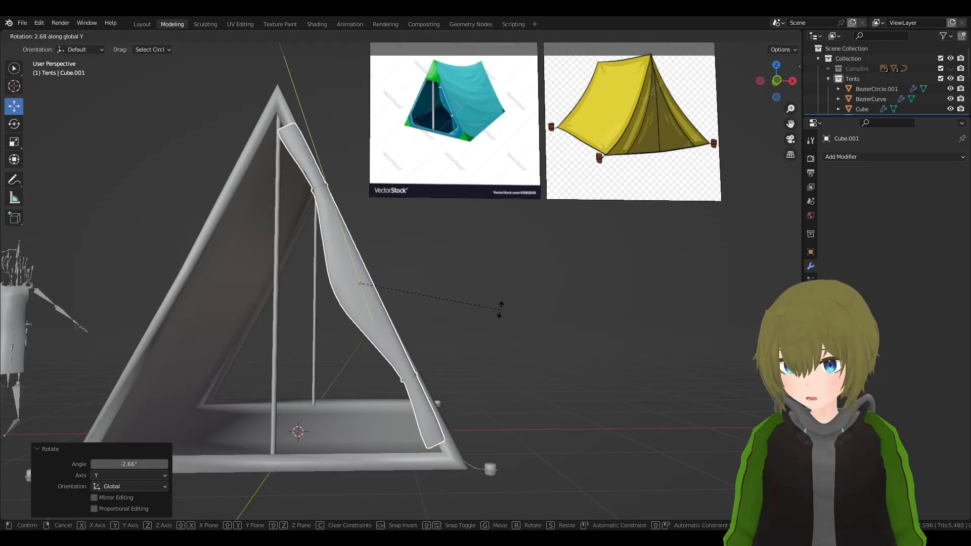
click(501, 307)
key(g)
key(x)
click(495, 308)
- Move the door flap about -0.039 m along Y relative to the tent's front frame
middle_drag(495, 309, 499, 410)
click(429, 354)
scroll(429, 407, up, 3)
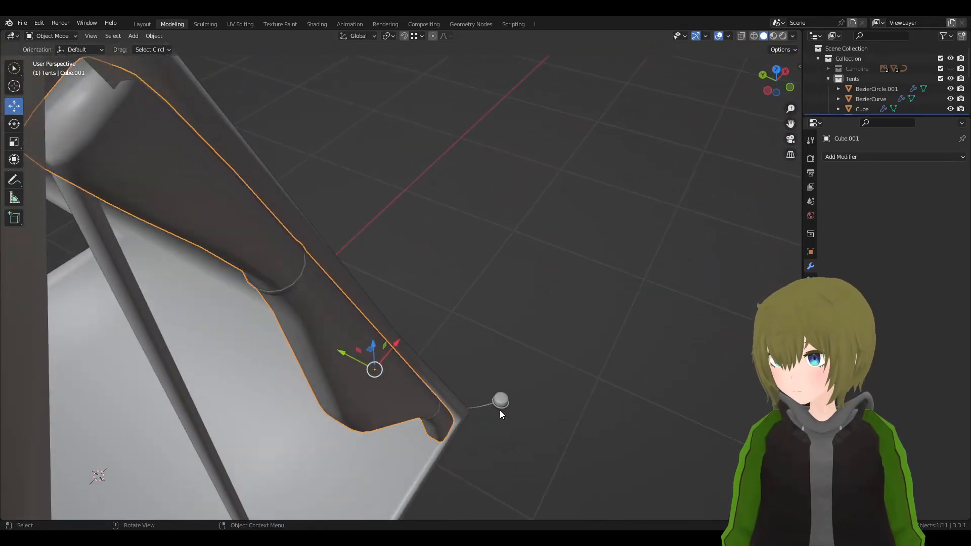
key(g)
key(y)
click(524, 408)
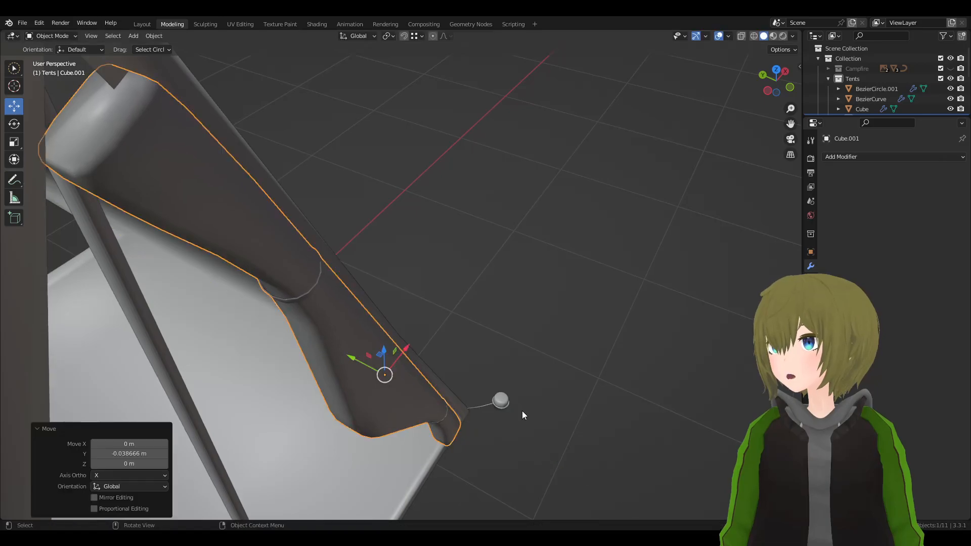
- Examine from several angles how the door flap sits against the tent frame
middle_drag(620, 395, 526, 287)
scroll(608, 327, down, 7)
click(366, 257)
middle_drag(366, 257, 440, 212)
click(448, 201)
click(496, 255)
scroll(495, 255, up, 5)
shift+middle_drag(496, 255, 486, 281)
click(437, 275)
click(551, 280)
scroll(551, 280, down, 6)
middle_drag(551, 280, 474, 252)
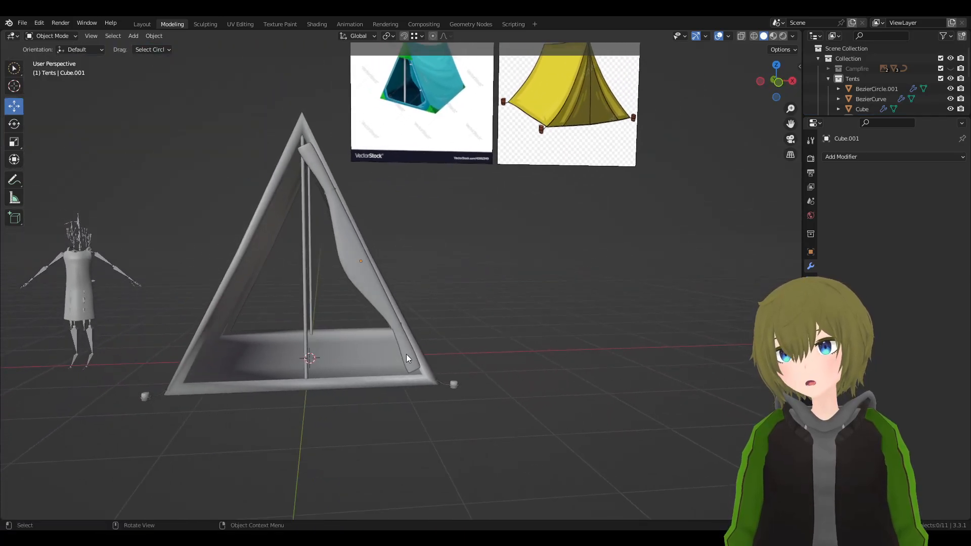
- Select the door flap and adjust its position slightly along Y at the tent's front edge
middle_drag(423, 337, 359, 366)
click(377, 346)
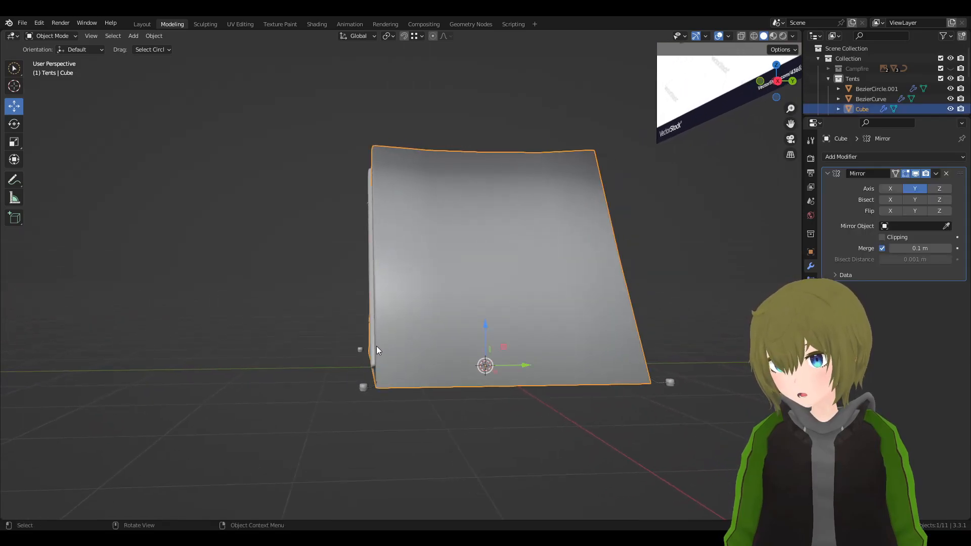
click(372, 333)
scroll(455, 326, up, 5)
key(g)
key(x)
right_click(489, 322)
scroll(496, 295, down, 3)
key(g)
key(y)
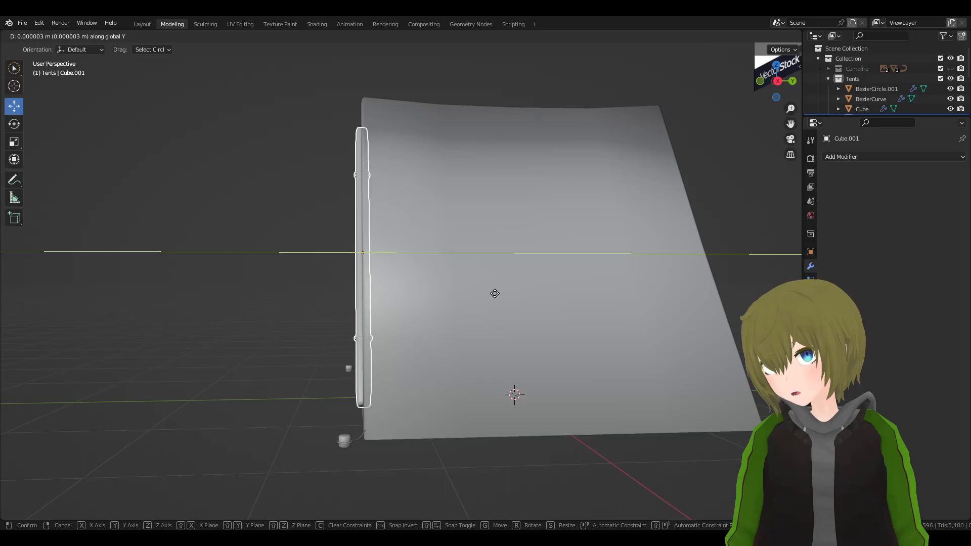
click(498, 294)
- Examine the tent's front, side and door flap from several angles and compare them with the reference images
middle_drag(420, 289, 531, 299)
scroll(567, 314, up, 1)
click(605, 329)
mouse_move(605, 329)
middle_down()
mouse_move(593, 342)
mouse_move(620, 341)
middle_up()
click(290, 125)
middle_drag(283, 117, 545, 253)
click(653, 268)
middle_drag(664, 274, 619, 259)
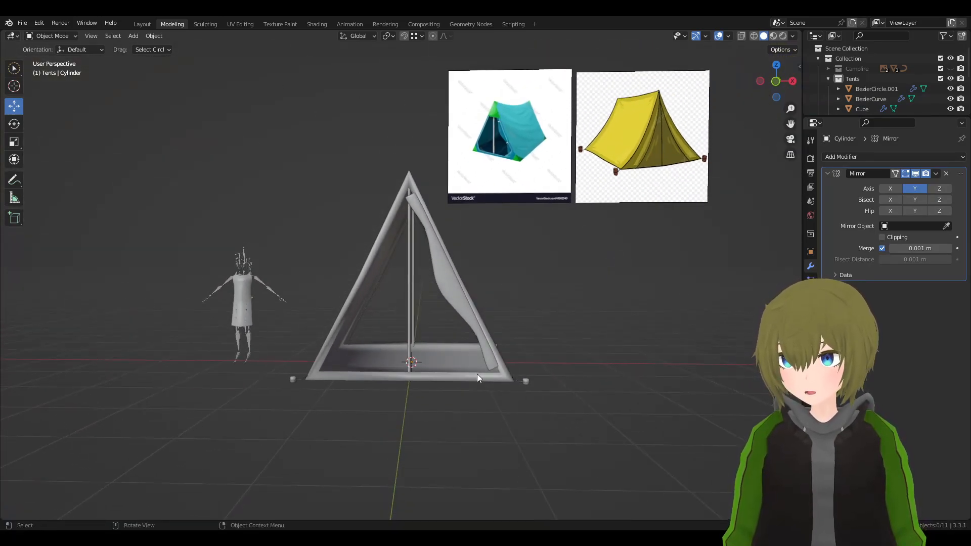
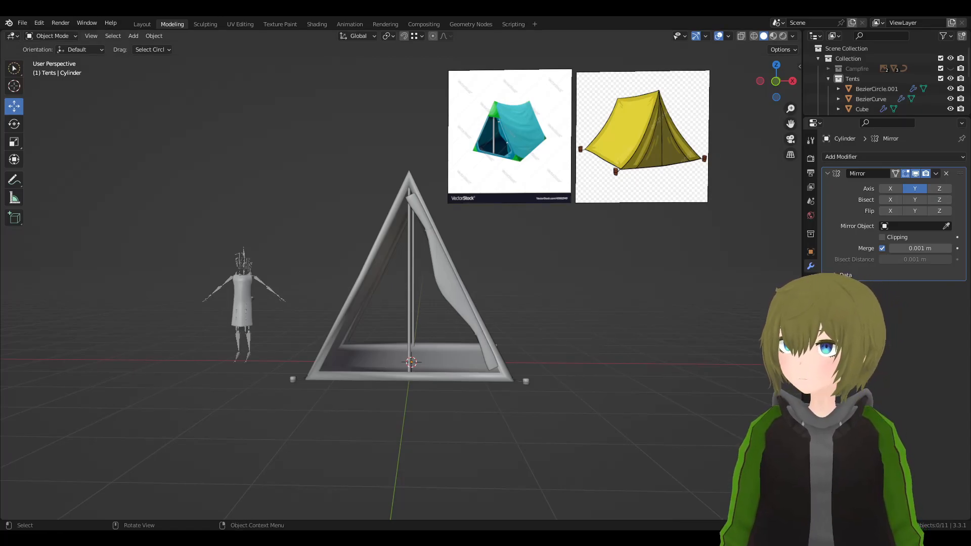
middle_drag(556, 314, 476, 317)
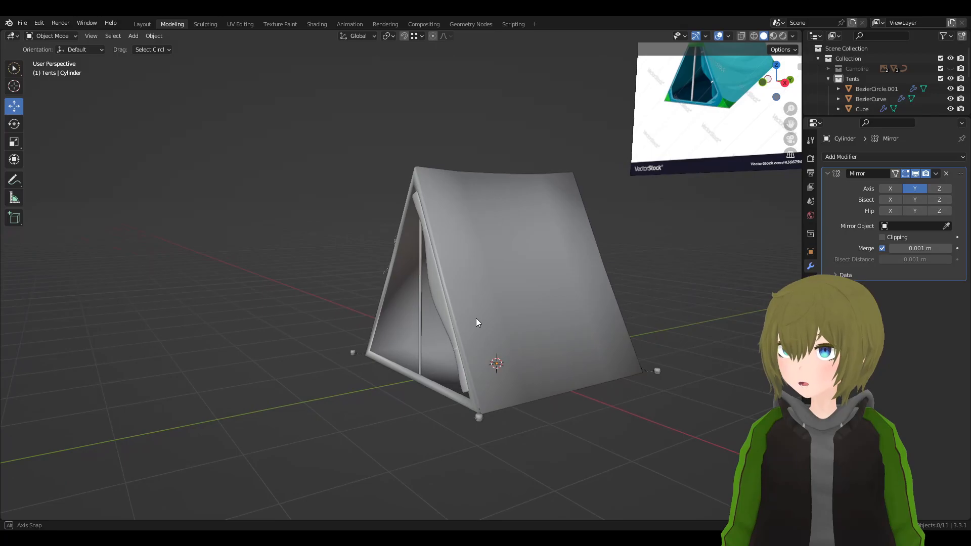
middle_drag(533, 425, 618, 430)
scroll(465, 302, up, 2)
click(449, 236)
click(600, 280)
middle_drag(600, 280, 584, 299)
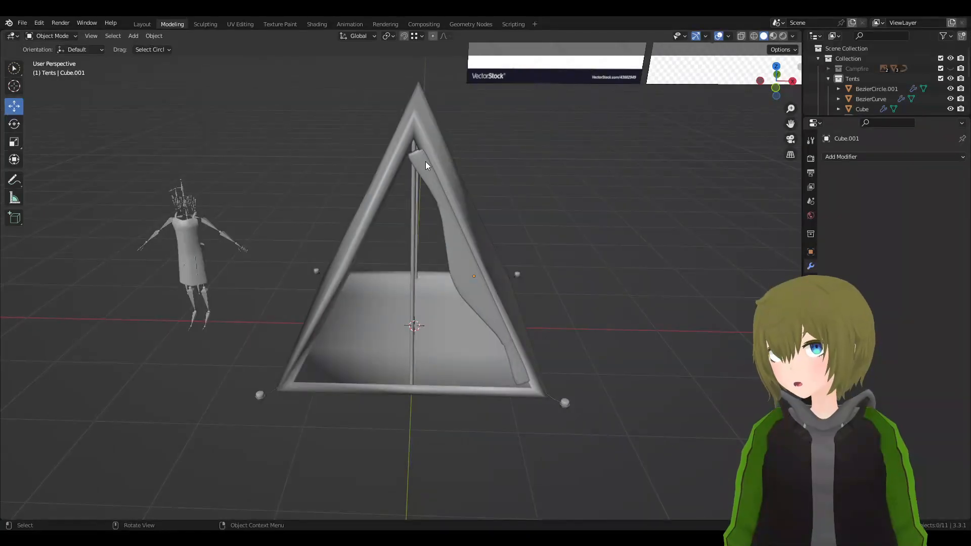
click(137, 37)
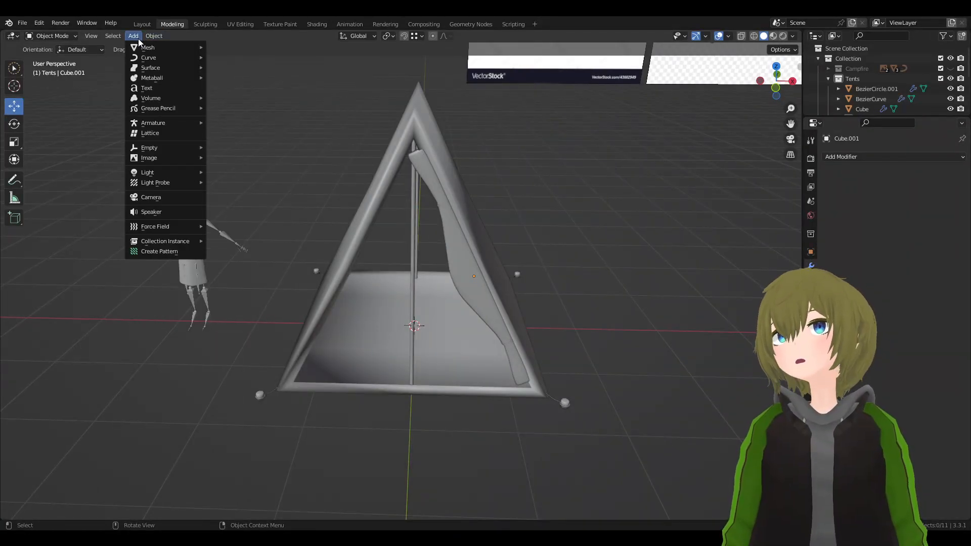
mouse_move(149, 38)
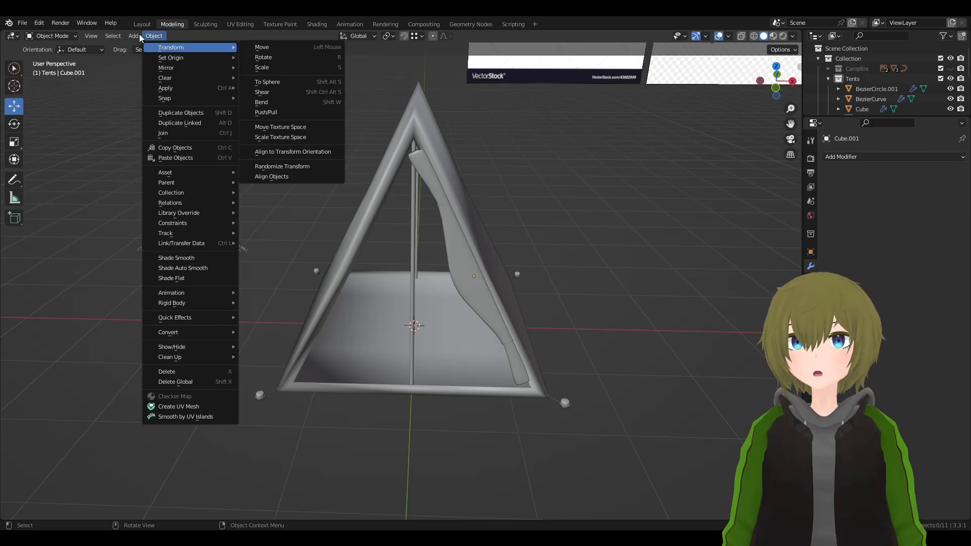
click(135, 39)
click(135, 37)
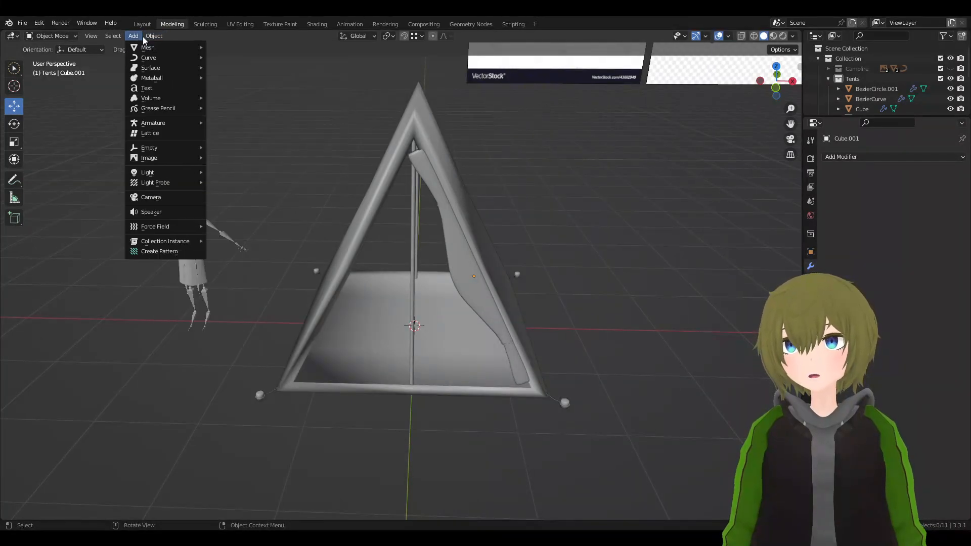
middle_drag(485, 241, 503, 300)
click(466, 288)
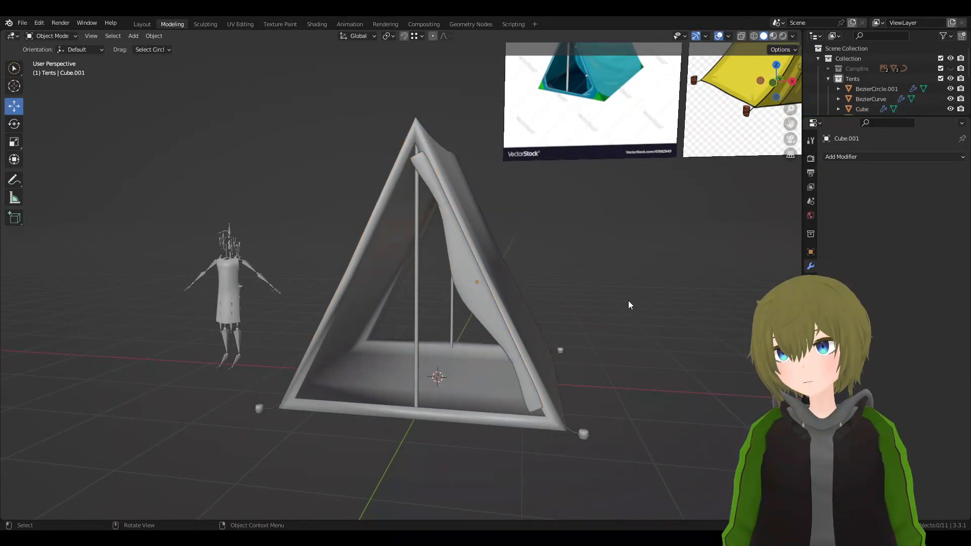
- Examine the green corner pieces of the teal tent in the reference image
click(629, 301)
shift+middle_drag(581, 268, 475, 485)
scroll(577, 263, up, 5)
shift+middle_drag(576, 263, 420, 322)
scroll(582, 303, up, 3)
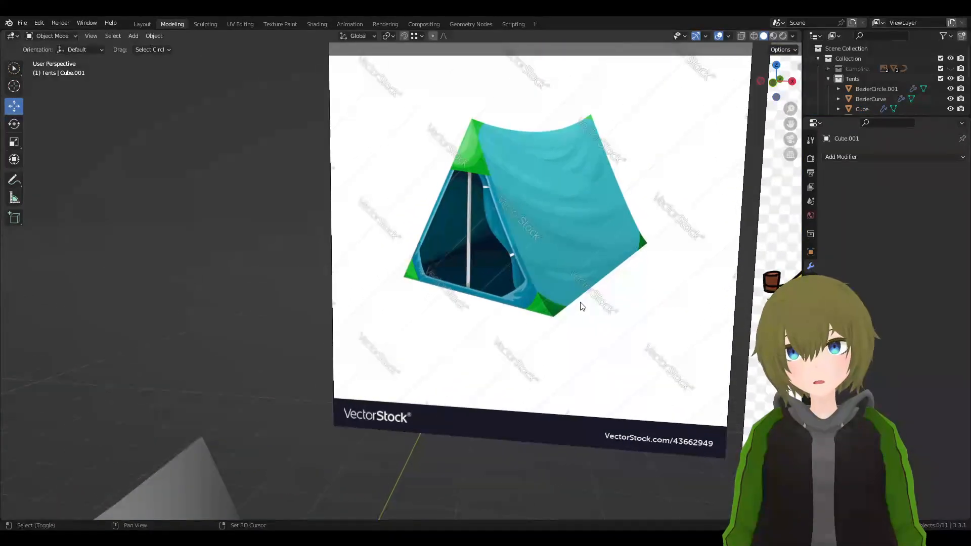
shift+middle_drag(583, 306, 386, 318)
right_click(514, 349)
drag(537, 362, 479, 329)
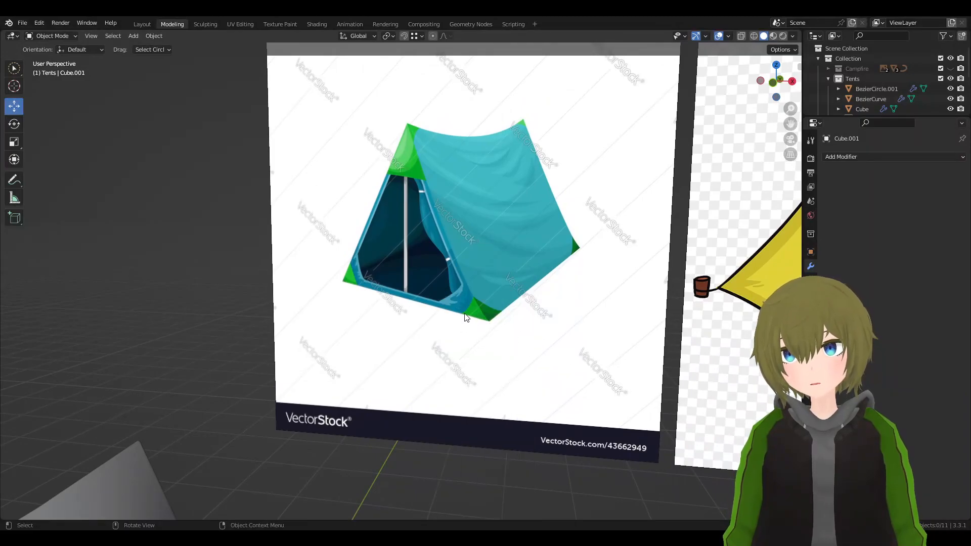
- Place the 3D cursor over the teal tent in the reference image
click(15, 68)
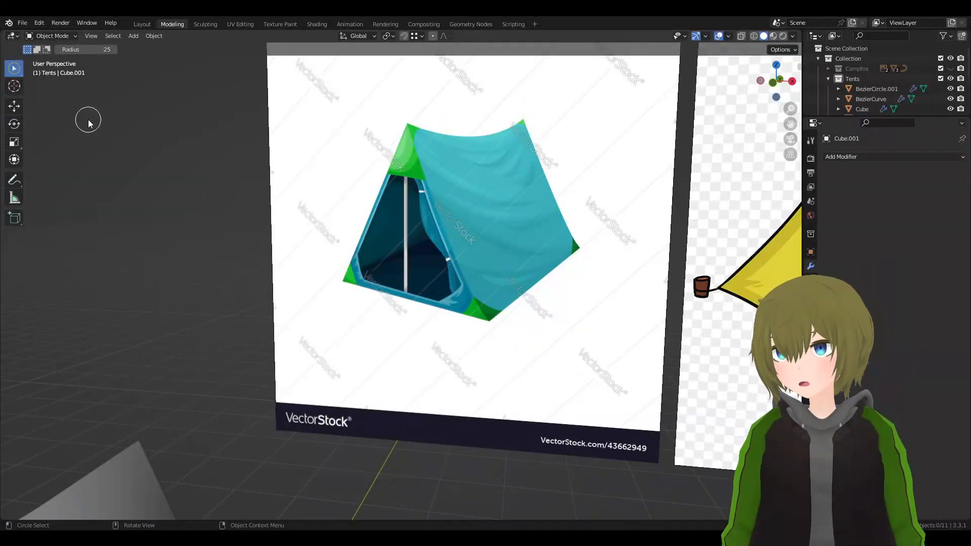
click(20, 107)
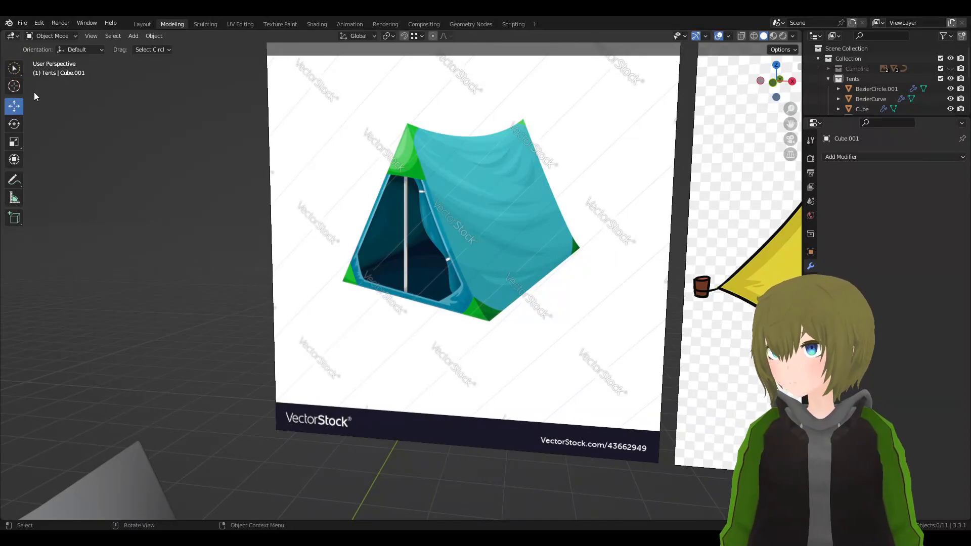
click(14, 86)
drag(464, 238, 473, 273)
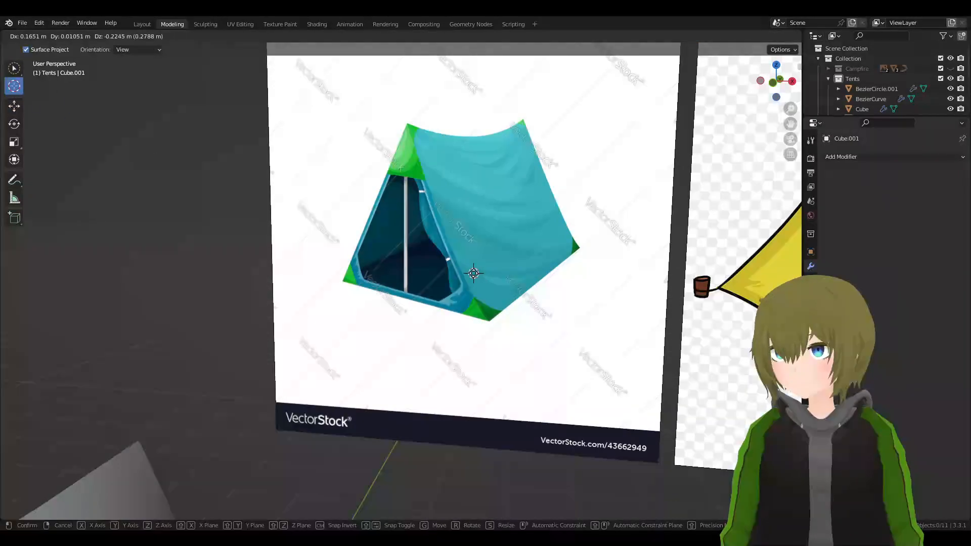
click(15, 108)
click(14, 143)
click(492, 306)
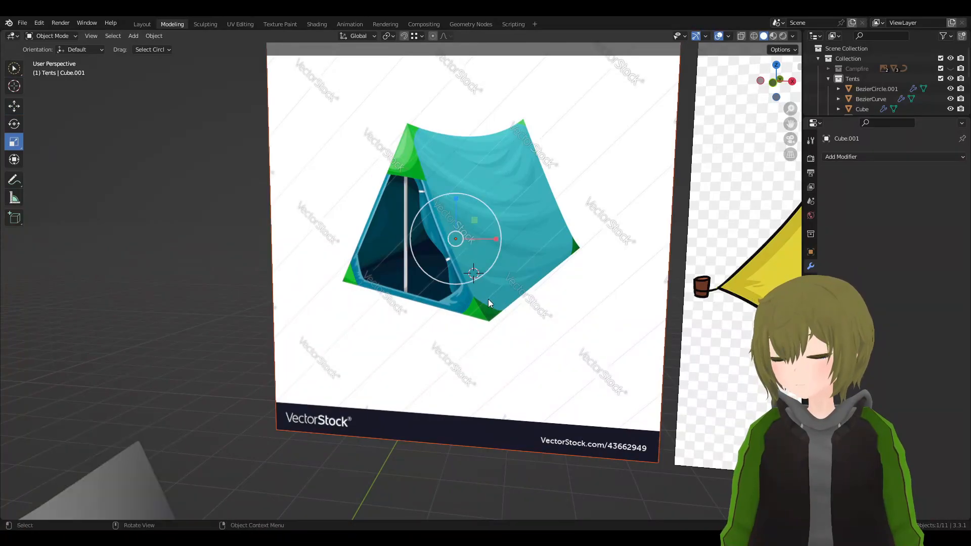
click(14, 106)
middle_drag(76, 182, 156, 178)
click(156, 178)
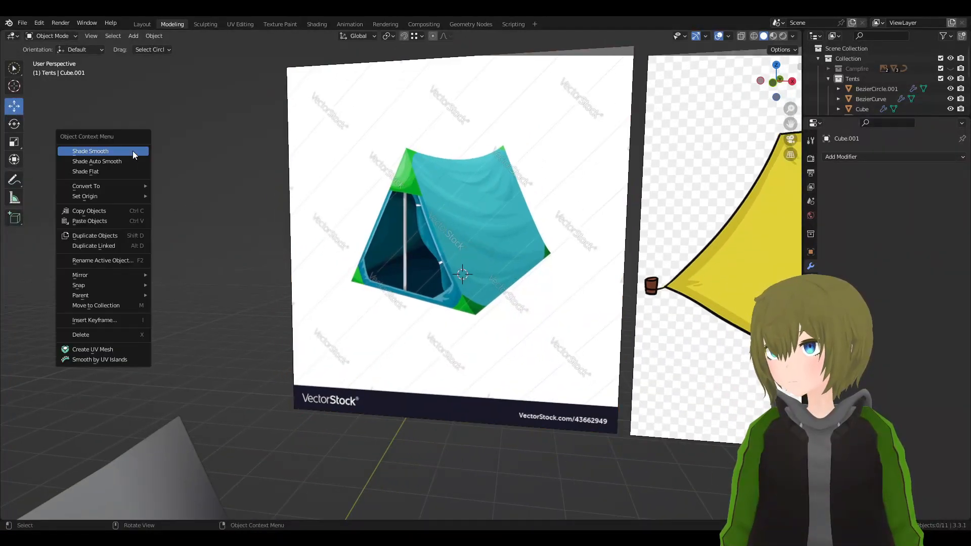
- Snap the 3D cursor to the world origin
click(14, 69)
key(F3)
text(CURSOR TO WOR)
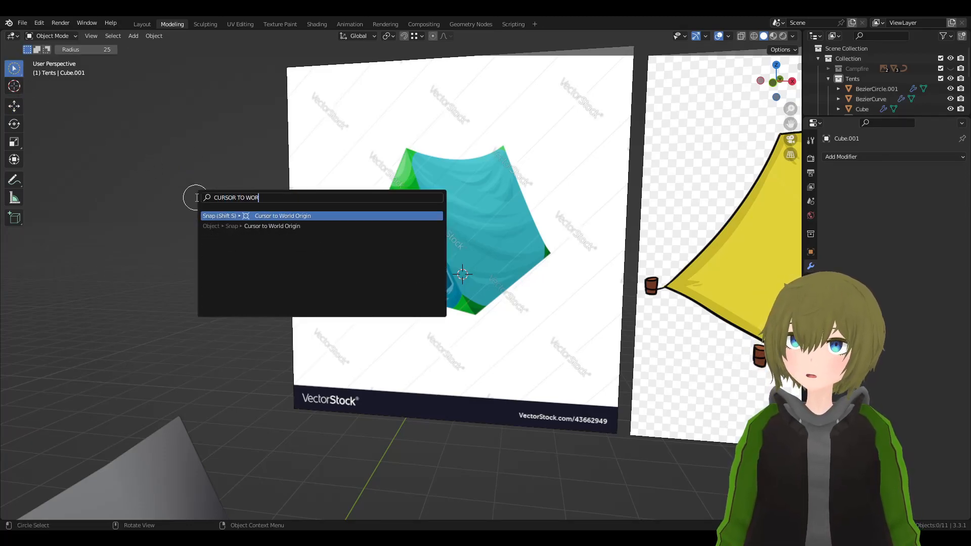
key(Return)
key(Tab)
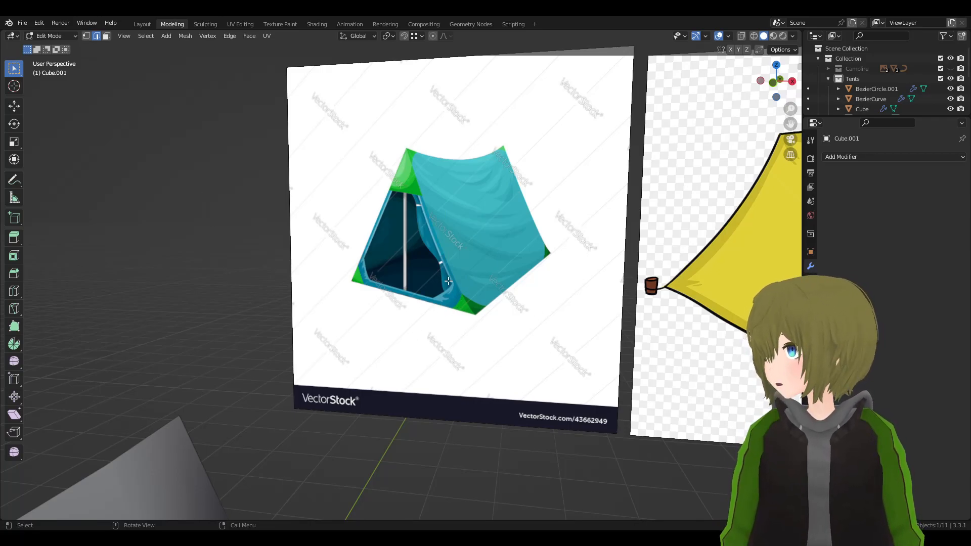
scroll(447, 298, down, 5)
shift+middle_drag(420, 345, 508, 203)
scroll(536, 323, up, 4)
shift+middle_drag(535, 323, 534, 237)
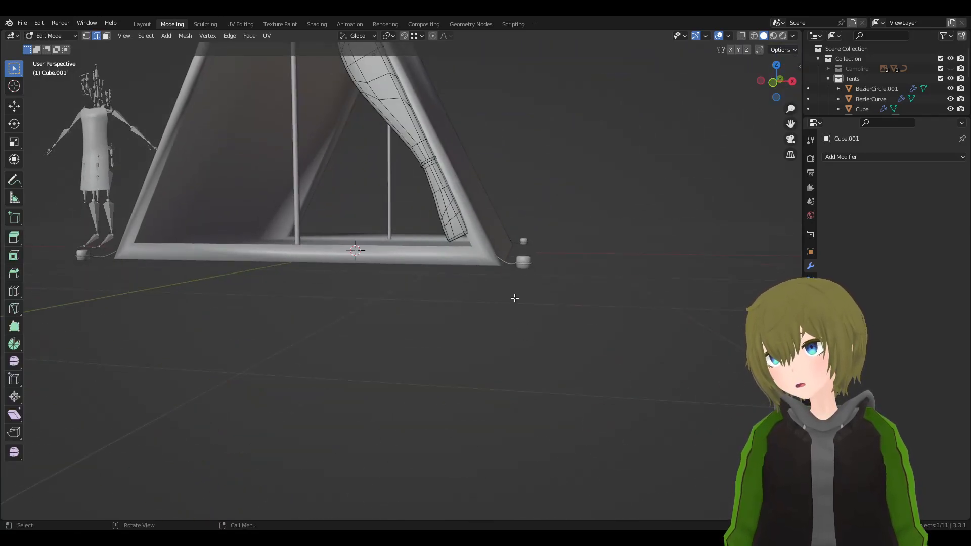
key(Tab)
- Add a 2 m cube at the world origin and move it 4.4463 m up along Z, above the tent
click(14, 107)
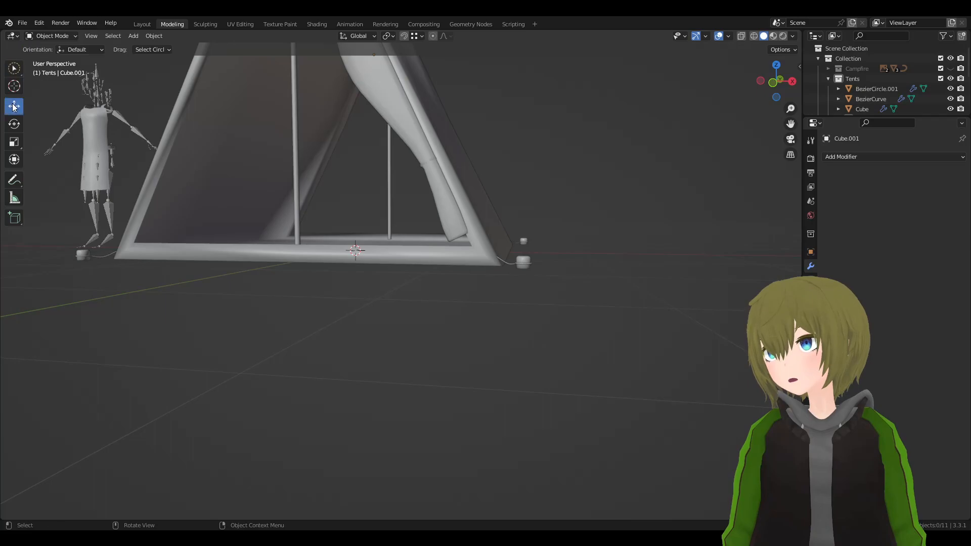
scroll(390, 187, down, 4)
shift+middle_drag(389, 187, 418, 347)
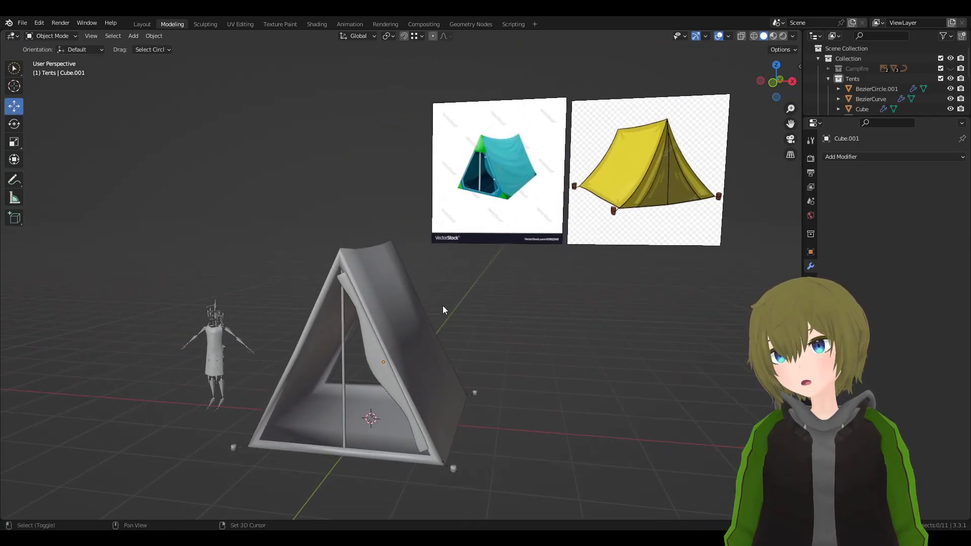
shift+middle_drag(434, 306, 341, 201)
click(345, 202)
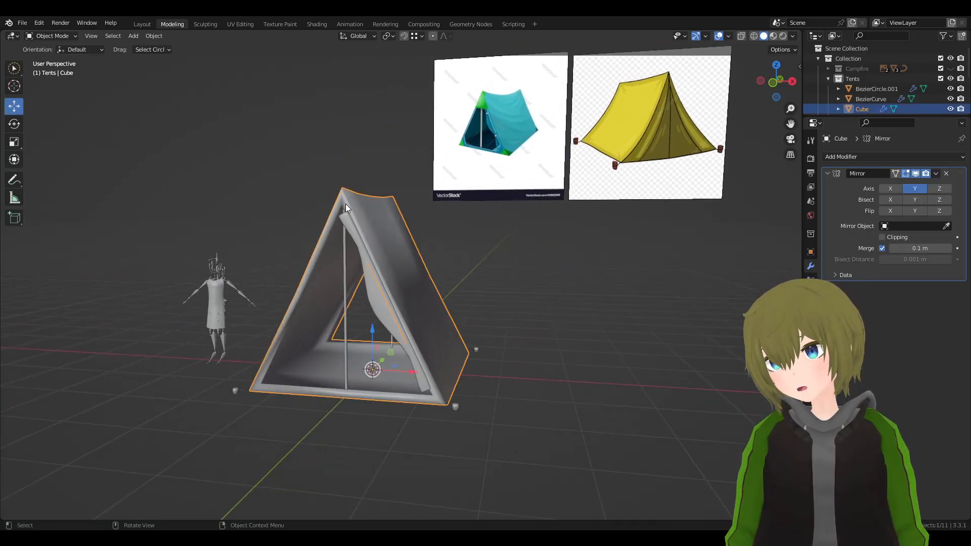
click(179, 148)
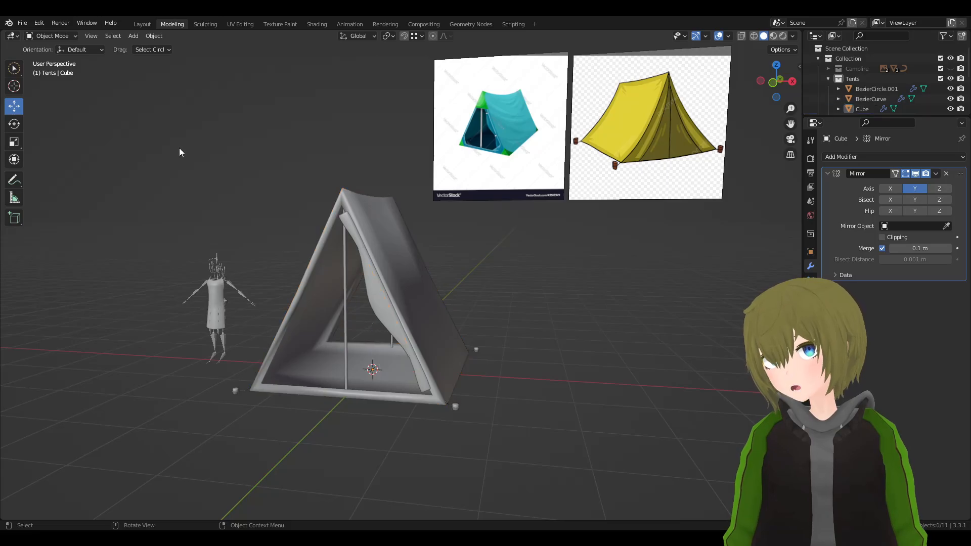
click(137, 36)
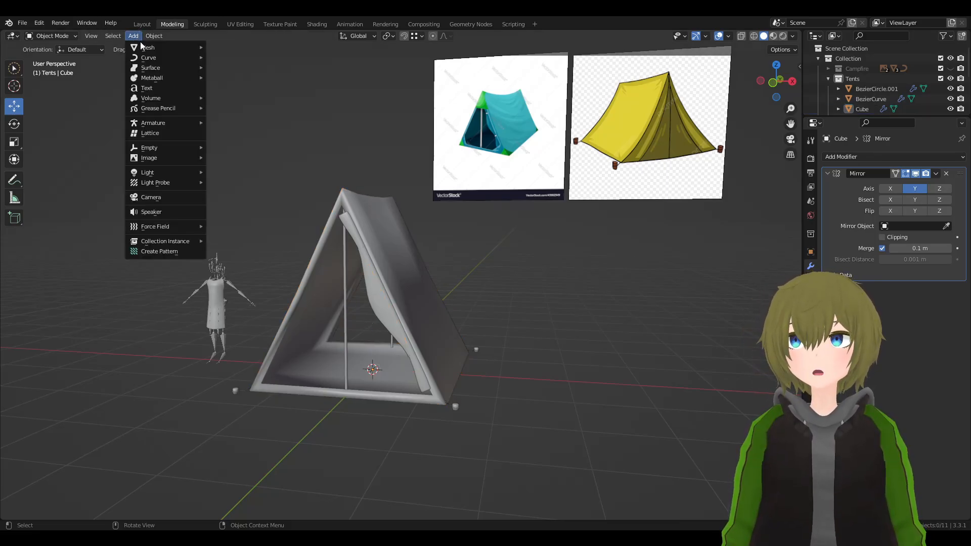
mouse_move(149, 48)
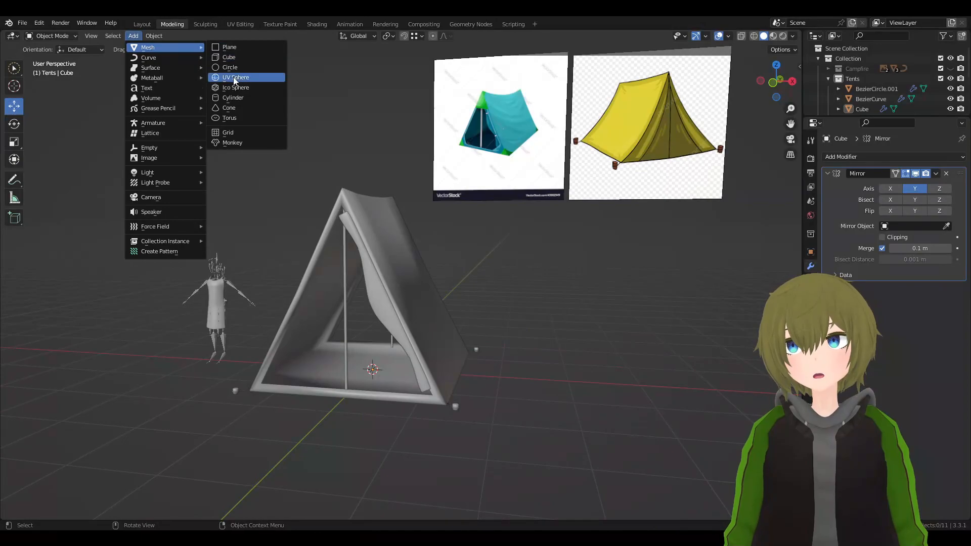
click(238, 57)
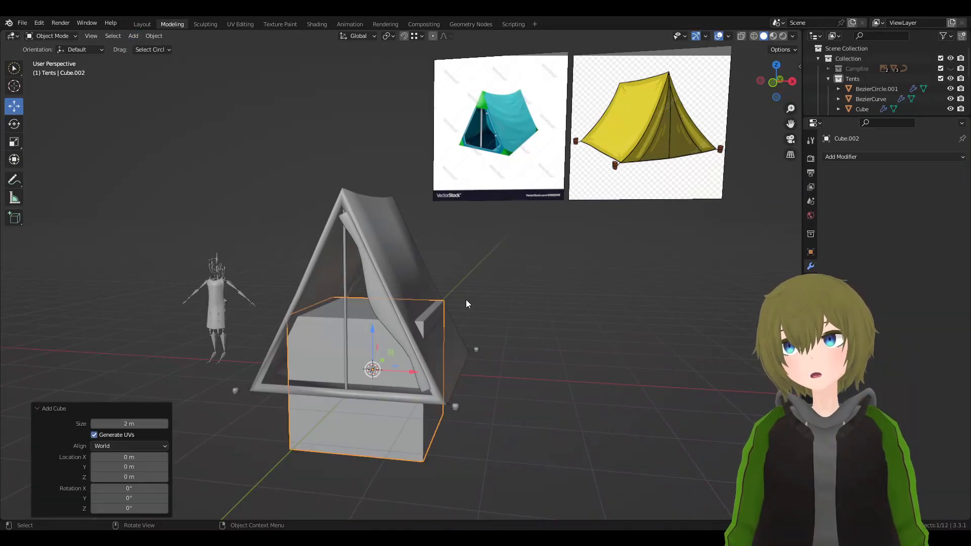
click(481, 169)
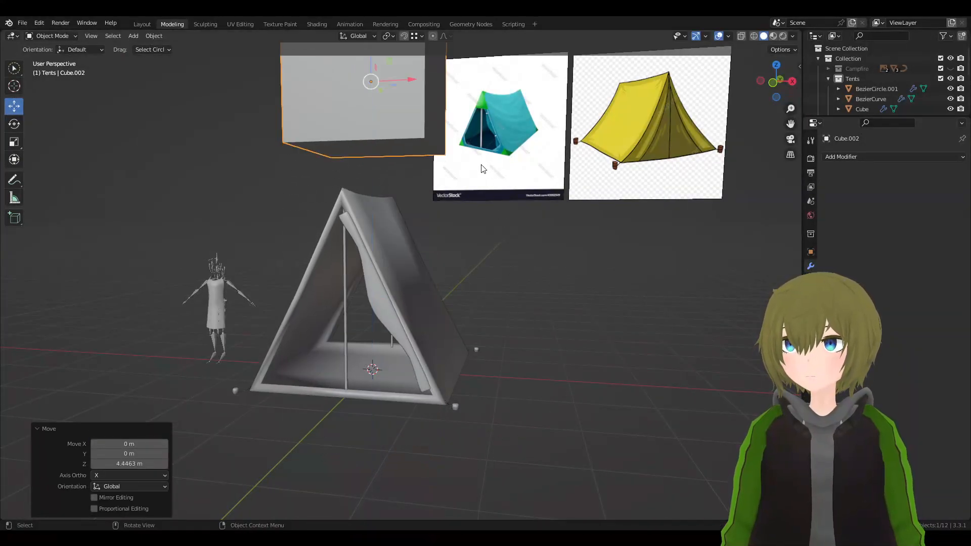
- Scale the cube down along Y into a thin upright plate
shift+middle_drag(481, 169, 555, 340)
middle_drag(676, 286, 633, 303)
key(s)
key(y)
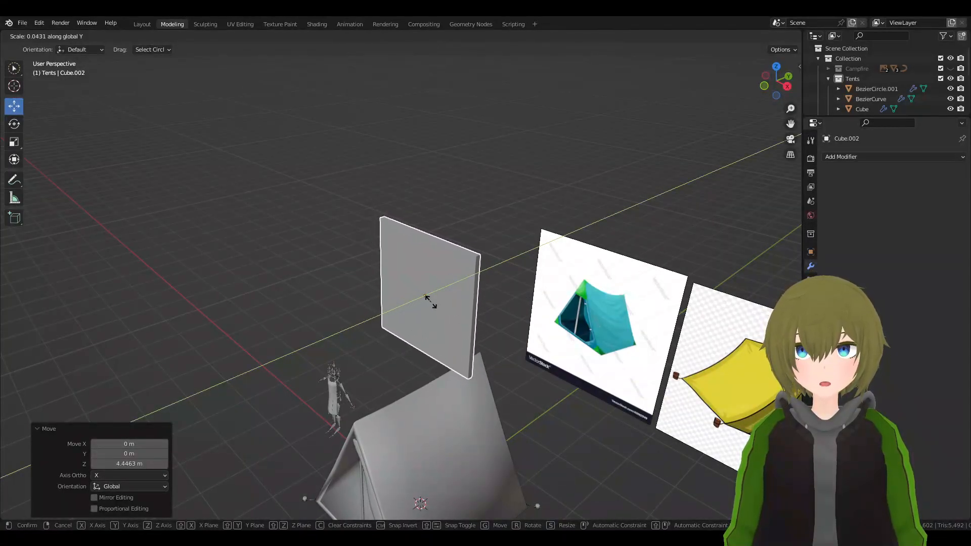
click(381, 397)
- Merge the plate's upper corner vertices at their centres, front and back, so it becomes a thin triangular panel
shift+middle_drag(497, 273, 439, 299)
scroll(439, 299, up, 3)
key(Tab)
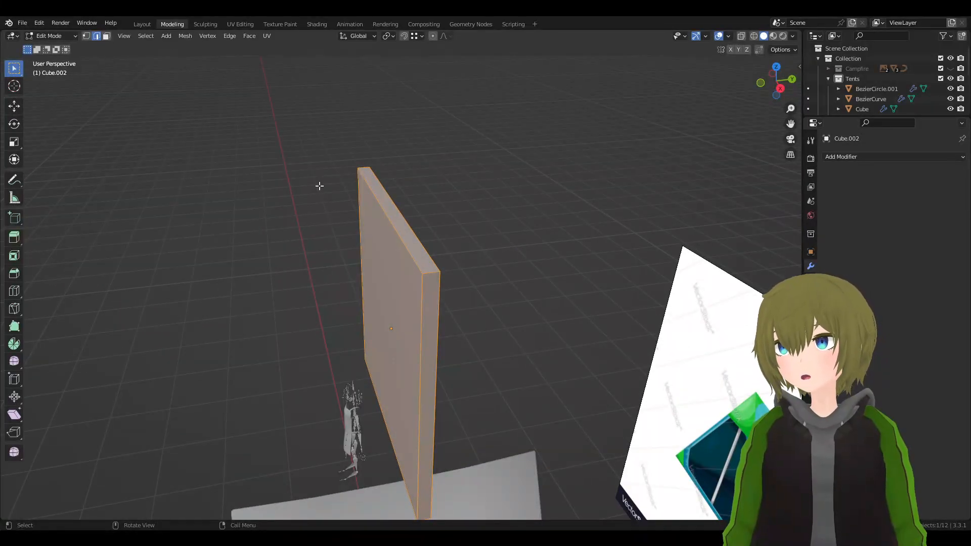
click(349, 162)
click(86, 36)
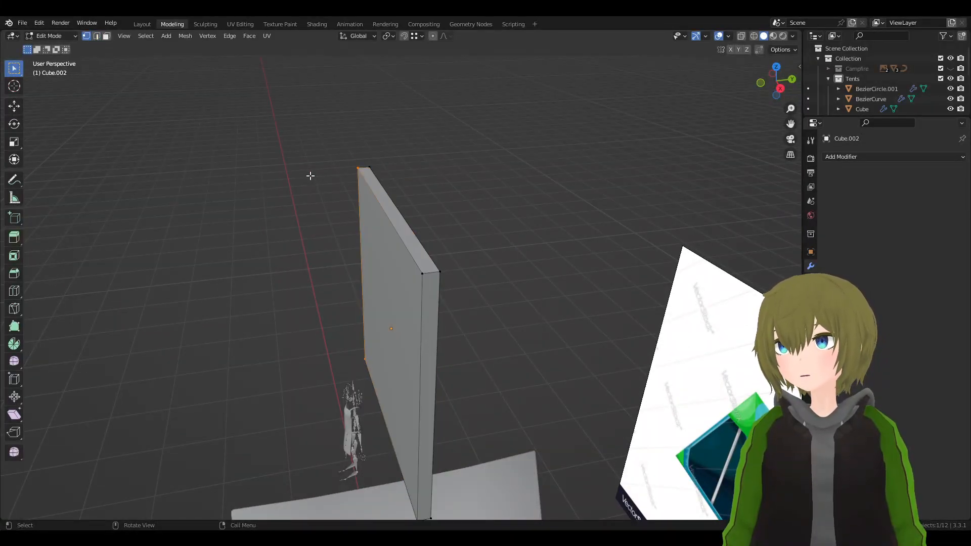
key(m)
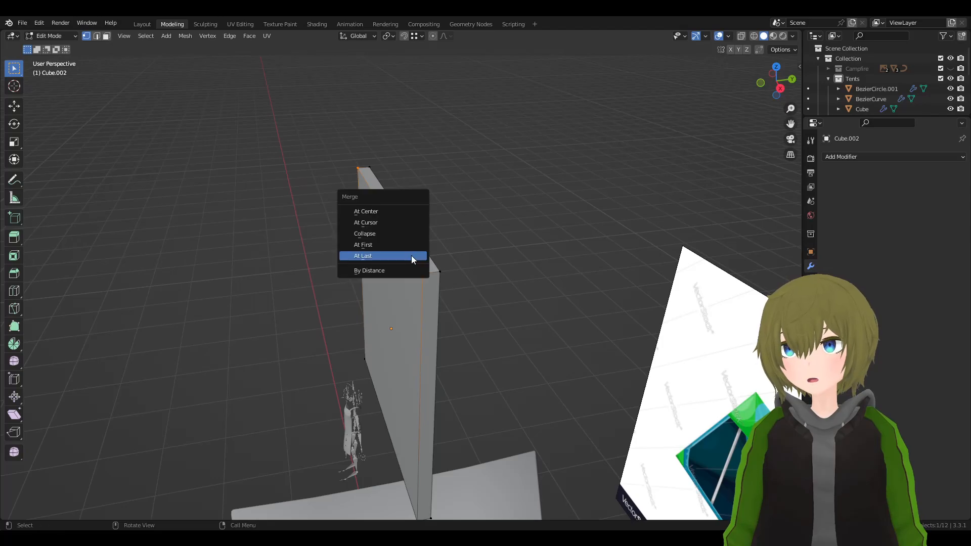
click(365, 211)
click(441, 272)
key(m)
click(443, 271)
middle_drag(443, 271, 453, 273)
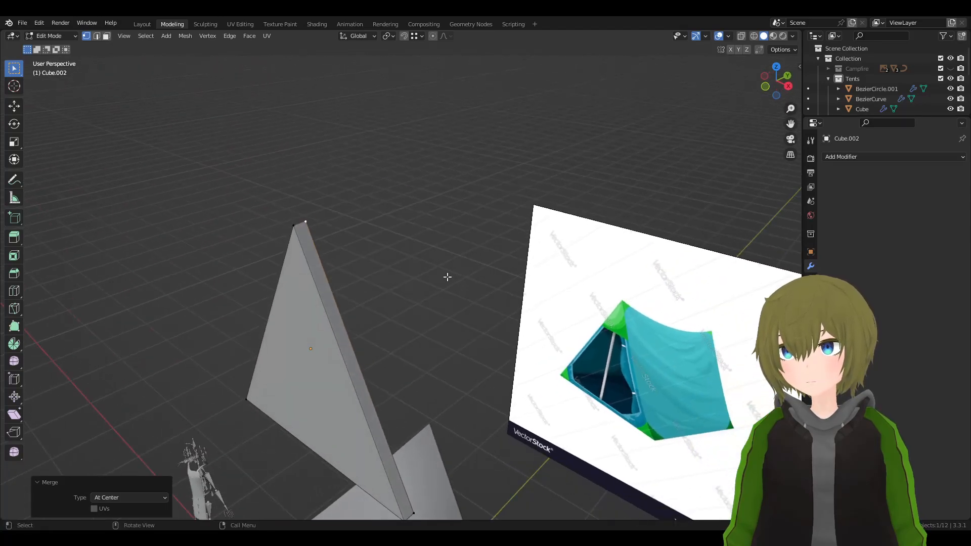
key(Tab)
- Scale the triangular panel to 0.635 along Y to make it thinner
scroll(354, 334, down, 3)
key(s)
middle_drag(470, 362, 578, 266)
key(y)
click(481, 345)
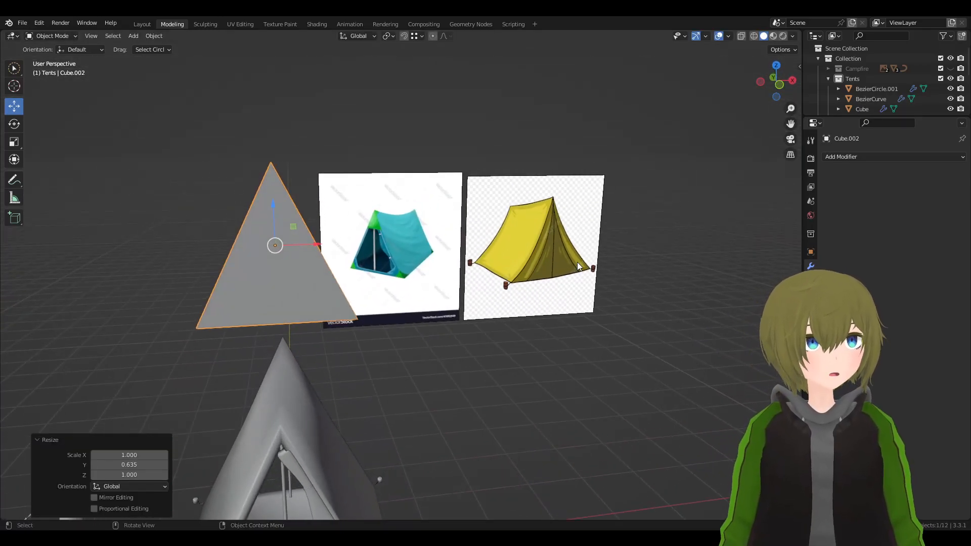
- Move the triangular panel -2.5634 m along Z and -1.5319 m along Y, in front of the tent opening
middle_drag(578, 262, 417, 241)
key(g)
key(z)
click(441, 414)
shift+middle_drag(497, 325, 517, 280)
key(g)
key(x)
key(y)
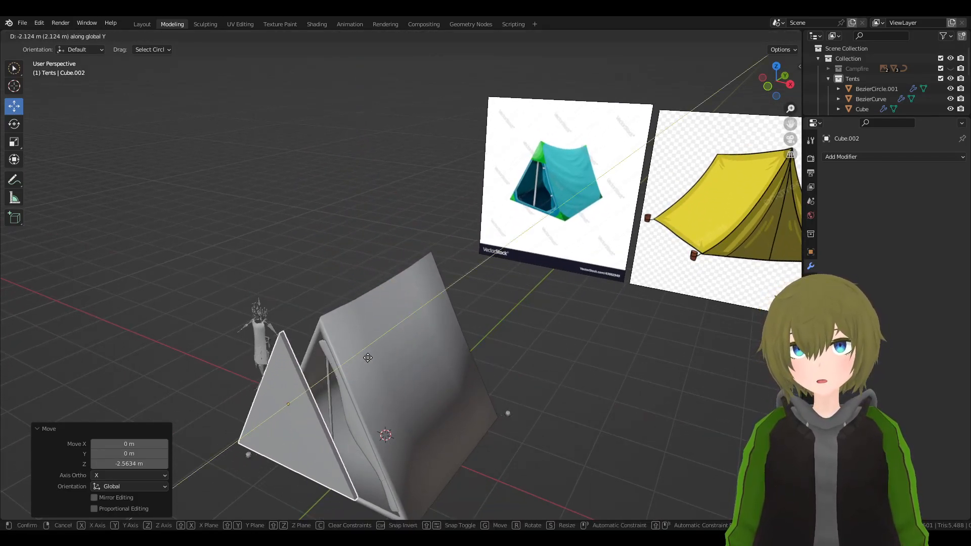
click(406, 325)
- Scale the triangular panel uniformly to about 0.39 so it fits within the tent front
middle_drag(405, 326, 495, 304)
key(s)
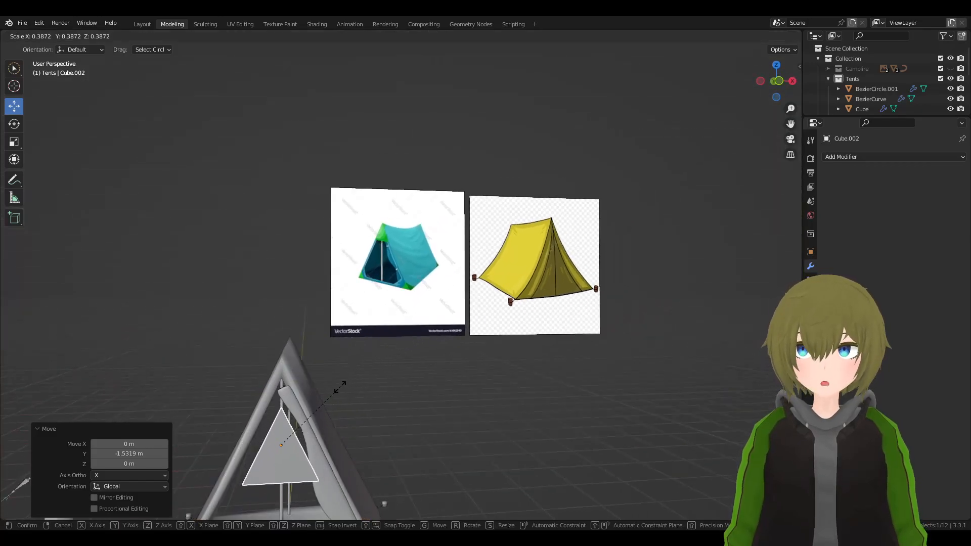
click(336, 386)
- Raise the triangular panel 0.45064 m along Z and shift it 0.032854 m along Y toward the tent's peak
scroll(454, 275, up, 4)
middle_drag(486, 247, 454, 332)
key(g)
key(z)
click(507, 221)
key(g)
key(y)
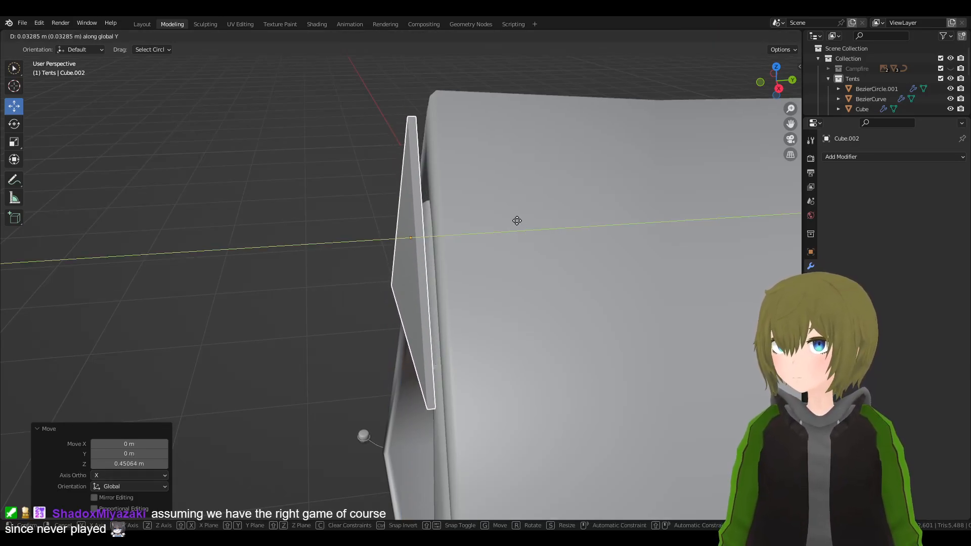
click(516, 219)
- Move the triangular panel another 0.037445 m along Y up against the tent's front frame
middle_drag(464, 202, 514, 271)
key(g)
key(x)
click(539, 242)
key(g)
key(y)
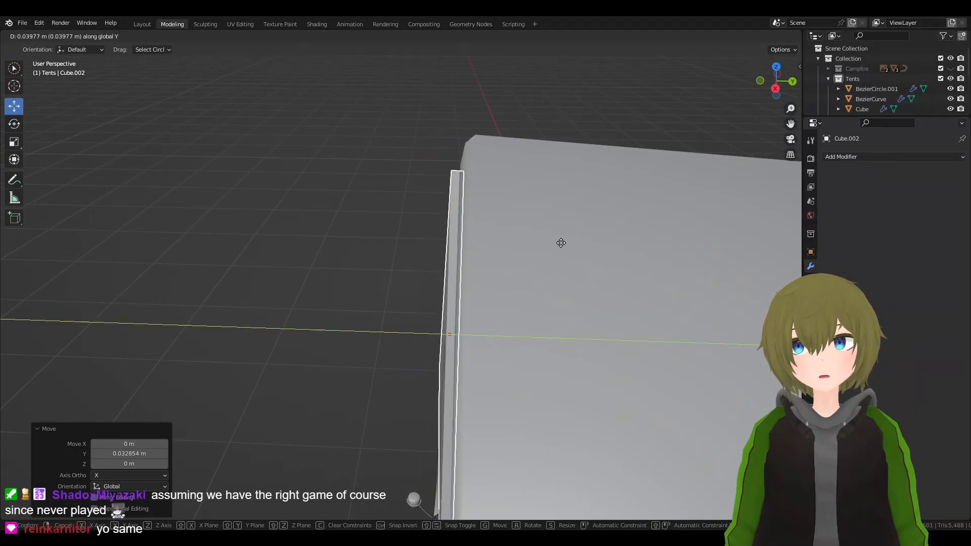
click(530, 246)
middle_drag(530, 247, 598, 225)
scroll(597, 221, down, 5)
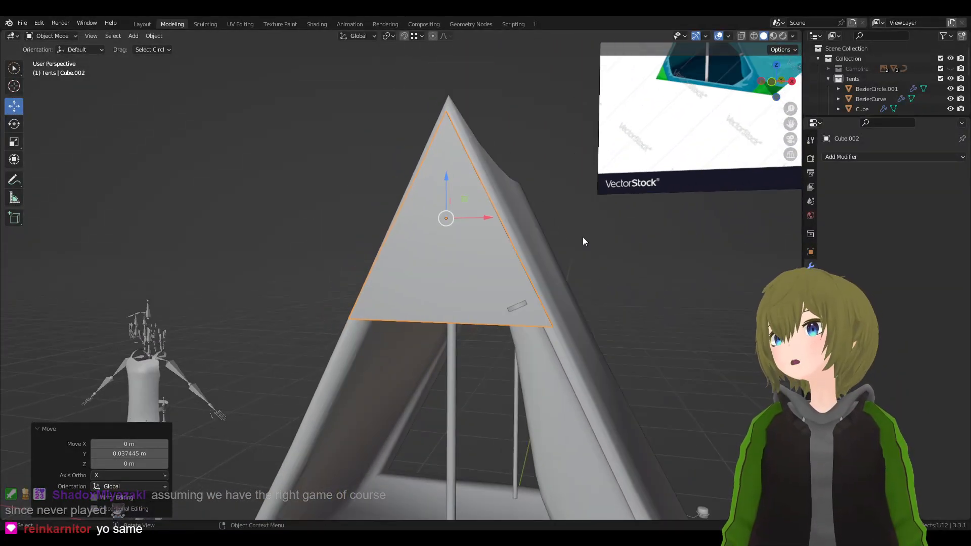
- Thicken the triangular panel by moving its front face about 0.03 m outward along Y
click(529, 336)
middle_drag(600, 296, 481, 334)
click(405, 281)
click(432, 269)
middle_drag(432, 268, 458, 264)
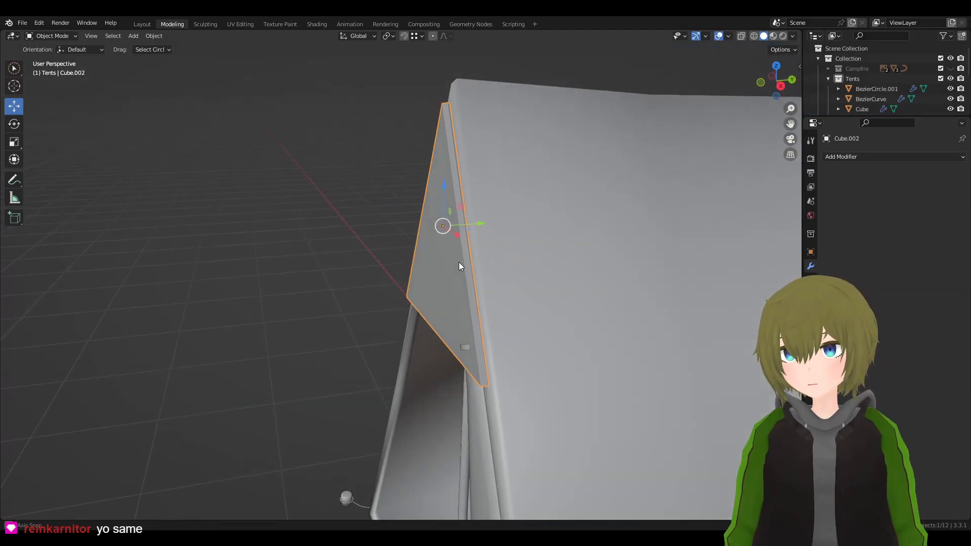
middle_drag(481, 295, 433, 244)
key(Tab)
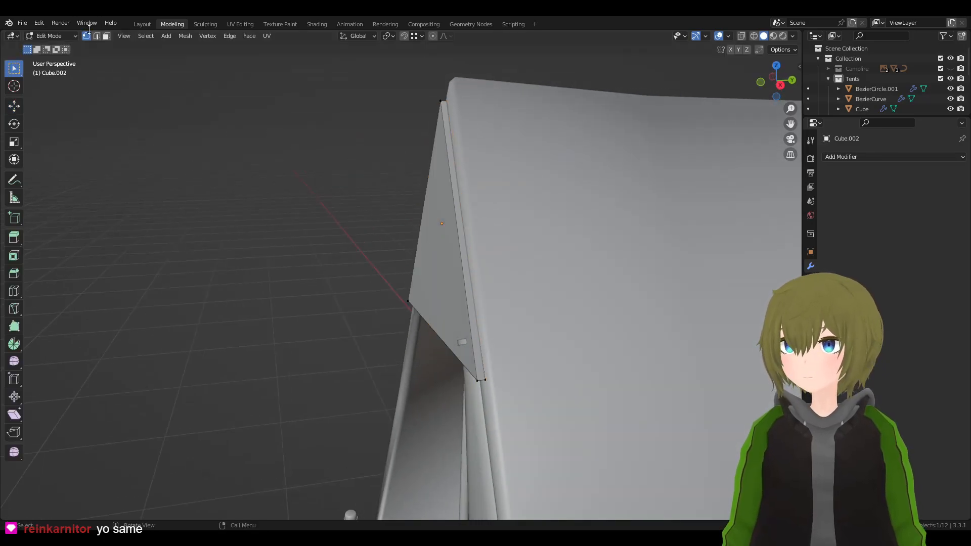
key(a)
click(442, 214)
middle_drag(441, 214, 450, 228)
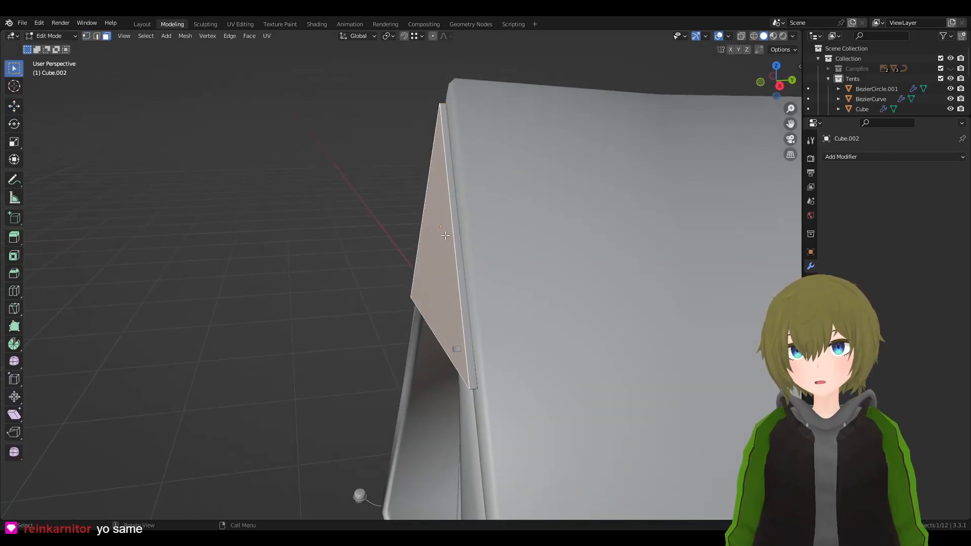
key(g)
key(x)
key(y)
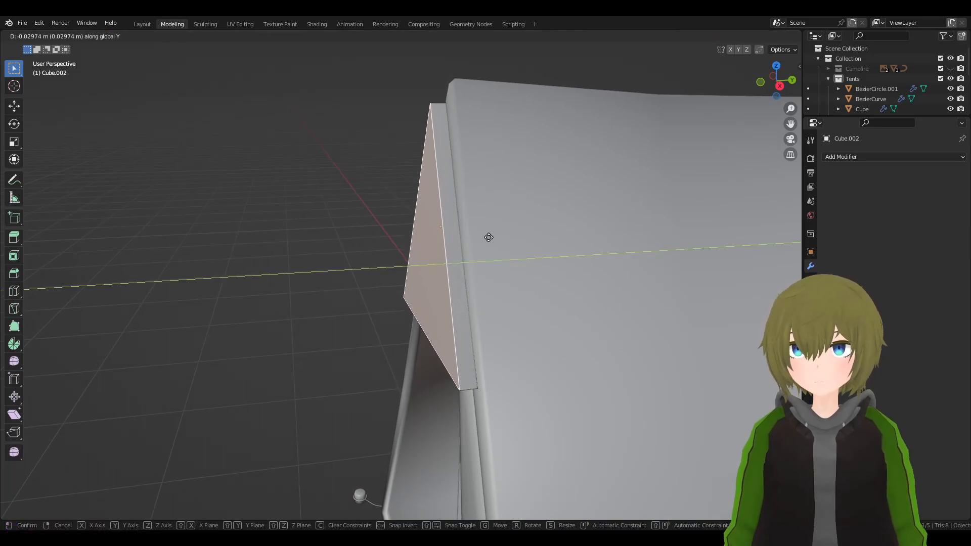
click(485, 240)
key(Tab)
click(341, 174)
click(453, 148)
click(431, 157)
middle_drag(448, 158, 454, 165)
click(472, 190)
key(ctrl+z)
- Shift the triangular panel slightly along Y to fit it against the tent front
key(Tab)
middle_drag(531, 208, 565, 233)
key(Tab)
click(509, 239)
click(502, 238)
click(575, 367)
key(g)
key(Escape)
key(g)
key(y)
click(515, 264)
click(720, 338)
scroll(600, 298, down, 2)
- Examine how the triangular panel fits the tent frame from the front and from both sides
click(426, 176)
scroll(506, 269, down, 3)
key(KP_1)
key(KP_Decimal)
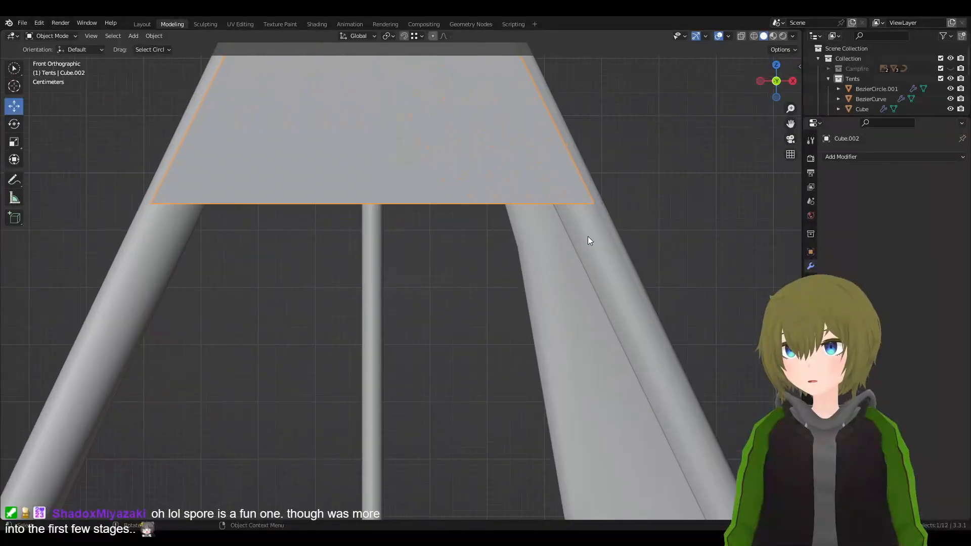
middle_drag(477, 195, 417, 215)
scroll(420, 200, down, 5)
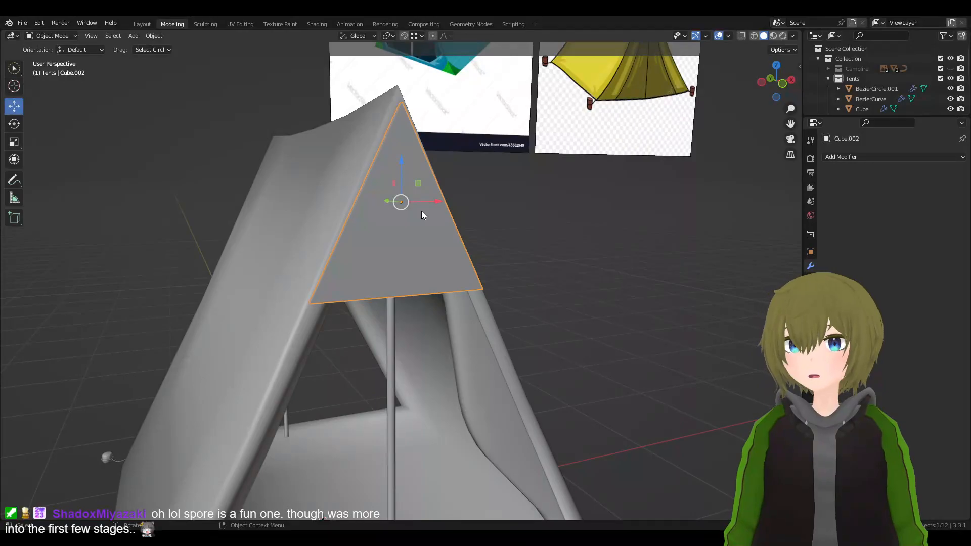
middle_drag(476, 247, 593, 302)
scroll(599, 224, down, 4)
click(606, 239)
scroll(592, 298, up, 4)
- Select the two vertices at the panel's apex and try moving them along Z
key(Tab)
middle_drag(486, 202, 506, 213)
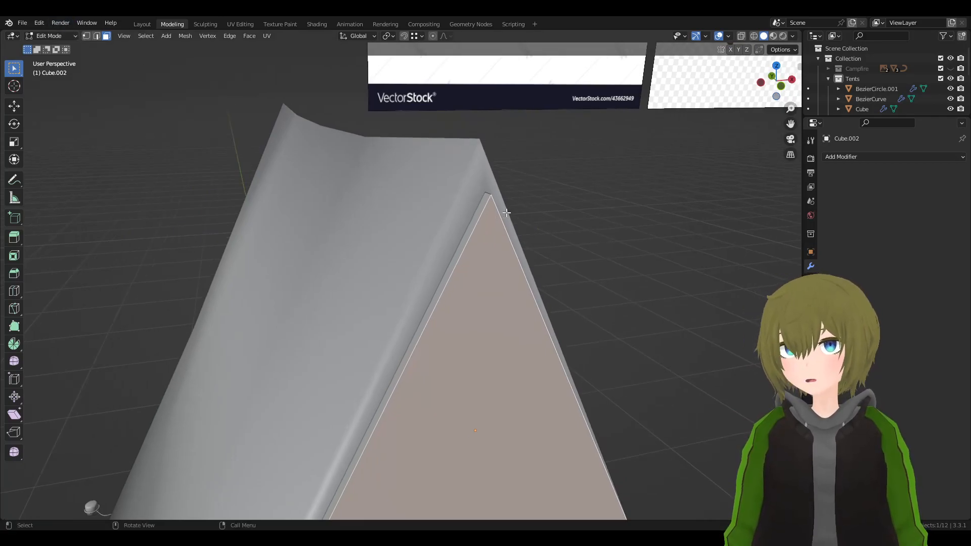
click(96, 37)
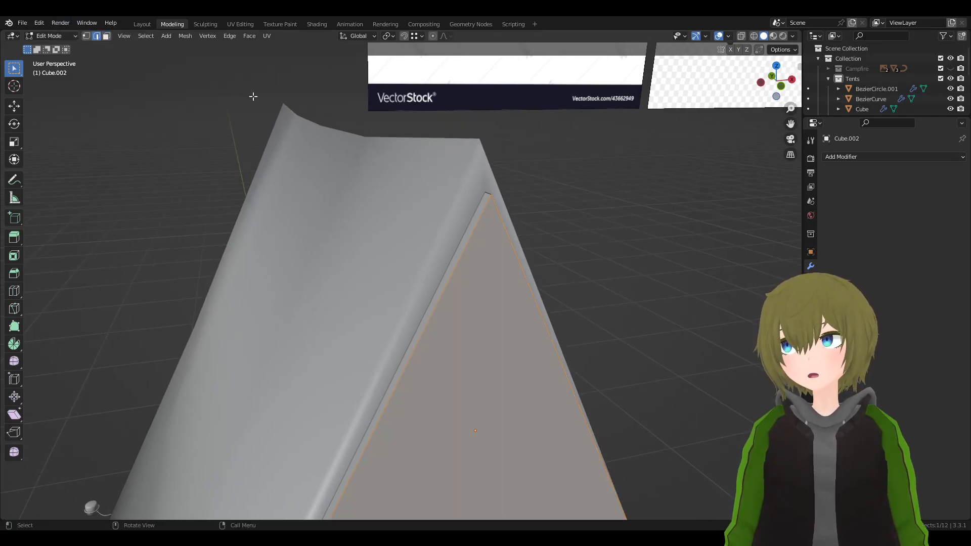
shift+click(480, 194)
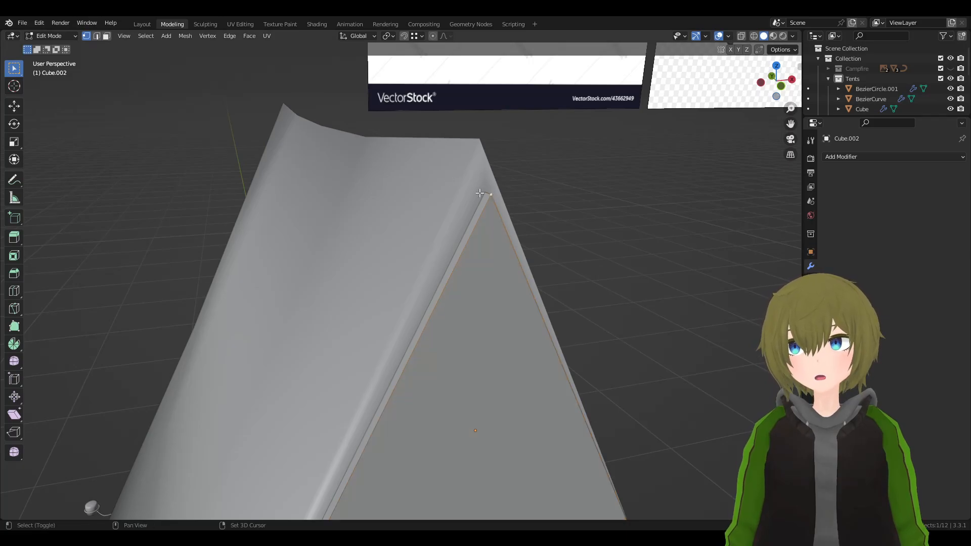
middle_drag(506, 195, 500, 170)
key(g)
key(z)
click(486, 151)
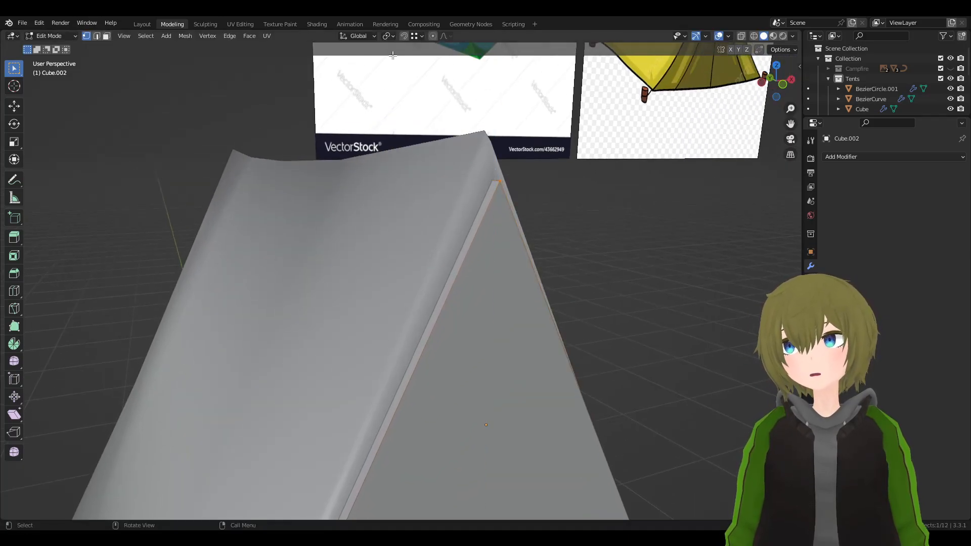
- Turn on snapping and raise the panel's apex vertices along Z to meet the tent's peak
key(g)
key(z)
click(529, 167)
middle_drag(529, 167, 499, 208)
key(g)
key(z)
click(457, 211)
key(g)
key(z)
click(529, 233)
middle_drag(529, 231, 669, 262)
click(417, 208)
key(Tab)
- Bevel the edges around the triangular panel's front face about 0.012 m wide with two segments
key(alt+a)
middle_drag(441, 283, 565, 267)
key(q)
click(462, 220)
click(423, 230)
key(q)
click(425, 229)
key(Tab)
middle_drag(513, 233, 501, 205)
click(431, 234)
key(ctrl+b)
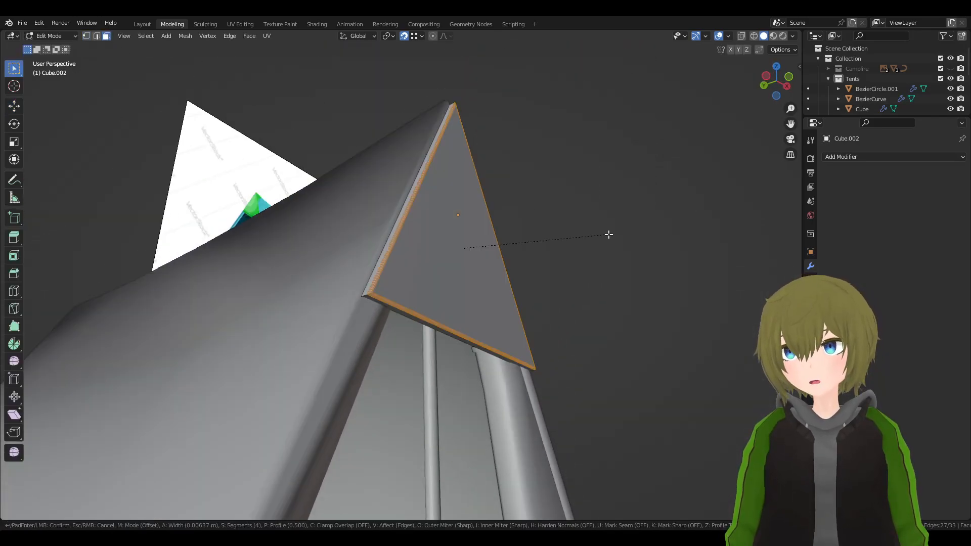
scroll(611, 236, down, 2)
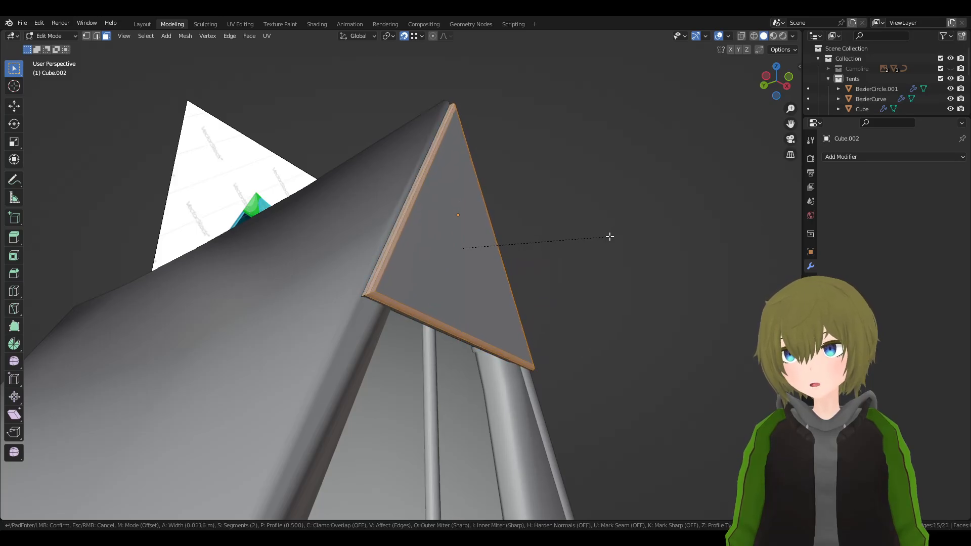
click(610, 236)
key(Tab)
- Thin the bevelled triangular panel by scaling it to 0.674 along Y
middle_drag(655, 264, 528, 186)
click(539, 298)
click(524, 108)
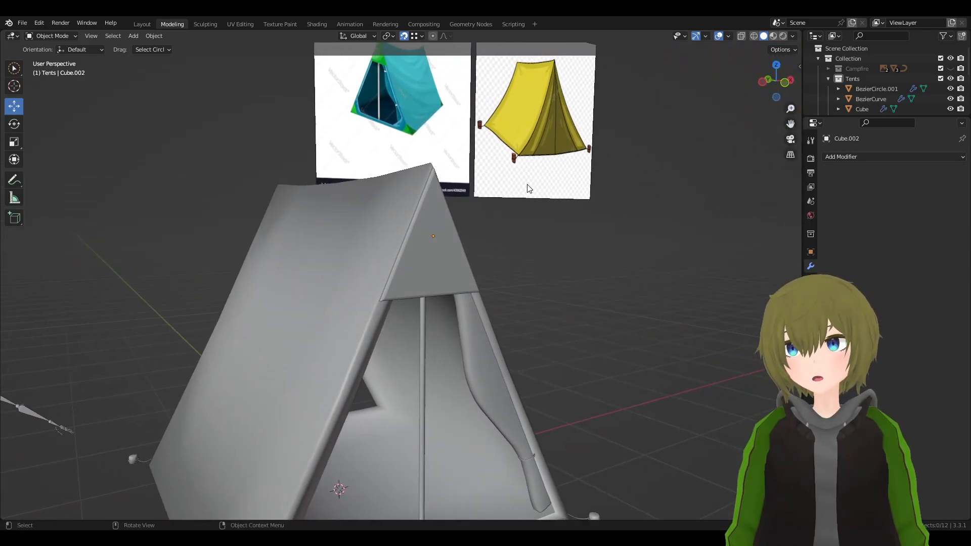
scroll(527, 186, down, 4)
middle_drag(507, 228, 506, 283)
scroll(354, 301, up, 4)
click(442, 256)
key(s)
key(y)
click(553, 234)
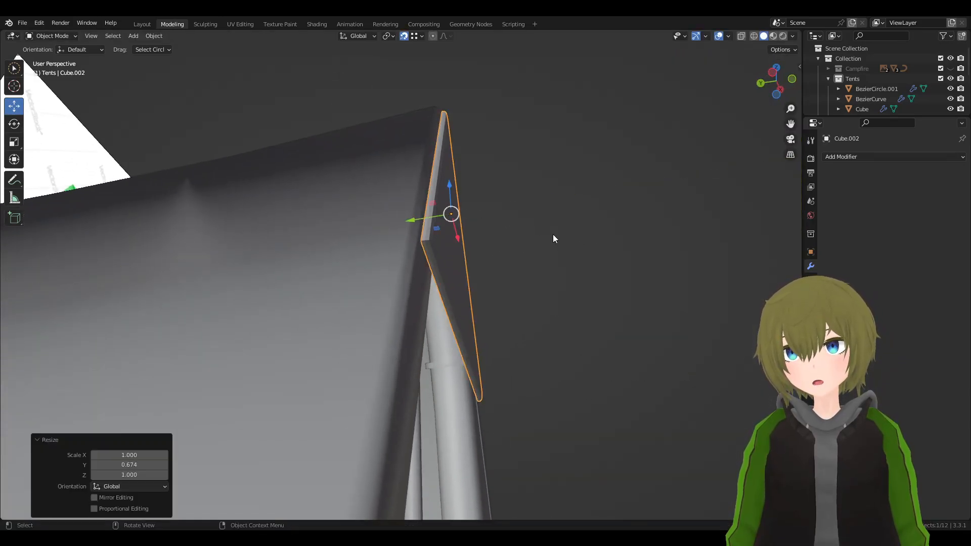
- Nudge the triangular panel about 0.0016 m along Y to seat it on the frame
scroll(554, 237, up, 2)
key(g)
key(y)
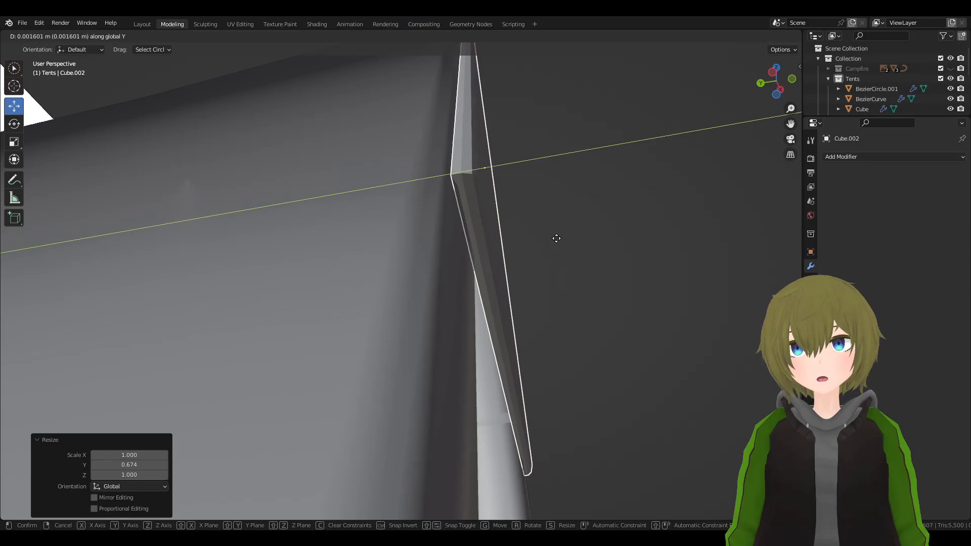
click(556, 239)
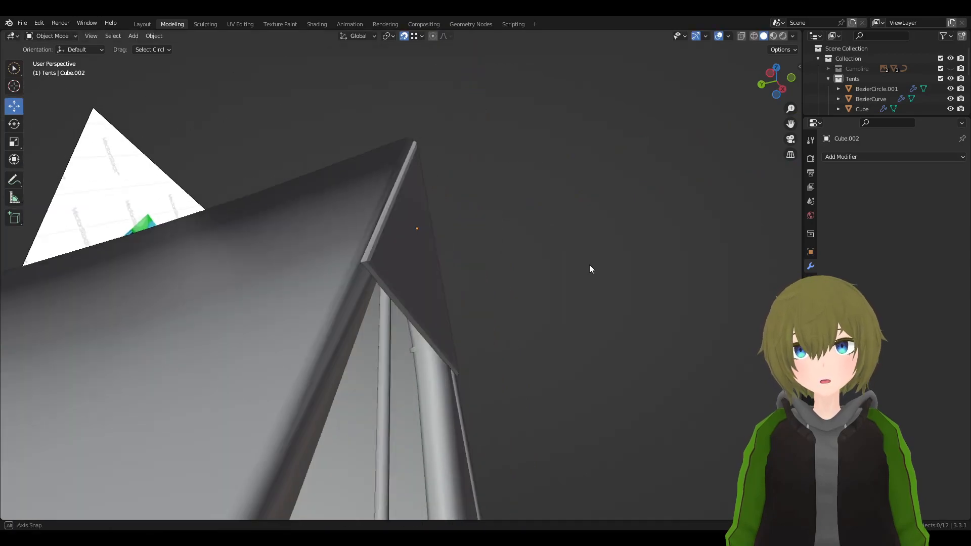
middle_drag(590, 265, 411, 292)
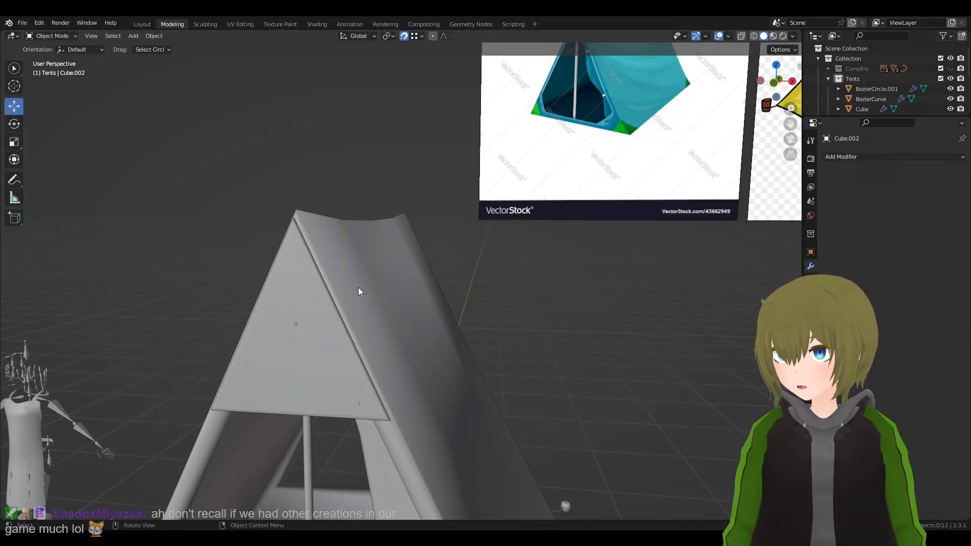
- Examine the triangular peak panel and the tent's front and side from several angles
middle_drag(238, 338, 430, 256)
click(430, 260)
click(525, 243)
click(439, 230)
key(q)
click(414, 266)
middle_drag(453, 284, 598, 286)
key(Tab)
key(Tab)
click(498, 193)
scroll(321, 319, down, 4)
middle_drag(544, 230, 512, 230)
scroll(418, 293, down, 2)
middle_drag(417, 293, 447, 254)
scroll(481, 271, up, 6)
scroll(494, 247, up, 2)
scroll(460, 218, down, 4)
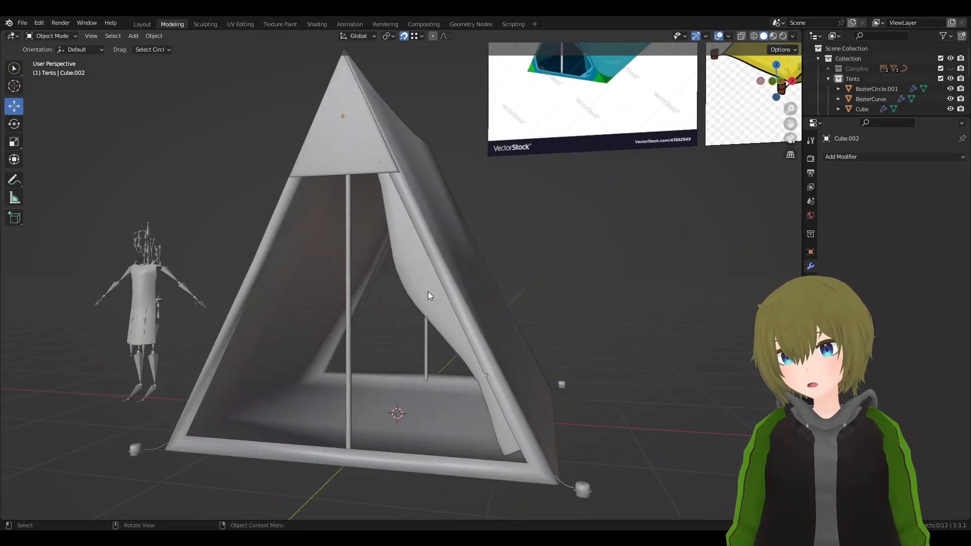
- Save the campsite file
middle_drag(412, 234, 314, 460)
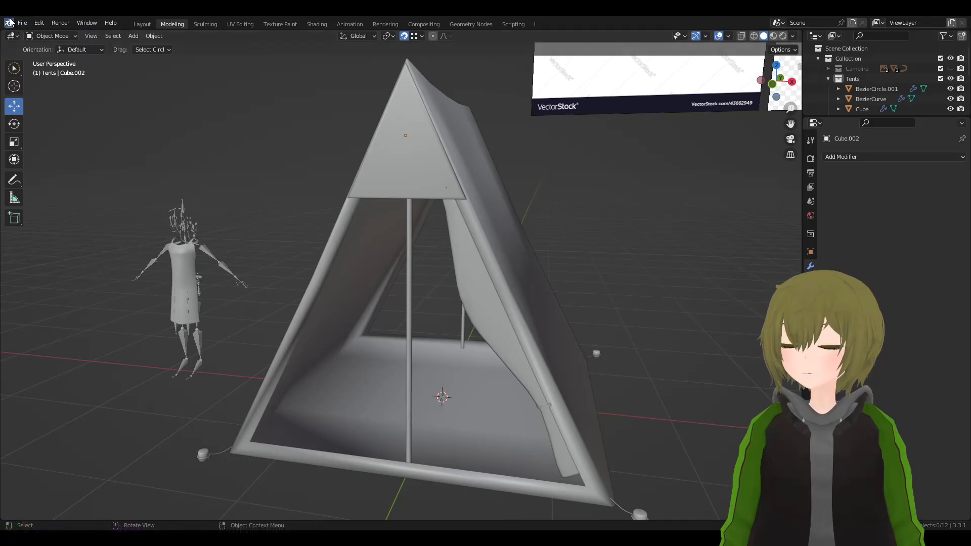
click(22, 23)
click(37, 90)
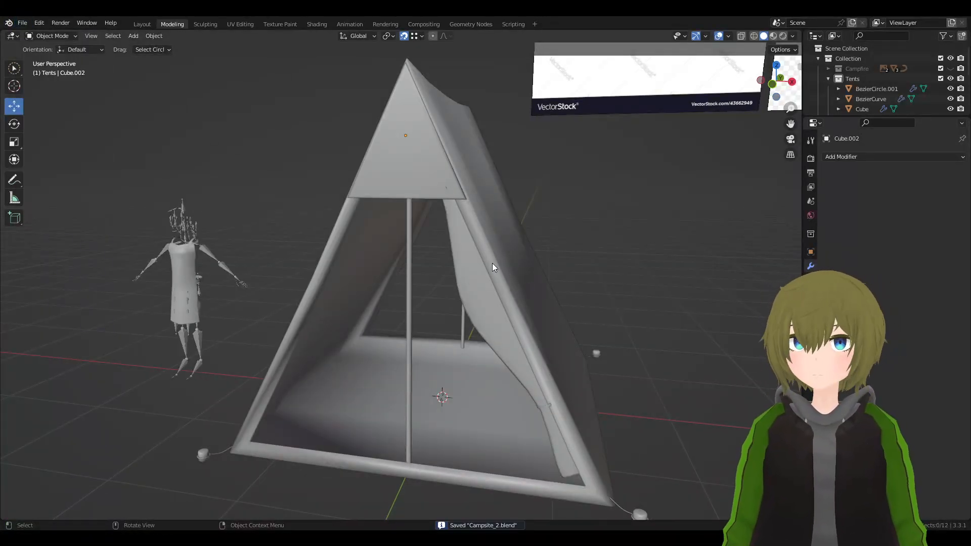
- Duplicate the triangular peak panel and lower the copy about 1.5 m along Z
click(409, 190)
middle_drag(514, 247, 535, 171)
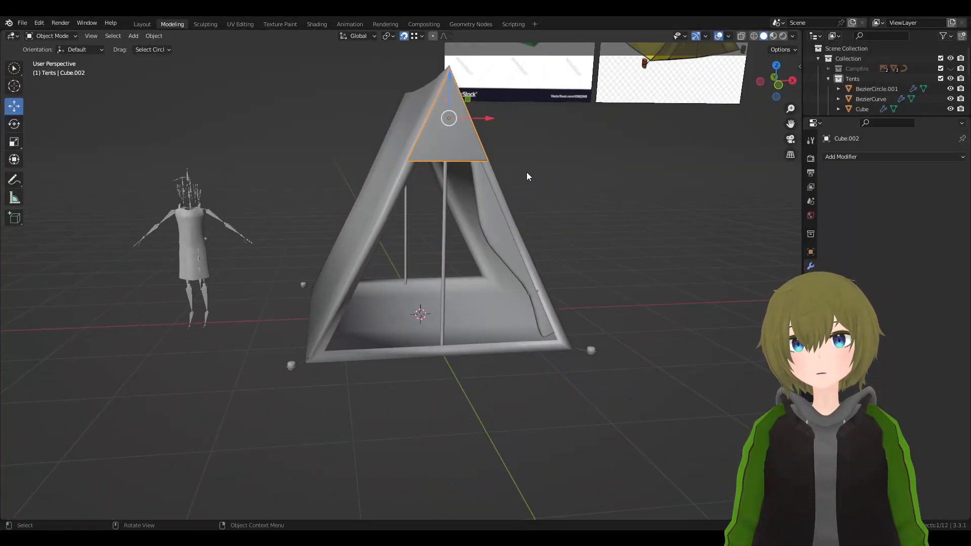
key(shift+d)
key(z)
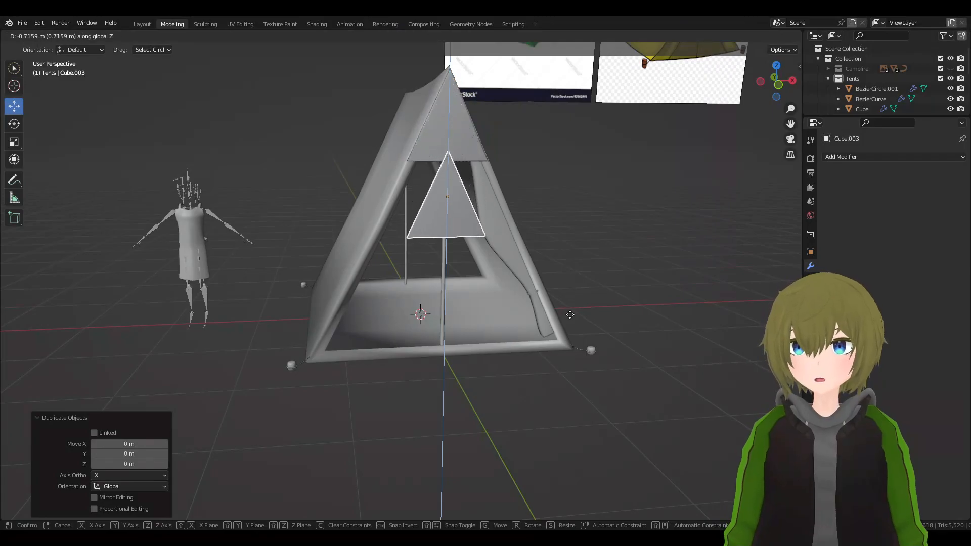
click(609, 366)
- Try rotating the duplicated panel about 115° around Y and placing it inside the front opening, and undo it
middle_drag(609, 366, 647, 290)
key(r)
key(z)
key(Escape)
key(KP_1)
key(r)
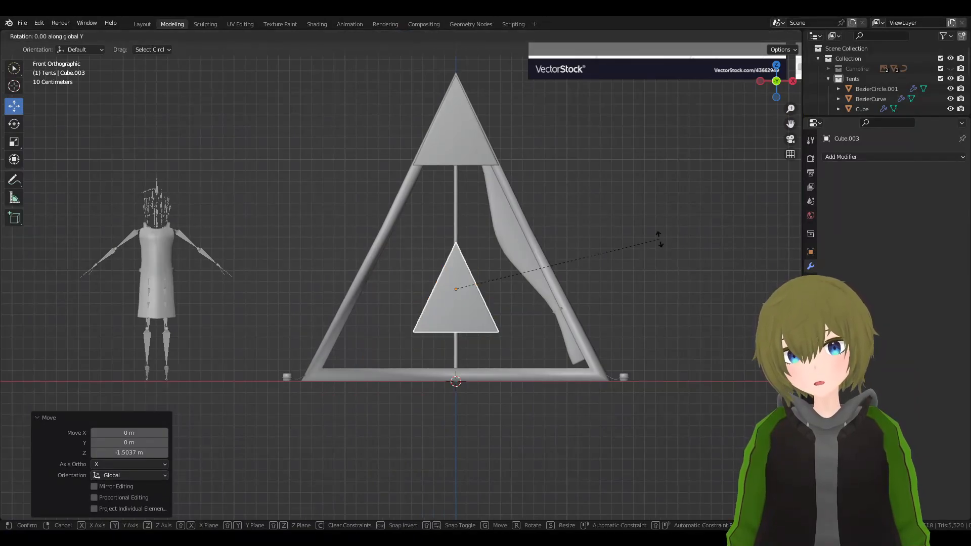
key(y)
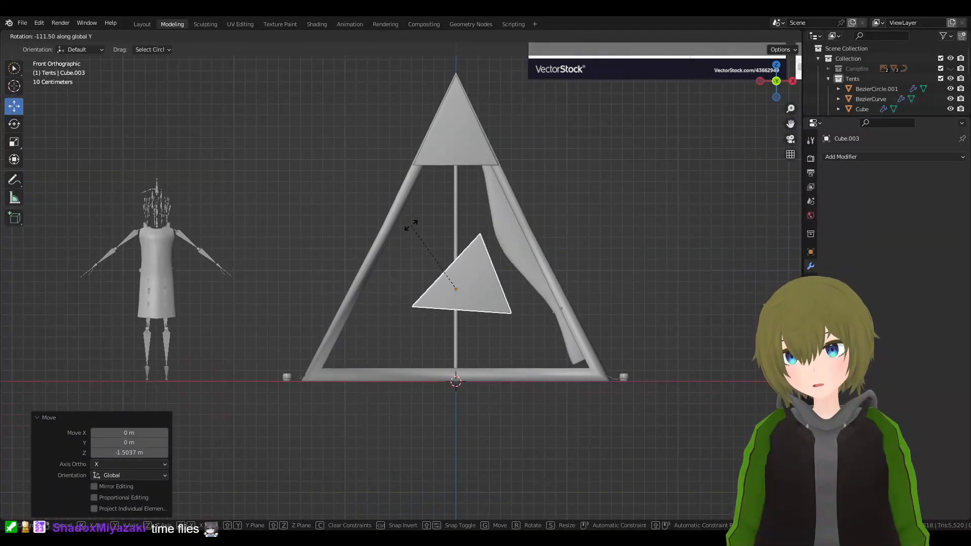
click(406, 226)
key(g)
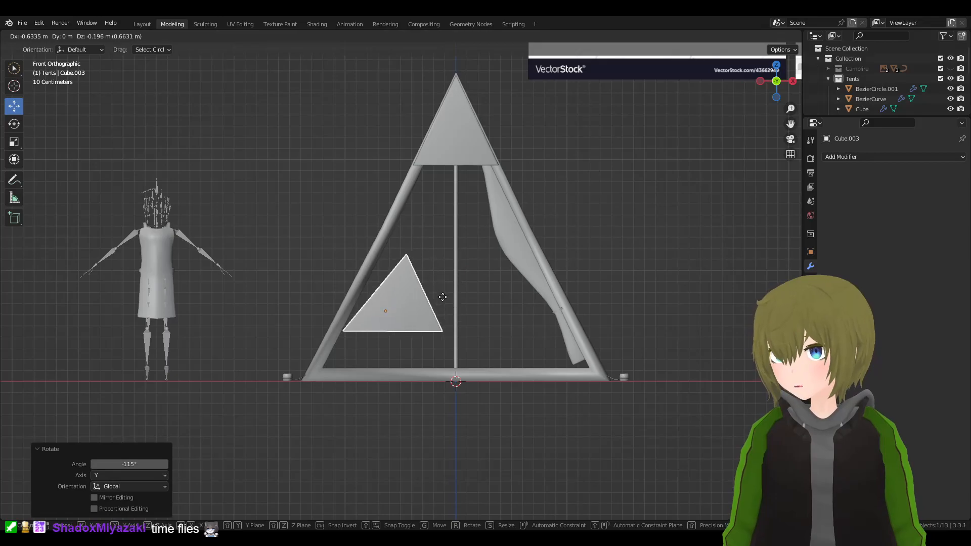
click(407, 342)
shift+middle_drag(405, 344, 480, 265)
key(ctrl+z)
- Move the duplicated panel onto the tent's lower front corner on the mannequin's side and align it along X
key(g)
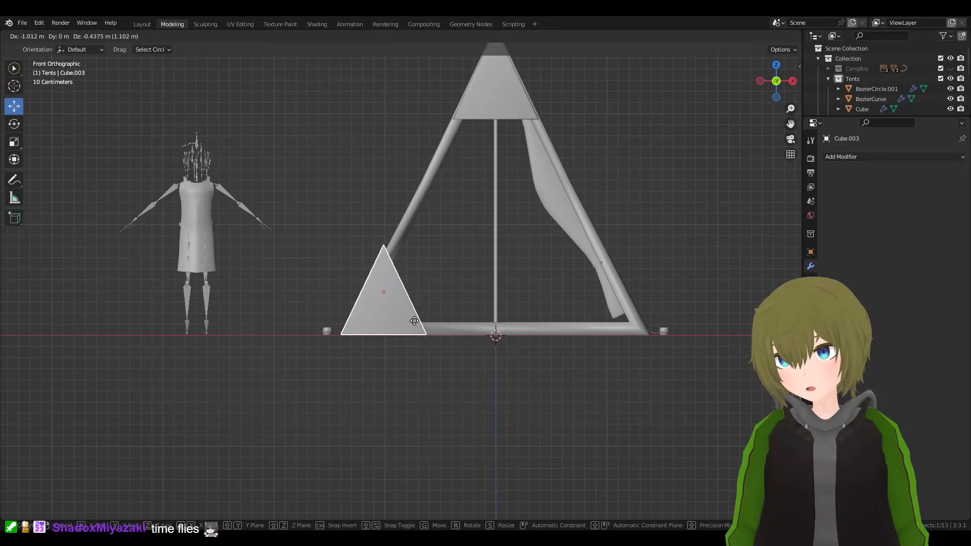
click(417, 324)
middle_drag(416, 323, 466, 322)
scroll(467, 319, up, 4)
scroll(502, 231, up, 2)
shift+middle_drag(325, 255, 561, 229)
scroll(560, 229, up, 5)
middle_drag(565, 308, 425, 313)
shift+middle_drag(661, 401, 447, 194)
key(g)
key(x)
click(495, 239)
- Nudge the lower corner panel about 0.001 m along Y to seat it on the frame
key(g)
key(y)
click(564, 182)
scroll(530, 203, down, 3)
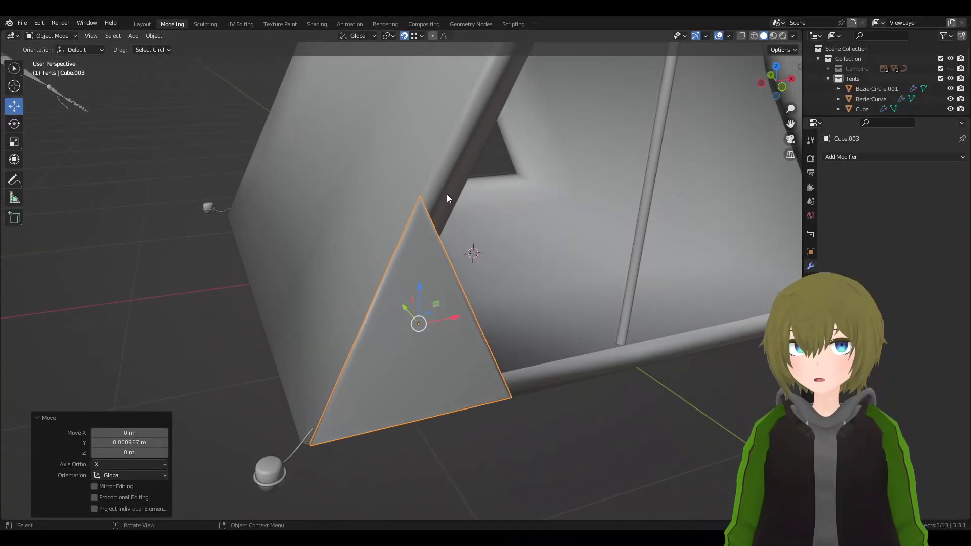
- Shift the lower corner panel's apex vertices along X to follow the sloping tent frame
key(Tab)
key(alt+z)
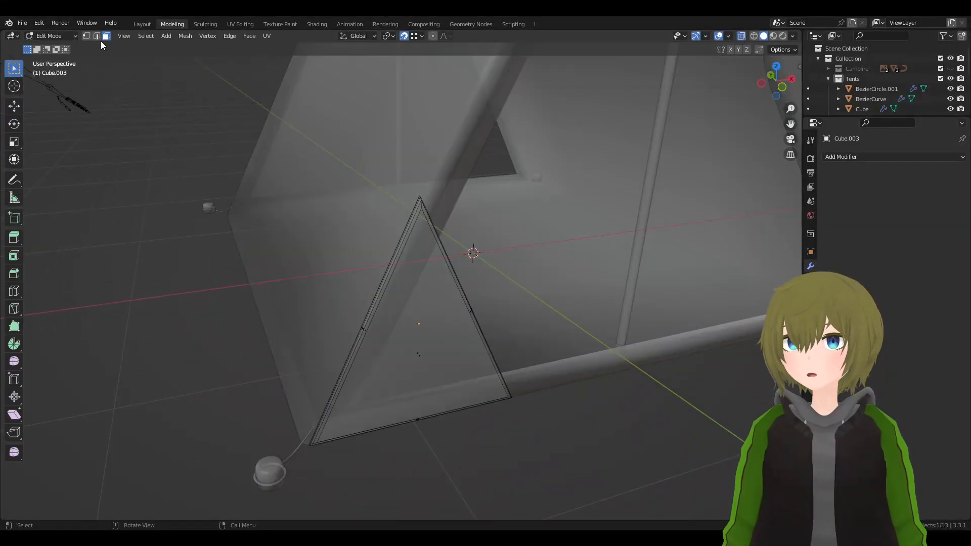
drag(404, 187, 431, 212)
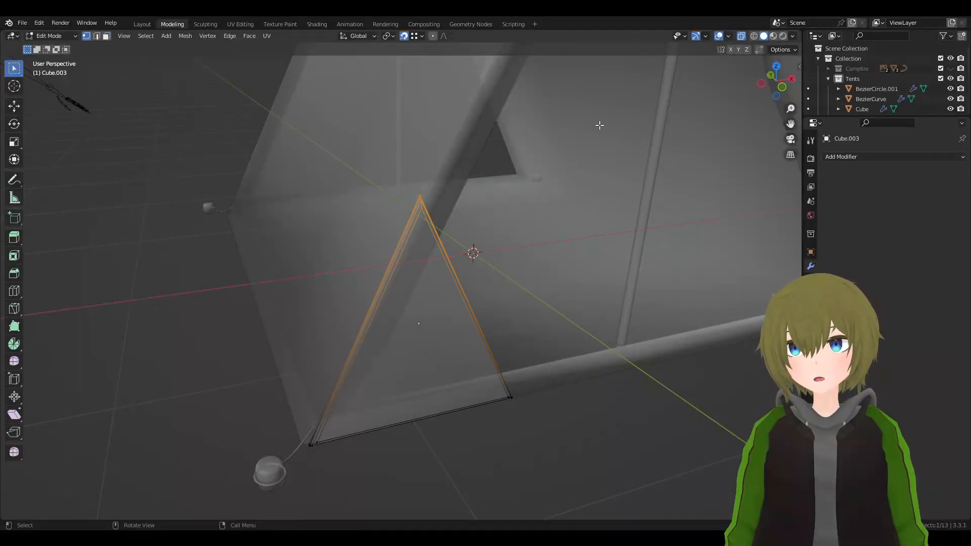
click(741, 36)
middle_drag(540, 197, 488, 304)
key(g)
key(x)
click(489, 198)
scroll(531, 200, up, 3)
key(g)
key(x)
click(536, 218)
scroll(455, 288, down, 3)
key(Tab)
- Refine the position of the corner panel's apex along X against the frame's outer edge
click(408, 170)
scroll(409, 170, down, 5)
middle_drag(419, 174, 435, 190)
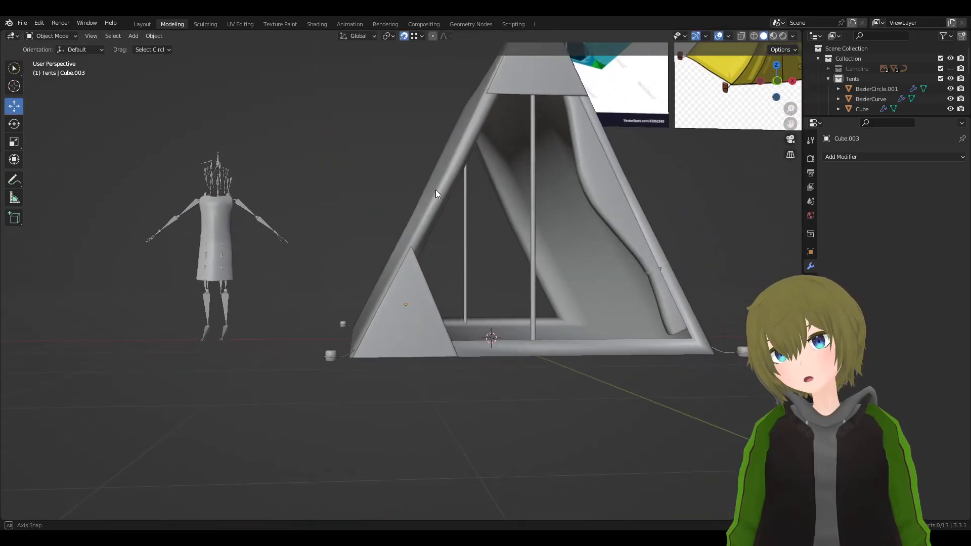
scroll(436, 191, down, 4)
scroll(436, 190, up, 7)
scroll(448, 221, up, 4)
key(Tab)
key(g)
key(x)
middle_drag(487, 210, 448, 241)
click(484, 221)
key(Tab)
key(alt+a)
scroll(448, 240, down, 6)
scroll(354, 180, down, 5)
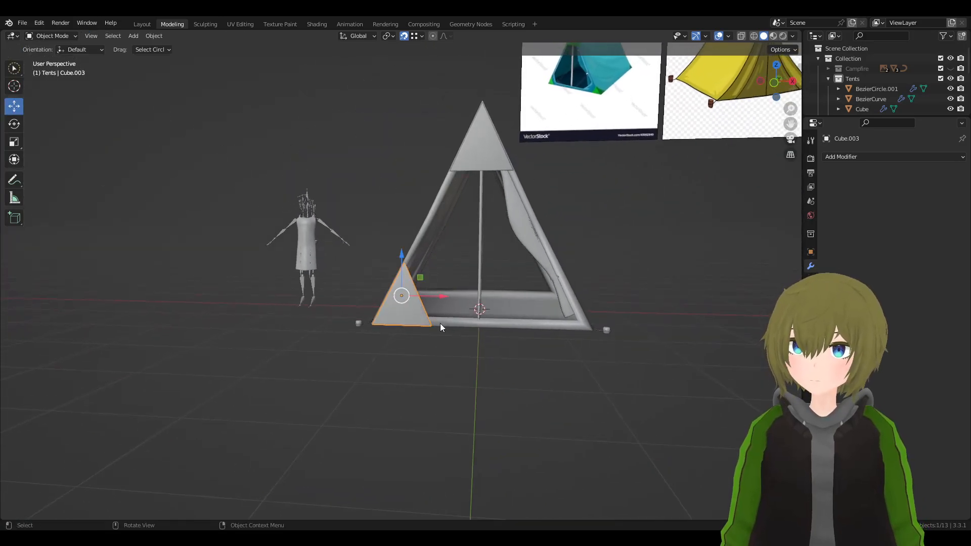
- Scale the lower corner panel down slightly
scroll(437, 324, up, 3)
key(s)
click(505, 323)
- Reposition the scaled corner panel along X and Z so it sits within the frame's lower corner
middle_drag(505, 324, 557, 274)
scroll(557, 274, up, 3)
key(g)
key(x)
key(z)
click(558, 290)
key(g)
key(x)
click(541, 295)
key(g)
key(z)
middle_drag(541, 296, 486, 340)
click(554, 278)
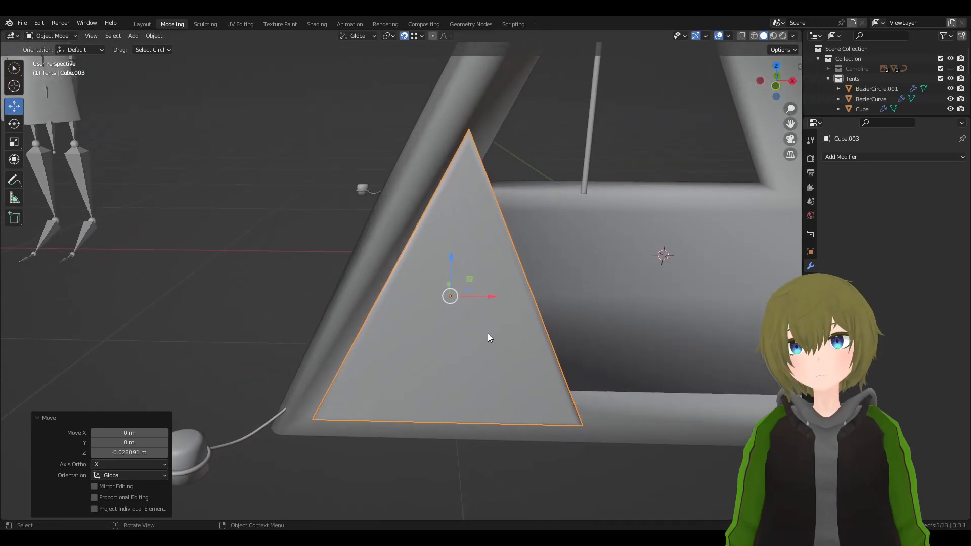
- Select the scaled corner panel's apex vertices and shift them about -0.0074 m along X
key(Tab)
click(469, 130)
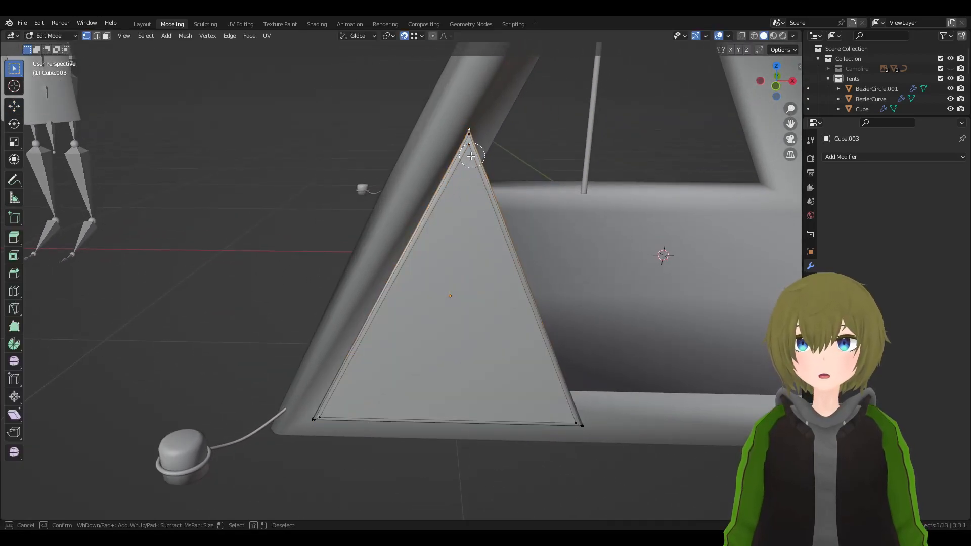
click(741, 36)
key(c)
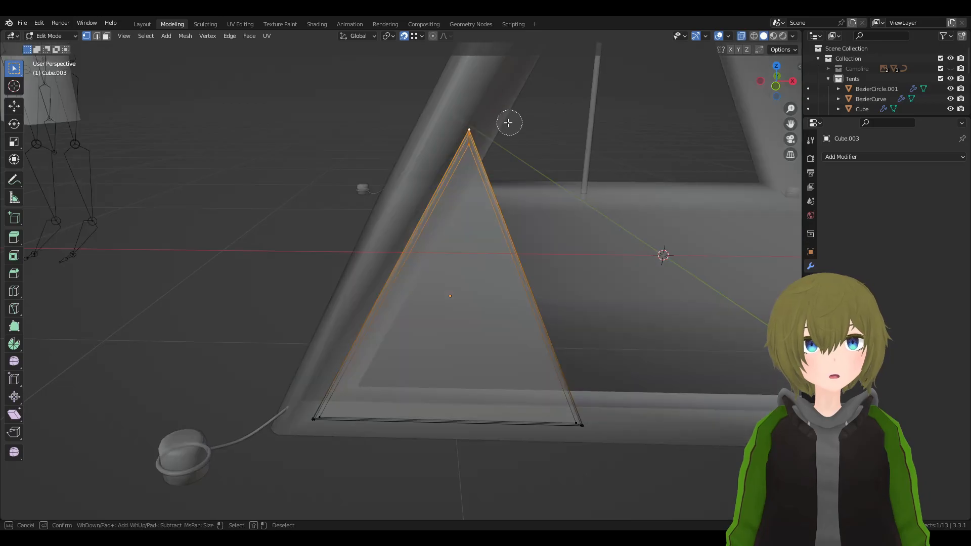
key(Escape)
click(740, 35)
scroll(602, 132, down, 5)
middle_drag(551, 158, 546, 137)
key(g)
key(z)
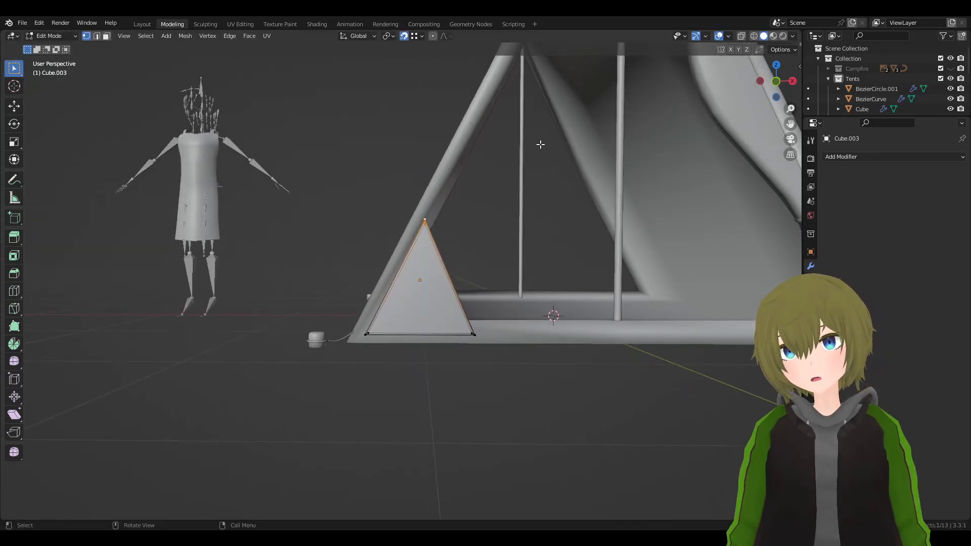
key(x)
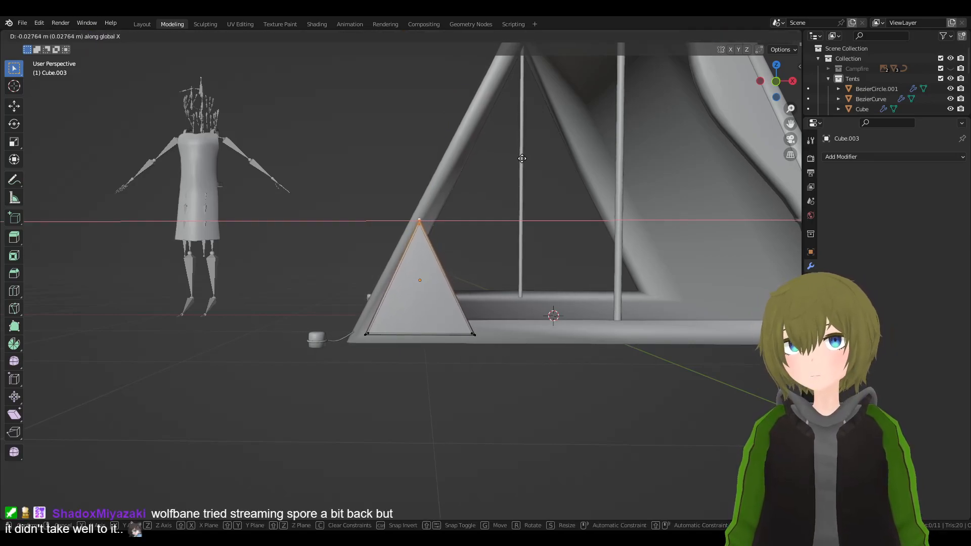
click(526, 159)
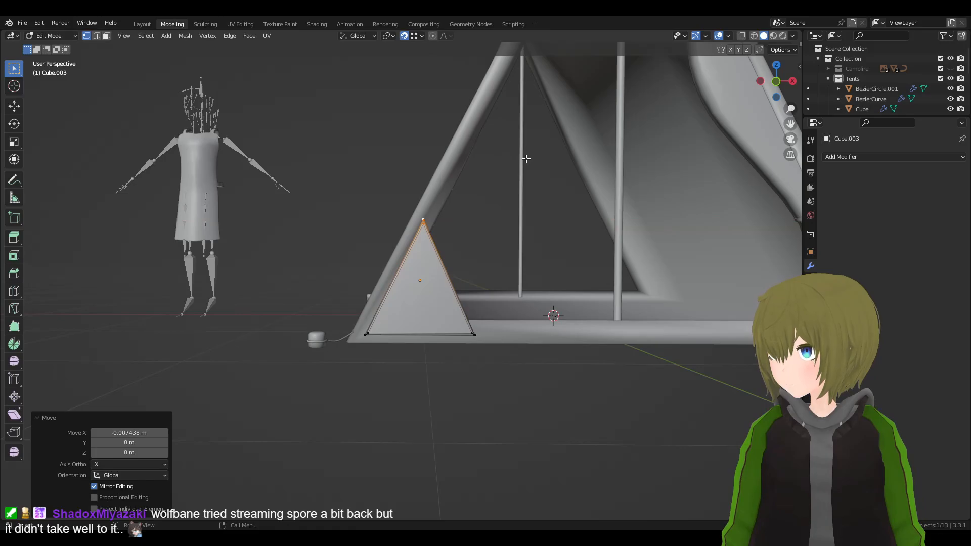
- Try shifting the apex vertices about -0.0049 m along X and move them back about 0.005 m
middle_drag(418, 220, 484, 207)
key(g)
key(x)
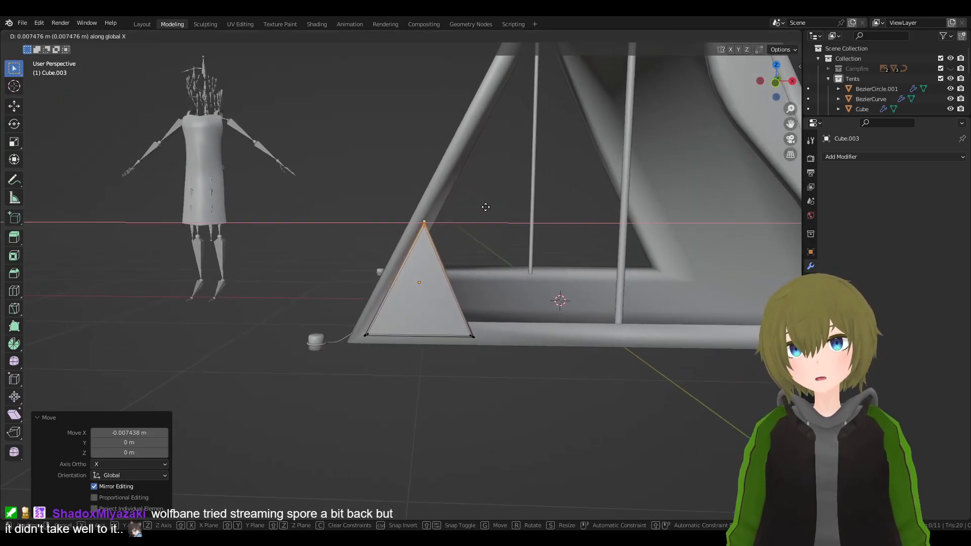
click(483, 209)
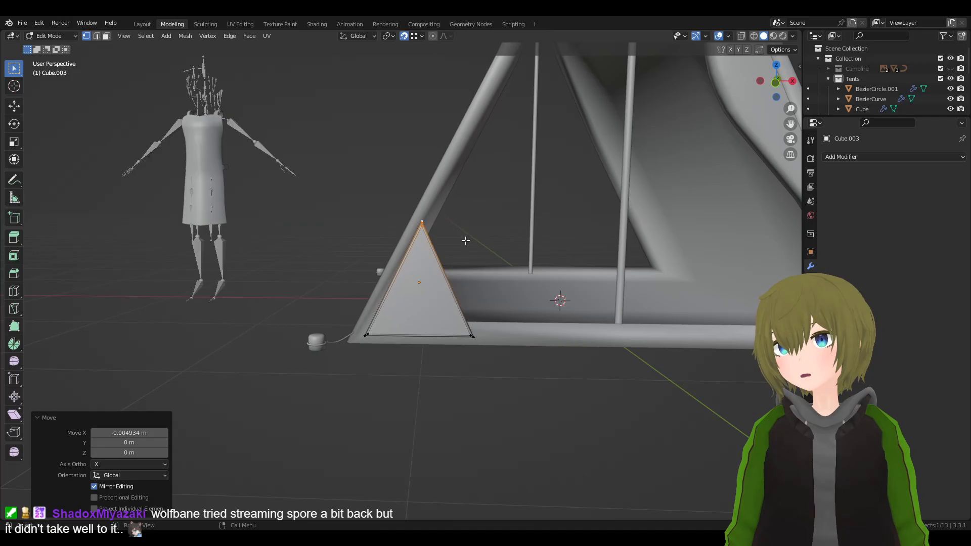
middle_drag(439, 285, 441, 286)
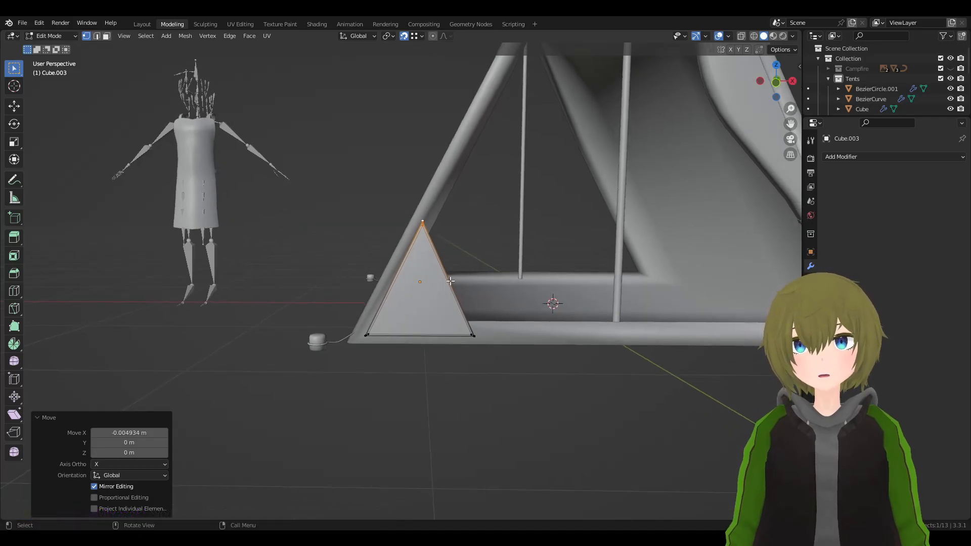
key(g)
key(x)
click(470, 278)
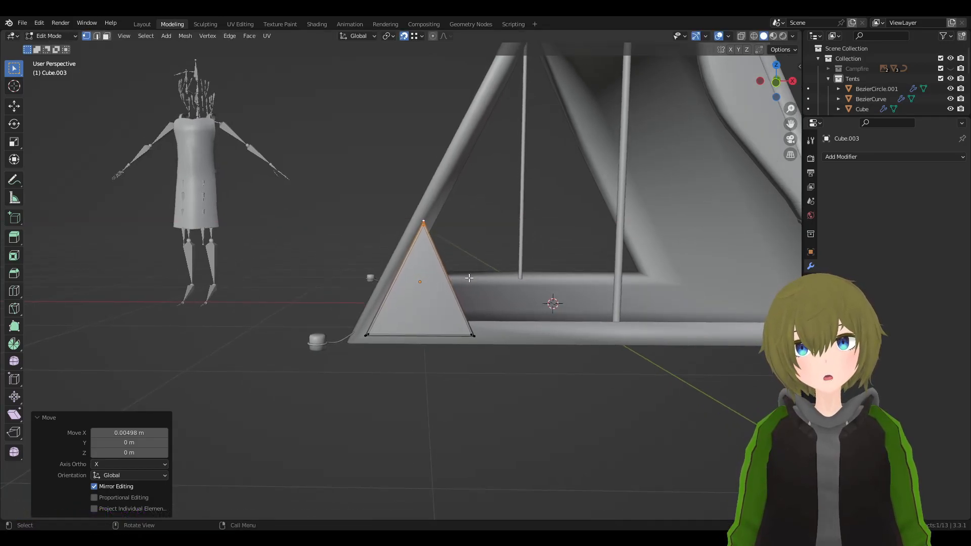
- Move the corner panel's outer base vertices slightly outward along X toward the tent's corner
click(745, 36)
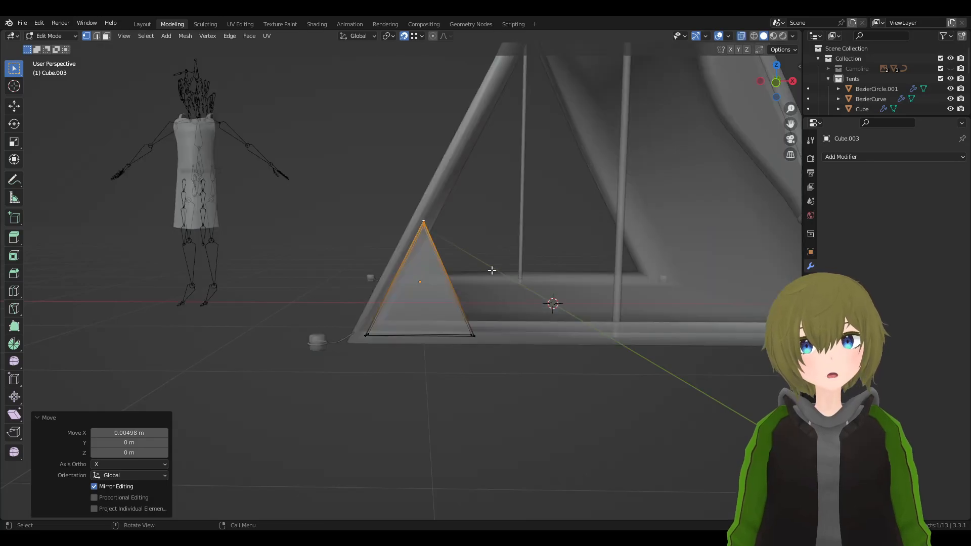
key(alt+a)
key(c)
drag(377, 329, 366, 332)
right_click(366, 332)
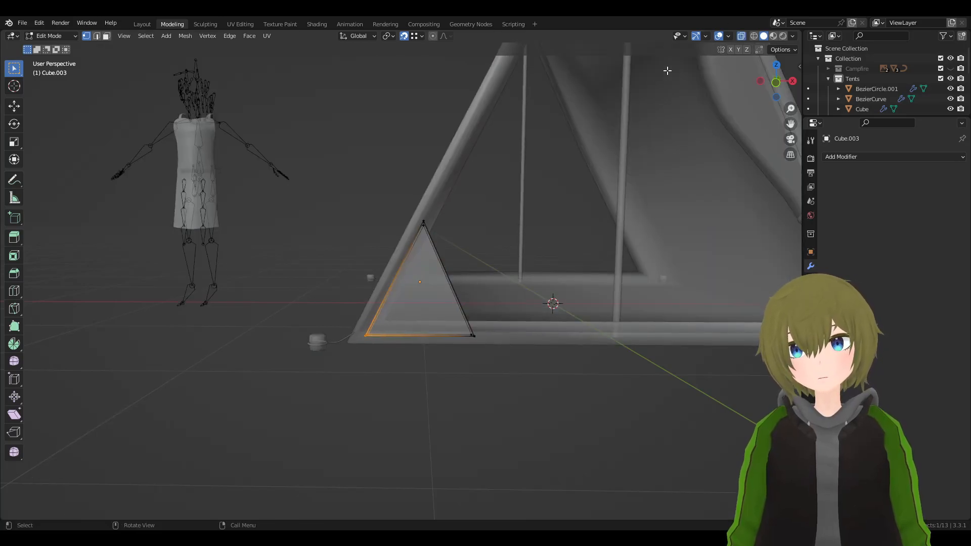
click(742, 38)
key(g)
key(x)
click(592, 217)
key(alt+a)
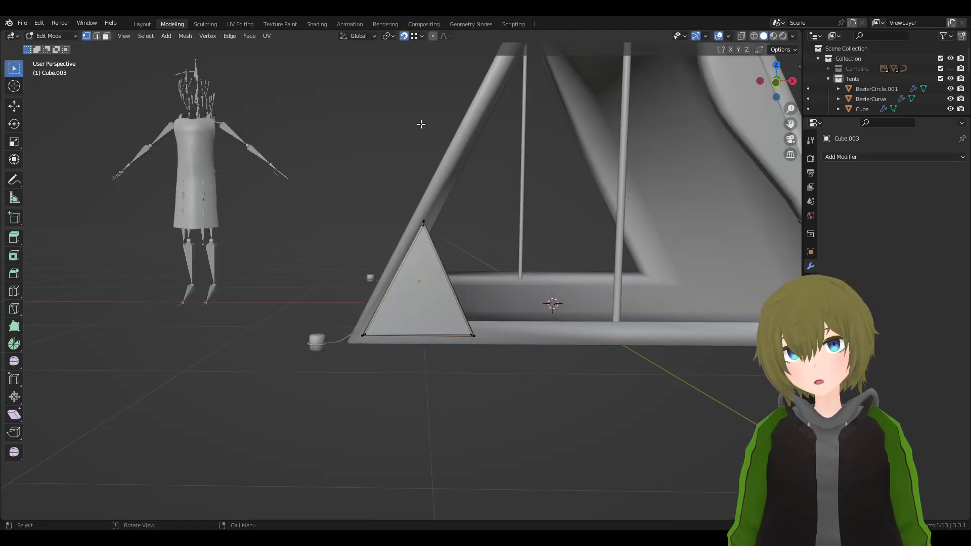
key(Tab)
scroll(376, 196, down, 2)
key(alt+a)
- Compare the lower corner panel with the green corner patches on the blue tent reference image
scroll(387, 162, down, 2)
middle_drag(387, 162, 514, 220)
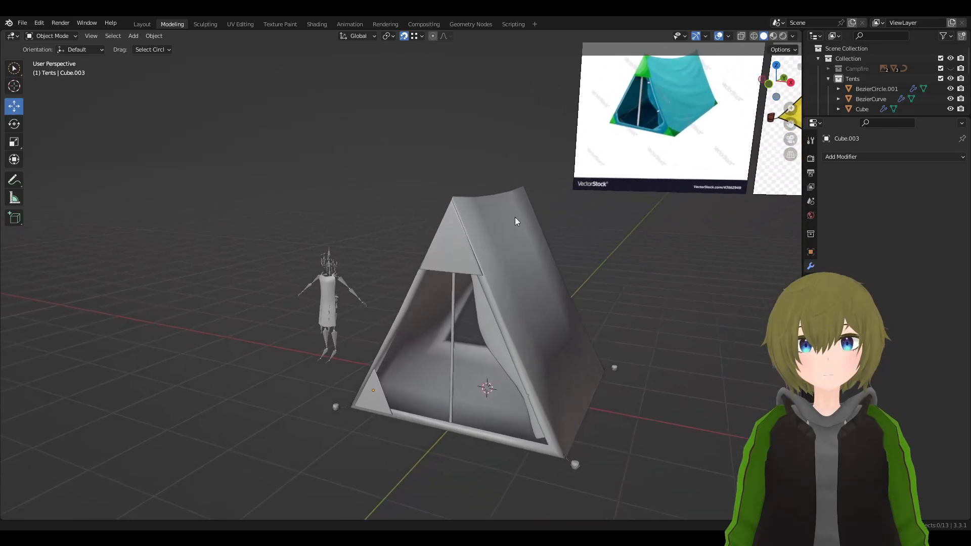
scroll(500, 238, up, 2)
shift+middle_drag(598, 167, 388, 354)
scroll(575, 238, up, 5)
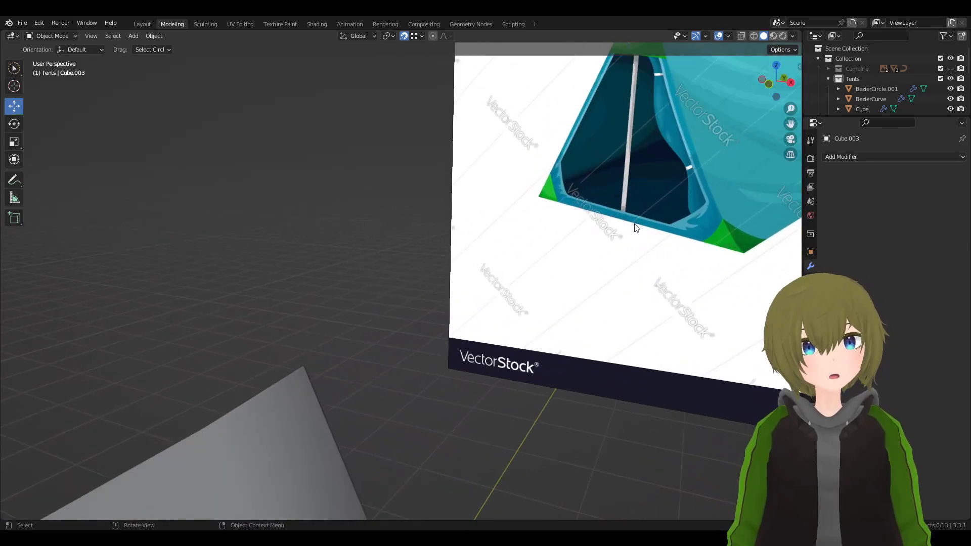
scroll(603, 206, down, 7)
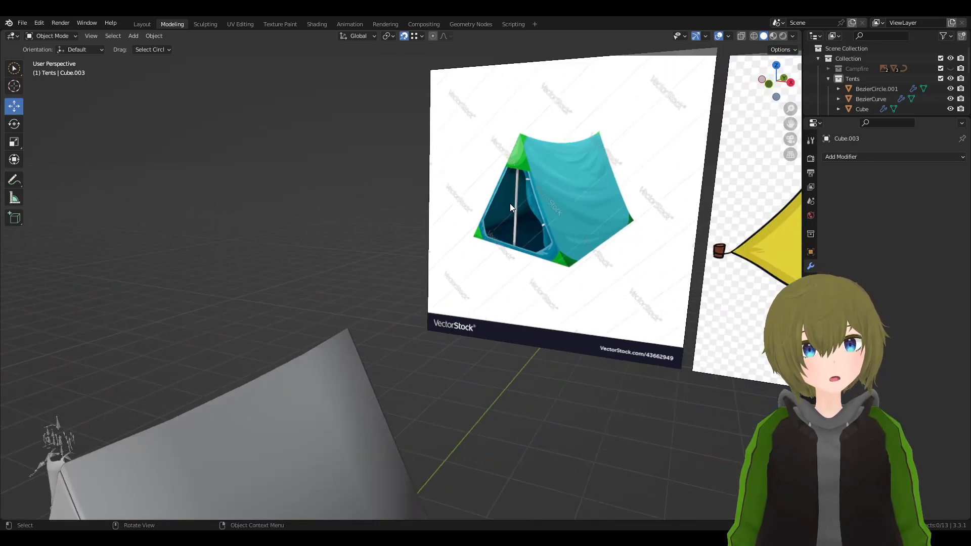
shift+middle_drag(356, 296, 447, 177)
scroll(319, 314, up, 6)
- Try deleting the lower corner panel and open the tent body's mesh for editing while checking the reference image
click(316, 339)
middle_drag(316, 339, 369, 309)
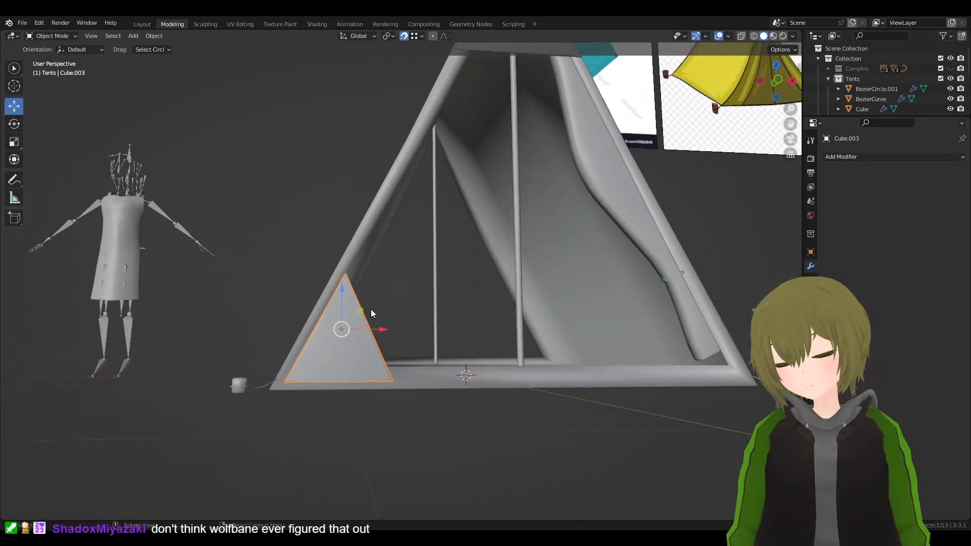
key(Delete)
middle_drag(371, 350, 358, 292)
click(361, 259)
key(Tab)
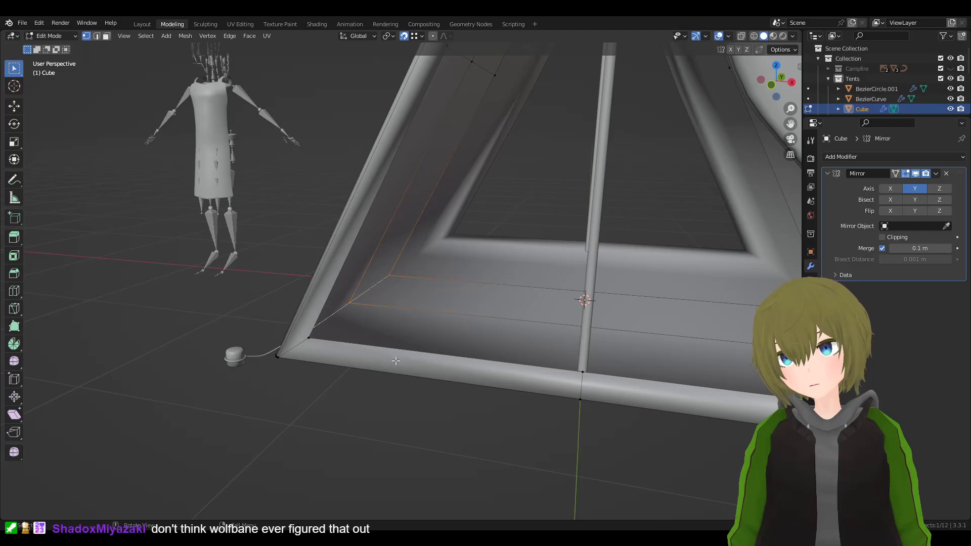
scroll(395, 361, down, 5)
middle_drag(511, 289, 333, 147)
scroll(658, 237, up, 5)
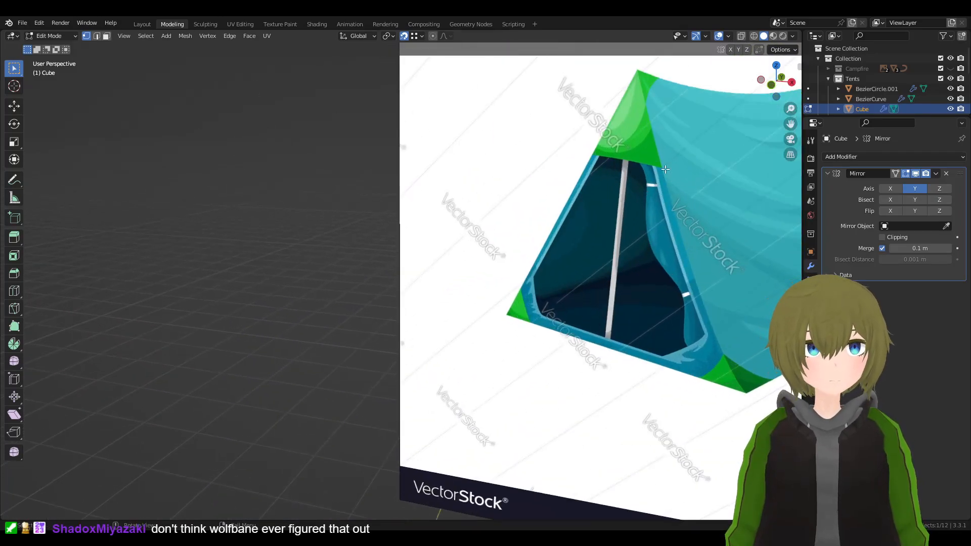
scroll(651, 169, down, 8)
shift+middle_drag(600, 212, 672, 45)
- Undo the mesh editing of the tent body and the deletion of the lower corner panel
key(ctrl+z)
key(ctrl+z)
key(ctrl+z)
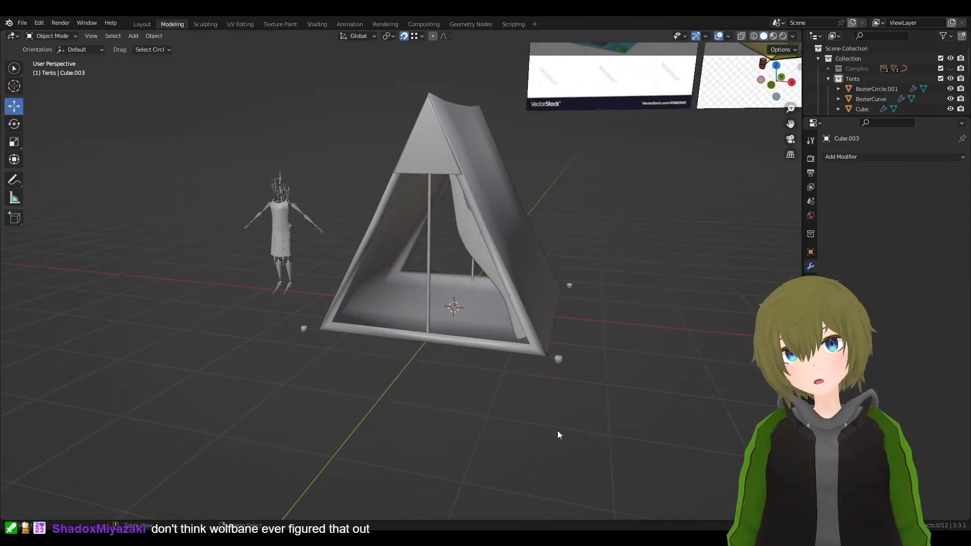
click(557, 406)
middle_drag(499, 414, 551, 412)
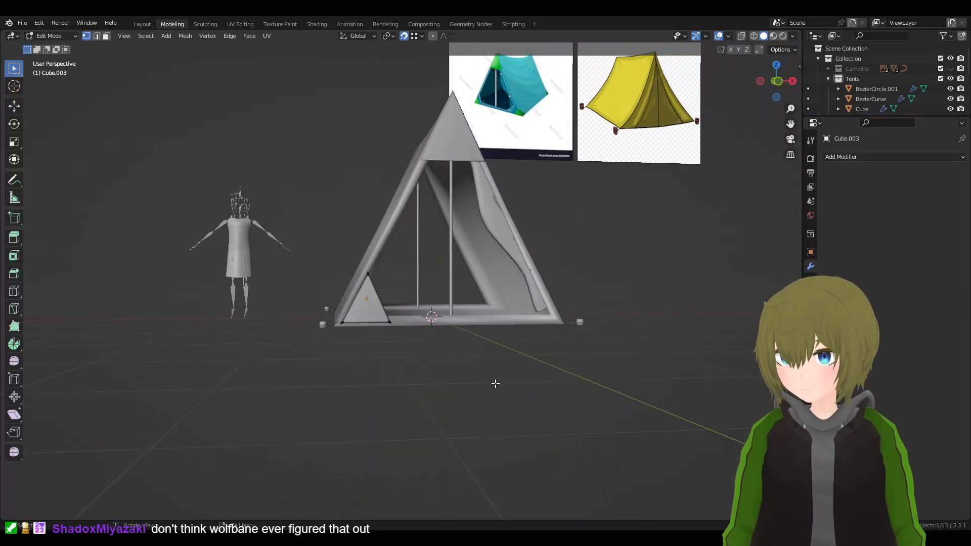
- Nudge the lower corner panel down along Z by about 0.004 m against the tent's front frame
scroll(469, 392, up, 8)
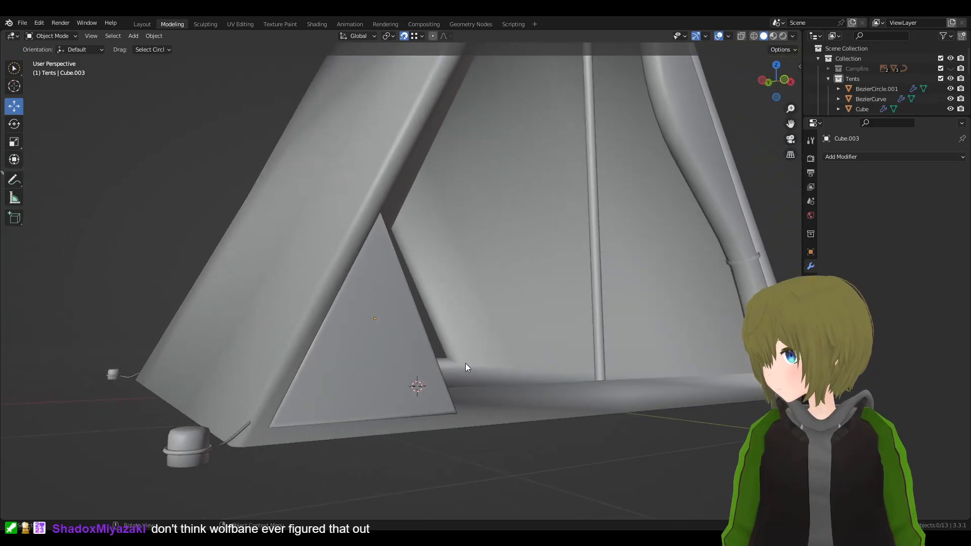
click(384, 354)
mouse_move(417, 348)
middle_down()
mouse_move(386, 348)
mouse_move(412, 354)
middle_up()
key(g)
key(z)
click(410, 356)
key(g)
key(z)
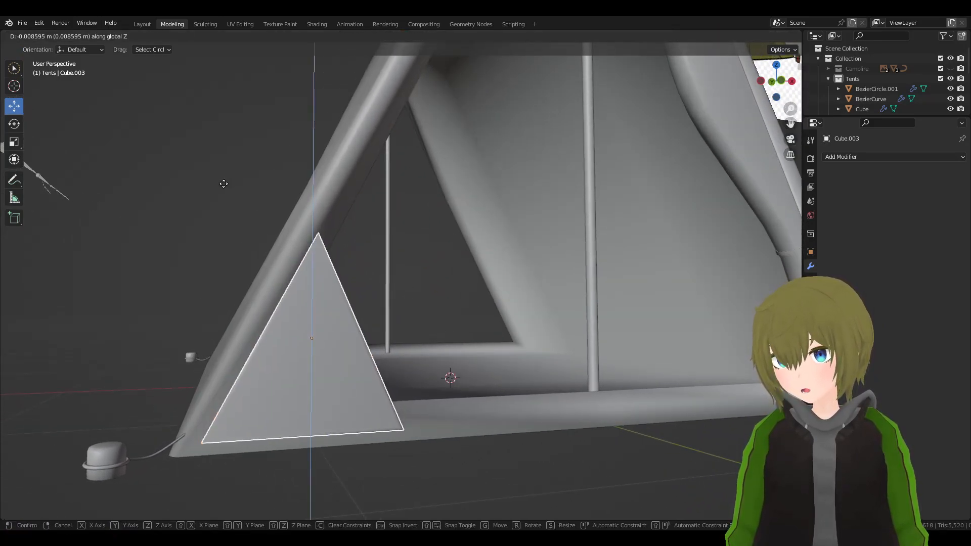
click(223, 183)
- Set the lower corner panel's origin to the 3D cursor at the tent's centre
scroll(460, 287, down, 6)
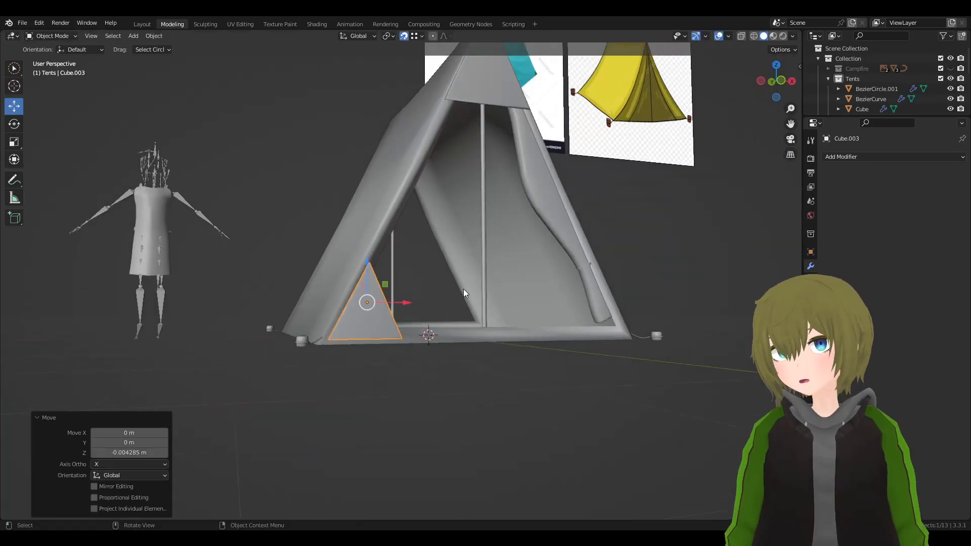
middle_drag(460, 287, 447, 405)
key(F3)
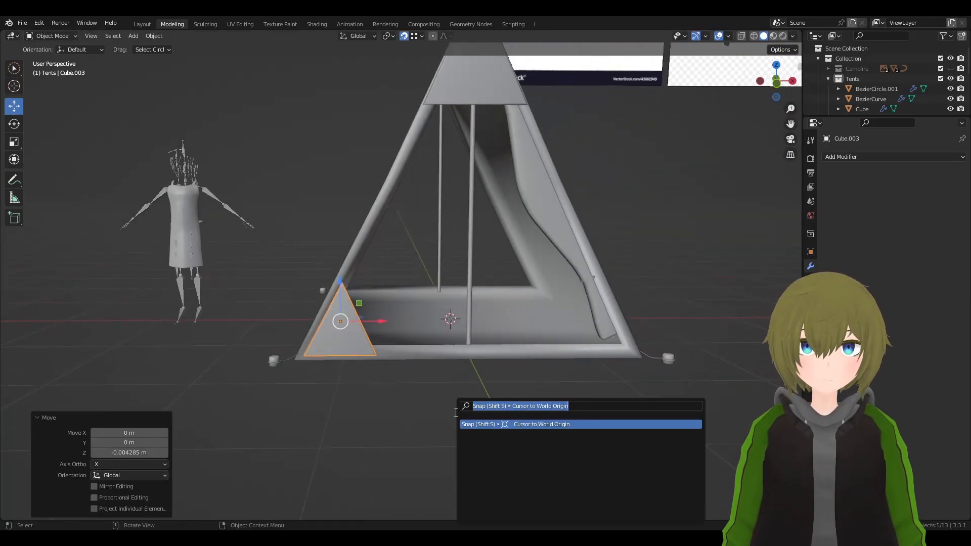
text(origin to)
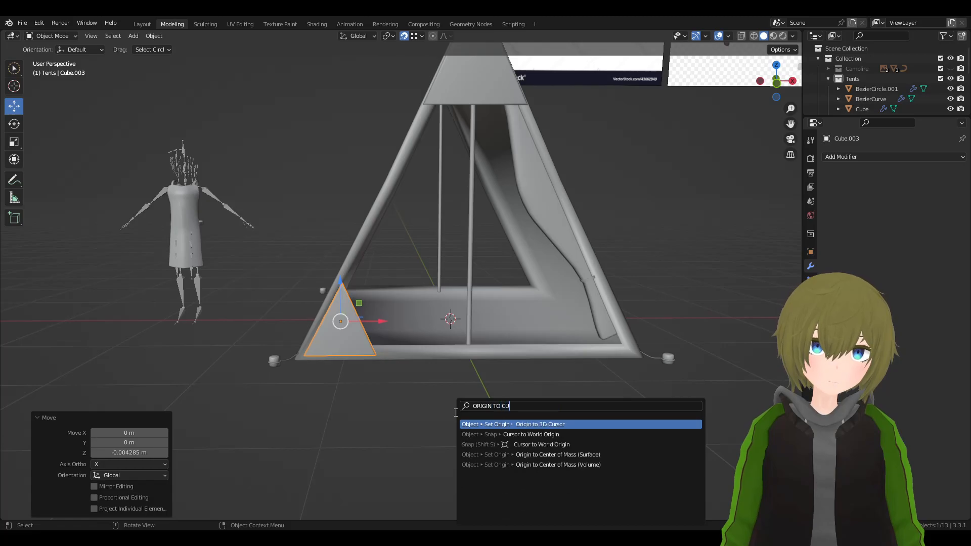
key(Return)
click(499, 405)
click(351, 318)
middle_drag(351, 319, 329, 327)
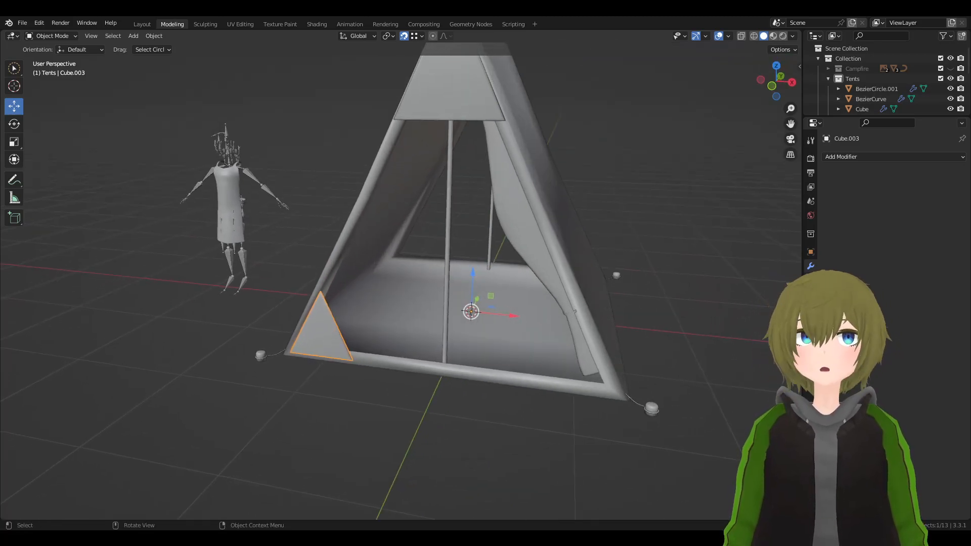
- Add a Mirror modifier on the X axis to the corner panel to fill the opposite lower corner
click(849, 157)
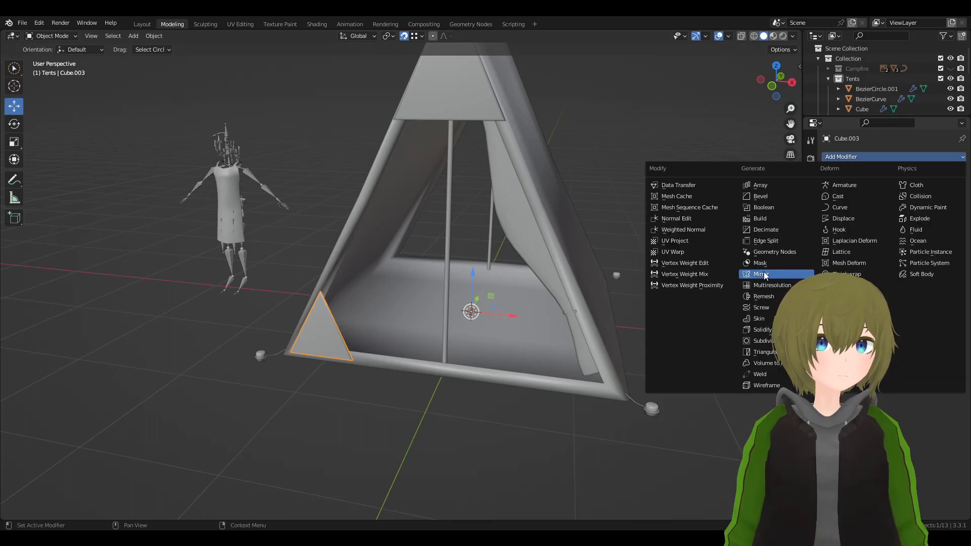
click(763, 275)
middle_drag(666, 323, 678, 304)
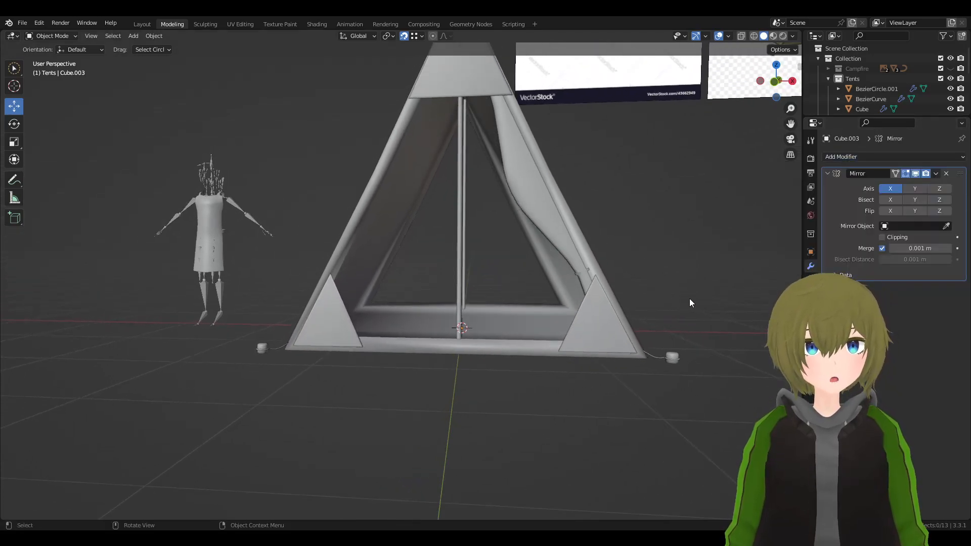
scroll(615, 266, down, 4)
middle_drag(581, 245, 650, 247)
scroll(415, 288, up, 6)
click(415, 288)
scroll(566, 353, up, 2)
middle_drag(565, 353, 444, 387)
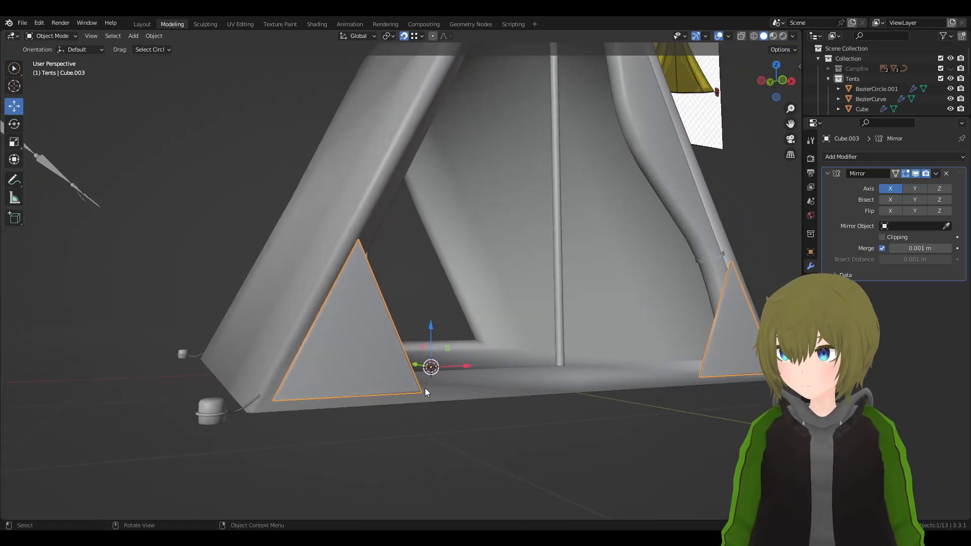
key(Tab)
click(274, 400)
key(g)
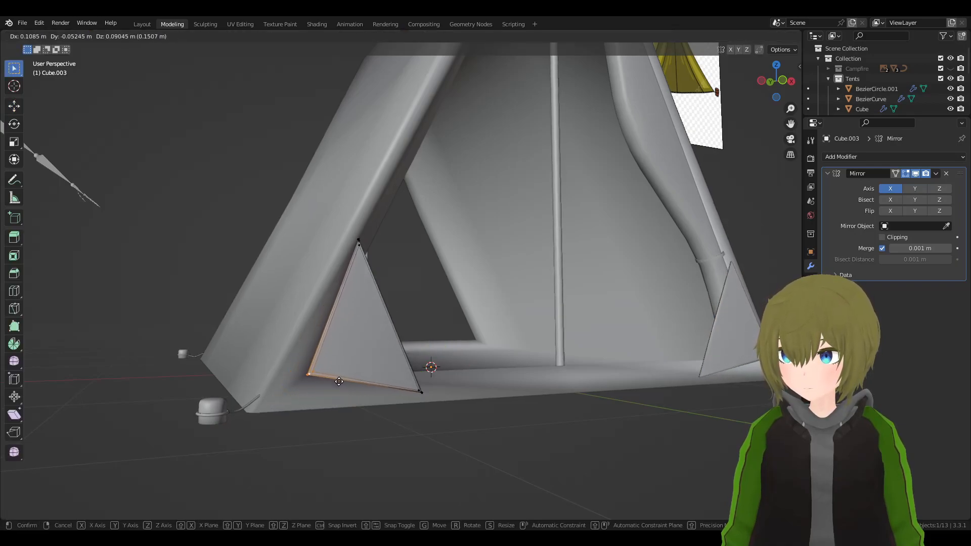
key(Escape)
key(Tab)
- Examine how the lower corner panel sits against the tent's sloping side and front base edge
click(432, 466)
middle_drag(432, 466, 551, 407)
click(573, 401)
click(724, 445)
middle_drag(724, 446, 321, 244)
click(282, 187)
scroll(283, 188, down, 5)
click(275, 210)
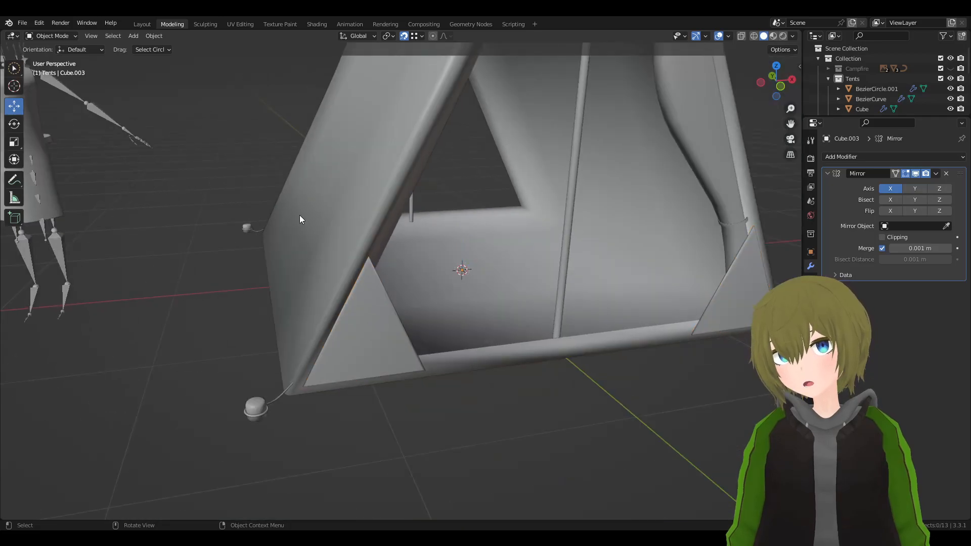
scroll(266, 287, up, 3)
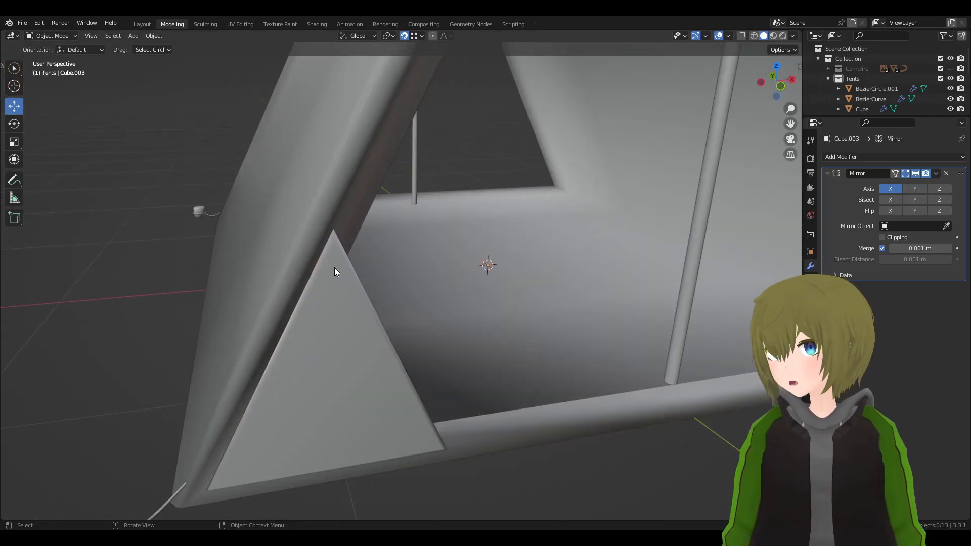
- Move the corner panel's apex vertices about 0.058 m along X toward the opening and fine-tune them by about -0.001 m
key(Tab)
click(741, 35)
click(334, 232)
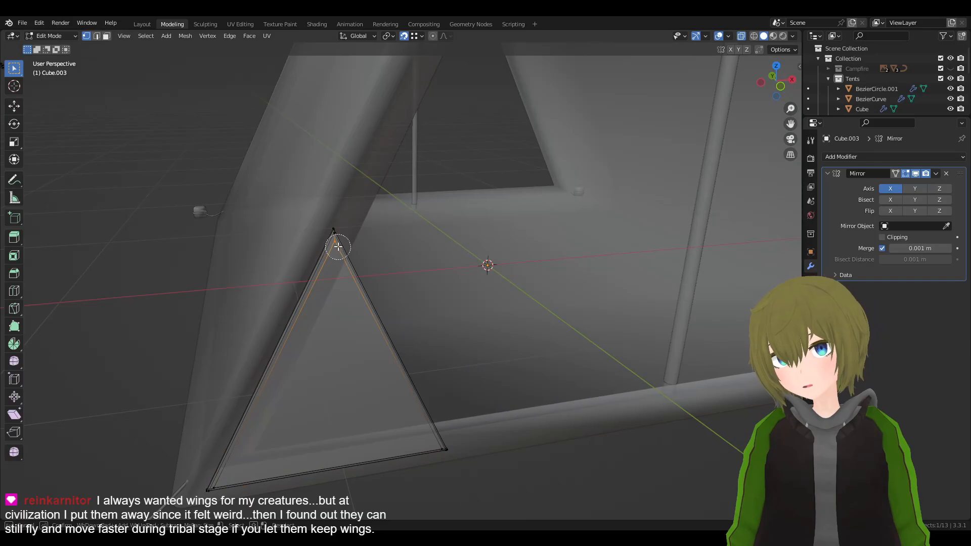
key(g)
key(x)
click(388, 217)
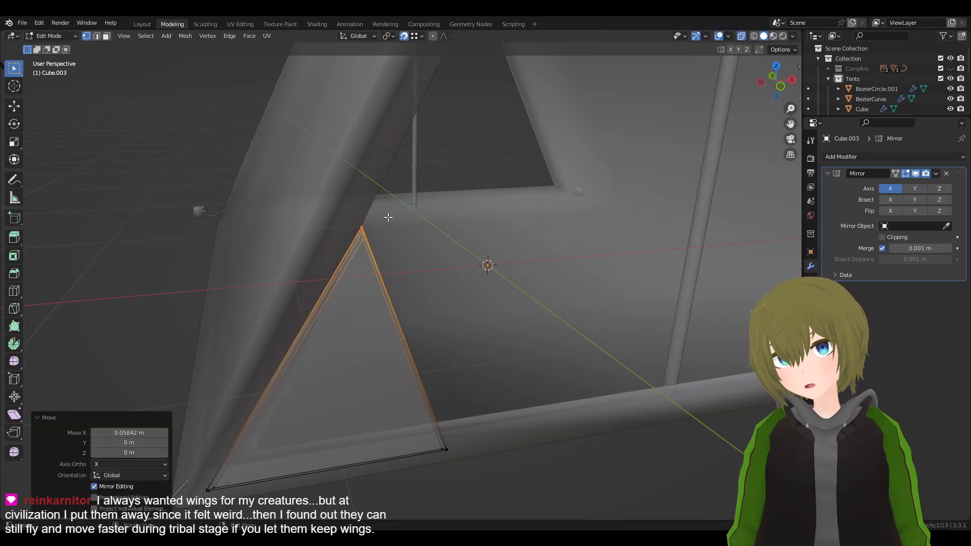
click(741, 37)
mouse_move(458, 183)
middle_down()
mouse_move(450, 163)
mouse_move(420, 166)
mouse_move(467, 199)
middle_up()
key(g)
key(x)
click(457, 166)
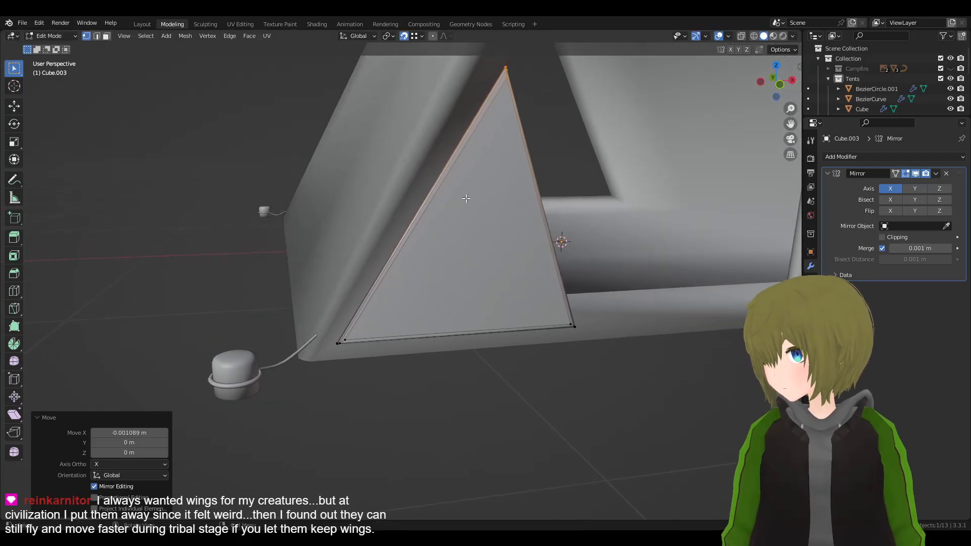
- Move the corner panel's outer base vertices along X toward the middle of the tent opening
click(743, 36)
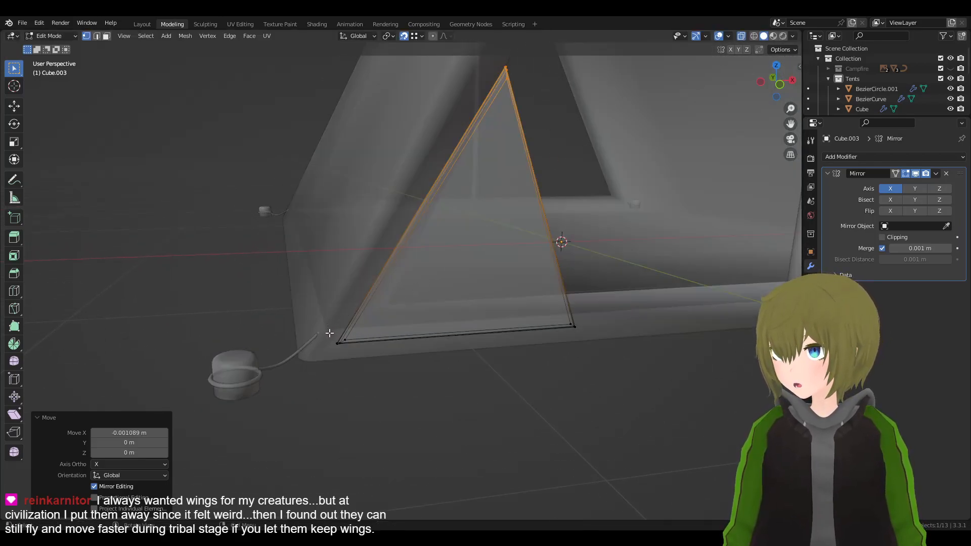
click(338, 366)
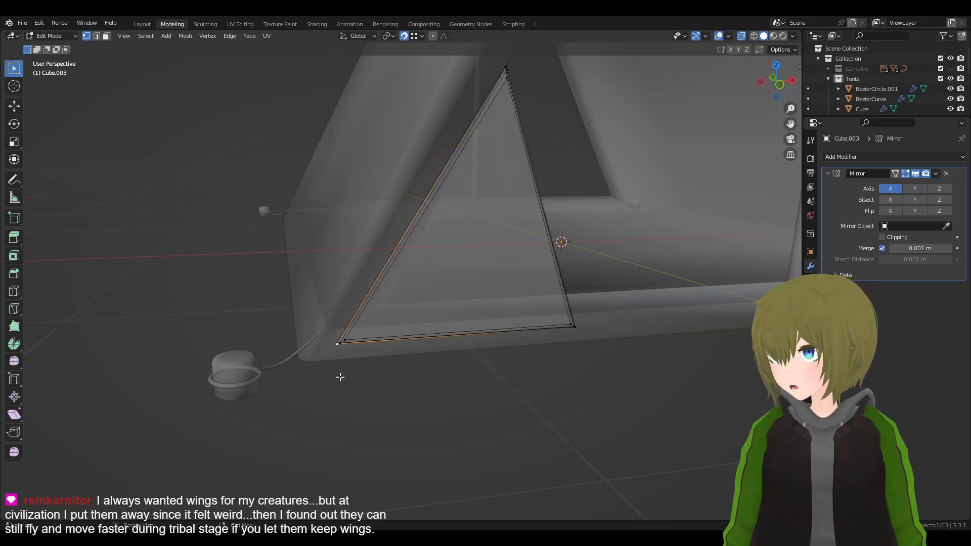
click(339, 345)
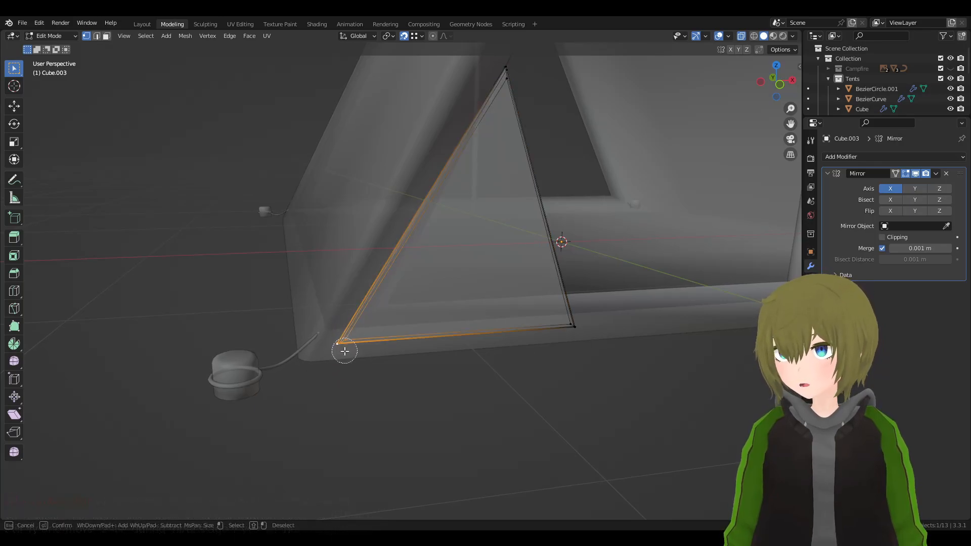
click(744, 38)
middle_drag(613, 158, 600, 147)
key(g)
key(x)
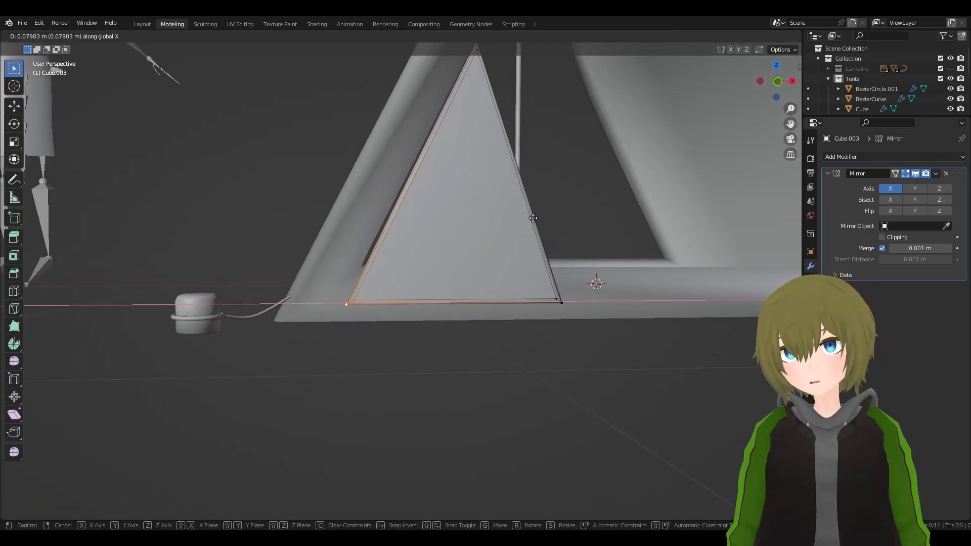
click(531, 219)
- Raise all base vertices of the corner panel about 0.074 m along Z
click(566, 297)
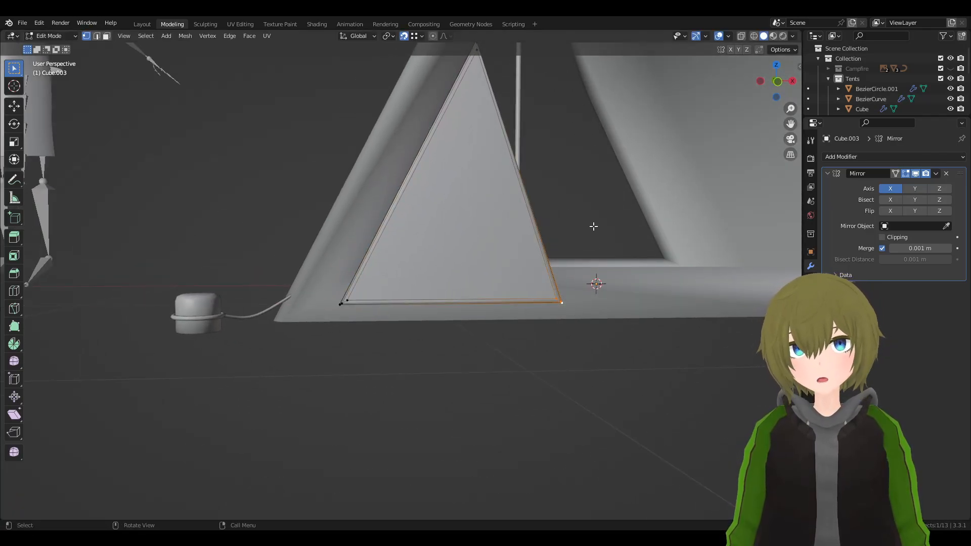
click(741, 36)
shift+click(341, 304)
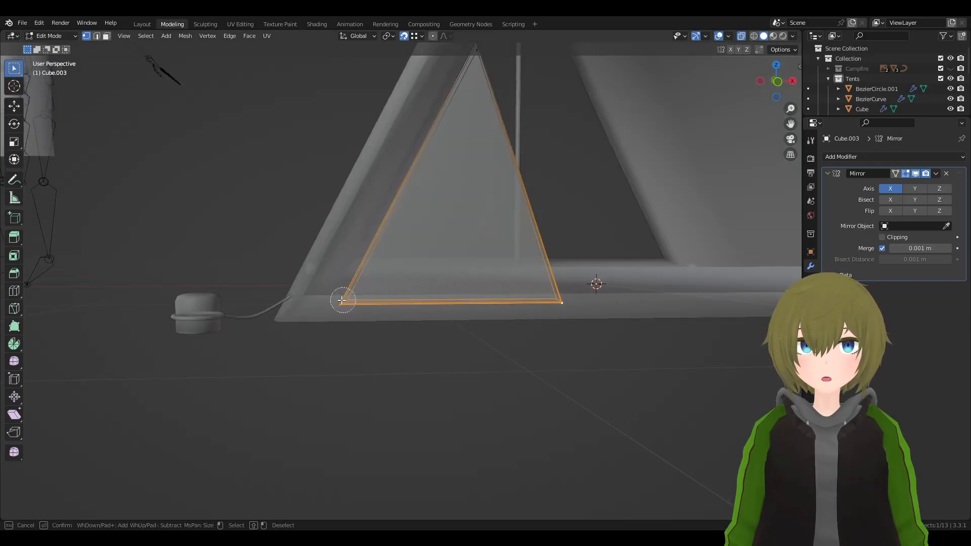
click(742, 36)
key(g)
key(z)
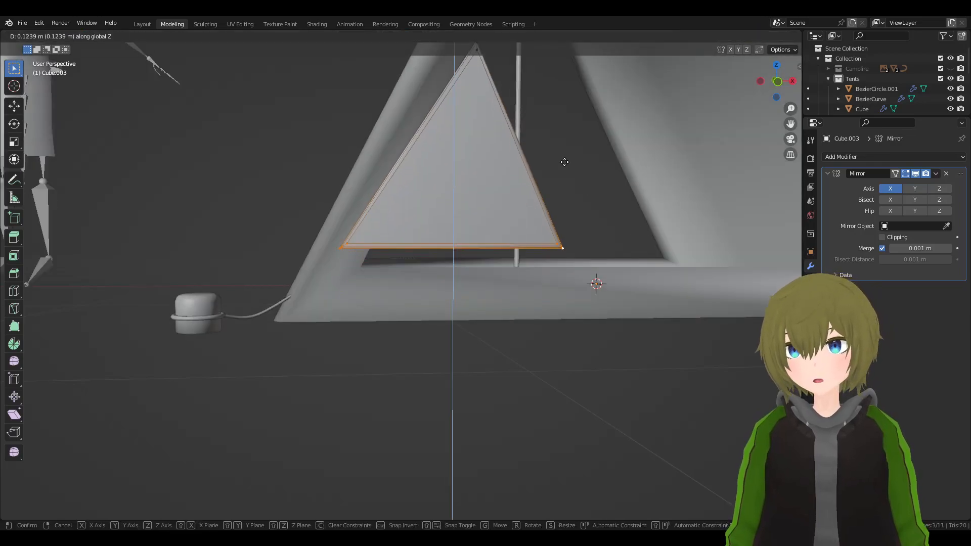
click(556, 184)
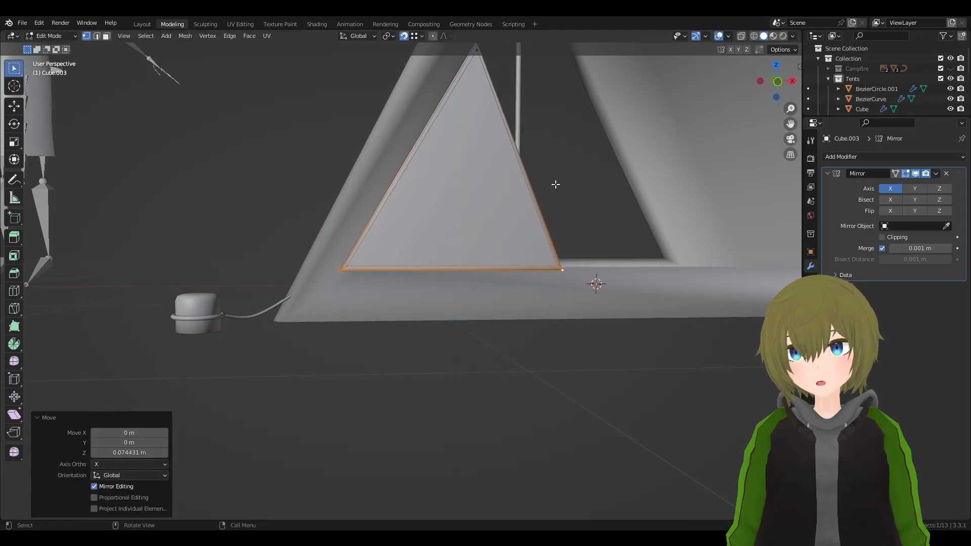
- Shift the raised outer base vertices of the corner panel further inward along X and finish editing the mesh
click(741, 36)
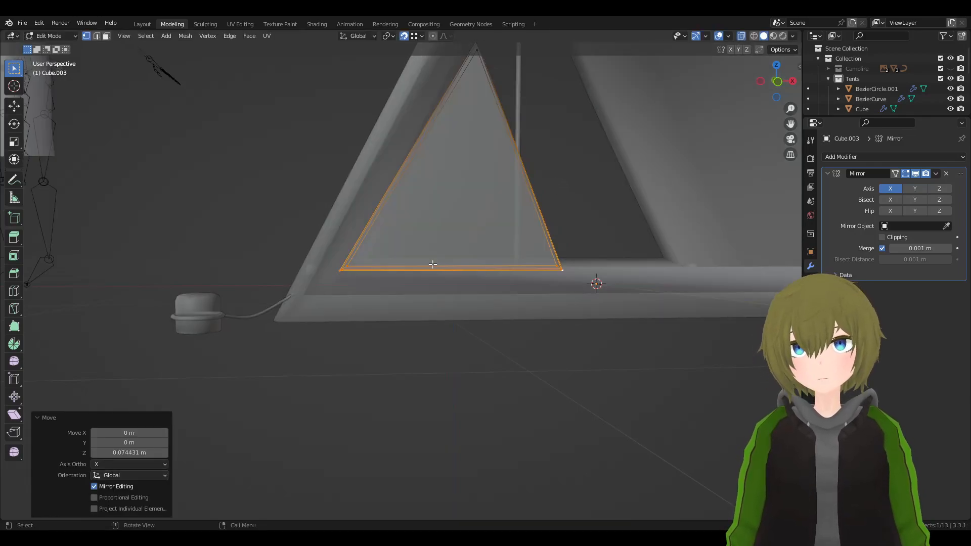
click(350, 270)
shift+drag(332, 278, 349, 262)
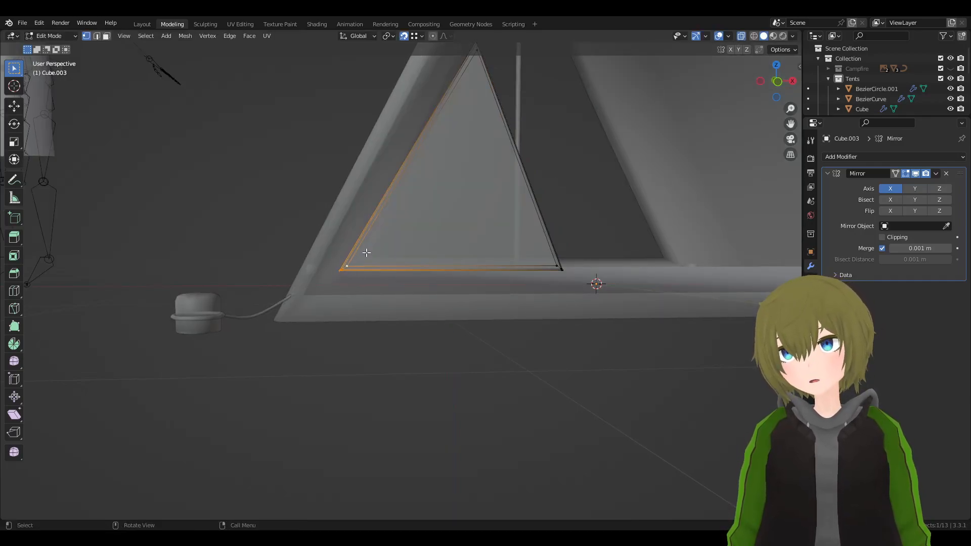
click(742, 37)
key(g)
key(x)
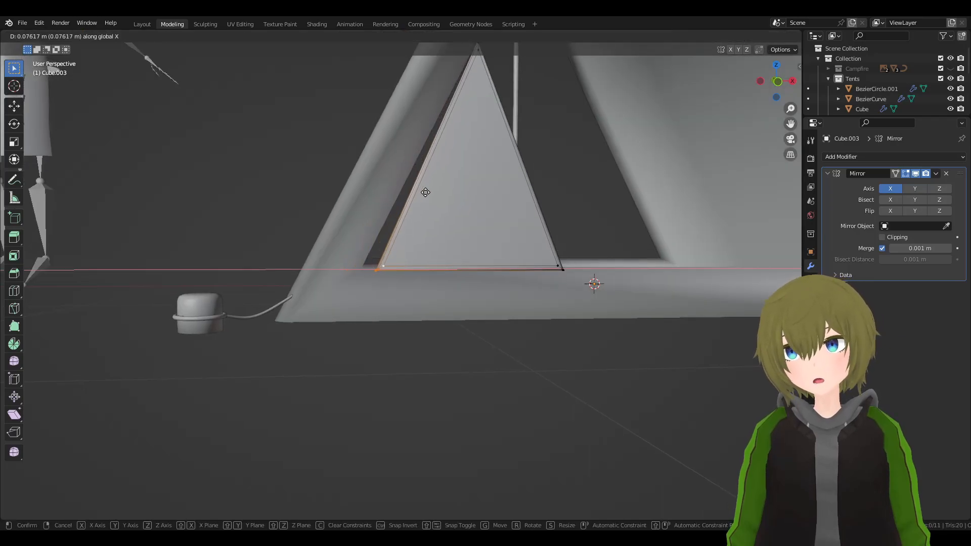
click(405, 197)
scroll(509, 360, down, 5)
key(Tab)
click(508, 382)
mouse_move(508, 381)
middle_down()
mouse_move(491, 386)
mouse_move(505, 397)
middle_up()
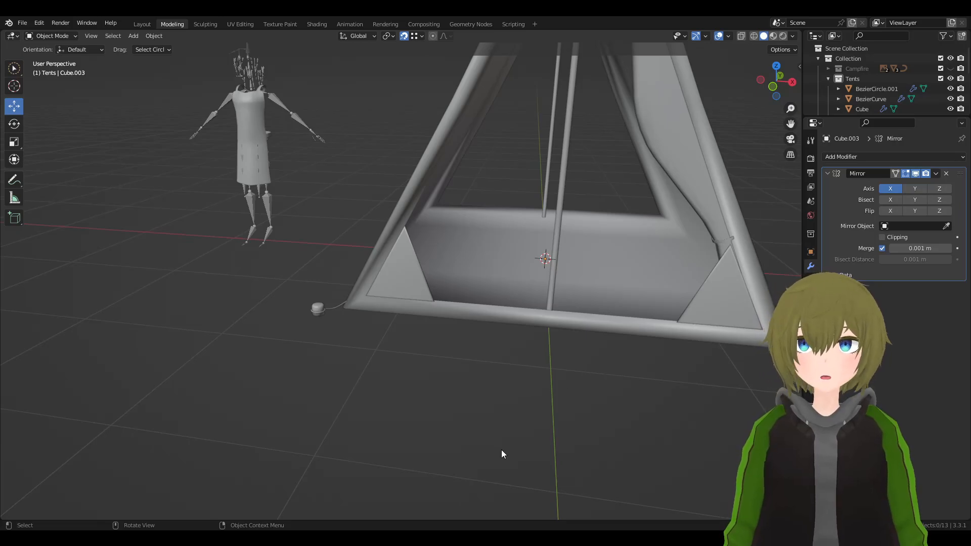
- Adjust the corner panel's apex vertices along X to fit the tent's sloping front frame
scroll(562, 407, up, 6)
click(447, 261)
key(Tab)
click(446, 179)
click(742, 36)
click(438, 168)
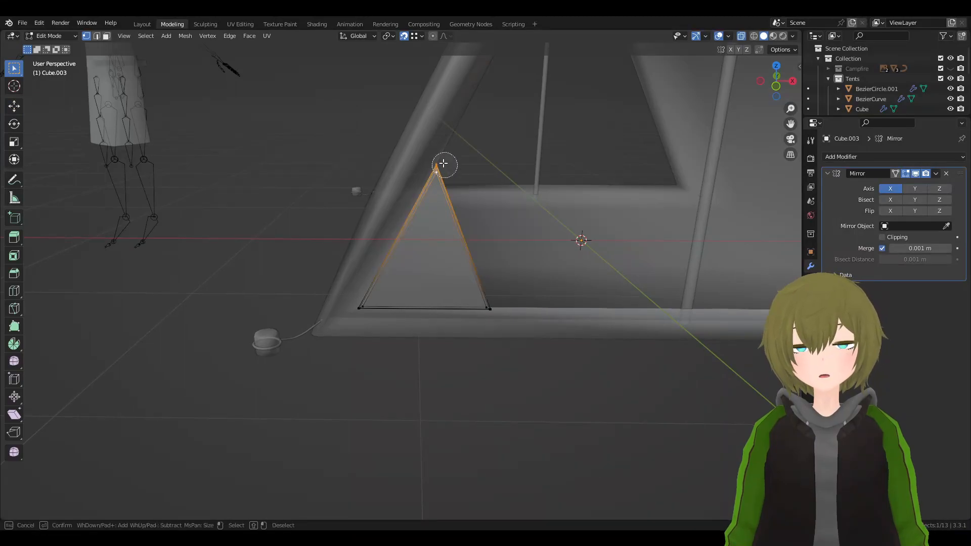
click(741, 36)
middle_drag(525, 182, 614, 231)
key(g)
key(x)
click(521, 181)
key(Tab)
scroll(580, 228, up, 1)
key(Tab)
key(g)
key(x)
right_click(613, 231)
key(g)
key(x)
right_click(410, 154)
middle_drag(492, 248, 512, 241)
scroll(423, 264, up, 4)
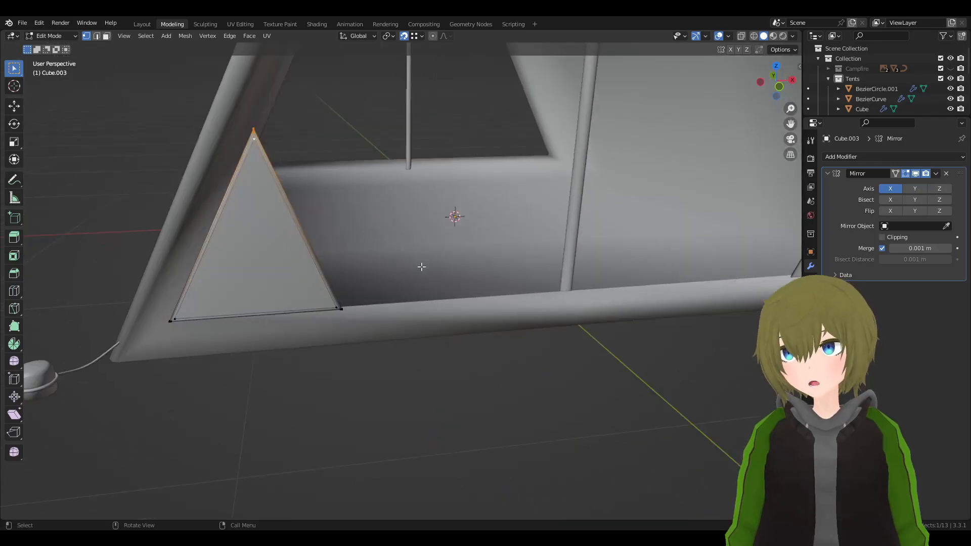
middle_drag(425, 263, 561, 262)
key(Tab)
- Move the gathered door flap slightly along Y behind the mirrored lower corner panel
click(637, 196)
middle_drag(683, 217, 596, 276)
key(g)
key(y)
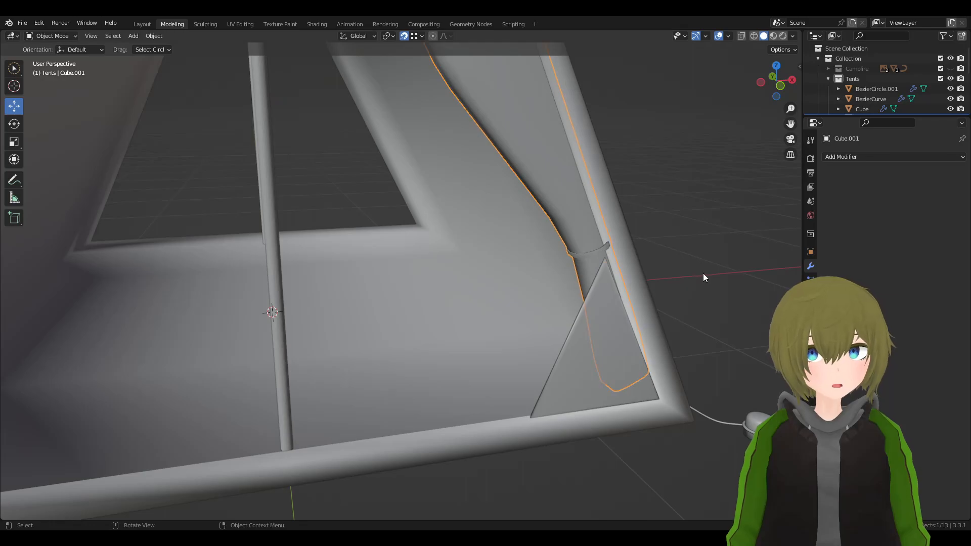
click(707, 272)
click(723, 275)
scroll(723, 276, down, 4)
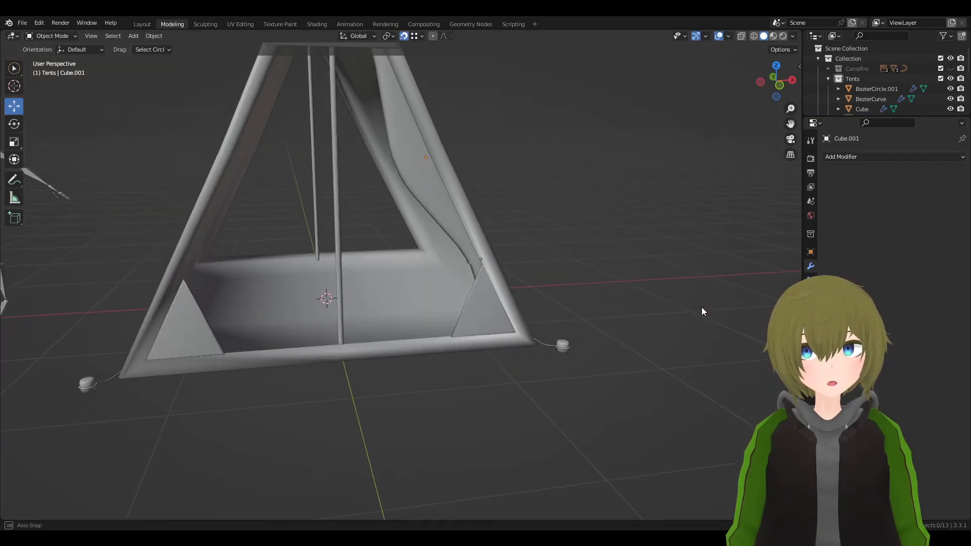
- Examine the fit of both lower corner panels against the front frame from several angles, including from below
middle_drag(703, 308, 648, 284)
shift+middle_drag(487, 239, 643, 260)
middle_drag(510, 399, 554, 355)
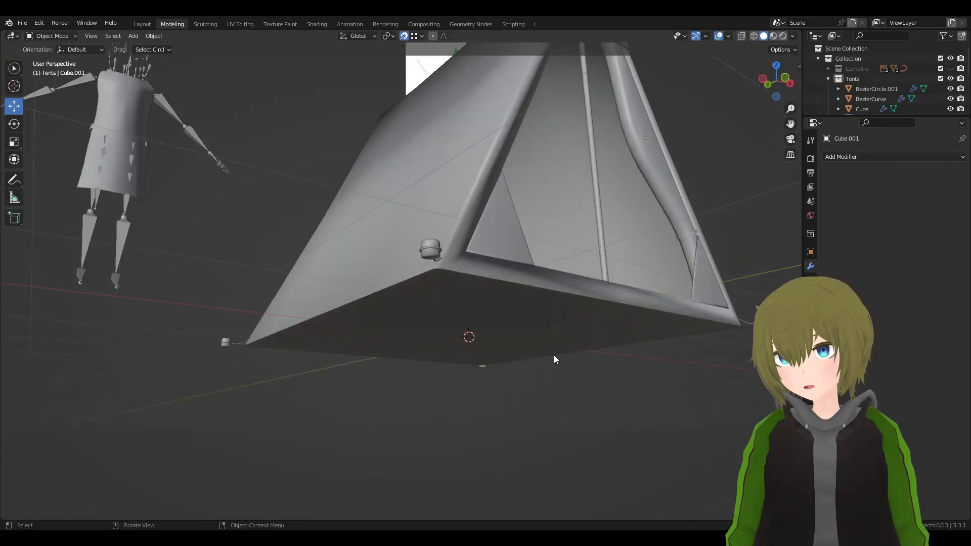
scroll(495, 253, up, 4)
click(524, 276)
scroll(524, 276, up, 1)
middle_drag(524, 276, 485, 314)
key(alt+a)
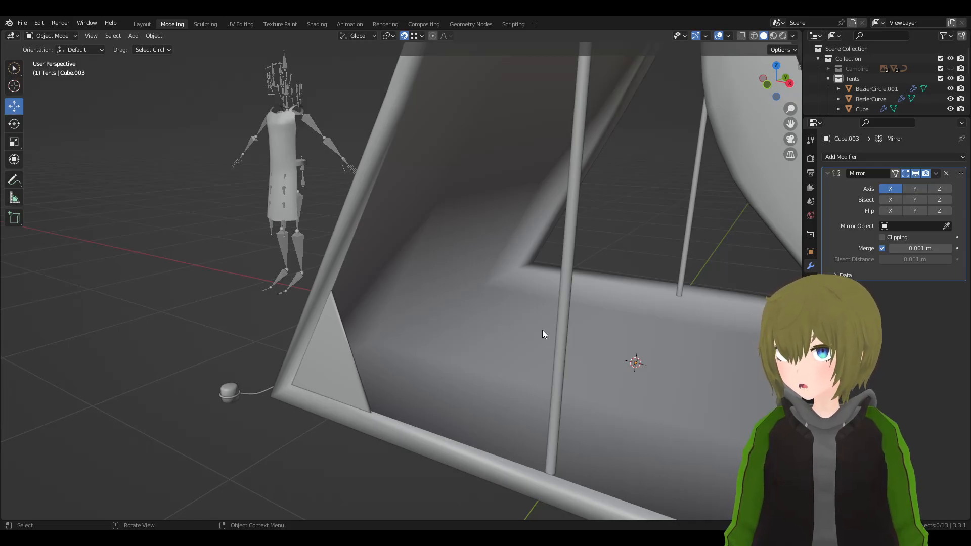
click(317, 358)
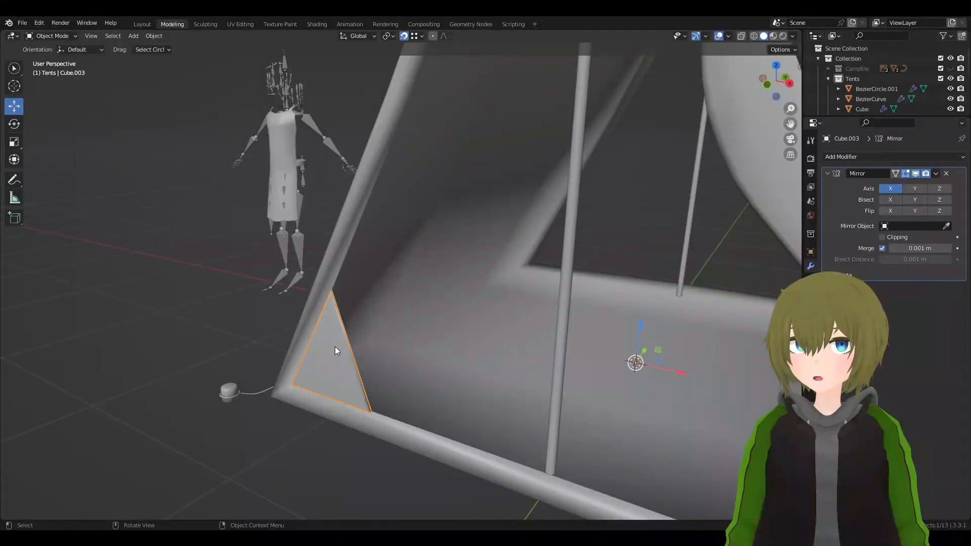
click(581, 265)
middle_drag(420, 293, 480, 283)
click(489, 348)
middle_drag(553, 424, 563, 426)
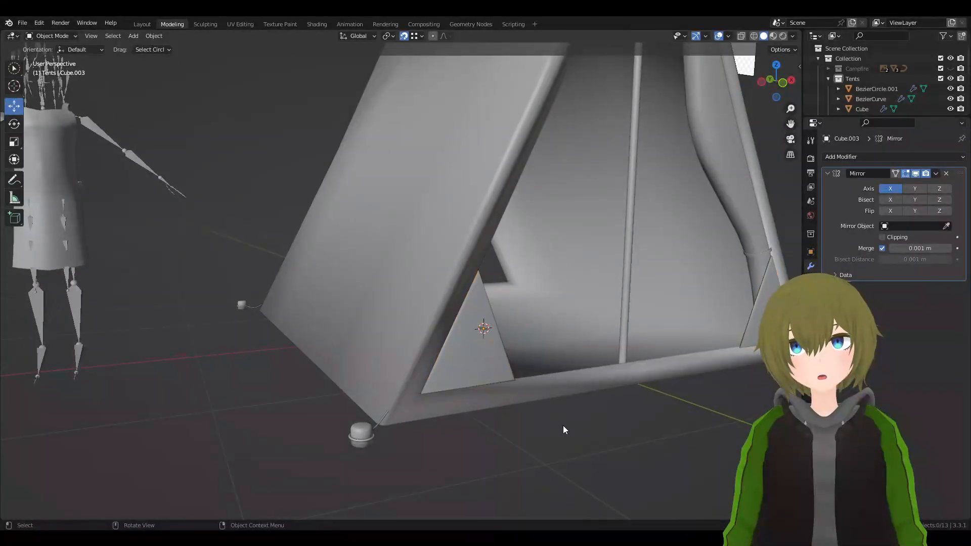
- Shift the lower vertices on one side of the peak panel along X to fit the front frame
scroll(563, 425, down, 4)
click(538, 282)
click(437, 314)
middle_drag(452, 293, 394, 293)
key(alt+a)
shift+middle_drag(541, 117, 487, 268)
scroll(487, 268, up, 4)
click(469, 199)
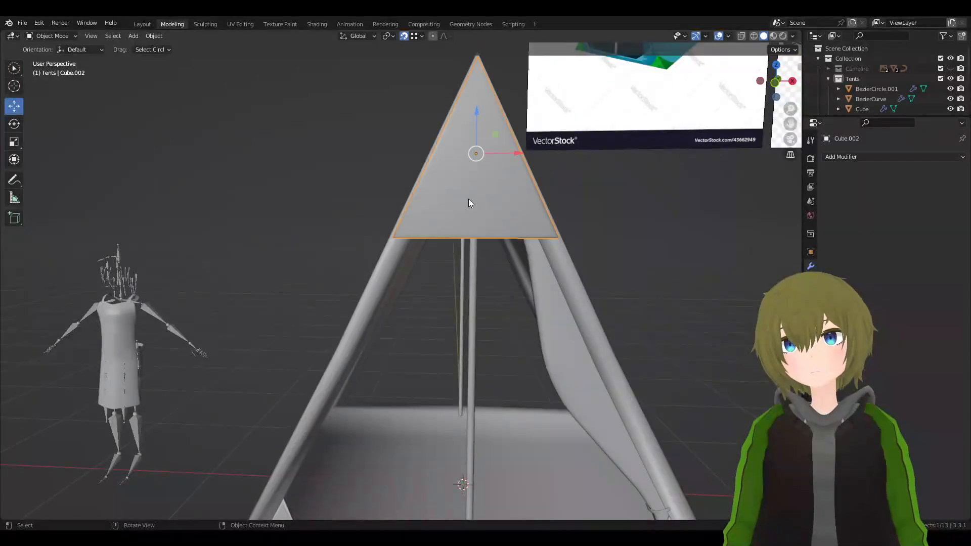
key(Tab)
middle_drag(607, 151, 628, 140)
click(741, 35)
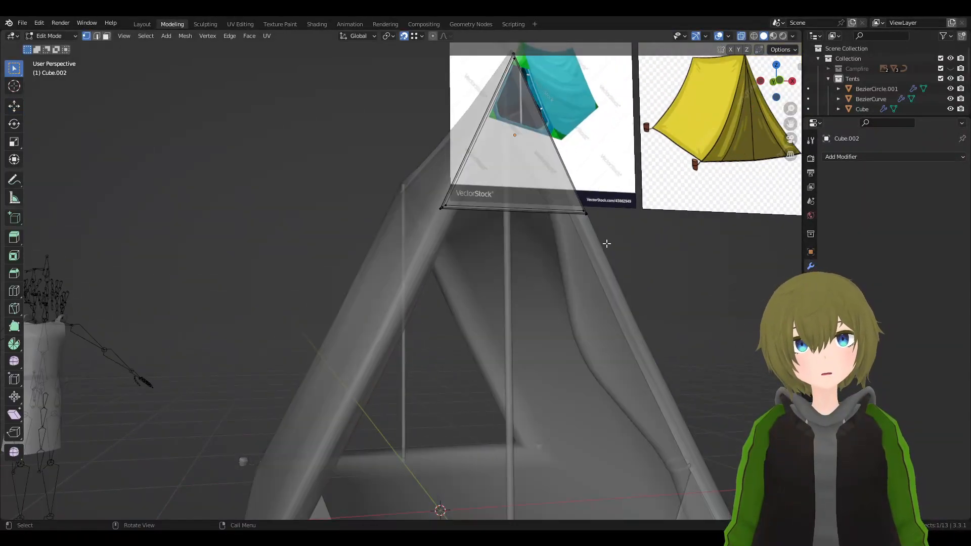
click(442, 207)
click(741, 36)
middle_drag(639, 228, 625, 261)
key(g)
key(x)
click(650, 245)
click(625, 261)
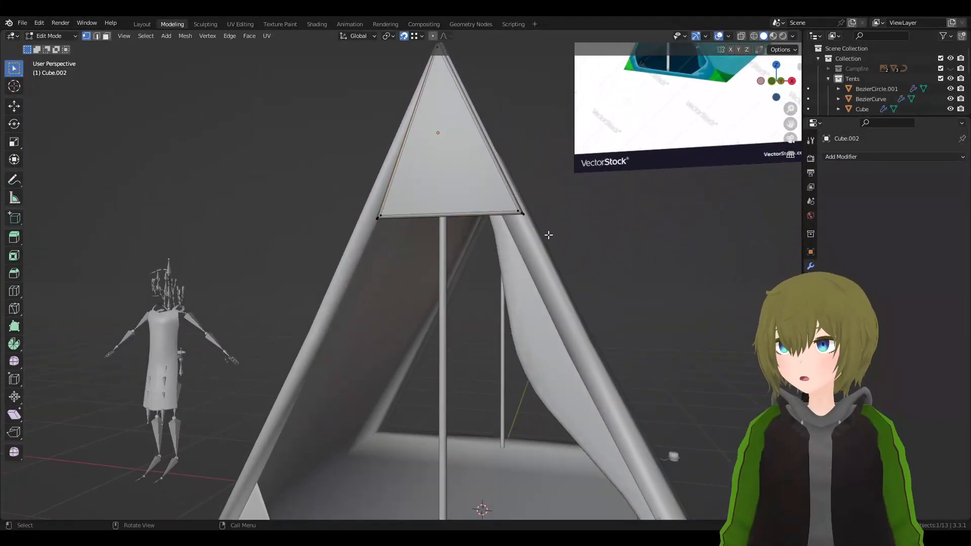
- Shift the peak panel's opposite lower vertices along X to fit the front frame and finish editing the mesh
click(742, 36)
key(c)
click(511, 211)
key(Escape)
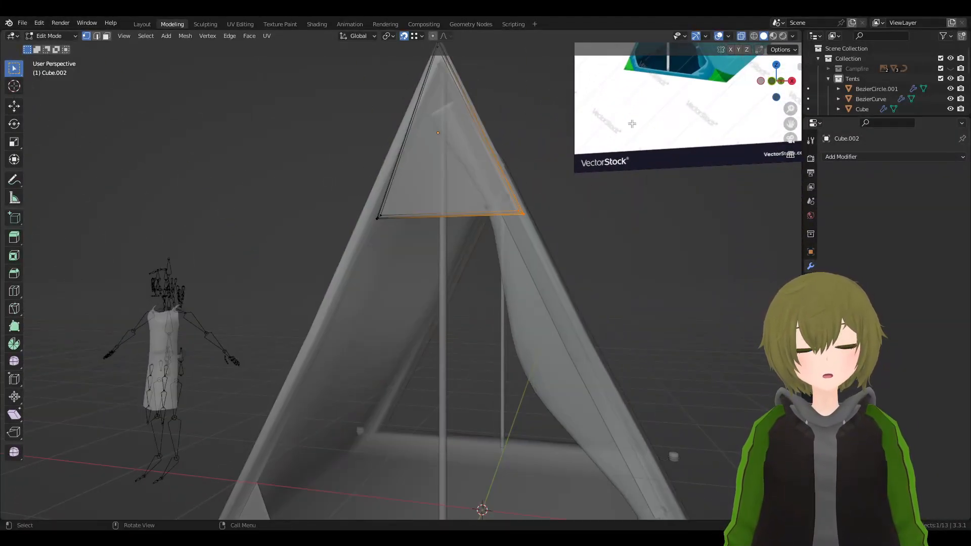
click(742, 37)
middle_drag(673, 132, 624, 202)
key(g)
key(x)
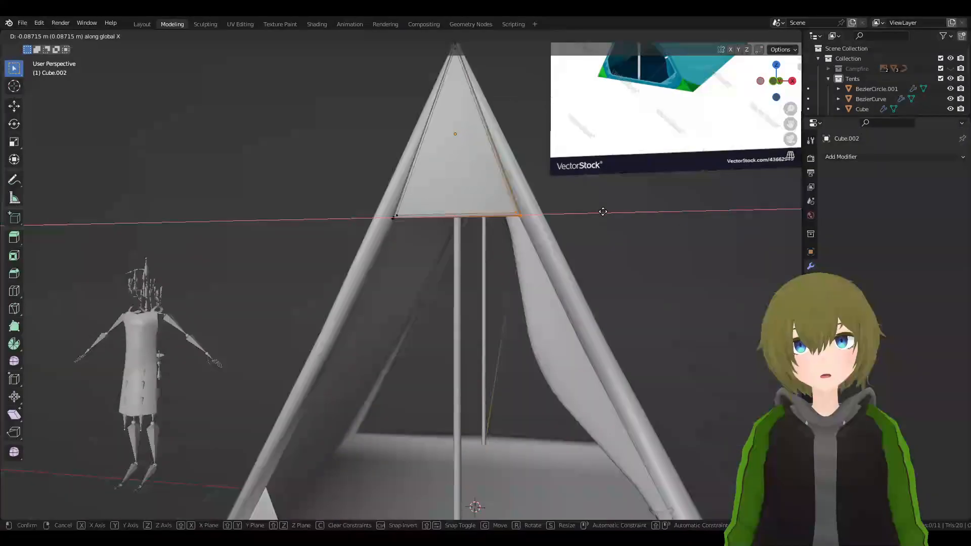
click(622, 227)
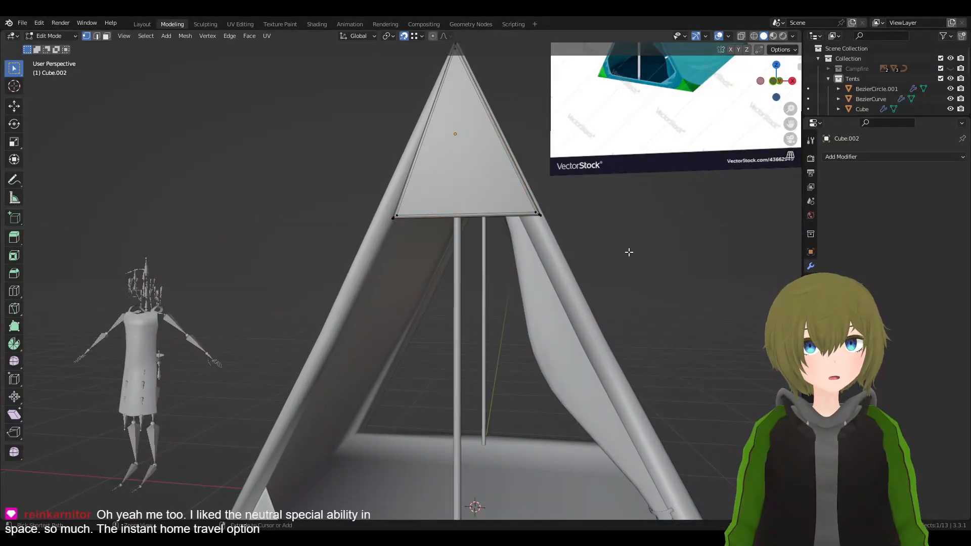
key(Tab)
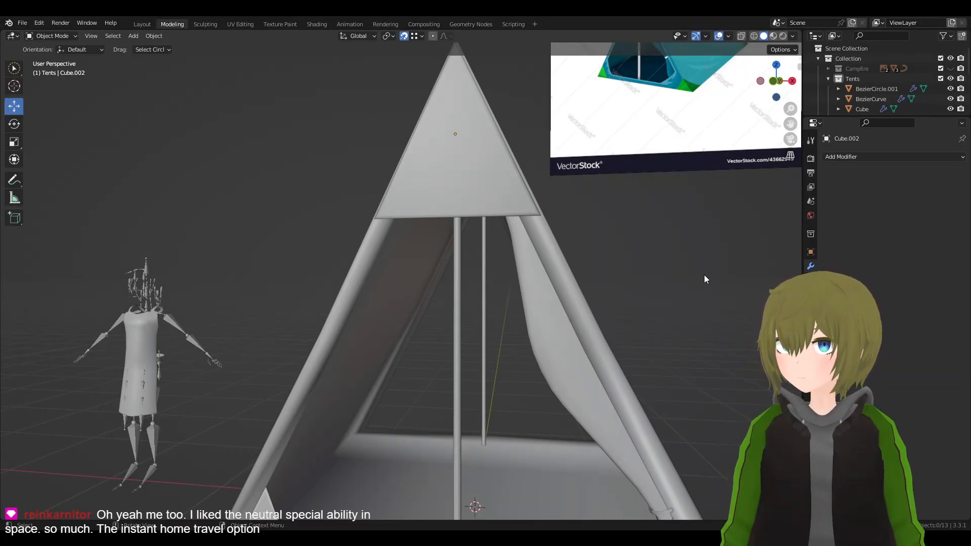
- Apply smooth shading to the mirrored lower corner panels and deselect them
middle_drag(678, 269, 578, 354)
scroll(575, 350, down, 3)
scroll(636, 371, down, 5)
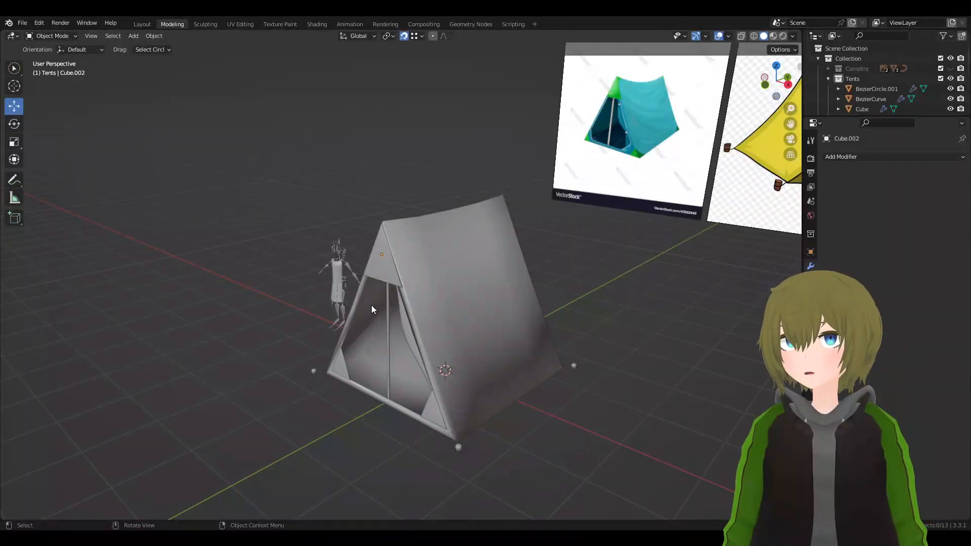
middle_drag(371, 305, 411, 321)
scroll(409, 306, up, 3)
click(409, 306)
key(q)
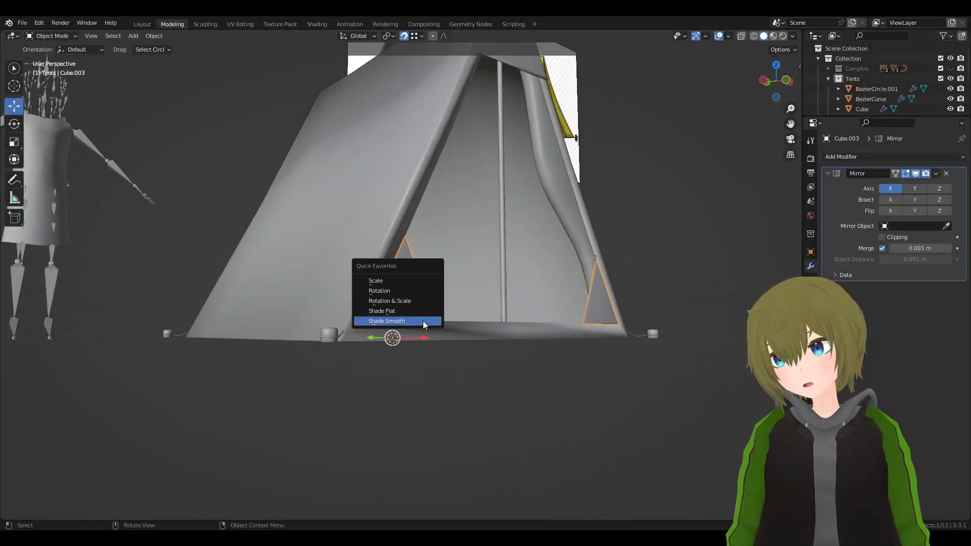
click(408, 322)
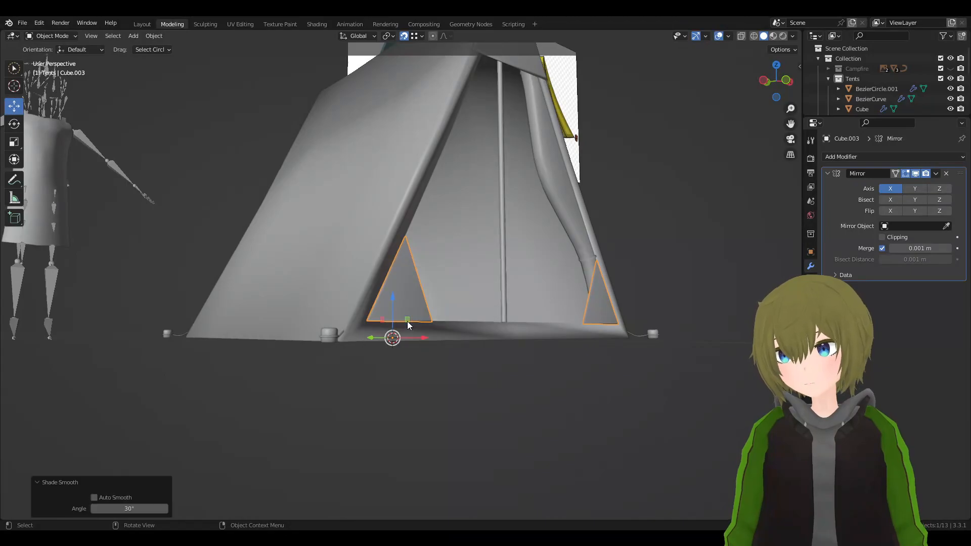
click(605, 388)
- Examine how the lower corner panel sits against the front frame, looking along its thin edge
middle_drag(605, 387, 577, 405)
scroll(470, 316, down, 4)
middle_drag(470, 317, 528, 265)
scroll(541, 291, up, 5)
click(526, 267)
key(Tab)
key(Tab)
click(564, 309)
key(Tab)
middle_drag(564, 310, 576, 329)
key(Tab)
key(Tab)
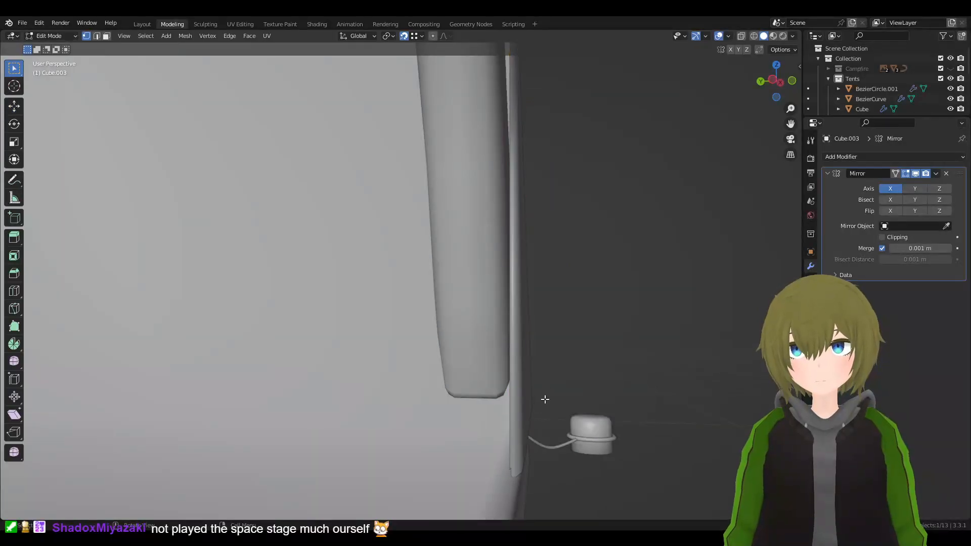
- Nudge the whole lower corner panel mesh against the front frame and finish editing it
scroll(544, 399, down, 4)
middle_drag(544, 399, 582, 267)
scroll(531, 369, up, 3)
key(g)
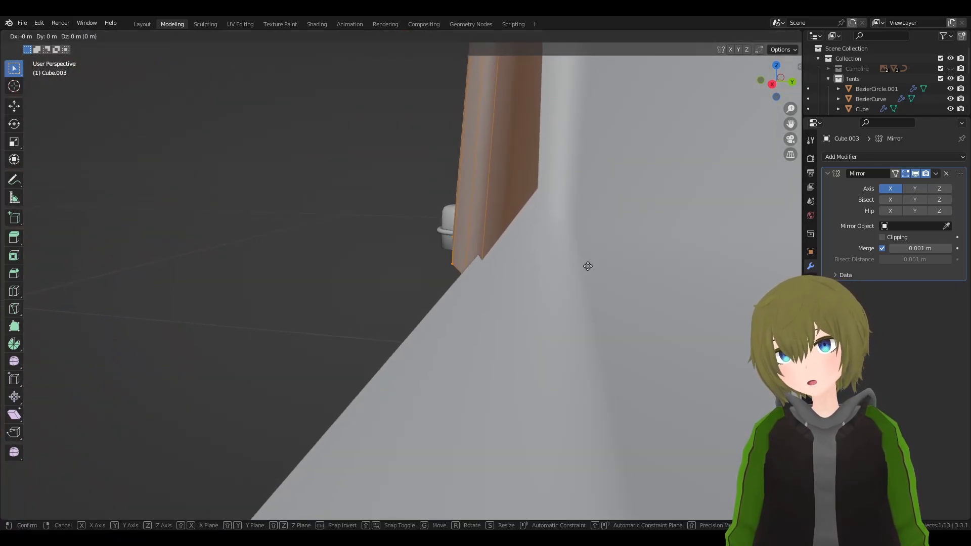
click(594, 266)
middle_drag(594, 267, 478, 375)
key(Tab)
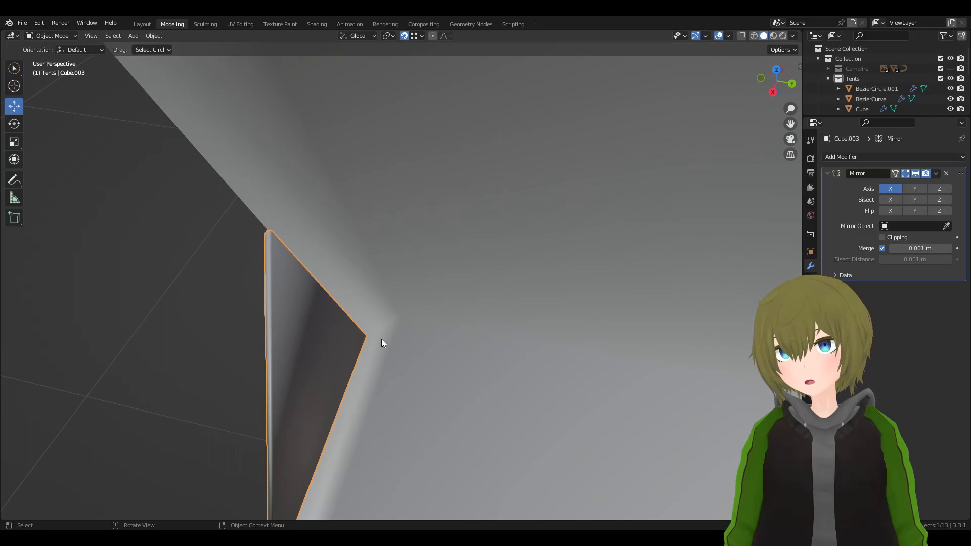
- Turn snapping off and add a single centred loop cut around the rim of the tent body's opening
click(384, 344)
click(162, 297)
middle_drag(162, 297, 289, 311)
shift+middle_drag(403, 406, 439, 359)
key(Tab)
key(Tab)
key(Tab)
middle_drag(410, 416, 424, 389)
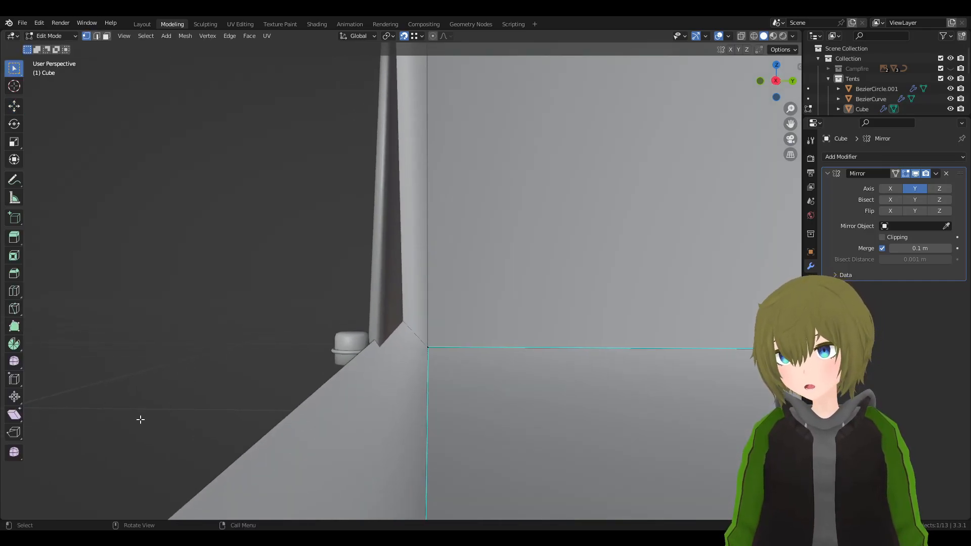
click(14, 291)
drag(364, 348, 195, 260)
key(ctrl+z)
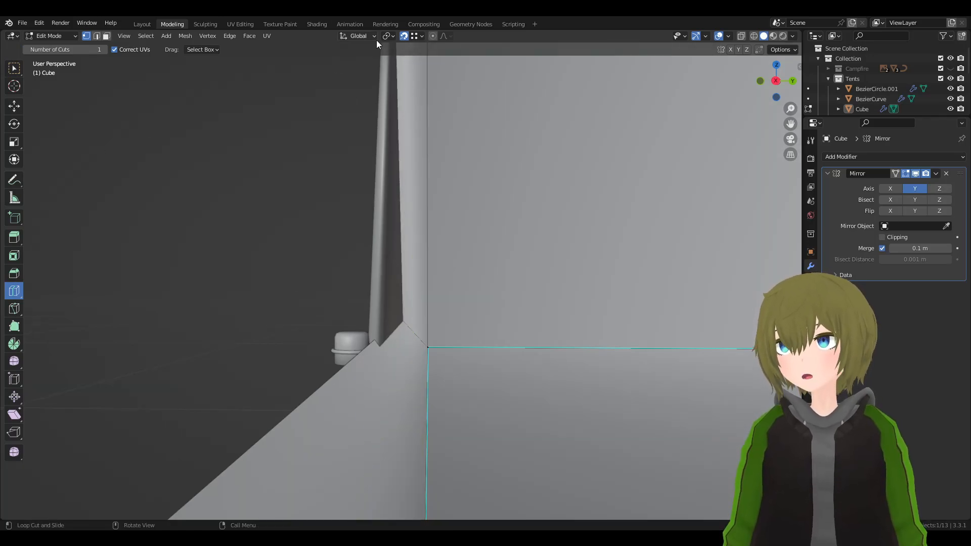
click(403, 36)
click(411, 324)
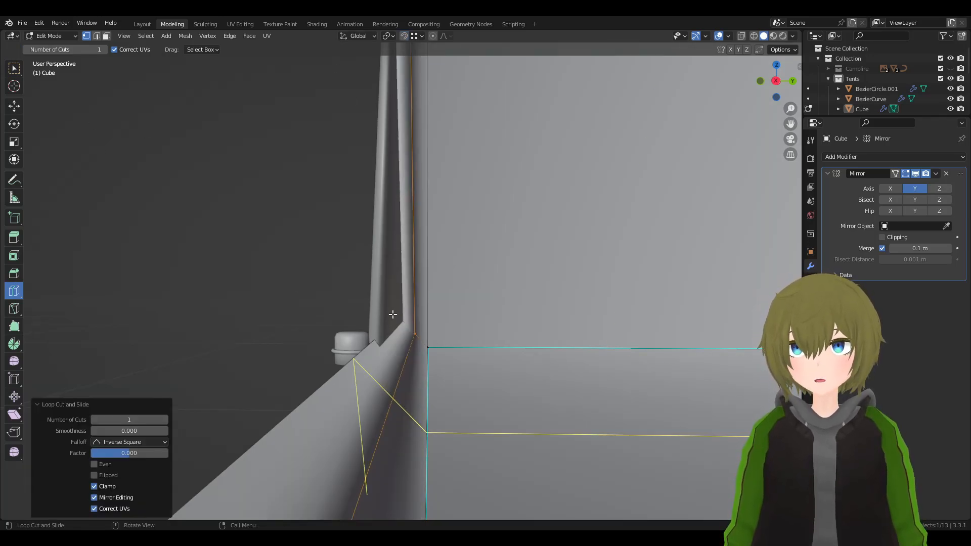
click(16, 69)
- Check the new edge loop near the base of the tent pole, re-enable snapping and finish editing the tent body
click(416, 330)
middle_drag(416, 330, 623, 336)
shift+middle_drag(343, 339, 641, 326)
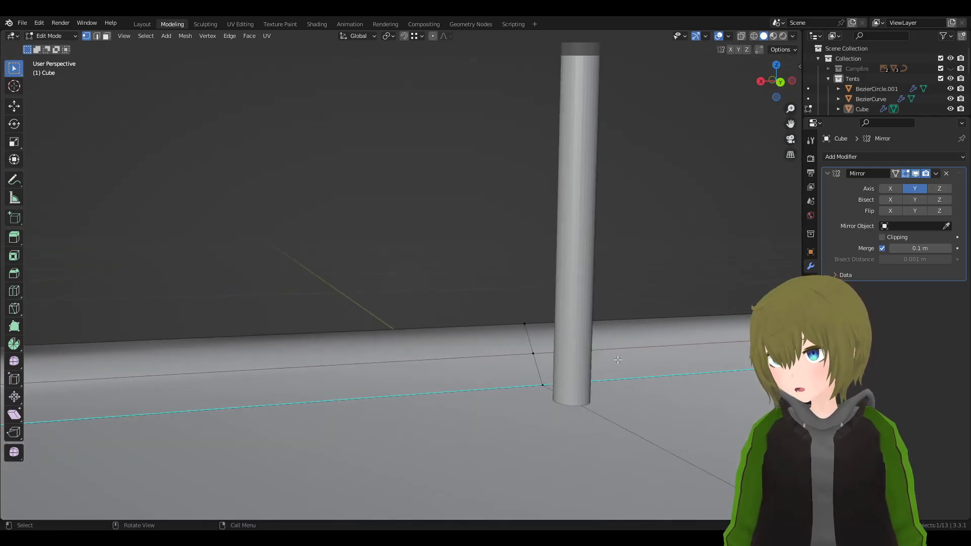
middle_drag(553, 354, 800, 355)
mouse_move(94, 310)
middle_down()
mouse_move(83, 316)
mouse_move(95, 313)
middle_up()
click(403, 35)
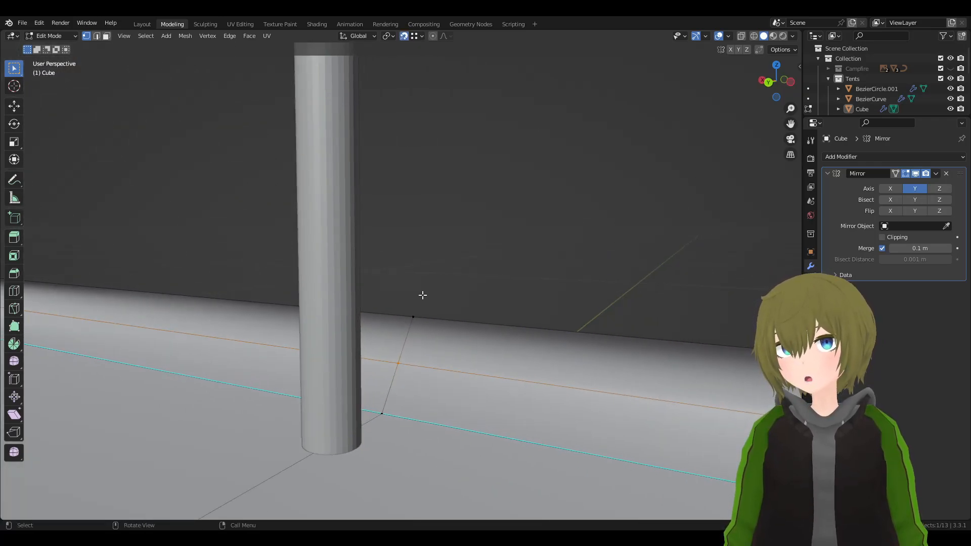
key(Tab)
- Move the whole lower corner panel mesh slightly along Y to sit closer to the front frame
middle_drag(565, 254, 537, 362)
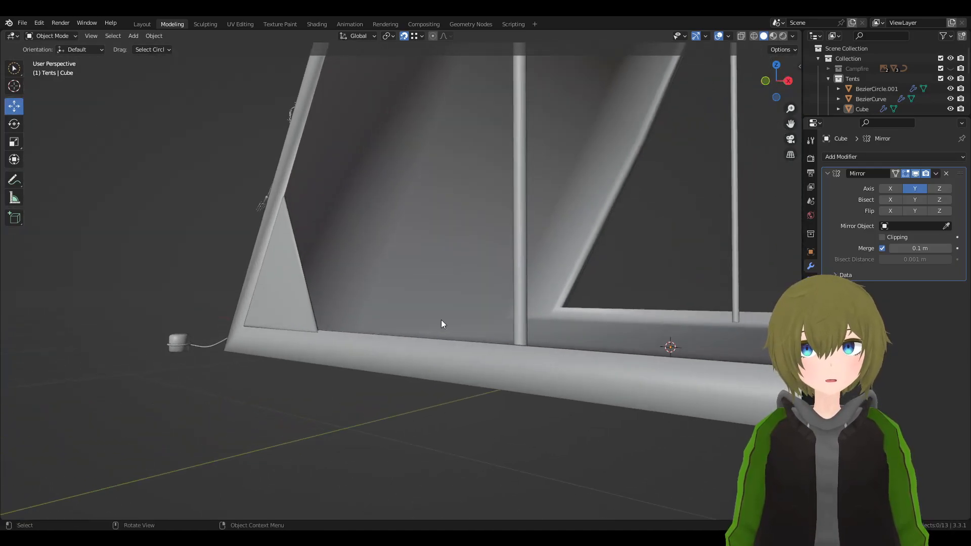
click(266, 300)
middle_drag(266, 299, 460, 301)
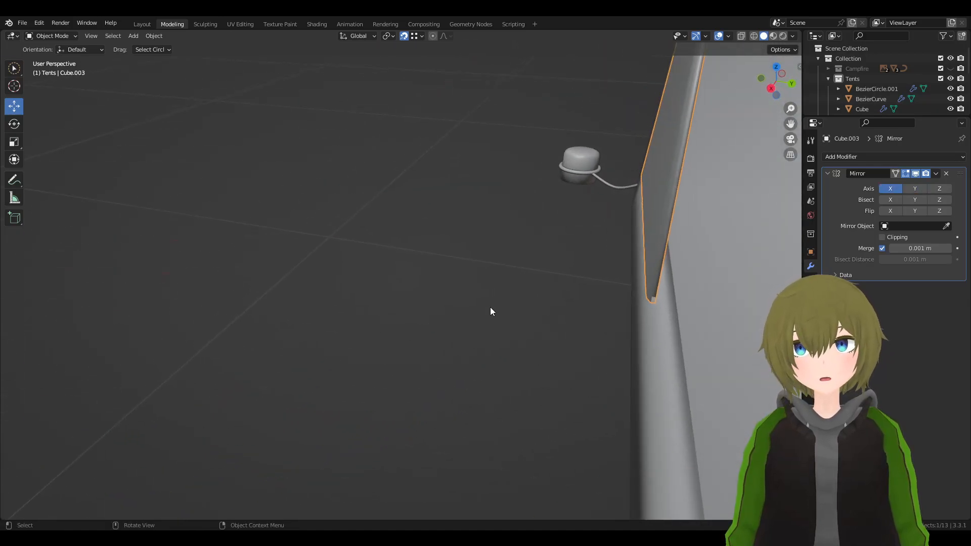
key(Tab)
middle_drag(752, 248, 670, 242)
key(g)
key(y)
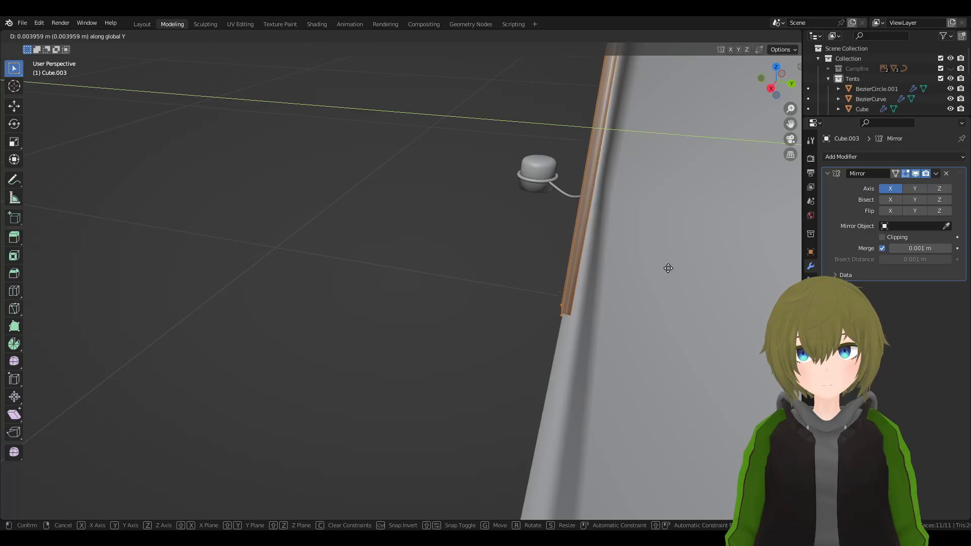
click(670, 268)
key(Tab)
- Edit the tent body and move the new loop's side vertex 0.030736 m along X onto the frame's inner edge
click(452, 290)
middle_drag(452, 290, 613, 322)
click(563, 298)
key(Tab)
middle_drag(557, 334, 501, 245)
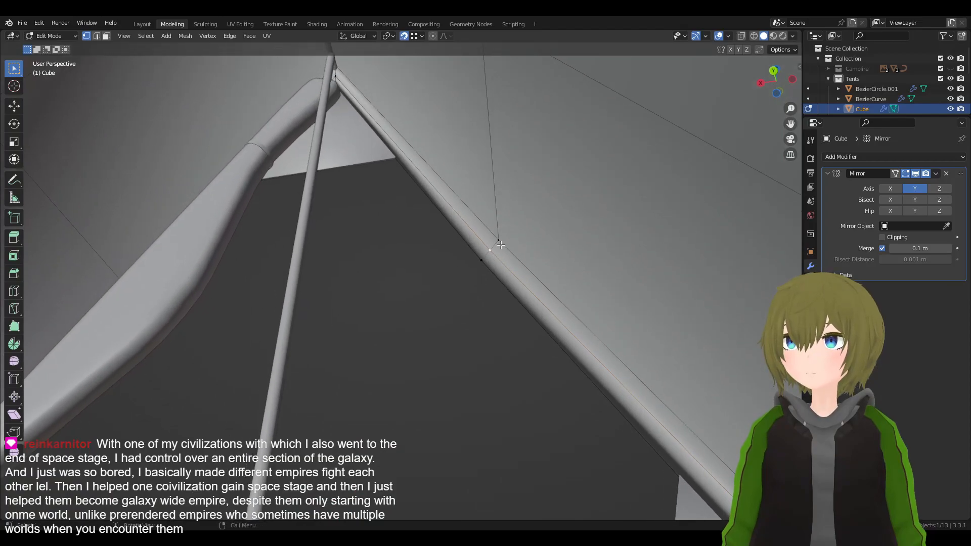
key(g)
key(x)
click(473, 261)
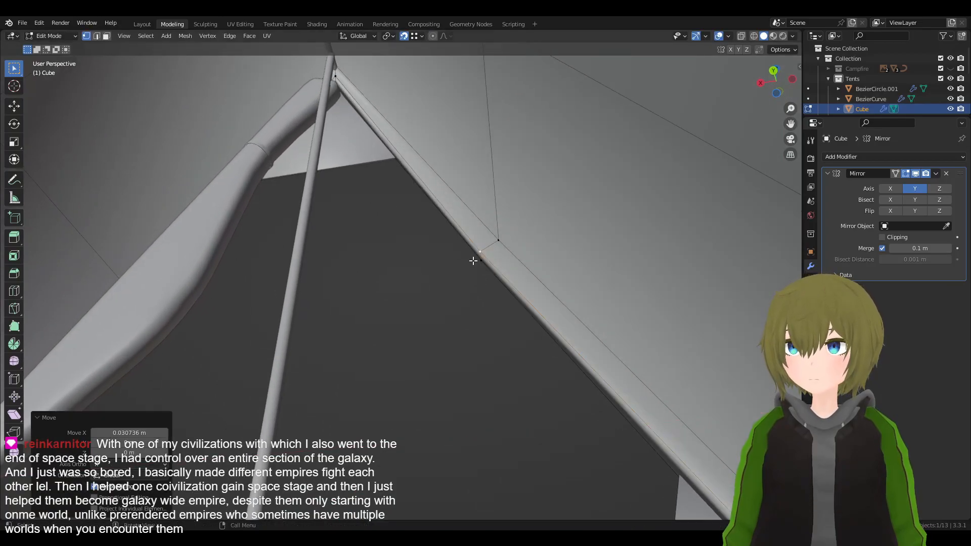
- Enable X-ray and move the loop's lower corner vertex along X to line up with the frame's inner corner
middle_drag(352, 106, 549, 190)
click(740, 37)
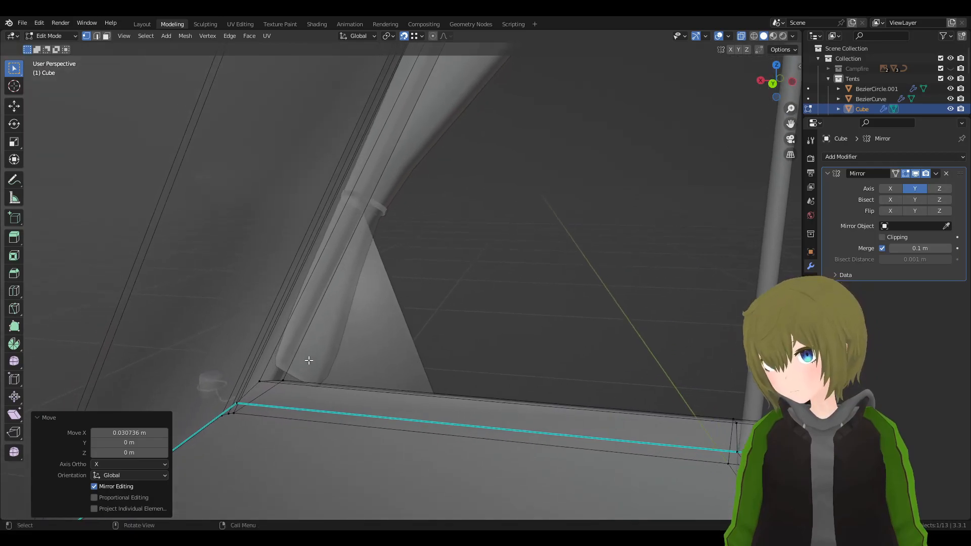
click(260, 382)
key(g)
key(x)
click(304, 383)
key(ctrl+z)
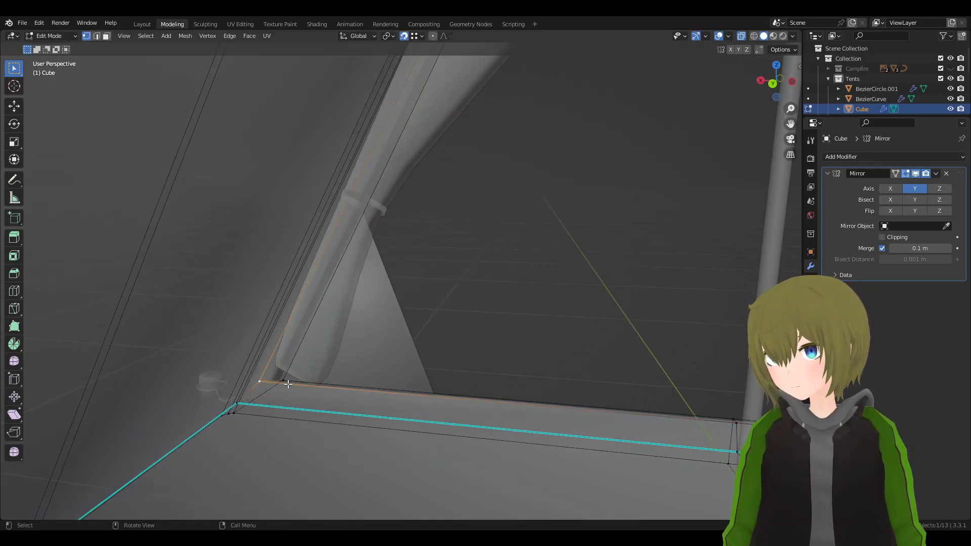
key(g)
key(x)
click(284, 380)
- Move the loop's side vertex above that corner along X to the inner edge, and by -0.016009 m along Z
middle_drag(410, 249, 383, 379)
click(407, 80)
middle_drag(407, 82, 398, 104)
key(g)
key(x)
click(422, 95)
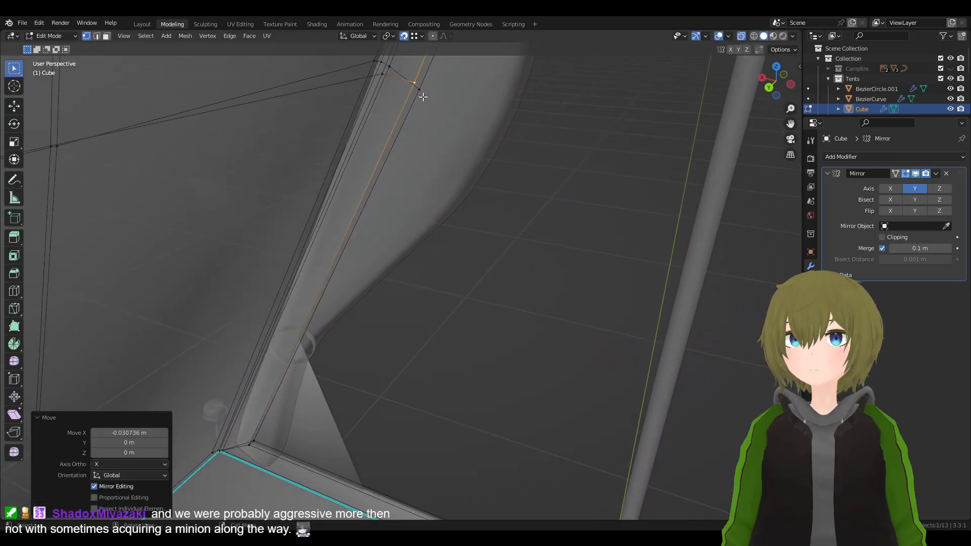
key(ctrl+z)
key(g)
key(x)
click(421, 94)
middle_drag(479, 122, 466, 97)
key(g)
key(z)
click(425, 90)
- Align the loop's opposite lower corner vertex with the frame's inner edge by moving it along X and Z
middle_drag(439, 170, 479, 149)
shift+middle_drag(427, 268, 460, 121)
middle_drag(462, 234, 417, 335)
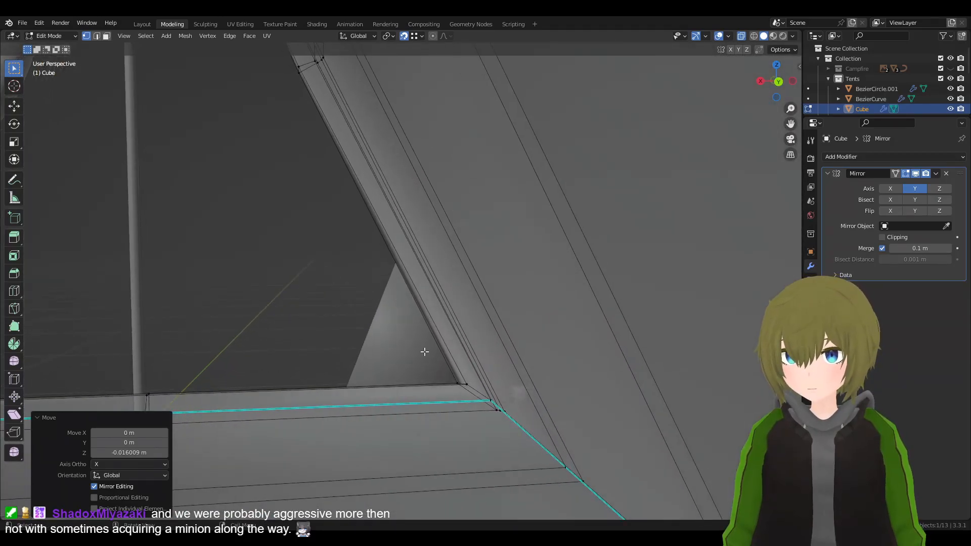
key(g)
key(x)
click(455, 387)
middle_drag(329, 320, 449, 373)
key(g)
key(z)
click(484, 291)
click(456, 333)
- Lower the loop's peak vertex along Z to the frame's inner peak, finish editing and turn off X-ray
click(366, 104)
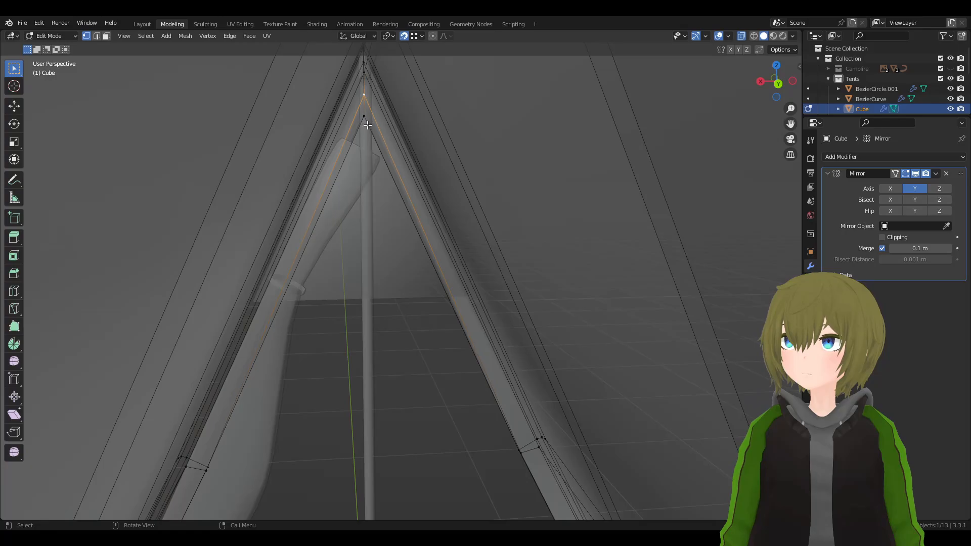
key(g)
key(z)
click(367, 121)
middle_drag(414, 164, 328, 153)
key(g)
key(z)
right_click(351, 122)
key(Tab)
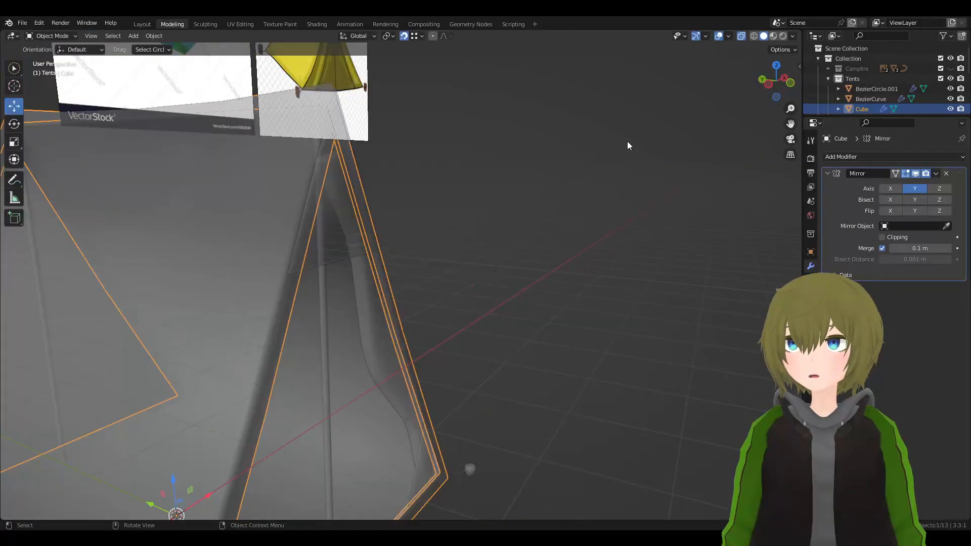
click(741, 35)
- Examine the reshaped front frame and the fit of the mirrored lower corner panels
middle_drag(681, 180, 587, 193)
shift+middle_drag(587, 305, 562, 183)
click(663, 282)
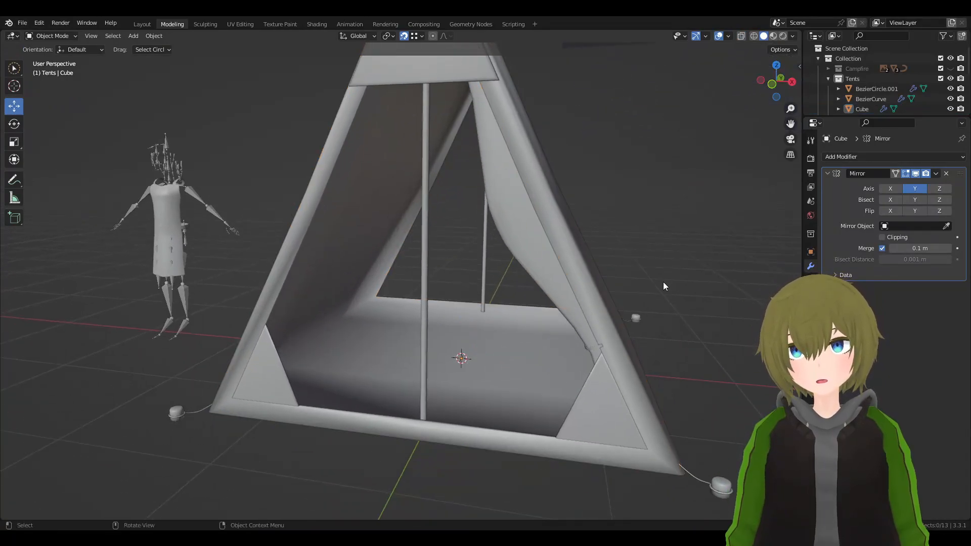
scroll(565, 263, down, 2)
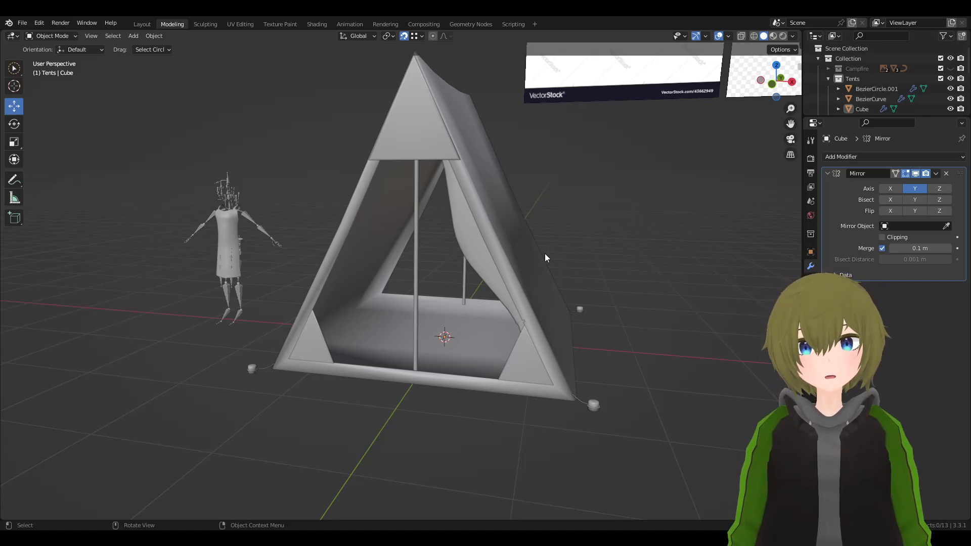
click(335, 344)
click(314, 342)
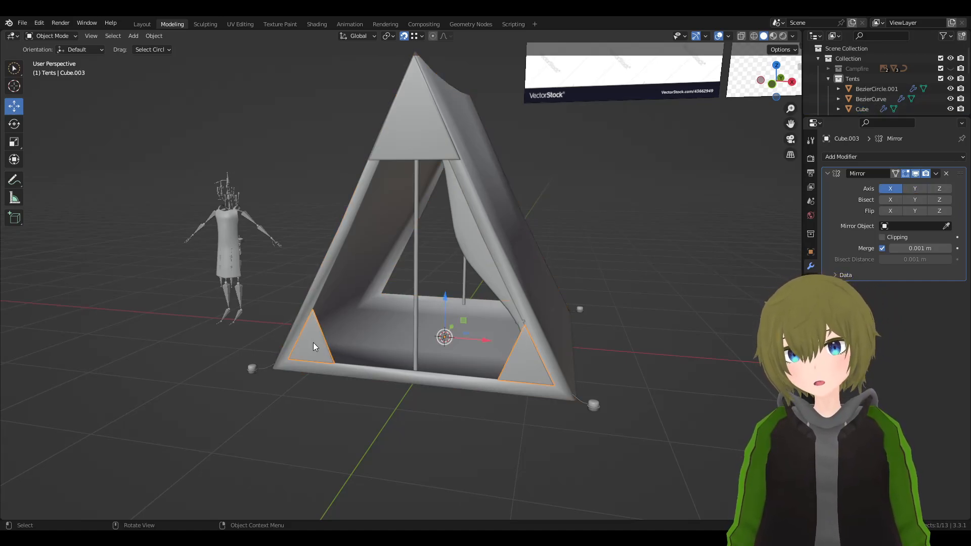
click(280, 330)
click(314, 345)
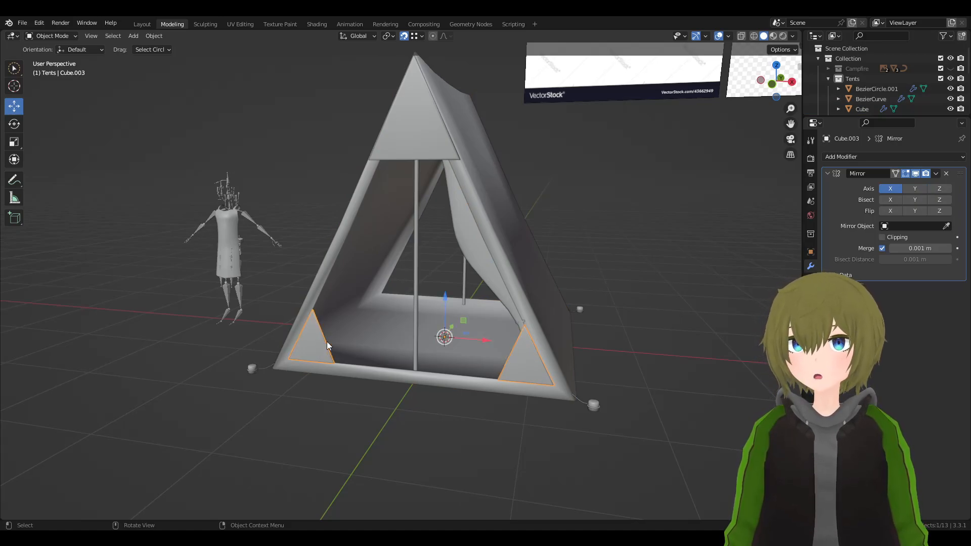
click(413, 278)
middle_drag(413, 278, 344, 293)
- Examine the peak panel and the tent's overall shape from several angles against the reference images
click(422, 133)
middle_drag(423, 133, 463, 169)
click(553, 170)
middle_drag(529, 205, 544, 263)
click(407, 137)
scroll(556, 278, down, 3)
click(571, 295)
scroll(582, 349, down, 3)
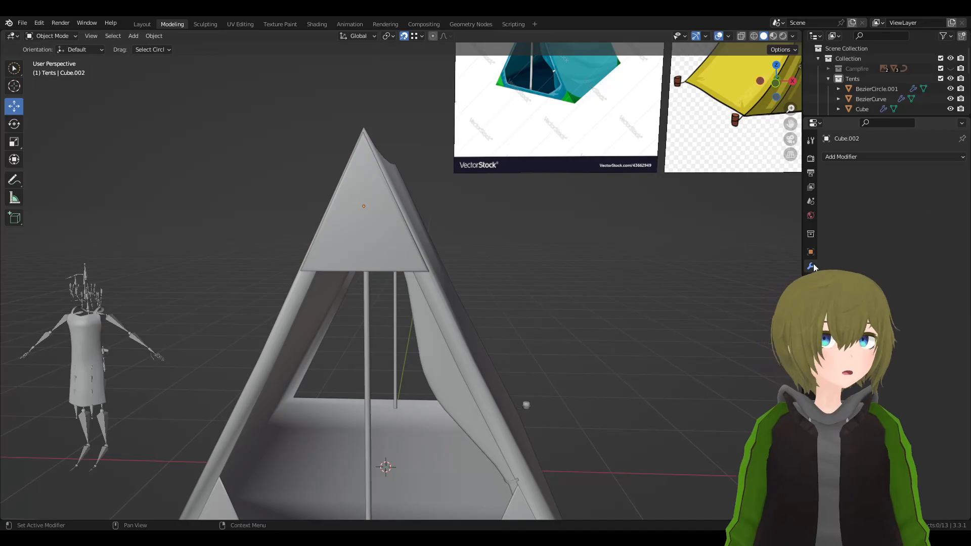
middle_drag(557, 369, 582, 371)
scroll(582, 385, up, 4)
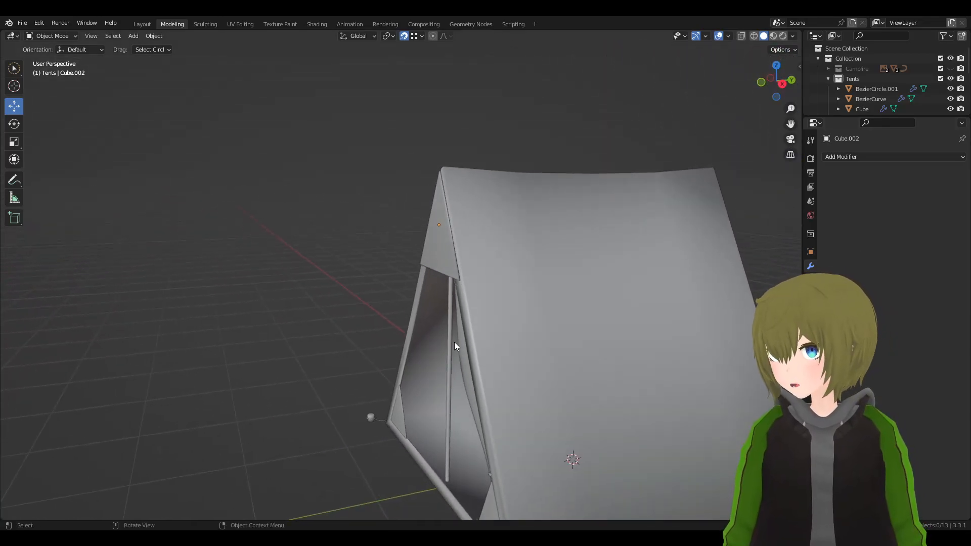
- Examine the peak panel's fit over the front opening and the tent's overall shape from several angles
click(451, 271)
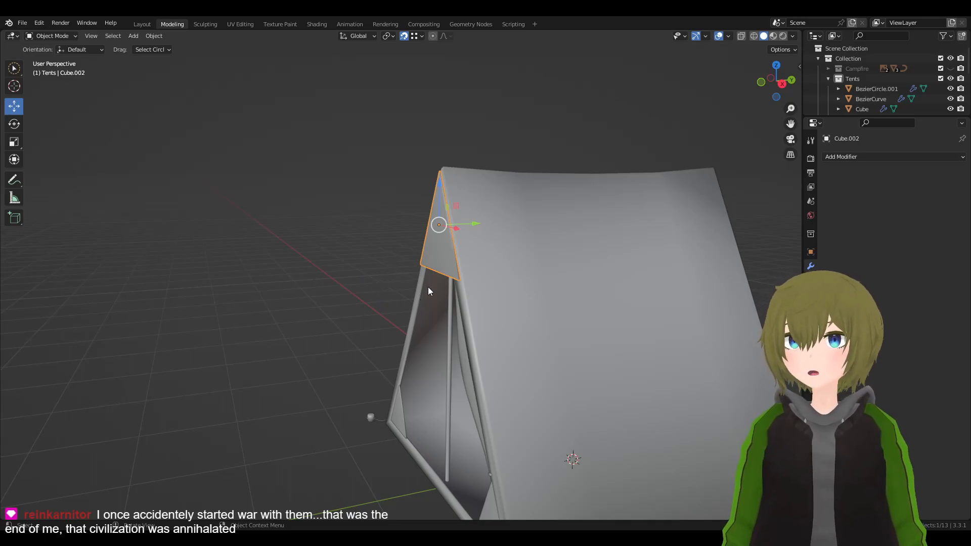
middle_drag(457, 276, 654, 326)
click(654, 327)
shift+middle_drag(576, 358, 613, 351)
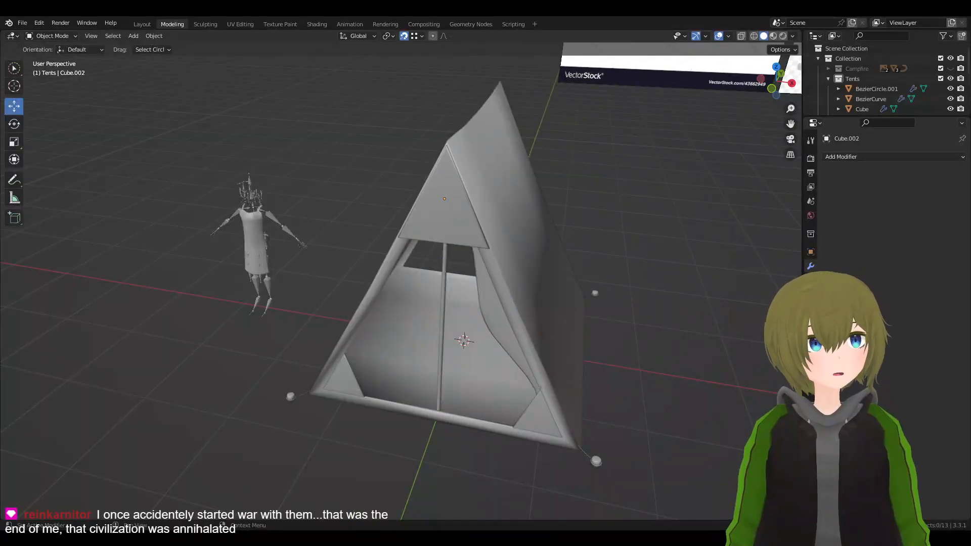
middle_drag(484, 249, 532, 263)
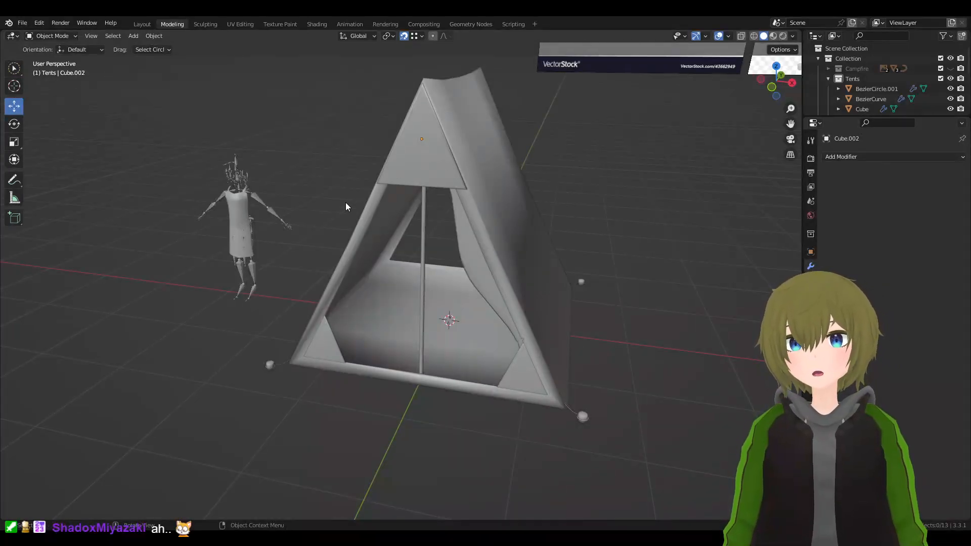
middle_drag(483, 228, 424, 222)
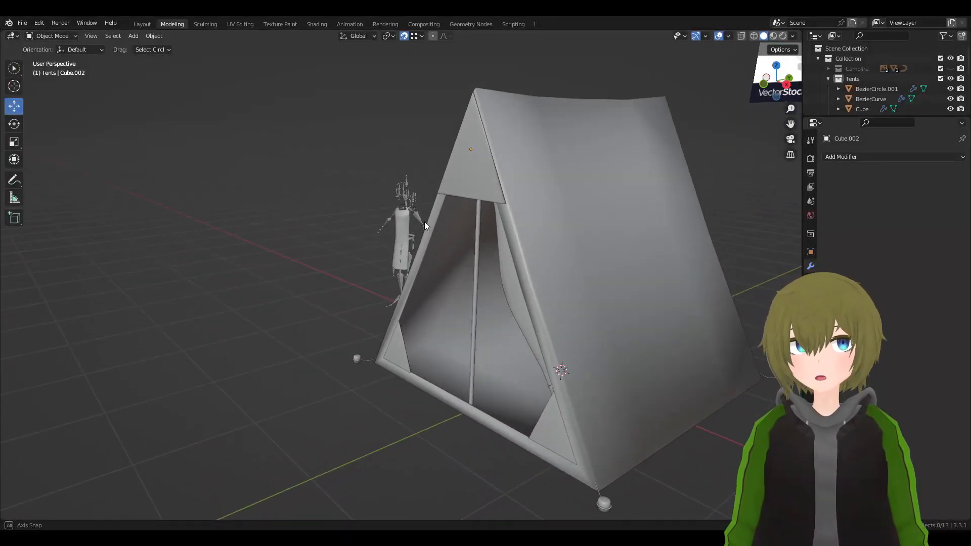
click(391, 338)
click(723, 463)
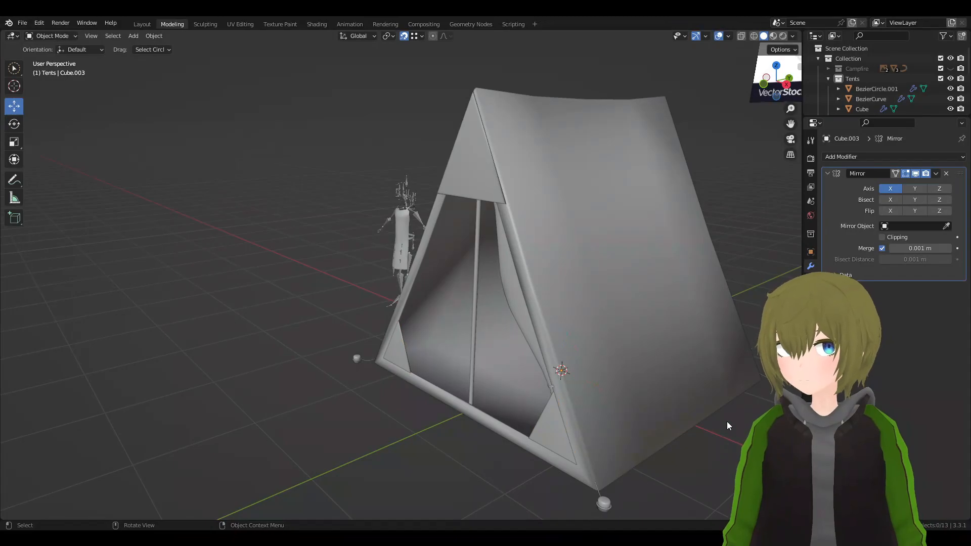
click(478, 187)
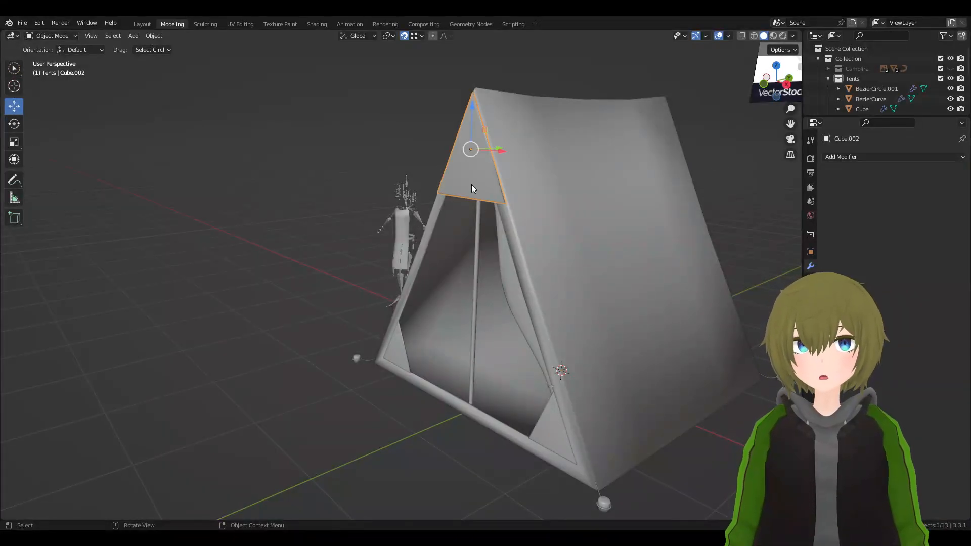
middle_drag(351, 132, 460, 132)
click(652, 256)
scroll(652, 256, down, 5)
middle_drag(571, 253, 618, 244)
scroll(593, 257, up, 5)
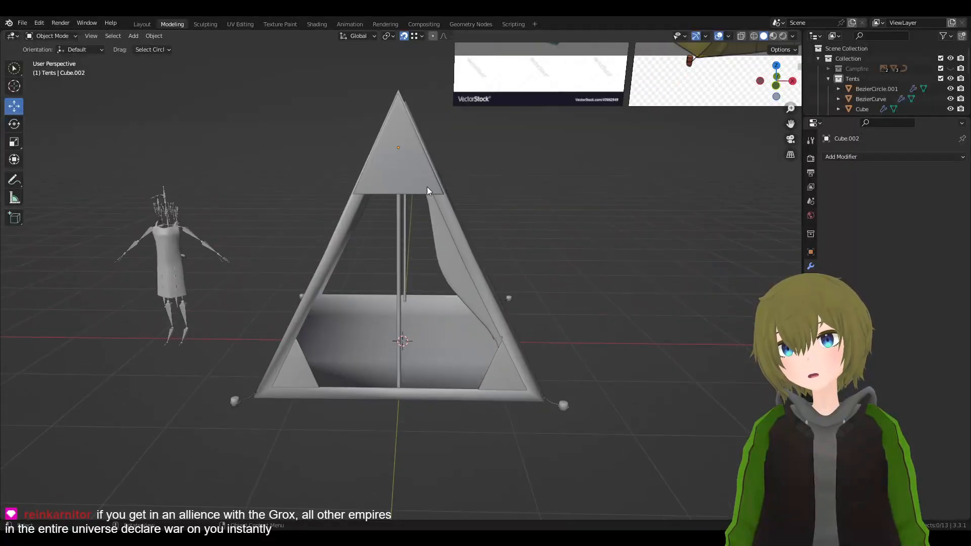
- Try to narrow the peak panel's lower edge by scaling its lower corner vertices to about 0.775 along X
click(416, 170)
scroll(410, 160, up, 3)
middle_drag(410, 161, 425, 87)
key(Tab)
middle_drag(451, 274, 438, 297)
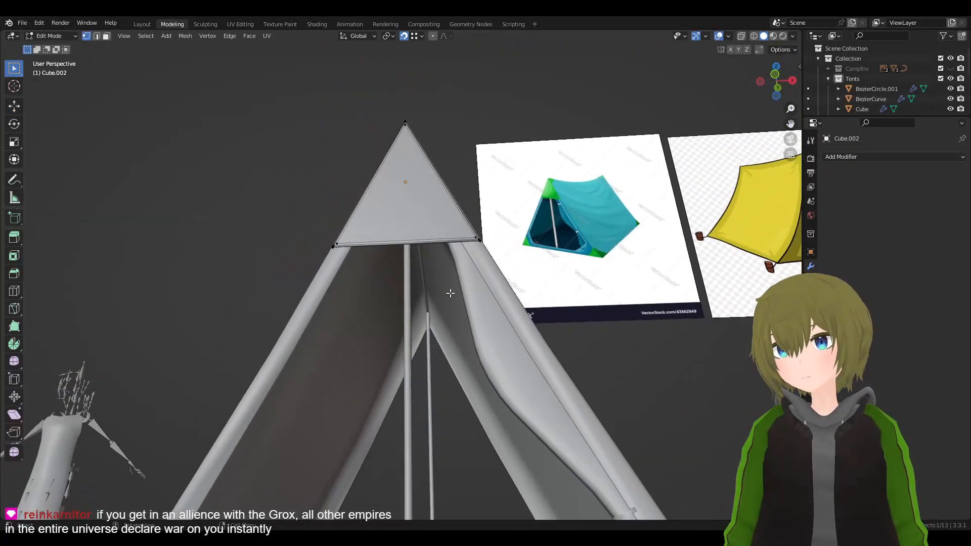
key(alt+z)
key(c)
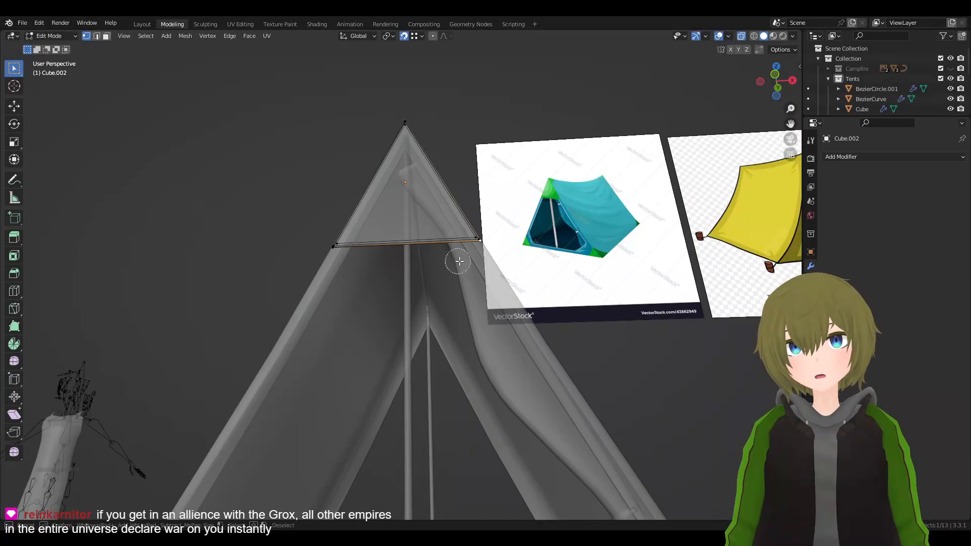
click(475, 236)
click(333, 245)
right_click(330, 246)
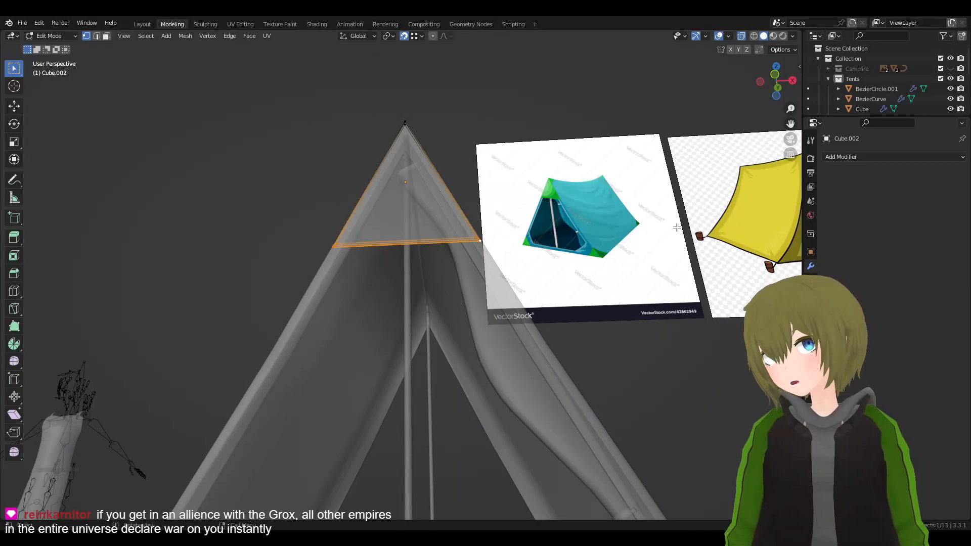
key(s)
key(x)
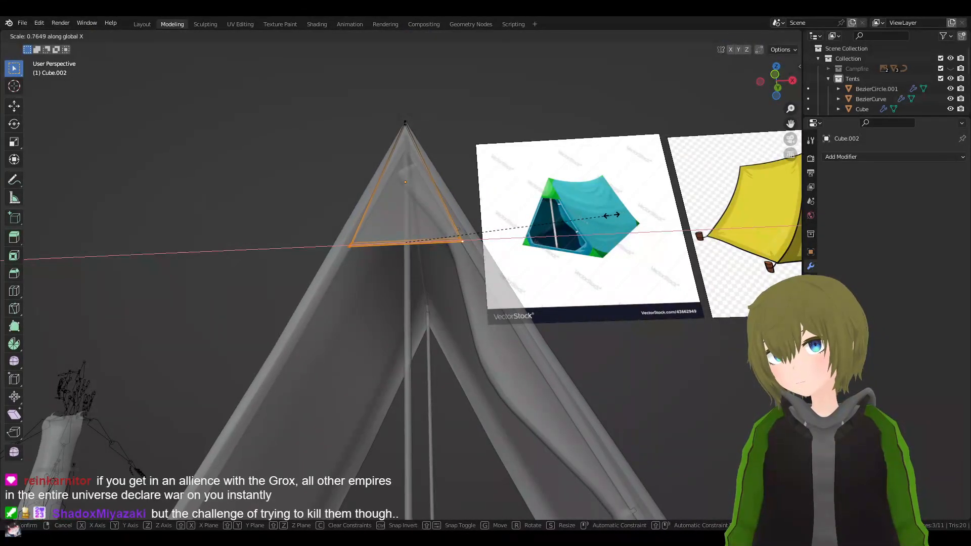
click(613, 215)
middle_drag(612, 214, 571, 251)
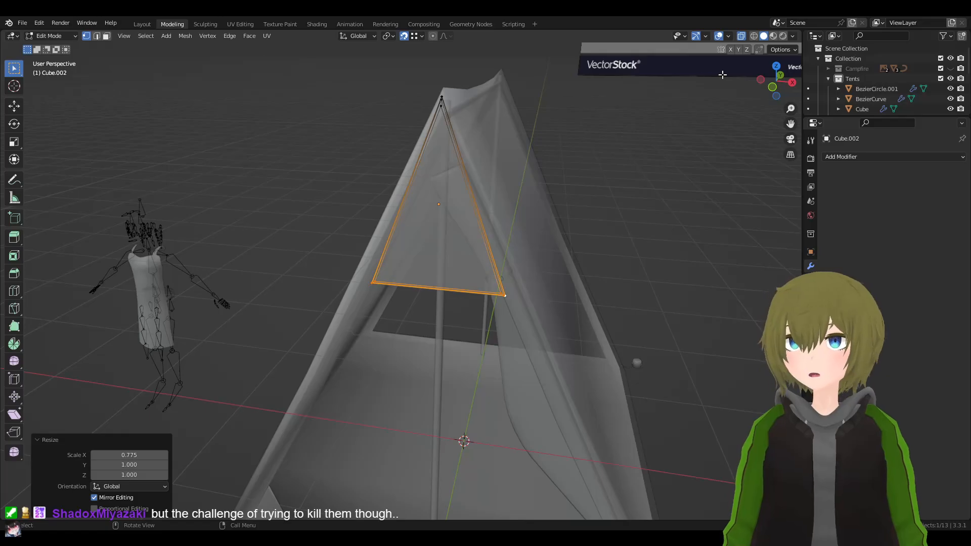
- Turn off X-ray, undo the scaling of the peak panel's lower edge and finish editing the panel
click(740, 37)
middle_drag(607, 215, 625, 188)
key(s)
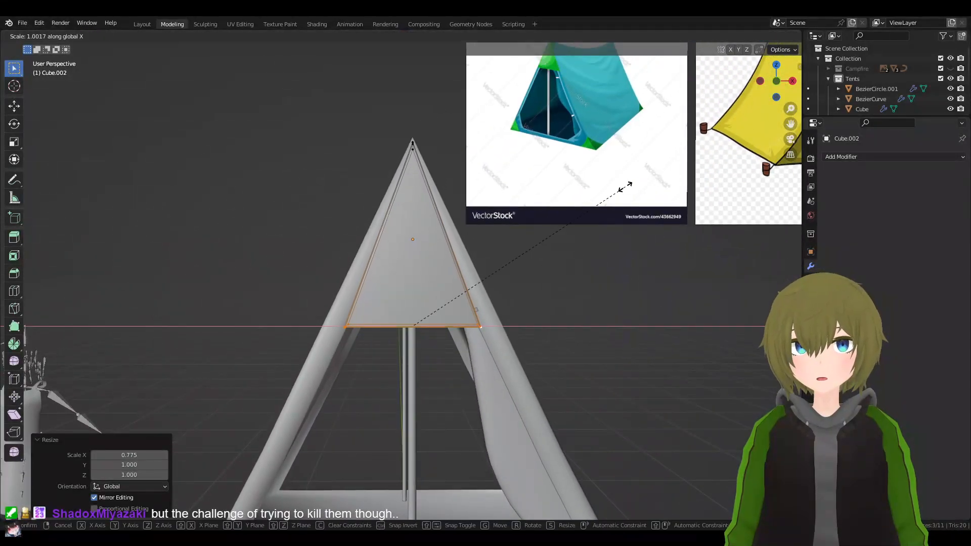
key(Escape)
key(ctrl+z)
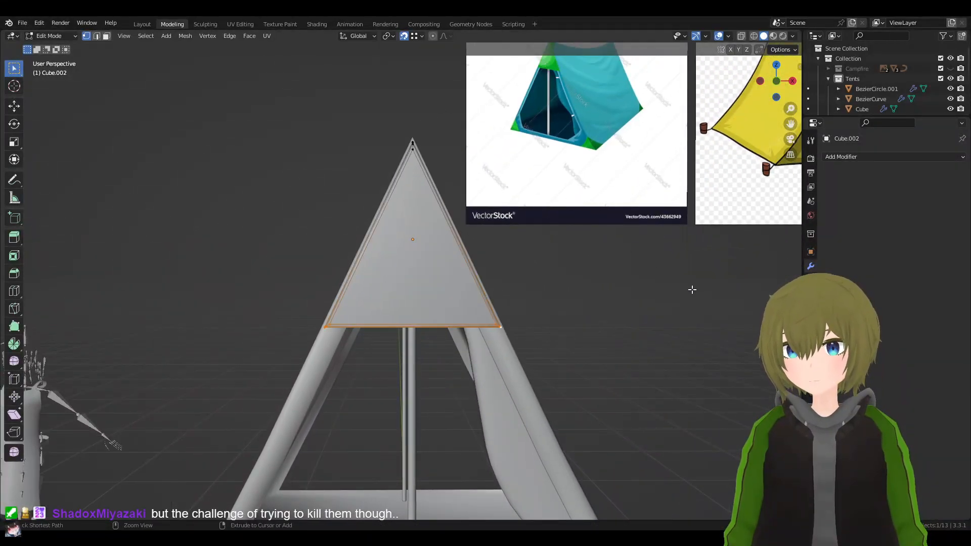
key(Tab)
- Extend the lower corner panels' Mirror modifier to the Y axis for the tent's other end
scroll(490, 358, down, 3)
middle_drag(491, 357, 539, 310)
click(323, 341)
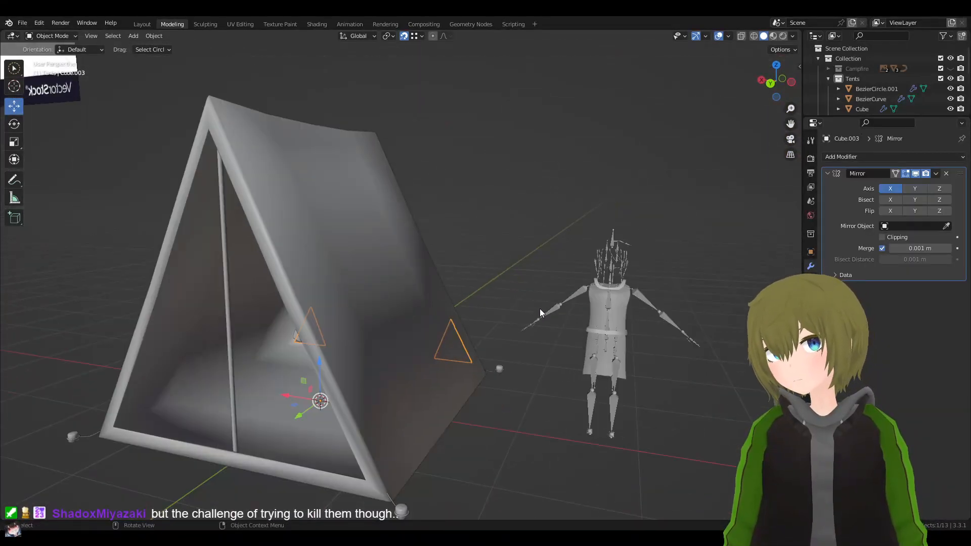
click(921, 191)
middle_drag(815, 207, 411, 216)
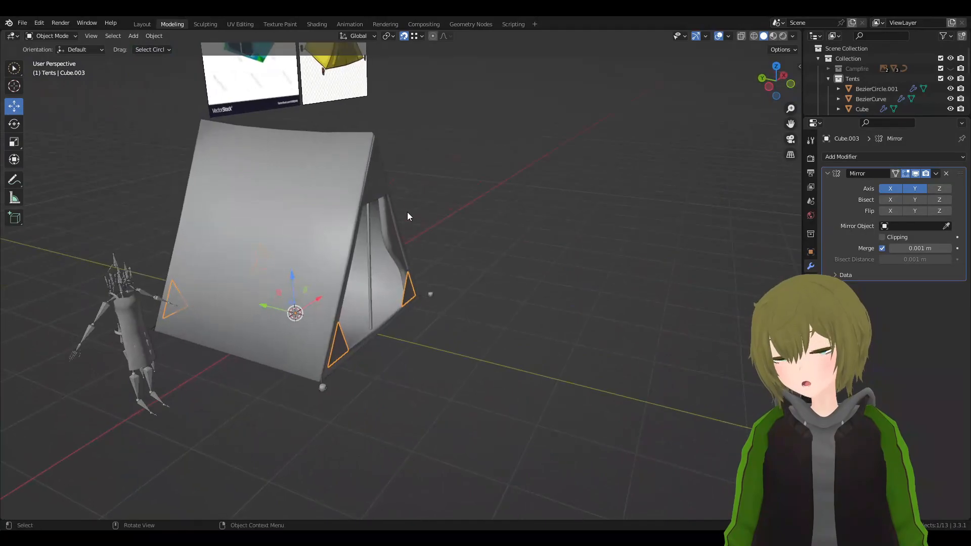
- Set the peak panel's origin to the 3D cursor
click(371, 180)
middle_drag(488, 218, 440, 208)
key(q)
key(F3)
key(Return)
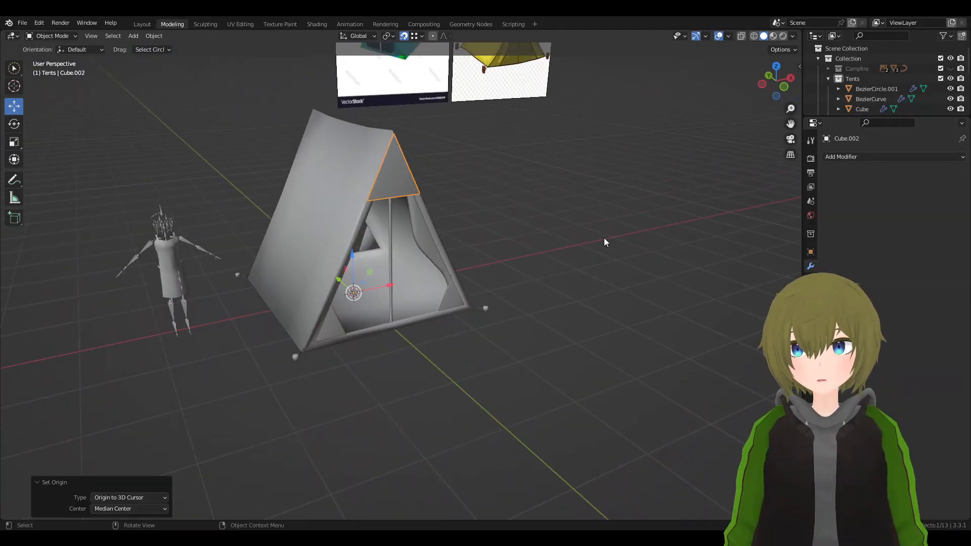
- Add a Mirror modifier to the peak panel, mirroring it along Y only to the opposite end
click(851, 157)
click(777, 273)
middle_drag(632, 238, 632, 212)
click(914, 189)
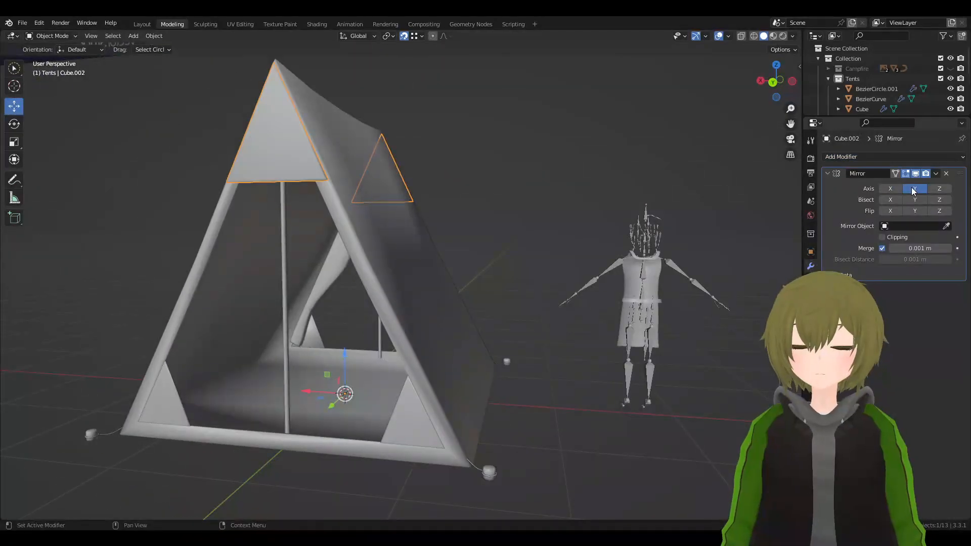
middle_drag(591, 177, 420, 182)
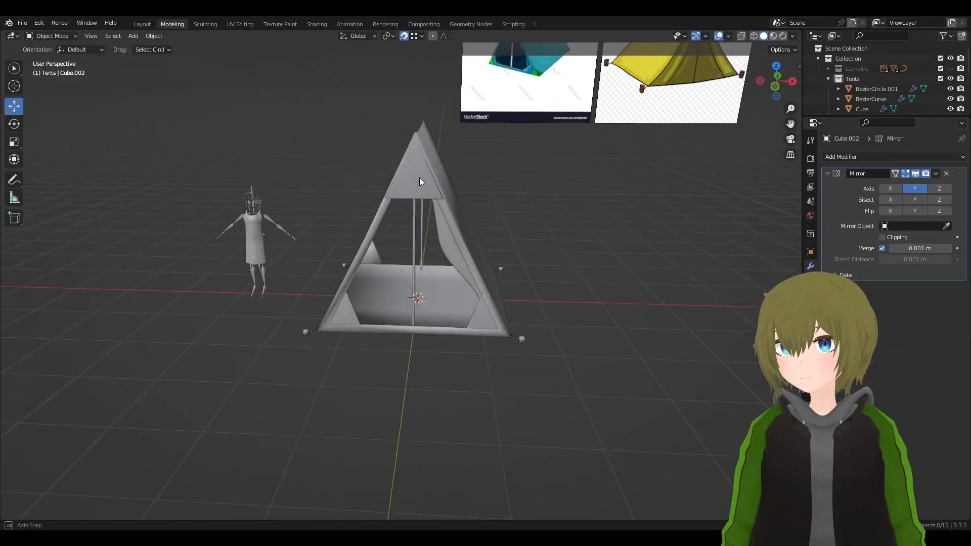
- Set the tied-back door flap's origin to the 3D cursor
click(448, 252)
scroll(449, 253, up, 3)
middle_drag(449, 253, 596, 241)
key(q)
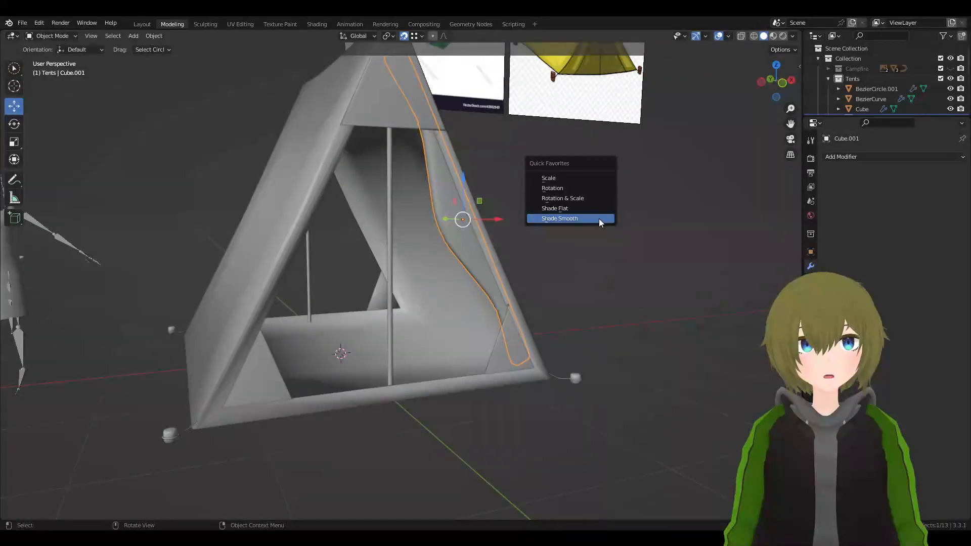
key(F3)
key(Return)
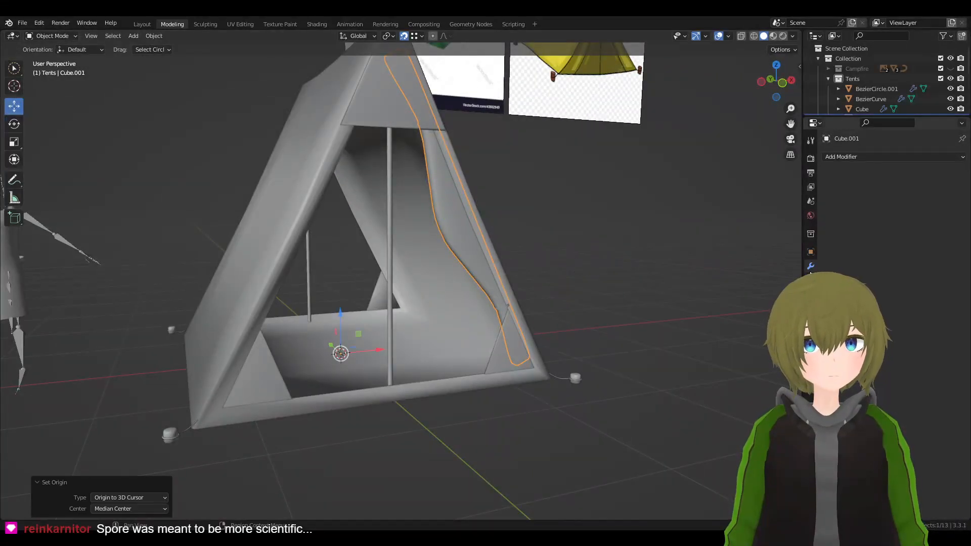
- Add a Mirror modifier to the door flap, with X turned off and Y turned on
click(853, 157)
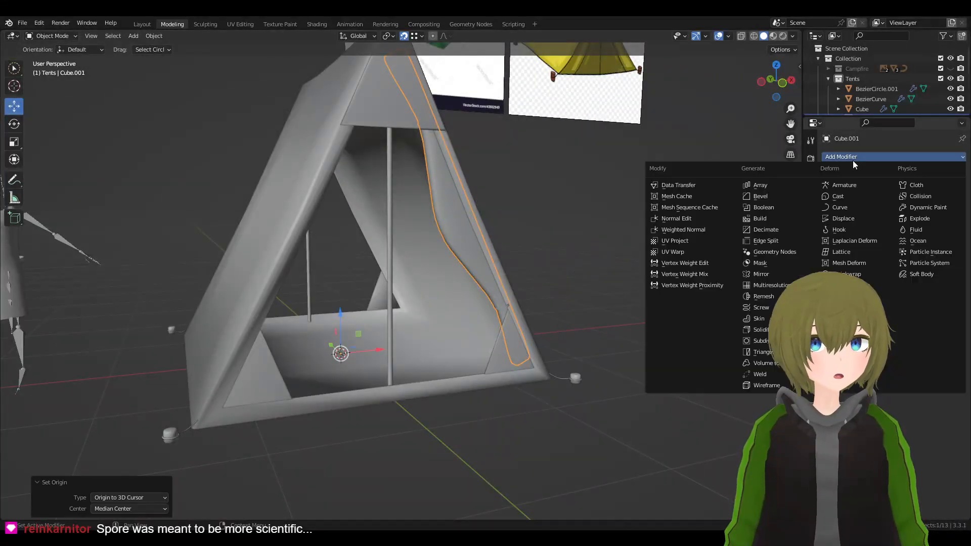
click(767, 274)
click(895, 188)
click(914, 189)
middle_drag(685, 239, 626, 258)
scroll(658, 247, down, 3)
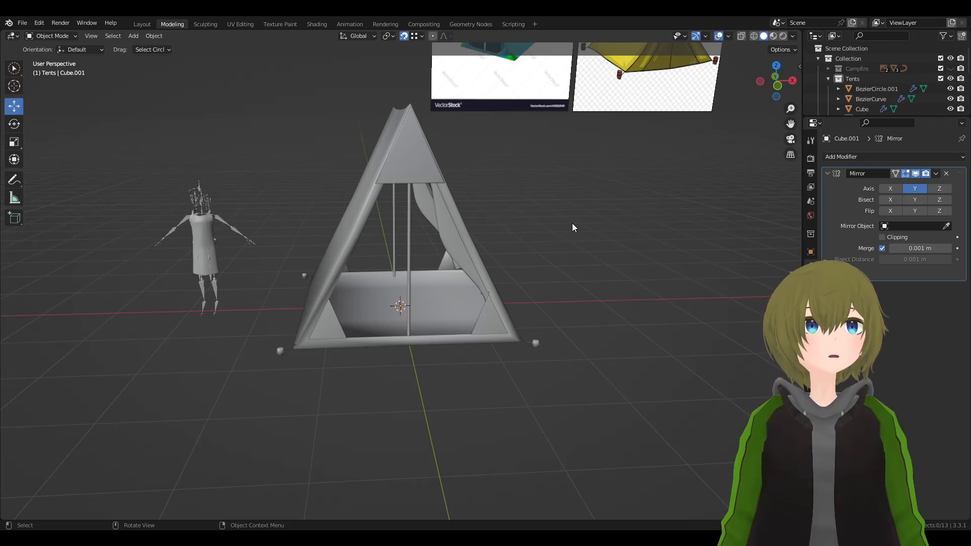
middle_drag(538, 154, 515, 164)
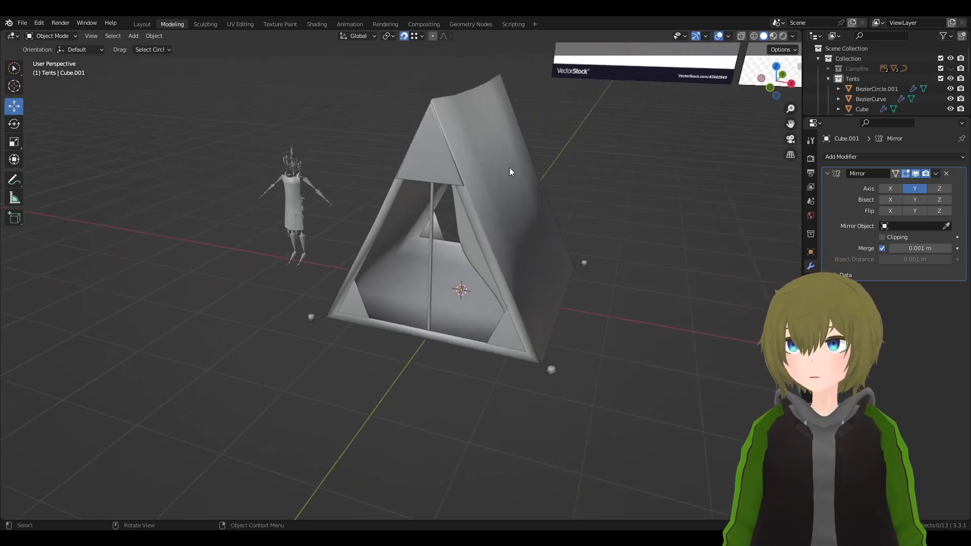
- Save Campsite_2.blend and save a new version of the scene as Campsite_3.blend
click(23, 24)
click(50, 92)
click(22, 23)
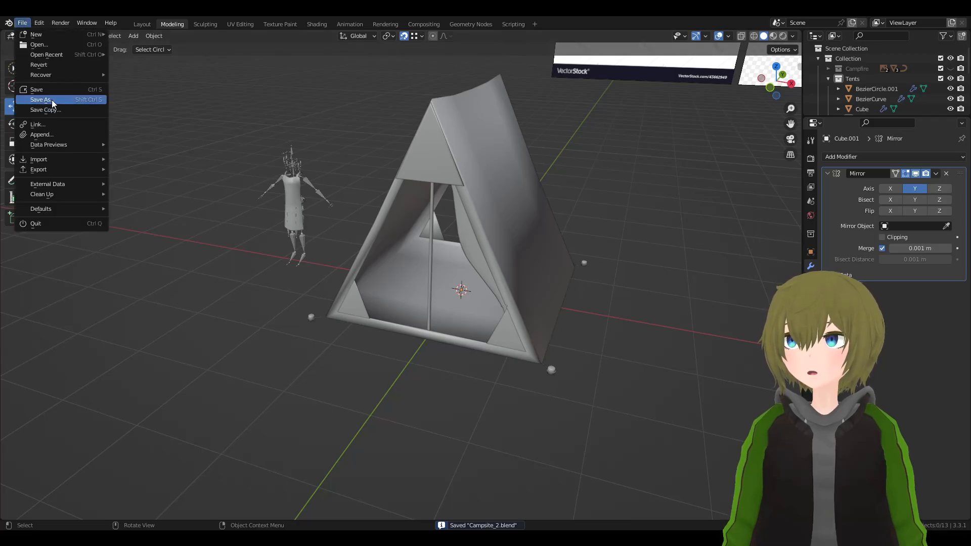
click(54, 101)
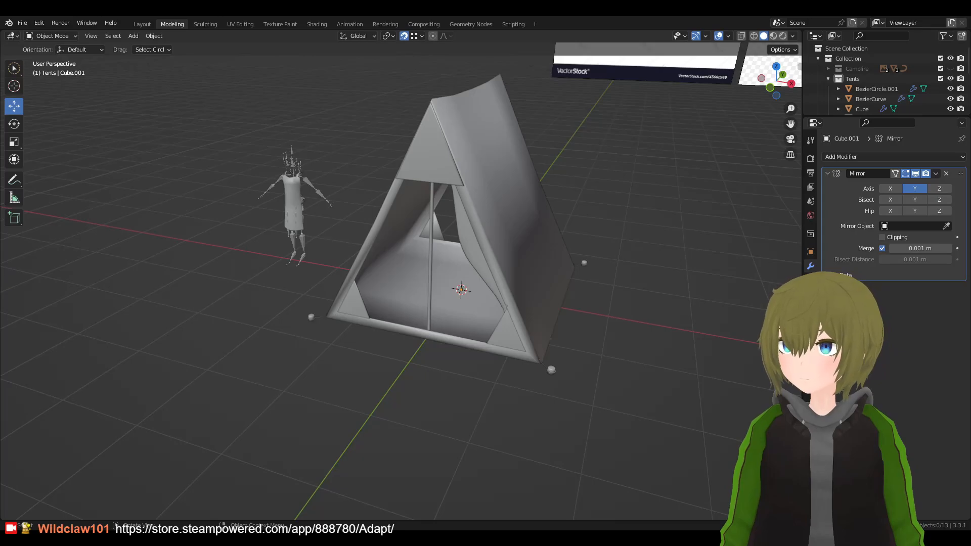
- Check the mirrored ground cords at the tent's corners, deselect them and save Campsite_3.blend again
middle_drag(511, 211, 551, 210)
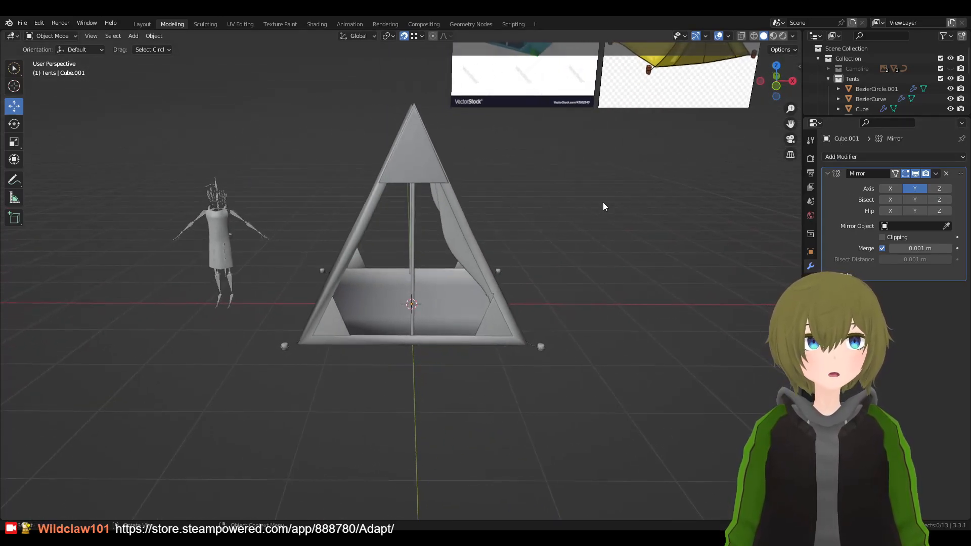
click(536, 353)
middle_drag(650, 443, 408, 342)
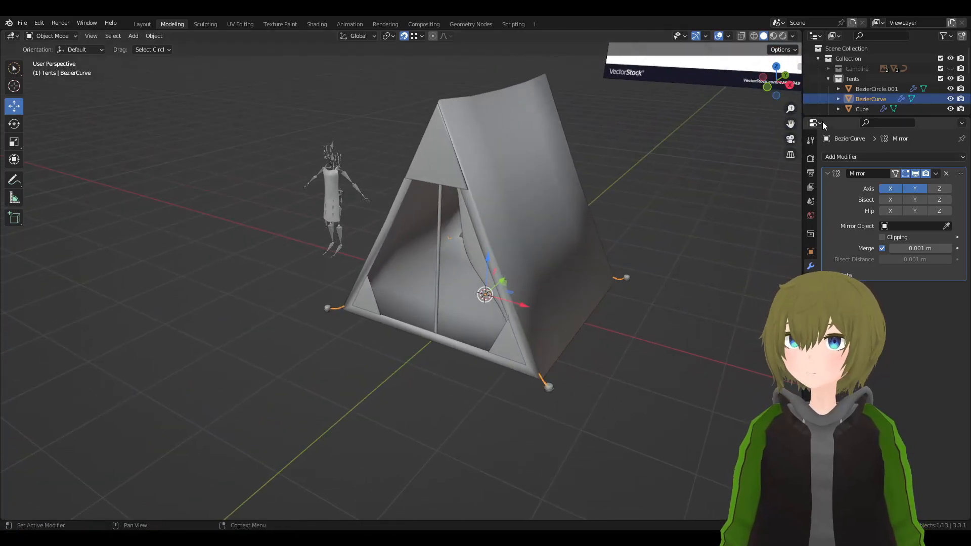
key(alt+a)
click(20, 23)
click(51, 89)
- Examine the lower corner panels, the mirrored flap and the tent's interior from several angles
middle_drag(395, 258, 461, 230)
scroll(557, 248, up, 5)
middle_drag(557, 248, 570, 232)
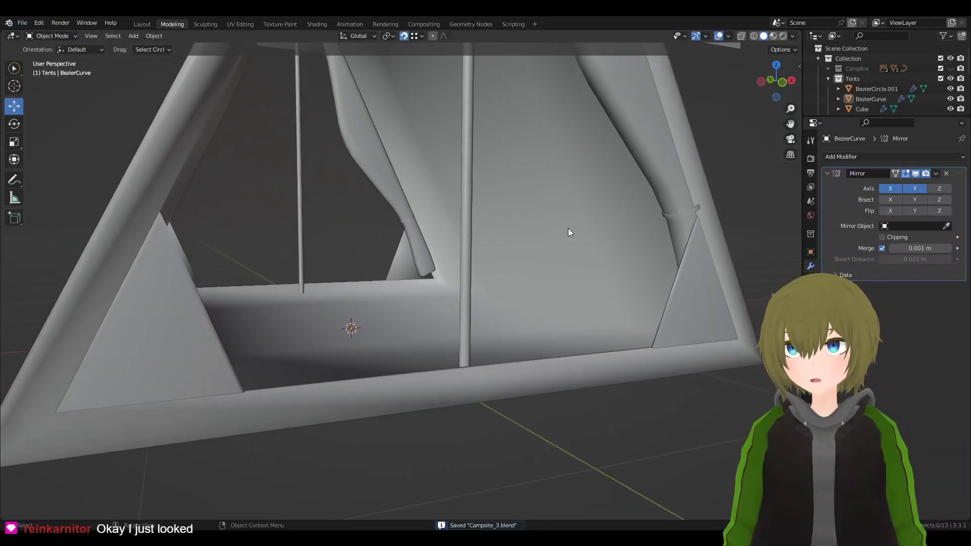
middle_drag(385, 319, 457, 342)
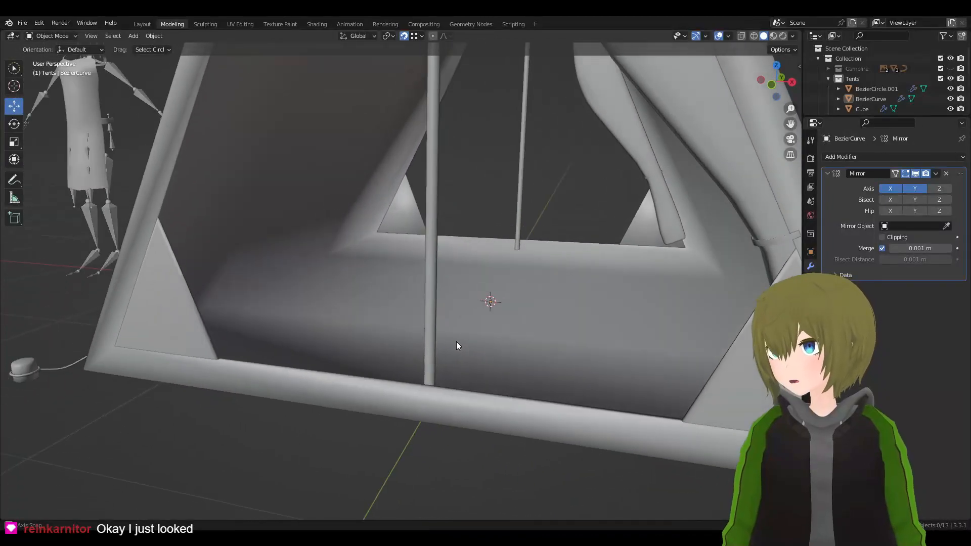
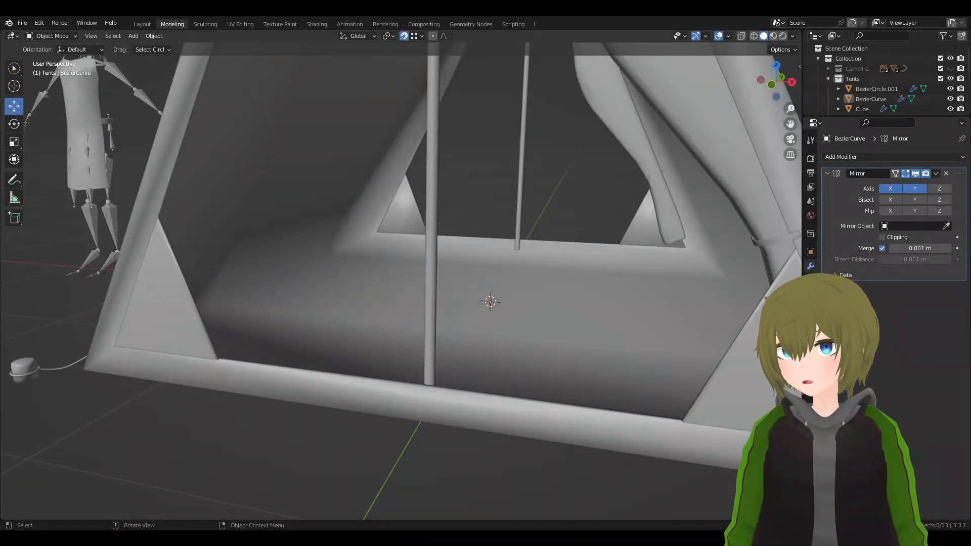
scroll(493, 224, down, 6)
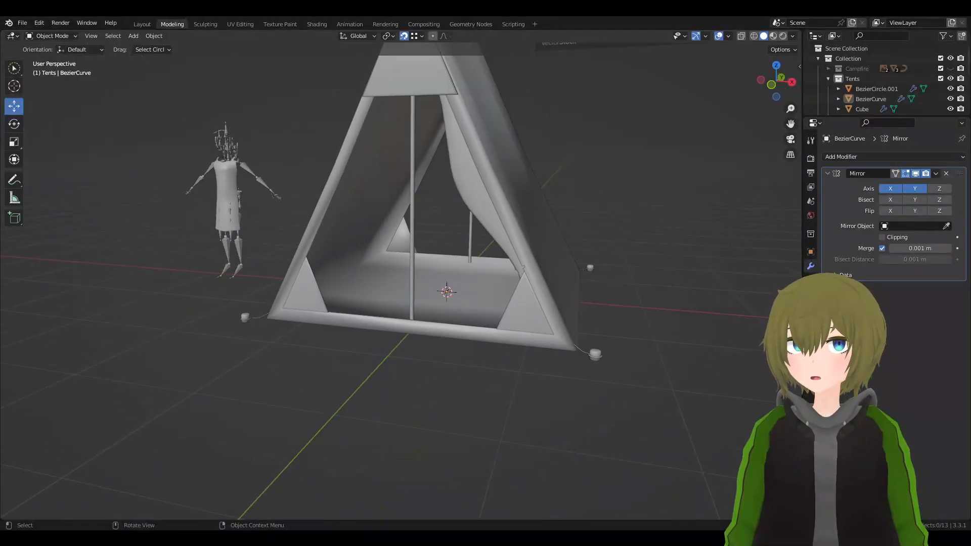
click(523, 301)
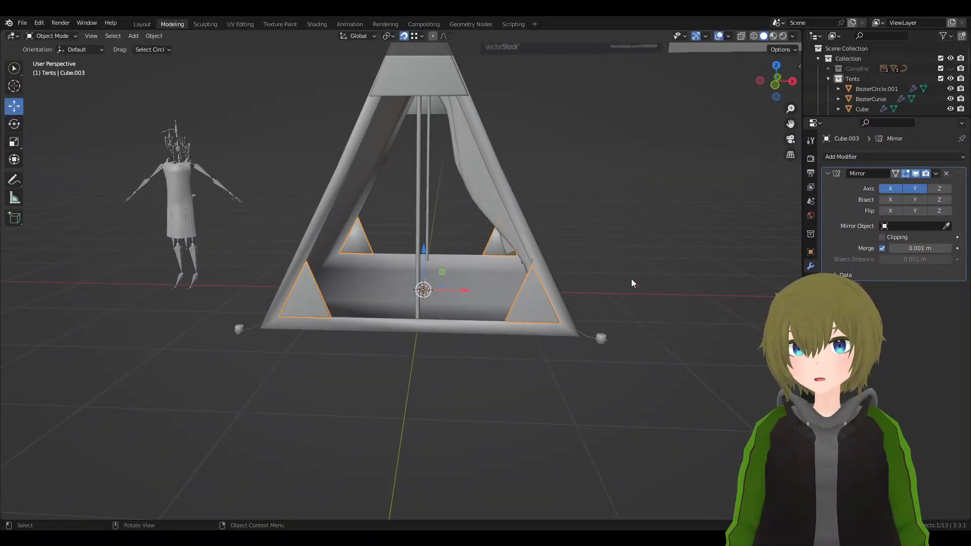
middle_drag(632, 279, 412, 279)
click(434, 244)
middle_drag(434, 244, 251, 244)
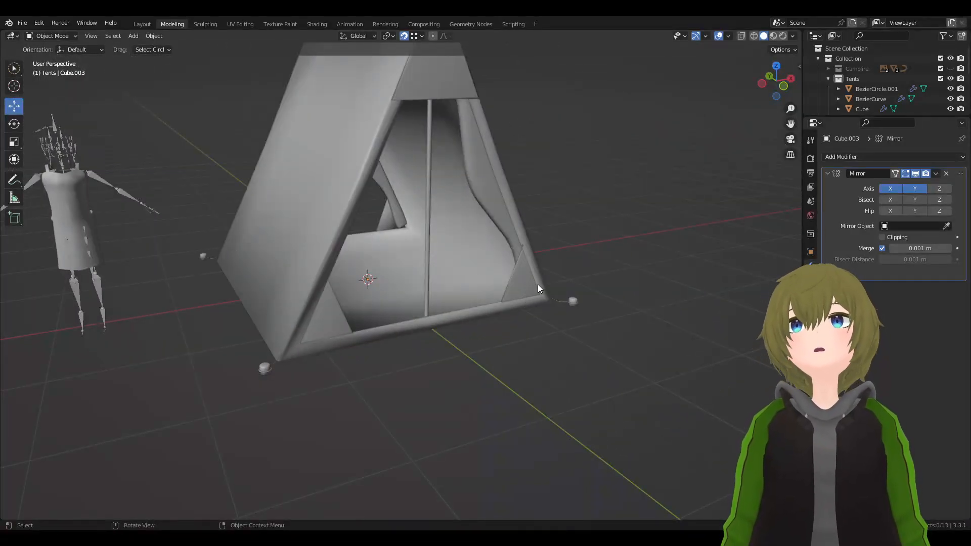
middle_drag(505, 275, 461, 248)
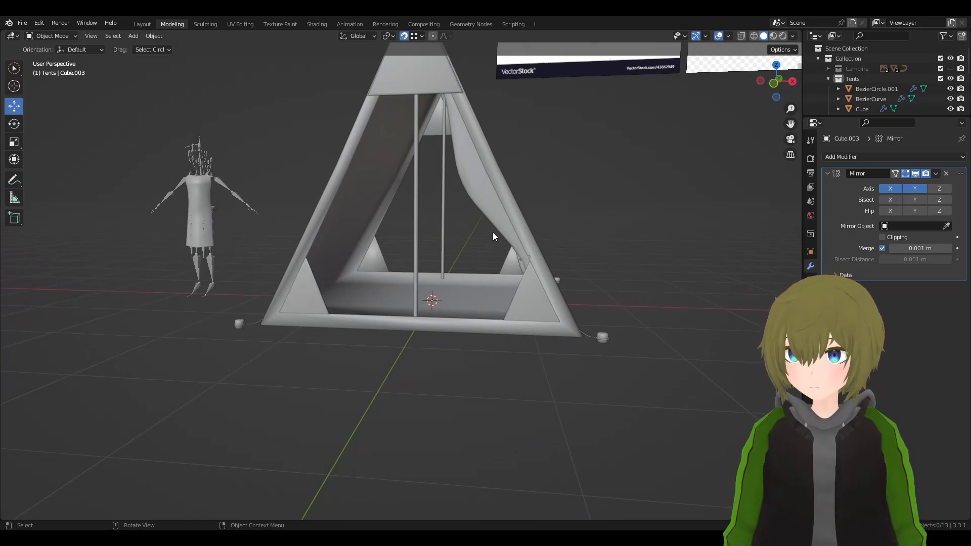
- Examine the door flaps, support poles and tent interior through both open ends
scroll(551, 289, up, 3)
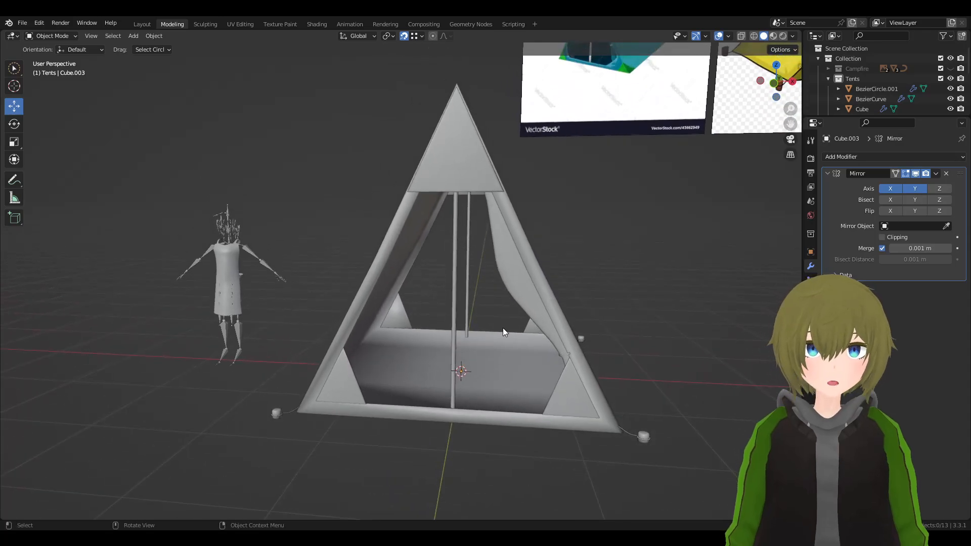
scroll(502, 329, up, 5)
middle_drag(459, 269, 498, 271)
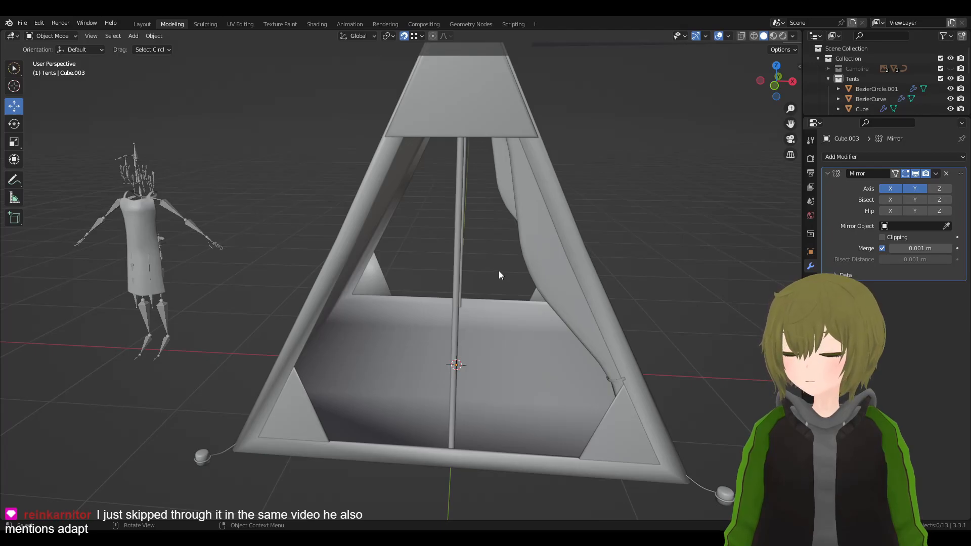
middle_drag(528, 305, 521, 282)
click(514, 274)
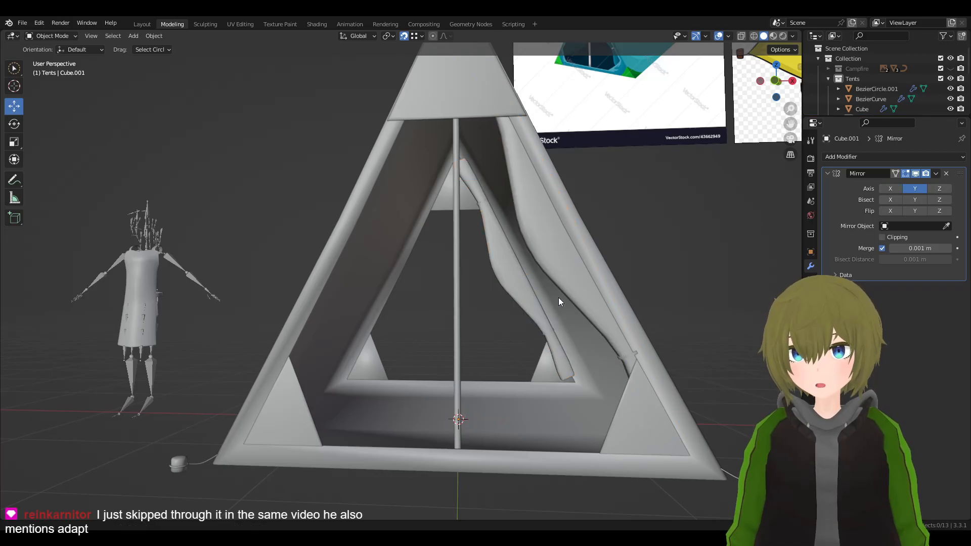
middle_drag(558, 298, 539, 346)
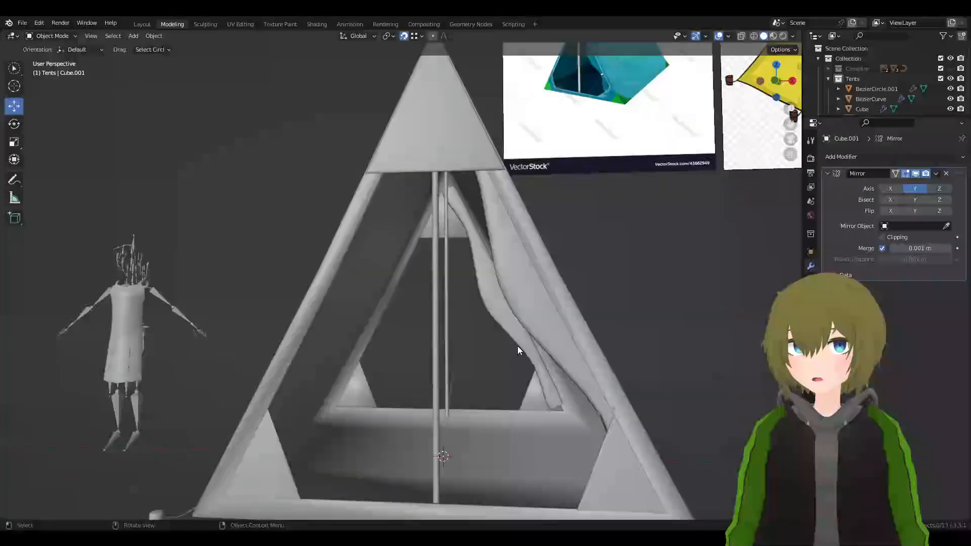
middle_drag(498, 296, 349, 374)
shift+middle_drag(472, 388, 494, 330)
click(299, 347)
click(490, 263)
scroll(506, 284, down, 3)
middle_drag(516, 298, 316, 293)
middle_drag(515, 347, 556, 303)
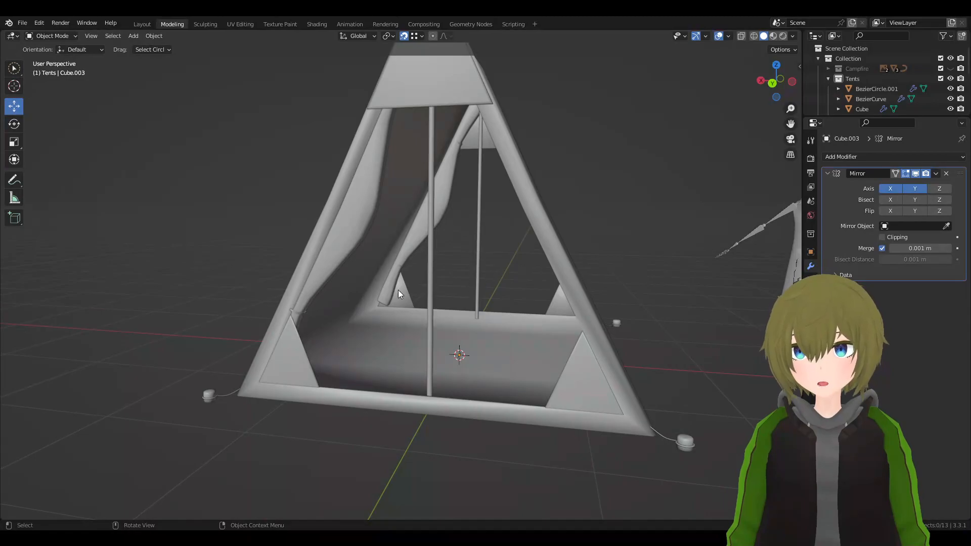
- Save the current scene file with the finished tent model
click(301, 344)
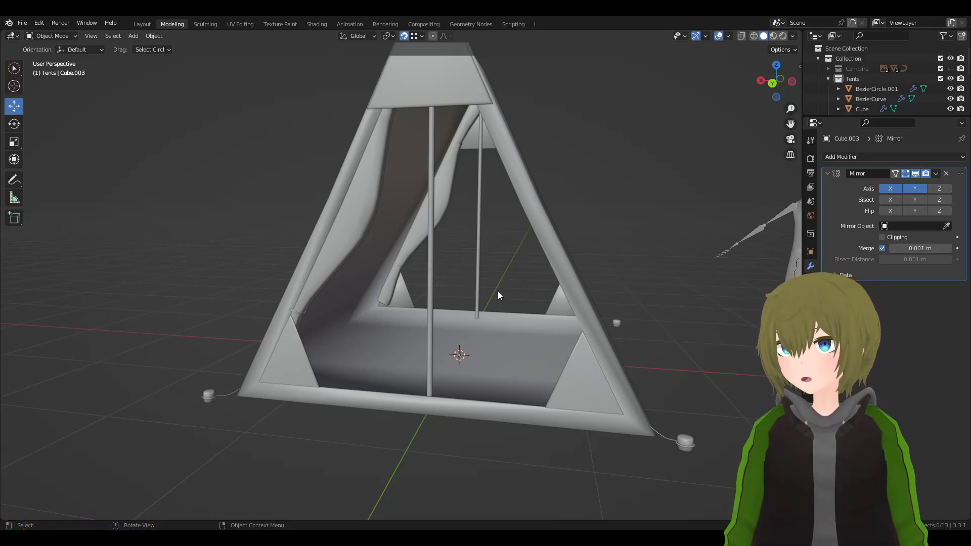
middle_drag(476, 276, 552, 277)
middle_drag(671, 257, 501, 288)
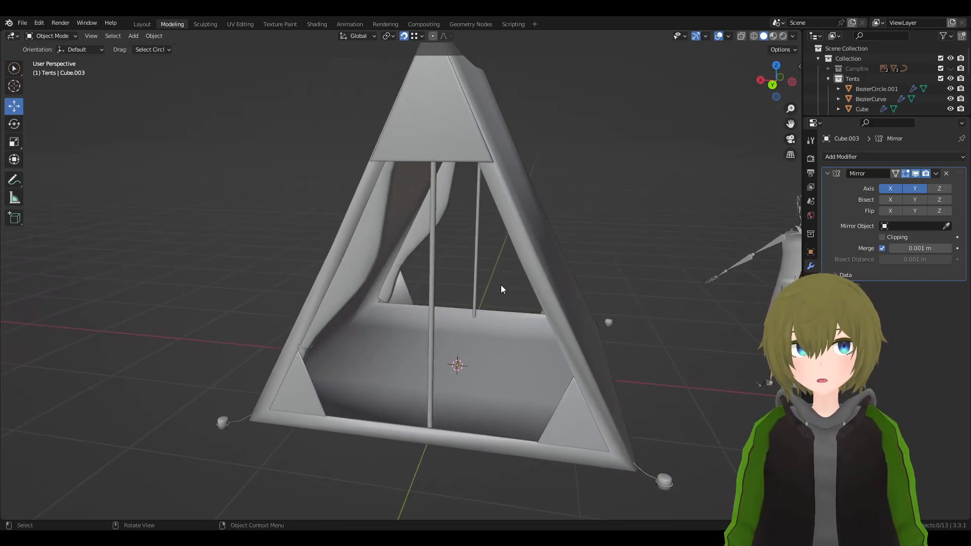
click(23, 23)
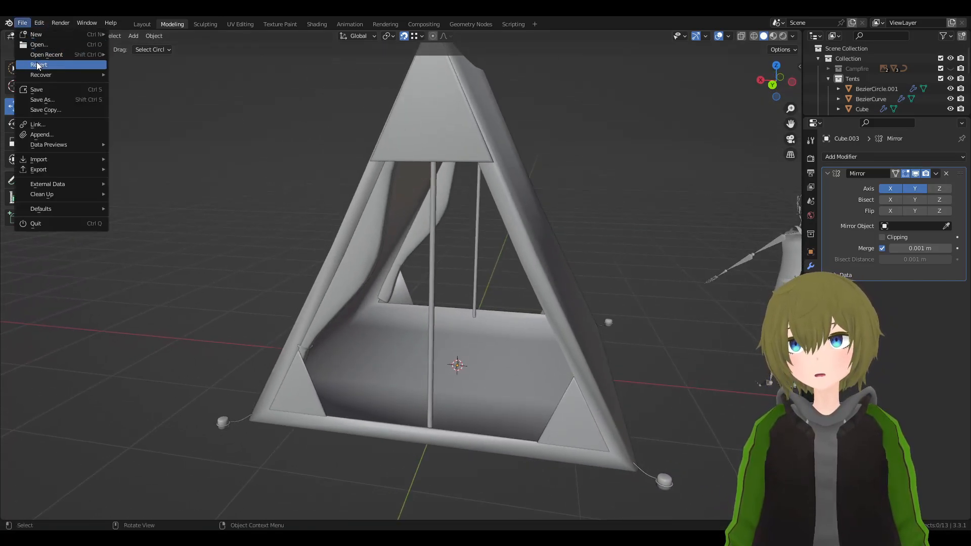
click(43, 88)
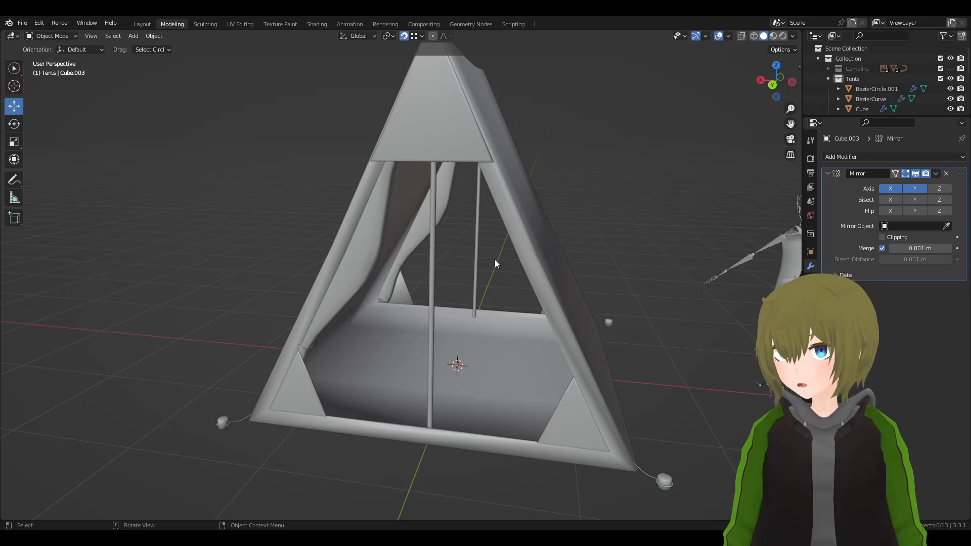
- Inspect the mirrored peak panels and the cord ring around the ground peg at the tent's front corner
middle_drag(497, 281, 562, 306)
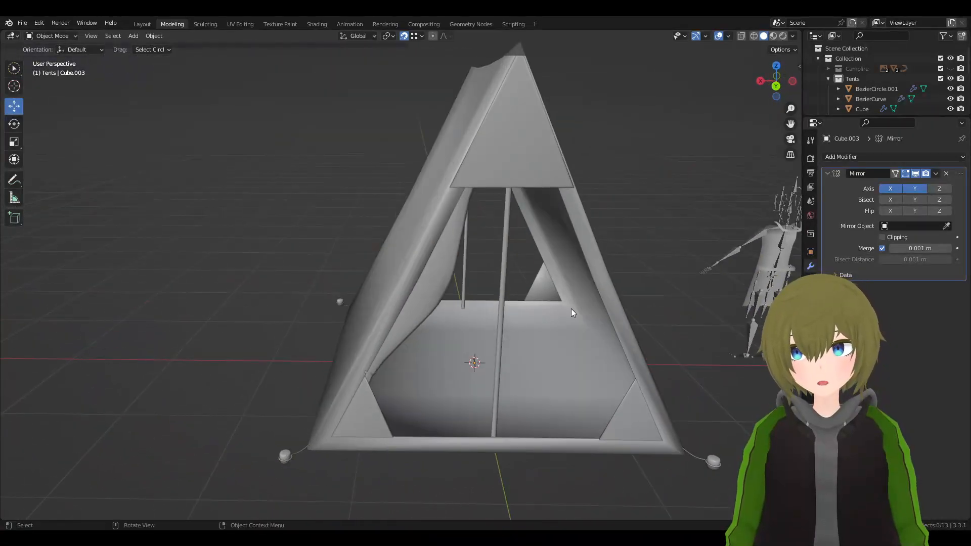
click(522, 174)
middle_drag(650, 232, 574, 244)
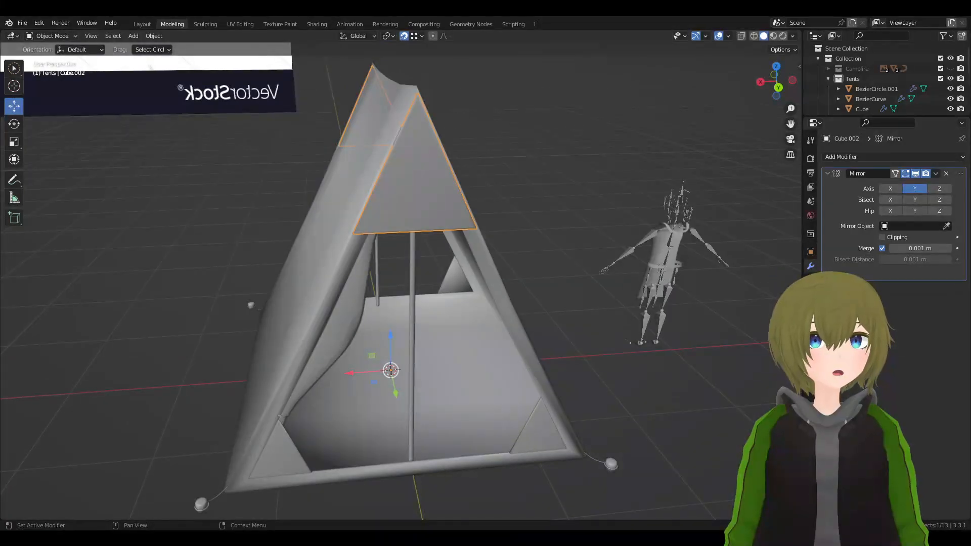
click(622, 461)
shift+middle_drag(622, 463, 667, 332)
scroll(708, 243, up, 4)
middle_drag(695, 271, 649, 269)
shift+middle_drag(727, 297, 630, 255)
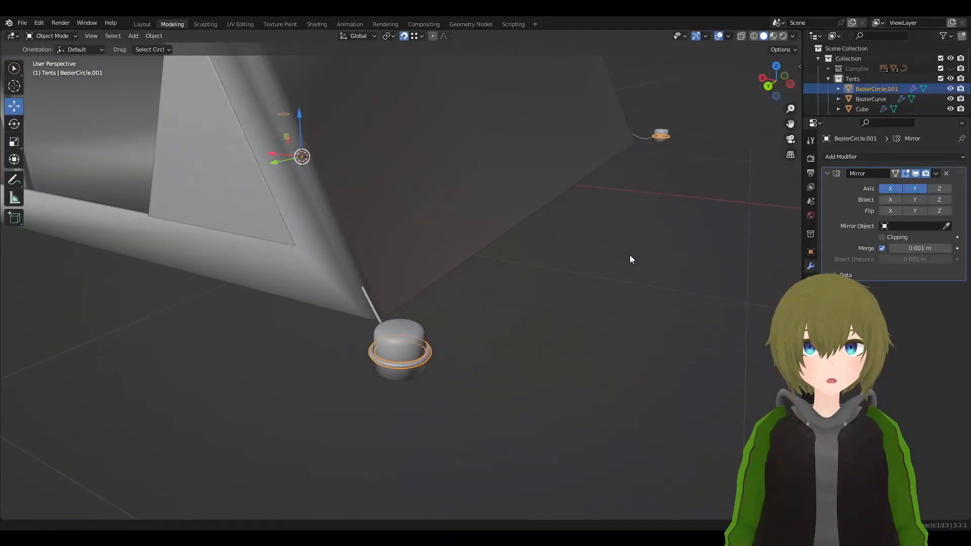
- Apply the scale of the main tent body
click(494, 227)
scroll(504, 250, down, 1)
shift+middle_drag(515, 199, 563, 313)
key(ctrl+a)
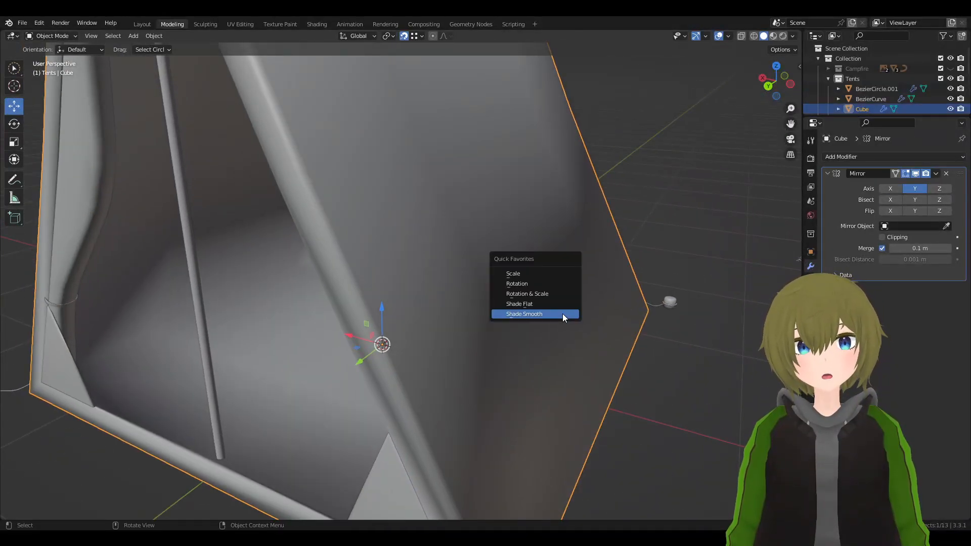
click(537, 278)
scroll(536, 274, down, 5)
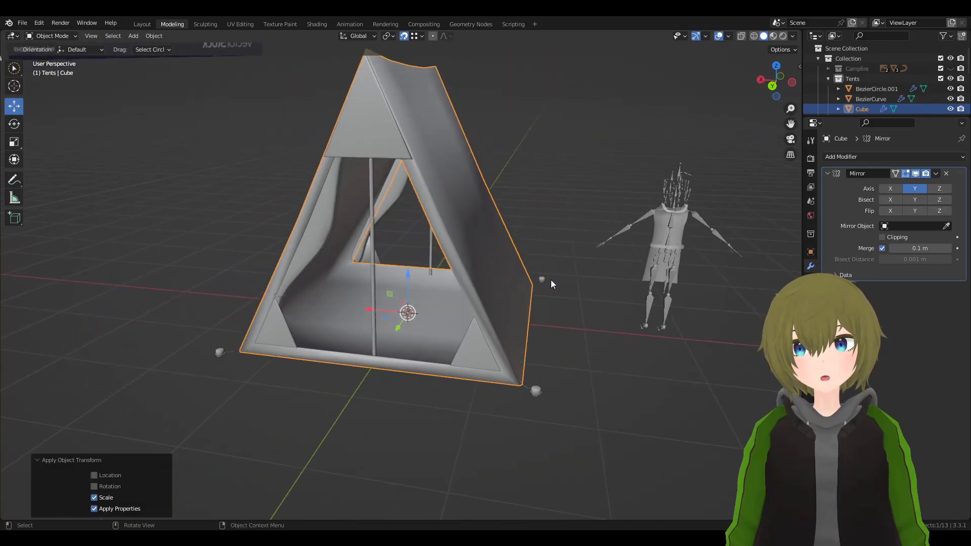
- Put the tent body in Edit Mode, show its material settings and switch the viewport to Material Preview shading
key(Tab)
key(q)
middle_drag(593, 250, 411, 263)
click(810, 336)
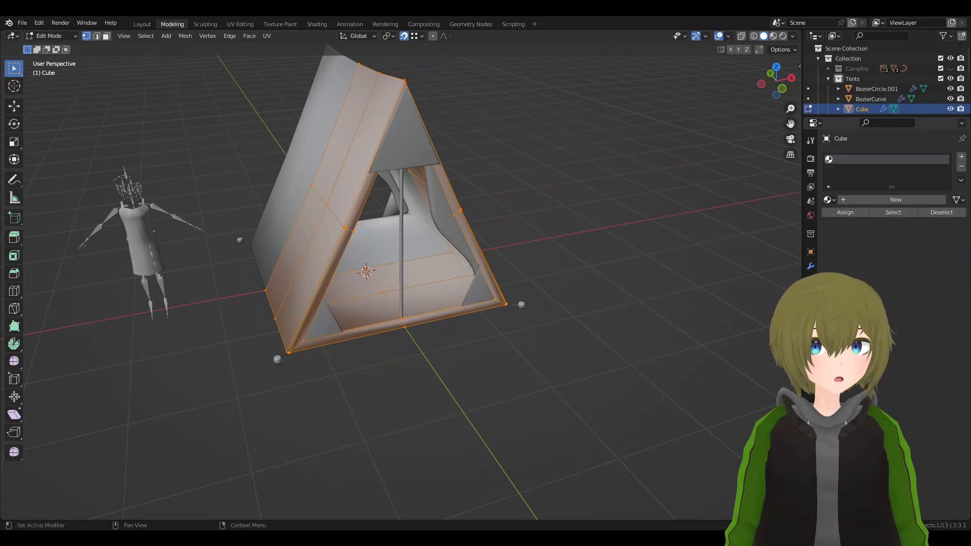
shift+middle_drag(621, 127, 662, 144)
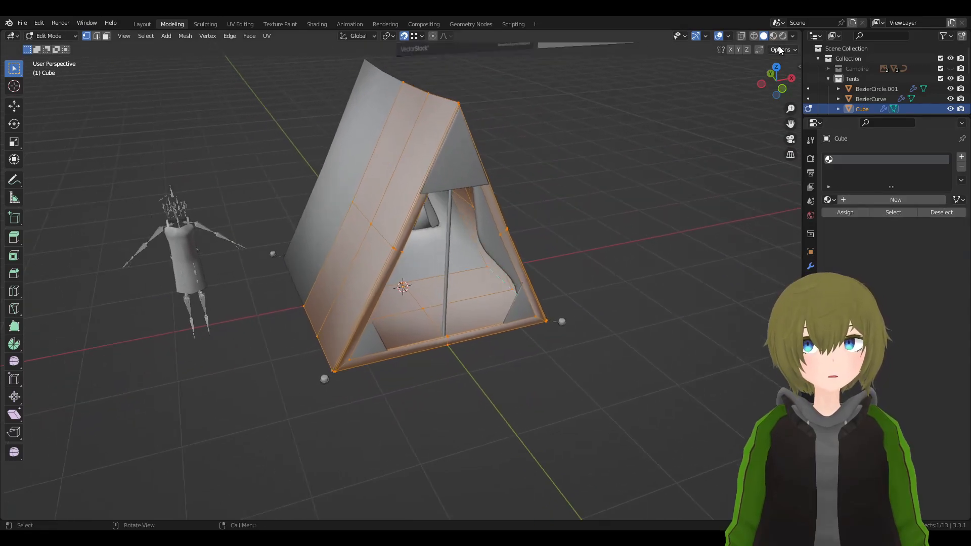
click(774, 36)
middle_drag(709, 169, 710, 161)
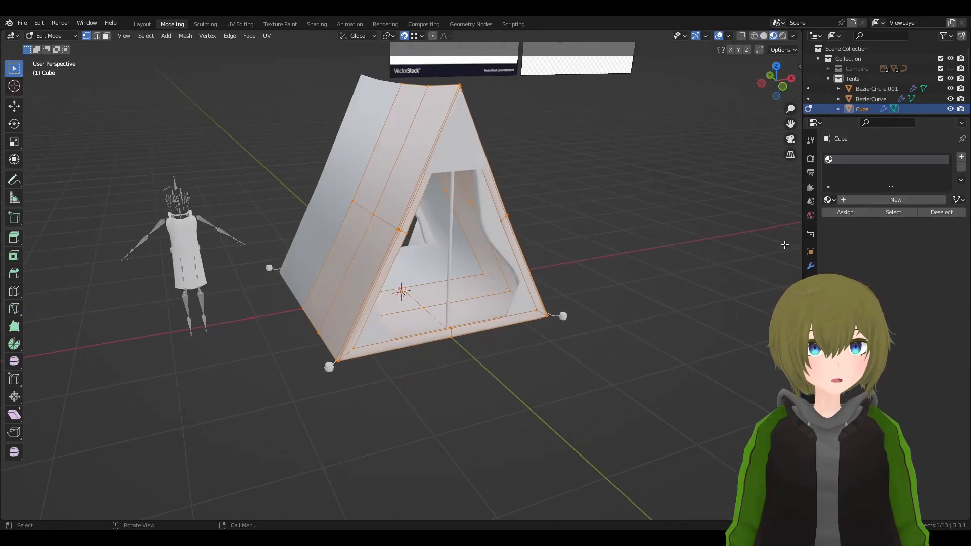
- Assign the Texel Density Checker's Color Grid material to the tent body
key(n)
click(797, 134)
click(755, 154)
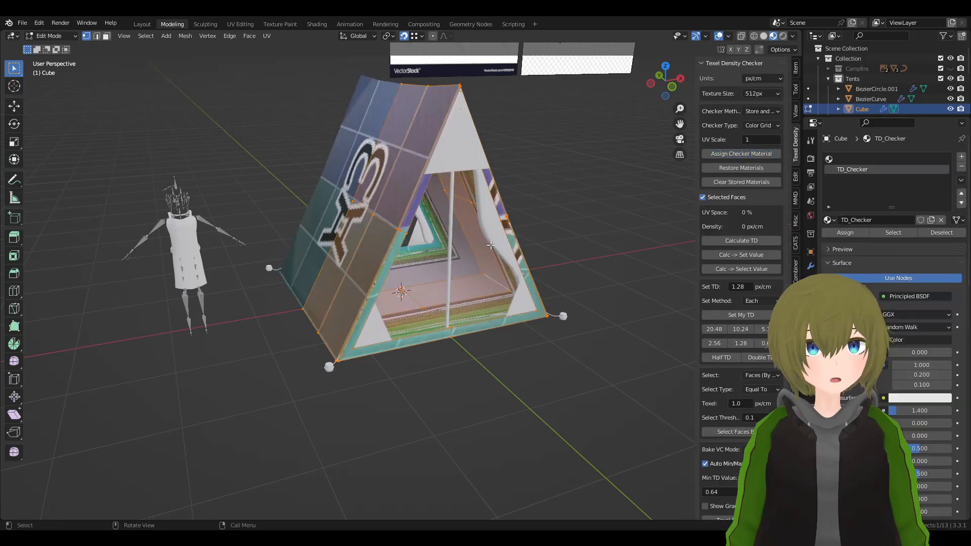
- Unwrap the tent body with Smart UV Project, using a 66° angle limit and zero island margin
middle_drag(597, 237, 557, 259)
key(u)
click(547, 274)
click(545, 353)
middle_drag(545, 353, 556, 321)
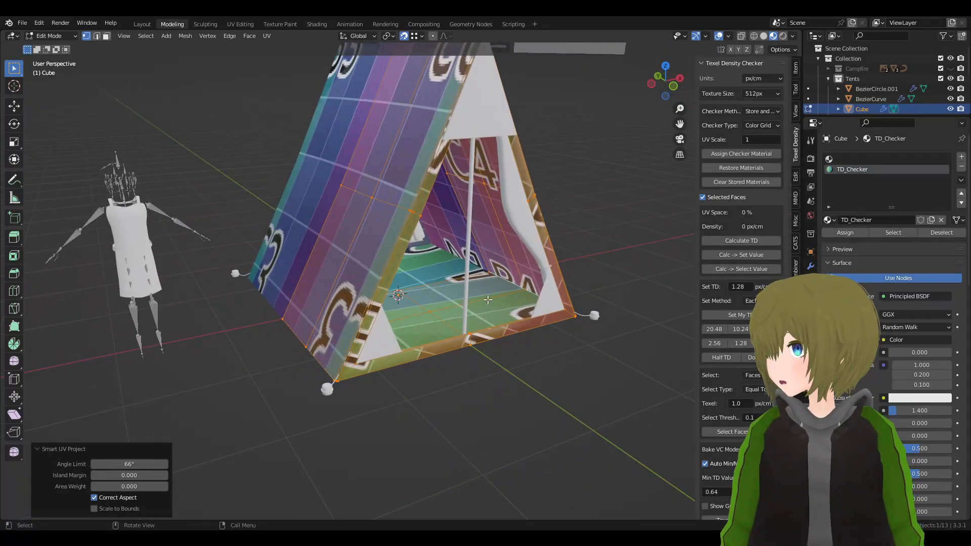
- Check the checker pattern on the tent's outer sides, interior and lower corner near the ground peg
middle_drag(512, 258, 414, 271)
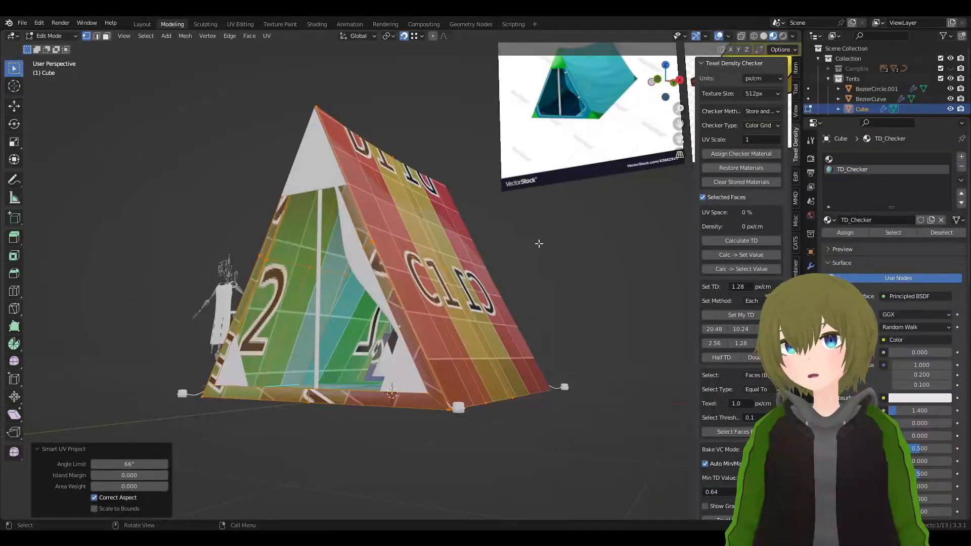
middle_drag(528, 146, 402, 265)
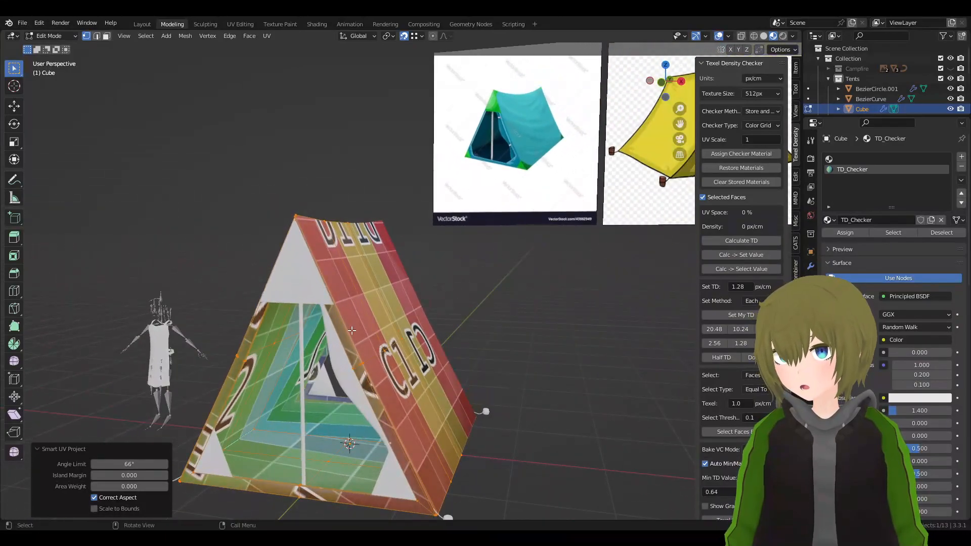
shift+middle_drag(391, 359, 380, 162)
scroll(486, 280, up, 4)
scroll(487, 280, up, 2)
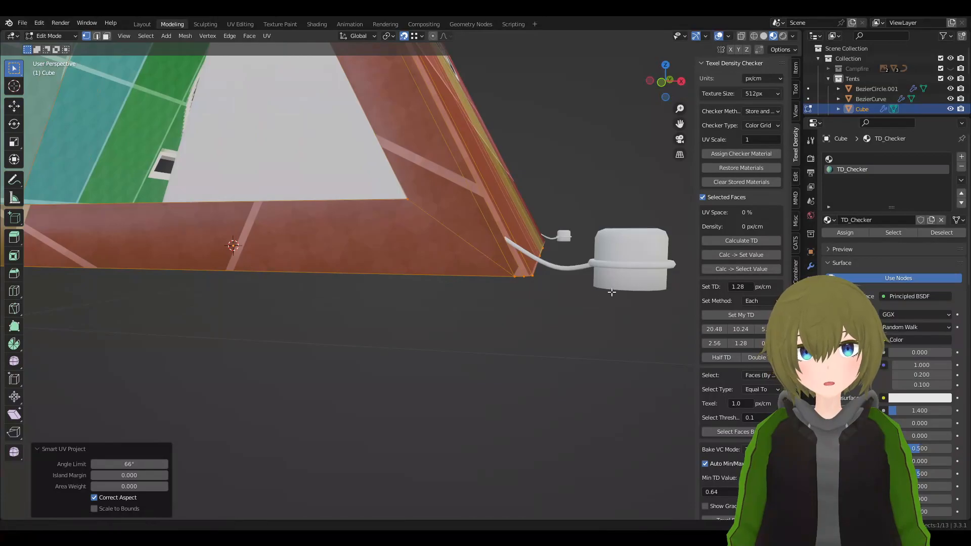
shift+middle_drag(487, 279, 431, 311)
scroll(327, 254, down, 4)
shift+middle_drag(328, 254, 537, 338)
- Return to Object Mode and assign the Color Grid checker material to the vertical support poles
key(Tab)
click(411, 314)
middle_drag(411, 314, 430, 299)
key(q)
click(431, 299)
key(a)
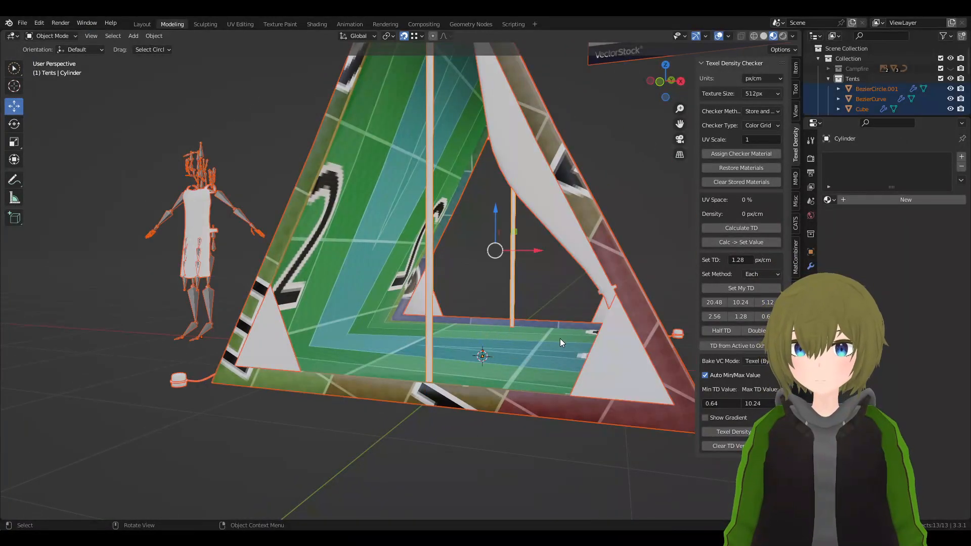
key(alt+a)
click(425, 263)
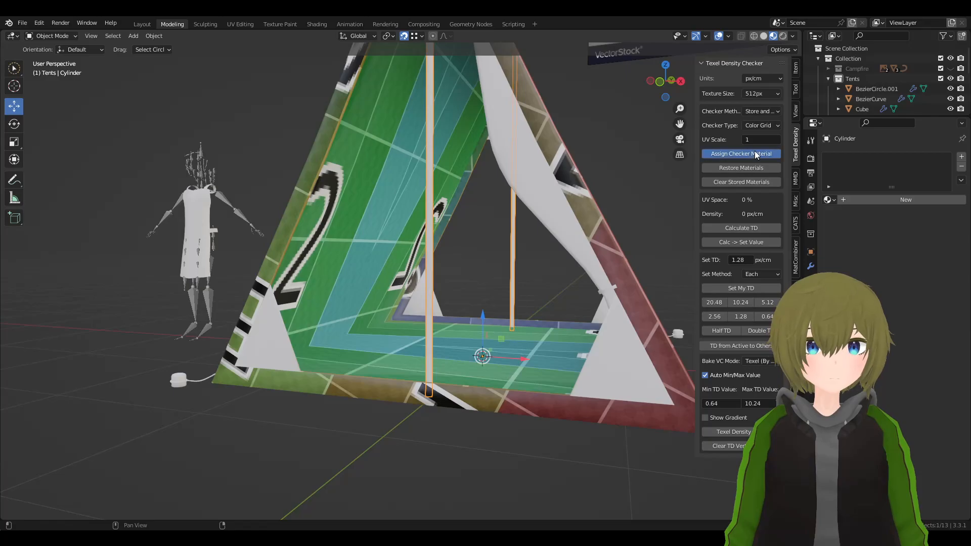
click(755, 154)
- Unwrap the vertical support poles with Smart UV Project, using a 66° angle limit and zero island margin
key(Tab)
scroll(558, 256, up, 2)
key(u)
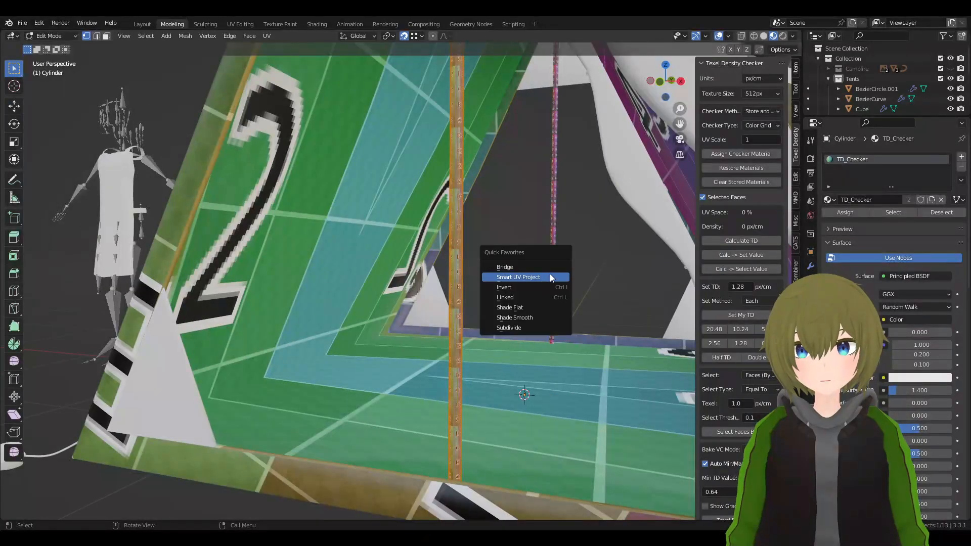
click(555, 278)
click(563, 355)
scroll(565, 345, up, 2)
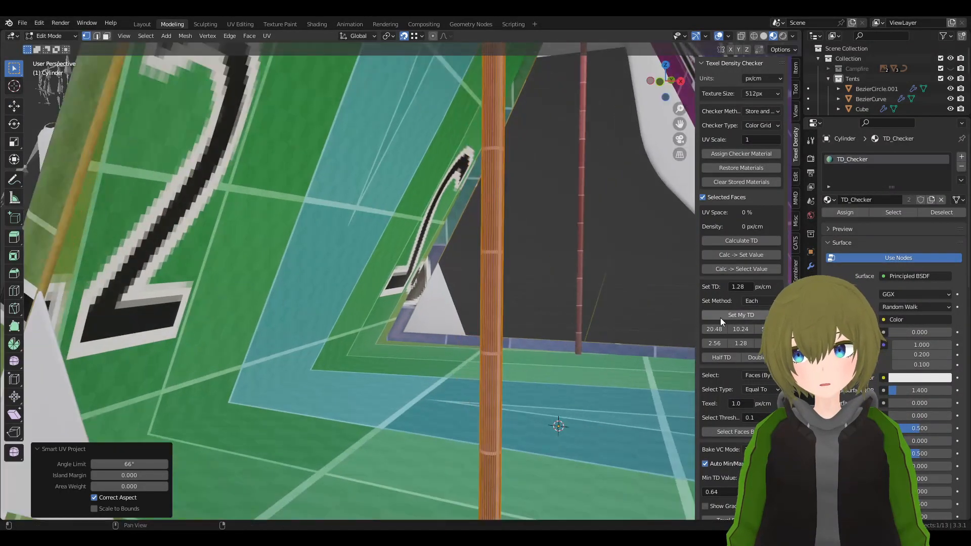
- Set the support poles' texel density to 5.12 px/cm and return to Object Mode
click(743, 342)
click(719, 342)
click(767, 330)
key(Tab)
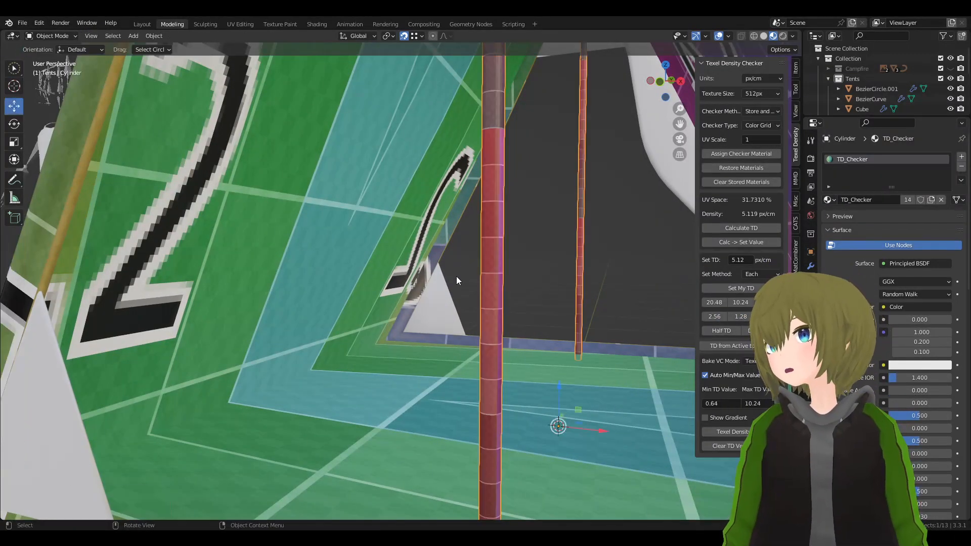
- Look over the still untextured peak panels, corner panels and the ridge inside the tent
scroll(546, 189, down, 6)
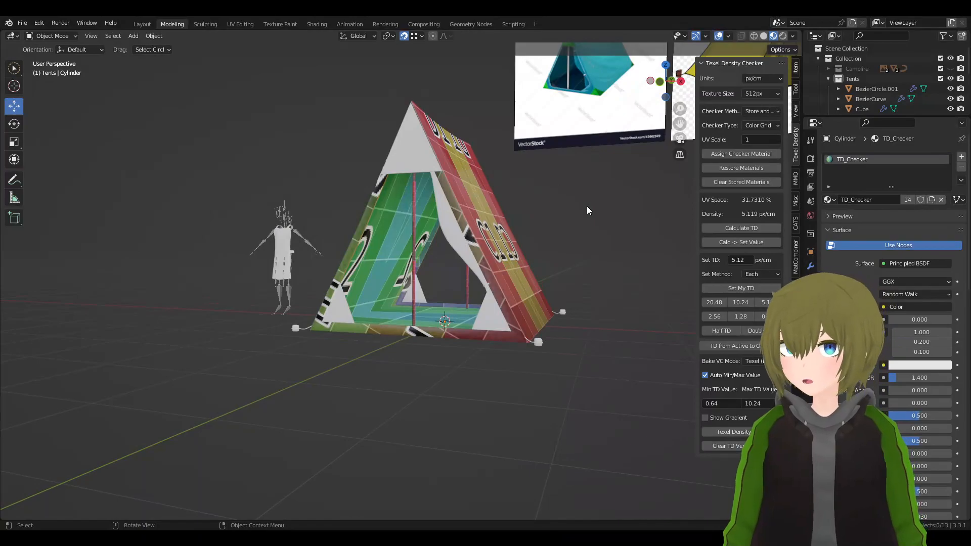
click(424, 156)
middle_drag(425, 157, 372, 283)
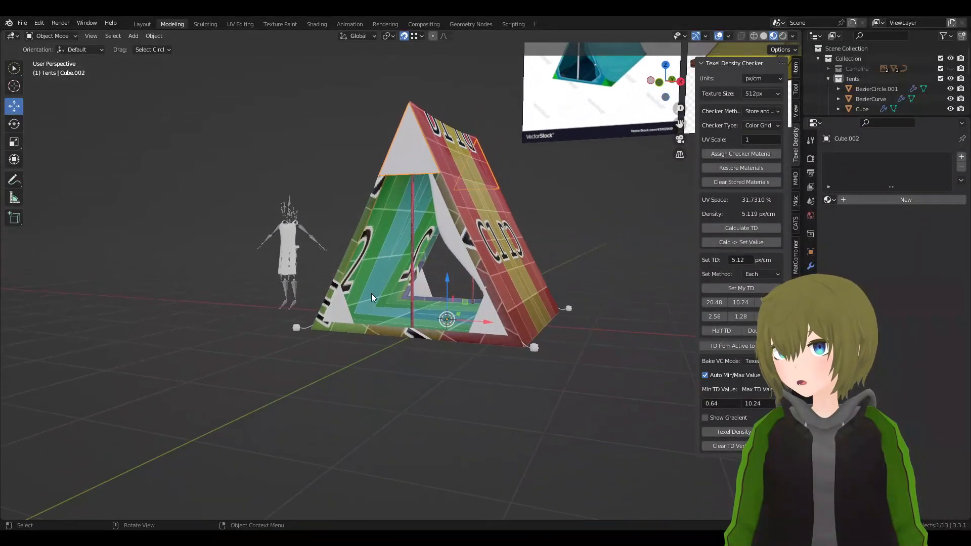
middle_drag(588, 360, 488, 319)
click(487, 321)
scroll(445, 241, up, 3)
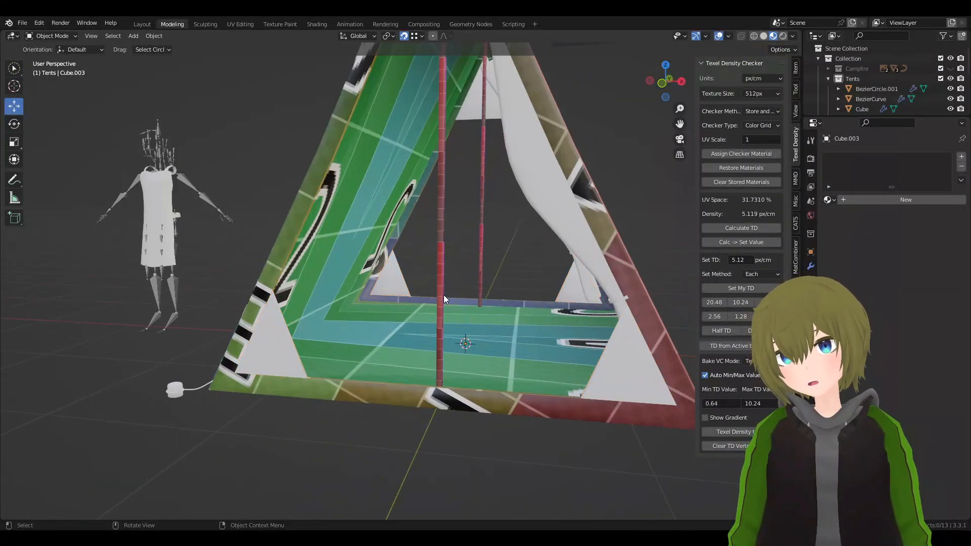
middle_drag(443, 295, 492, 198)
click(454, 154)
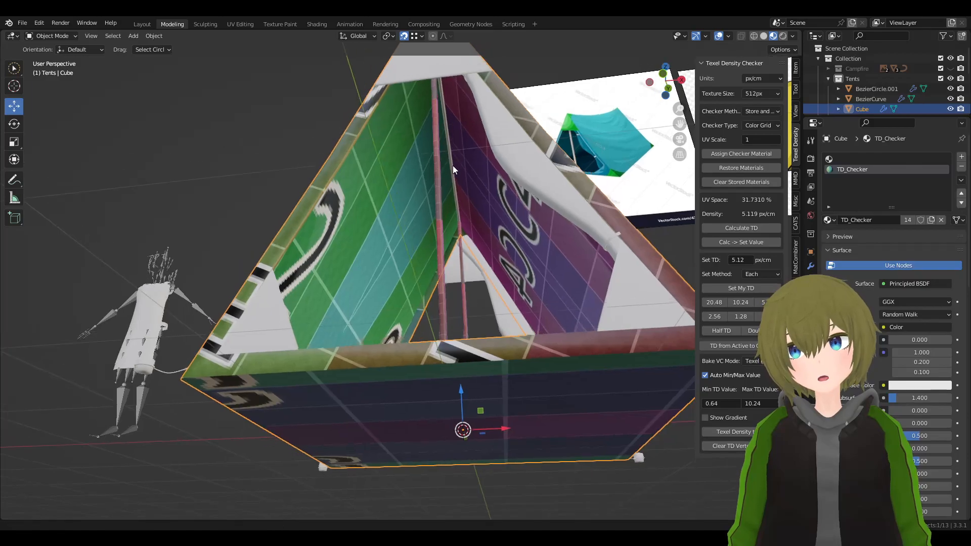
middle_drag(454, 158, 437, 198)
- Assign the Color Grid checker material to the ridge pole running along the tent's peak
click(432, 189)
scroll(455, 206, up, 3)
middle_drag(529, 230, 539, 250)
click(744, 154)
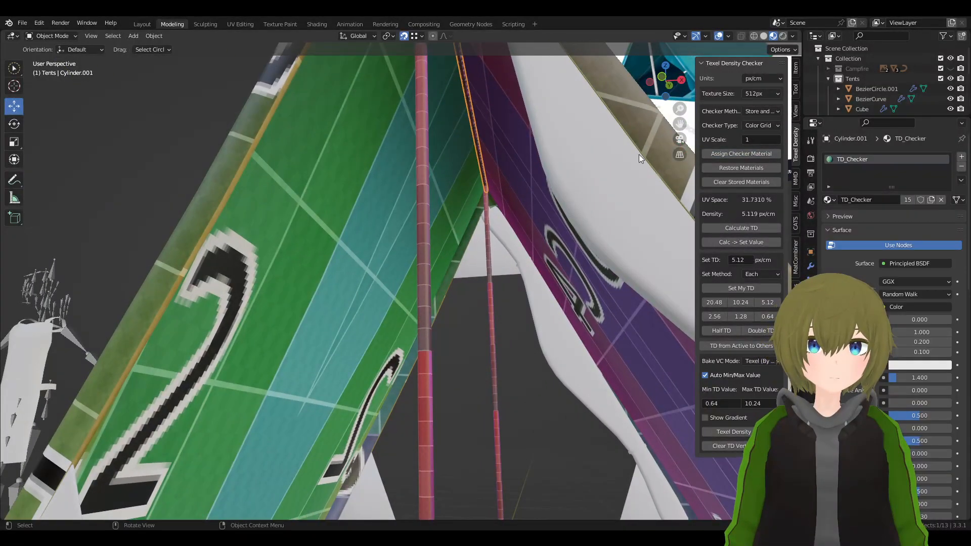
key(q)
click(545, 177)
- Try unwrapping the ridge pole with Smart UV Project at a 66° angle limit with Scale to Bounds on
key(Tab)
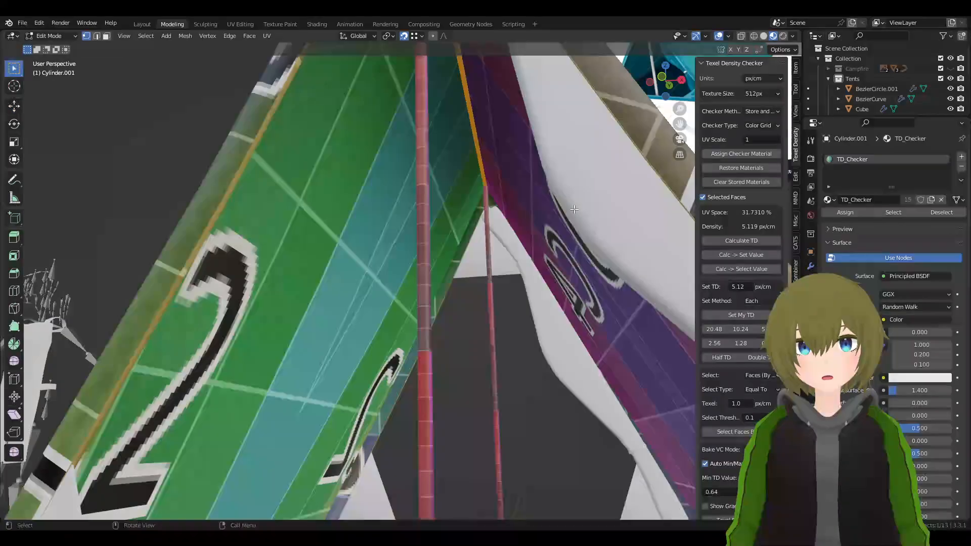
key(Tab)
key(q)
key(Escape)
key(Tab)
key(u)
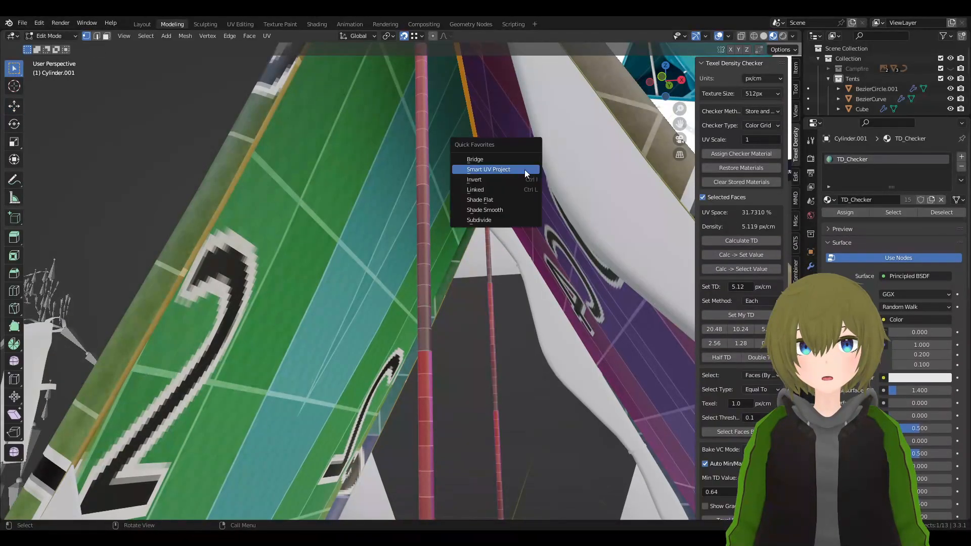
click(496, 213)
click(517, 247)
- Unwrap the ridge pole again with Smart UV Project, with Scale to Bounds off, and return to Object Mode
key(u)
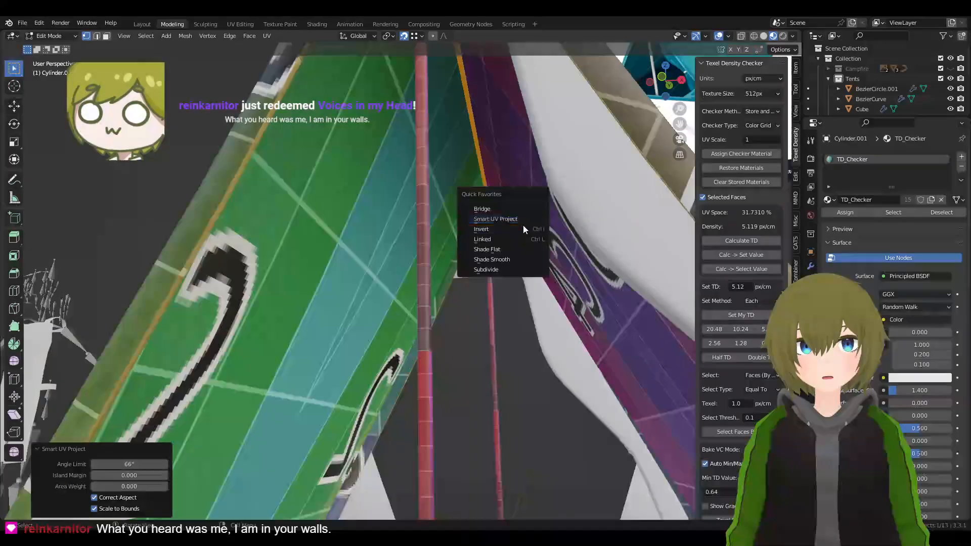
click(503, 219)
click(493, 287)
click(513, 301)
middle_drag(513, 301, 379, 209)
key(Tab)
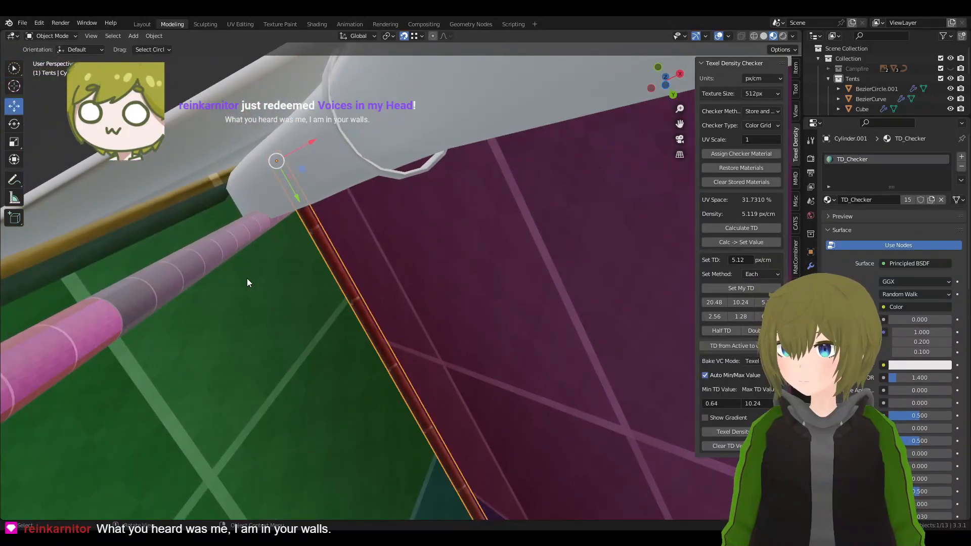
- Calculate the vertical support pole's texel density as the set value and apply it to the ridge pole
click(226, 249)
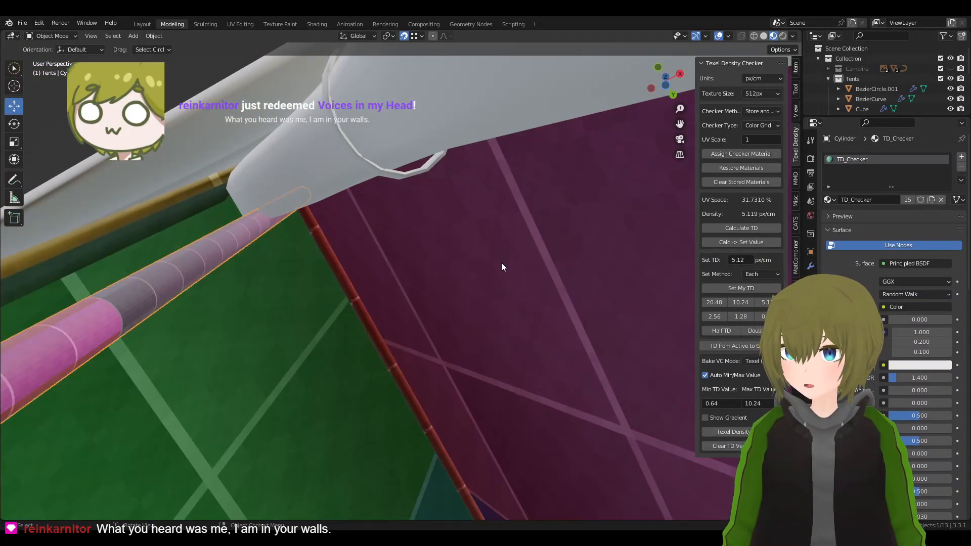
click(750, 244)
click(338, 257)
click(724, 286)
middle_drag(510, 301, 450, 303)
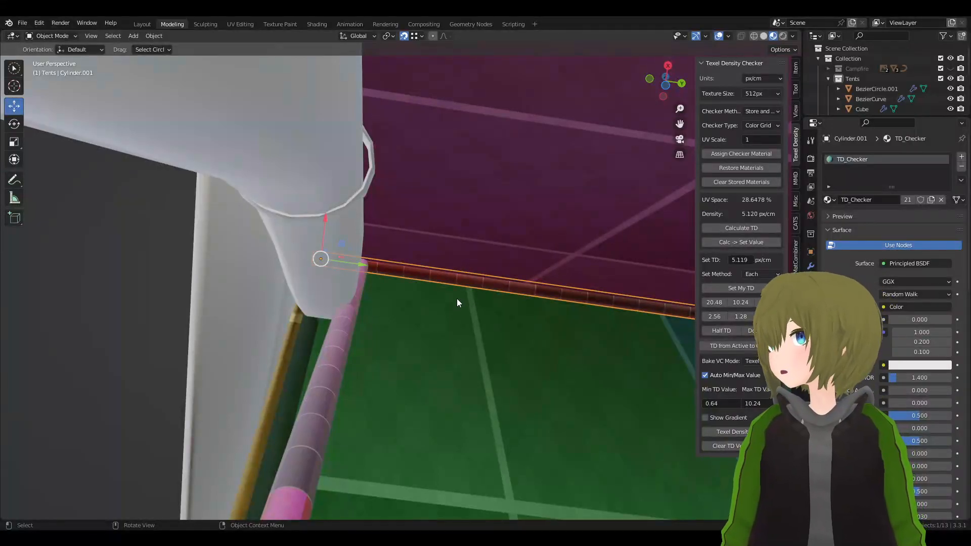
- Apply the scale of the triangular corner panels and assign the Color Grid checker material to them
middle_drag(347, 278, 442, 341)
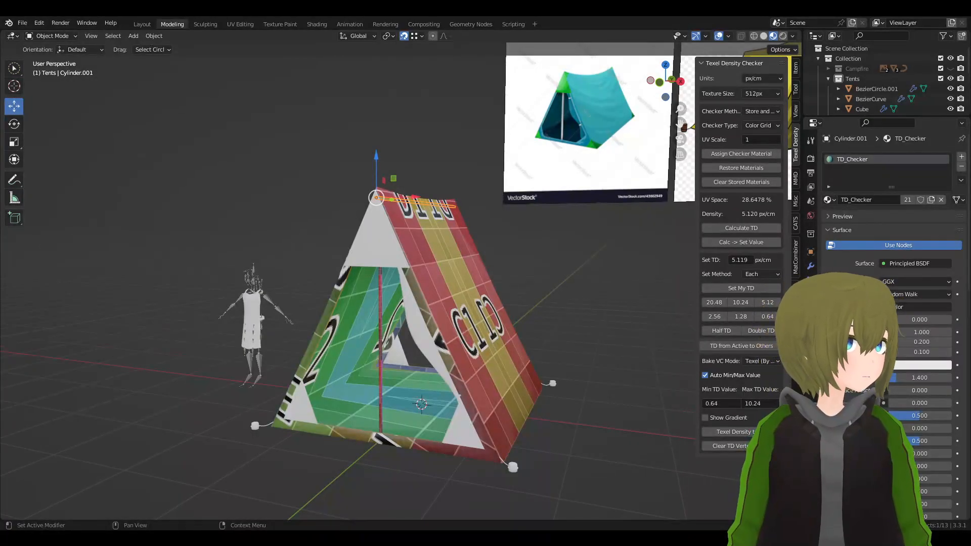
middle_drag(471, 285, 381, 225)
click(371, 247)
scroll(458, 260, up, 4)
click(320, 278)
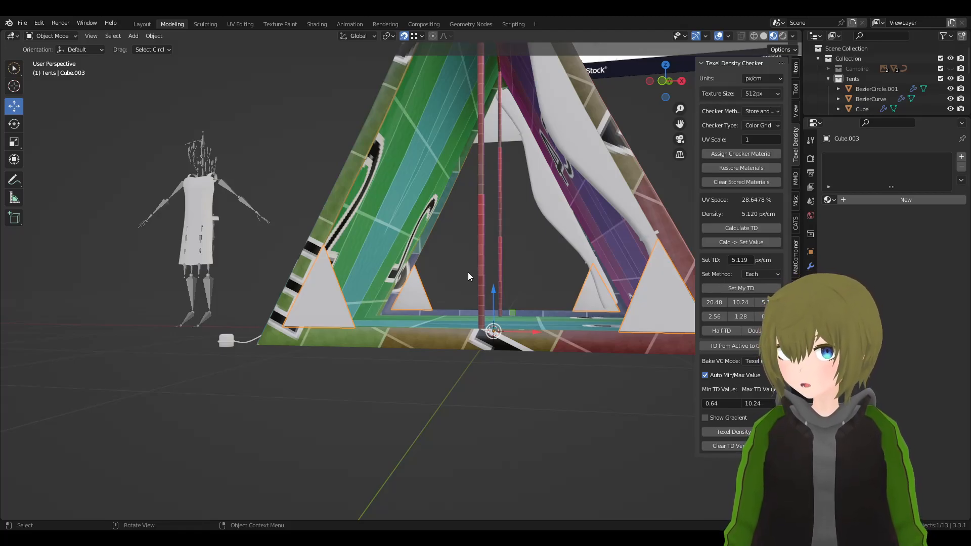
middle_drag(429, 315, 439, 335)
key(q)
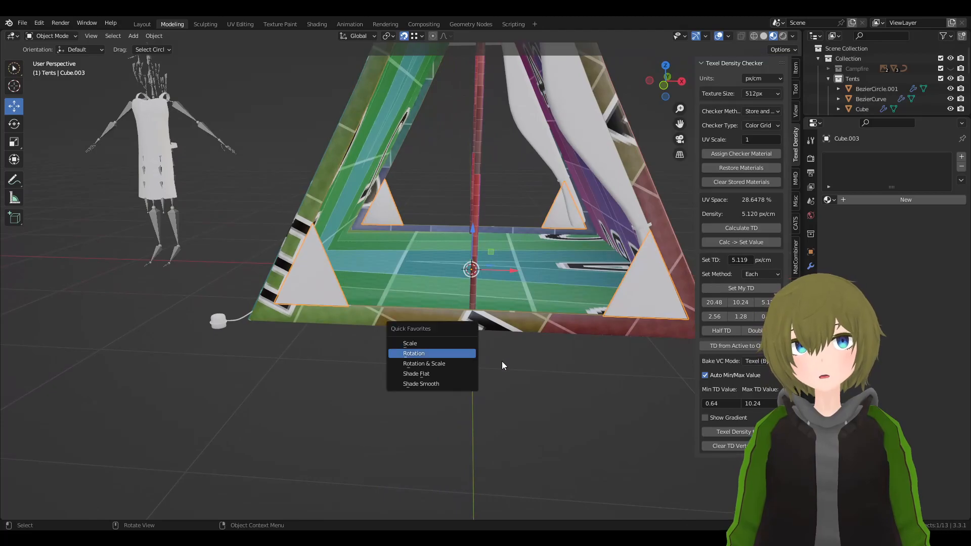
middle_drag(499, 353, 521, 381)
key(q)
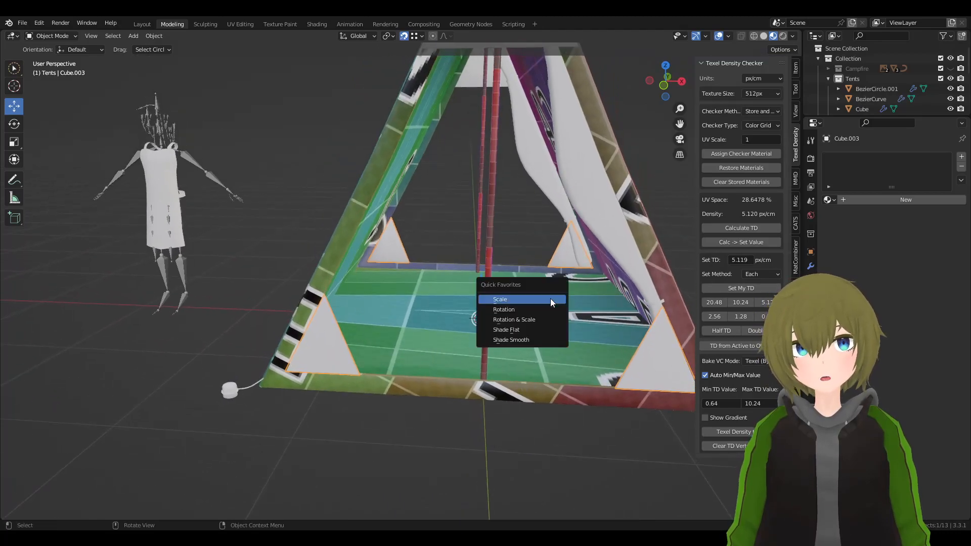
click(550, 298)
click(740, 151)
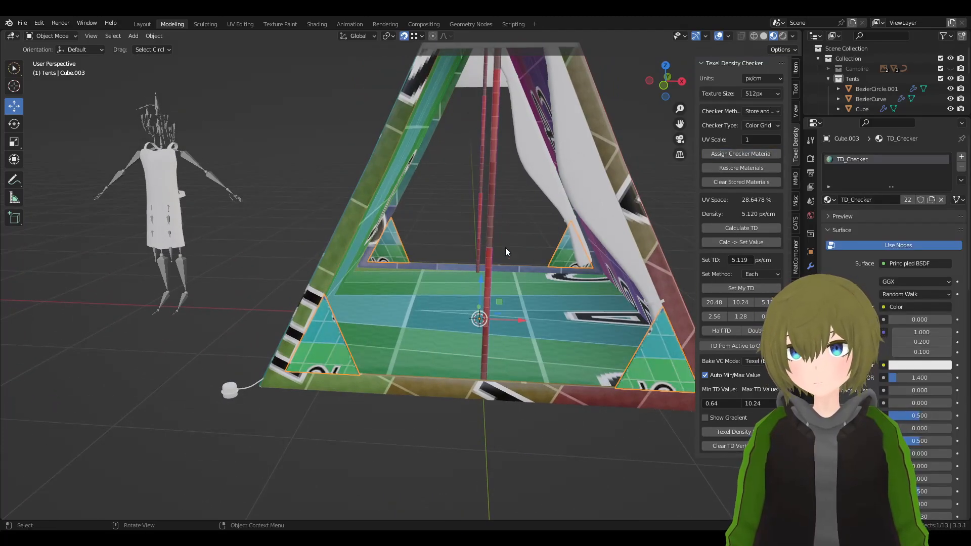
- Unwrap the corner panels with Smart UV Project at a 66° angle limit and set their texel density to 5.12 px/cm
key(Tab)
key(u)
click(458, 360)
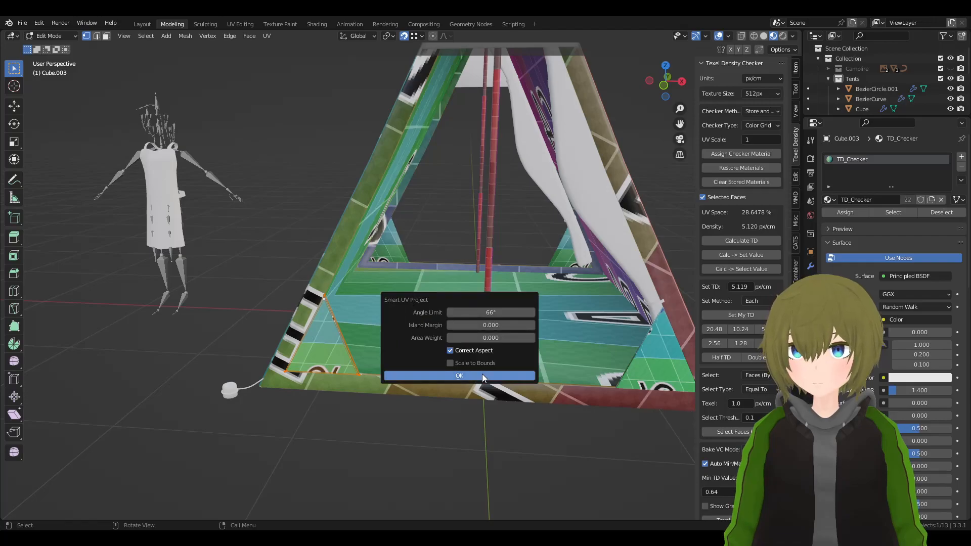
click(482, 374)
middle_drag(483, 372, 582, 354)
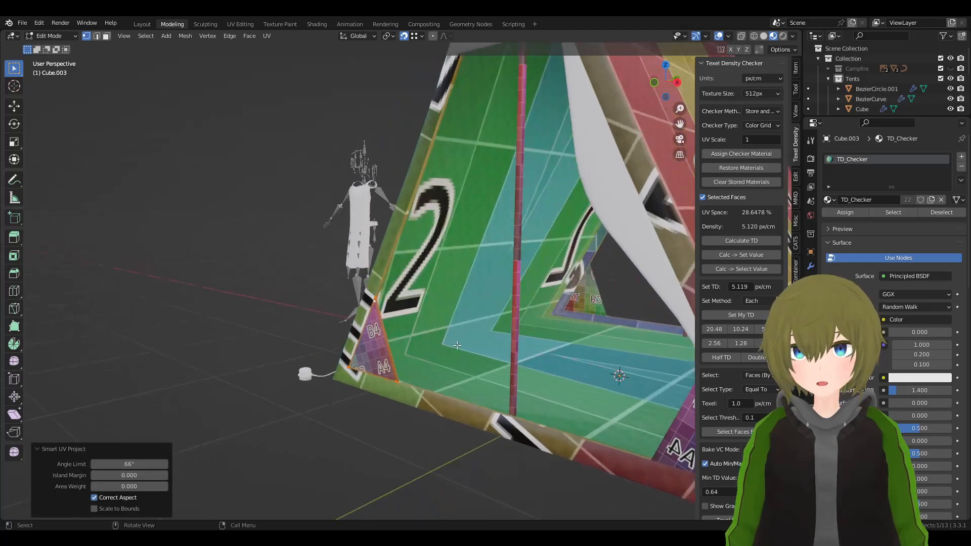
click(741, 330)
click(759, 328)
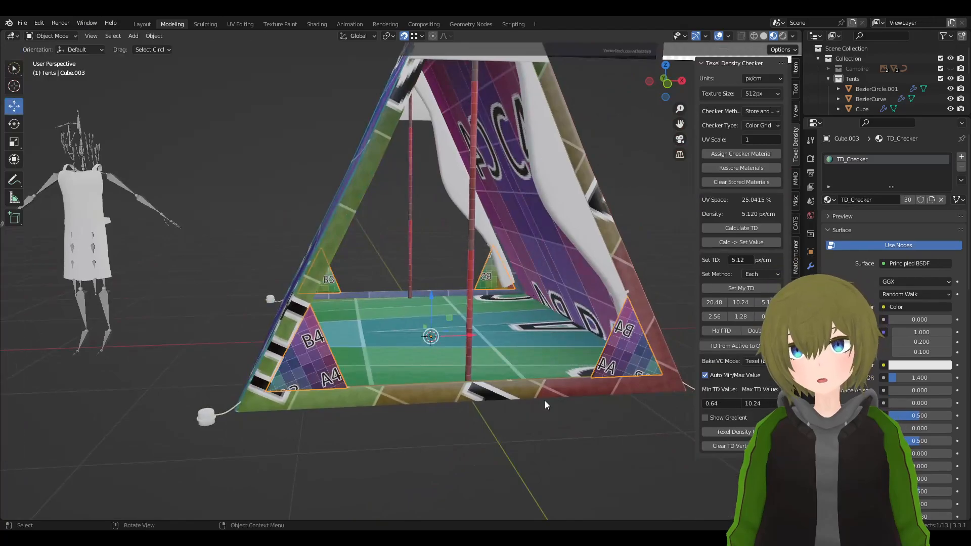
- Unwrap the triangular peak panels with Smart UV Project
shift+middle_drag(526, 203, 441, 347)
click(362, 180)
middle_drag(501, 236, 446, 241)
key(q)
key(Tab)
key(q)
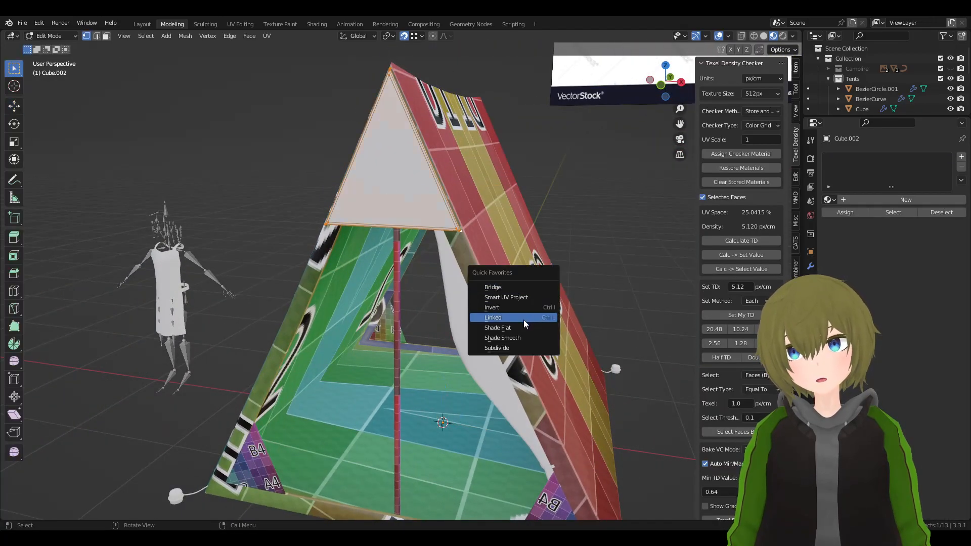
click(518, 297)
click(517, 383)
middle_drag(516, 384, 484, 289)
- Calculate the peak panels' texel density, assign the Color Grid checker material to them and return to Object Mode
click(747, 240)
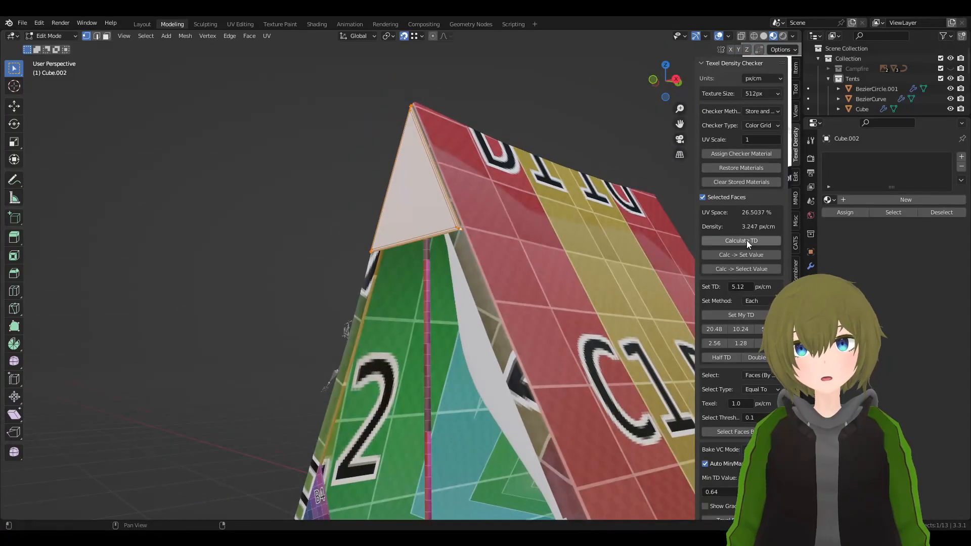
click(732, 154)
middle_drag(557, 212, 669, 207)
scroll(670, 207, down, 2)
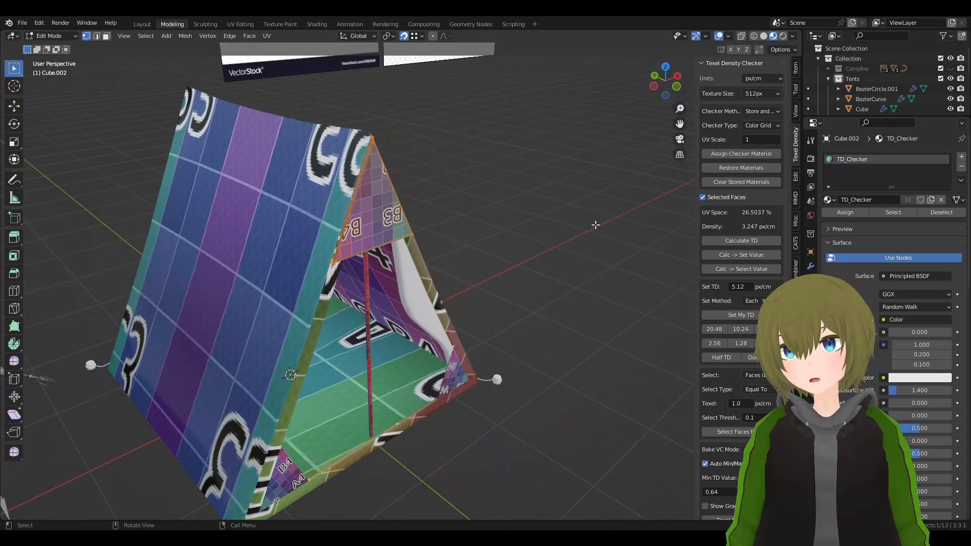
middle_drag(596, 225, 566, 237)
key(Tab)
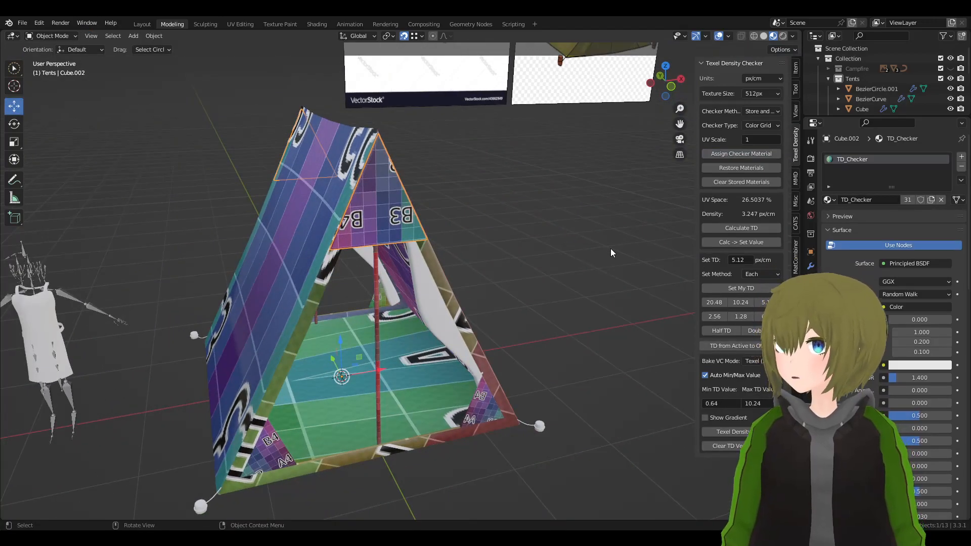
- Select the wavy door flaps hanging at the tent's two openings
middle_drag(612, 232, 571, 245)
scroll(660, 234, up, 5)
scroll(270, 186, down, 5)
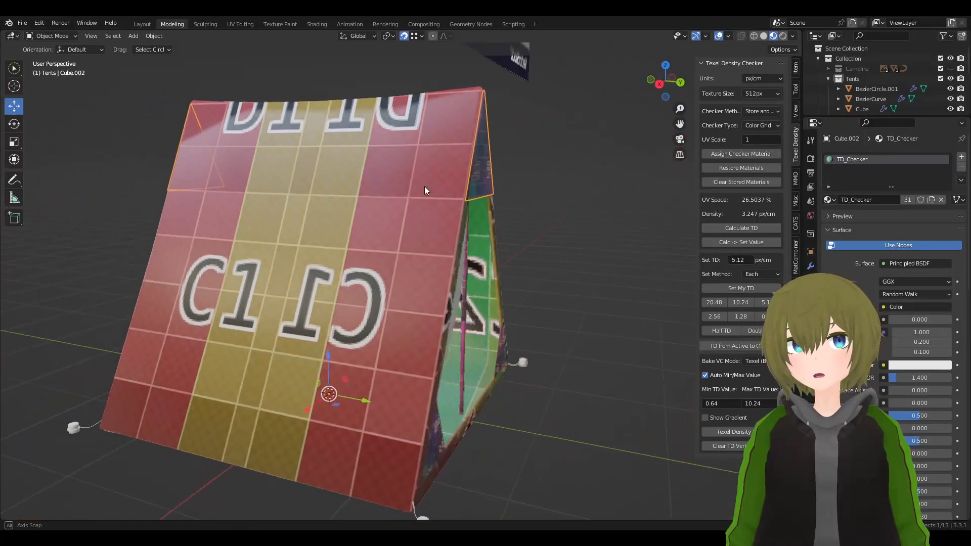
middle_drag(430, 186, 314, 185)
click(343, 195)
click(406, 284)
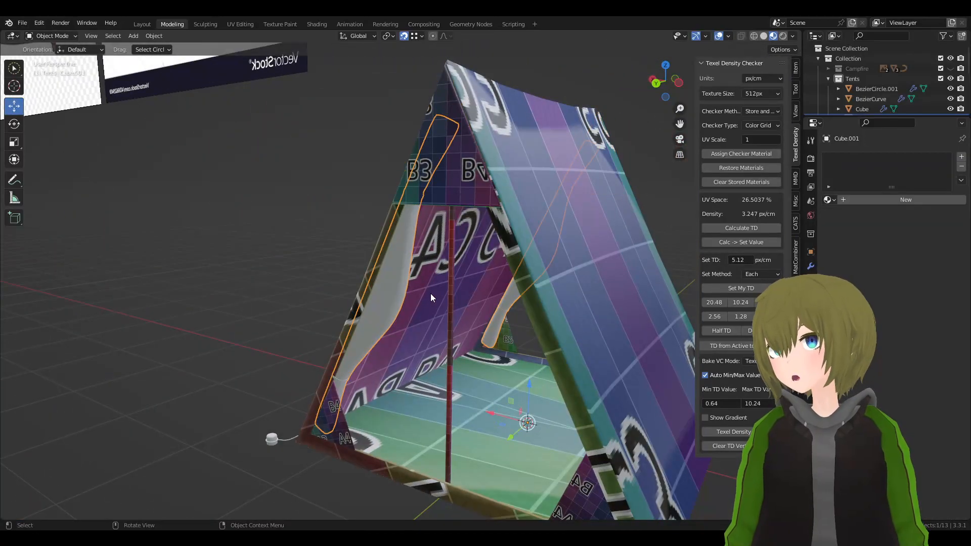
- Examine the untextured door flaps and the checkered tent panels from the inside and outside
middle_drag(385, 279, 571, 204)
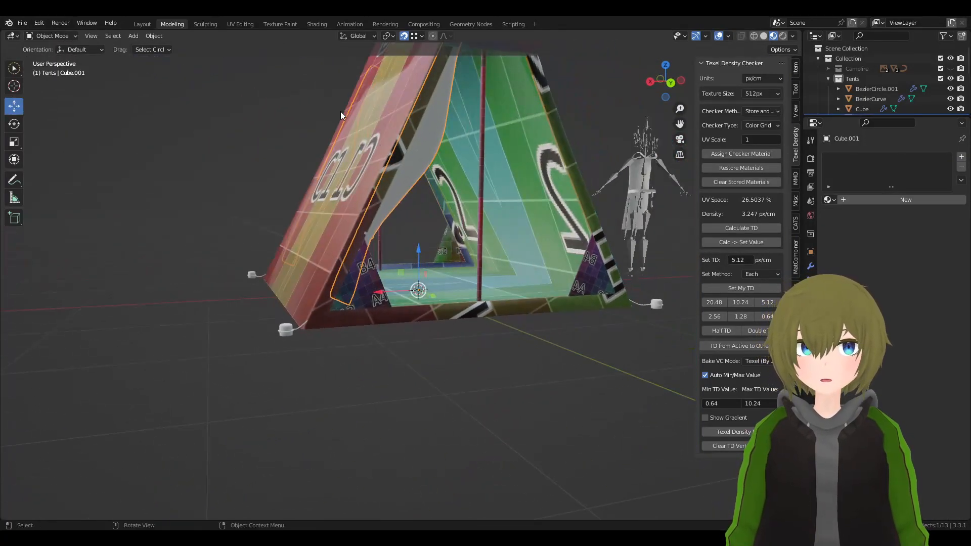
shift+middle_drag(530, 258, 488, 331)
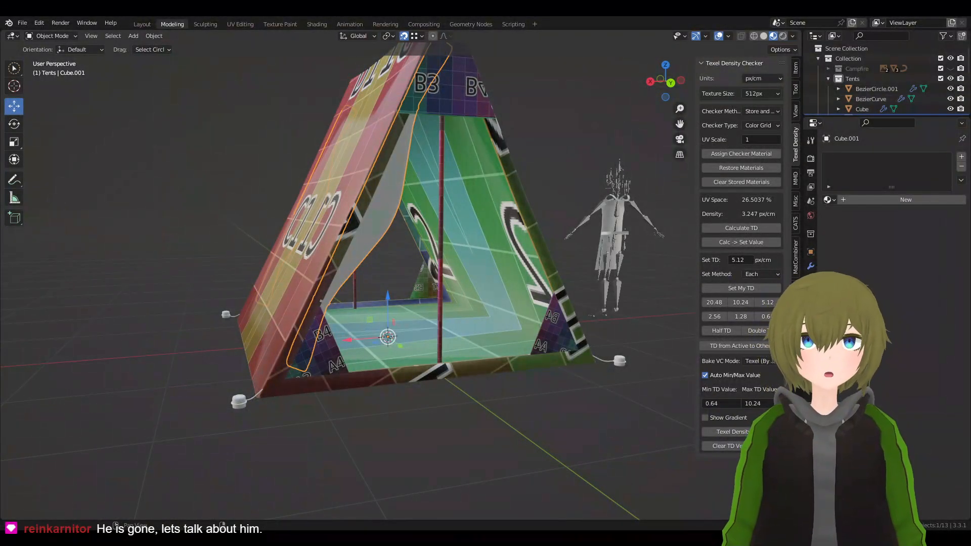
middle_drag(546, 253, 366, 213)
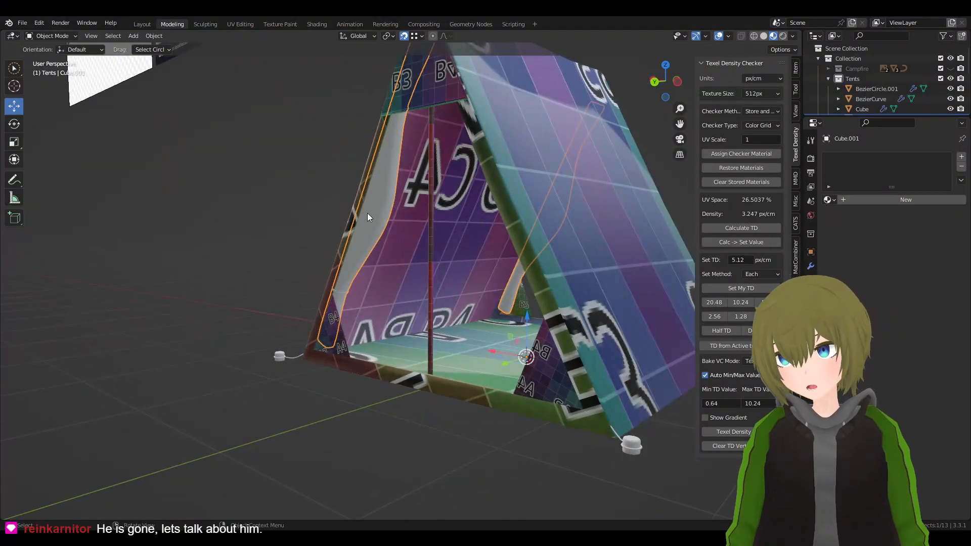
middle_drag(542, 263, 440, 270)
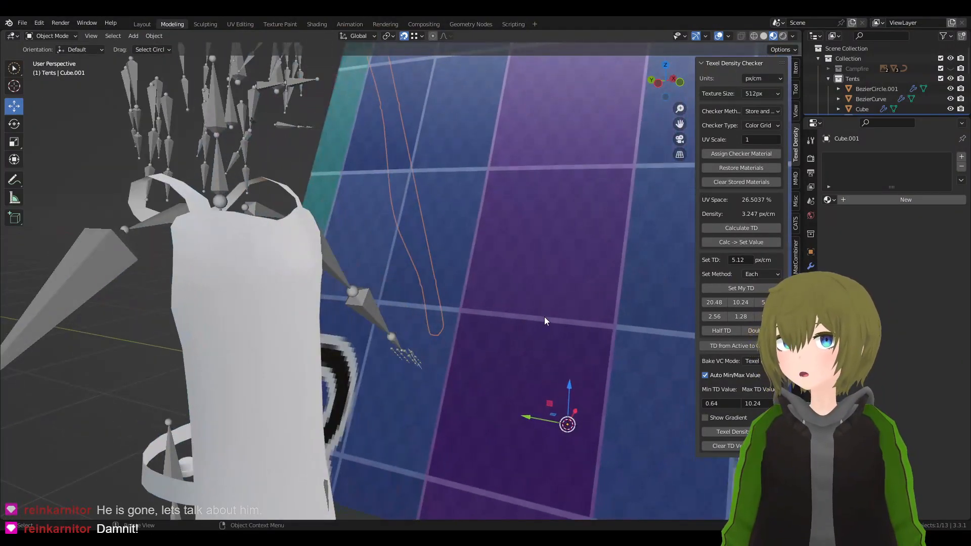
middle_drag(544, 316, 492, 309)
scroll(492, 310, down, 6)
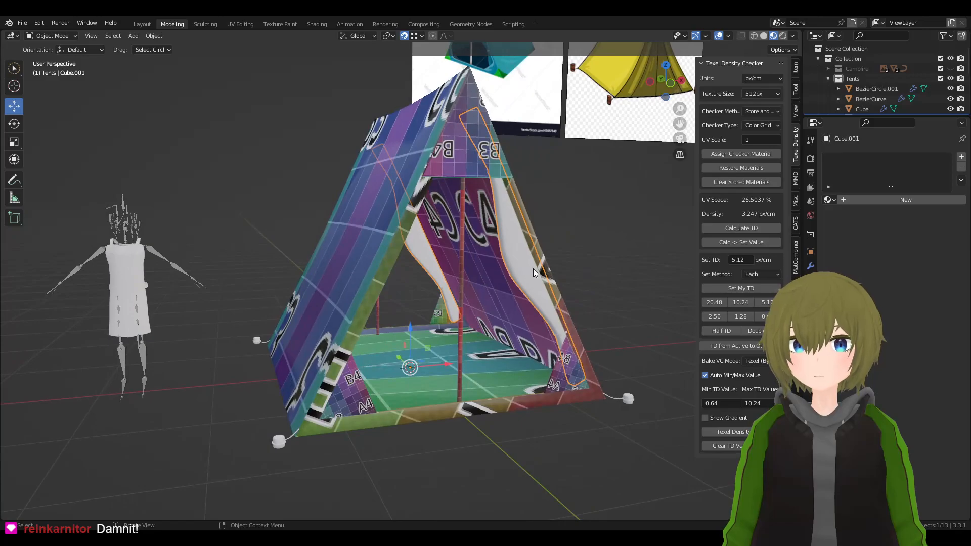
middle_drag(585, 260, 570, 240)
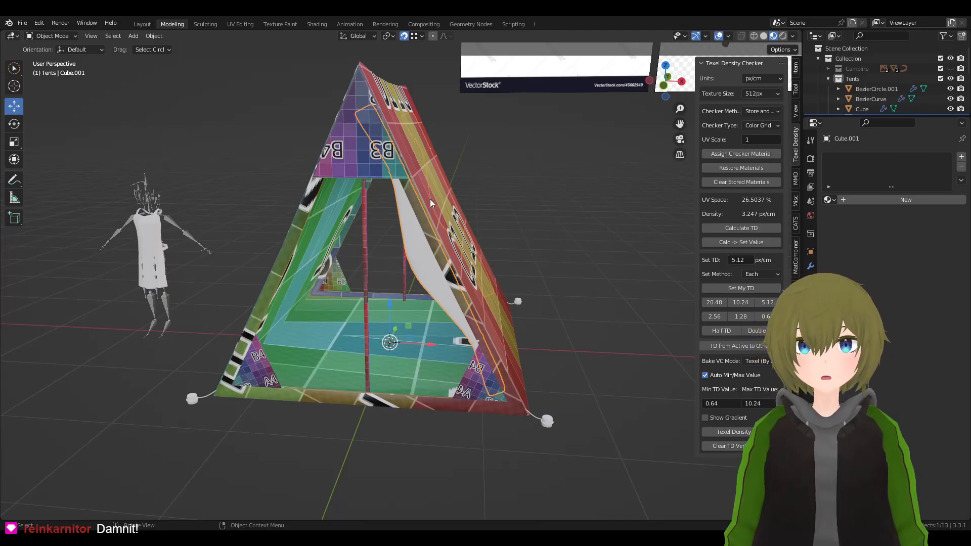
middle_drag(553, 350, 493, 348)
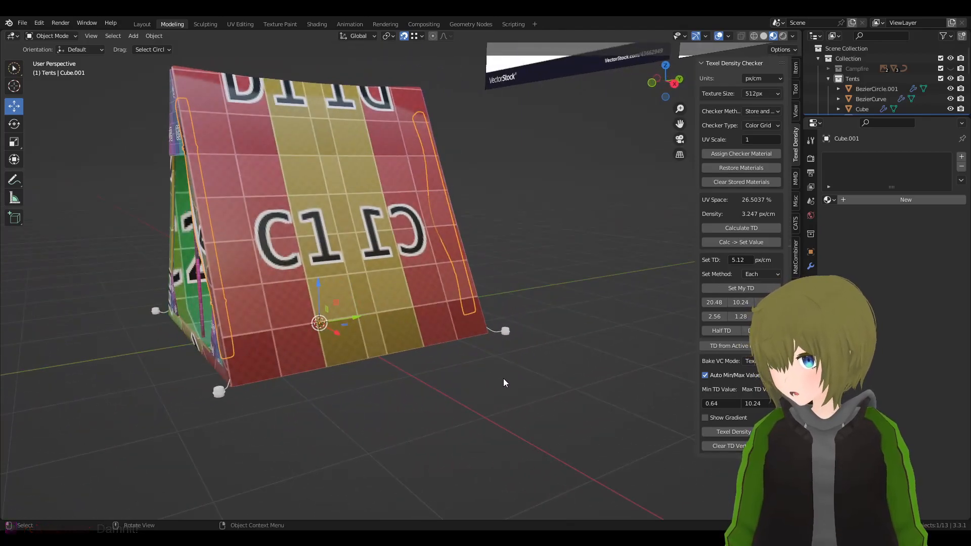
middle_drag(507, 352, 316, 178)
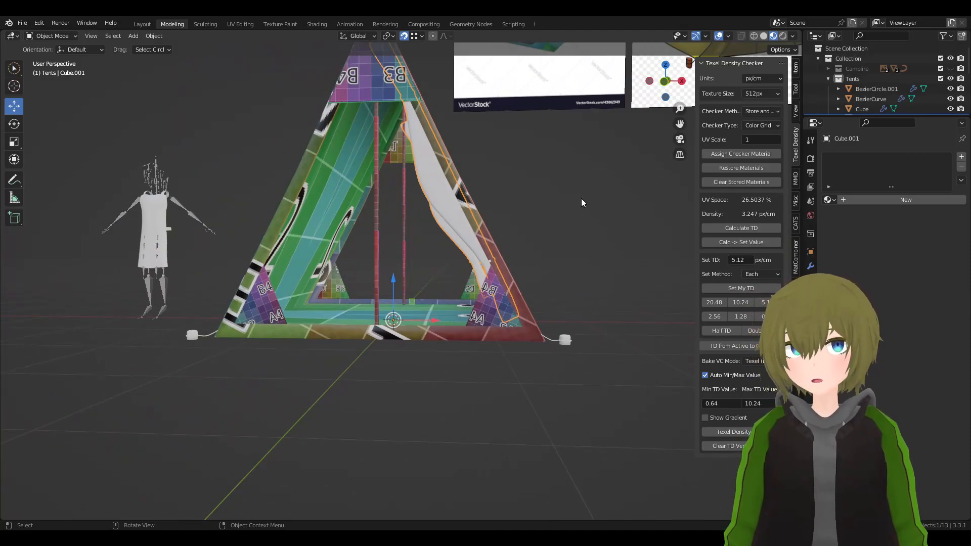
middle_drag(481, 140, 671, 317)
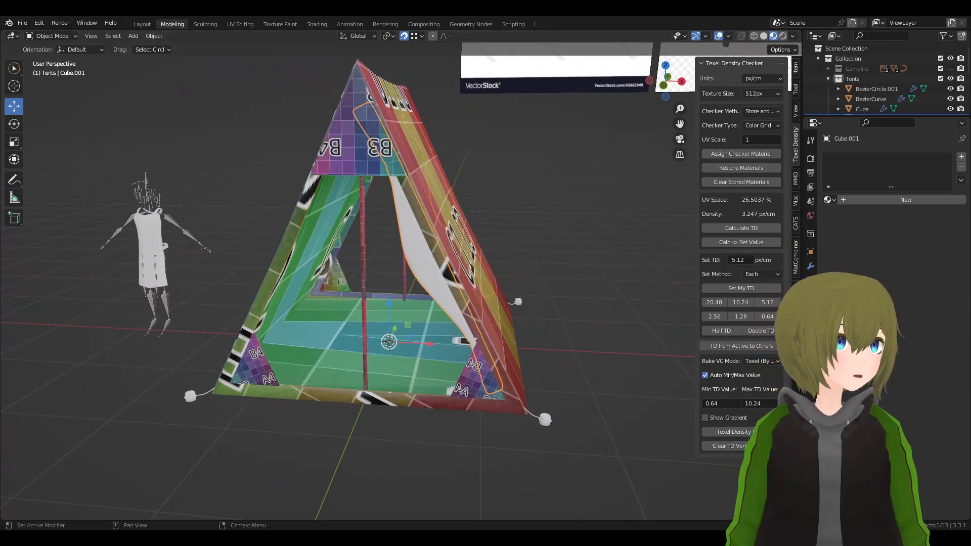
- Apply the scale of the door flaps and assign the Color Grid checker material to them
middle_drag(446, 292, 514, 244)
key(q)
click(497, 190)
scroll(560, 223, up, 3)
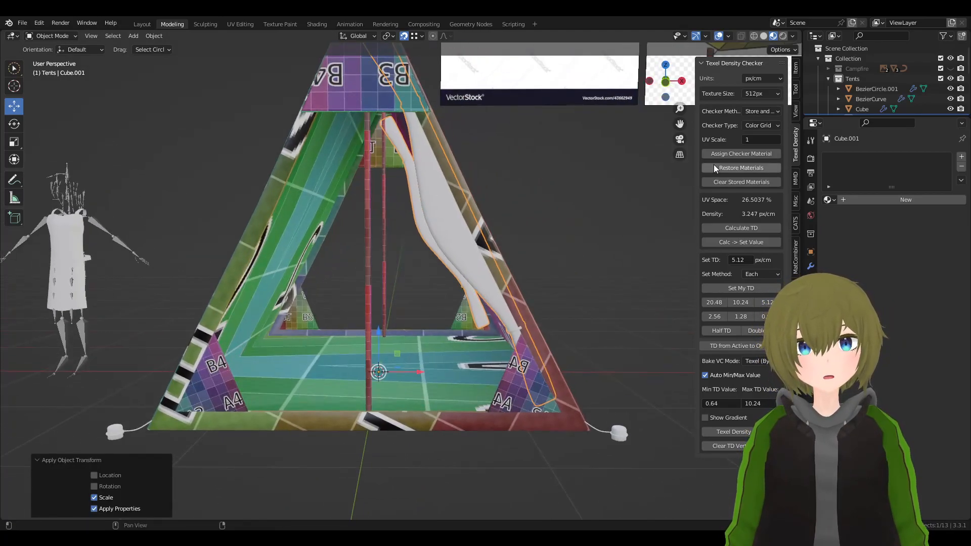
click(741, 153)
- Unwrap the door flaps with Smart UV Project, using a 66° angle limit and zero island margin, and return to Object Mode
key(Tab)
key(u)
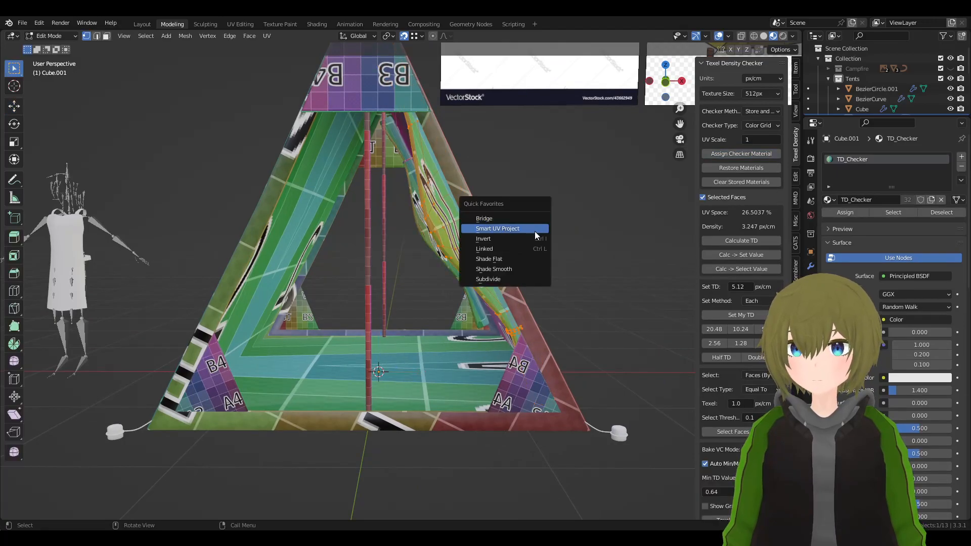
click(535, 232)
click(531, 313)
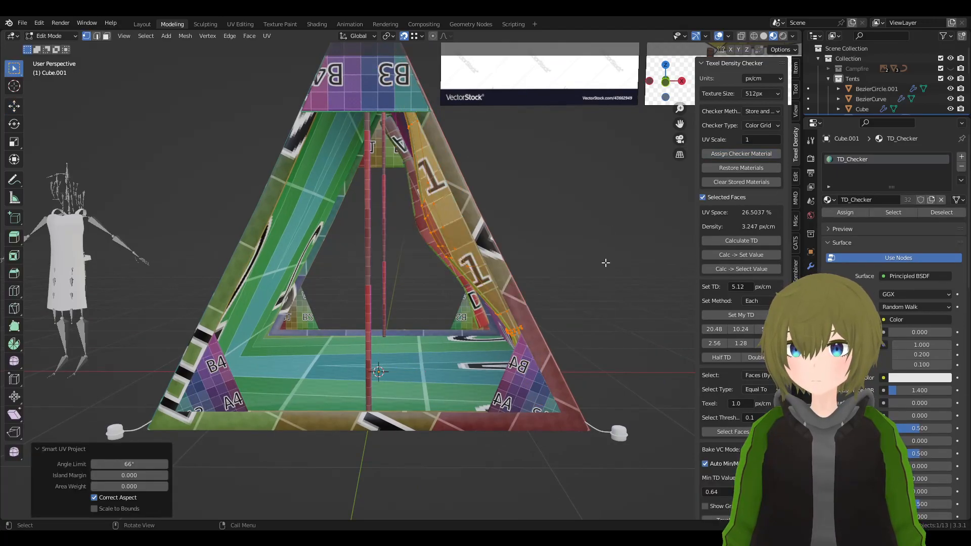
key(Tab)
- Try a texel density of 10.24 px/cm on the triangular corner panels and settle on 1.28 px/cm
middle_drag(434, 320, 319, 292)
click(320, 291)
click(739, 302)
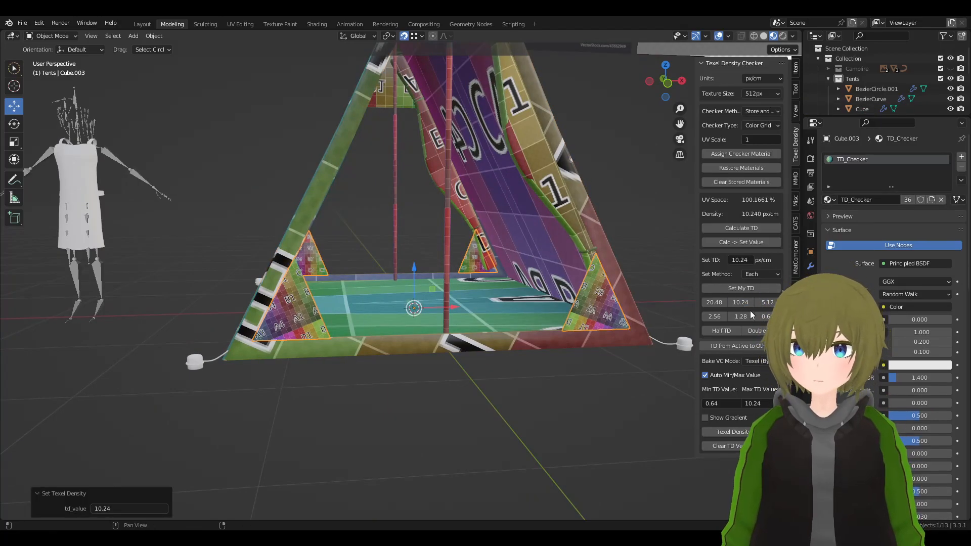
click(740, 316)
middle_drag(586, 299, 329, 289)
- Assign the Color Grid checker material to the rings around the tent pegs and apply the rings' scale
click(481, 315)
mouse_move(481, 315)
middle_down()
mouse_move(514, 330)
mouse_move(467, 263)
mouse_move(404, 335)
mouse_move(446, 354)
mouse_move(419, 268)
mouse_move(420, 237)
mouse_move(434, 296)
mouse_move(490, 271)
mouse_move(446, 289)
mouse_move(542, 362)
mouse_move(528, 331)
mouse_move(478, 298)
middle_up()
click(522, 339)
scroll(477, 299, up, 5)
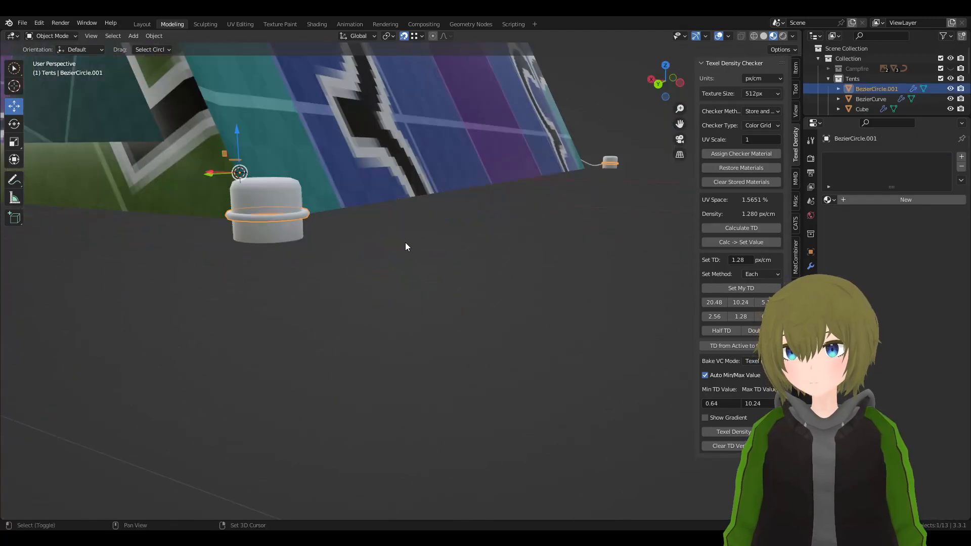
shift+middle_drag(402, 240, 464, 274)
scroll(476, 283, up, 3)
scroll(475, 287, down, 10)
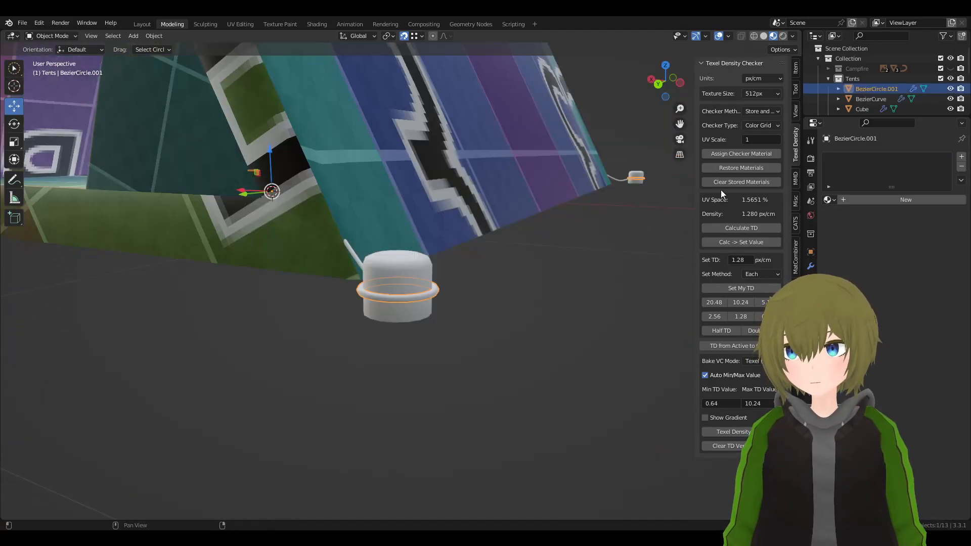
click(734, 154)
right_click(520, 264)
click(520, 265)
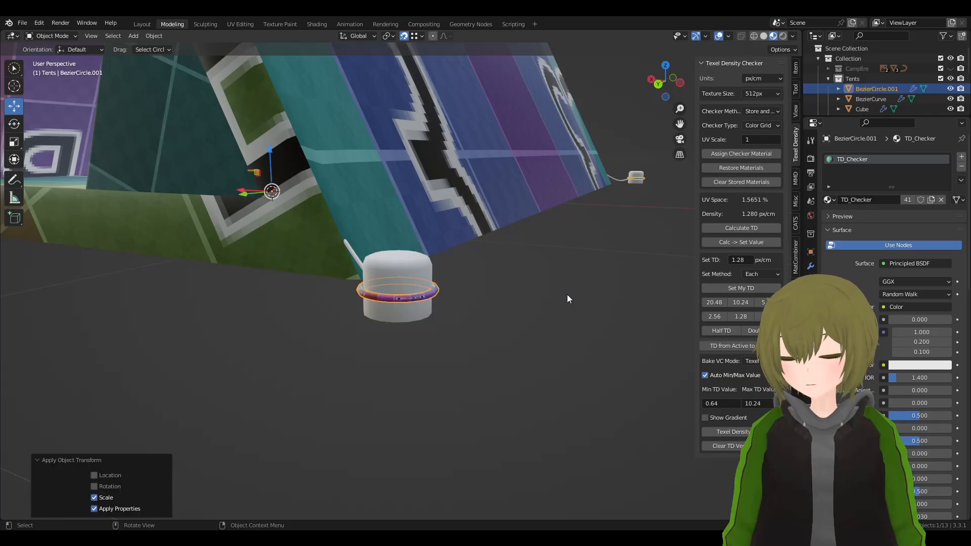
- Unwrap the peg rings with Smart UV Project at a 66° angle limit and set their texel density to 2.56 px/cm
key(Tab)
key(u)
click(549, 317)
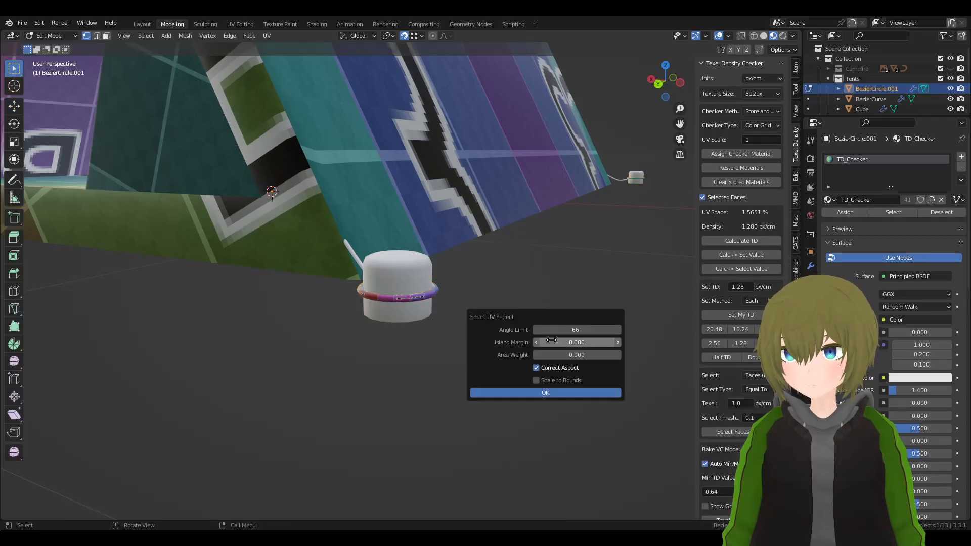
click(558, 394)
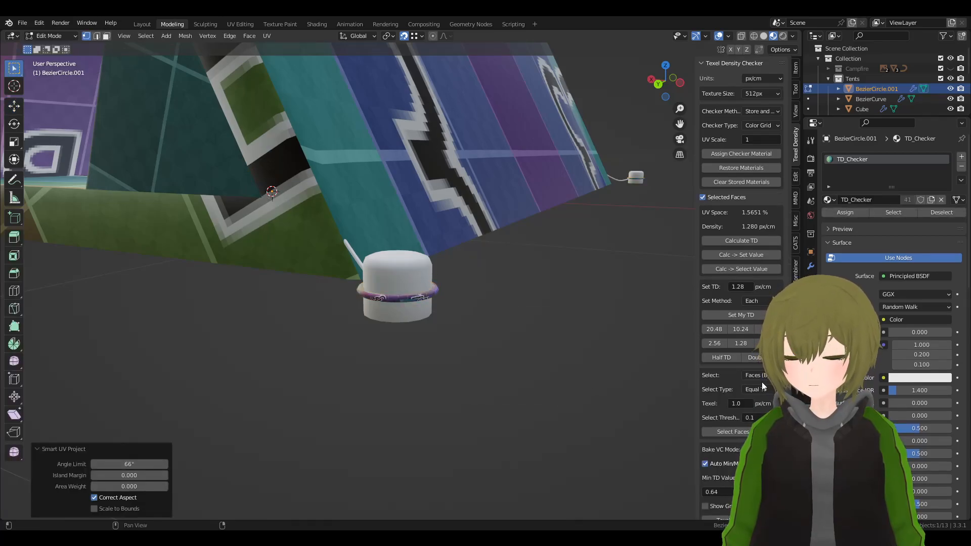
click(740, 344)
click(719, 343)
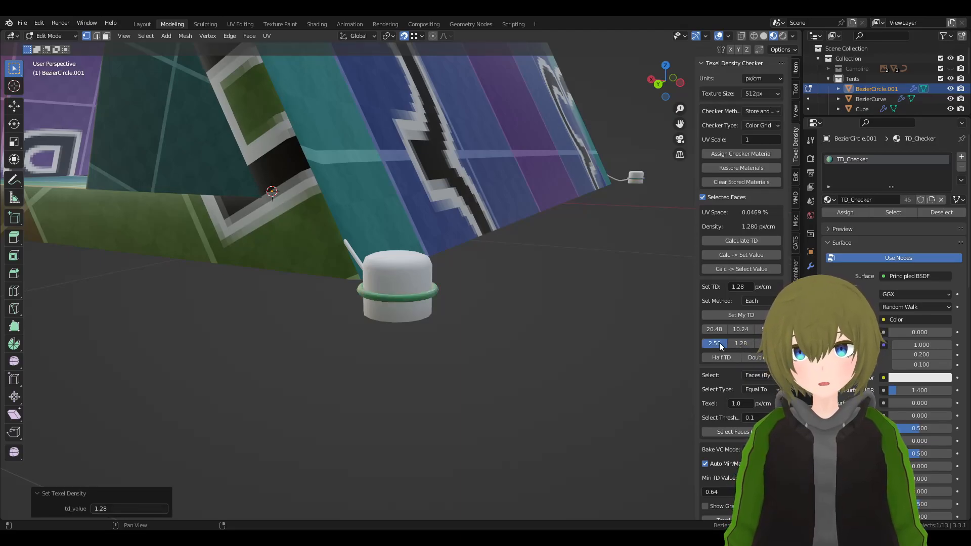
key(Tab)
- Select the peg cylinders and examine them together with their ropes around the tent's corners
middle_drag(541, 321, 523, 320)
shift+middle_drag(319, 252, 583, 288)
click(194, 272)
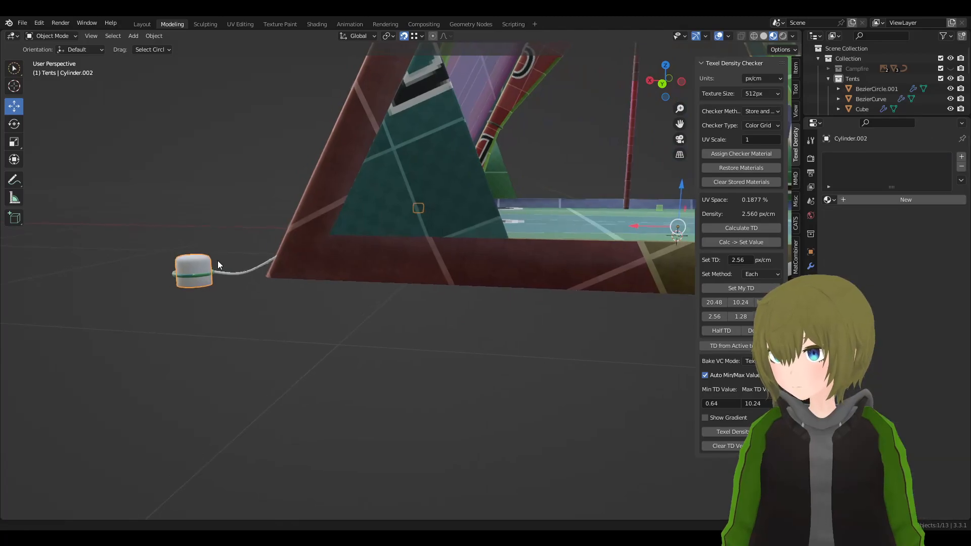
middle_drag(215, 260, 273, 273)
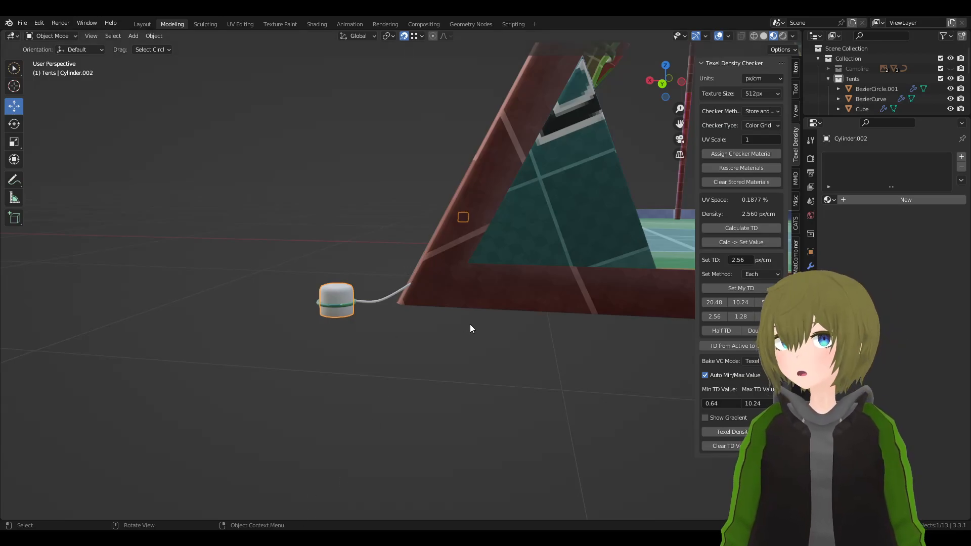
scroll(484, 243, down, 4)
scroll(484, 240, down, 5)
middle_drag(494, 229, 256, 245)
scroll(395, 262, up, 4)
middle_drag(395, 262, 245, 263)
middle_drag(518, 265, 456, 275)
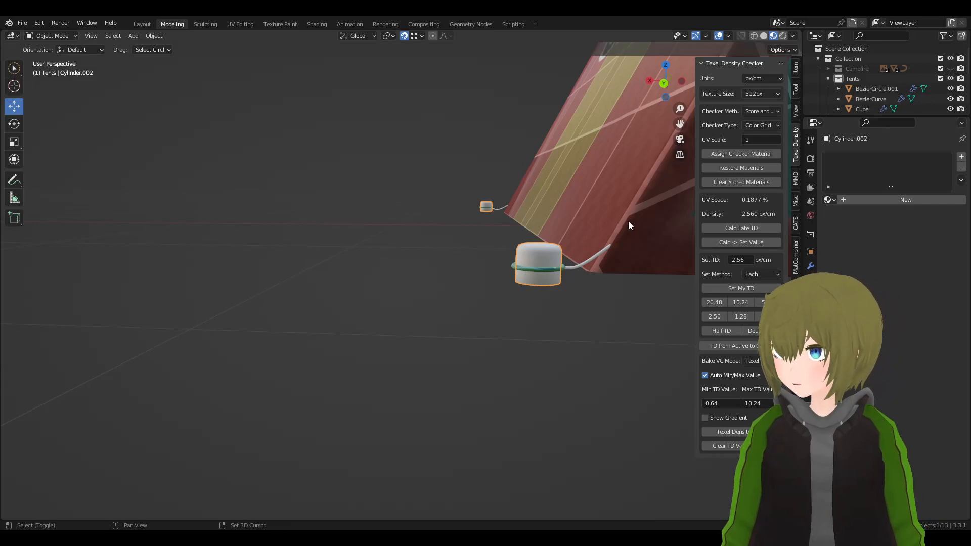
shift+middle_drag(628, 225, 567, 245)
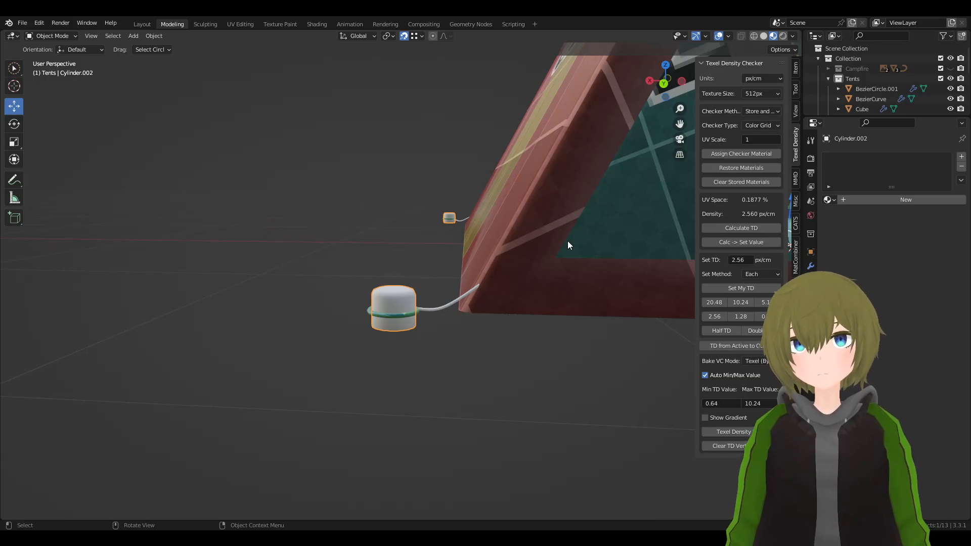
- Assign the Color Grid checker material to the peg cylinders and return to Object Mode
alt+click(418, 338)
click(417, 336)
scroll(385, 295, up, 3)
key(Tab)
middle_drag(386, 300, 532, 233)
scroll(513, 238, up, 5)
scroll(531, 232, up, 2)
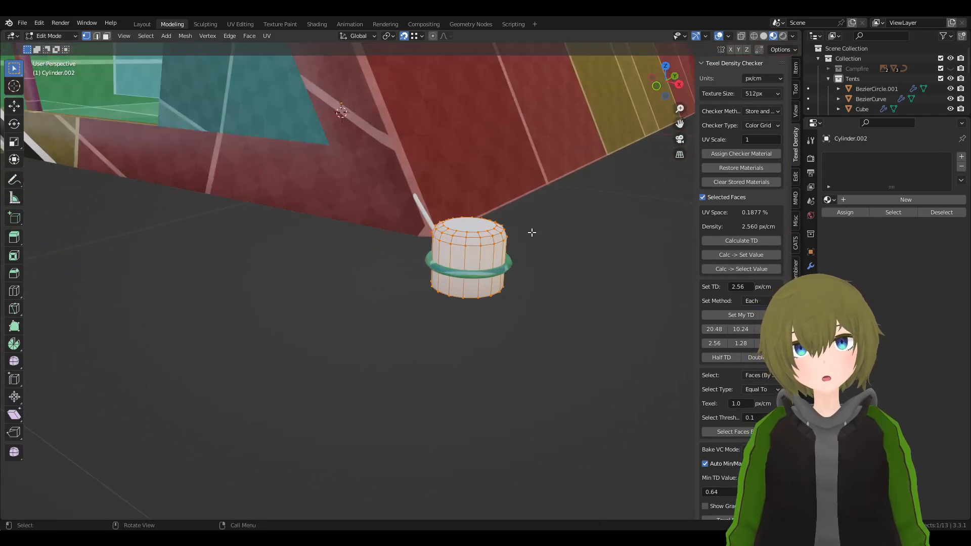
click(741, 154)
key(Tab)
mouse_move(571, 185)
middle_down()
mouse_move(559, 190)
mouse_move(577, 183)
middle_up()
key(Tab)
key(Tab)
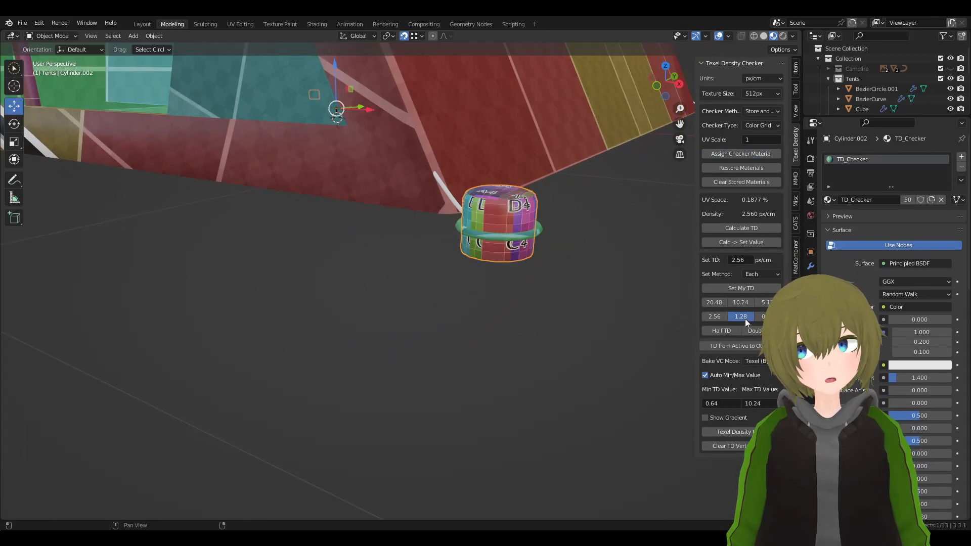
- Unwrap the peg cylinders with Smart UV Project at a 66° angle limit and set their texel density to 5.12 px/cm
click(743, 318)
click(717, 319)
key(Tab)
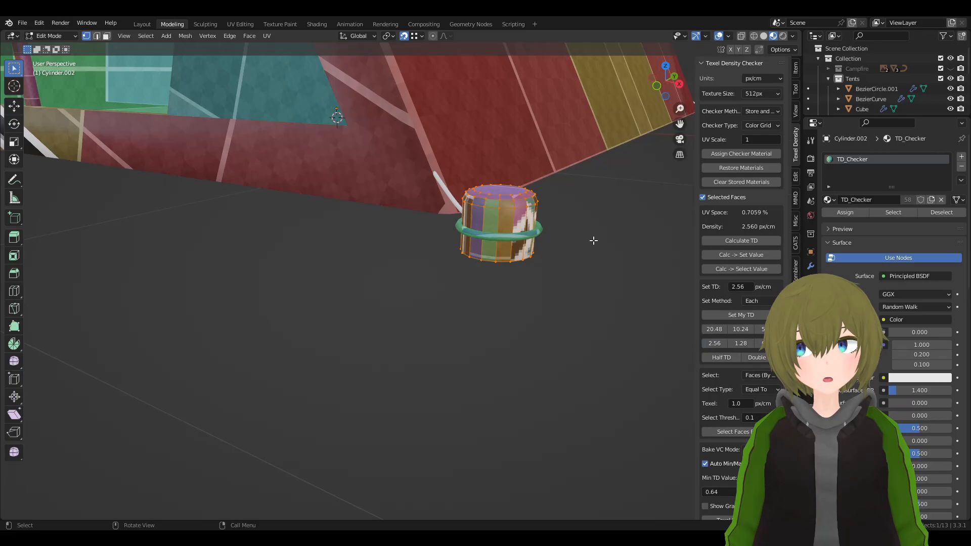
key(u)
click(595, 253)
click(590, 334)
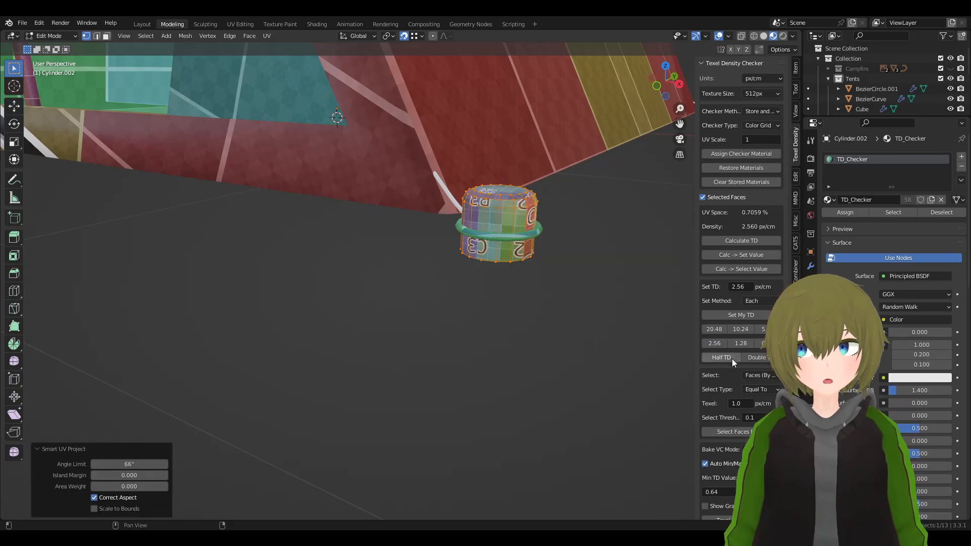
click(716, 344)
click(763, 329)
key(Tab)
- Apply the scale of the ropes between the pegs and the tent and assign the Color Grid checker material to them
middle_drag(622, 274, 505, 294)
click(579, 263)
click(648, 278)
key(Tab)
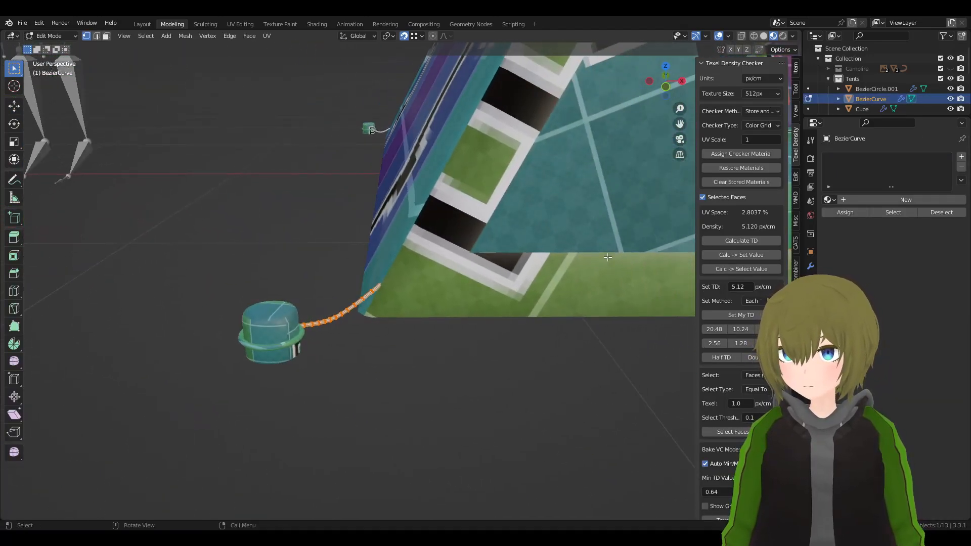
scroll(456, 304, up, 3)
key(Tab)
key(q)
click(419, 314)
middle_drag(420, 314, 465, 285)
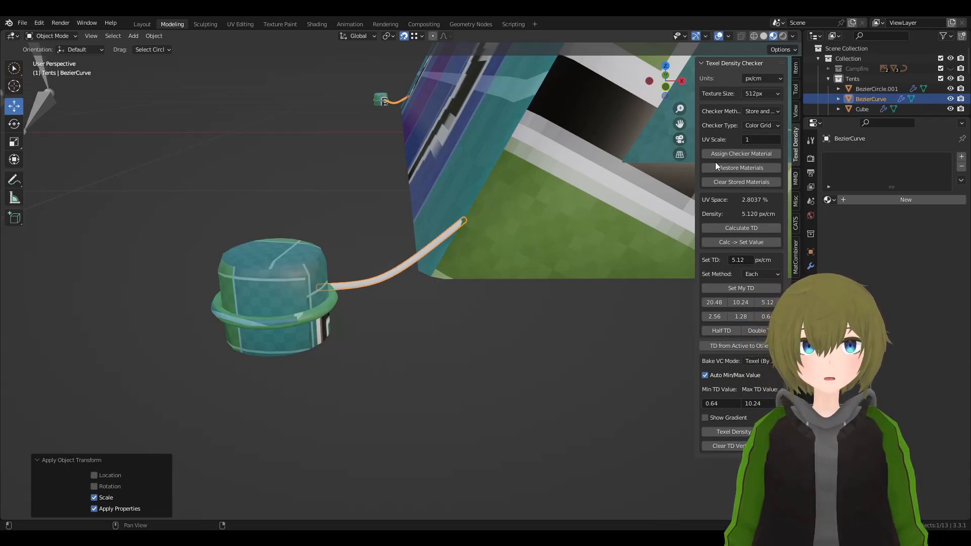
click(729, 153)
scroll(400, 212, up, 5)
- Unwrap the ropes with Smart UV Project, using a 66° angle limit and zero island margin, and deselect them in Object Mode
key(Tab)
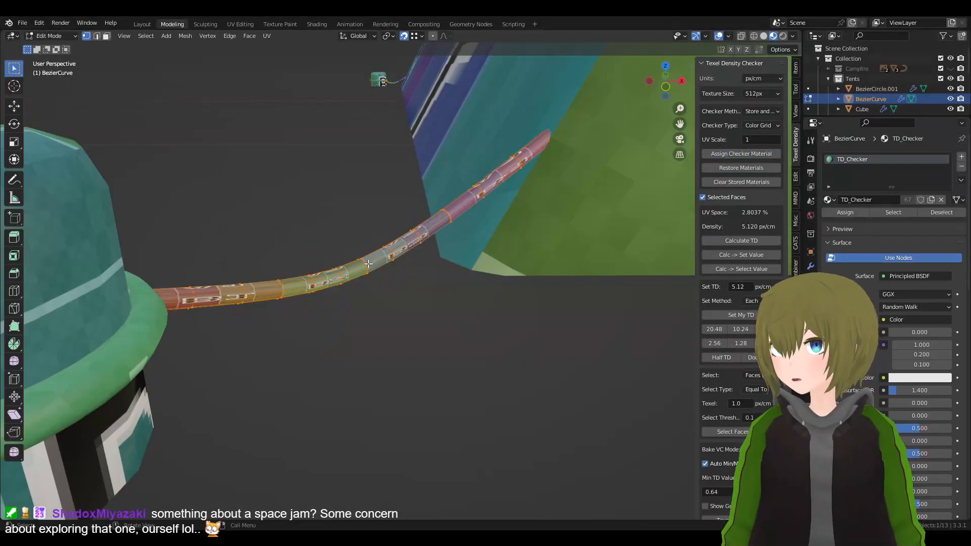
key(q)
key(q)
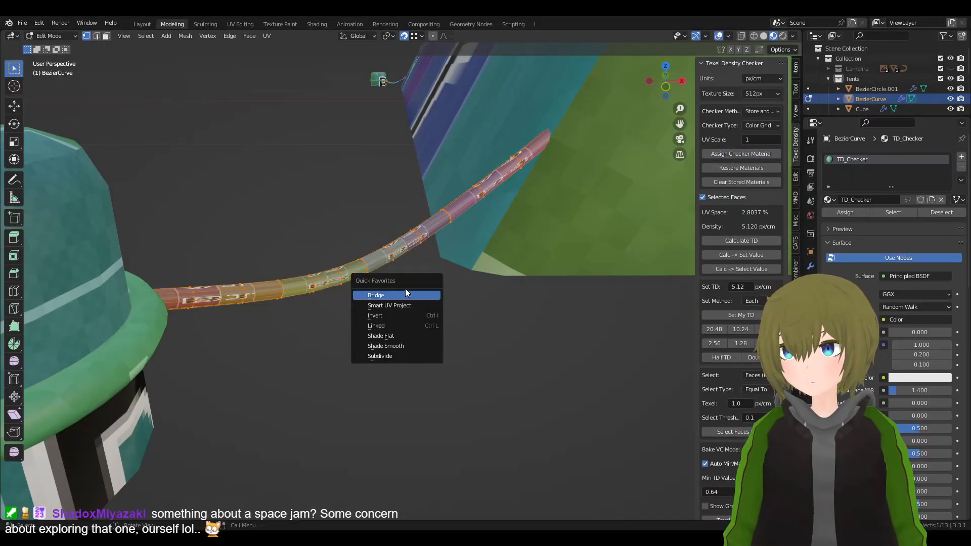
key(Tab)
key(q)
key(Tab)
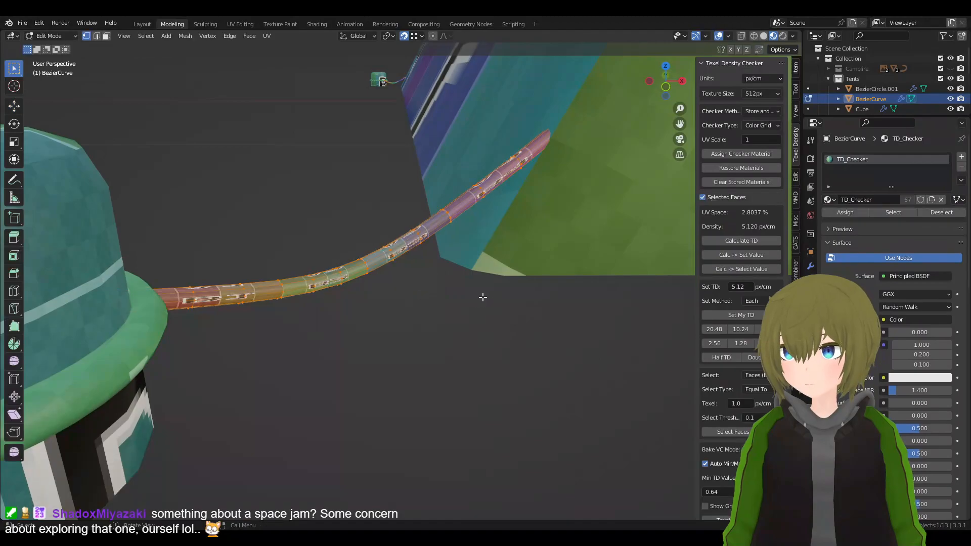
key(q)
click(470, 309)
click(494, 389)
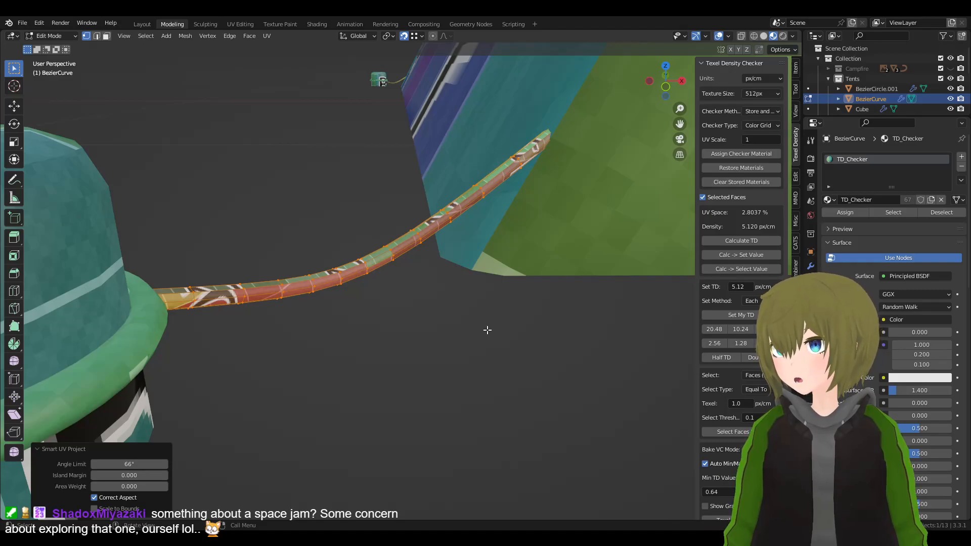
key(Tab)
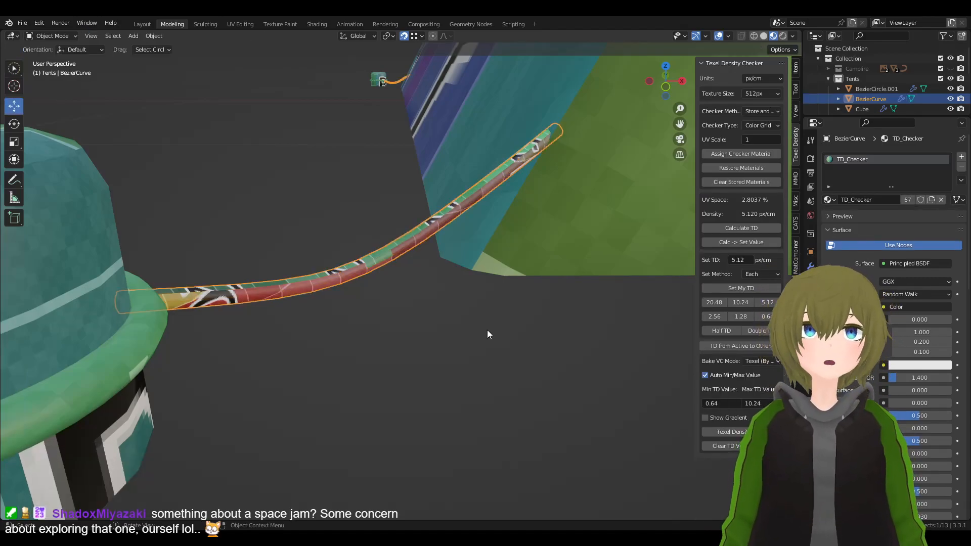
click(397, 318)
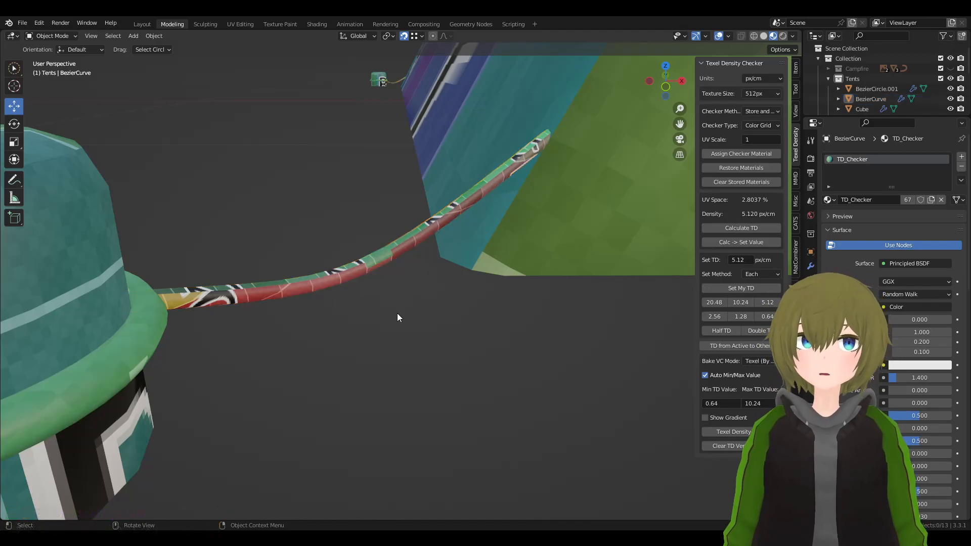
click(346, 251)
scroll(393, 279, down, 6)
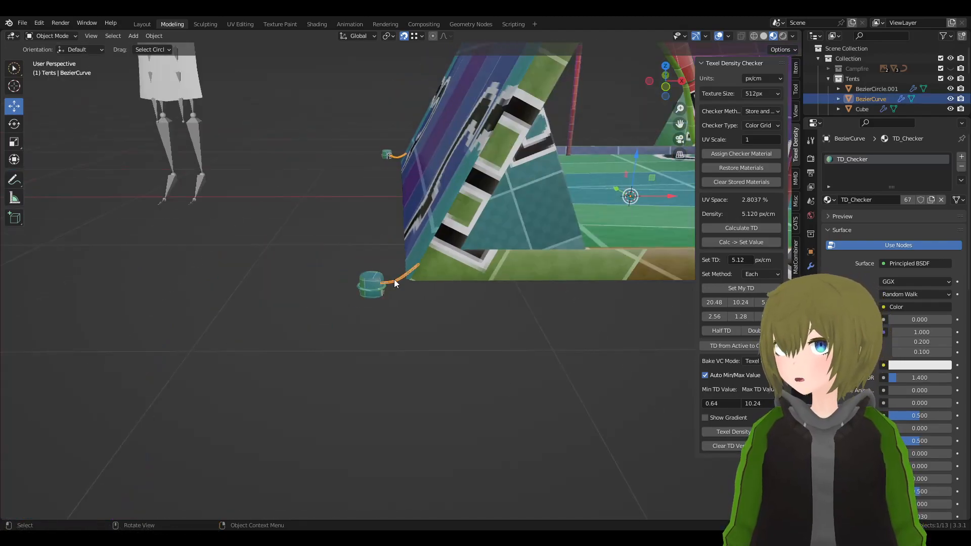
click(450, 313)
- Try a texel density of 2.56 px/cm on the main tent body, settle on 1.28 px/cm and deselect it
shift+middle_drag(450, 313, 384, 325)
scroll(384, 325, down, 4)
middle_drag(463, 263, 196, 260)
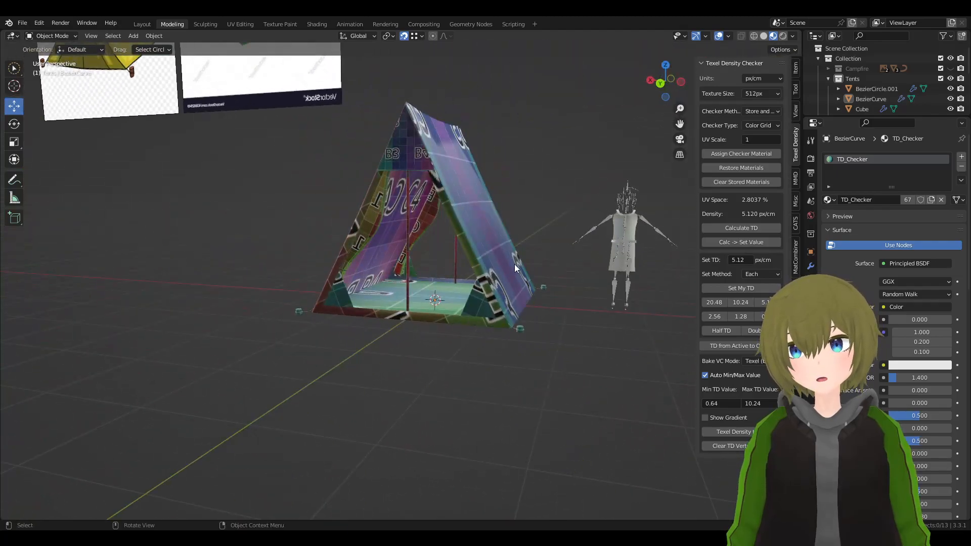
scroll(512, 268, up, 4)
click(310, 171)
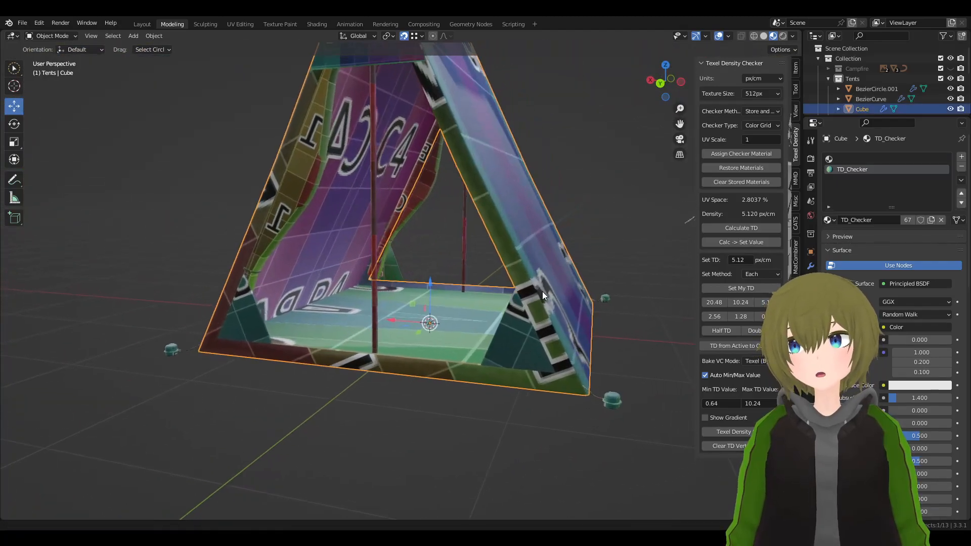
middle_drag(546, 289, 429, 264)
click(719, 317)
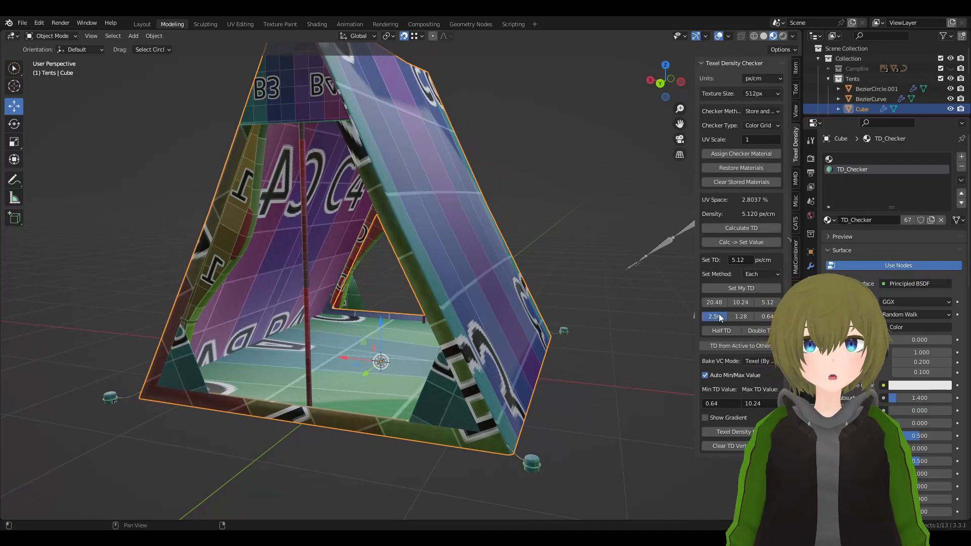
middle_drag(671, 307, 646, 351)
click(747, 318)
click(644, 369)
- Save the tent scene to its existing file
middle_drag(518, 395, 536, 368)
middle_drag(309, 225, 294, 209)
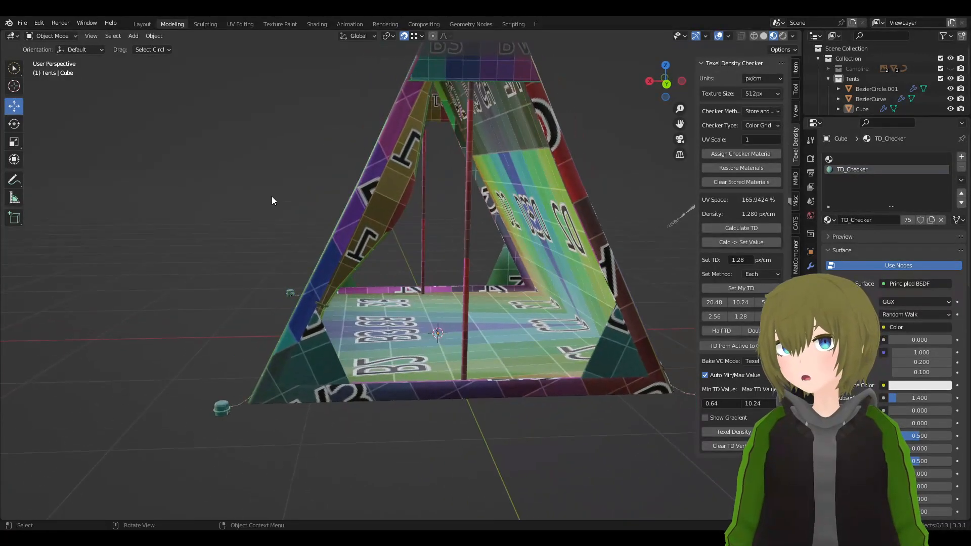
click(23, 23)
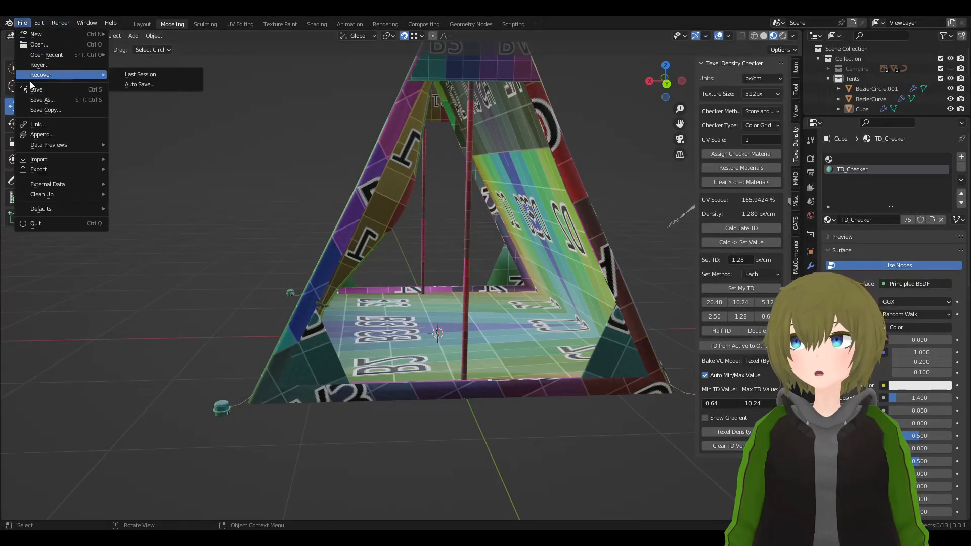
click(33, 85)
click(22, 23)
mouse_move(67, 141)
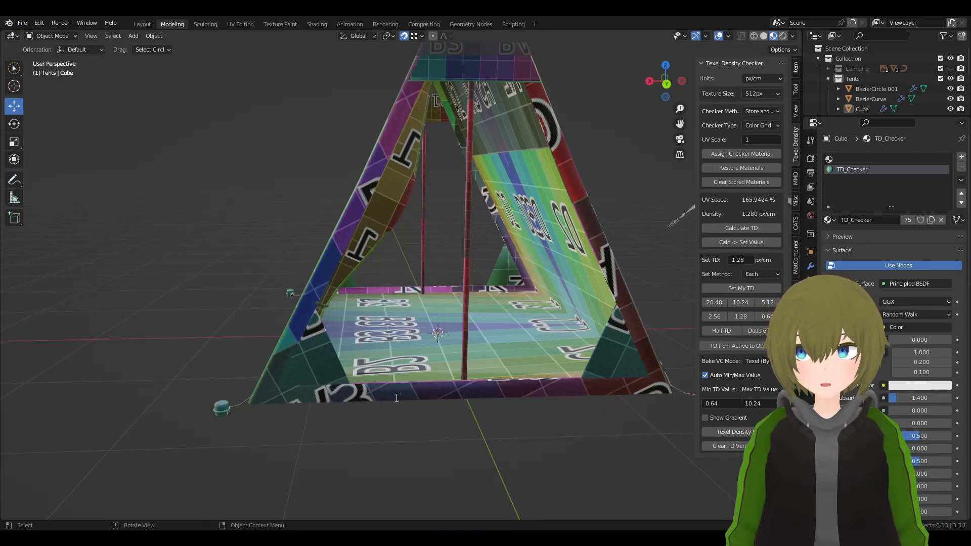
key(ctrl+s)
- Examine the checker pattern on the tent's front opening, door flaps and side panels
middle_drag(664, 394, 596, 403)
scroll(567, 356, down, 5)
middle_drag(567, 356, 330, 273)
scroll(330, 272, up, 4)
mouse_move(420, 294)
middle_down()
mouse_move(466, 312)
mouse_move(436, 288)
middle_up()
click(416, 201)
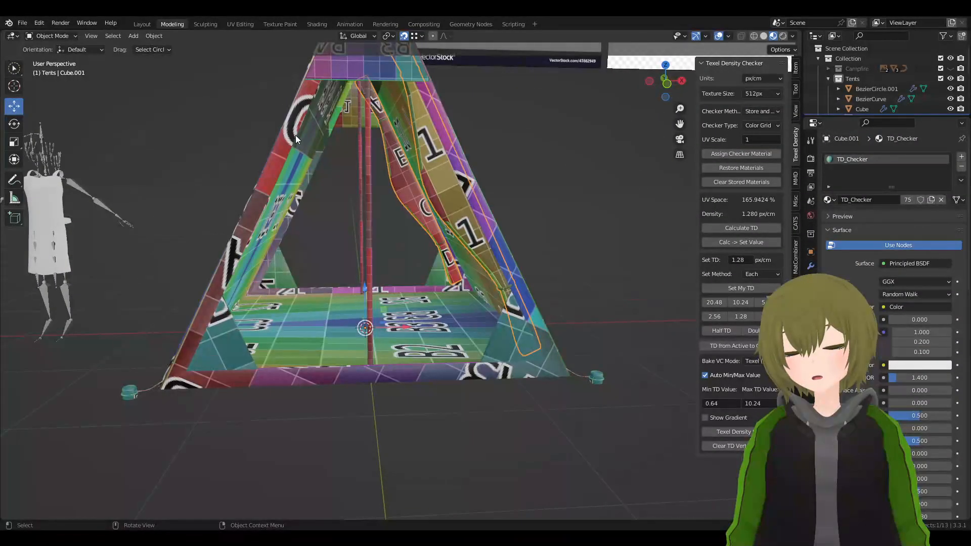
middle_drag(581, 198, 484, 214)
click(599, 216)
scroll(512, 206, down, 4)
scroll(510, 205, up, 4)
scroll(484, 214, up, 4)
- Inspect the tent body's checker pattern on its inner panels, outer roof and entrance, leaving the body selected
middle_drag(567, 285, 456, 316)
scroll(418, 235, up, 2)
scroll(441, 252, down, 4)
click(478, 314)
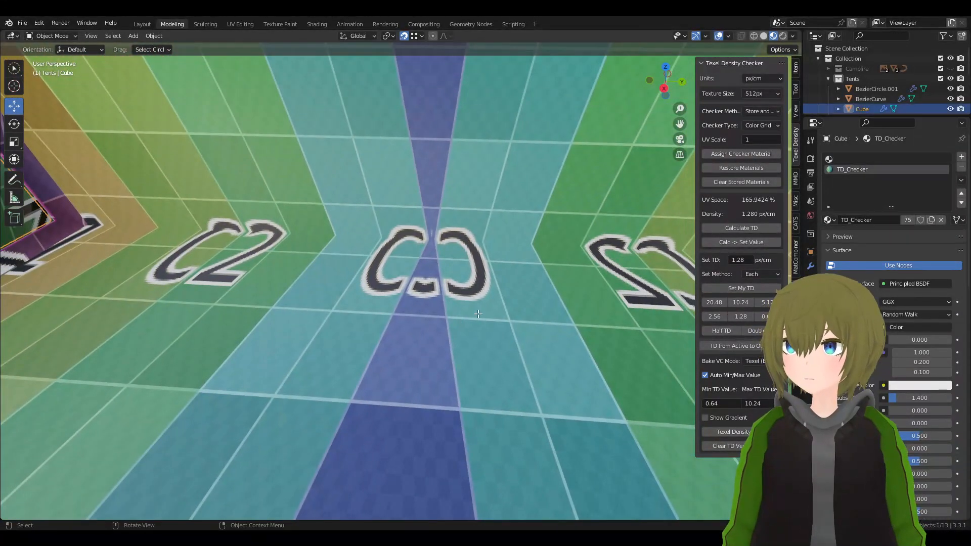
key(Tab)
key(Tab)
middle_drag(466, 247, 439, 260)
scroll(439, 259, down, 8)
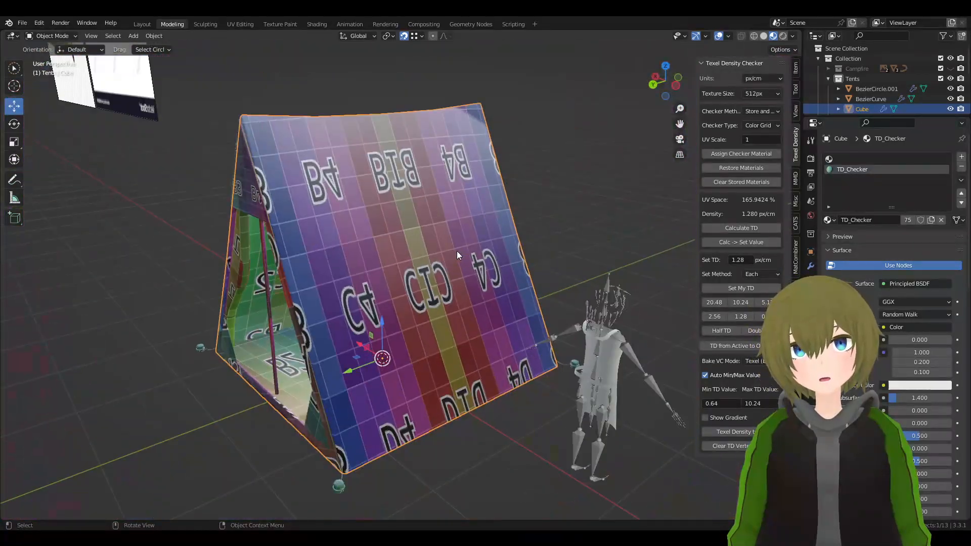
middle_drag(299, 147, 502, 250)
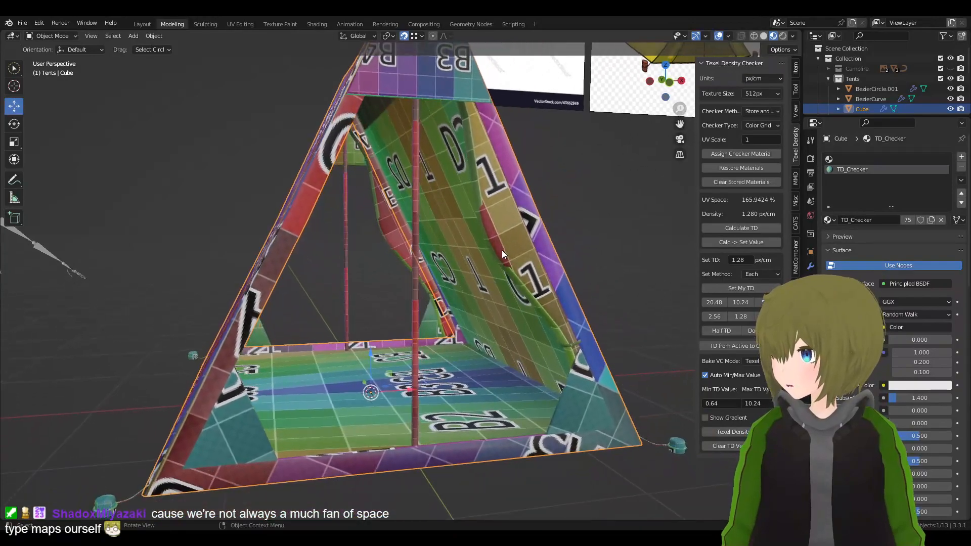
click(539, 320)
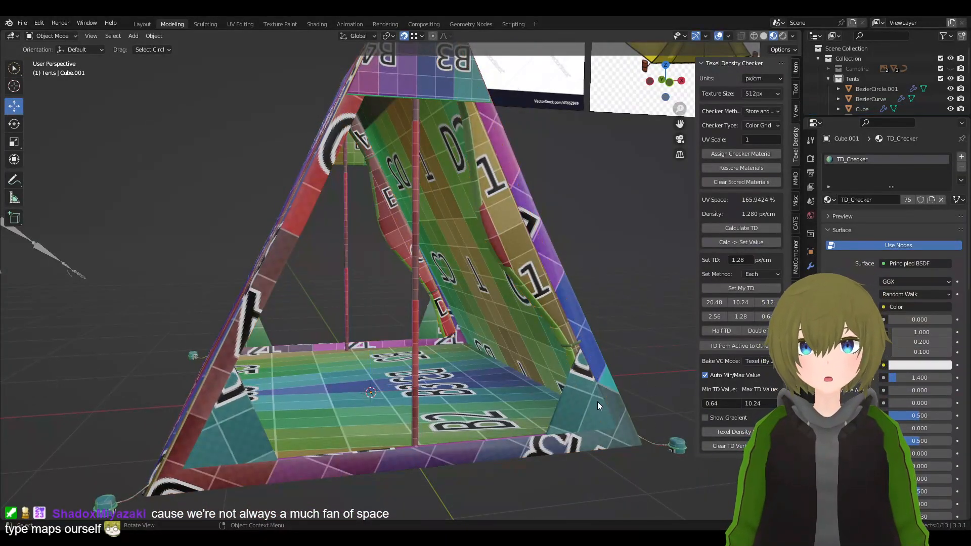
click(608, 390)
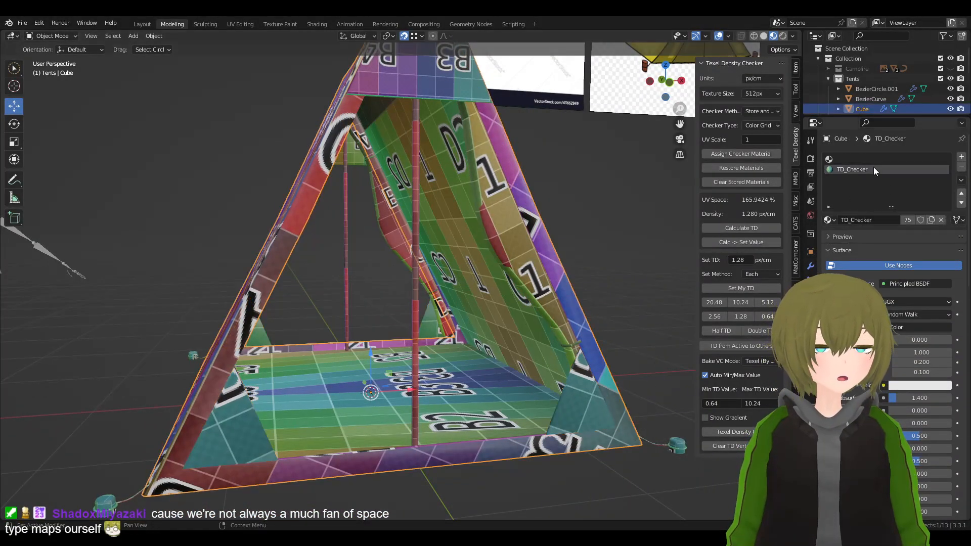
- Apply the remaining modifier on the main tent body
click(811, 267)
click(936, 173)
click(906, 185)
- Unwrap the main tent body with Smart UV Project, using a 66° angle limit, zero island margin and aspect correction
middle_drag(506, 213, 565, 246)
key(Tab)
key(q)
click(565, 250)
key(Tab)
key(q)
key(Escape)
key(Tab)
key(q)
click(598, 253)
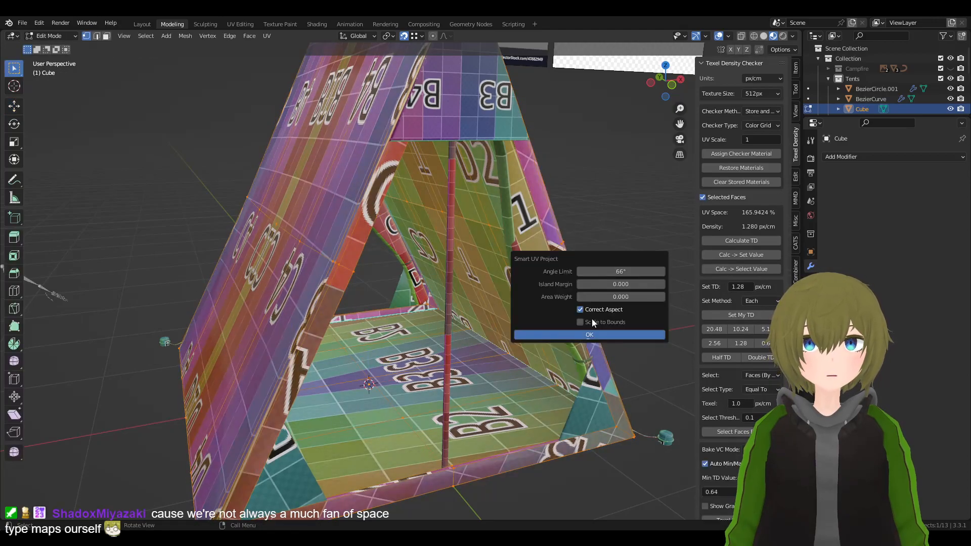
click(596, 335)
- Set the unwrapped tent body's texel density to 1.28 px/cm and return to Object Mode
middle_drag(611, 313, 591, 318)
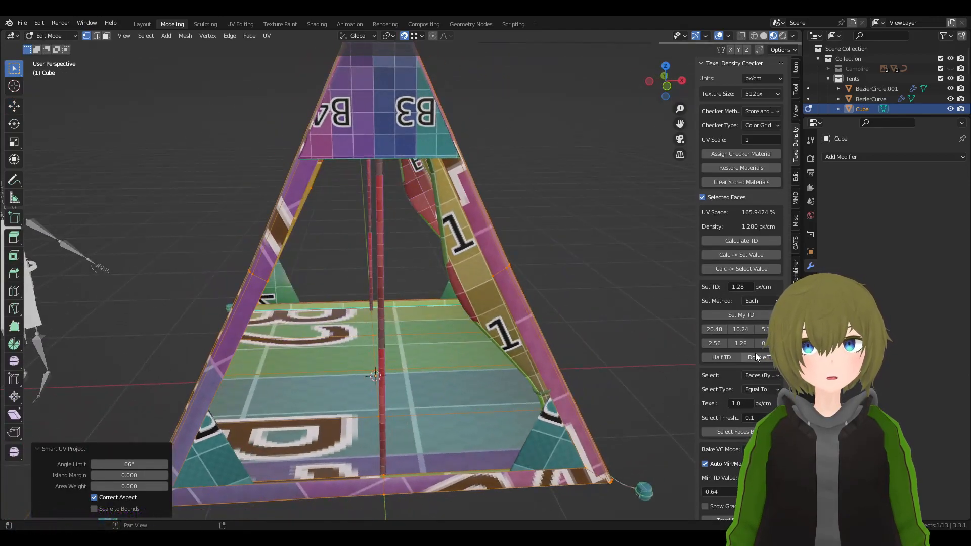
click(722, 344)
click(733, 347)
middle_drag(556, 296, 499, 241)
scroll(478, 290, down, 4)
key(Tab)
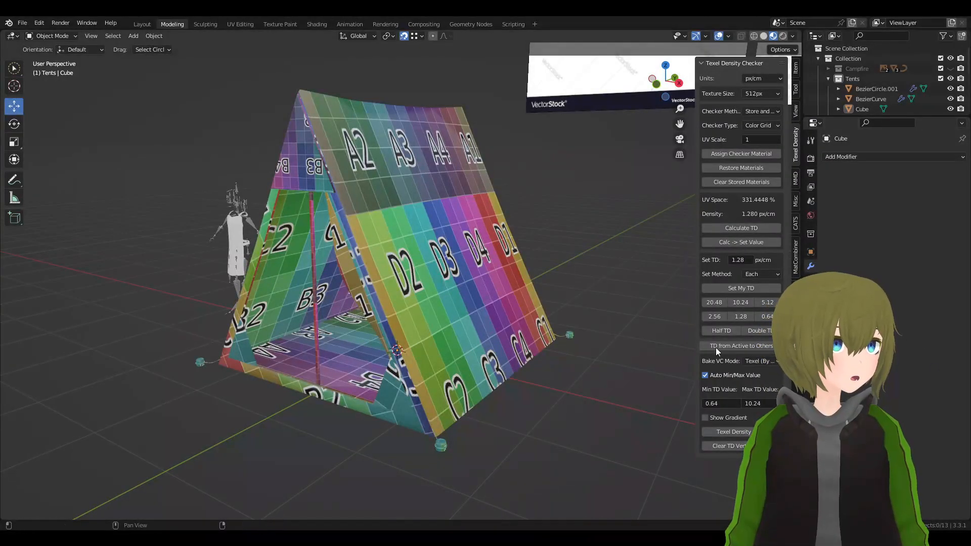
- Examine the checker pattern on the tent's roof, side panels and front opening from near and far
middle_drag(499, 266, 470, 268)
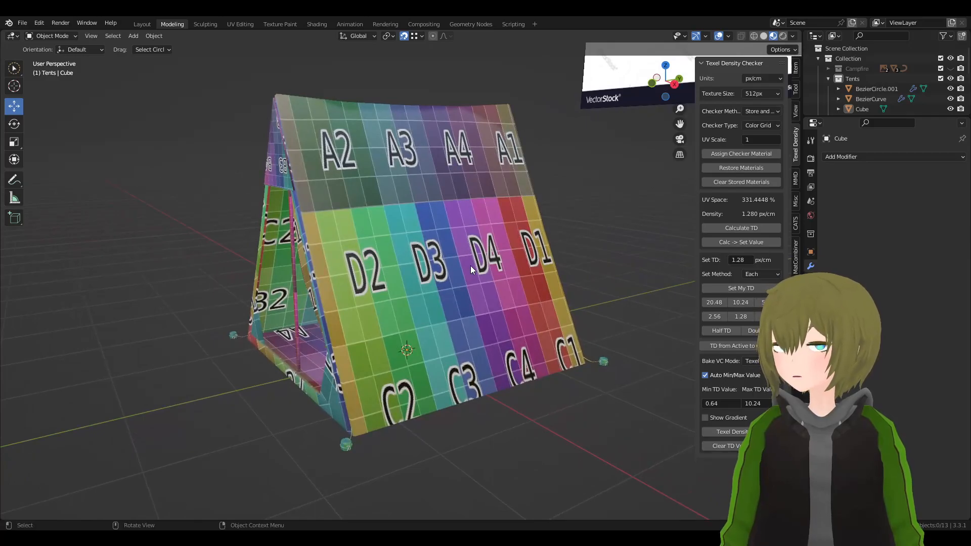
shift+middle_drag(409, 224, 526, 257)
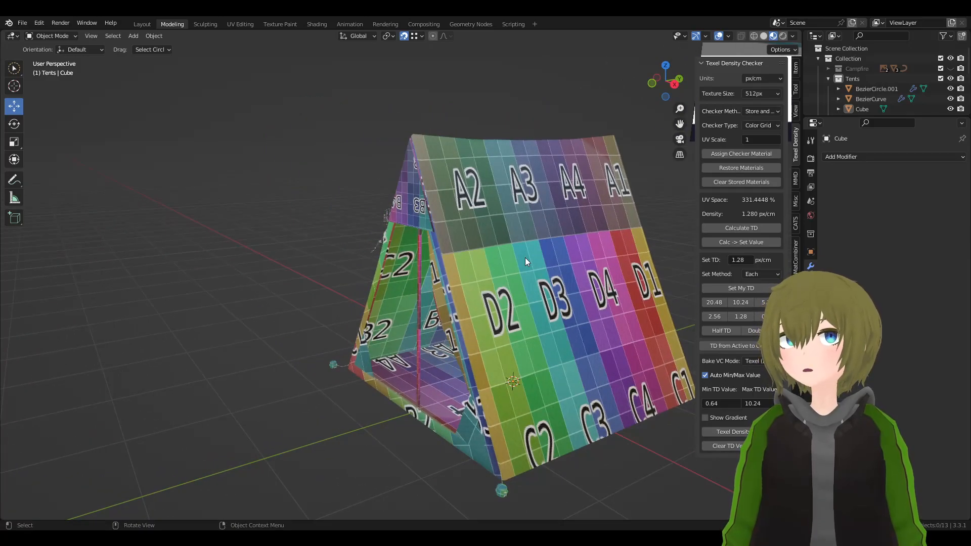
scroll(622, 348, down, 7)
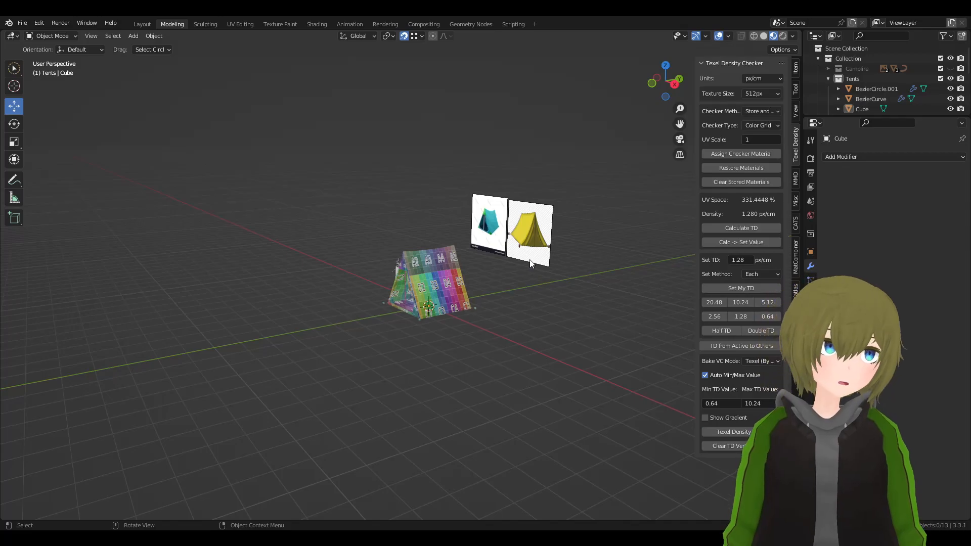
middle_drag(394, 257, 578, 323)
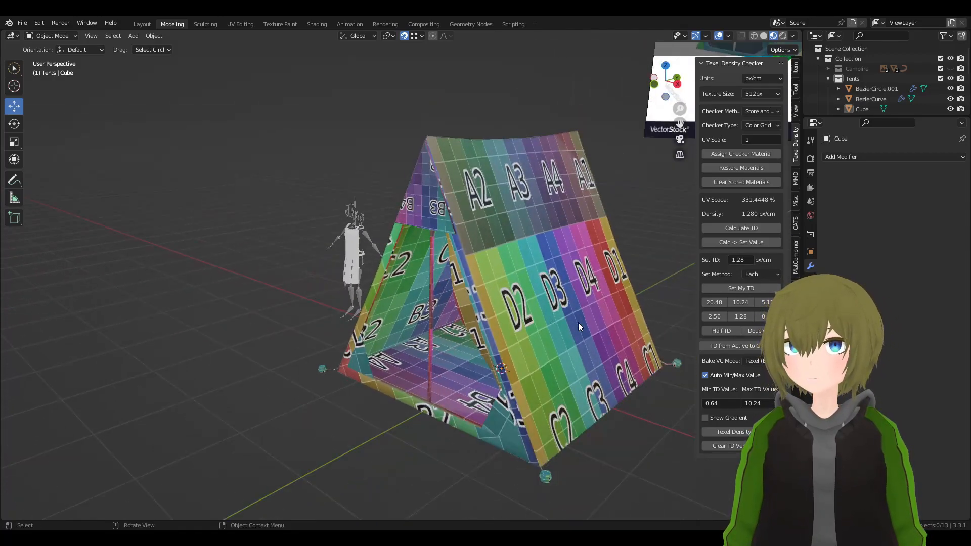
scroll(578, 323, down, 3)
shift+middle_drag(582, 260, 517, 266)
scroll(517, 266, down, 4)
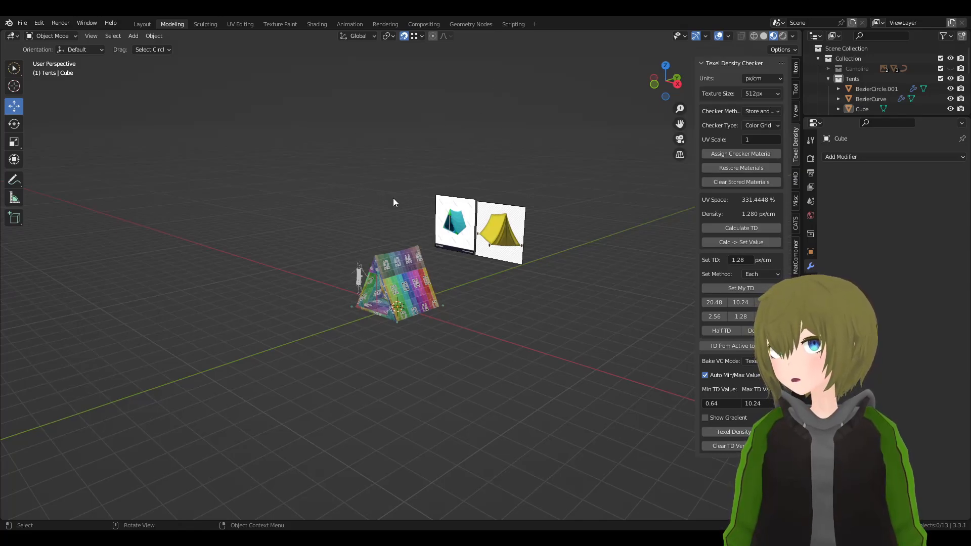
middle_drag(444, 184, 416, 178)
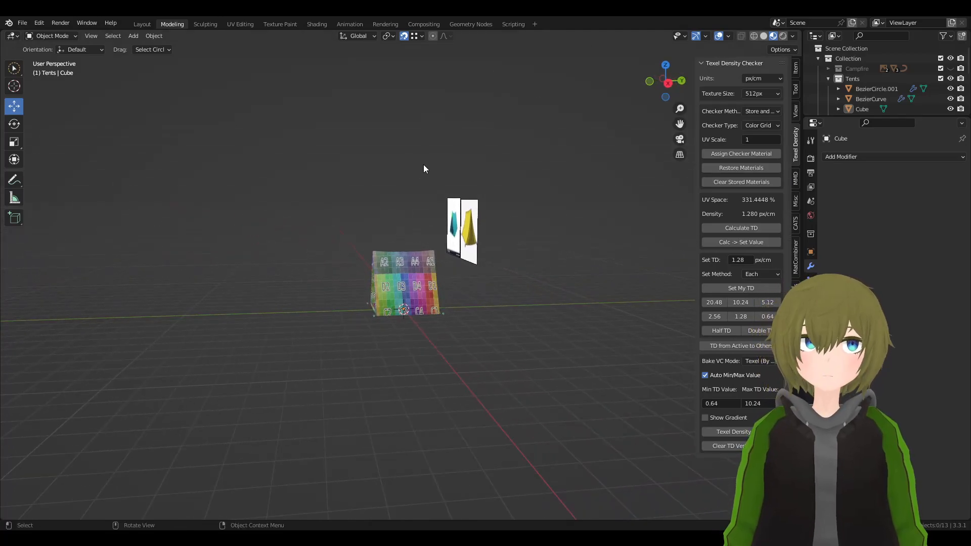
scroll(423, 166, up, 7)
middle_drag(431, 234, 359, 231)
scroll(358, 235, up, 5)
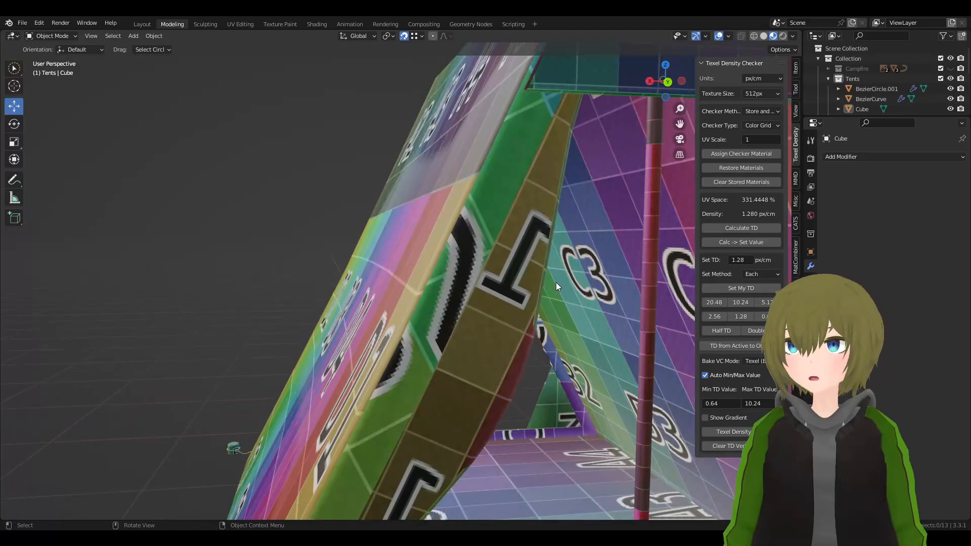
middle_drag(619, 250, 470, 241)
scroll(556, 253, up, 3)
scroll(489, 224, down, 5)
- Set the texel density of the triangular piece above the tent entrance to 2.56 px/cm
click(430, 185)
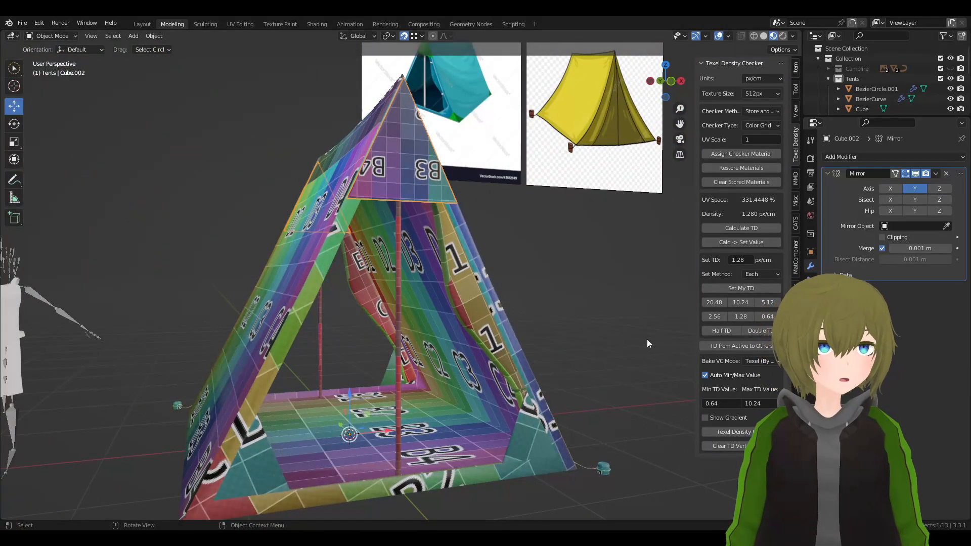
click(743, 316)
click(721, 316)
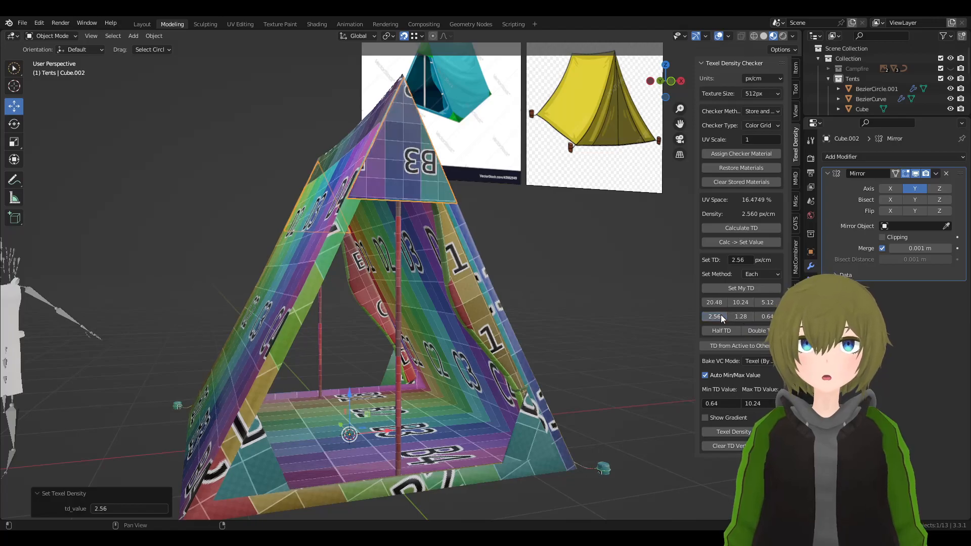
middle_drag(645, 308, 609, 304)
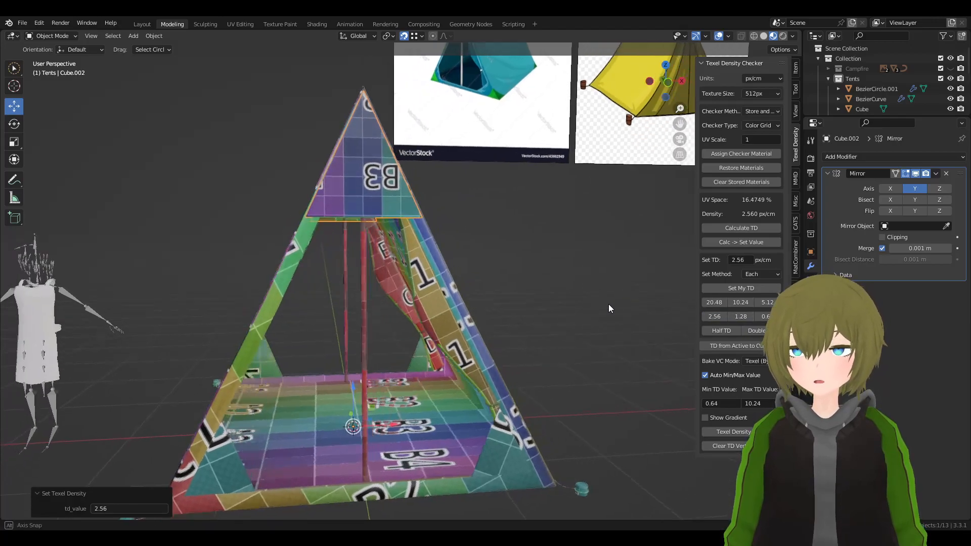
- Set the tent's corner patches to a texel density of 2.56 px/cm and deselect them
click(501, 431)
click(720, 316)
click(614, 354)
- Inspect the checker scale on the door flaps, corner patches and outer side panels around the tent
middle_drag(381, 245, 590, 258)
click(372, 307)
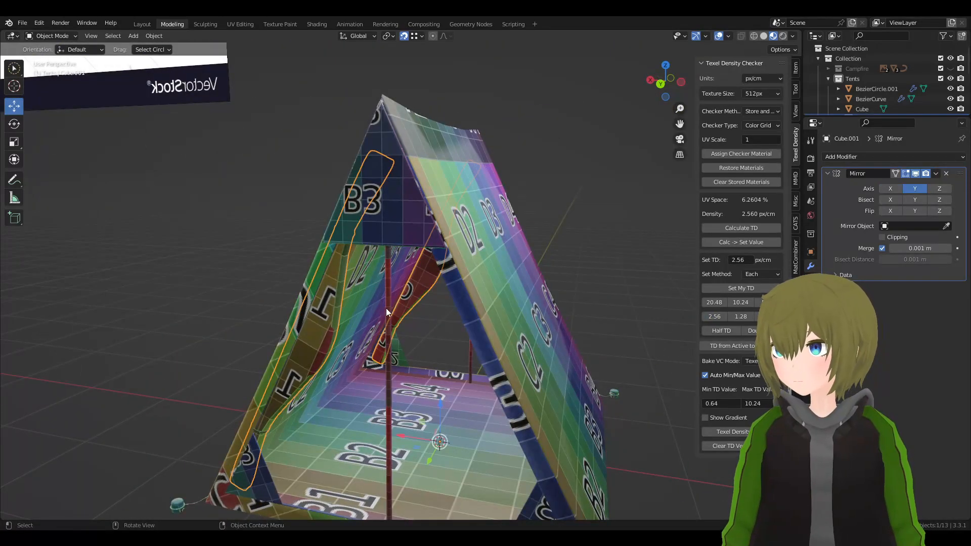
middle_drag(477, 280, 488, 280)
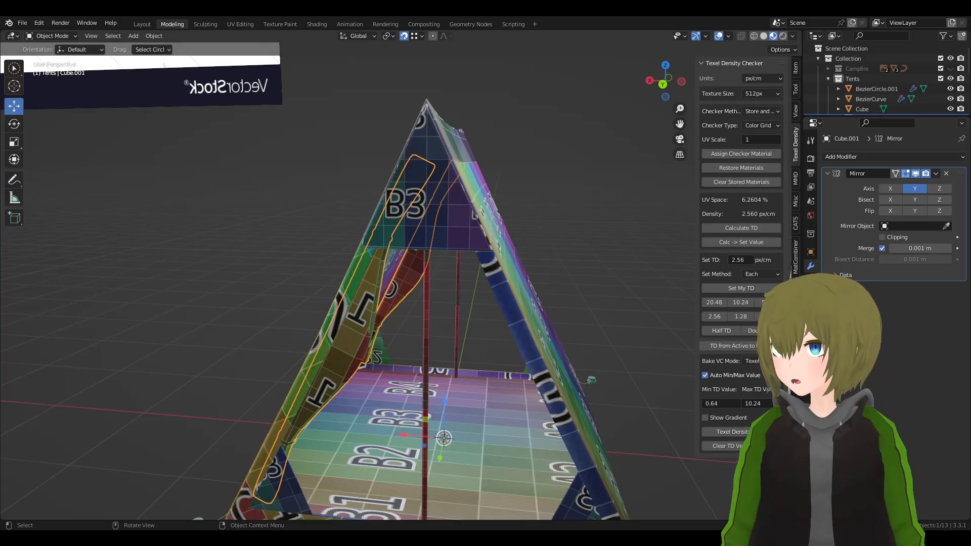
middle_drag(582, 324, 204, 313)
shift+middle_drag(460, 198, 402, 249)
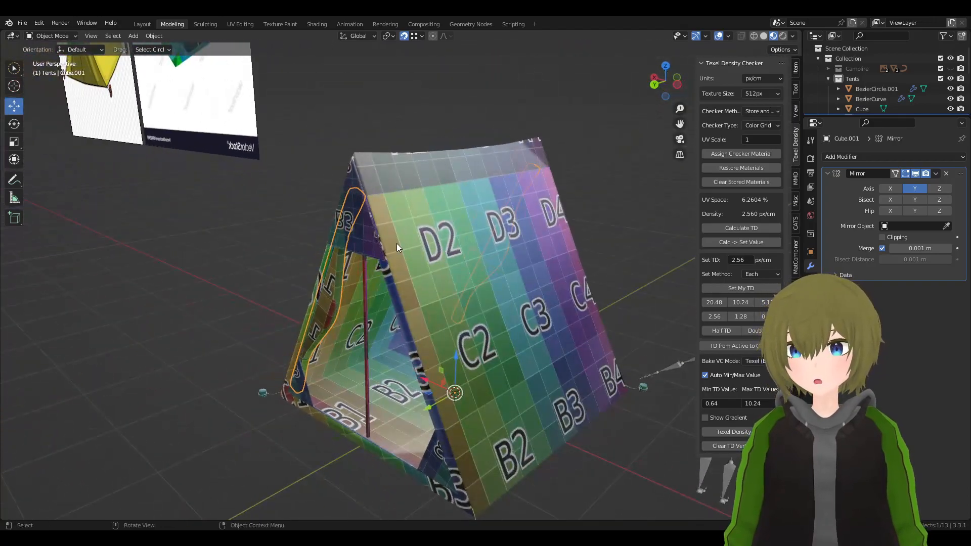
click(365, 94)
middle_drag(364, 93, 400, 178)
middle_drag(547, 202, 508, 269)
scroll(556, 192, up, 2)
click(508, 269)
middle_drag(611, 274, 588, 280)
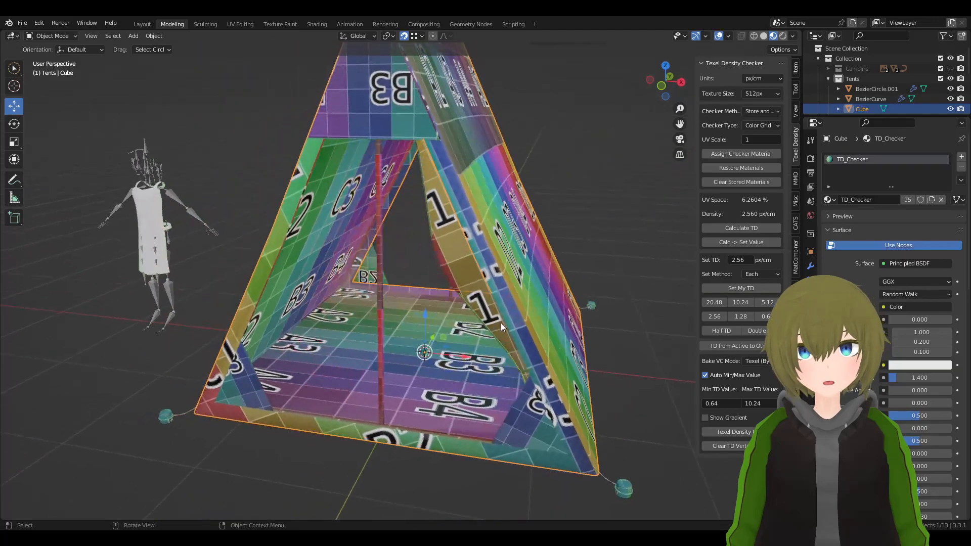
- Study the turquoise reference tent's coloured parts, pole and door flap, and compare them with the model
click(345, 442)
middle_drag(345, 442, 369, 120)
scroll(370, 119, up, 5)
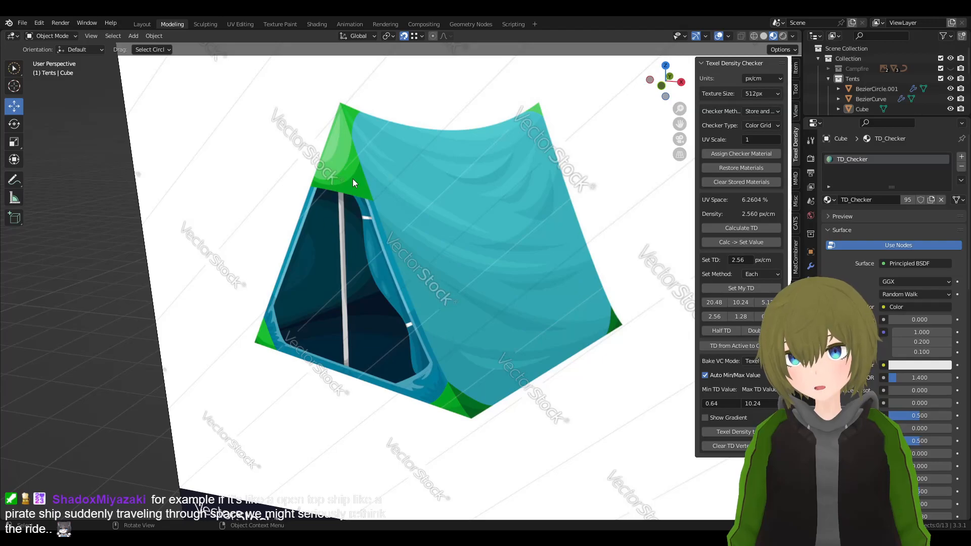
scroll(345, 180, down, 8)
shift+middle_drag(422, 419, 360, 445)
scroll(472, 251, up, 2)
scroll(360, 425, up, 6)
shift+middle_drag(361, 407, 534, 152)
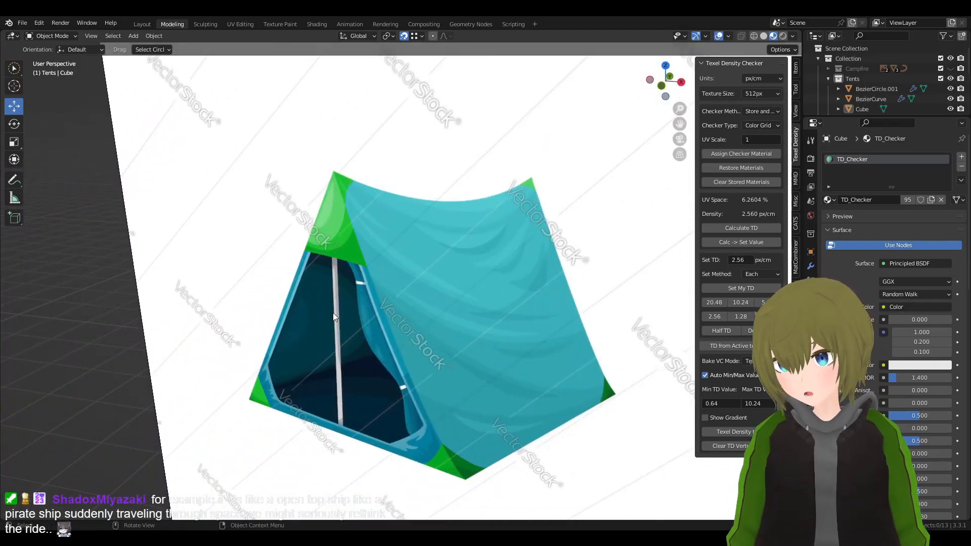
scroll(473, 376, down, 3)
shift+middle_drag(372, 433, 450, 261)
shift+middle_drag(393, 315, 427, 252)
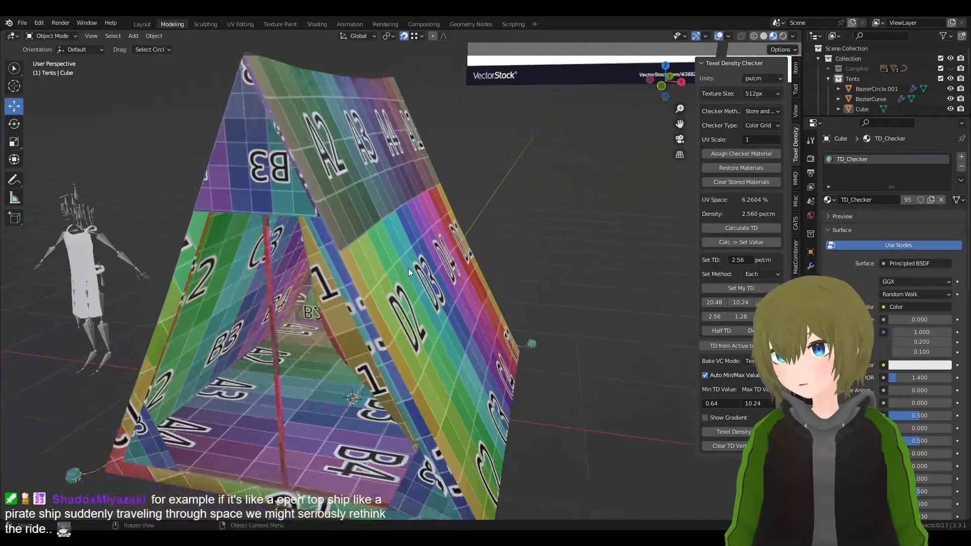
- Add a second material slot to the tent's support poles with a new material named Metal
click(275, 287)
key(KP_Decimal)
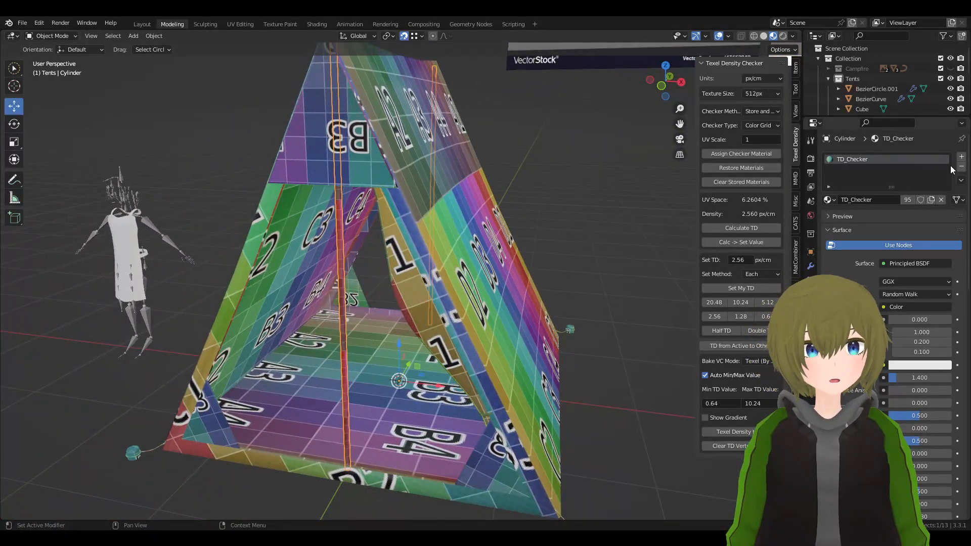
click(962, 156)
click(829, 220)
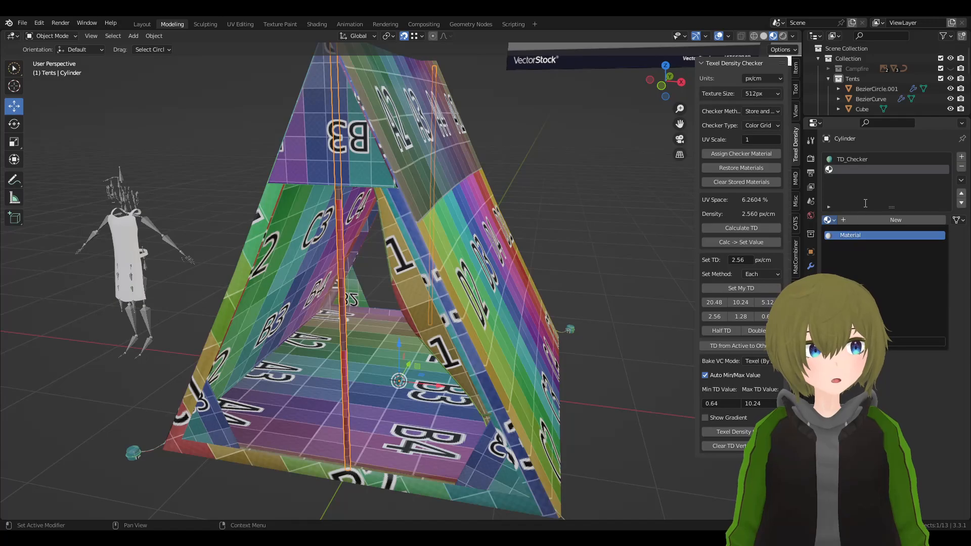
click(861, 219)
double_click(859, 170)
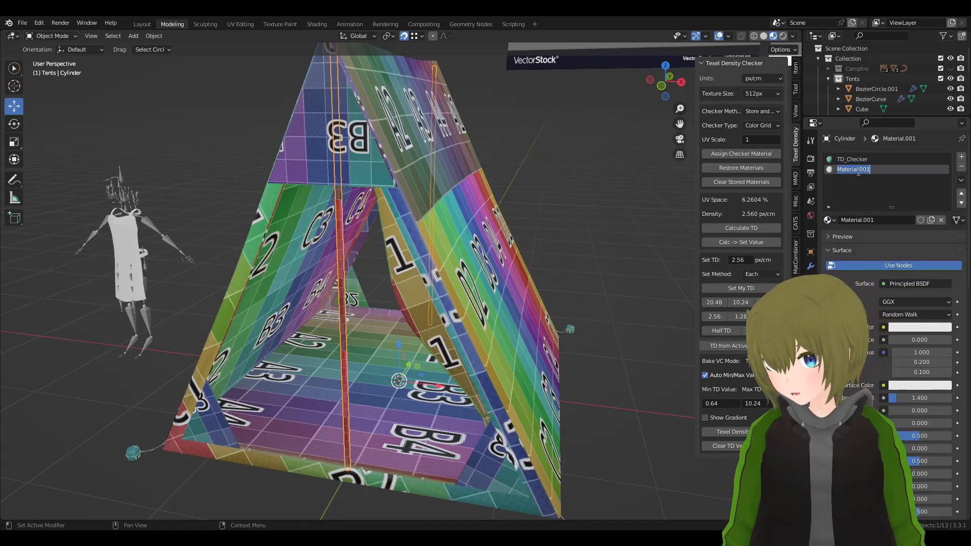
text(Metal)
key(Return)
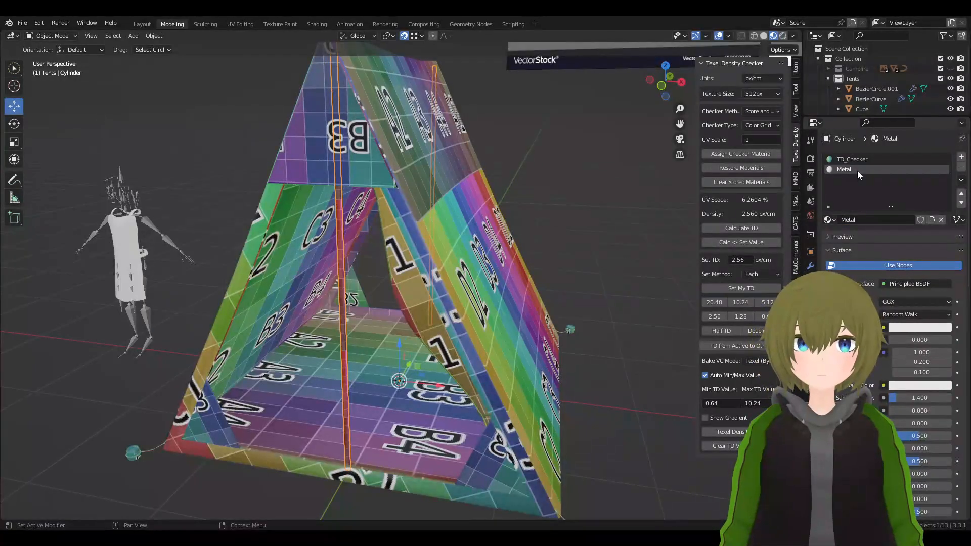
middle_drag(398, 351, 448, 139)
scroll(424, 302, up, 3)
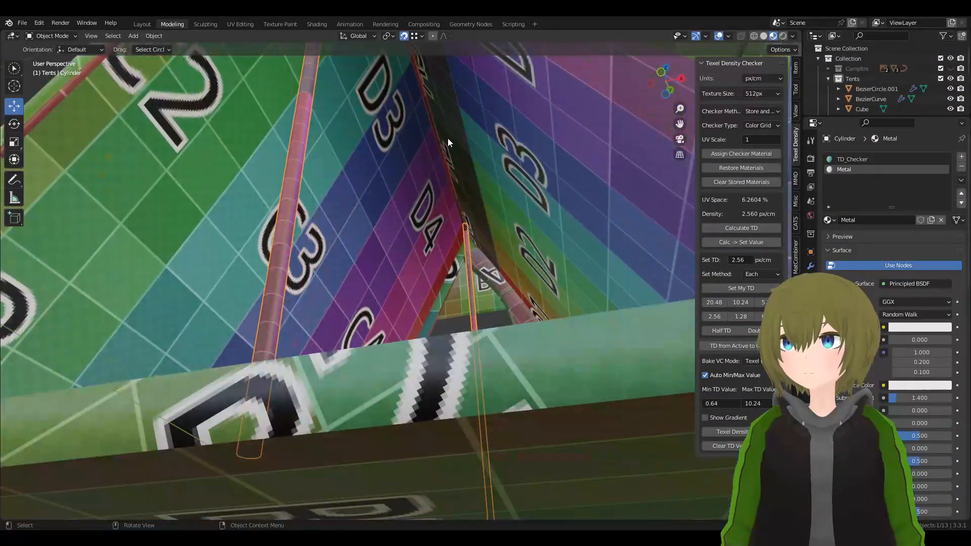
- Select the tent's ridge pole and add a material slot holding the existing Metal material
click(425, 100)
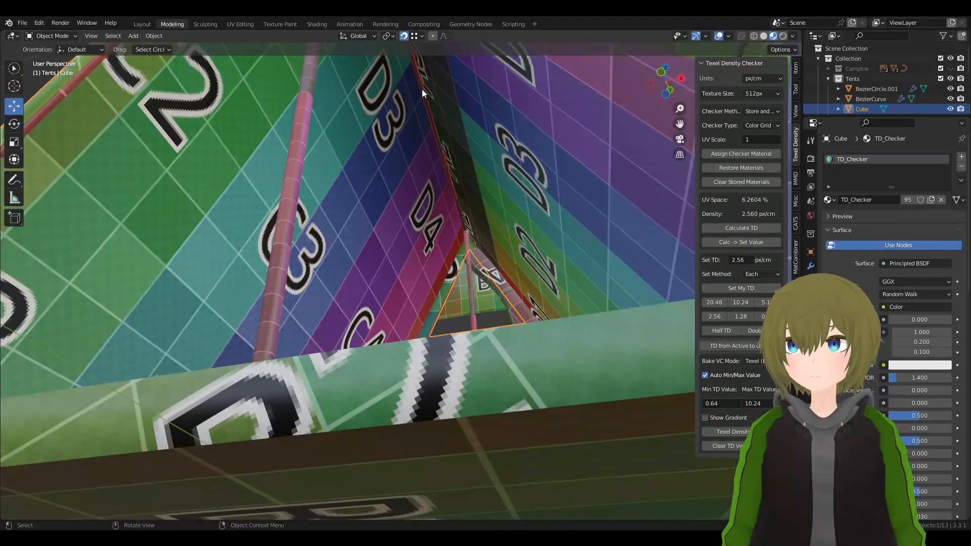
click(422, 90)
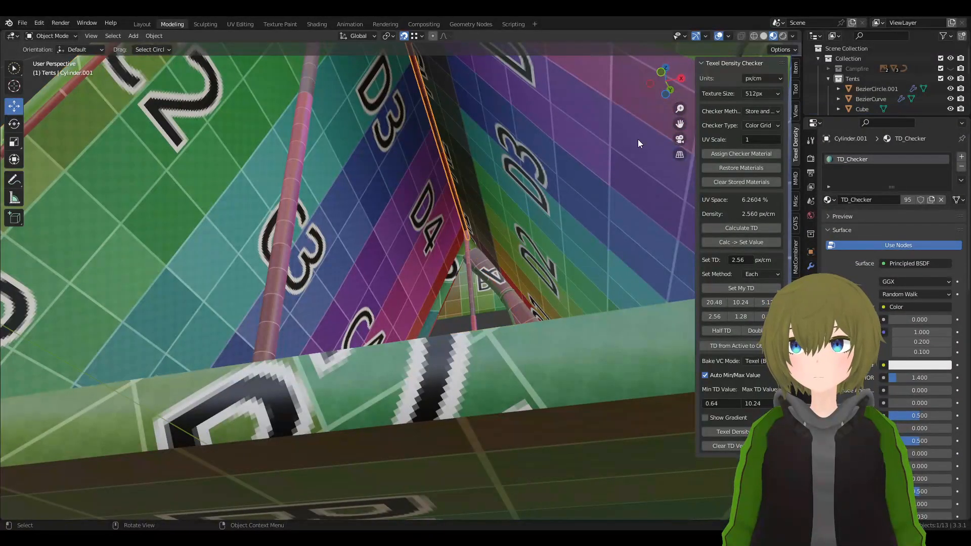
click(961, 157)
click(828, 220)
click(853, 235)
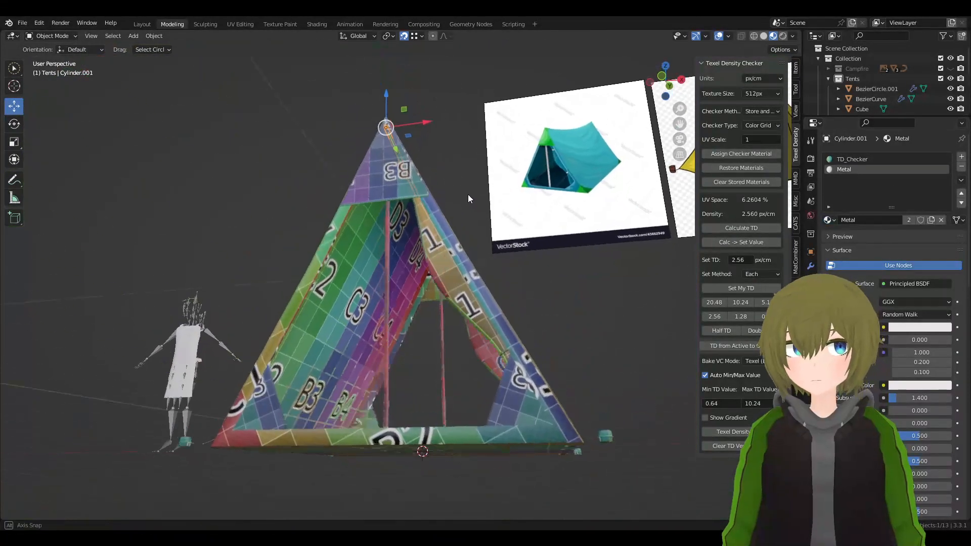
middle_drag(468, 195, 487, 202)
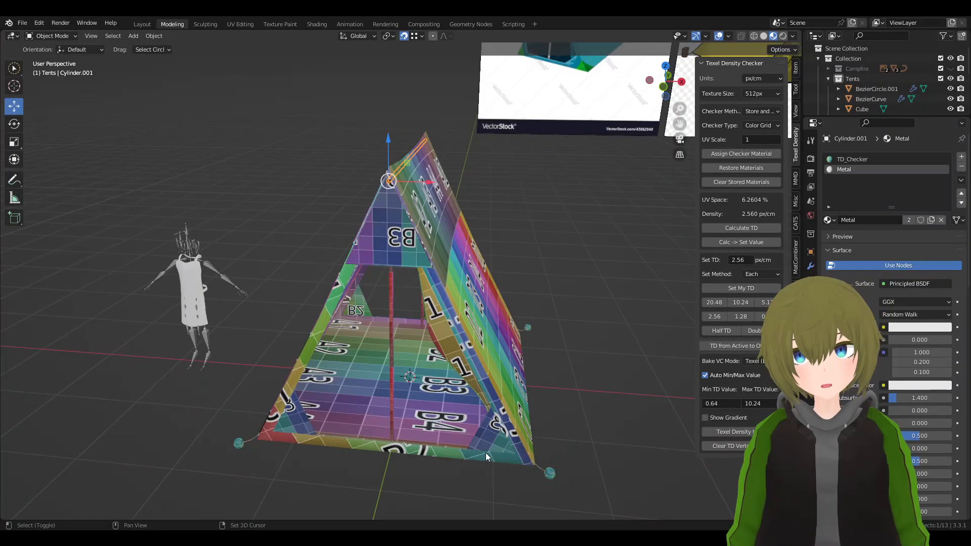
- Inspect the stake at the tent's front corner, selecting its body, its rope and the ring around it
shift+middle_drag(486, 453, 551, 359)
scroll(412, 364, up, 4)
click(190, 408)
shift+middle_drag(218, 398, 402, 319)
shift+middle_drag(477, 227, 403, 223)
scroll(403, 223, up, 5)
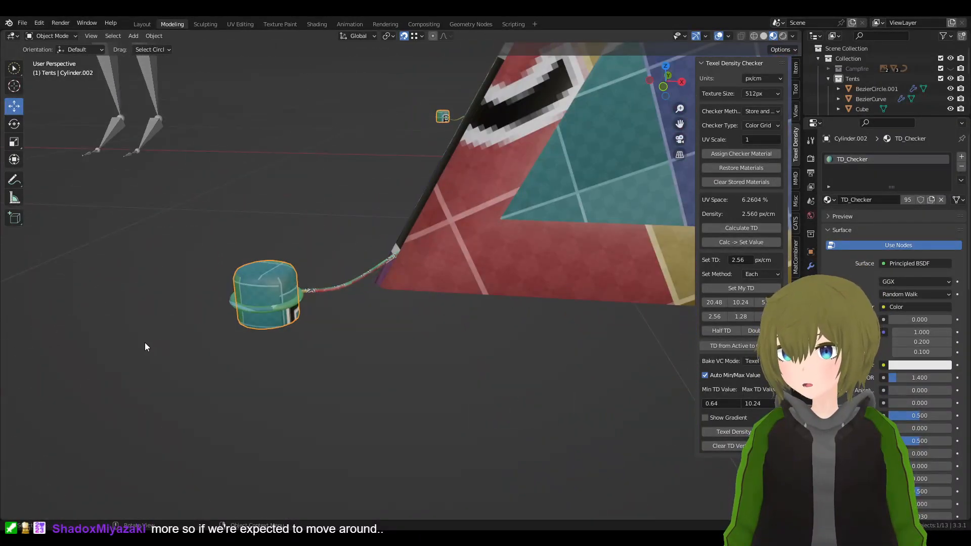
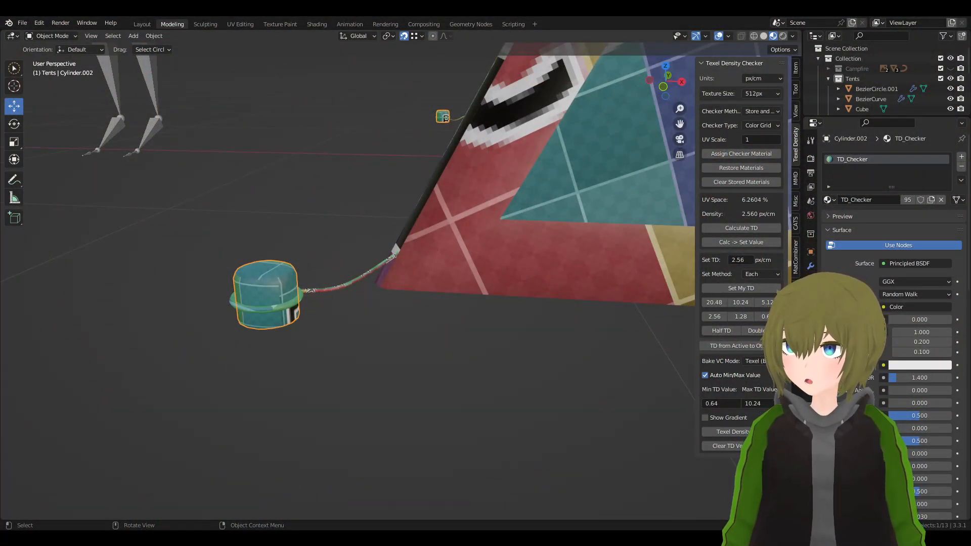
middle_drag(492, 347, 487, 348)
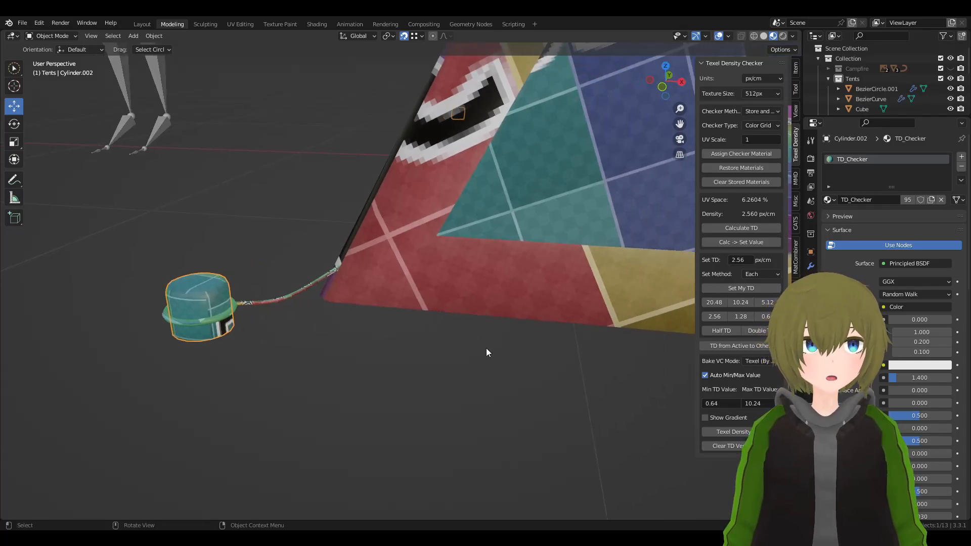
click(272, 299)
middle_drag(272, 299, 349, 318)
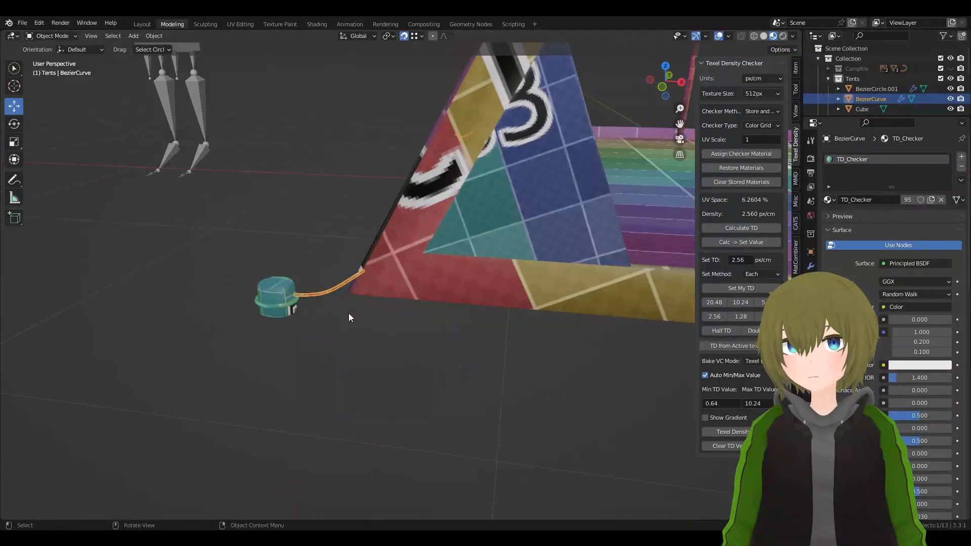
click(272, 292)
click(283, 302)
scroll(522, 263, down, 5)
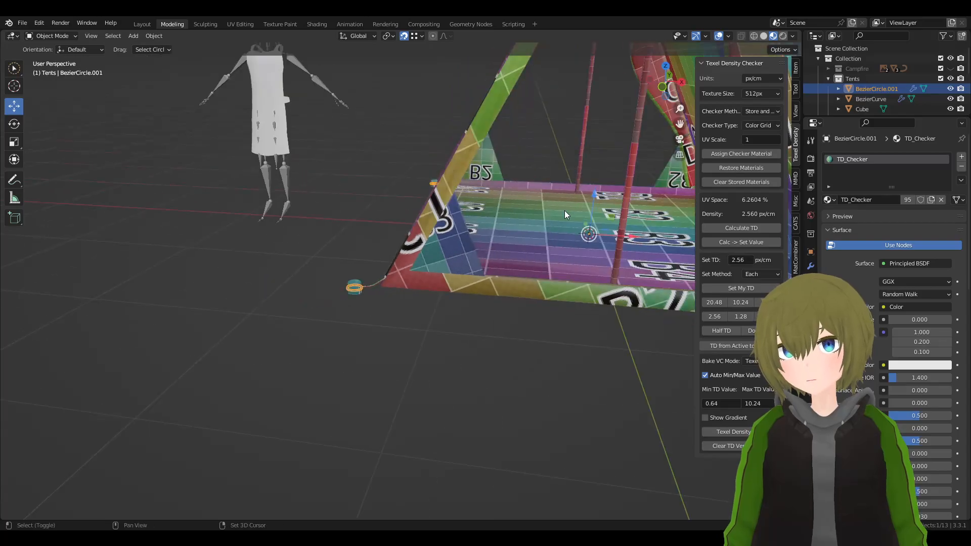
- Examine the corners and stakes in the tent reference images and compare them with the modelled stake
middle_drag(565, 215, 256, 184)
scroll(556, 184, up, 6)
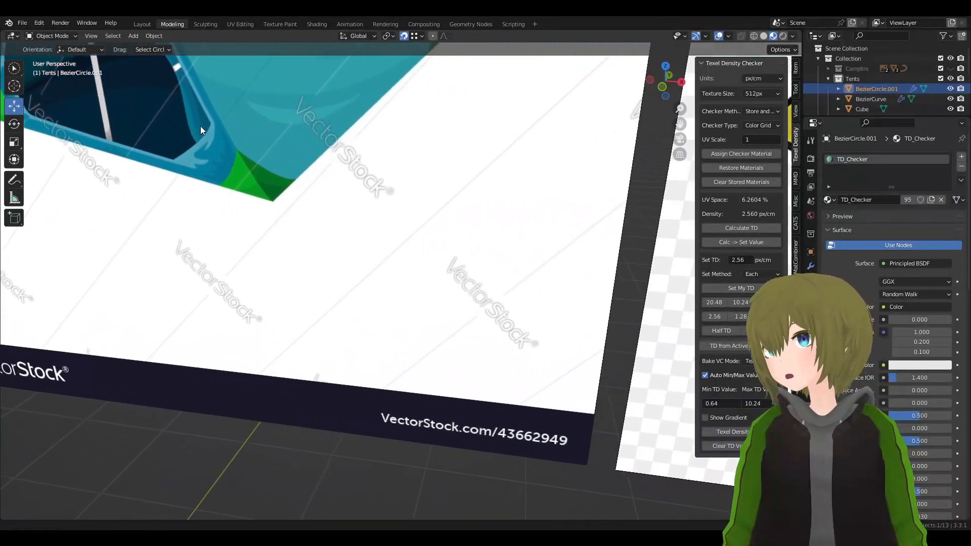
shift+middle_drag(201, 130, 742, 173)
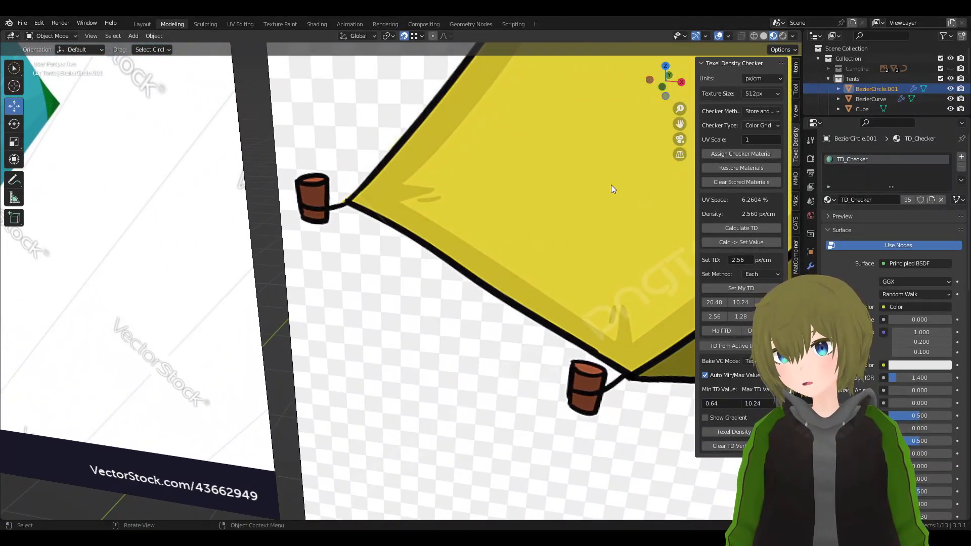
scroll(611, 185, down, 8)
shift+middle_drag(380, 278, 506, 293)
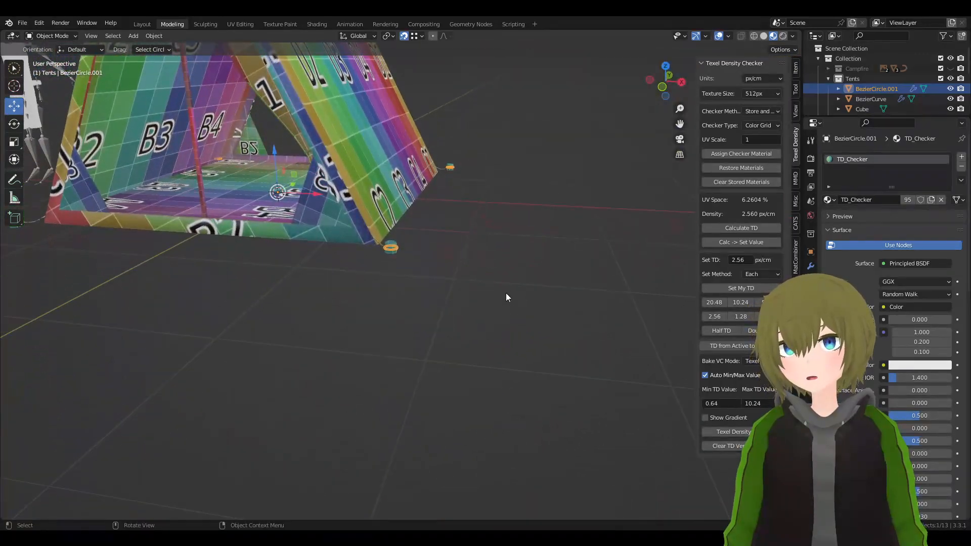
scroll(506, 293, up, 4)
shift+middle_drag(445, 217, 442, 258)
shift+middle_drag(386, 230, 544, 257)
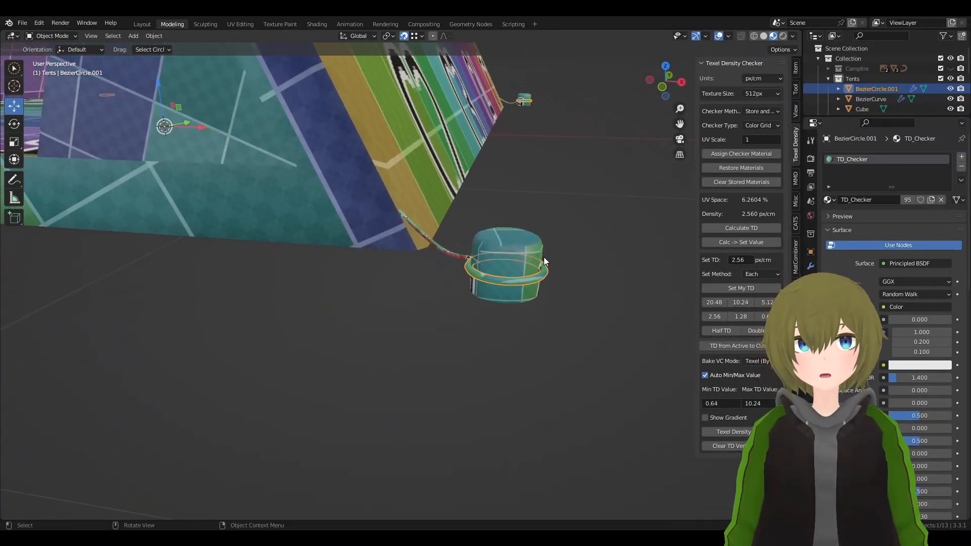
- Add a material slot with the existing Metal material to the ring around the stake
click(962, 156)
click(829, 220)
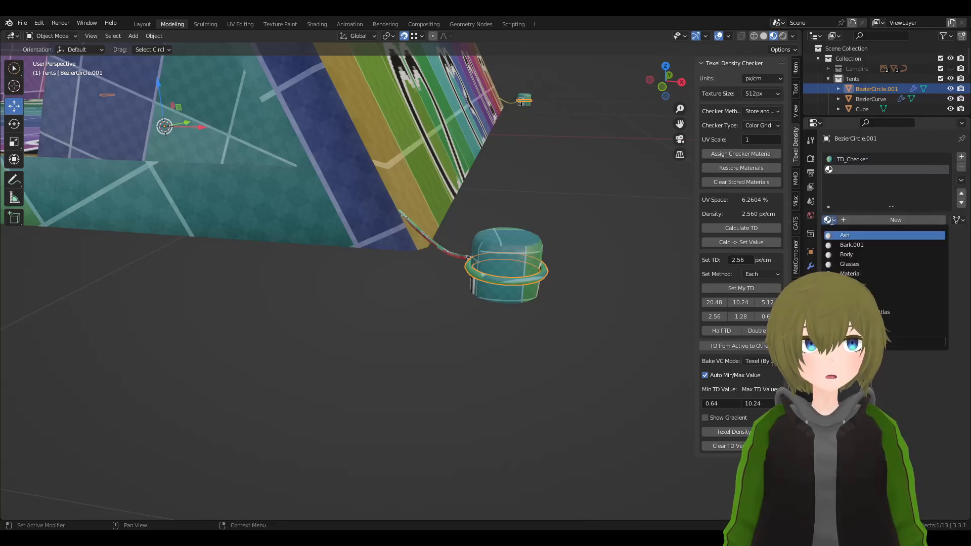
text(me)
click(850, 239)
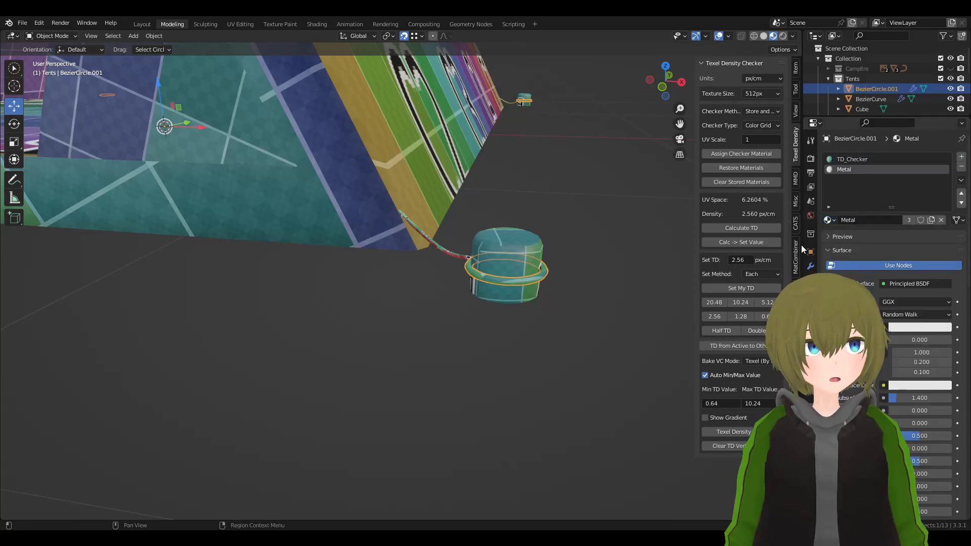
- Add a material slot with the existing Metal material to the rope between the tent corner and stake
click(450, 256)
click(961, 157)
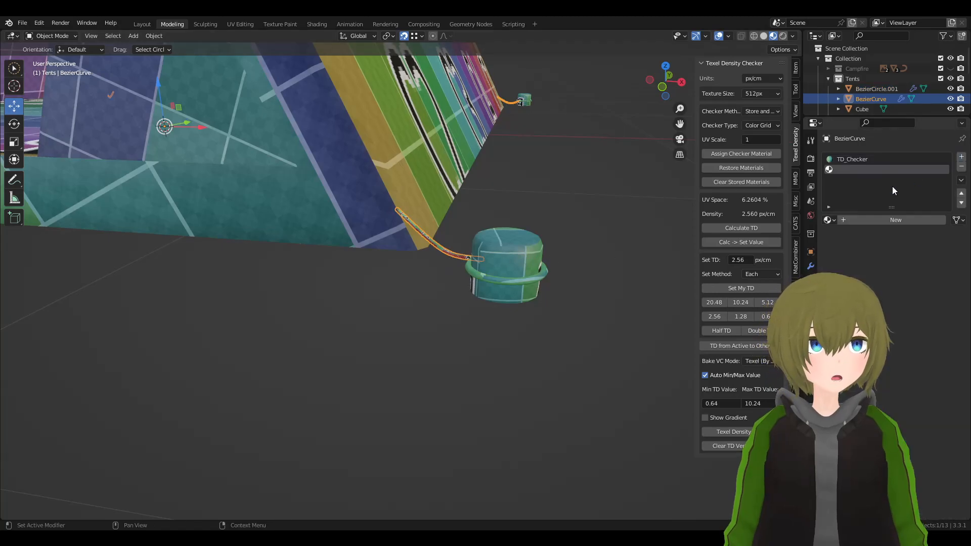
click(830, 220)
text(me)
click(856, 238)
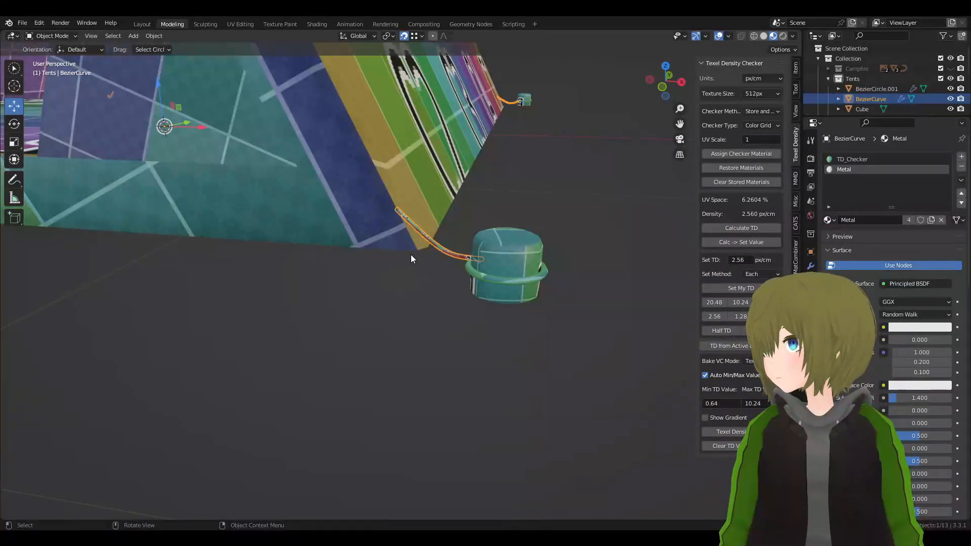
- Review the tent's top cover, upright poles and main body for parts that still need materials
scroll(411, 254, down, 6)
shift+middle_drag(440, 200, 506, 344)
click(370, 302)
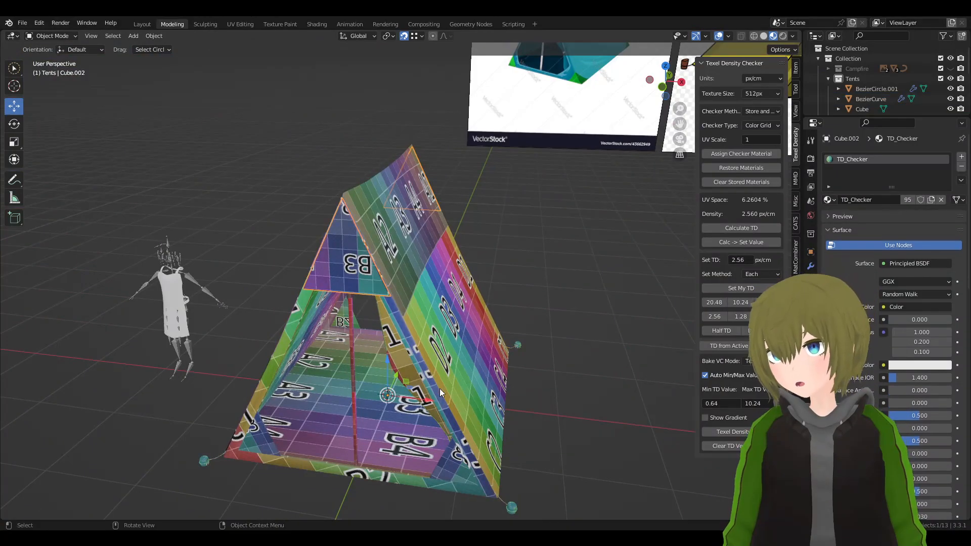
key(KP_Decimal)
scroll(478, 305, up, 3)
click(438, 246)
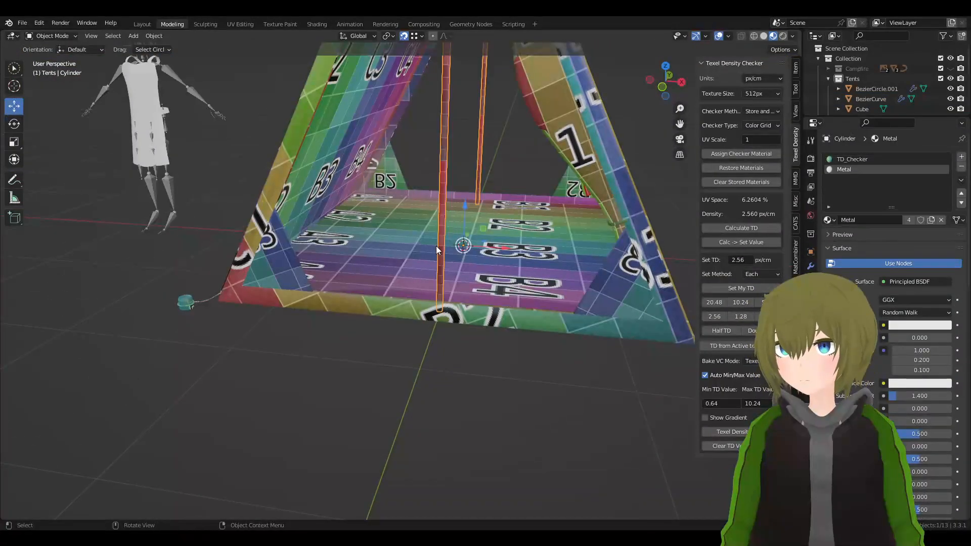
click(402, 248)
scroll(572, 262, down, 5)
scroll(572, 262, up, 2)
middle_drag(572, 262, 569, 239)
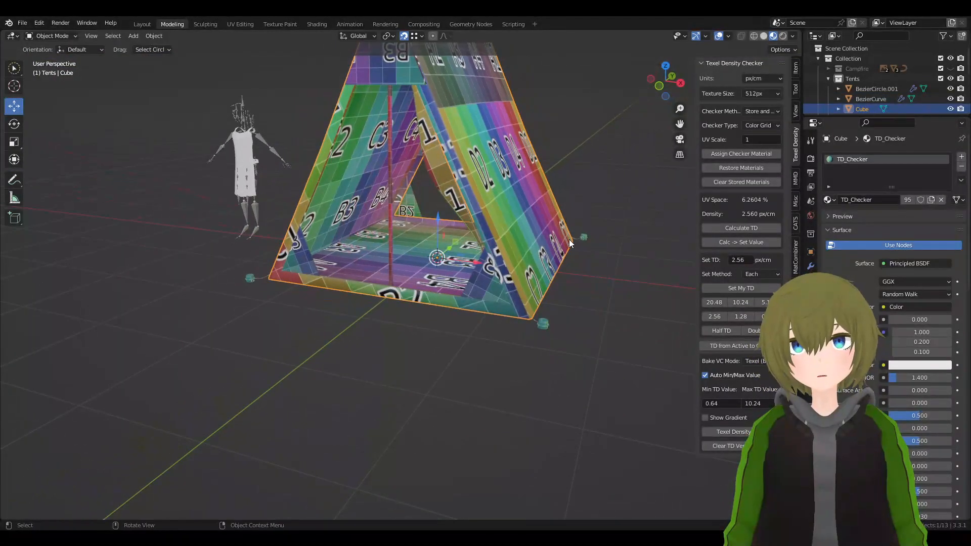
key(g)
key(Escape)
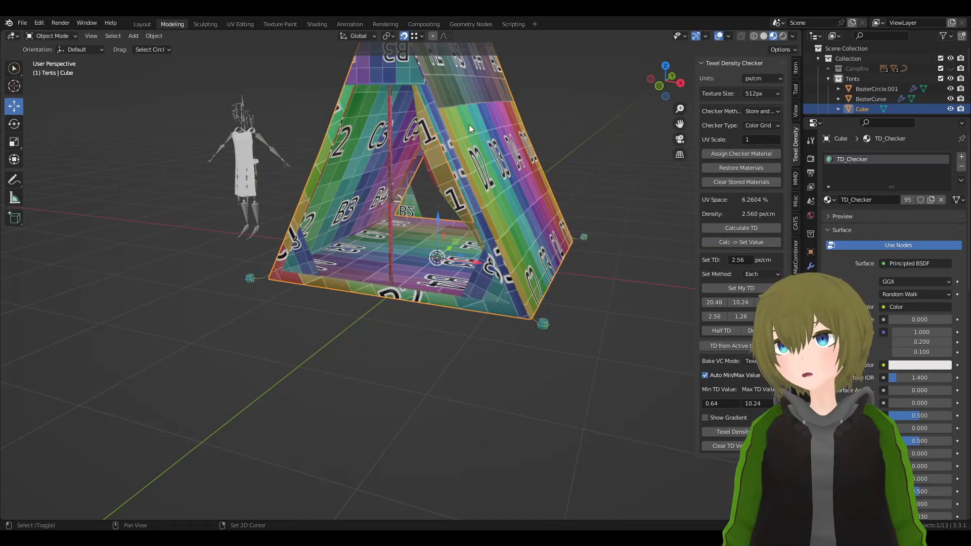
shift+middle_drag(468, 124, 456, 227)
scroll(414, 396, down, 3)
scroll(445, 236, up, 3)
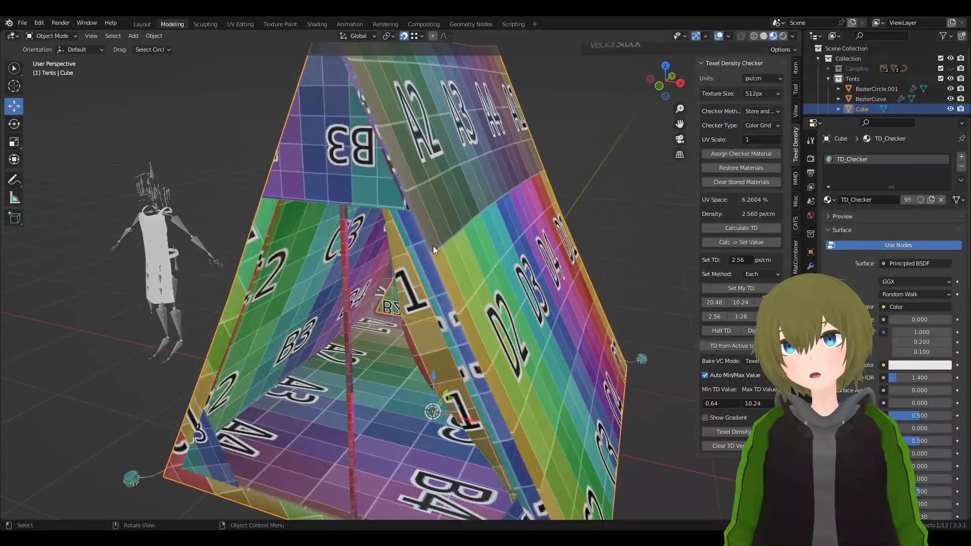
- Add two material slots to the tied-back door flap and put the existing Metal material in the last one
click(433, 246)
middle_drag(364, 229, 426, 228)
shift+middle_drag(600, 203, 530, 234)
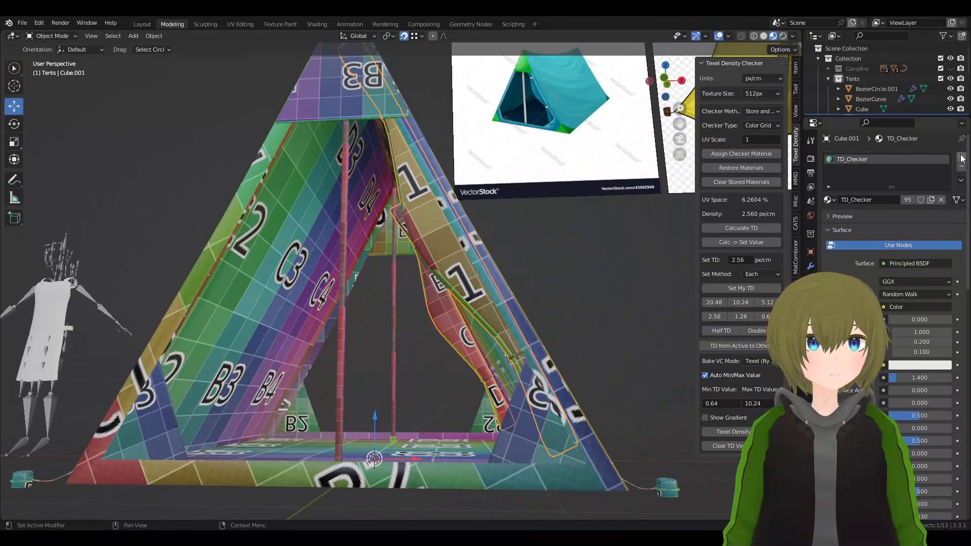
click(962, 156)
click(961, 156)
click(829, 219)
text(met)
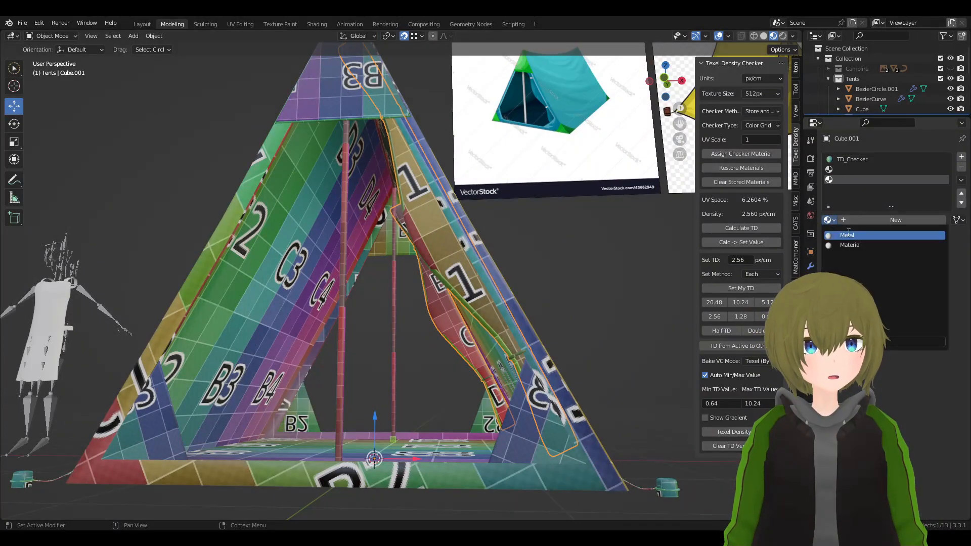
key(Return)
- Create a new material in the door flap's empty middle slot and rename it Color1
click(838, 171)
click(855, 220)
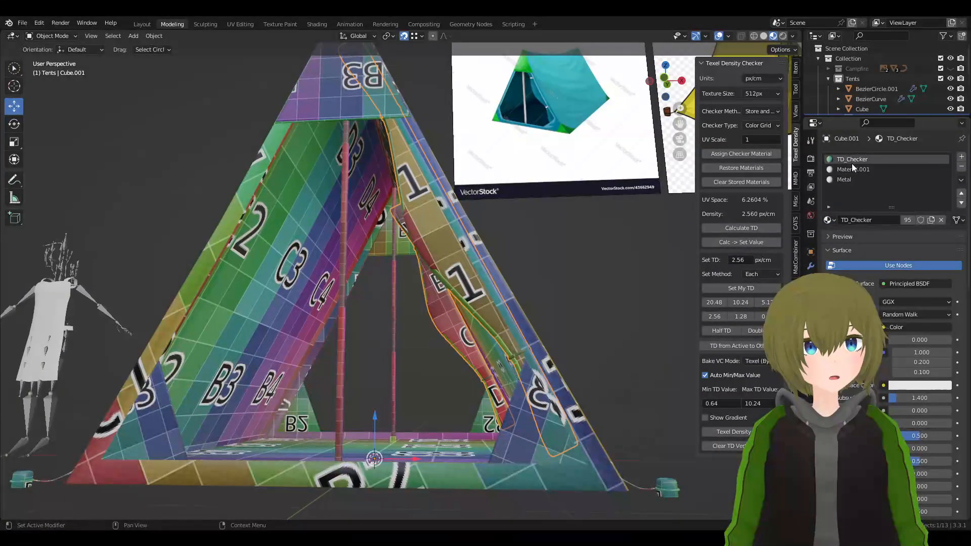
double_click(855, 168)
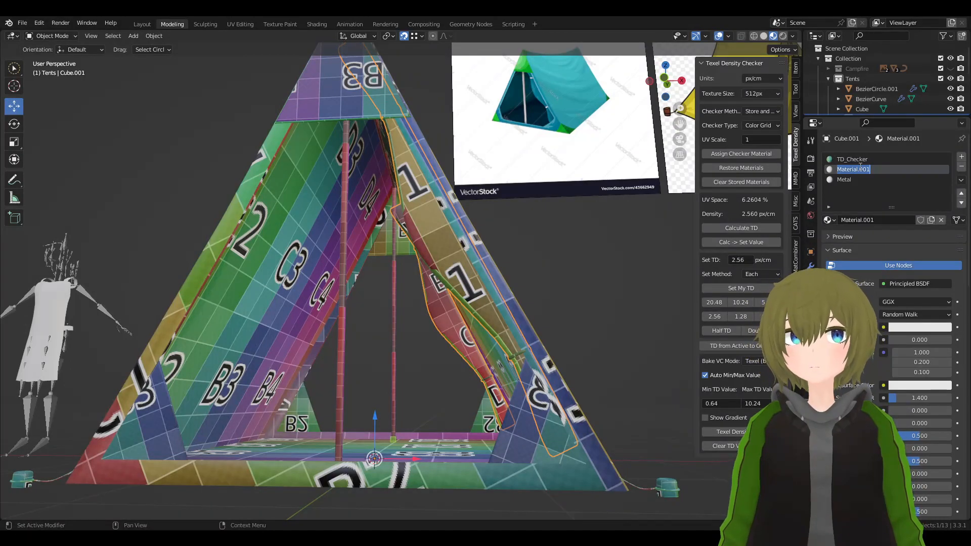
text(Color1)
key(Return)
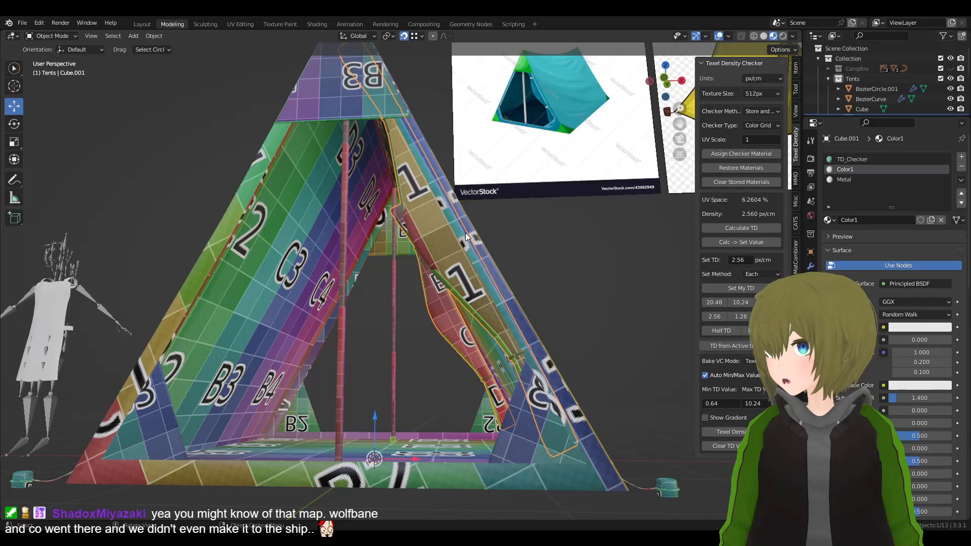
- In Edit Mode, select the linked geometry of the tie band around the door flap and assign Metal to it
scroll(465, 233, up, 4)
middle_drag(493, 256, 450, 220)
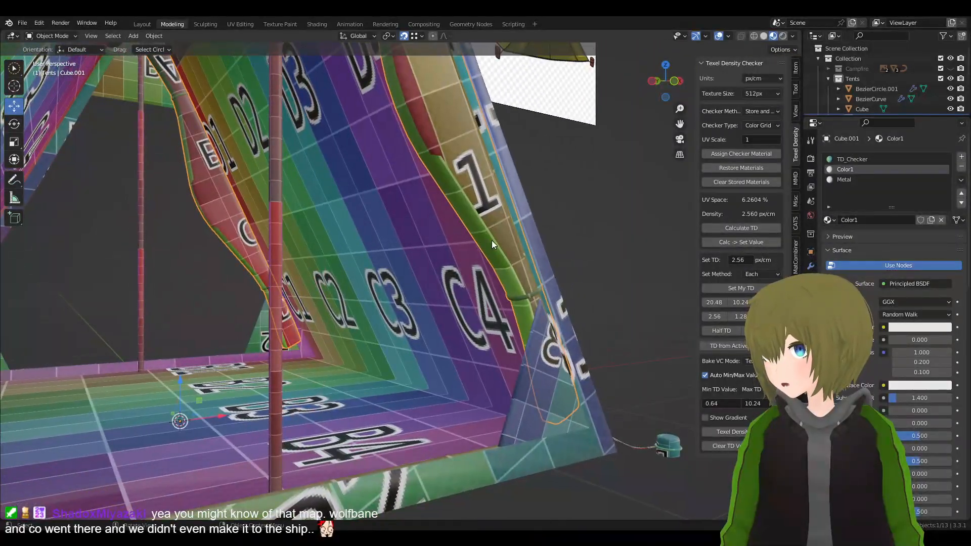
key(Tab)
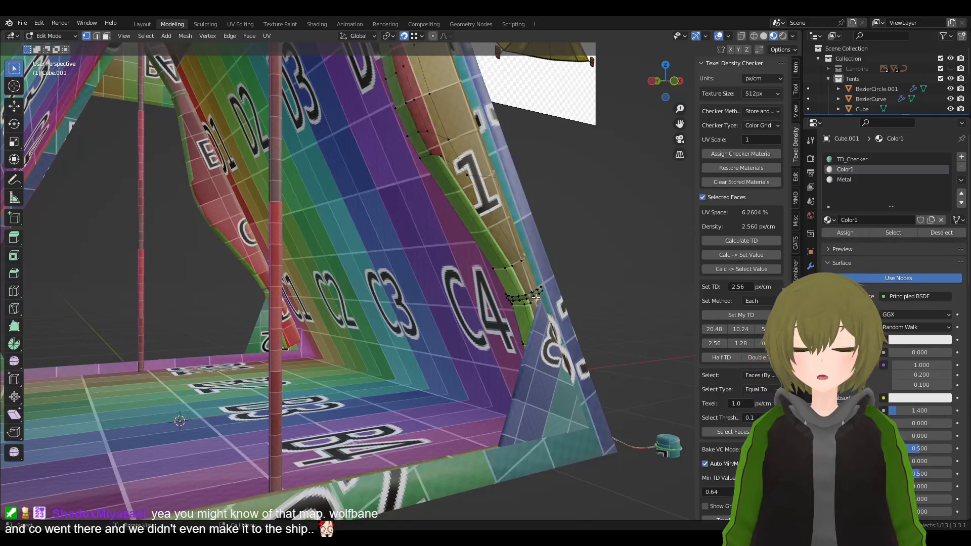
scroll(536, 298, up, 3)
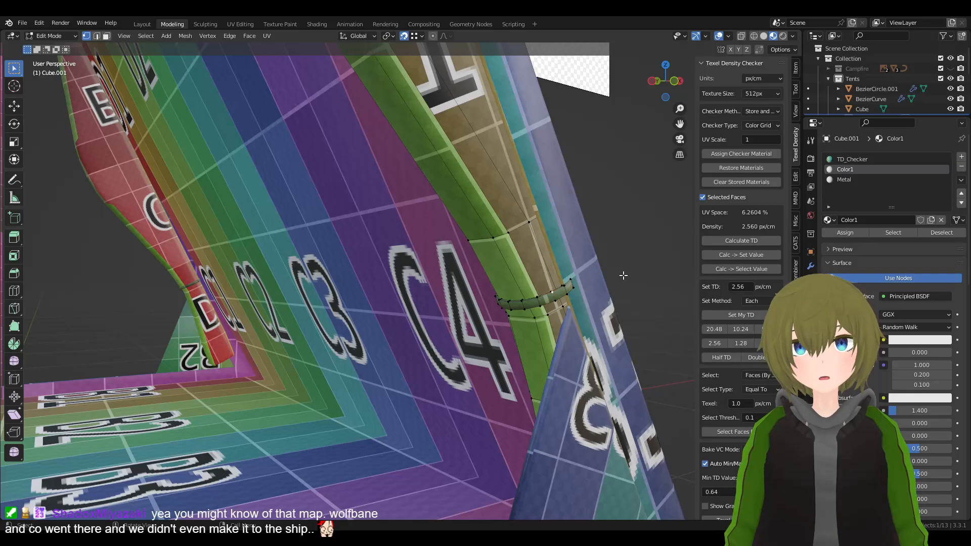
key(q)
click(597, 292)
scroll(436, 150, down, 2)
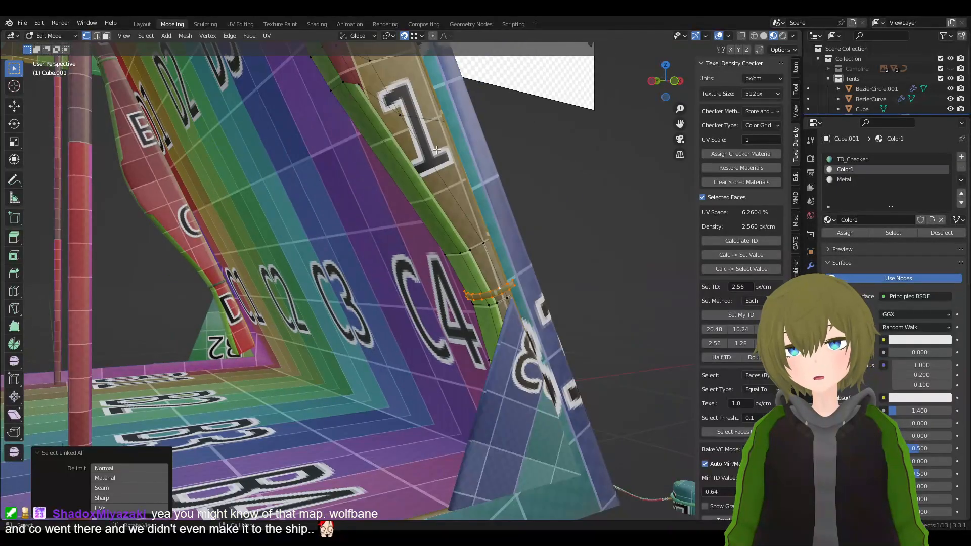
middle_drag(436, 149, 538, 172)
key(q)
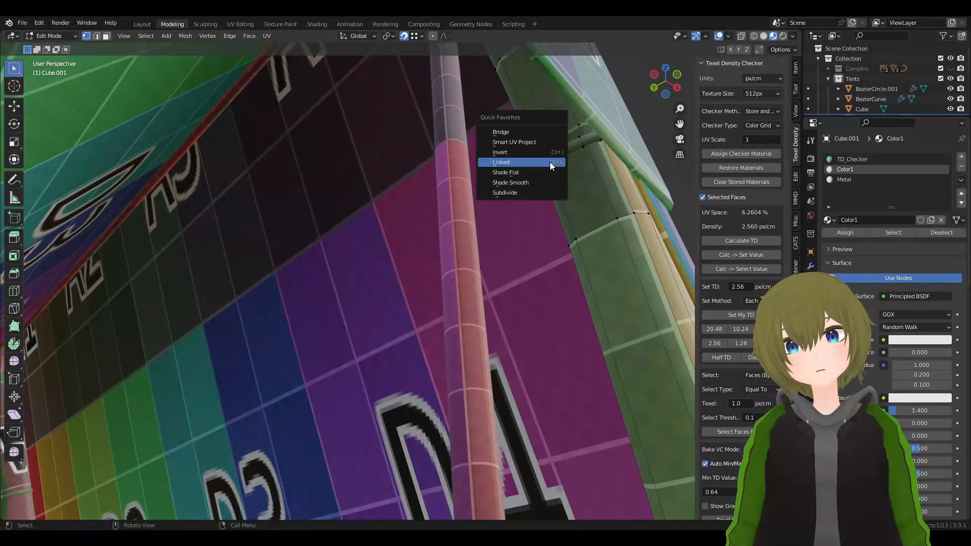
click(550, 162)
click(870, 180)
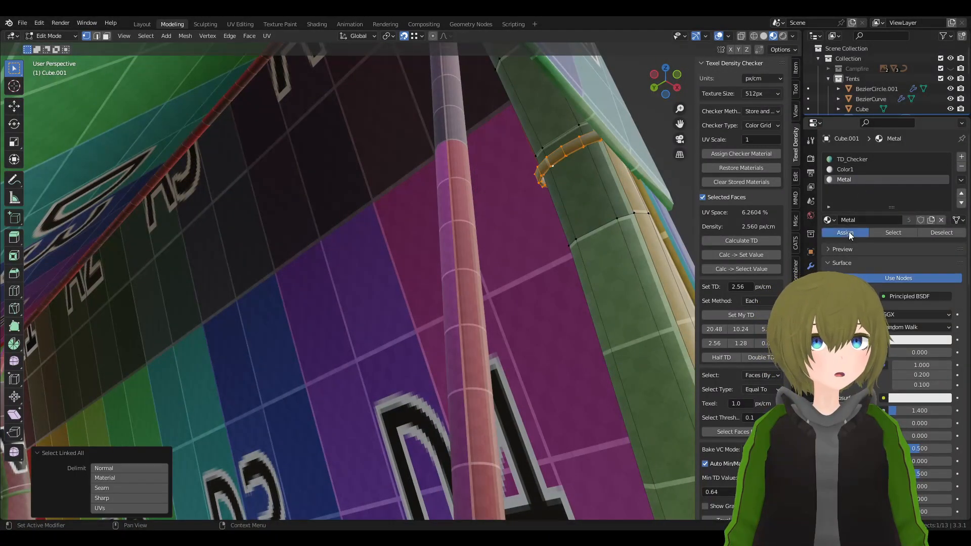
click(846, 233)
- Select the linked geometry of the door flap's cloth and assign the Color1 material to it
middle_drag(653, 243, 516, 316)
scroll(515, 317, up, 4)
key(q)
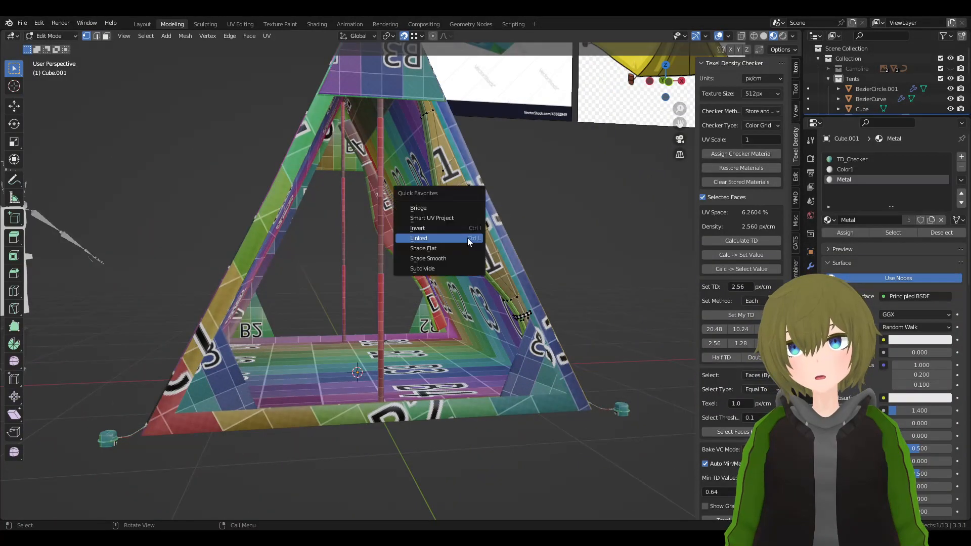
click(468, 240)
click(867, 168)
click(846, 233)
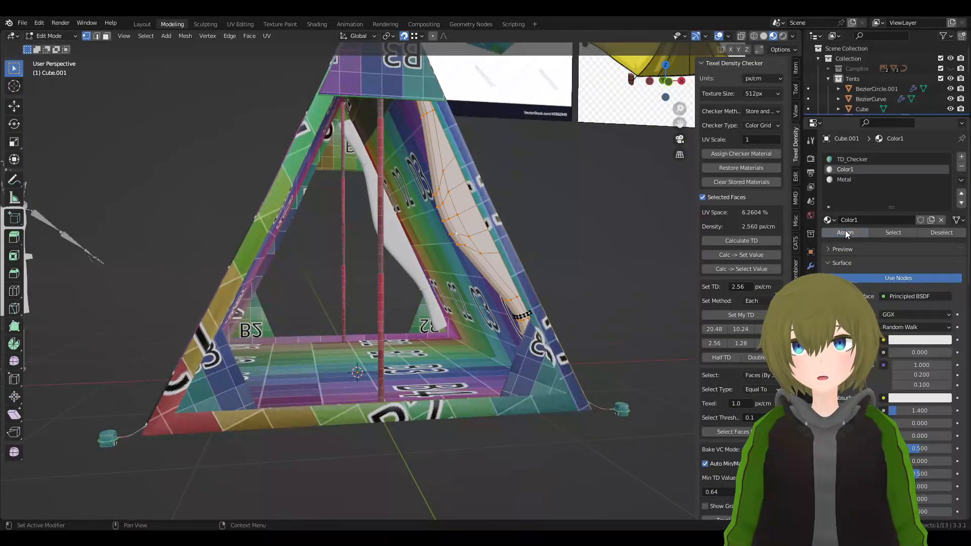
- Leave Edit Mode, give the main tent body the existing Color1 material in a new slot, and remove its TD_Checker slot
key(Tab)
middle_drag(630, 319, 508, 284)
click(398, 318)
click(885, 175)
click(830, 220)
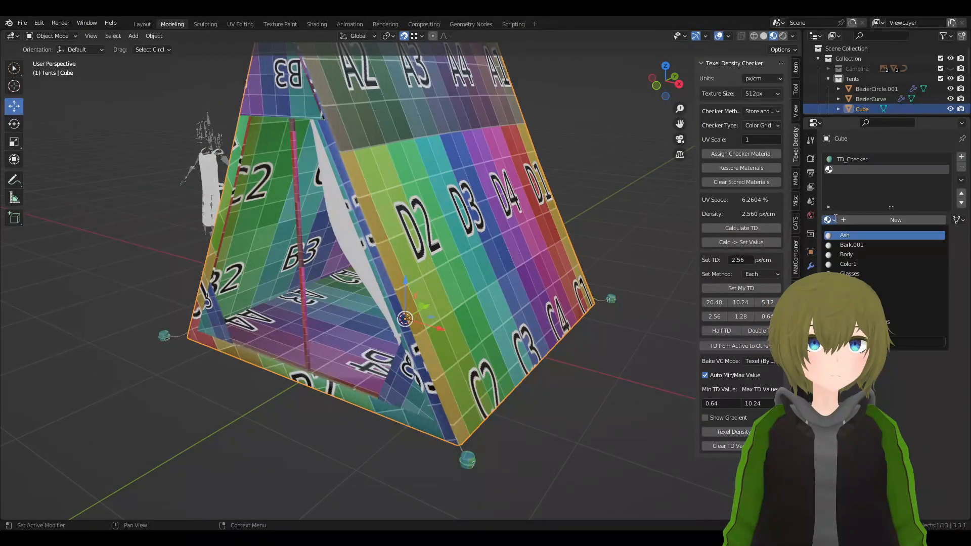
click(846, 233)
click(900, 159)
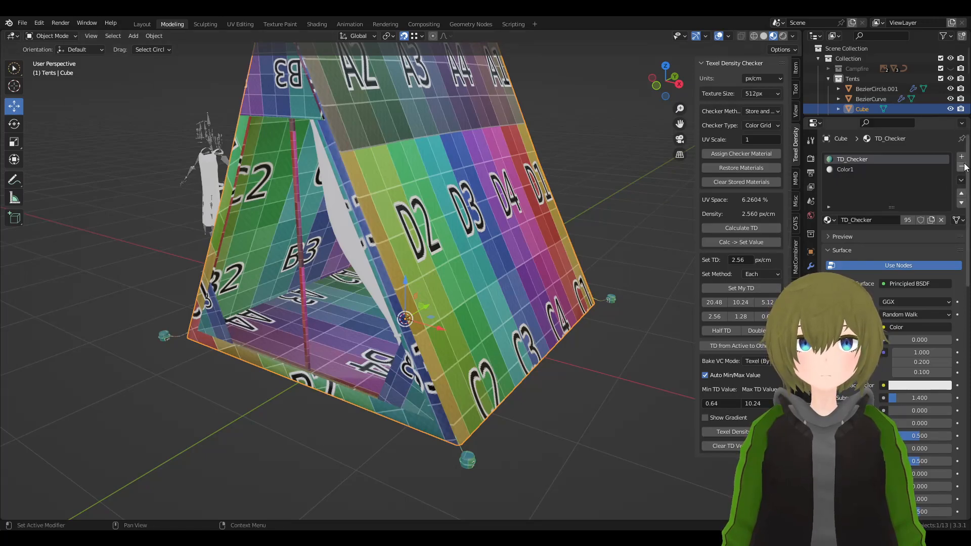
click(961, 167)
- Remove the TD_Checker slot from the corner ropes and from the rings around the pegs, keeping Metal
shift+middle_drag(486, 405, 554, 290)
click(523, 288)
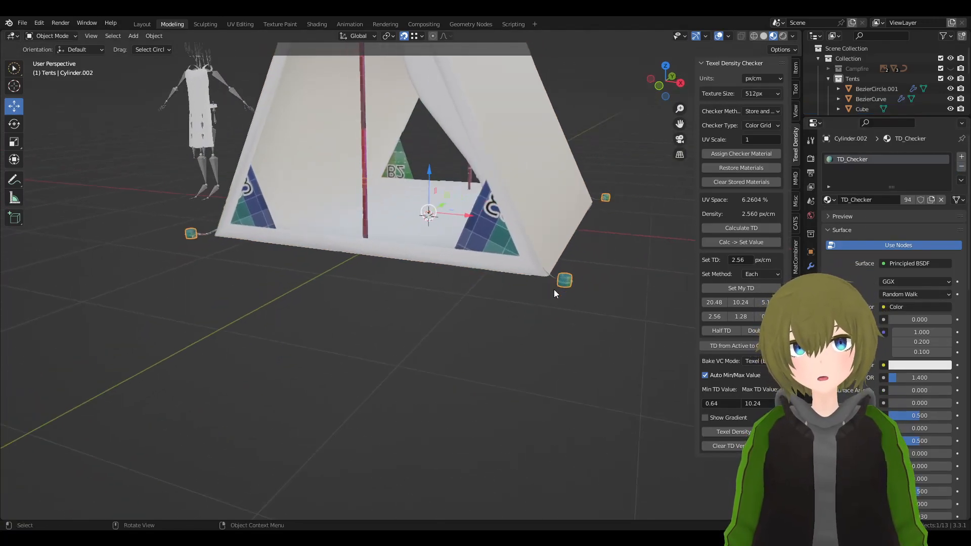
click(554, 280)
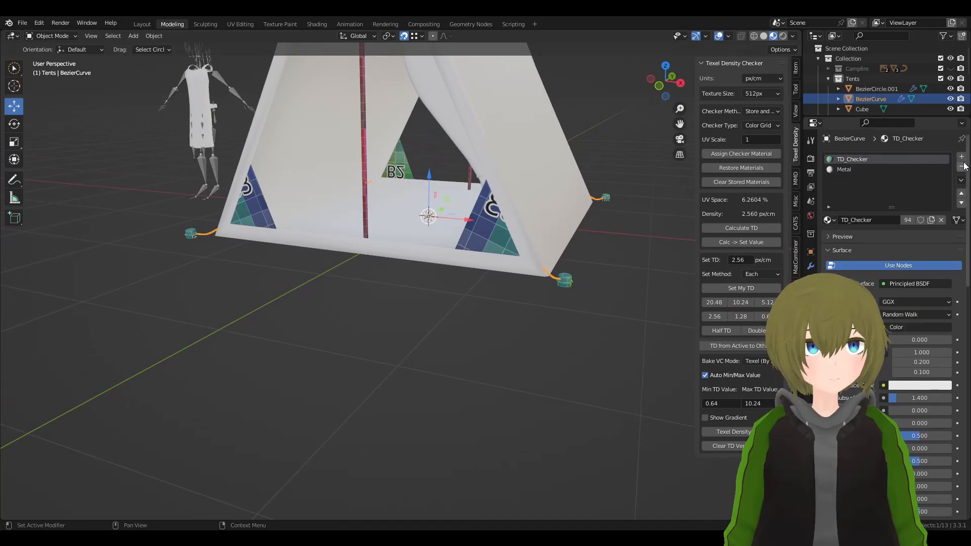
scroll(541, 273, up, 3)
click(574, 305)
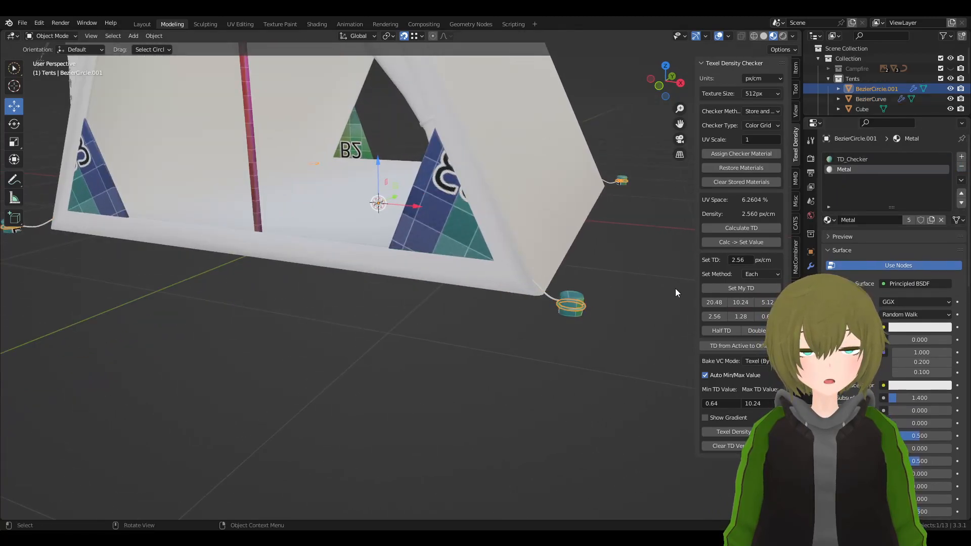
click(927, 159)
click(961, 167)
- Remove the TD_Checker slot from the upright tent poles and from the ridge pole, keeping Metal on both
middle_drag(561, 177, 523, 249)
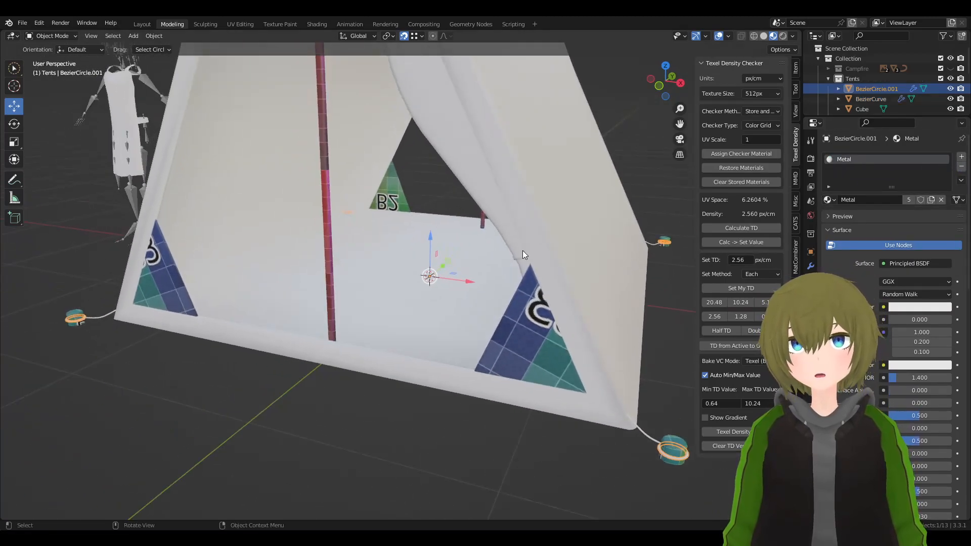
click(523, 248)
middle_drag(332, 195, 374, 151)
click(918, 161)
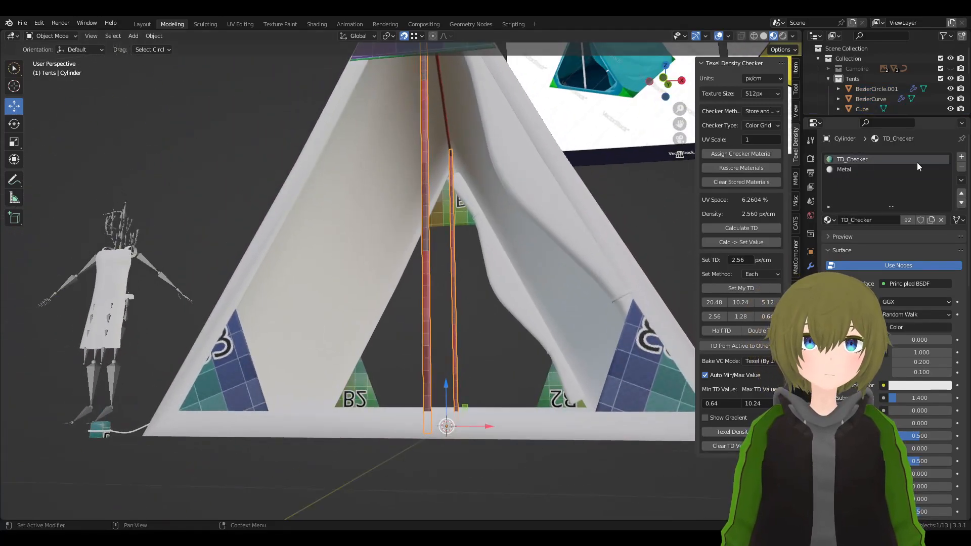
click(961, 167)
click(445, 108)
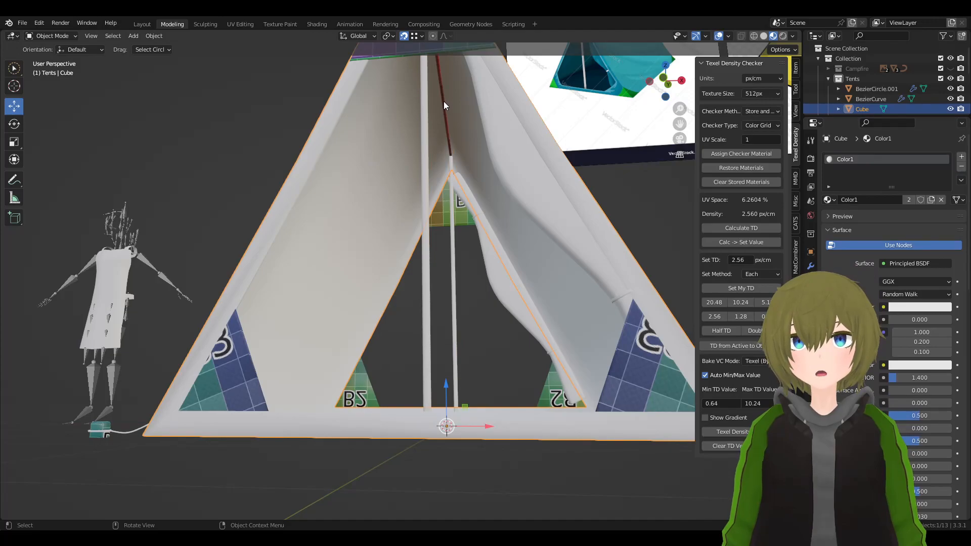
click(444, 99)
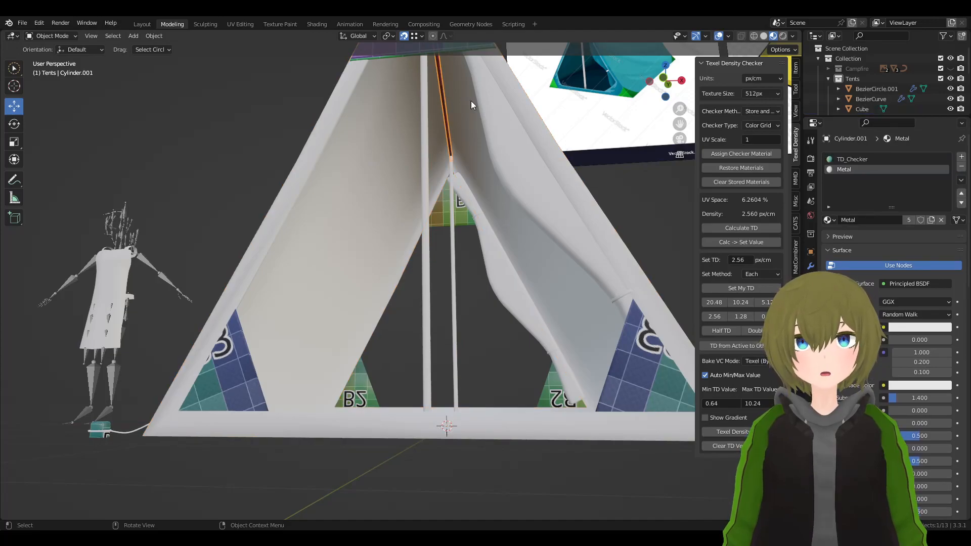
click(961, 167)
- Add an empty material slot to the pegs at the tent's corners
shift+middle_drag(524, 188, 618, 156)
shift+middle_drag(526, 283, 441, 288)
shift+middle_drag(548, 296, 424, 293)
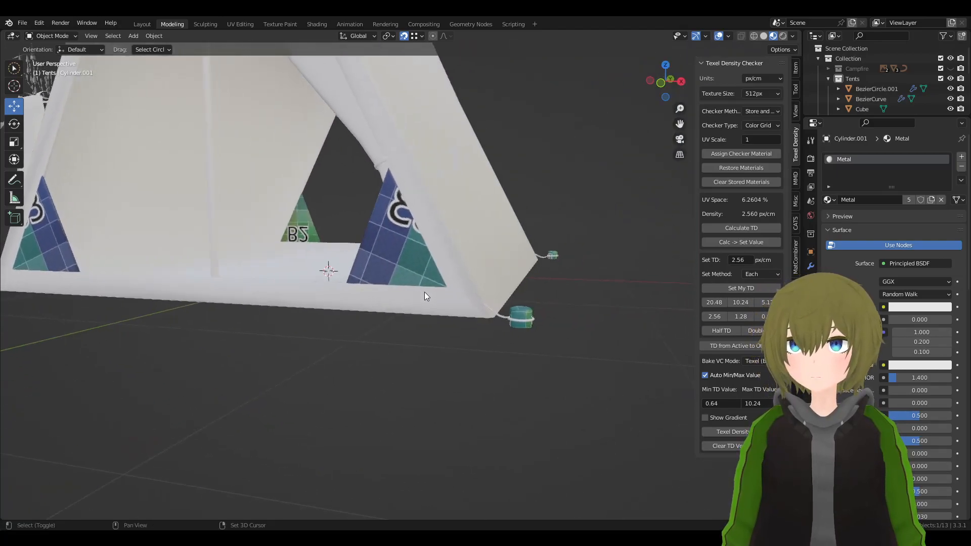
click(525, 318)
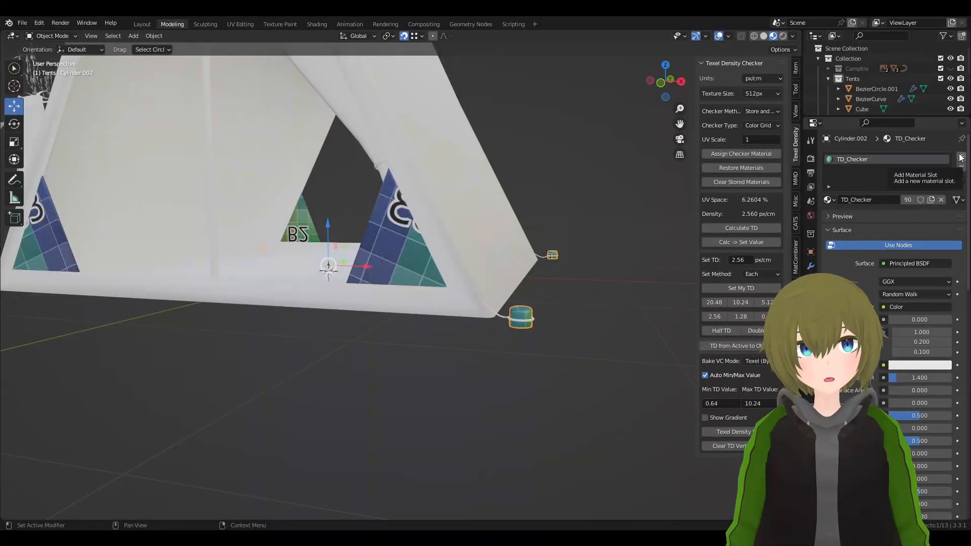
click(962, 157)
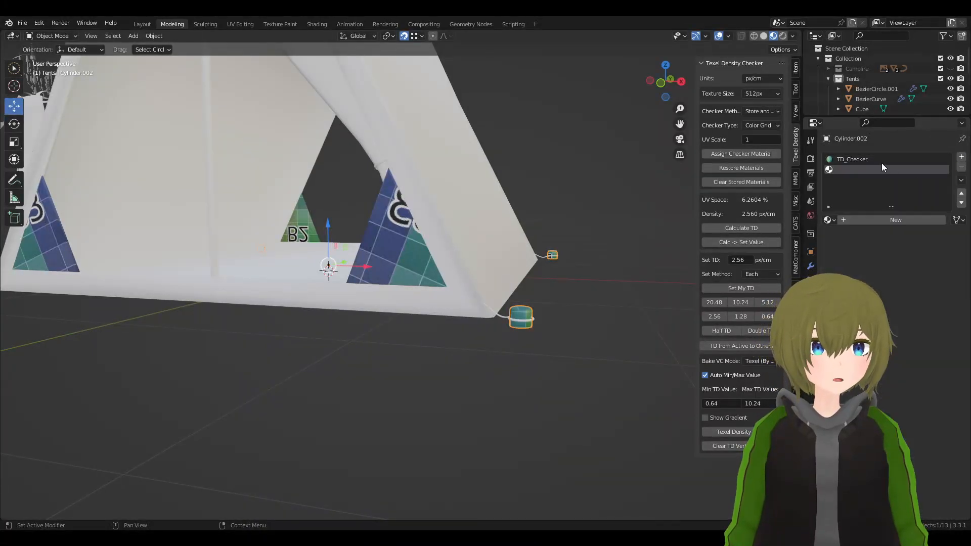
- Create a new material in the pegs' empty slot and rename it Wood
click(863, 222)
double_click(849, 170)
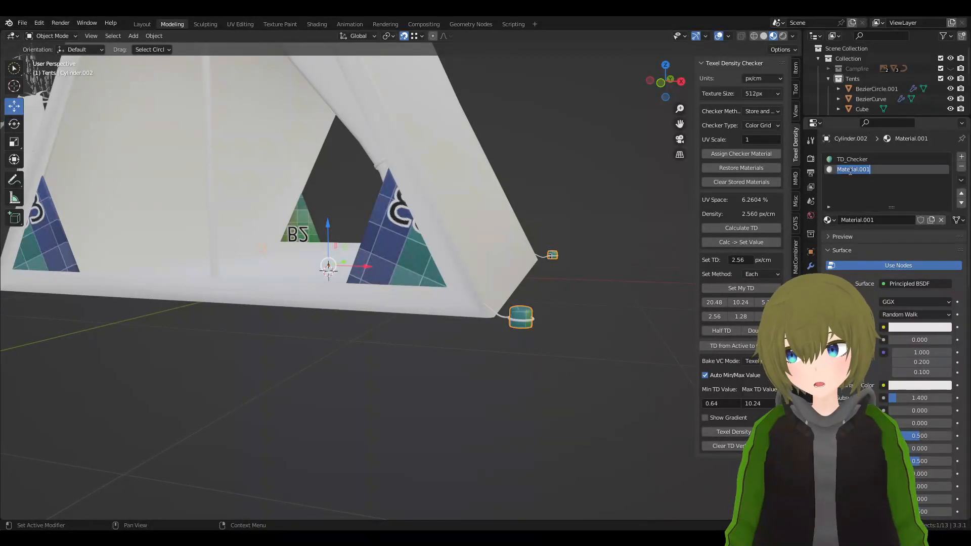
text(Wood)
key(Return)
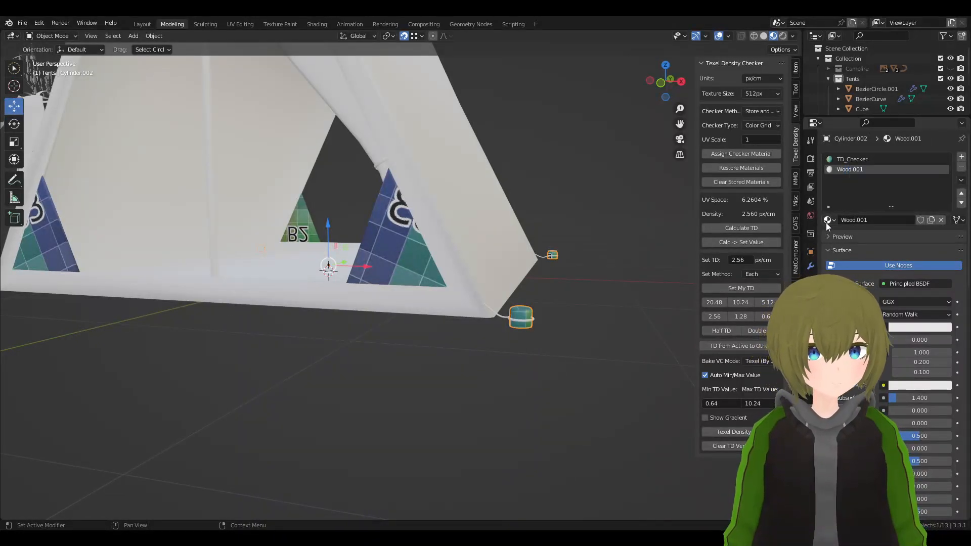
- Put the existing Wood material in the pegs' second slot and remove their TD_Checker slot
click(827, 220)
click(847, 235)
click(863, 159)
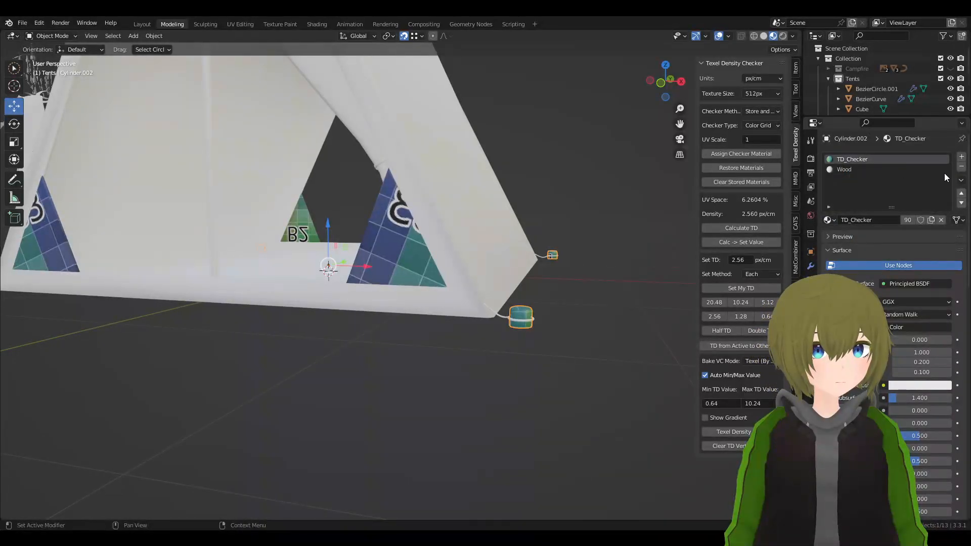
click(962, 167)
- Give the triangular panels in the tent's lower corners a new material named Color2 and remove their TD_Checker slot
shift+middle_drag(411, 222, 593, 237)
scroll(593, 278, down, 1)
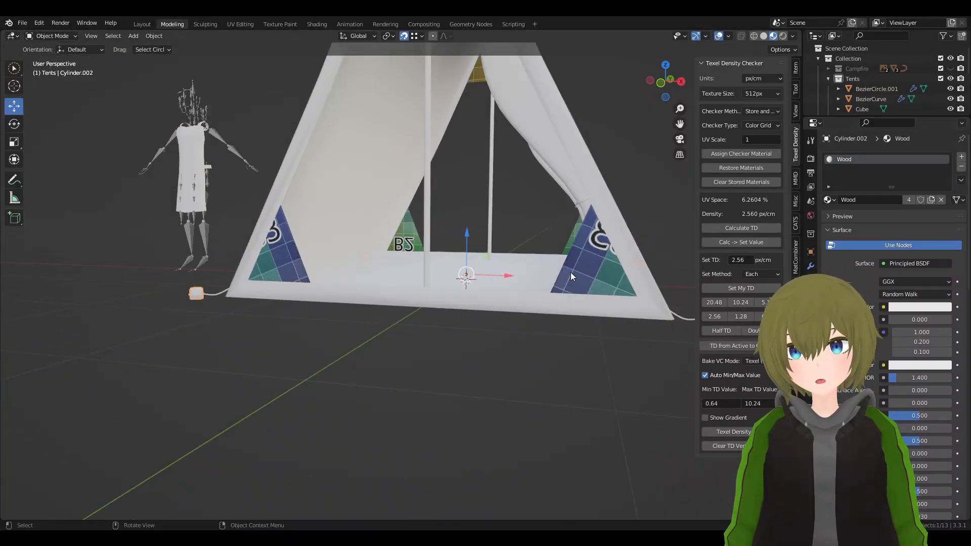
click(570, 272)
click(962, 157)
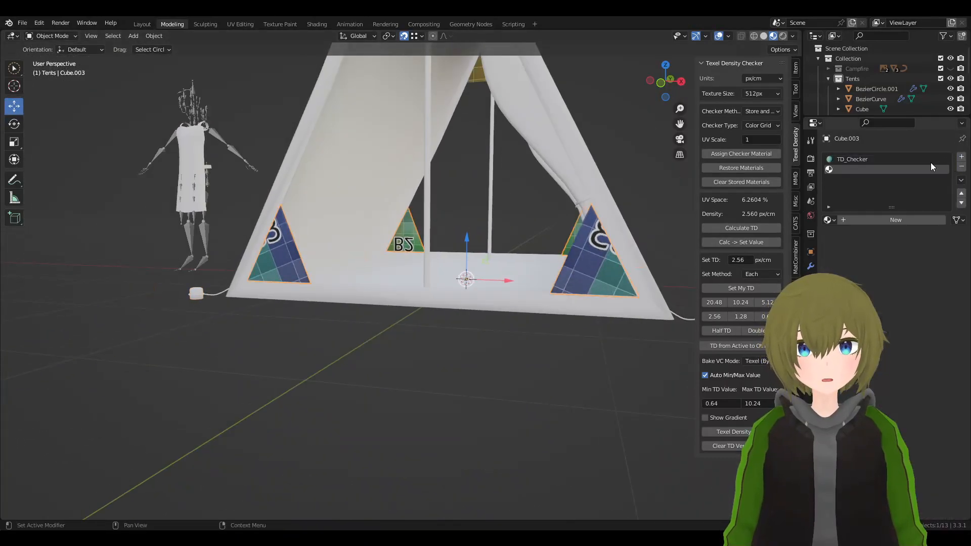
click(848, 222)
double_click(876, 171)
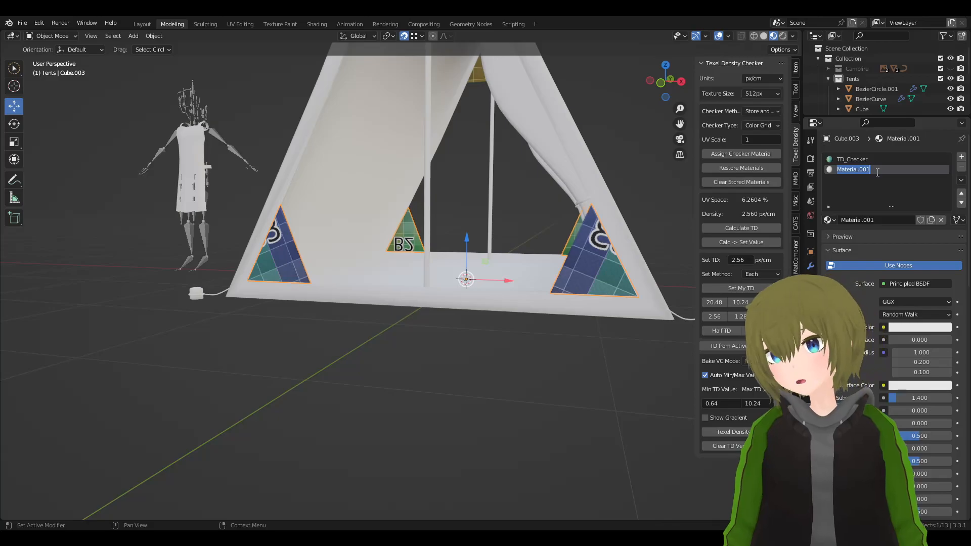
text(Color)
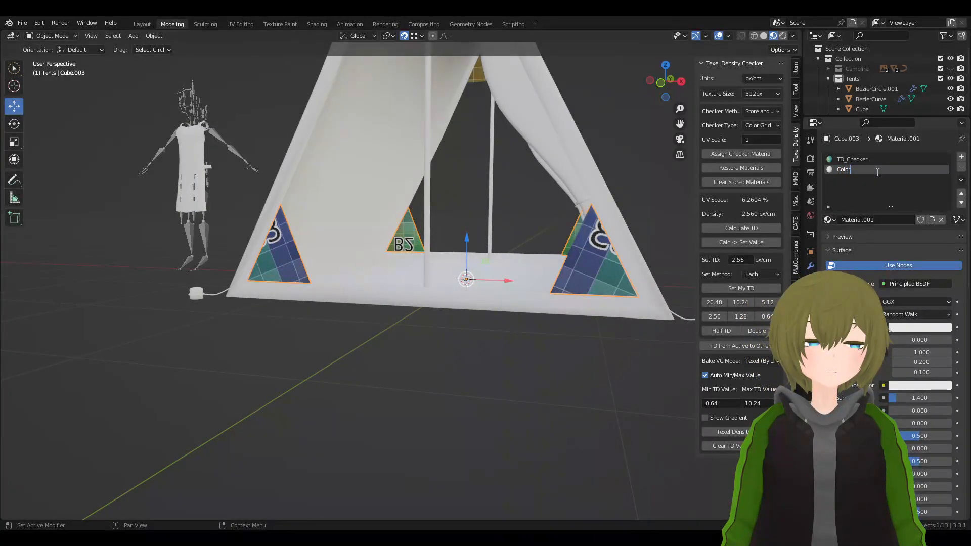
text(2)
key(Return)
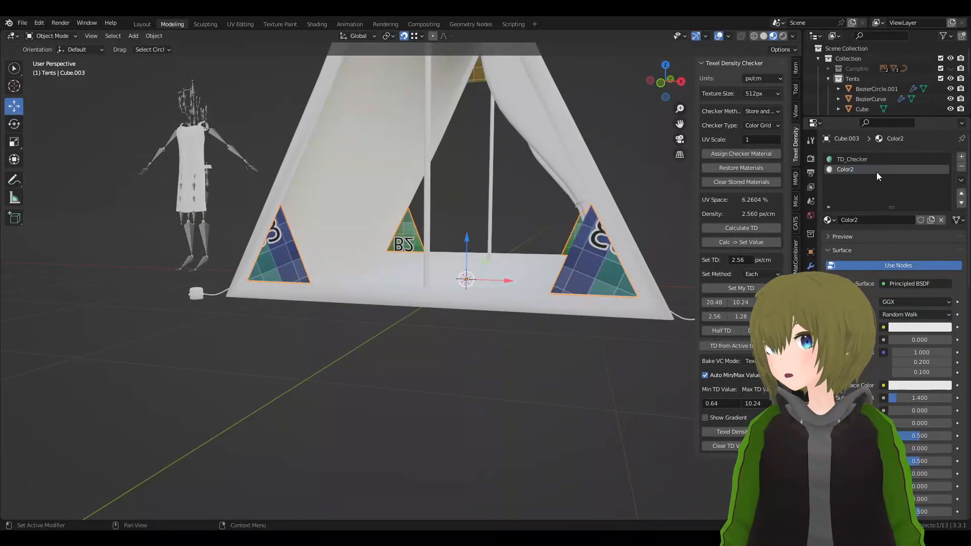
click(855, 158)
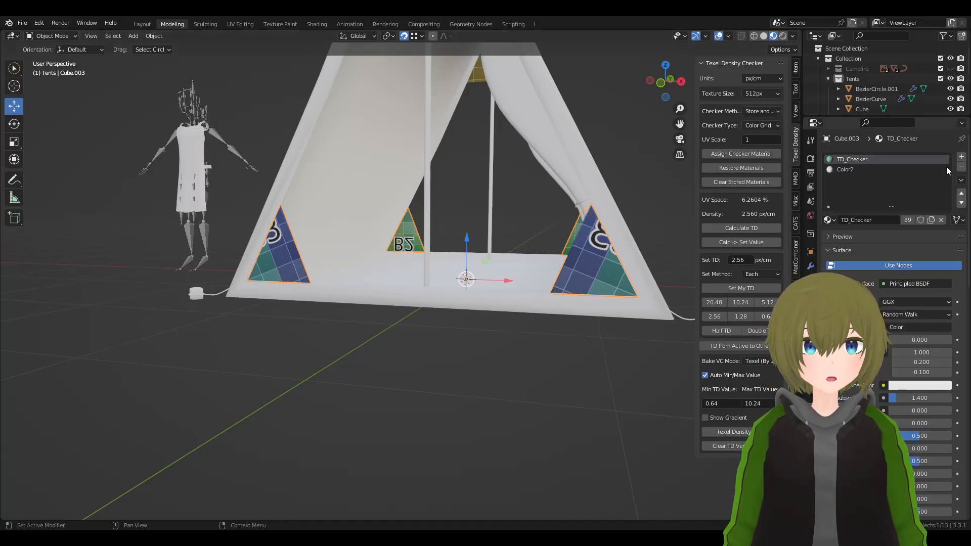
click(962, 168)
- Replace TD_Checker with the existing Color2 material on the triangular panels at the tent's peak
middle_drag(536, 218, 469, 111)
click(469, 112)
click(829, 199)
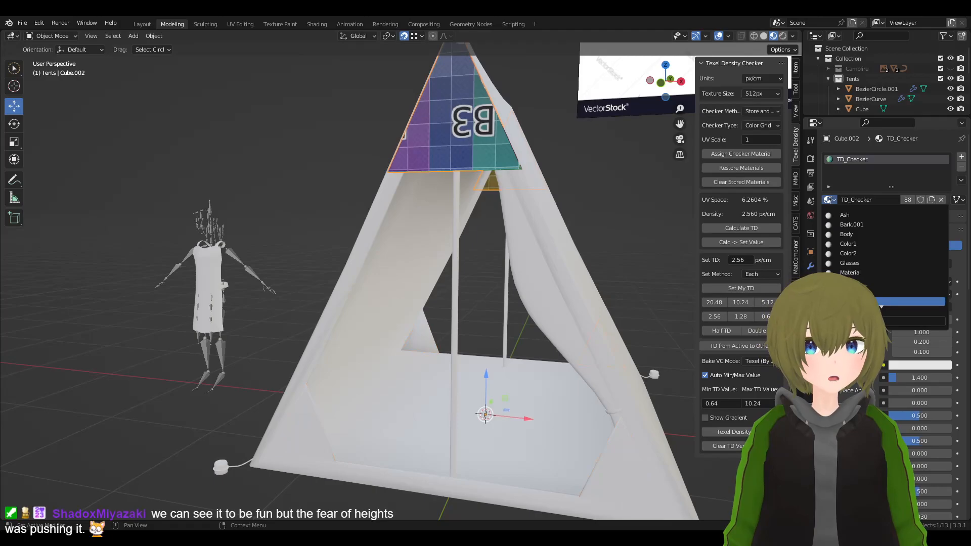
click(855, 224)
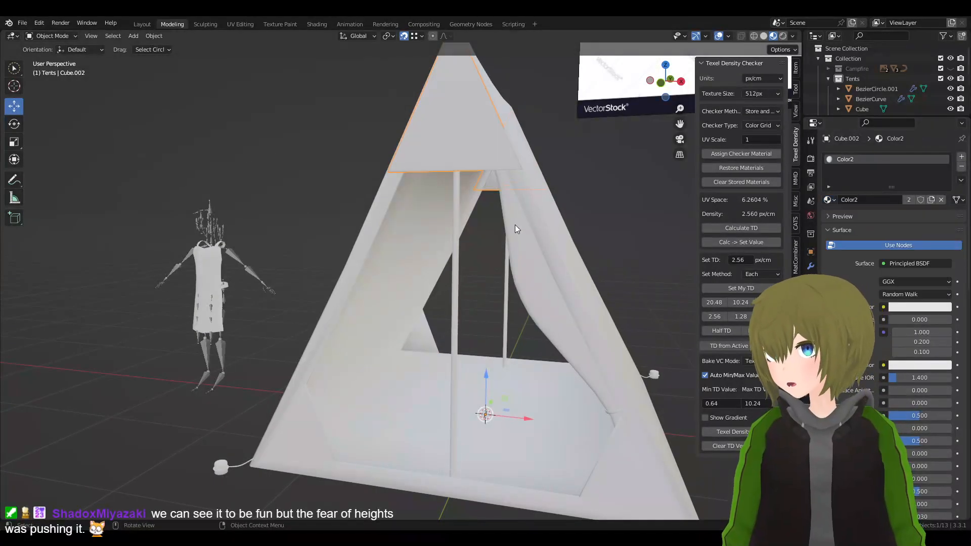
- Deselect everything and save the project file
middle_drag(517, 227, 389, 268)
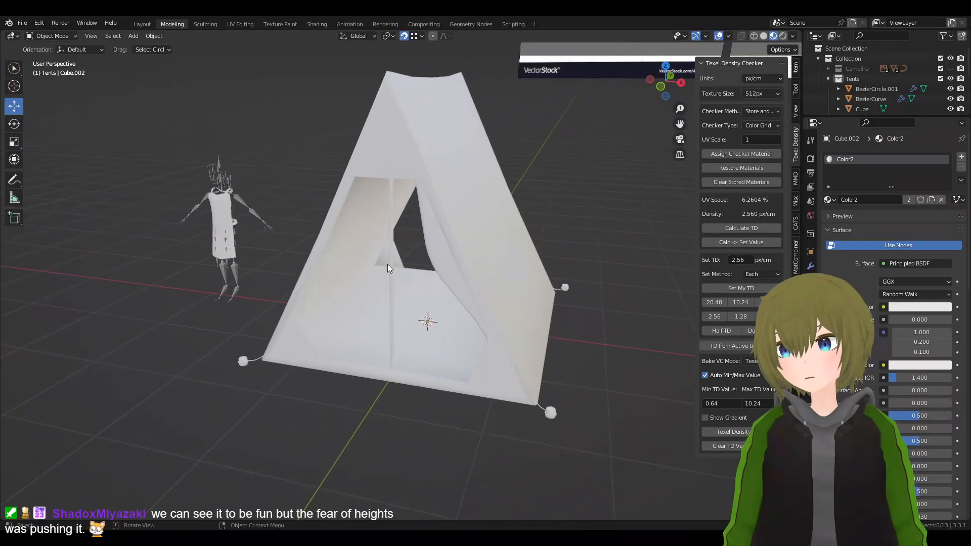
click(27, 26)
click(48, 86)
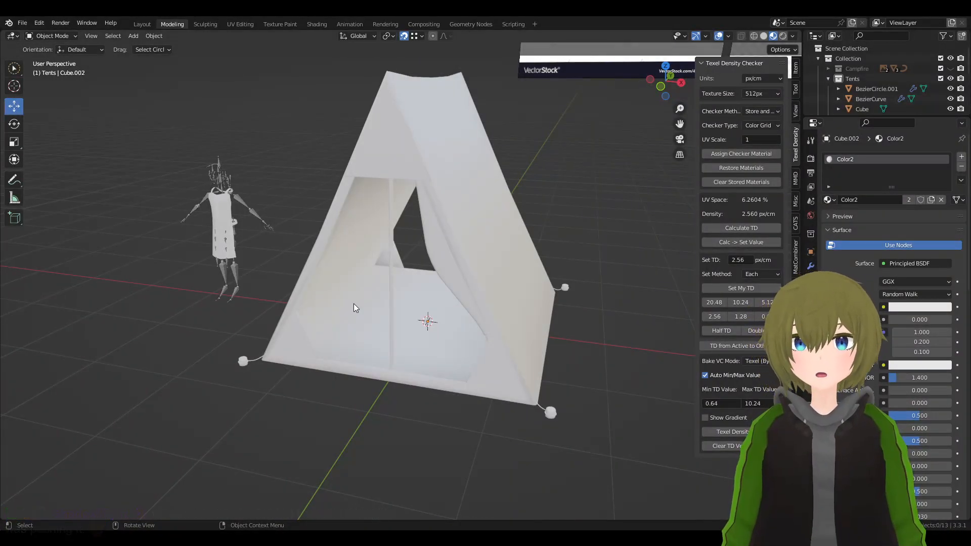
- Examine the tent from the front, sides and back for any part still lacking a real material
middle_drag(369, 172, 194, 156)
alt+middle_drag(195, 160, 221, 164)
middle_drag(567, 275, 296, 254)
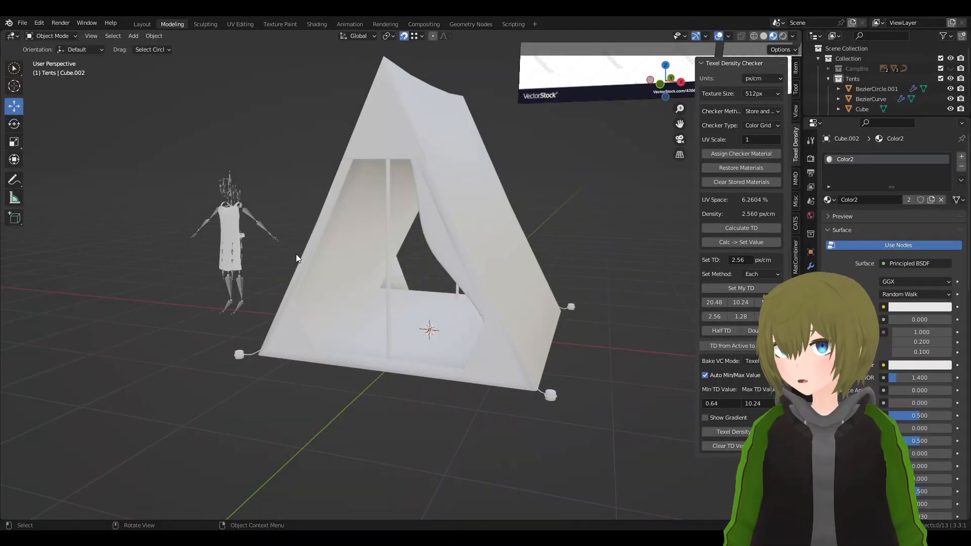
middle_drag(548, 206, 371, 205)
middle_drag(416, 251, 408, 266)
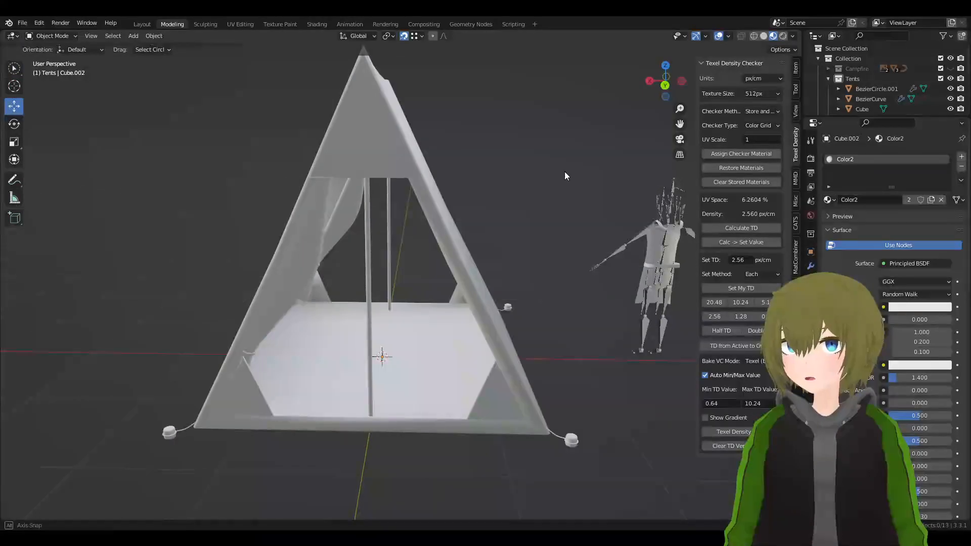
middle_drag(564, 171, 335, 166)
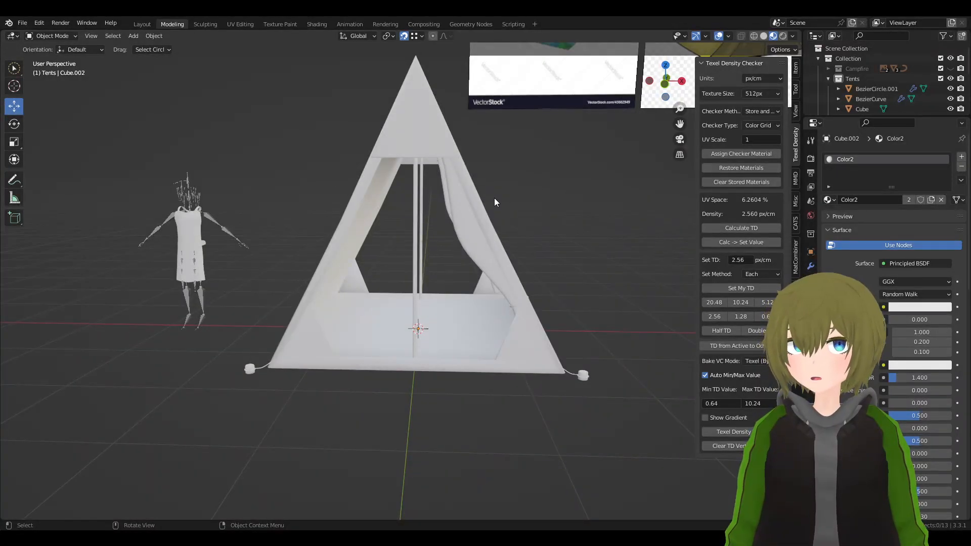
middle_drag(520, 195, 302, 190)
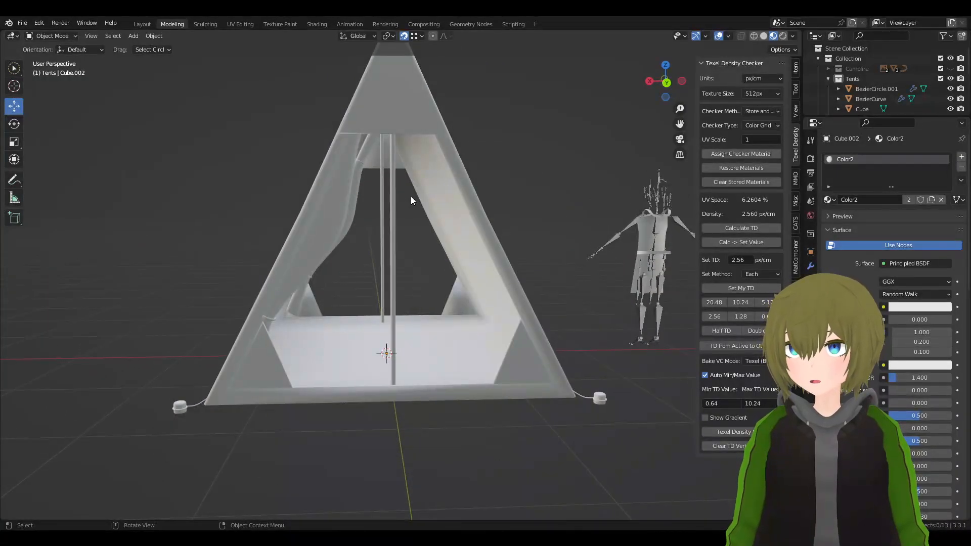
middle_drag(454, 238, 417, 252)
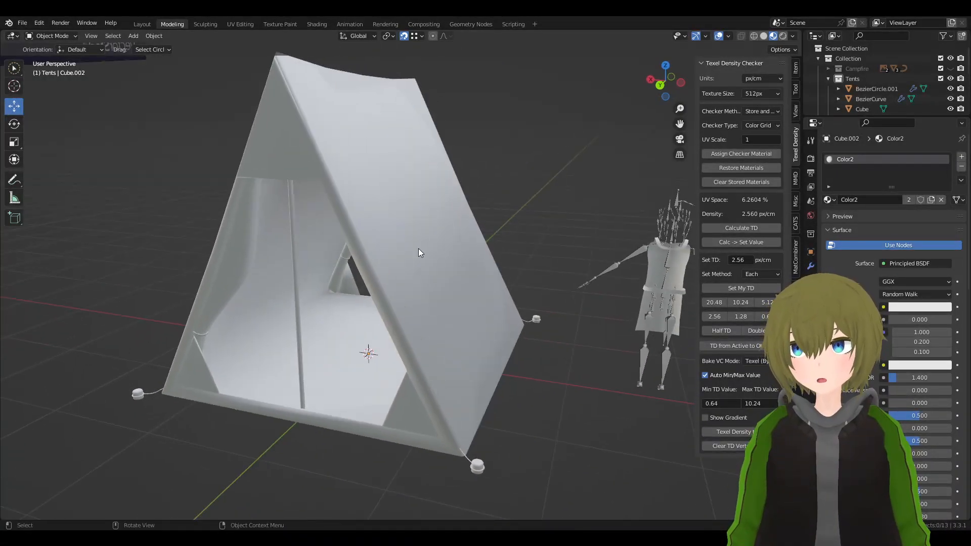
- Save the project file again
click(23, 24)
click(44, 92)
- Select the rings around the pegs (BezierCircle.001), show their modifier settings, and hide the viewport sidebar
middle_drag(250, 159, 494, 148)
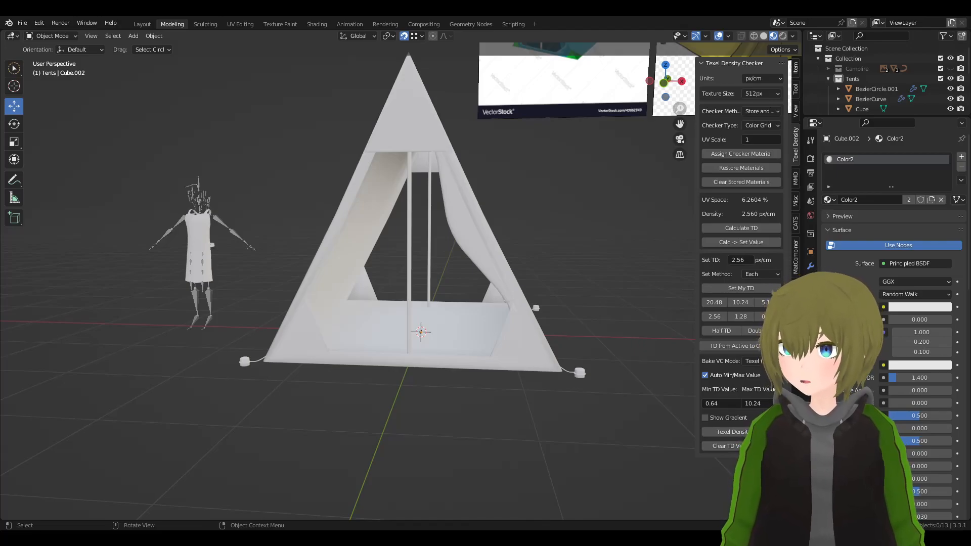
middle_drag(566, 292, 525, 277)
middle_drag(609, 278, 587, 198)
click(412, 217)
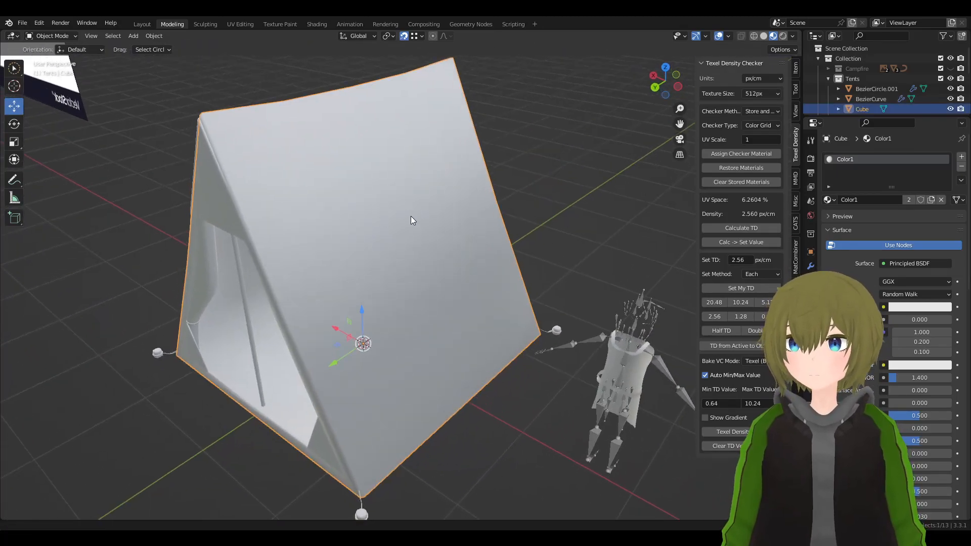
middle_drag(411, 220, 615, 169)
click(868, 89)
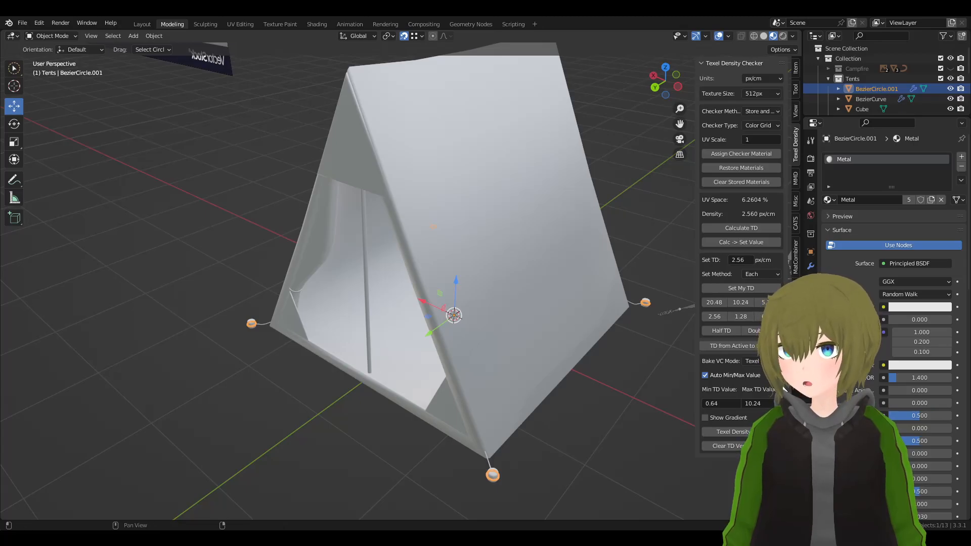
click(811, 267)
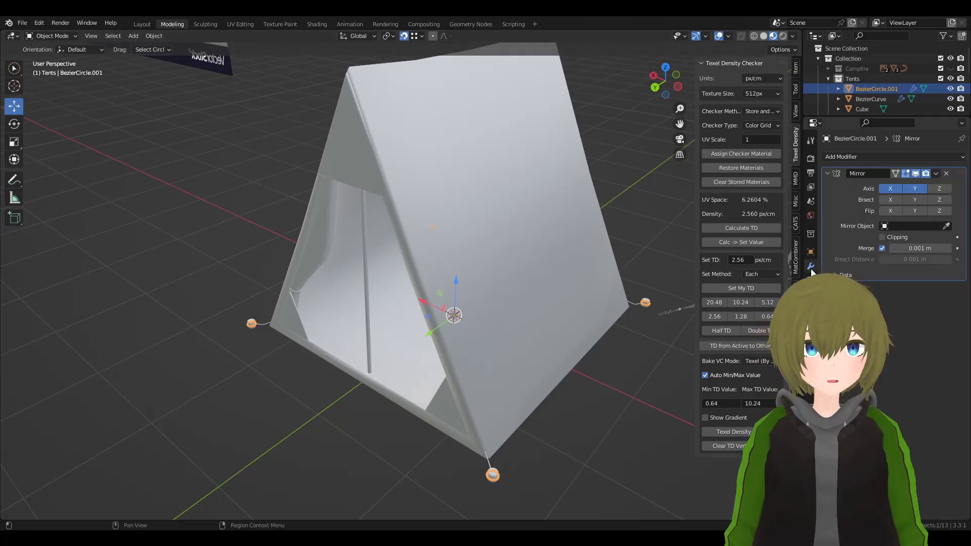
middle_drag(607, 224, 585, 213)
key(n)
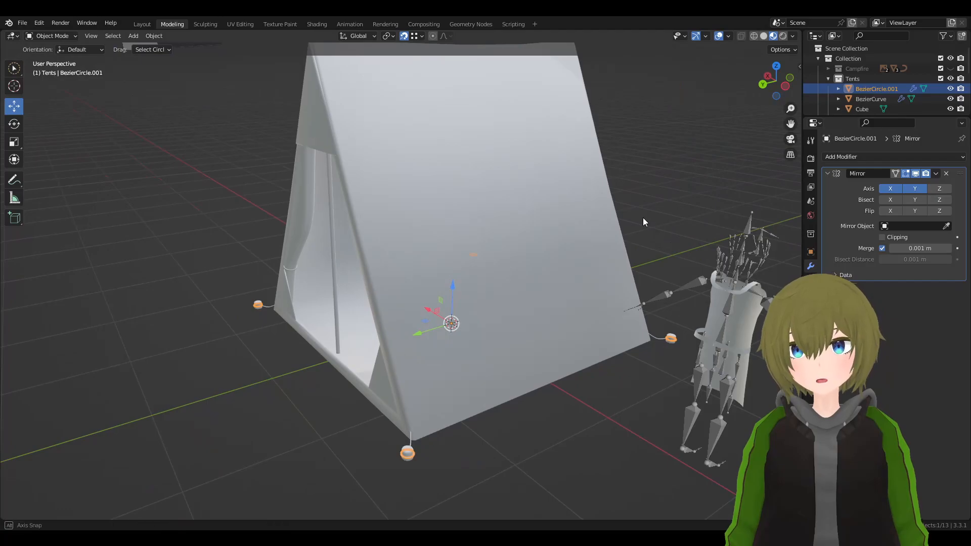
- Examine the tent's walls, open entrance and corner pegs from several angles, from close up and farther away
middle_drag(643, 222, 540, 254)
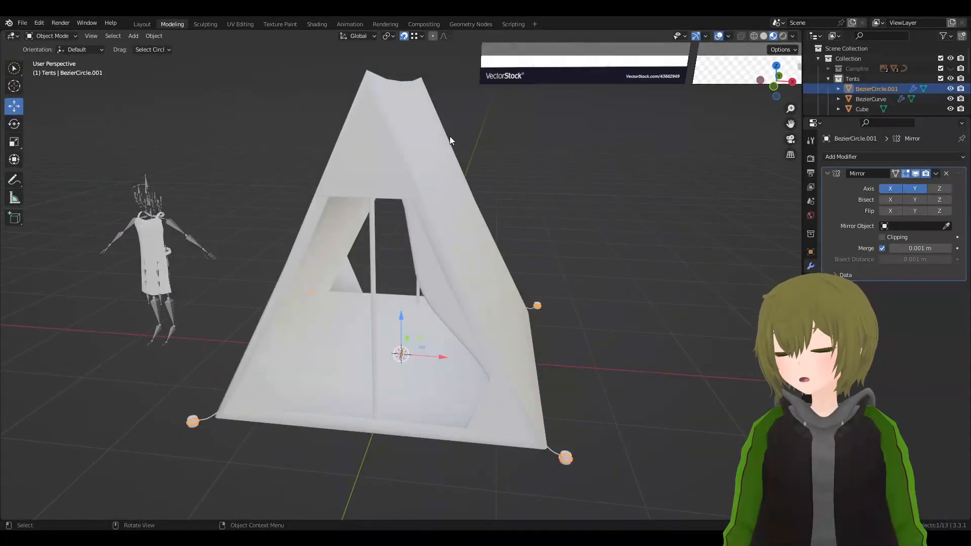
middle_drag(465, 165, 433, 182)
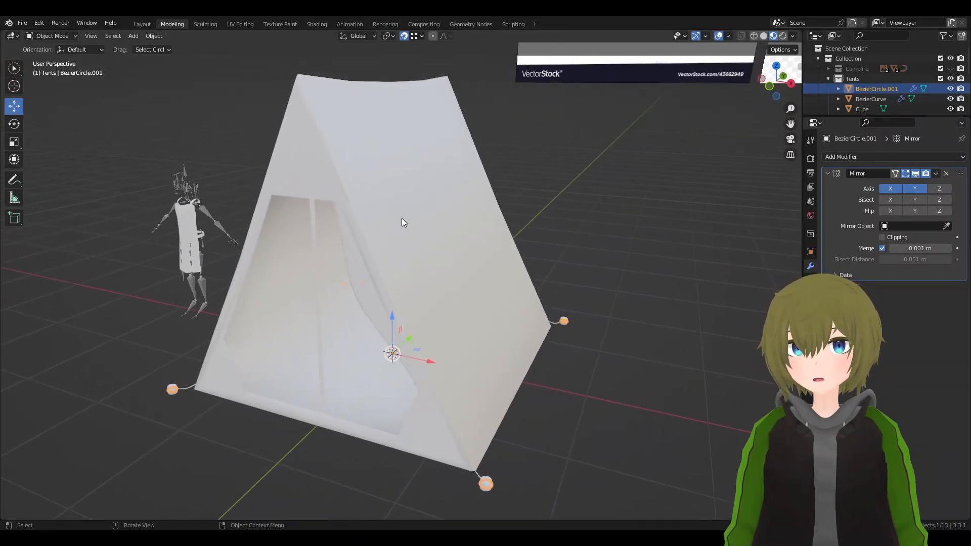
shift+middle_drag(430, 246, 491, 262)
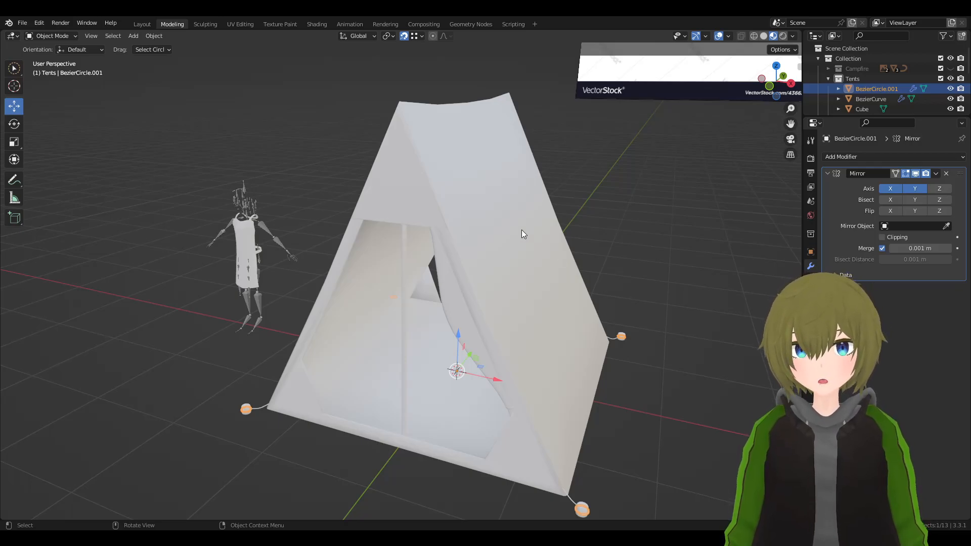
middle_drag(523, 232, 509, 249)
scroll(544, 249, up, 5)
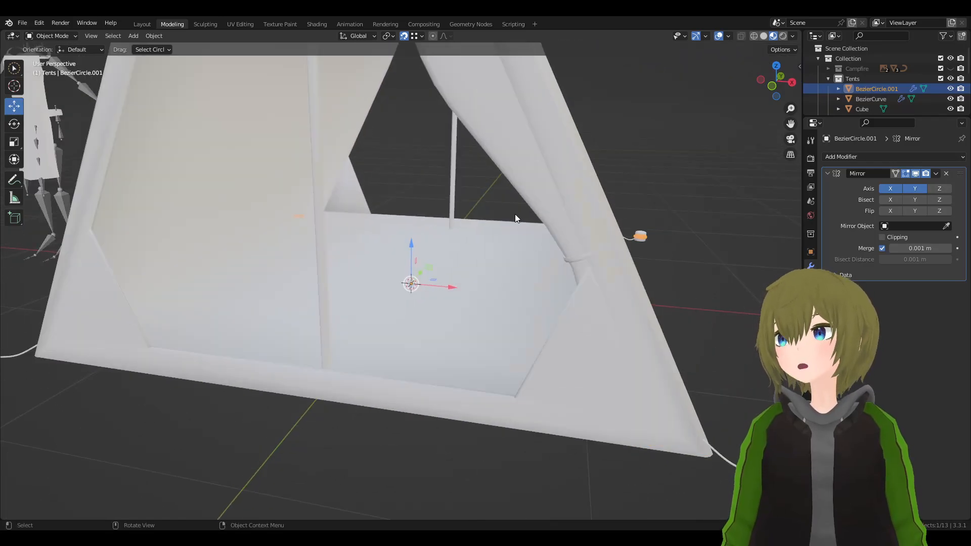
scroll(510, 289, down, 5)
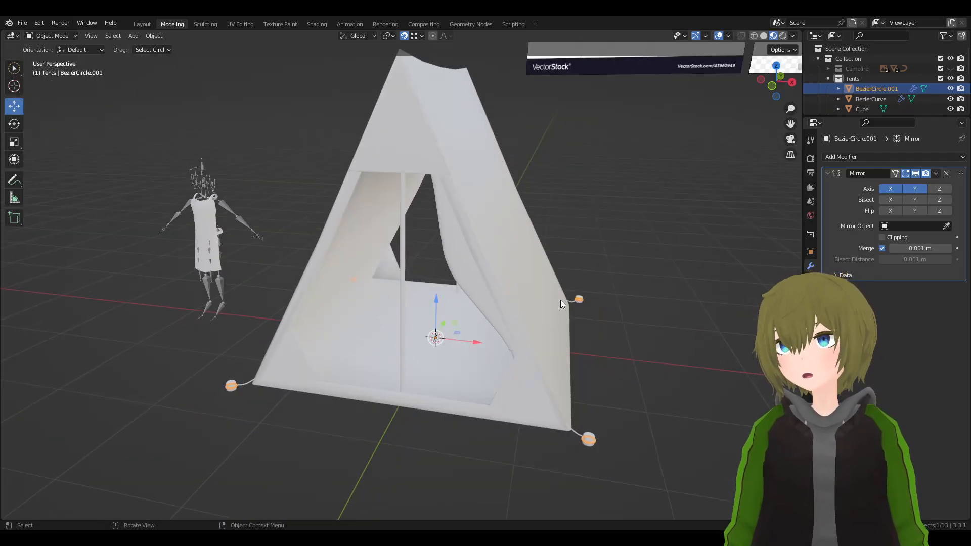
middle_drag(560, 300, 119, 307)
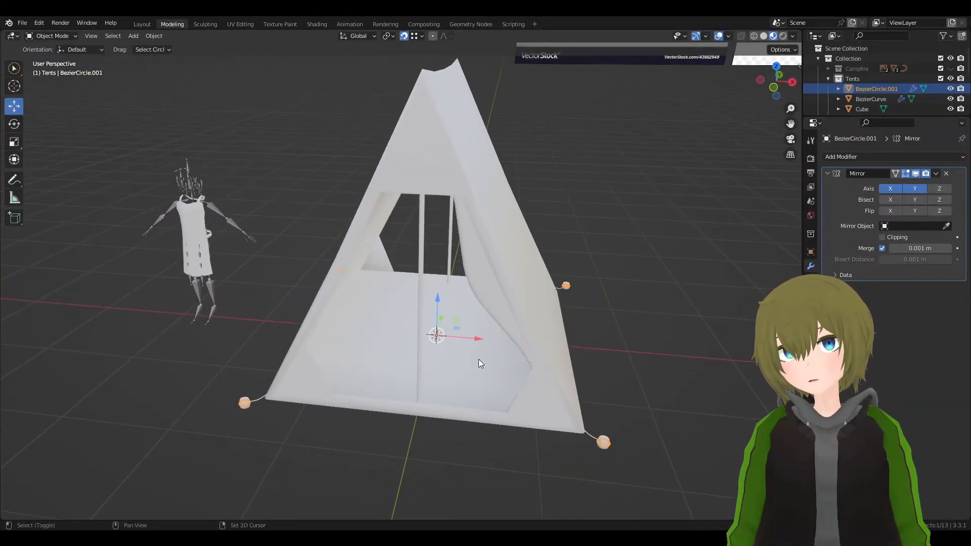
middle_drag(480, 361, 441, 268)
scroll(455, 271, up, 4)
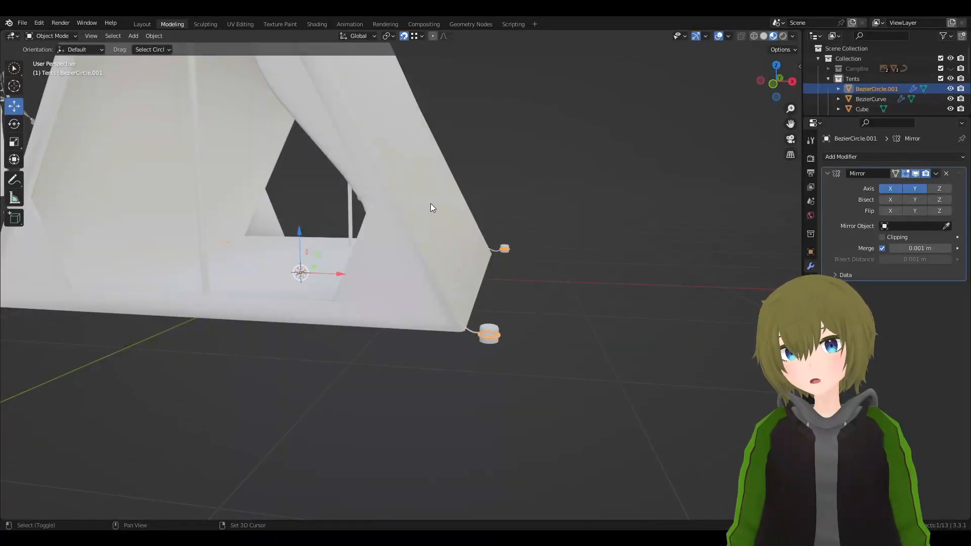
scroll(435, 213, up, 2)
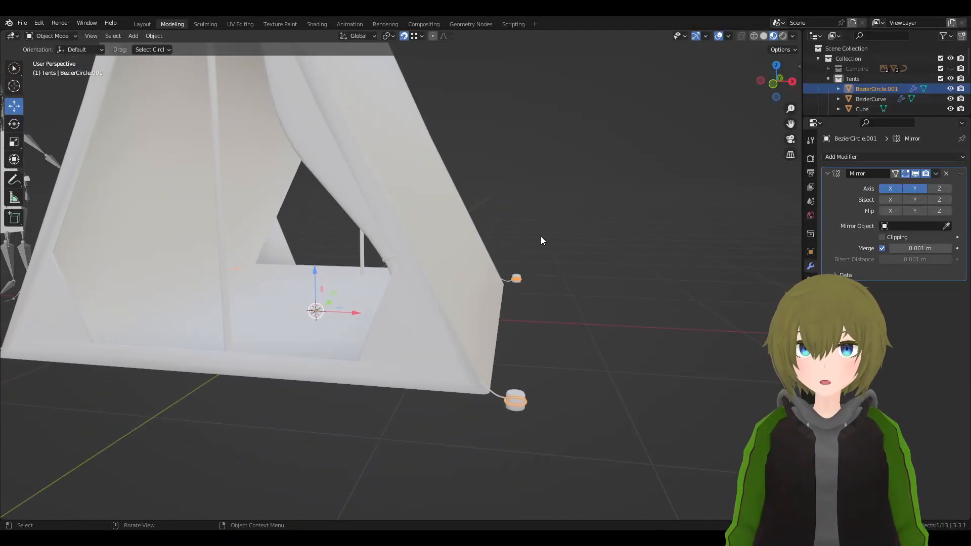
- Apply the Mirror modifier on the rings around the pegs (BezierCircle.001)
middle_drag(542, 241, 652, 354)
shift+middle_drag(708, 360, 502, 269)
click(532, 288)
scroll(521, 244, up, 3)
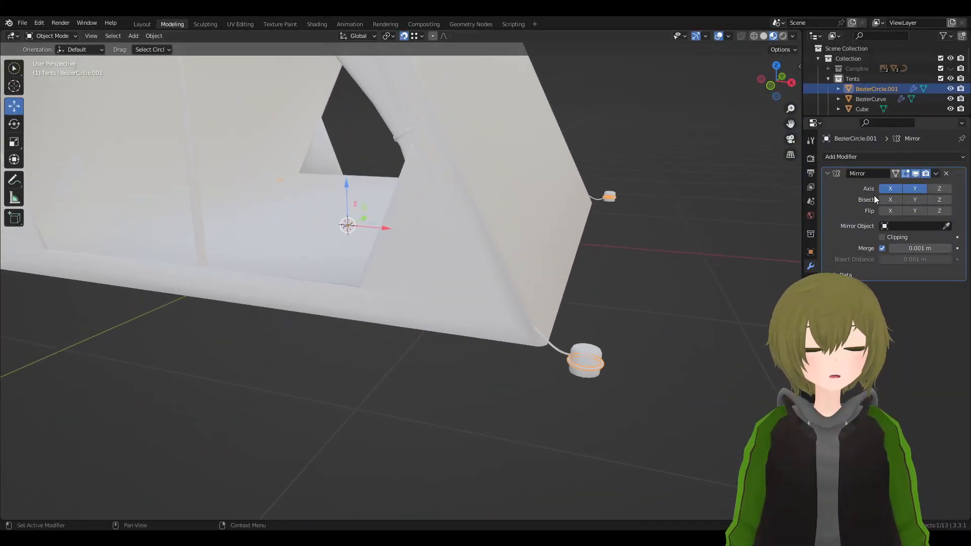
click(936, 174)
click(901, 221)
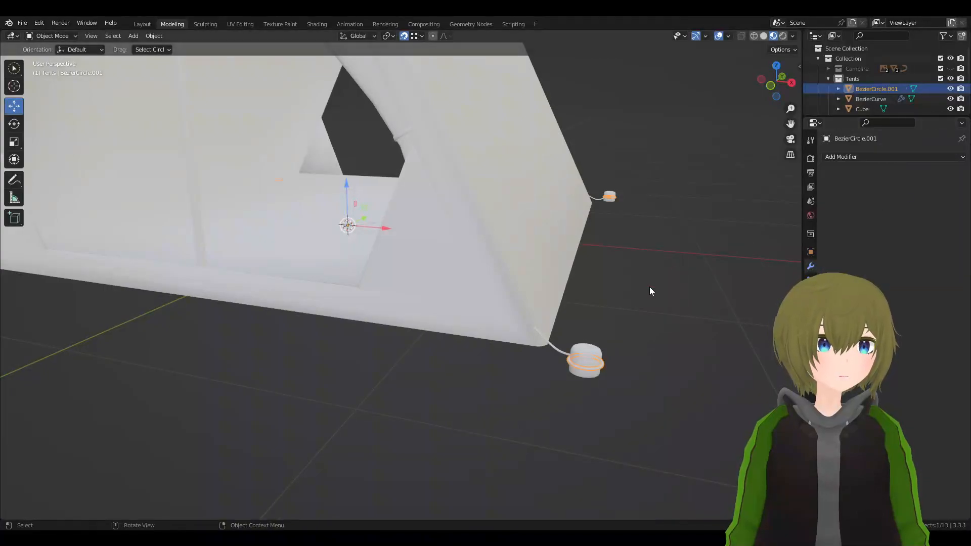
- Apply the Mirror modifiers on the pegs (Cylinder.002) and on the ropes tying them to the tent (BezierCurve)
click(575, 349)
click(936, 173)
click(921, 186)
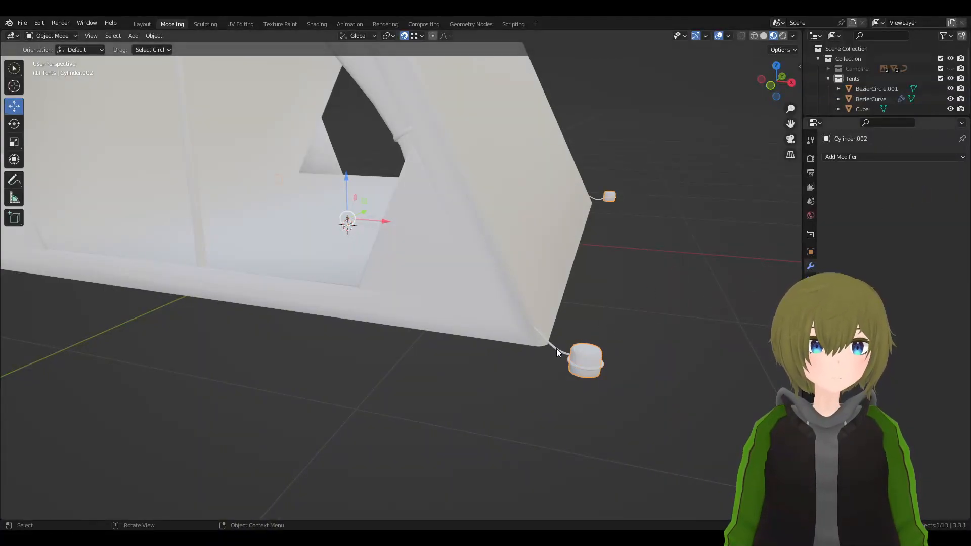
click(561, 352)
click(937, 174)
click(923, 185)
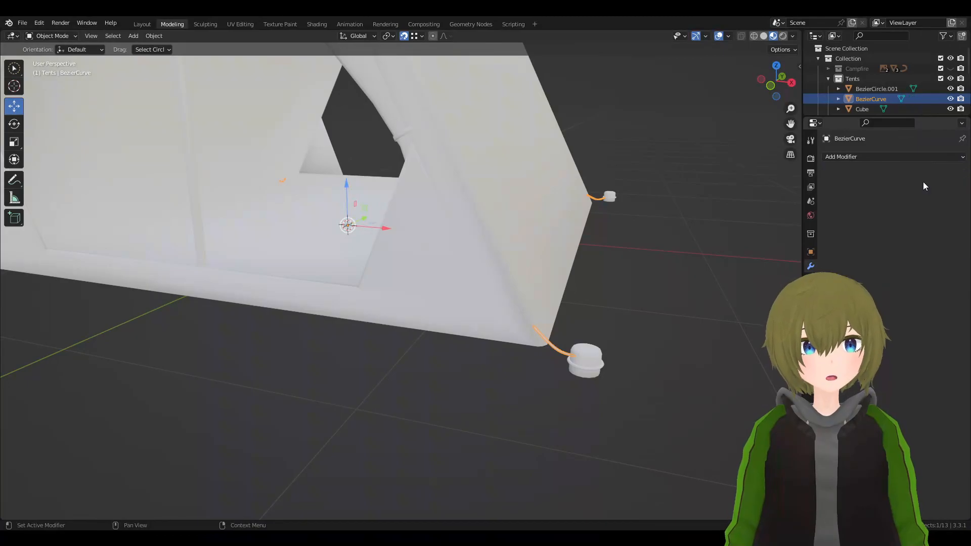
- Apply the Mirror modifier on the two upright tent poles (Cylinder)
middle_drag(411, 170, 435, 303)
click(327, 289)
click(311, 262)
click(937, 174)
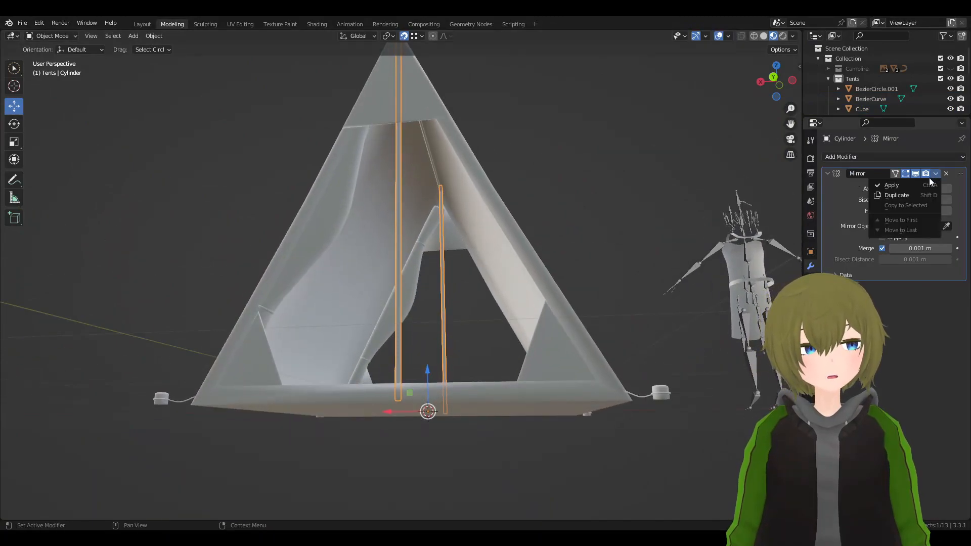
click(882, 185)
- Select the tied-back entrance curtains (Cube.001) and apply their Mirror modifier
click(427, 136)
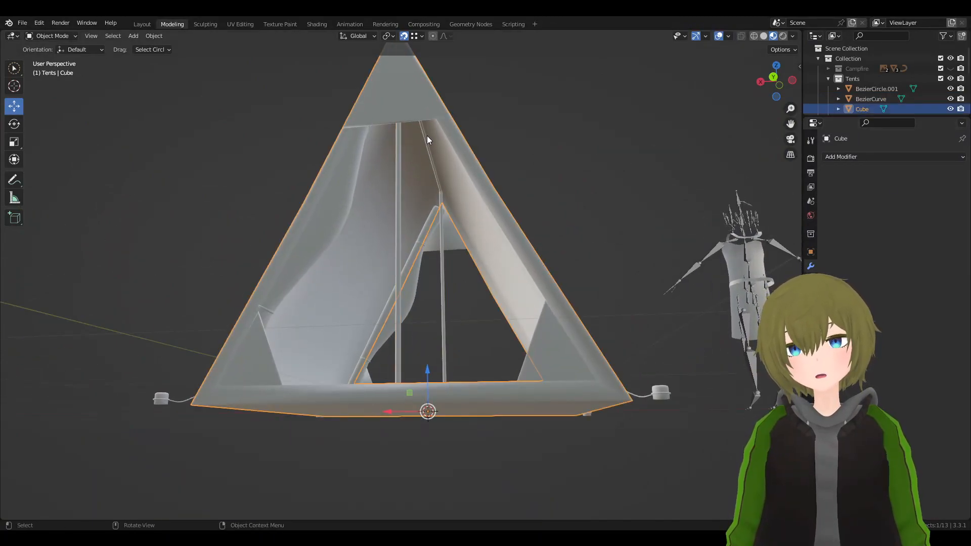
click(428, 137)
click(425, 226)
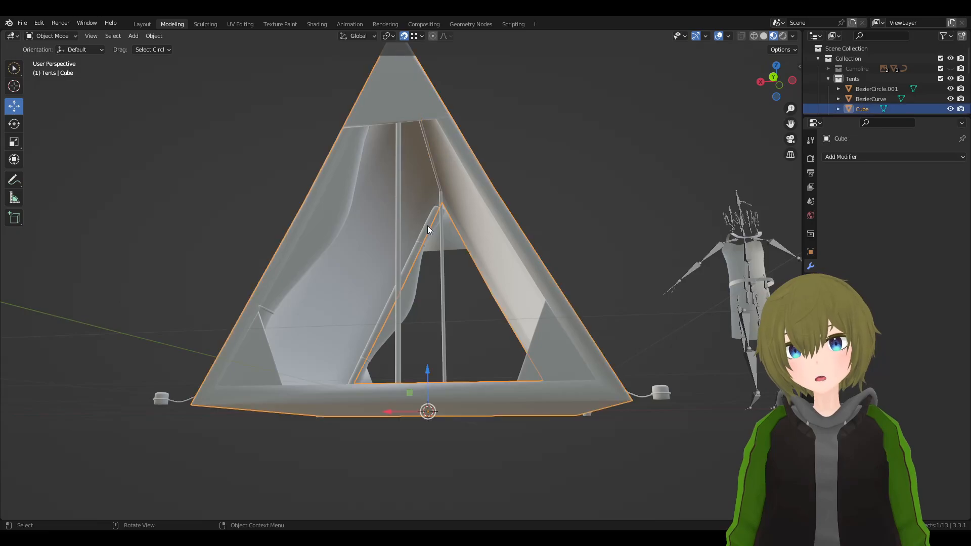
click(419, 246)
middle_drag(418, 246, 372, 320)
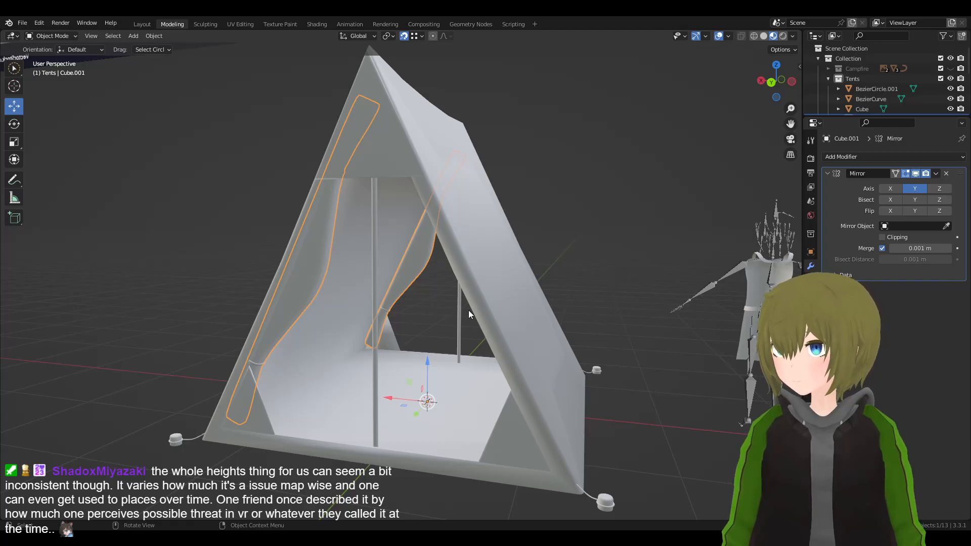
click(937, 173)
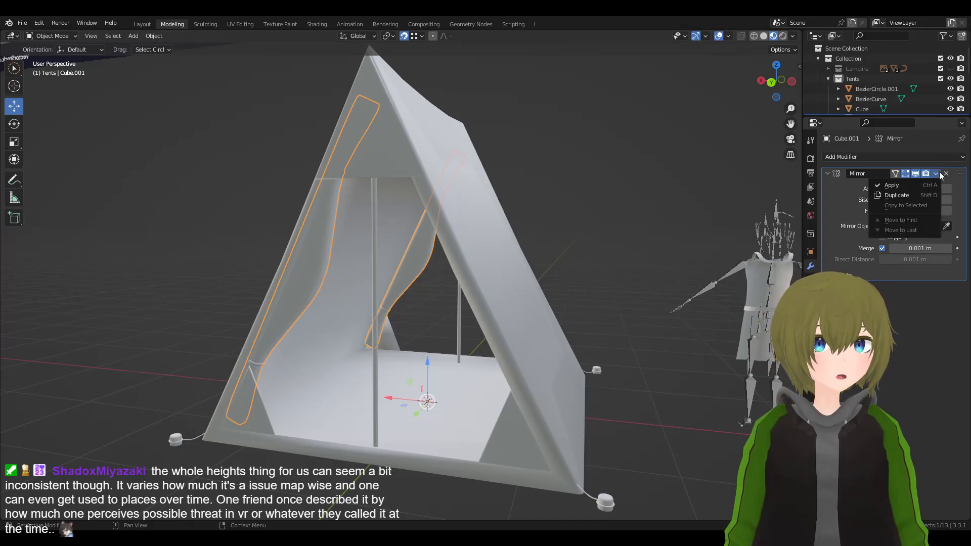
click(902, 187)
- Apply the Mirror modifiers on the upper gable panels (Cube.002) and on the triangular lower corner panels (Cube.003)
click(377, 214)
click(382, 170)
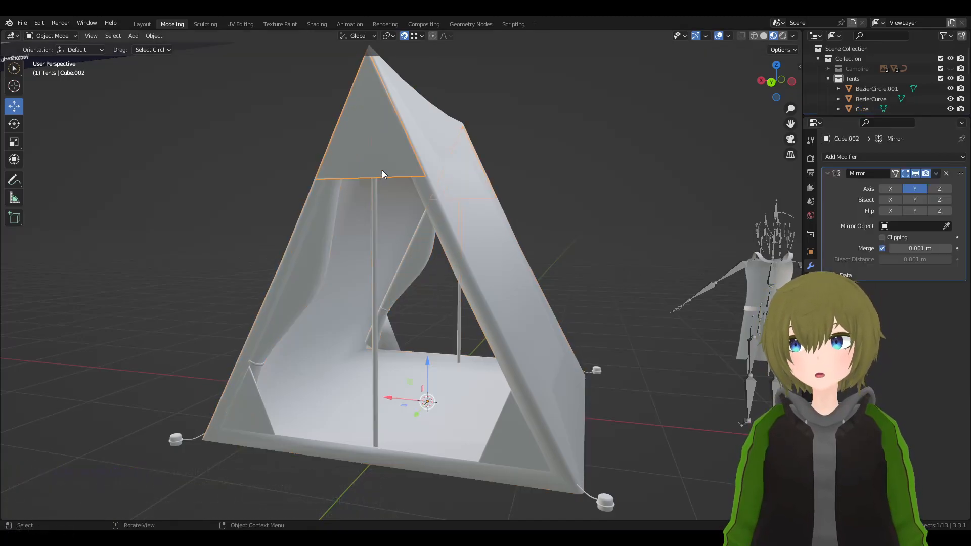
click(936, 173)
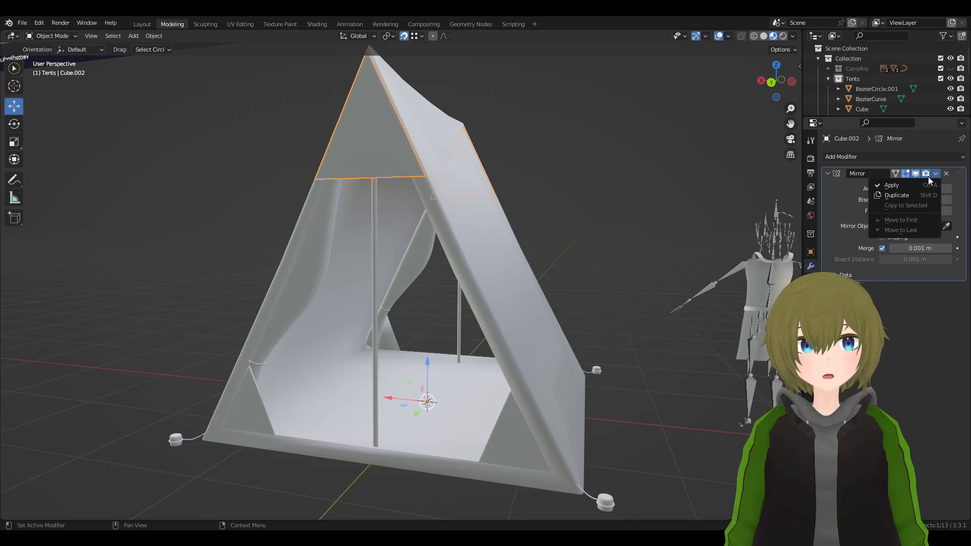
click(903, 187)
click(506, 415)
middle_drag(506, 414, 526, 320)
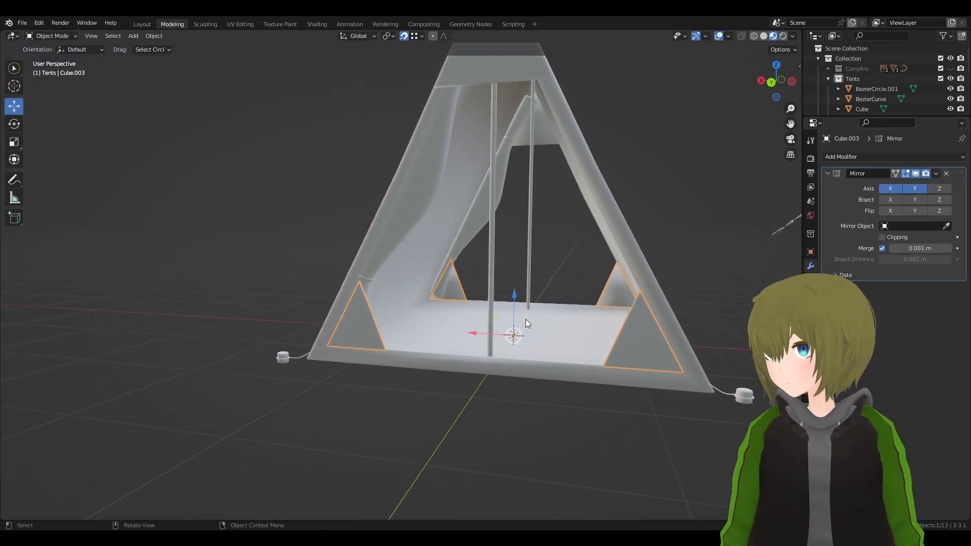
click(936, 173)
click(906, 188)
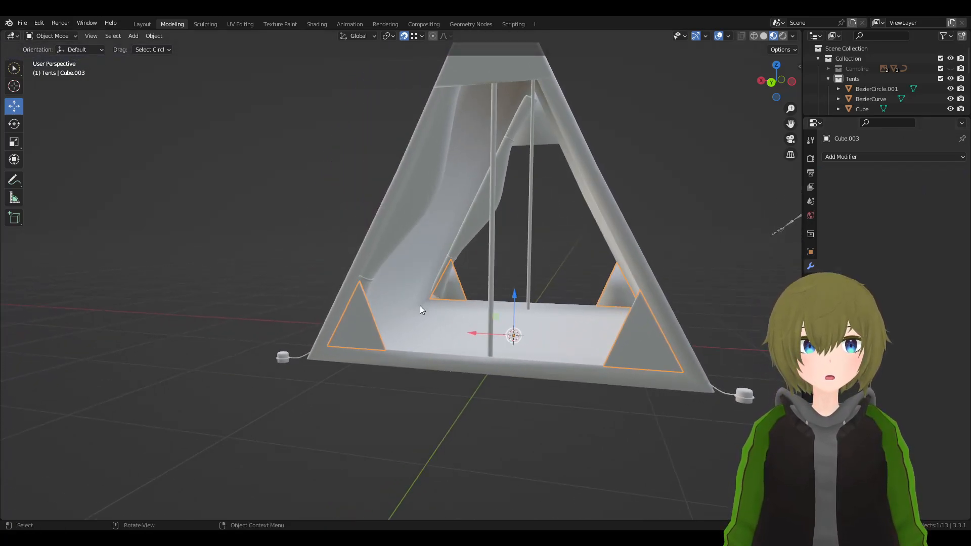
- Check the tent poles and the main tent body for remaining modifiers and look at the tent from the other side
middle_drag(579, 257, 476, 320)
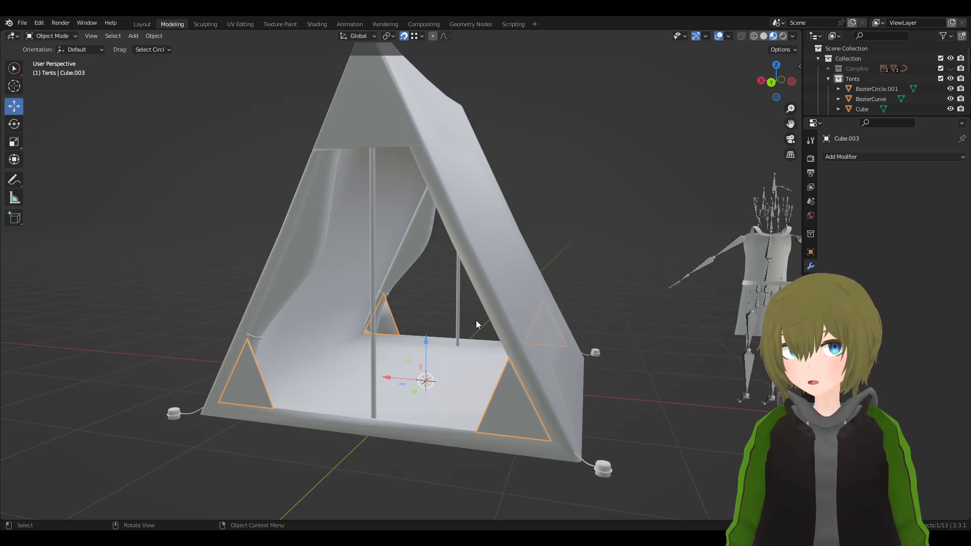
click(457, 298)
middle_drag(413, 281, 399, 253)
key(alt+a)
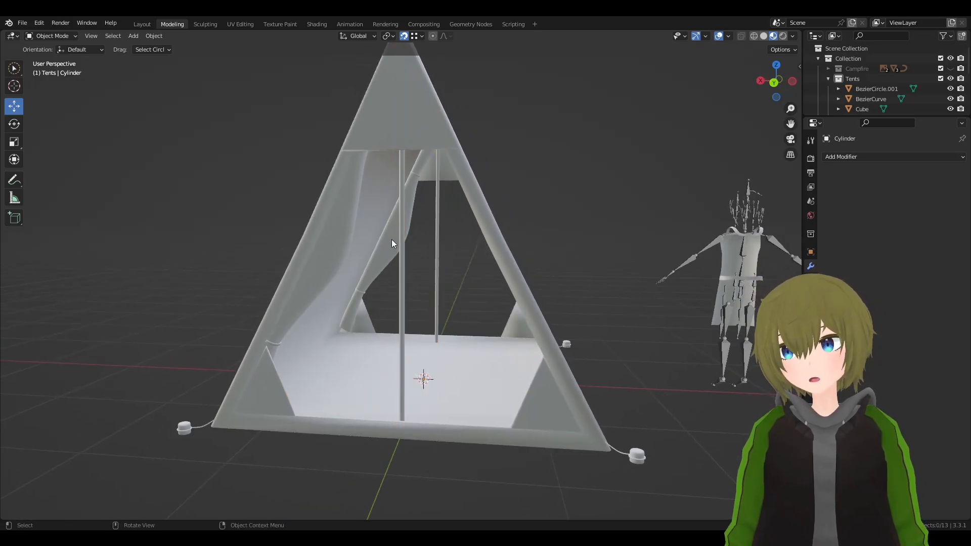
click(390, 237)
key(ctrl+z)
key(ctrl+z)
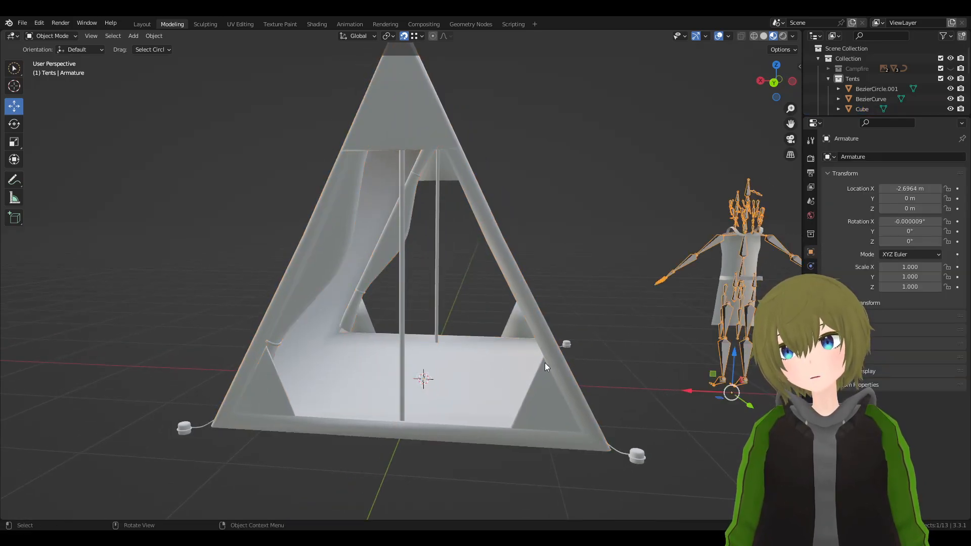
scroll(588, 368, down, 3)
middle_drag(589, 368, 384, 387)
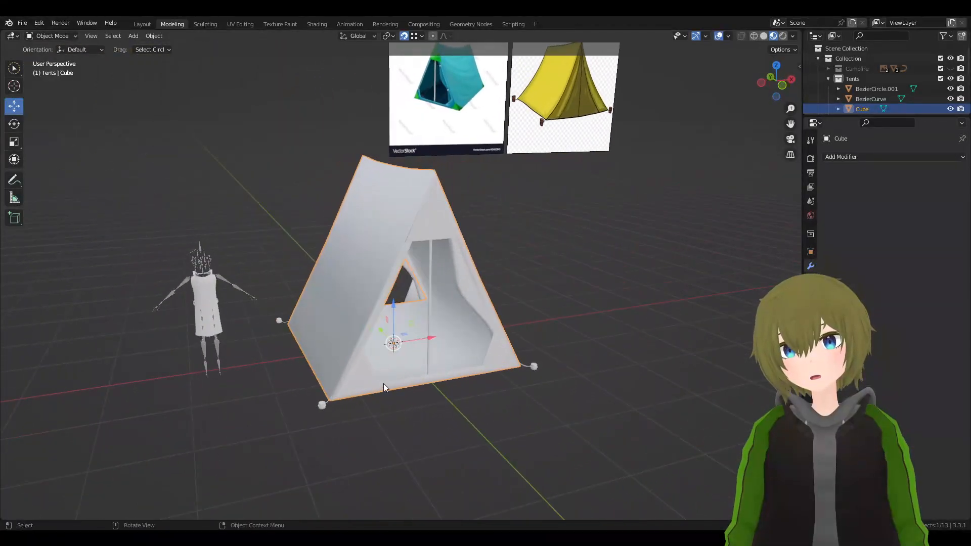
- Go through the objects of the Tents collection, from the cubes to the cylinders, and check each for leftover modifiers
click(322, 405)
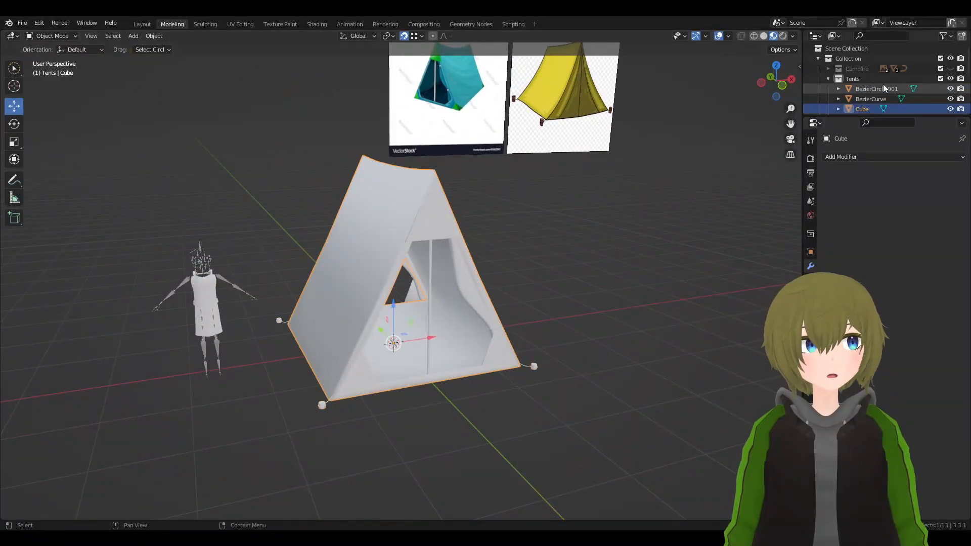
scroll(883, 86, down, 2)
click(868, 100)
click(866, 89)
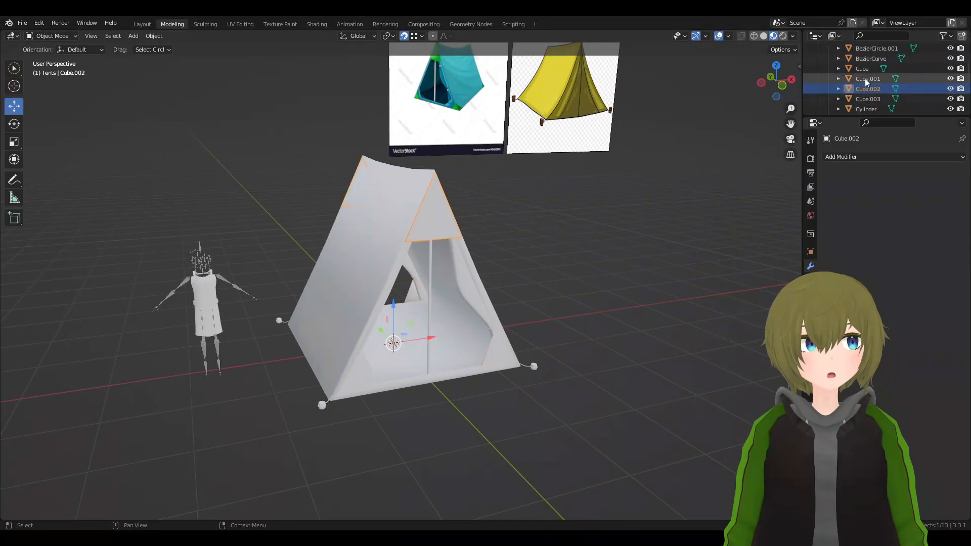
click(864, 79)
click(860, 68)
scroll(867, 86, down, 2)
click(870, 101)
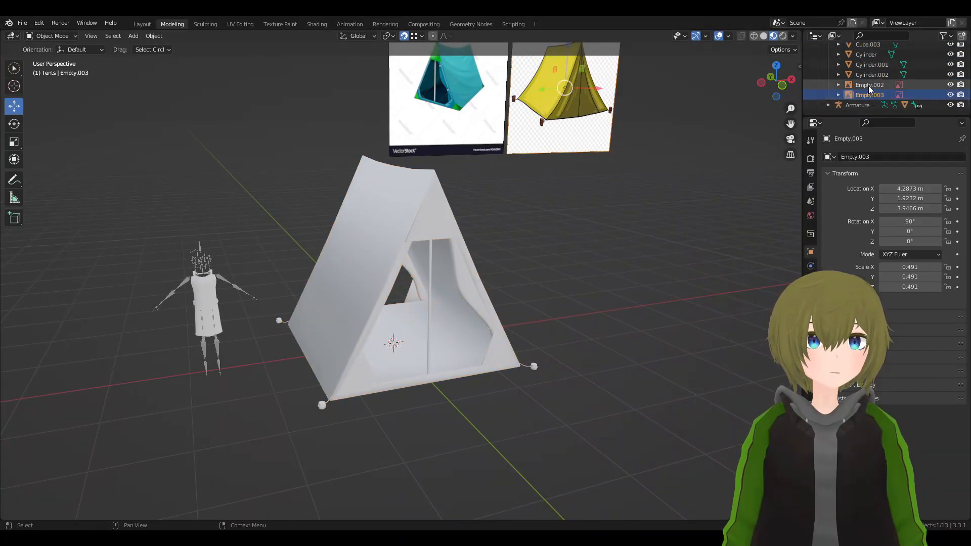
scroll(869, 86, down, 1)
click(869, 74)
click(869, 66)
click(865, 54)
- Examine the poles inside the tent from the front, the side and above, leaving nothing selected at the end
middle_drag(624, 175, 469, 185)
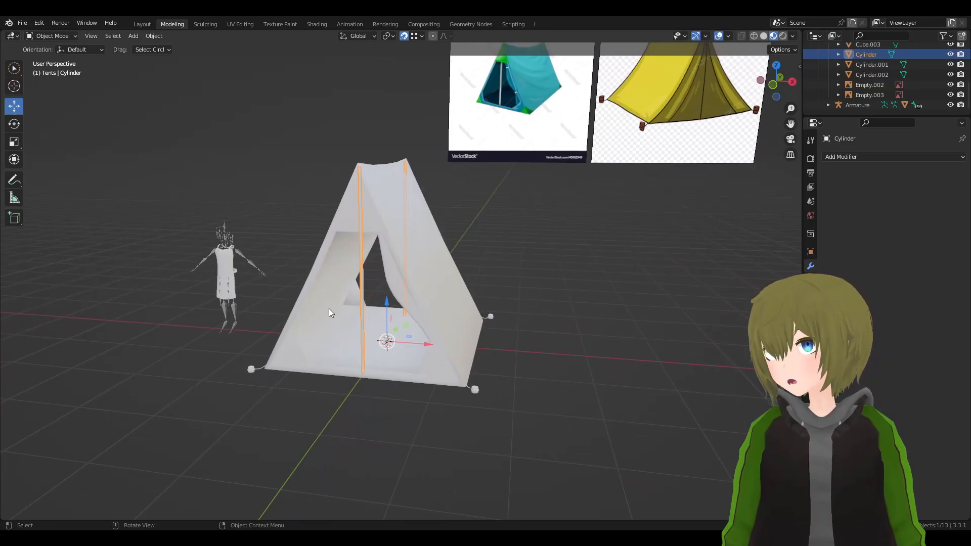
scroll(580, 311, up, 4)
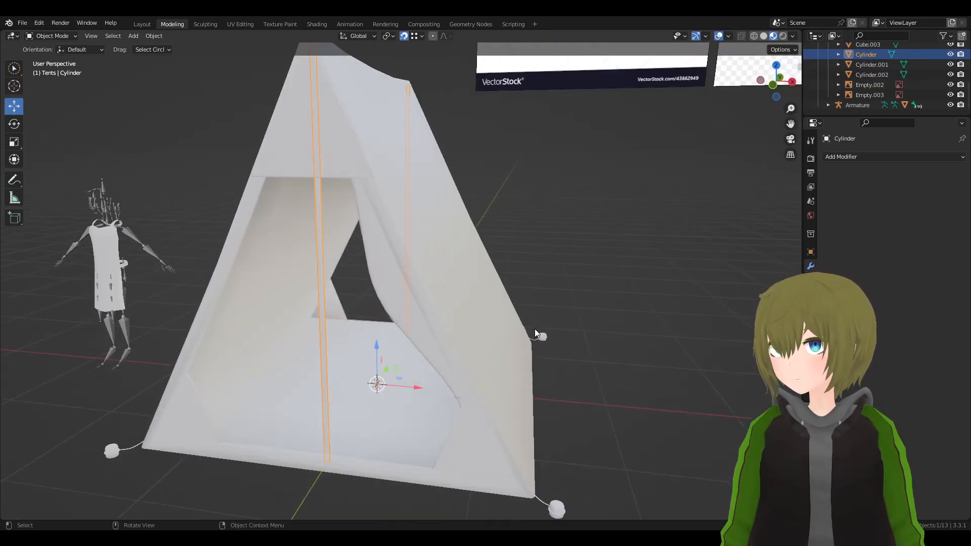
shift+middle_drag(404, 344, 450, 286)
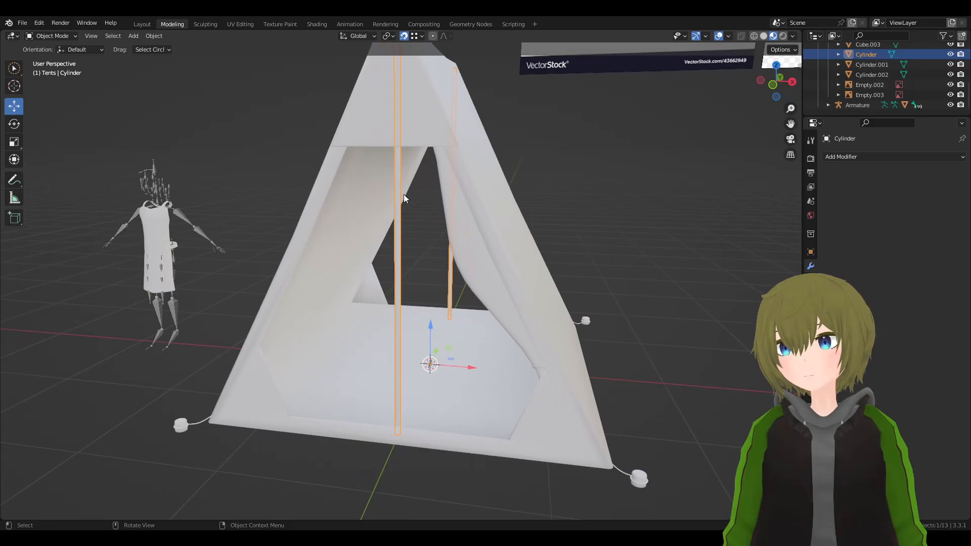
click(427, 198)
mouse_move(427, 198)
middle_down()
mouse_move(420, 139)
mouse_move(414, 212)
middle_up()
shift+middle_drag(476, 413, 488, 280)
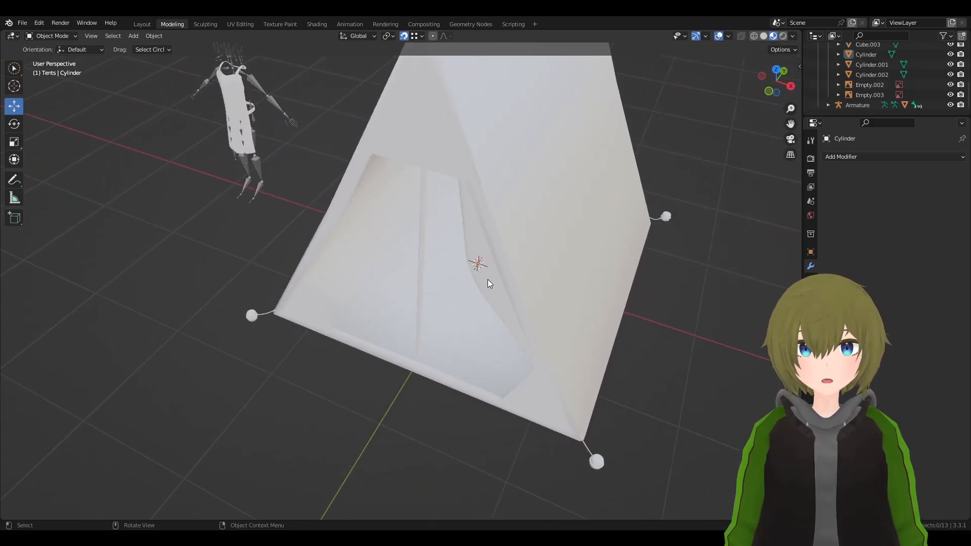
click(414, 274)
middle_drag(420, 275, 454, 276)
middle_drag(458, 216, 483, 297)
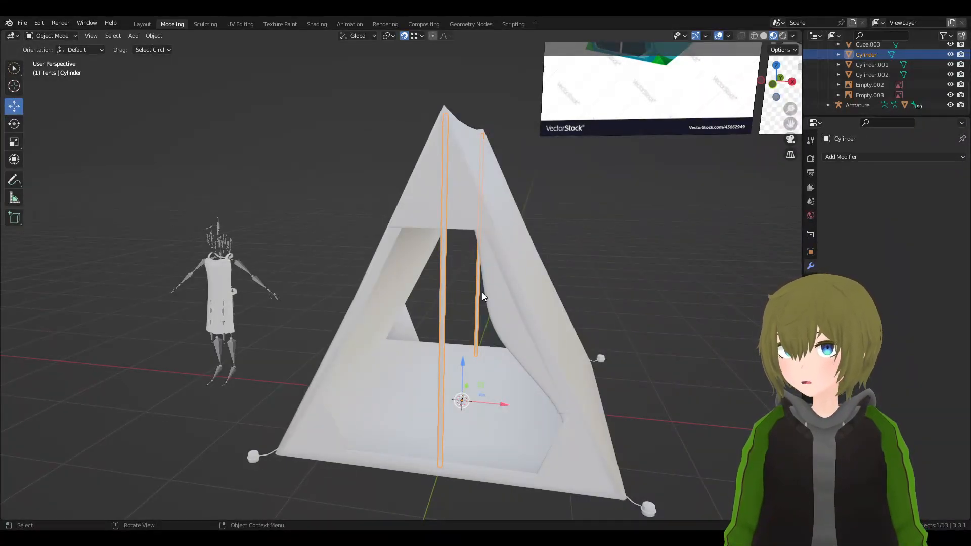
click(453, 260)
middle_drag(453, 260, 470, 257)
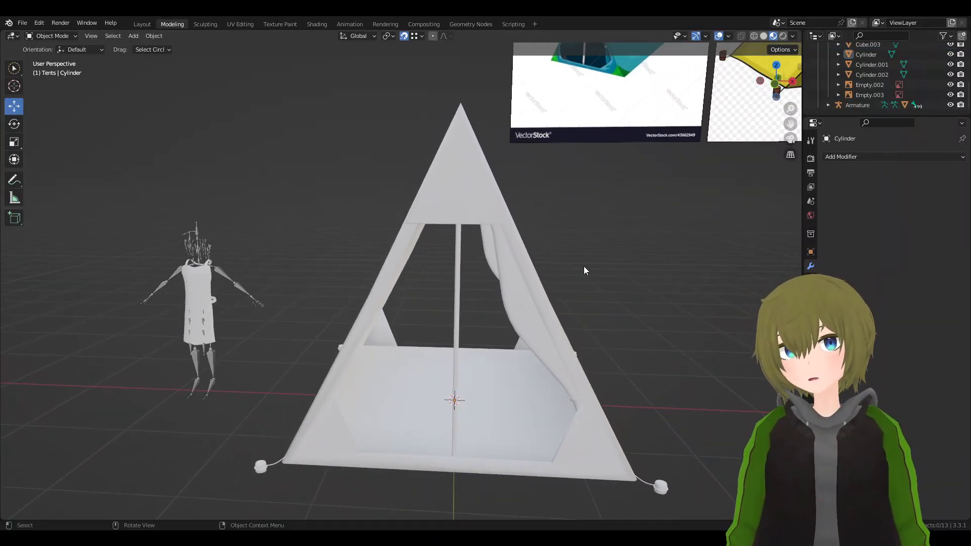
middle_drag(583, 271, 505, 284)
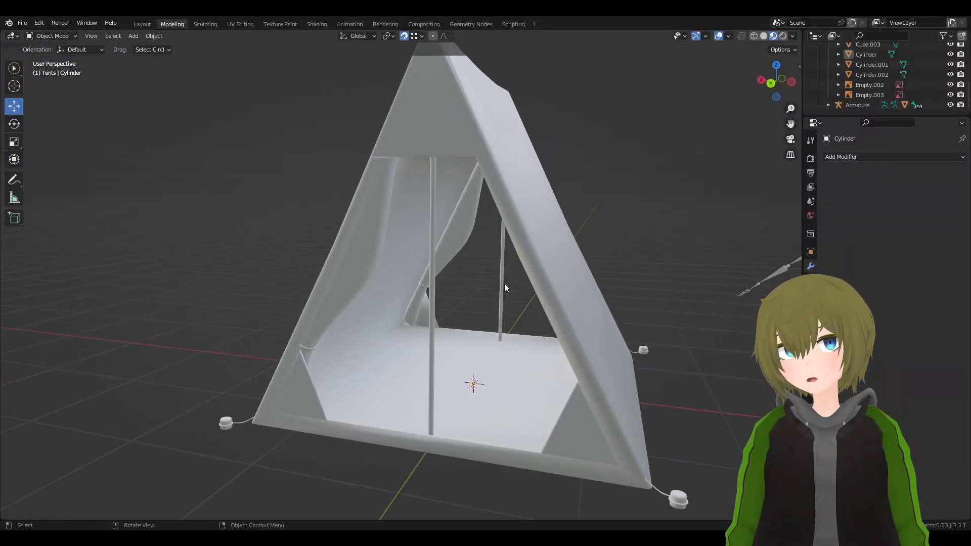
- Look over the tent's entrance and interior from several angles and pick out the upright poles (Cylinder)
click(435, 231)
middle_drag(636, 258, 490, 212)
click(404, 320)
middle_drag(404, 320, 412, 332)
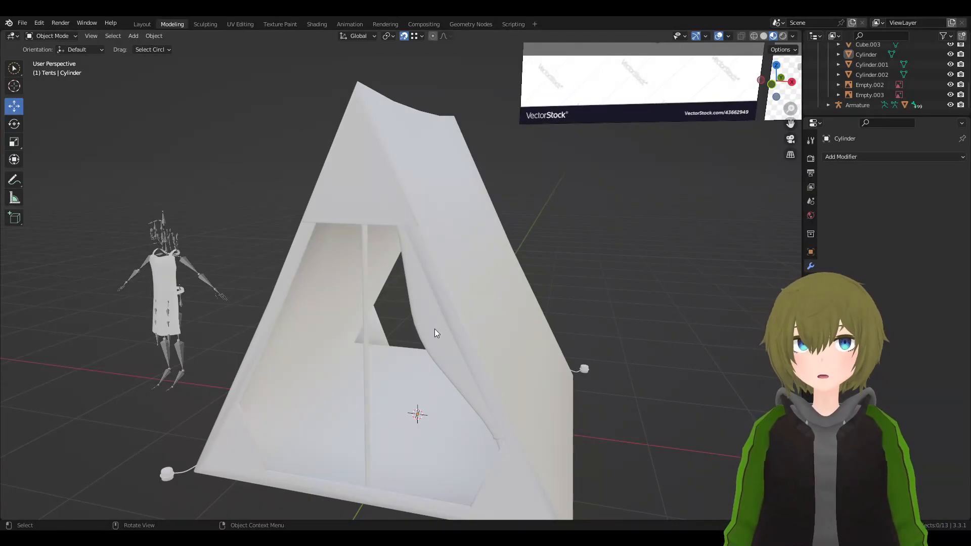
middle_drag(377, 293, 437, 175)
click(426, 268)
click(423, 201)
click(412, 177)
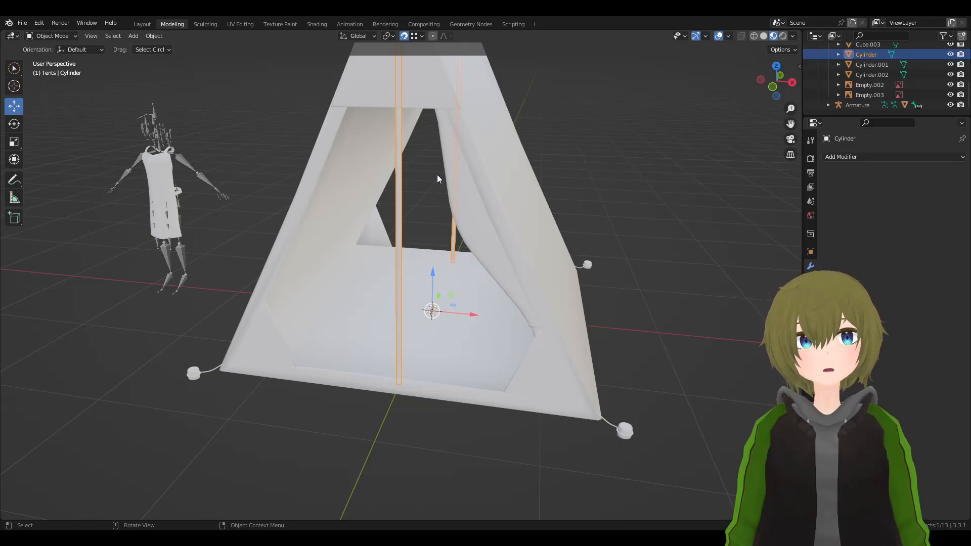
- Join the tent pegs, the rings around them and their ropes into one object
scroll(503, 240, down, 5)
click(477, 327)
click(477, 327)
scroll(487, 328, up, 2)
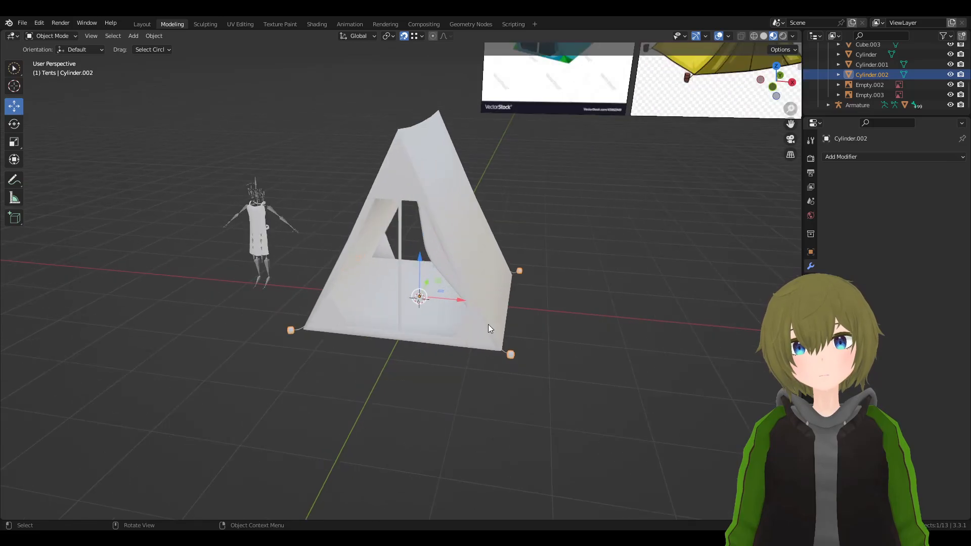
scroll(536, 375, up, 3)
click(692, 481)
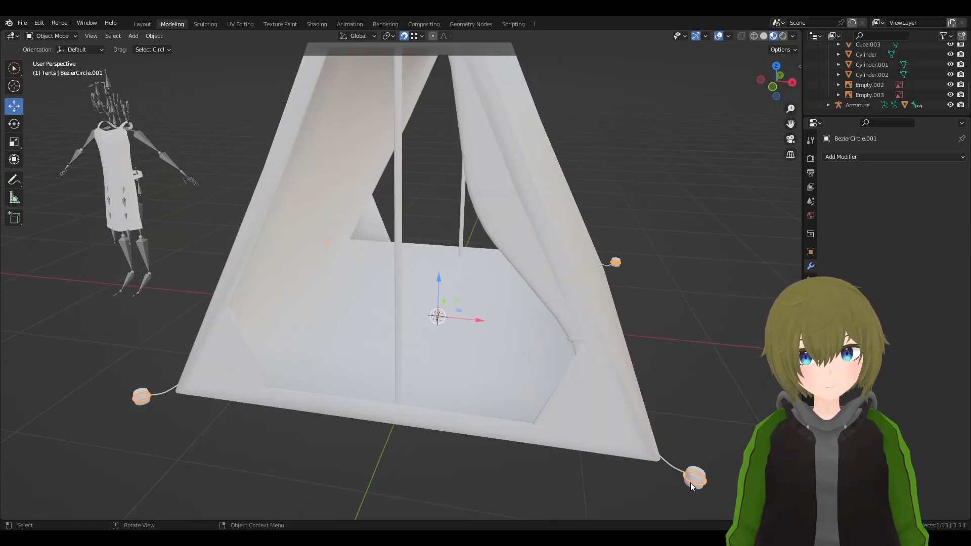
shift+click(678, 466)
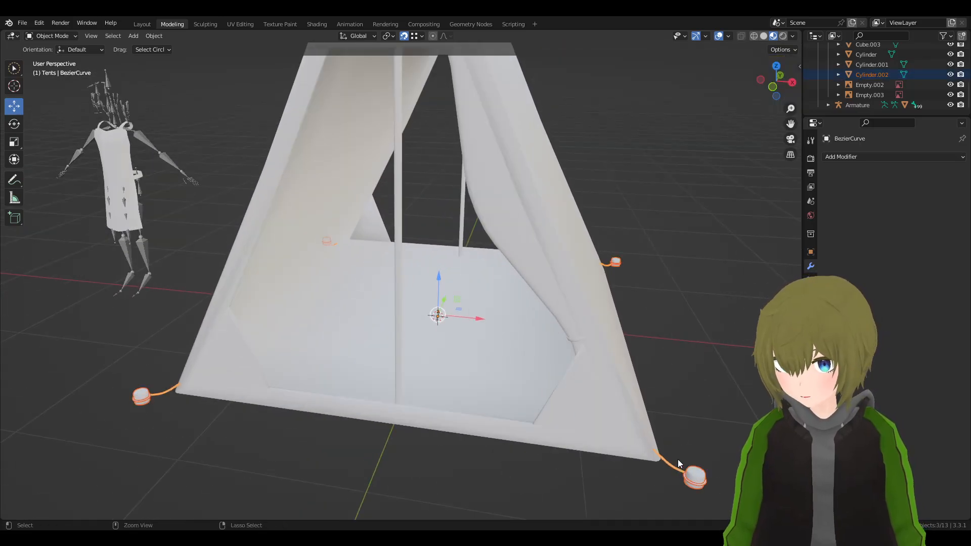
key(ctrl+j)
- Try to select the upright poles together with the thin ridge pole under the roof
middle_drag(629, 329, 532, 283)
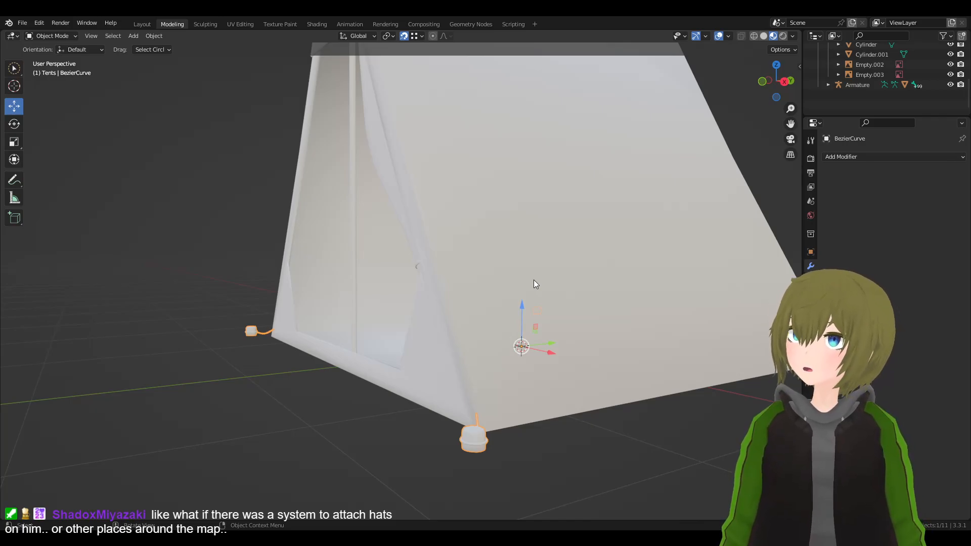
middle_drag(426, 224, 465, 237)
click(621, 414)
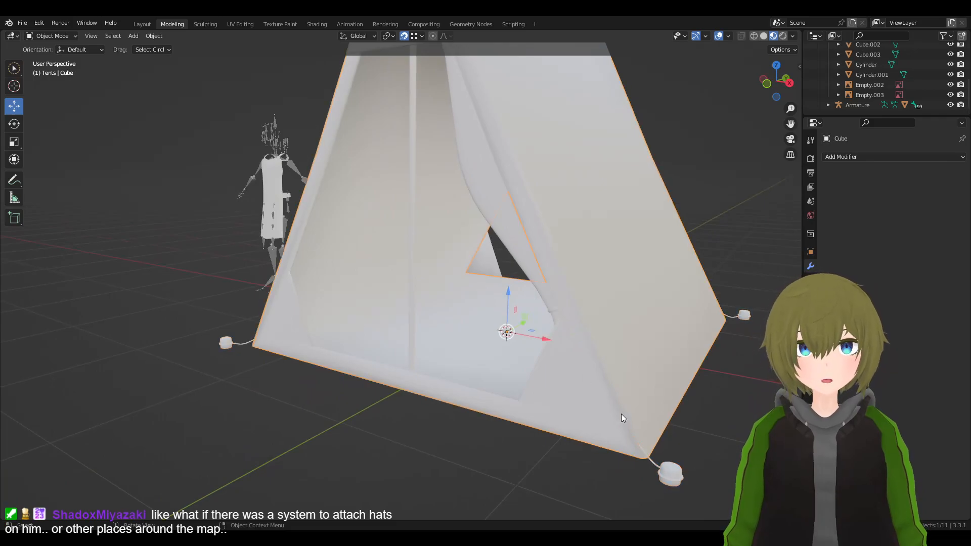
middle_drag(615, 389, 613, 378)
middle_drag(418, 226, 453, 186)
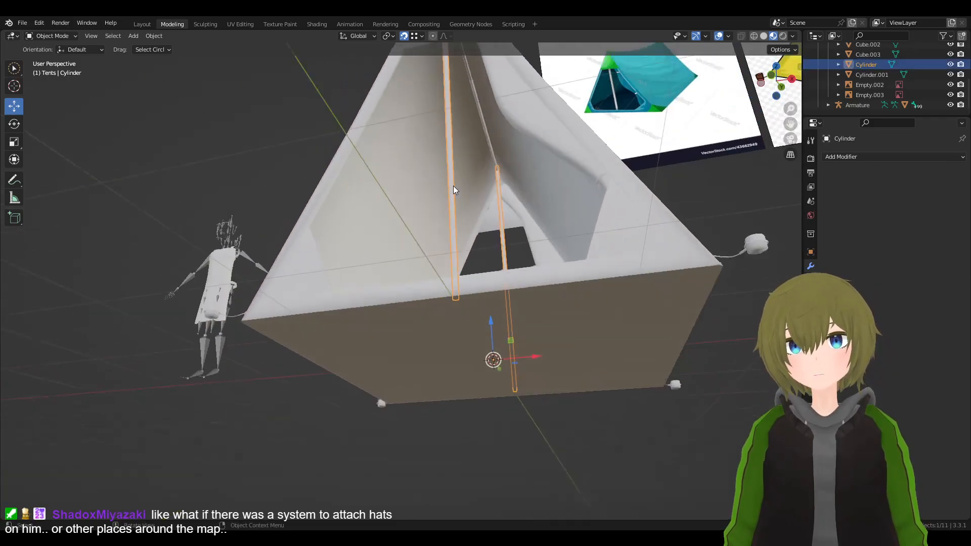
shift+click(477, 99)
click(476, 98)
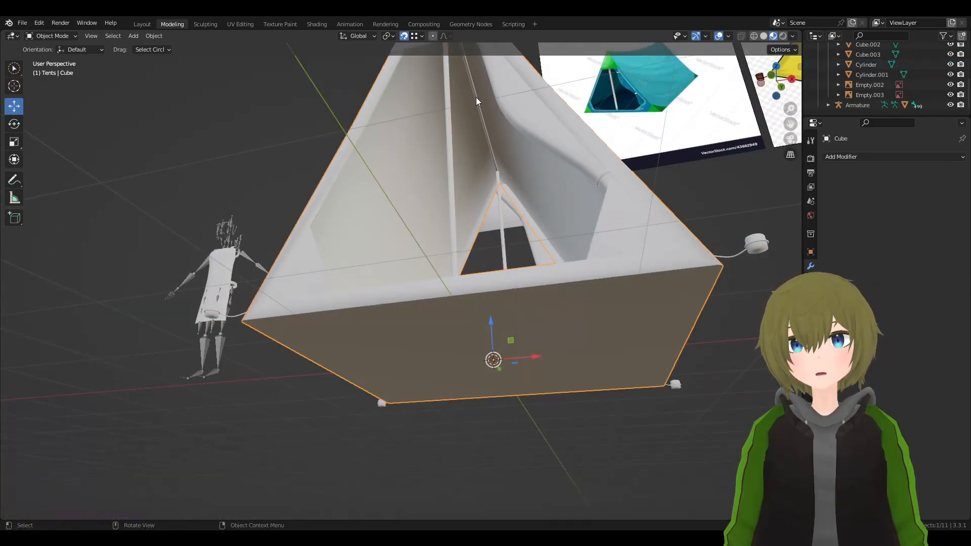
click(448, 93)
shift+click(475, 83)
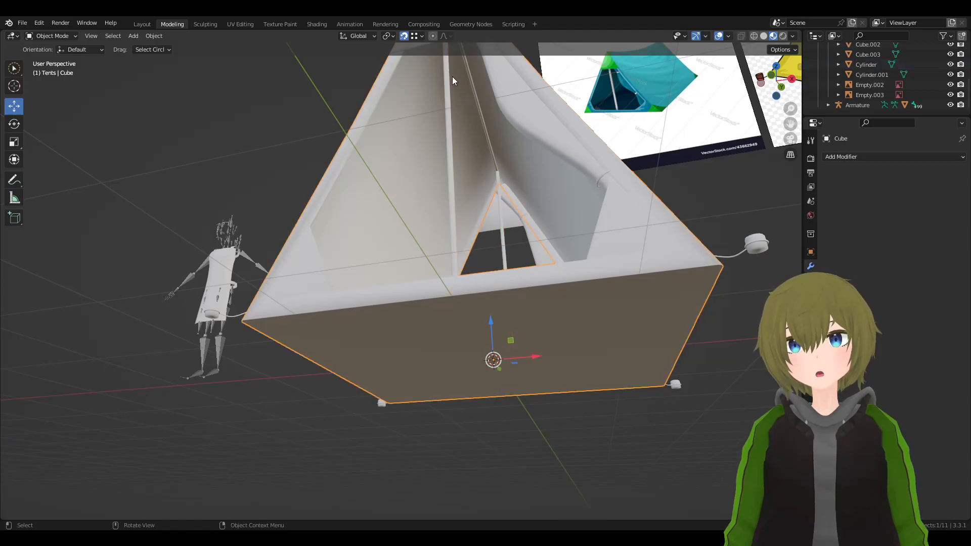
shift+click(453, 77)
click(447, 75)
shift+click(468, 69)
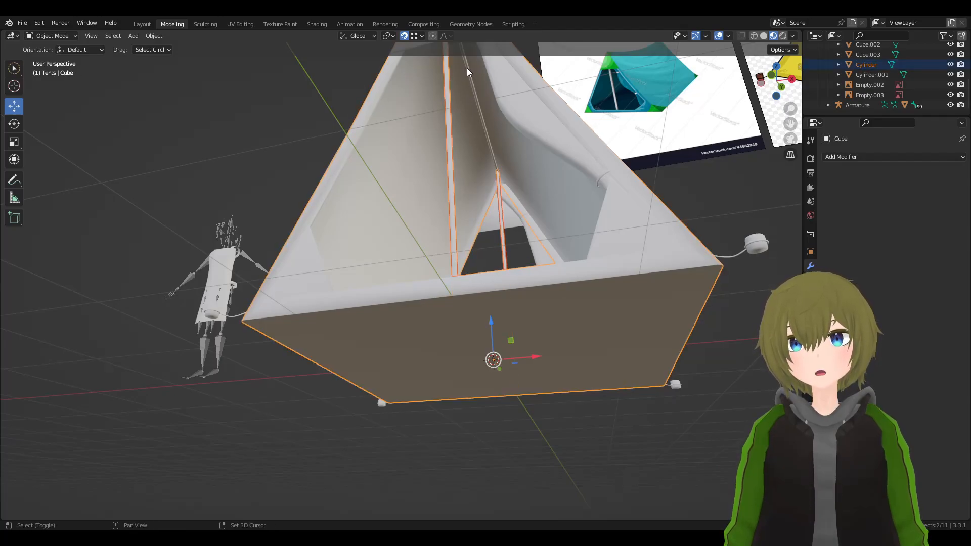
click(469, 68)
click(449, 67)
- Join the thin ridge pole under the roof with the upright poles (Cylinder)
shift+middle_drag(481, 93, 453, 138)
scroll(505, 129, up, 5)
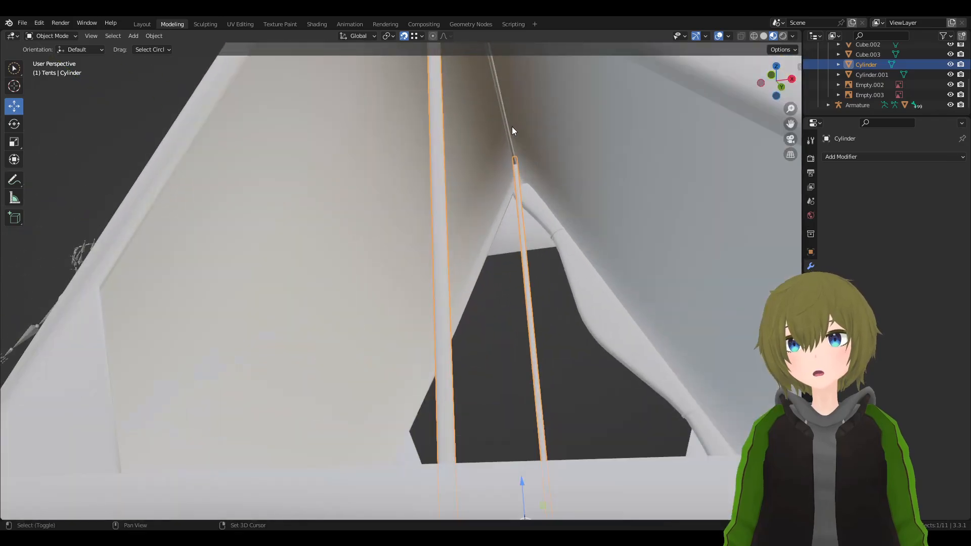
shift+click(479, 128)
click(481, 132)
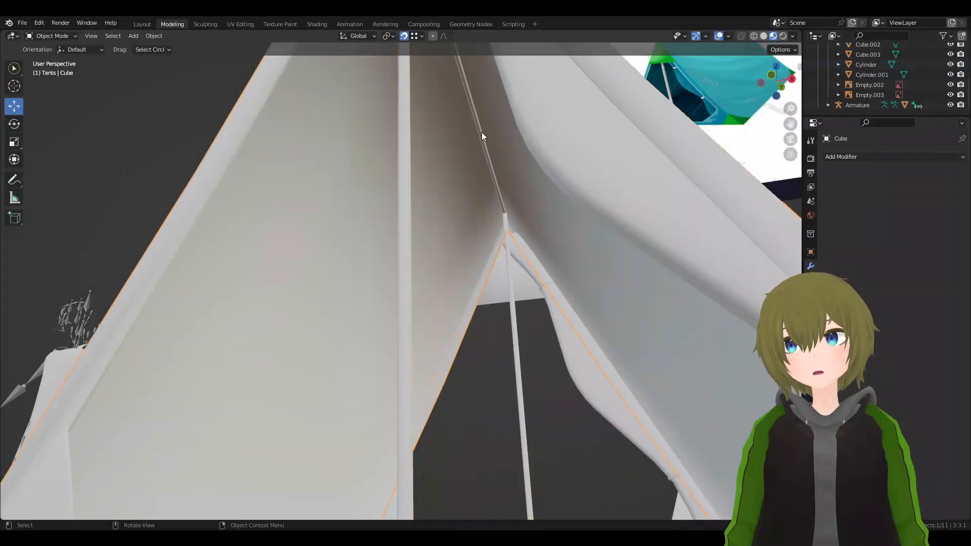
click(481, 132)
shift+click(406, 122)
key(ctrl+j)
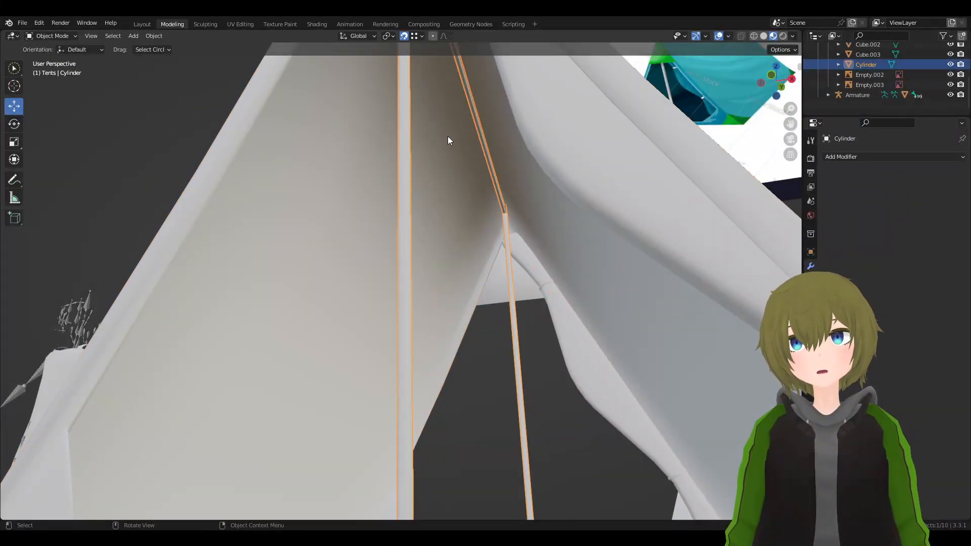
- Join the entrance curtains (Cube.001) and the triangular corner panels (Cube.003) into the upper gable panels (Cube.002)
middle_drag(502, 159, 527, 180)
click(532, 216)
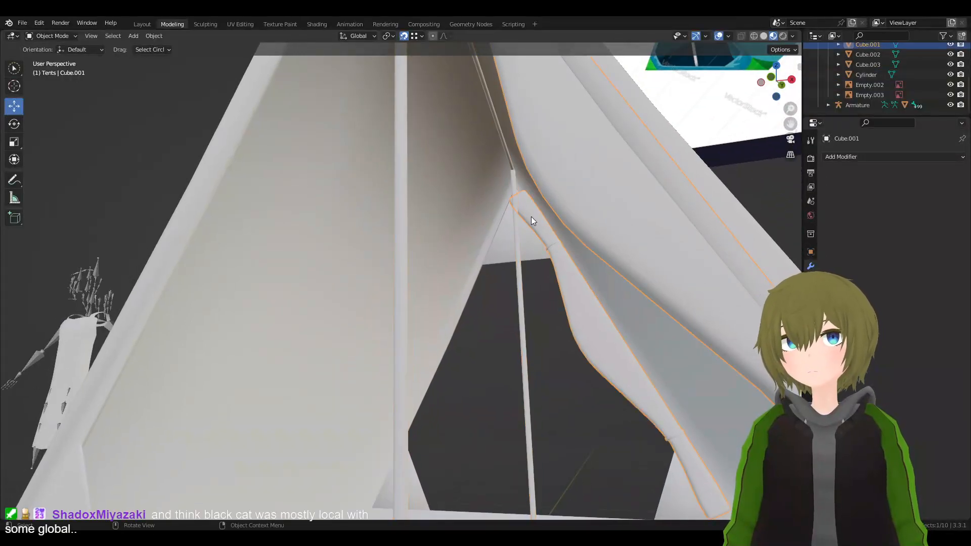
scroll(531, 223, down, 5)
middle_drag(529, 239, 525, 283)
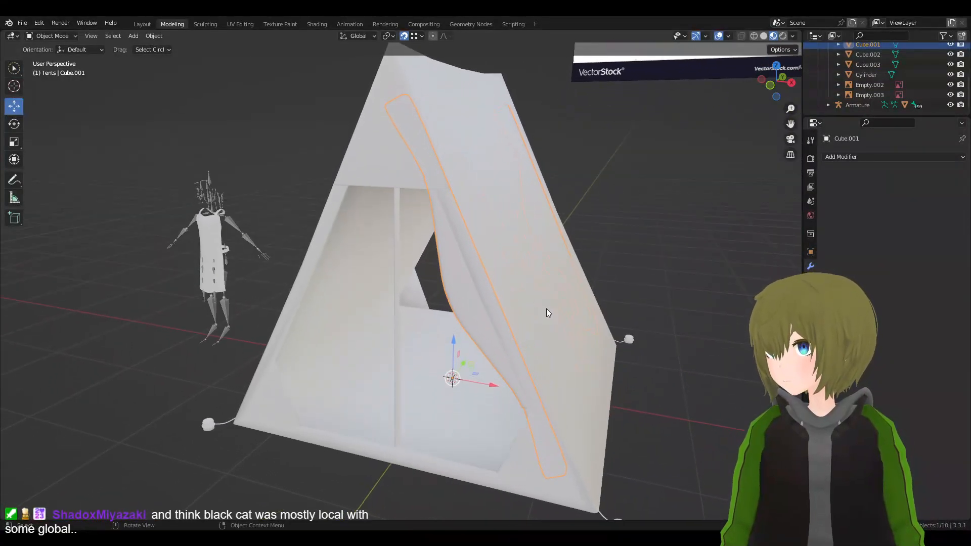
middle_drag(548, 314, 585, 269)
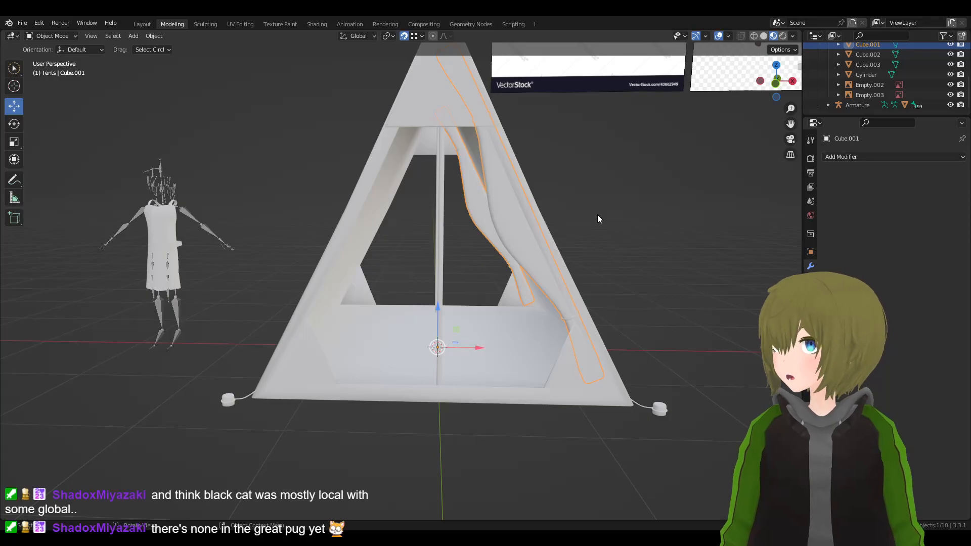
middle_drag(546, 284, 521, 292)
click(553, 368)
click(542, 277)
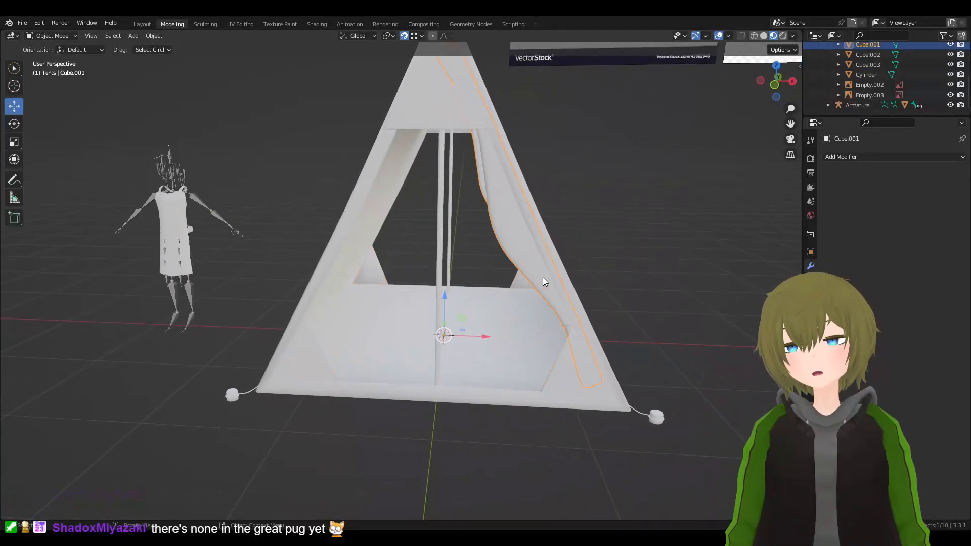
click(560, 345)
click(572, 360)
shift+click(521, 253)
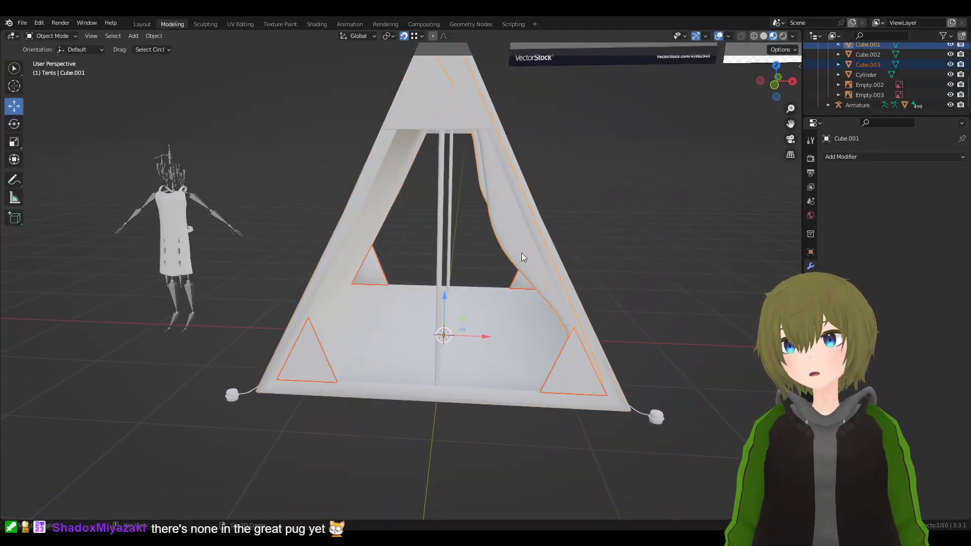
shift+click(460, 96)
click(460, 96)
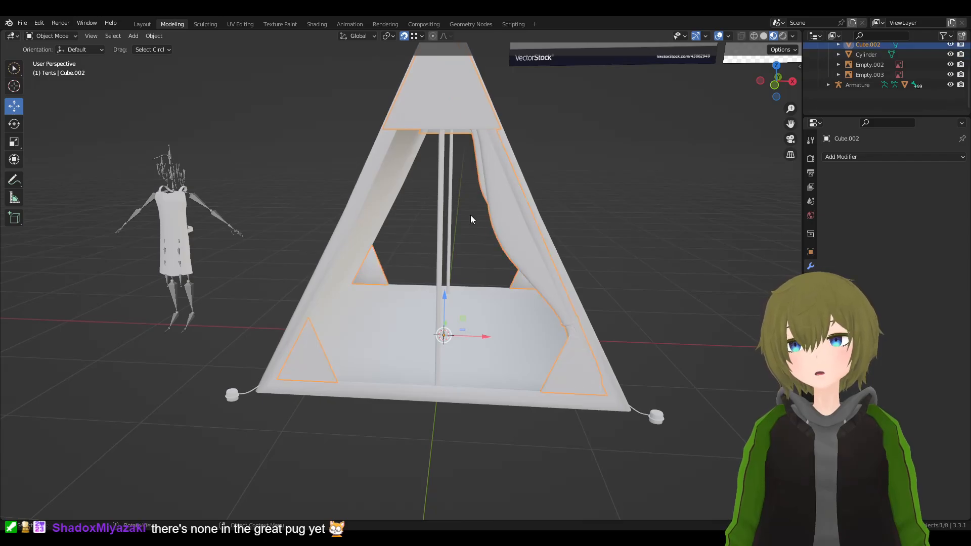
- Join the poles, the curtain and panel mesh, and the pegs with ropes into the main tent body (Cube)
click(443, 209)
shift+click(463, 116)
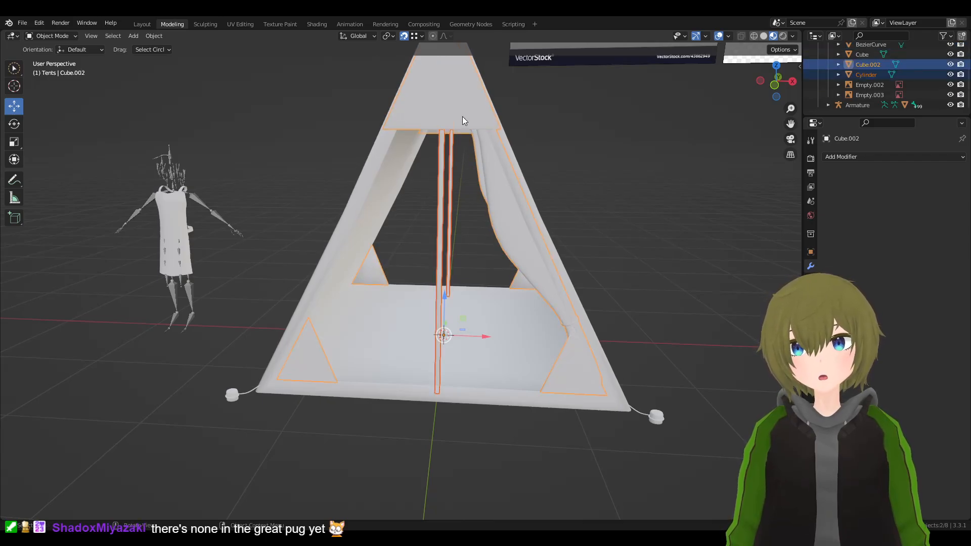
key(ctrl+j)
click(651, 417)
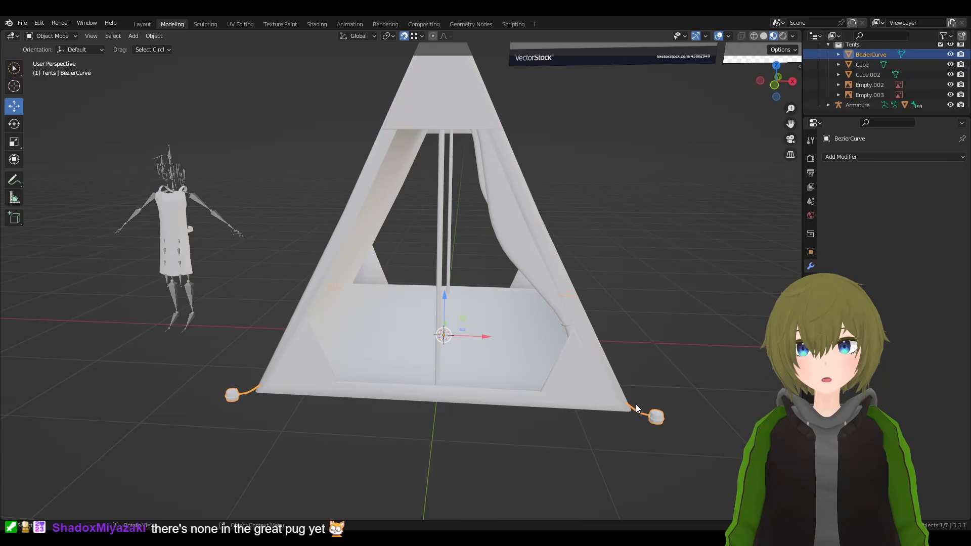
shift+click(571, 361)
shift+click(520, 344)
key(ctrl+j)
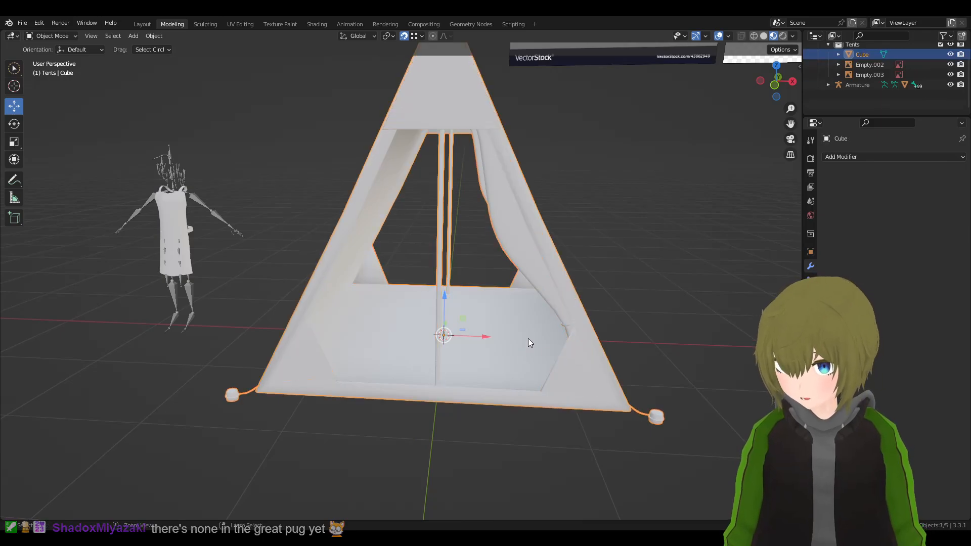
- Hide the joined tent to look for parts left behind, and unhide it again
key(h)
middle_drag(528, 338, 561, 333)
key(alt+h)
scroll(690, 384, down, 3)
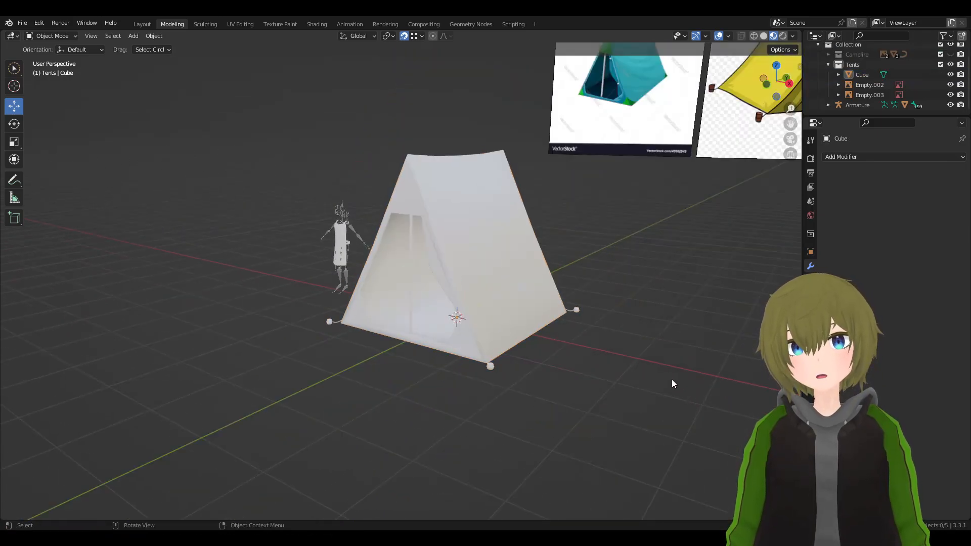
- Remove the TD_Checker material slot from the joined tent
scroll(672, 379, up, 4)
click(810, 336)
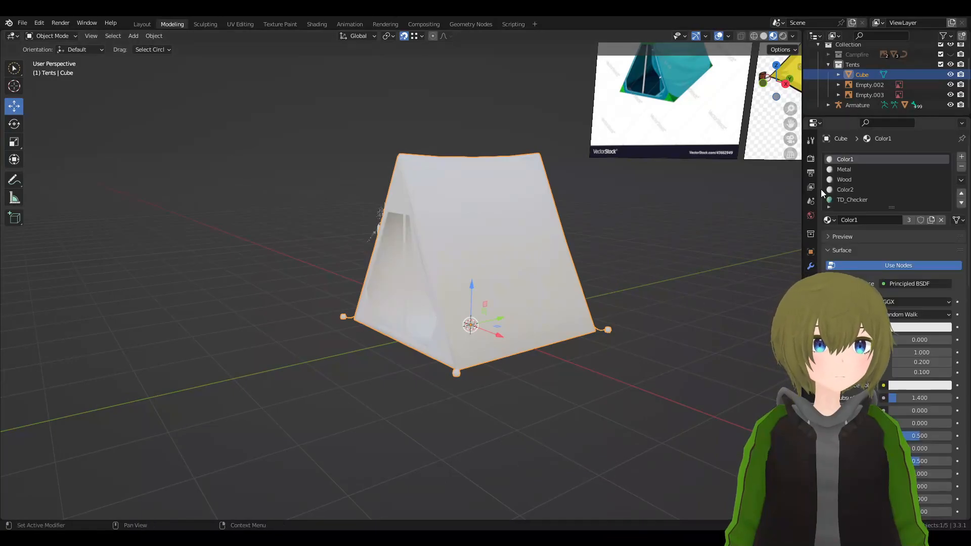
click(863, 200)
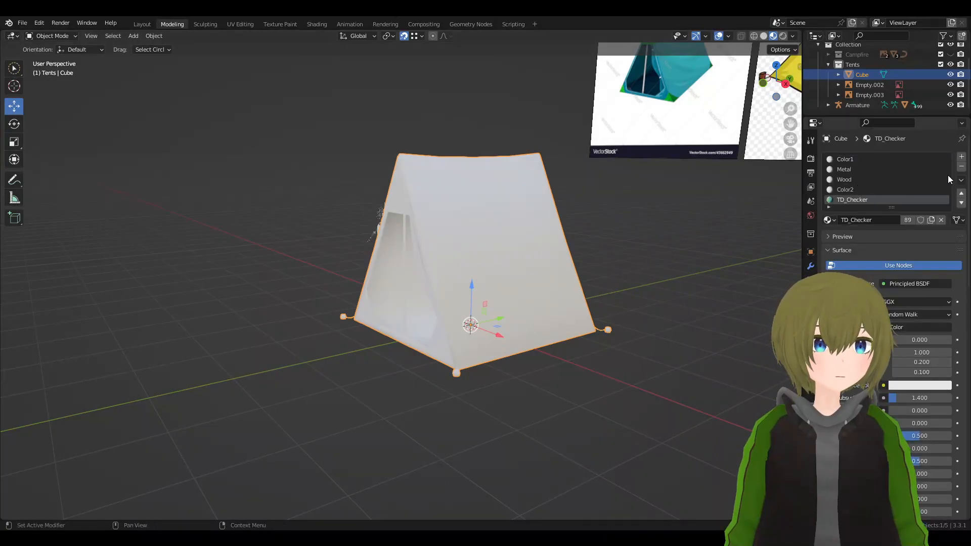
click(962, 167)
- Check in Edit Mode which faces of the tent use the Color2 material
scroll(687, 221, up, 3)
key(Tab)
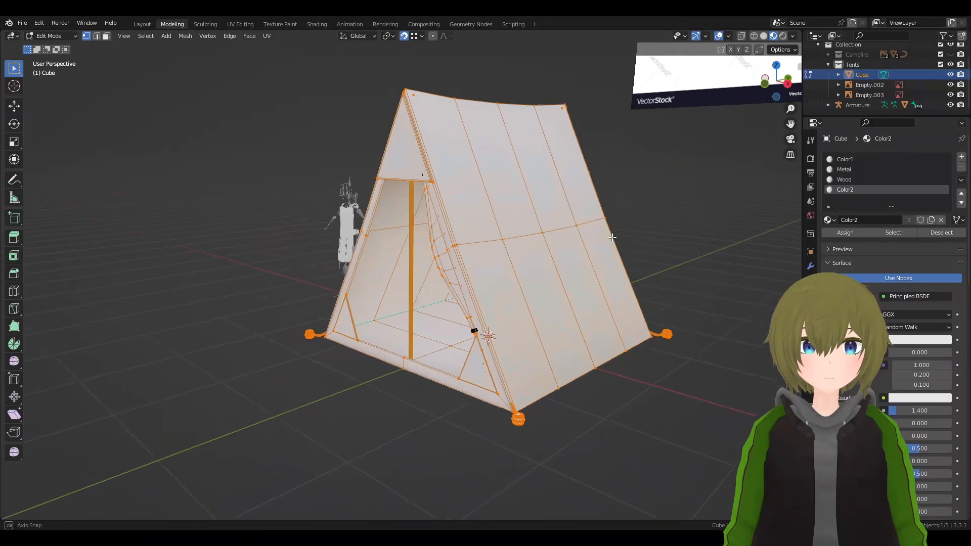
key(alt+a)
click(893, 232)
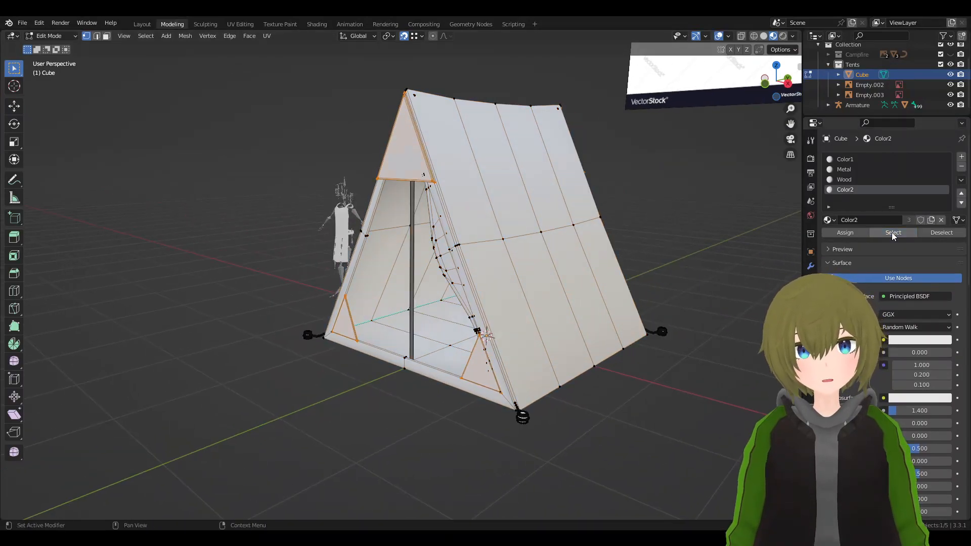
middle_drag(779, 238, 617, 251)
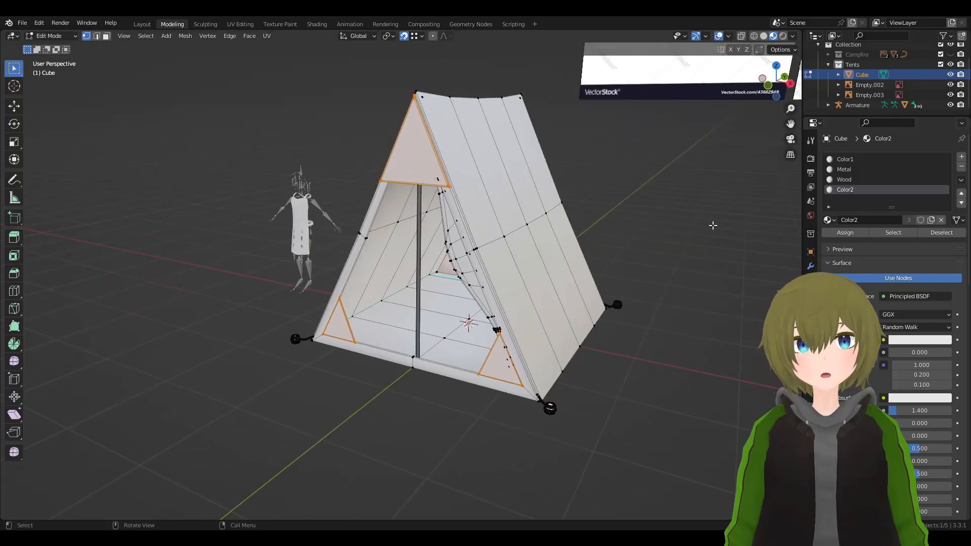
- Clear the selection and check which faces of the tent use the Color1 material
key(a)
key(alt+a)
click(867, 159)
click(892, 231)
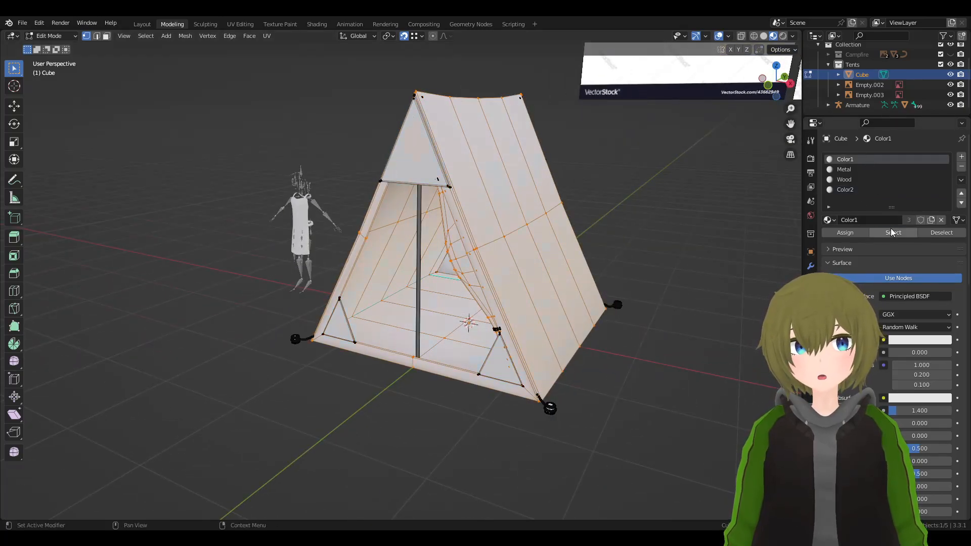
middle_drag(733, 237, 678, 279)
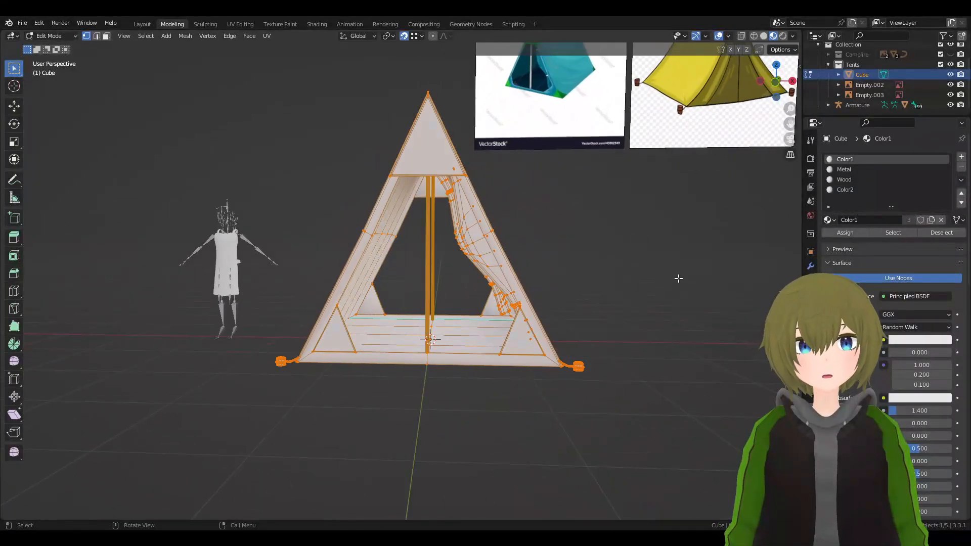
- Select the faces that use the Metal material to check them, leaving nothing selected at the end
key(alt+a)
click(854, 170)
click(897, 234)
middle_drag(679, 226, 640, 243)
key(alt+a)
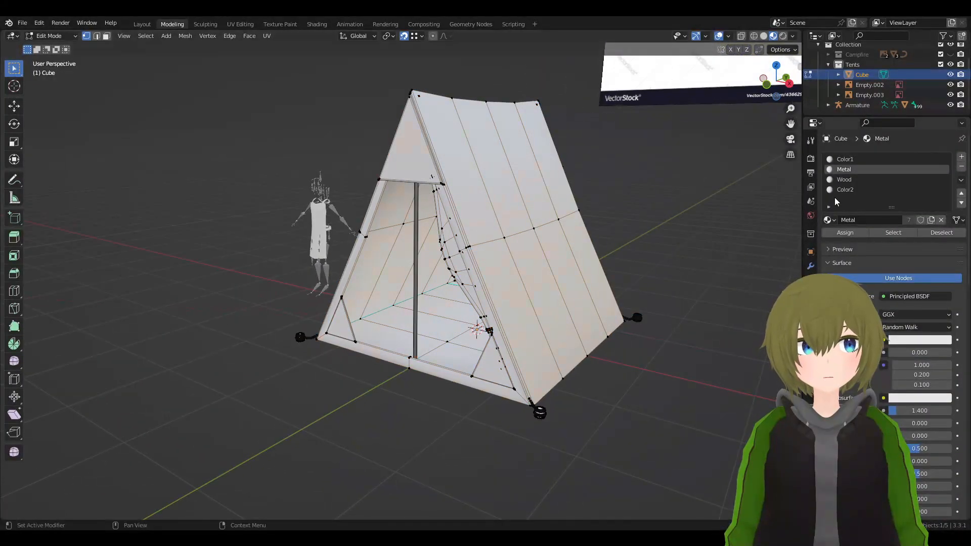
- Check which faces use the Wood material, return to Object Mode and inspect the tent up close
click(855, 180)
click(892, 234)
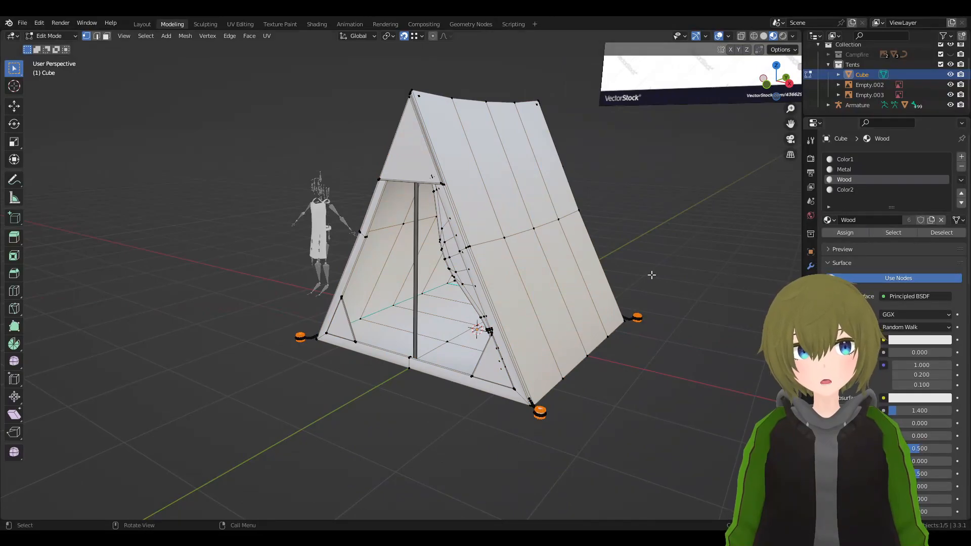
shift+middle_drag(567, 273, 548, 220)
shift+middle_drag(620, 286, 581, 265)
scroll(581, 264, up, 3)
key(Tab)
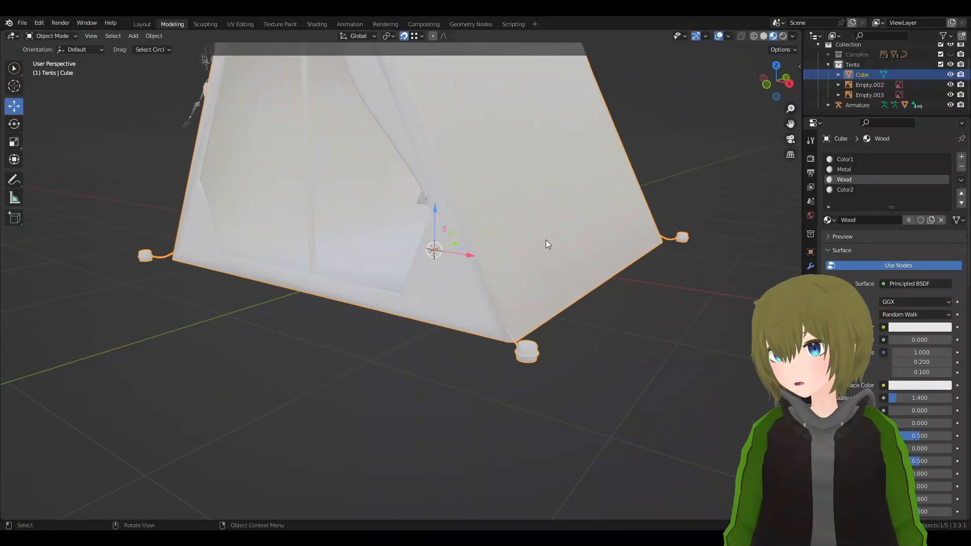
shift+middle_drag(444, 182, 414, 311)
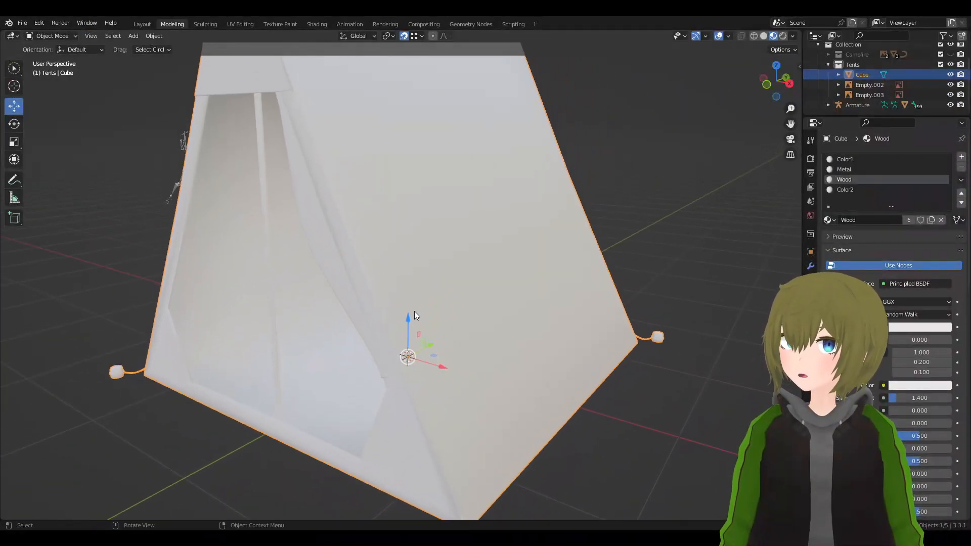
- Look over the tent beside its reference images, leave it deselected and save the file
scroll(414, 311, down, 3)
click(568, 234)
middle_drag(436, 197, 487, 213)
click(461, 230)
click(557, 242)
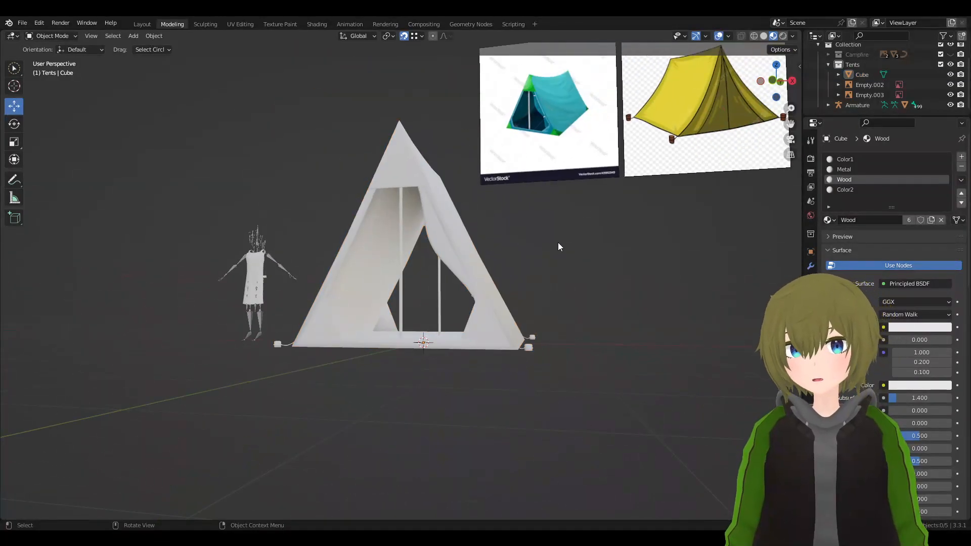
middle_drag(558, 246, 506, 271)
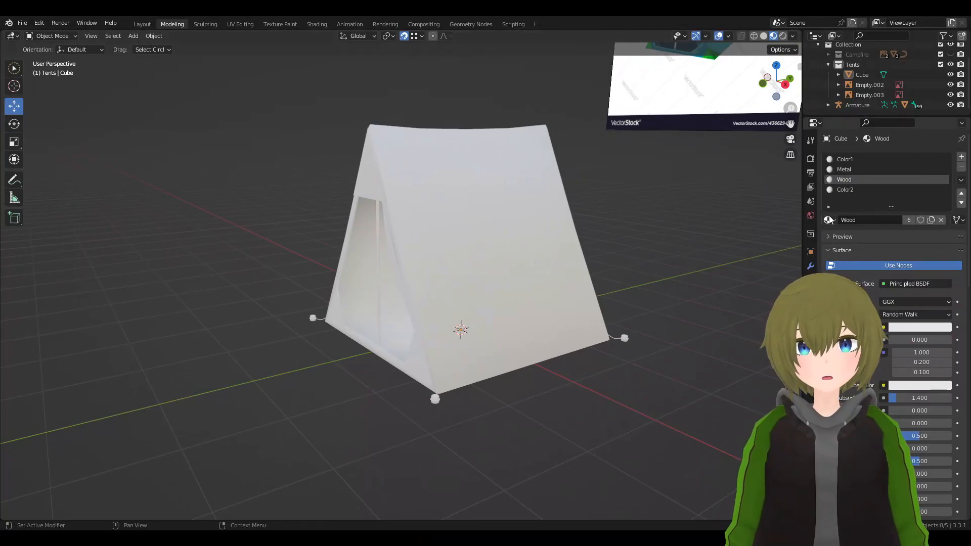
click(23, 23)
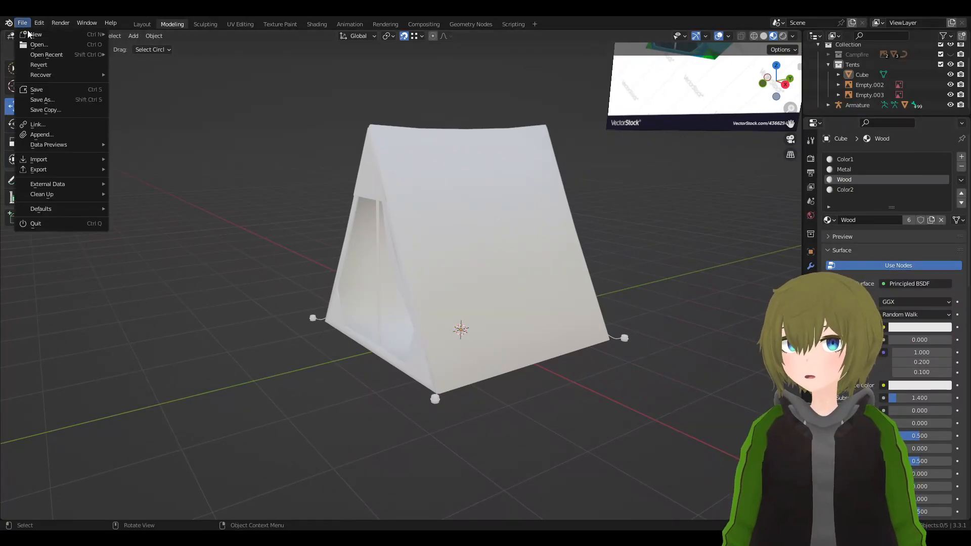
click(51, 90)
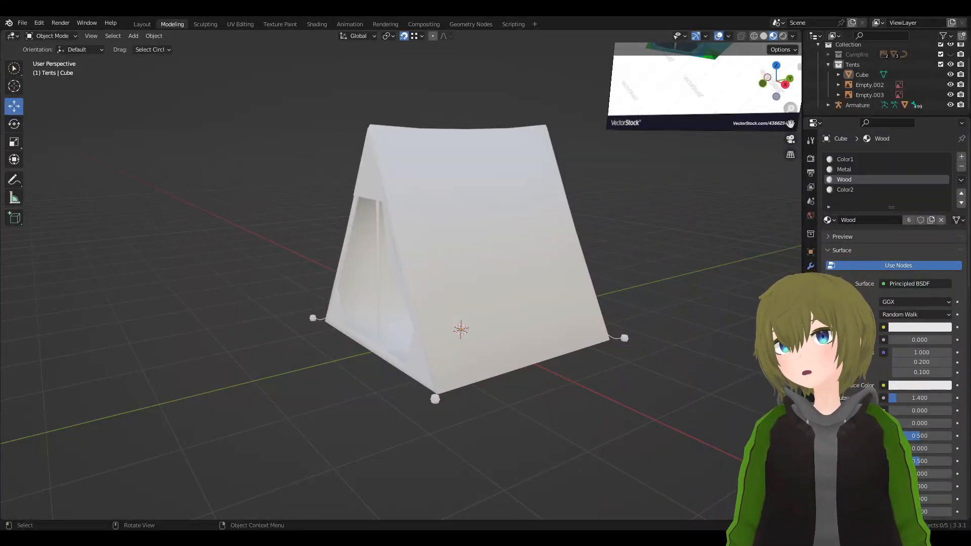
- Inspect the tent's back opening, interior floor, support poles and tied curtain up close
click(501, 247)
middle_drag(500, 248, 581, 277)
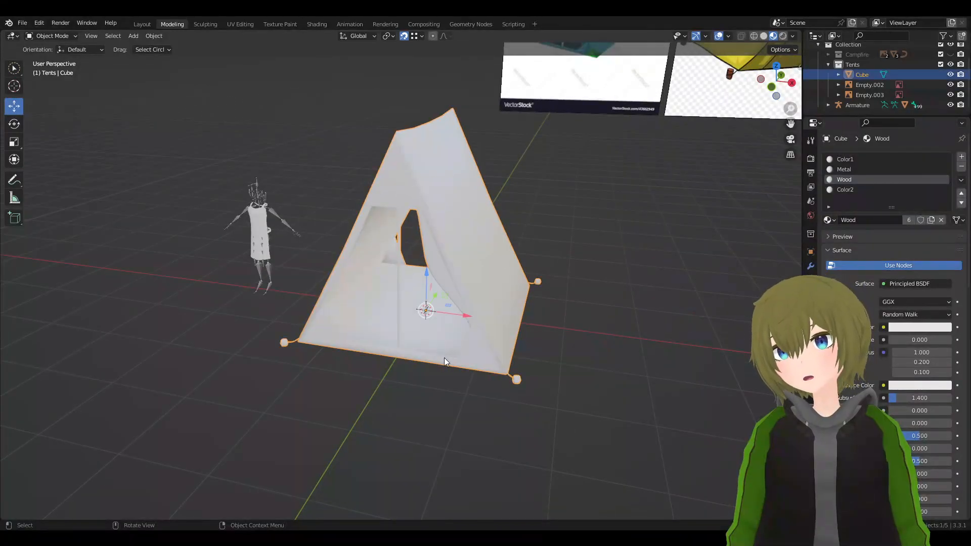
middle_drag(444, 357, 337, 338)
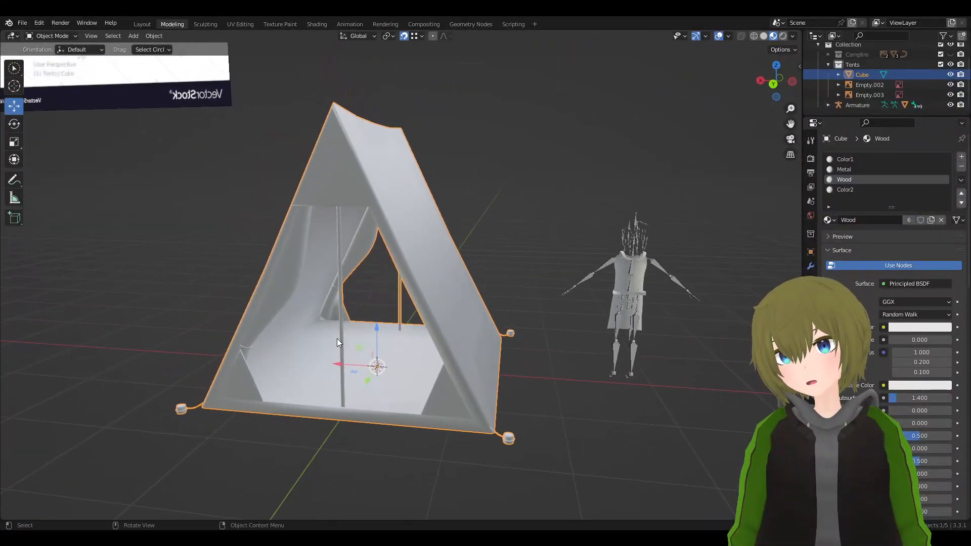
scroll(374, 326, up, 7)
shift+middle_drag(260, 354, 414, 145)
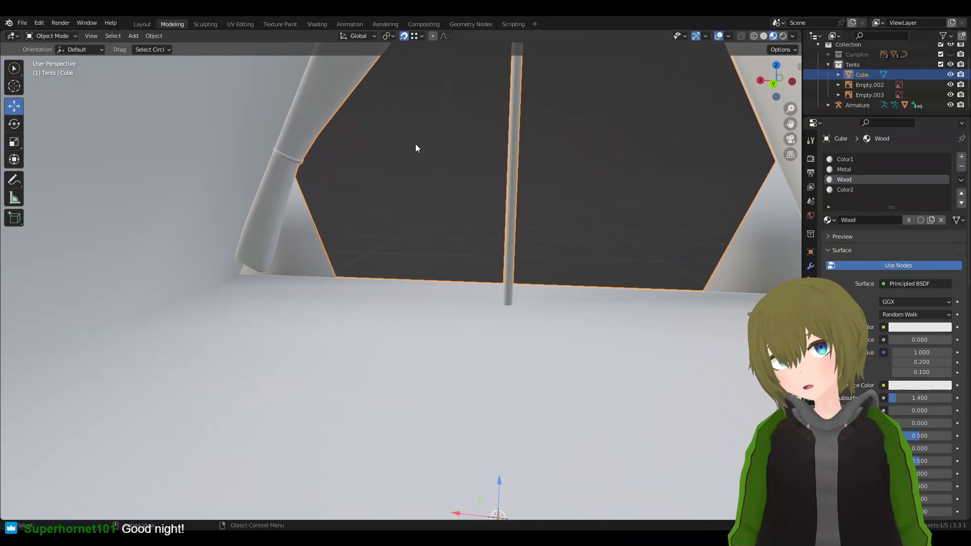
scroll(415, 143, down, 7)
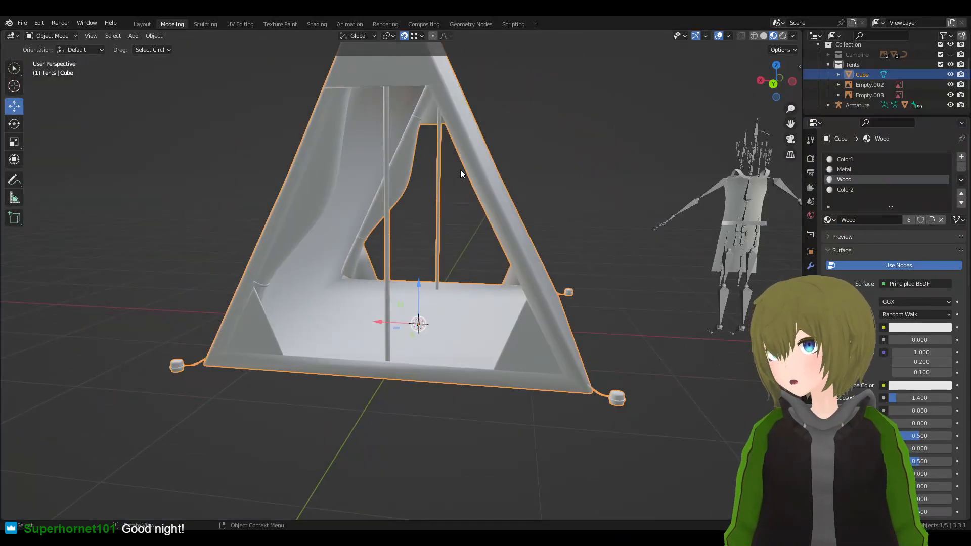
middle_drag(461, 173, 283, 171)
- Deselect the tent and save the file once more
click(196, 95)
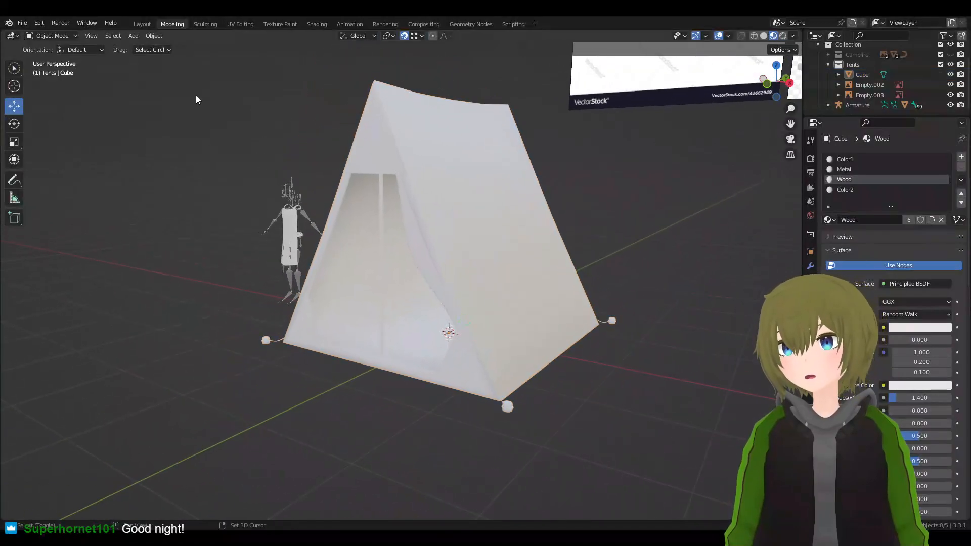
click(23, 24)
key(Escape)
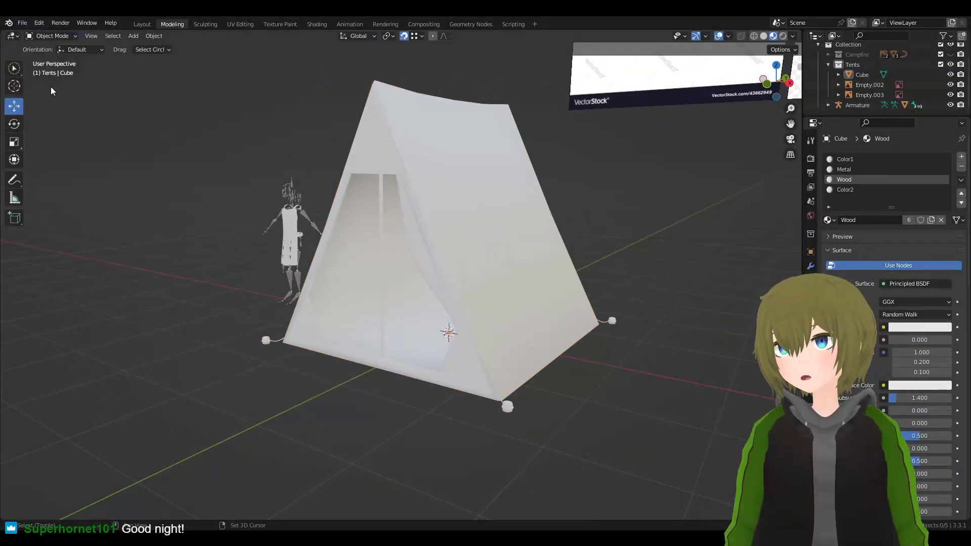
key(ctrl+s)
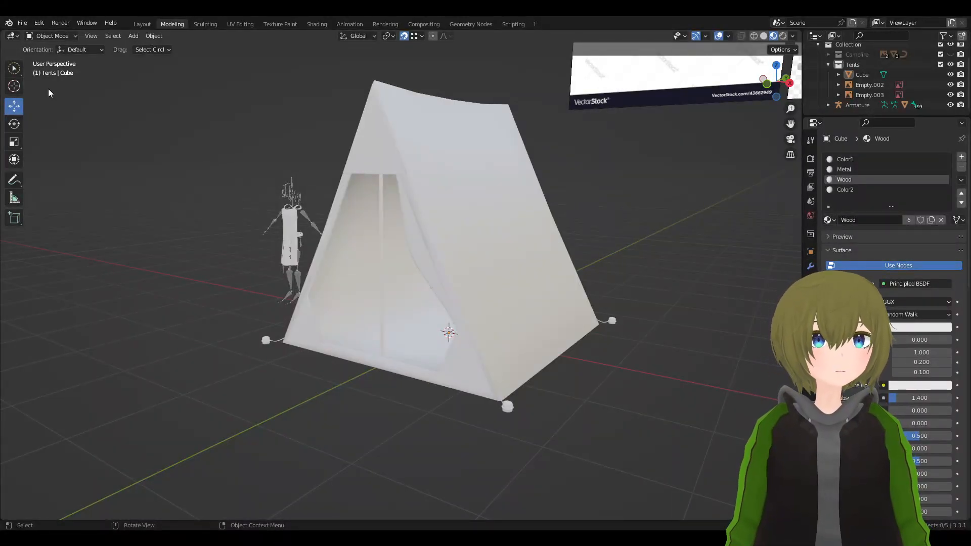
- Select the tent object and rename it CampTent
middle_drag(333, 265, 493, 294)
click(494, 297)
double_click(863, 74)
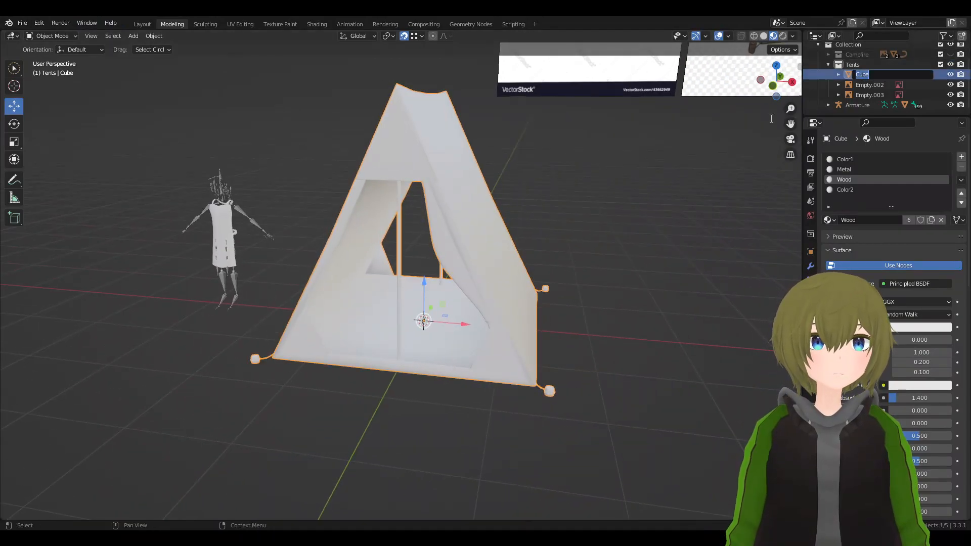
text(Cam)
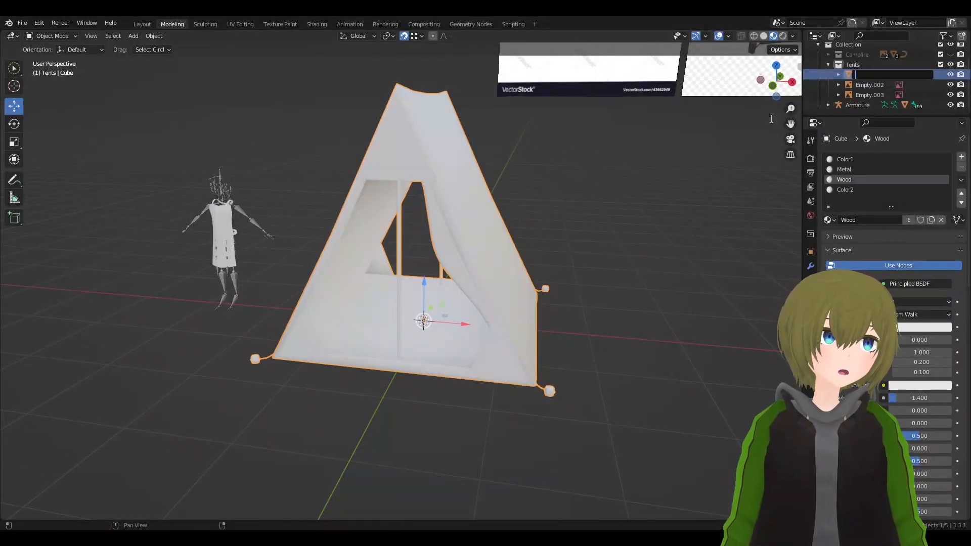
text(pTent)
key(Return)
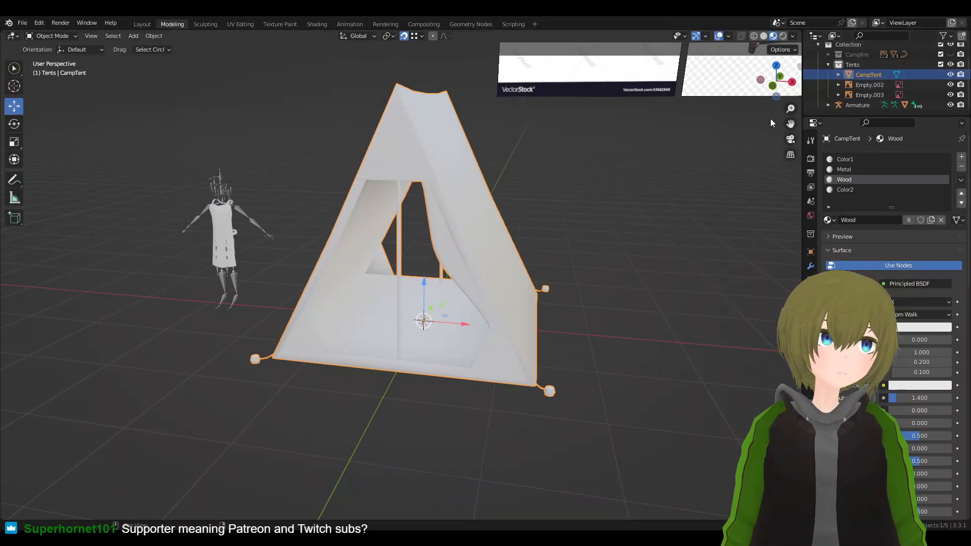
- Examine the tent from the front, back and sides, including its curtains, openings, cords and stakes
middle_drag(496, 307, 173, 287)
middle_drag(153, 283, 129, 278)
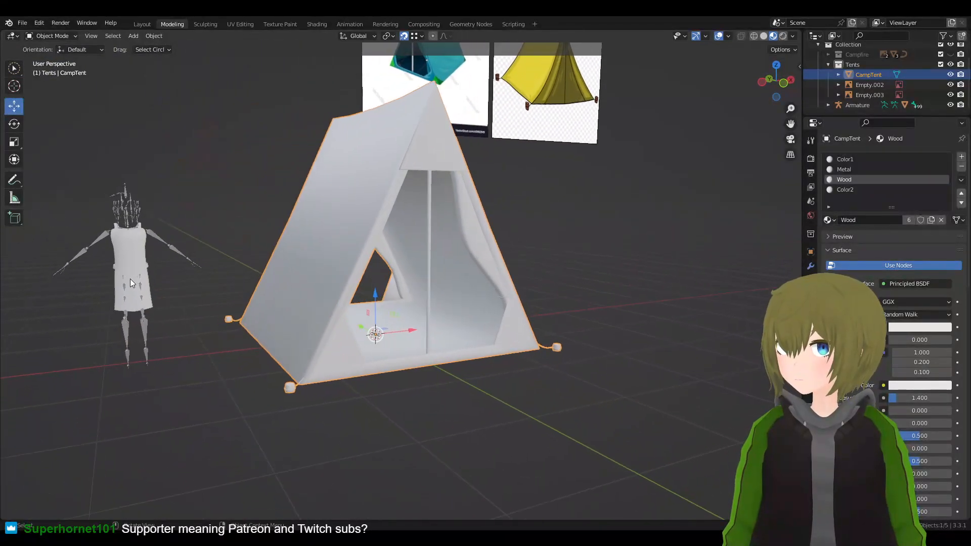
scroll(132, 282, up, 6)
scroll(286, 276, down, 7)
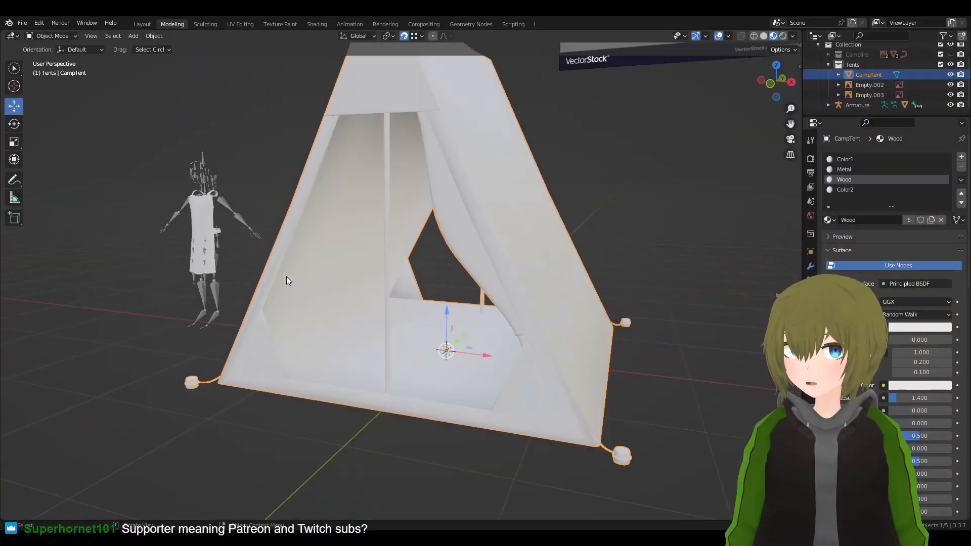
click(453, 285)
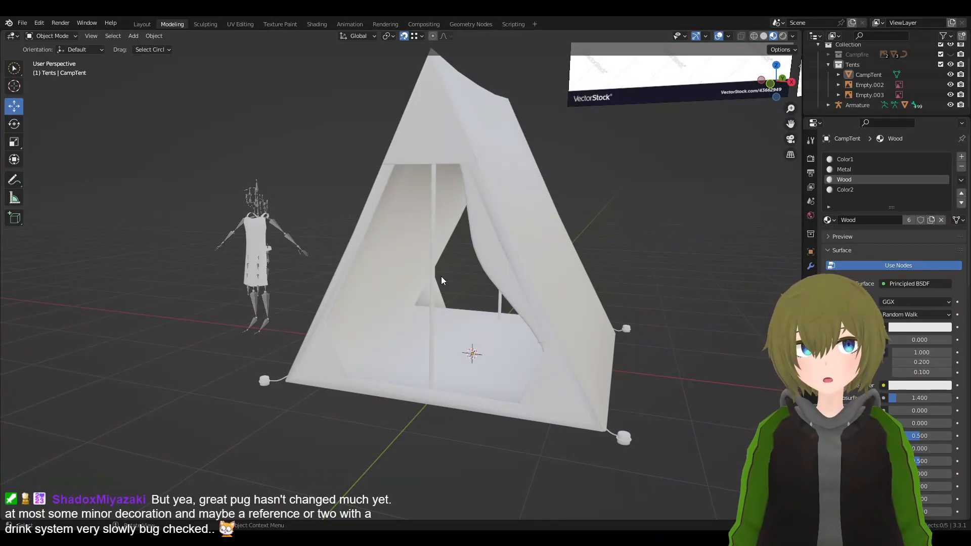
middle_drag(447, 308, 467, 314)
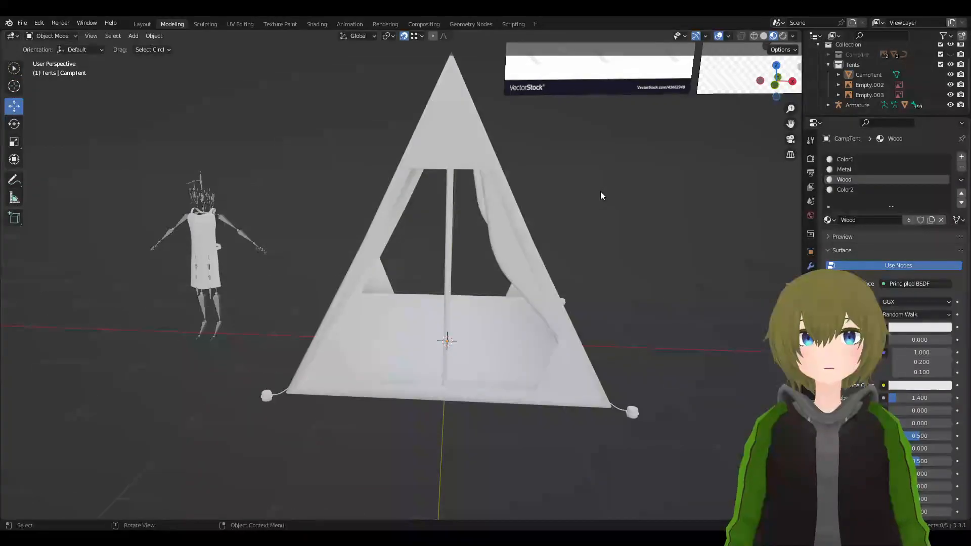
click(519, 212)
middle_drag(537, 215, 485, 258)
click(694, 416)
middle_drag(703, 409, 418, 359)
click(377, 391)
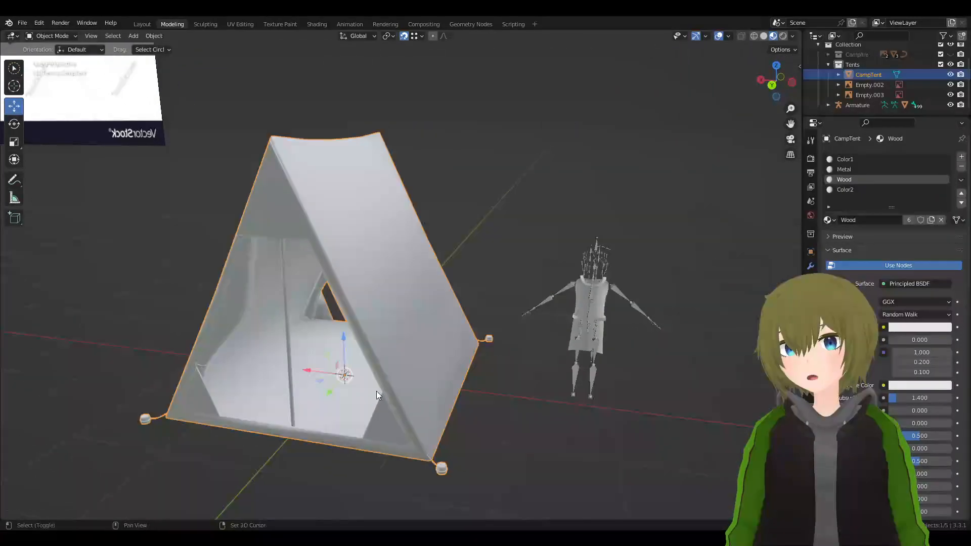
middle_drag(377, 390, 529, 307)
click(468, 386)
click(424, 235)
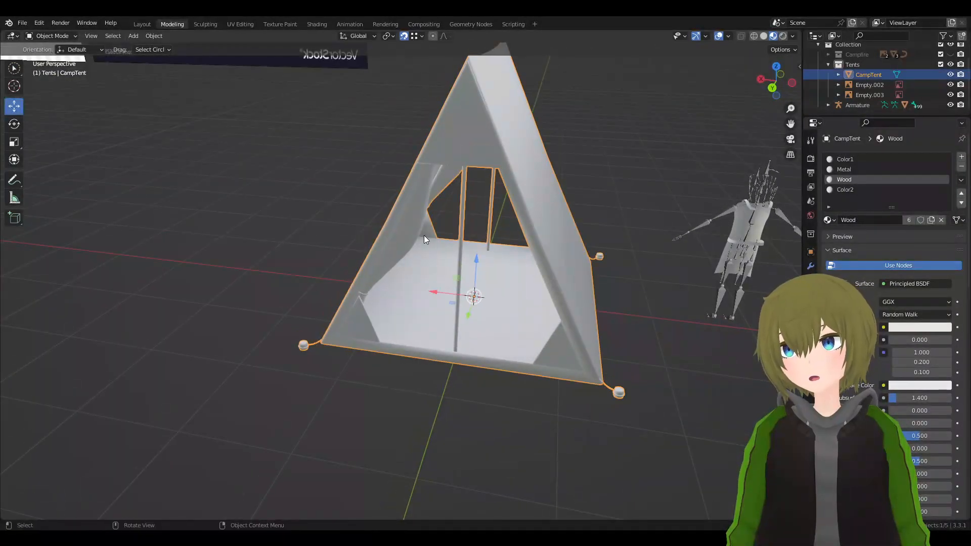
middle_drag(424, 235, 551, 243)
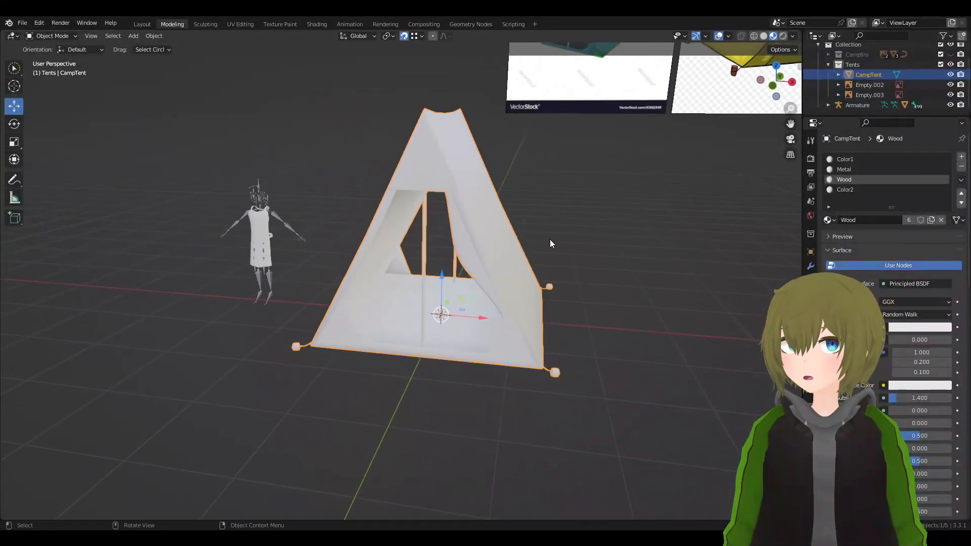
click(660, 368)
scroll(578, 374, up, 3)
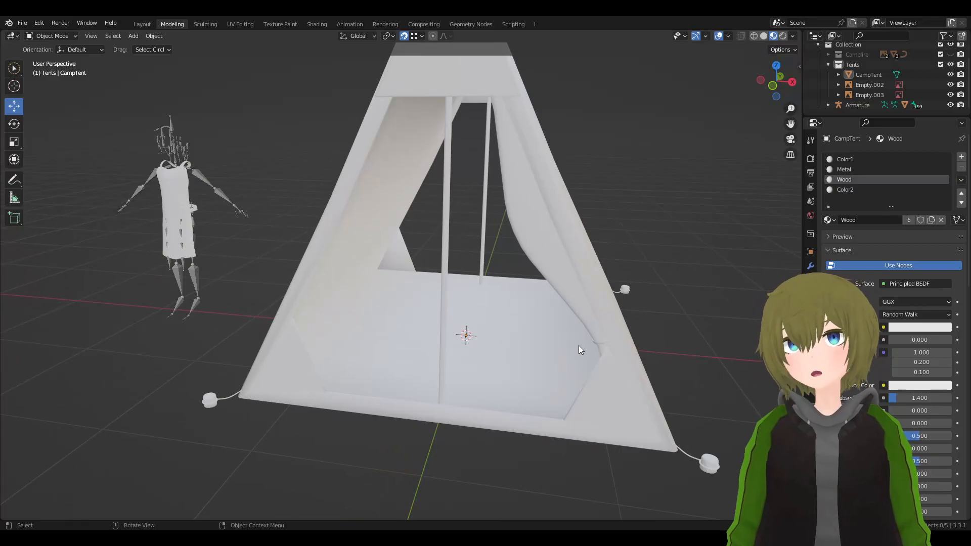
scroll(579, 345, down, 3)
click(482, 297)
middle_drag(489, 310, 456, 285)
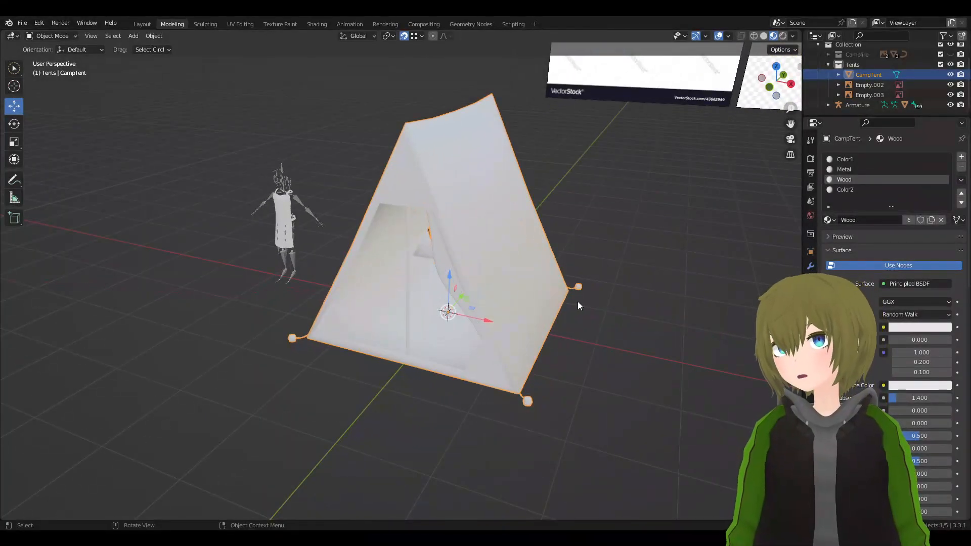
middle_drag(554, 293, 504, 312)
click(514, 240)
scroll(524, 295, up, 5)
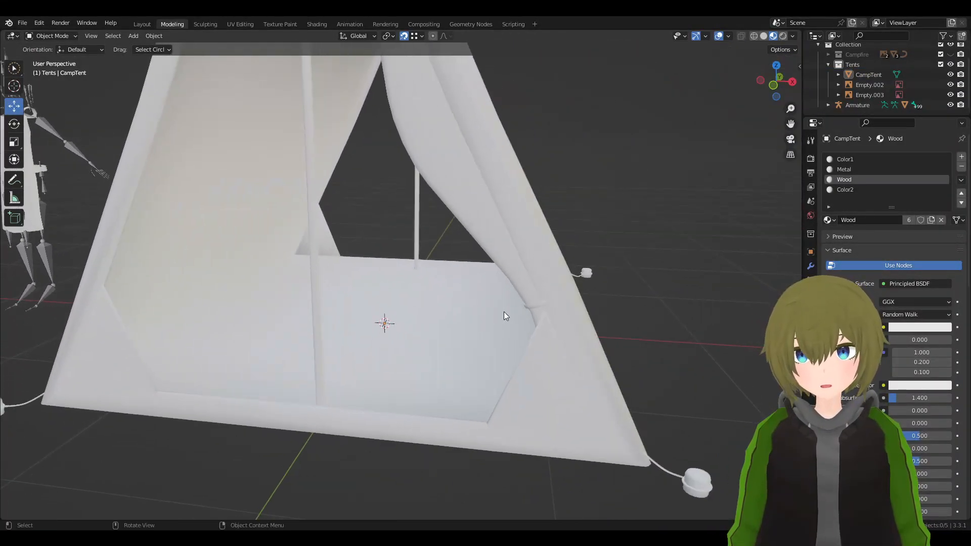
- Switch the viewport to solid shading and check in front view how the corner stake sits on the ground
scroll(504, 311, down, 2)
click(764, 36)
mouse_move(654, 101)
middle_down()
mouse_move(603, 260)
mouse_move(638, 258)
mouse_move(541, 249)
mouse_move(676, 219)
mouse_move(663, 238)
mouse_move(624, 231)
middle_up()
key(KP_1)
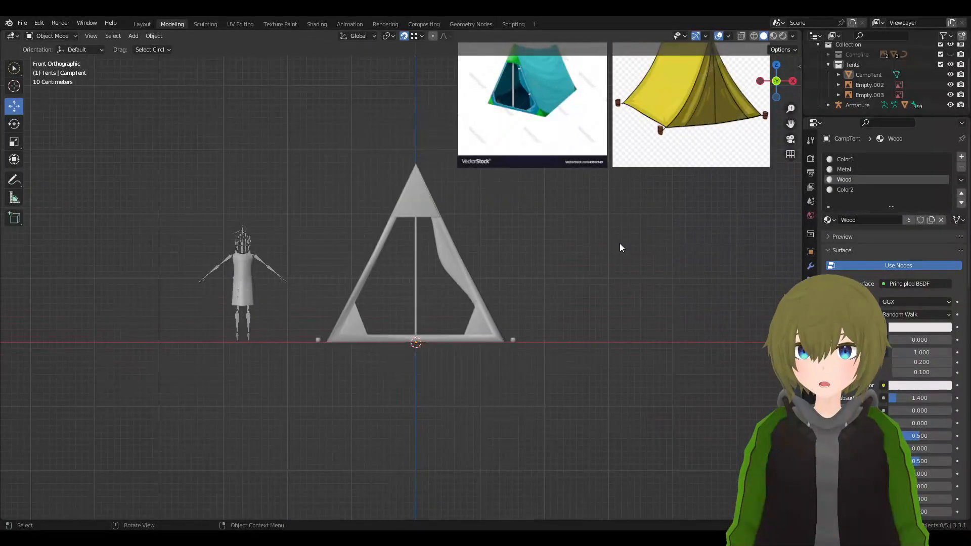
scroll(511, 396, up, 4)
shift+middle_drag(325, 395, 518, 260)
scroll(518, 260, up, 8)
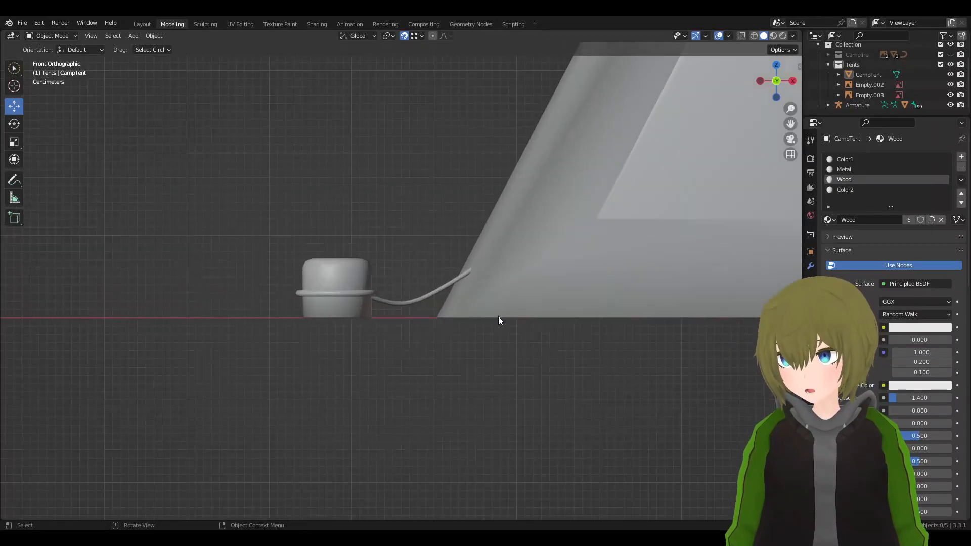
- Enter Edit Mode on the tent and select the bottom faces of its four stakes in face mode
click(370, 303)
key(Tab)
middle_drag(361, 316, 371, 304)
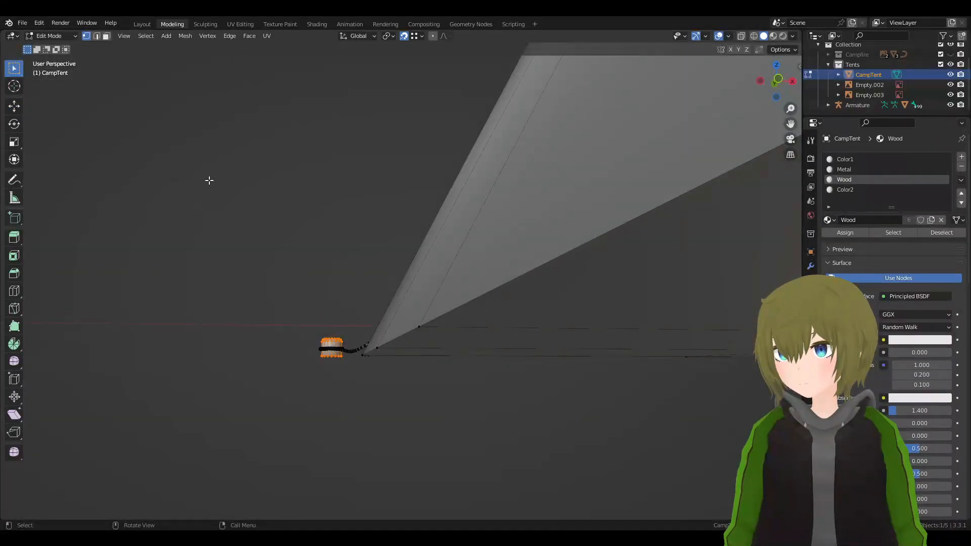
click(105, 37)
middle_drag(349, 355, 311, 452)
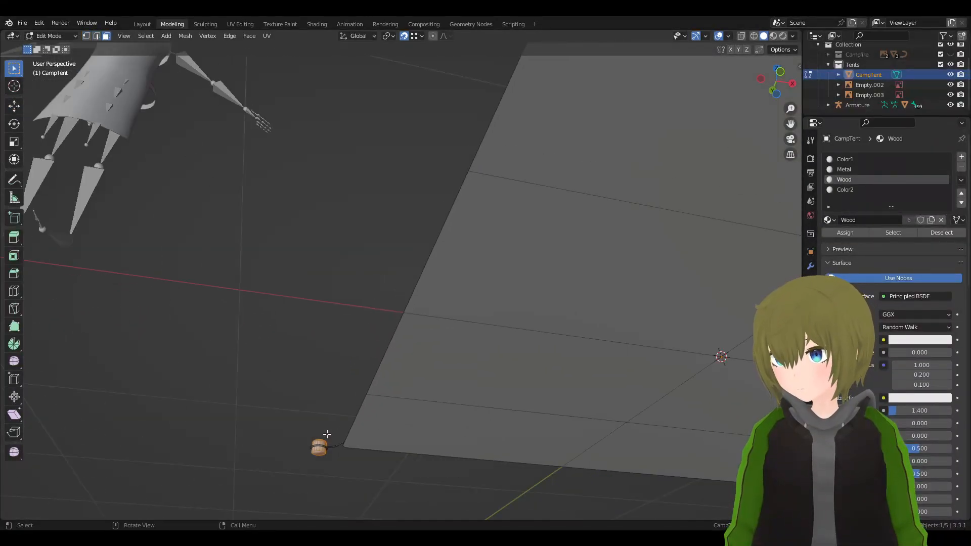
click(318, 452)
scroll(514, 278, down, 3)
shift+middle_drag(544, 154, 511, 238)
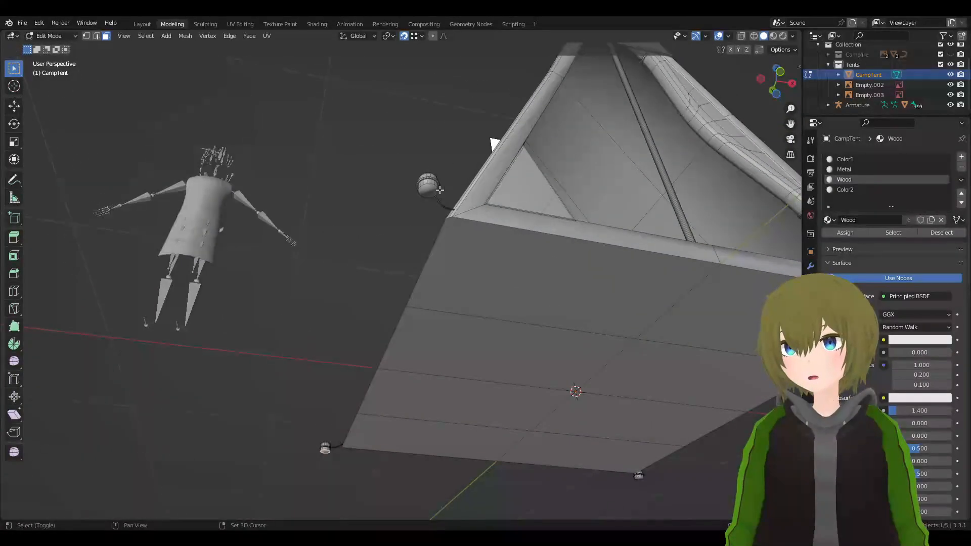
shift+click(428, 191)
middle_drag(489, 202, 628, 213)
middle_drag(522, 345, 586, 314)
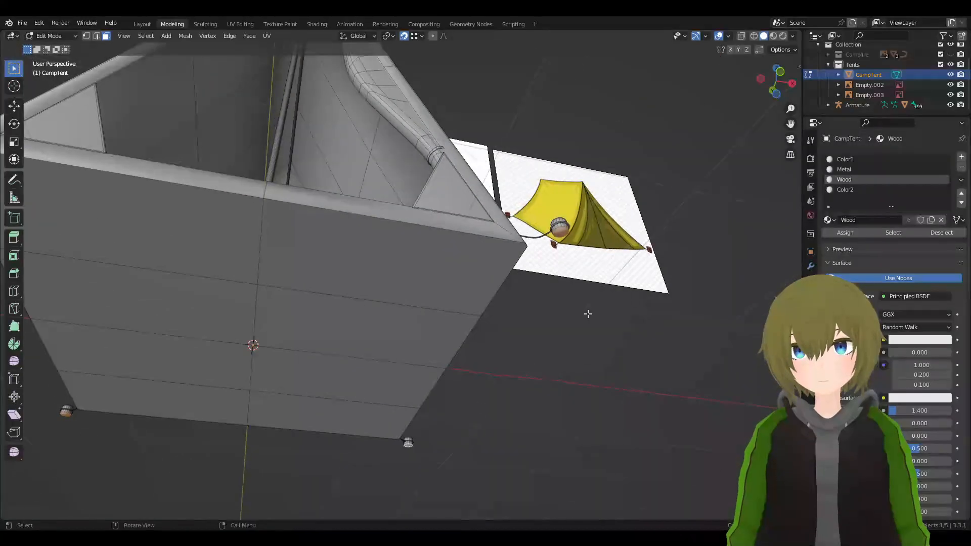
- Show the mesh tool's transform options and move the selected stake bottoms down about 0.03 m along the global Z axis
right_click(806, 112)
click(799, 66)
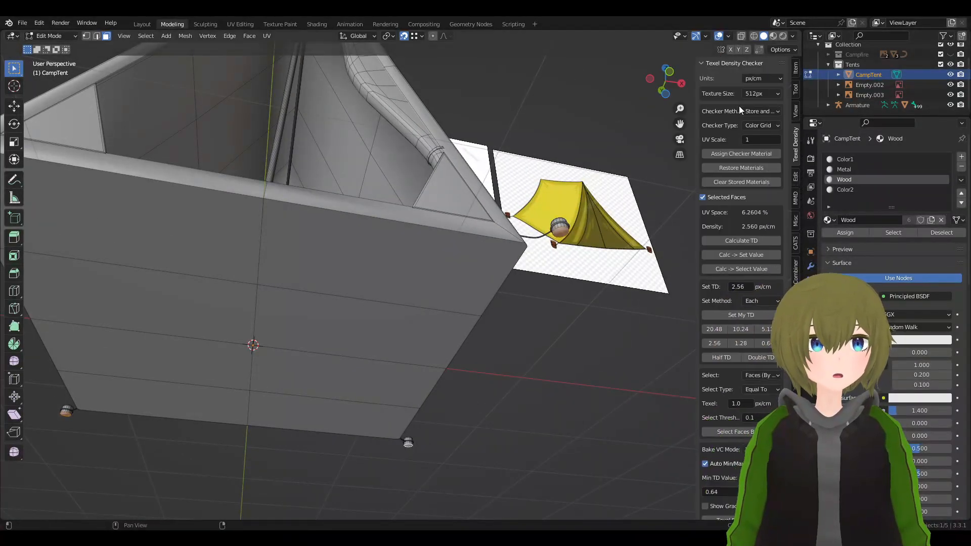
click(796, 89)
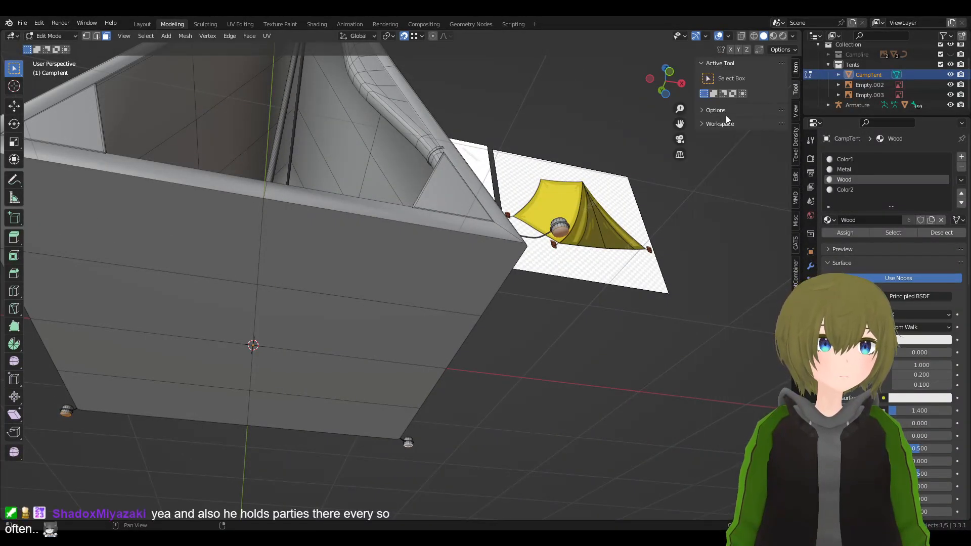
click(716, 110)
middle_drag(724, 133, 661, 337)
key(g)
key(z)
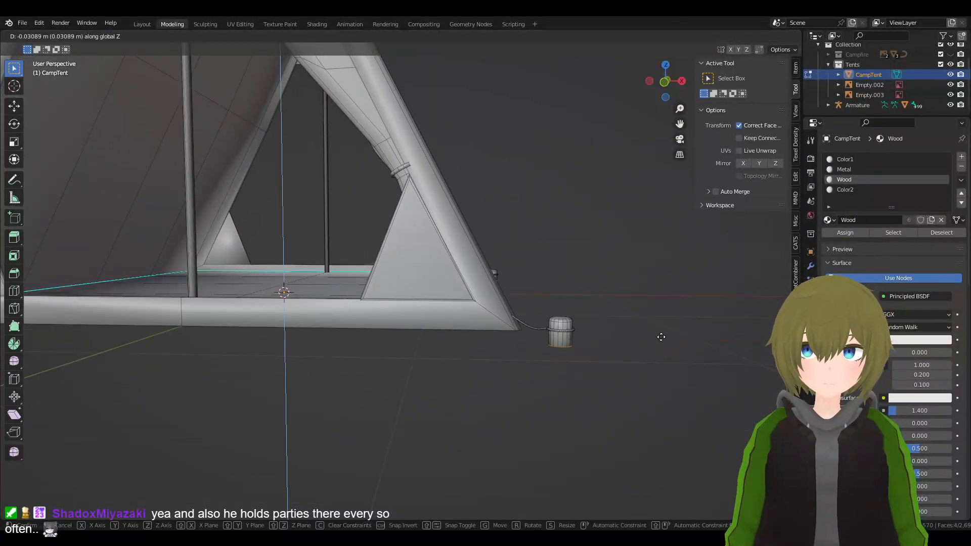
click(661, 340)
- Return to Object Mode, deselect the tent and look over the lengthened stakes
key(Tab)
scroll(671, 406, down, 1)
click(671, 406)
scroll(615, 404, down, 1)
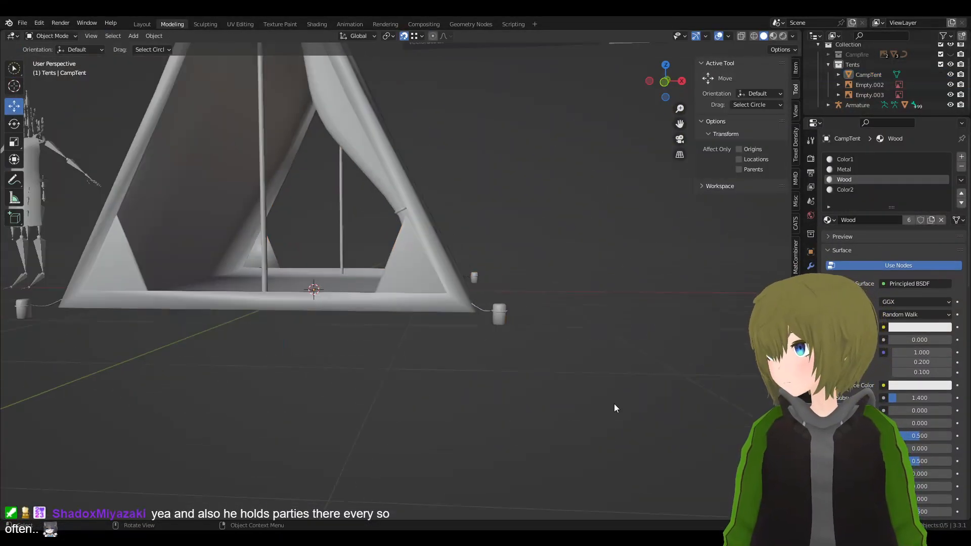
scroll(615, 404, down, 2)
middle_drag(520, 356, 507, 356)
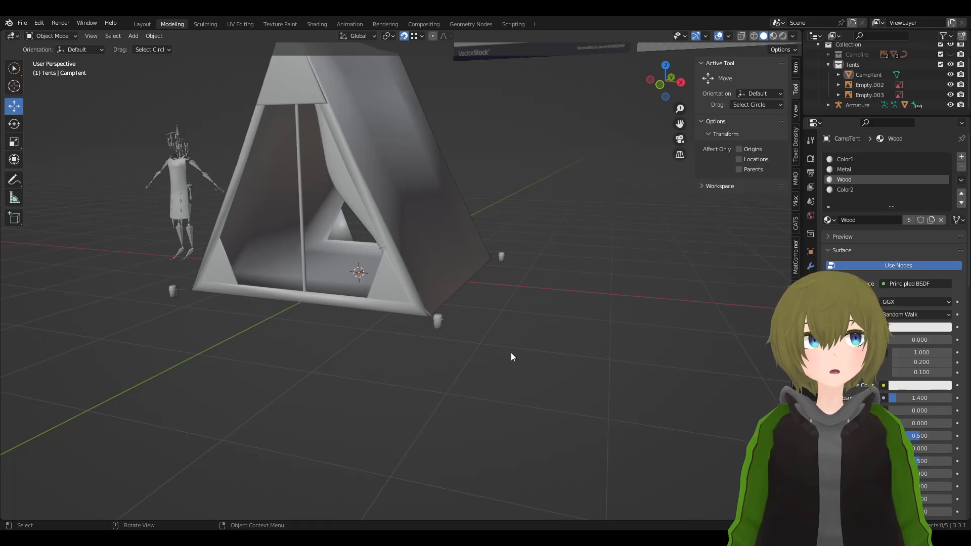
- Look over the tent and its lengthened stakes from the front and back, and save the file
middle_drag(555, 341, 465, 359)
scroll(424, 324, up, 6)
scroll(532, 428, down, 8)
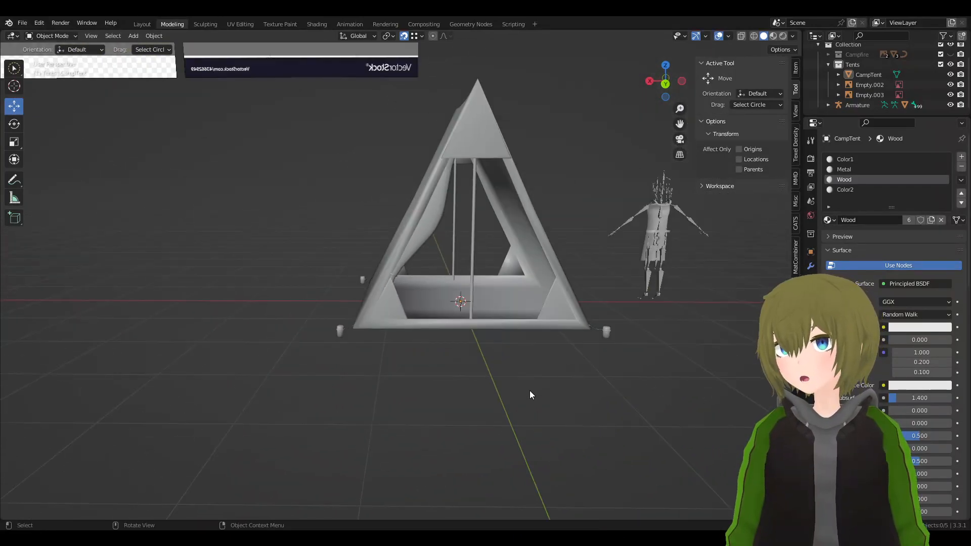
middle_drag(529, 390, 518, 388)
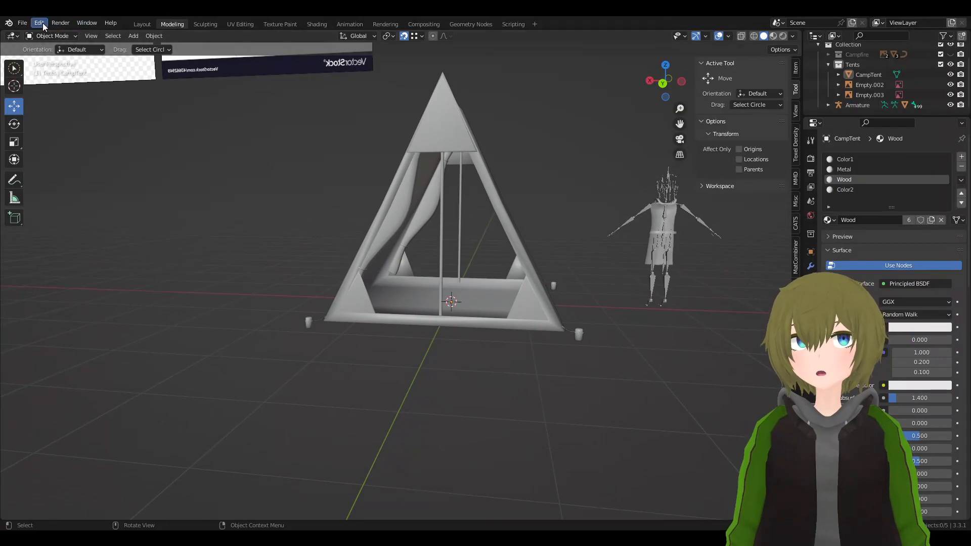
click(23, 23)
click(55, 90)
- Select the tent object, look it over beside the reference images and bring up the export options
middle_drag(190, 110, 315, 202)
click(383, 247)
middle_drag(421, 238, 250, 517)
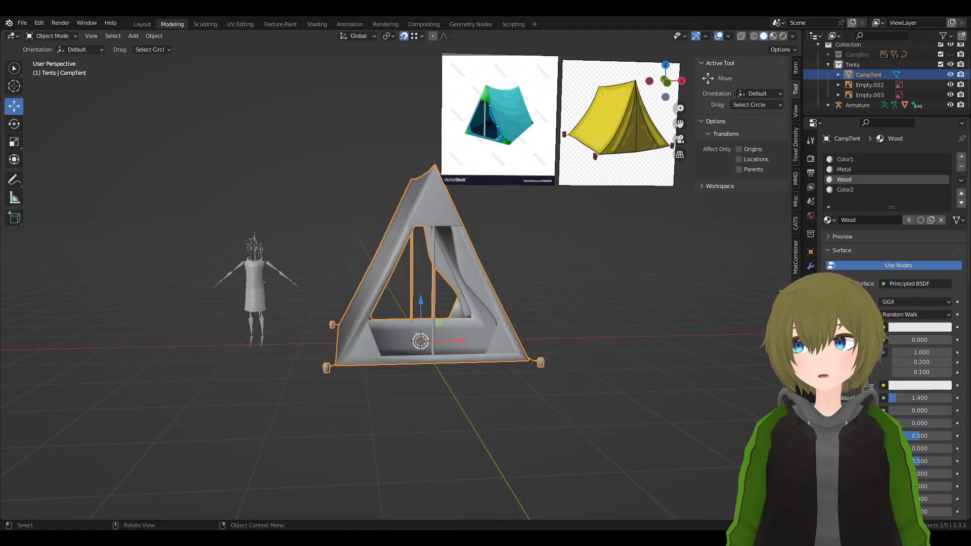
middle_drag(652, 313, 481, 281)
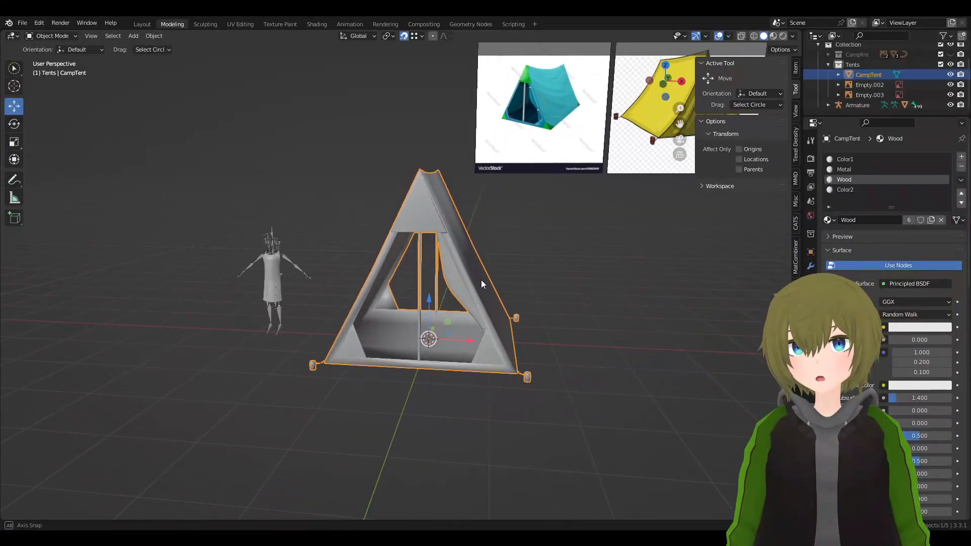
click(23, 23)
mouse_move(57, 169)
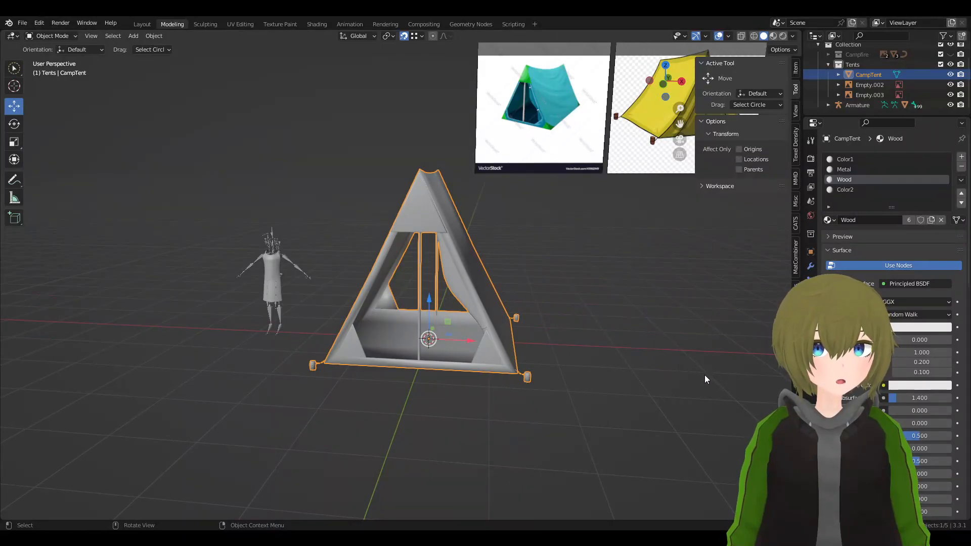
middle_drag(659, 396, 576, 392)
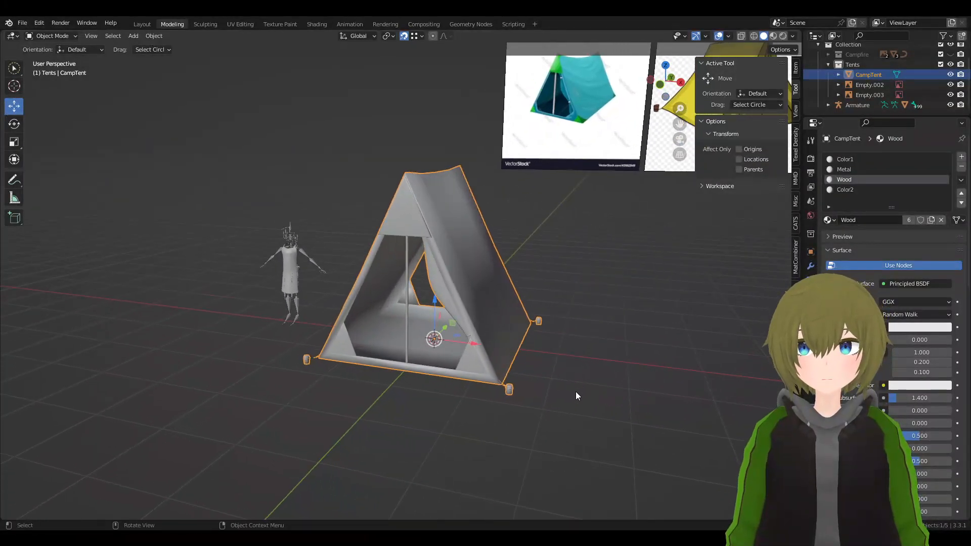
- Enter Edit Mode on the tent, show its mesh data with the Xatlas tools, and name the lightmap UV LightmapUV
key(Tab)
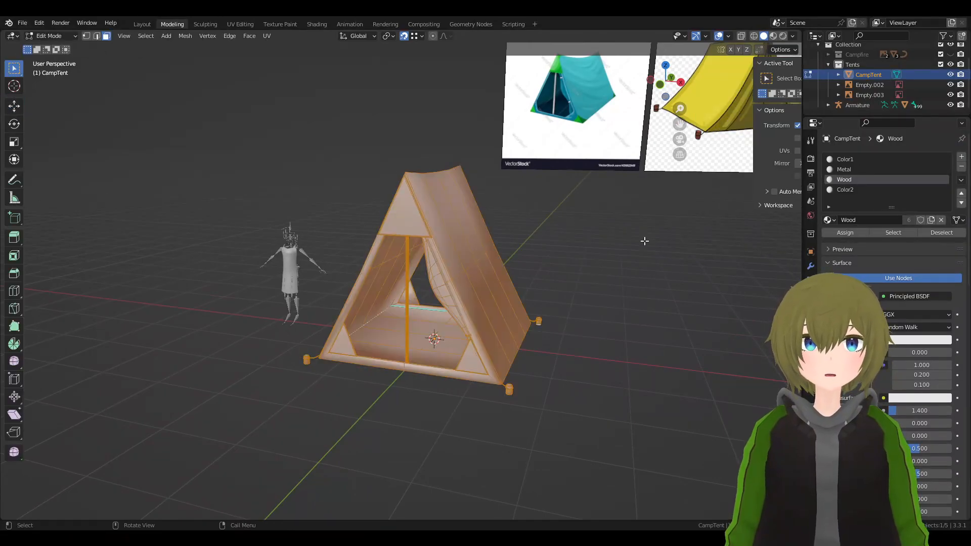
click(795, 314)
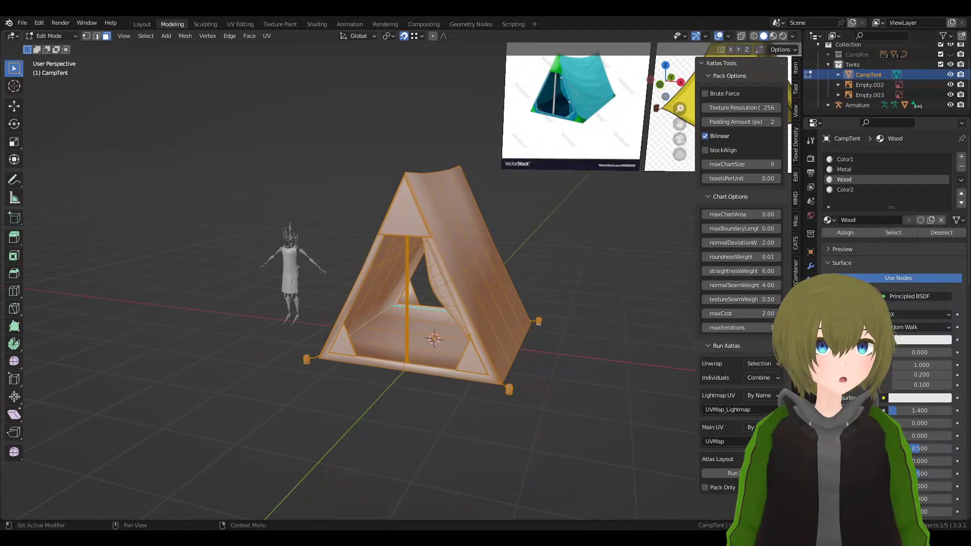
click(810, 323)
click(845, 310)
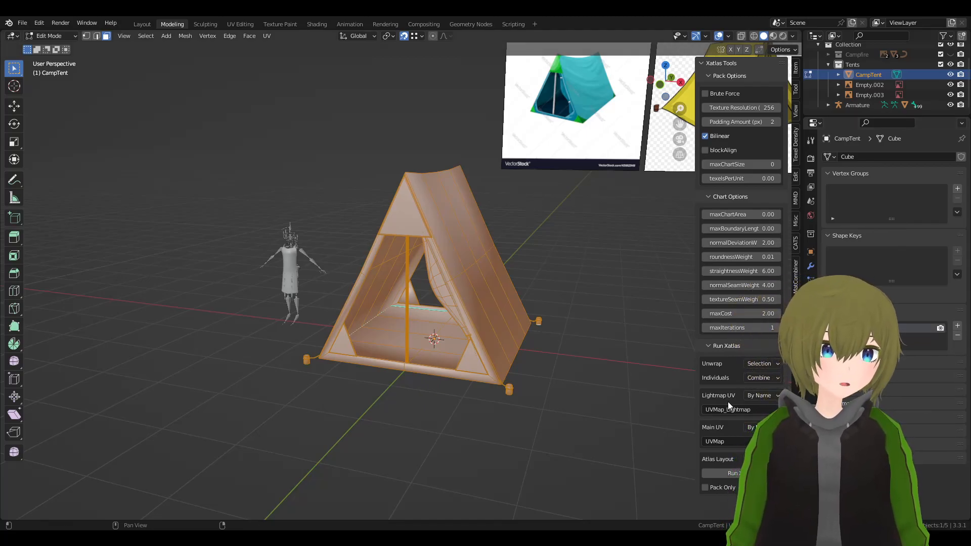
click(751, 410)
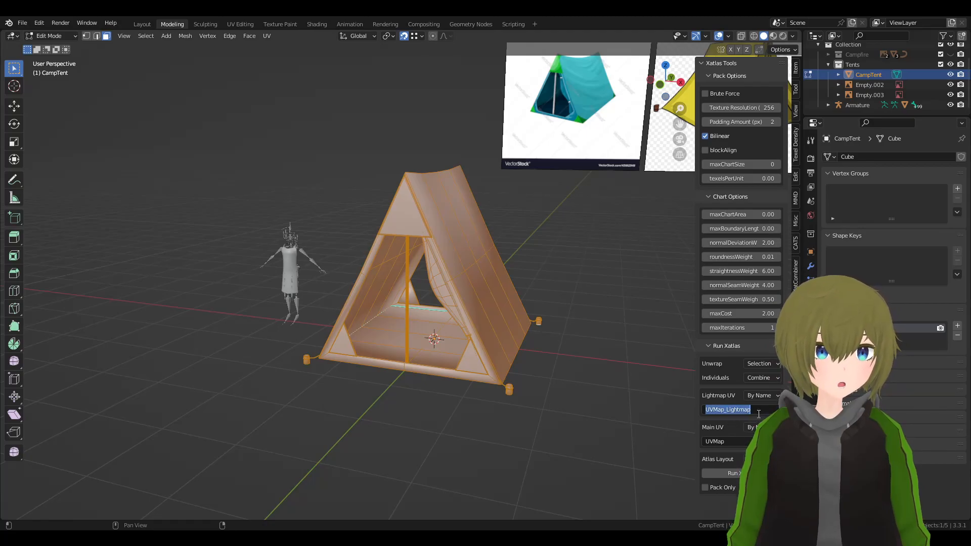
text(Lightm)
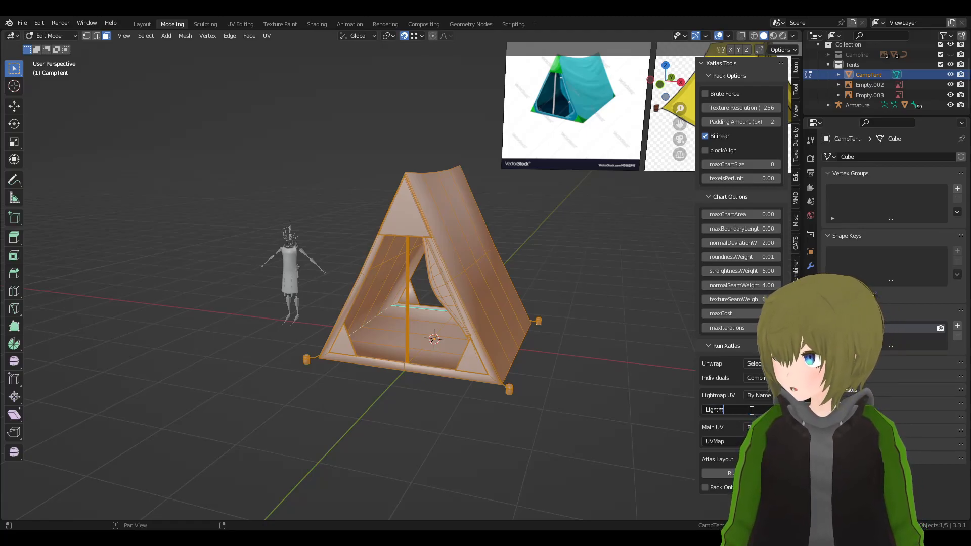
text(apUV)
key(Return)
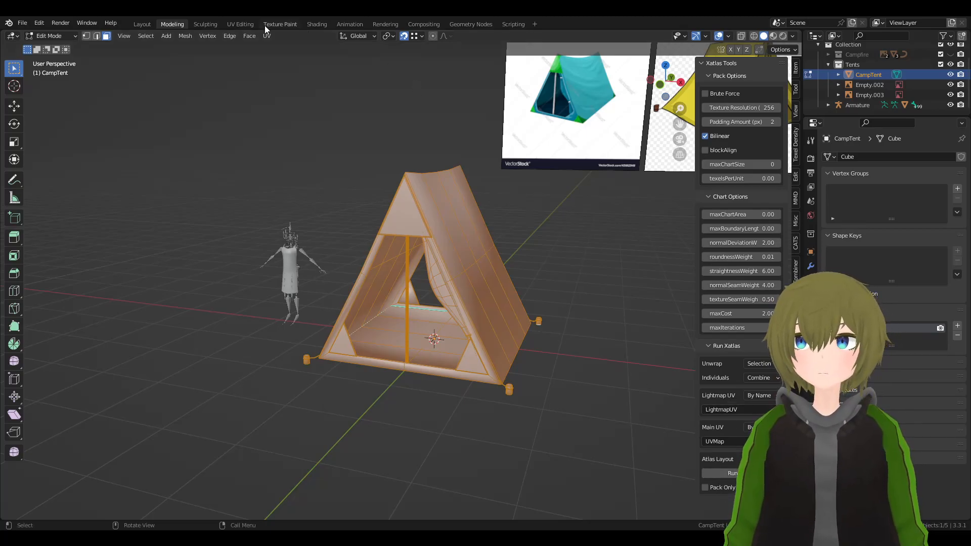
- Switch to the UV Editing workspace and frame the tent's current UV layout
click(243, 24)
scroll(657, 239, down, 6)
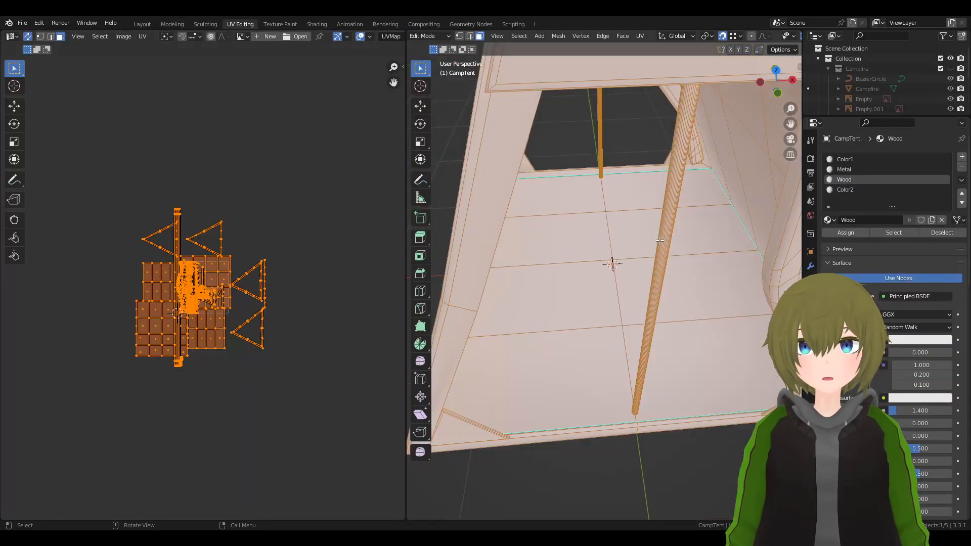
scroll(245, 227, up, 5)
scroll(245, 233, down, 2)
middle_drag(247, 236, 262, 227)
- Run Xatlas on the selected tent mesh to generate the LightmapUV map and view its packed layout
key(n)
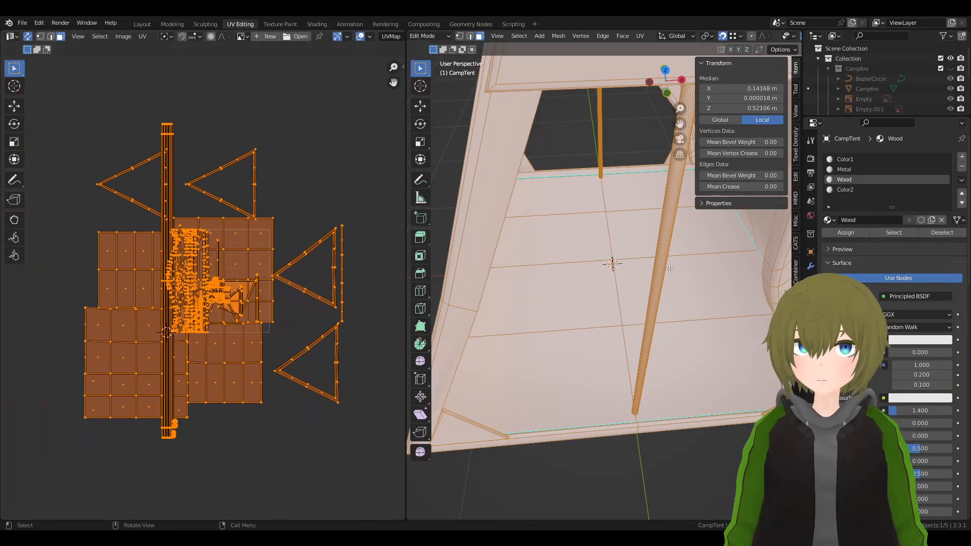
click(795, 329)
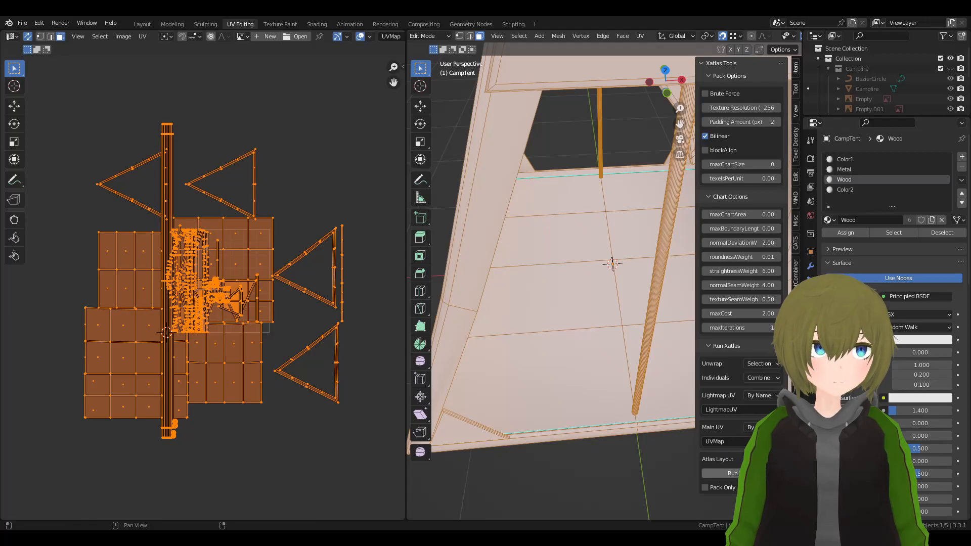
click(810, 323)
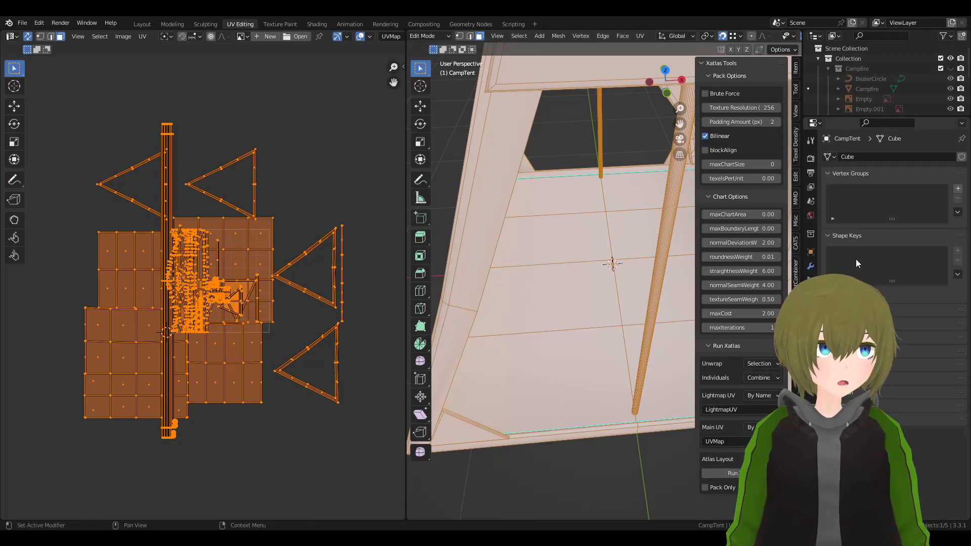
click(854, 310)
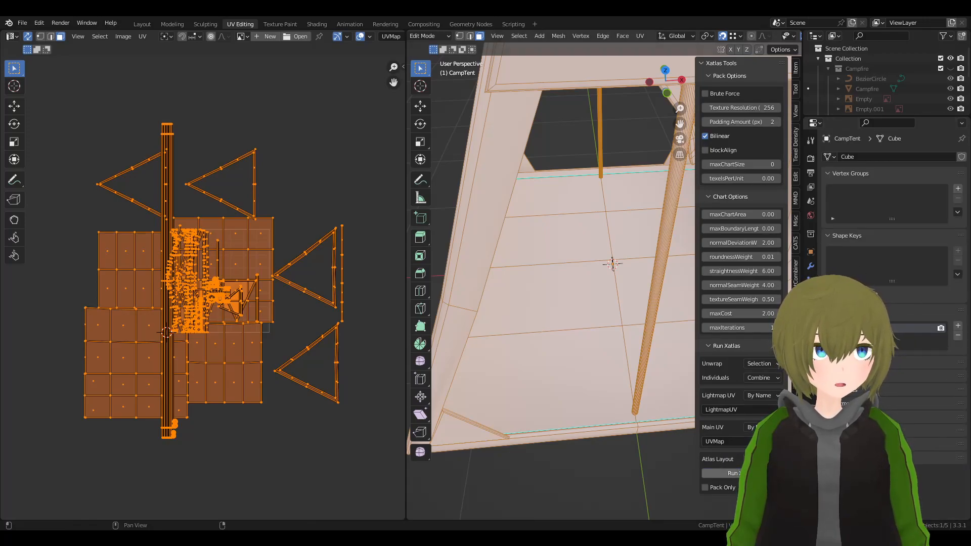
click(732, 473)
scroll(333, 317, up, 5)
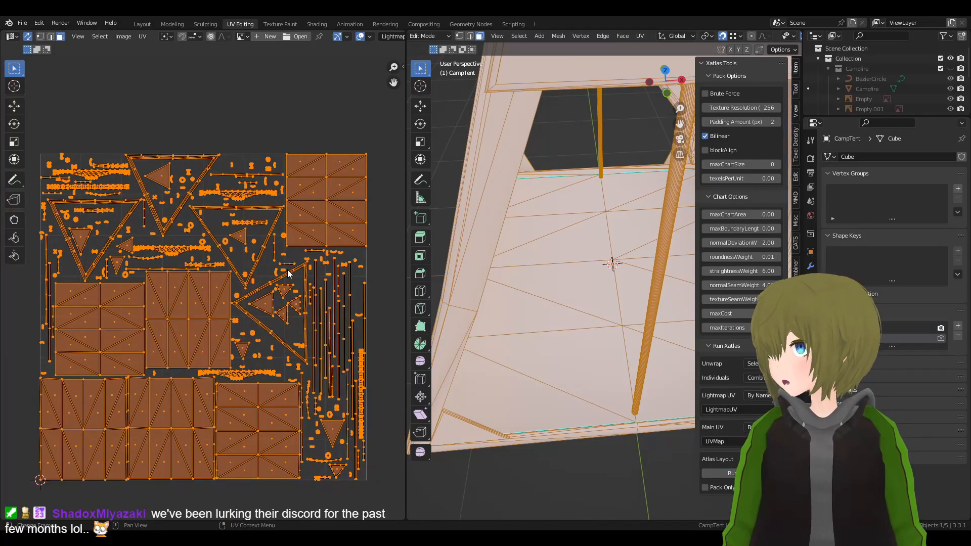
middle_drag(252, 248, 253, 228)
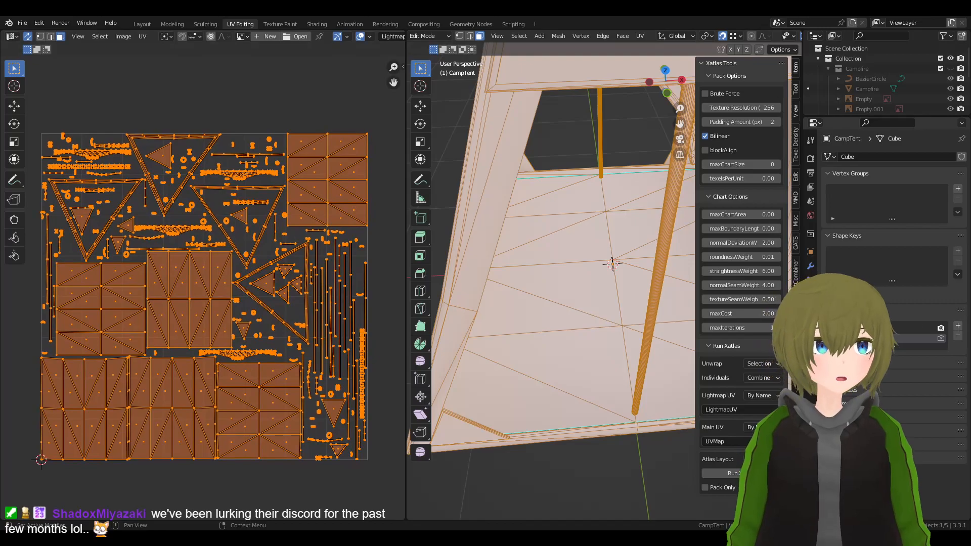
- Make UVMap the tent's active UV map and leave Edit Mode to view the model
click(910, 328)
scroll(281, 273, down, 3)
scroll(279, 274, down, 2)
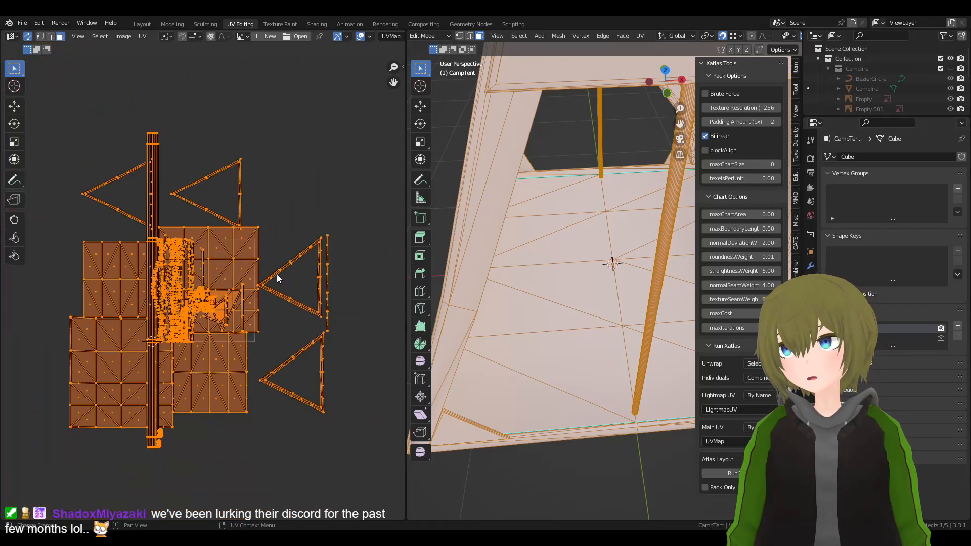
key(Tab)
middle_drag(597, 263, 527, 311)
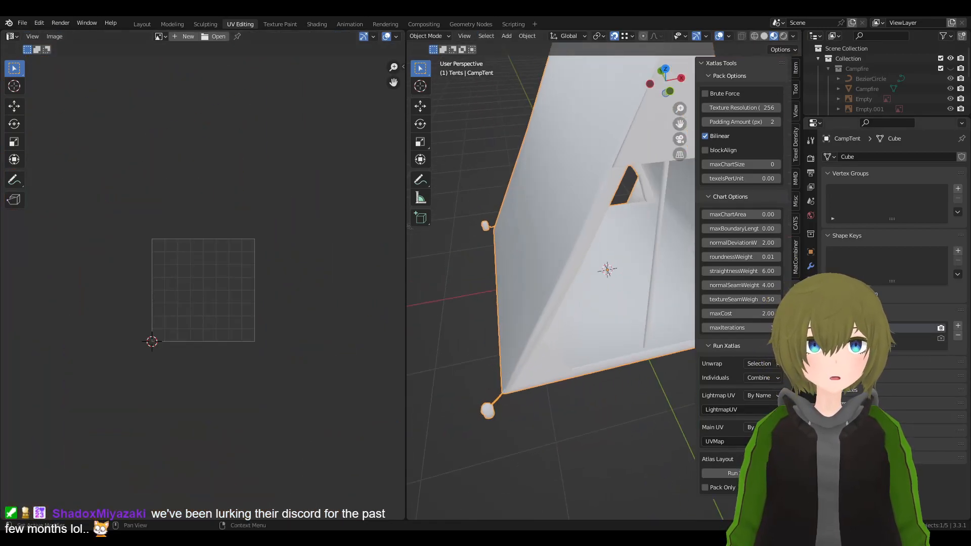
- Recheck the UVs in Edit Mode, reactivate UVMap, and return to the Modeling workspace in Object Mode
key(Tab)
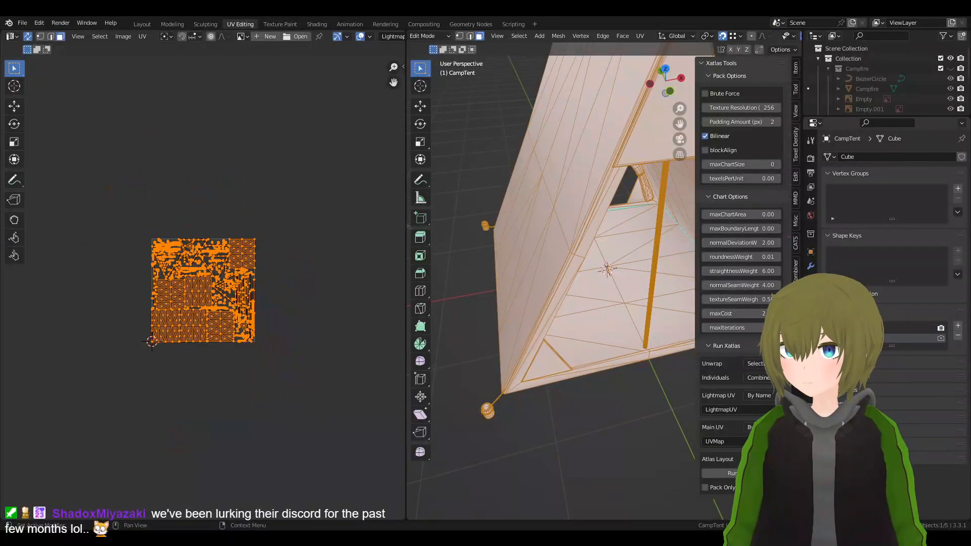
click(910, 328)
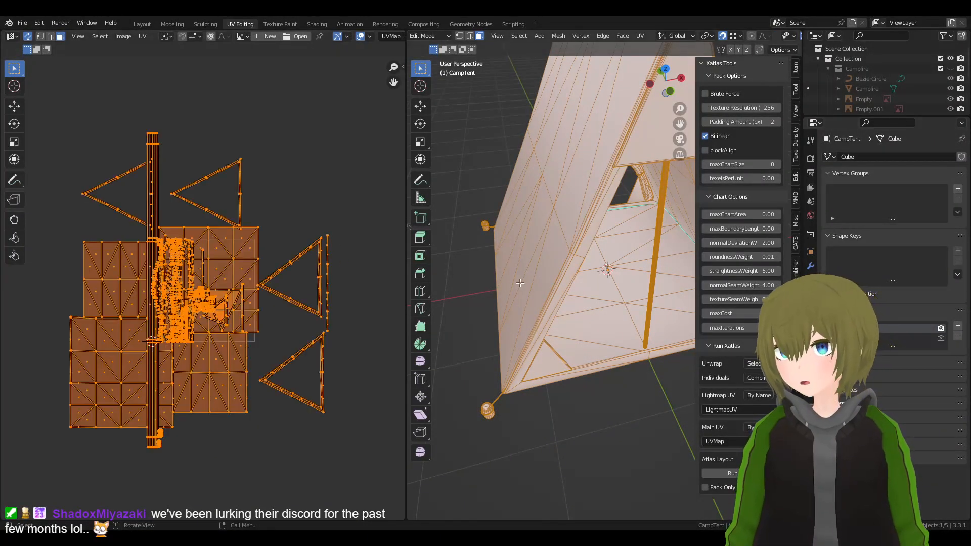
key(Tab)
click(175, 25)
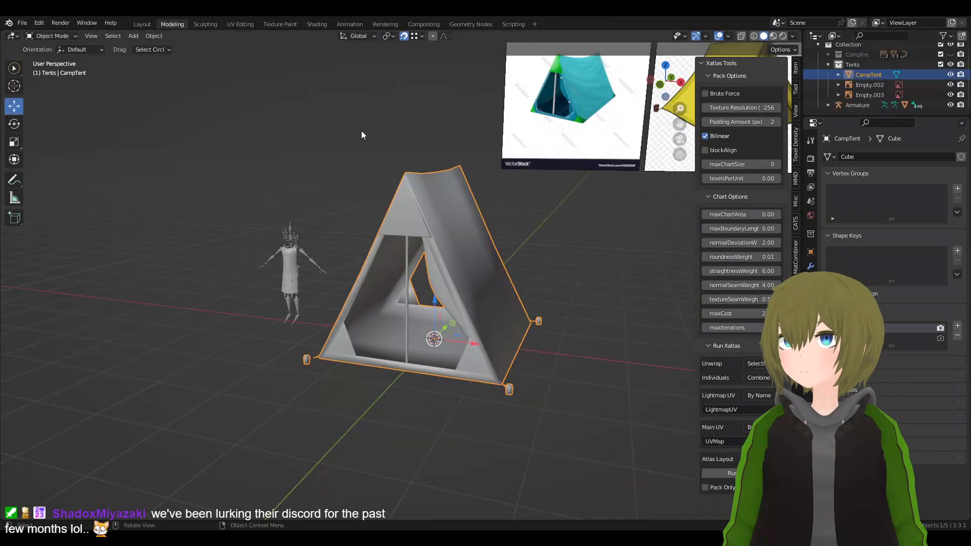
middle_drag(487, 243, 493, 246)
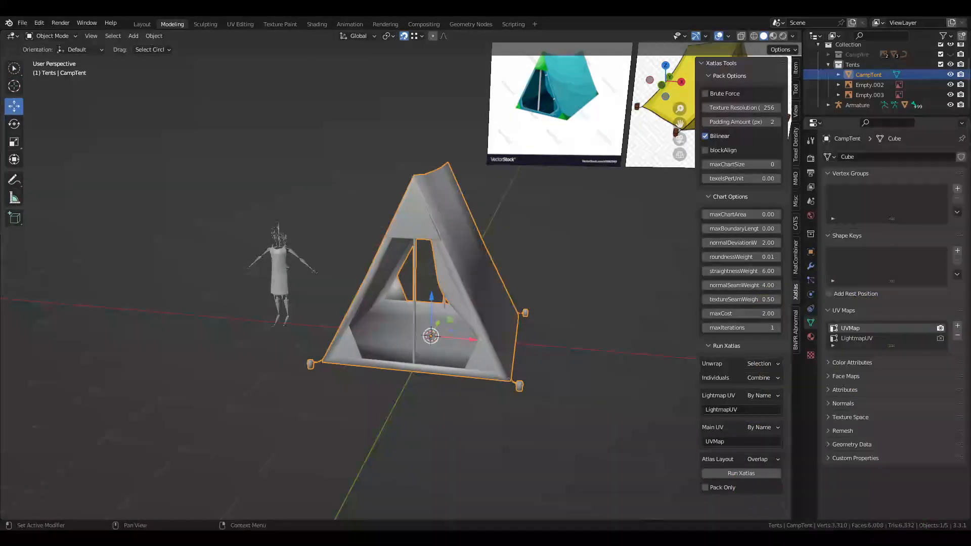
- Switch between the tent's UVMap and LightmapUV entries, ending with LightmapUV active
click(853, 311)
click(854, 313)
click(872, 340)
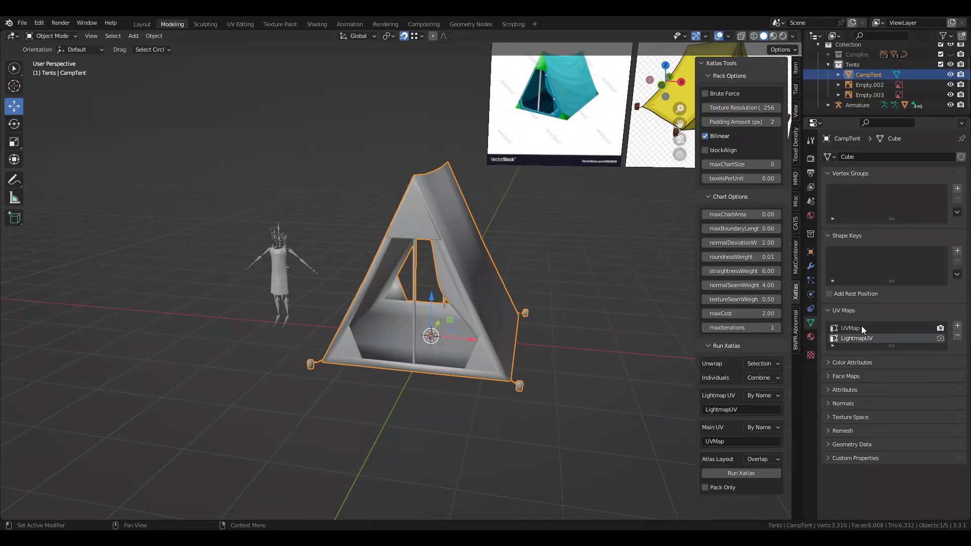
click(860, 327)
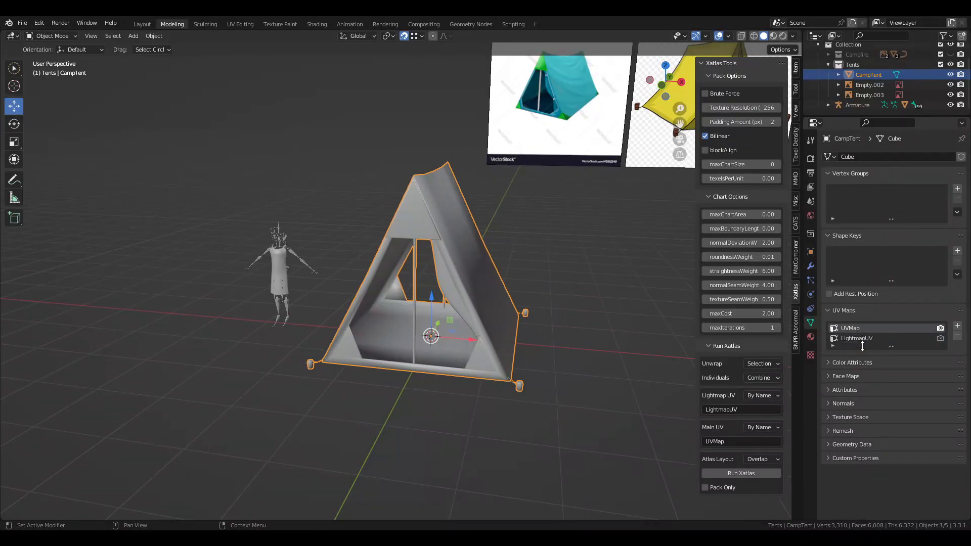
click(863, 340)
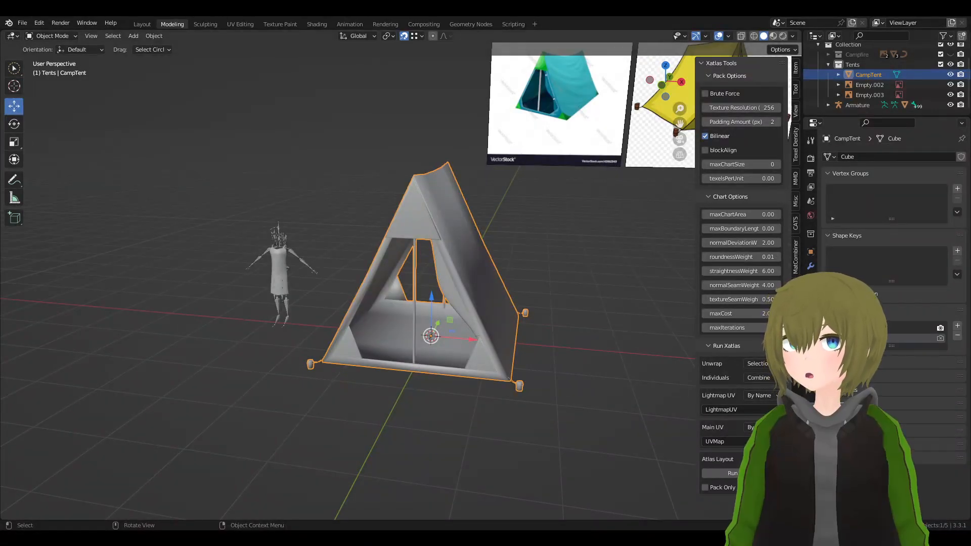
- Deselect the tent to view its side and front, and select it again
click(600, 275)
middle_drag(600, 275, 563, 263)
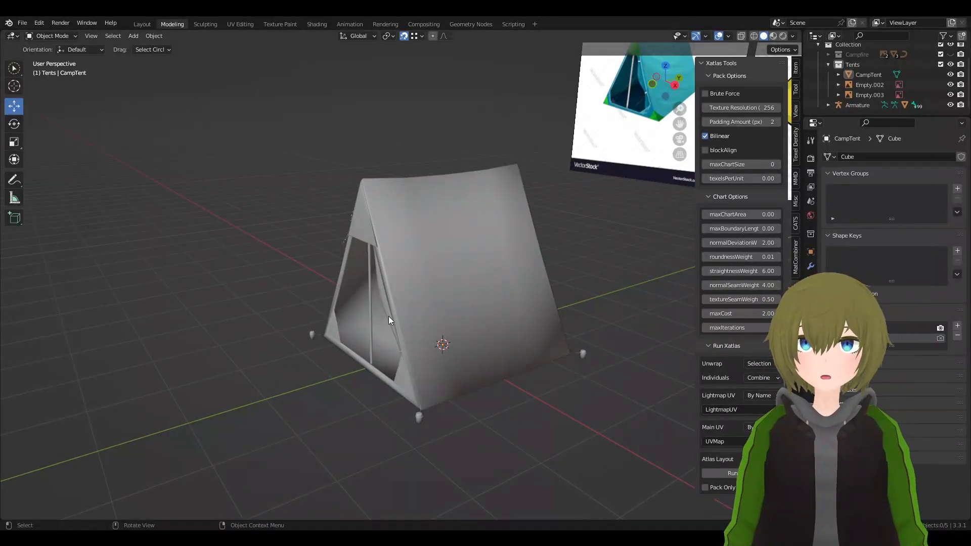
click(438, 326)
click(318, 300)
click(432, 284)
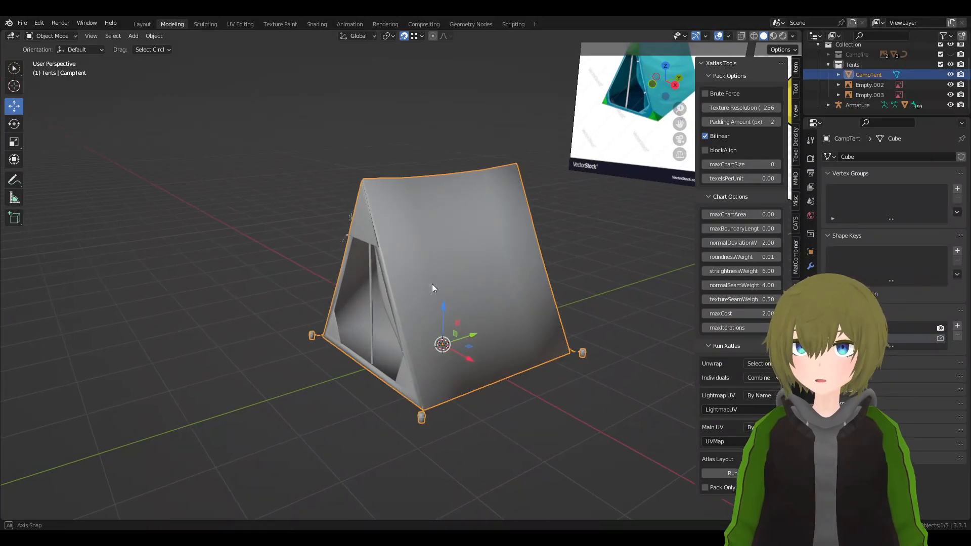
middle_drag(432, 284, 154, 217)
- Save the file with the tent's new lightmap UV map and look at the tent from the side
click(23, 23)
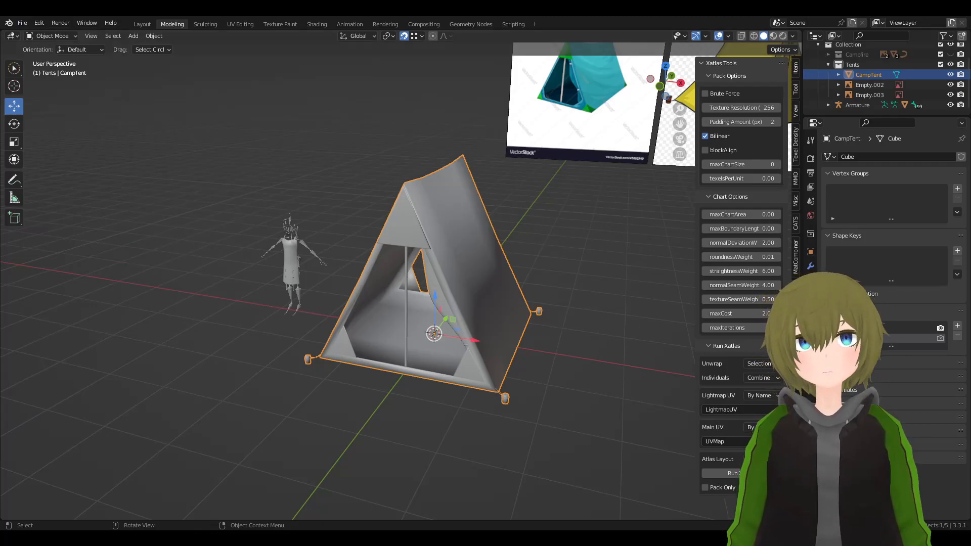
click(22, 23)
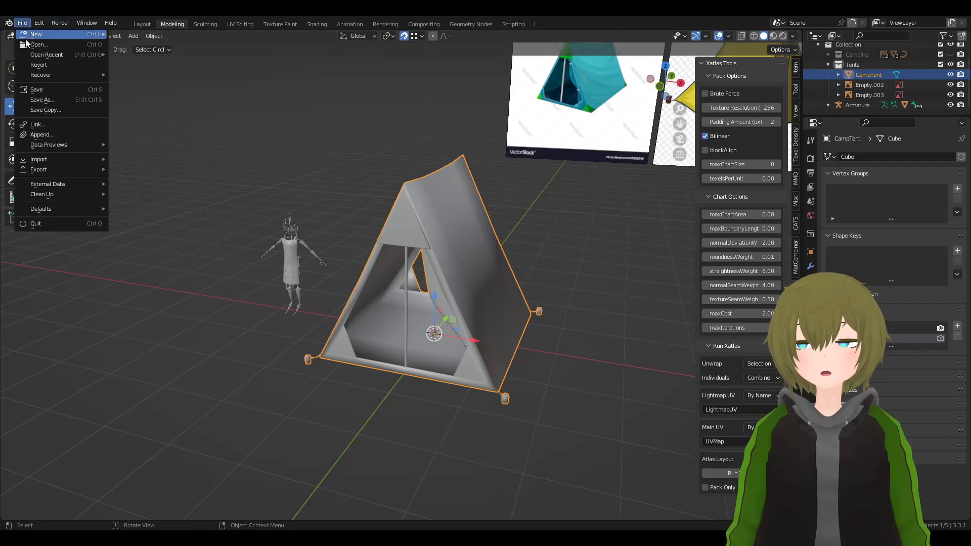
click(38, 90)
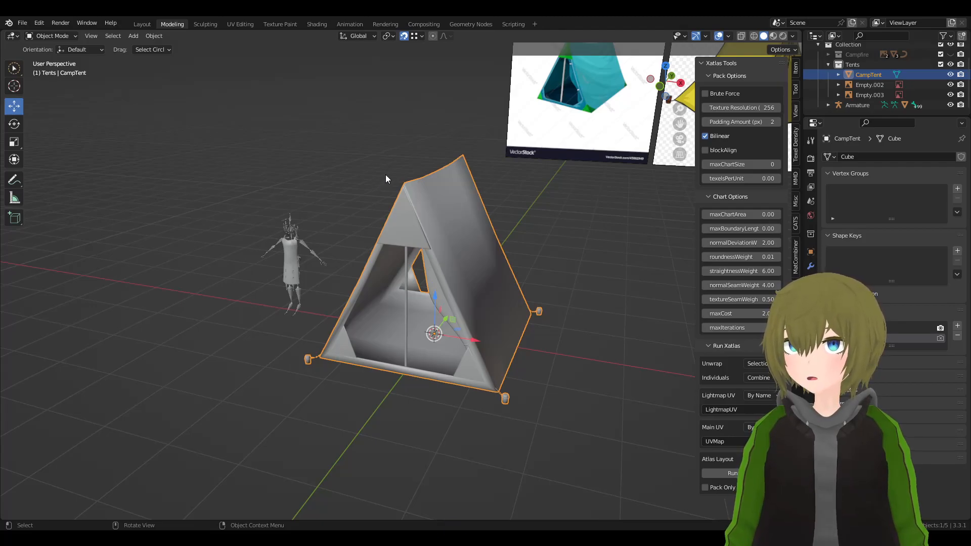
scroll(385, 175, up, 1)
scroll(408, 175, down, 1)
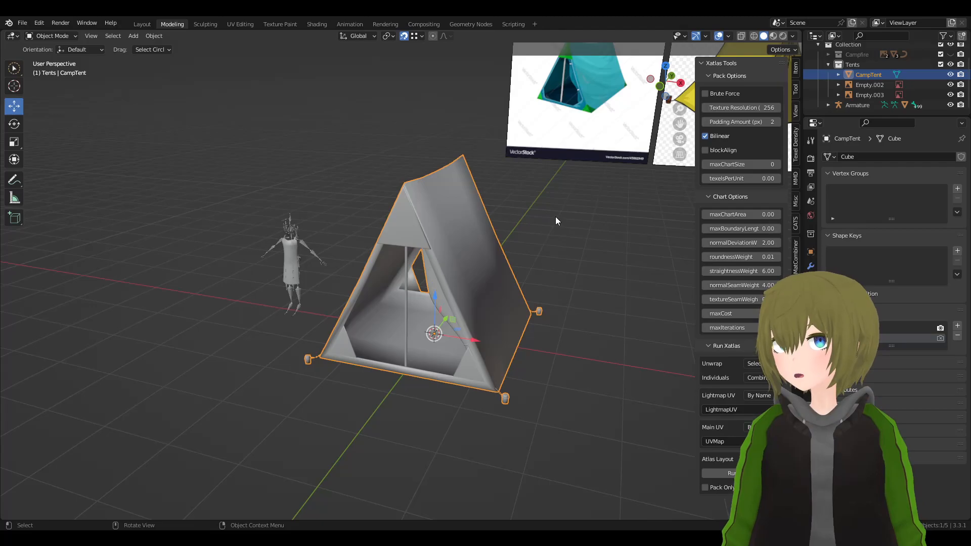
middle_drag(555, 216, 511, 202)
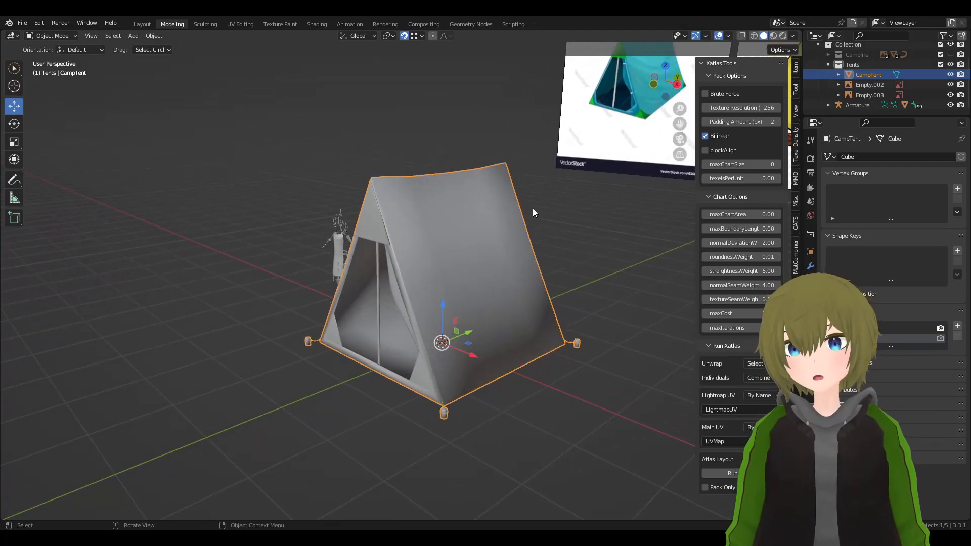
- Inspect the finished tent model from its side and front, both selected and deselected
middle_drag(540, 232, 509, 220)
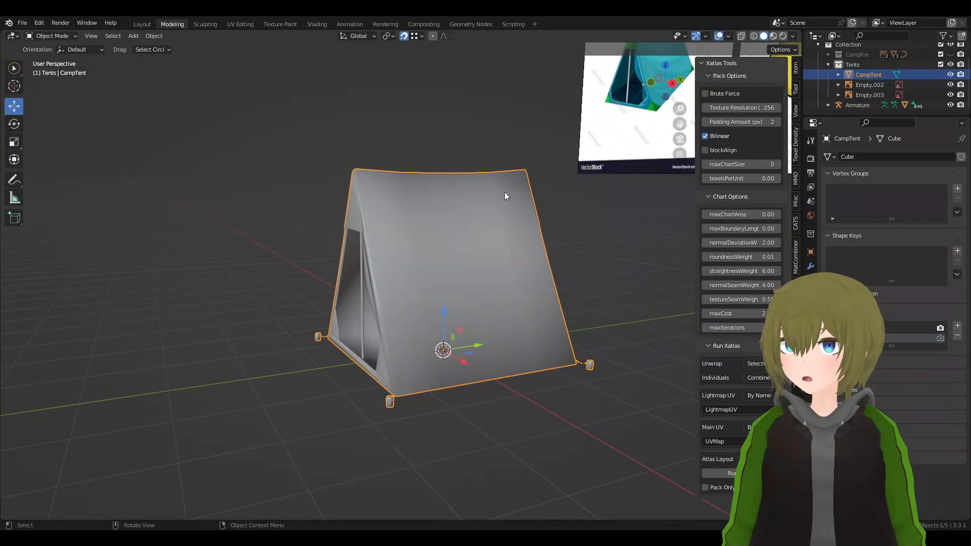
middle_drag(463, 130, 504, 196)
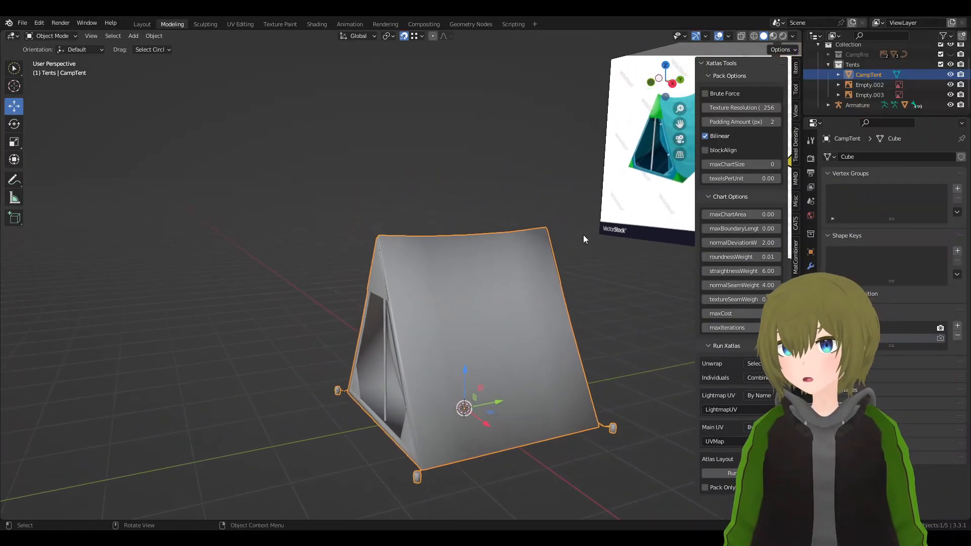
middle_drag(606, 259, 547, 205)
click(406, 157)
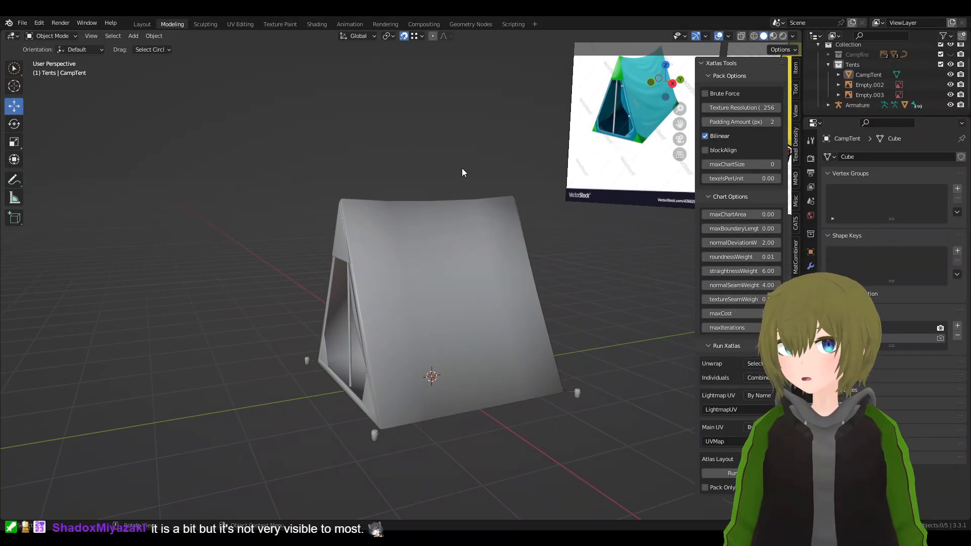
middle_drag(463, 172, 433, 201)
click(479, 331)
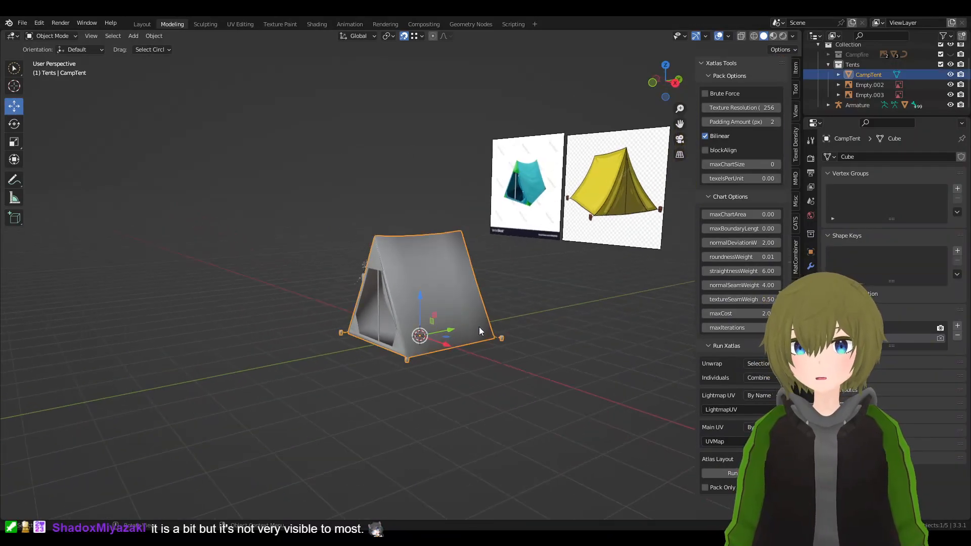
middle_drag(480, 331, 556, 379)
click(581, 397)
middle_drag(382, 332, 342, 308)
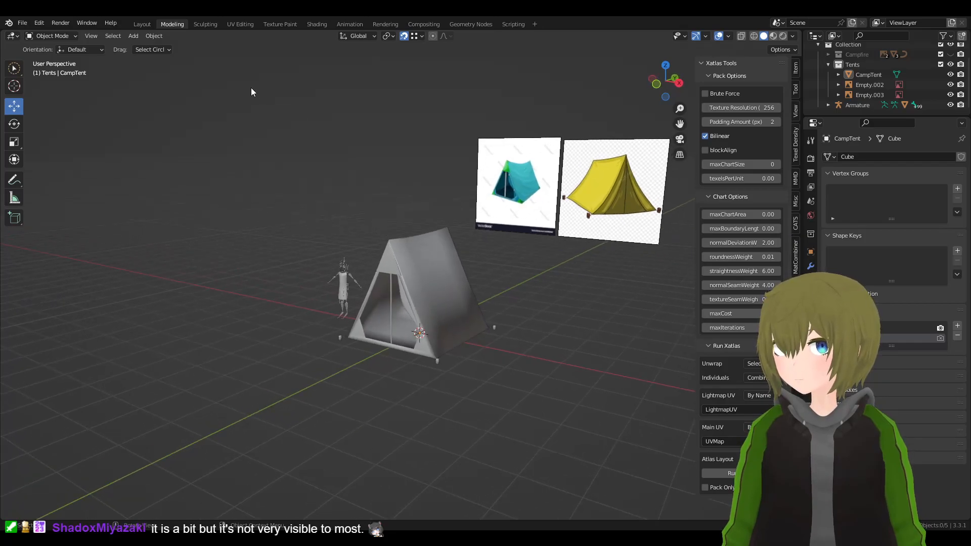
- Save the Blender file containing the finished tent
click(23, 22)
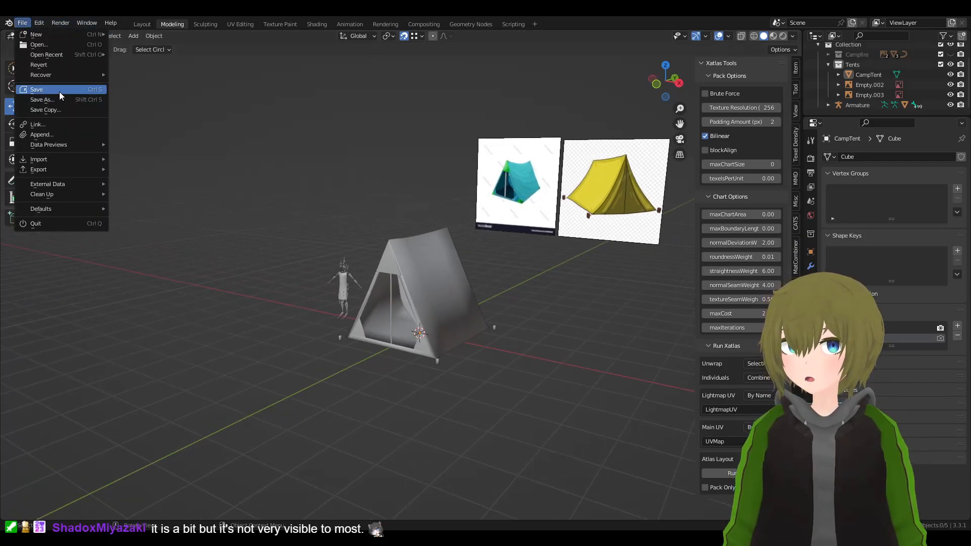
click(59, 92)
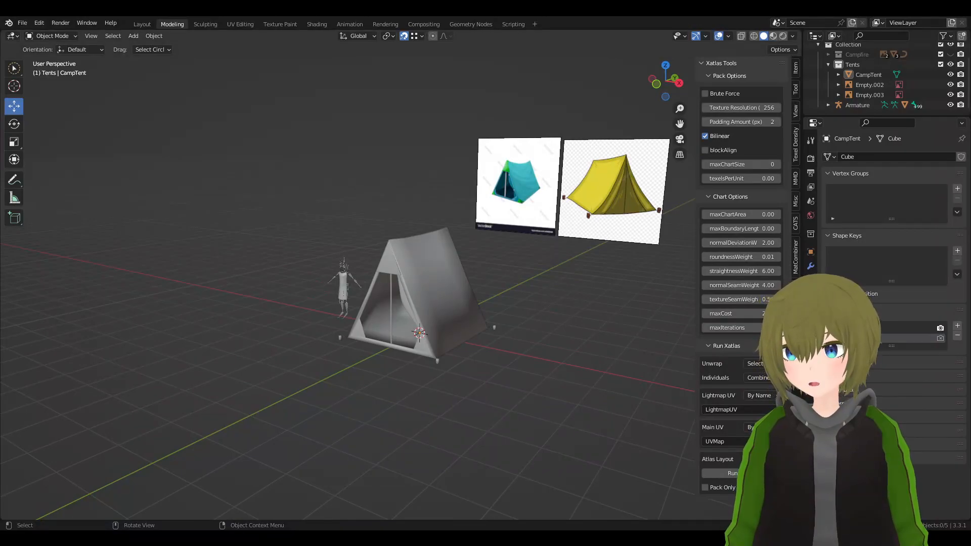
click(22, 23)
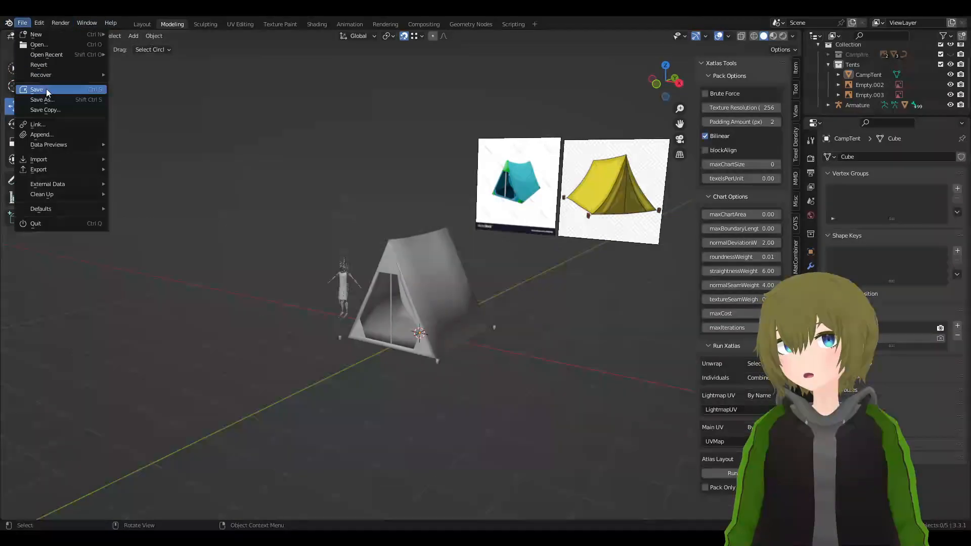
click(47, 89)
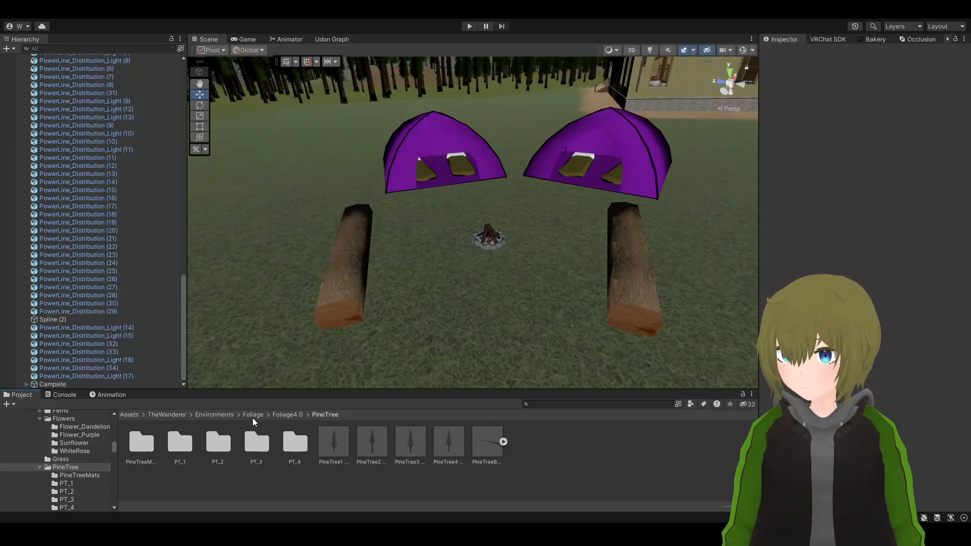
- Switch to Unity, search the project assets for tents, and return to the TheWanderer folder with the search cleared
click(531, 405)
text(tents)
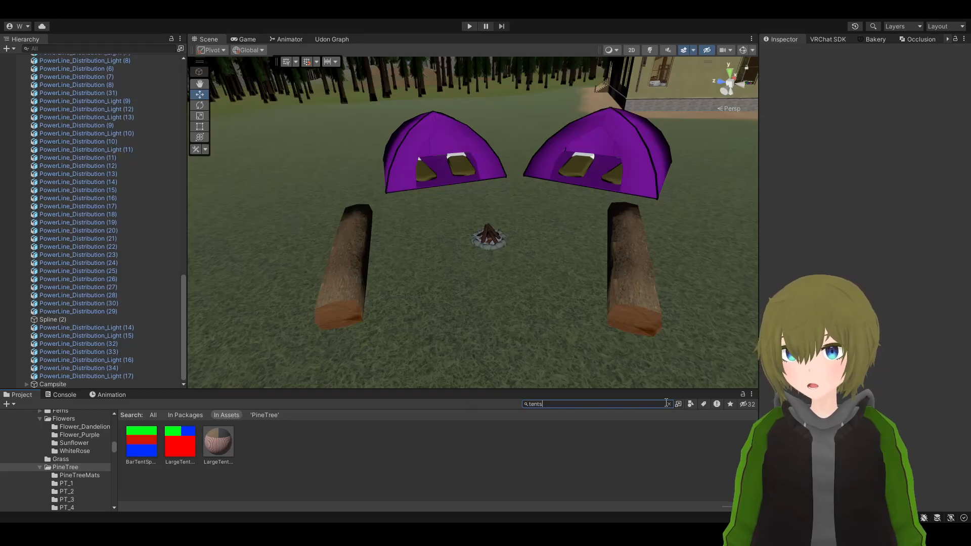
click(669, 404)
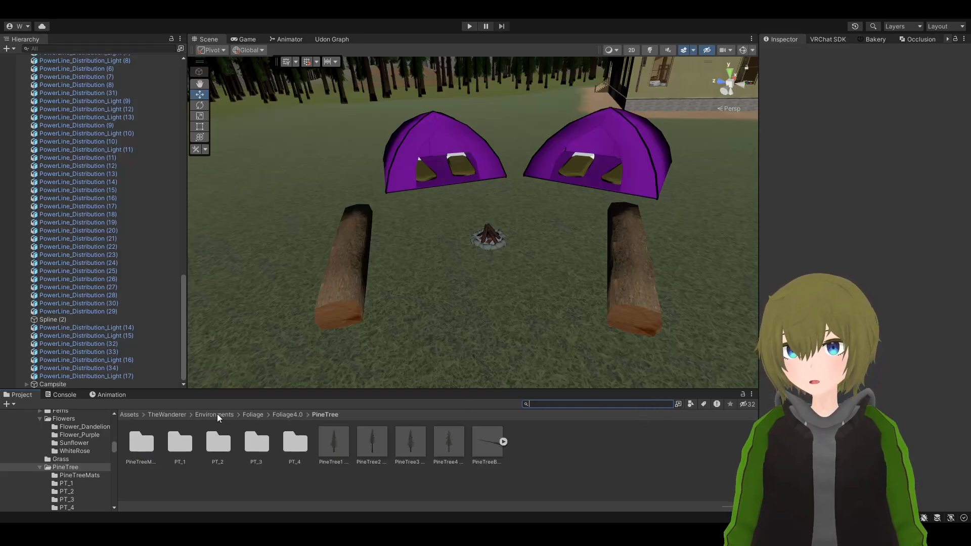
click(218, 415)
click(170, 415)
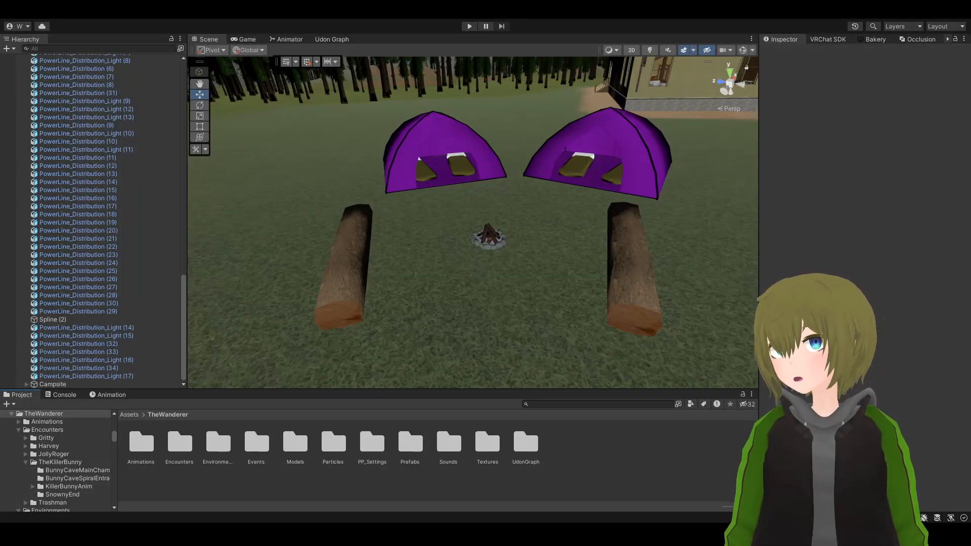
alt+drag(516, 280, 463, 257)
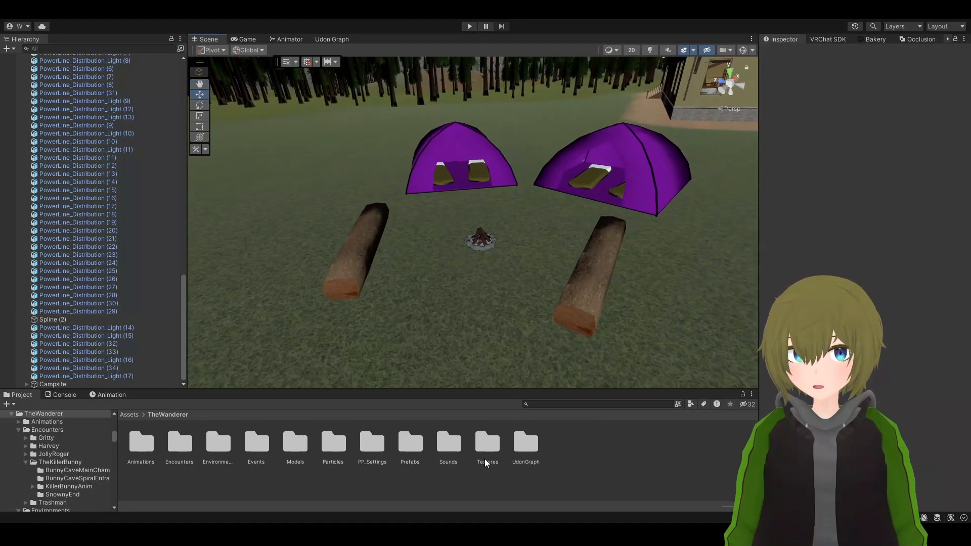
- Search the project for campfire, check the Campfire_Fakelight and Campfire_01_mesh assets, and clear the search
click(541, 404)
text(ca)
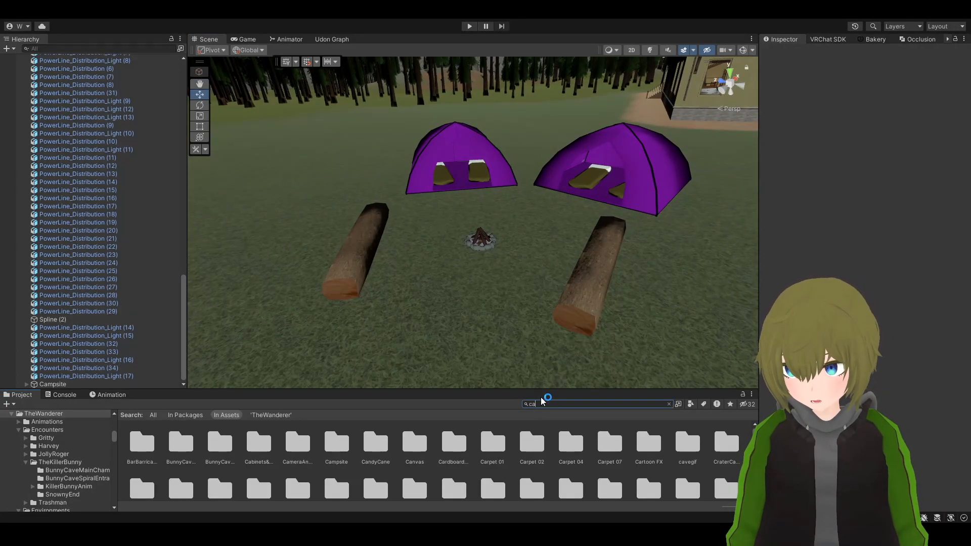
text(mpfire)
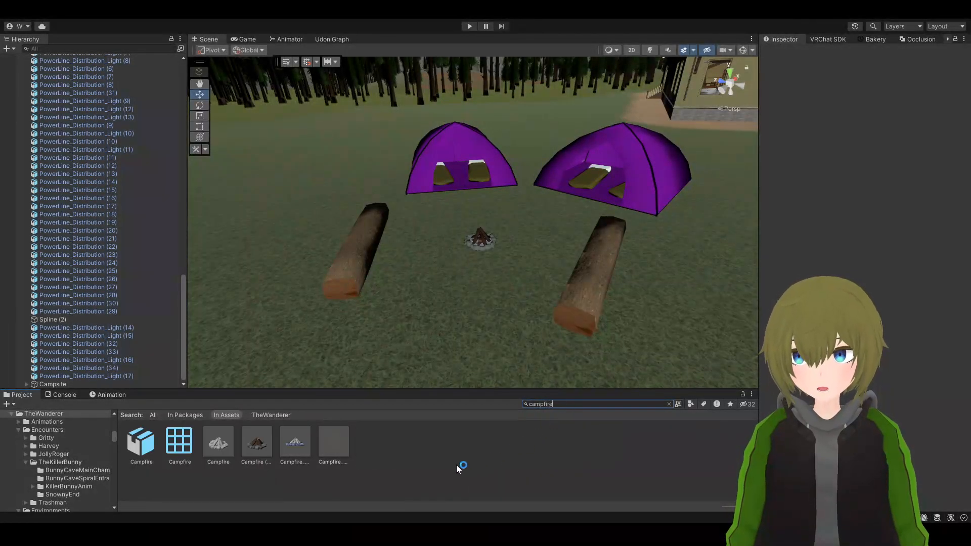
click(334, 446)
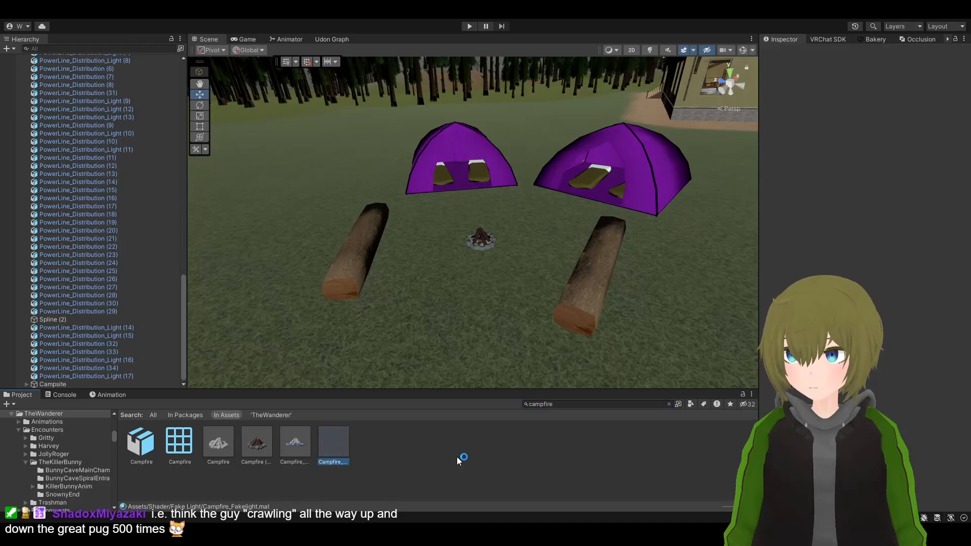
click(299, 448)
click(662, 404)
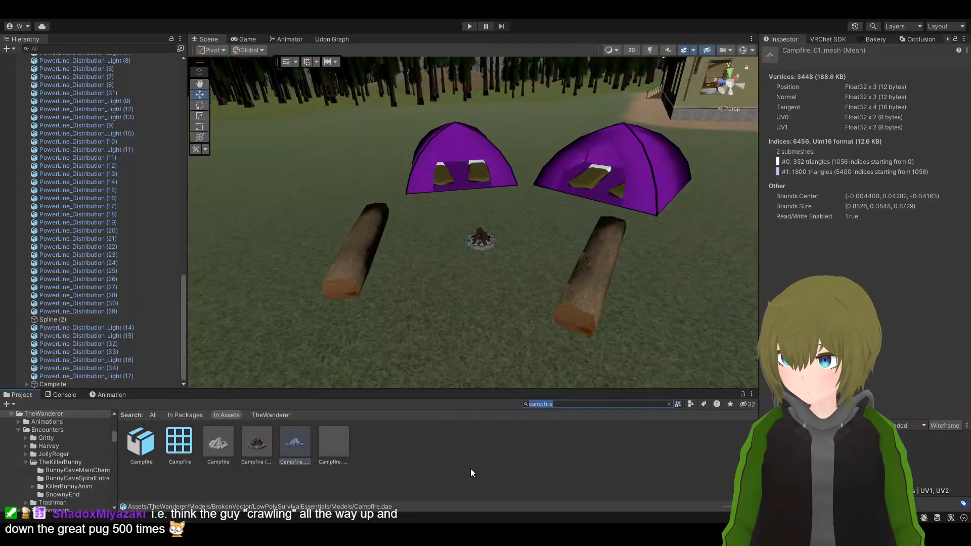
key(BackSpace)
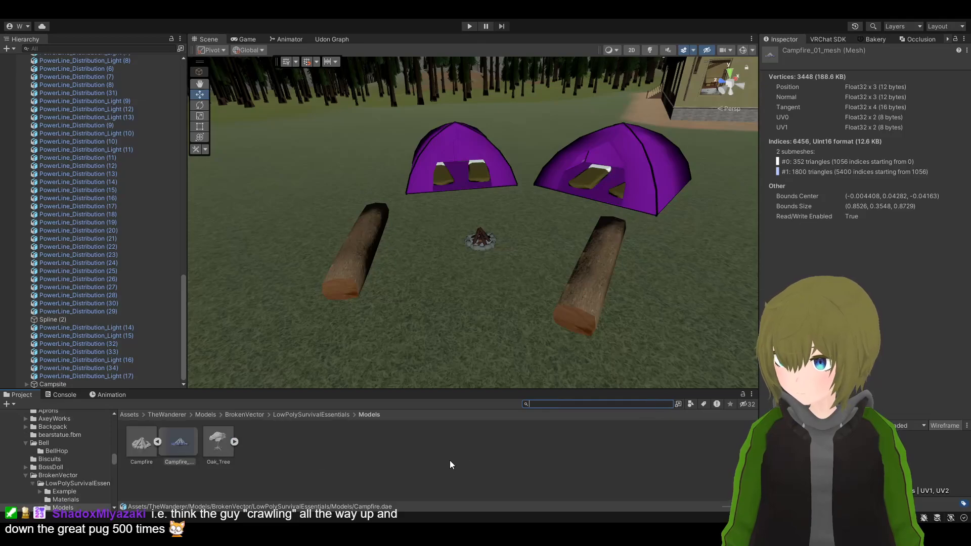
click(355, 452)
- Search the project for camp and open the Campsite folder
click(530, 403)
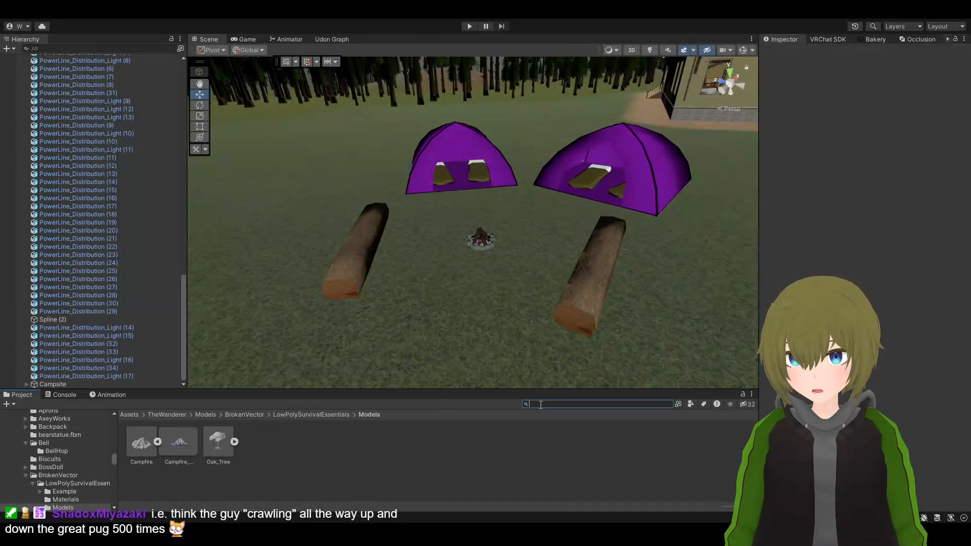
text(camp)
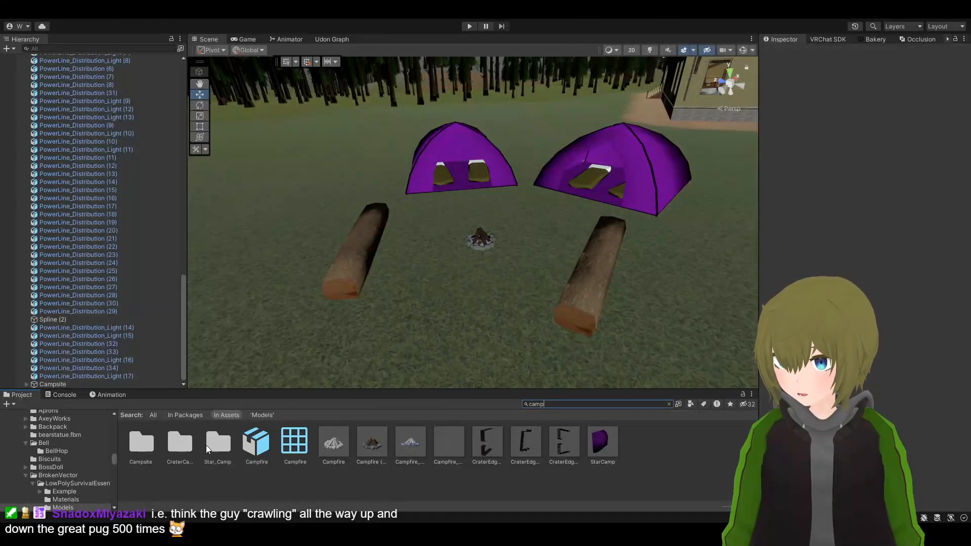
double_click(155, 442)
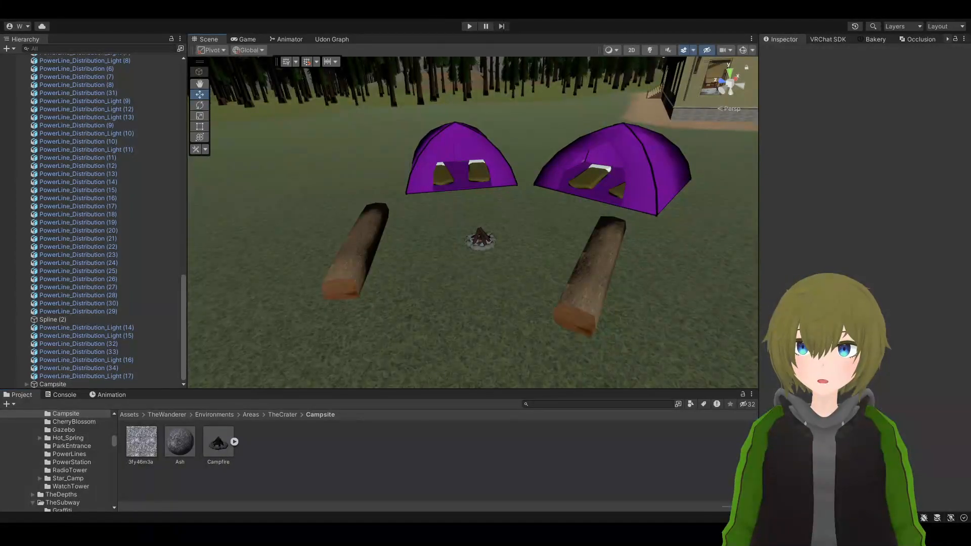
- Place the imported CampTent model in the scene beside the purple tents and near the log
drag(266, 450, 324, 198)
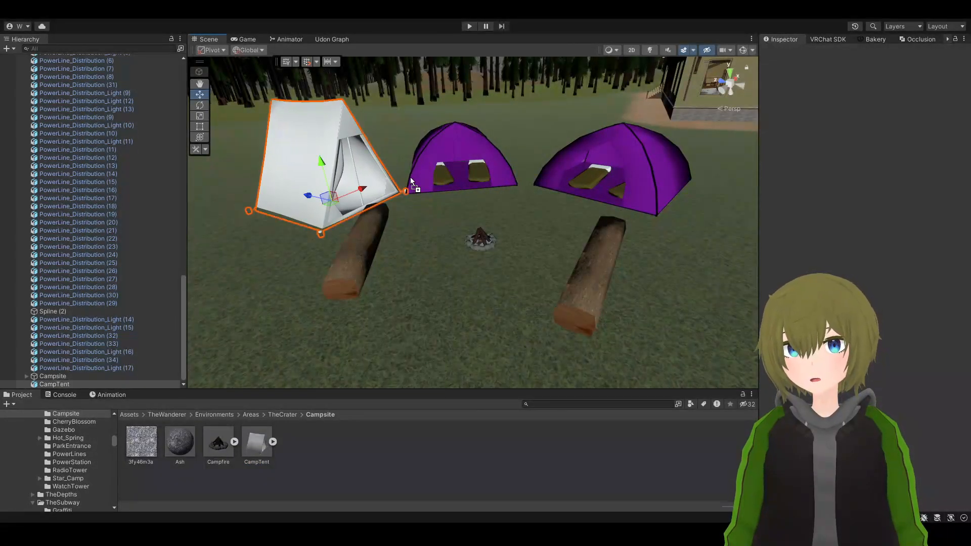
right_drag(410, 187, 393, 147)
scroll(395, 154, up, 4)
scroll(400, 169, down, 2)
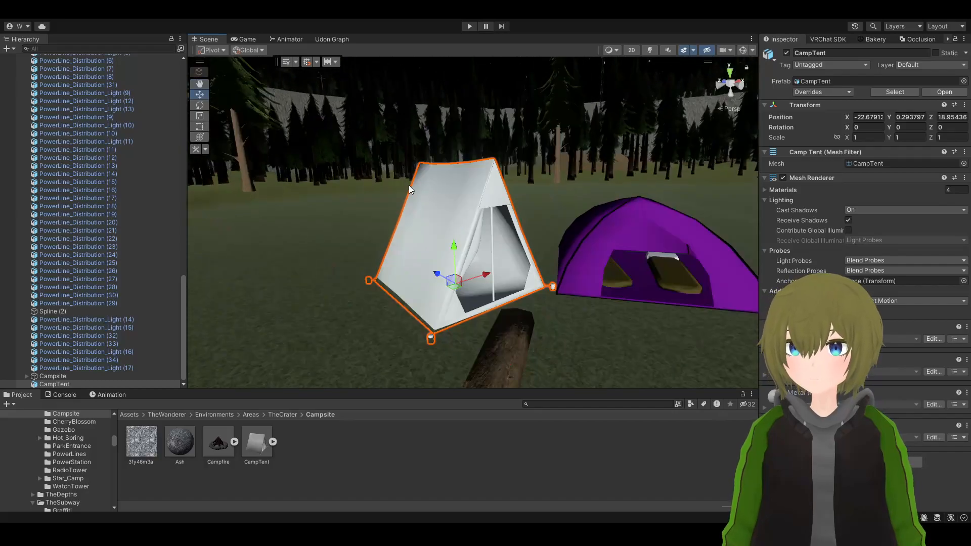
- Rotate the placed CampTent about 43° around Y so its entrance faces the log
click(200, 105)
drag(445, 302, 486, 229)
key(w)
click(663, 483)
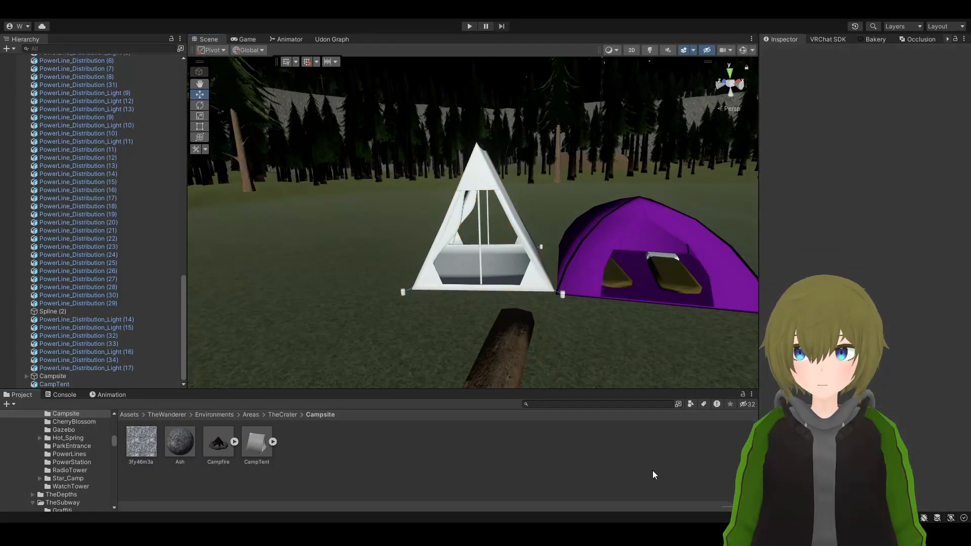
- Move the CampTent horizontally to about X -21.99, Z 19.05, behind the end of the log
right_drag(572, 263, 491, 221)
key(w)
click(473, 261)
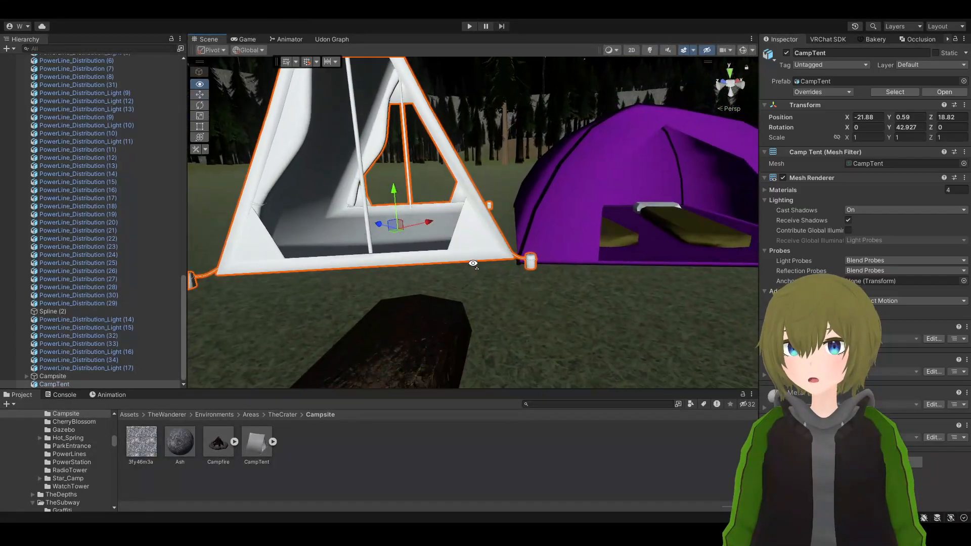
scroll(456, 252, down, 3)
scroll(445, 245, down, 1)
drag(429, 217, 420, 217)
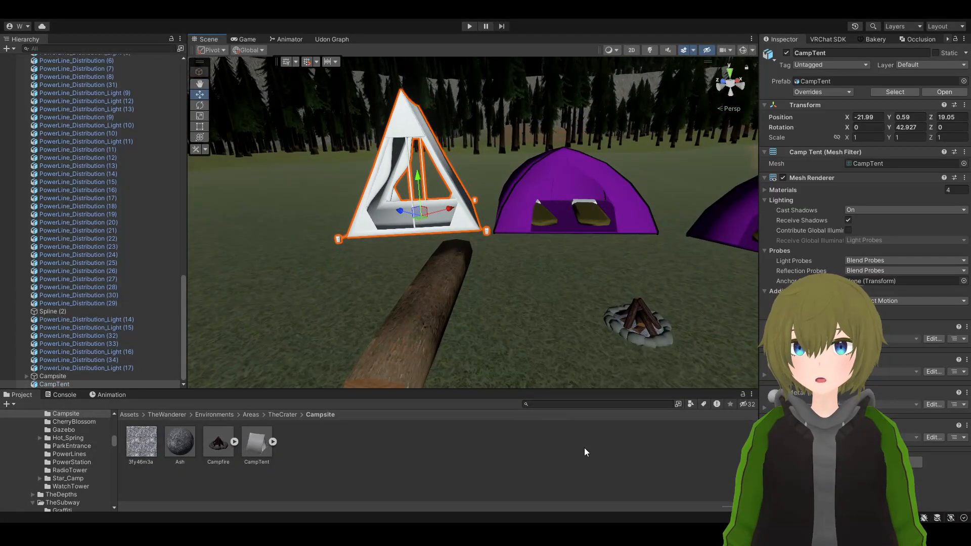
click(584, 450)
- Examine the placed CampTent from inside and outside, looking through its openings and at its inner walls
right_drag(470, 244, 916, 213)
key(w)
key(s)
key(s)
key(w)
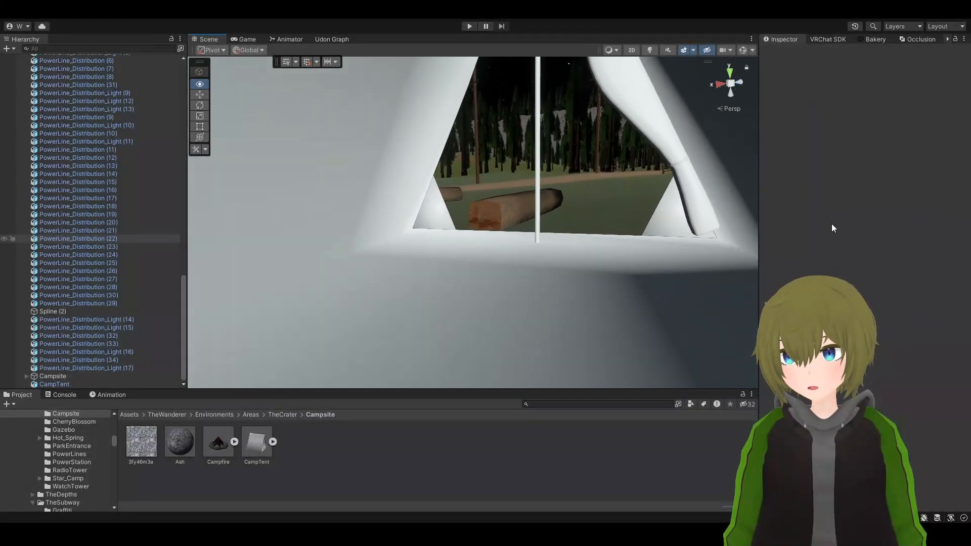
right_drag(831, 221, 332, 317)
key(w)
key(a)
key(d)
key(s)
key(w)
key(s)
- Remap the Wood material in the CampTent asset's import settings to WoodEnd, apply it, and check the stakes
click(257, 442)
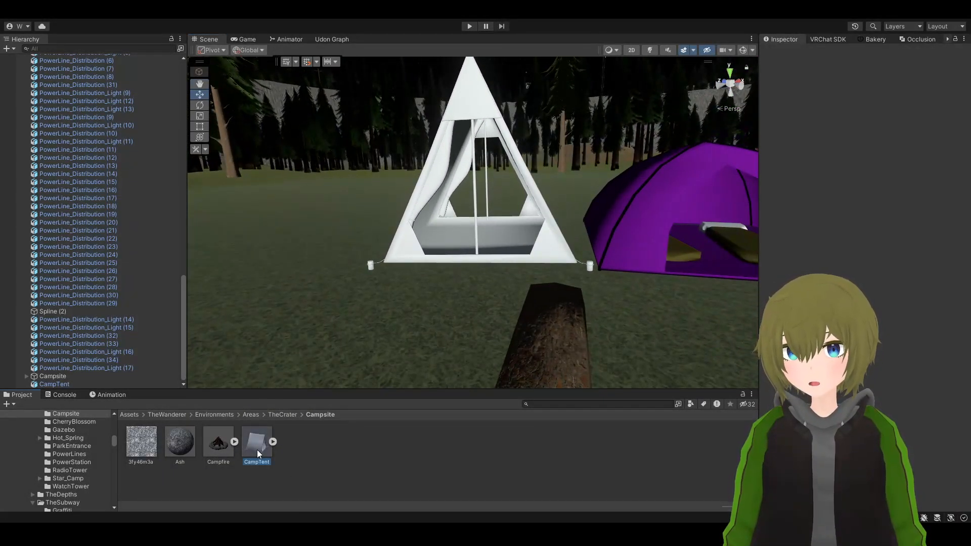
click(901, 81)
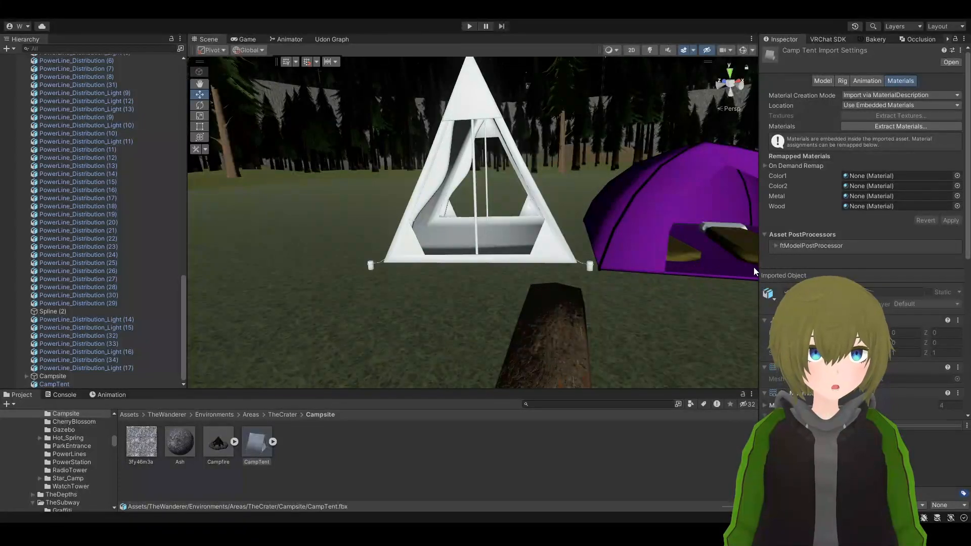
double_click(532, 259)
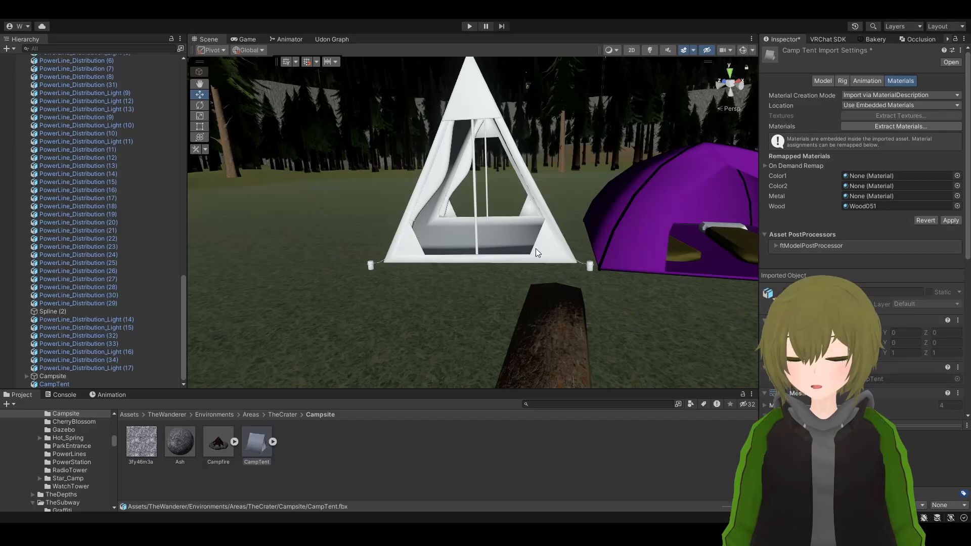
click(950, 205)
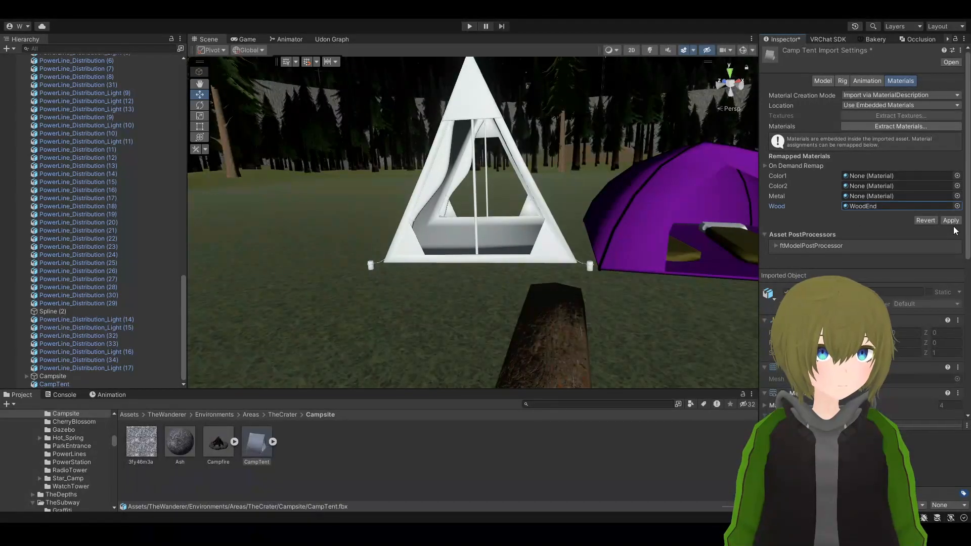
key(w)
right_drag(568, 211, 470, 219)
key(s)
right_drag(489, 258, 581, 263)
key(s)
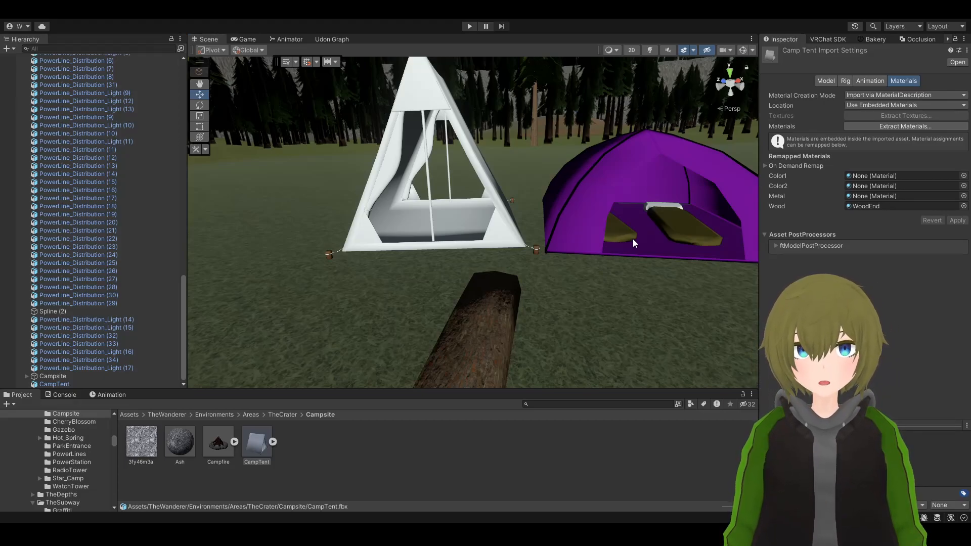
- Remap the CampTent's Metal material to Tex_BlackMetallic, apply it, and check the poles in the scene
click(596, 246)
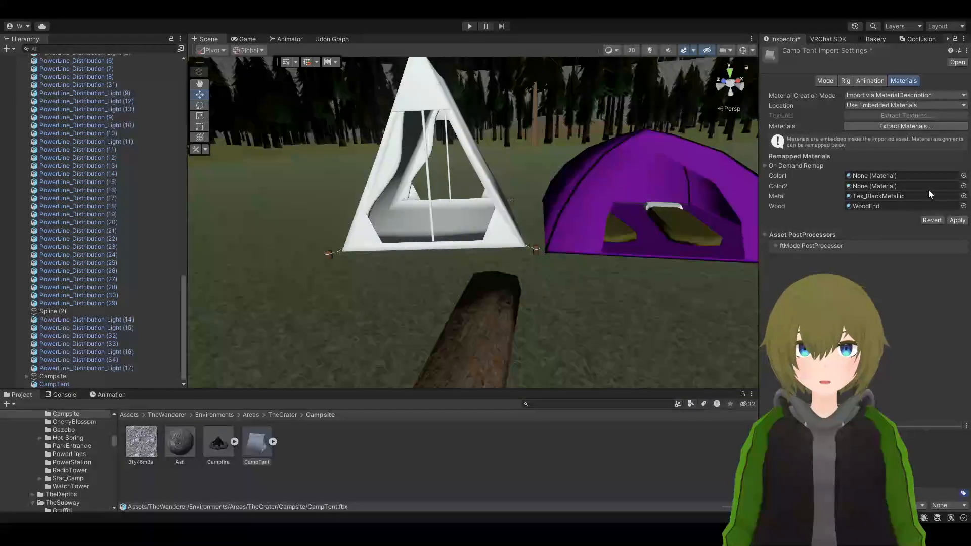
click(964, 194)
click(959, 219)
key(w)
right_drag(531, 185, 508, 186)
key(s)
scroll(508, 186, down, 3)
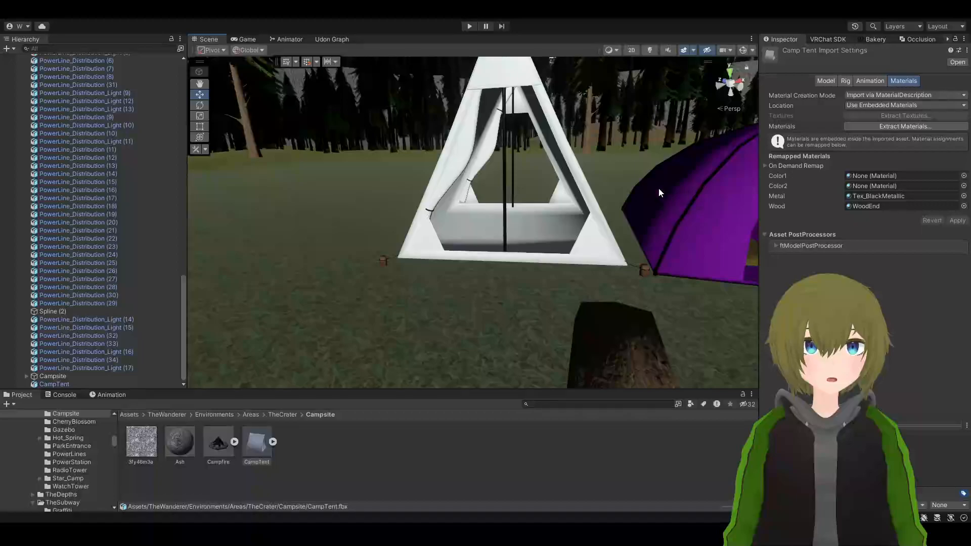
key(d)
right_drag(660, 191, 628, 180)
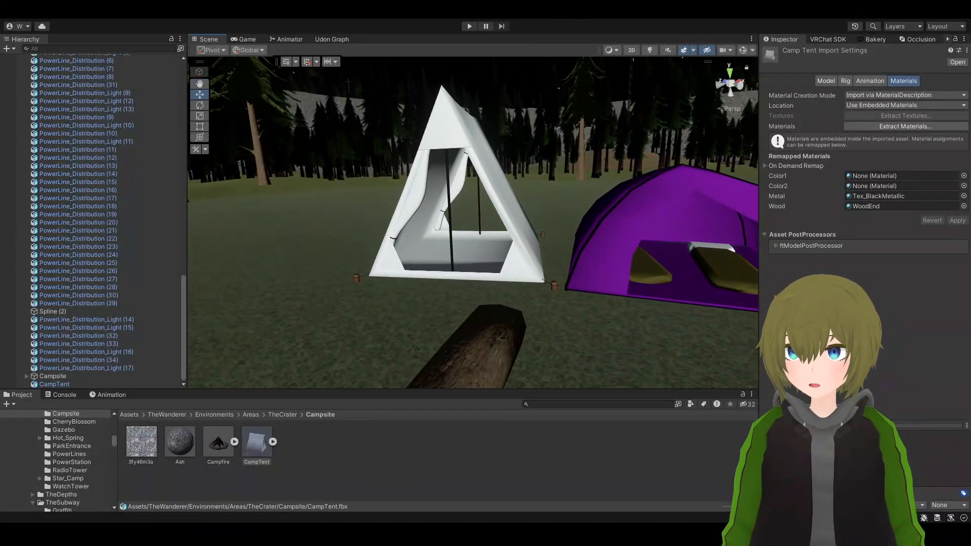
- Search the project assets for "color" and open the Tex_Colors folder from the results
click(537, 404)
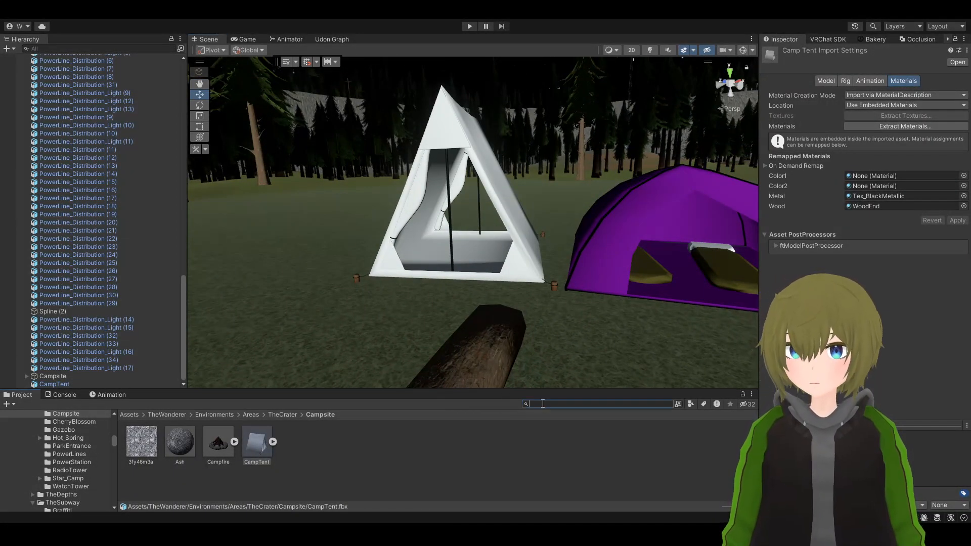
text(color)
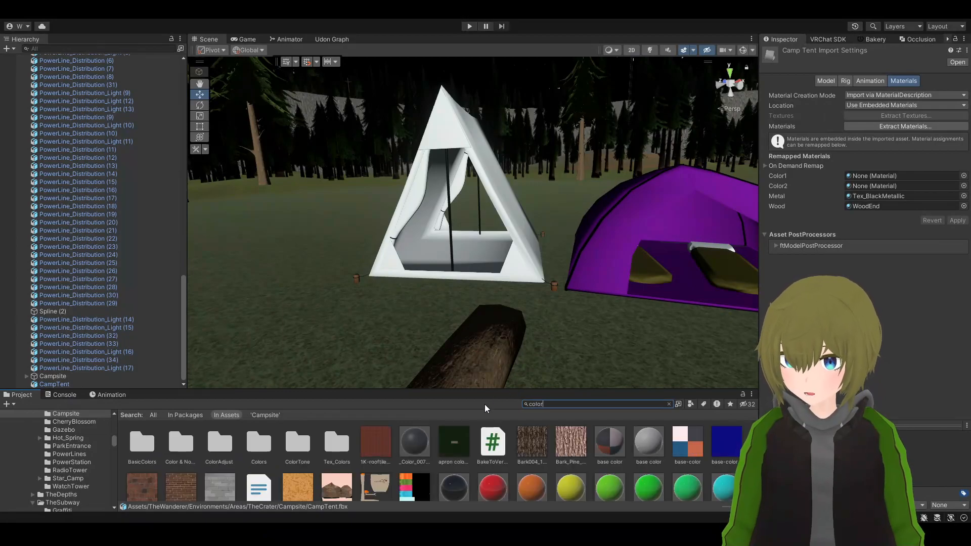
scroll(511, 479, down, 1)
scroll(500, 467, down, 8)
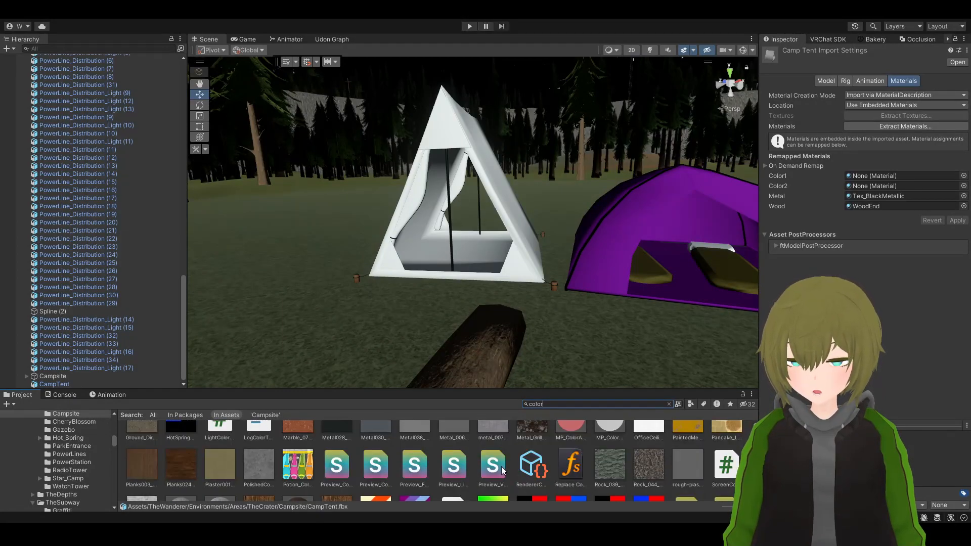
scroll(457, 473, up, 5)
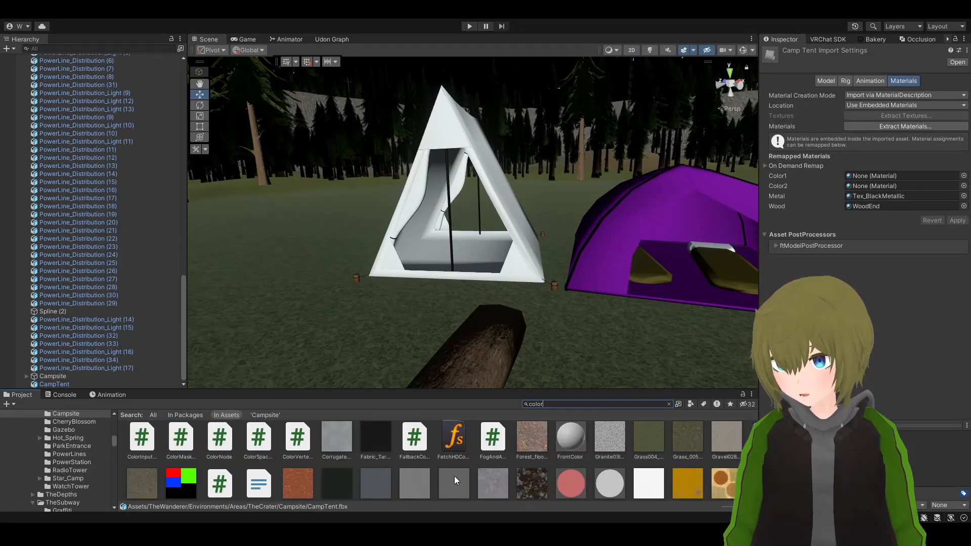
scroll(585, 462, up, 1)
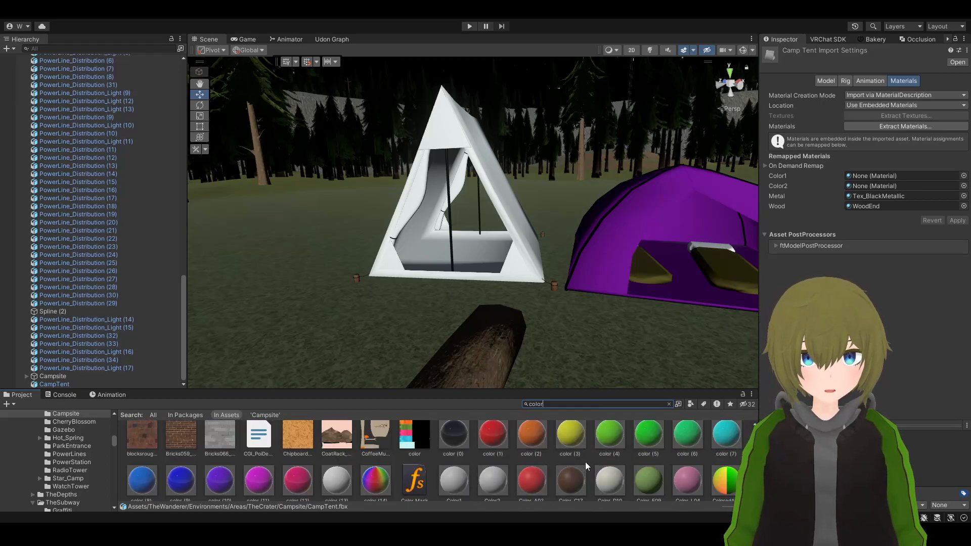
scroll(315, 432, down, 1)
scroll(196, 459, up, 5)
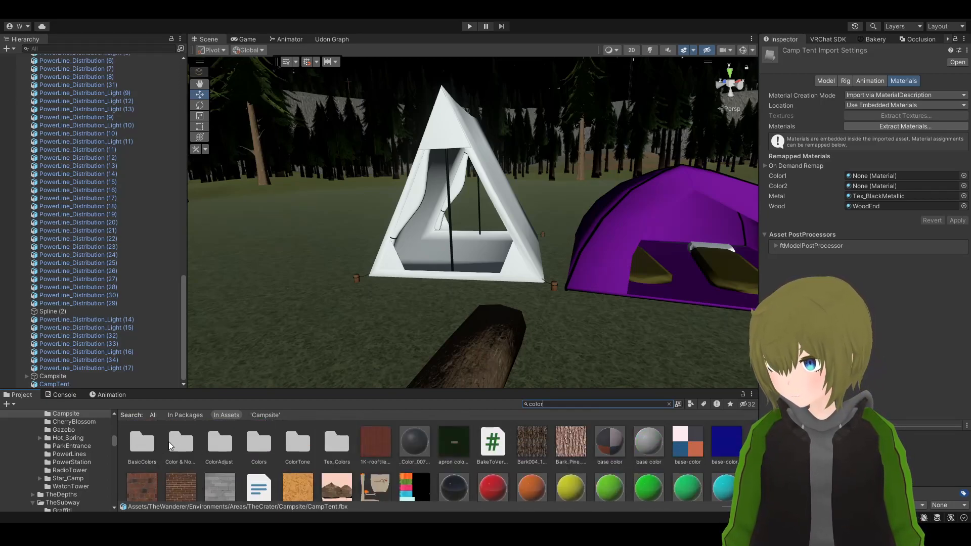
double_click(339, 451)
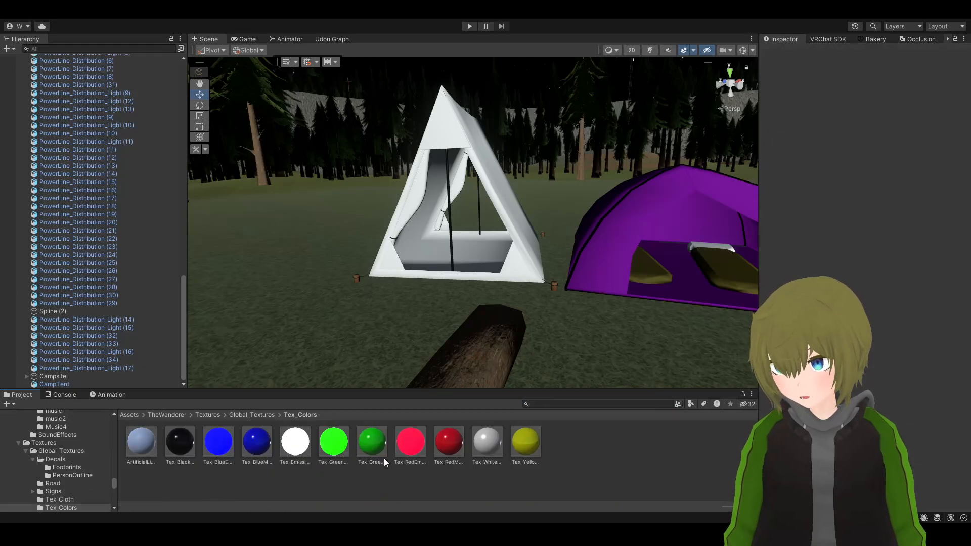
right_drag(399, 328, 445, 286)
drag(374, 441, 438, 467)
right_drag(441, 309, 461, 347)
key(s)
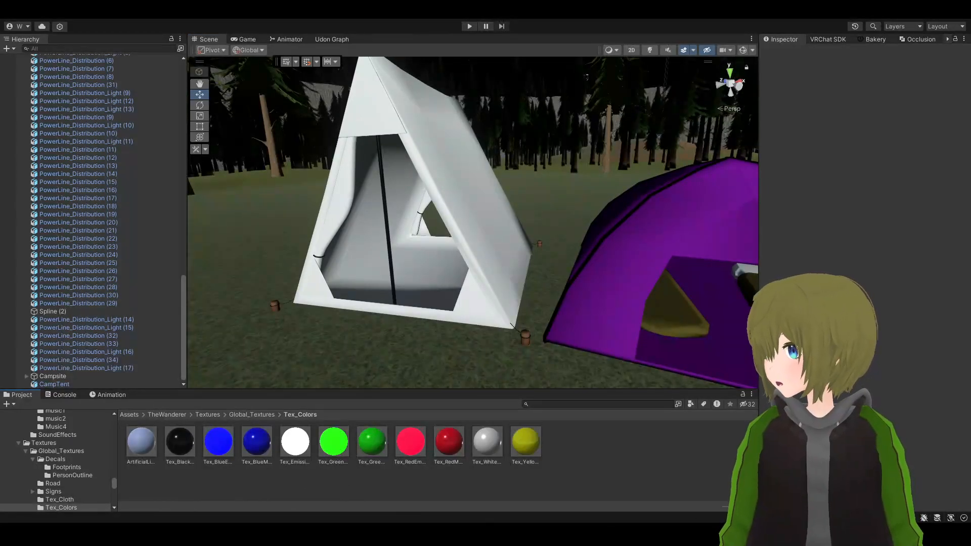
- Create a folder named NonMetallic inside the Tex_Colors folder
click(612, 463)
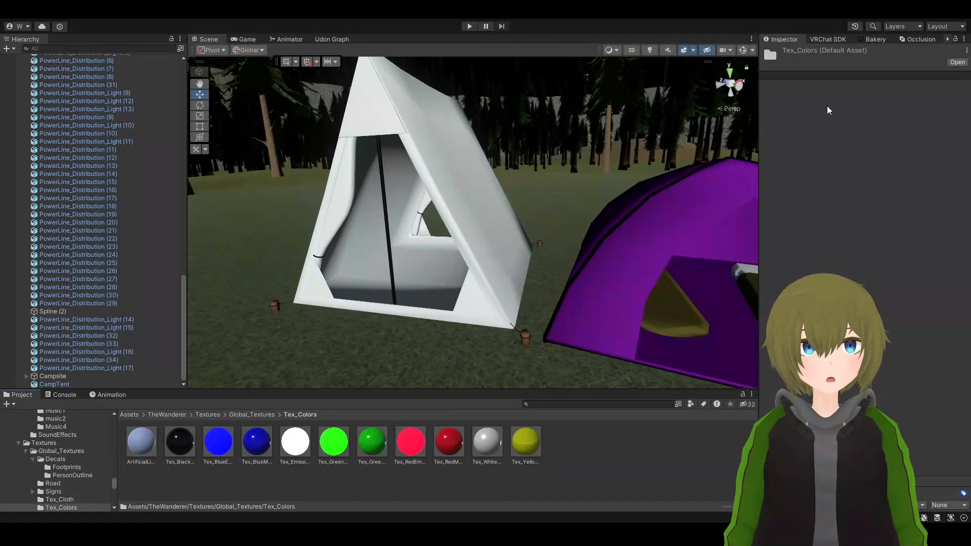
key(ctrl+shift+n)
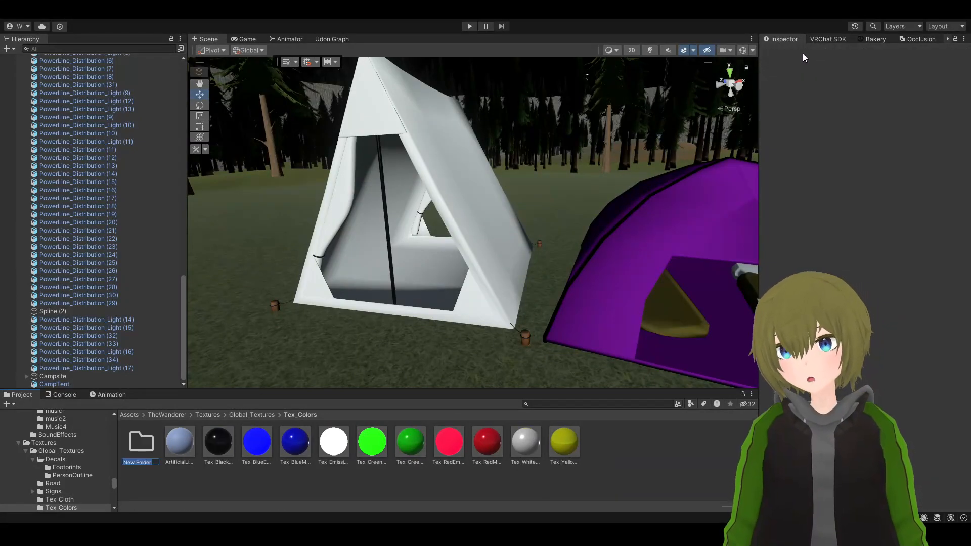
text(NonMetalic)
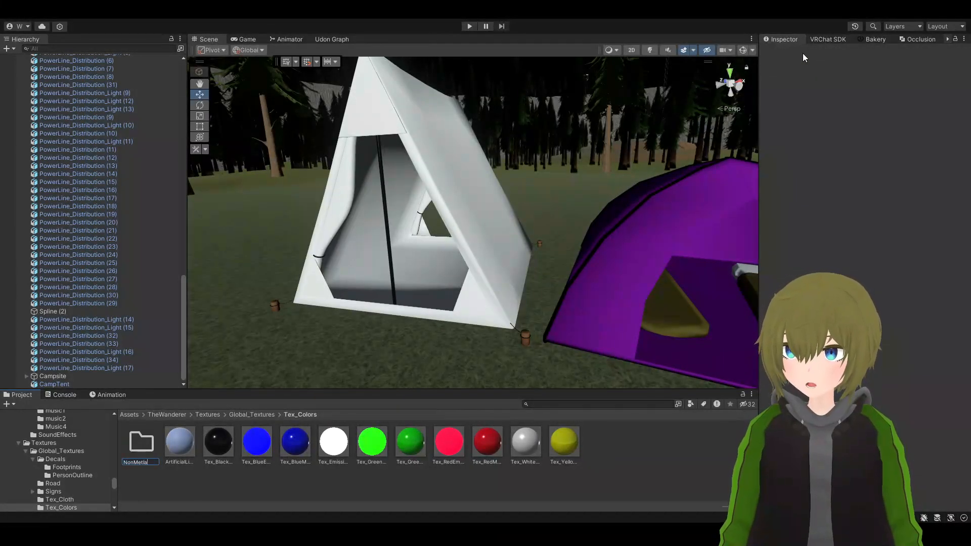
key(BackSpace)
key(BackSpace)
key(BackSpace)
key(BackSpace)
text(allic)
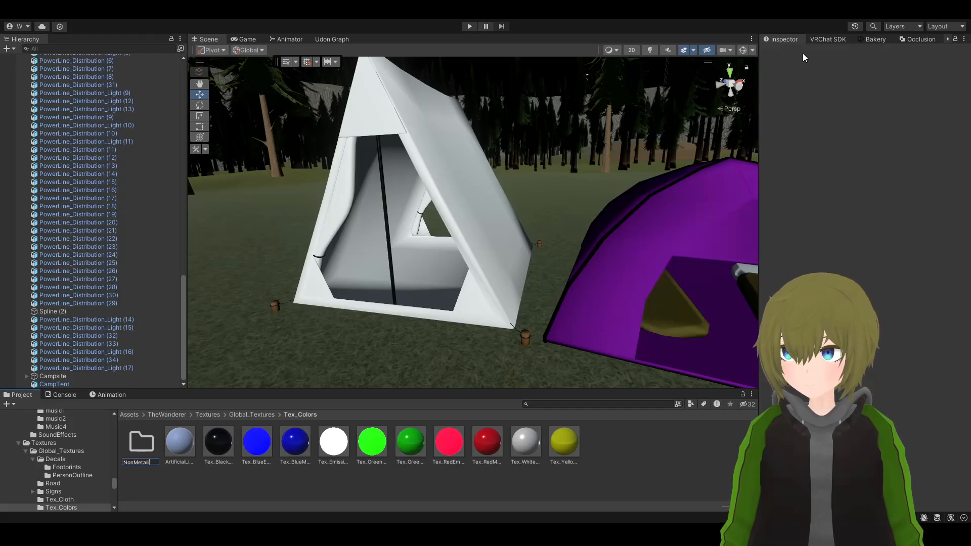
key(Return)
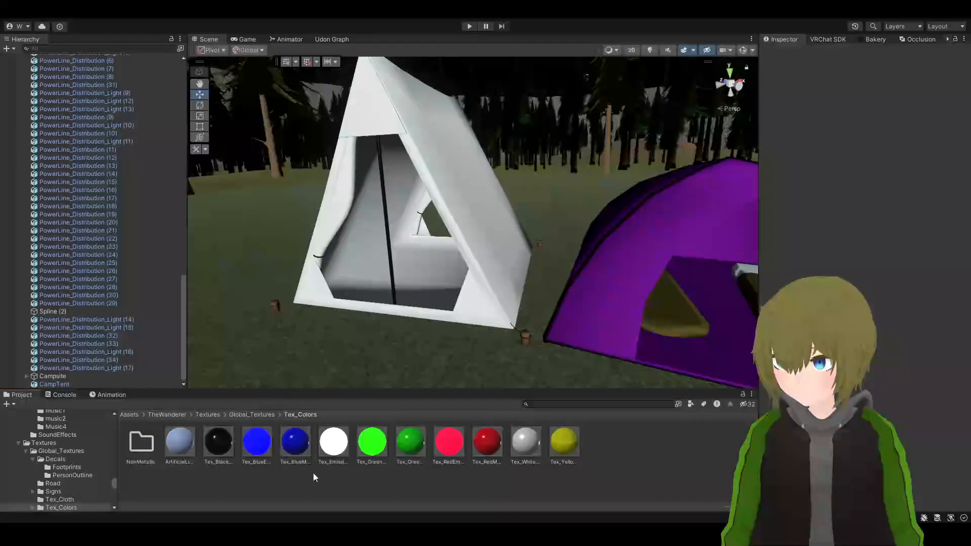
- Create a new material named Blue inside the NonMetallic folder
double_click(145, 453)
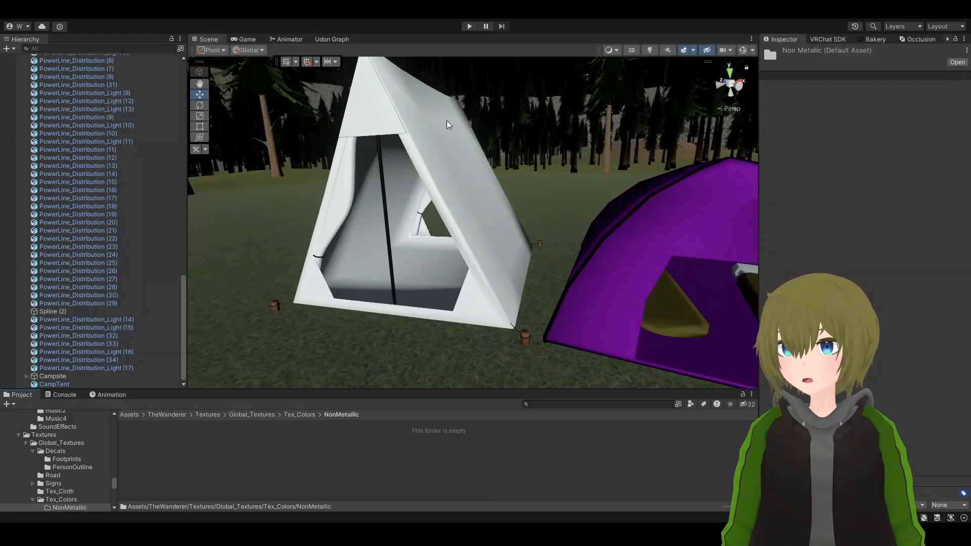
click(418, 320)
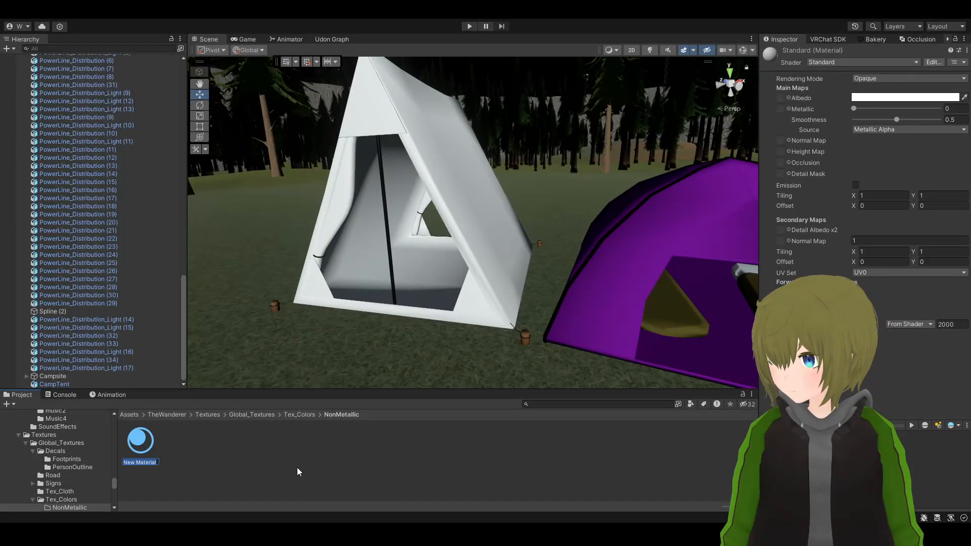
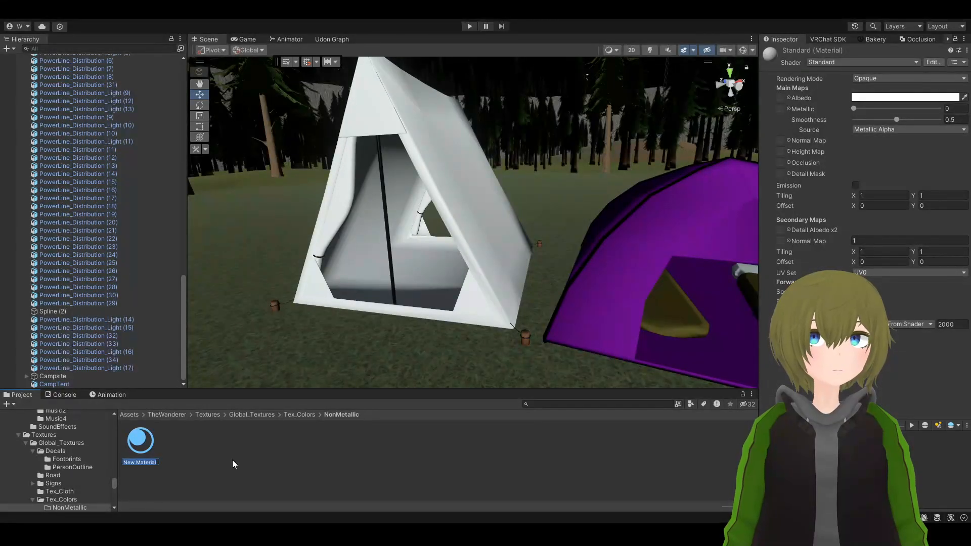
text(Blue)
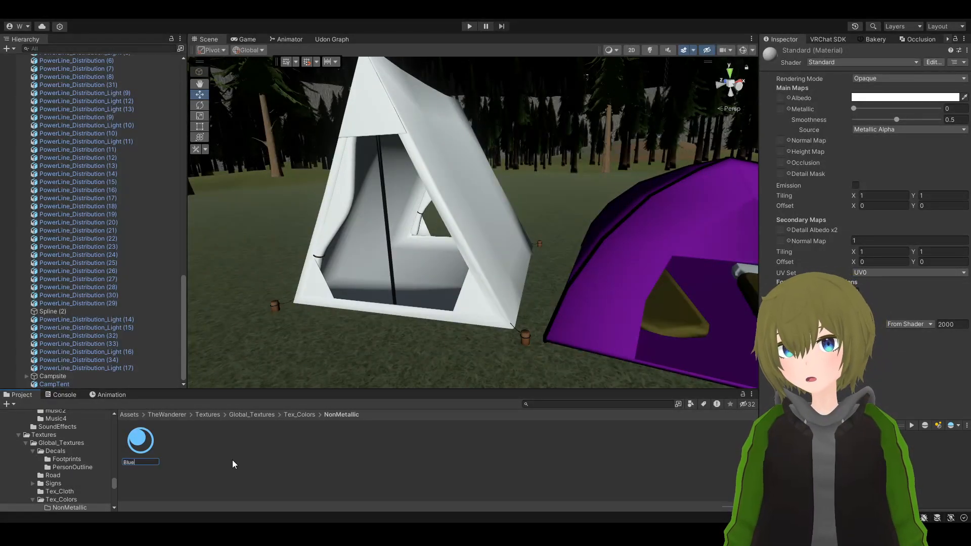
key(Return)
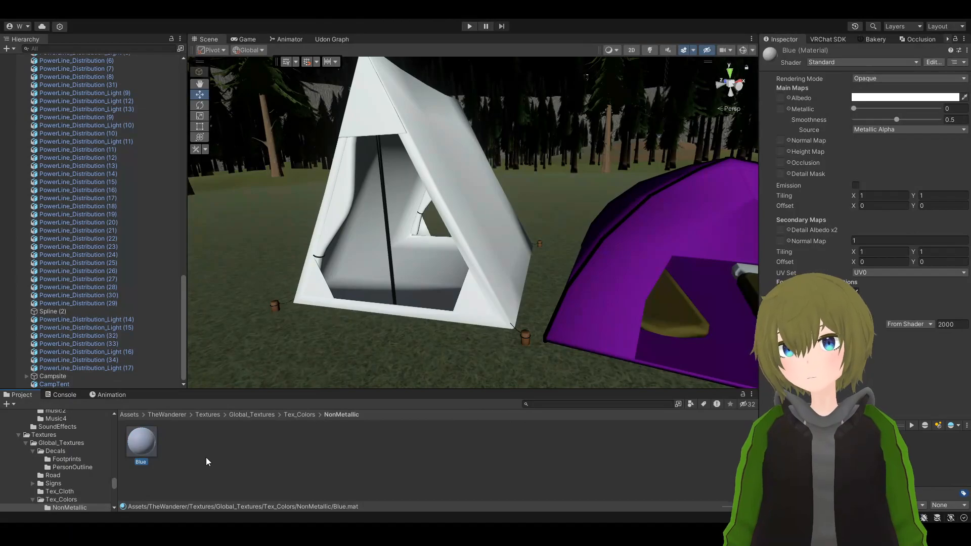
- Set the new material's albedo to a saturated blue and rename it DarkBlue
click(855, 292)
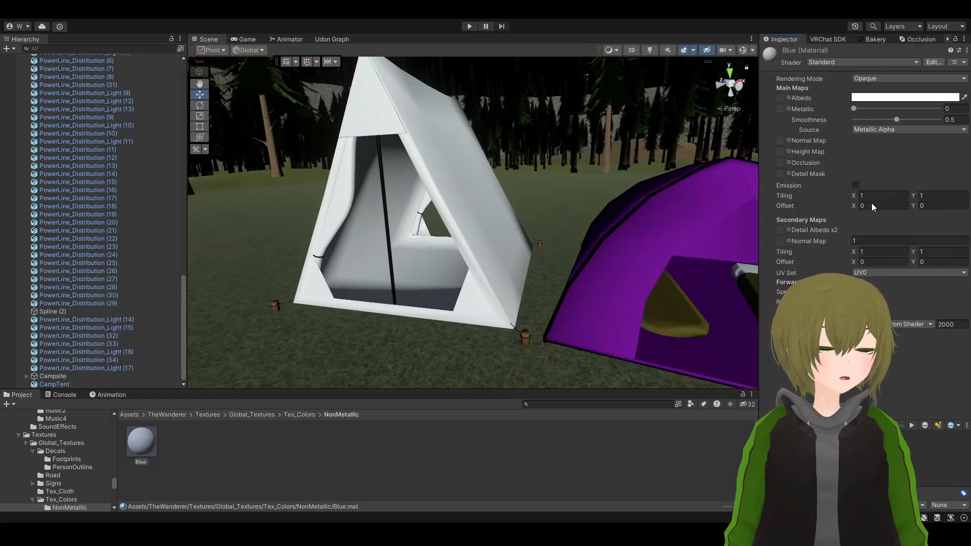
drag(936, 165, 928, 144)
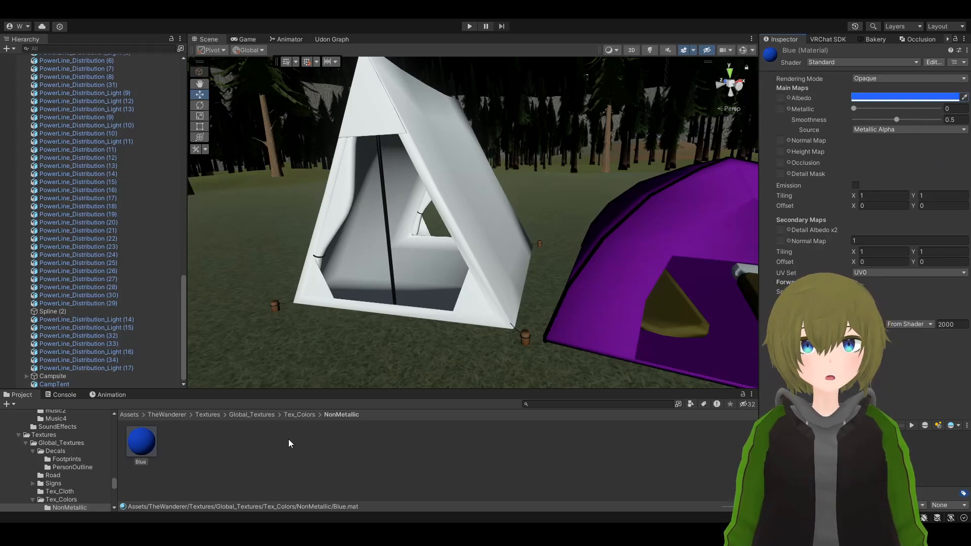
click(137, 463)
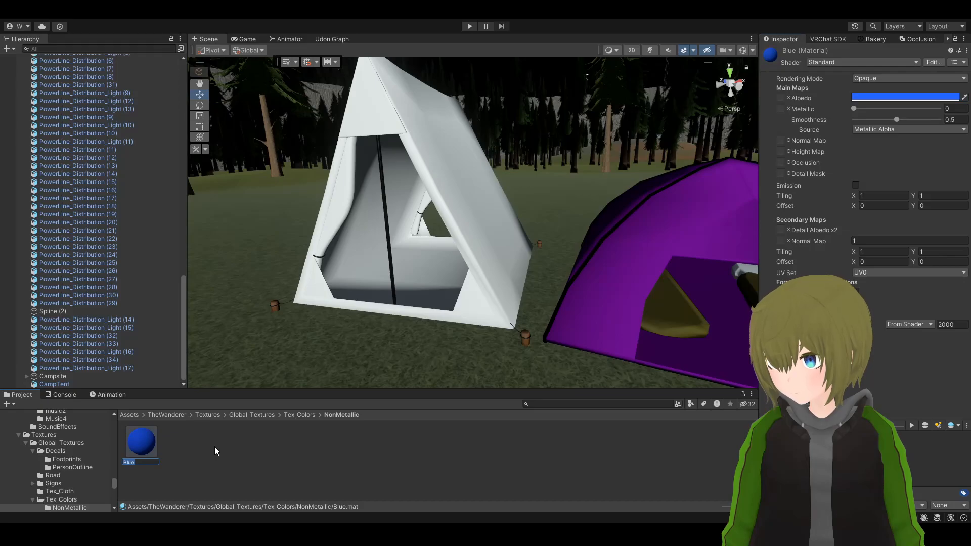
key(Home)
text(Dark)
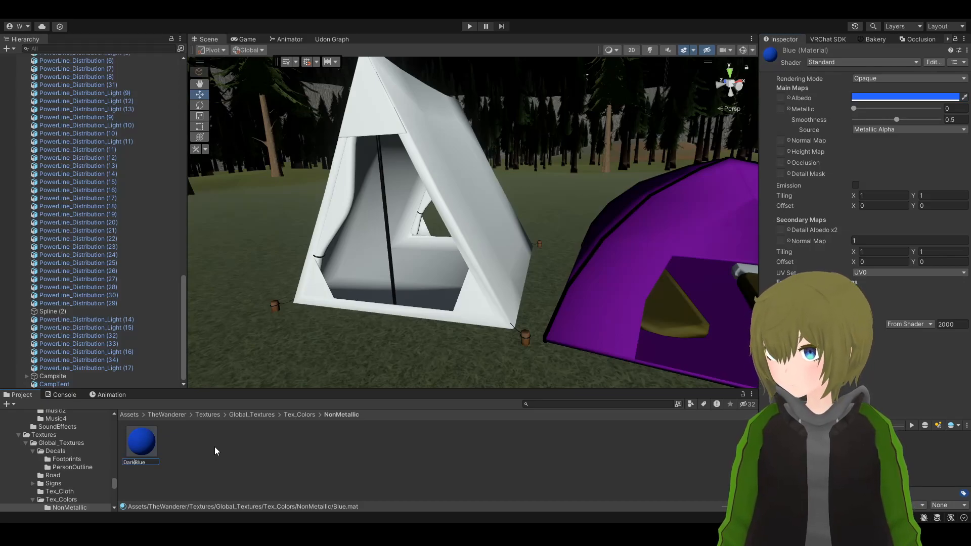
key(Return)
- Duplicate the DarkBlue material, change the copy's albedo to green, and rename it DarkGreen
key(ctrl+d)
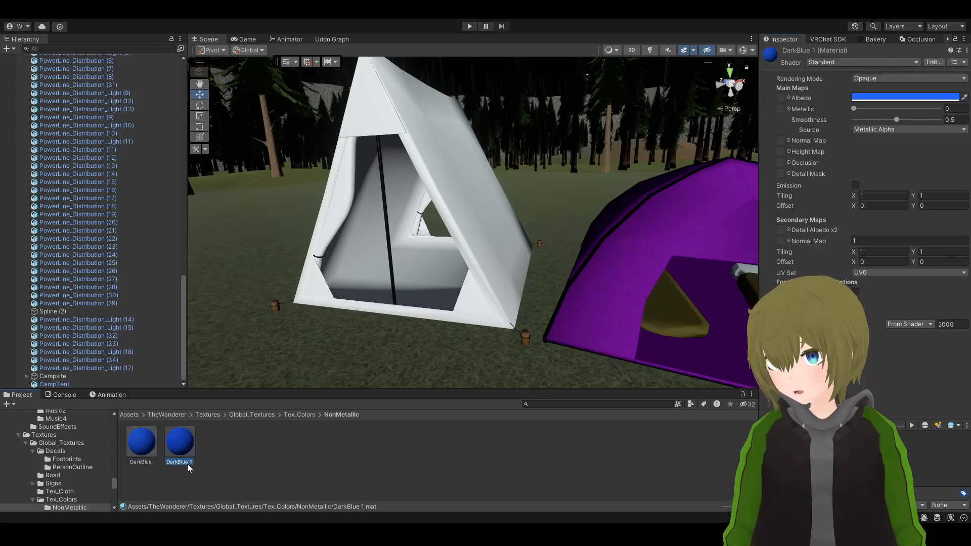
click(879, 97)
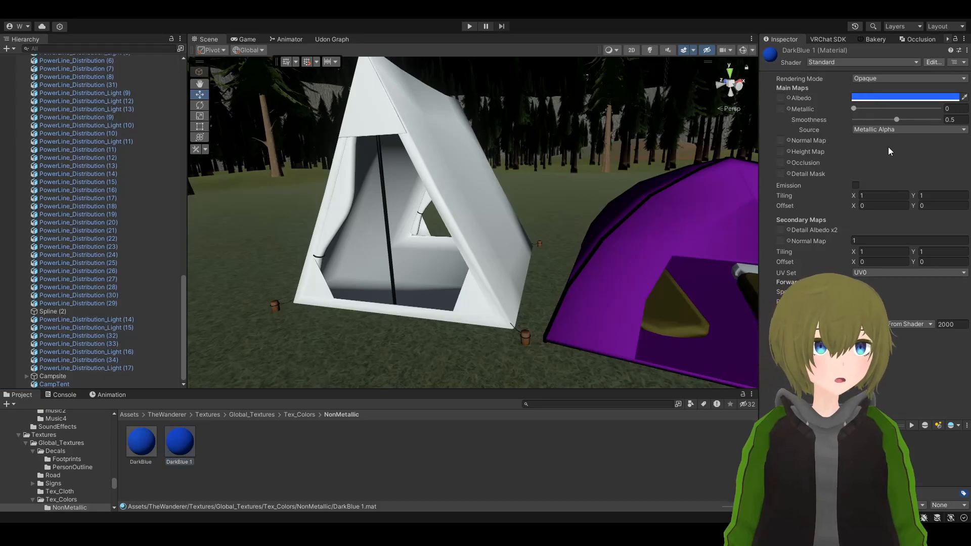
click(891, 125)
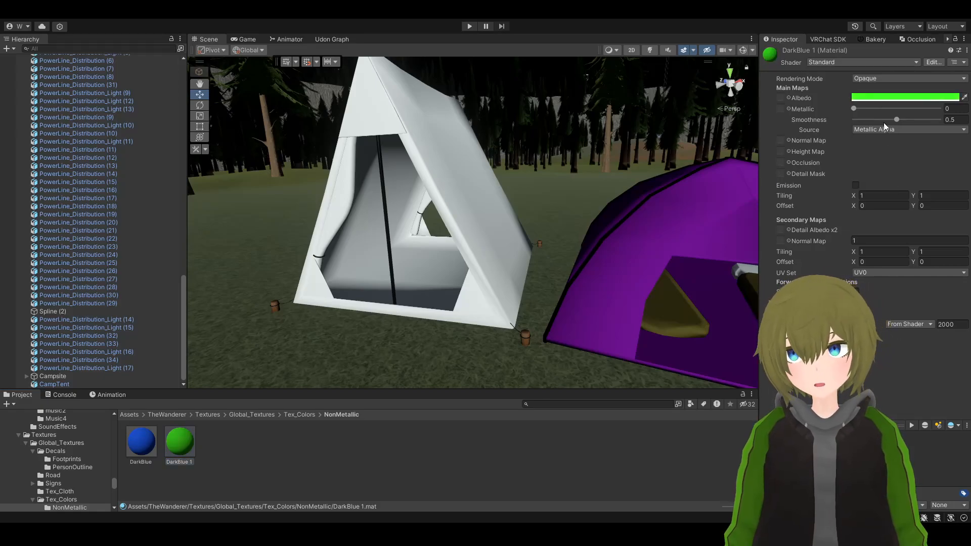
click(183, 461)
text(DarkGreen)
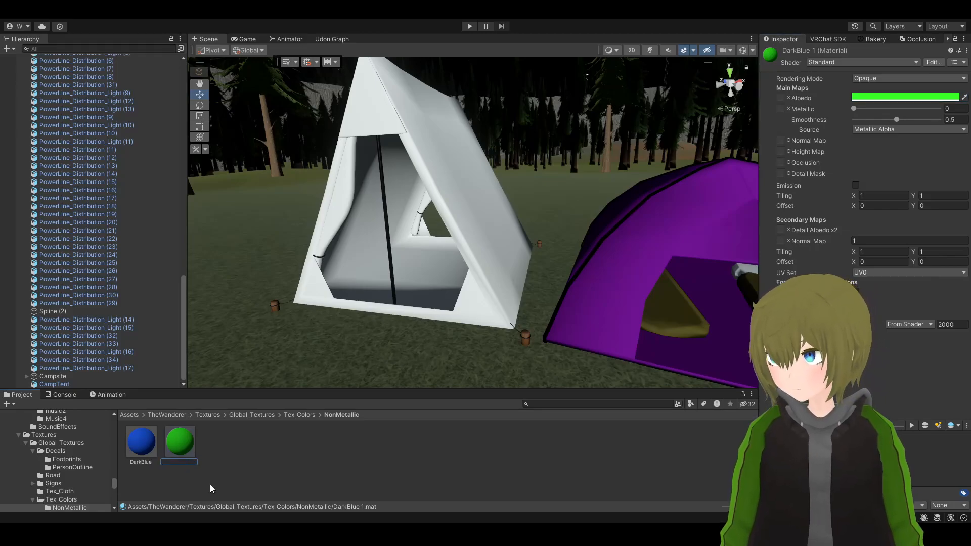
key(Return)
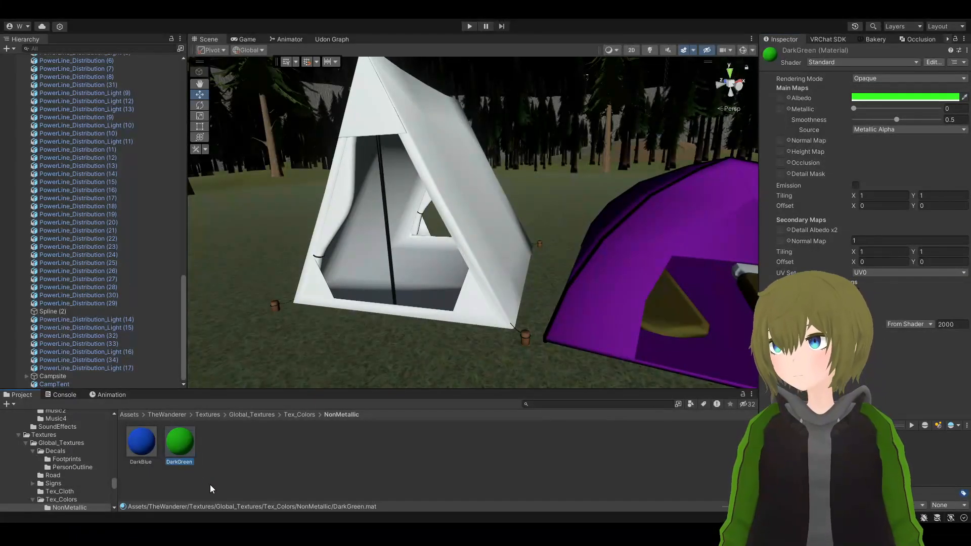
- Find the CampTent model asset by searching for "tent" and remap its Color1 material to DarkGreen
click(302, 450)
alt+drag(389, 294, 409, 278)
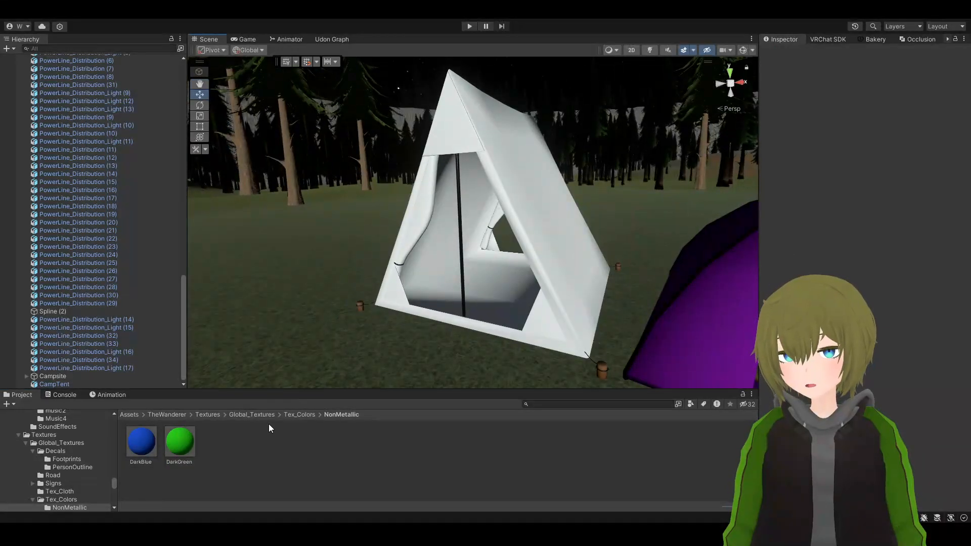
click(539, 404)
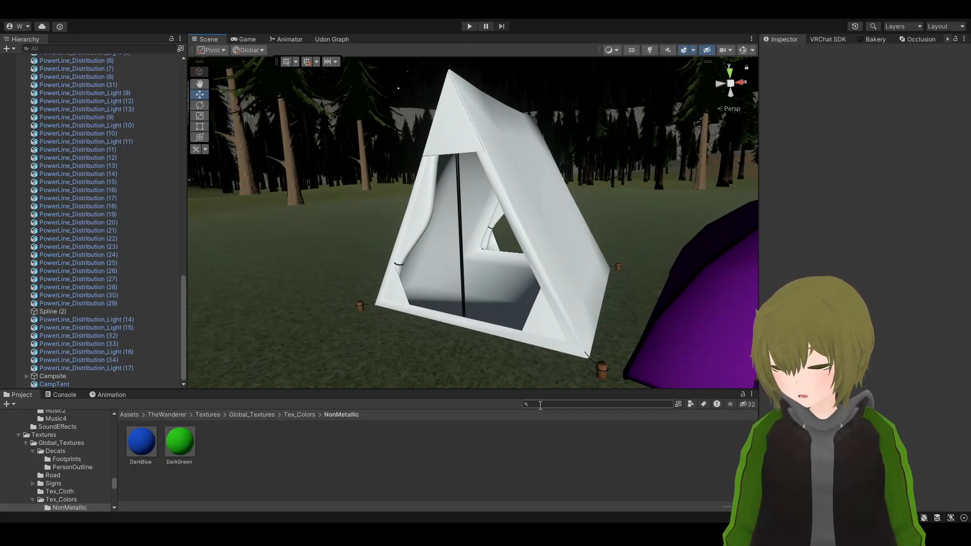
text(tent)
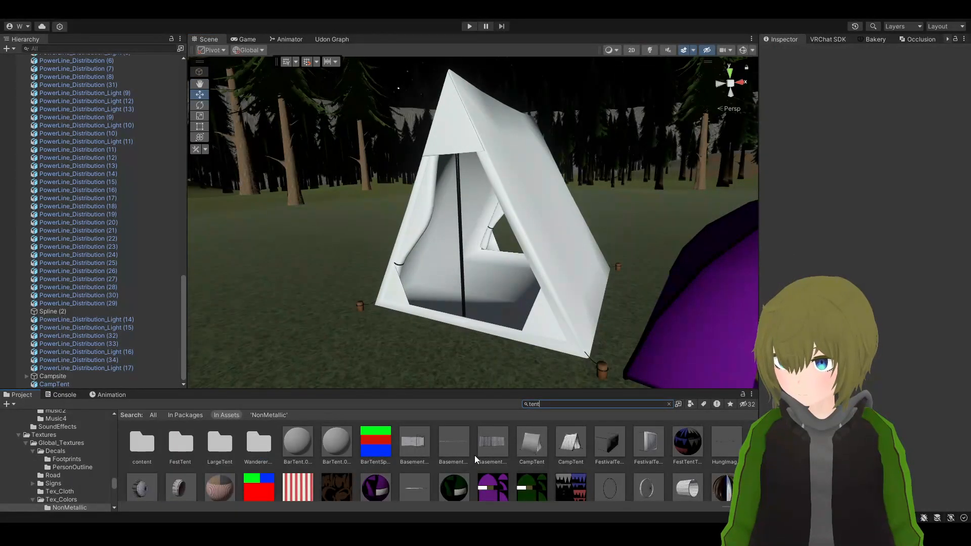
click(529, 447)
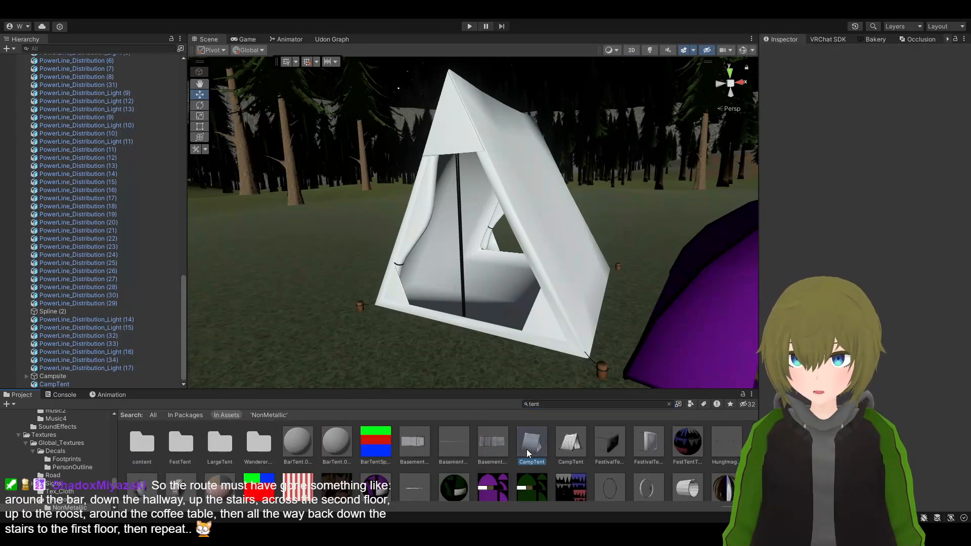
click(668, 404)
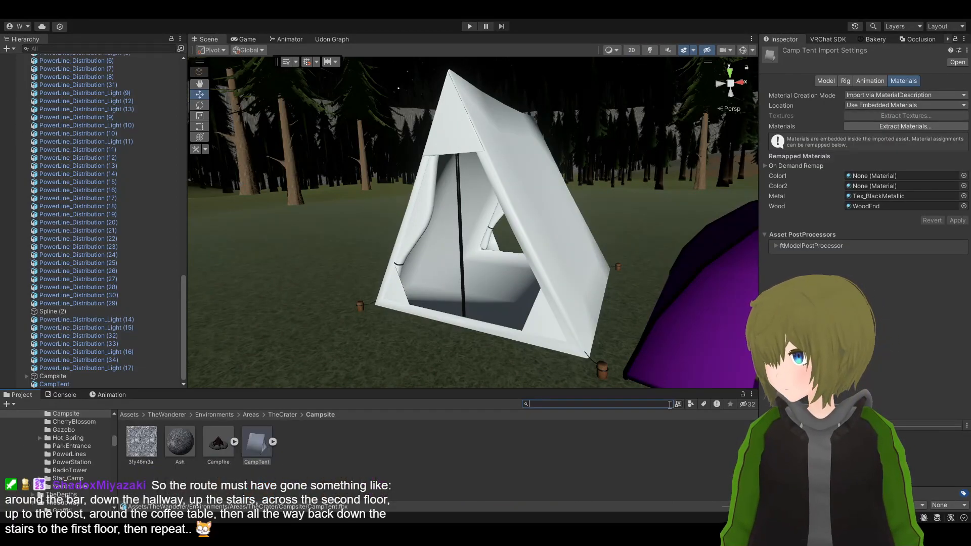
click(480, 469)
click(257, 442)
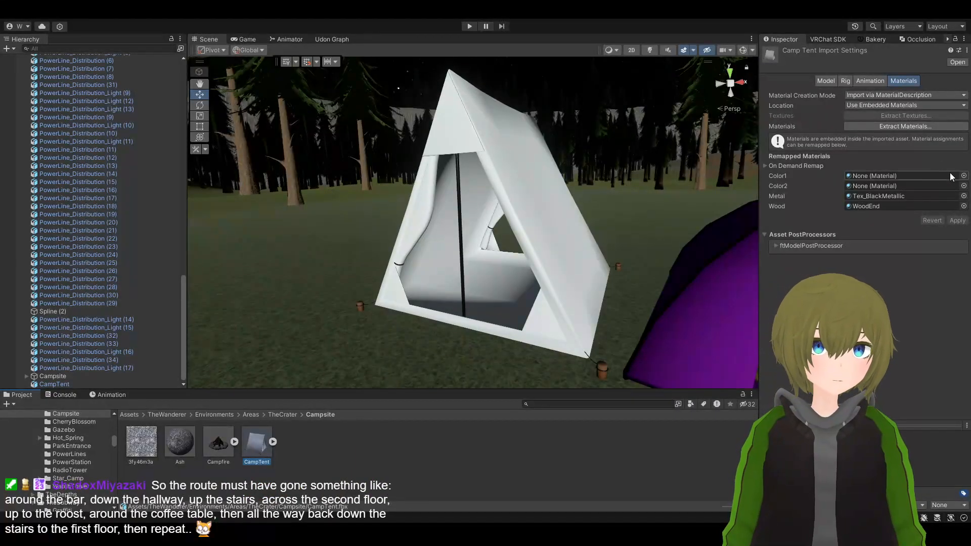
click(963, 176)
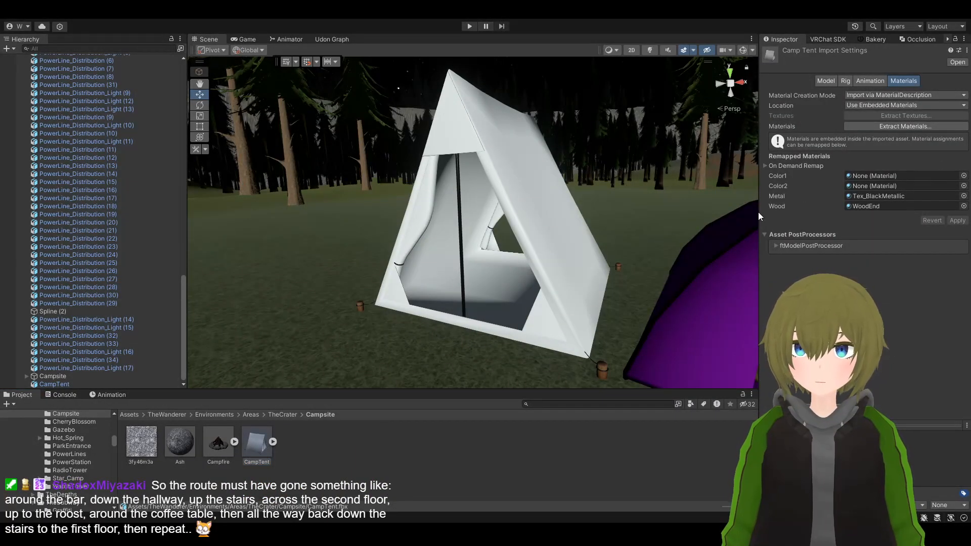
double_click(475, 238)
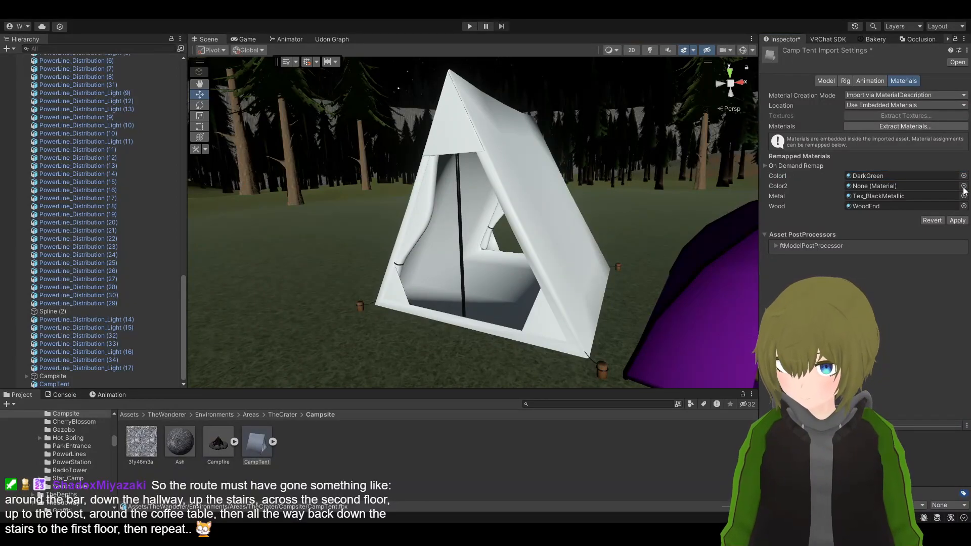
- Remap the CampTent's Color1 to DarkBlue and Color2 to DarkGreen, and apply the import settings
double_click(499, 249)
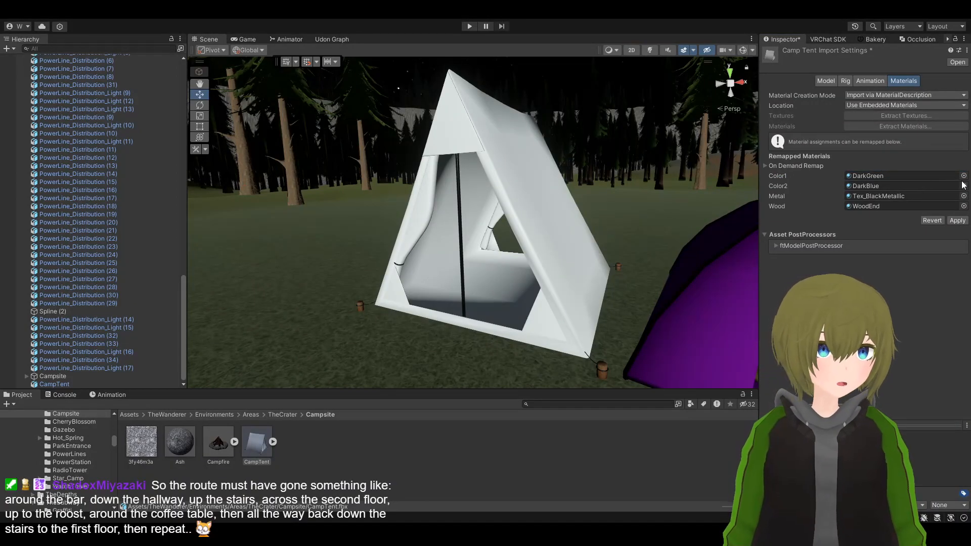
click(958, 221)
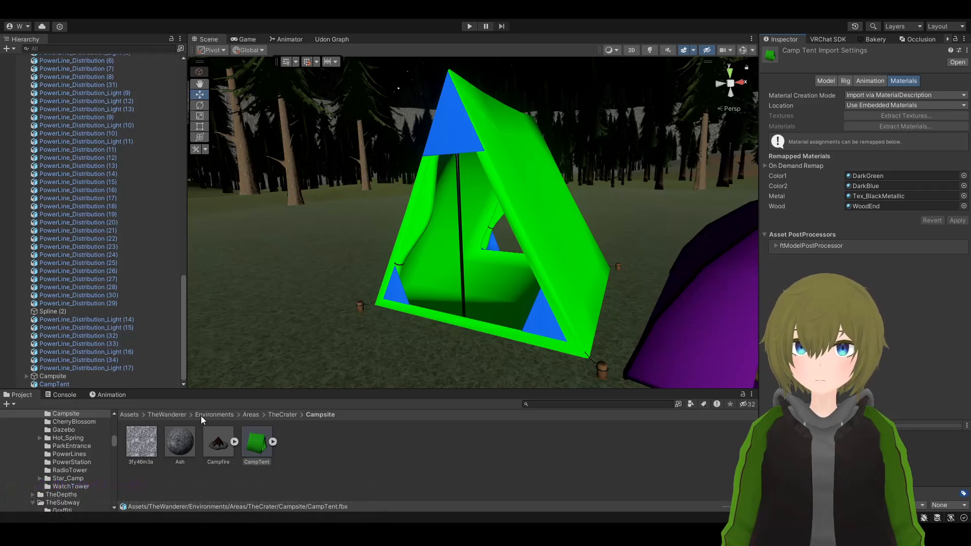
mouse_move(875, 186)
mouse_down()
mouse_move(870, 177)
mouse_move(889, 187)
mouse_up()
click(957, 222)
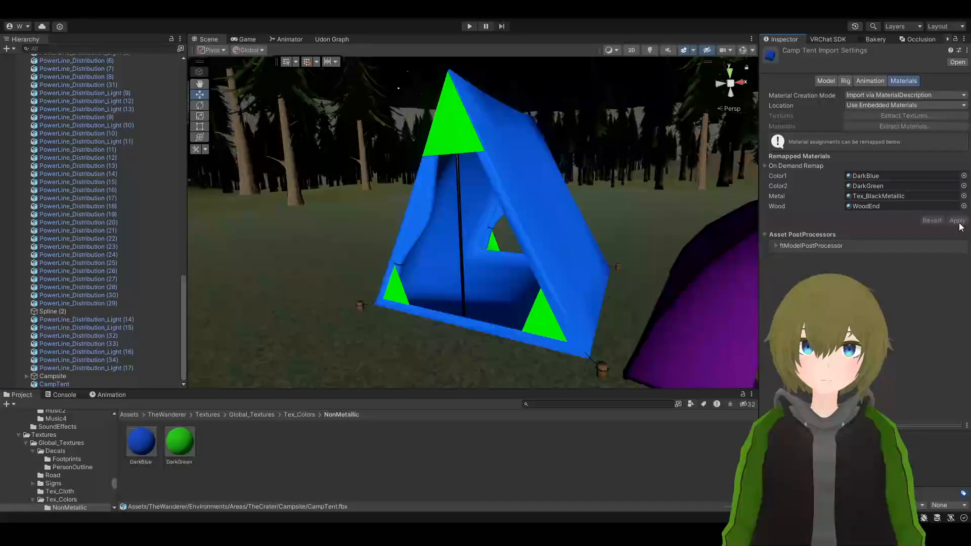
- Search the project assets for "tarp" and look at the existing Tarp material
right_drag(455, 209, 444, 318)
key(s)
key(w)
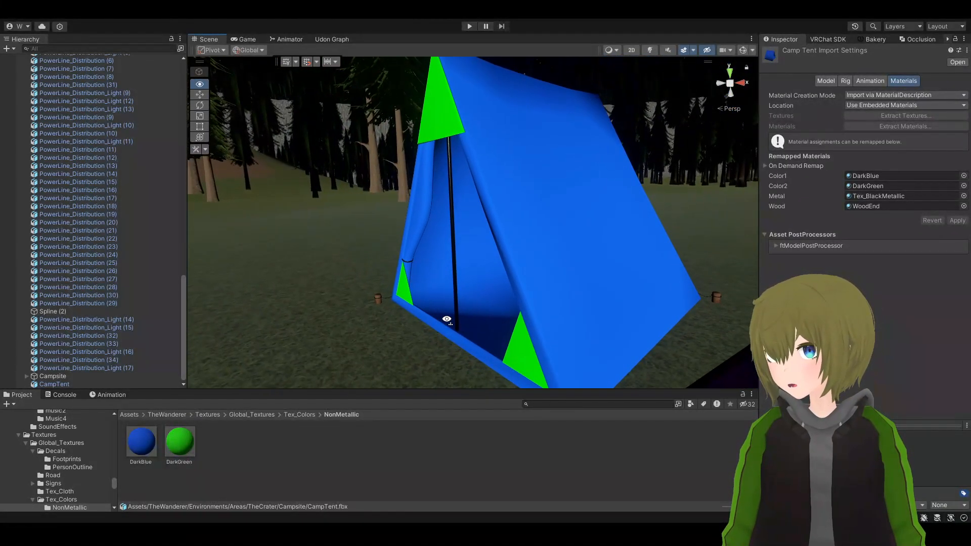
click(551, 403)
text(tarp)
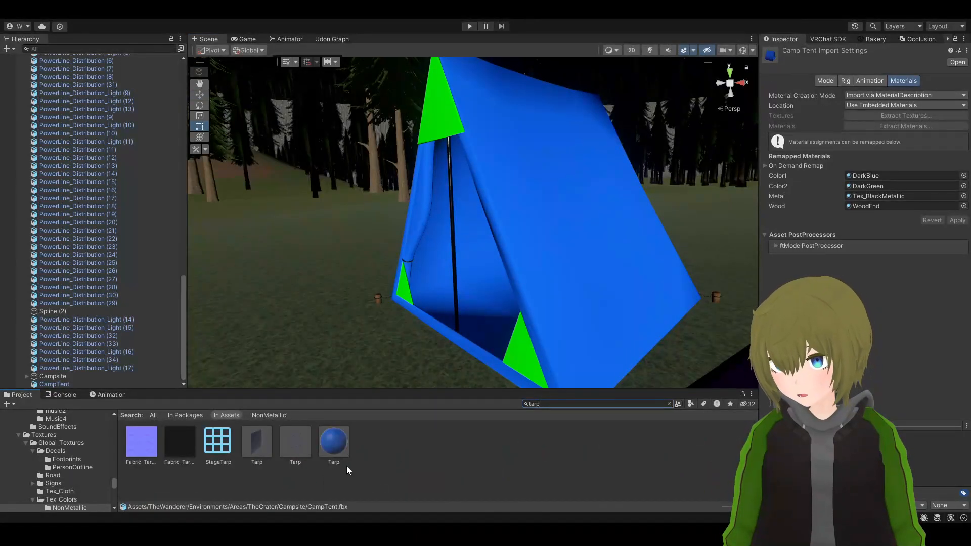
drag(333, 441, 437, 476)
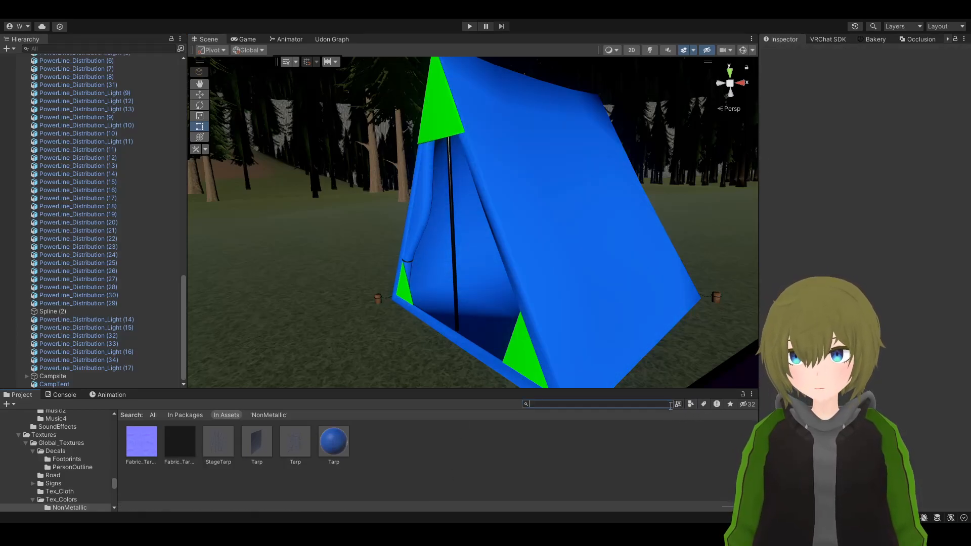
- Change the DarkGreen material's albedo to a darker, more muted green
right_drag(380, 322, 455, 318)
click(180, 444)
click(881, 148)
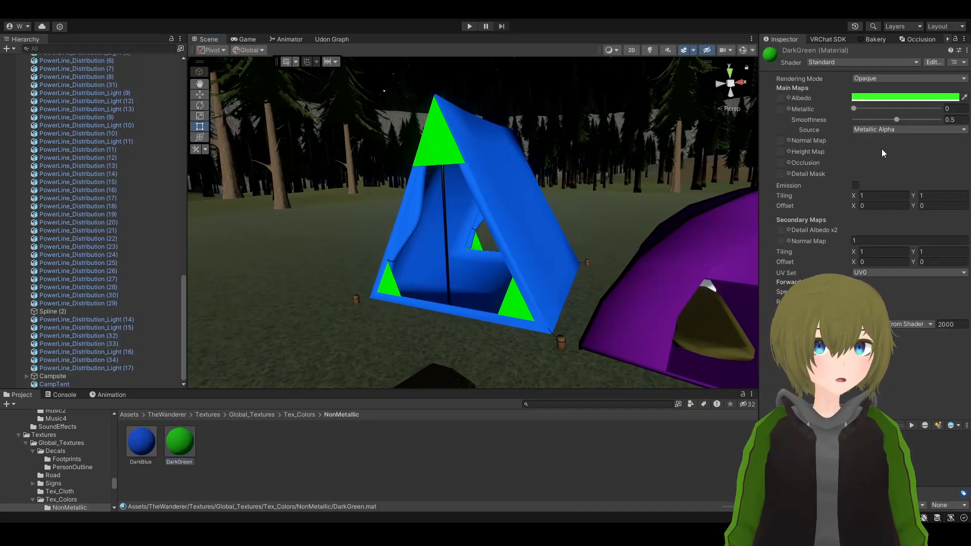
drag(931, 151, 927, 179)
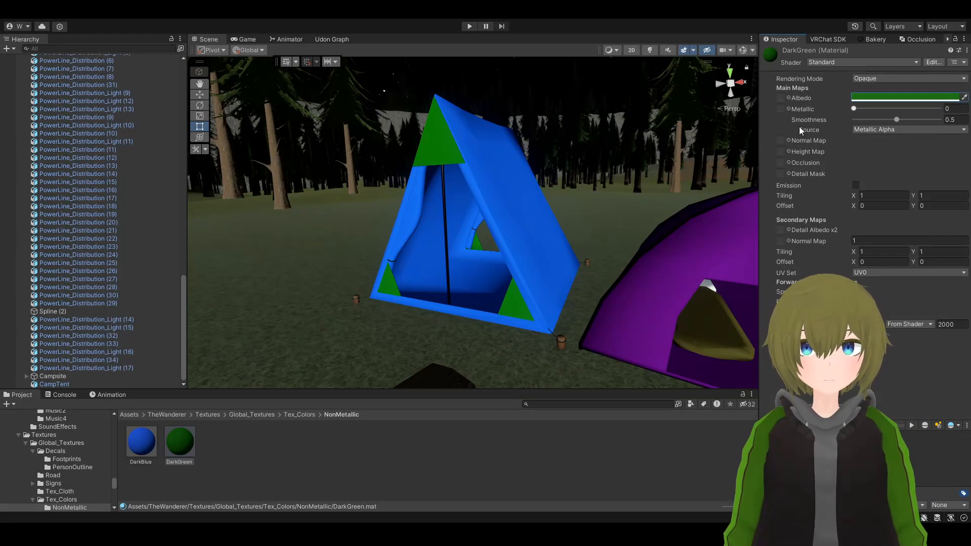
- Try a near-black albedo and a violet albedo on the DarkBlue material, undoing each change
right_drag(597, 202, 672, 198)
click(142, 443)
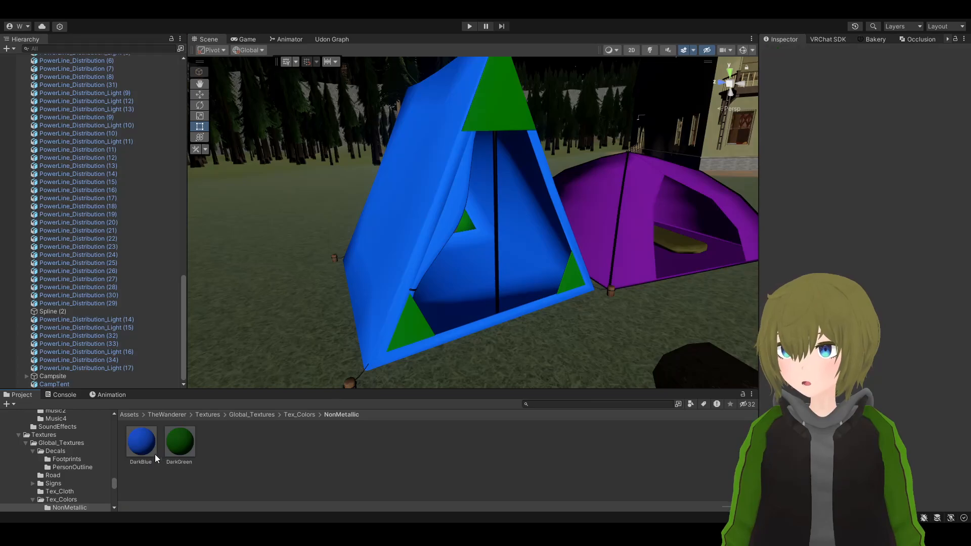
click(873, 99)
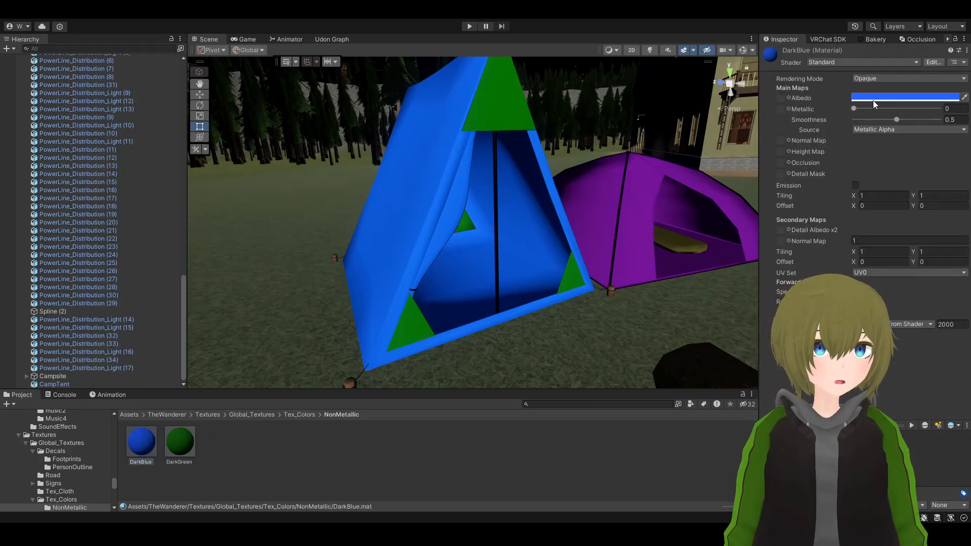
click(885, 191)
drag(885, 192, 874, 194)
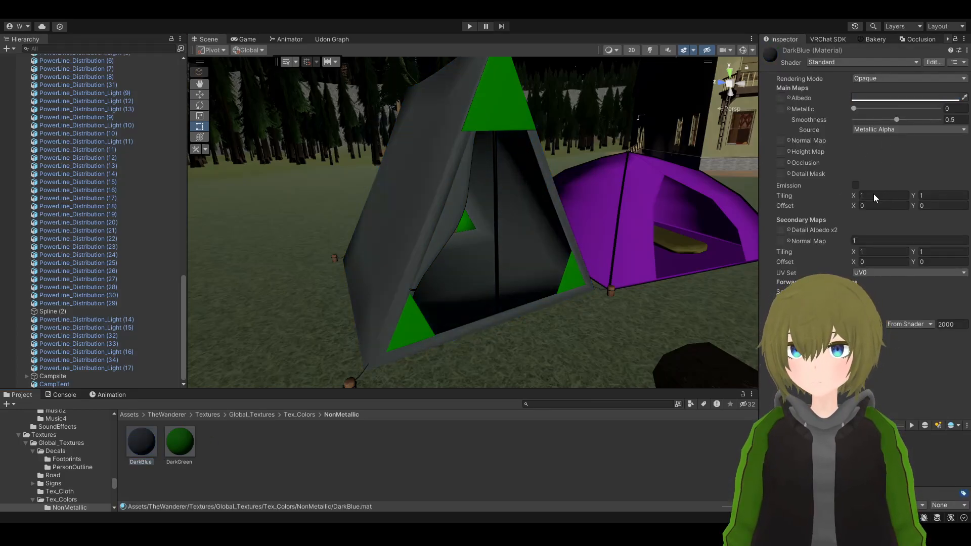
key(ctrl+z)
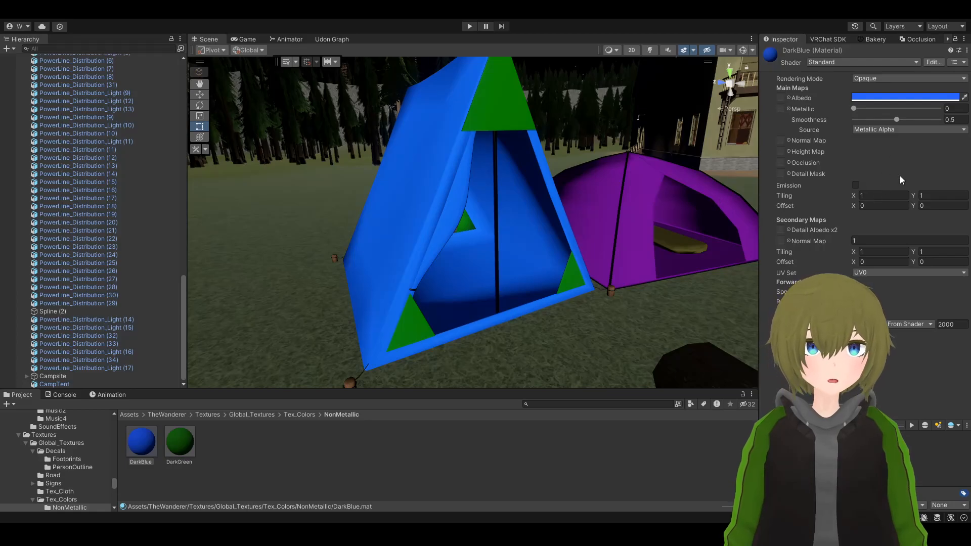
click(899, 229)
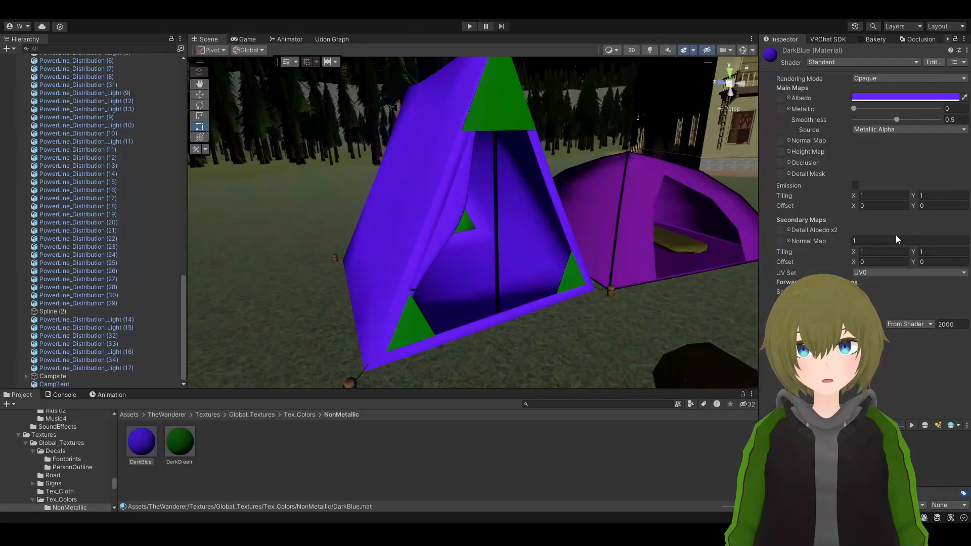
key(ctrl+z)
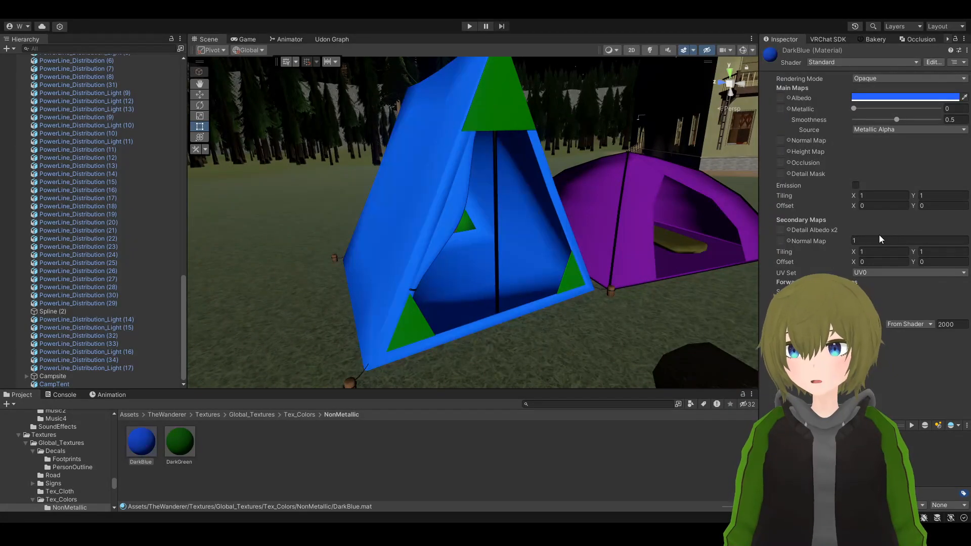
- Examine the CampTent's blue and green fabric from several sides beside the purple tents
alt+drag(537, 228, 535, 205)
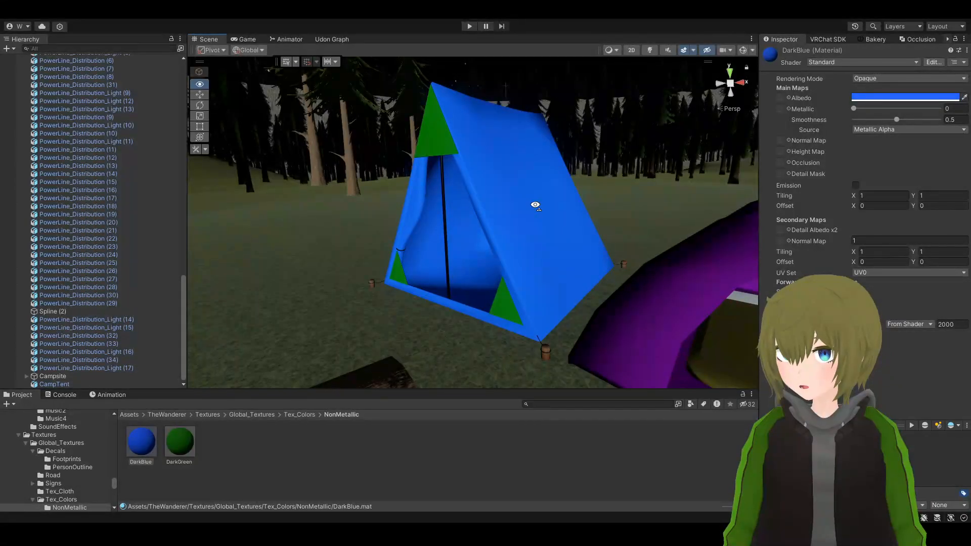
alt+drag(535, 205, 527, 222)
key(a)
key(s)
right_drag(560, 223, 672, 200)
key(w)
key(a)
click(405, 464)
click(55, 384)
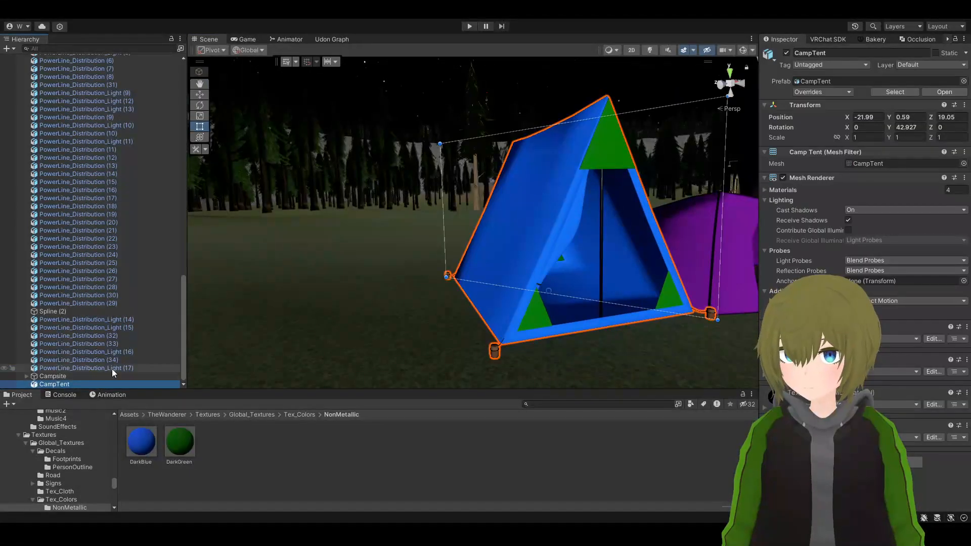
right_drag(339, 156, 417, 288)
click(235, 439)
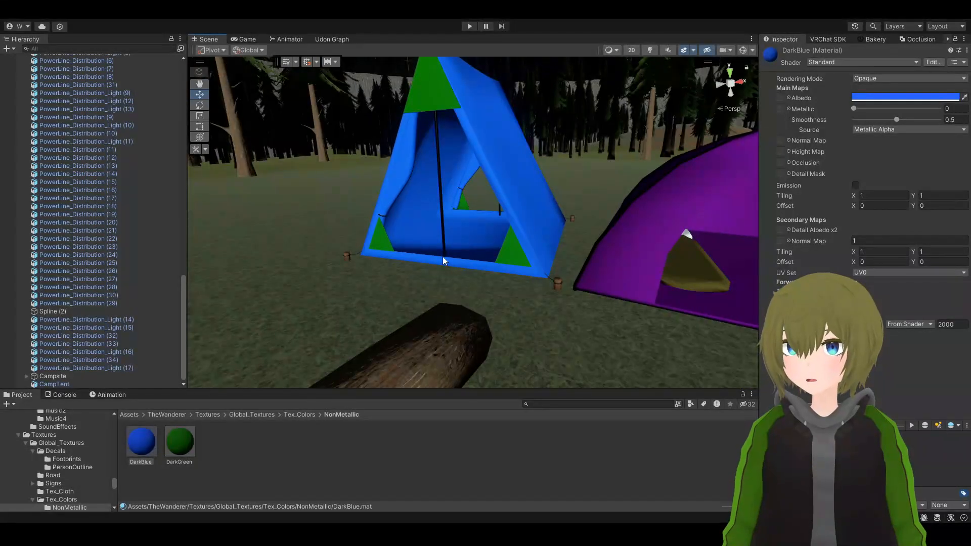
click(539, 428)
- Move the CampTent onto the spot of the neighbouring purple tent, at about X -19.35, Z 16.62
right_drag(430, 323, 389, 252)
click(390, 252)
scroll(410, 238, down, 5)
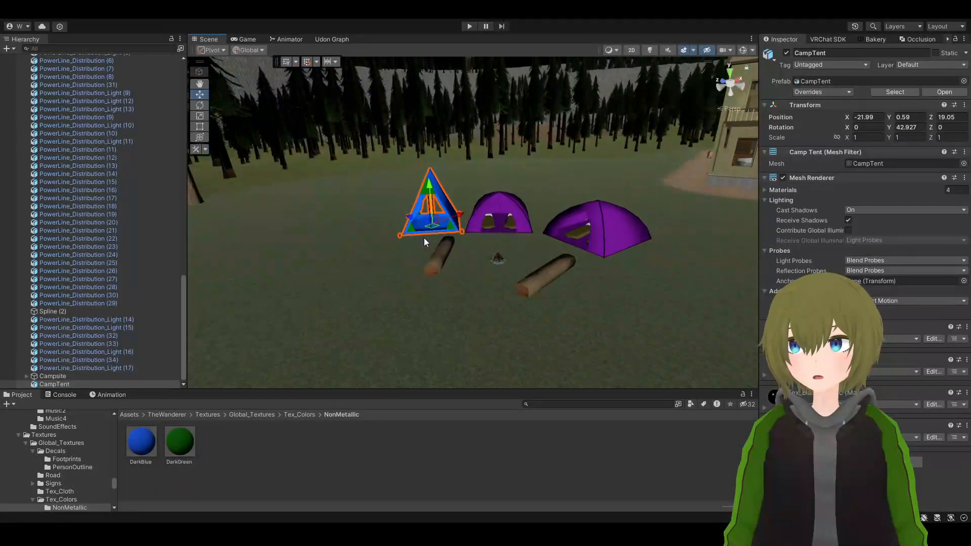
scroll(424, 240, up, 3)
drag(404, 227, 538, 239)
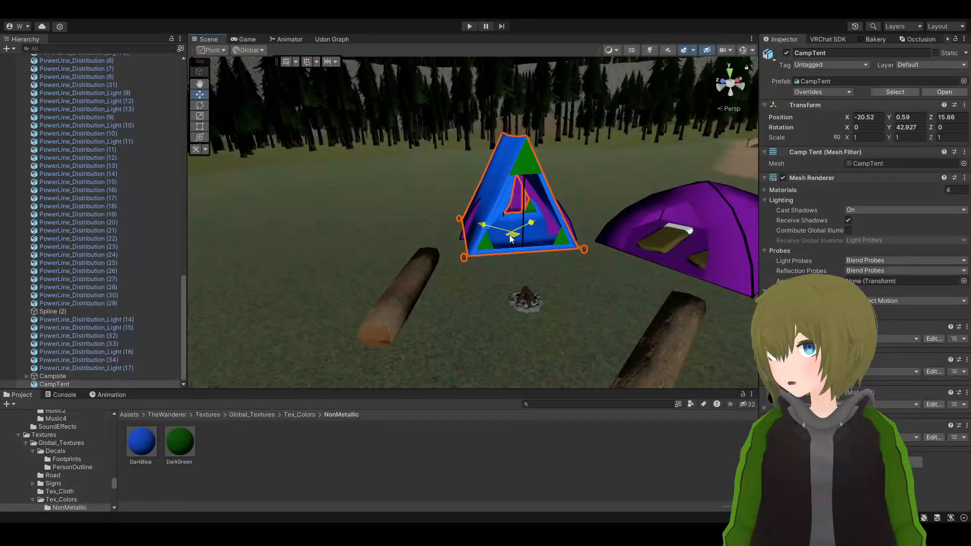
scroll(512, 253, up, 1)
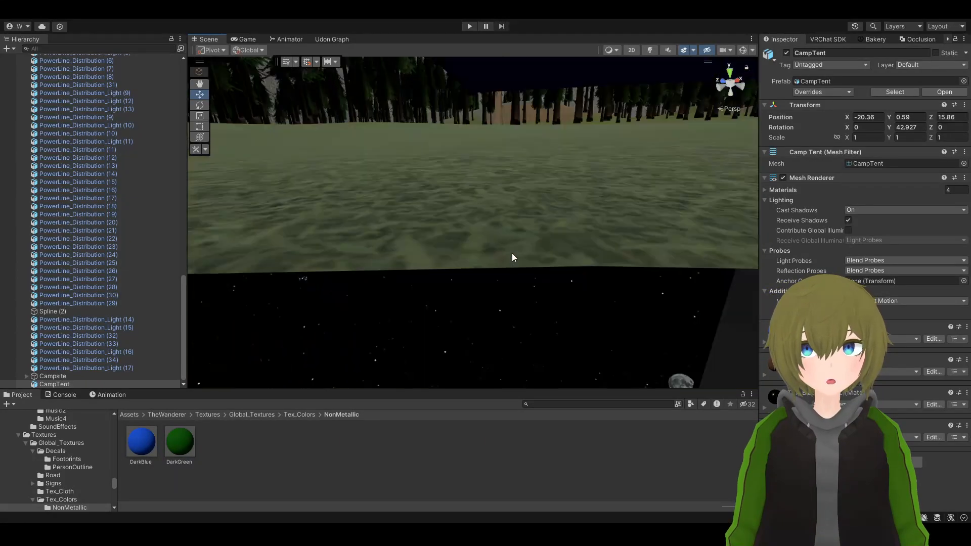
scroll(512, 253, down, 1)
right_drag(511, 253, 459, 285)
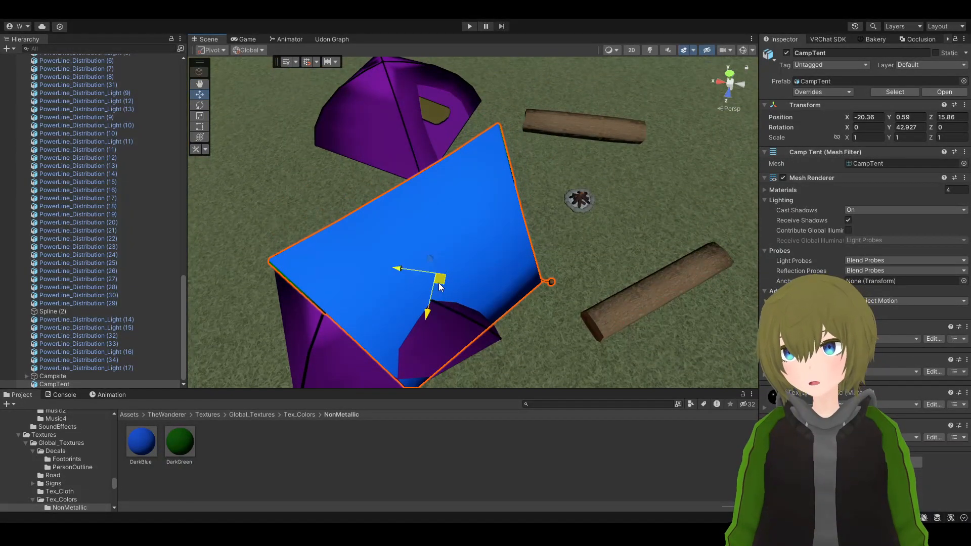
drag(439, 287, 369, 314)
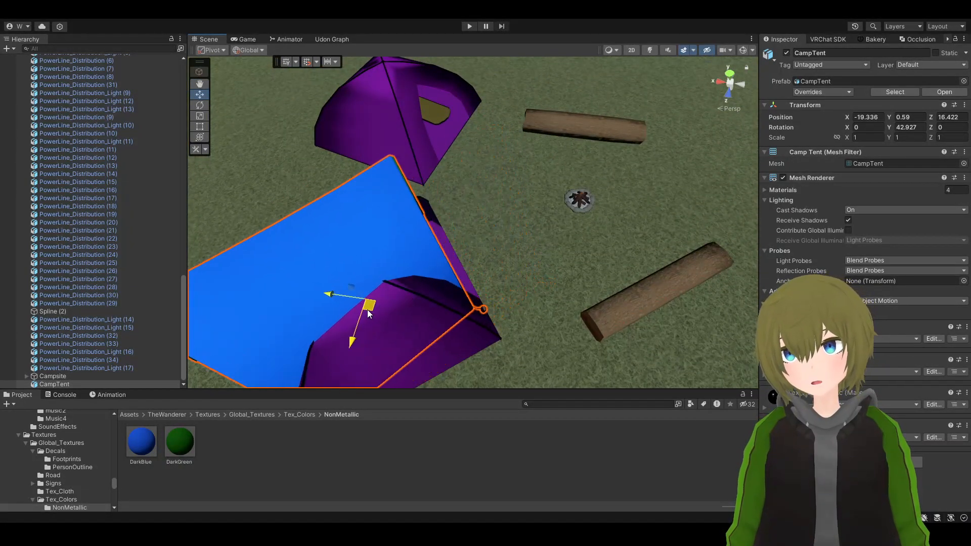
- Rotate the CampTent to about 53 degrees around Y and shift it to about X -19.73, Z 16.39
click(200, 105)
right_drag(489, 195, 402, 209)
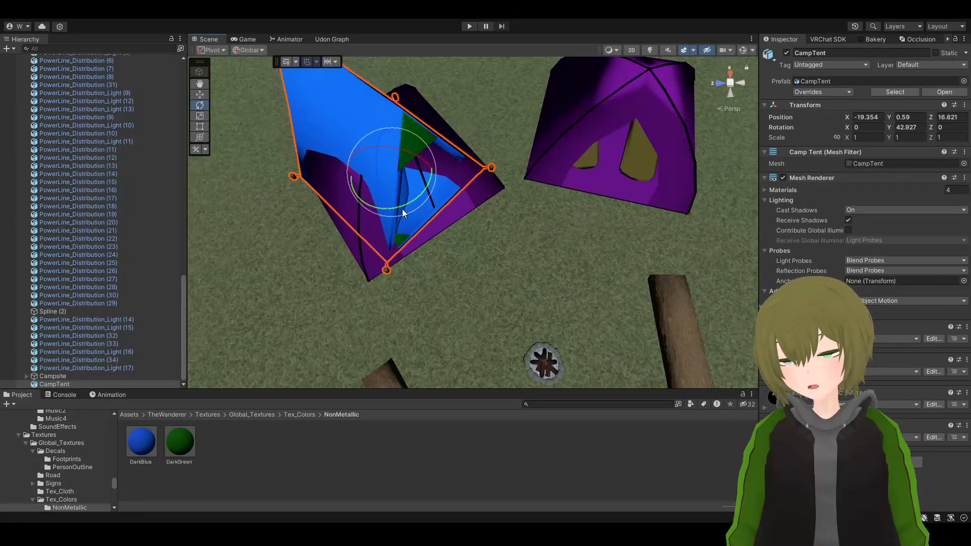
drag(403, 210, 387, 215)
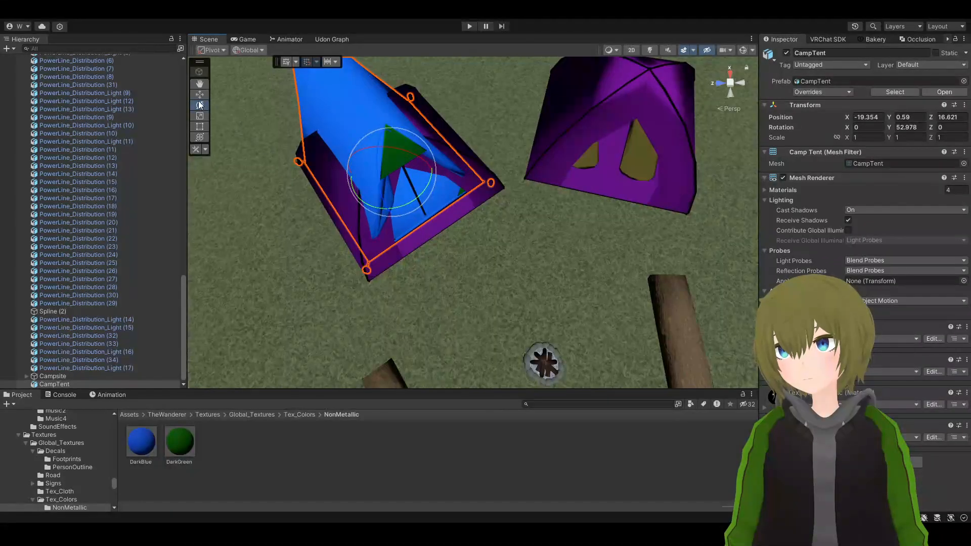
drag(398, 178, 408, 188)
- Delete the purple tent that overlaps the CampTent
click(359, 217)
click(425, 211)
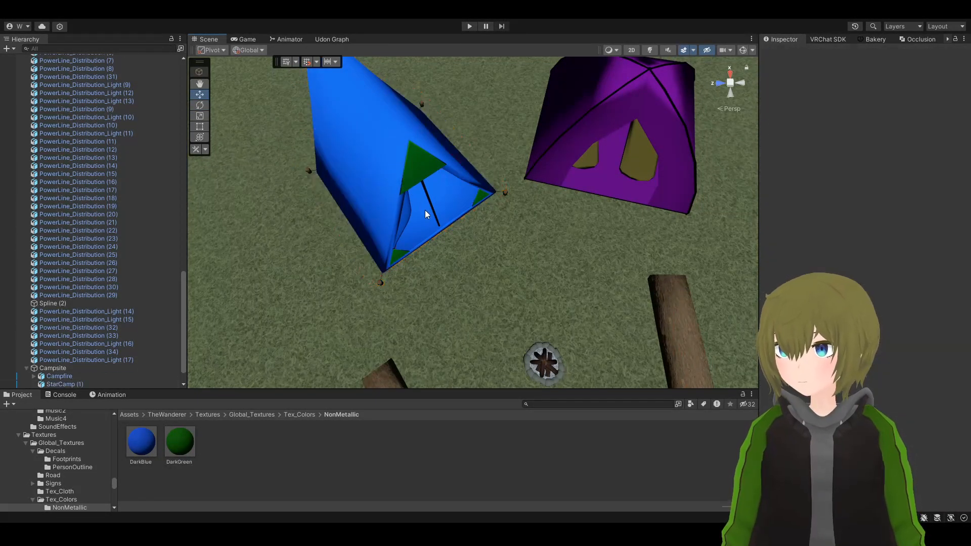
key(f)
- Duplicate the CampTent, rotate the copy to about 105 degrees around Y, and place it at about X -18.73, Z 11.8 over the other purple tent
right_drag(455, 211, 448, 153)
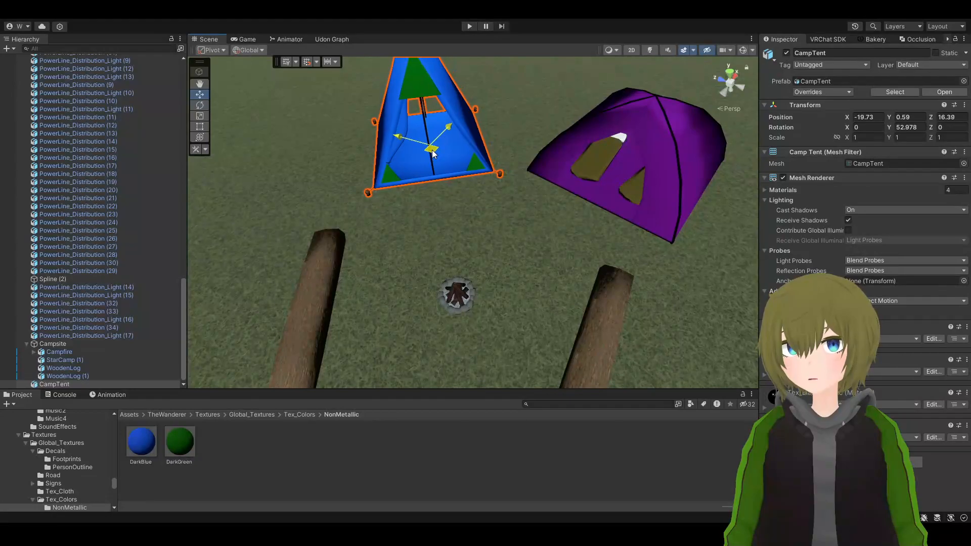
key(ctrl+d)
drag(433, 154, 531, 208)
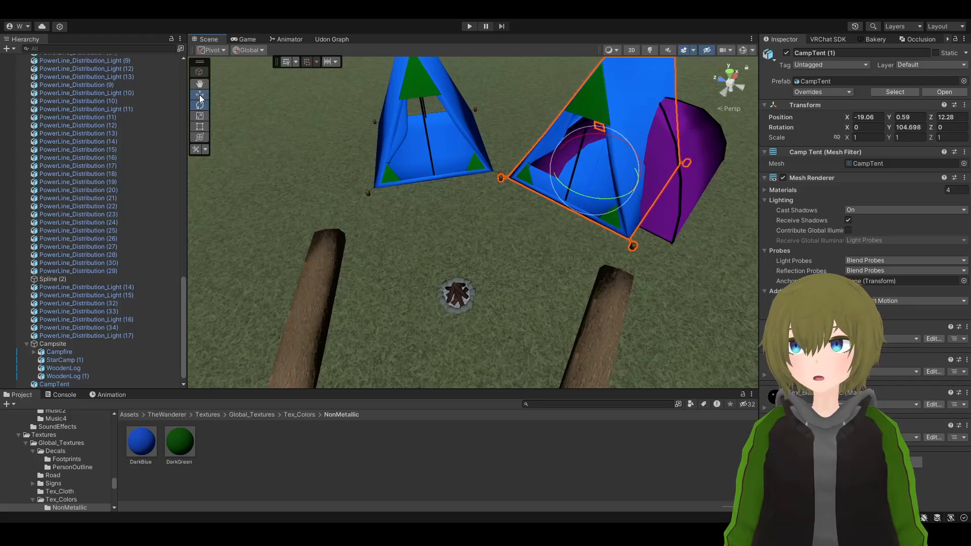
drag(598, 183, 614, 175)
- Delete the remaining purple tent and parent both CampTent objects under the Campsite object
click(697, 147)
key(Delete)
click(616, 130)
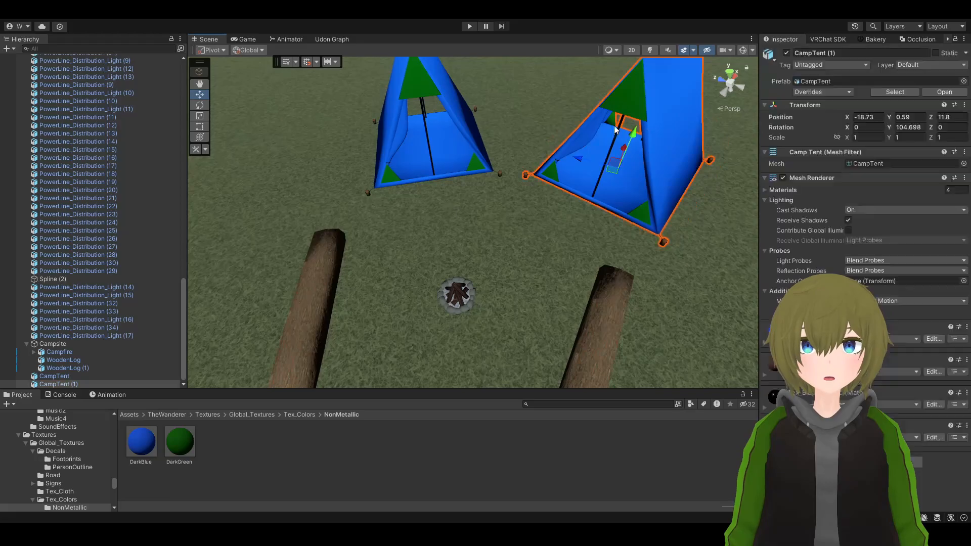
drag(65, 378, 60, 348)
click(496, 342)
- Examine the two placed tents, the yellow barrel inside the building, and the campsite as seen from the dirt road
key(w)
right_drag(496, 341, 502, 222)
key(s)
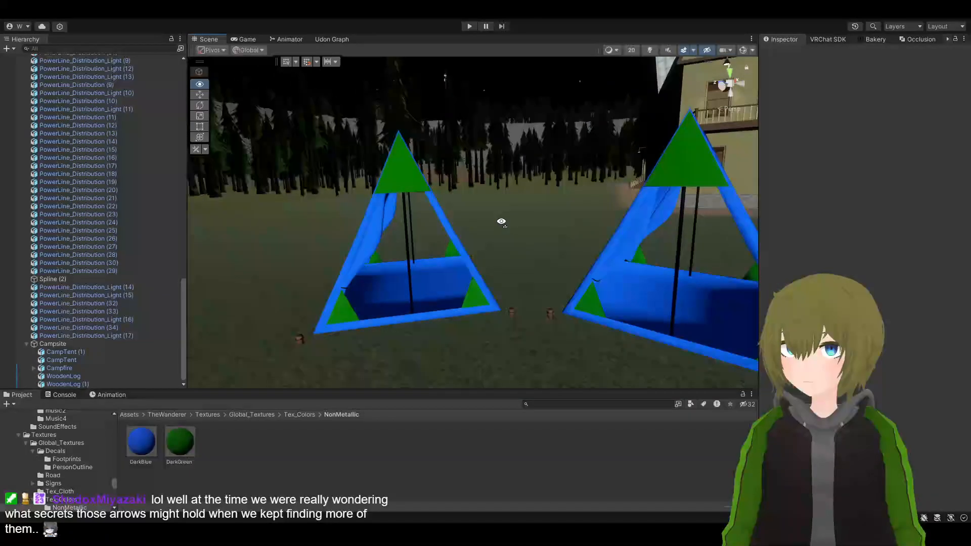
right_drag(502, 222, 545, 257)
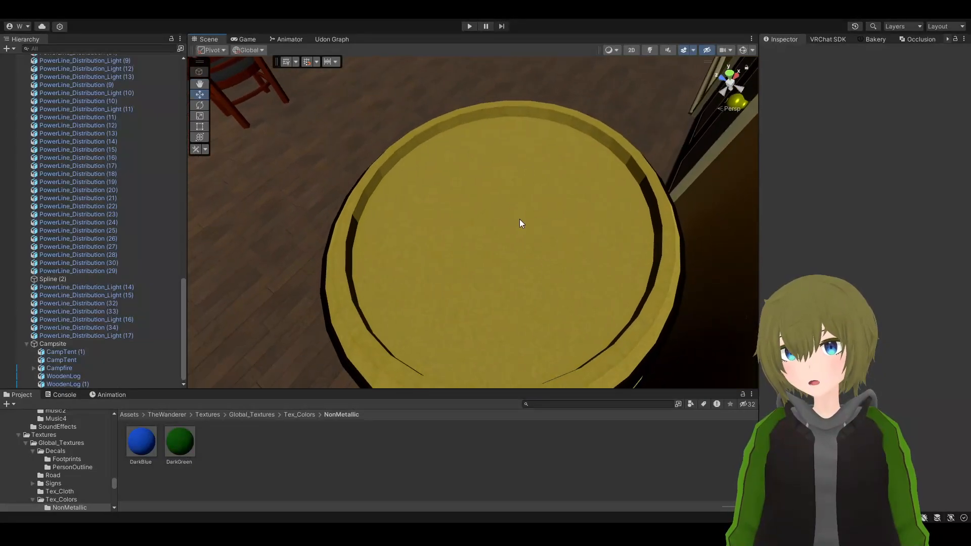
right_drag(593, 315, 378, 204)
key(w)
key(s)
key(s)
key(d)
key(w)
key(w)
key(w)
key(w)
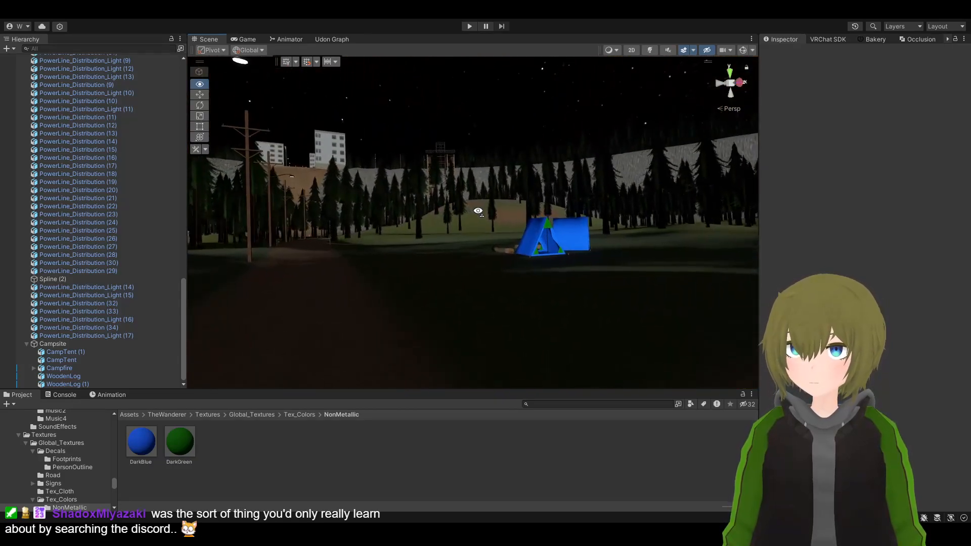
- Inspect the two campsite tents up close, with the building behind them
right_drag(479, 210, 869, 250)
key(w)
key(s)
key(s)
key(a)
key(w)
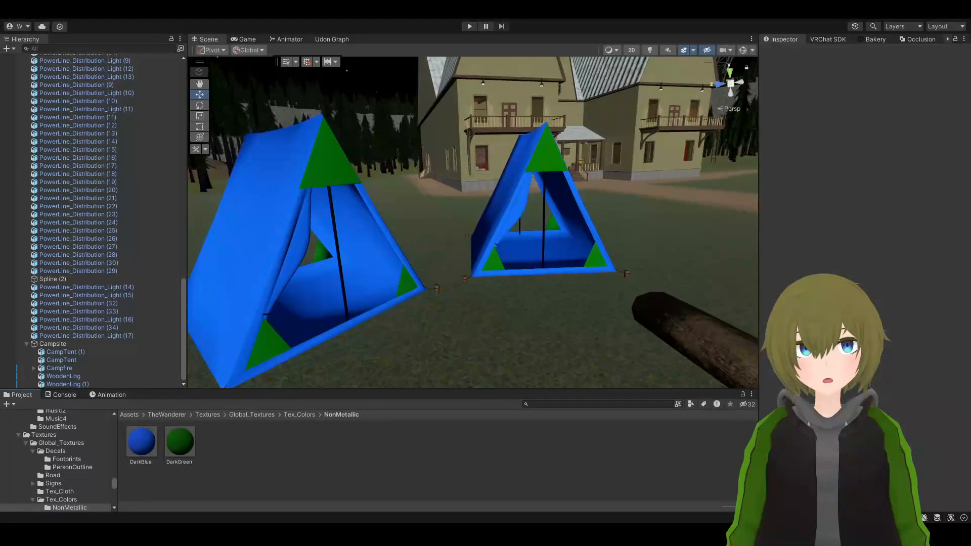
key(w)
- Select the power line spline and inspect its cables at the power station and the wooden poles
right_drag(658, 252, 557, 284)
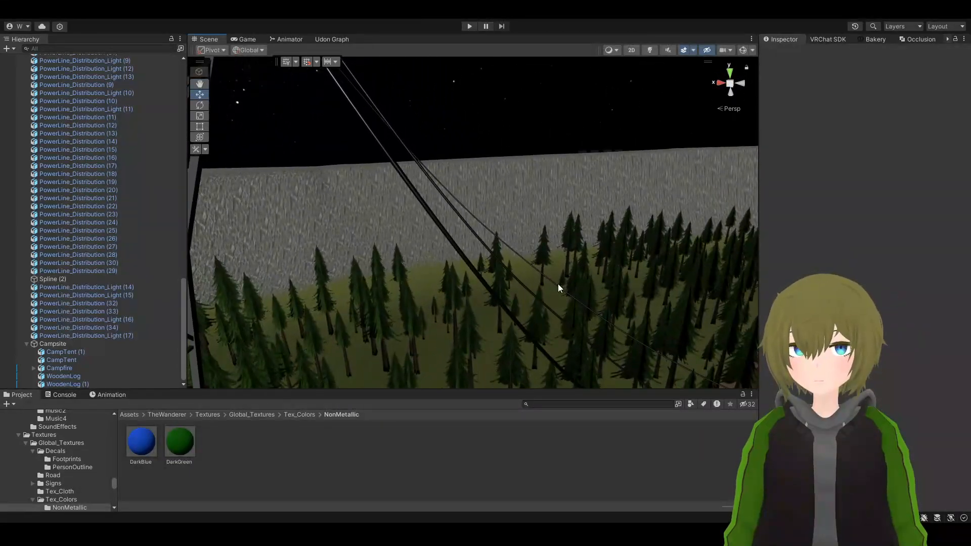
click(468, 258)
right_drag(466, 259, 612, 294)
scroll(127, 253, down, 2)
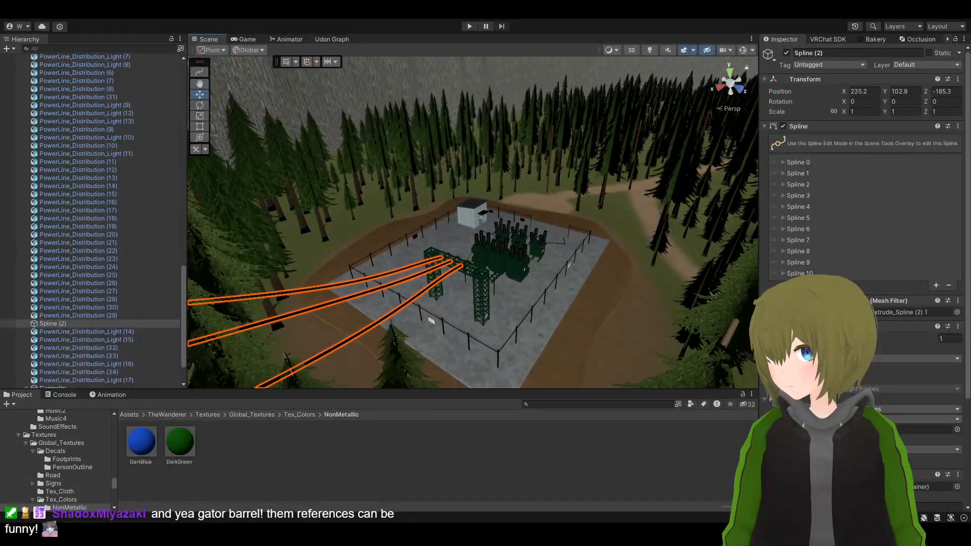
right_drag(537, 243, 587, 138)
key(w)
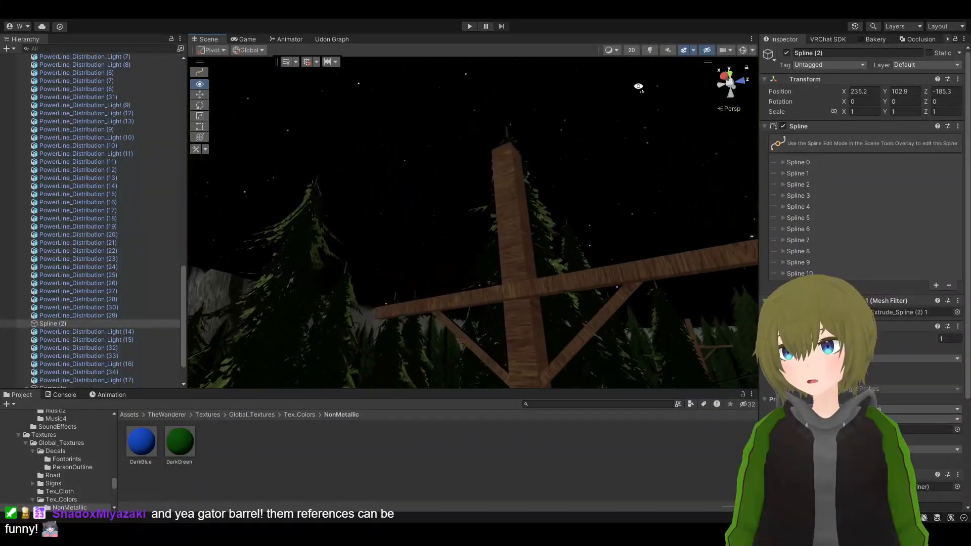
- Survey the map from above, covering the apartment blocks, cliff tower, gabled house, forest and transmission towers, and clear the spline selection
right_drag(720, 150, 717, 184)
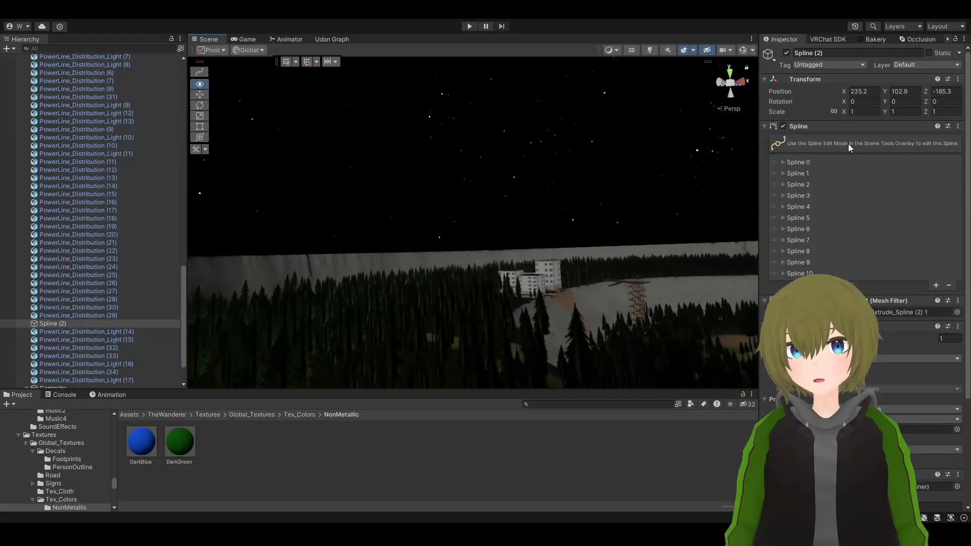
right_drag(871, 151, 876, 152)
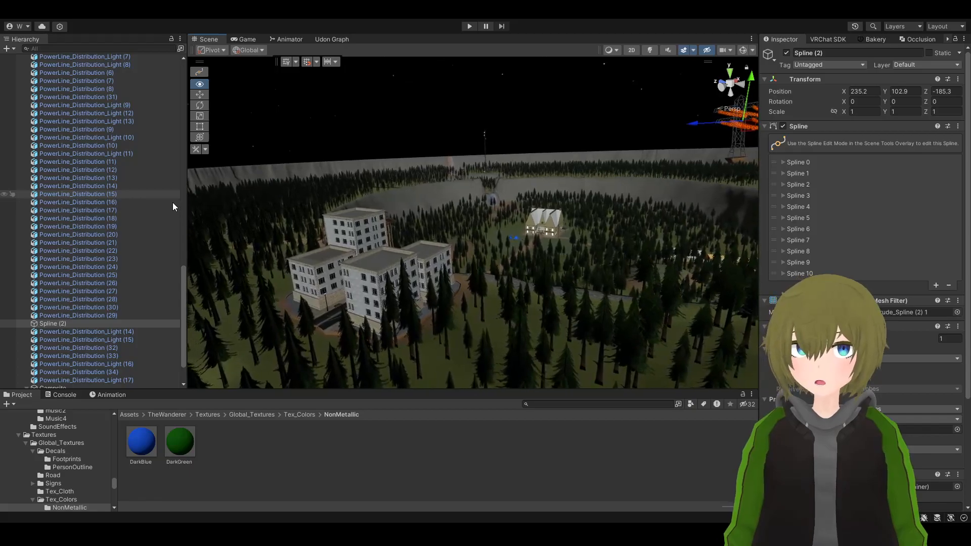
right_drag(217, 188, 190, 207)
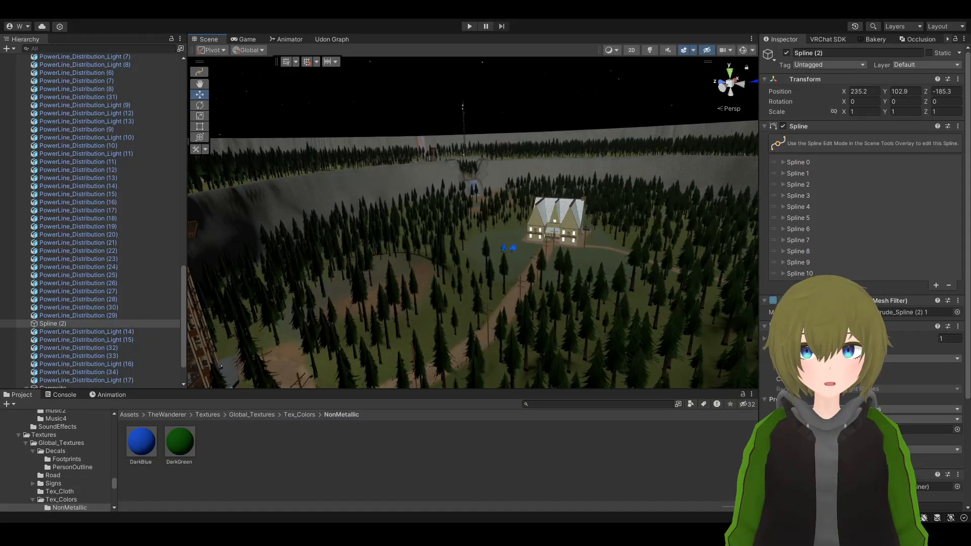
right_drag(390, 254, 414, 248)
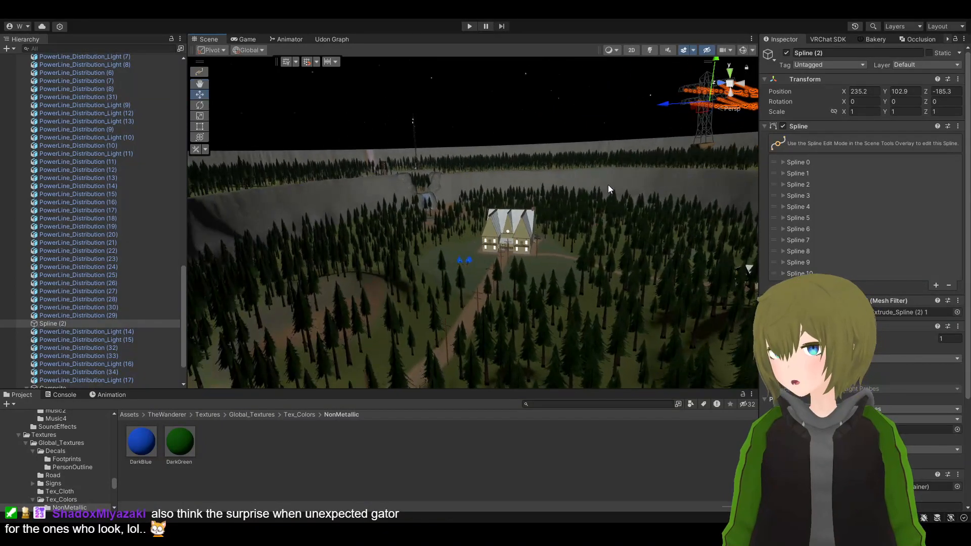
right_drag(619, 244, 514, 249)
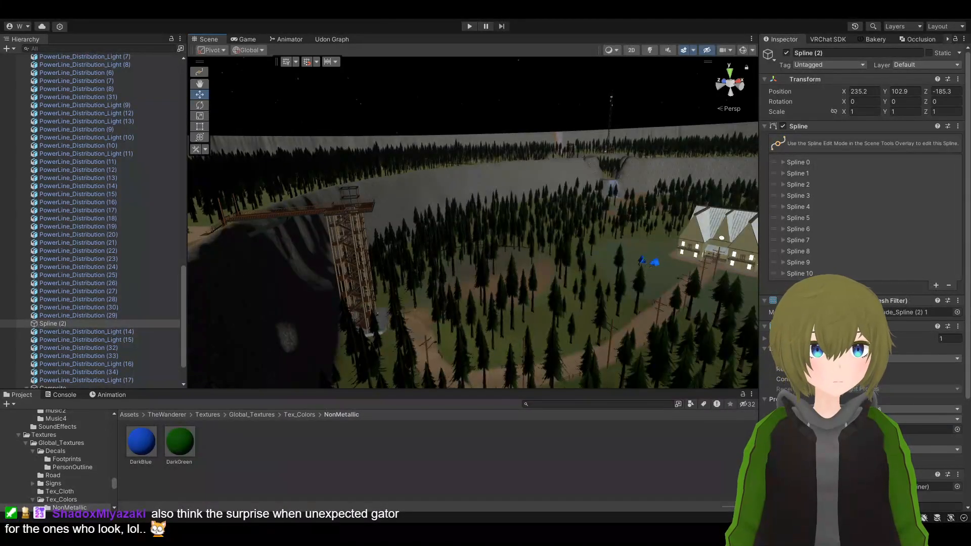
right_drag(379, 205, 560, 217)
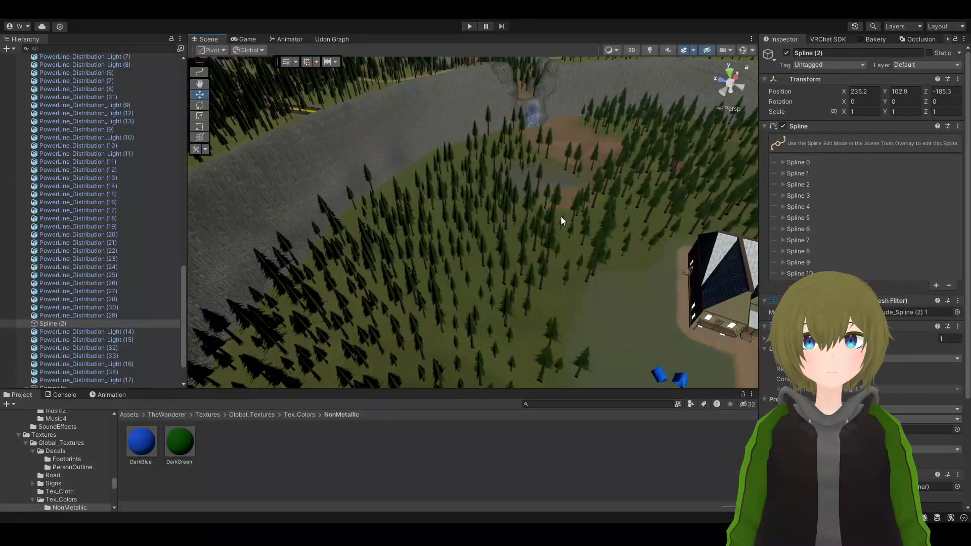
right_drag(561, 217, 655, 266)
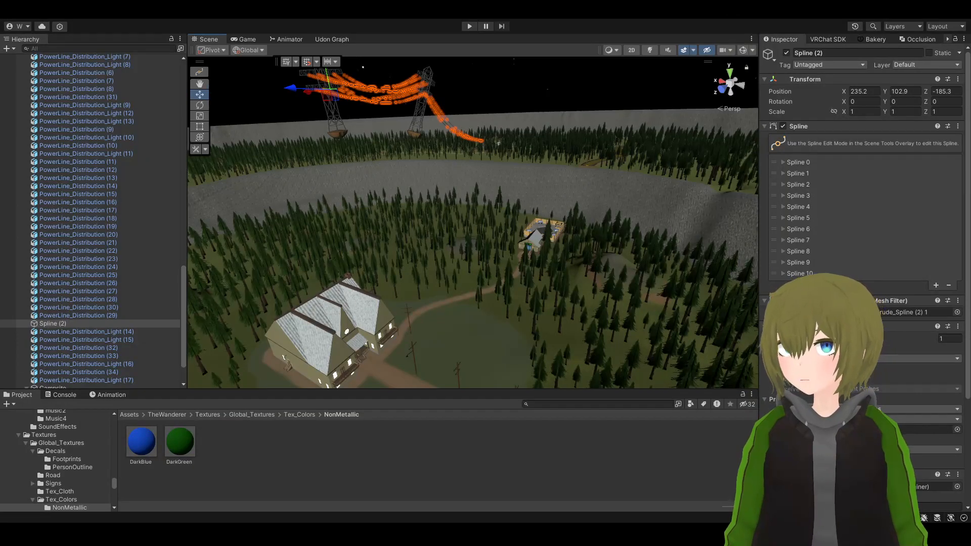
click(434, 464)
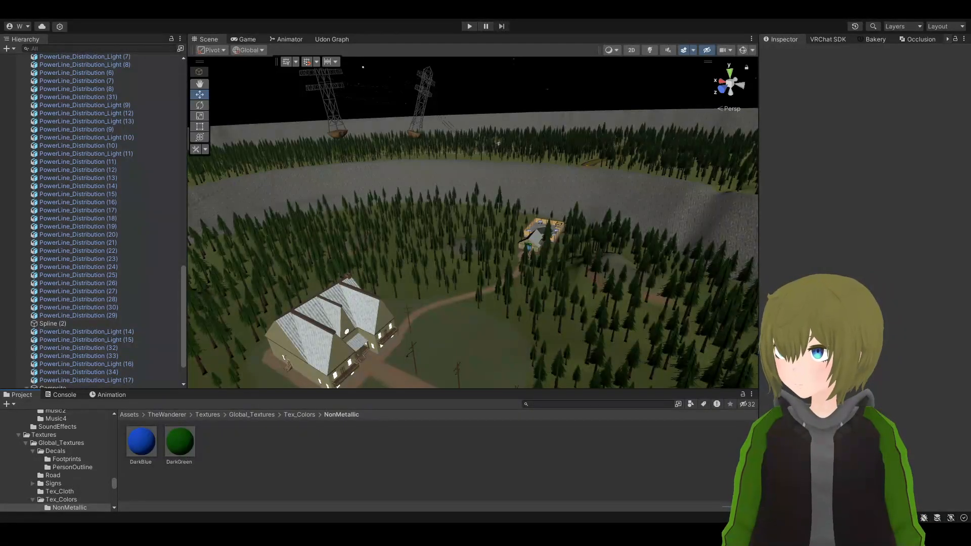
- Examine the two blue tents and log seats at the campsite, then the forest and cliff wall beyond the gabled house
alt+drag(458, 254, 431, 232)
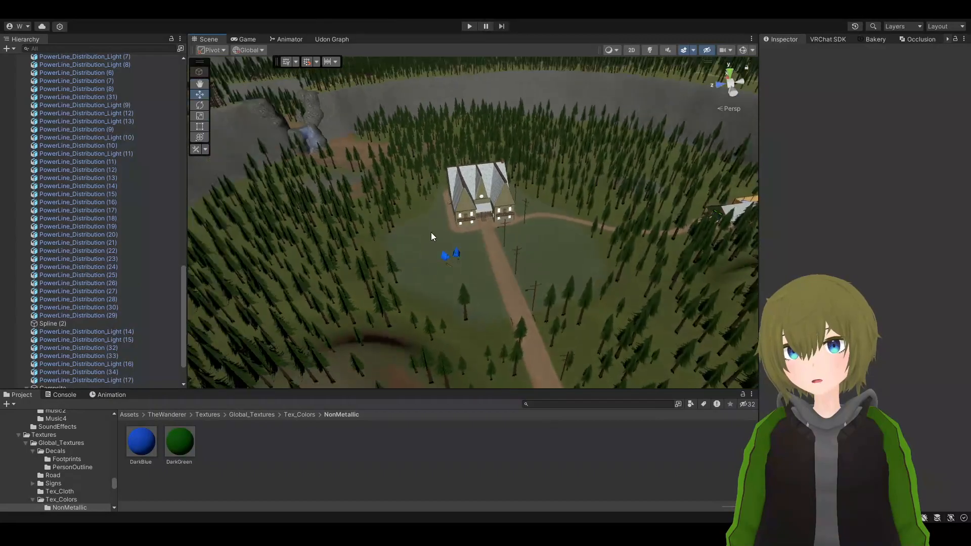
alt+right_drag(431, 233, 469, 293)
middle_drag(470, 293, 478, 112)
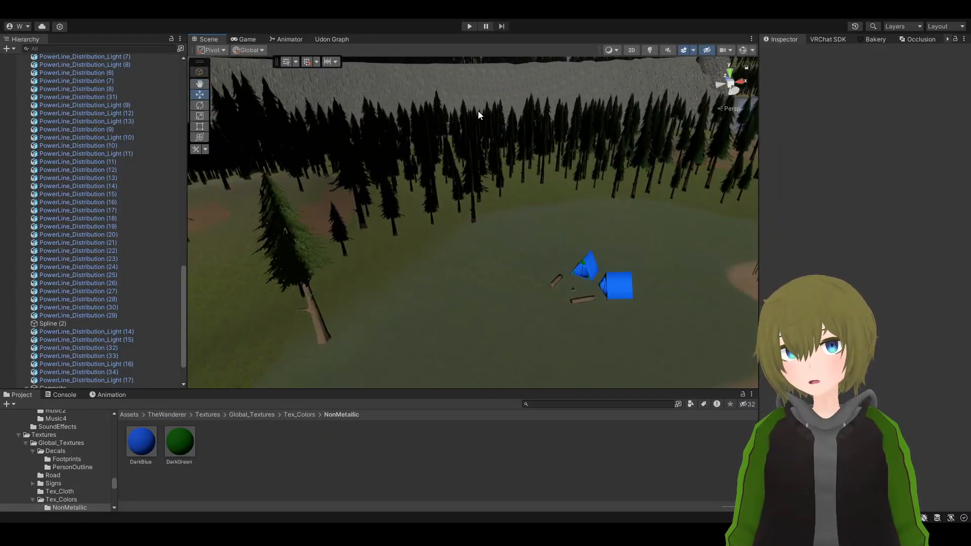
scroll(664, 285, up, 3)
middle_drag(664, 285, 342, 192)
scroll(487, 168, up, 3)
alt+drag(342, 191, 532, 232)
scroll(510, 234, down, 3)
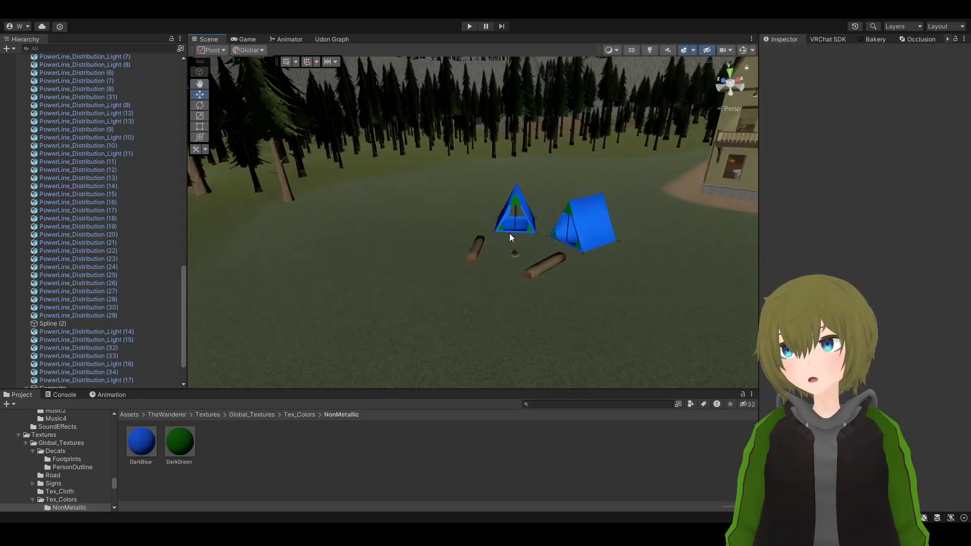
scroll(423, 204, down, 6)
middle_drag(444, 176, 426, 256)
right_drag(426, 256, 430, 213)
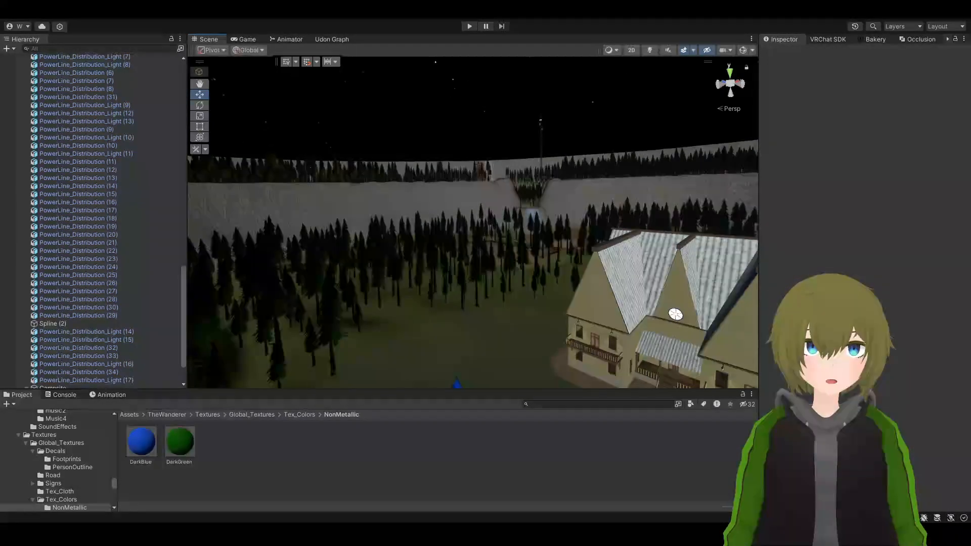
right_drag(408, 249, 355, 238)
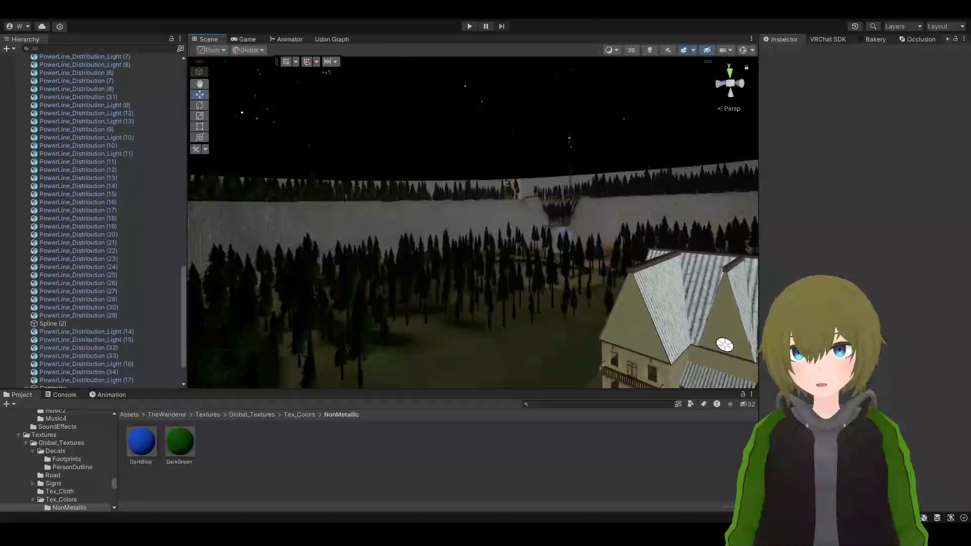